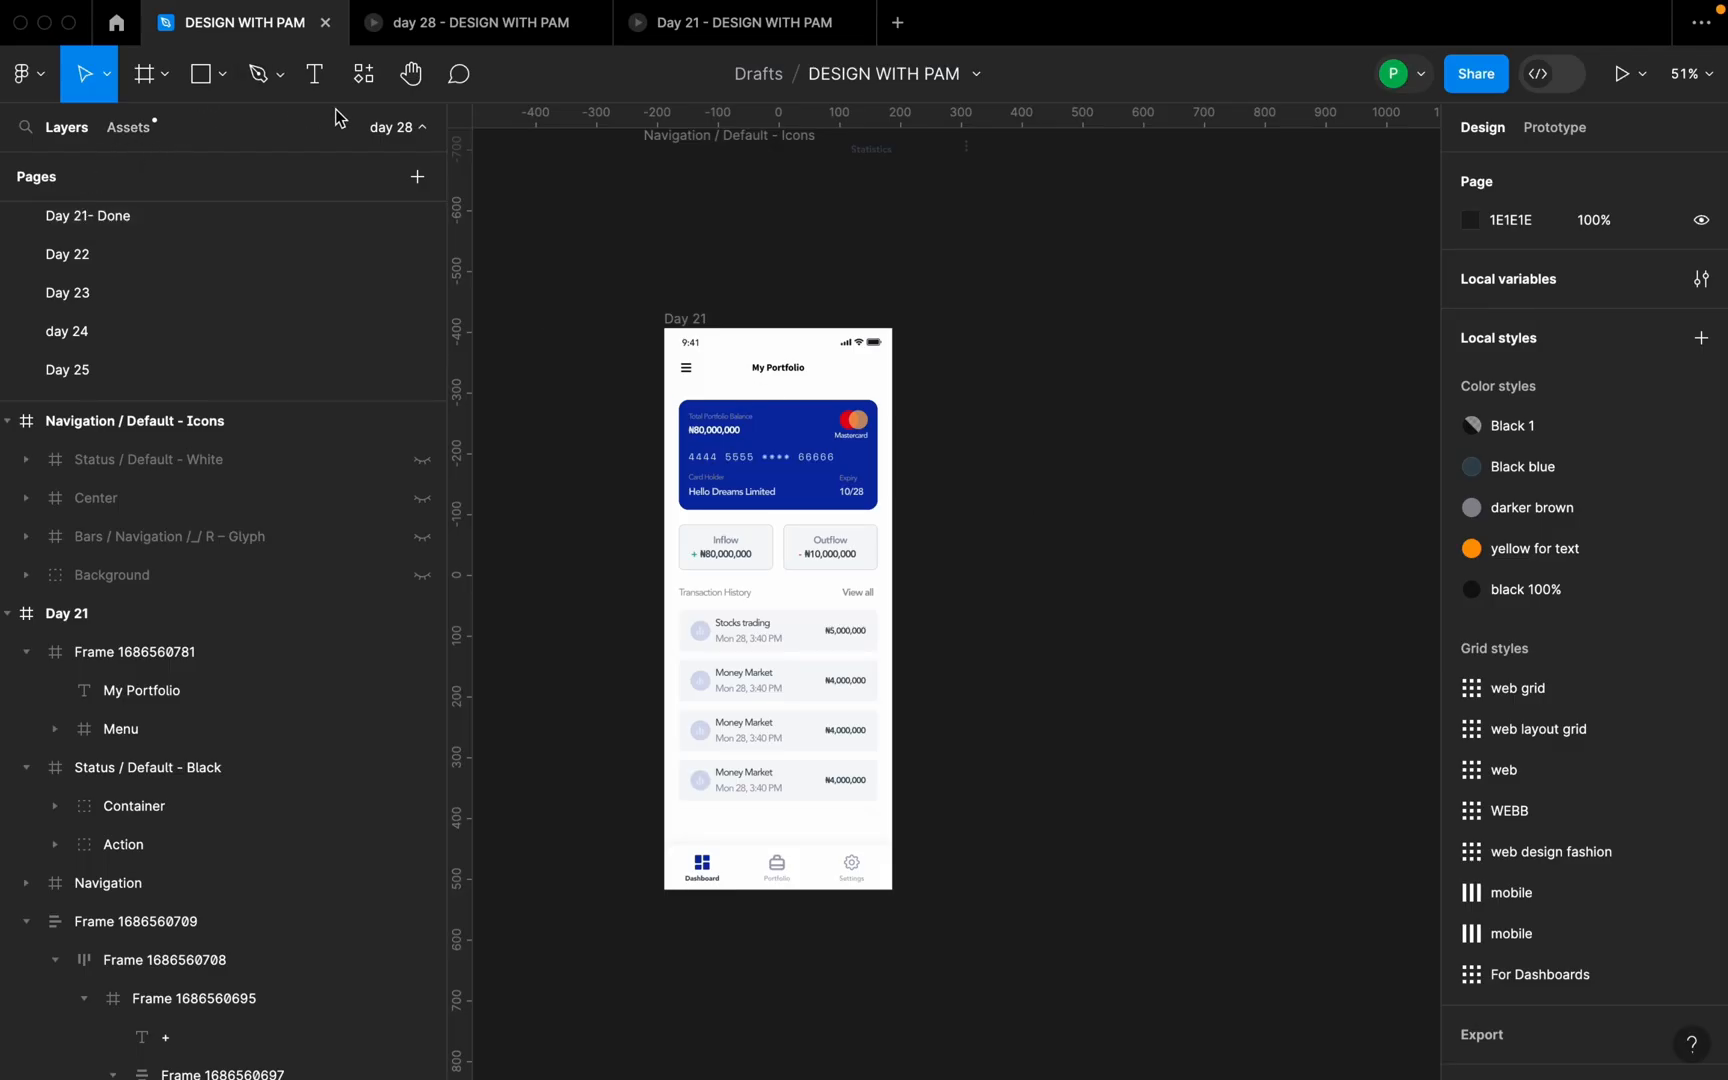
- Add an iPhone 13 mini frame, 375 × 812, beside the Day 21 screen
click(168, 83)
click(167, 139)
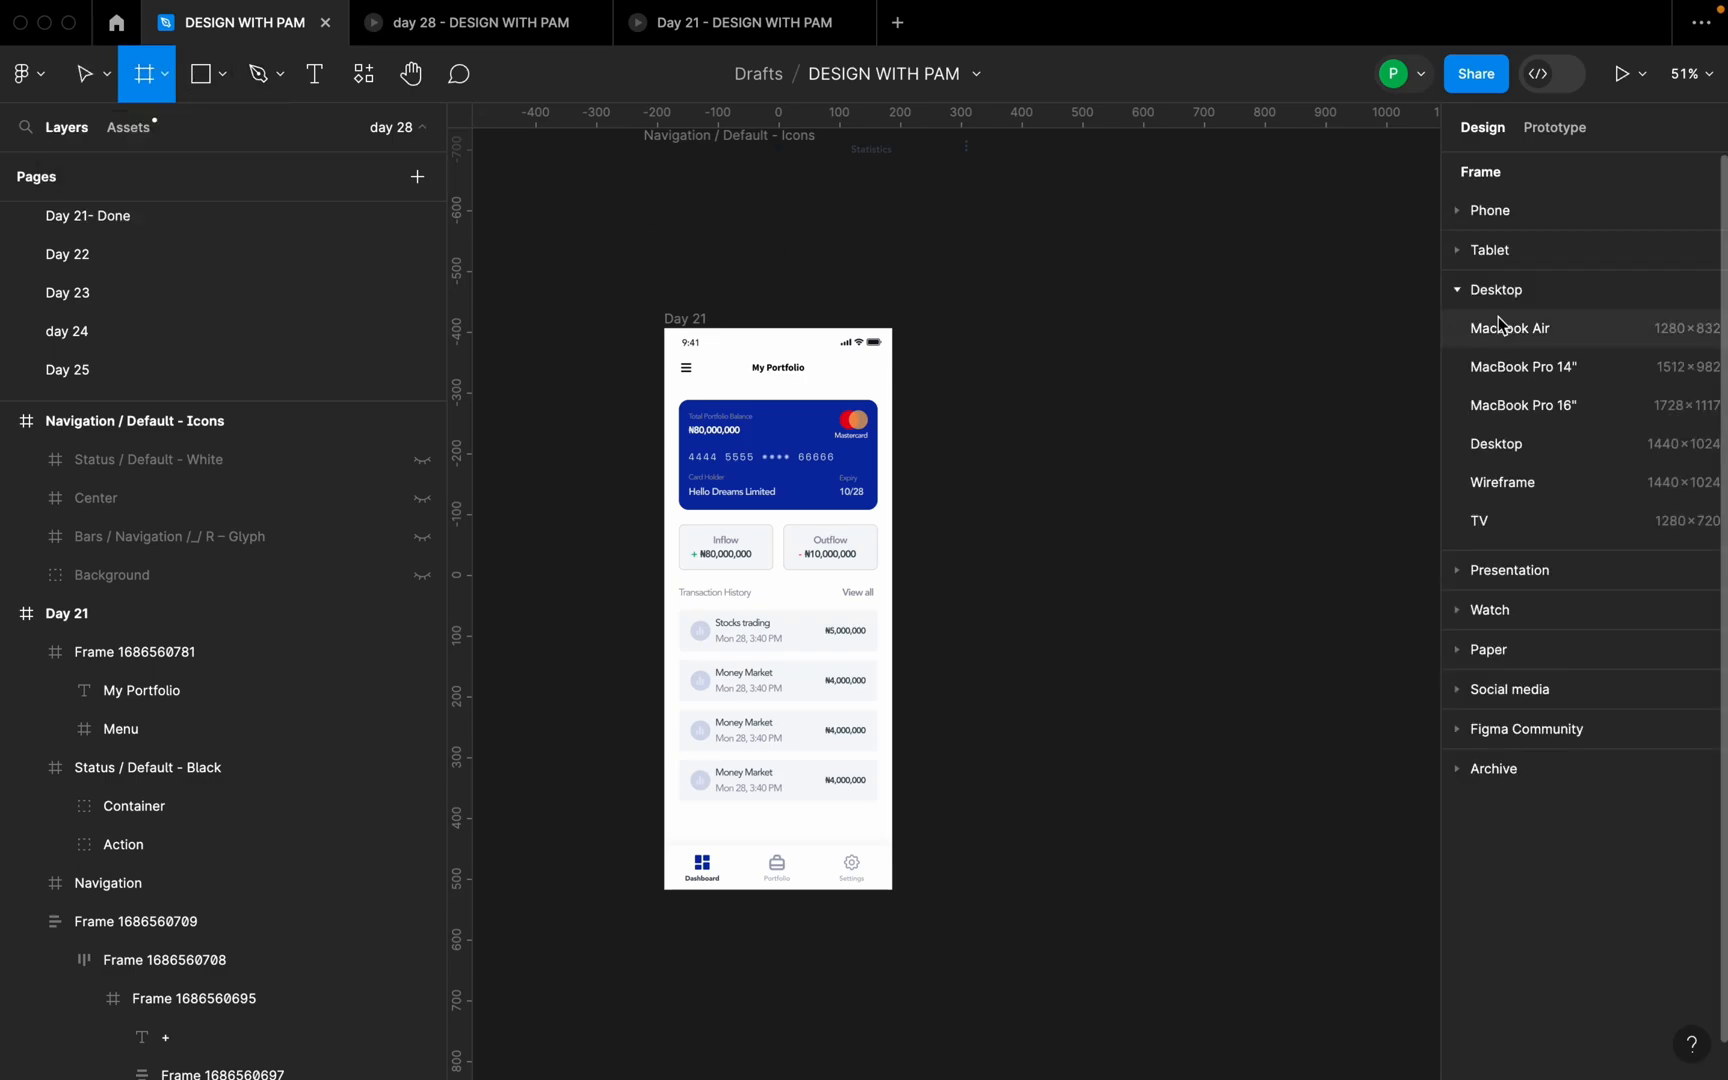
click(1457, 289)
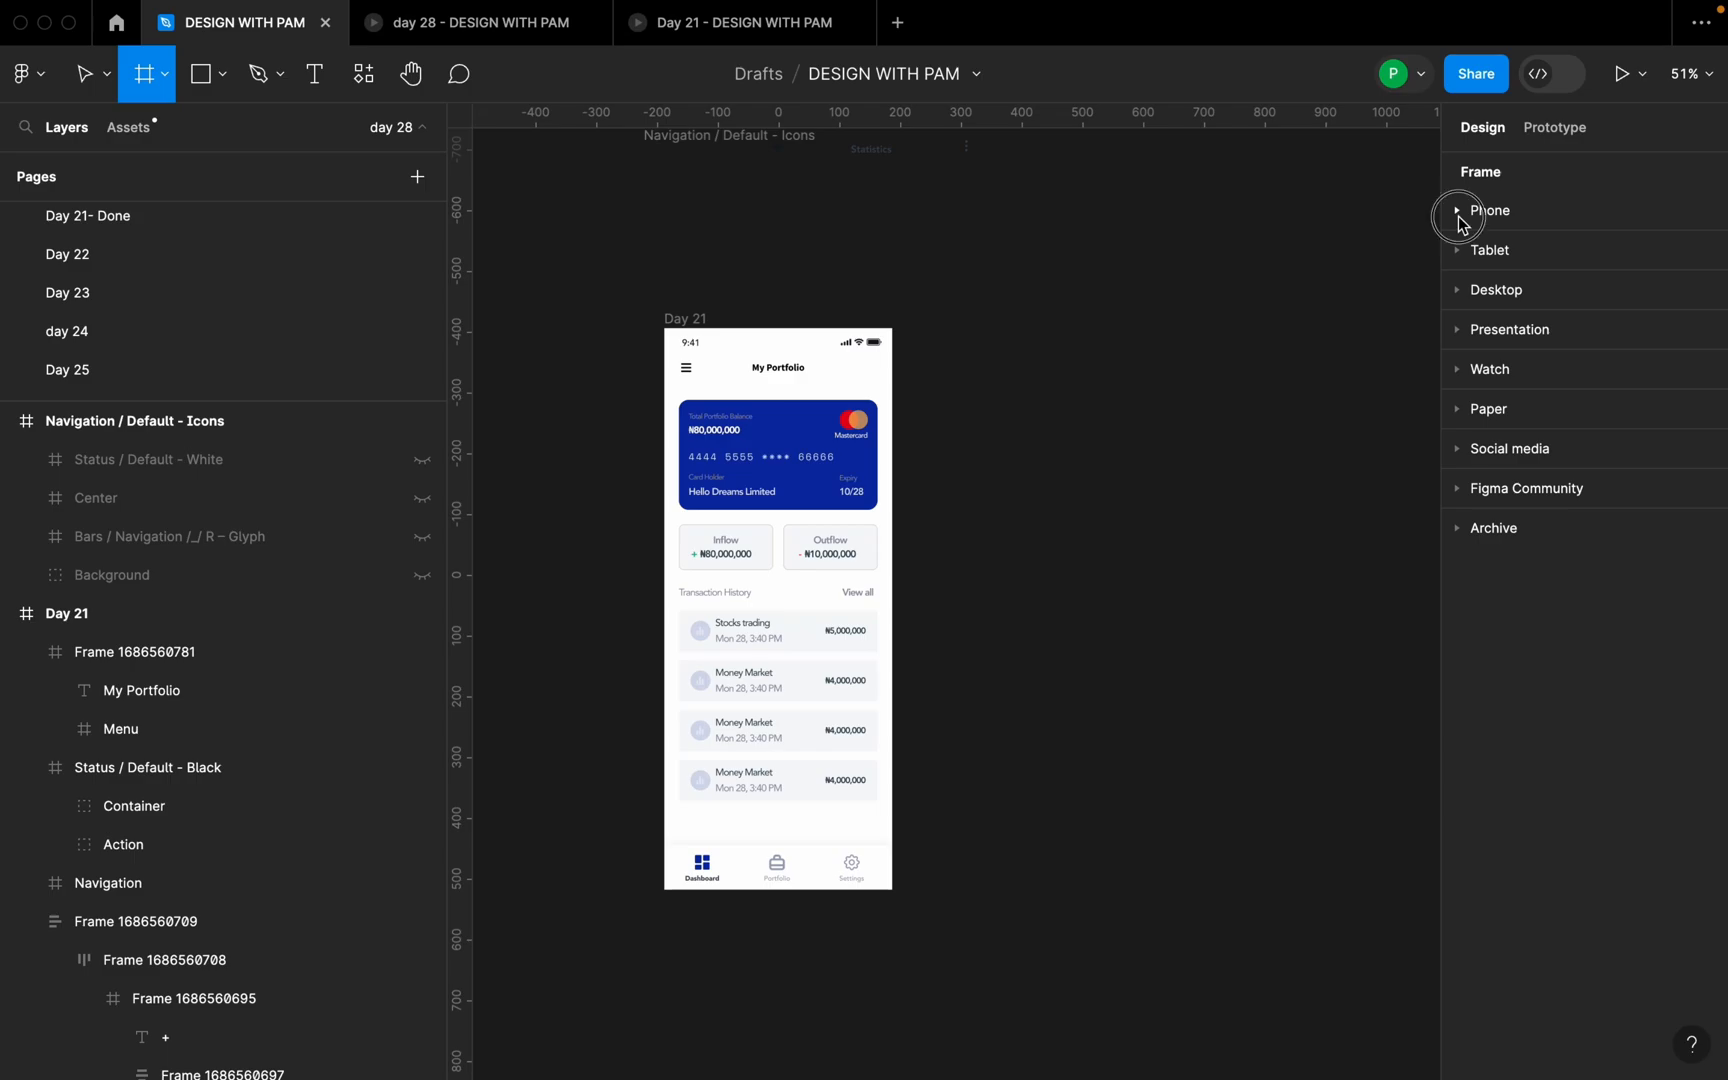
click(1460, 215)
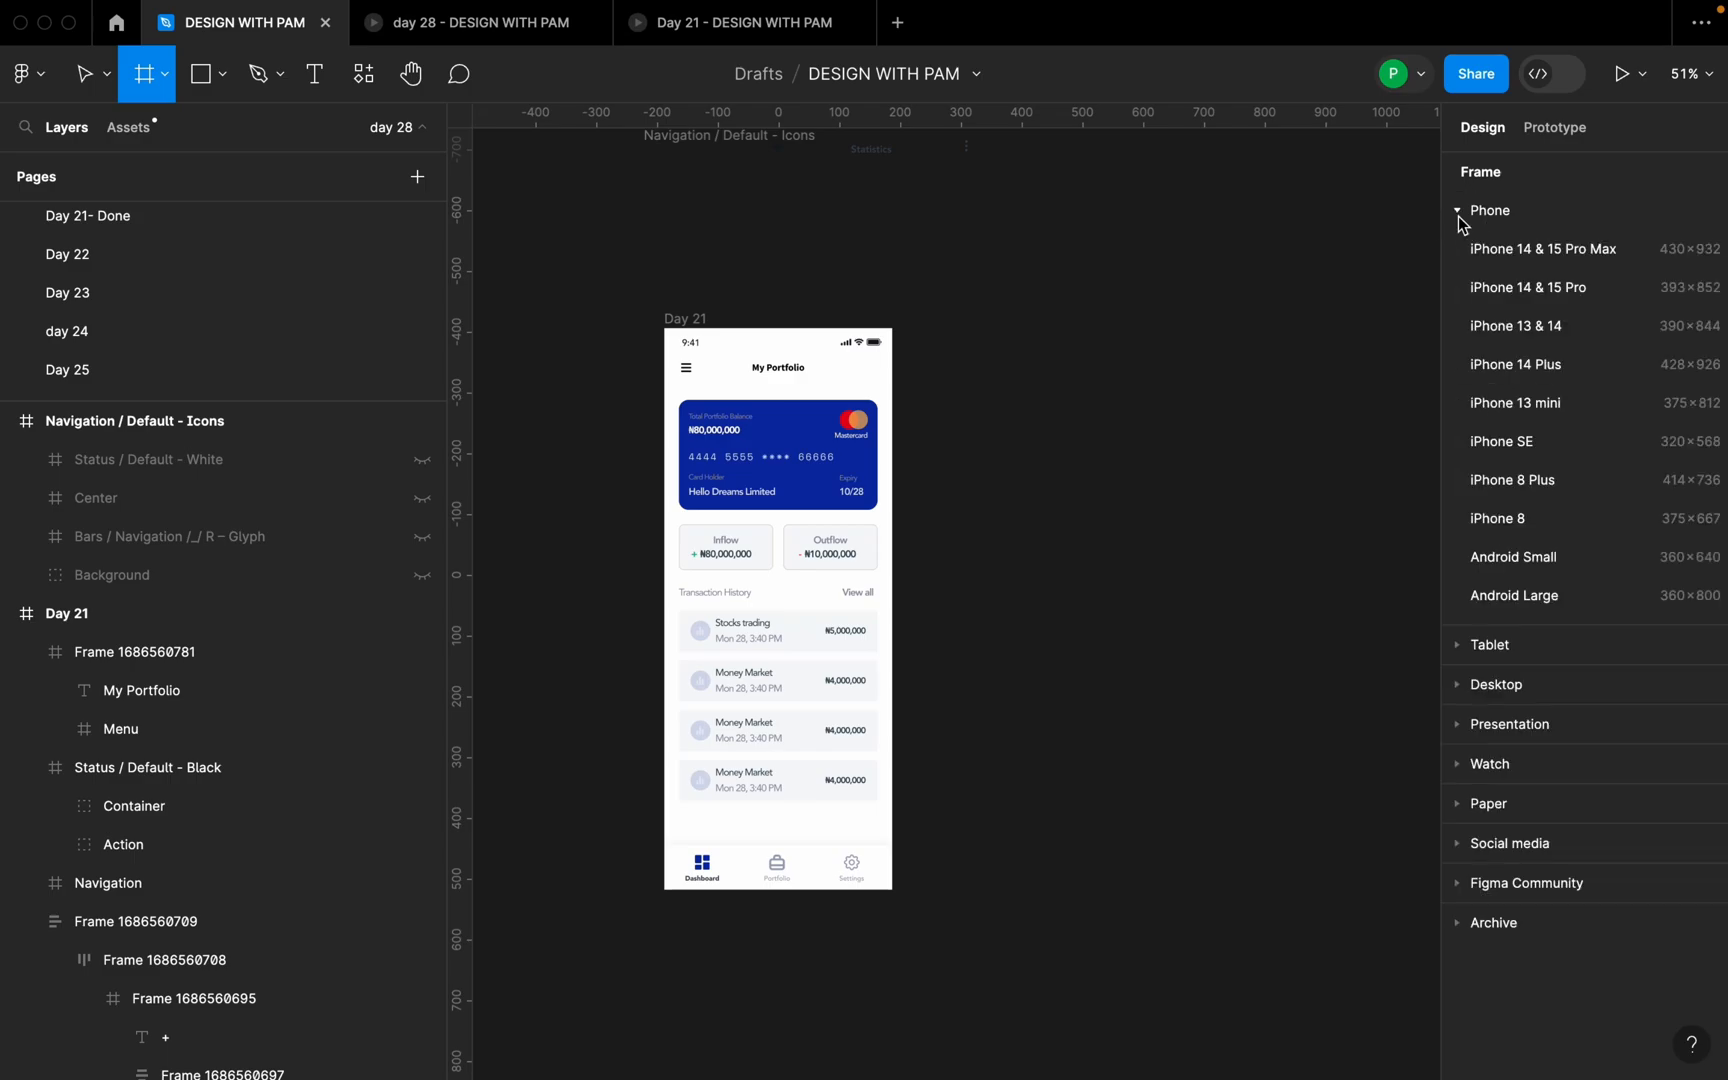
click(1541, 404)
drag(1088, 533, 1091, 513)
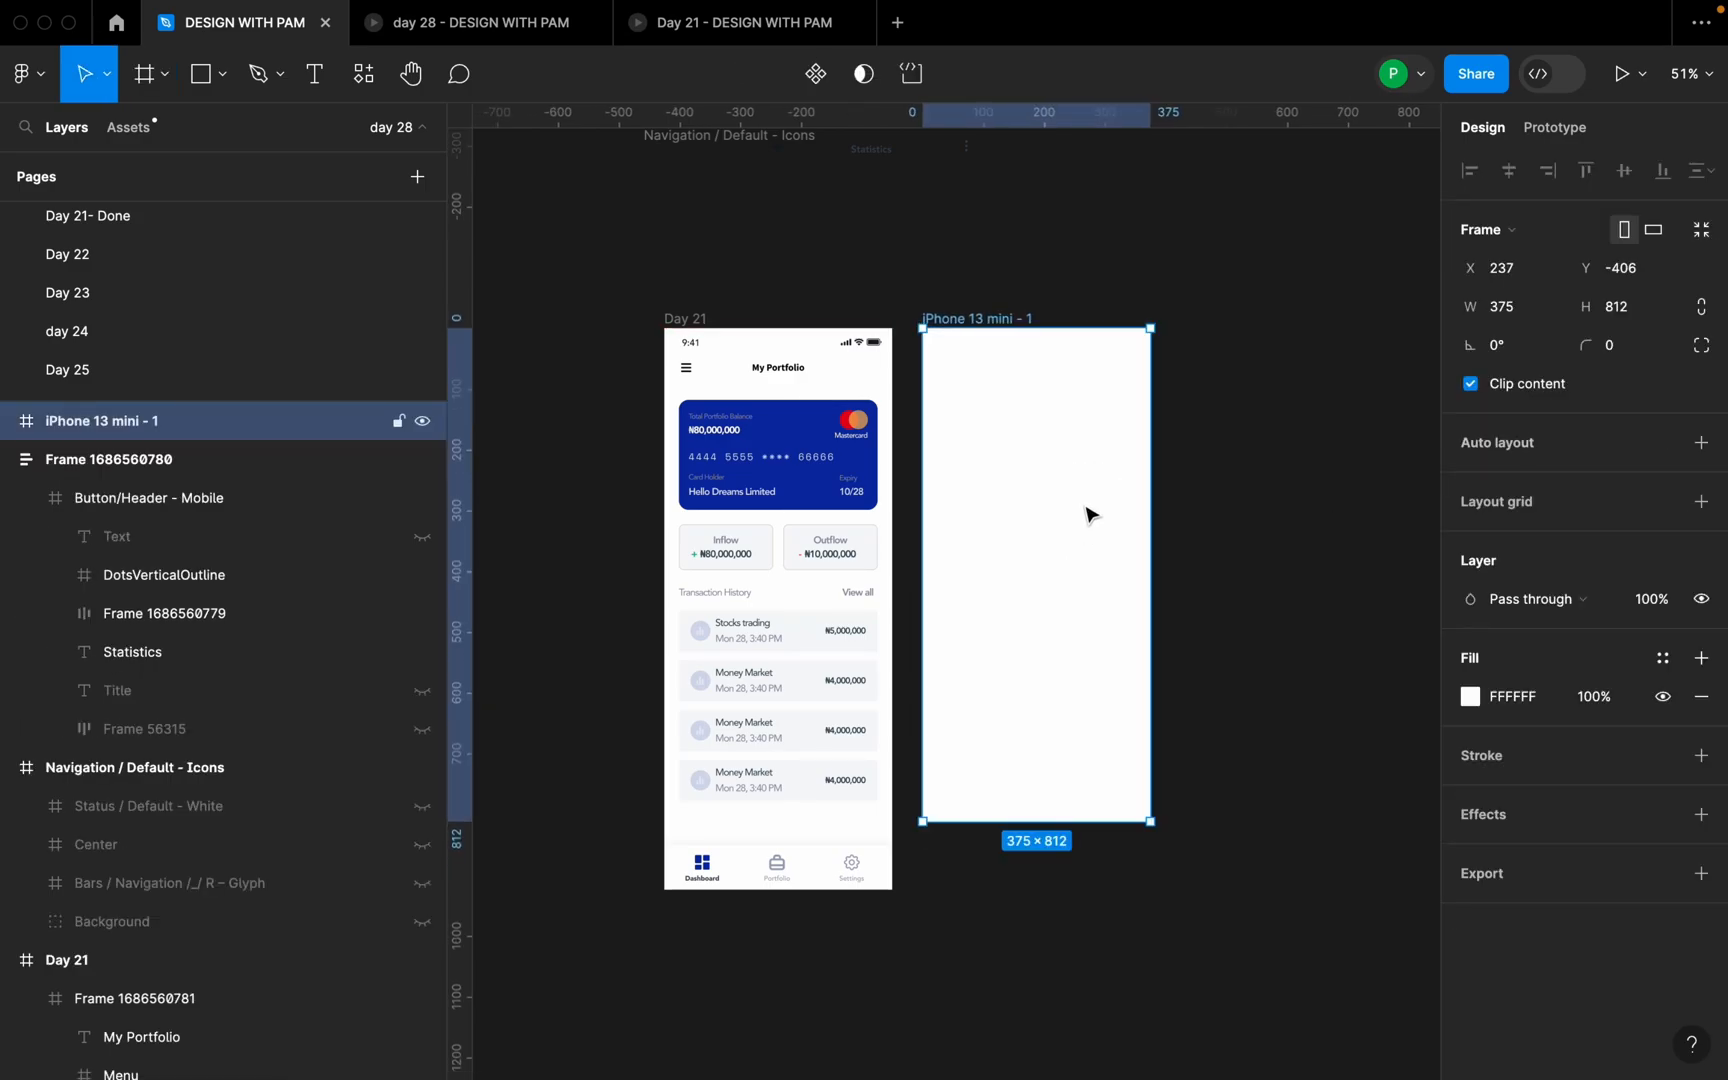
- Copy the status bar from the Day 21 screen into the iPhone 13 mini frame
scroll(853, 362, up, 3)
scroll(853, 362, up, 2)
click(851, 350)
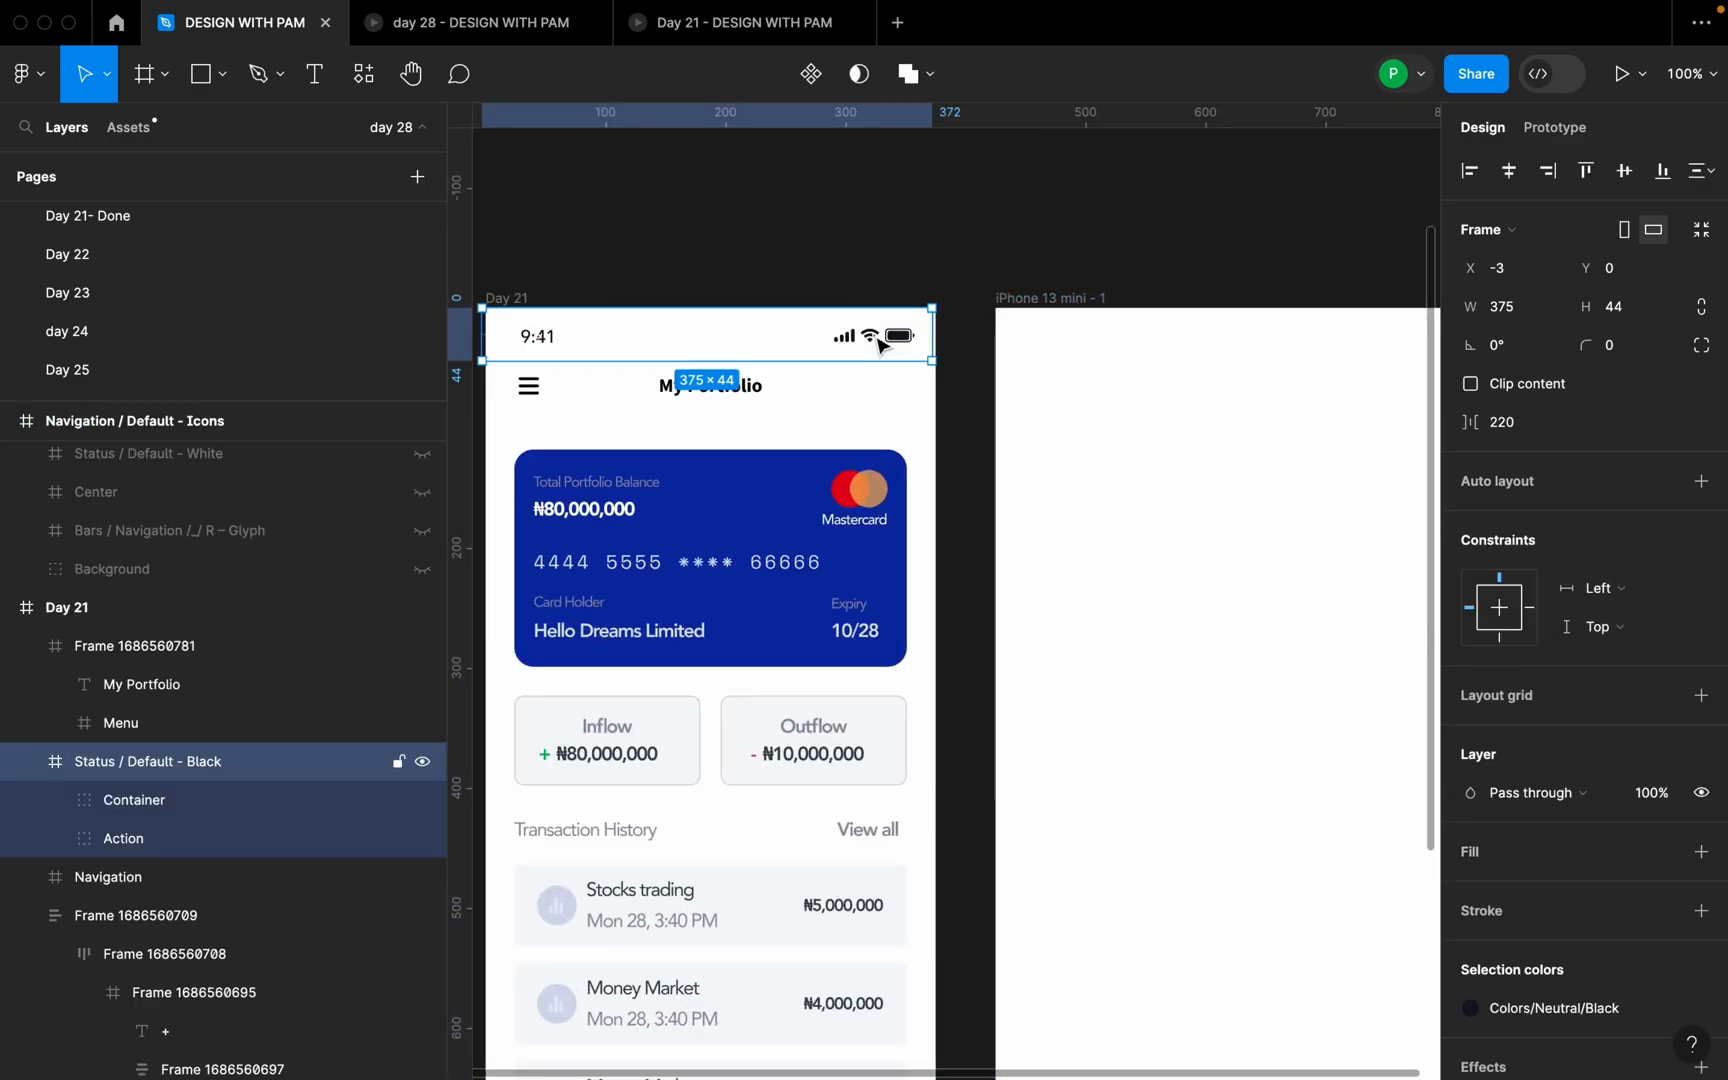
key(ctrl+c)
click(1084, 299)
key(ctrl+v)
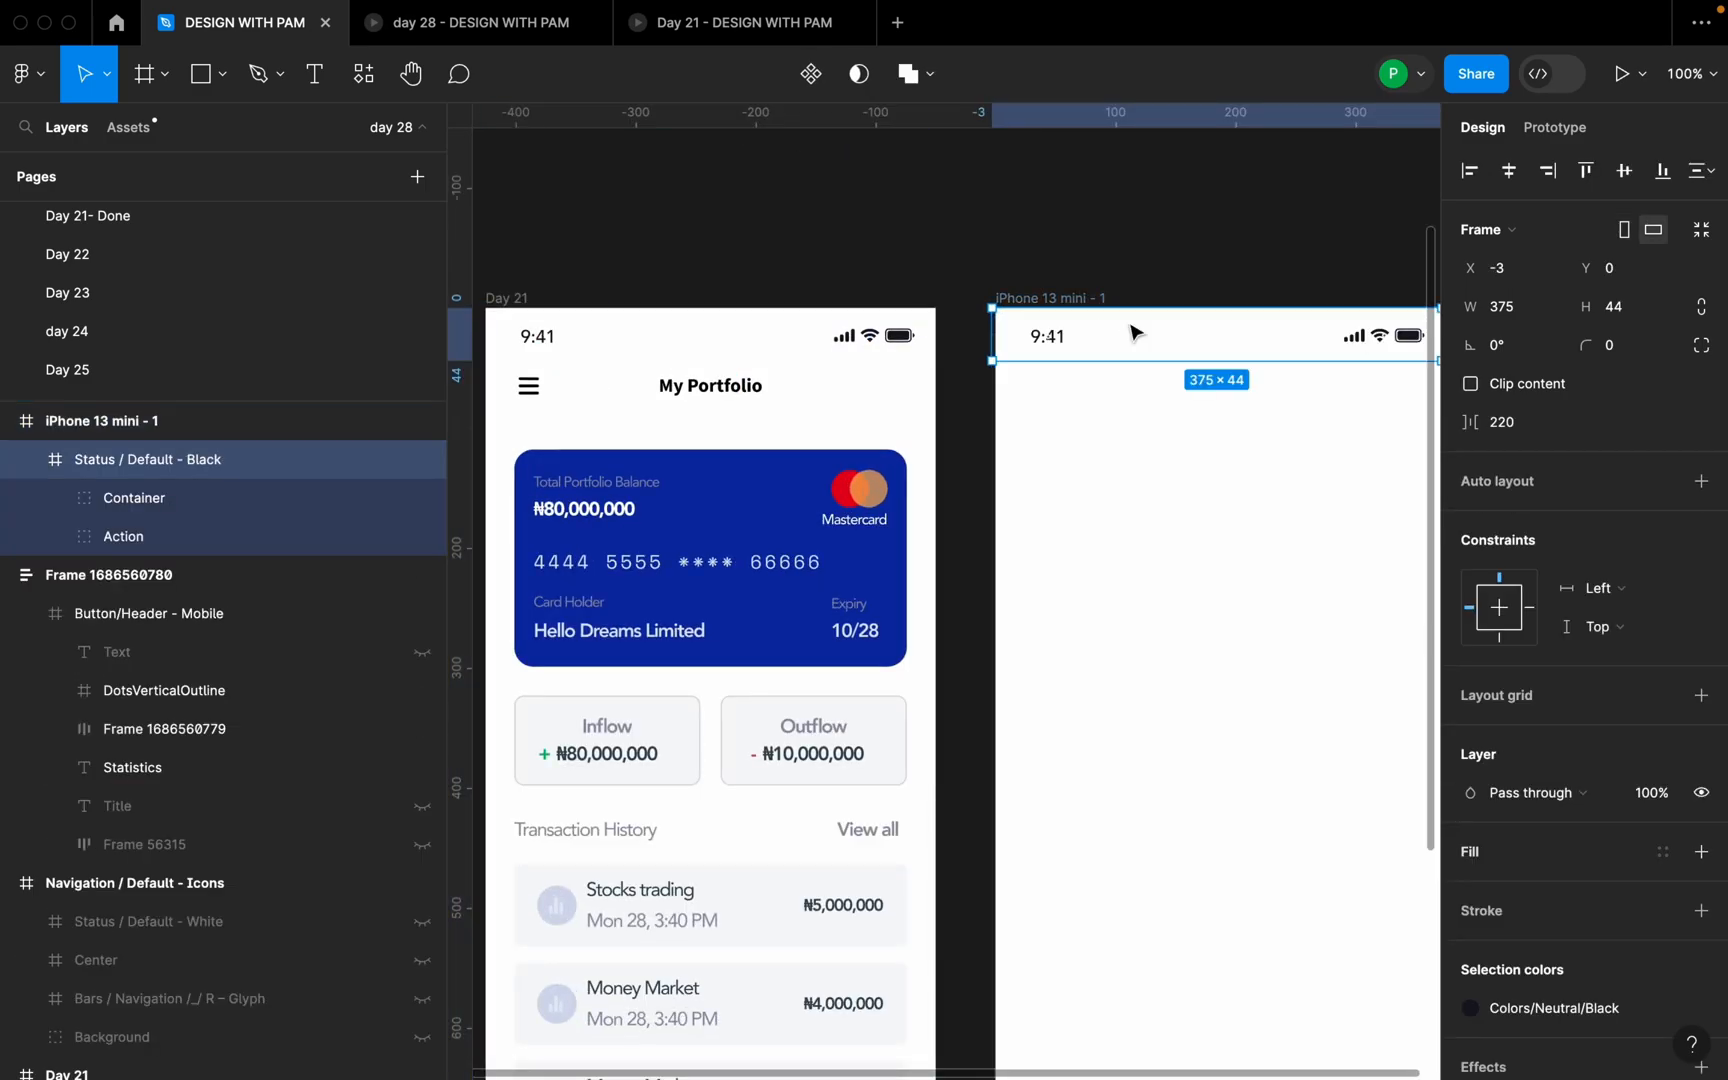
- Align the copied status bar to the horizontal centre and top edge of the iPhone 13 mini frame
scroll(1076, 378, down, 5)
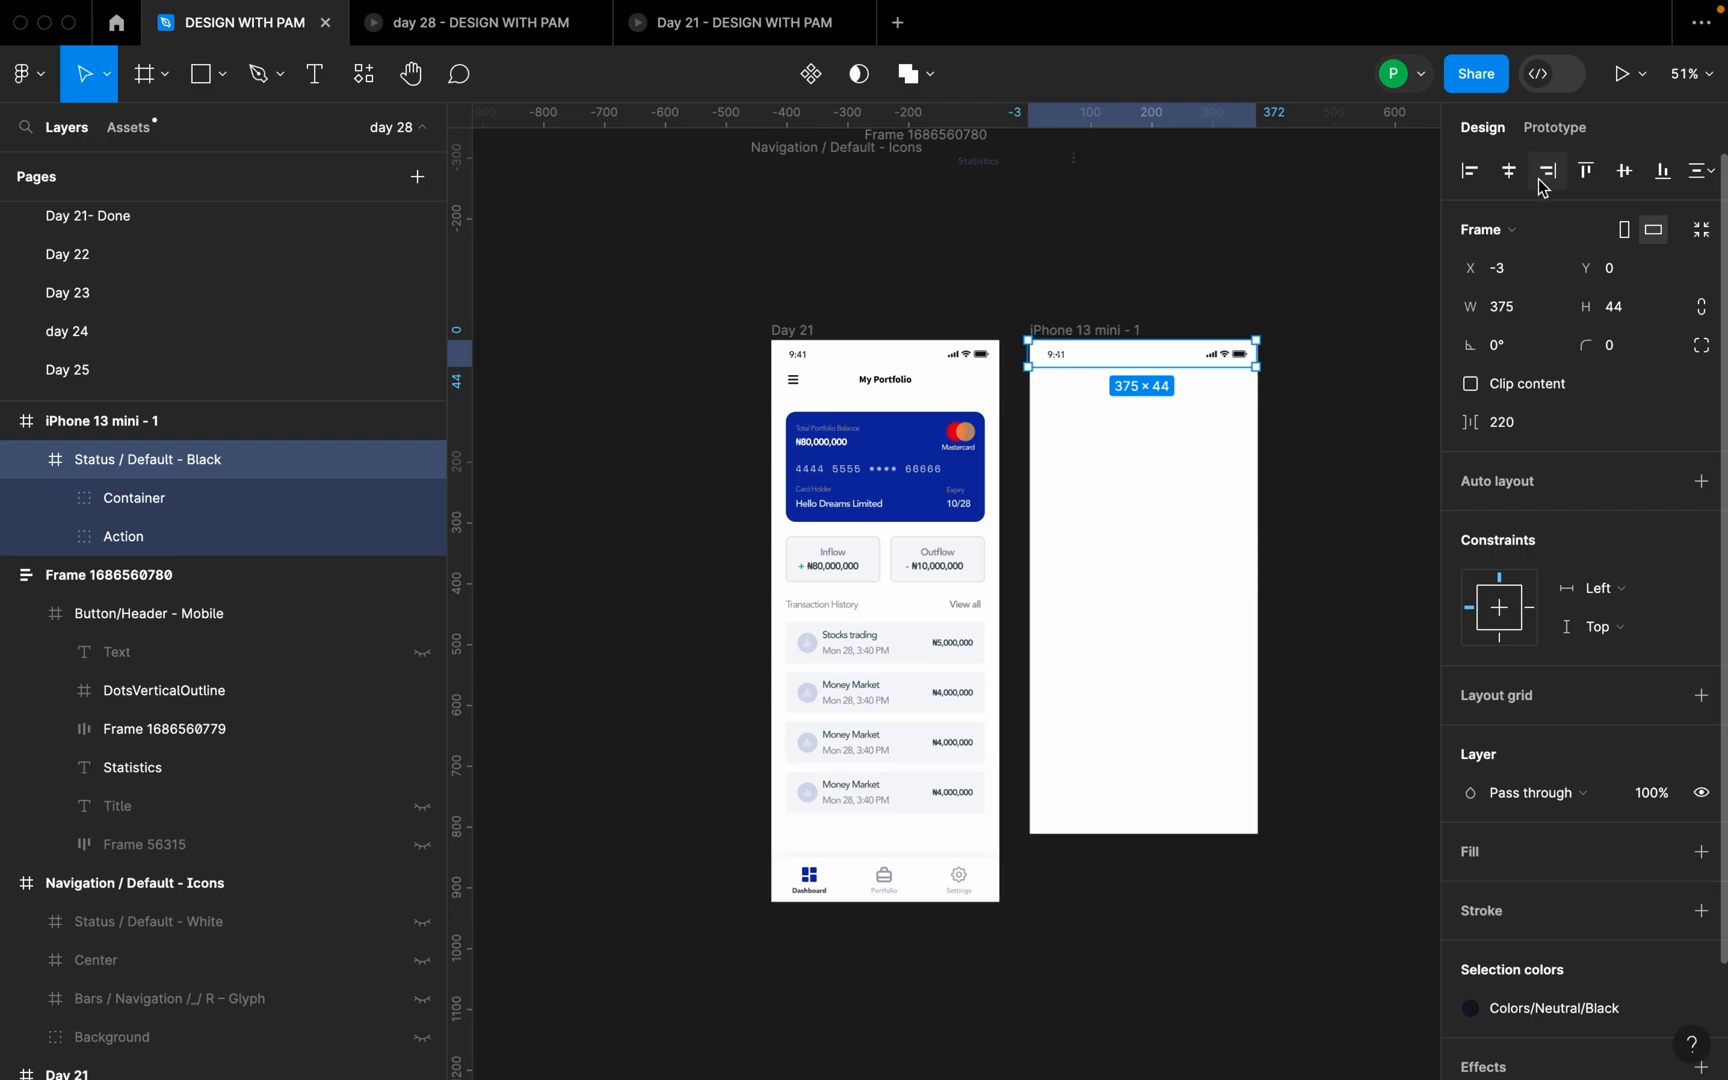
click(1509, 170)
click(1624, 170)
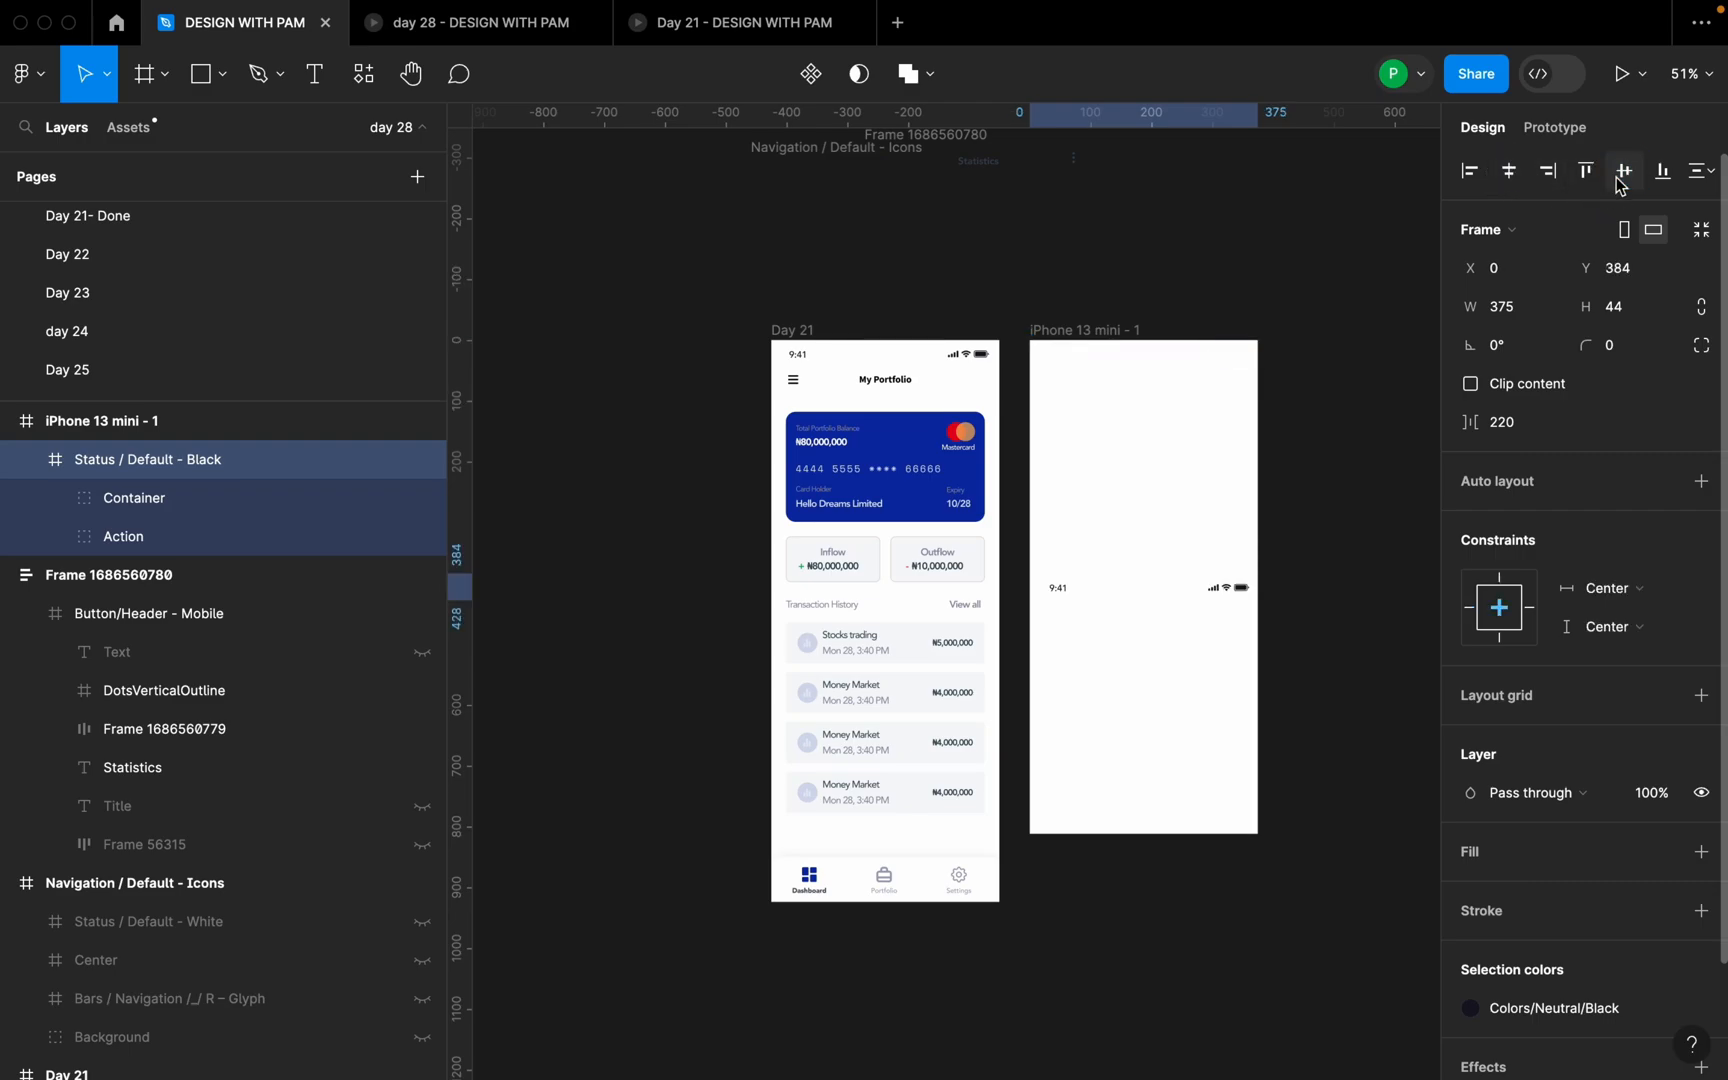
click(1585, 170)
scroll(1321, 298, up, 5)
click(1309, 425)
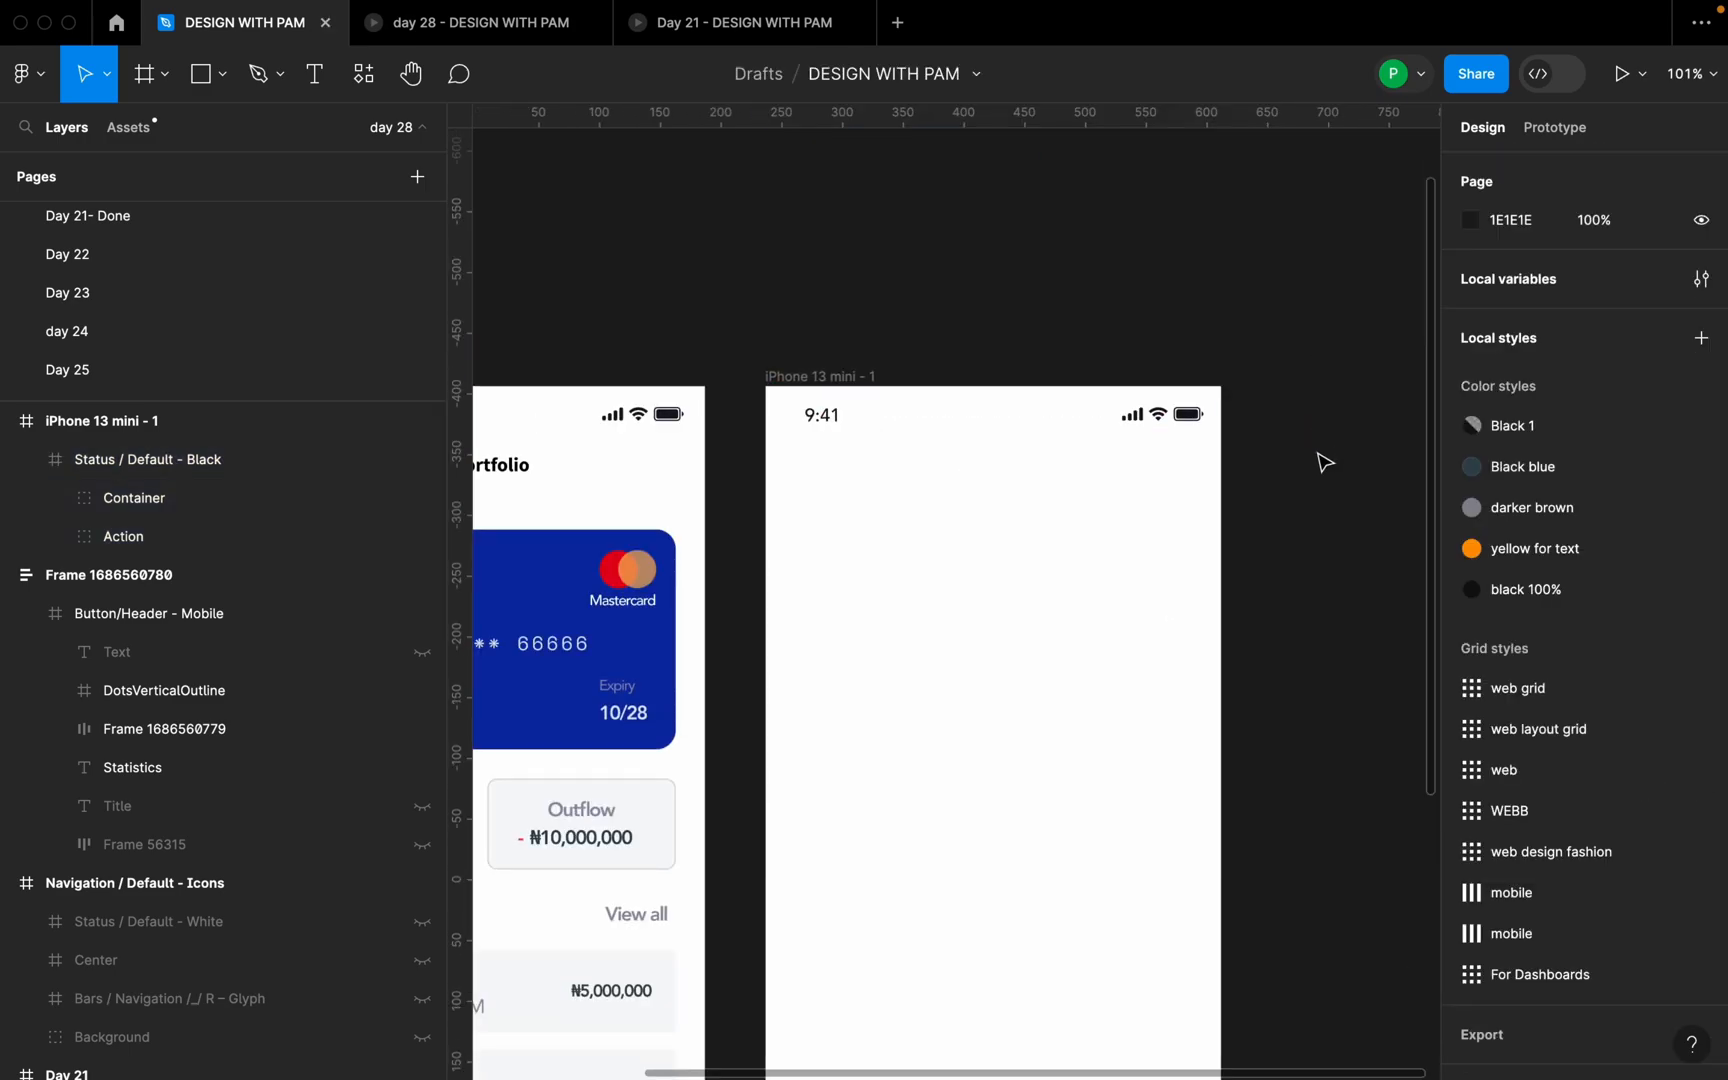
drag(975, 536, 1011, 521)
click(1097, 427)
scroll(1195, 448, down, 3)
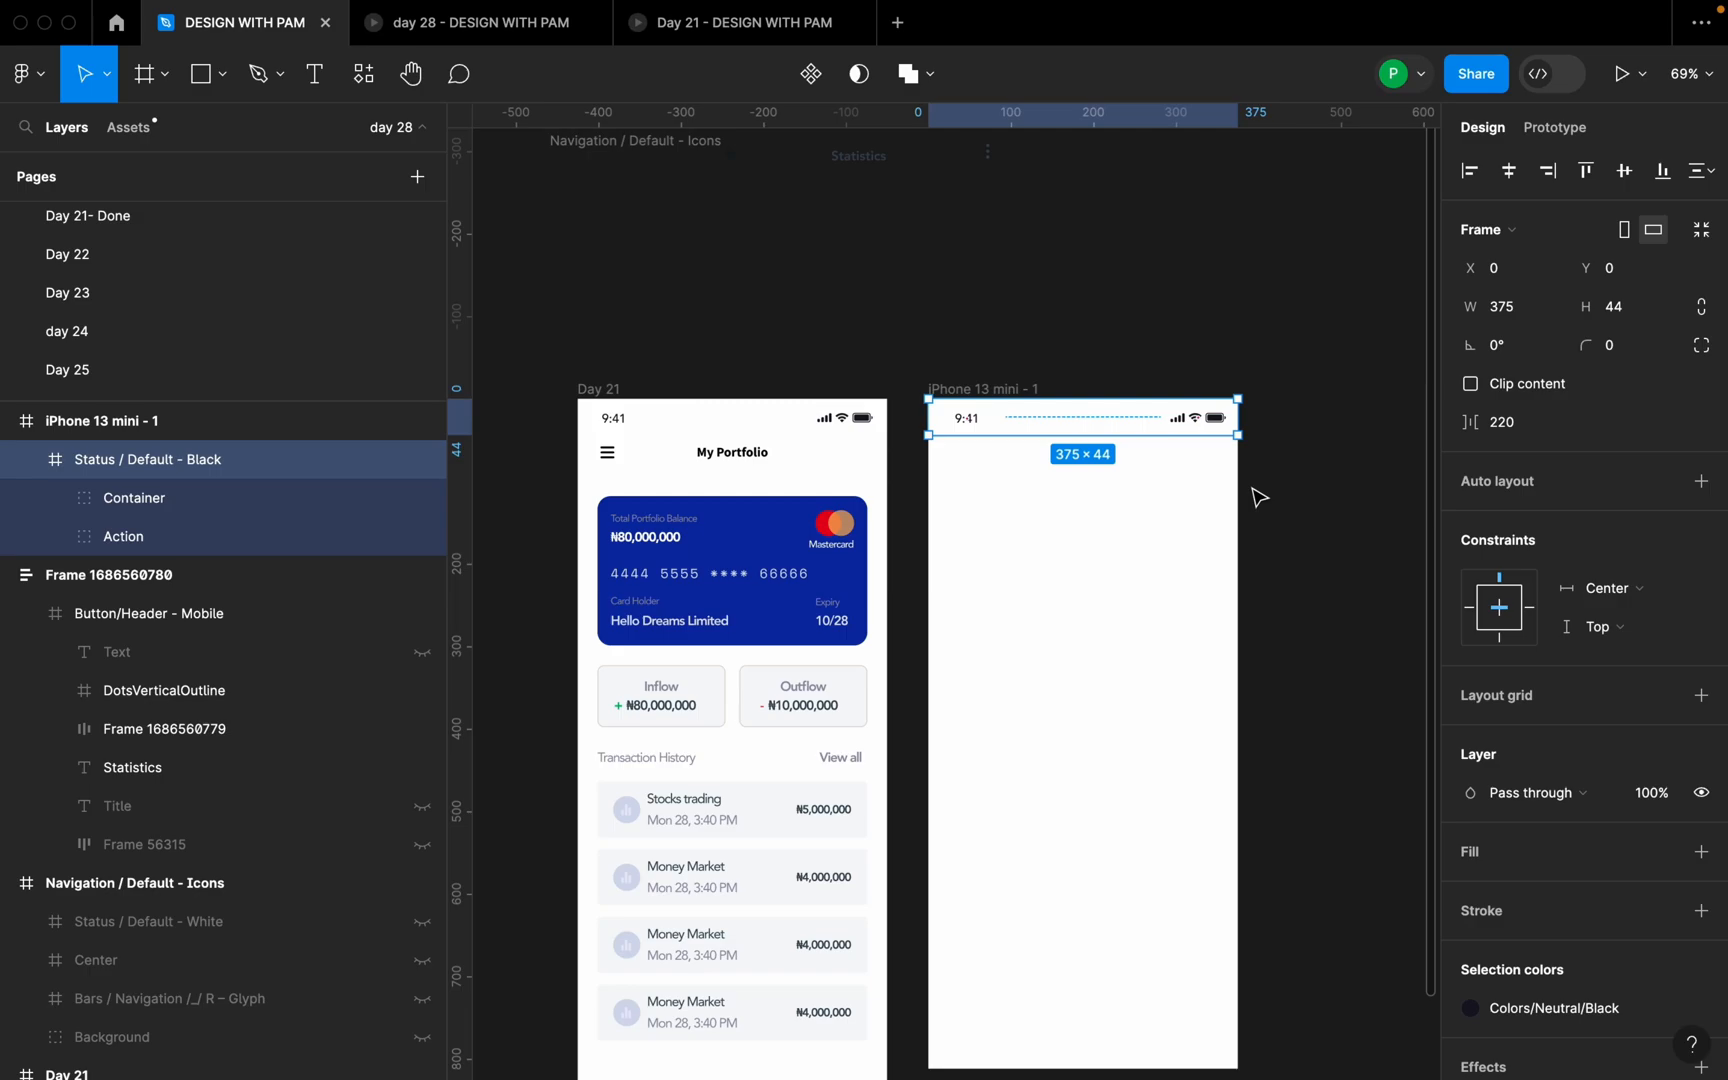
scroll(1182, 449, up, 3)
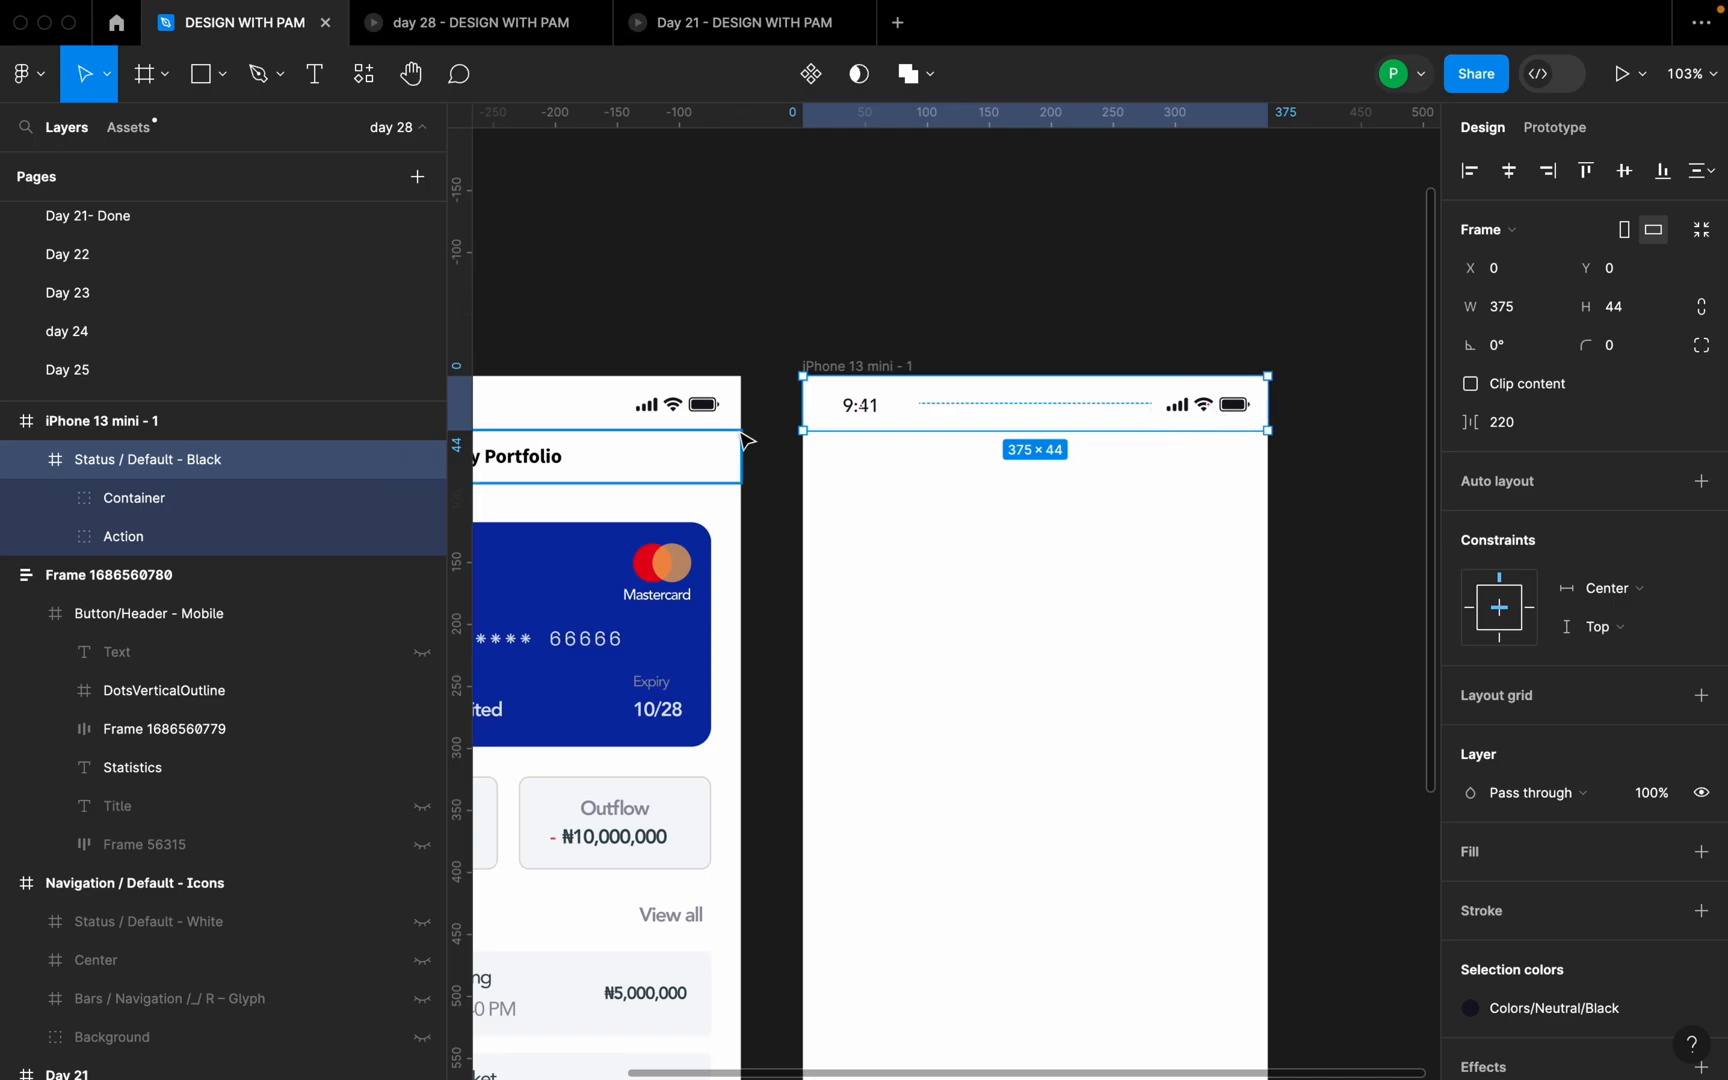
scroll(1128, 513, down, 3)
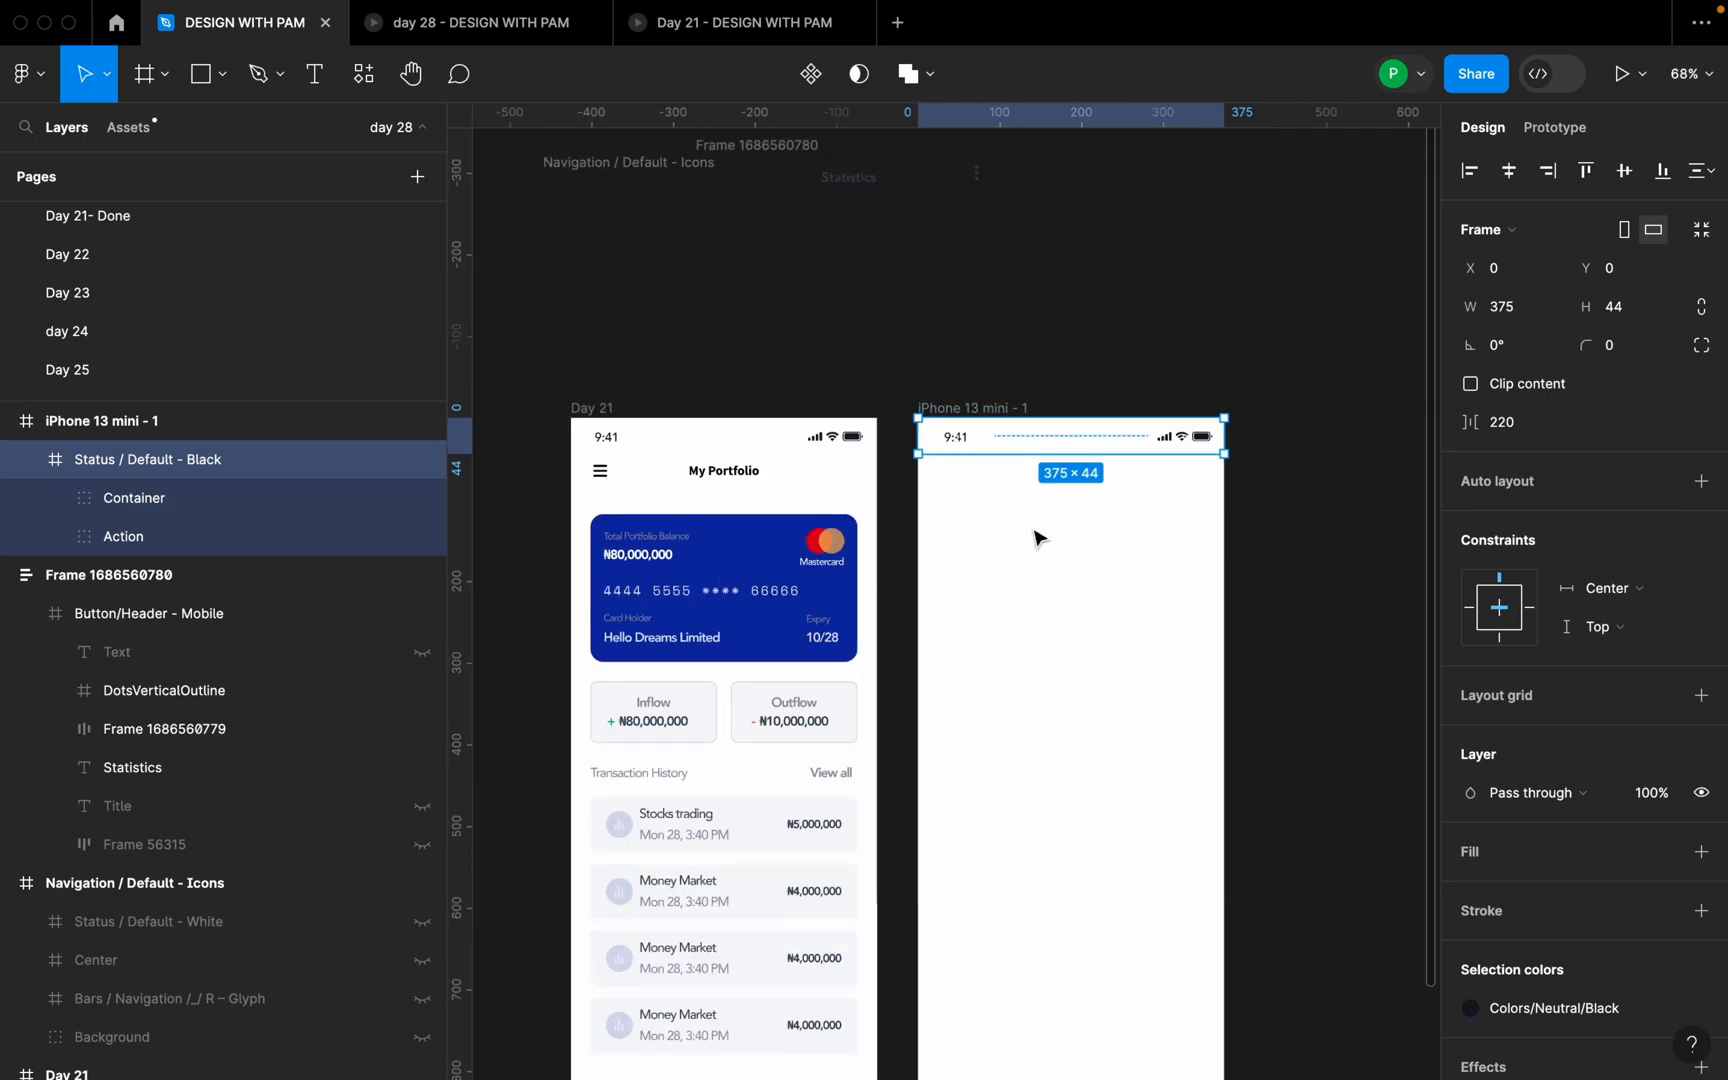
- Draw a 375-wide header frame directly below the new screen's status bar and set its height to 42
click(760, 470)
click(165, 73)
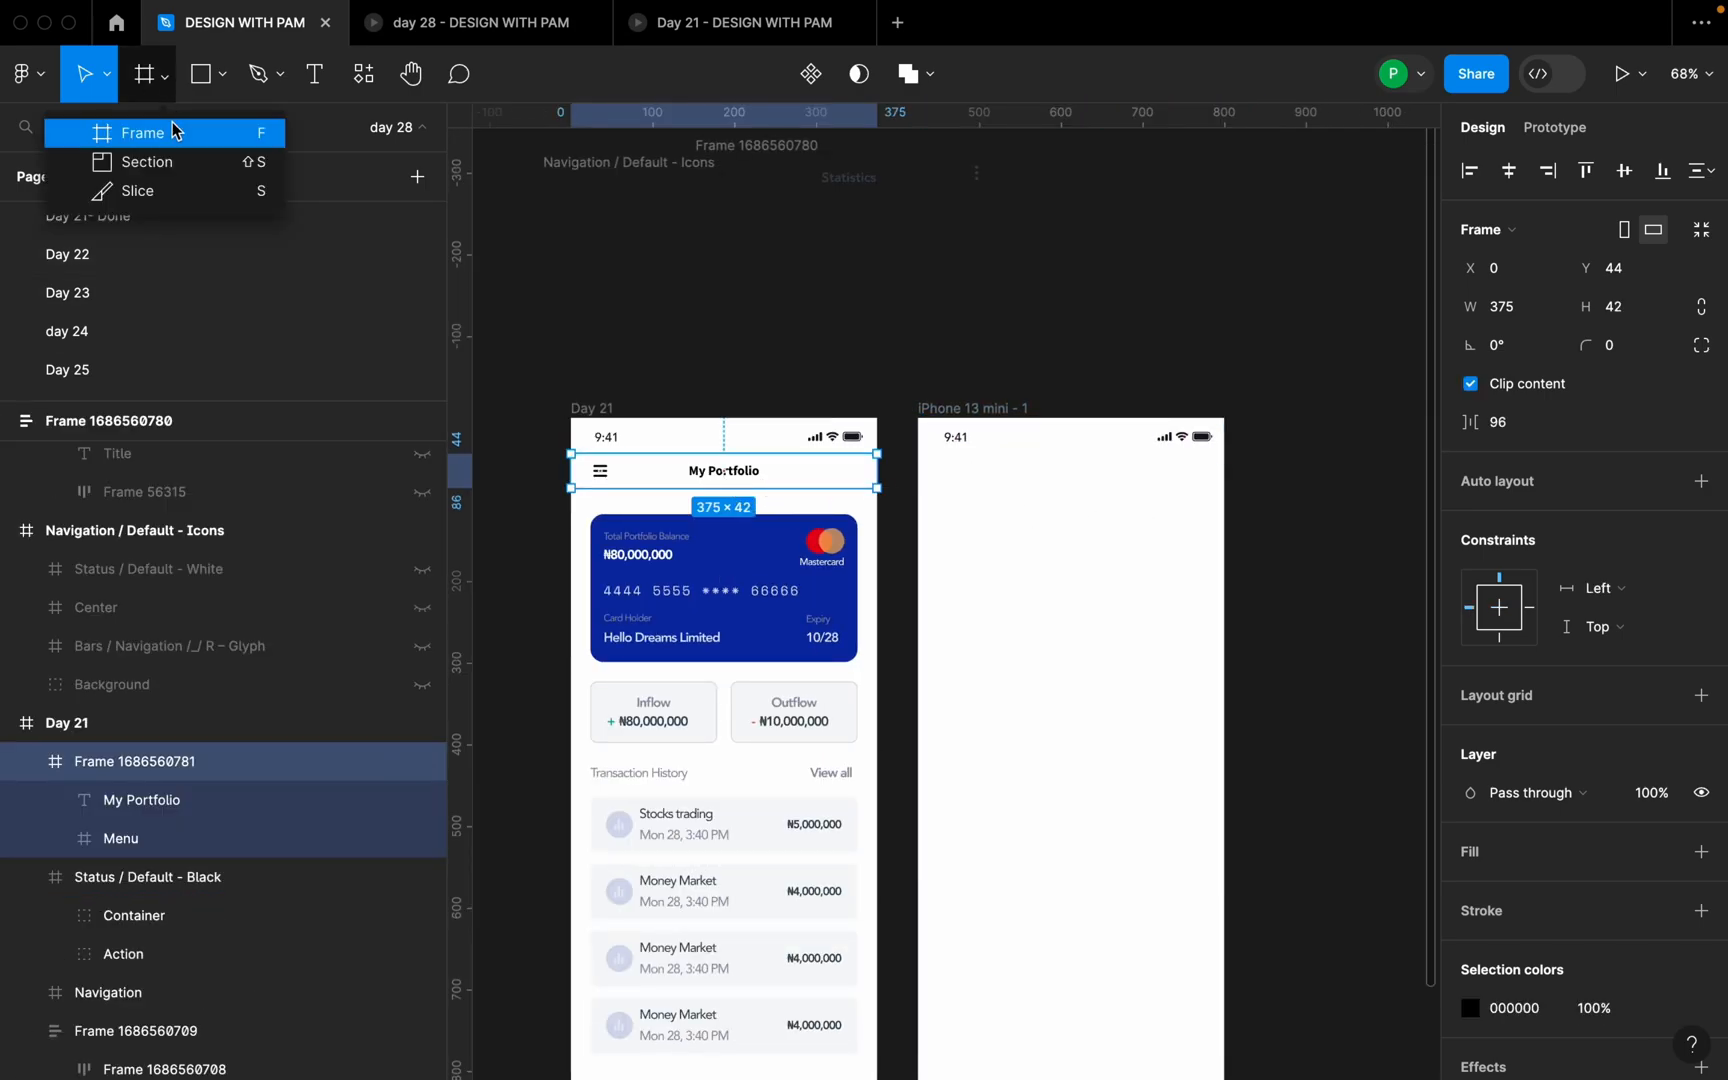
click(145, 132)
drag(920, 451, 1224, 494)
click(1631, 308)
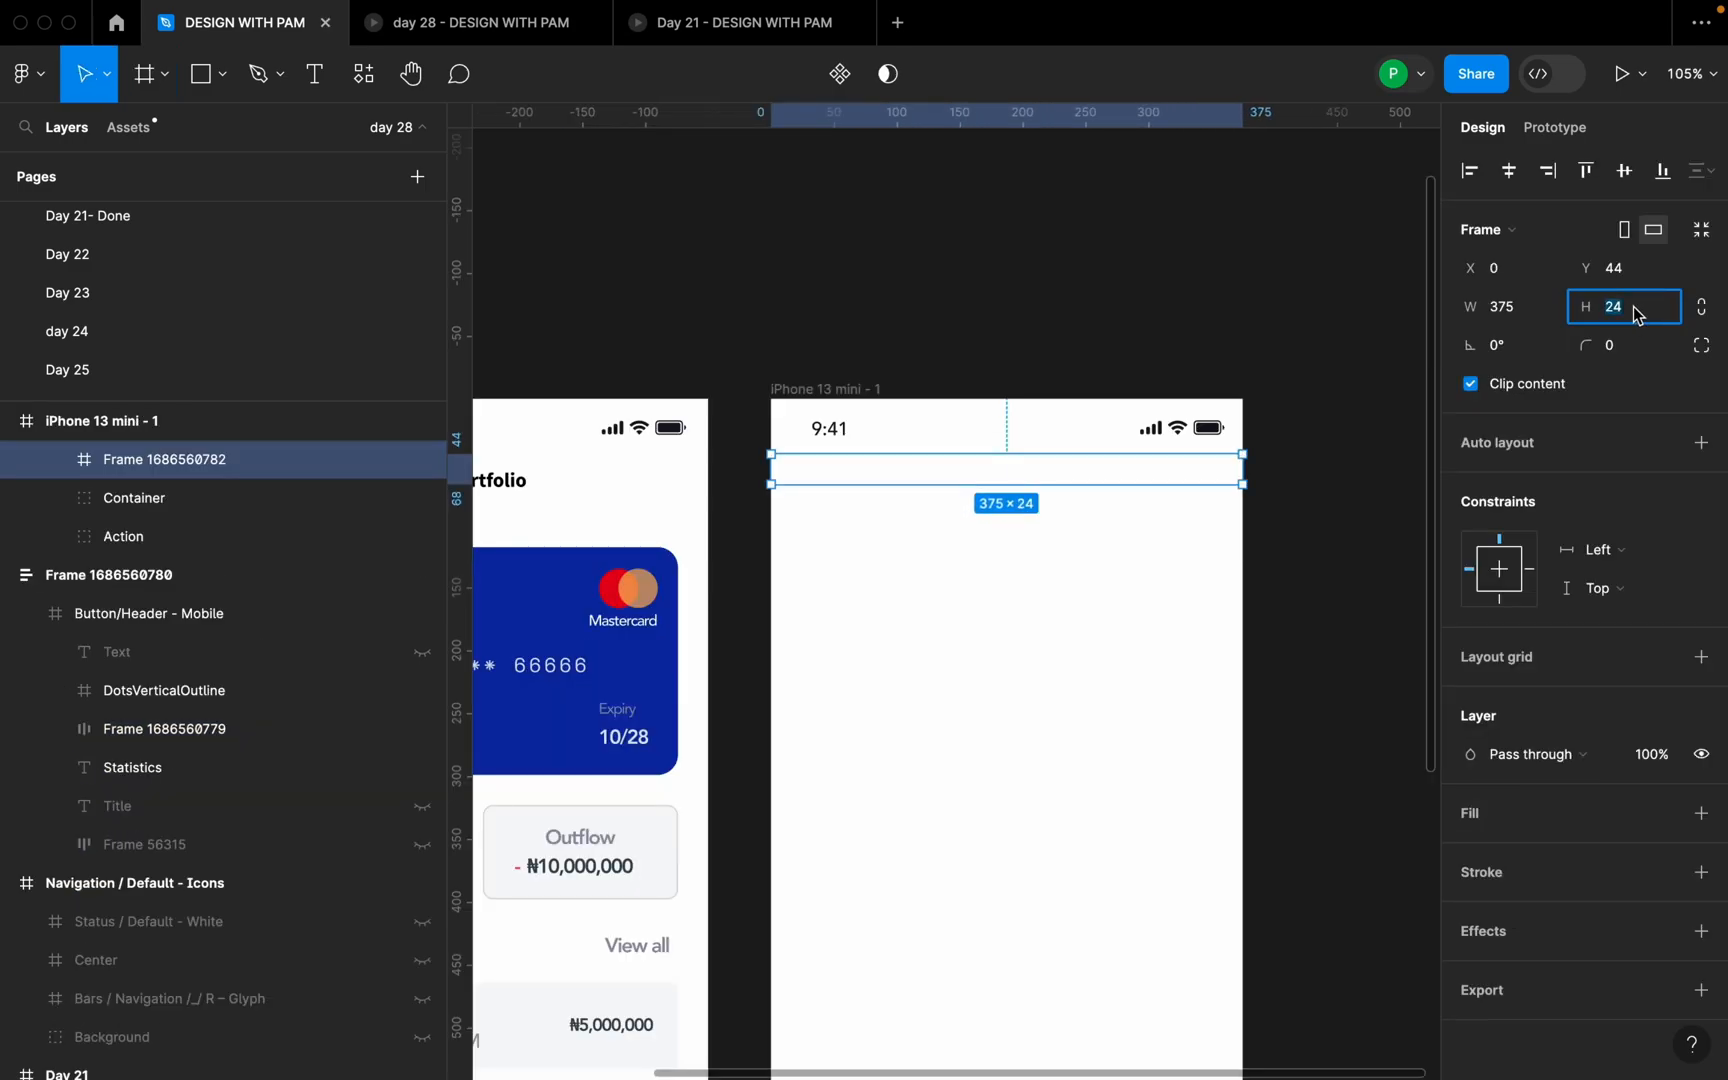
text(42)
key(Return)
scroll(1300, 516, down, 3)
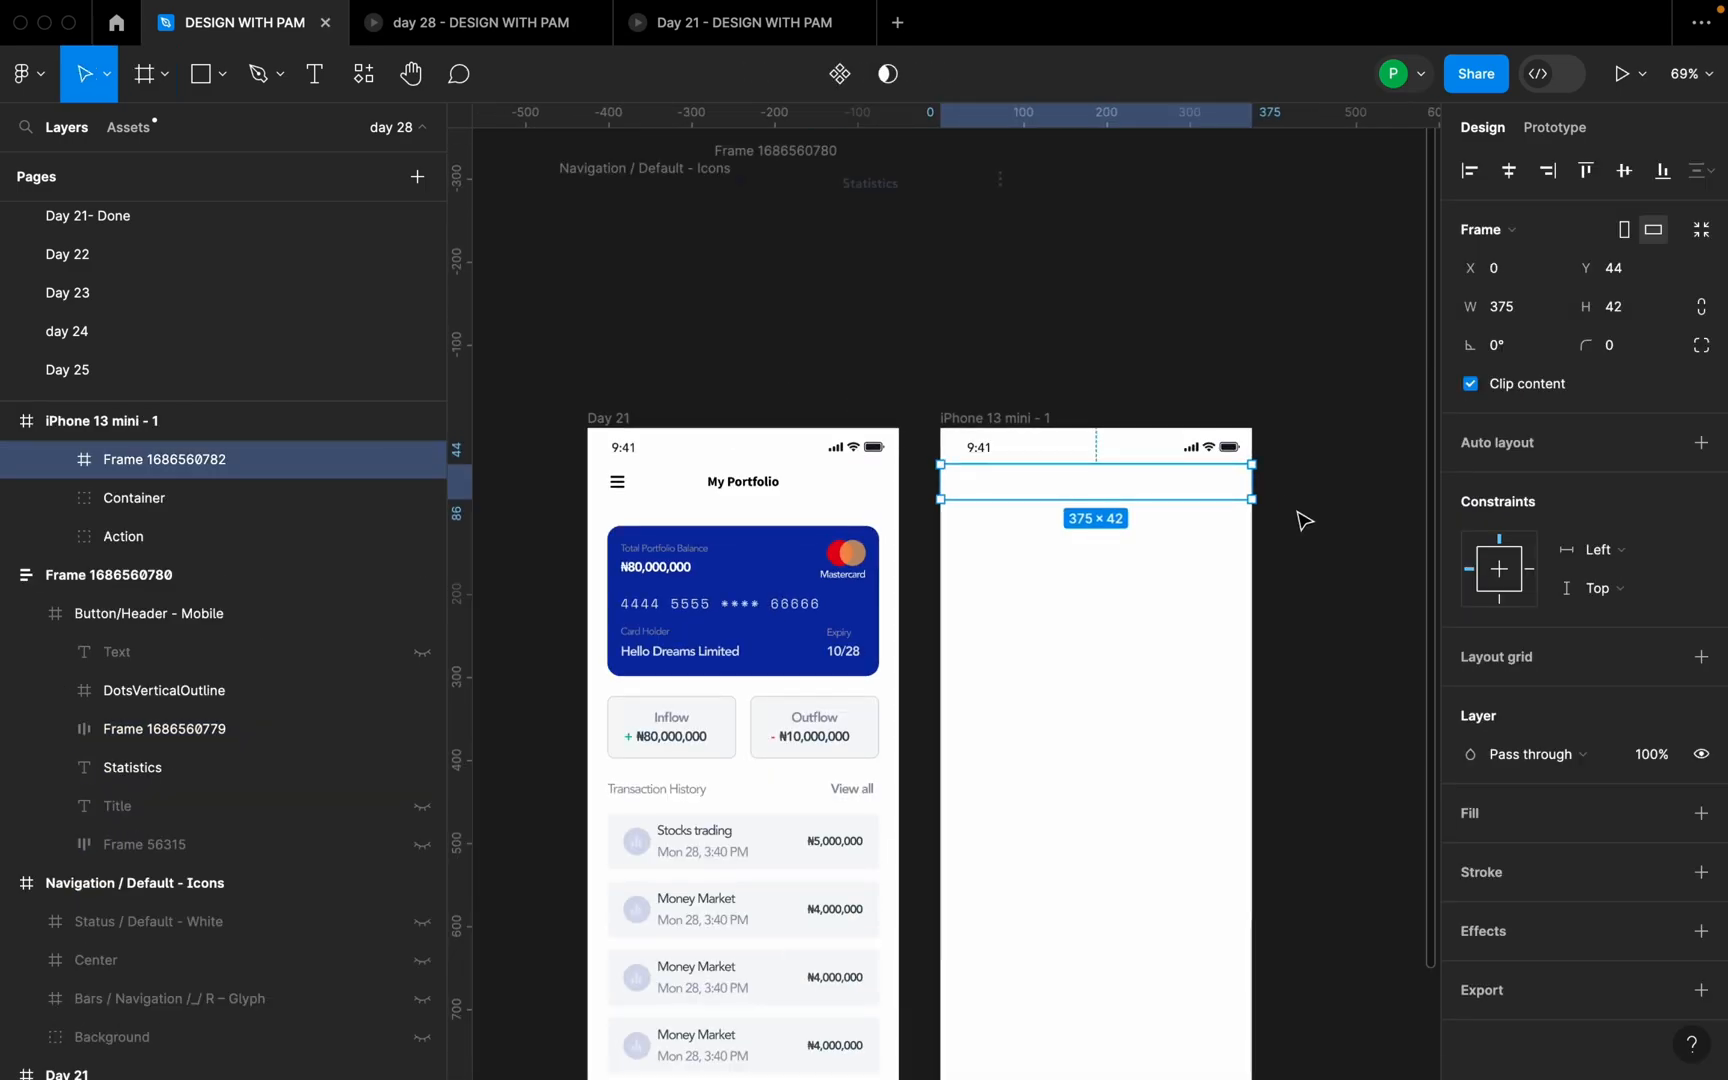
- Add the title text "My portfolio" to the new screen and place it inside the header frame
click(760, 495)
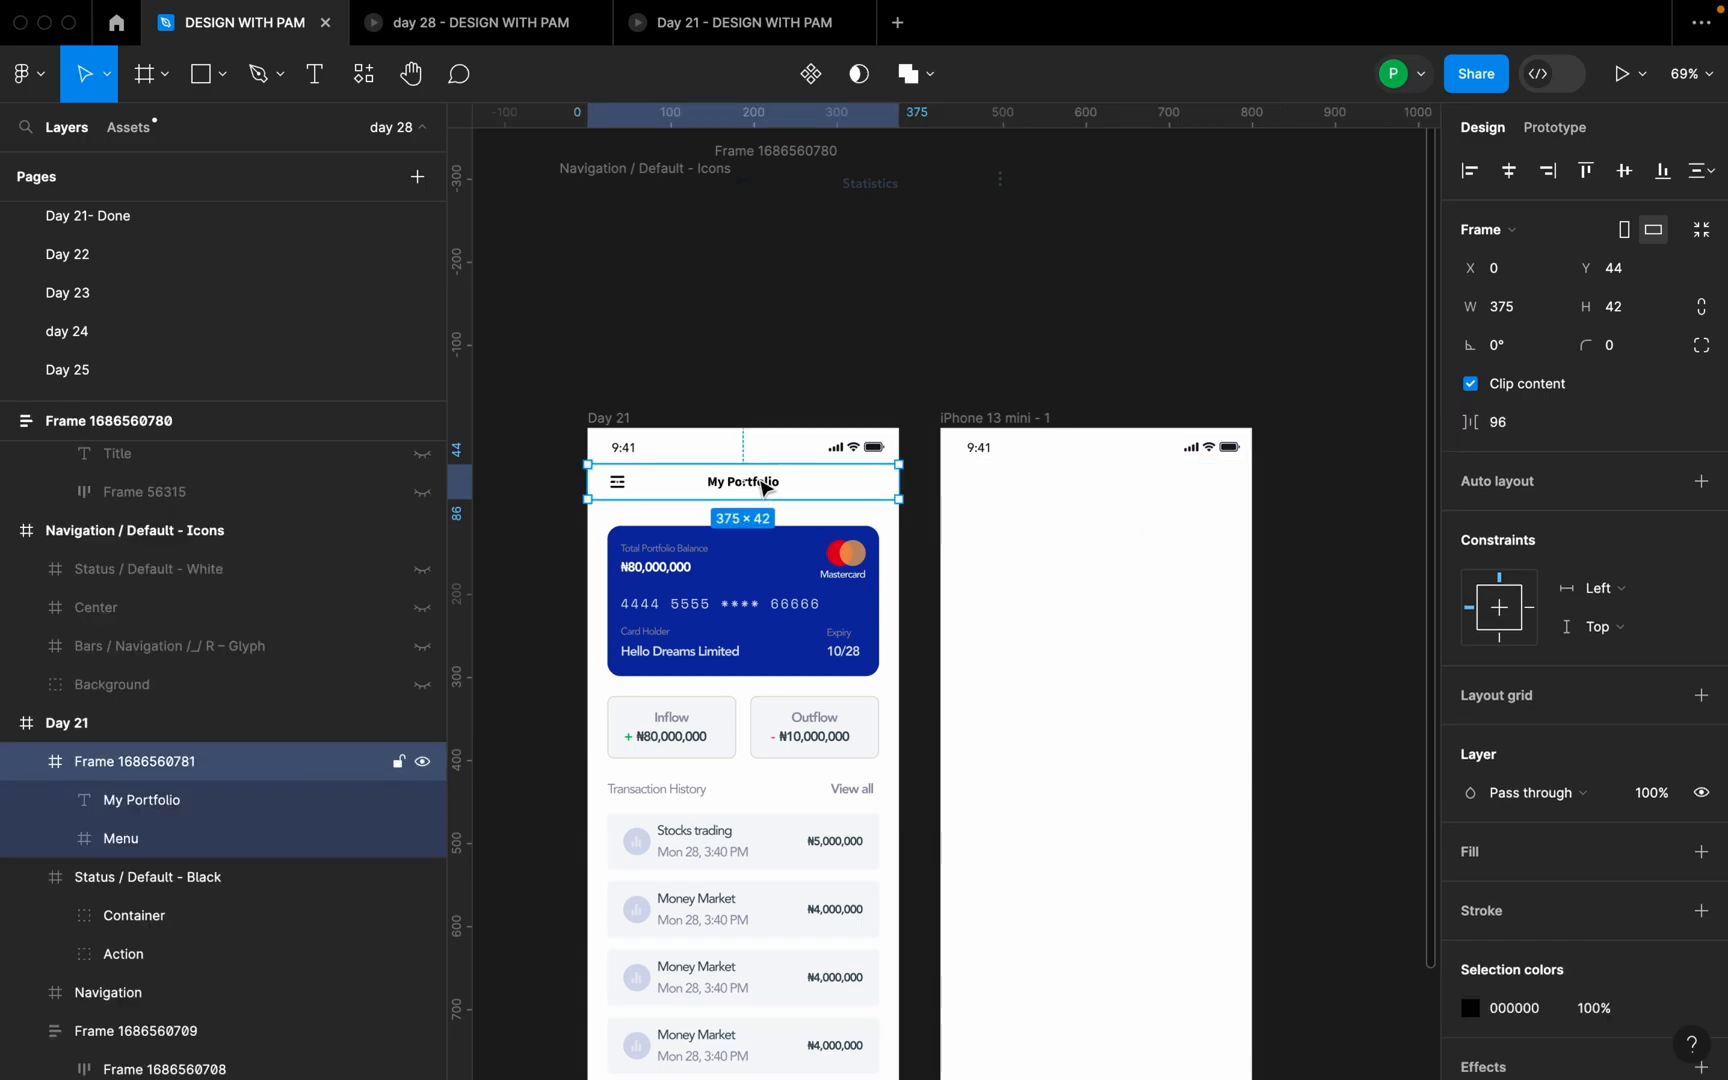
click(1135, 578)
scroll(1126, 567, up, 3)
key(t)
click(1053, 577)
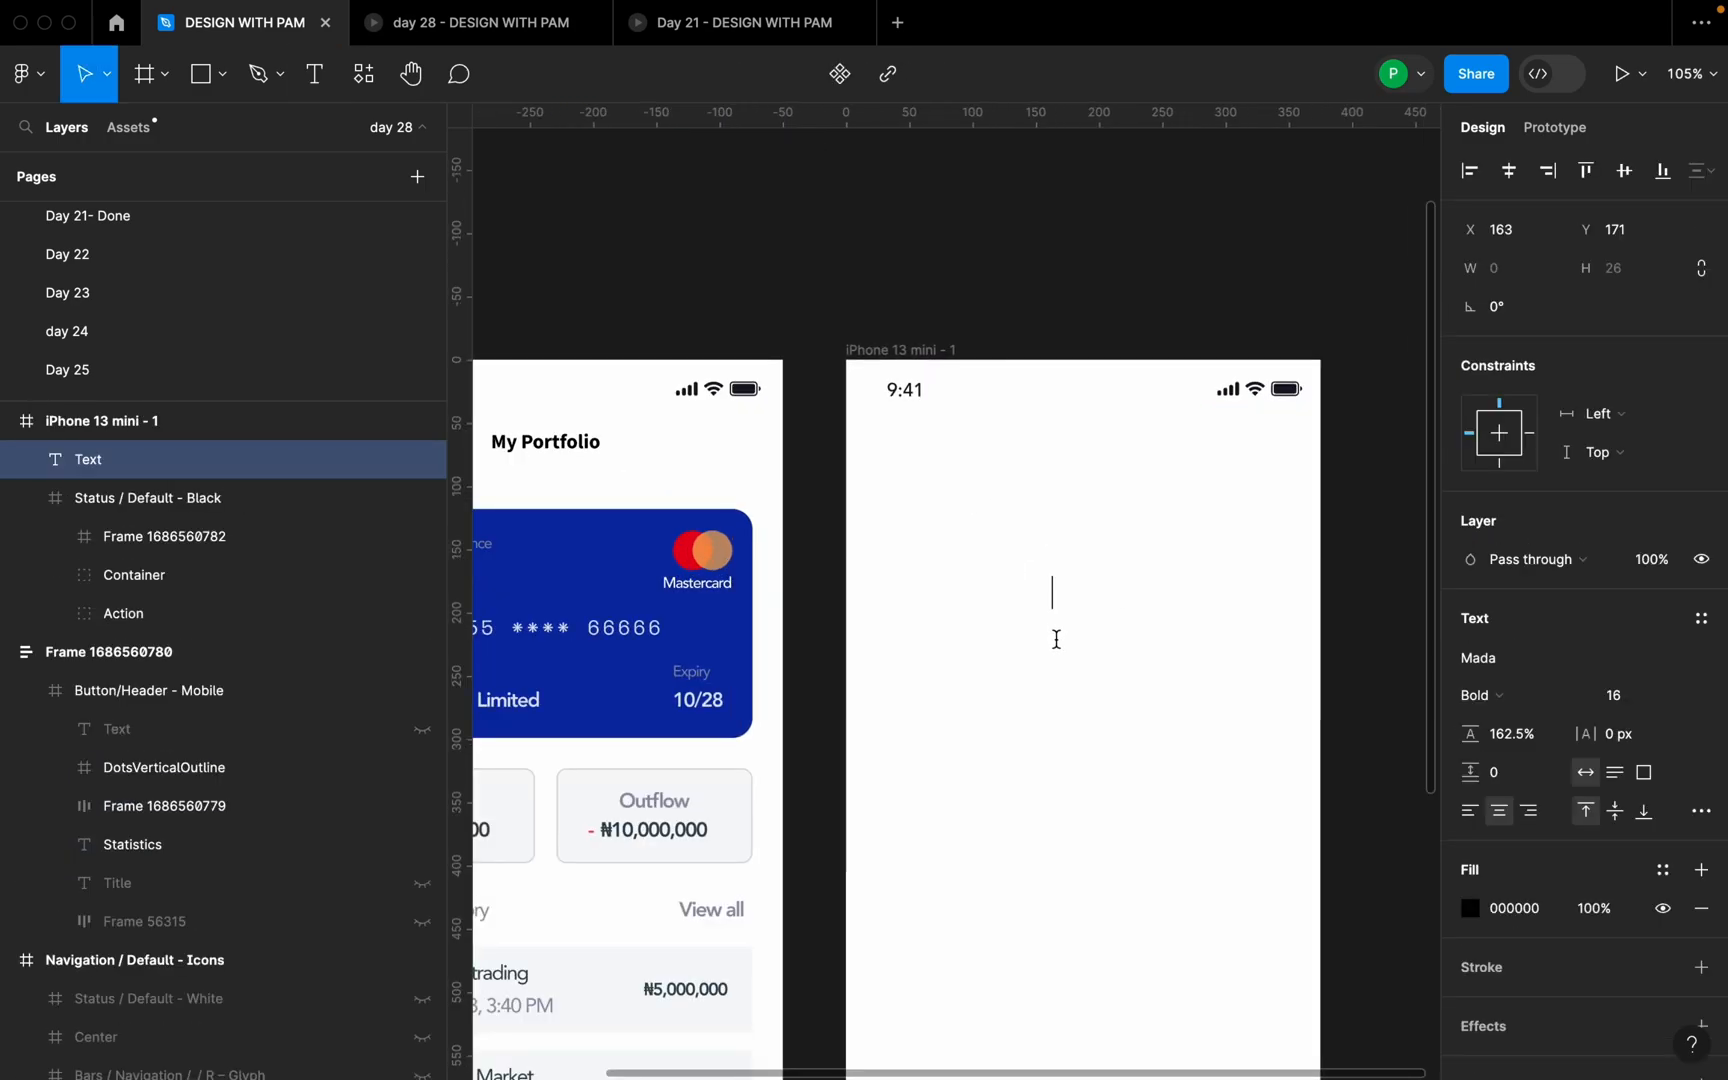
text(My portfolio)
key(Escape)
drag(1075, 595, 1080, 447)
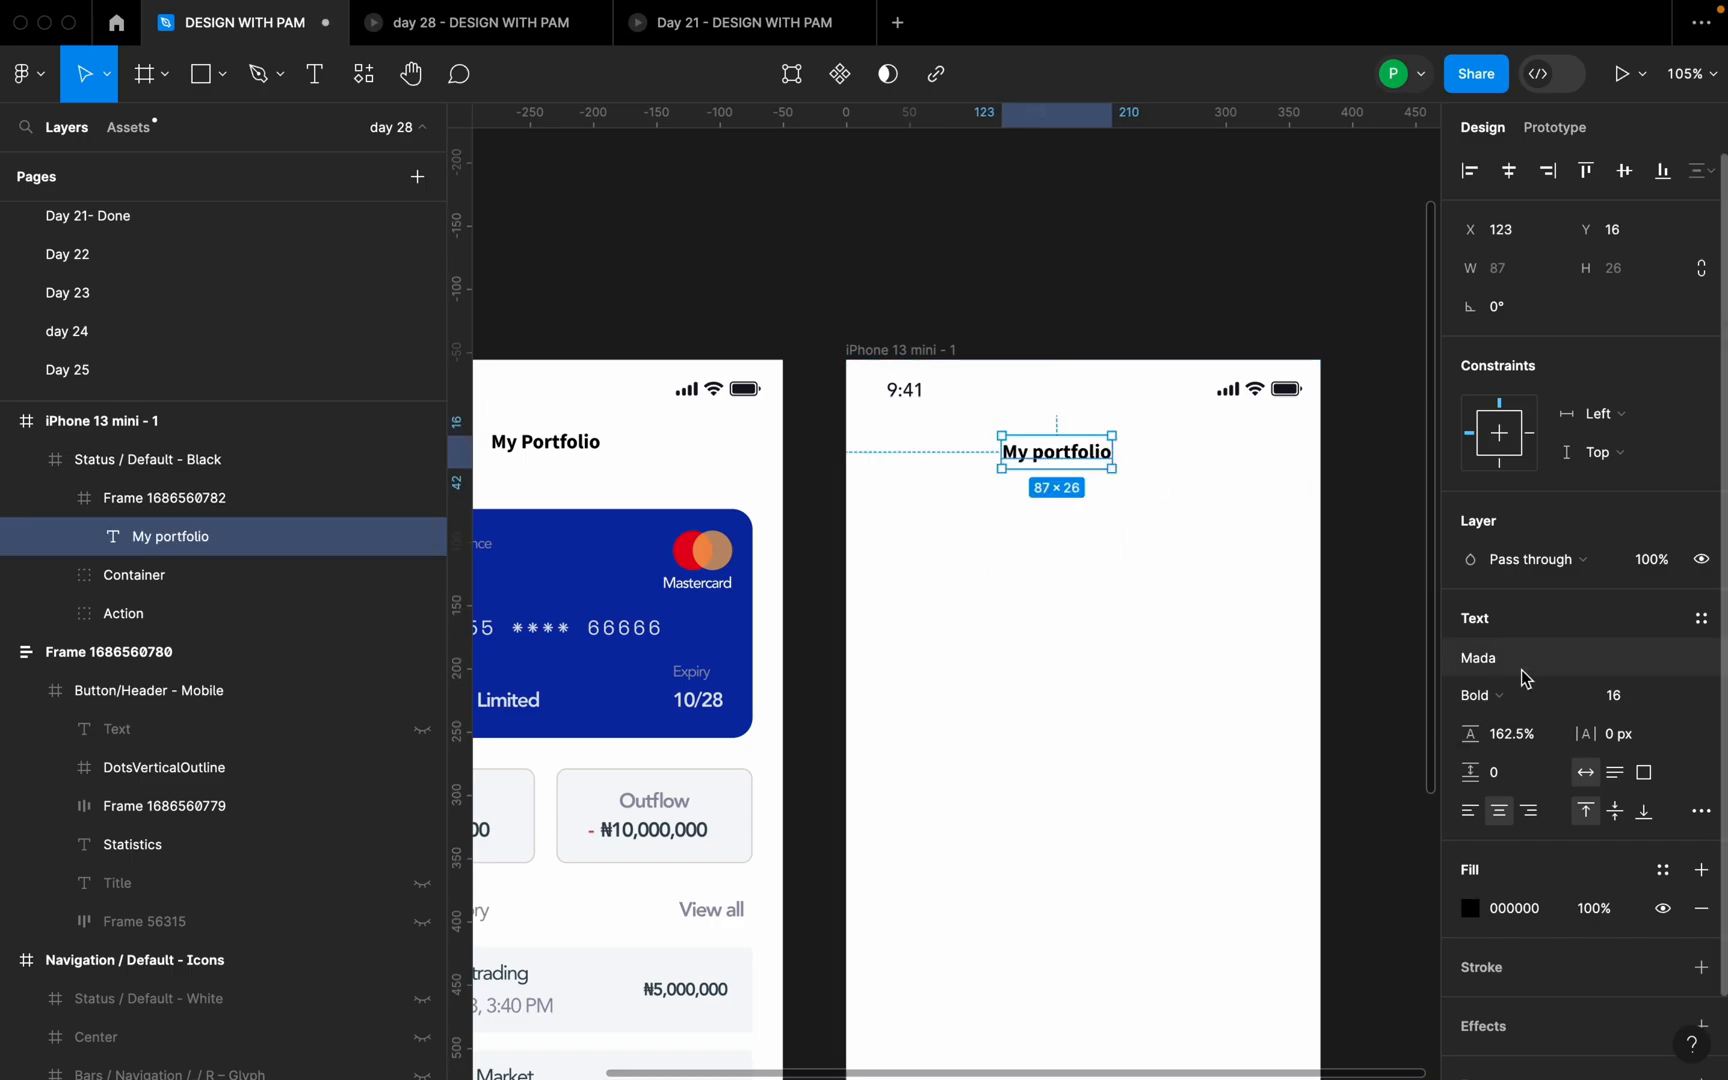
- Change the font of the "My portfolio" title to Avenir
click(1520, 661)
text(ave)
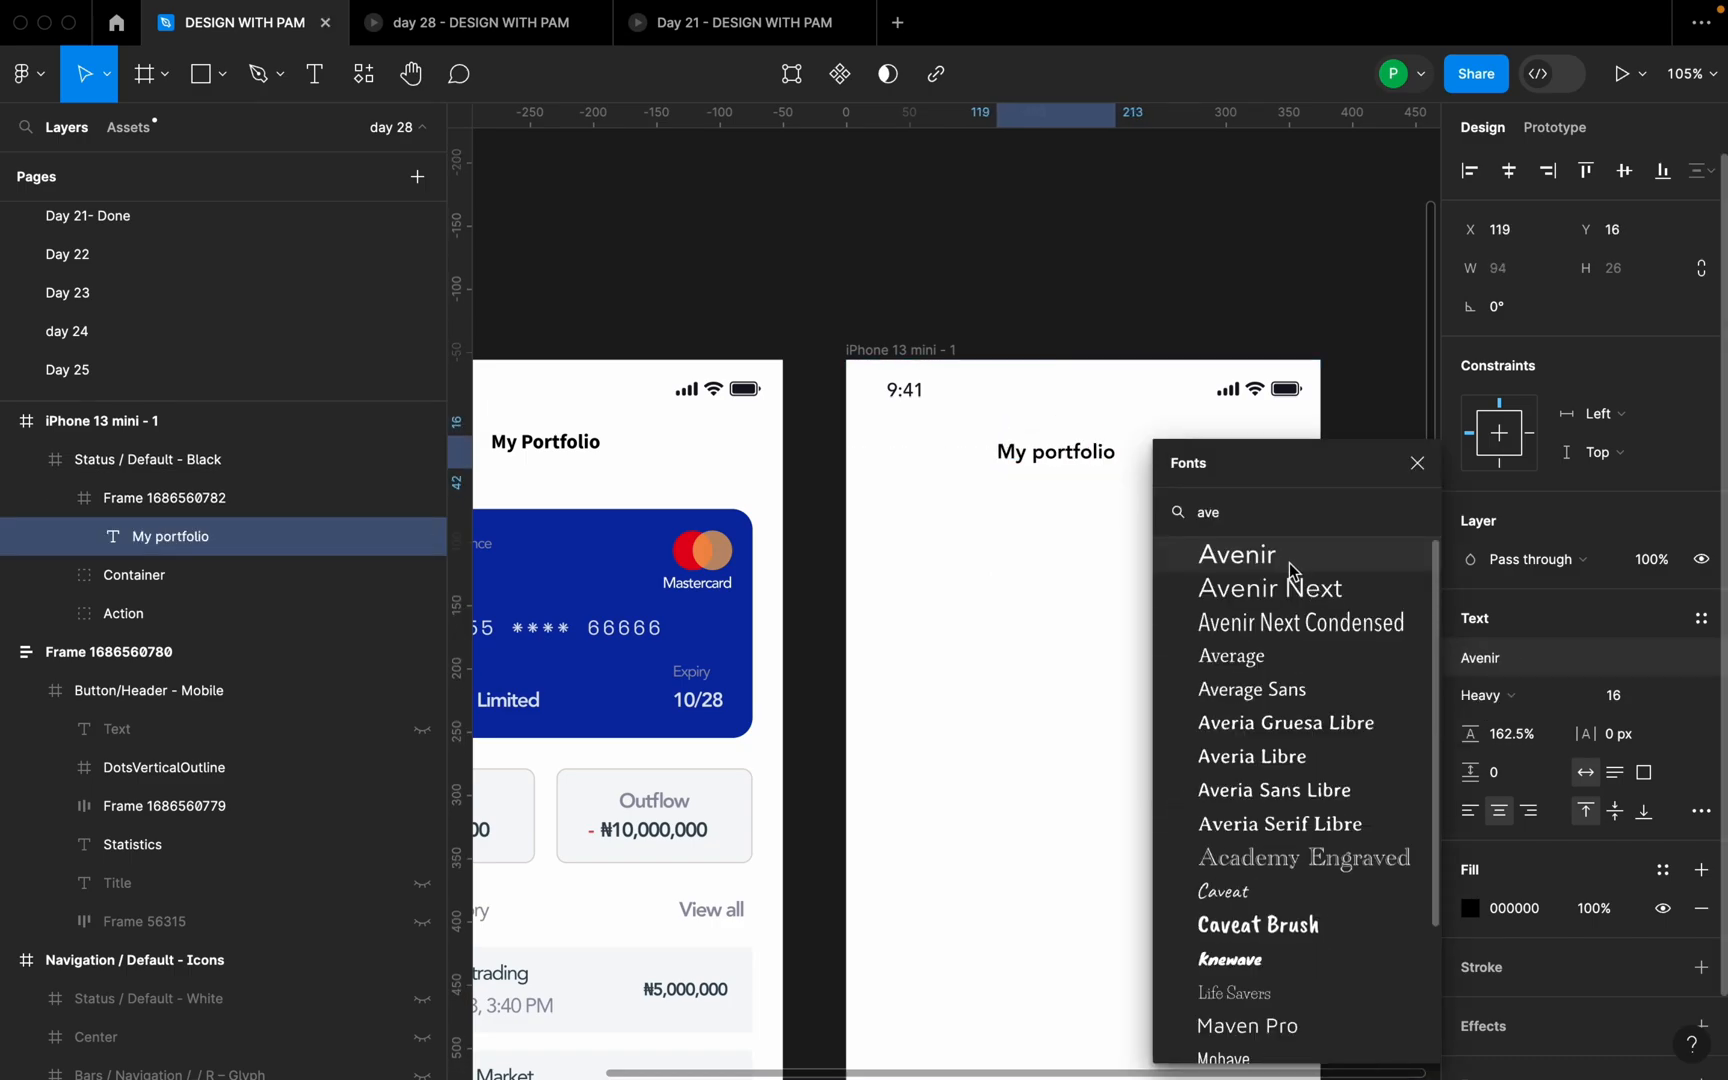
click(1292, 566)
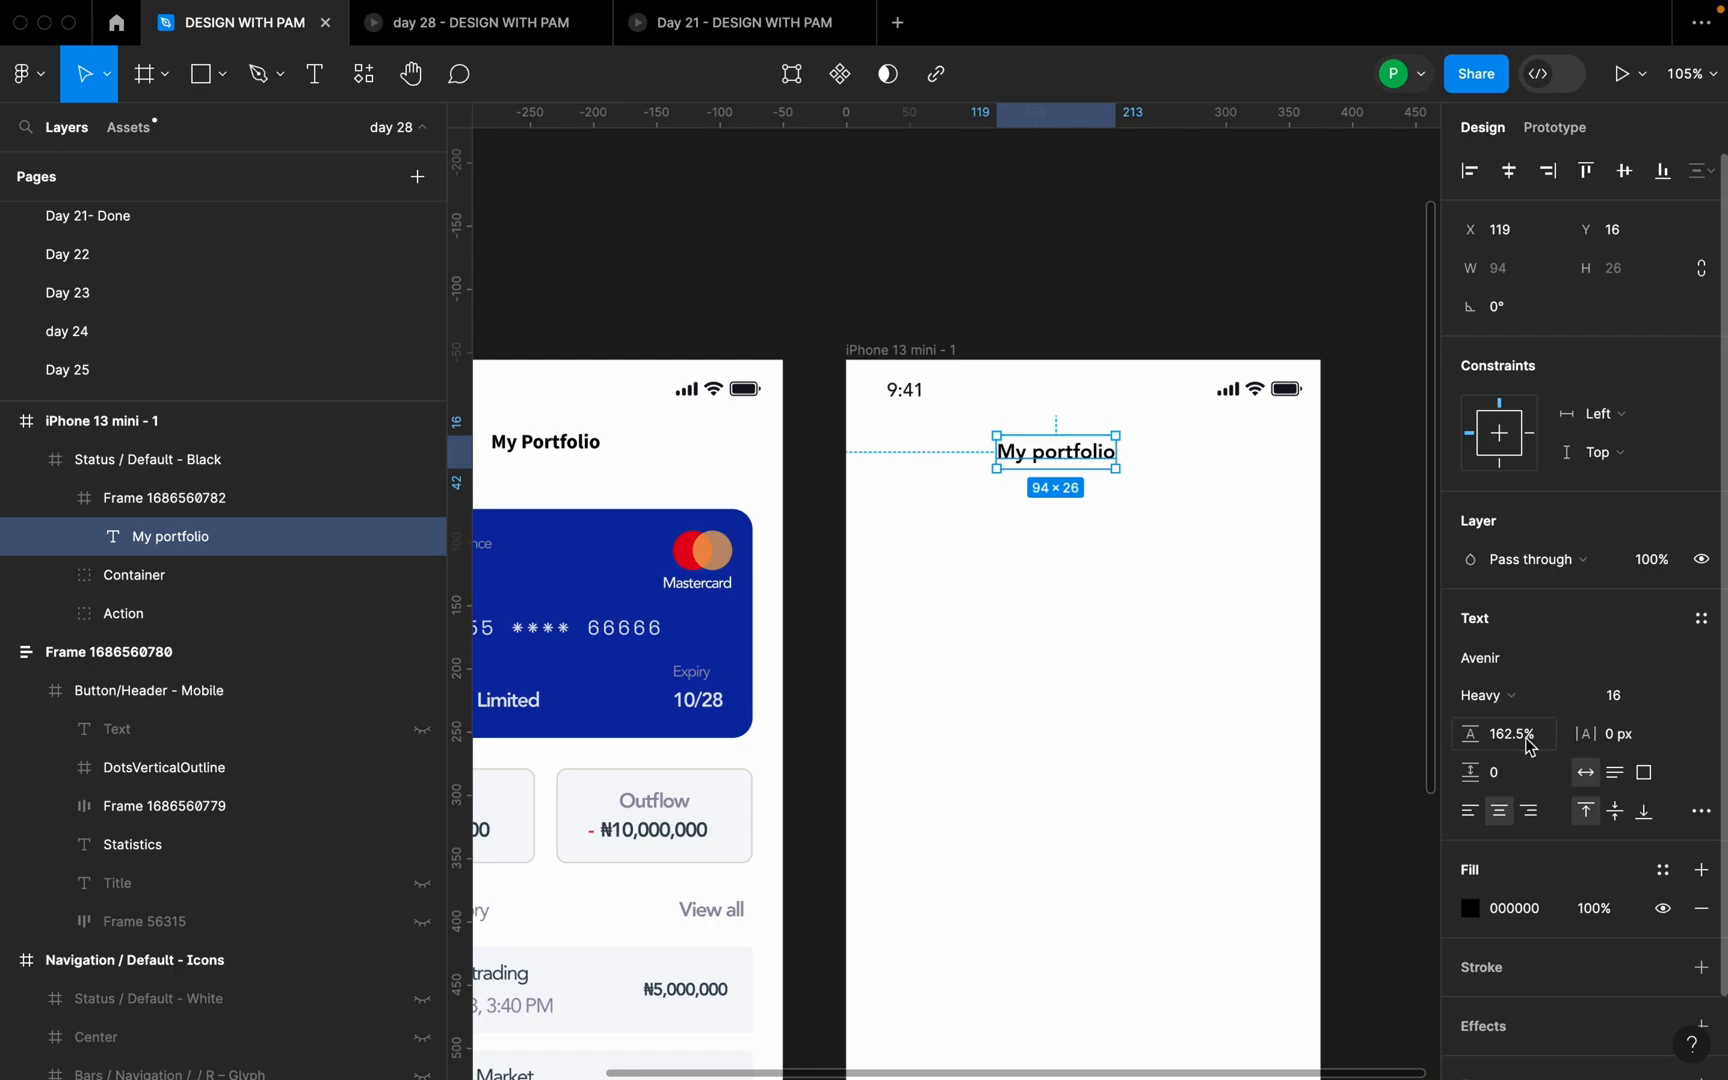
- Centre the "My portfolio" title horizontally and vertically within its header frame
mouse_move(1106, 462)
mouse_down()
mouse_move(1097, 436)
mouse_move(1115, 430)
mouse_move(1108, 451)
mouse_up()
click(1509, 171)
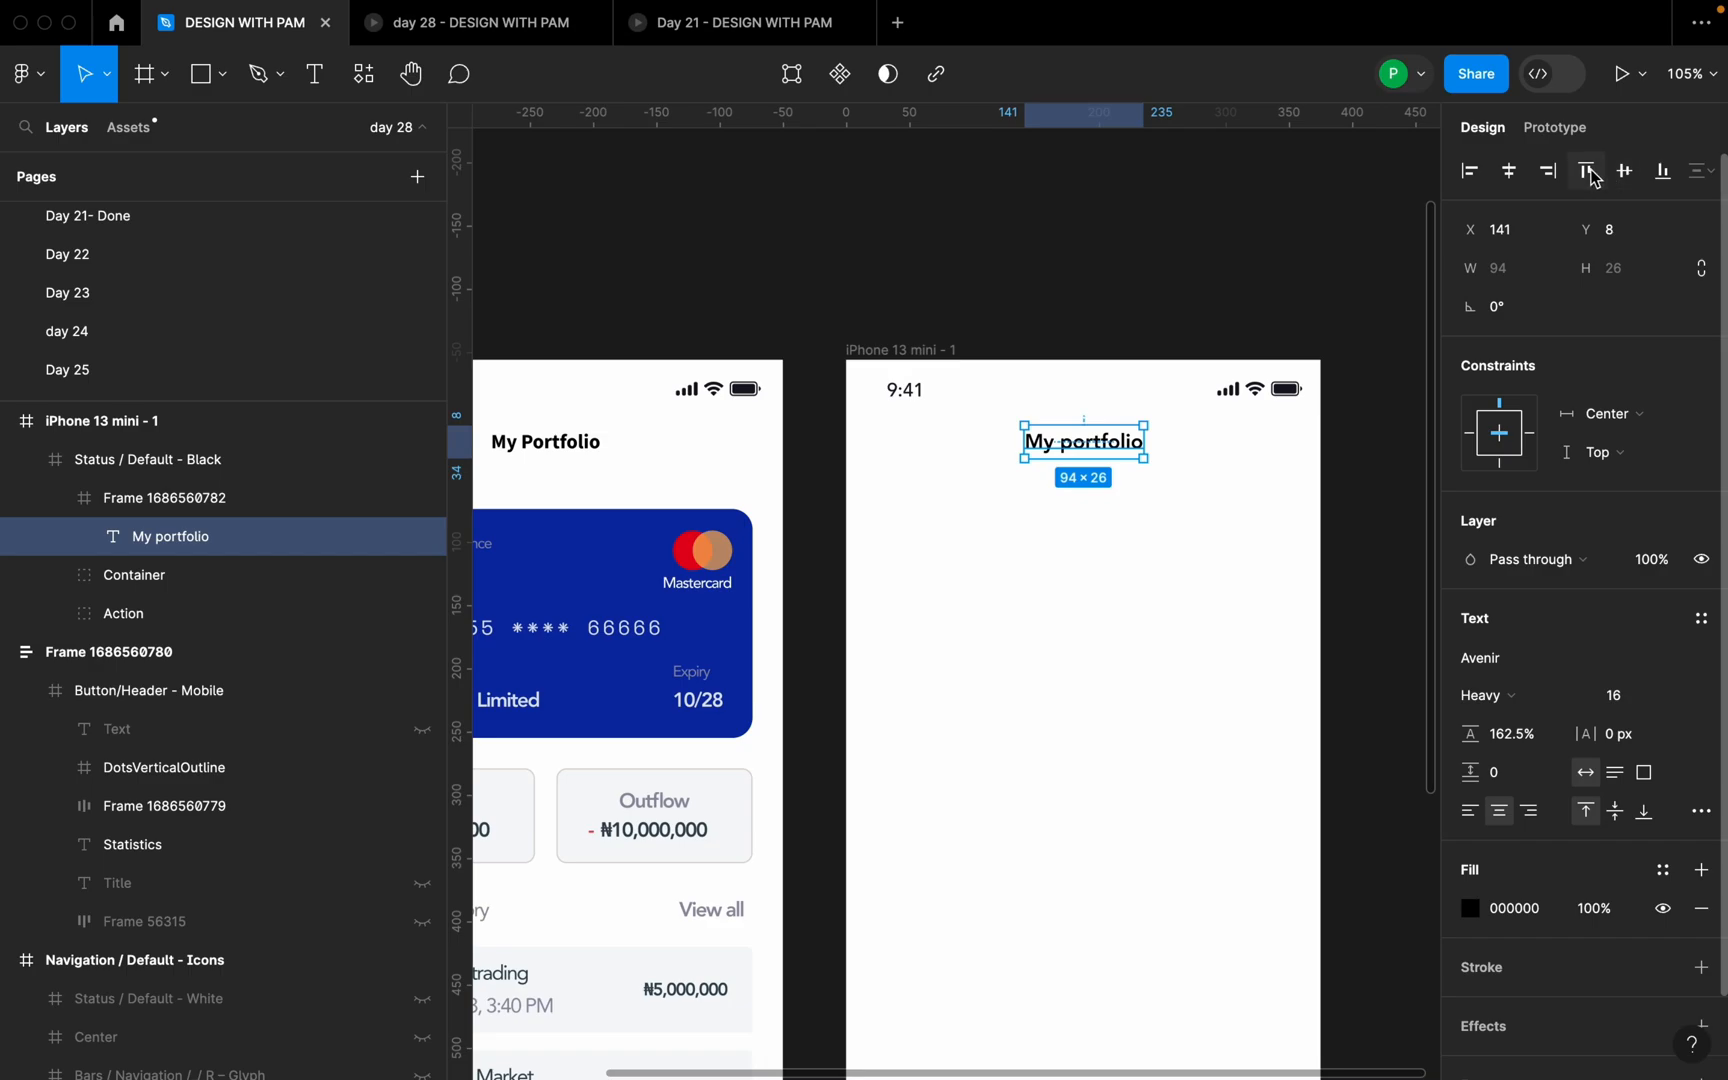
click(1624, 171)
drag(1087, 452, 1078, 452)
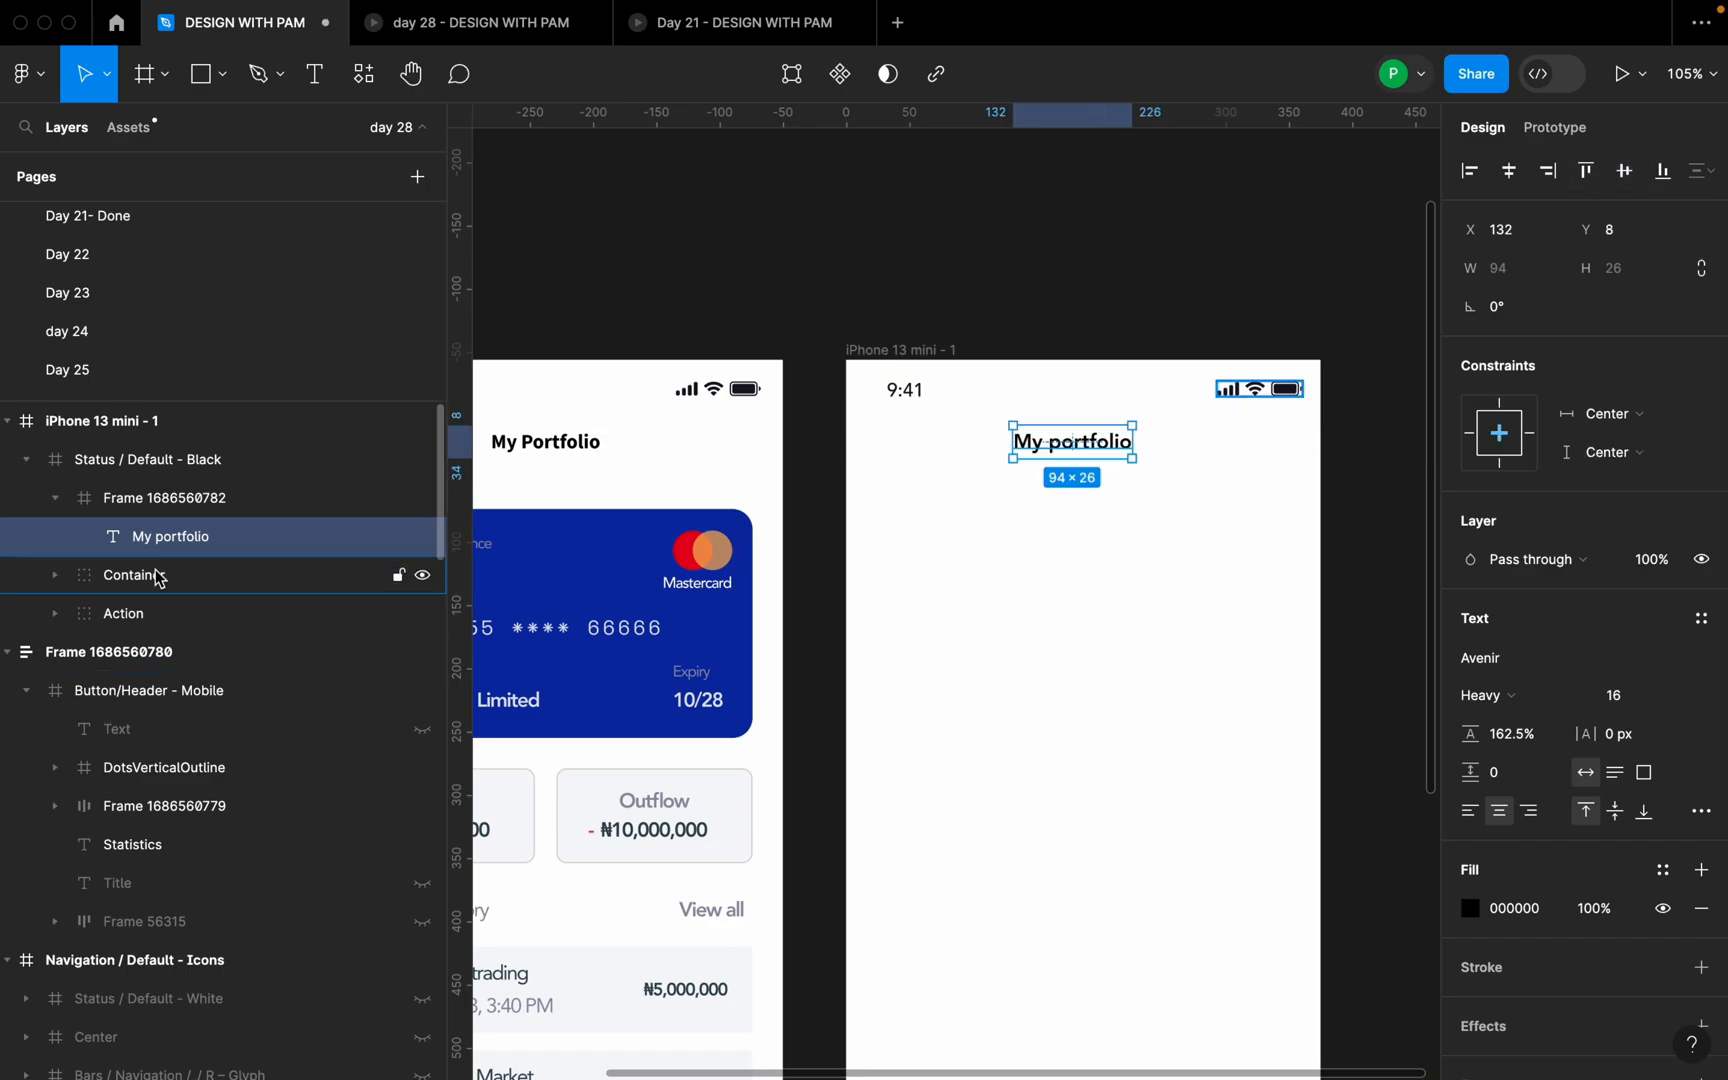
click(181, 511)
click(1100, 445)
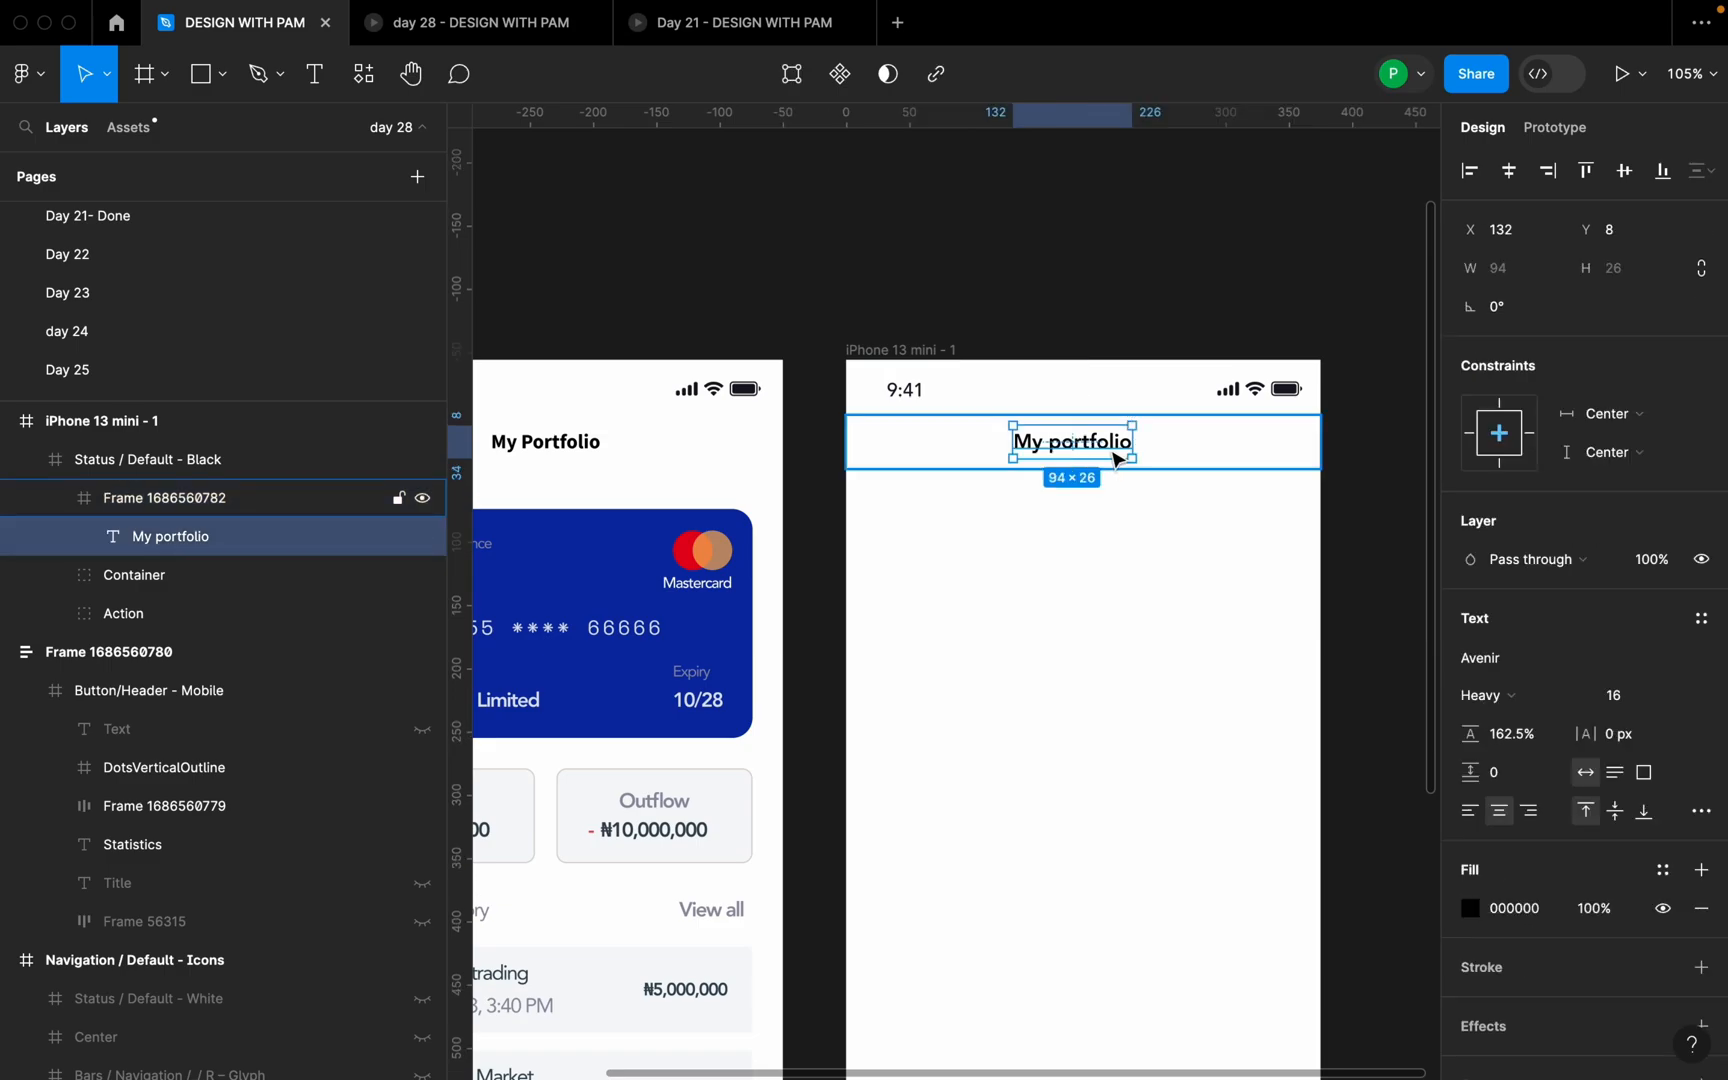
click(1506, 174)
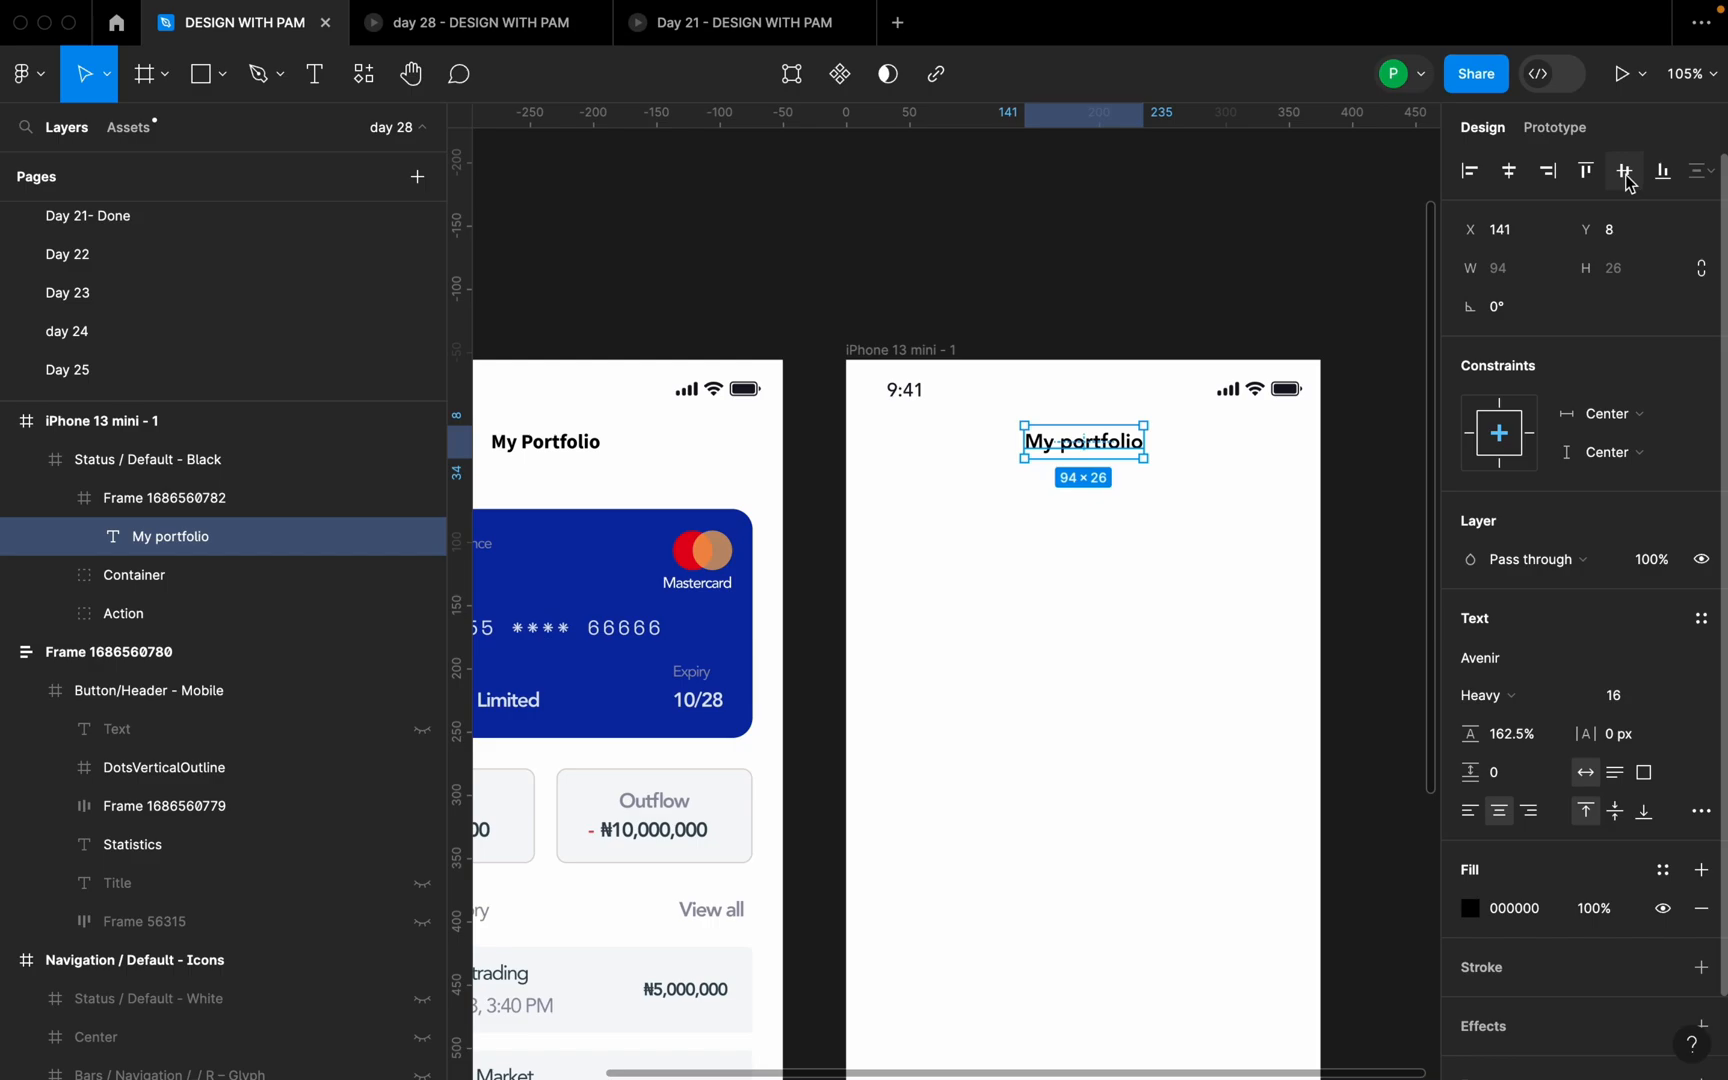
click(1146, 532)
click(1124, 462)
click(1219, 563)
scroll(1219, 563, down, 3)
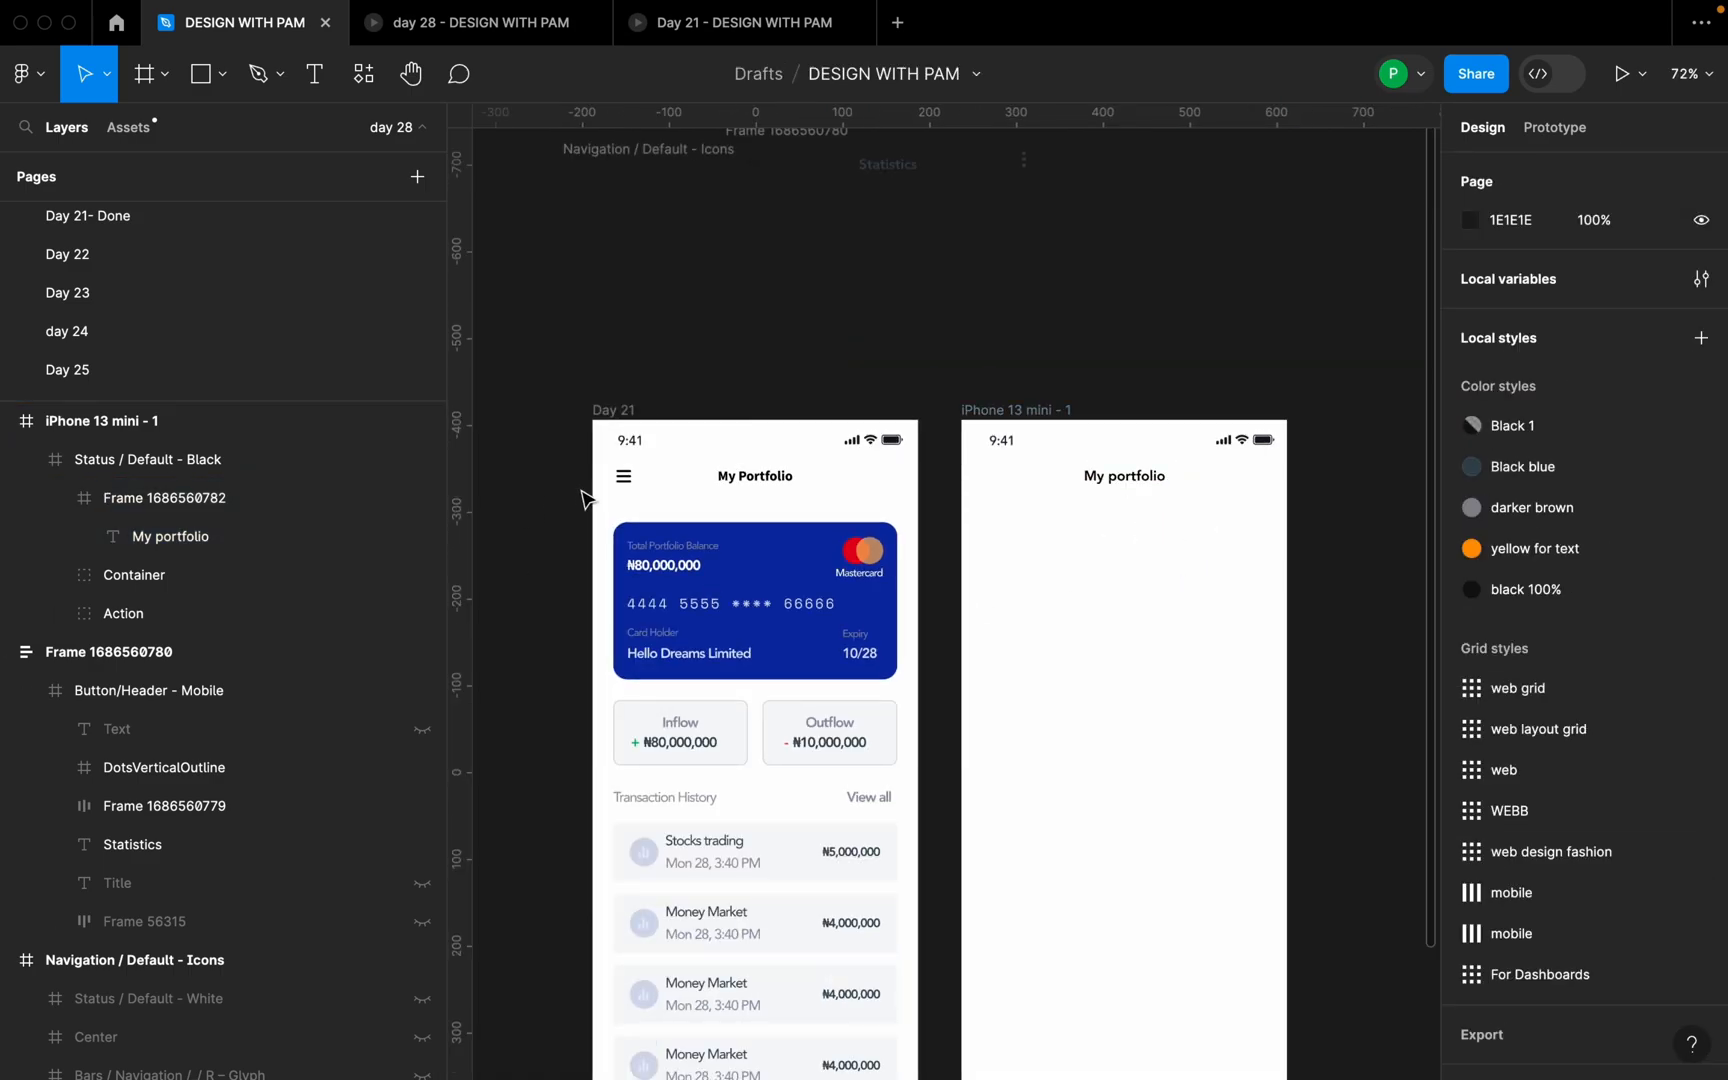
- Insert the three-line menu outline icon from the Heroicons plugin and place it in the header before the title, closing the plugin
right_click(783, 302)
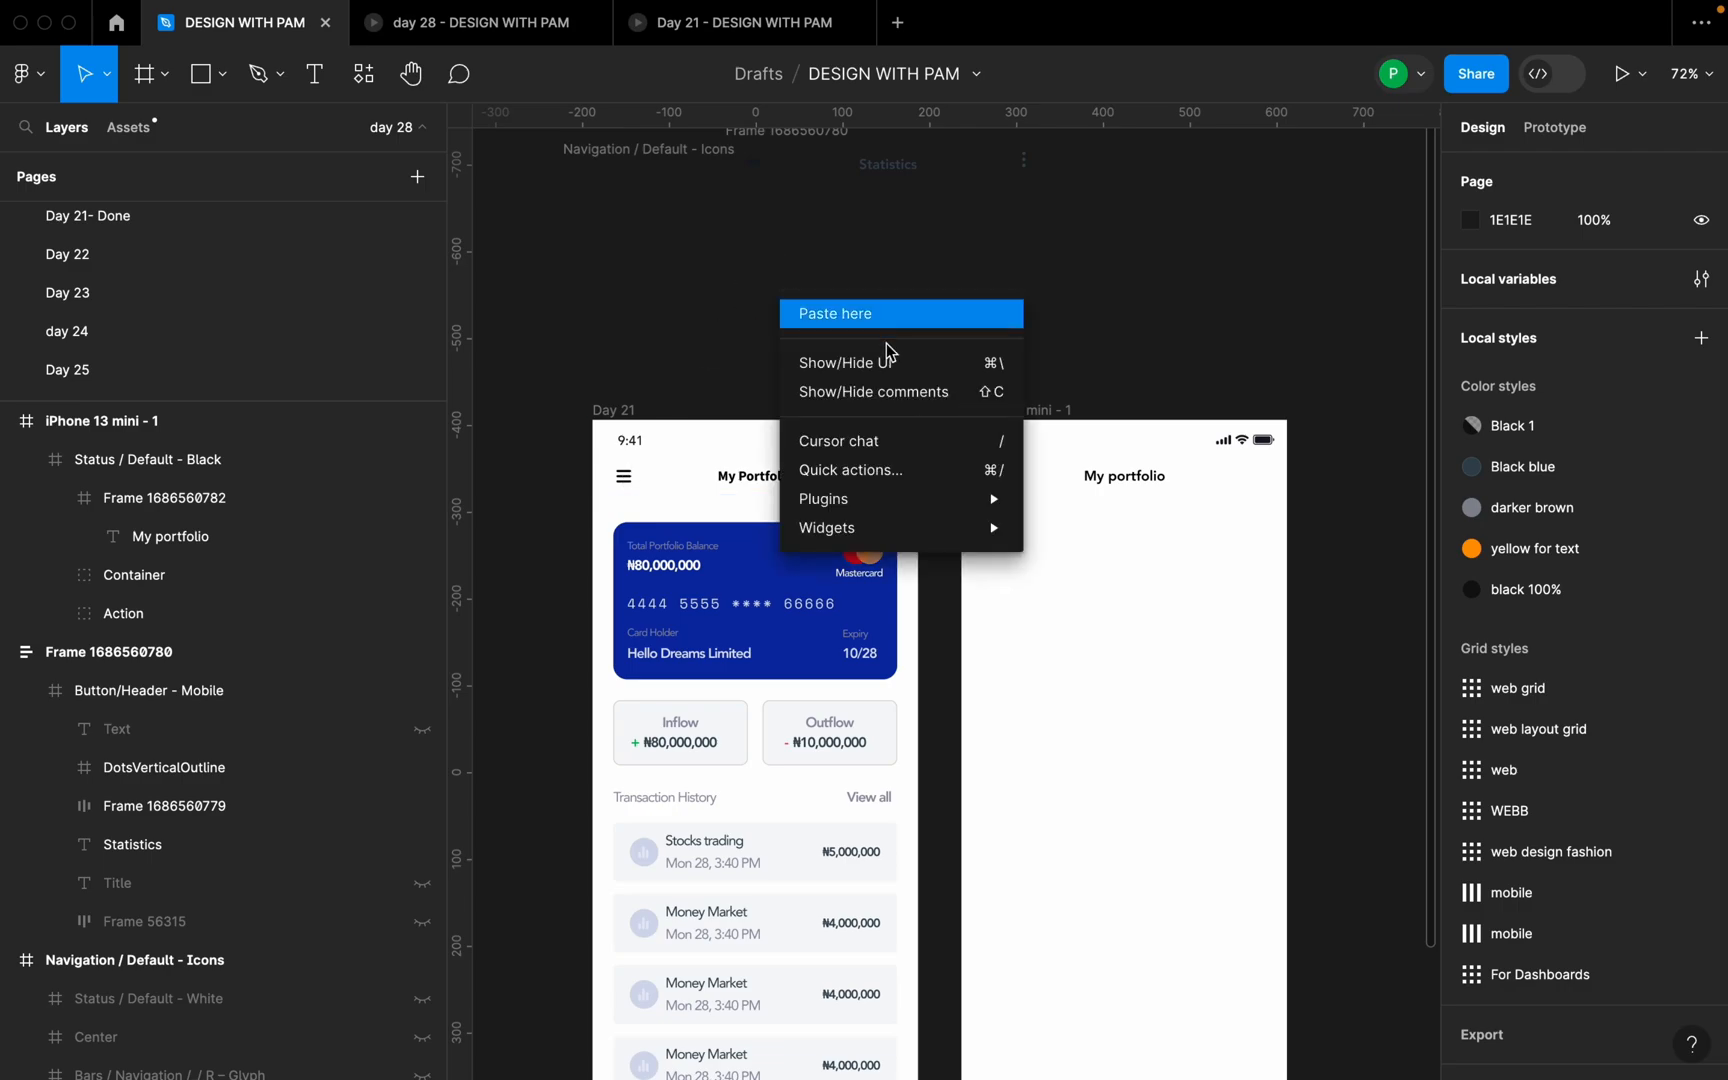
mouse_move(838, 498)
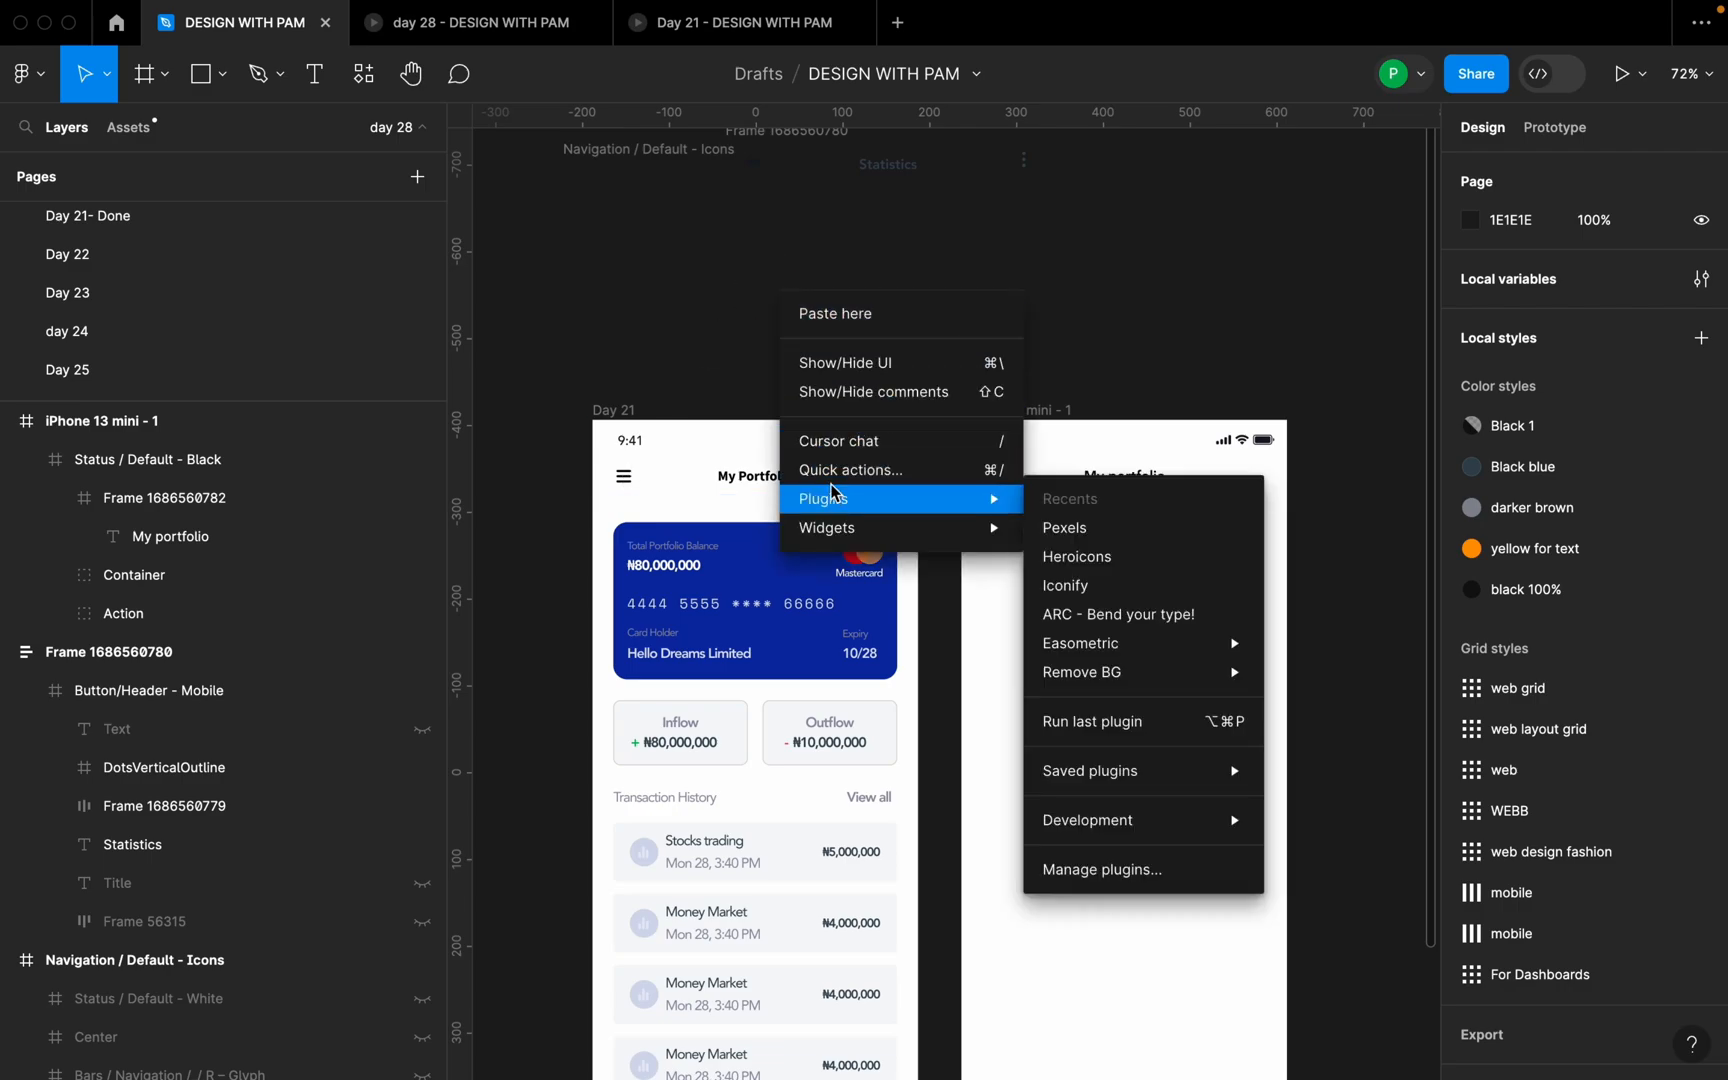
click(1137, 564)
scroll(290, 465, down, 10)
scroll(321, 517, down, 10)
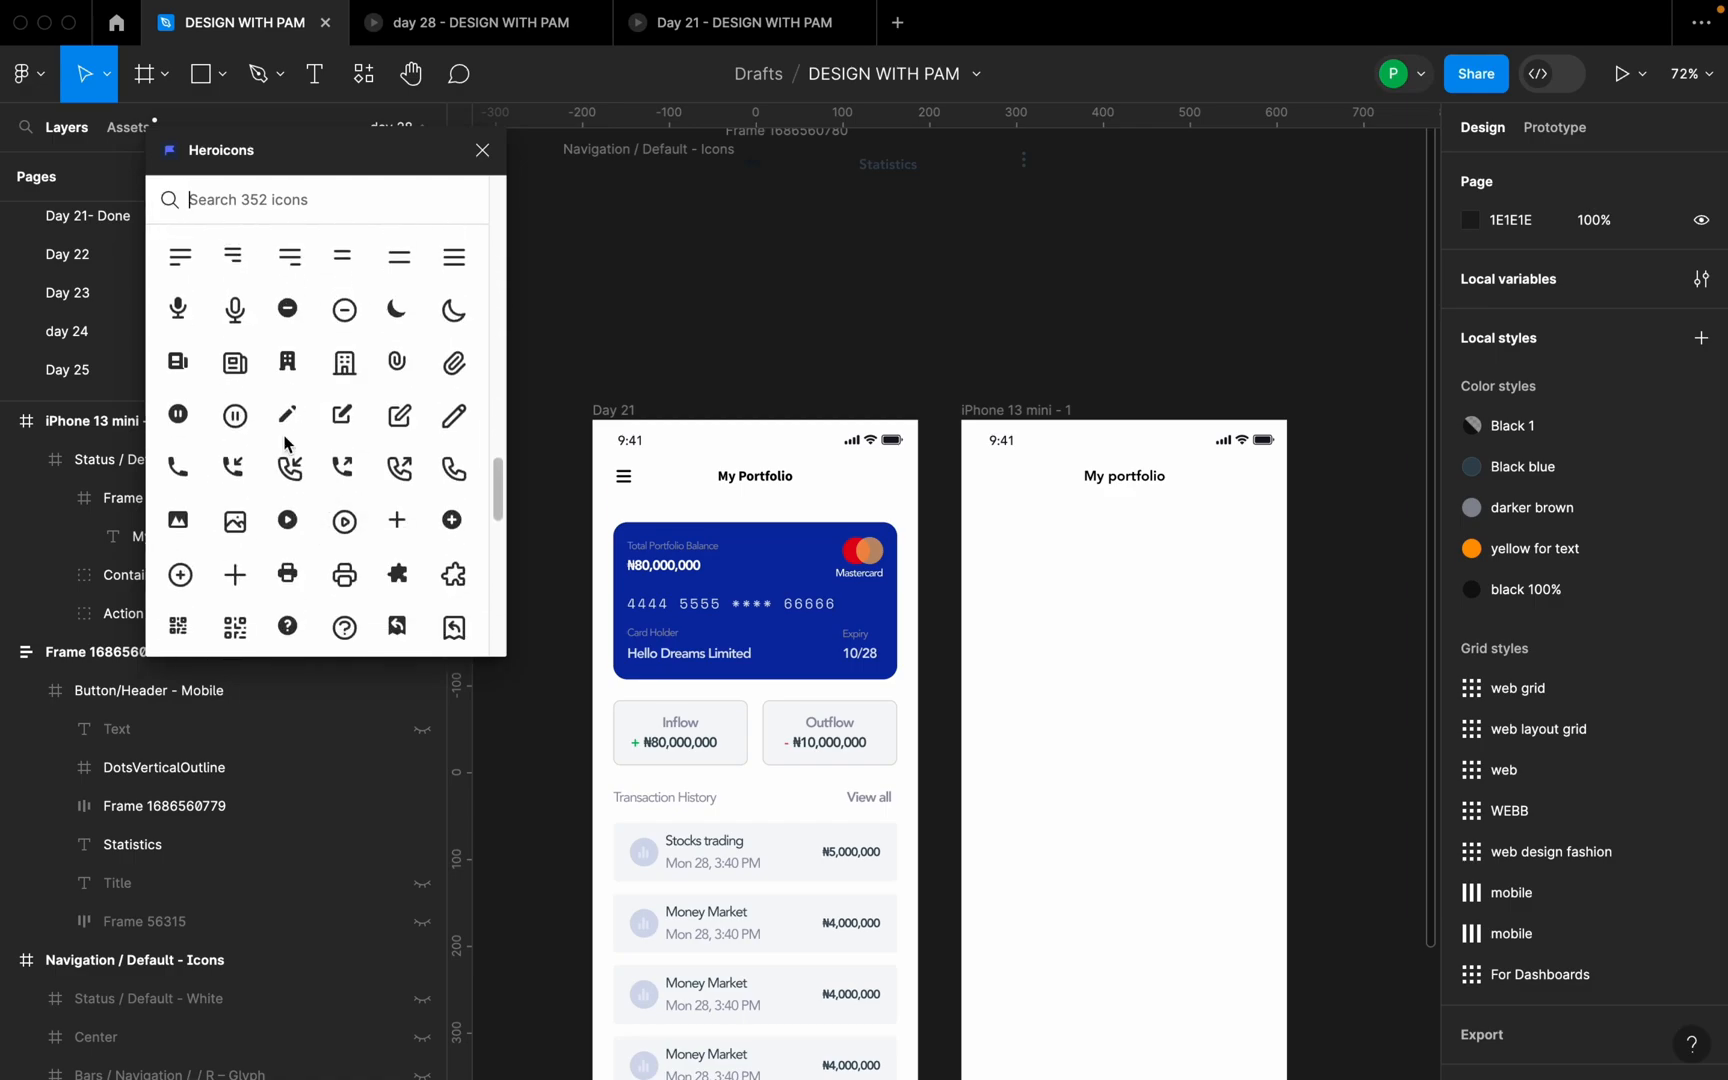
scroll(440, 395, up, 5)
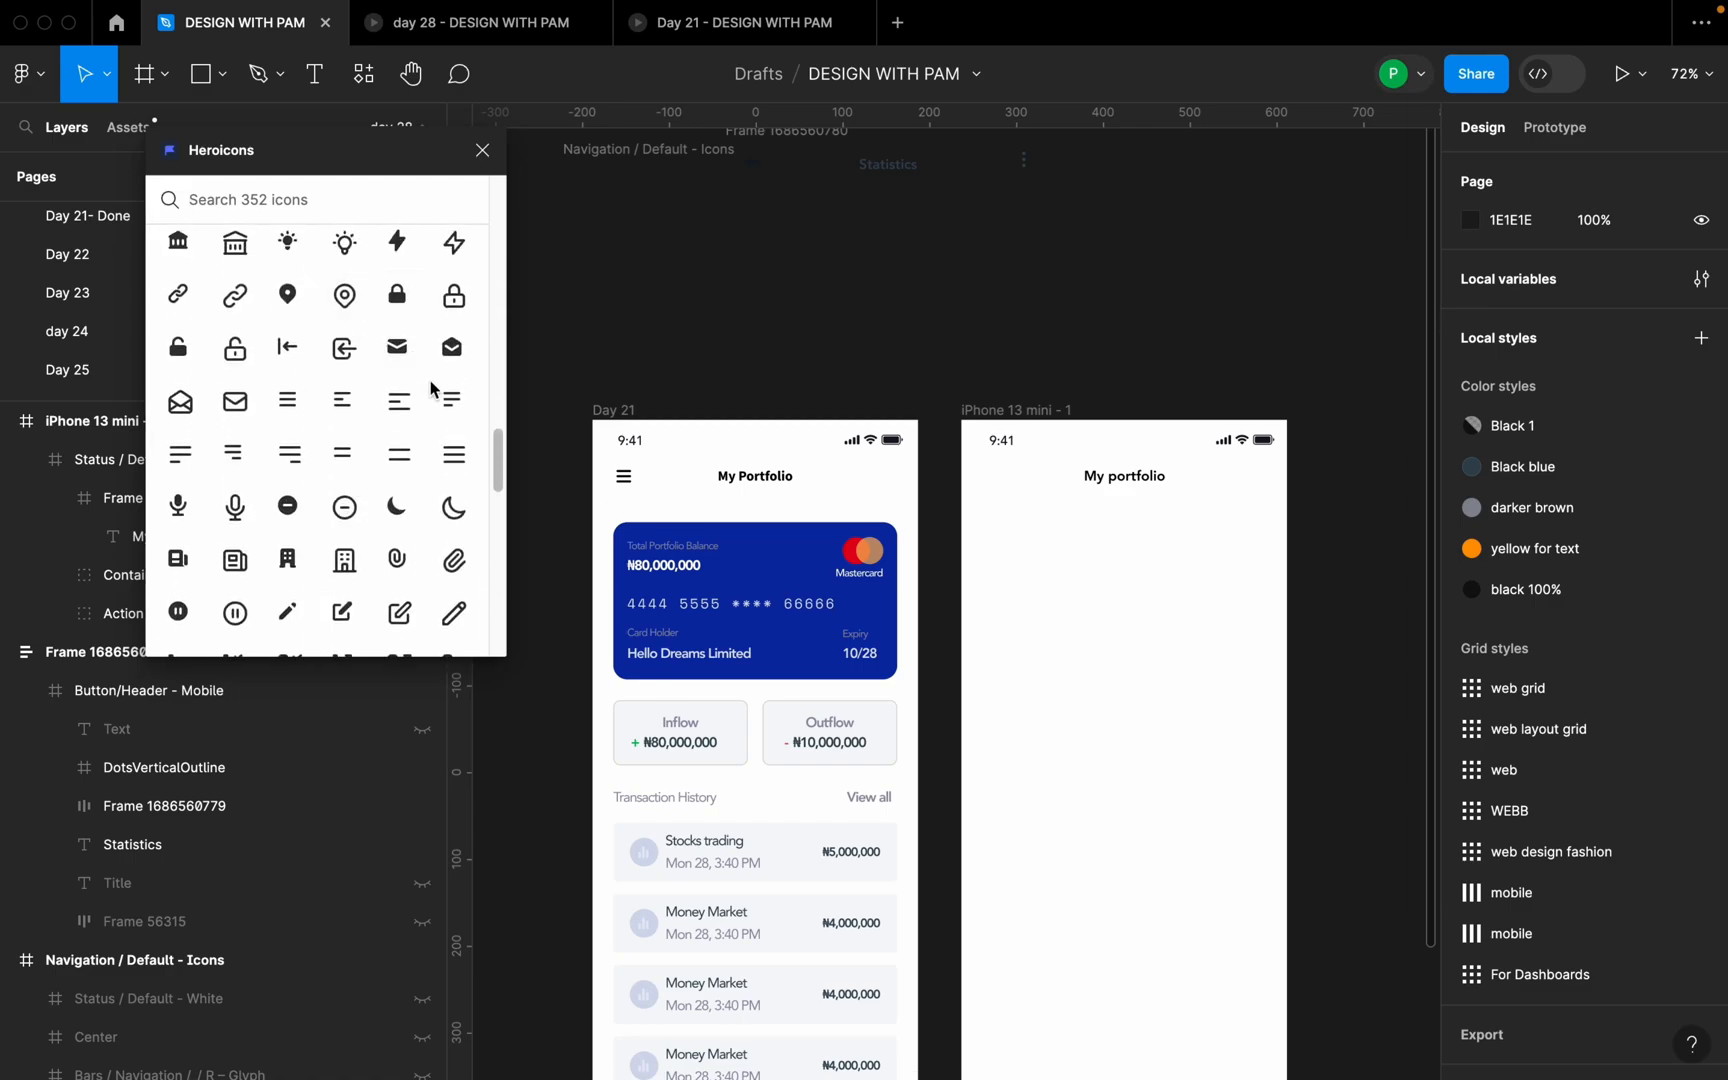
click(455, 450)
drag(963, 612, 1007, 489)
click(1047, 410)
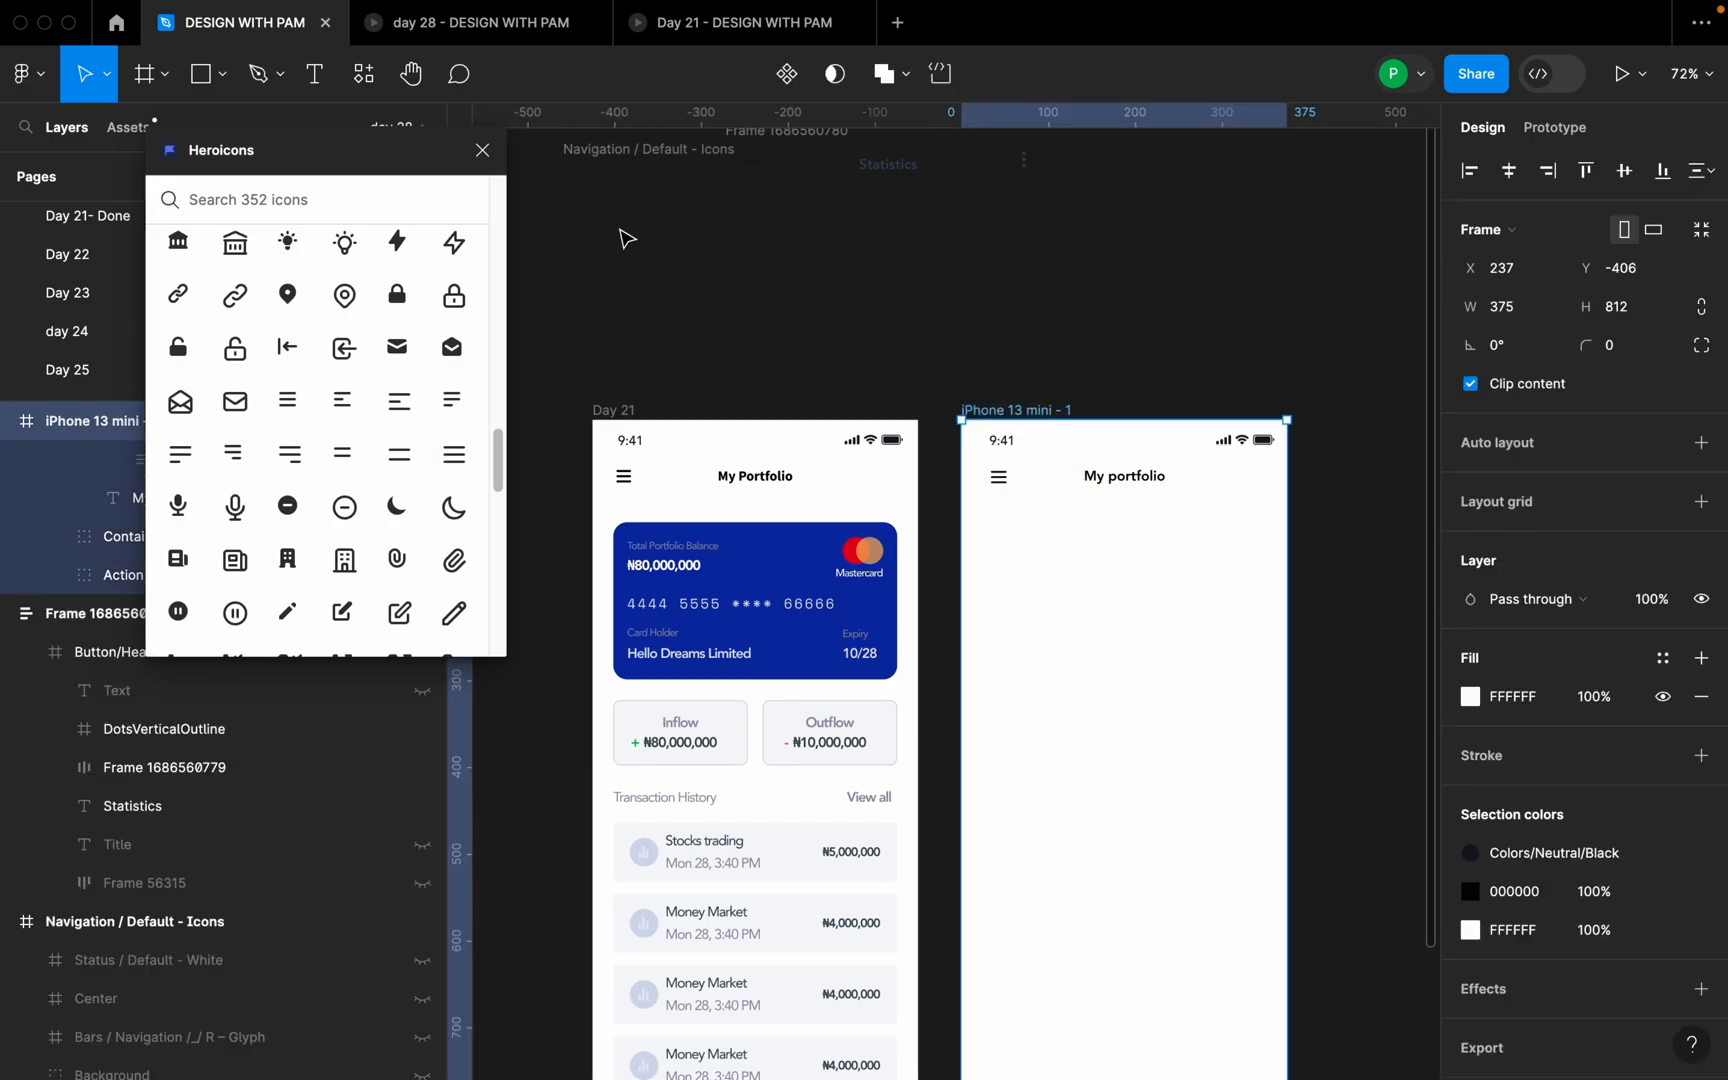
click(483, 150)
- Apply the "mobile" column layout grid style to the iPhone 13 mini frame
scroll(1254, 424, right, 3)
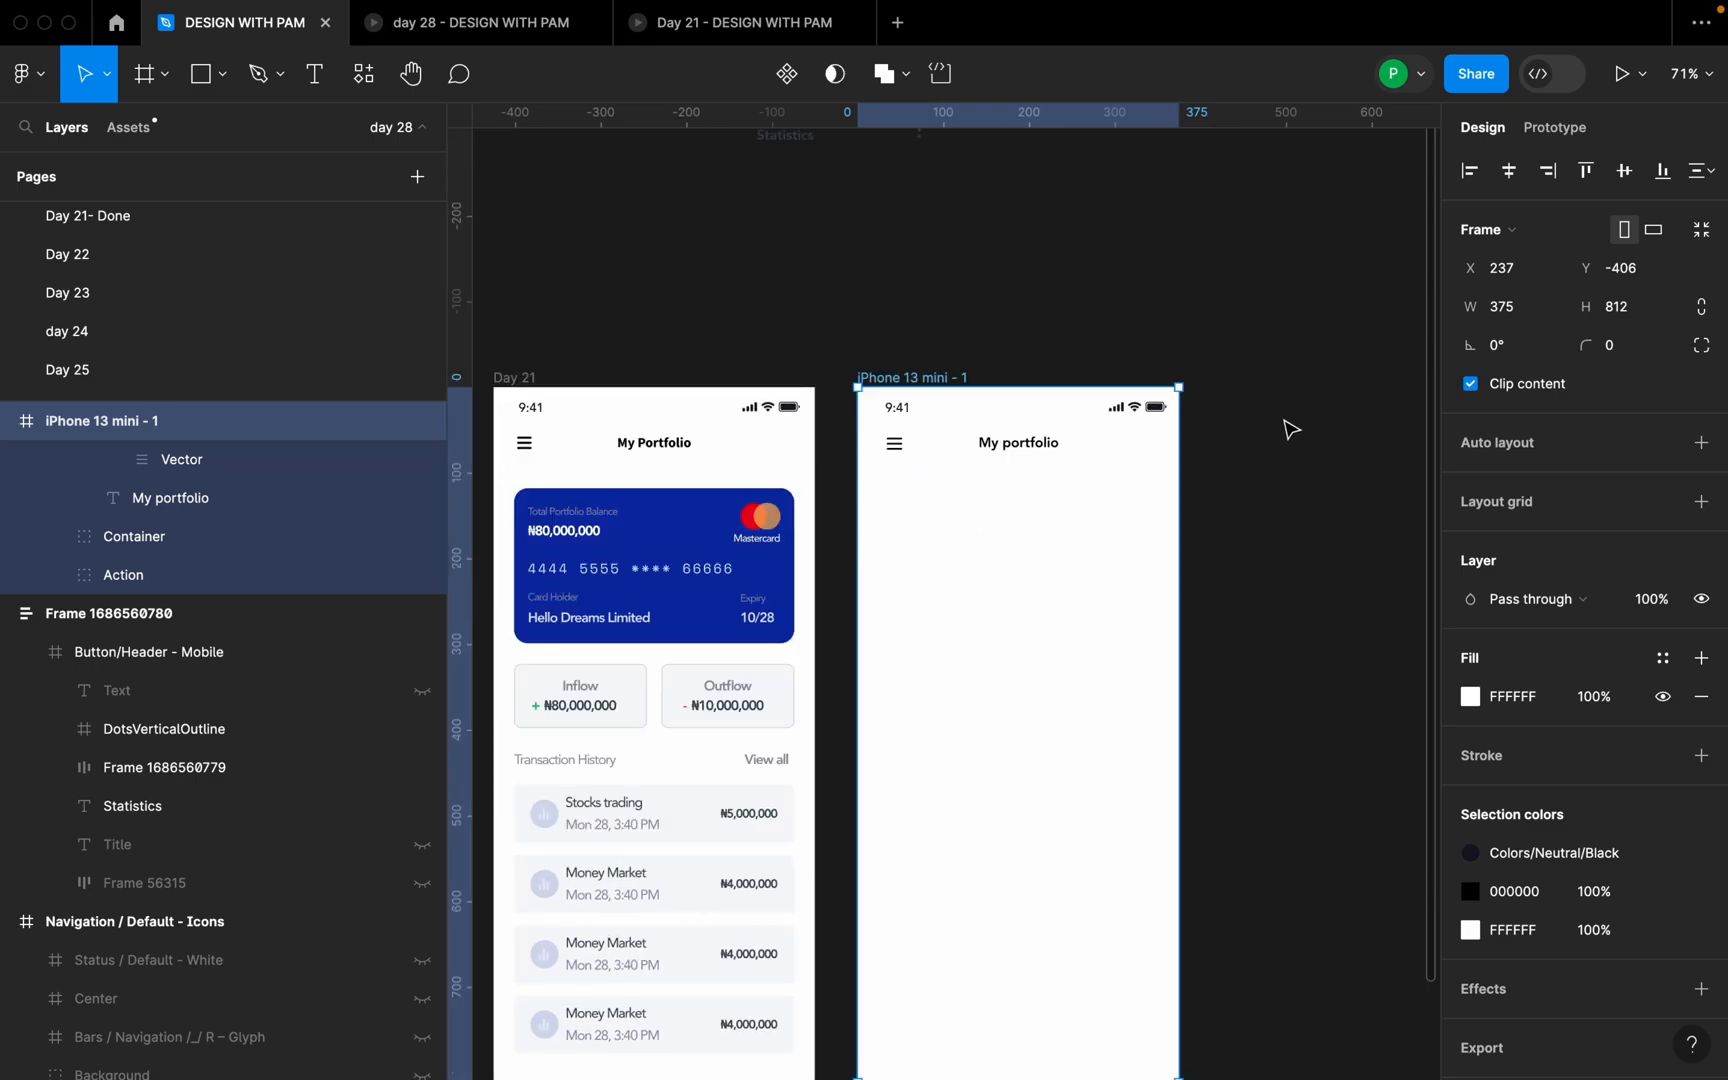
scroll(1299, 433, up, 1)
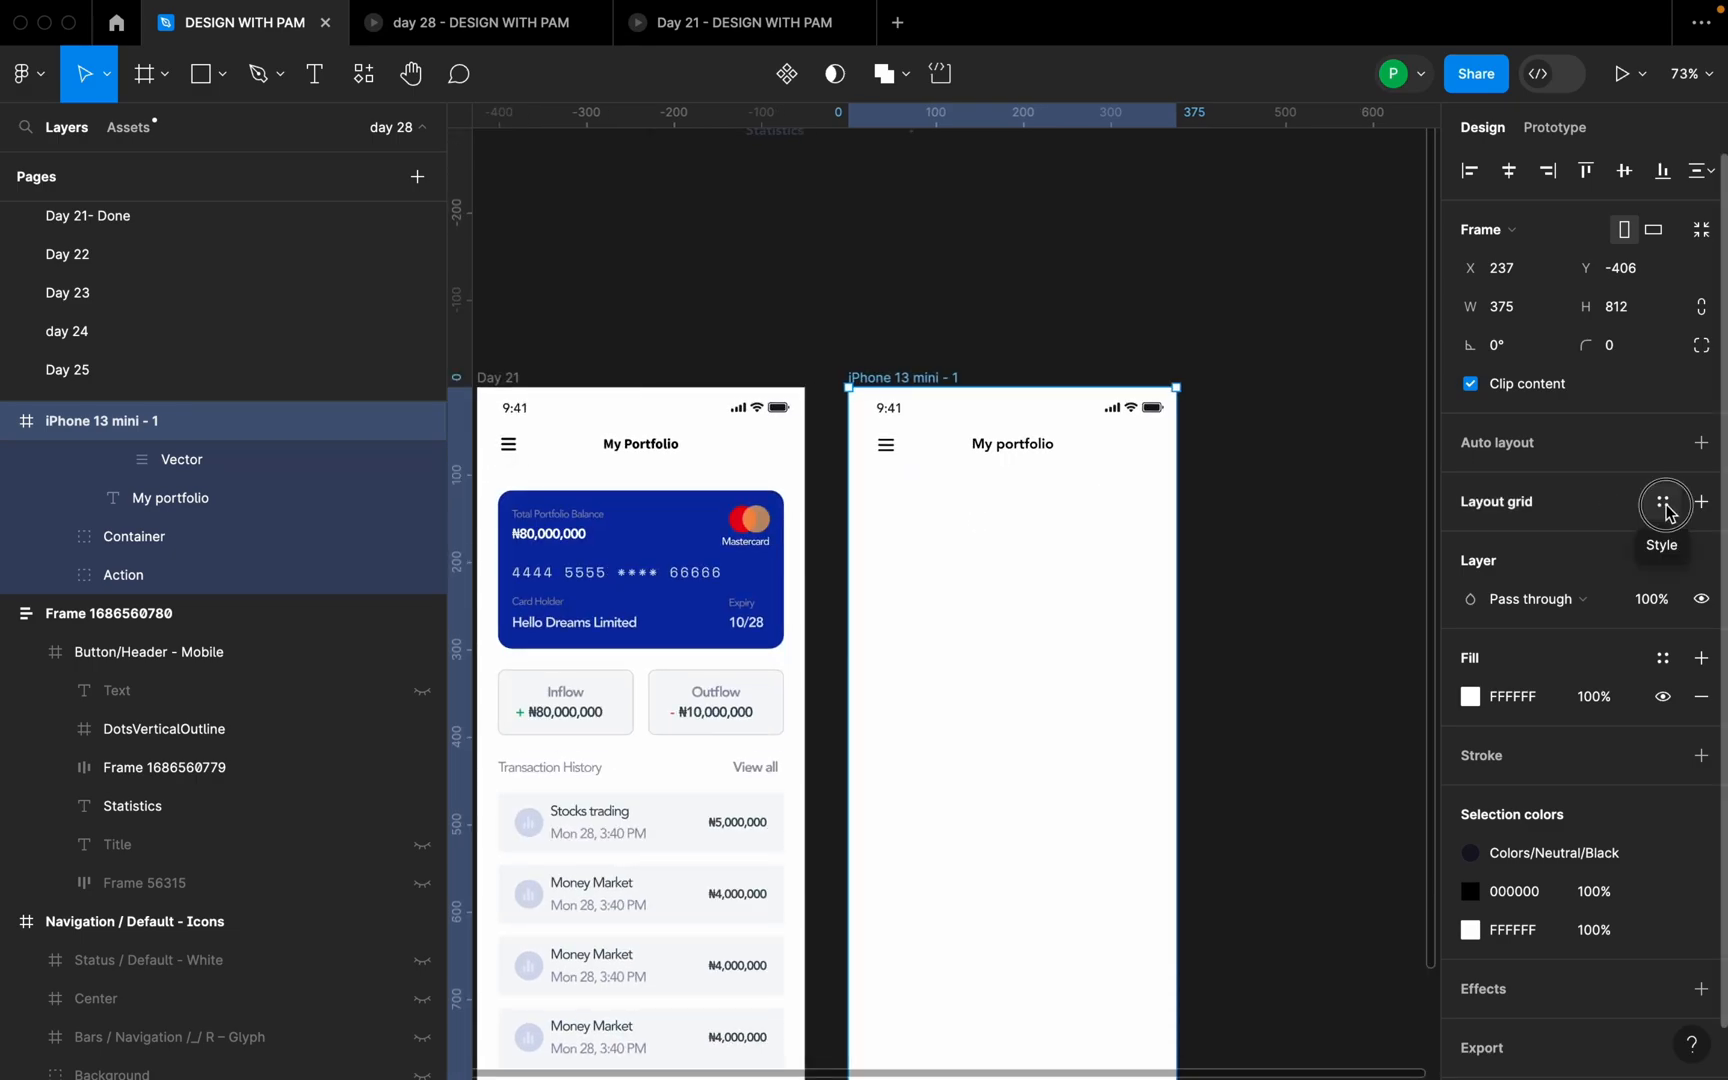
click(1662, 501)
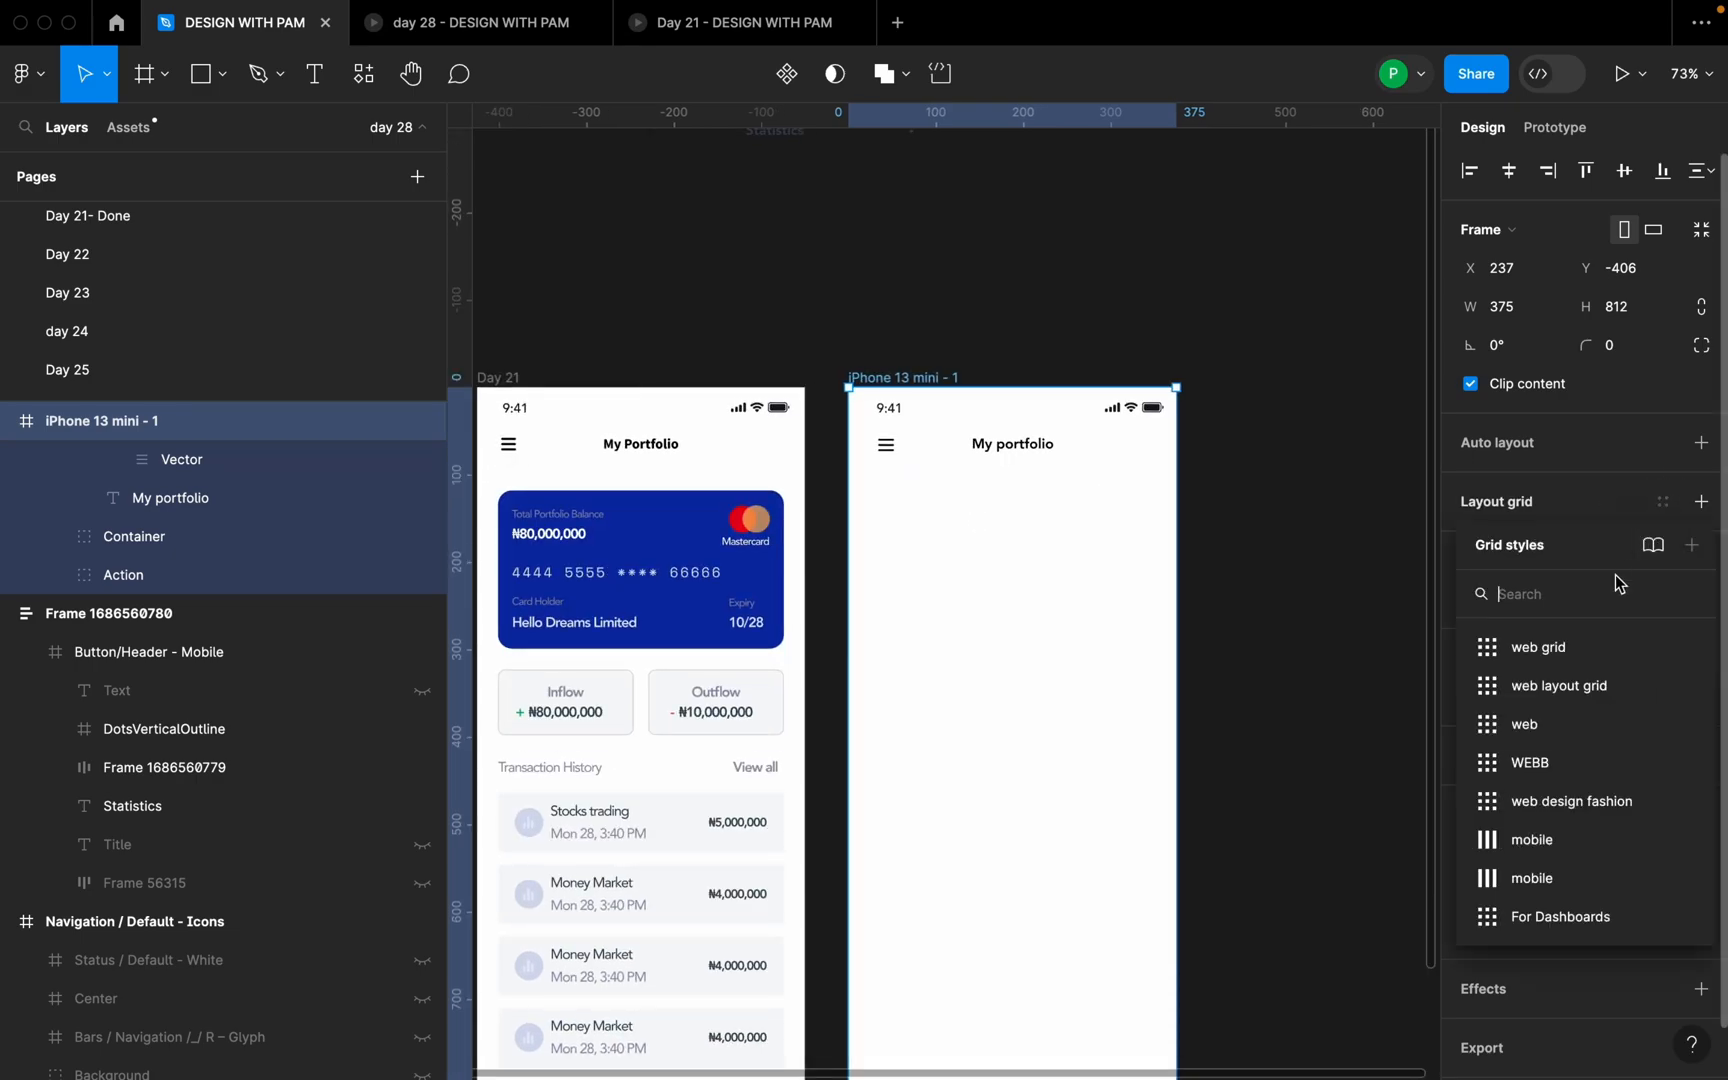
click(1561, 850)
- Move the header's menu icon to the outer edge of the first grid column, at about X 23, Y 14
scroll(885, 560, up, 5)
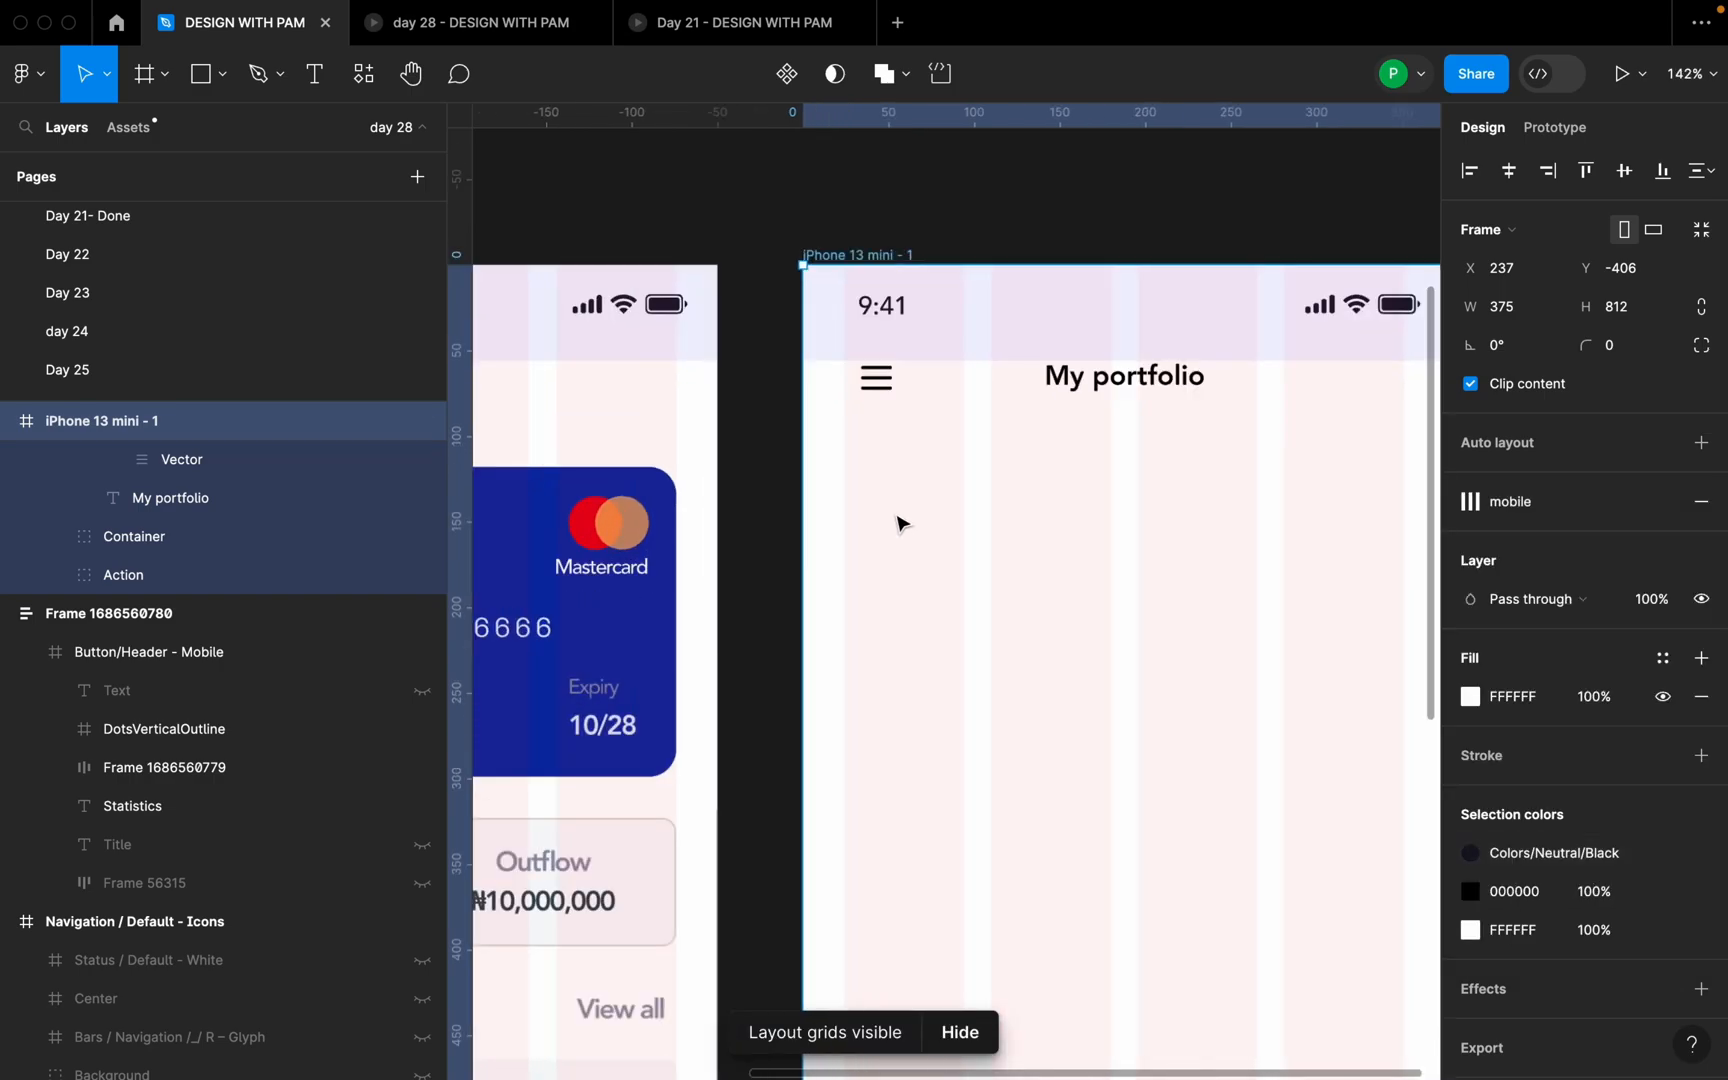
click(893, 398)
double_click(884, 375)
click(995, 382)
drag(1003, 376, 1030, 373)
click(878, 378)
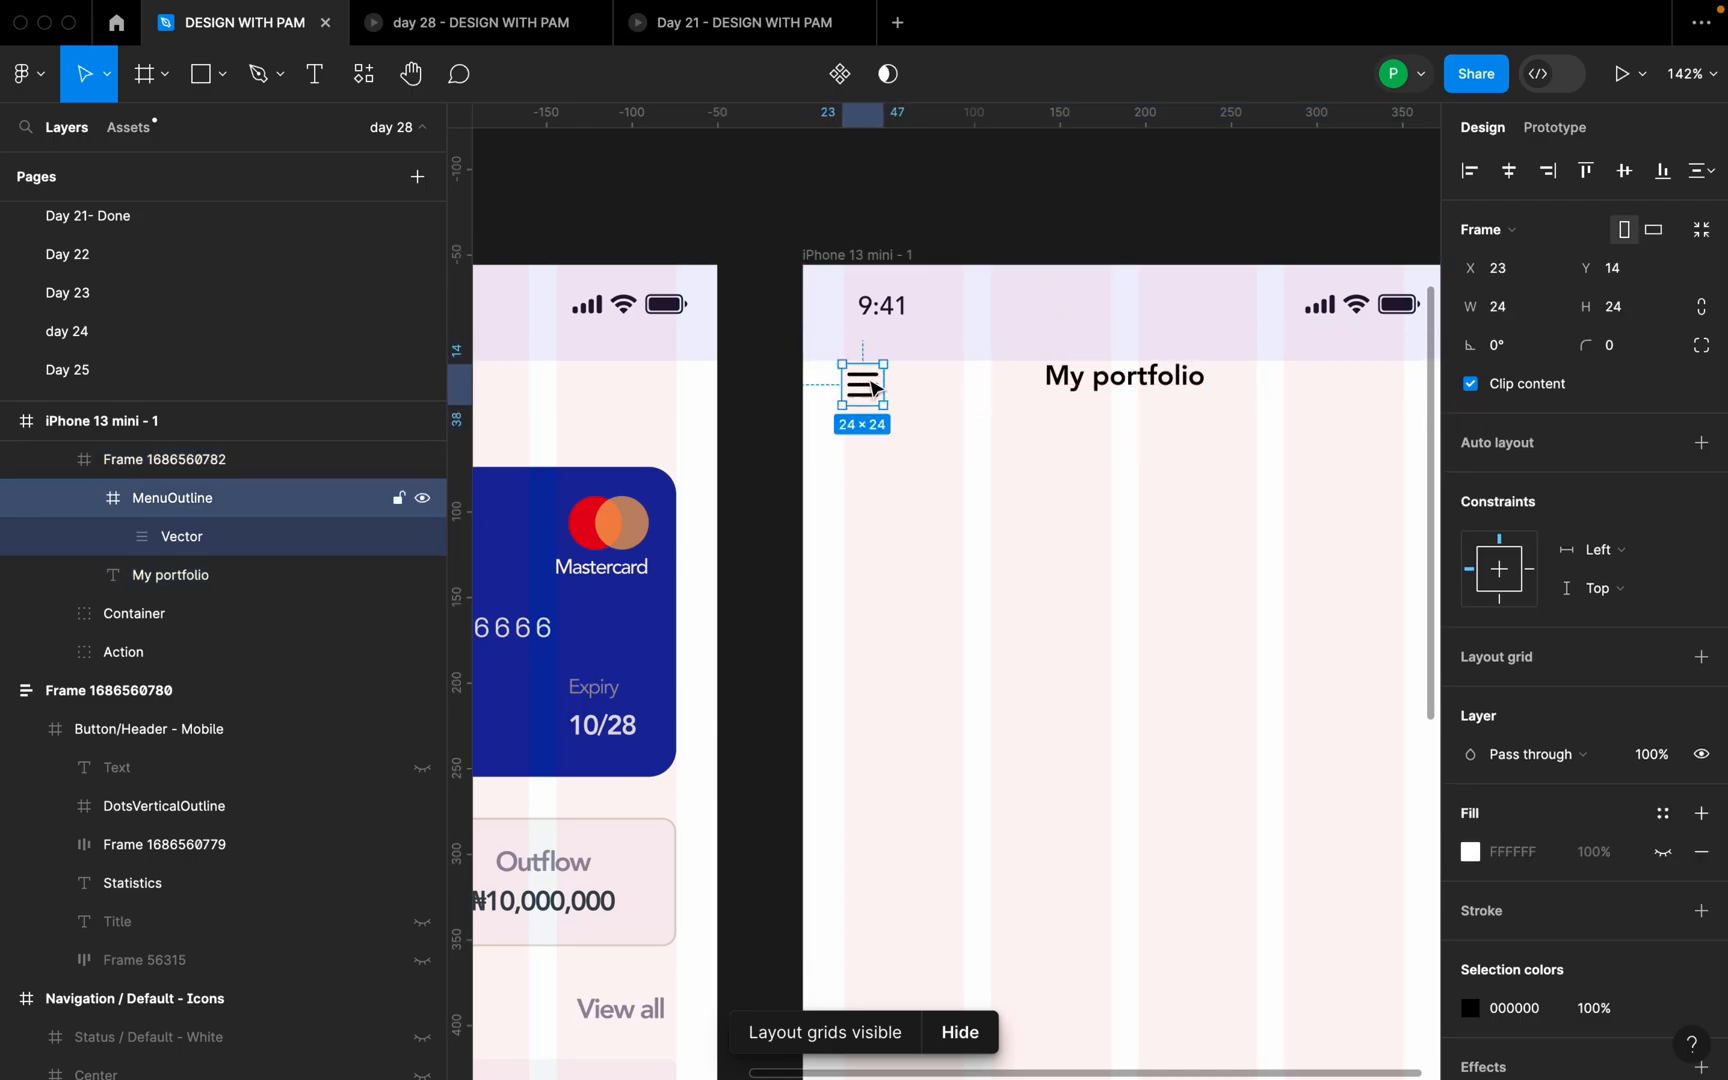
click(1007, 362)
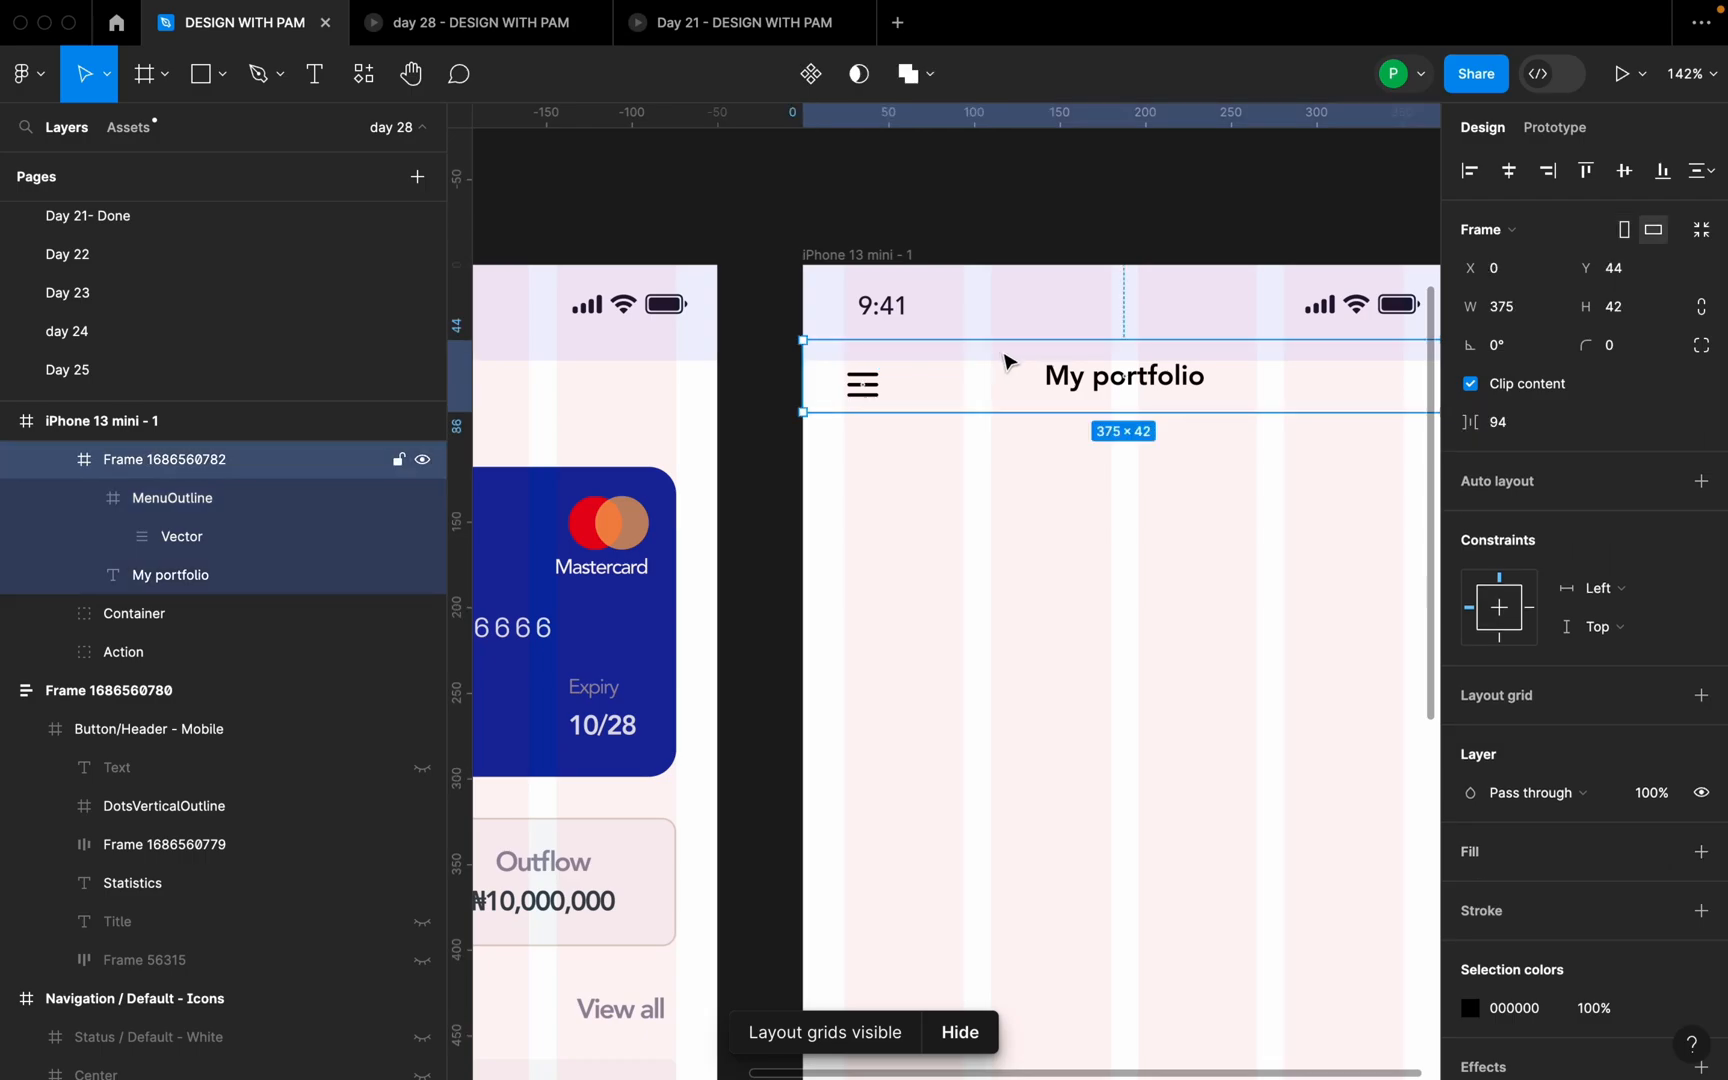
click(1077, 378)
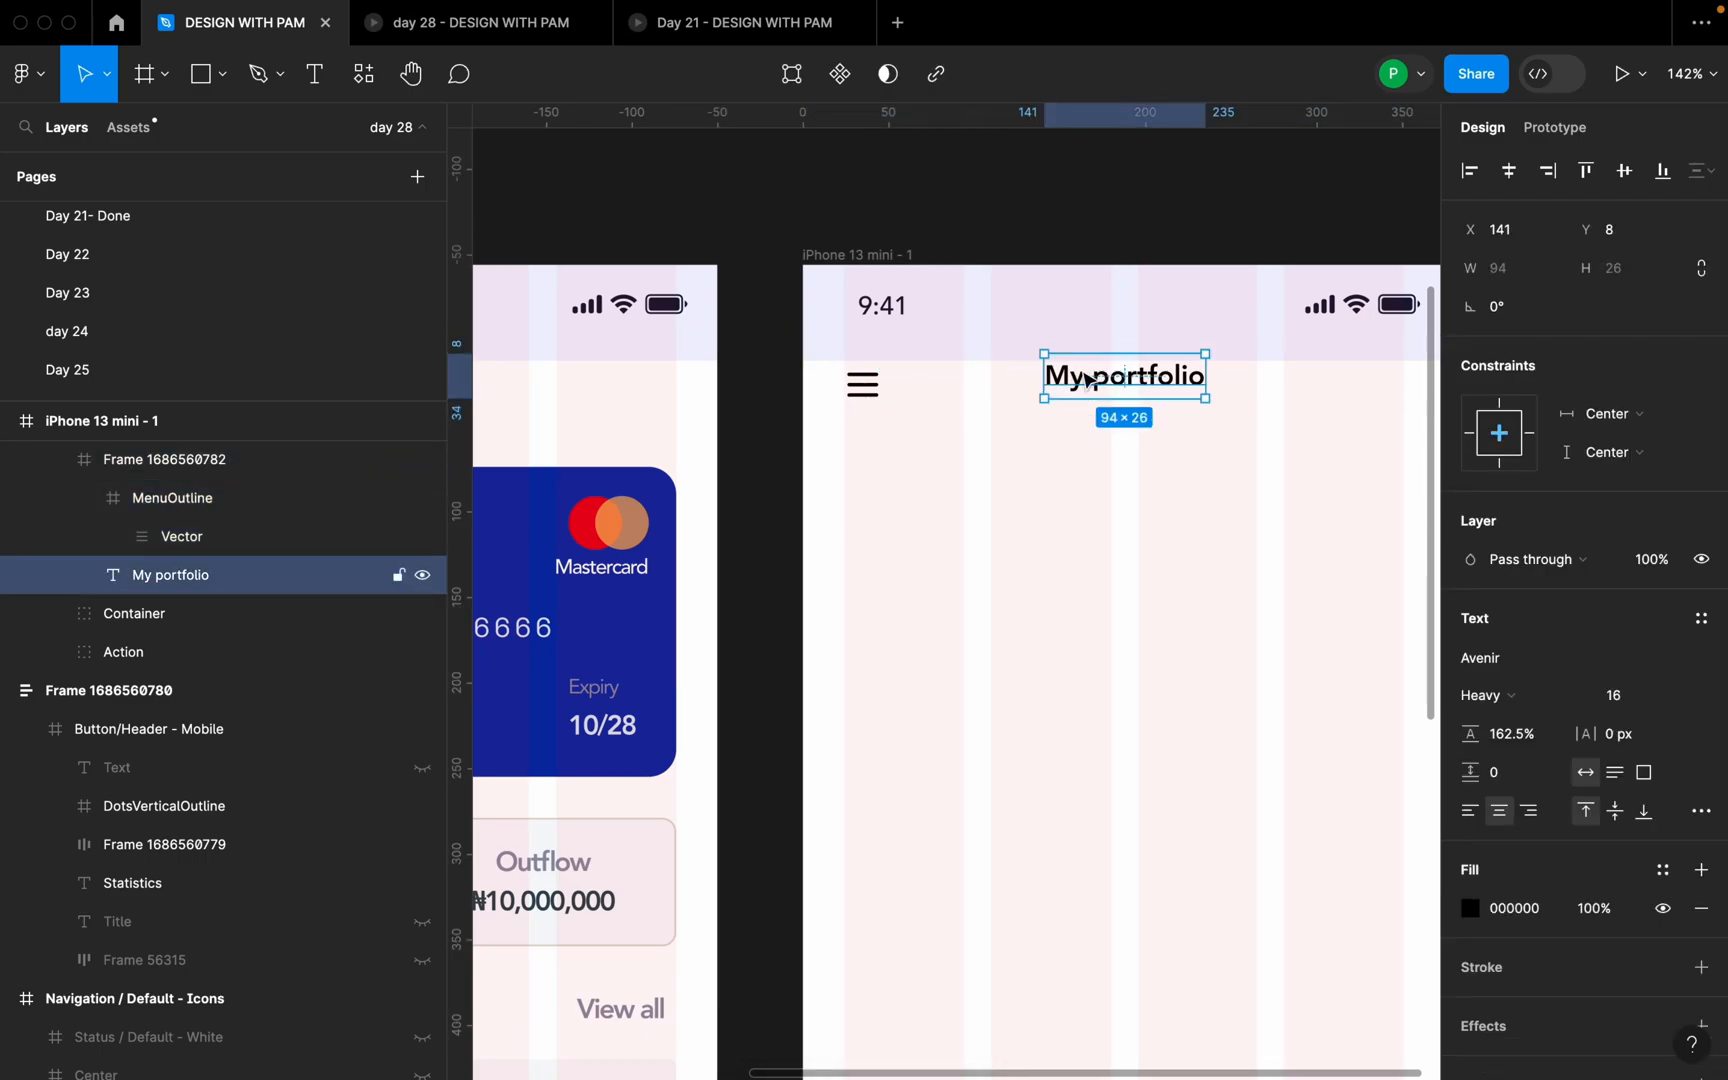
click(1085, 531)
scroll(882, 476, down, 3)
scroll(1075, 480, up, 2)
scroll(1124, 575, down, 3)
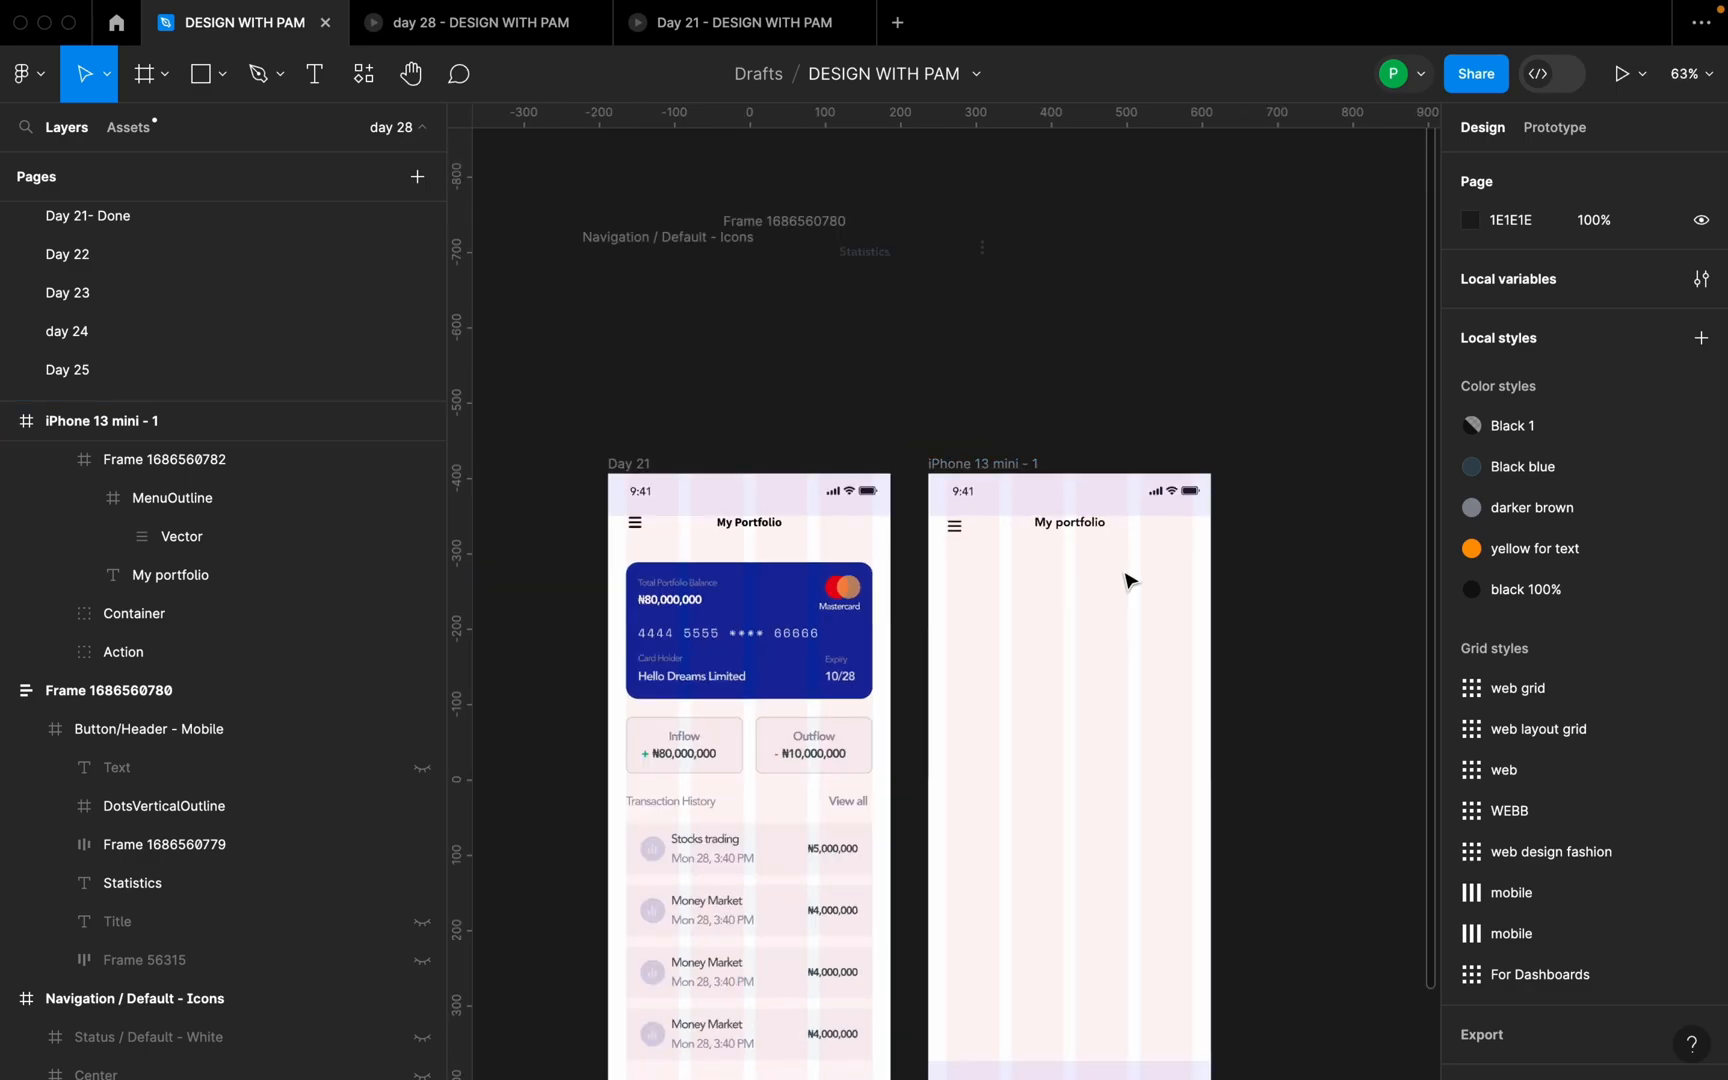
- Group the header's menu icon and "My portfolio" title in a horizontal auto layout with centred alignment
scroll(1132, 560, down, 2)
scroll(1147, 506, up, 3)
drag(986, 505, 1054, 410)
click(1103, 309)
click(1104, 295)
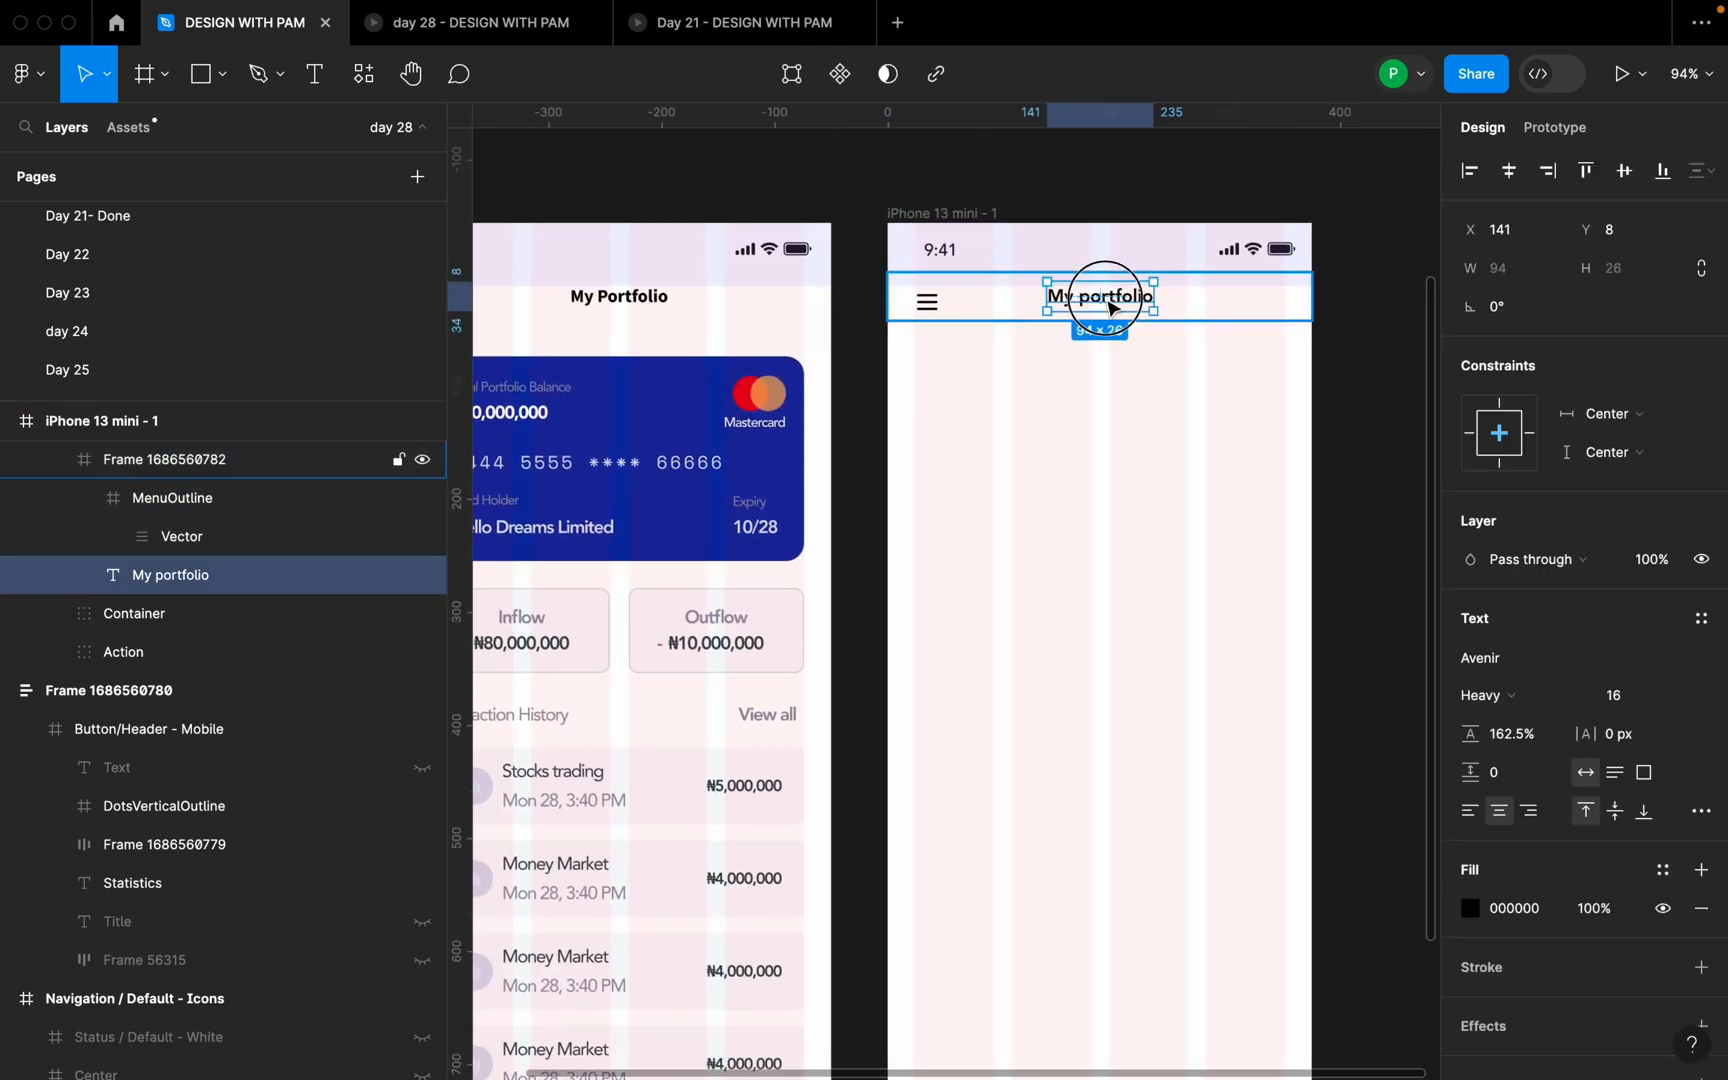
shift+click(930, 310)
key(shift+a)
click(1609, 543)
click(1196, 309)
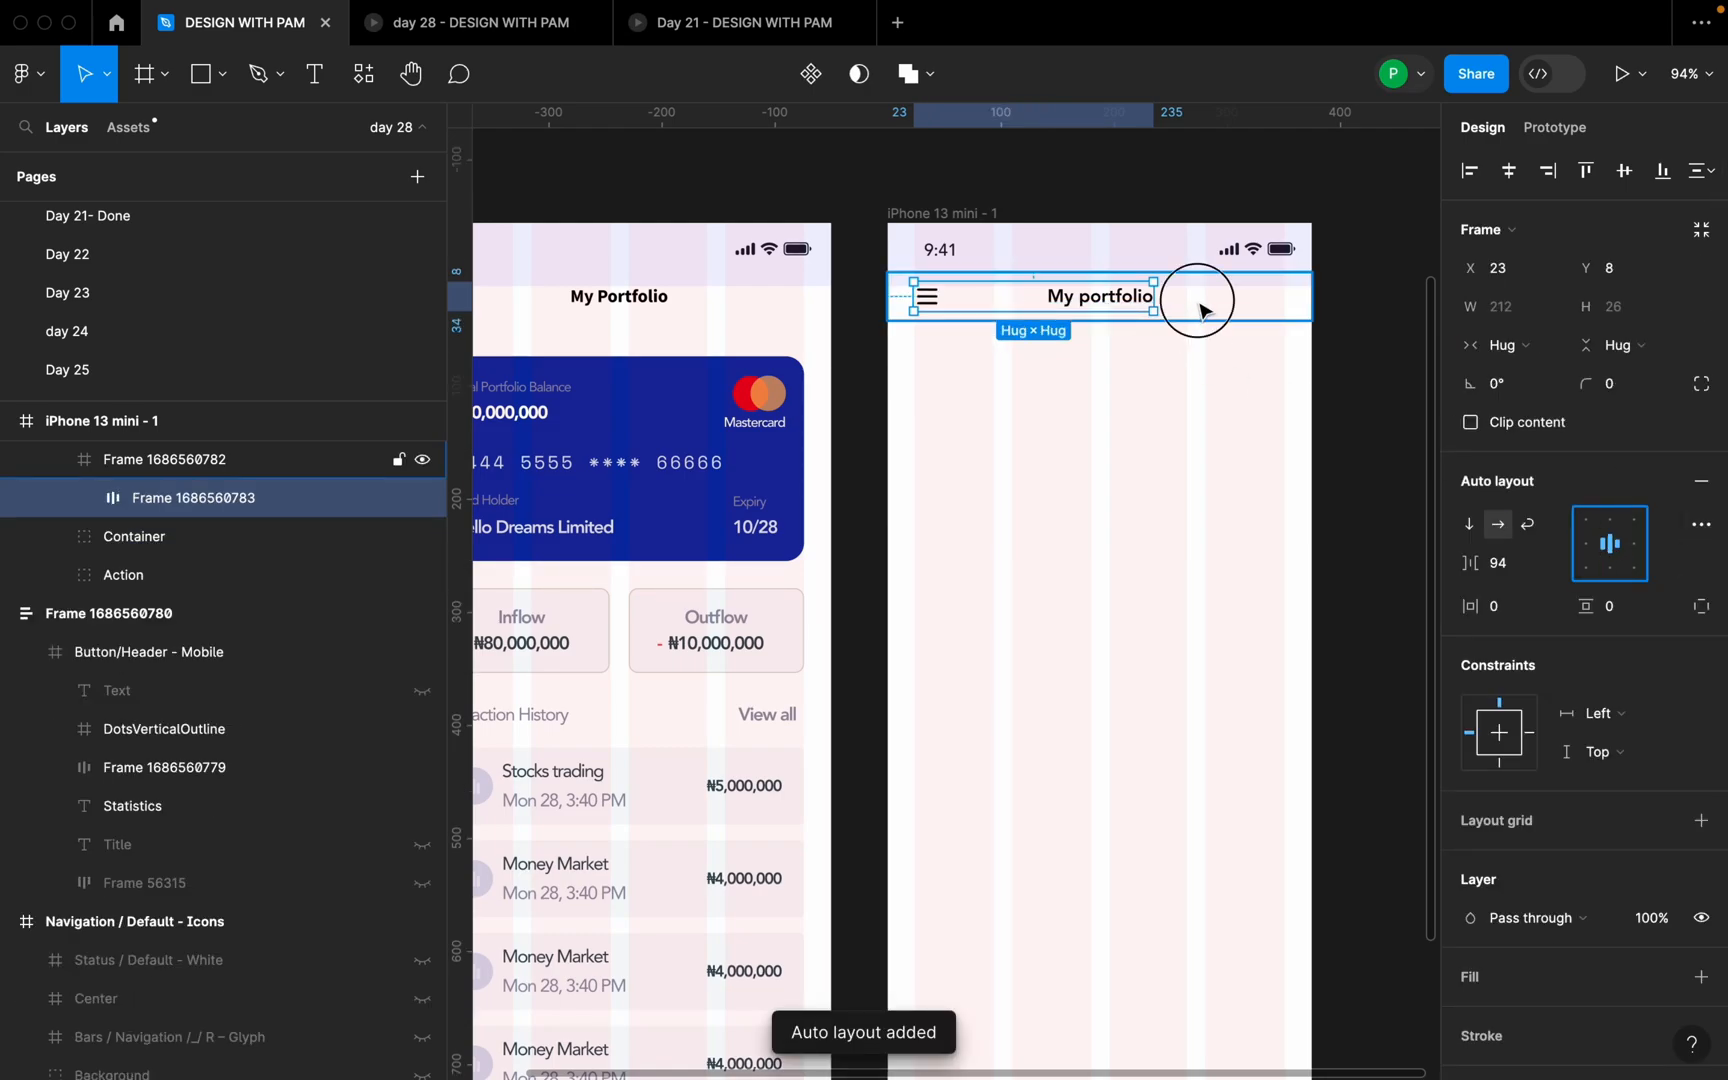
- Try to centre the header's auto layout row horizontally within its parent frame, and undo the alignment
click(1119, 303)
click(1509, 170)
key(super+z)
- Nudge the header's auto layout row inward by about 2 px so the menu icon sits inside the first grid column
scroll(1140, 318, up, 3)
double_click(1118, 301)
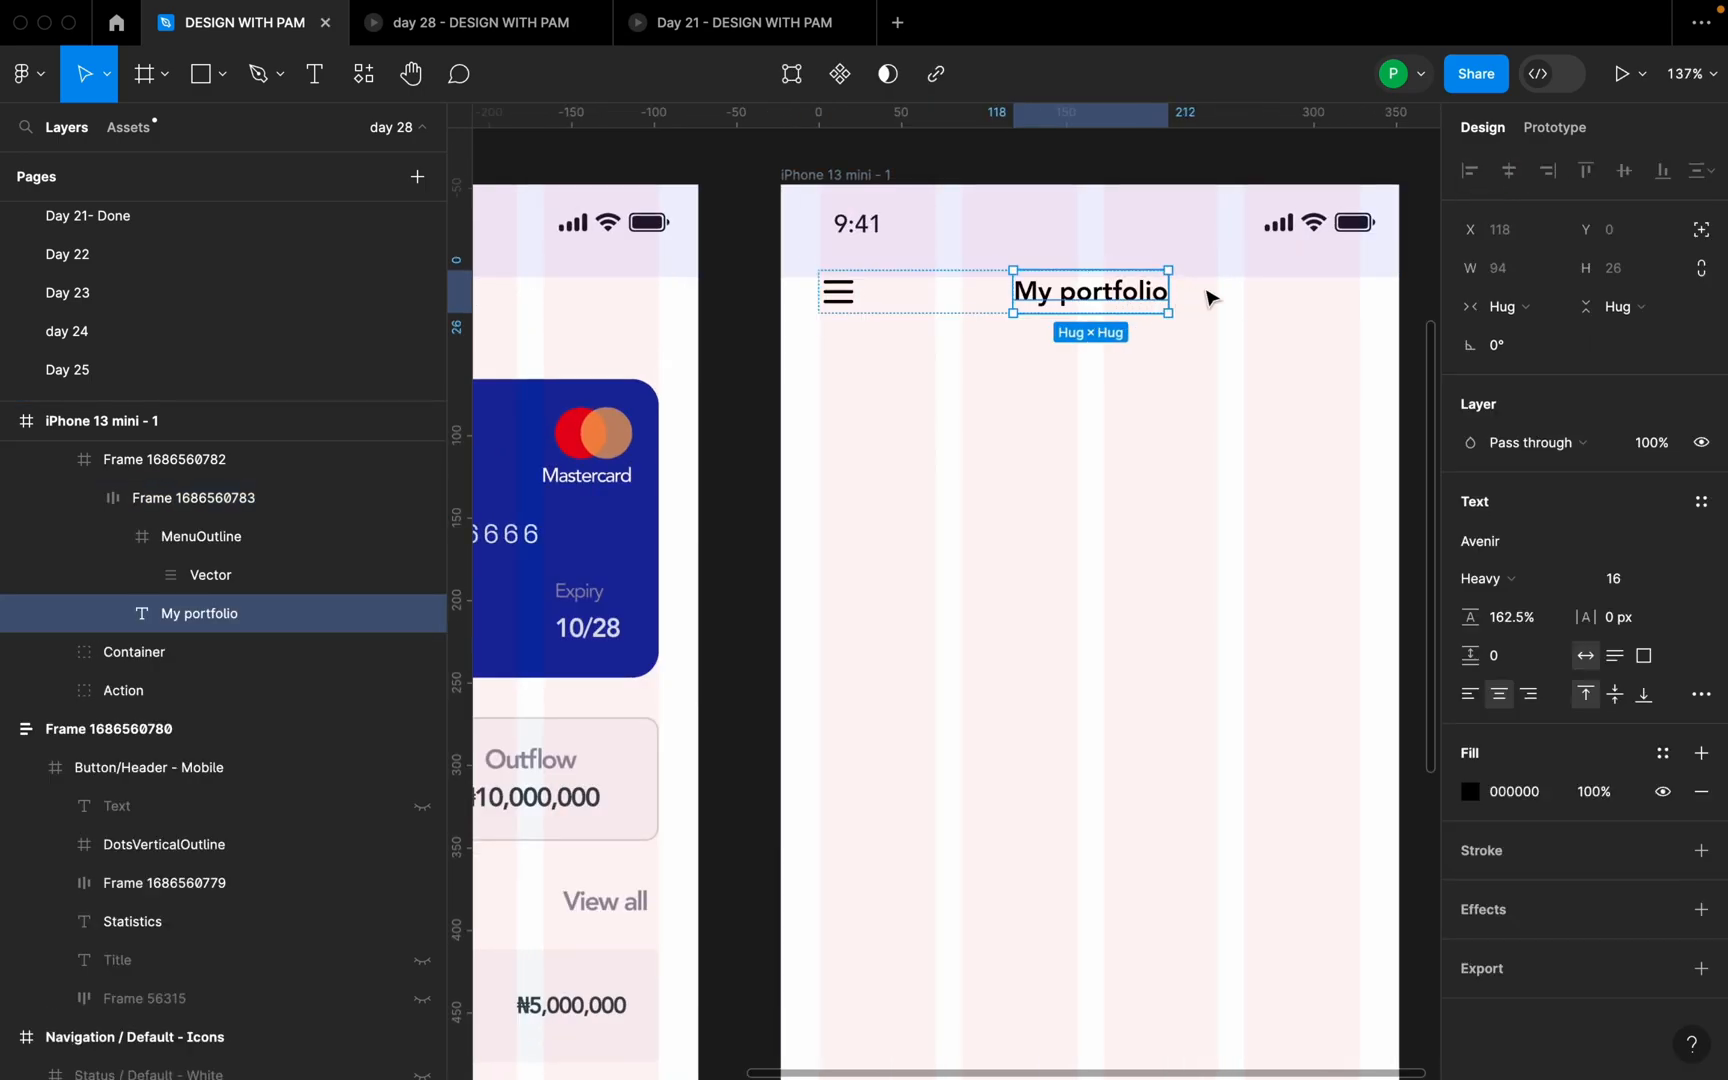
click(860, 304)
scroll(849, 295, up, 5)
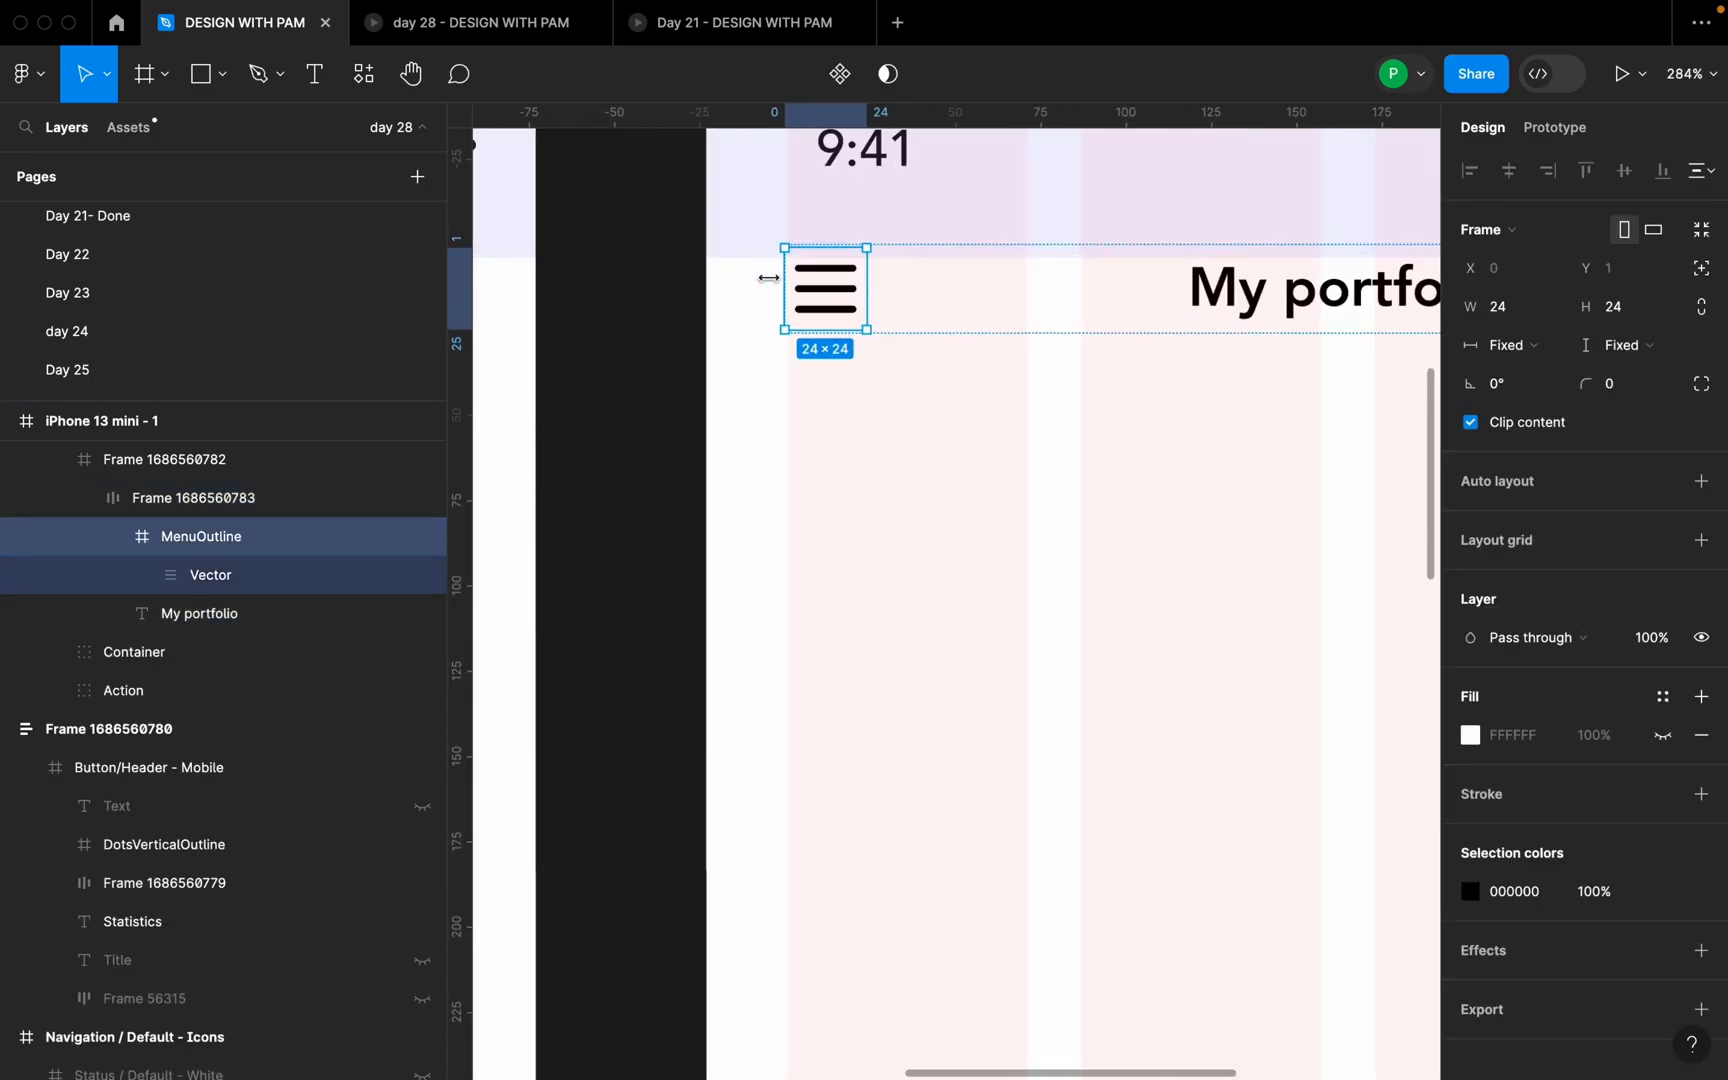
click(975, 318)
drag(968, 297, 972, 305)
click(944, 429)
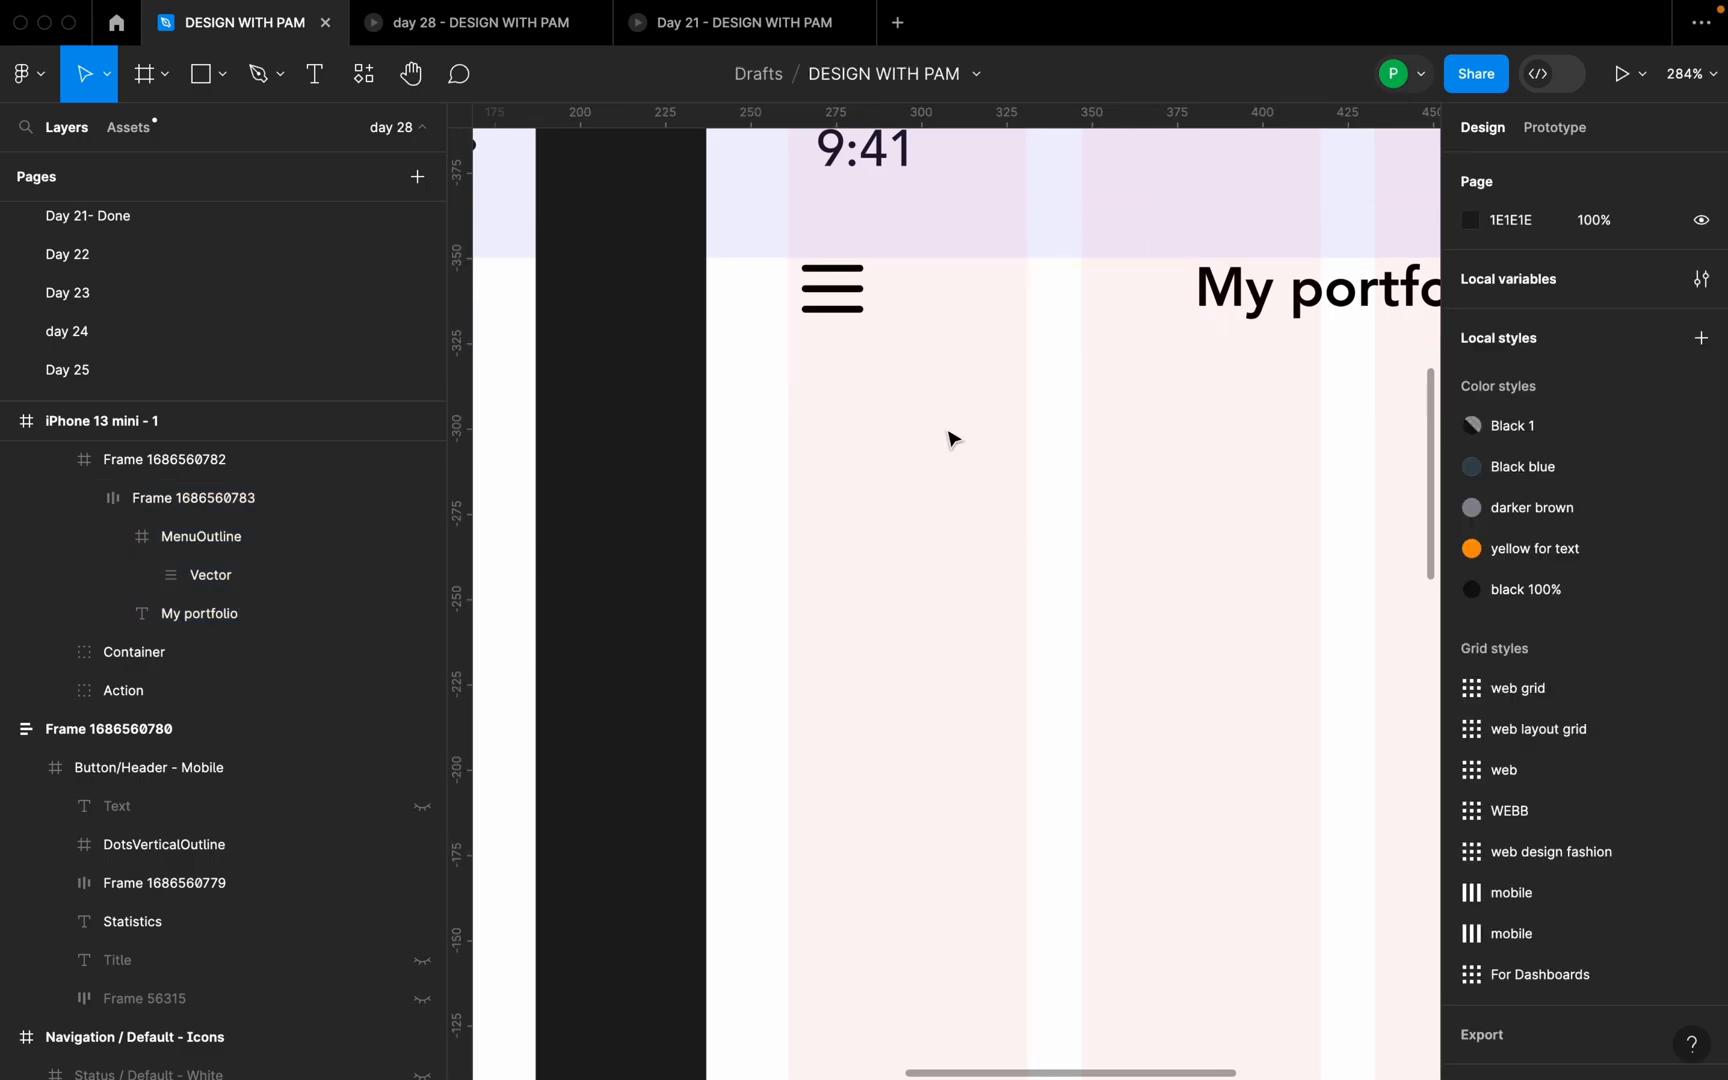
- Draw a card frame about 327 × 127 below the header, placed at about X 29, Y 112
scroll(944, 429, down, 5)
drag(938, 468, 963, 472)
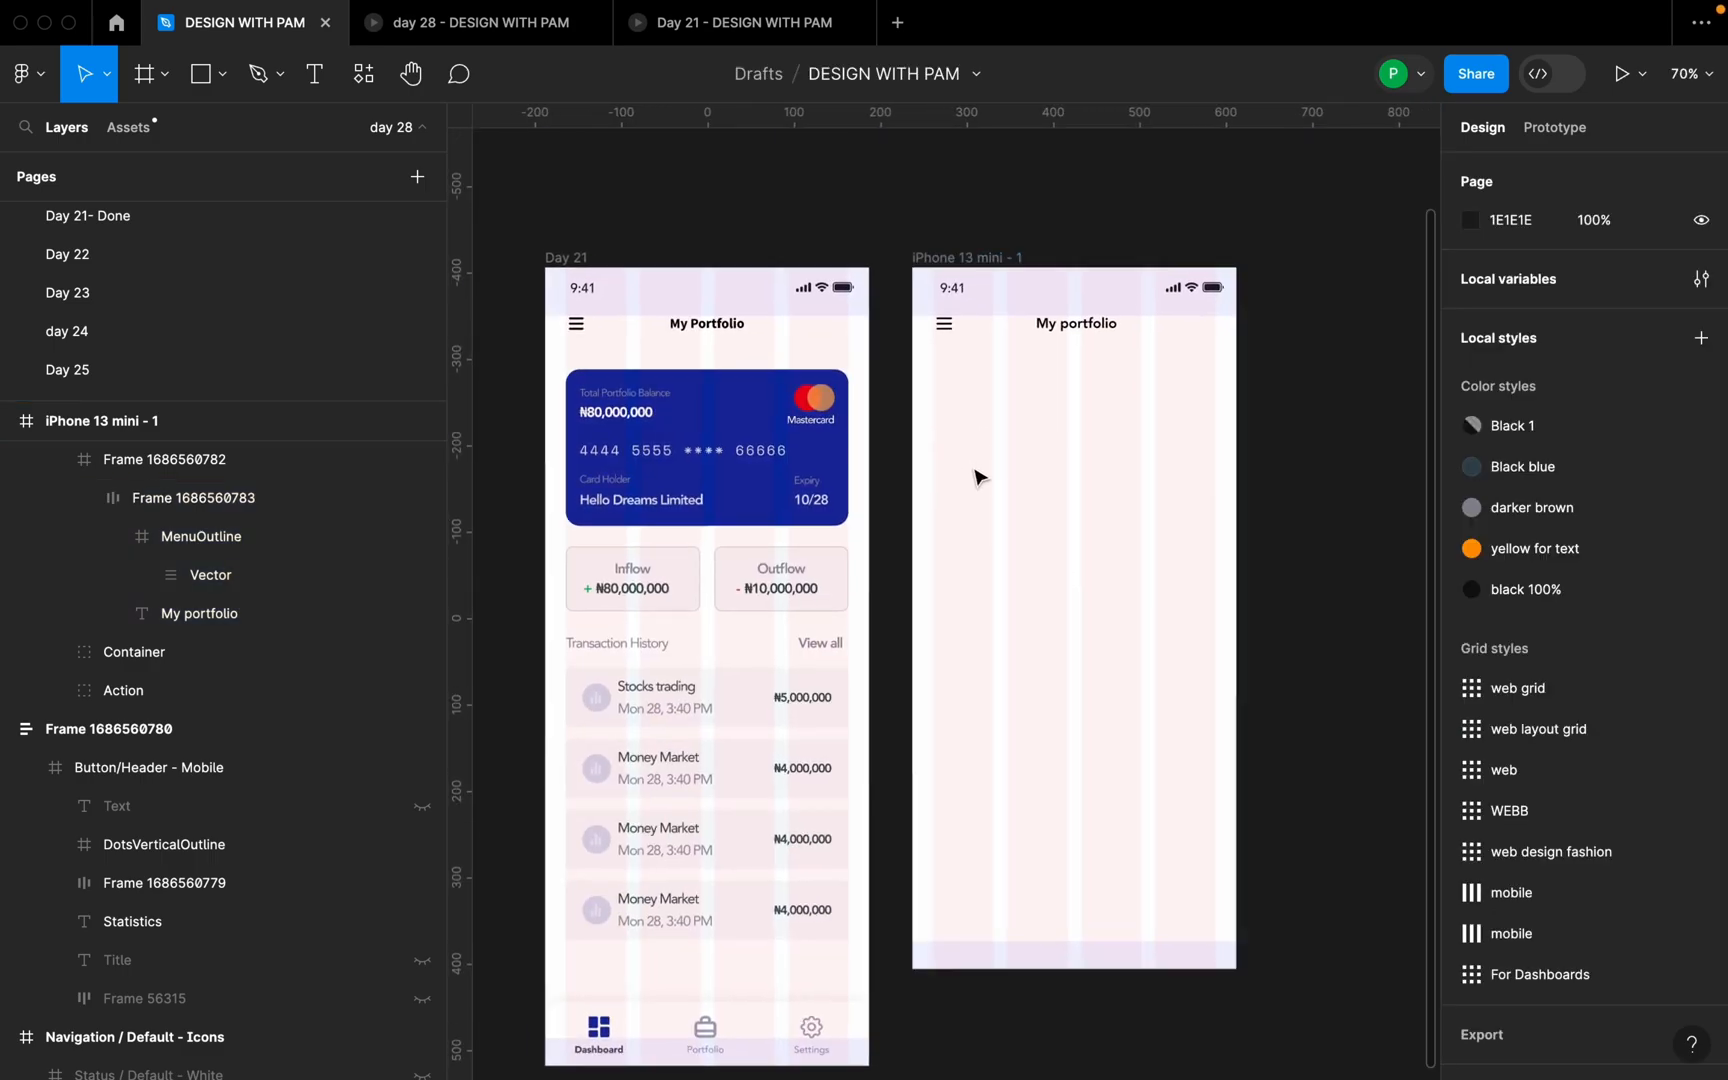
scroll(970, 482, up, 2)
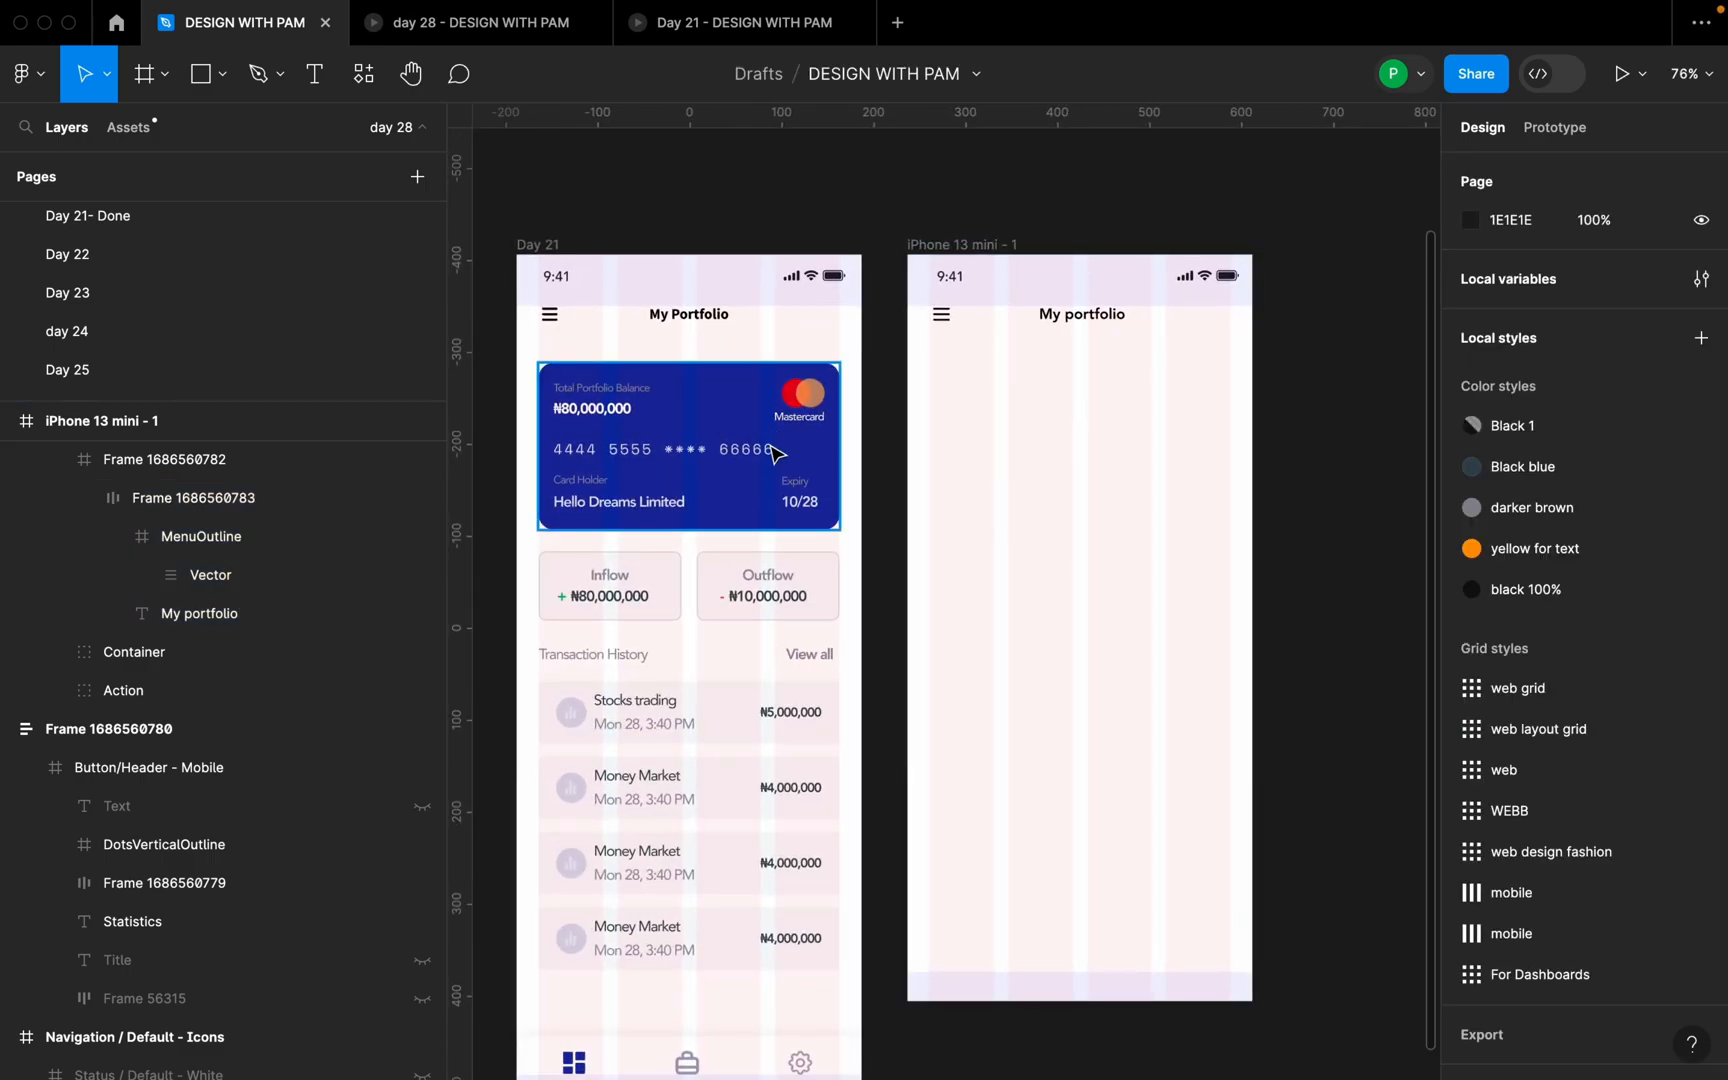
key(f)
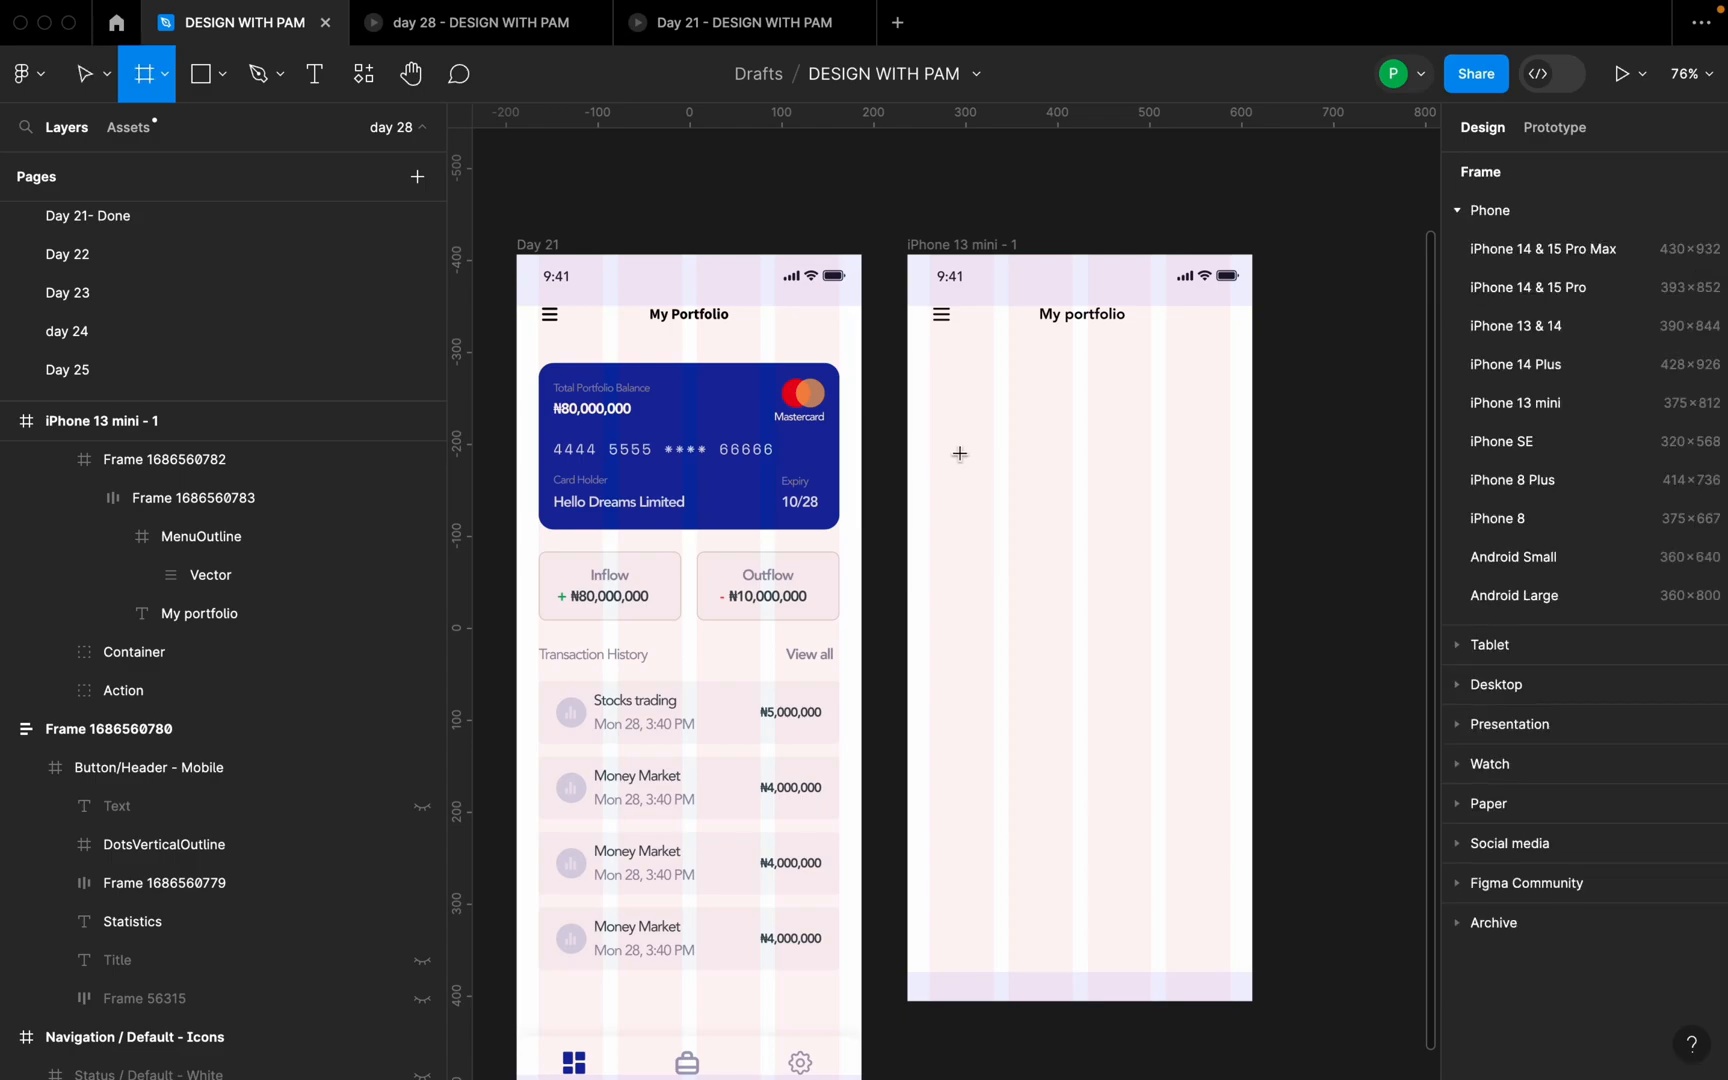
drag(929, 363, 1231, 428)
click(1184, 471)
drag(1099, 424, 1099, 419)
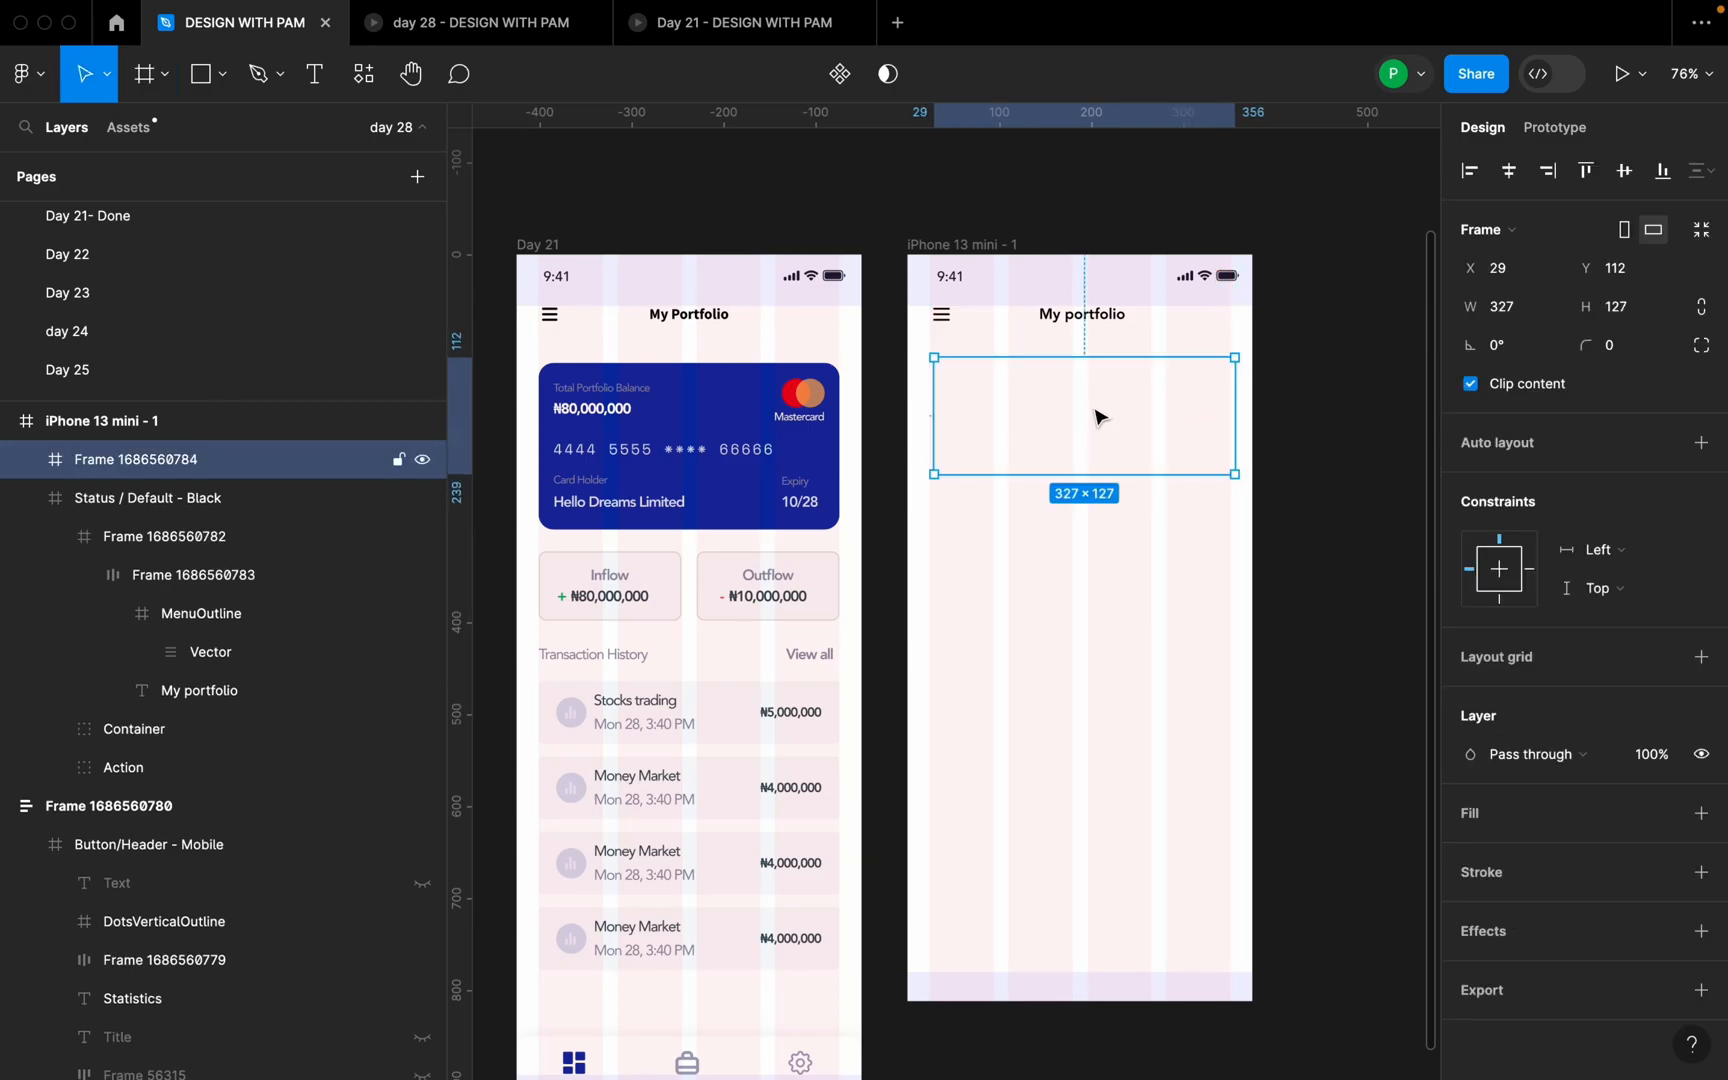
- Set the card frame's size to 327 × 181 and its corner radius to 16
click(1632, 322)
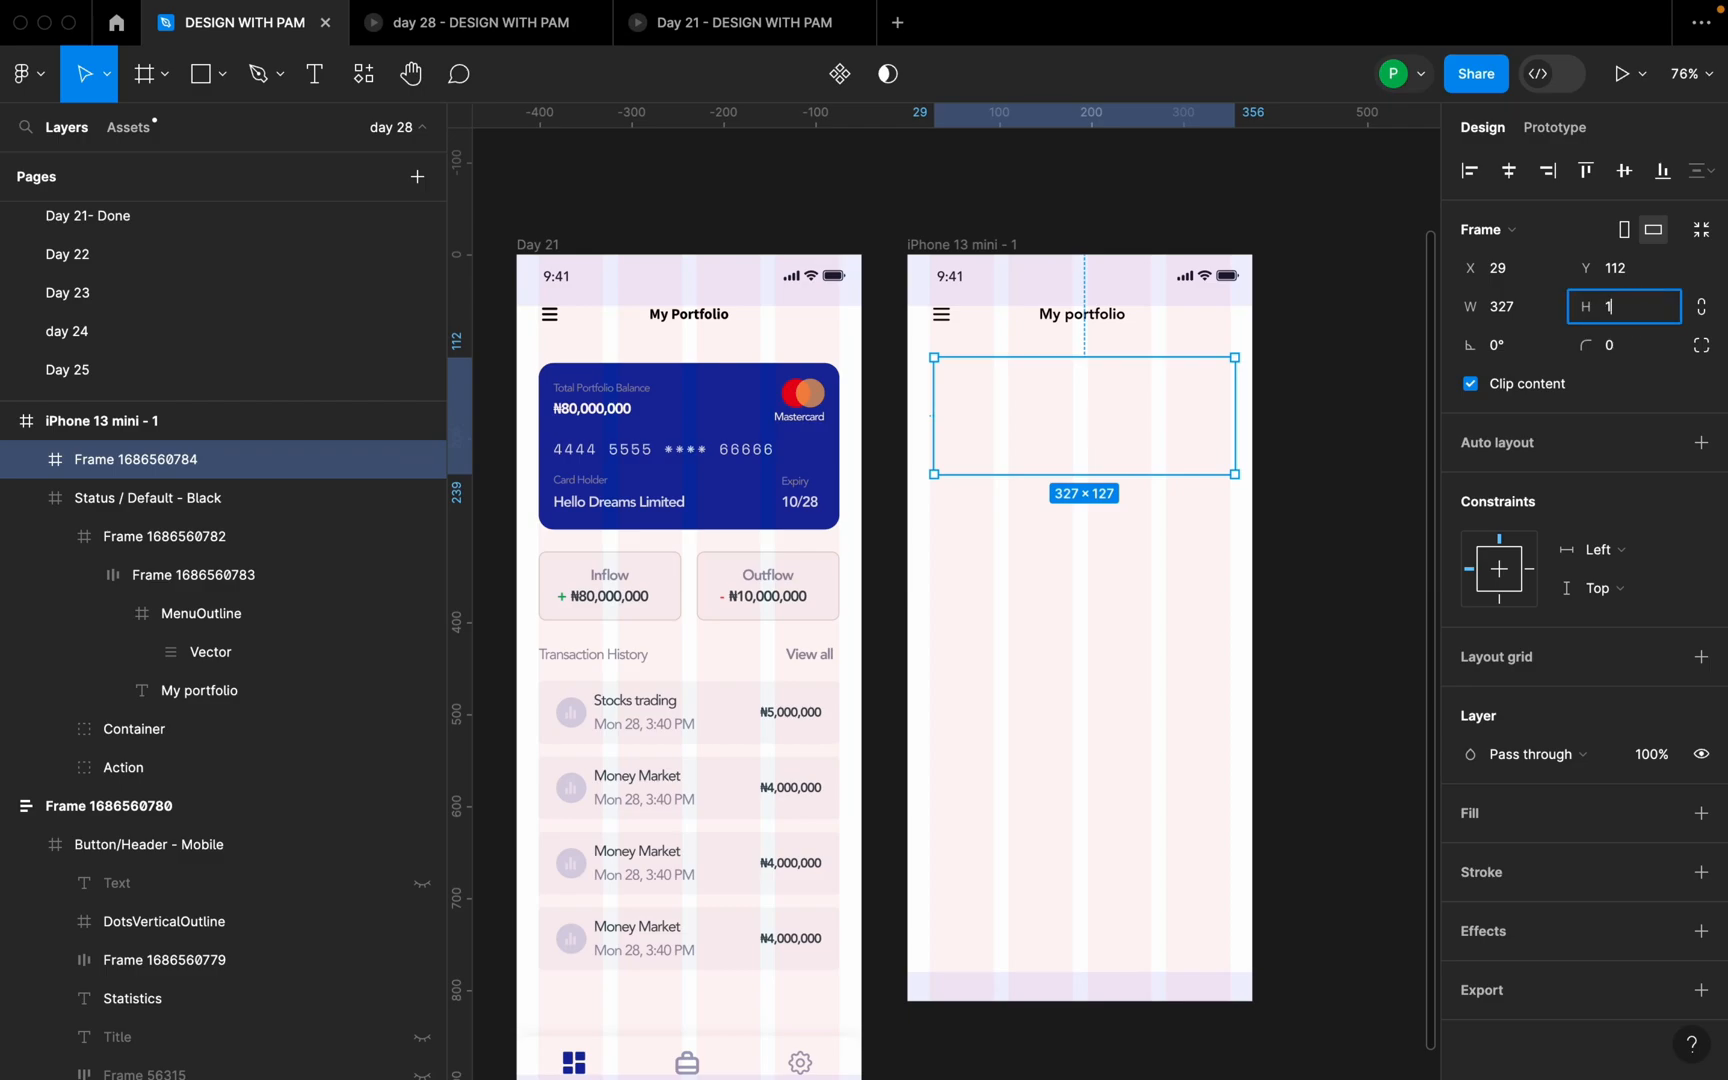
key(Return)
click(1530, 312)
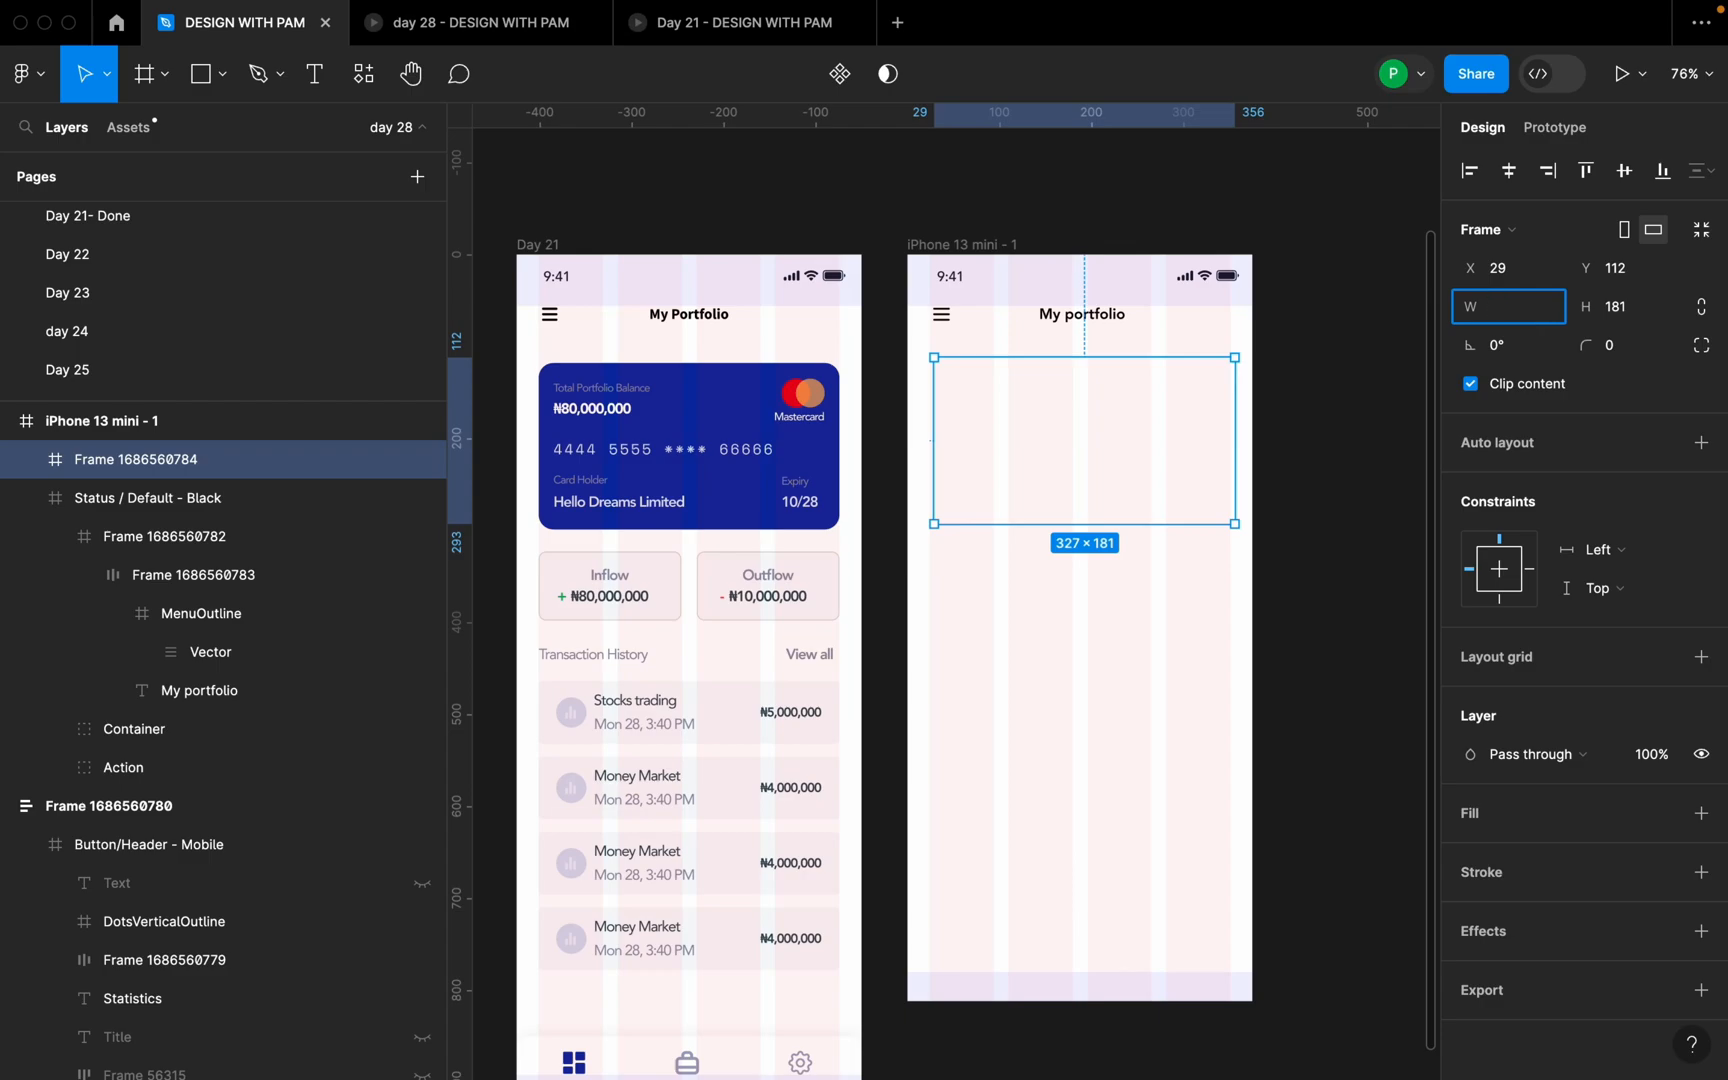
key(Return)
click(1630, 351)
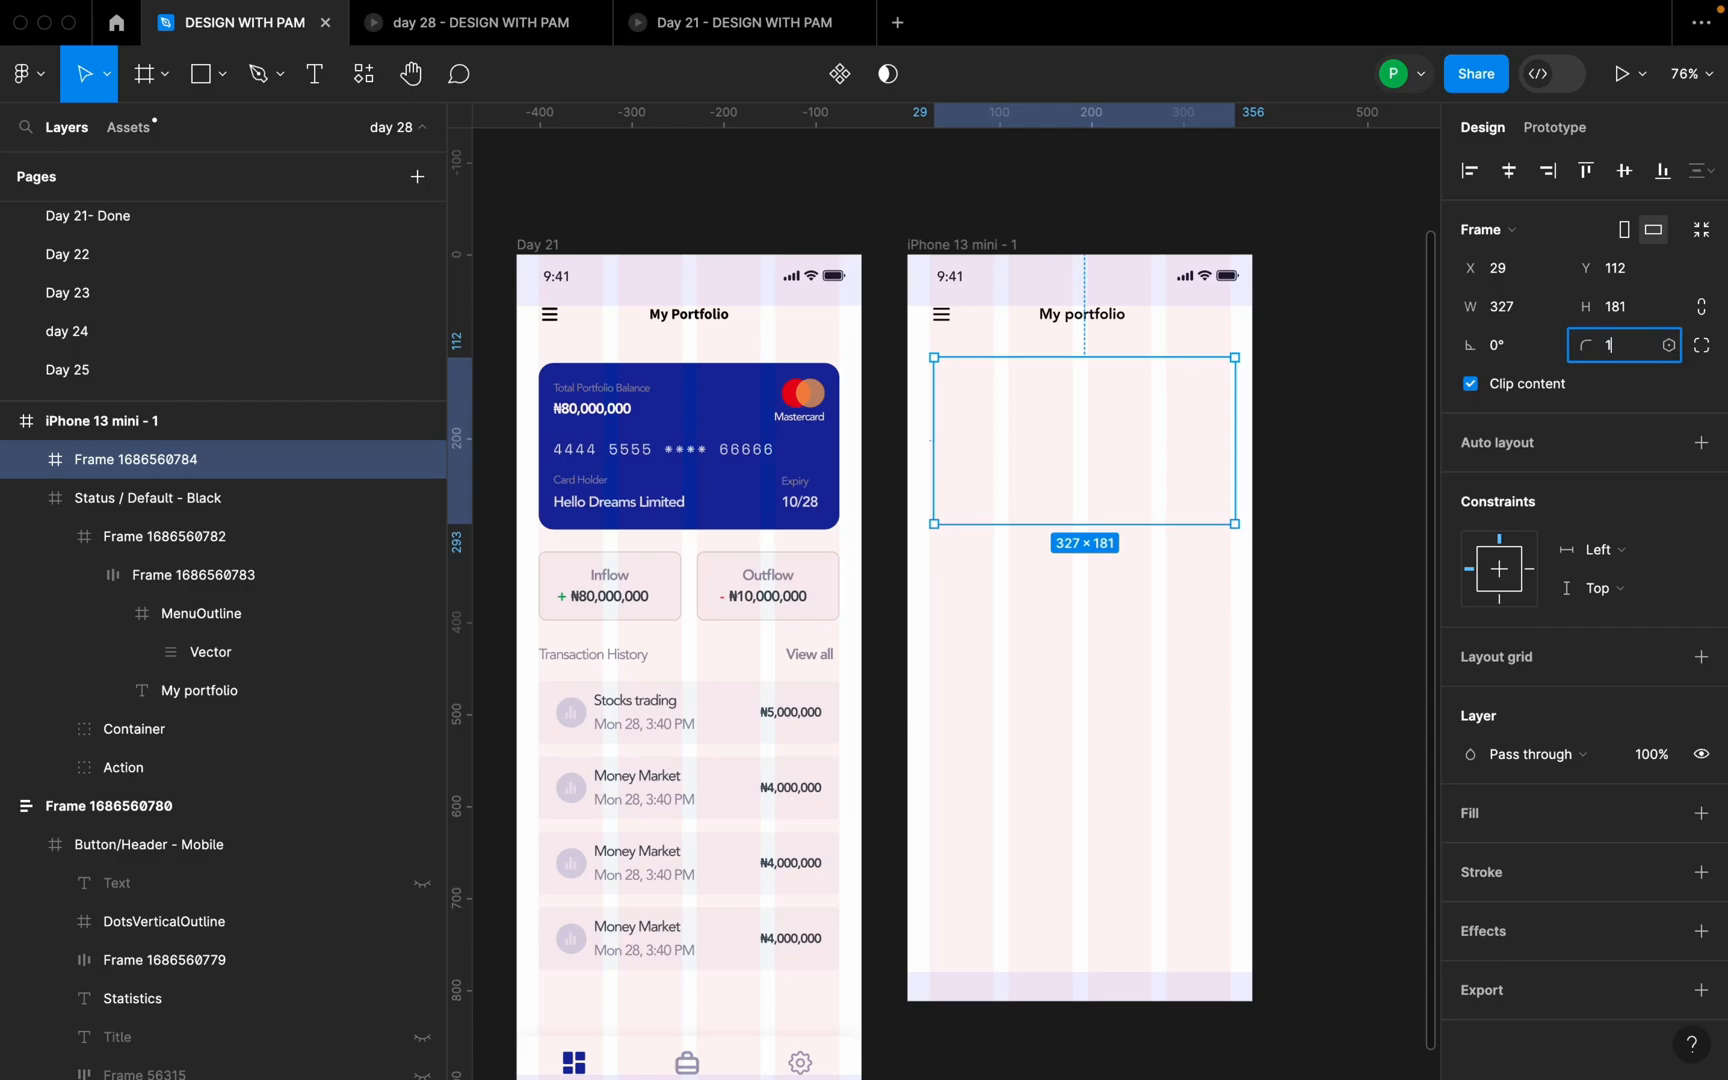
key(Return)
- Fill the new card frame with the blue 132A9F sampled from the Day 21 card
click(1701, 813)
click(1470, 853)
click(1187, 794)
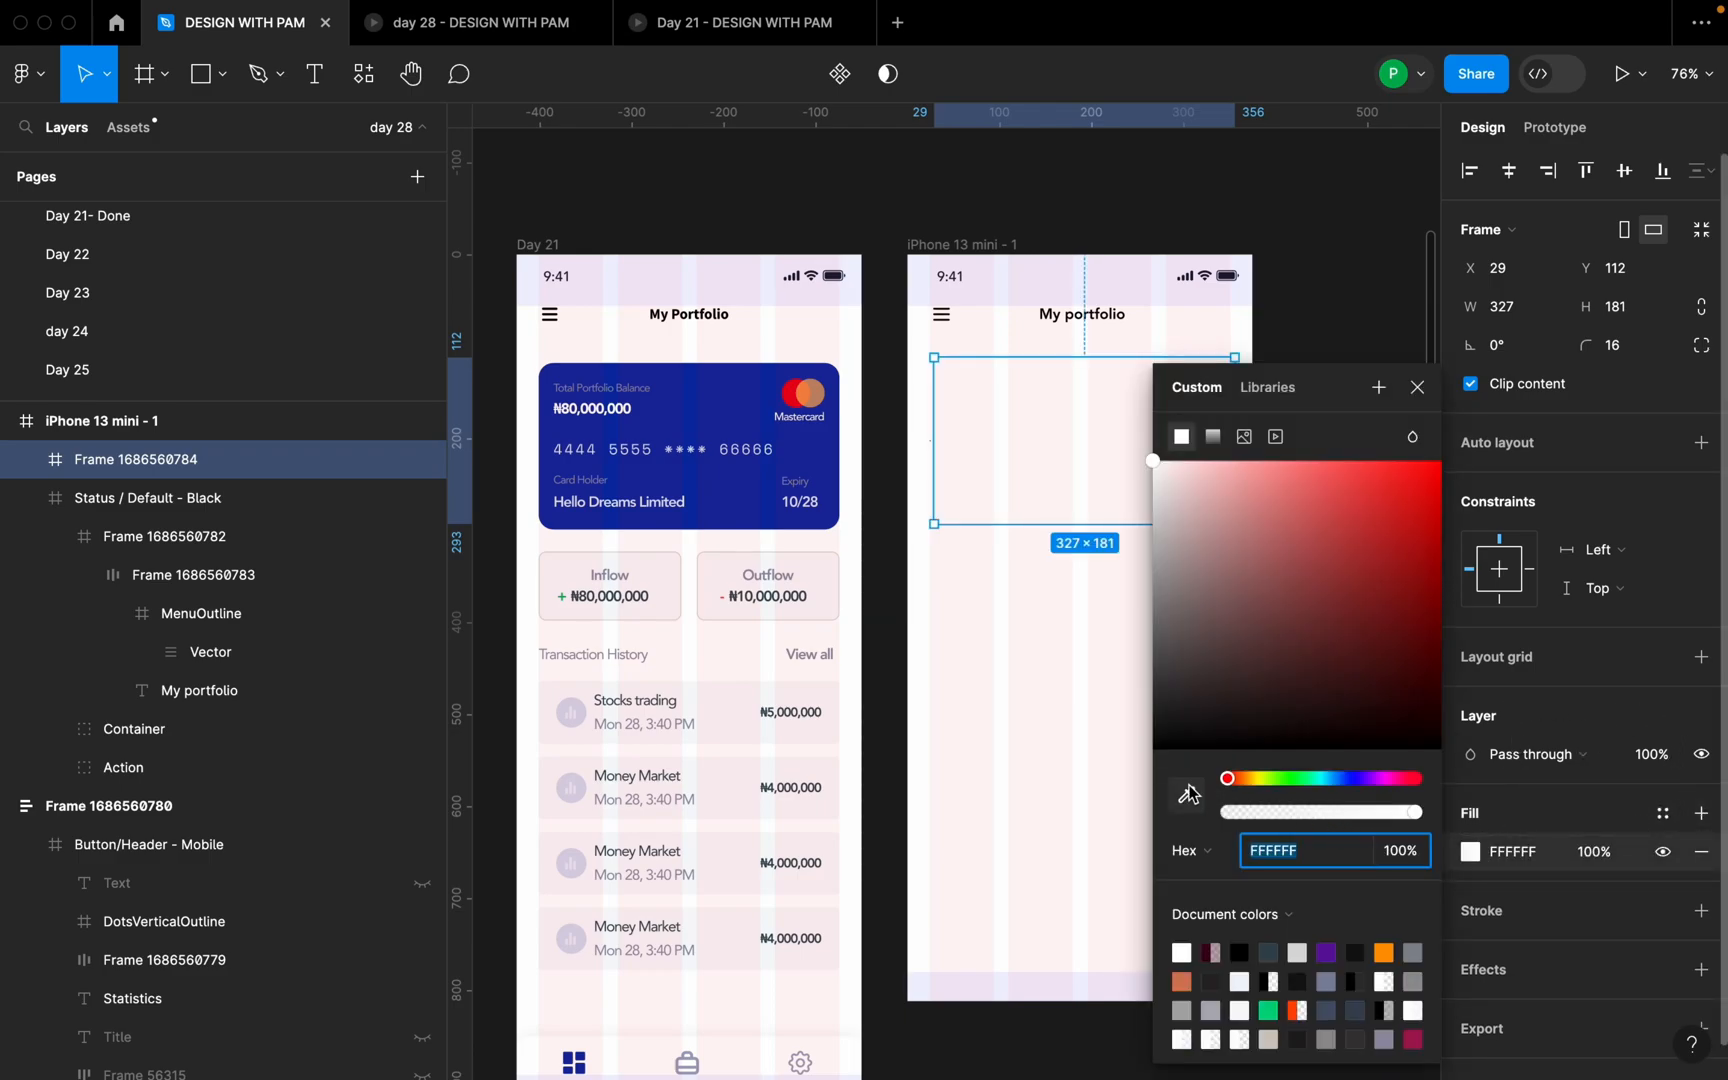
click(719, 389)
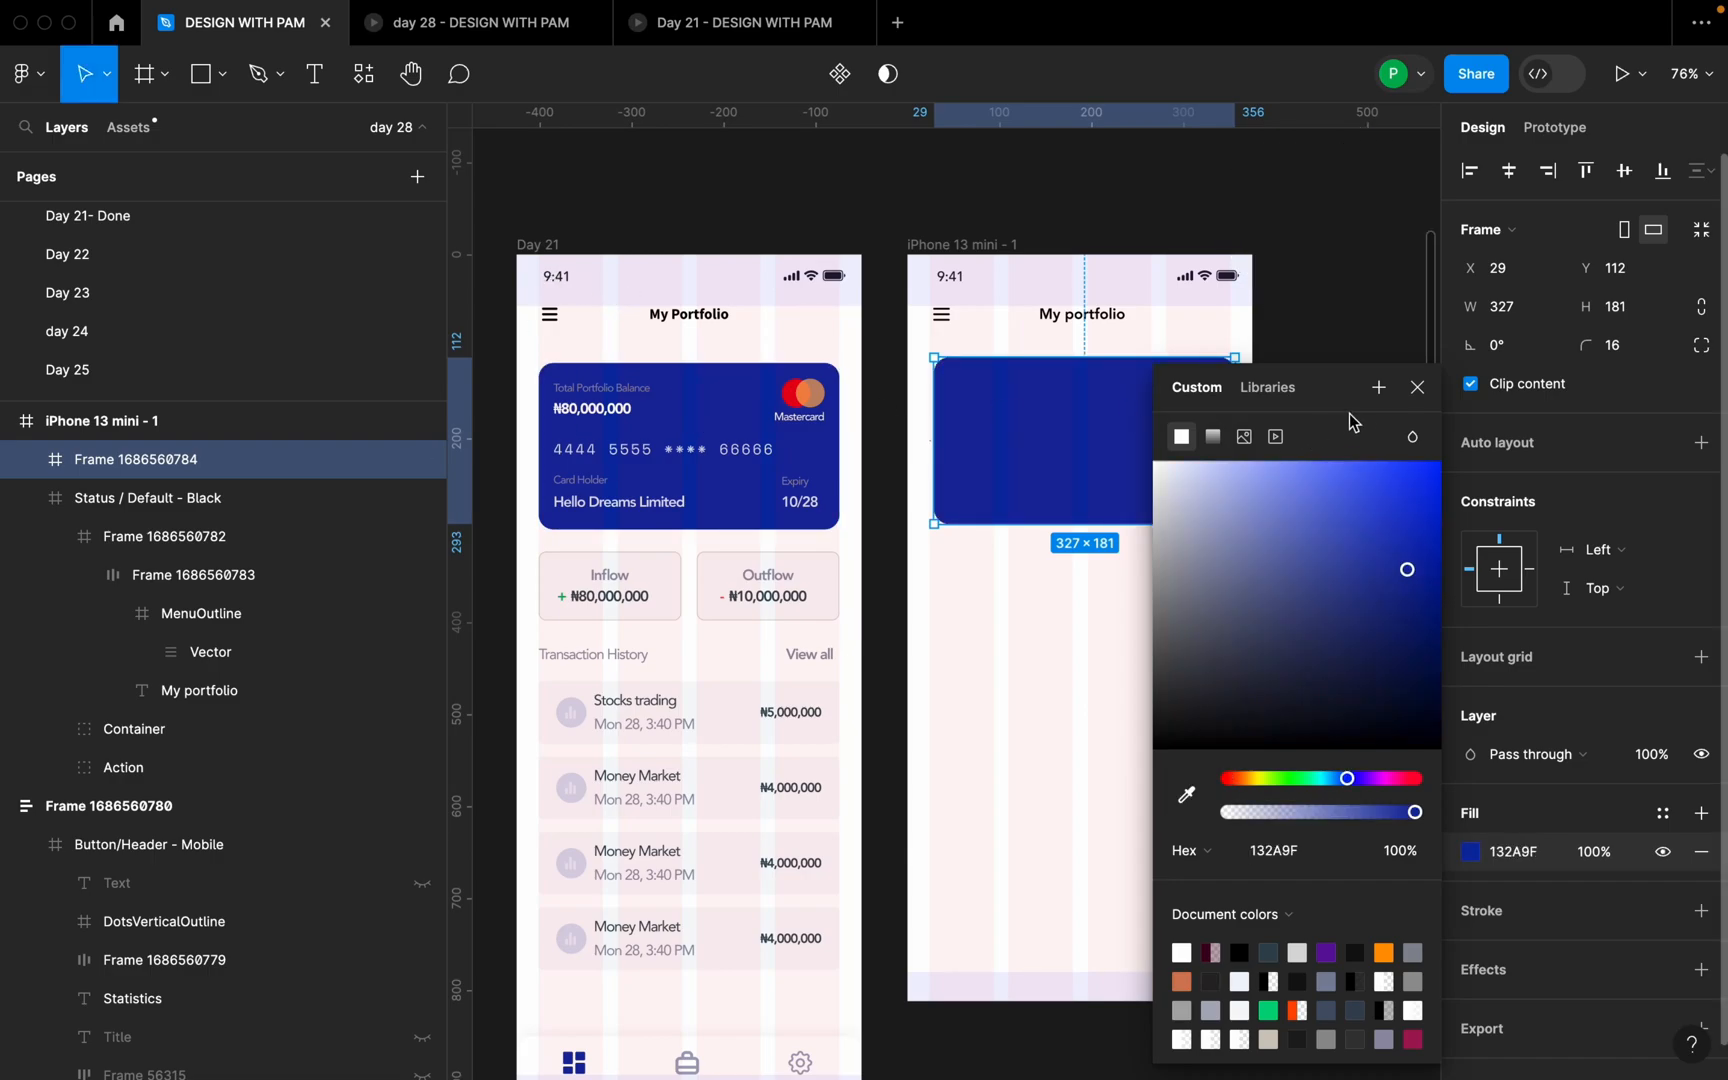
click(1417, 387)
click(1377, 383)
scroll(1334, 500, up, 1)
scroll(1330, 505, down, 1)
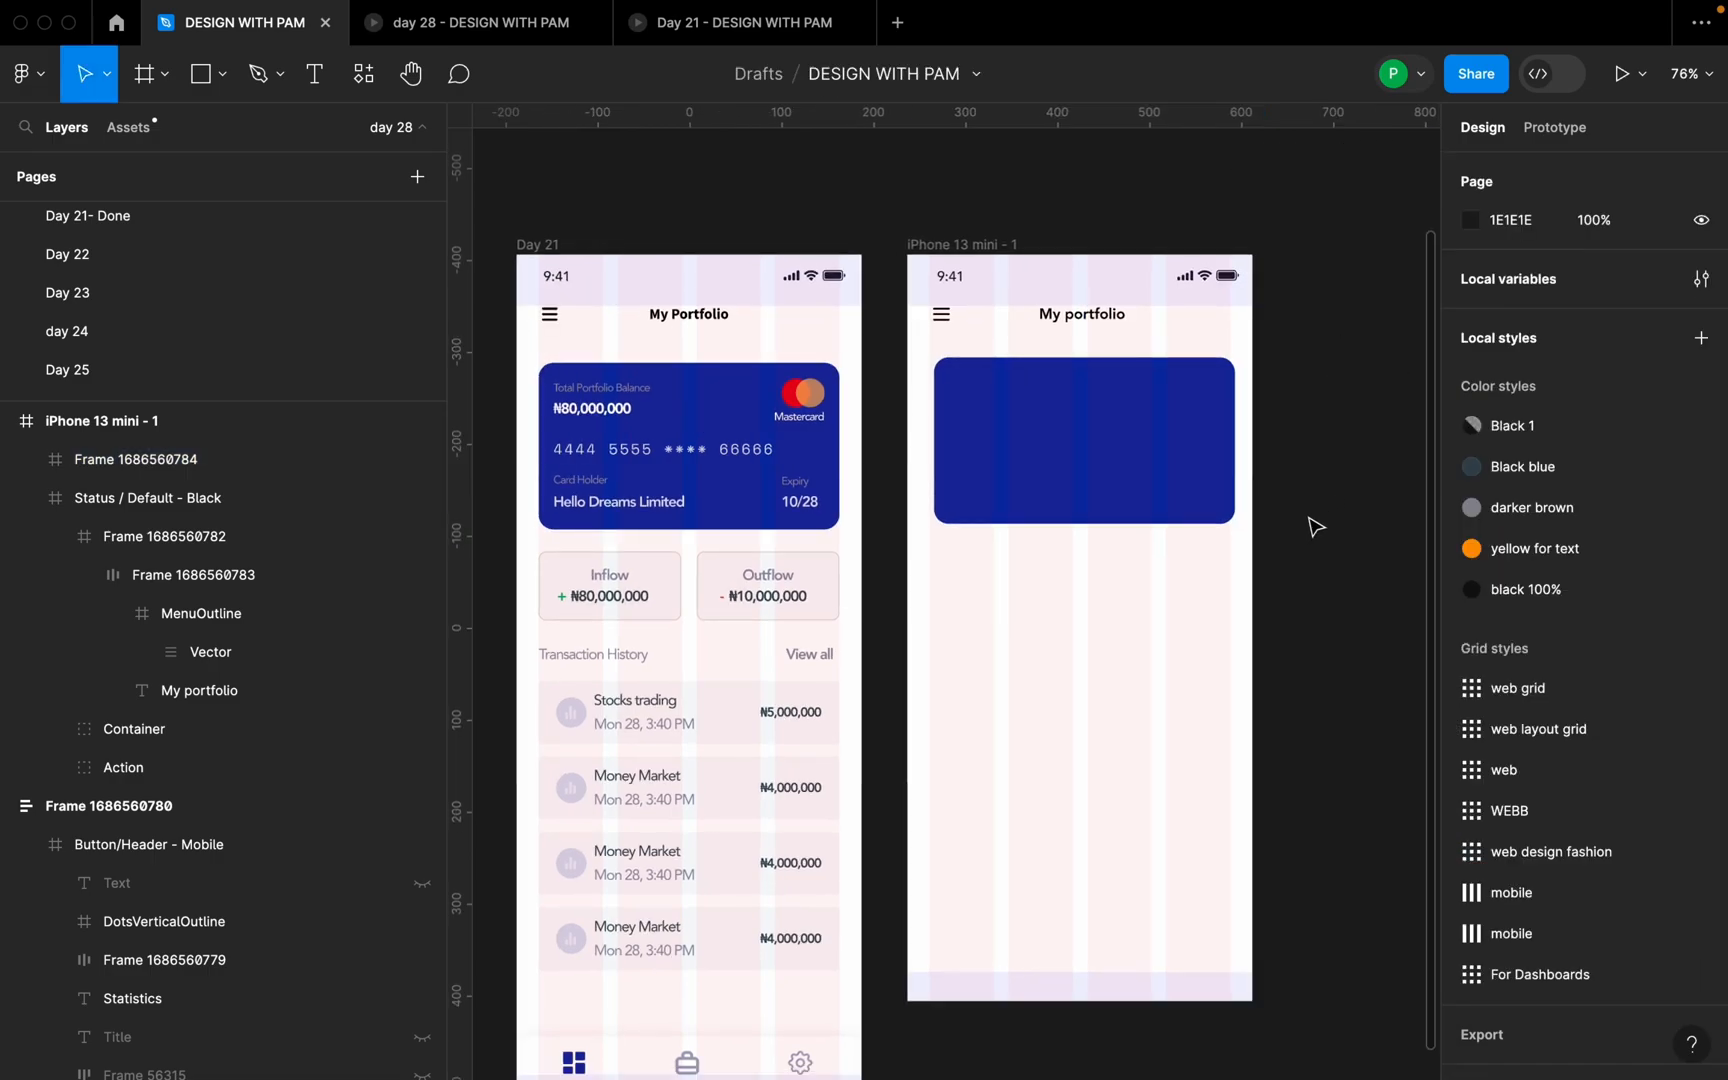
- Add the text "Total Portfolio Balance" and place it inside the blue card at about X 14, Y 24
key(t)
click(966, 628)
text(Total por)
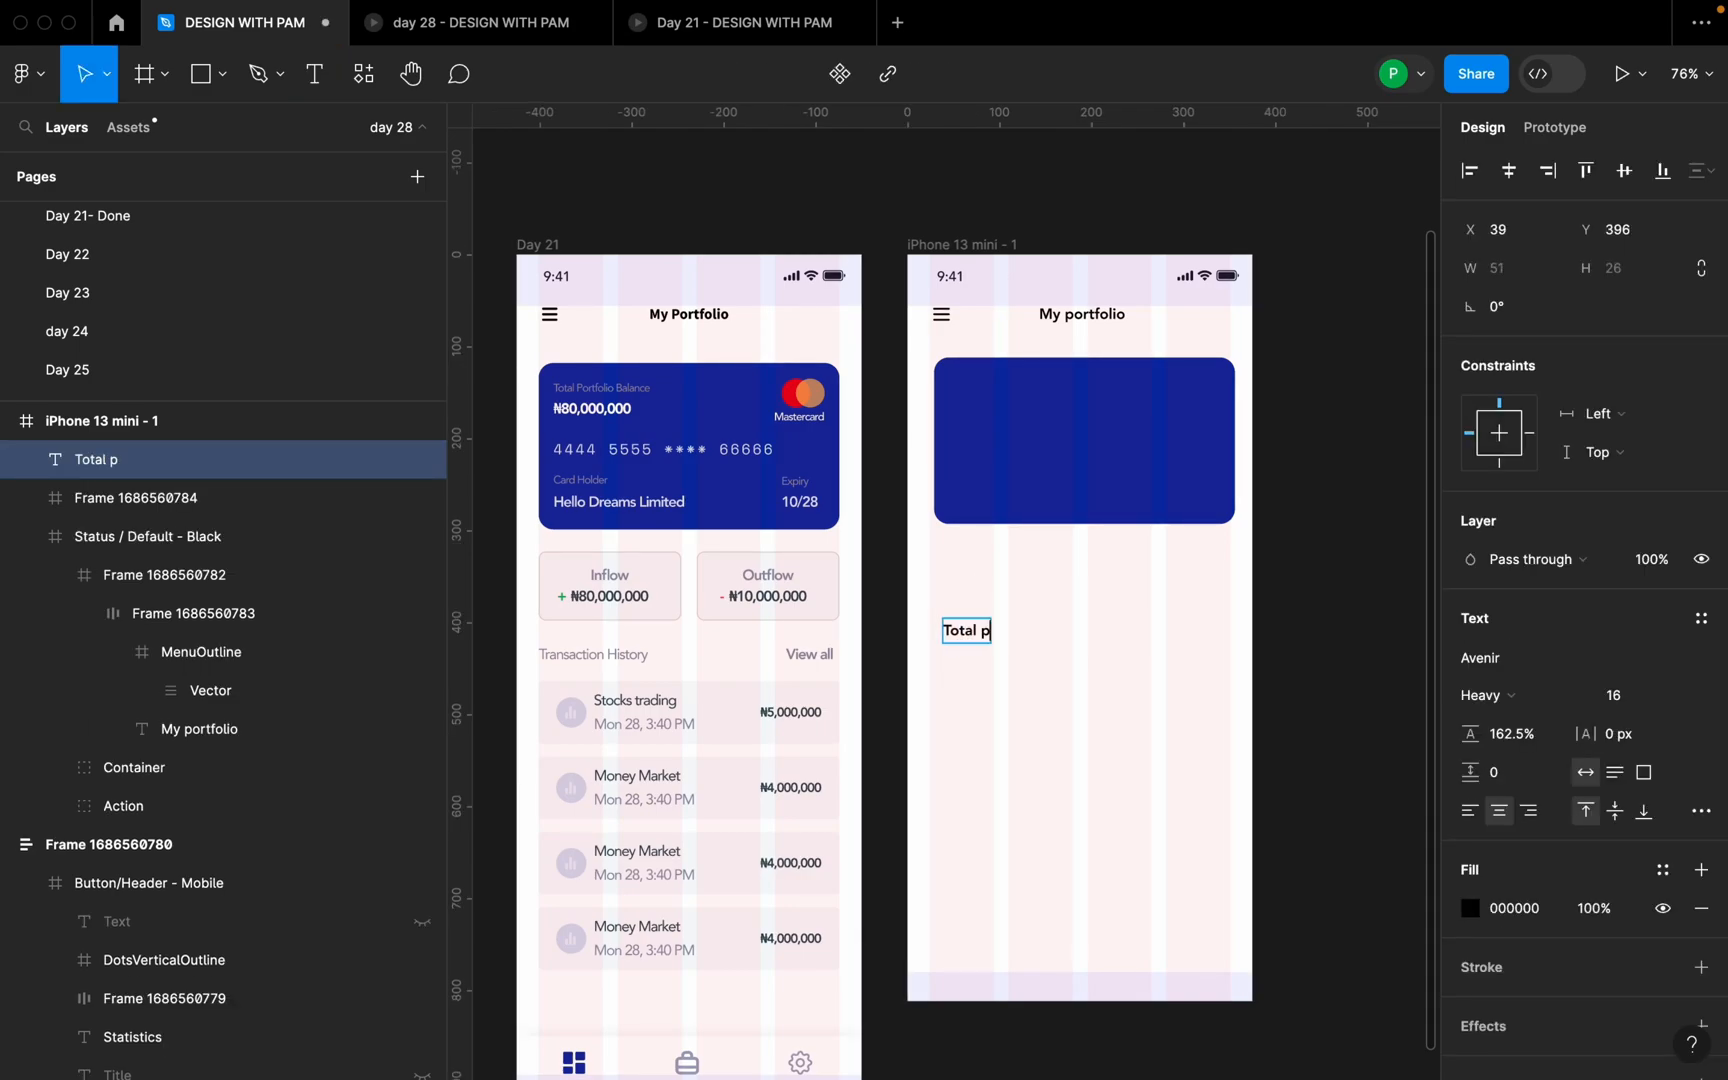
key(BackSpace)
key(BackSpace)
key(BackSpace)
key(BackSpace)
text(Portfolio)
drag(1042, 390, 1064, 388)
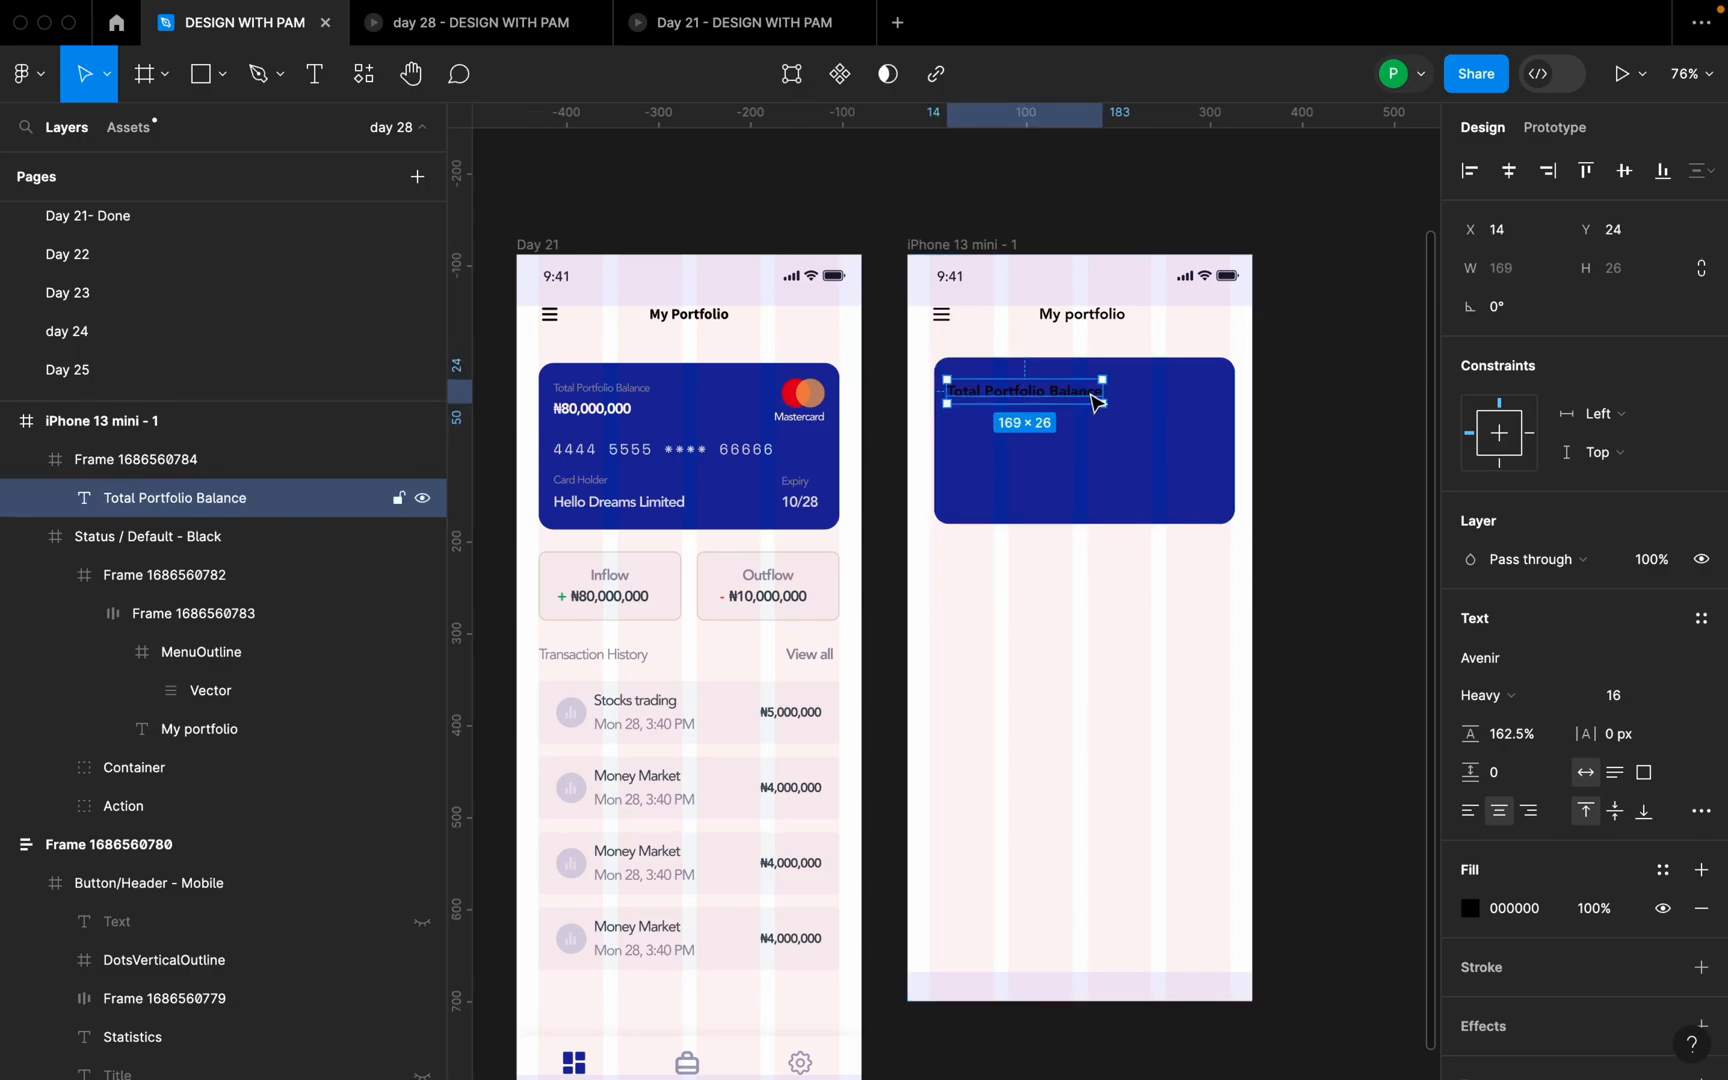
- Set the "Total Portfolio Balance" text to Medium weight with the fill colour 9291A5
scroll(1089, 393, up, 2)
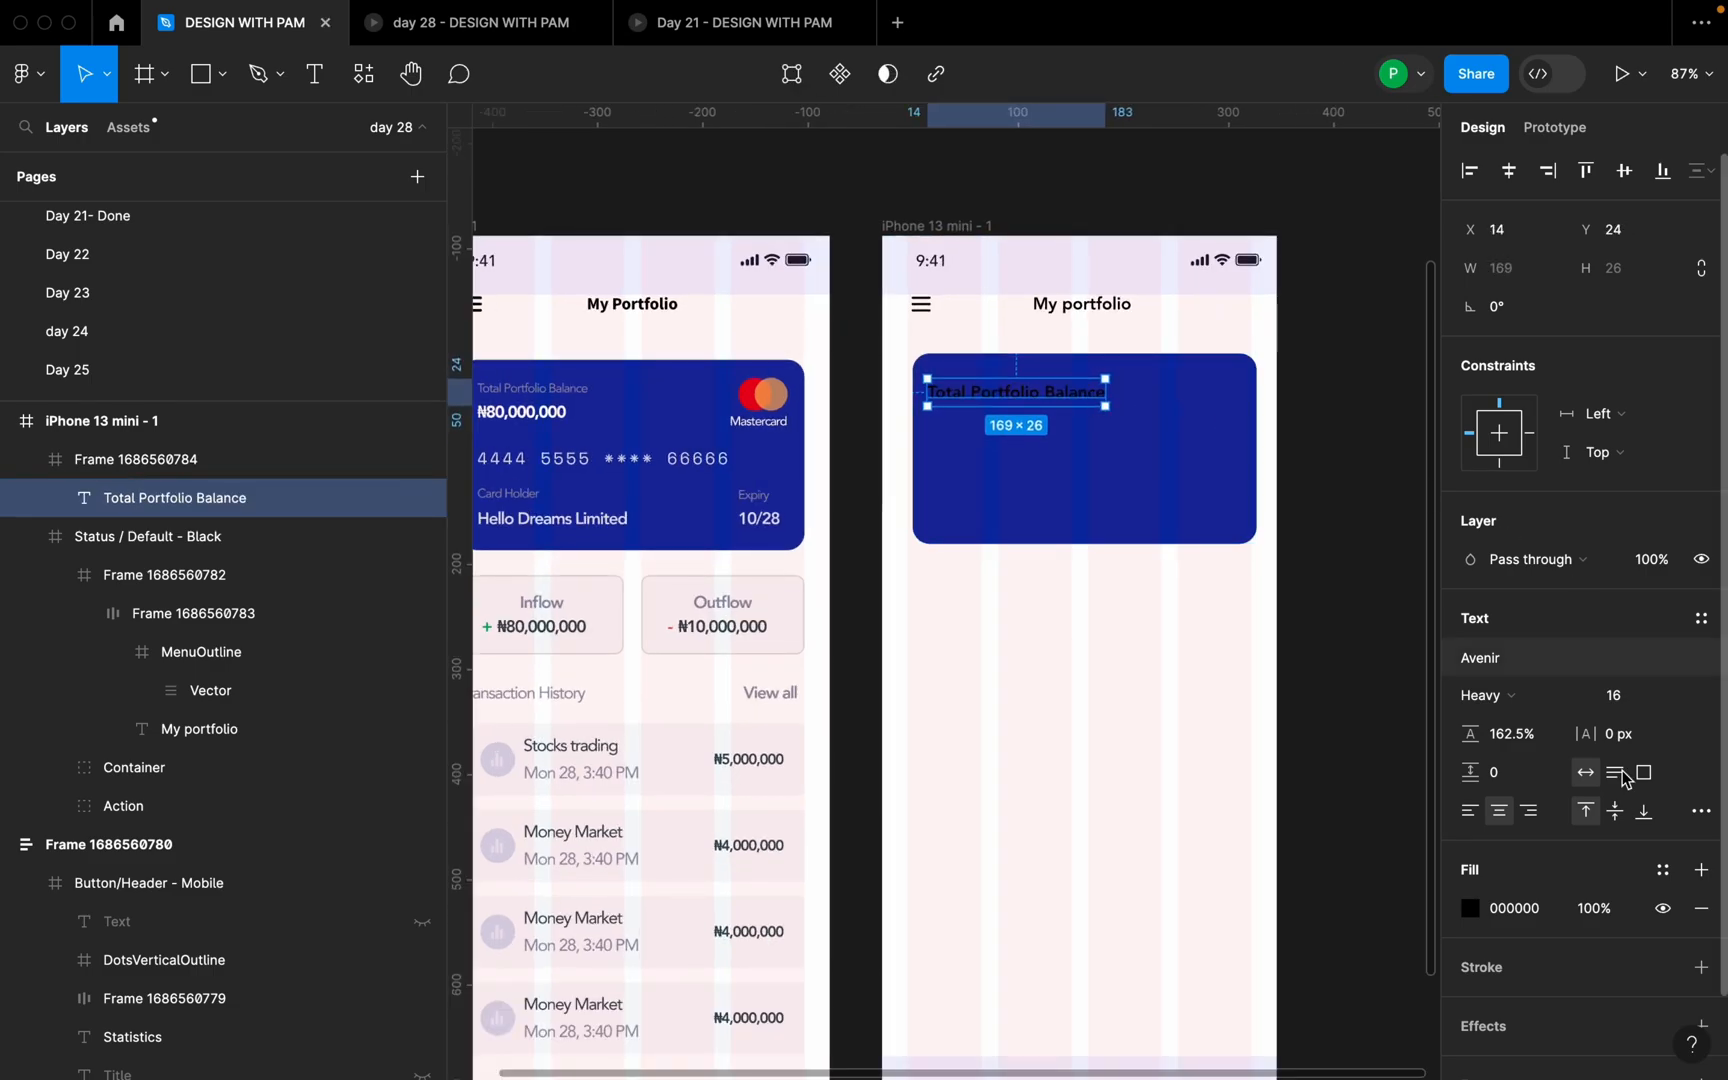
click(1539, 699)
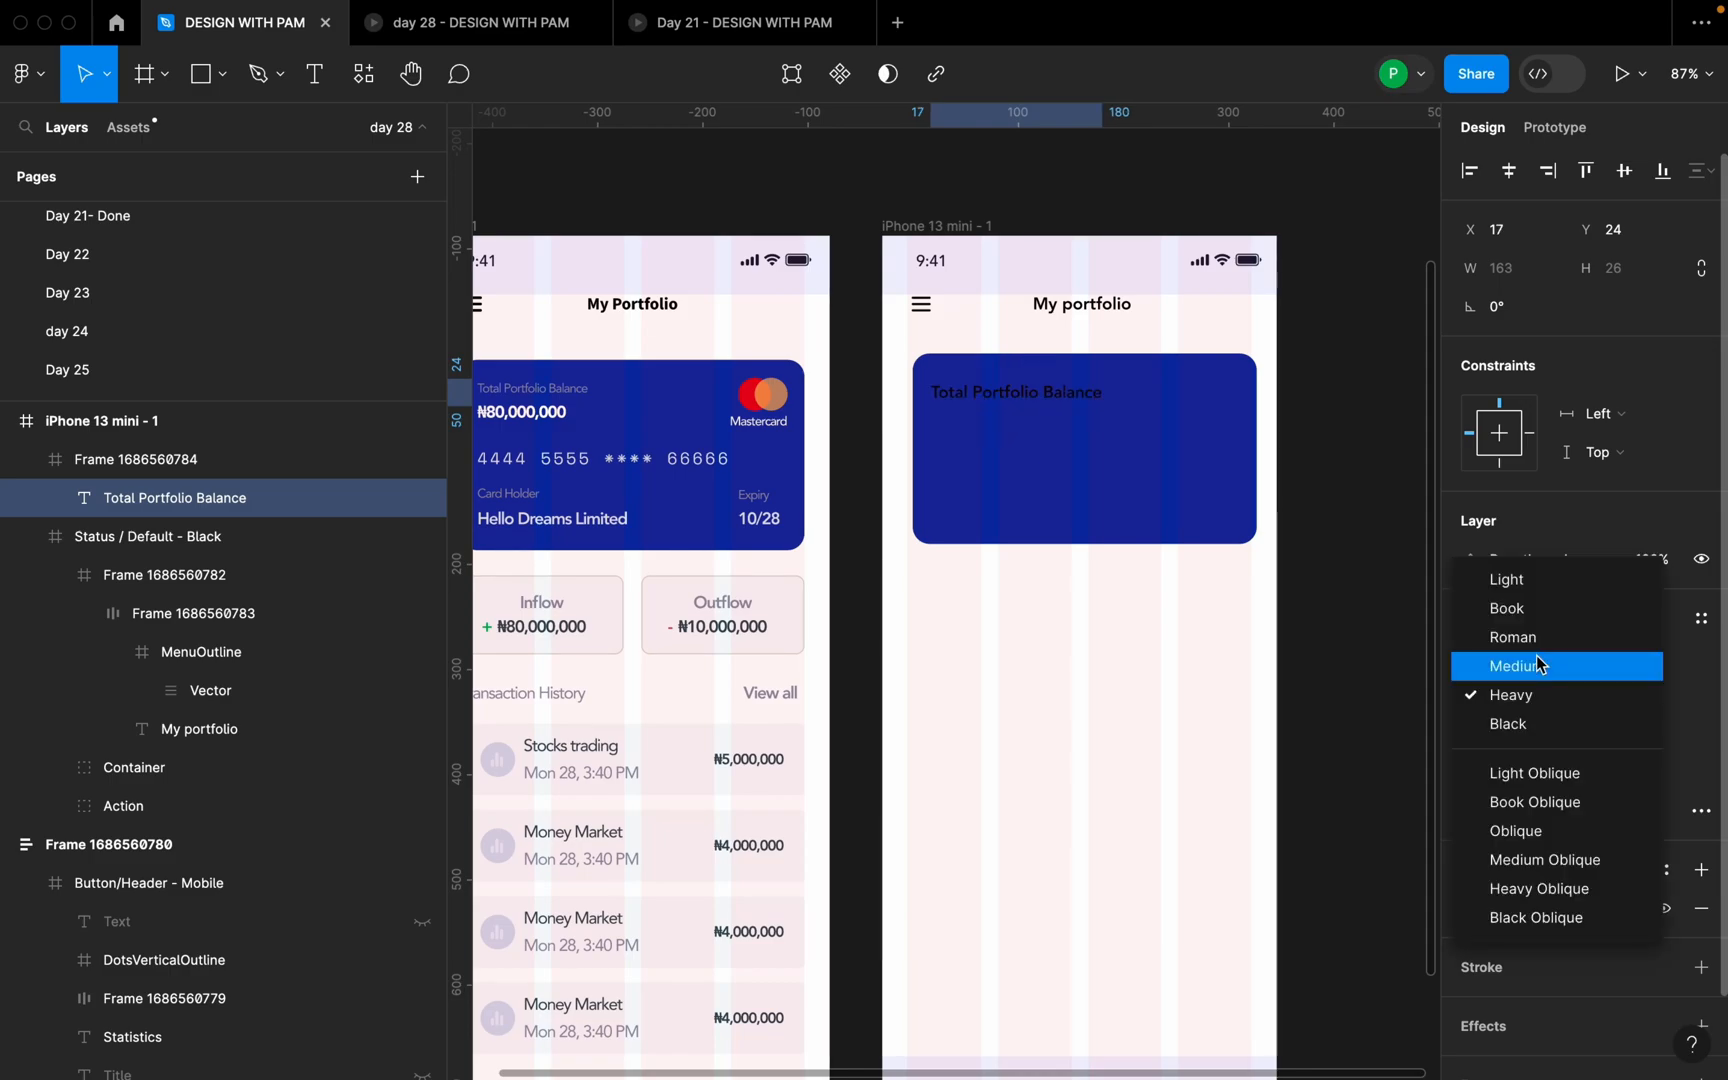
click(1539, 666)
click(1536, 912)
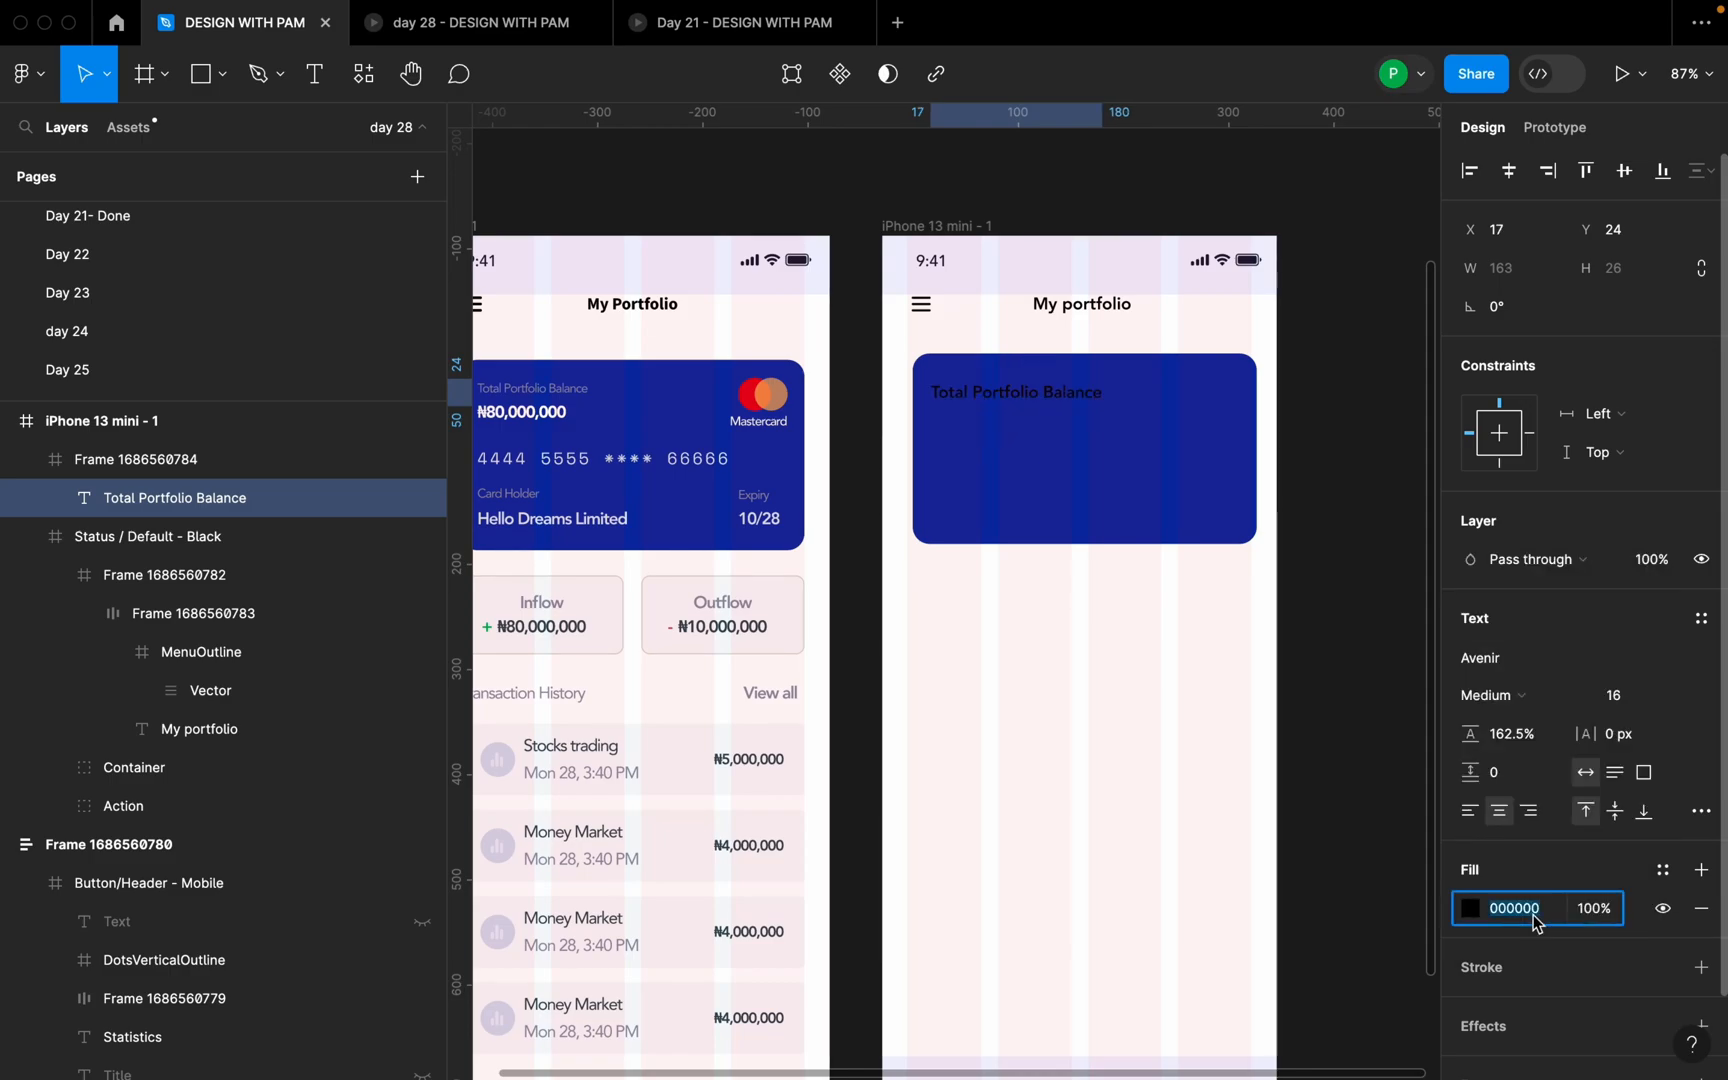
text(9291a5)
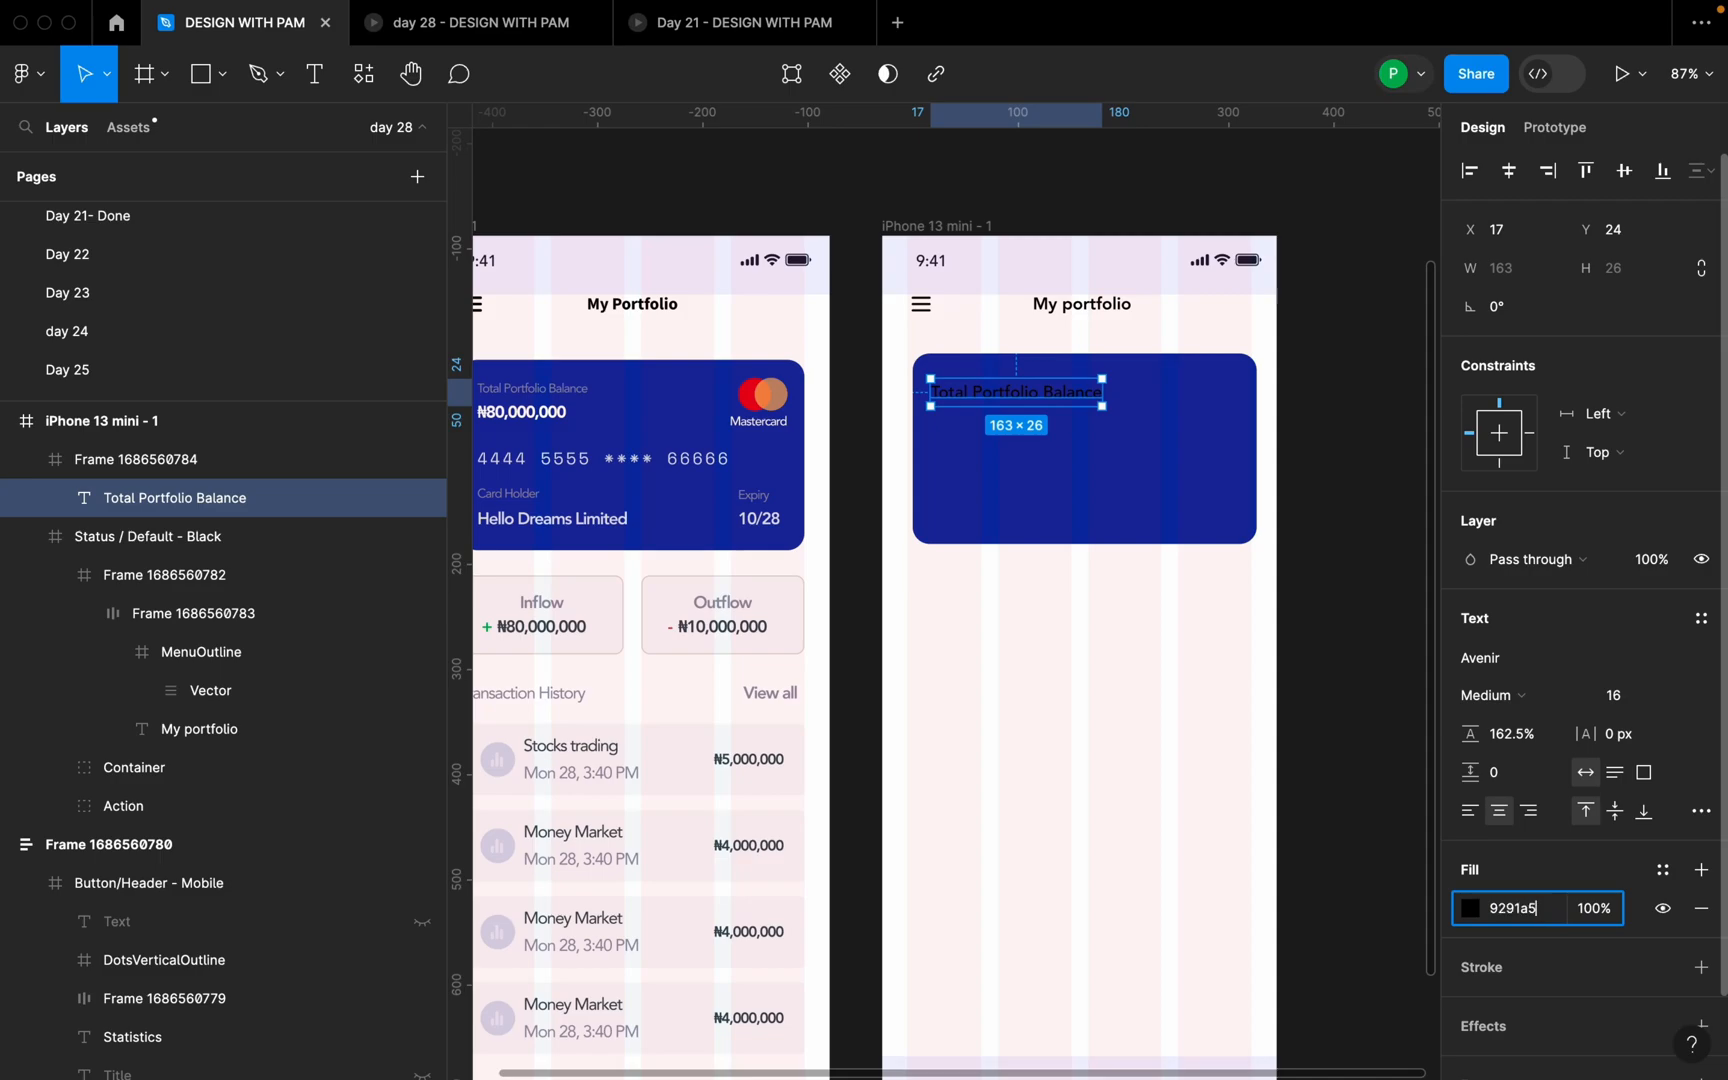
key(Return)
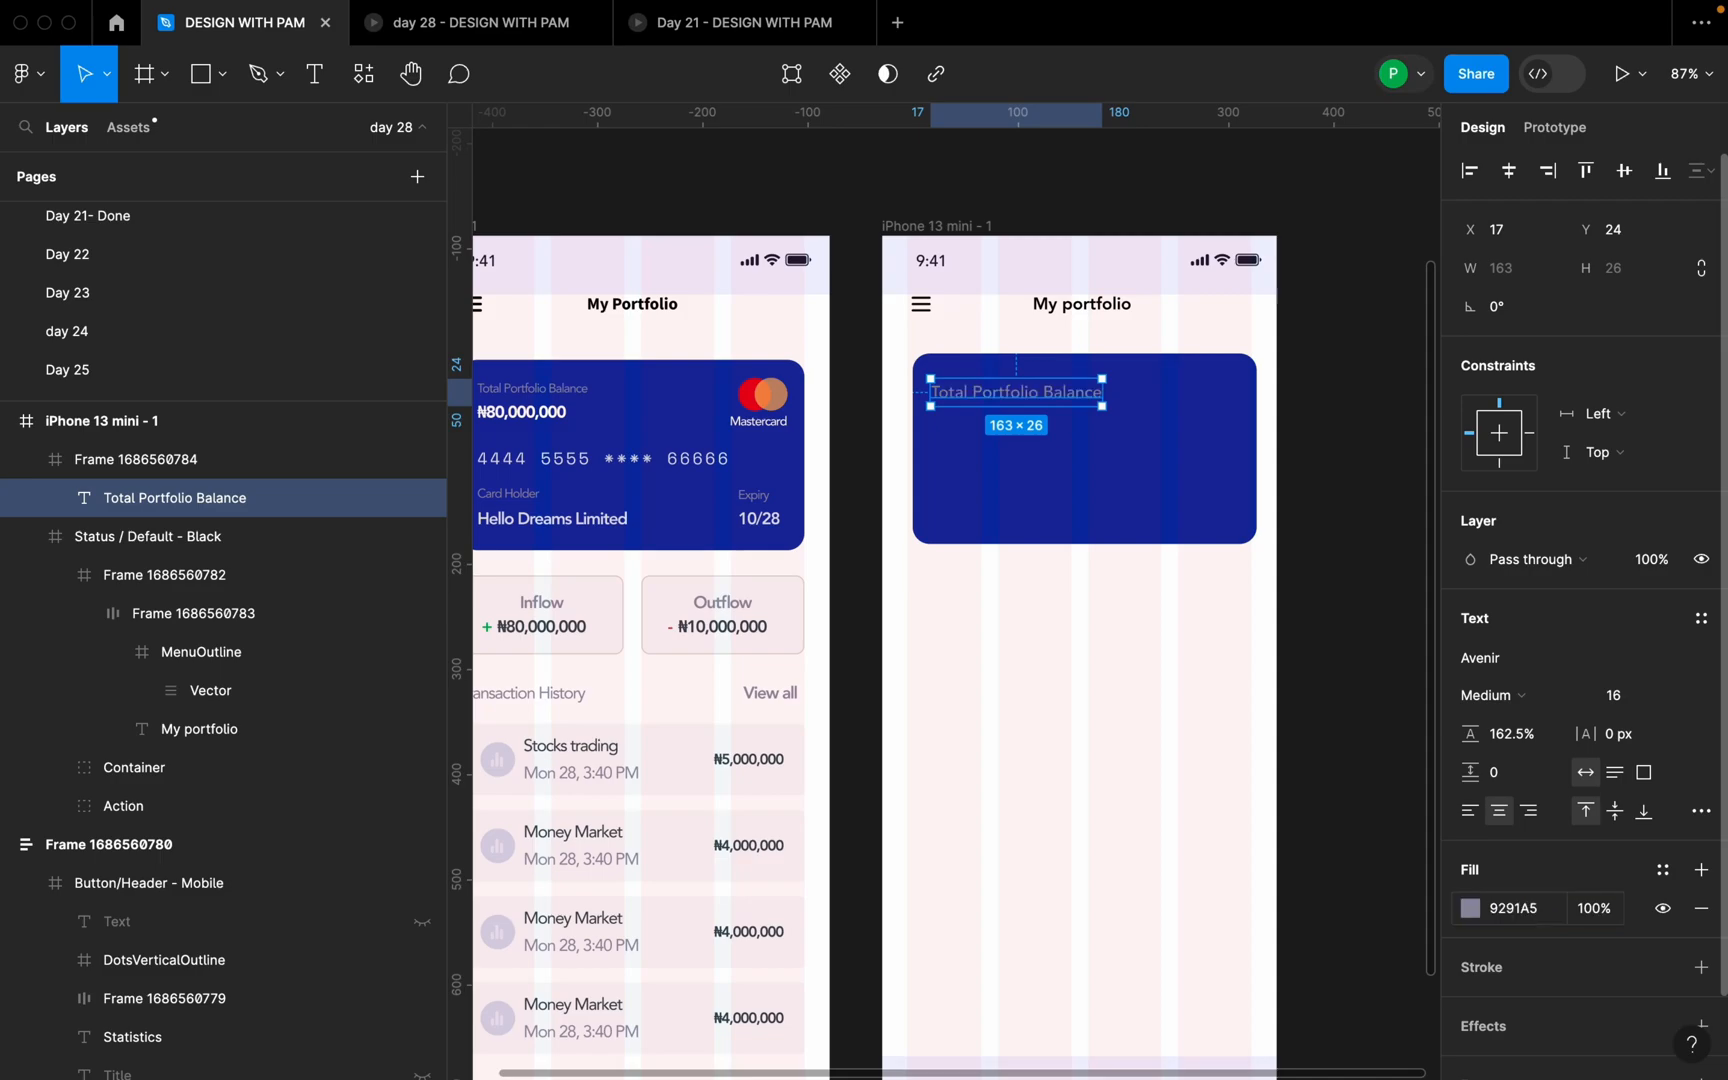
- Save the label's 9291A5 fill as a colour variable named "off black brown"
click(1662, 870)
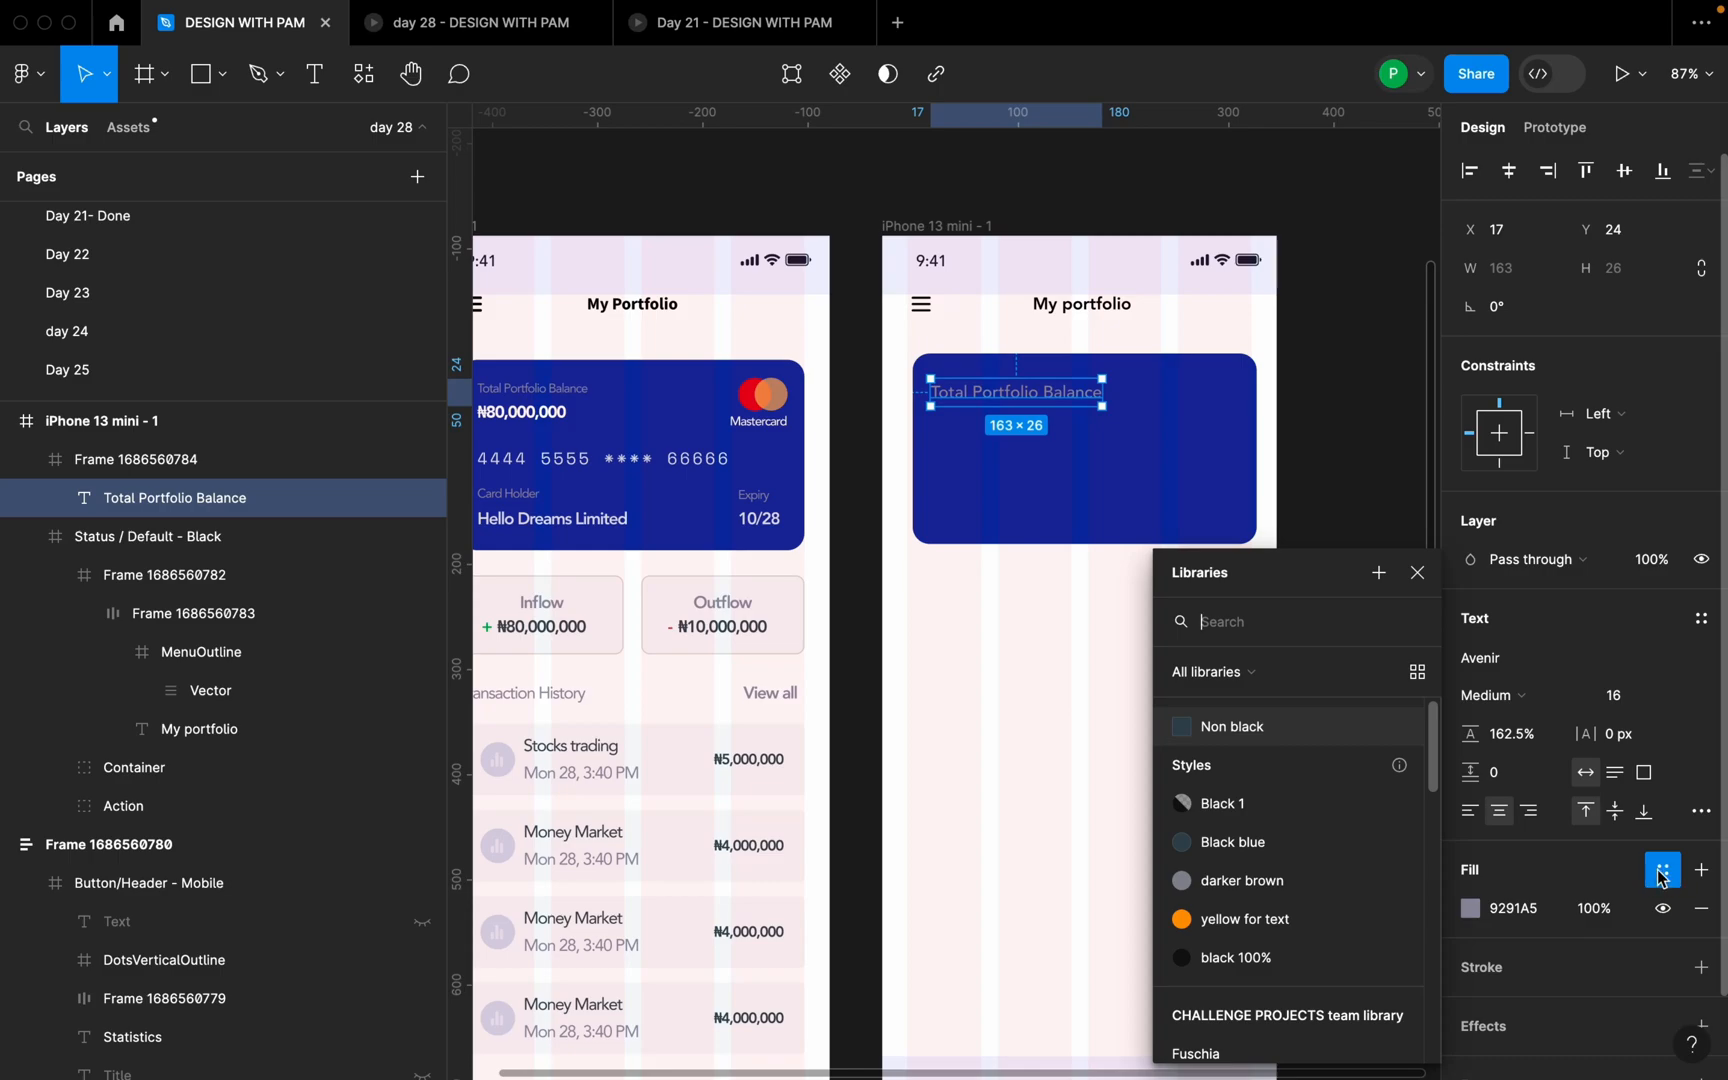
click(1378, 573)
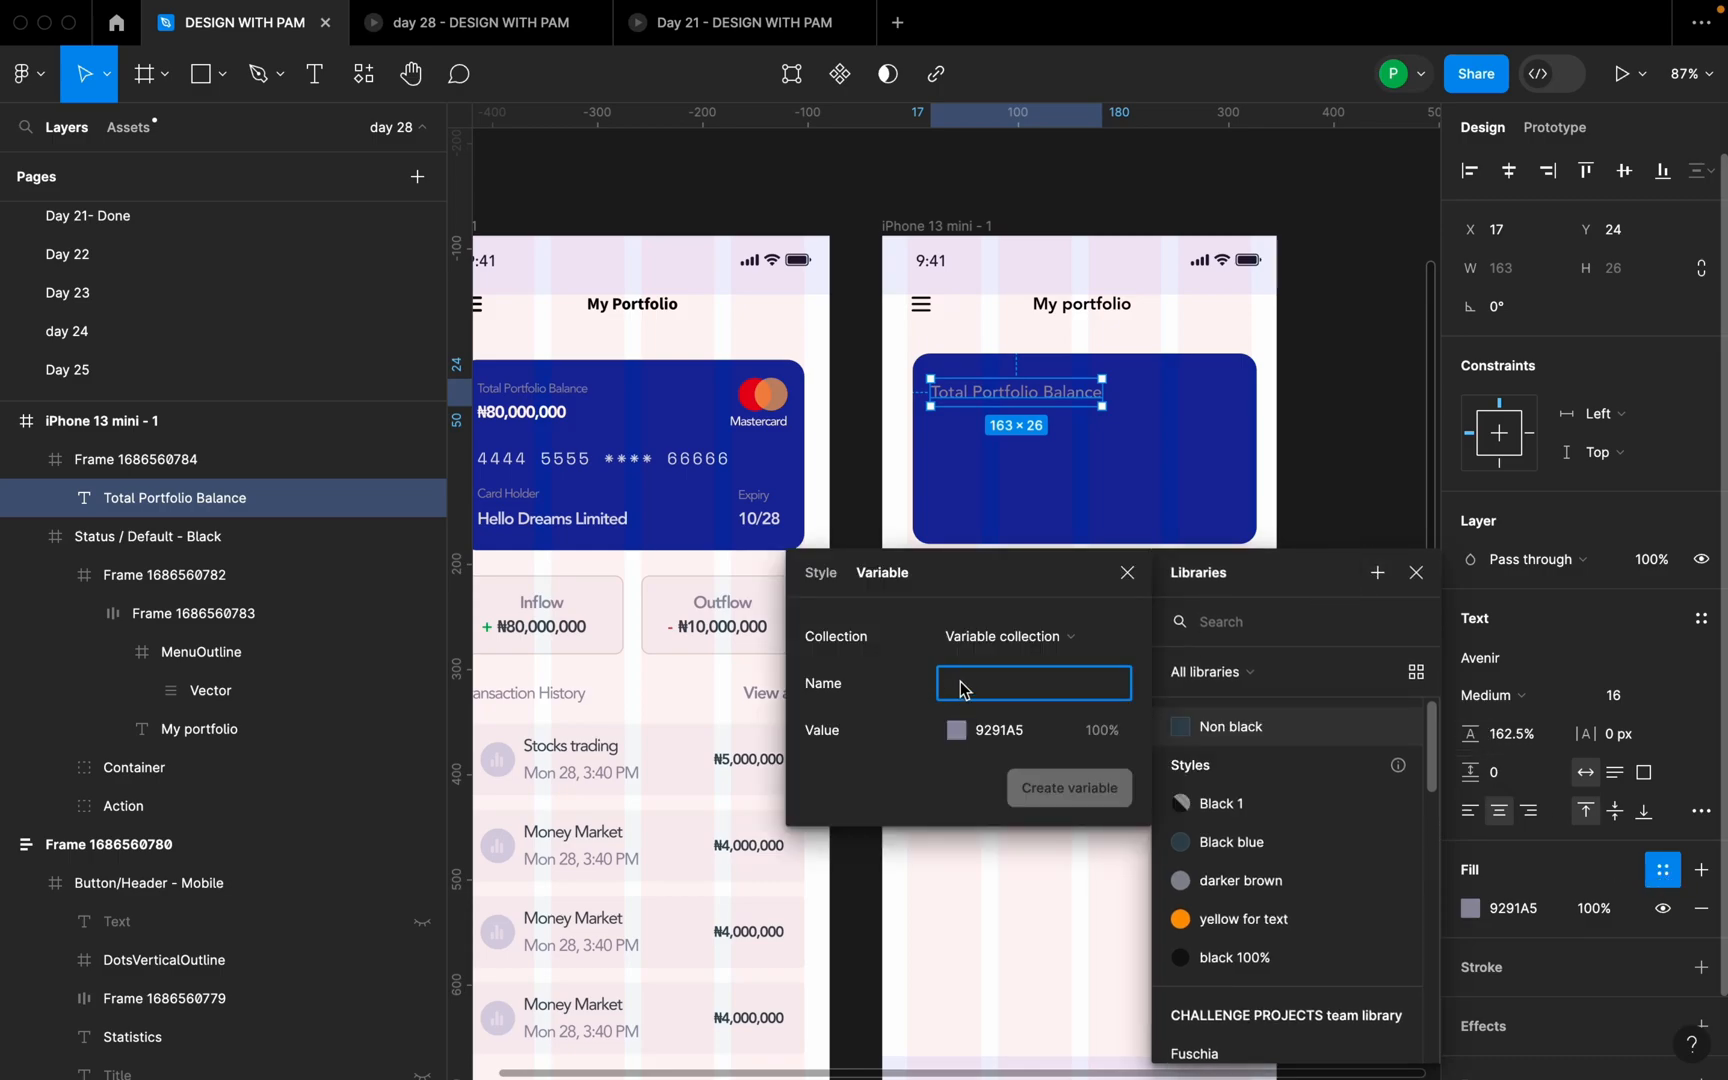
text(off black)
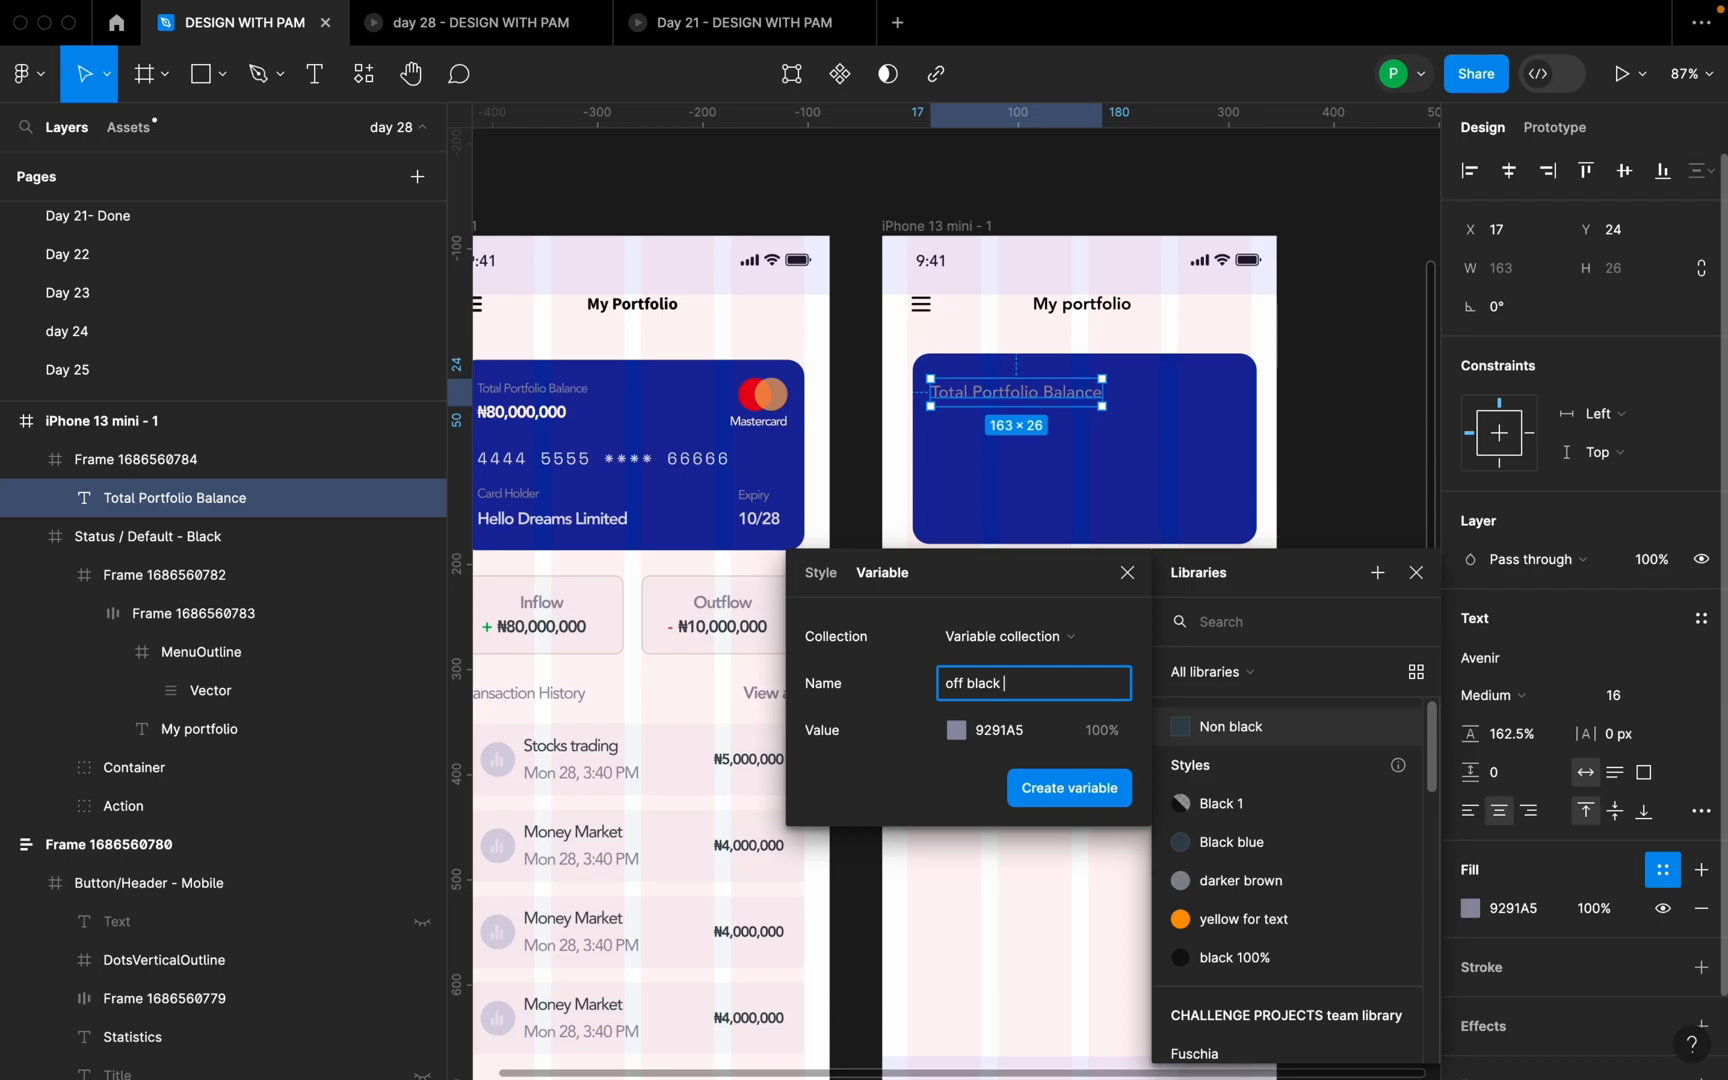
text(brown)
key(Return)
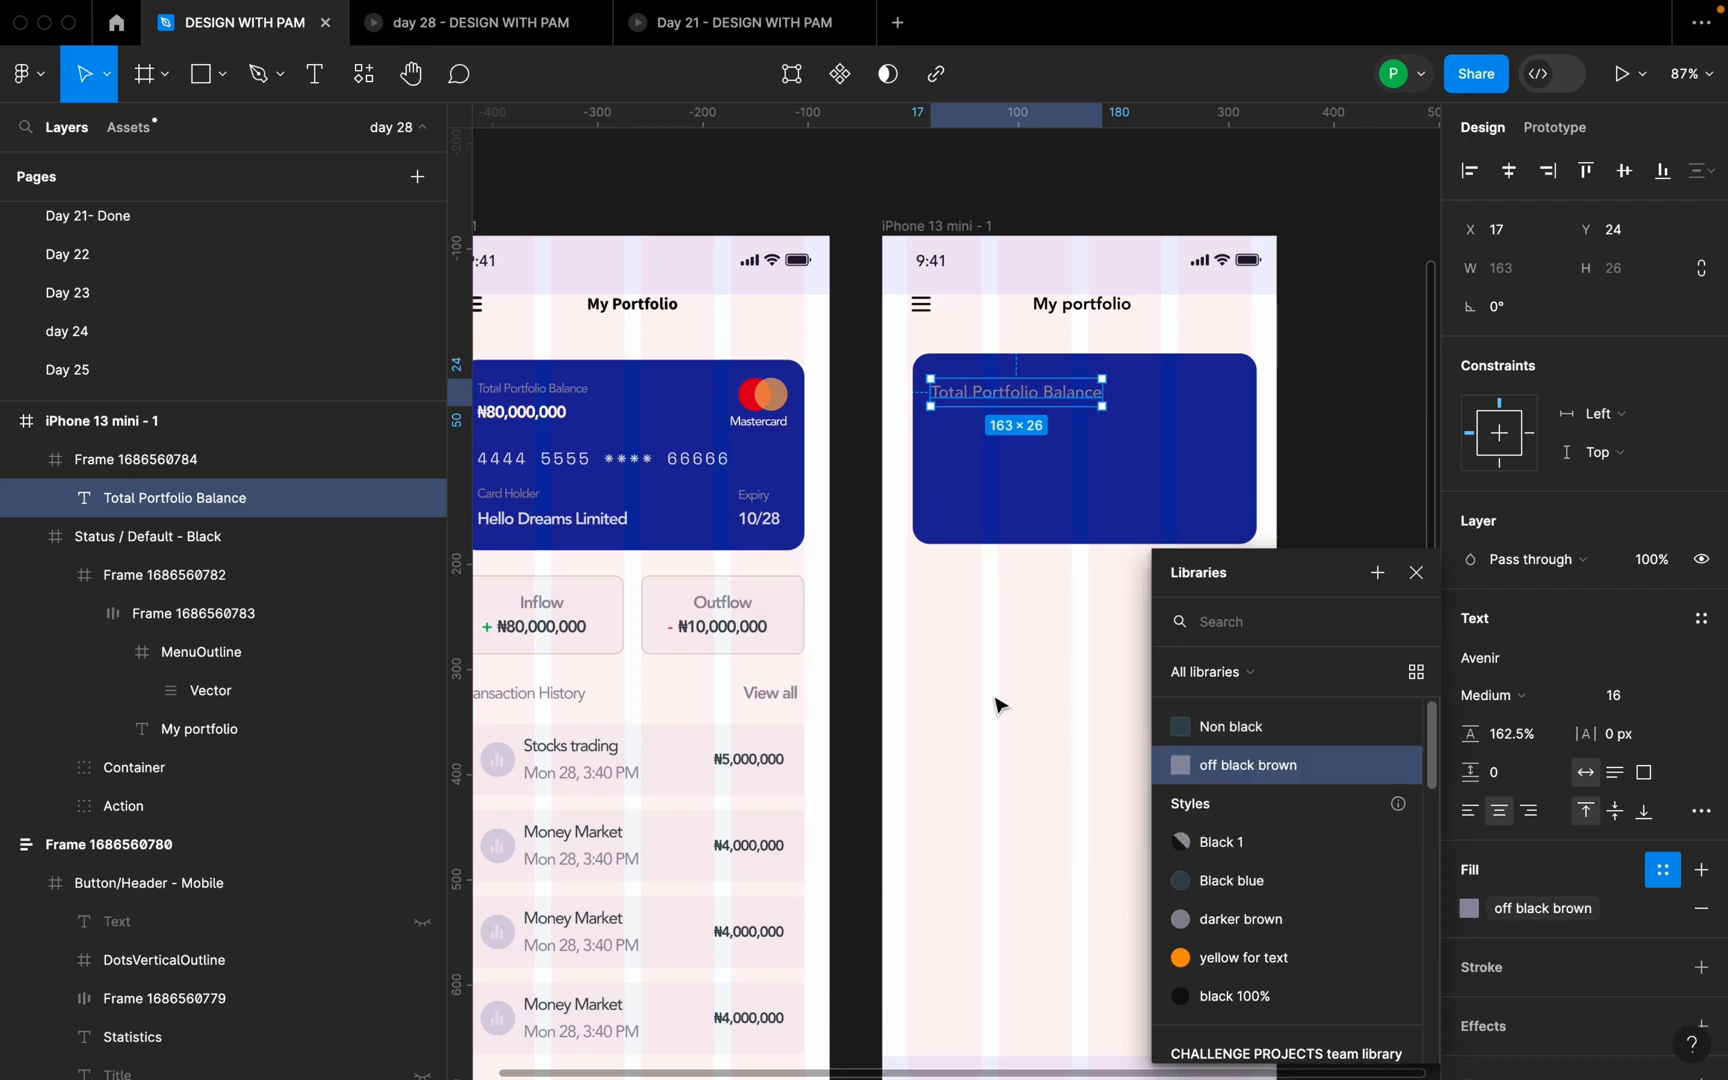
click(1380, 540)
- Set the "Total Portfolio Balance" label's font size to 13, keeping the Medium weight
click(1105, 385)
click(1093, 395)
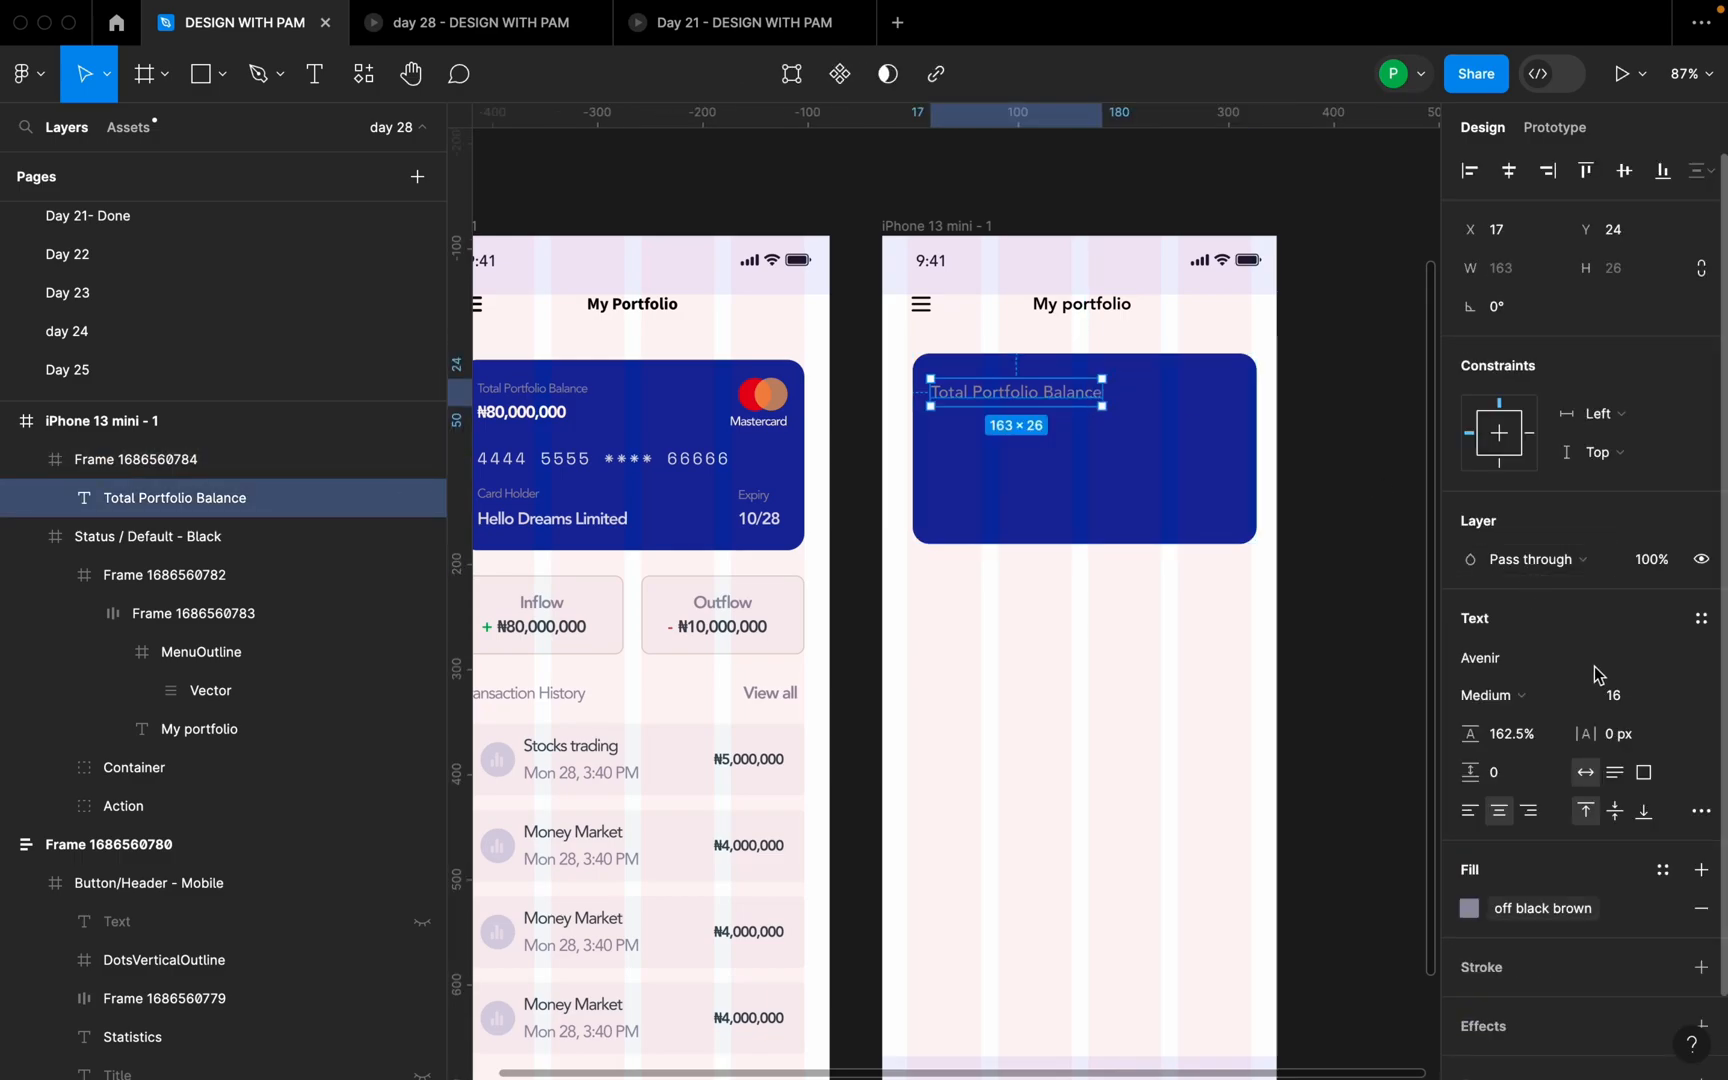
click(1676, 698)
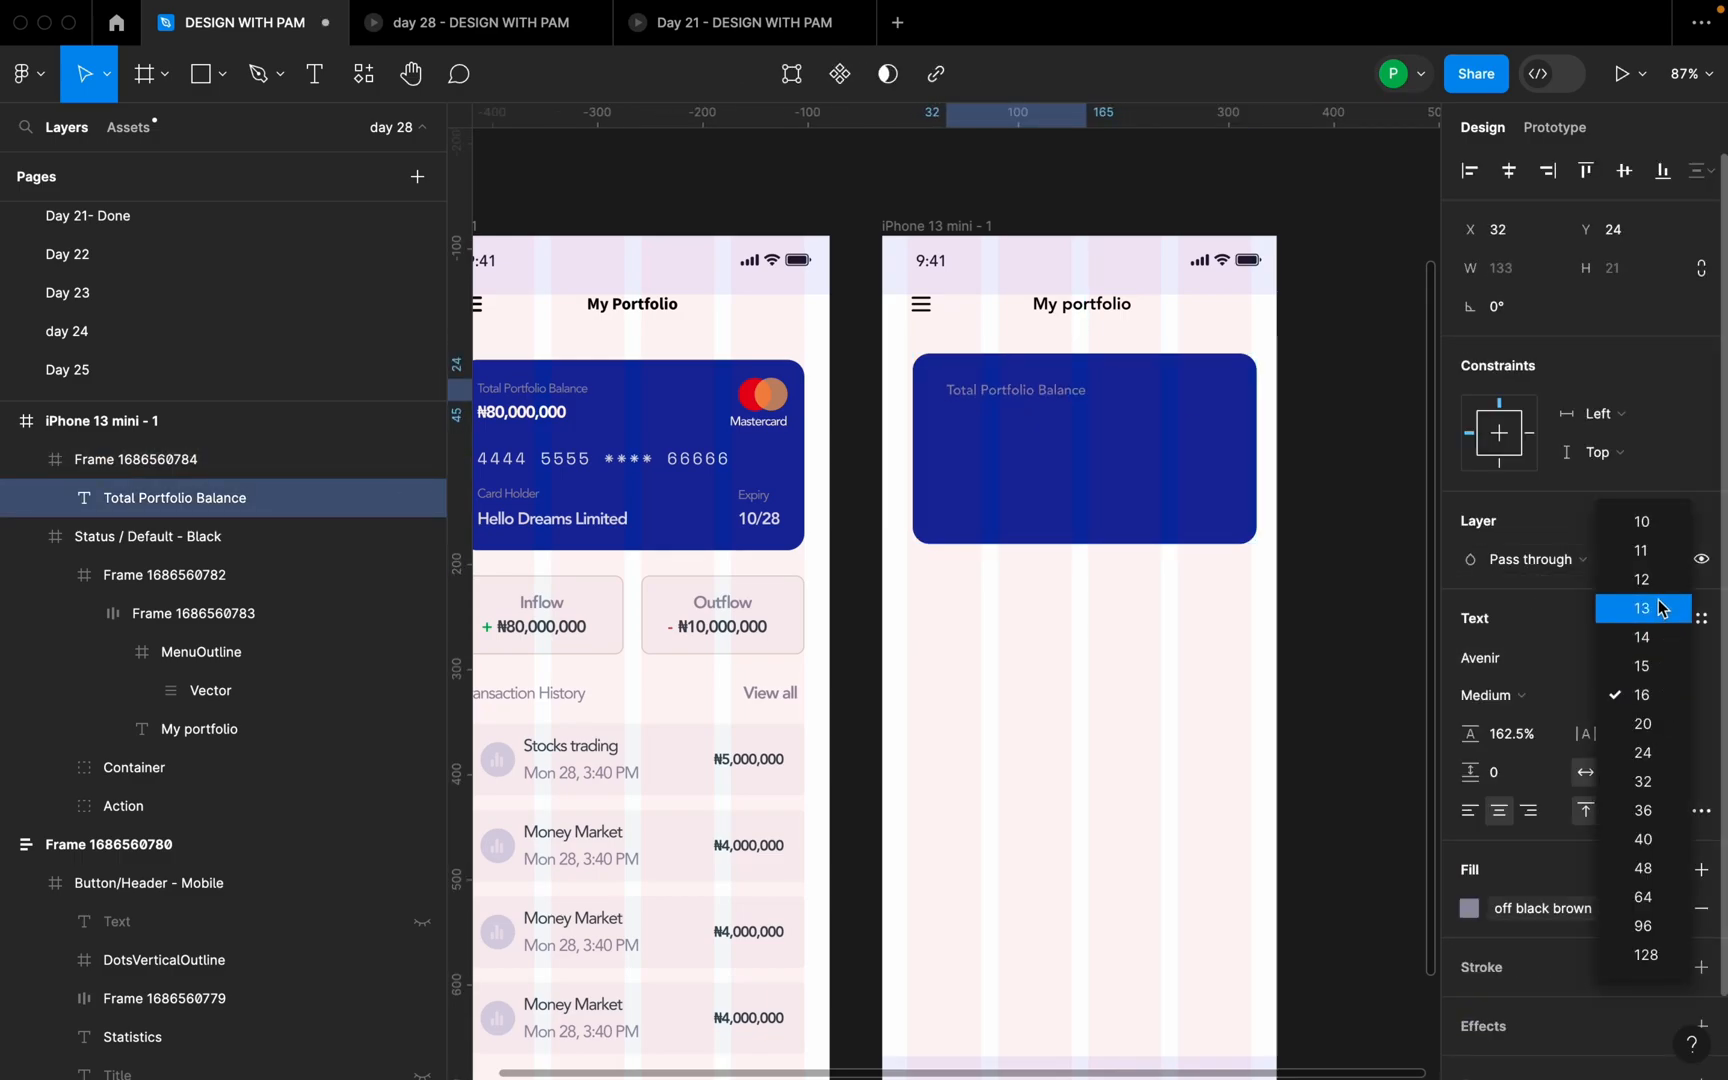
click(1657, 625)
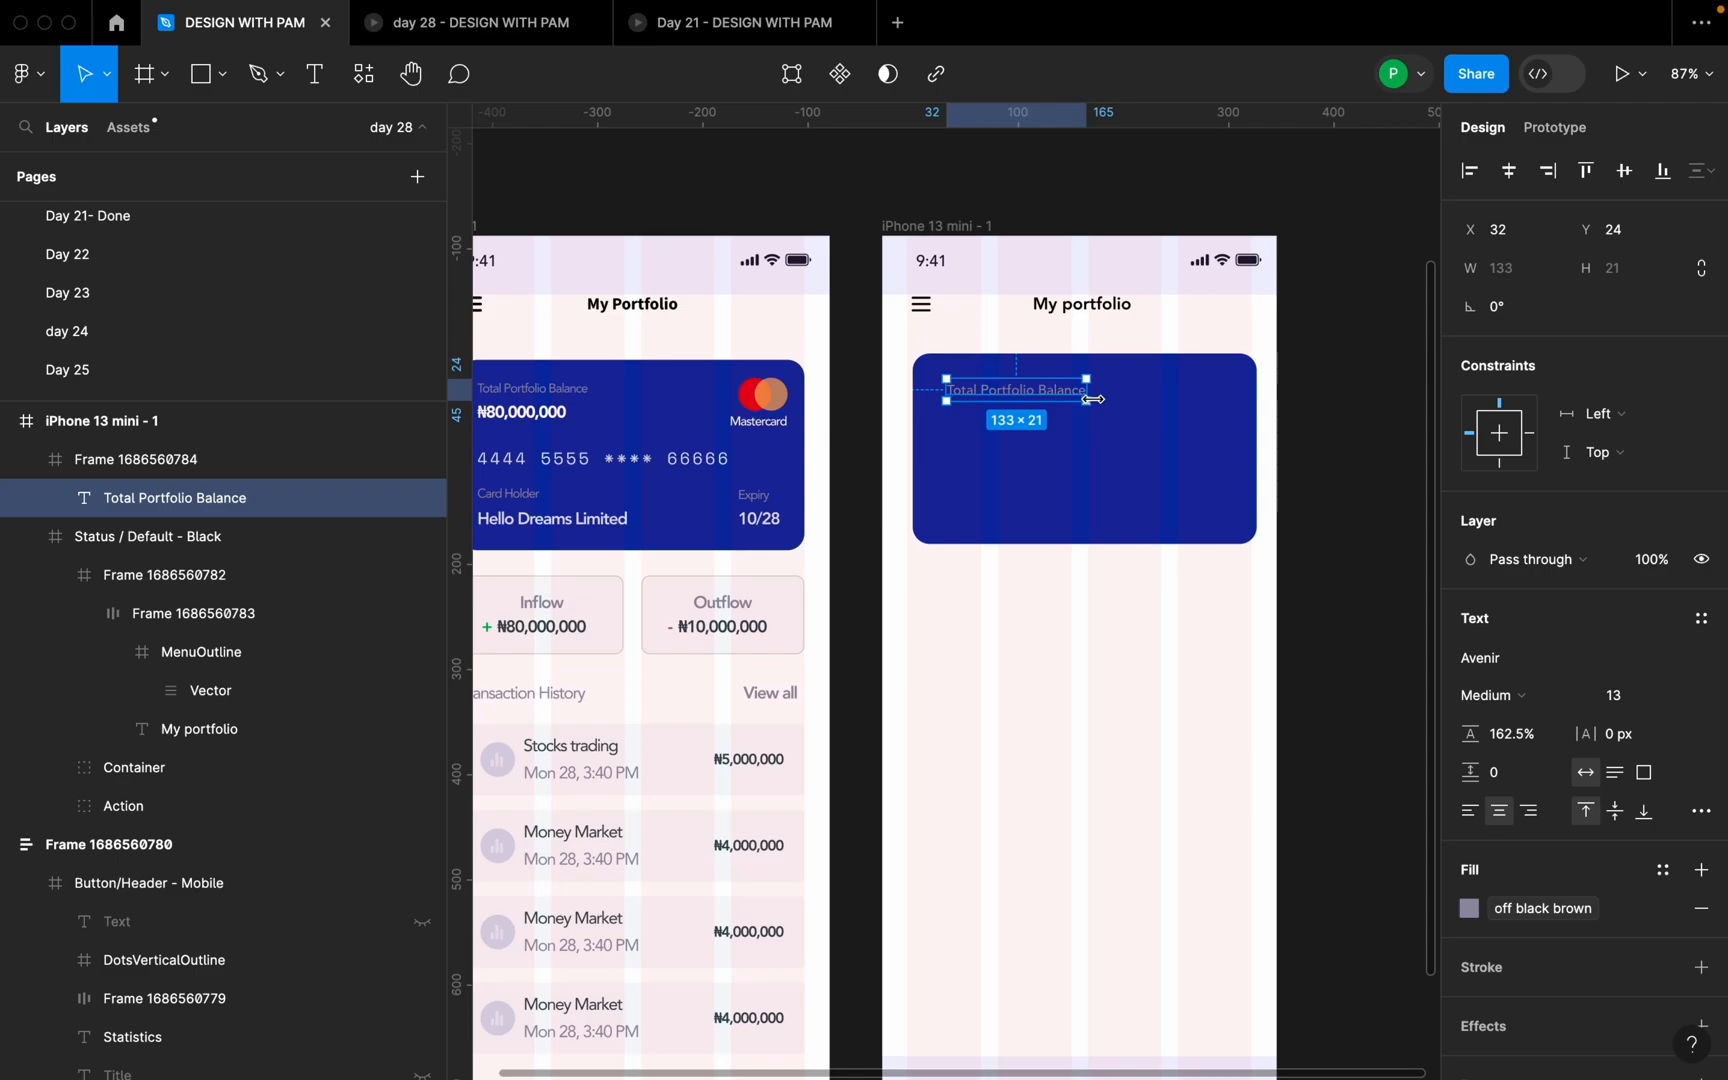
click(1514, 699)
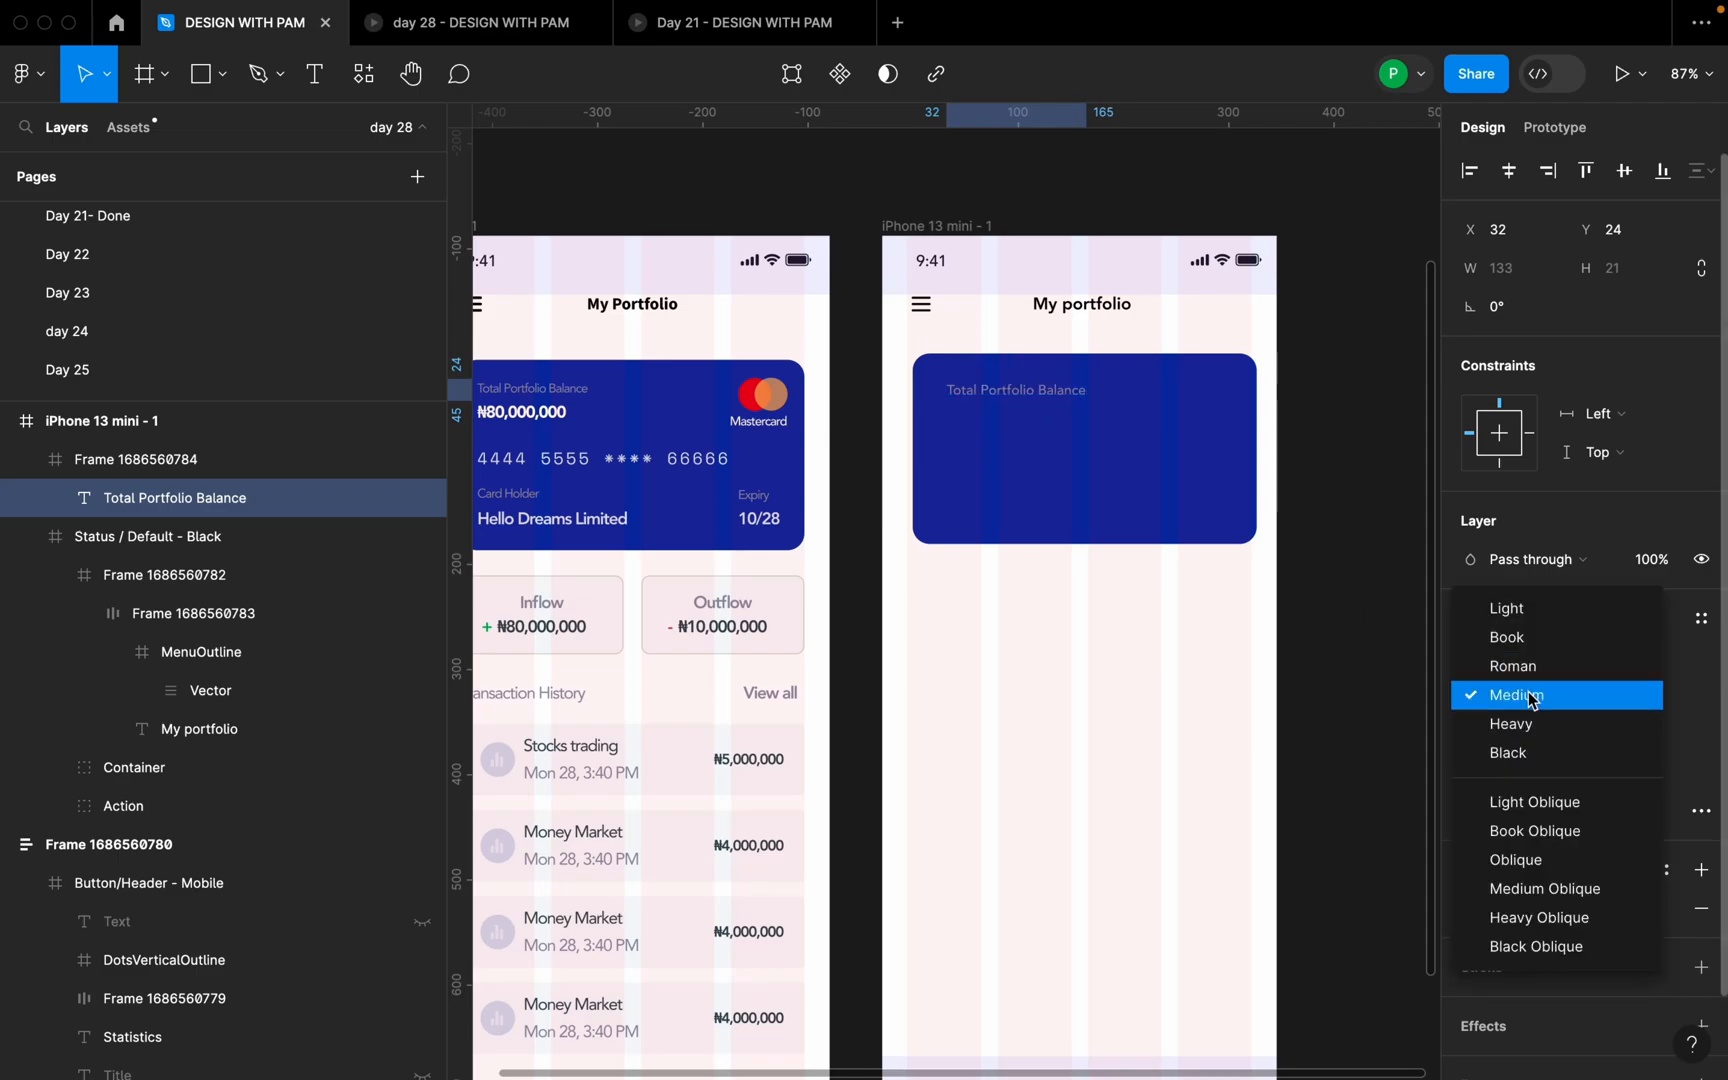
click(1527, 697)
- Duplicate the "Total Portfolio Balance" label directly beneath the original in the blue card, at X 21, Y 45
drag(1057, 391, 1036, 427)
scroll(1131, 464, down, 2)
scroll(1041, 430, up, 3)
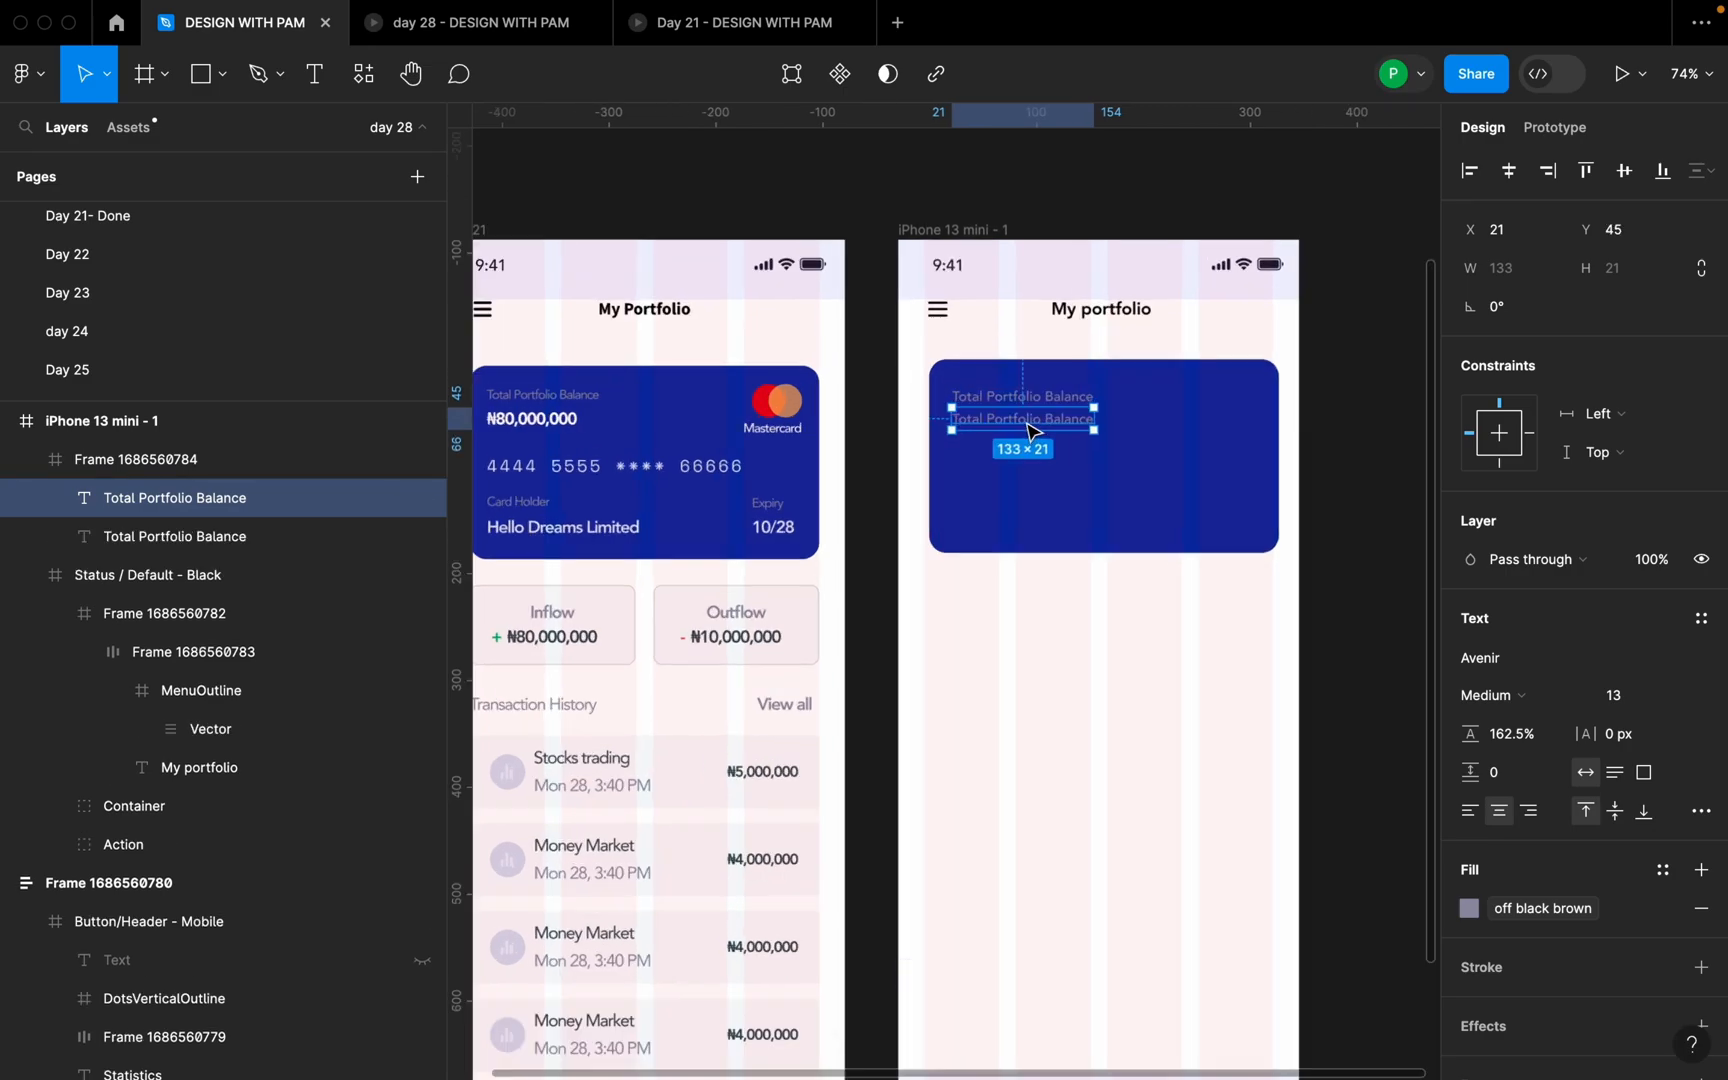
- Replace the duplicated label with the ₦80,000,000 amount text copied from the Day 21 card
double_click(1077, 430)
scroll(1145, 460, down, 3)
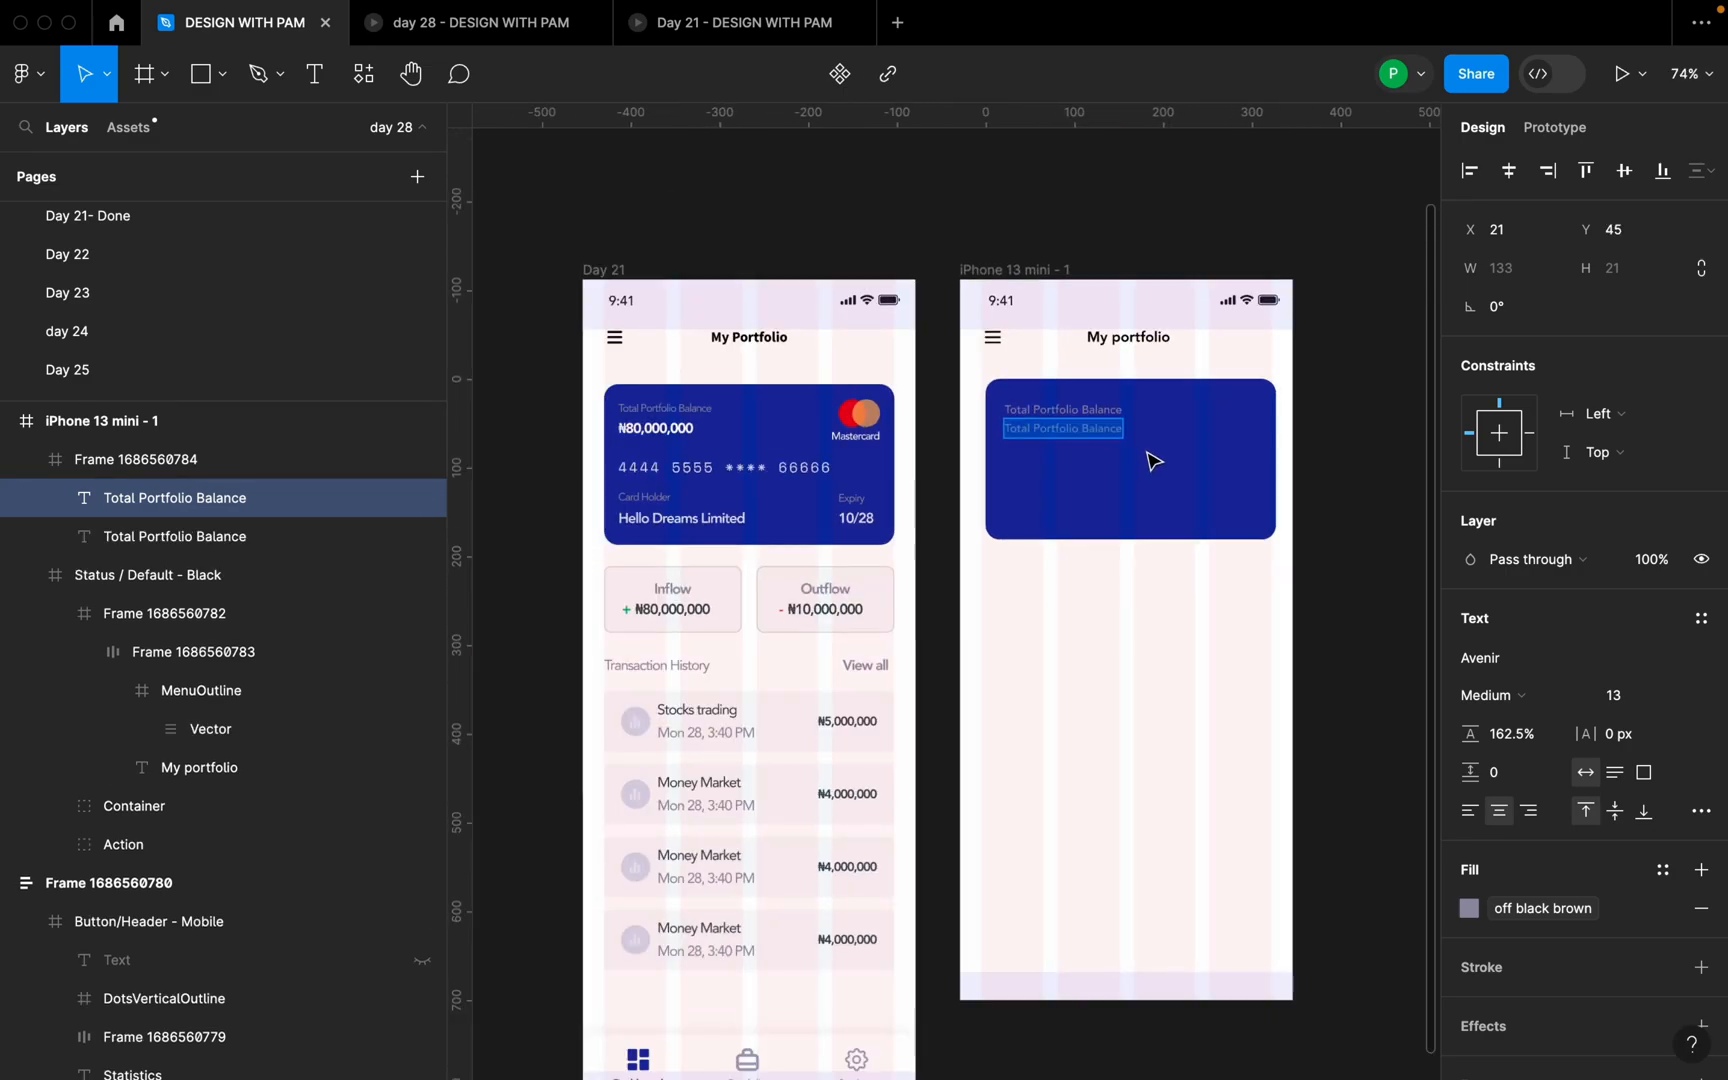
double_click(672, 432)
key(super+c)
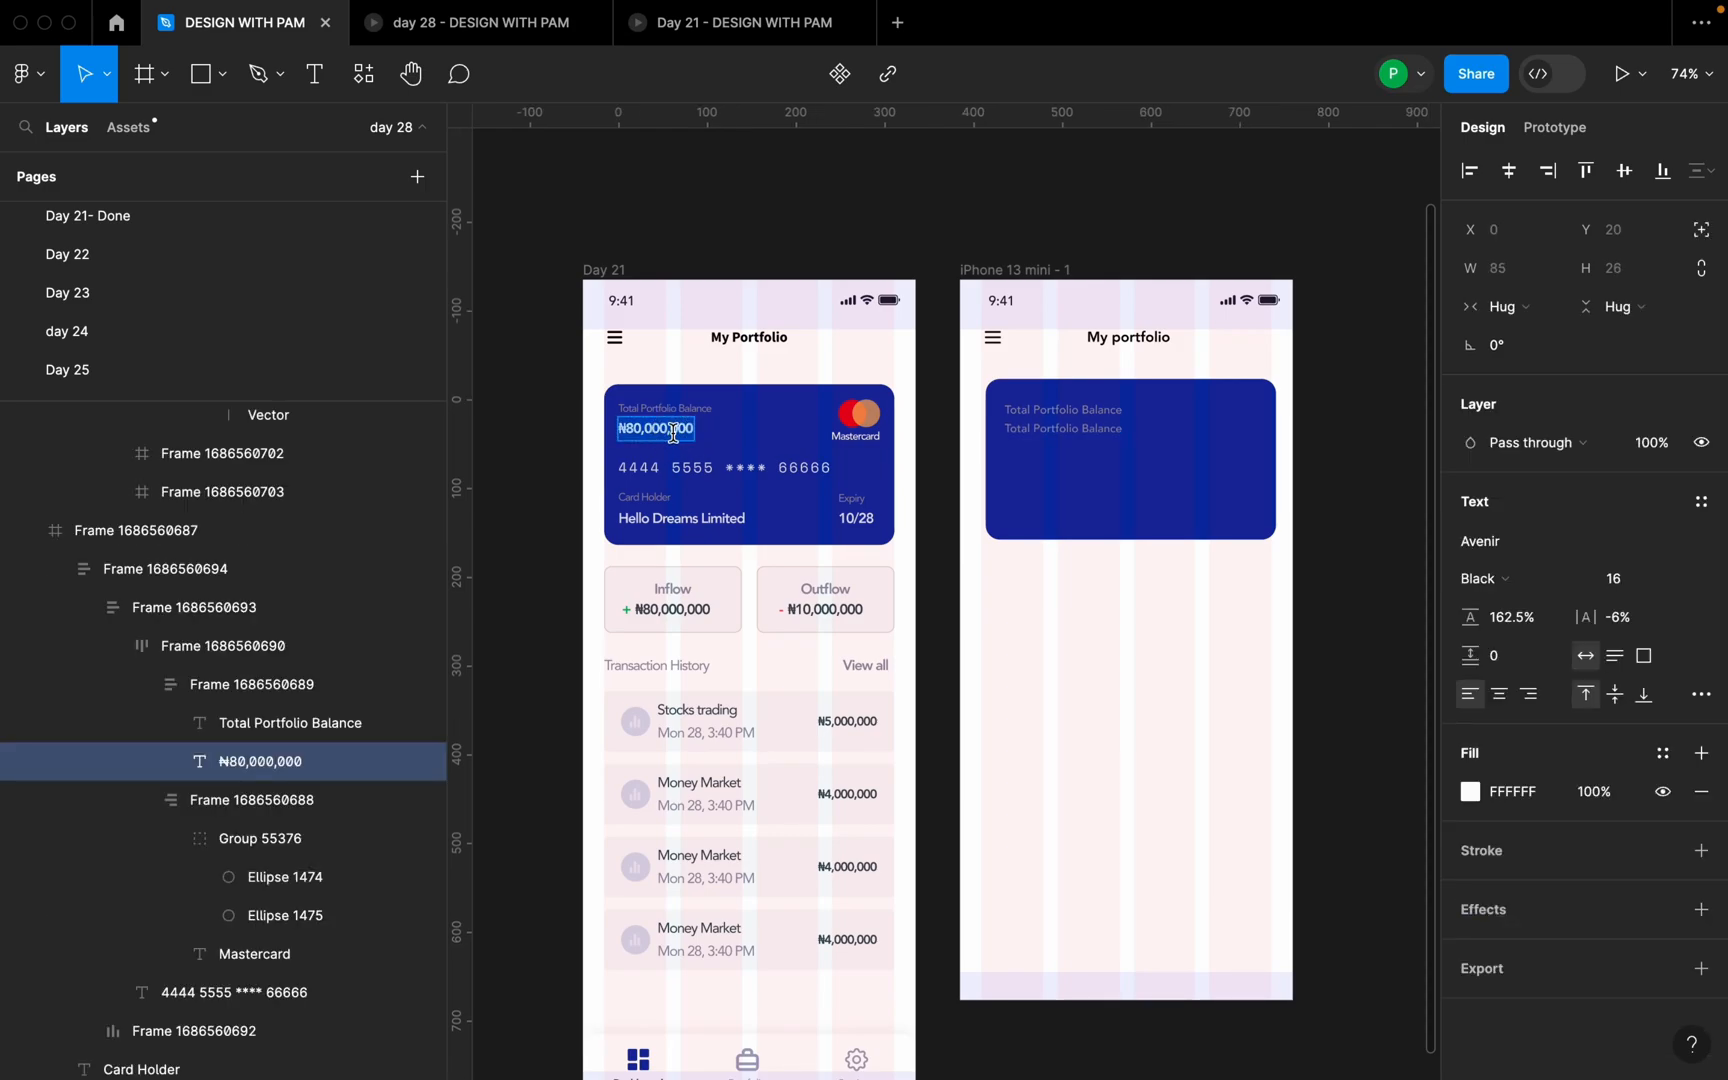
triple_click(1064, 429)
key(super+v)
click(1130, 465)
- Position the ₦80,000,000 text at X 21, left-aligned with the balance label and 4 px below it
scroll(1137, 474, up, 5)
mouse_move(1060, 418)
mouse_down()
mouse_move(1022, 417)
mouse_move(1028, 430)
mouse_up()
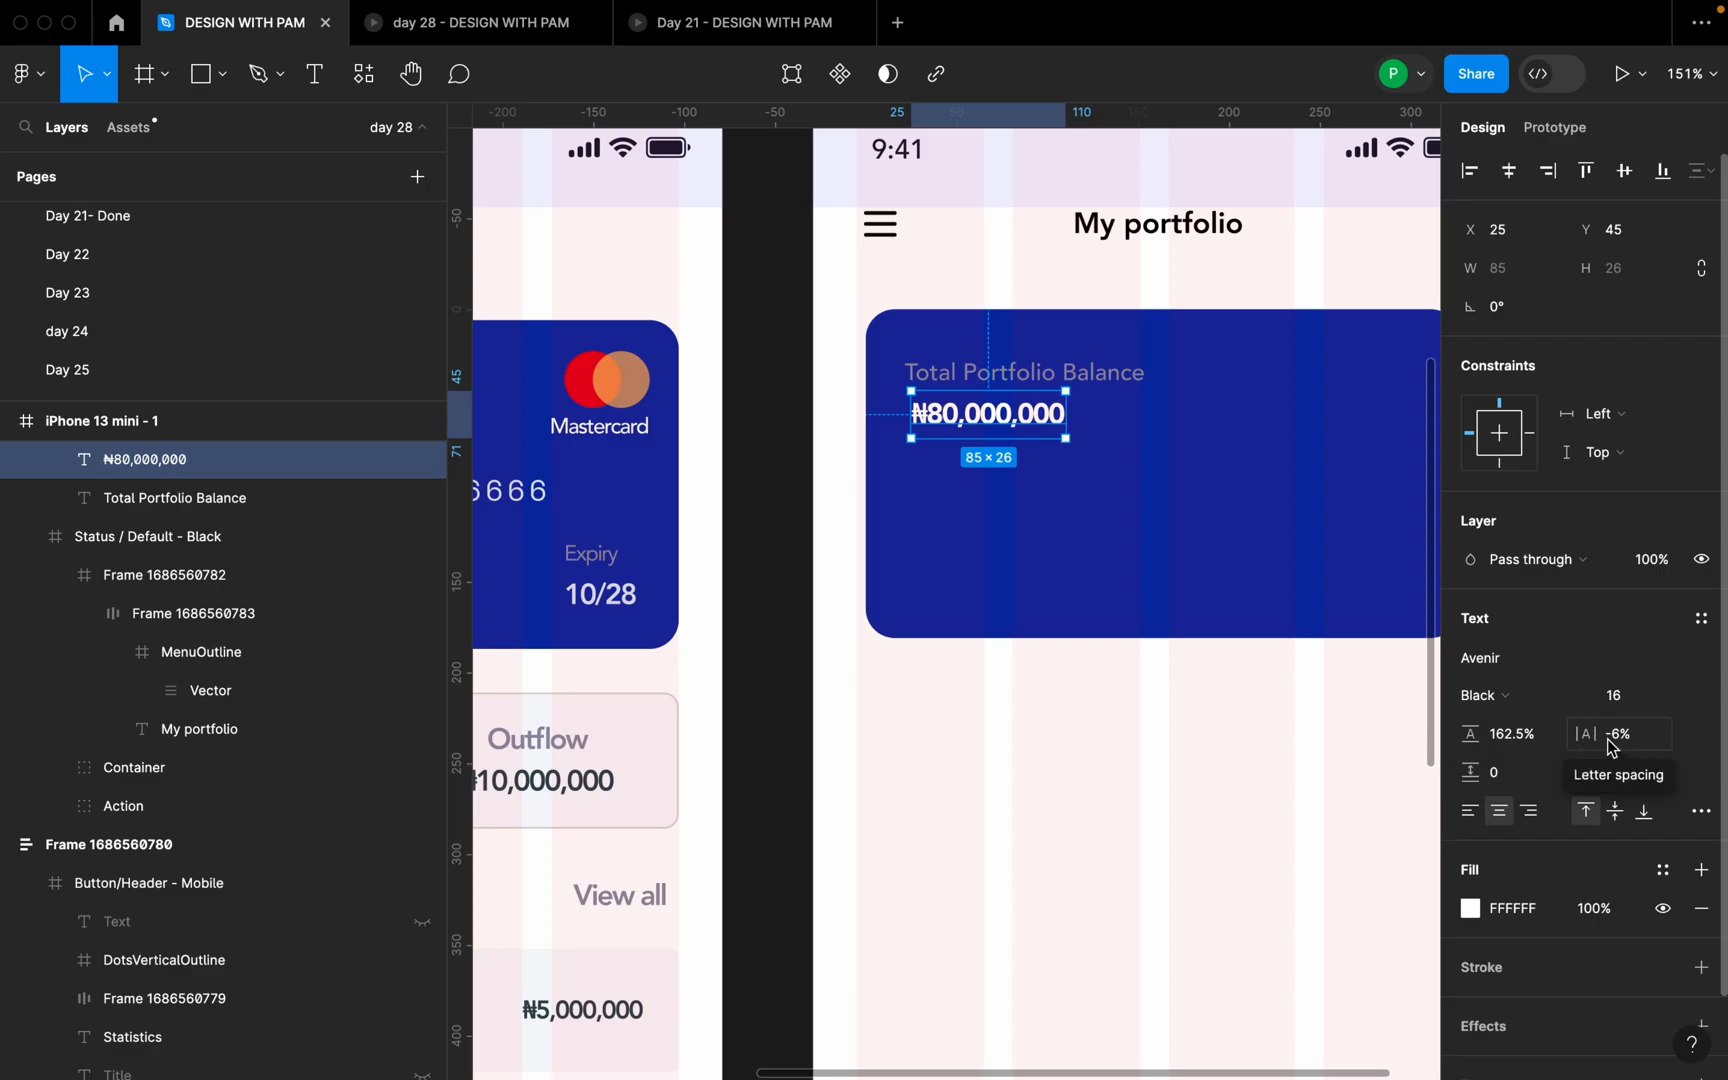
click(993, 425)
drag(993, 425, 987, 431)
- Wrap the balance label and the ₦80,000,000 text in a vertical auto layout with a spacing of 4
shift+click(1018, 380)
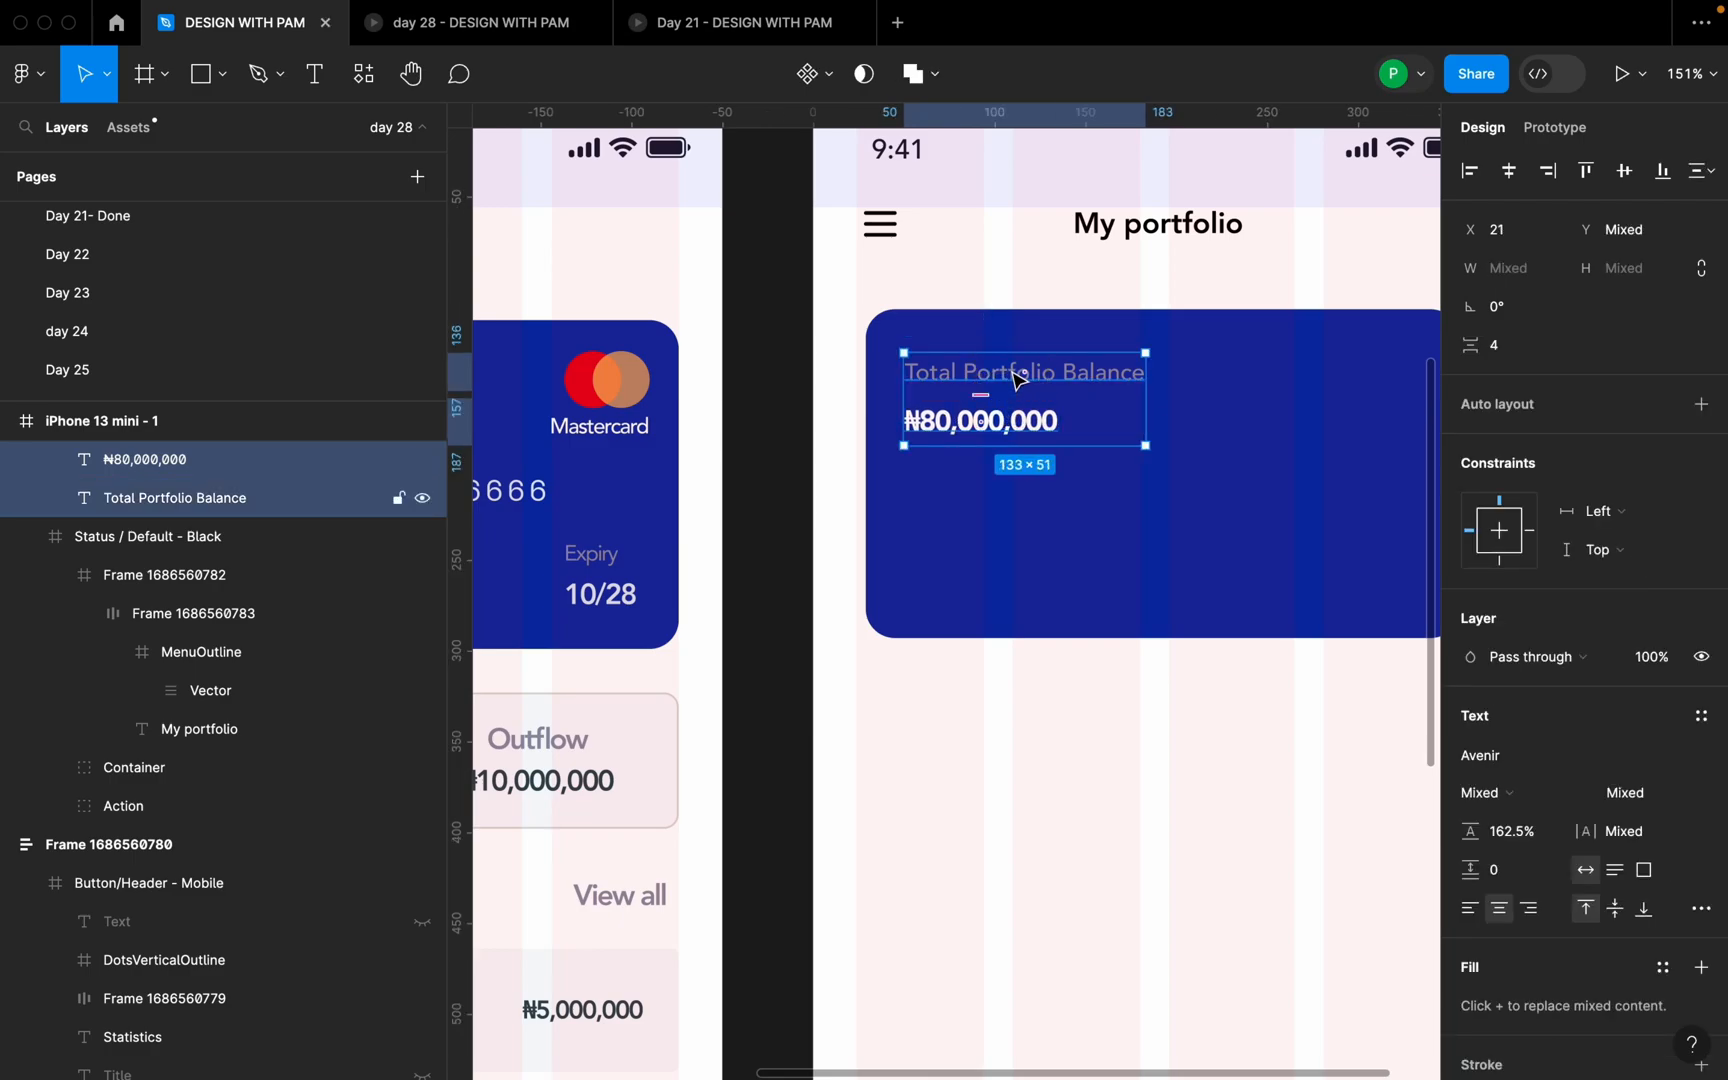
key(shift+a)
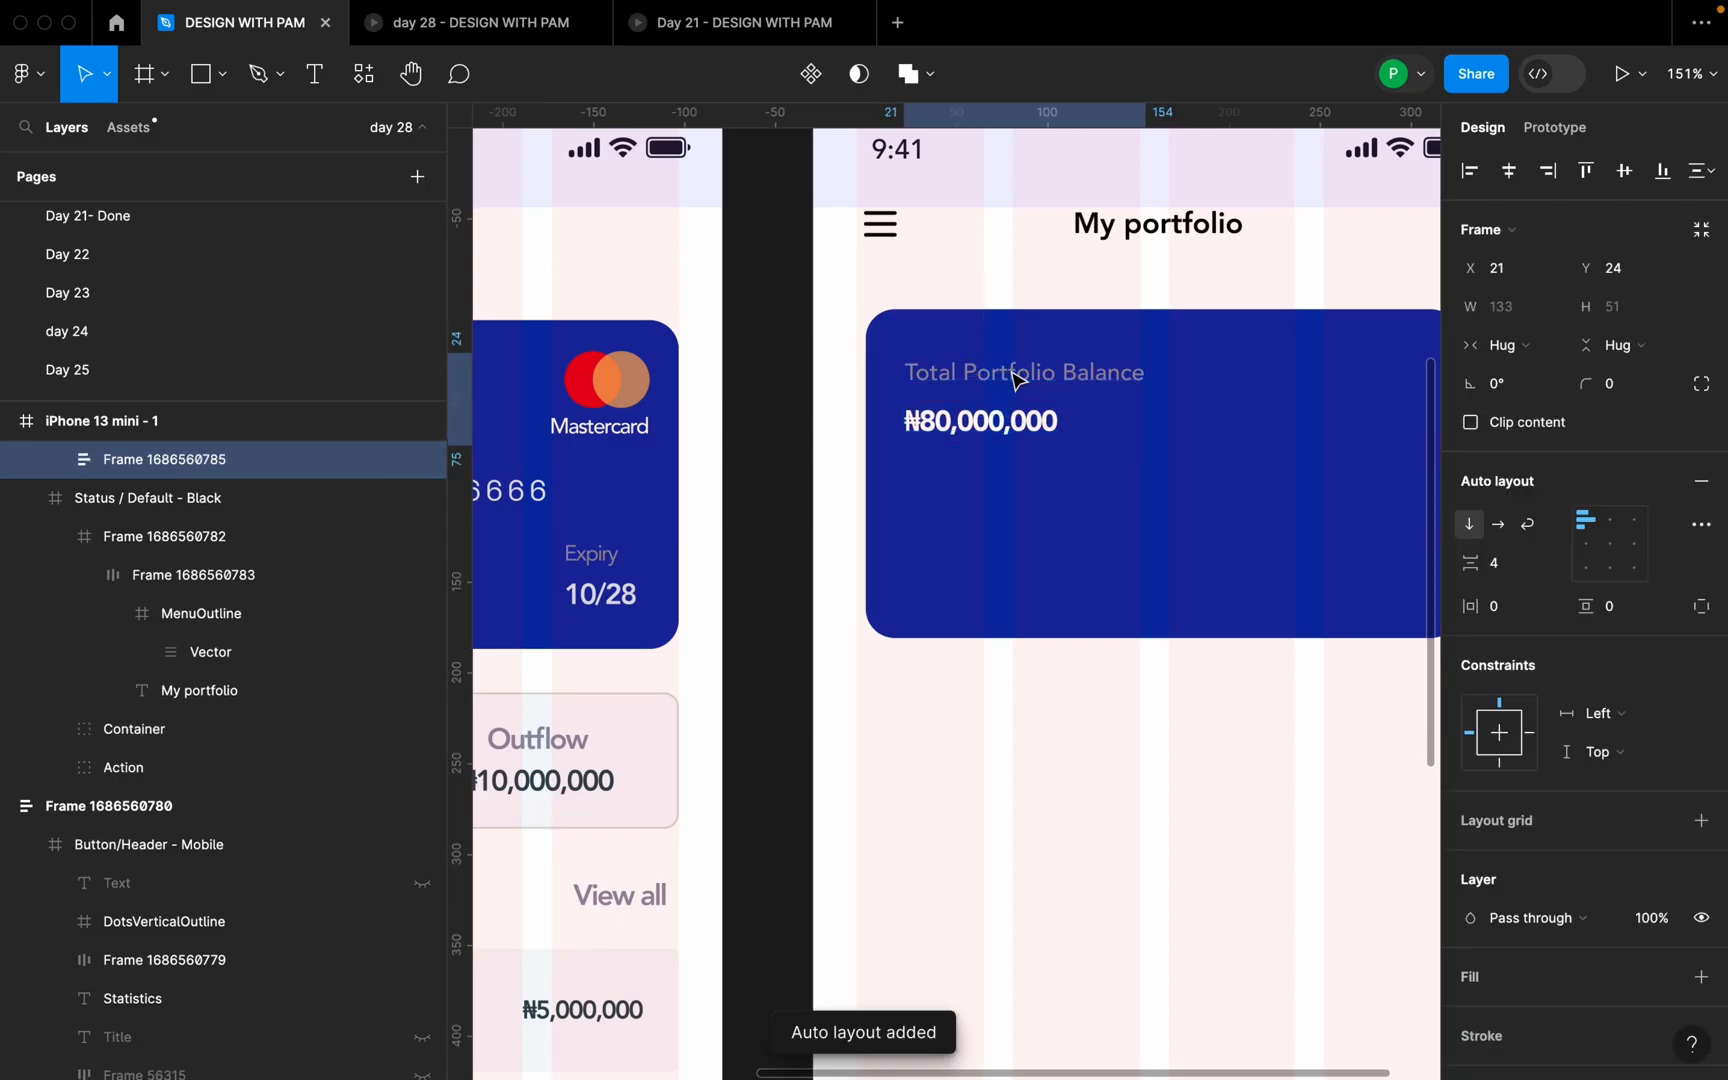
click(1505, 568)
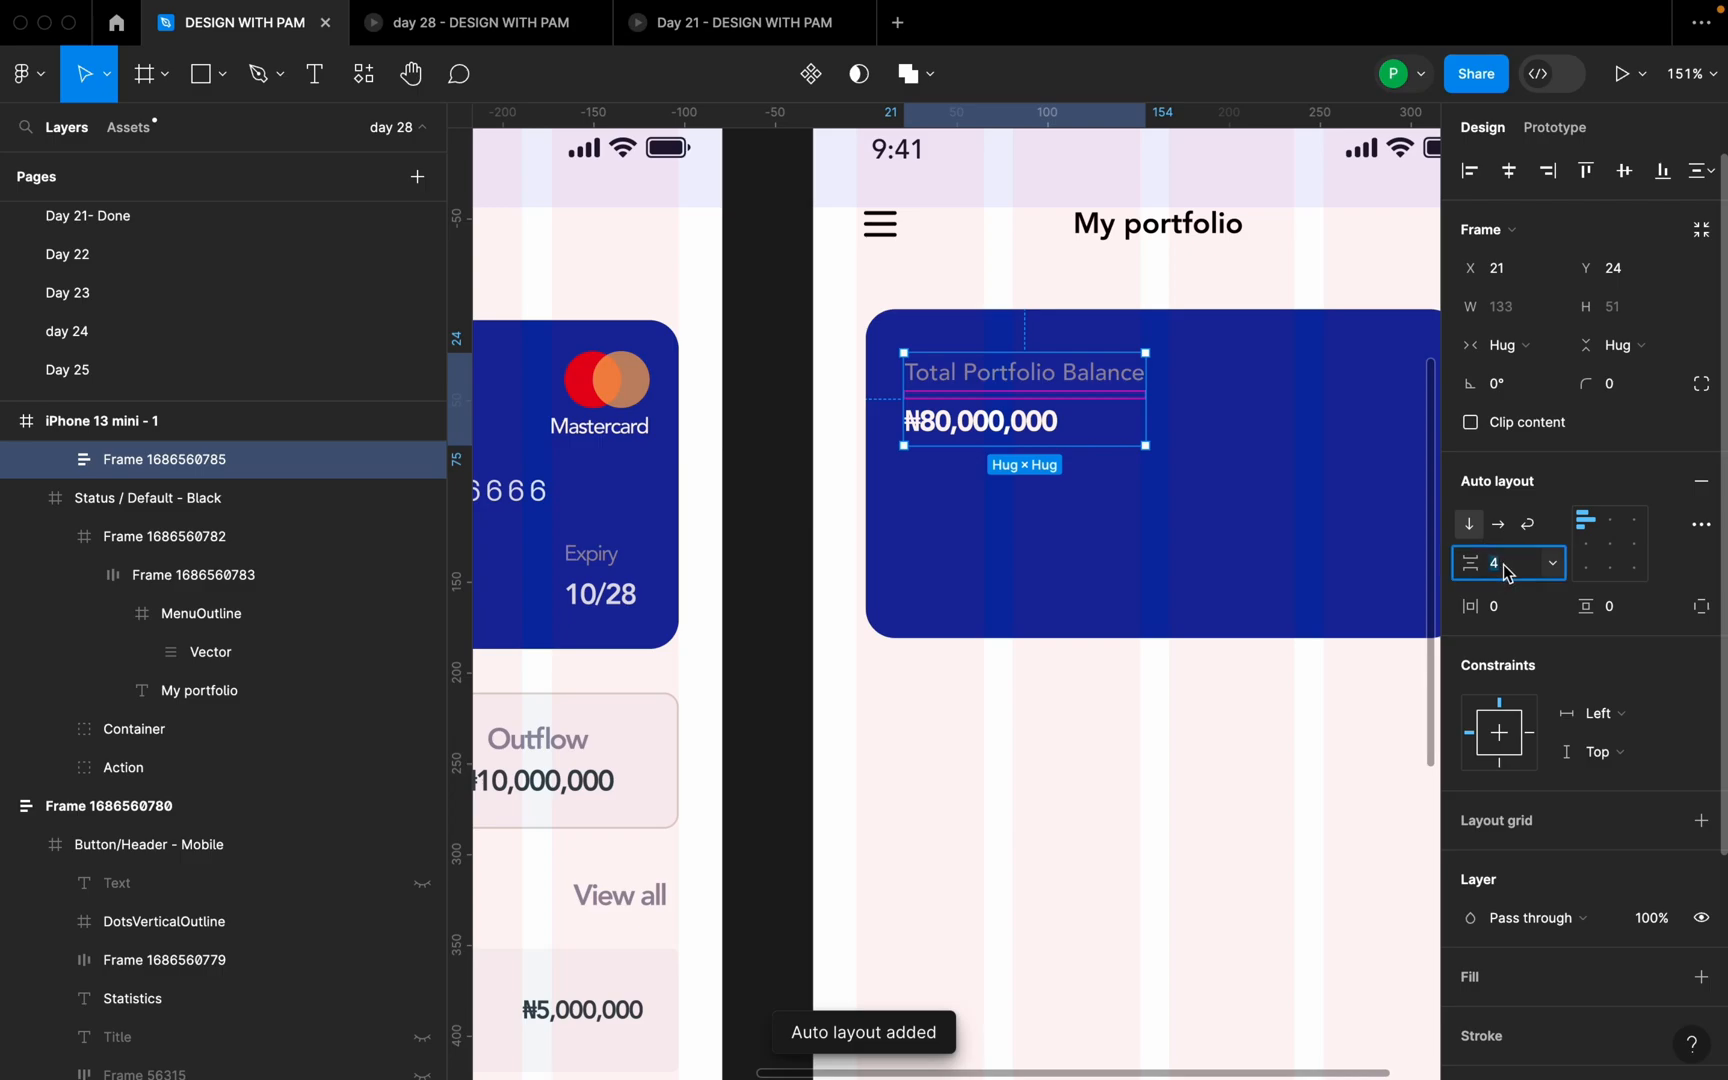
click(1072, 536)
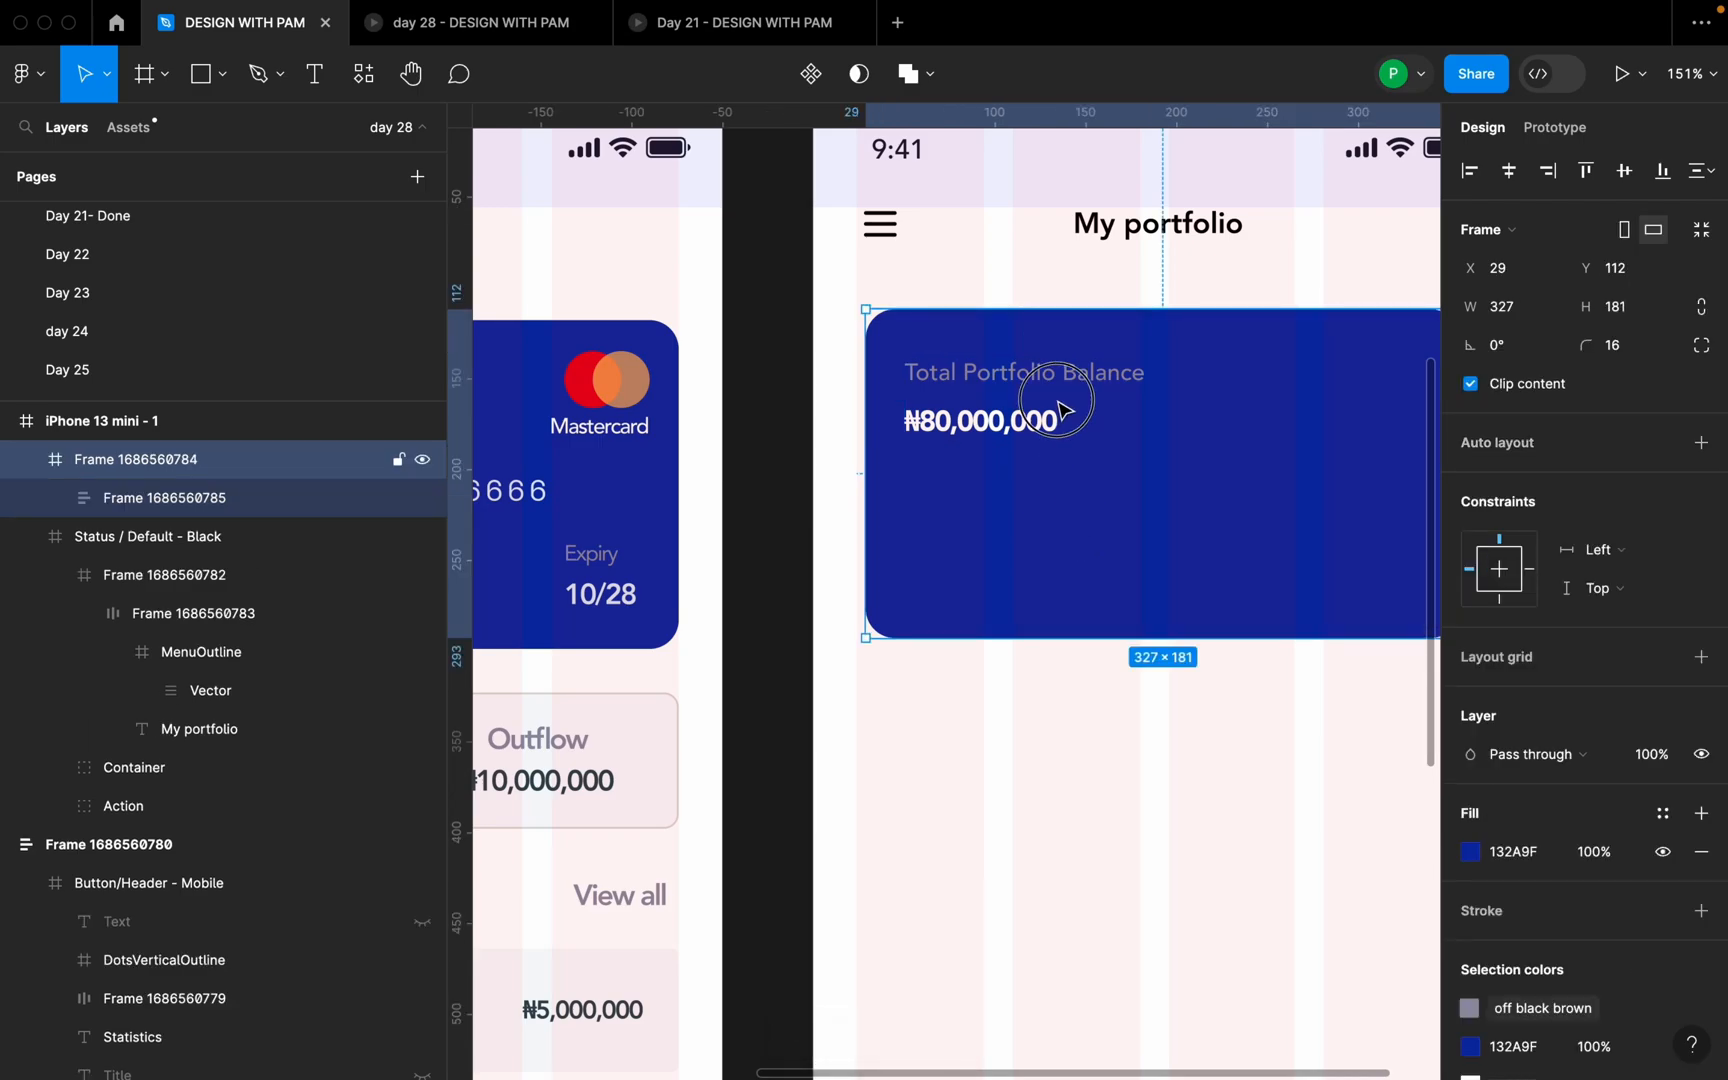
click(1100, 425)
scroll(1100, 425, down, 3)
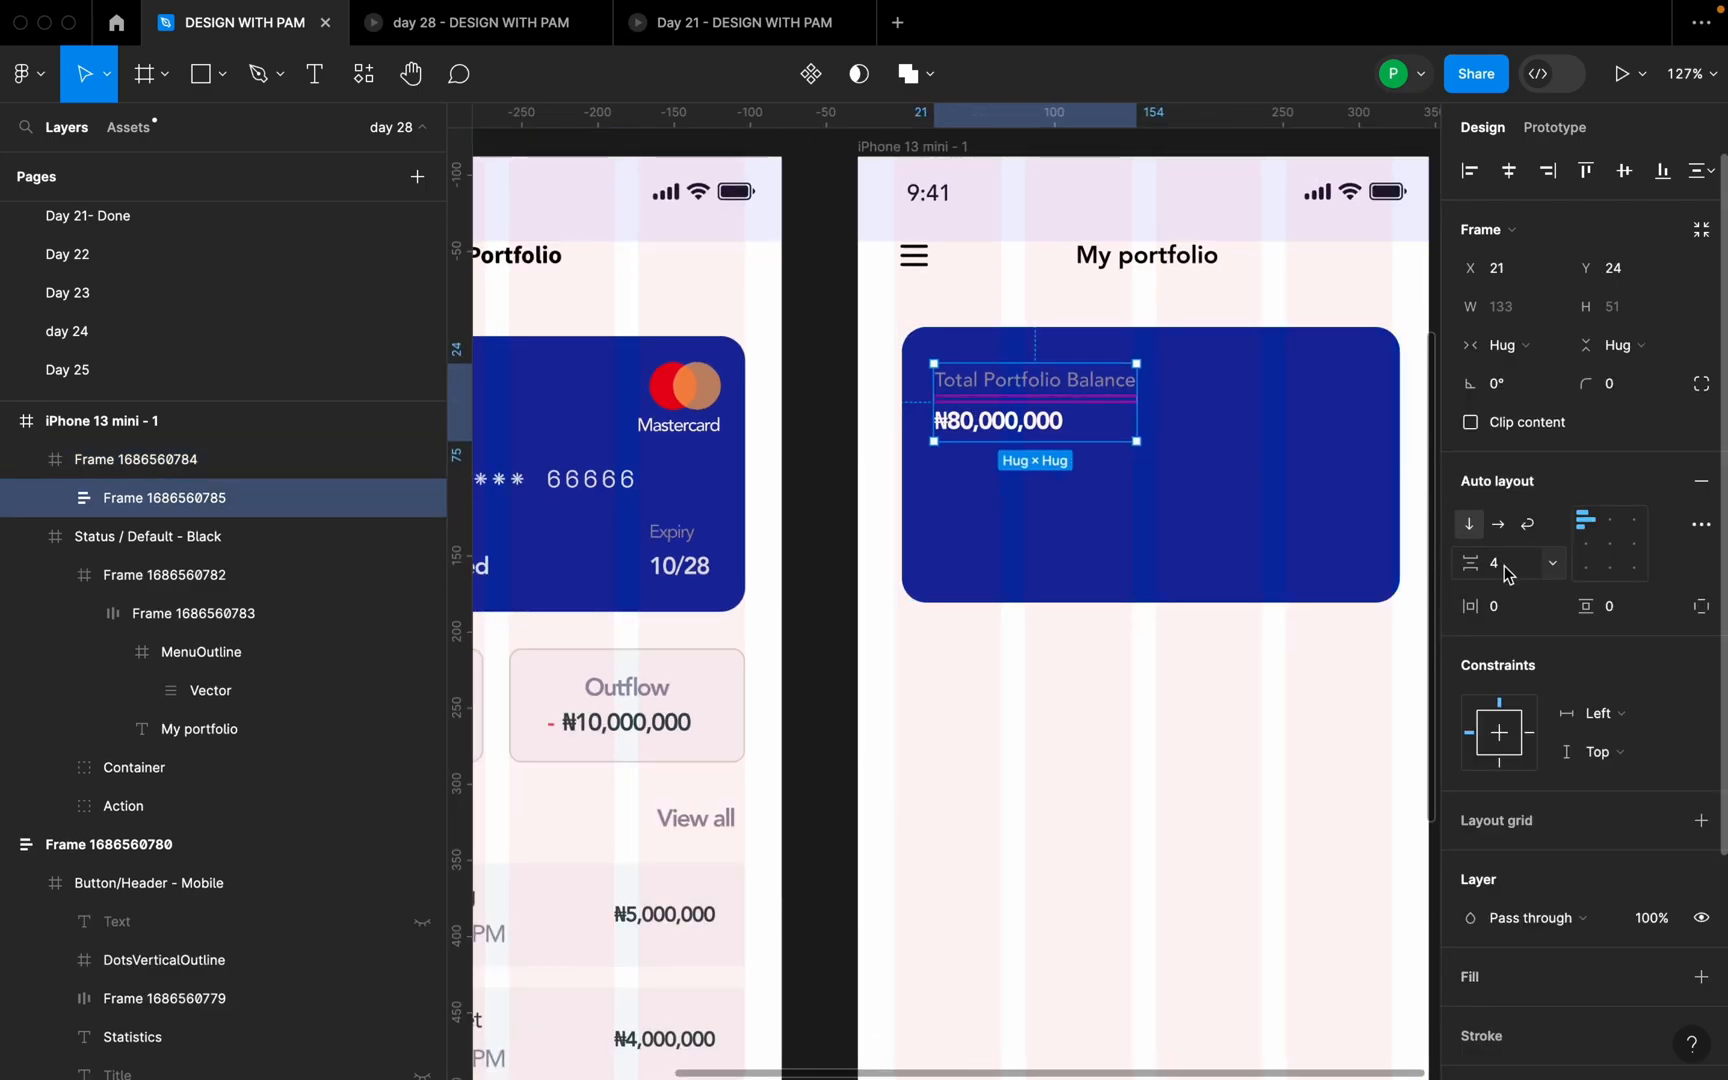
- Add the masked card number as text in the blue card below the balance, placed at X 21, Y 109
scroll(1207, 501, down, 5)
click(1212, 499)
scroll(1212, 500, up, 2)
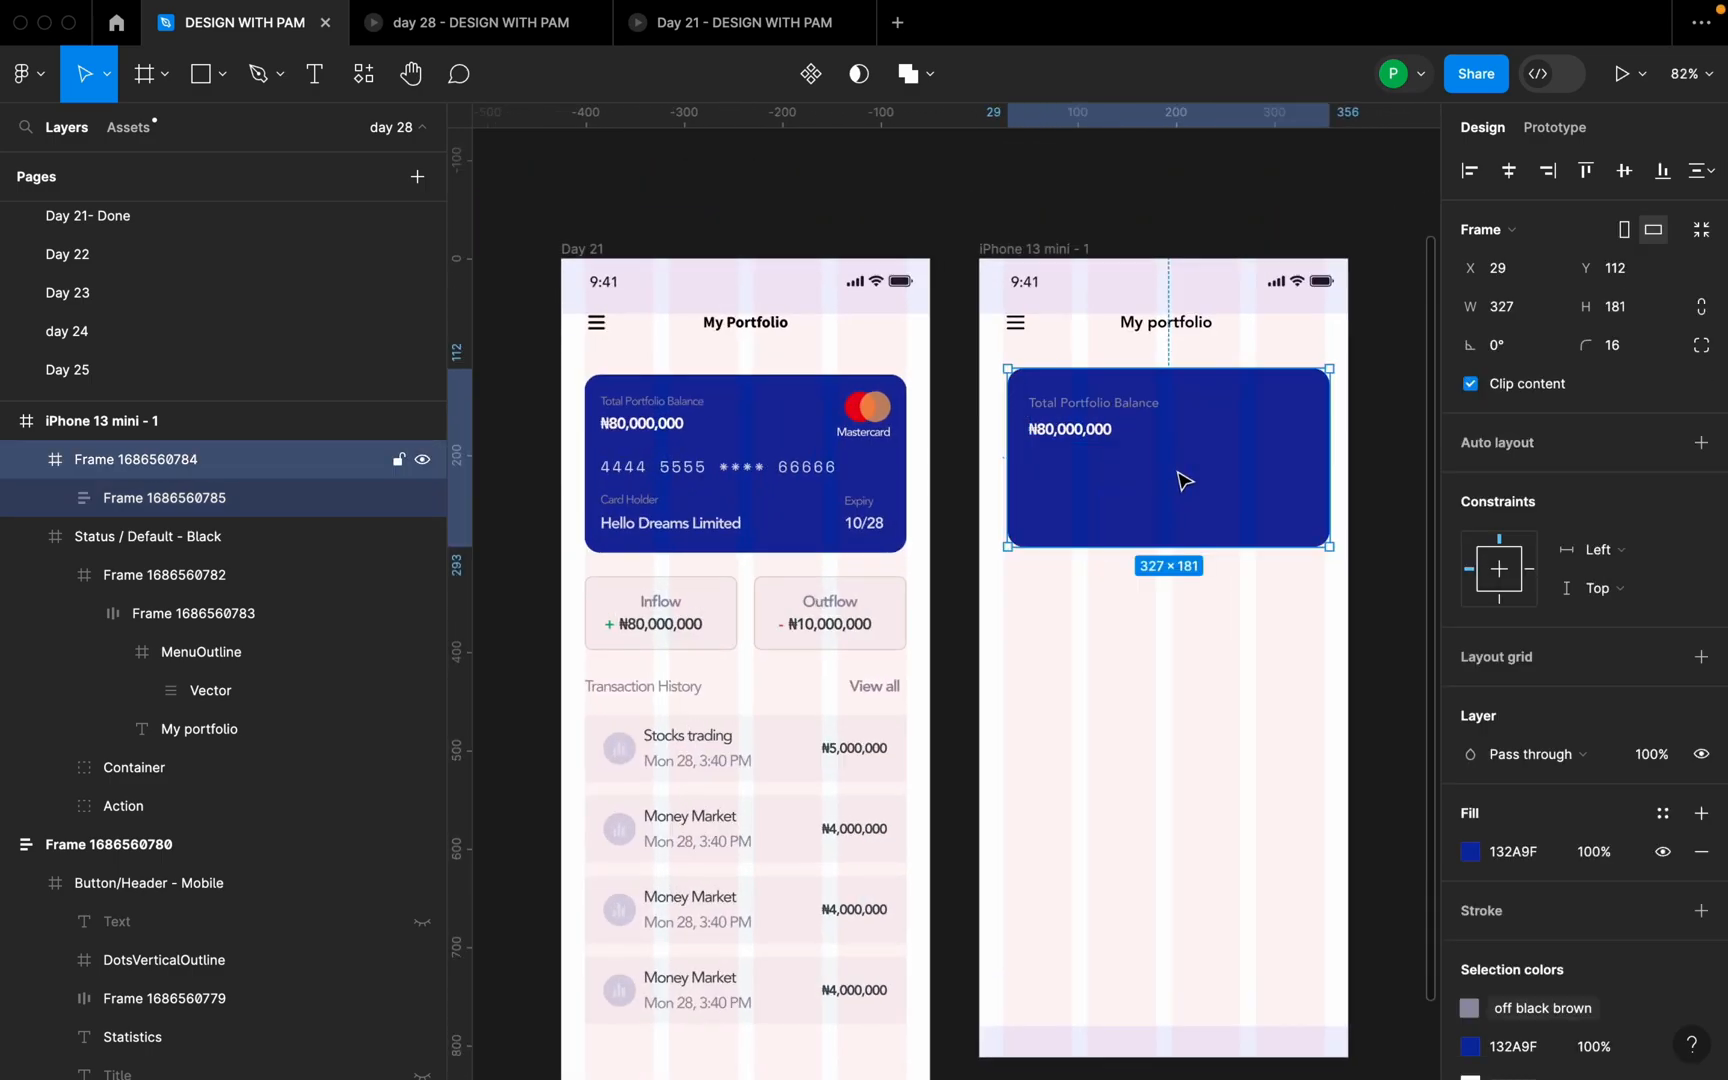
key(t)
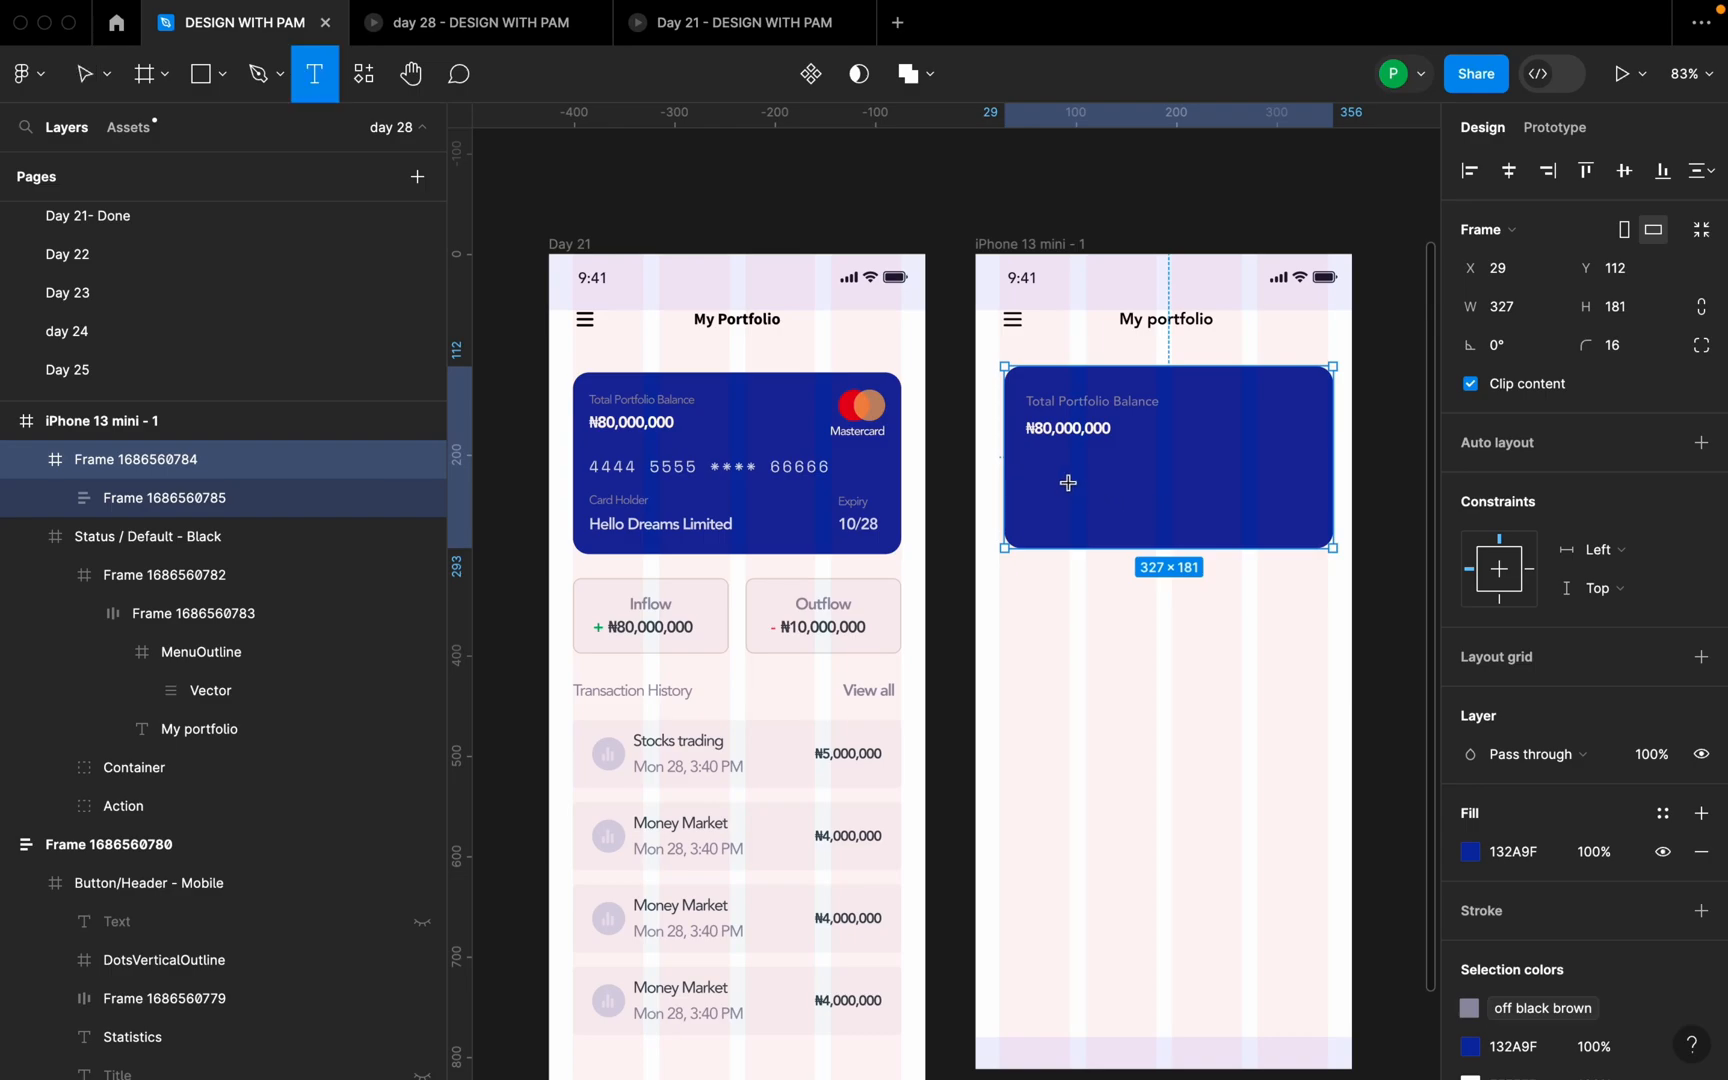
click(1066, 487)
text(4444 6666)
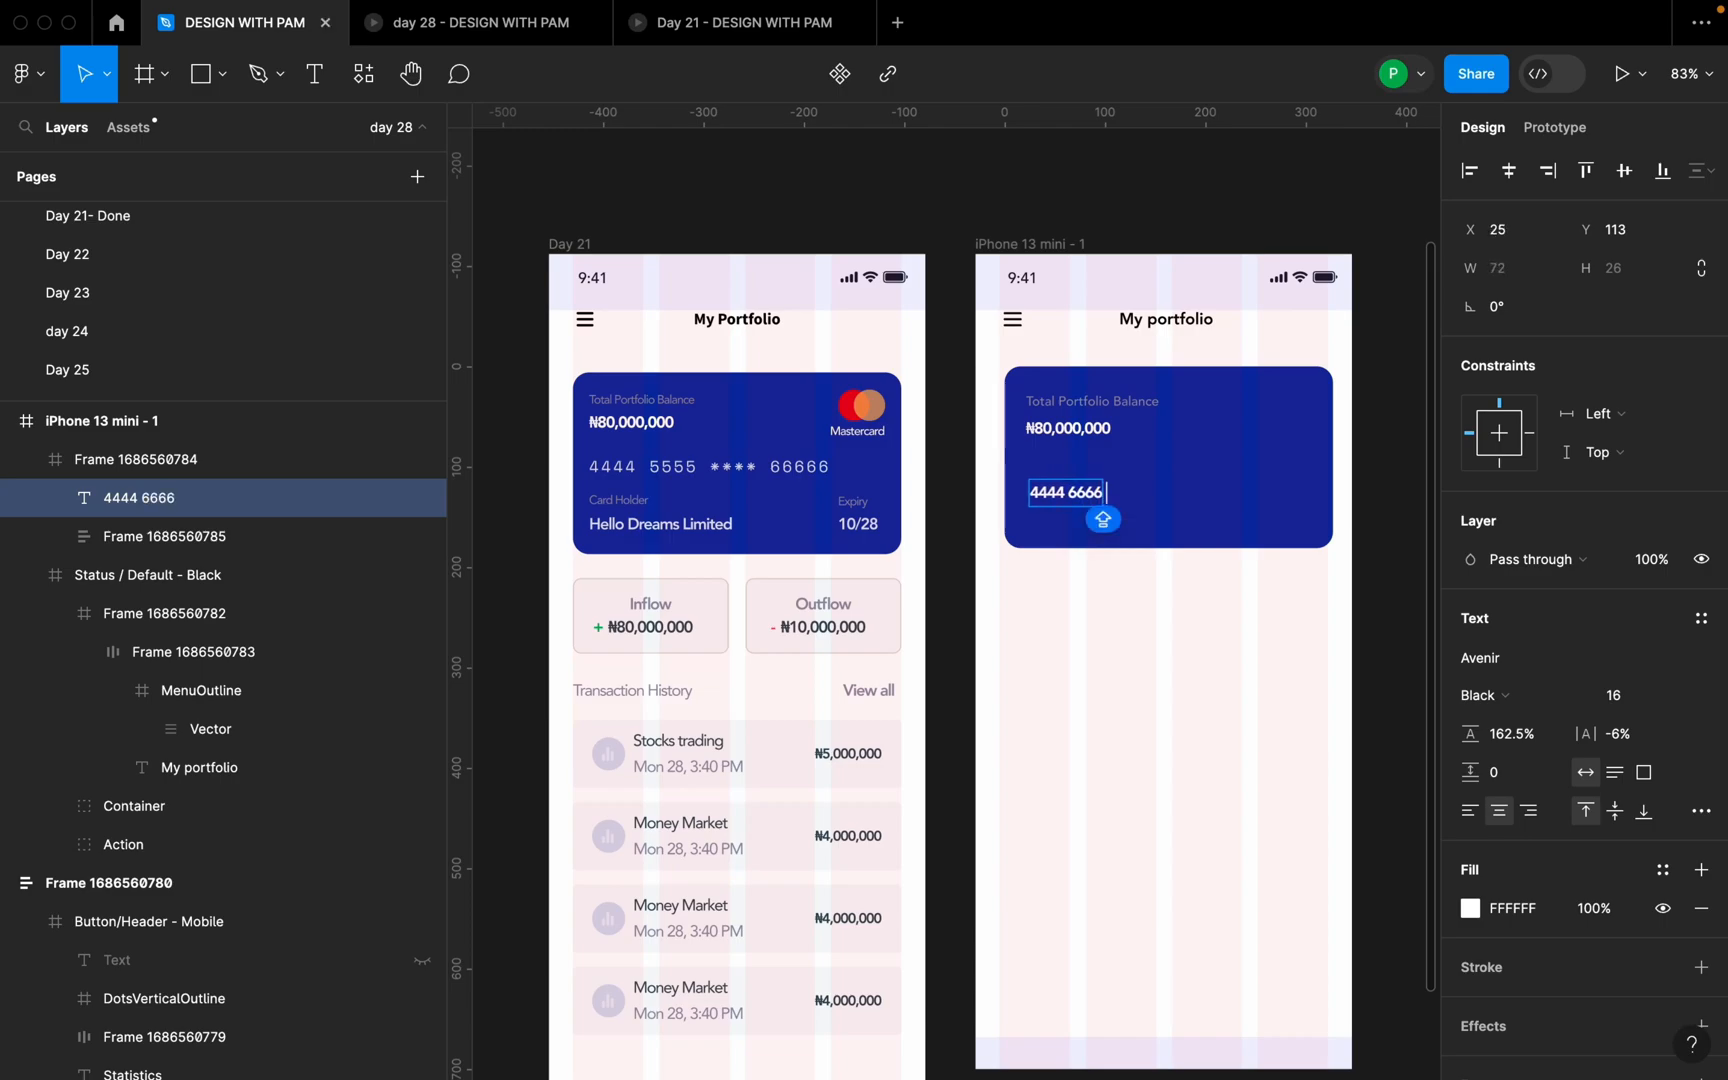
text( ****)
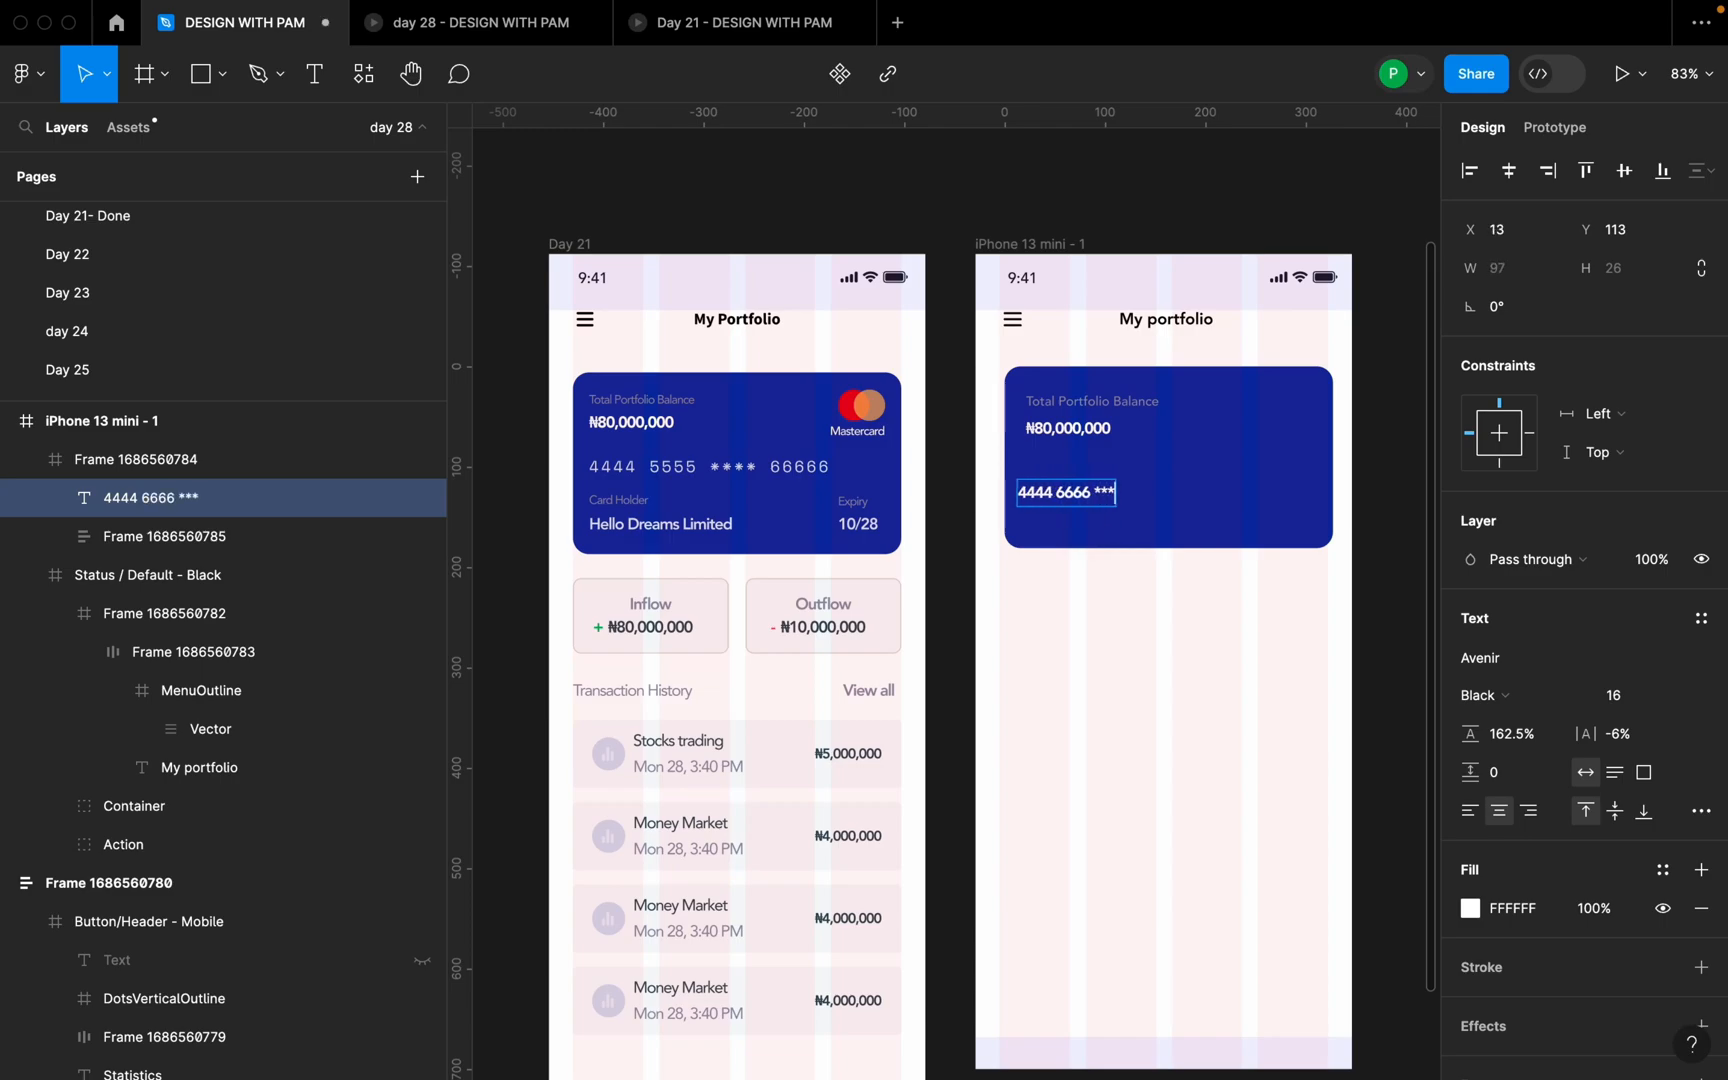
text( 666666)
key(BackSpace)
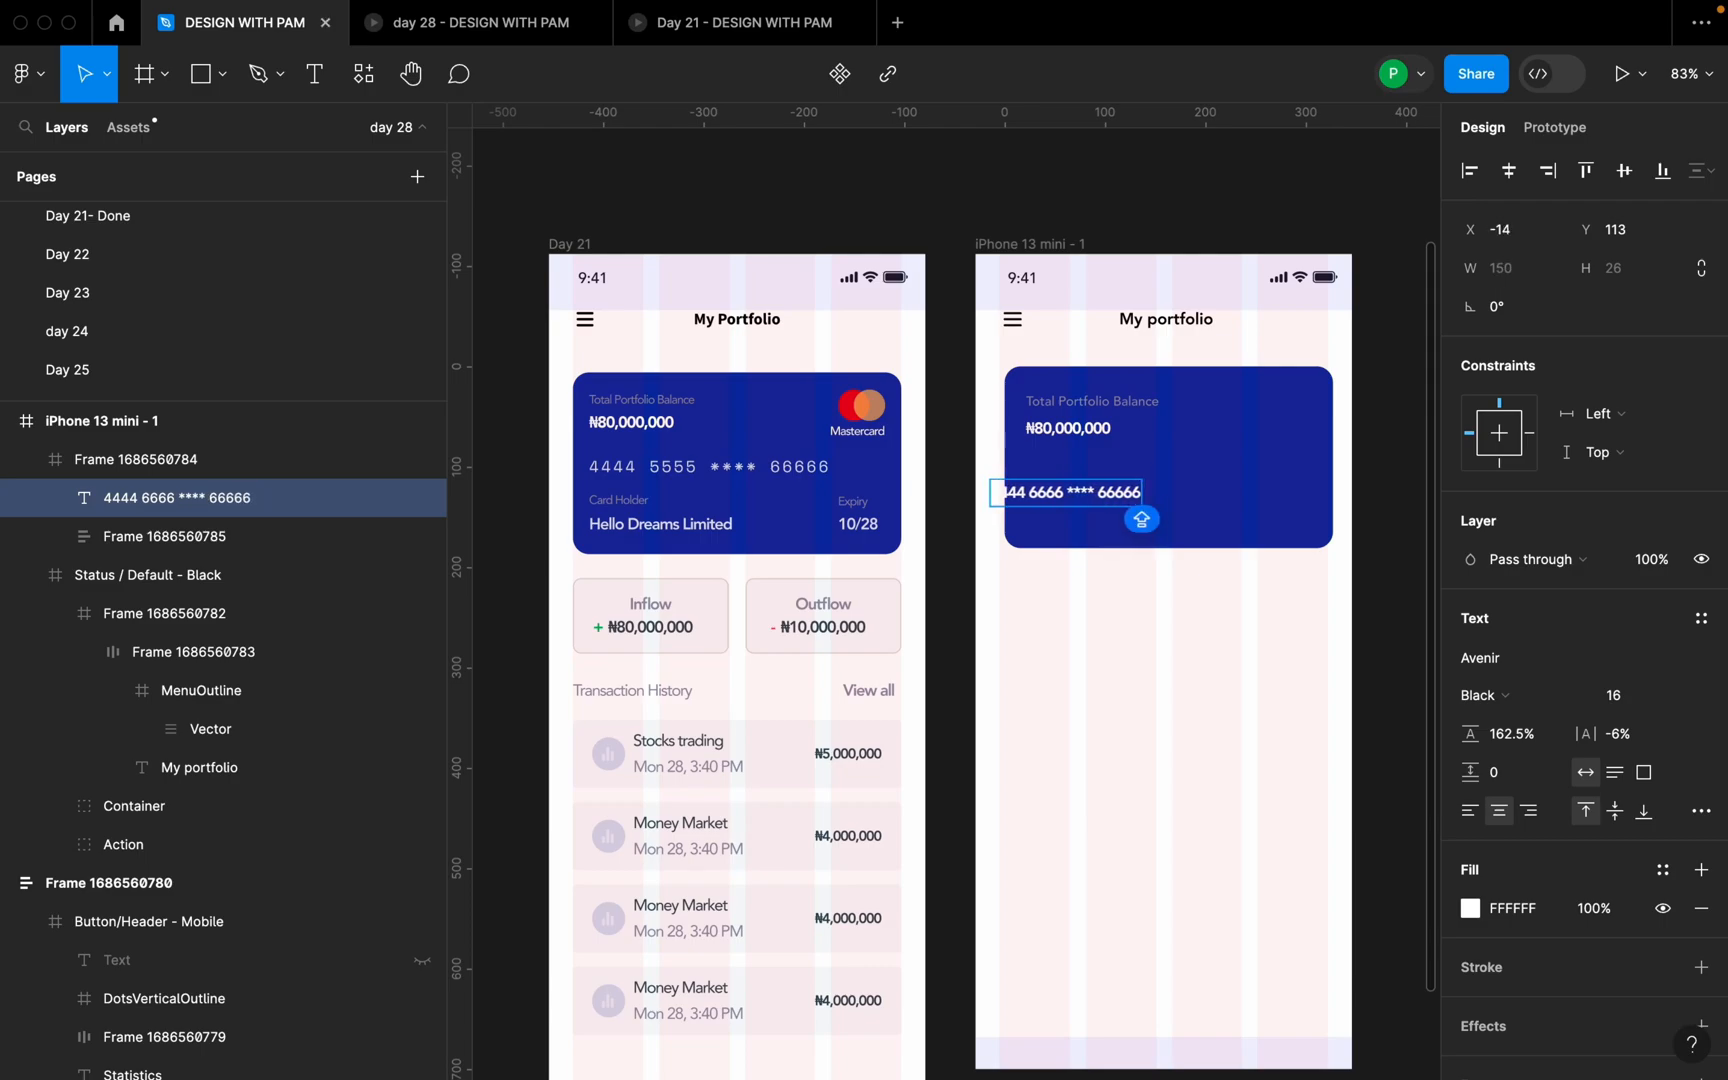
click(1113, 537)
drag(1098, 499, 1133, 495)
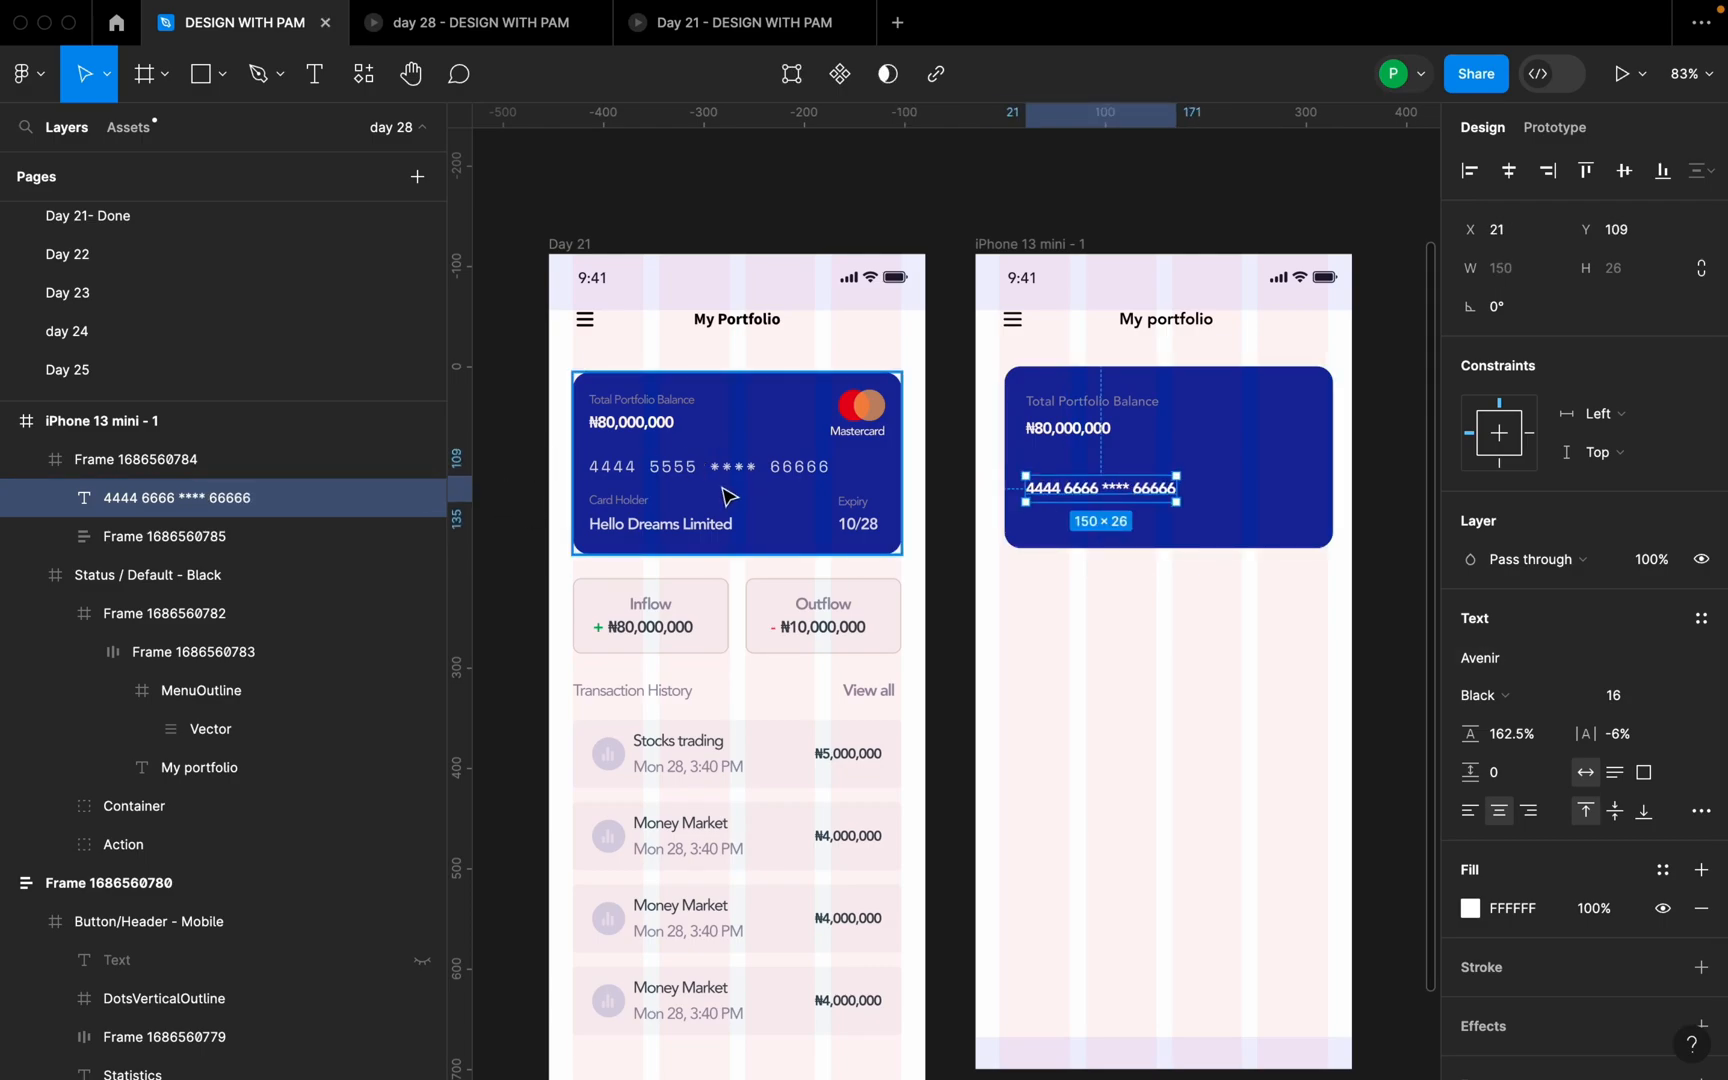
- Set the card number text to Space Mono Regular and move it to X 21, Y 97
click(1508, 660)
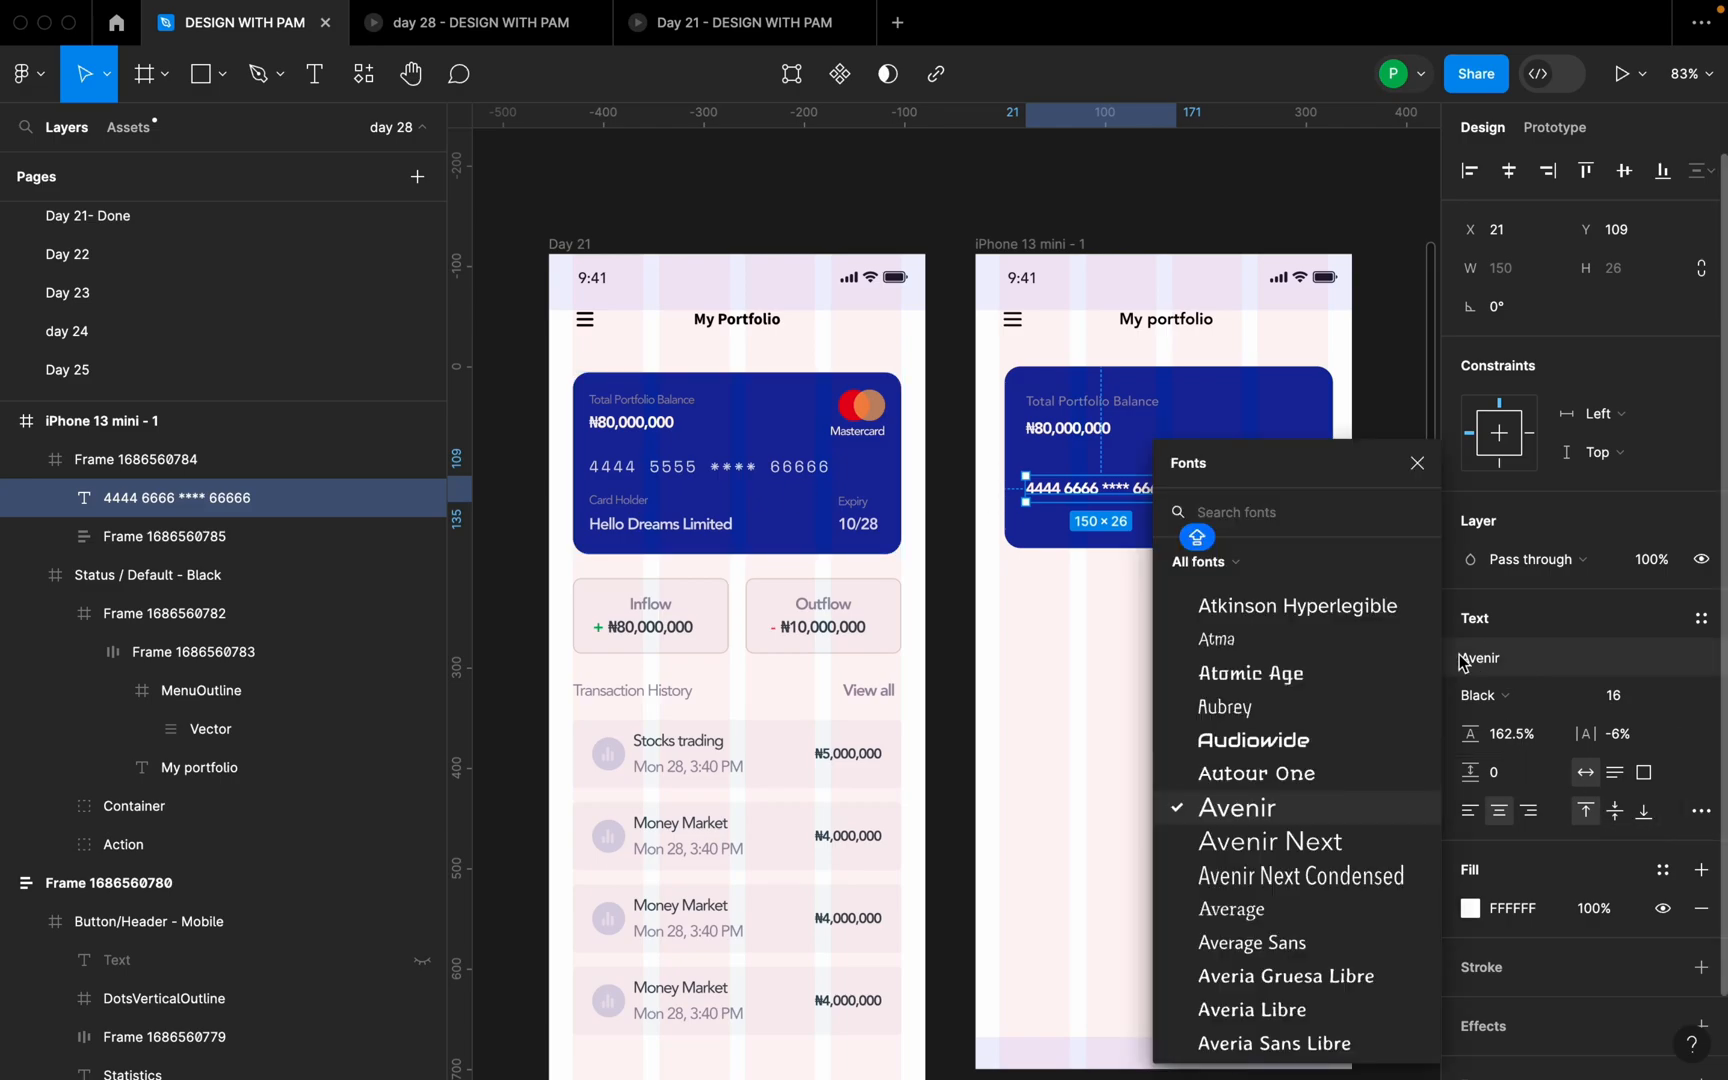
text(space)
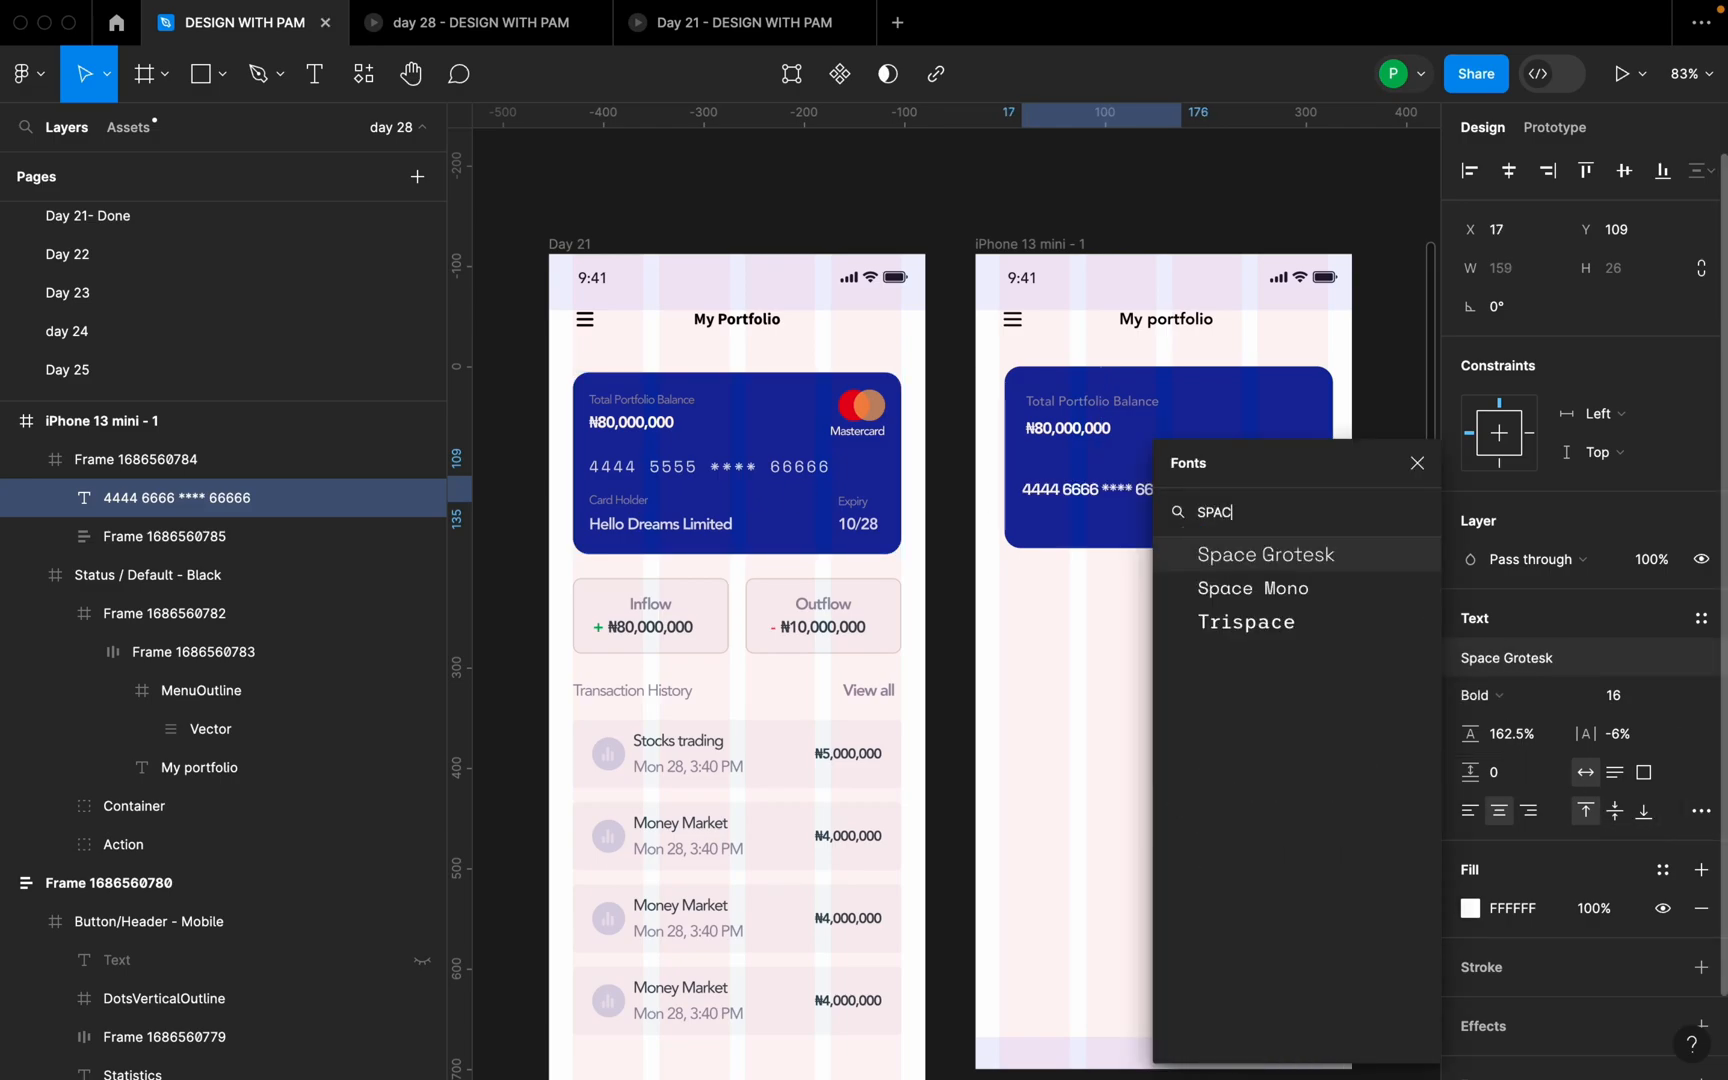
click(1283, 587)
drag(1168, 505, 1177, 489)
click(1495, 695)
click(1530, 667)
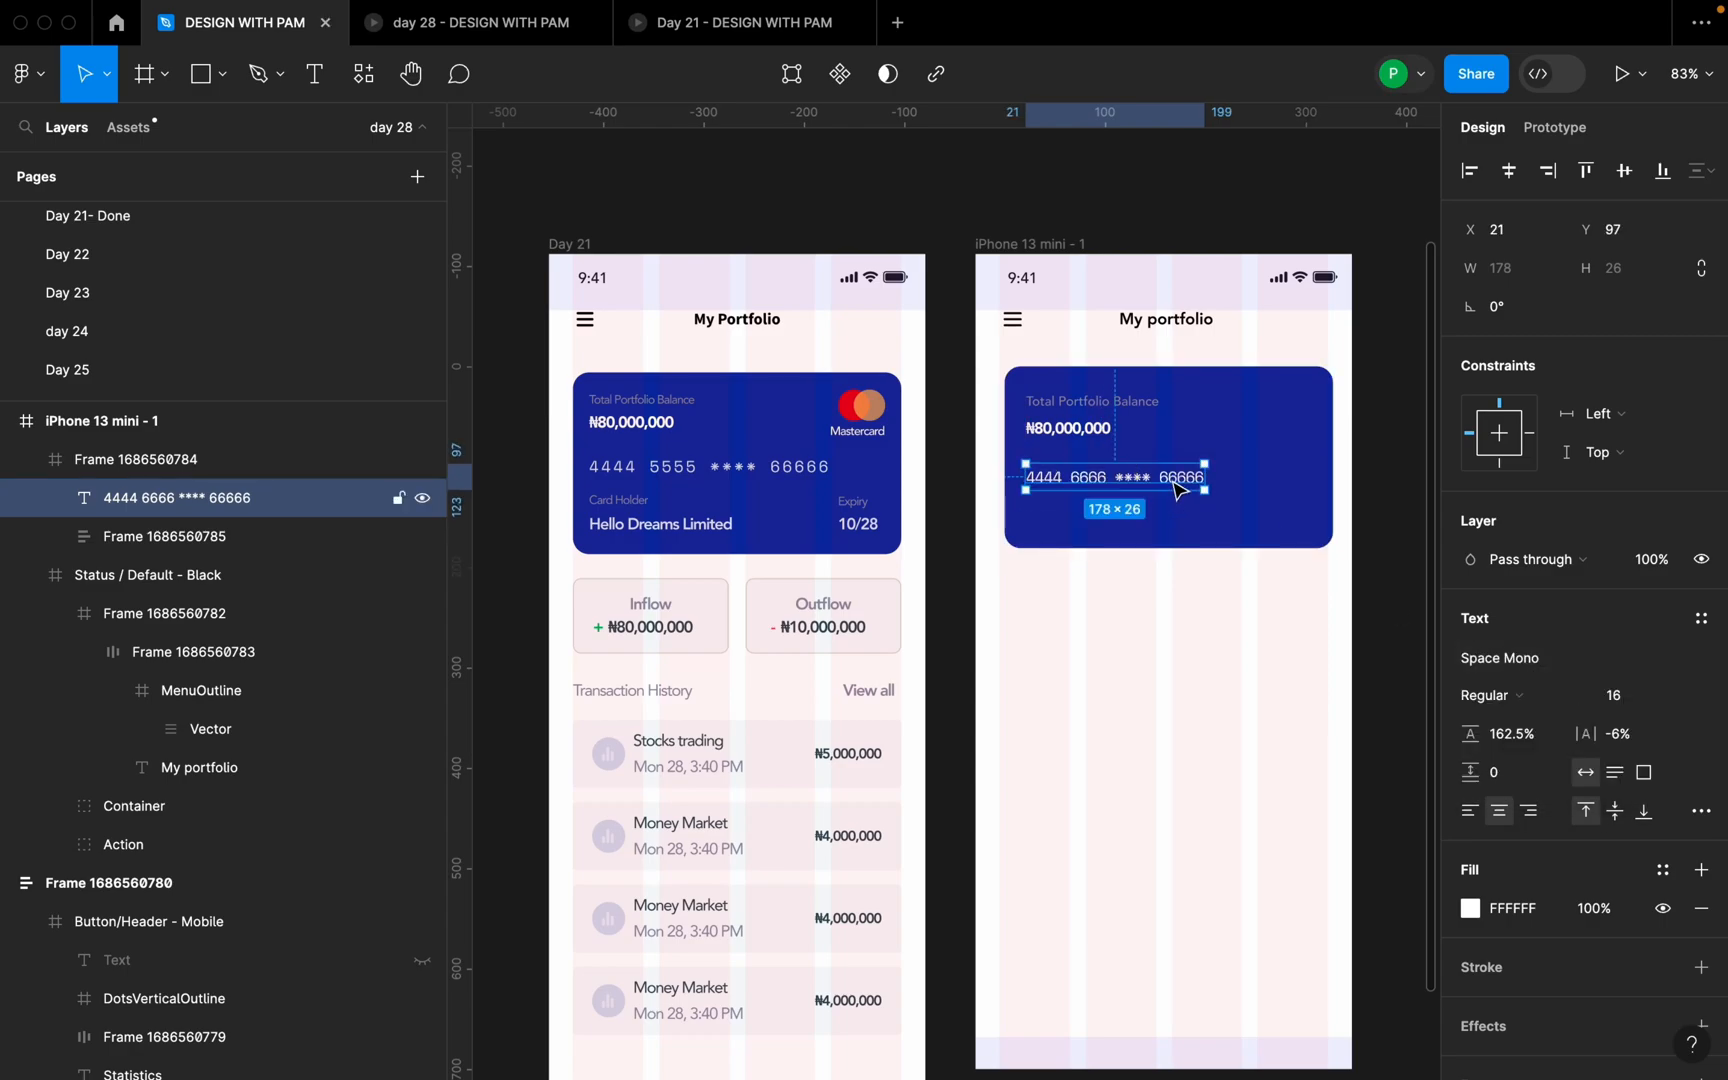
- Set the card number's letter spacing to 14% and realign it with the left edge of the balance text
drag(1591, 735, 1652, 742)
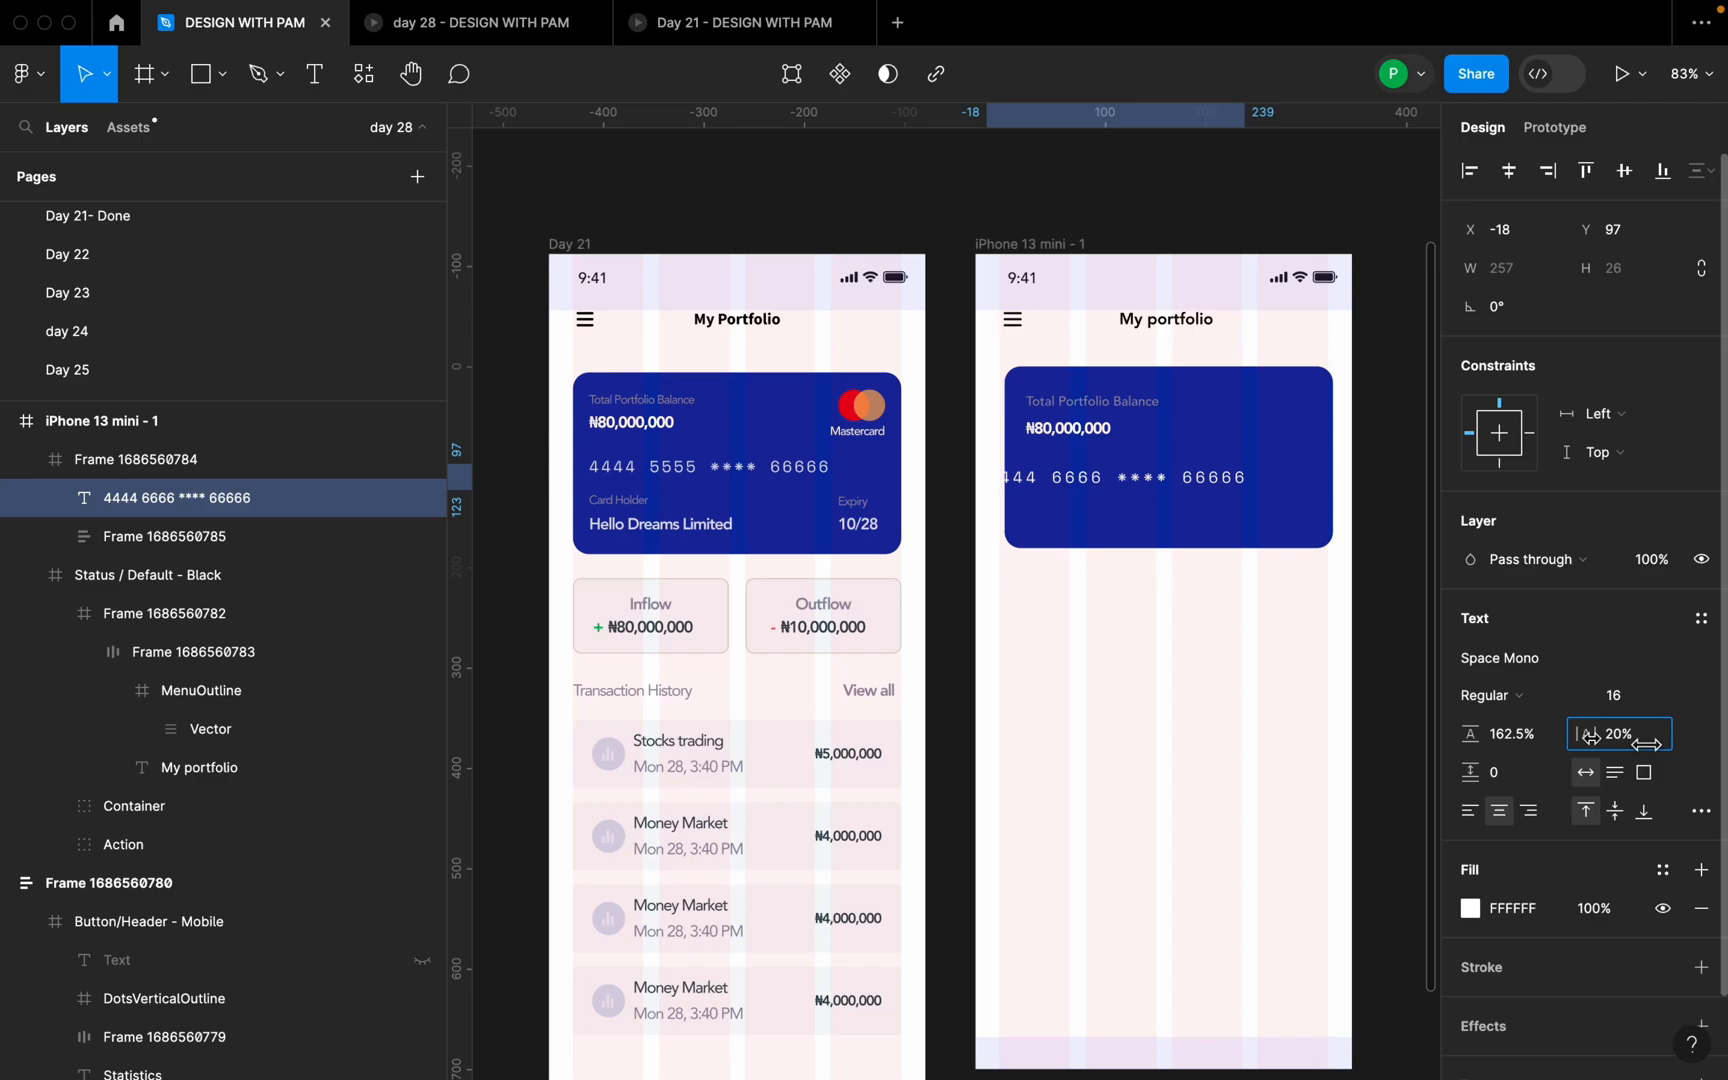
drag(1212, 488, 1243, 484)
click(1596, 737)
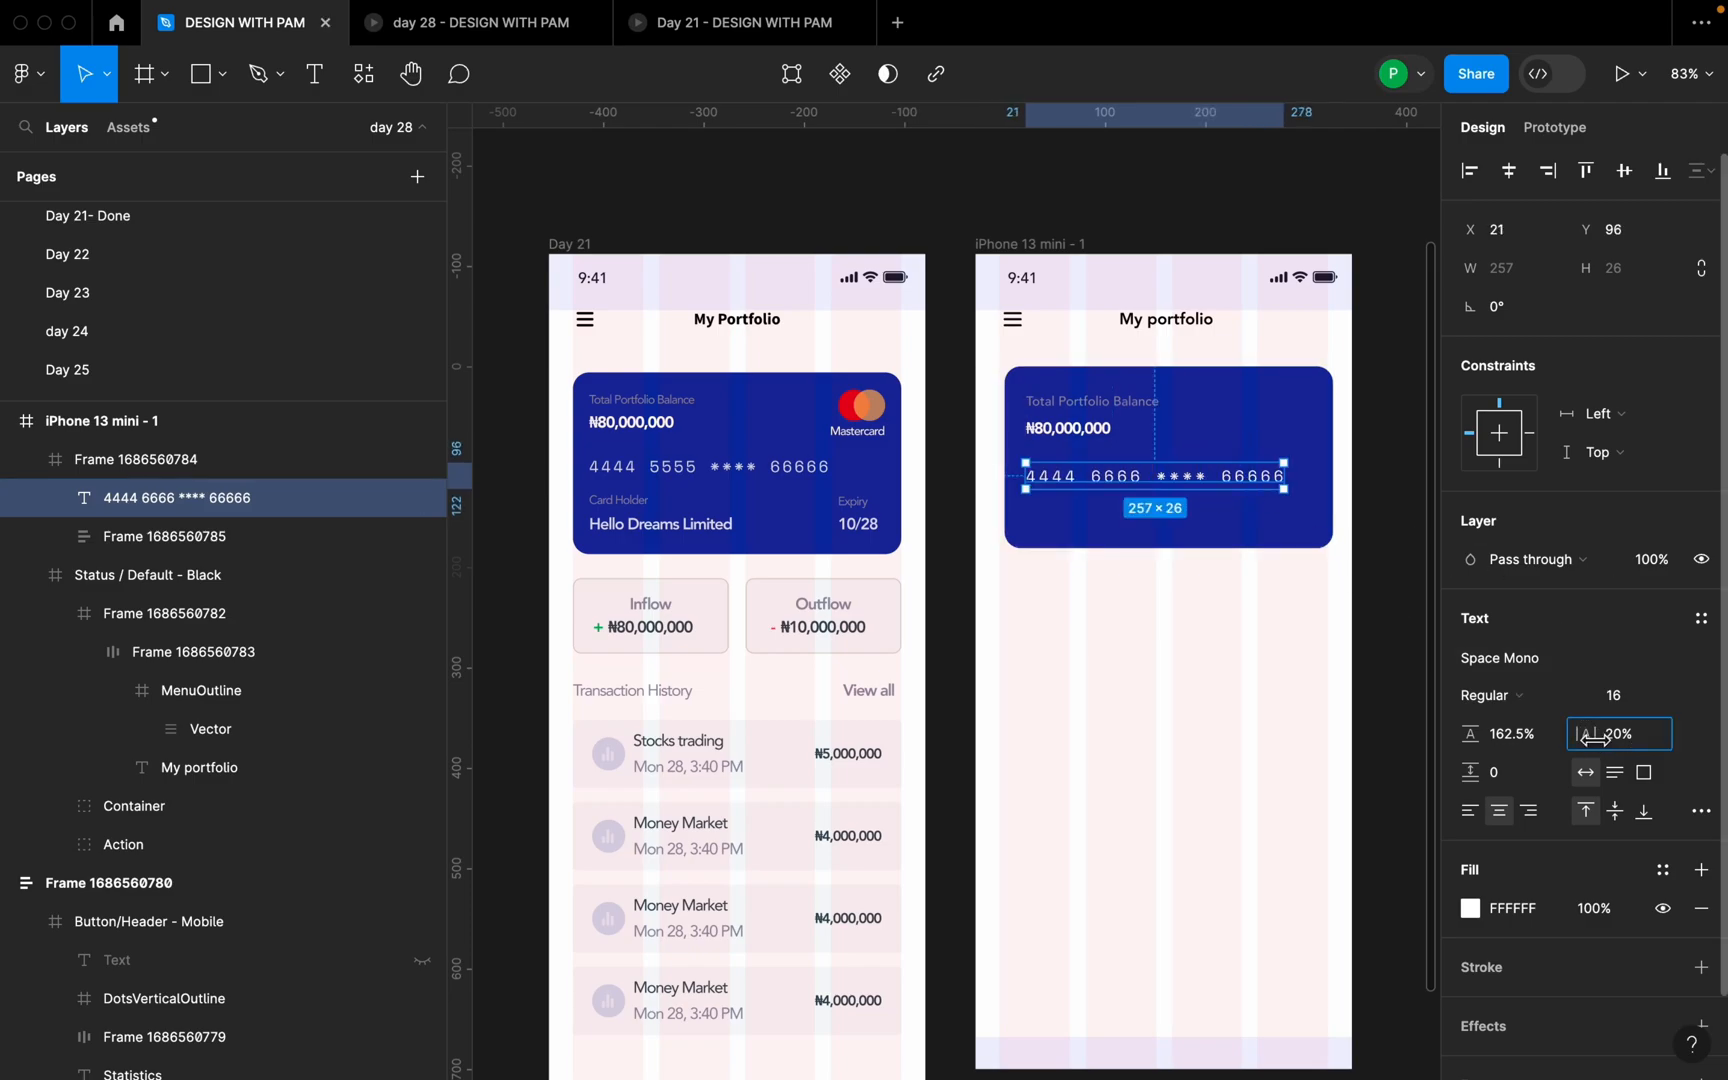
drag(1590, 737, 1595, 738)
click(1618, 742)
text(14)
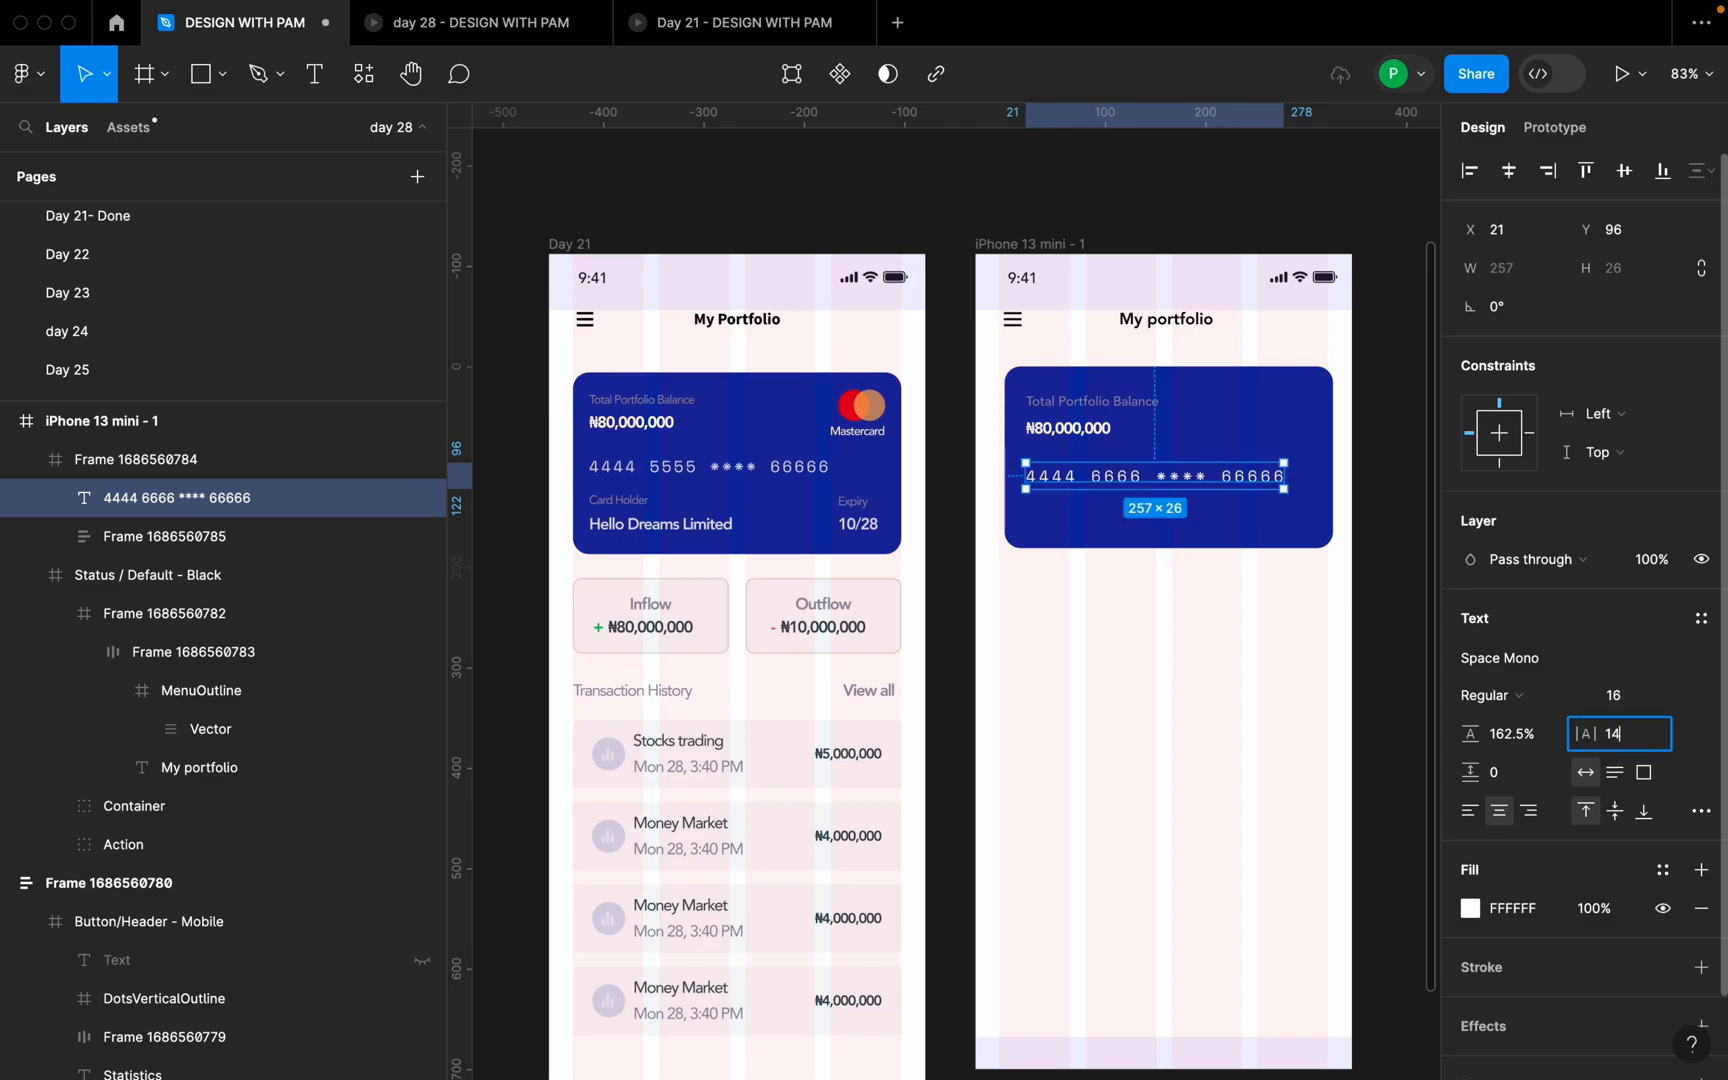
key(Return)
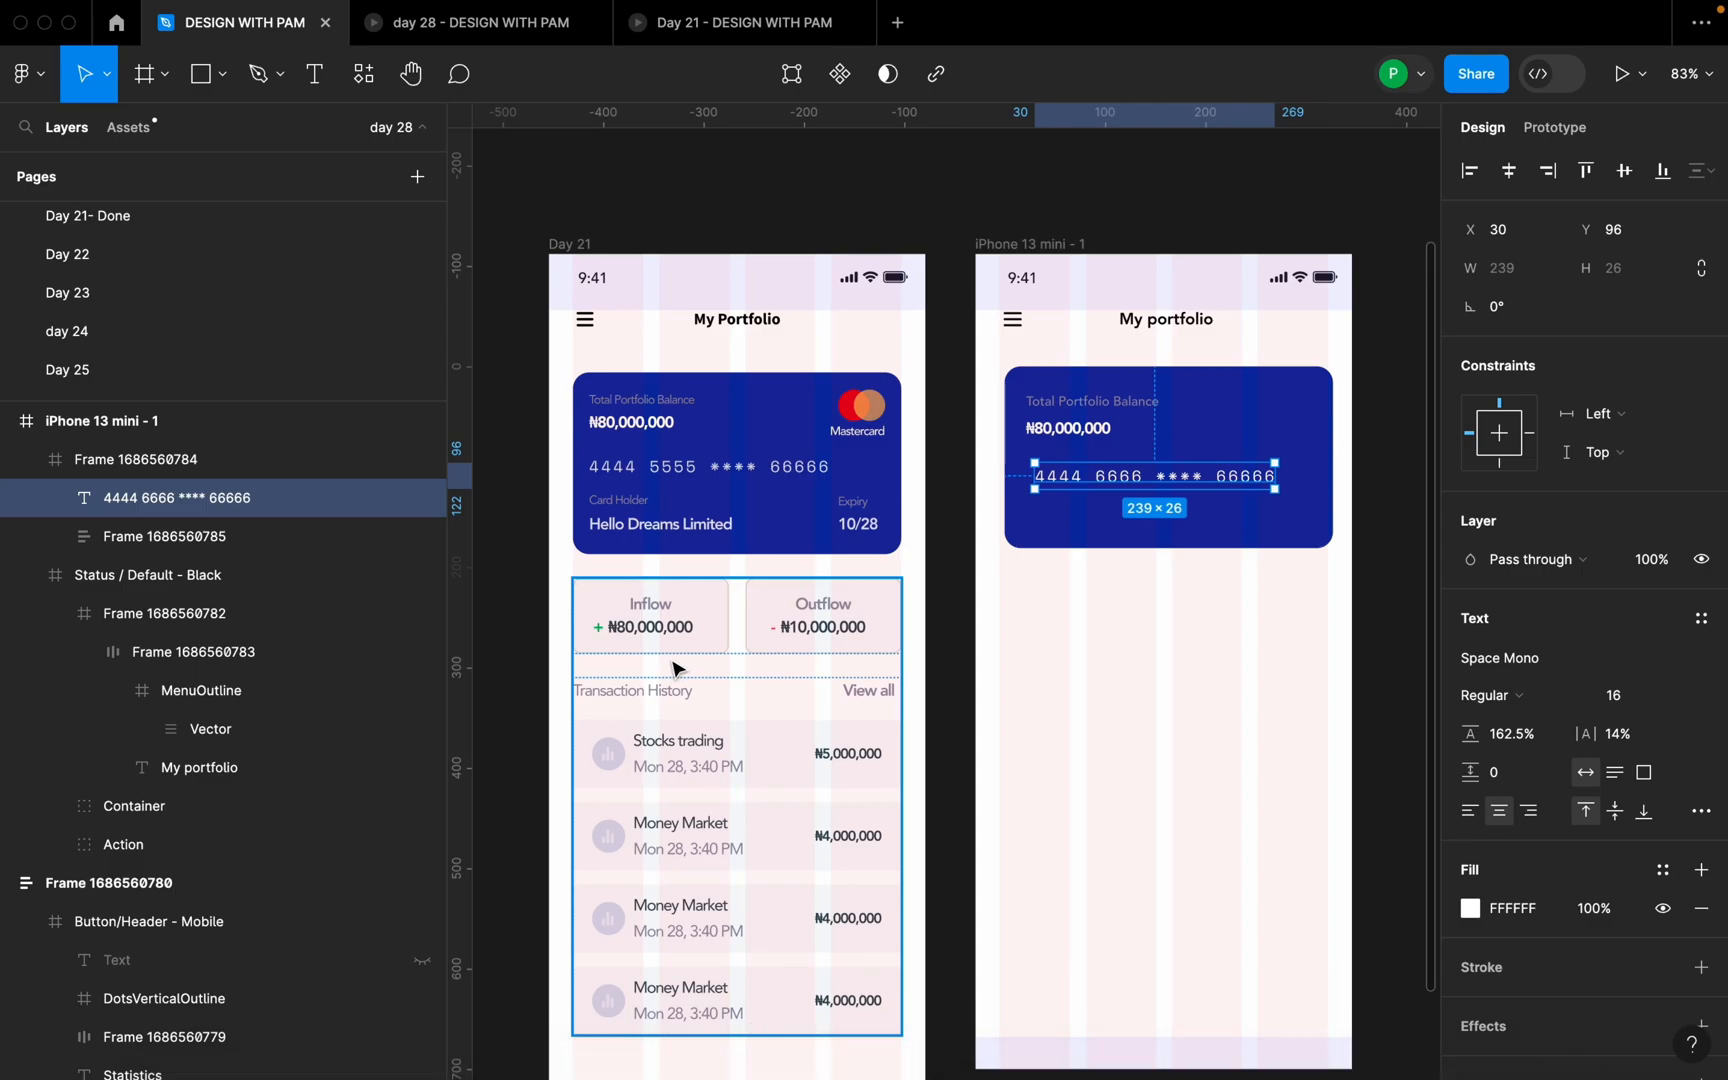
drag(1162, 490, 1164, 489)
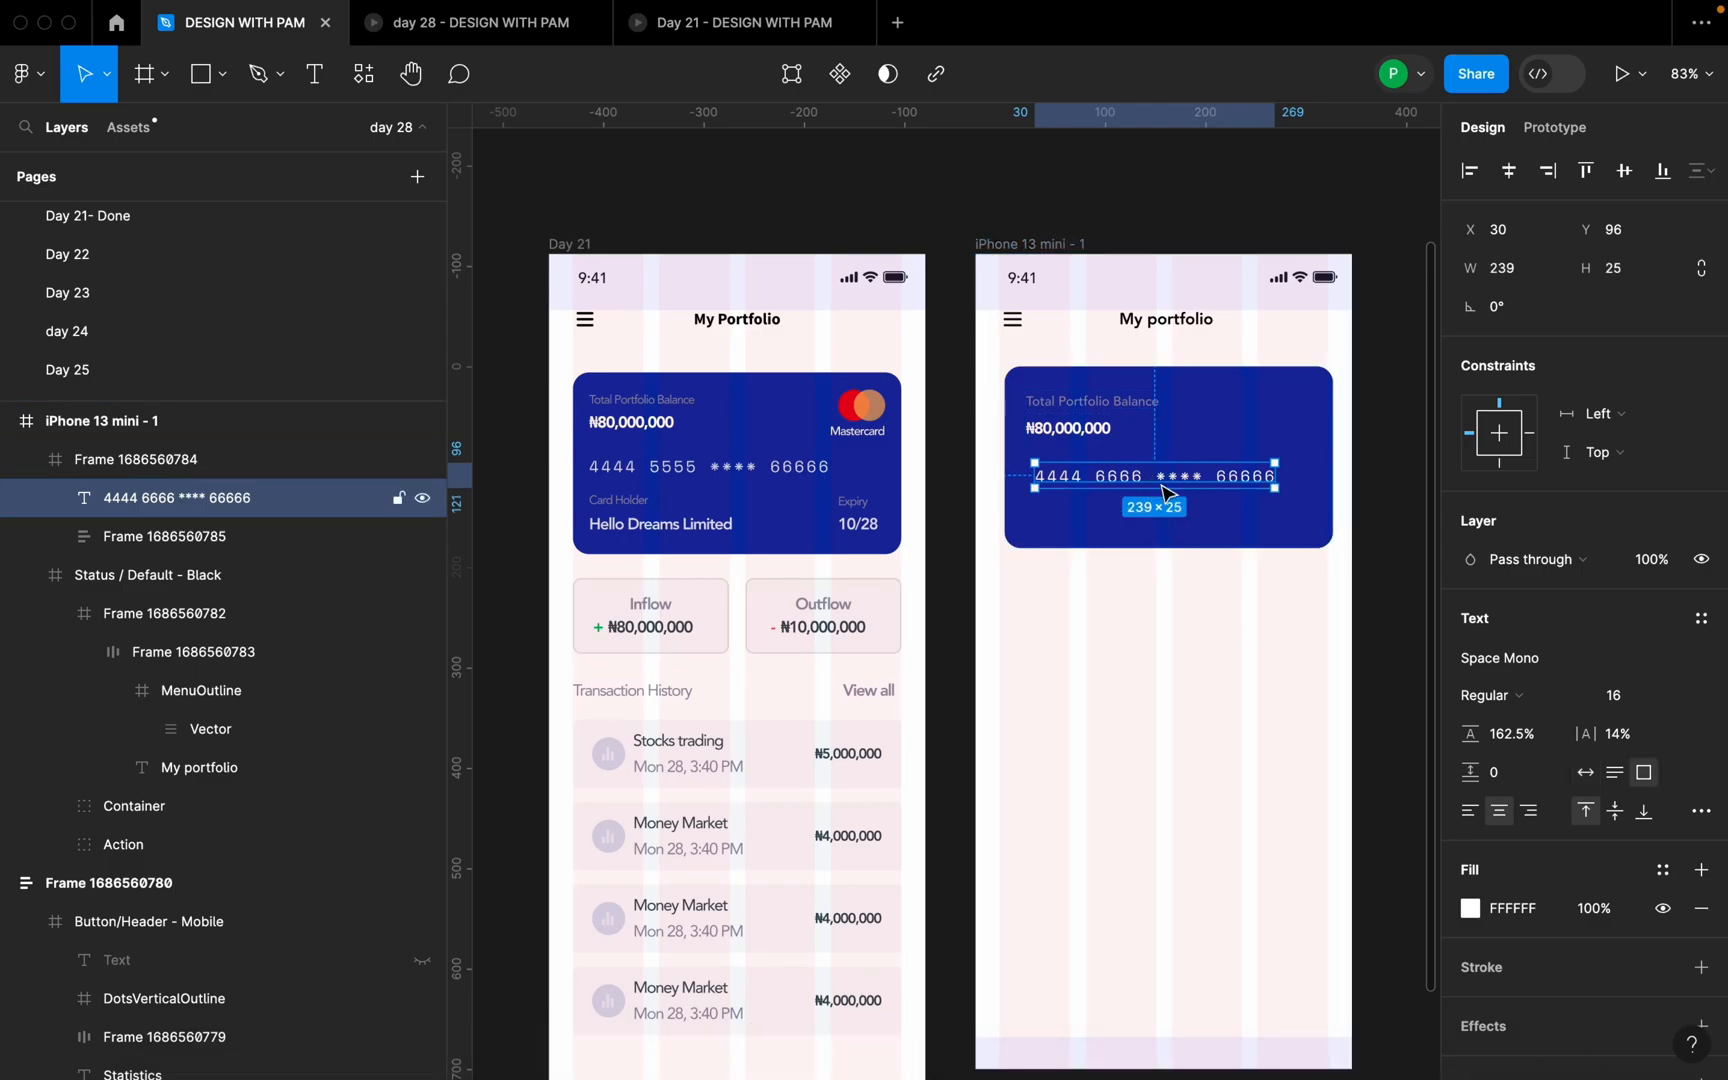
- Duplicate the "Total Portfolio Balance" label below the card number, at X 21, Y 137 in the blue card
click(1093, 420)
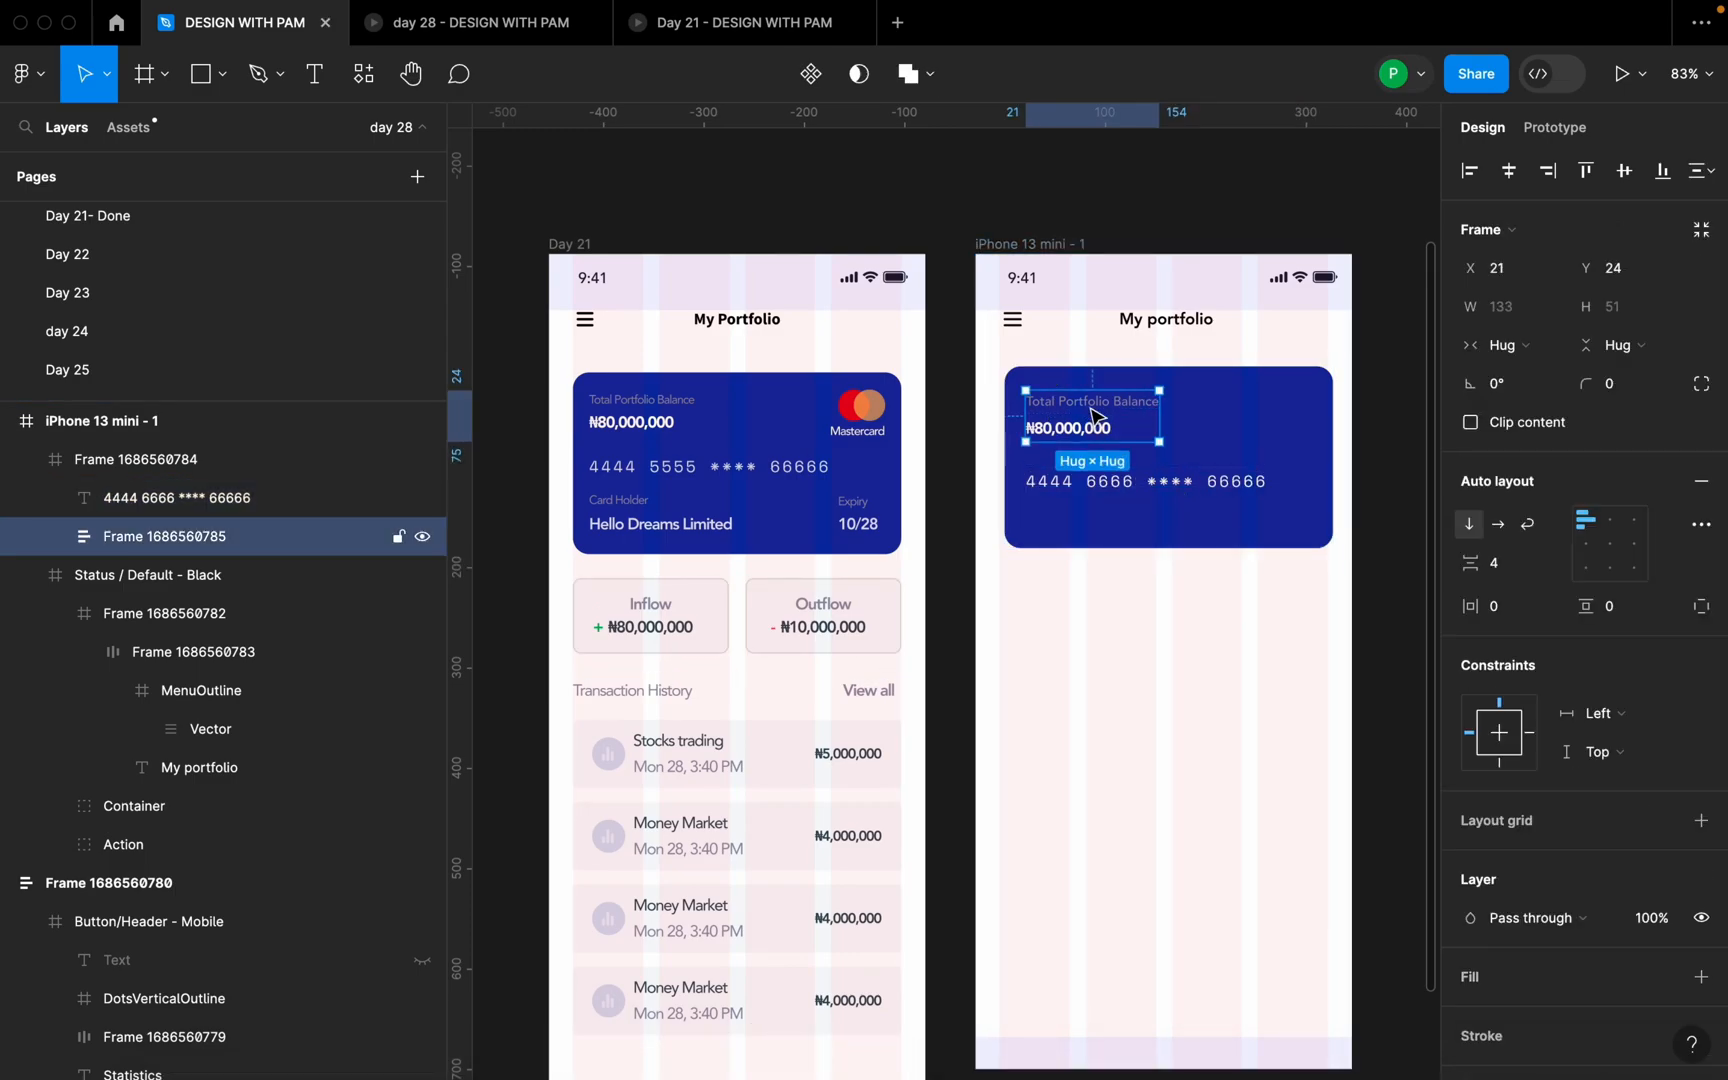
double_click(1097, 405)
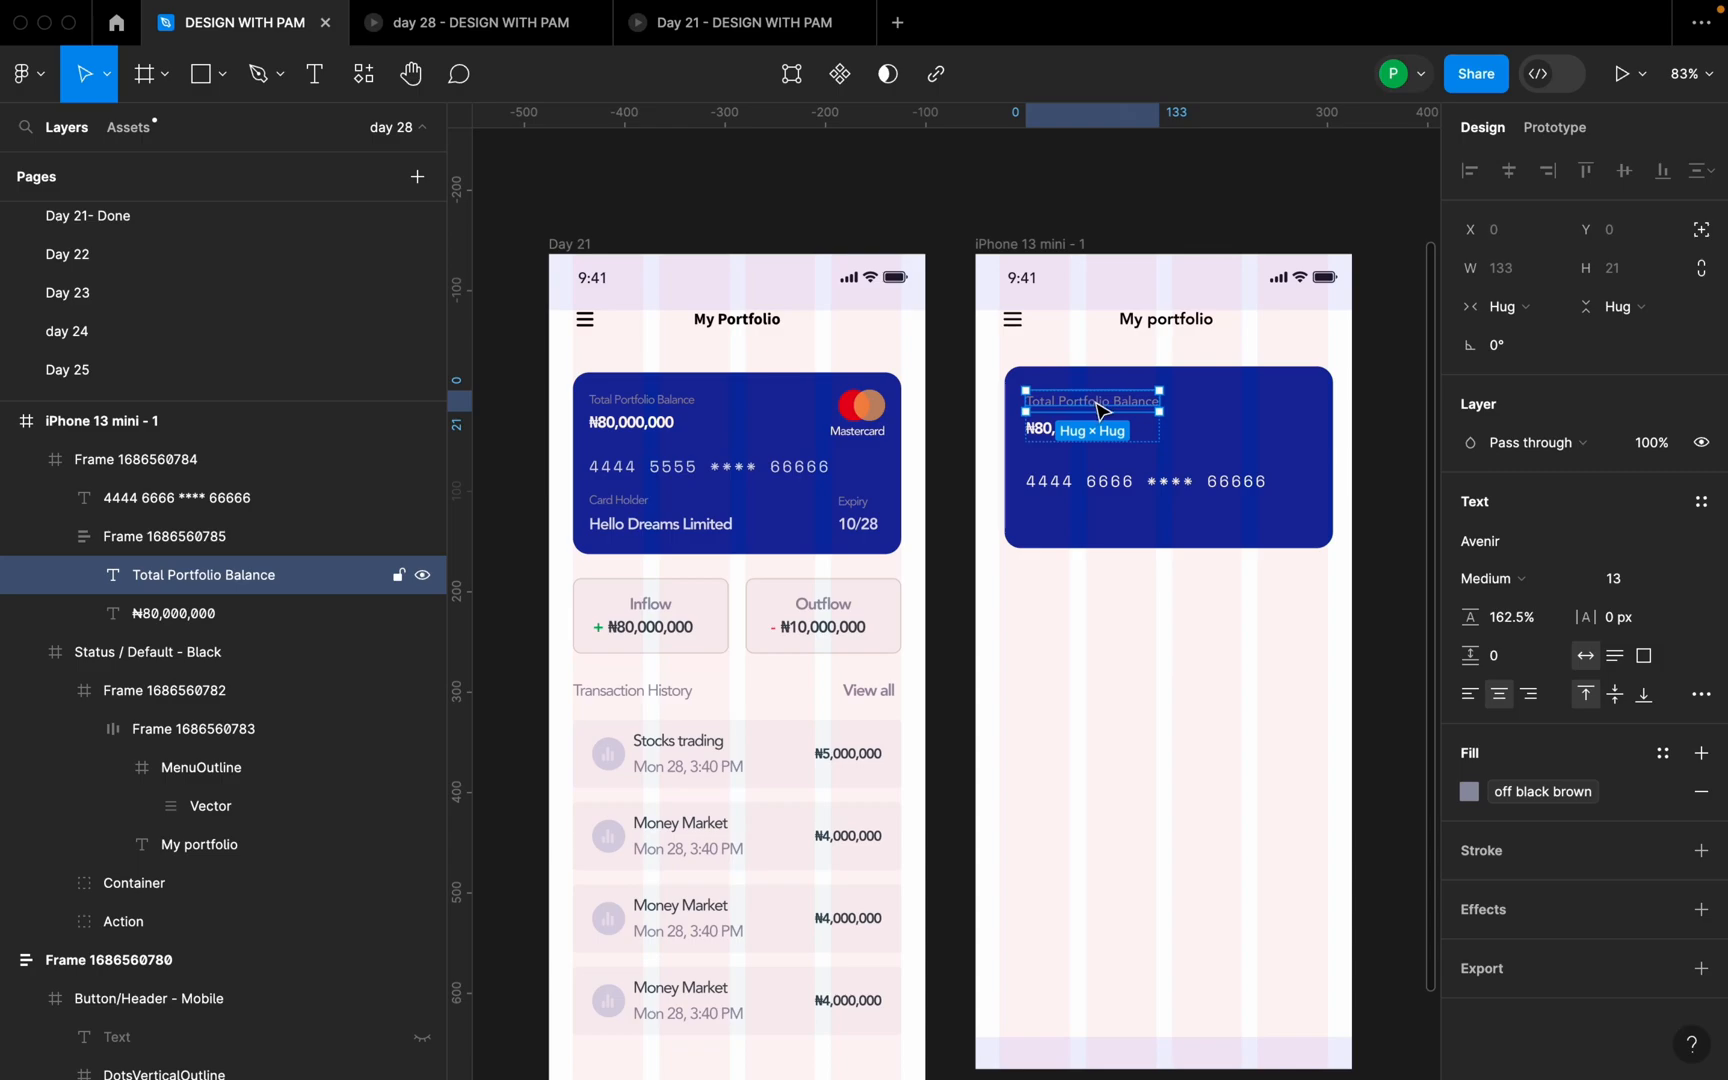
scroll(1098, 406, up, 3)
drag(1100, 410, 1100, 569)
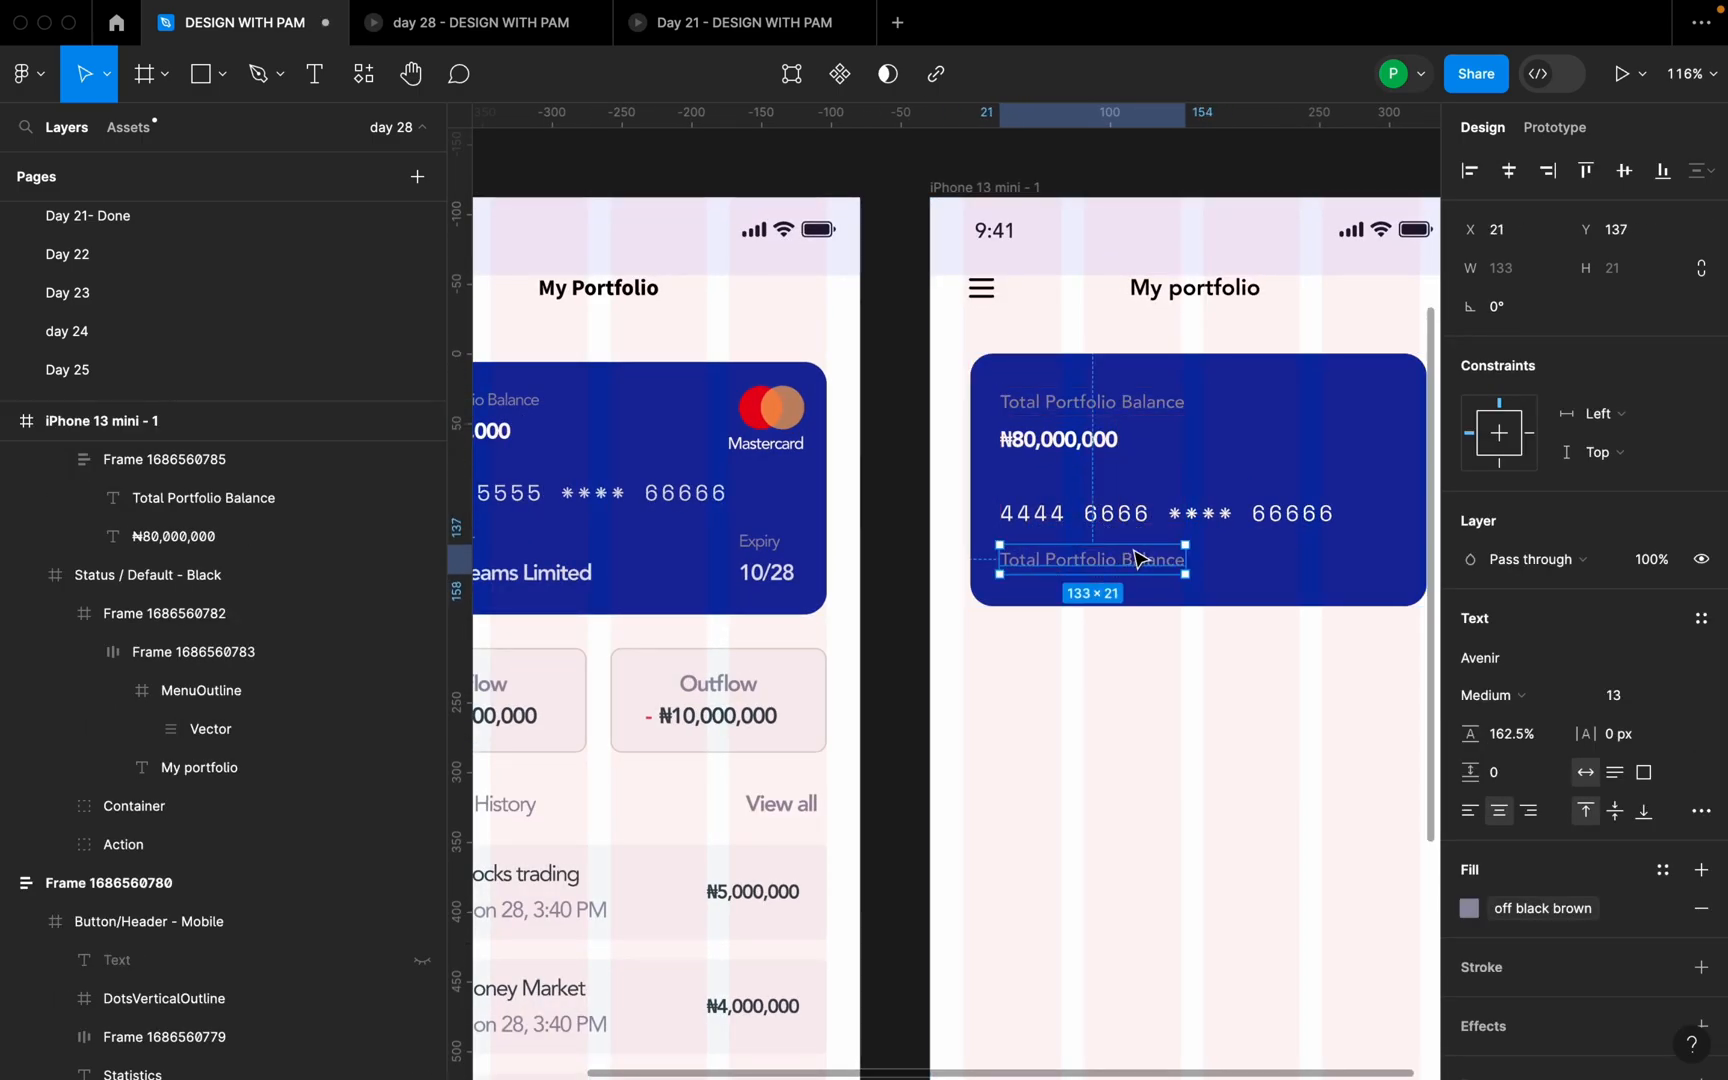
- Change the text of the duplicated label below the card number to "Card Holder"
scroll(1140, 550, down, 2)
double_click(1131, 549)
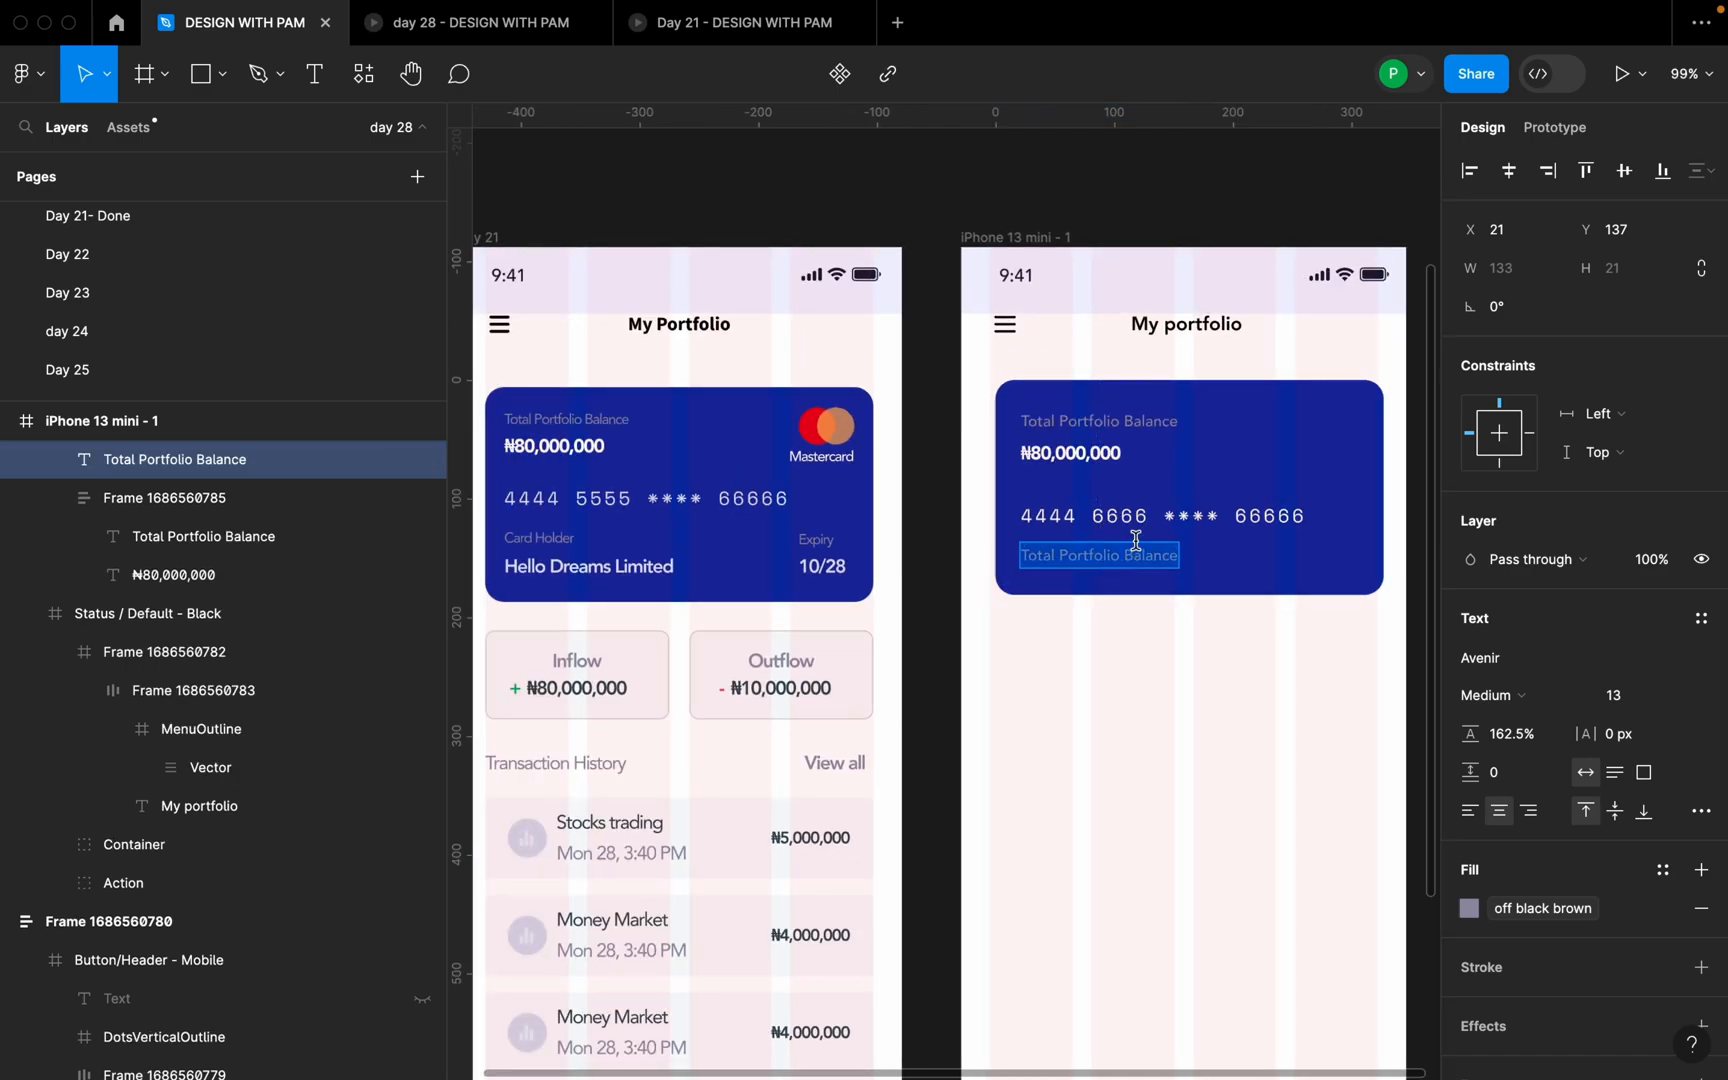
text(c)
text(Ca)
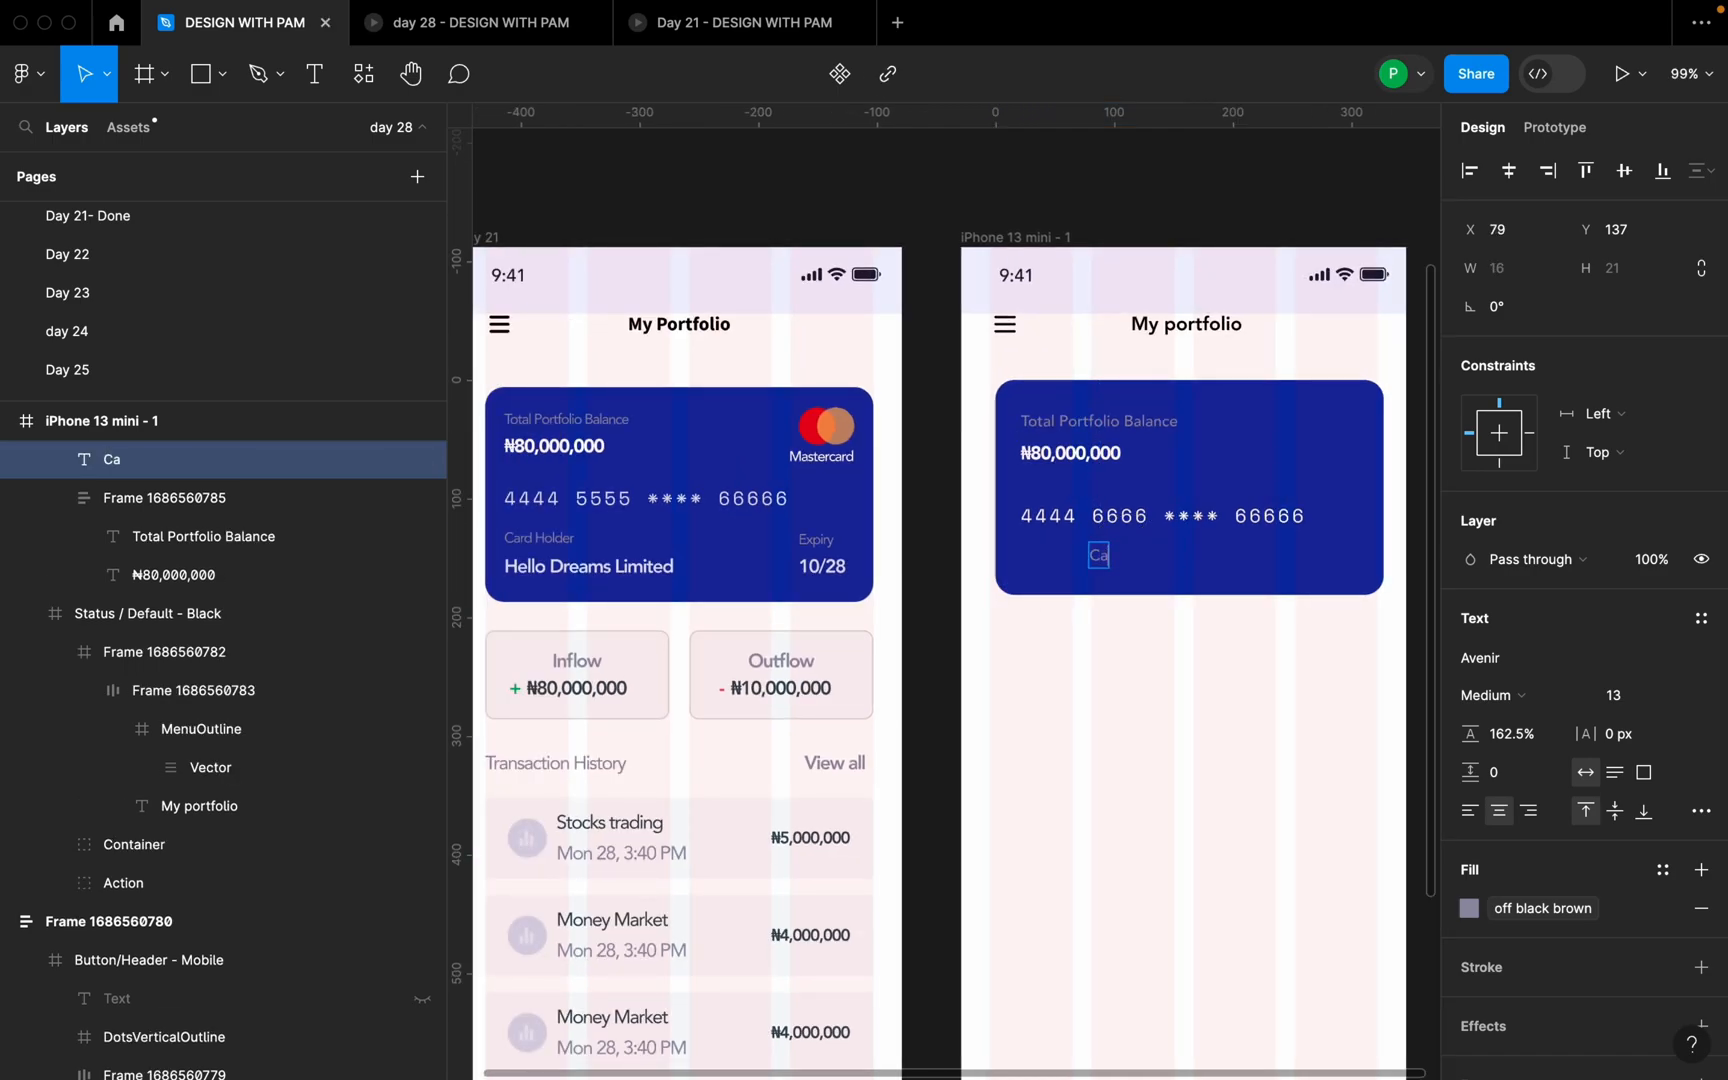
text(rd Holder)
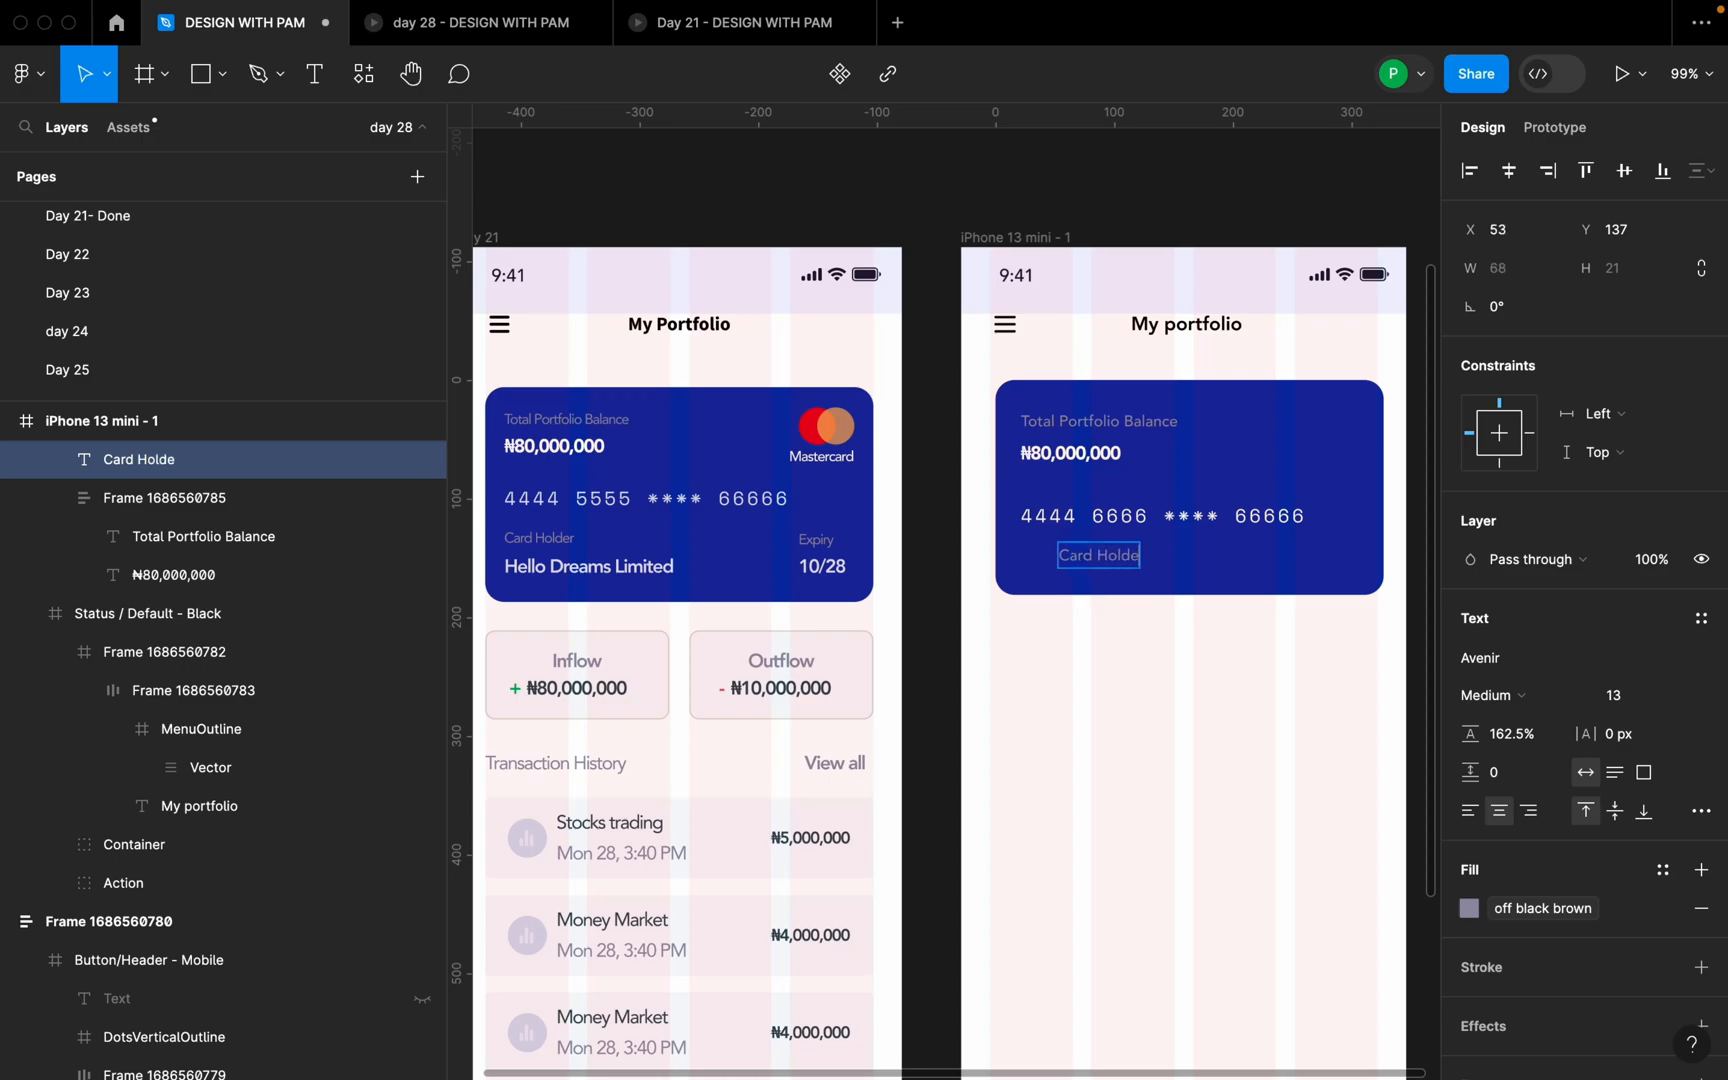
key(Escape)
- Duplicate the "Card Holder" label to the card's lower-right area and change its text to "Expiry"
drag(1118, 558, 1336, 565)
double_click(1336, 564)
text(Expiry)
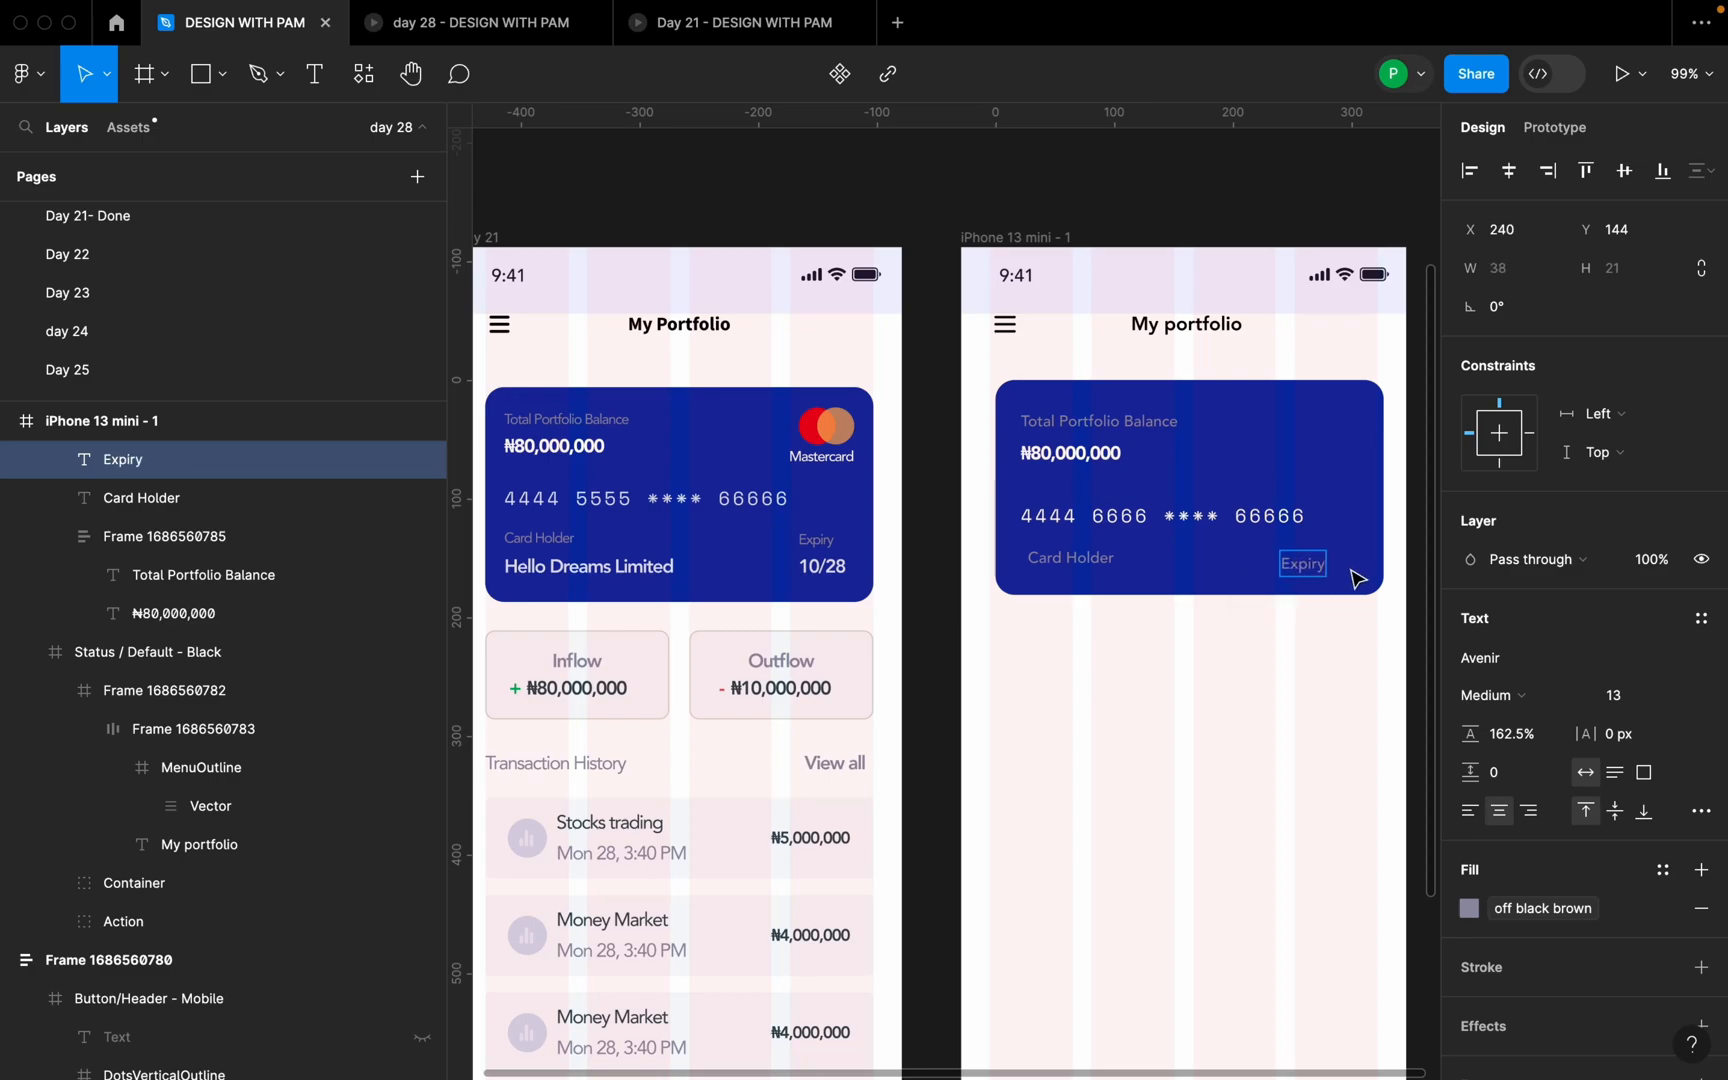
key(Escape)
drag(1310, 560, 1311, 549)
- Duplicate the ₦80,000,000 amount text down to the "Card Holder" label, at Y 148 in the blue card
click(1100, 465)
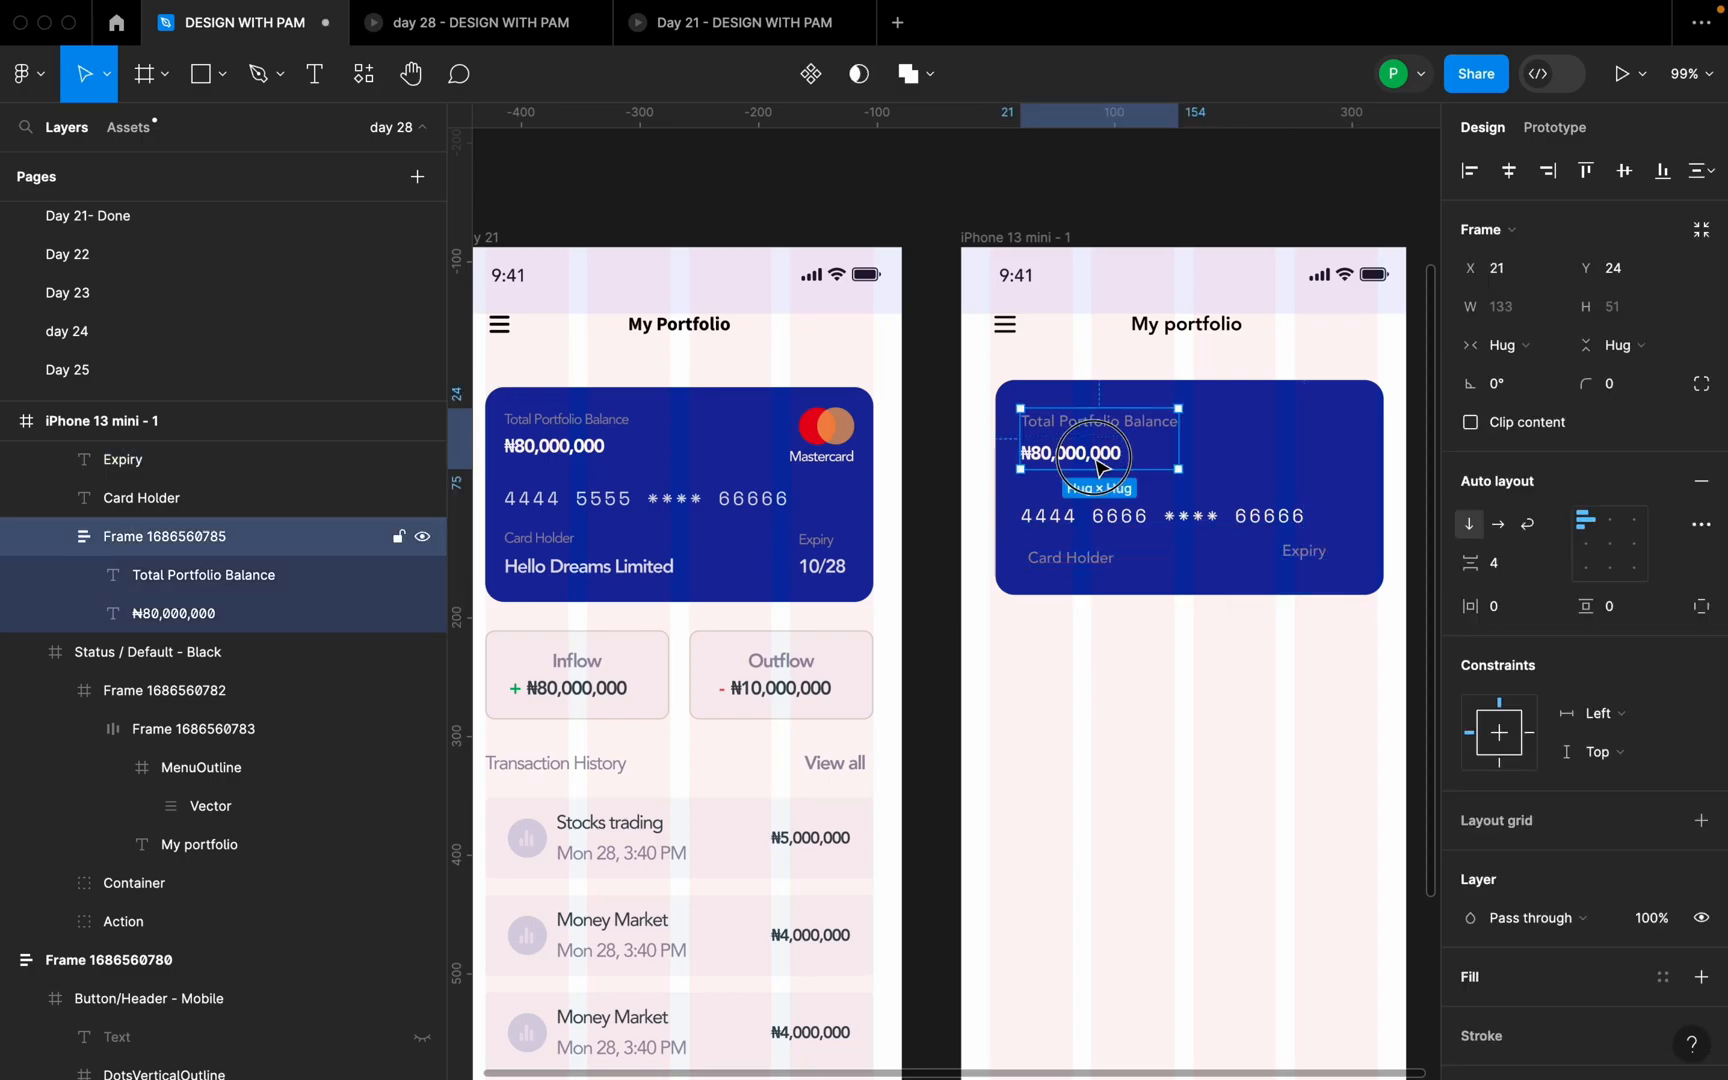
click(1100, 466)
drag(1094, 460, 1089, 580)
key(alt+v)
click(1090, 566)
drag(1100, 495, 1180, 578)
- Change the duplicated amount text near the "Card Holder" label to "Hello Dreams Limited"
double_click(1180, 575)
text(Hello Dr)
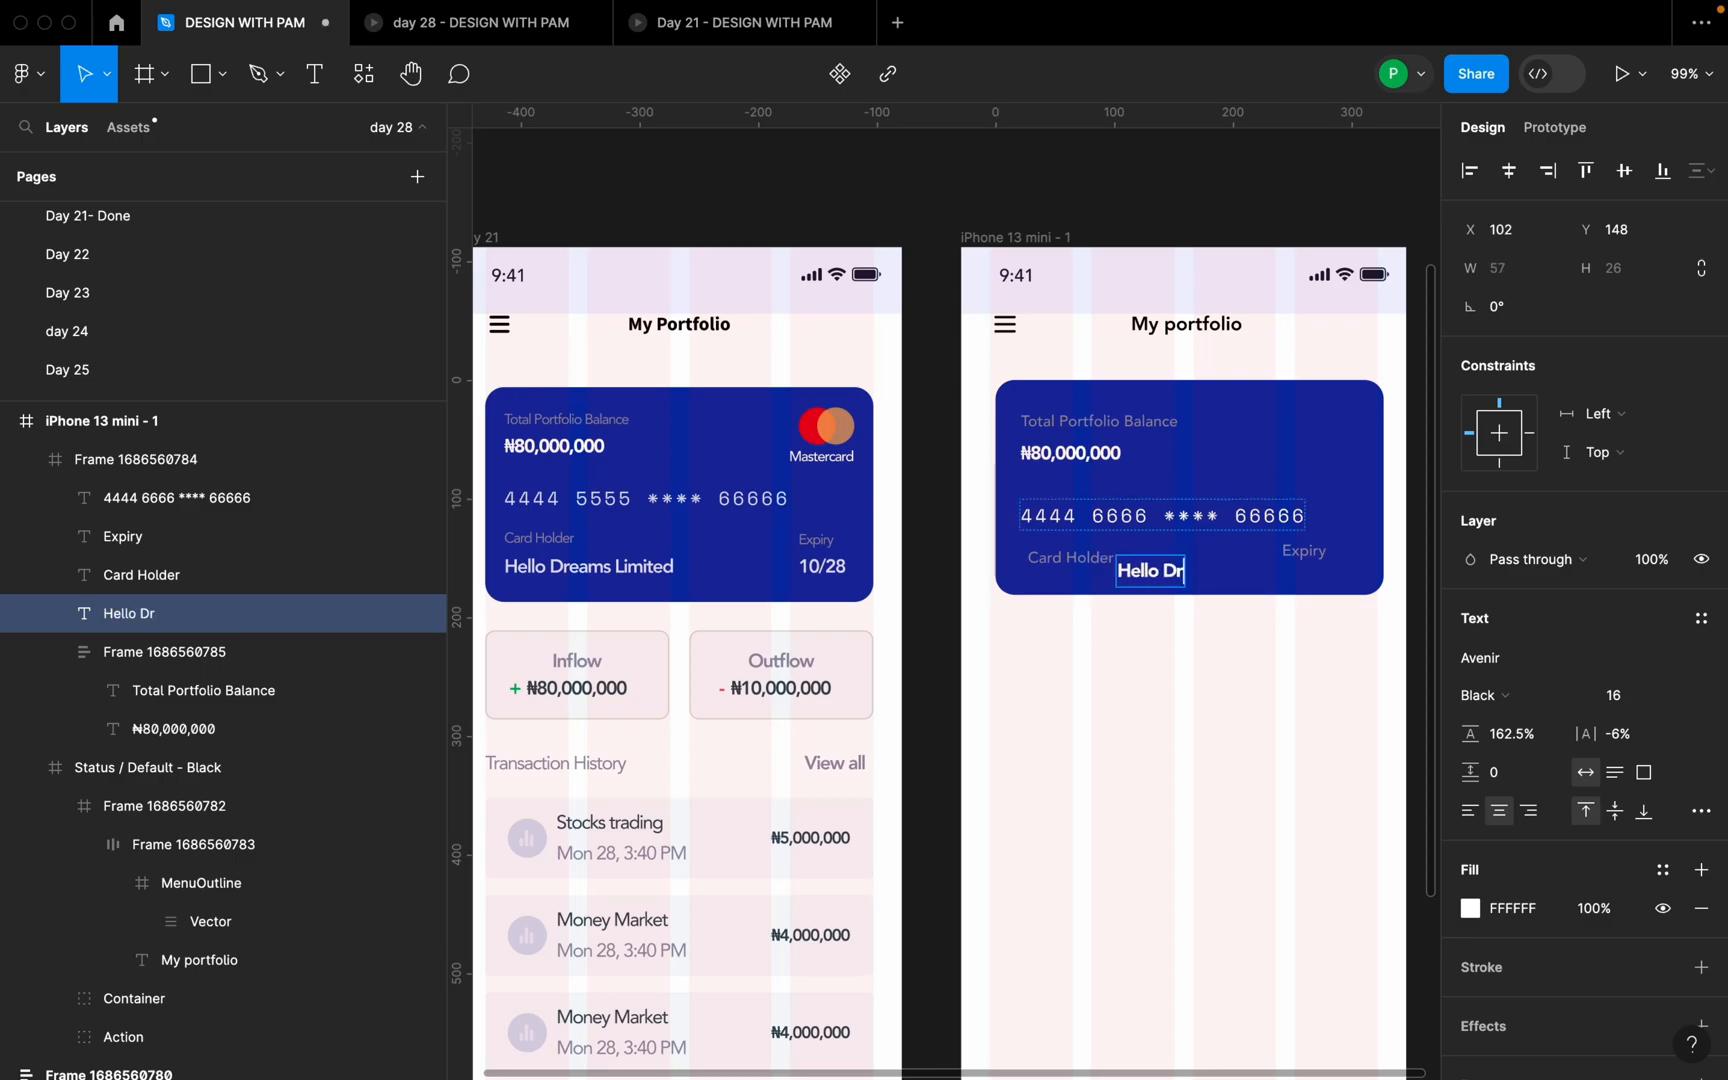
text(eams Limited)
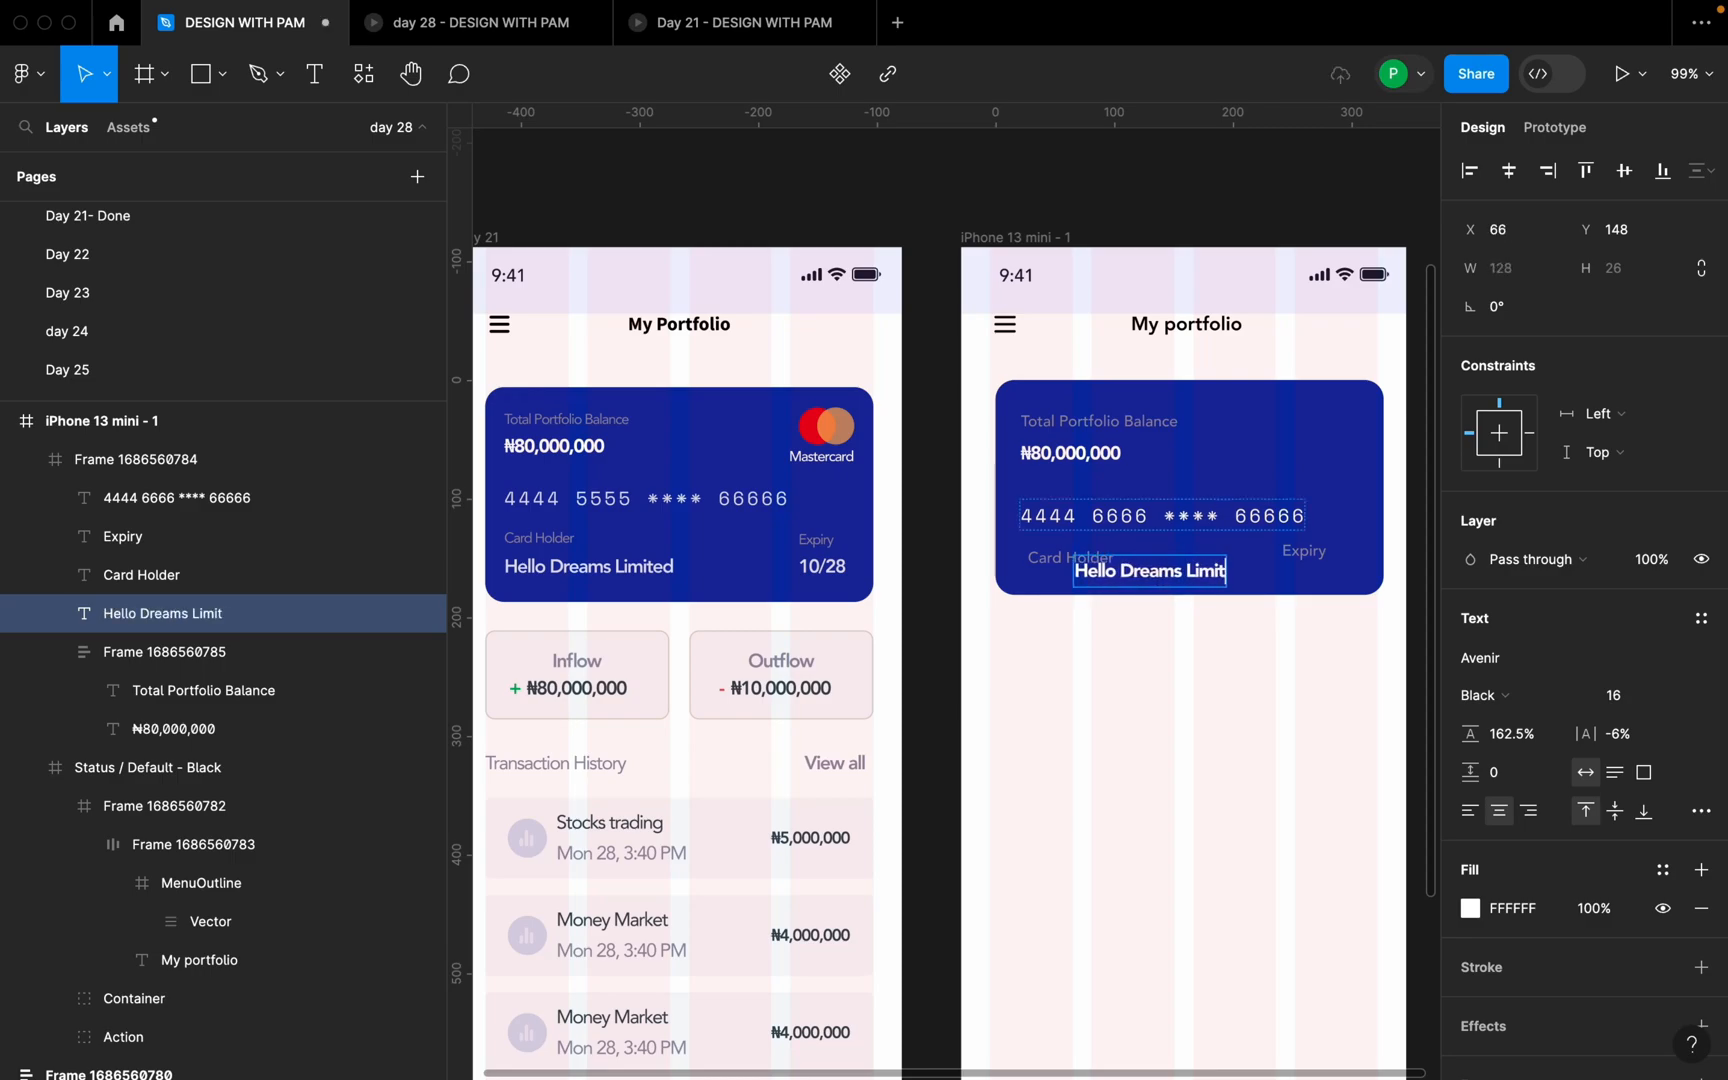
key(Escape)
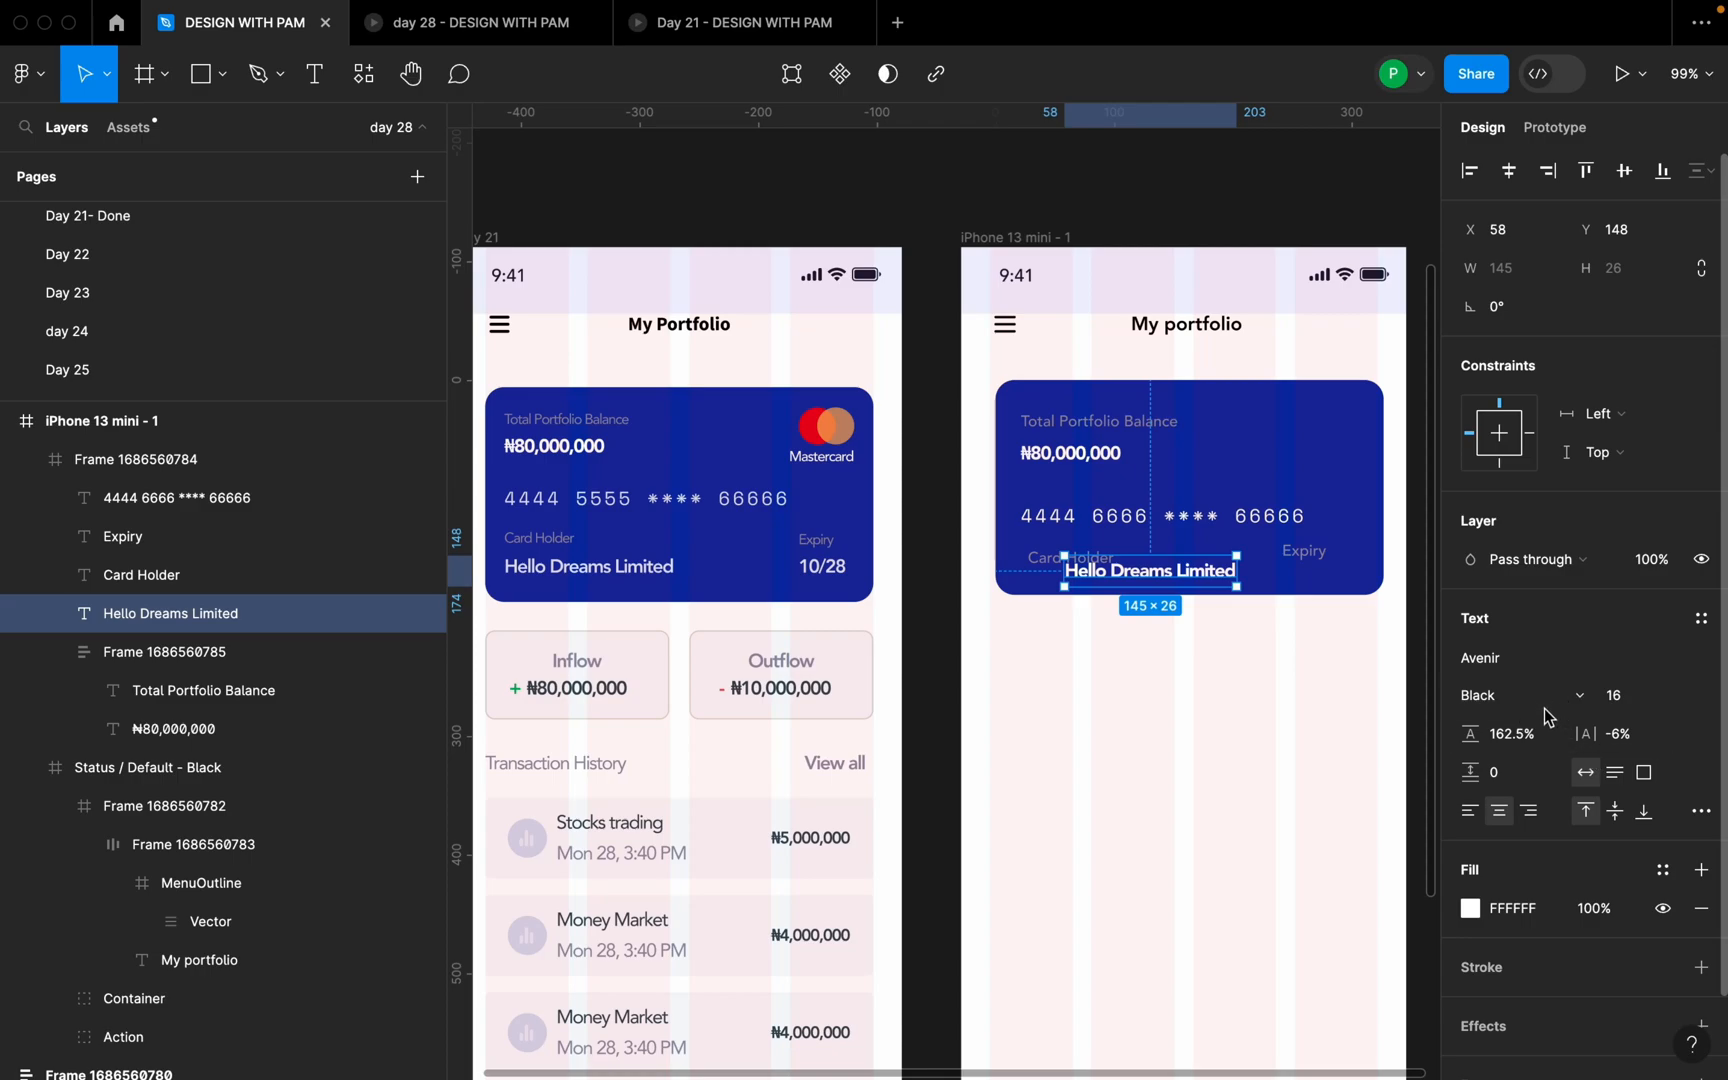
- Set the "Hello Dreams Limited" text to Heavy weight and move it directly beneath the "Card Holder" label, aligned with its start
click(1546, 698)
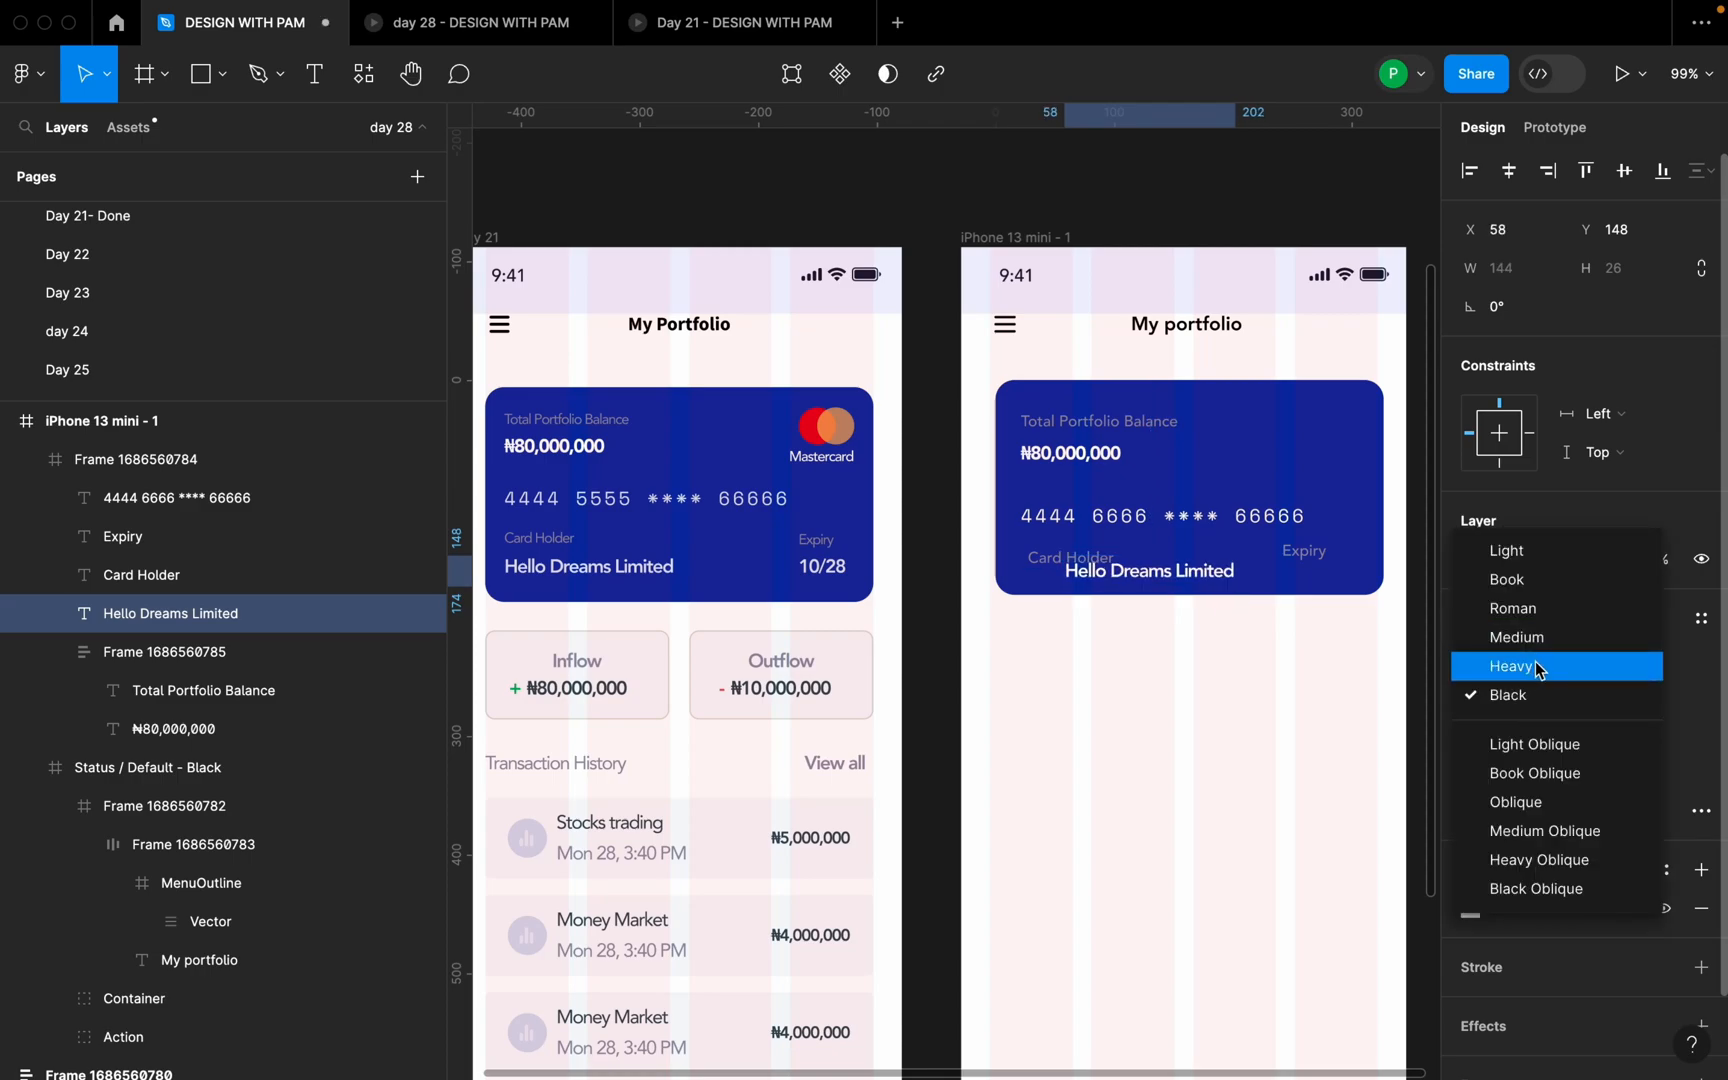
click(1535, 665)
scroll(1062, 574, up, 5)
click(1013, 515)
drag(1205, 571, 1124, 570)
- Wrap the "Card Holder" label and "Hello Dreams Limited" text together in a vertical auto layout
shift+click(1111, 531)
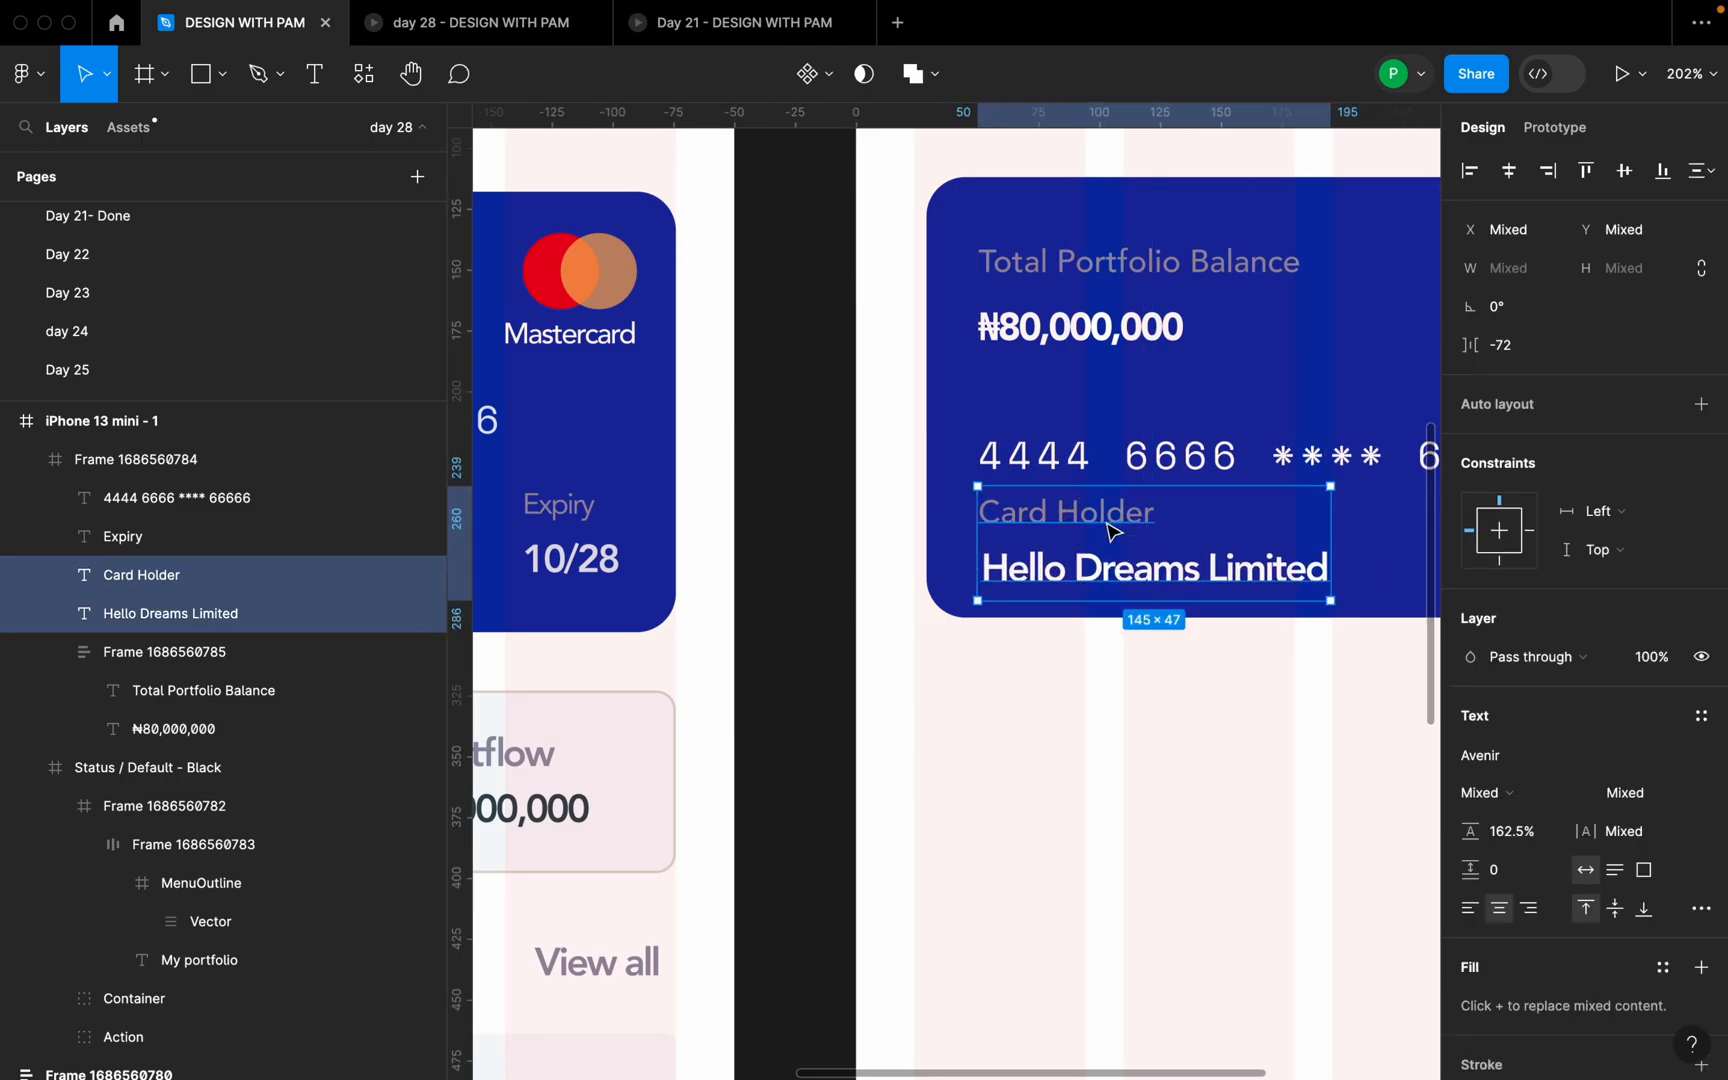
key(shift+a)
scroll(1200, 565, down, 5)
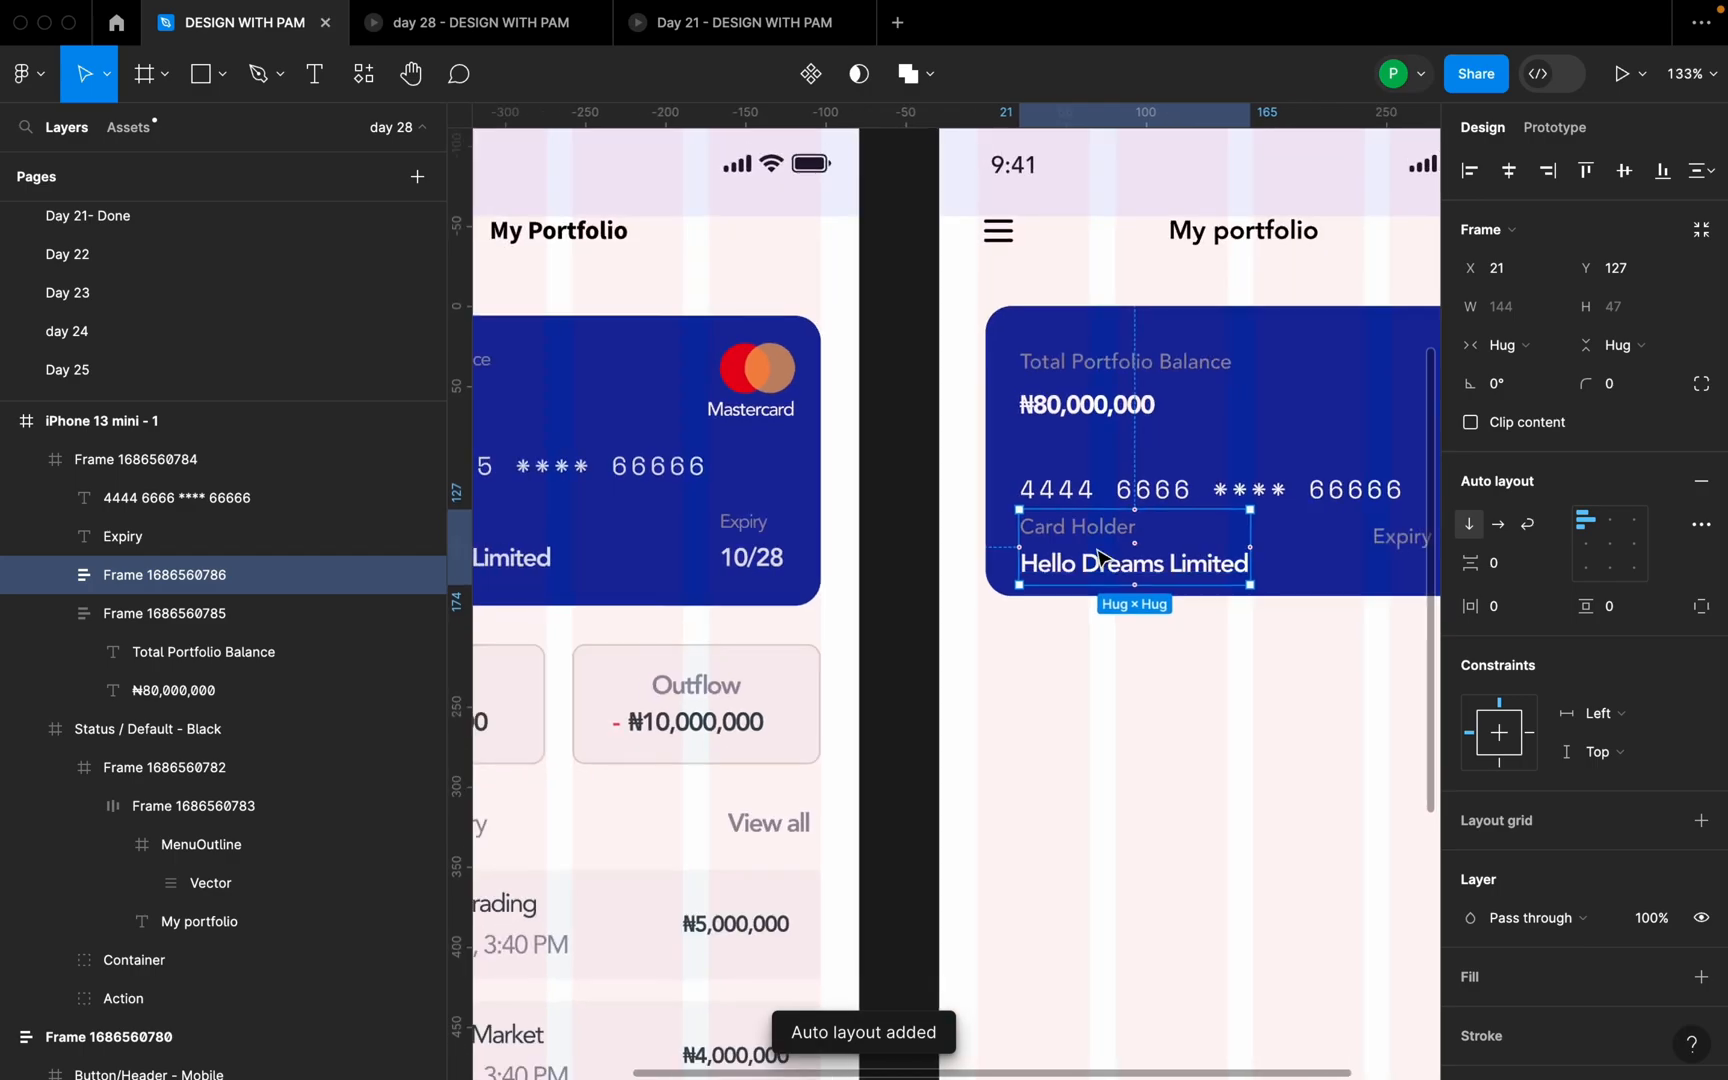
scroll(1222, 568, down, 2)
scroll(1300, 640, right, 2)
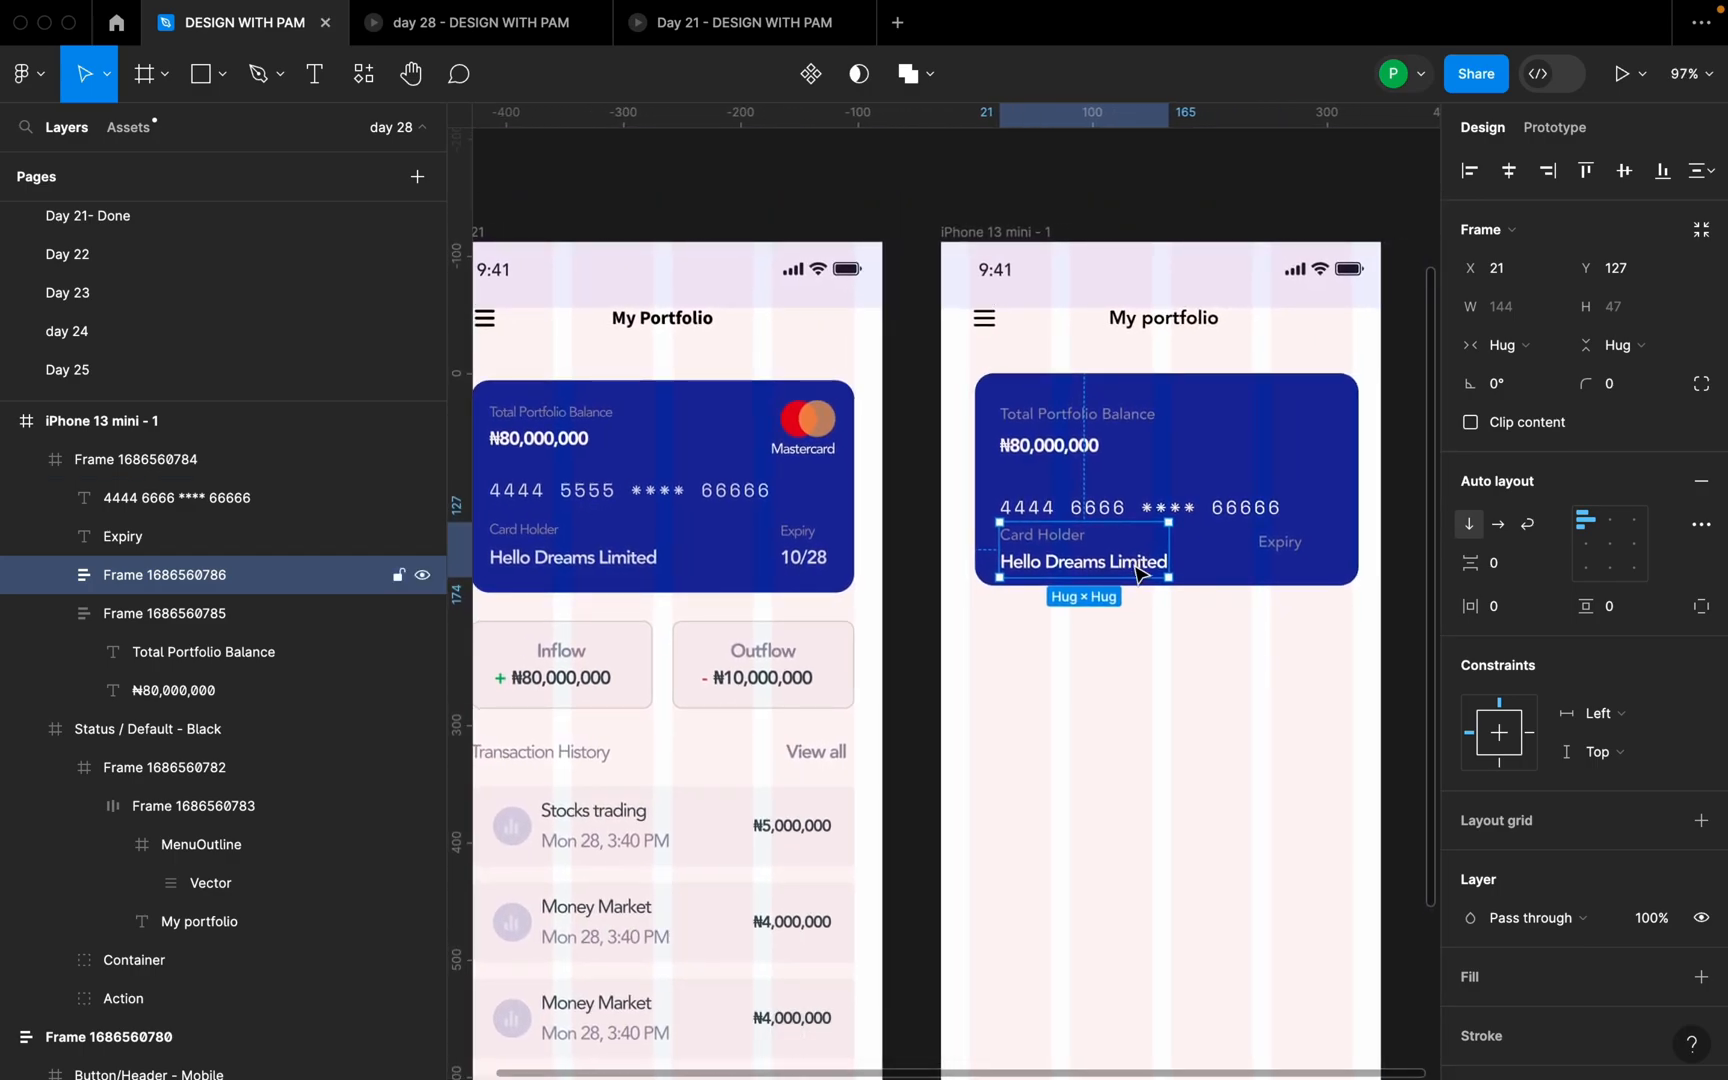
- Duplicate the "Hello Dreams Limited" text to below the "Expiry" label and change the copy to "10/28"
click(1125, 567)
drag(1125, 567, 1340, 577)
double_click(1340, 577)
text(1)
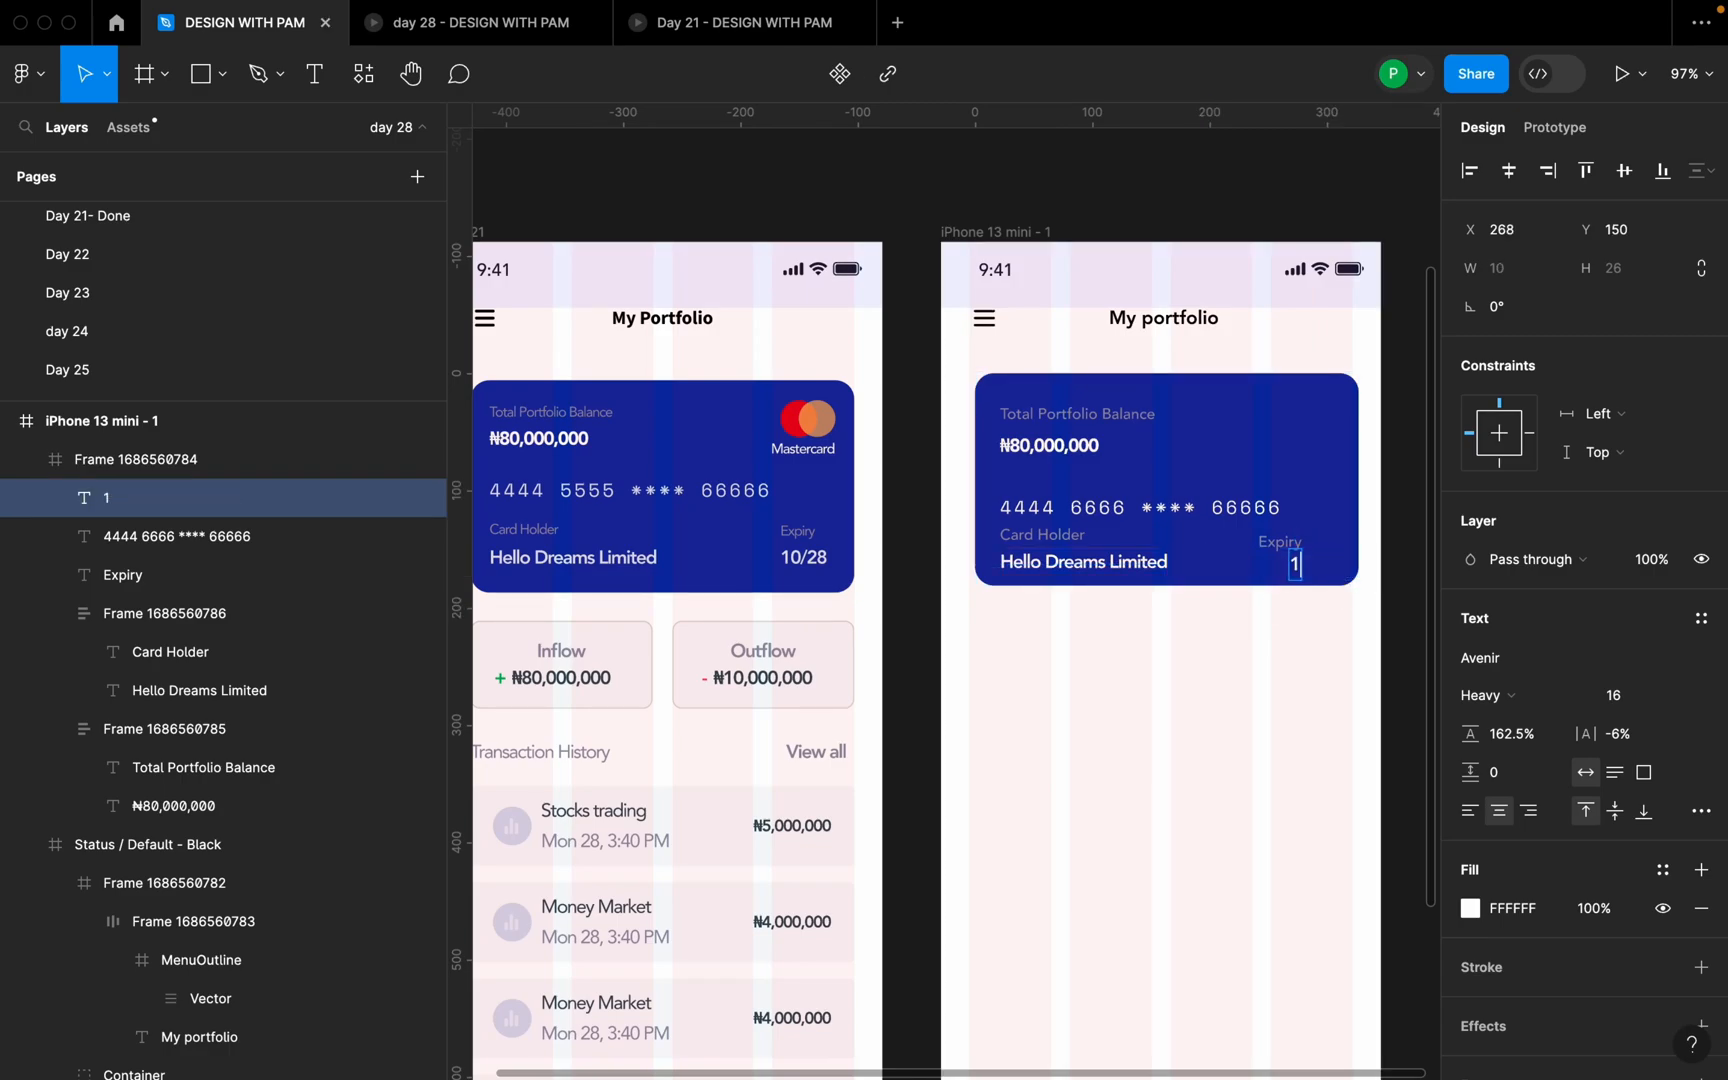
text(0/28)
key(Escape)
- Align "10/28" beneath the "Expiry" label and wrap both texts in a vertical auto layout
scroll(1314, 575, up, 5)
drag(1273, 546, 1232, 543)
shift+click(1218, 480)
key(shift+a)
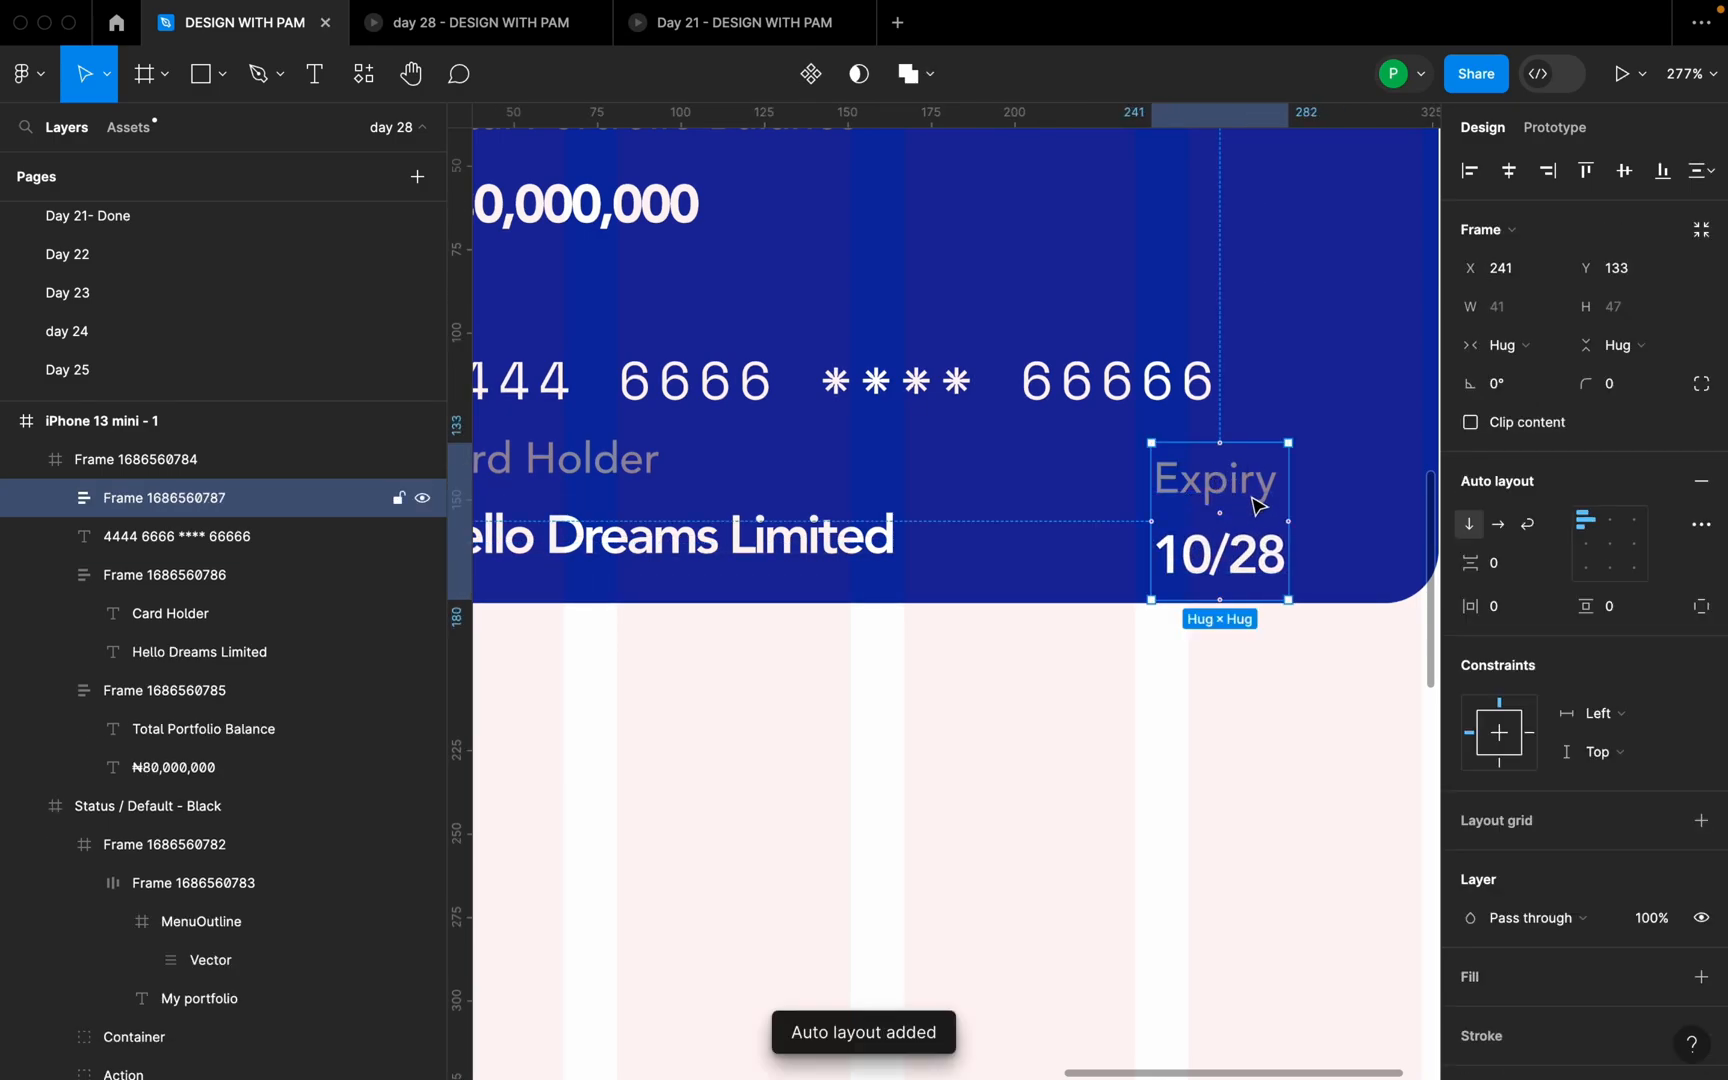
- Move the expiry group to X 257, Y 125 and combine it with the card holder group in a horizontal auto layout
scroll(866, 497, down, 3)
click(866, 497)
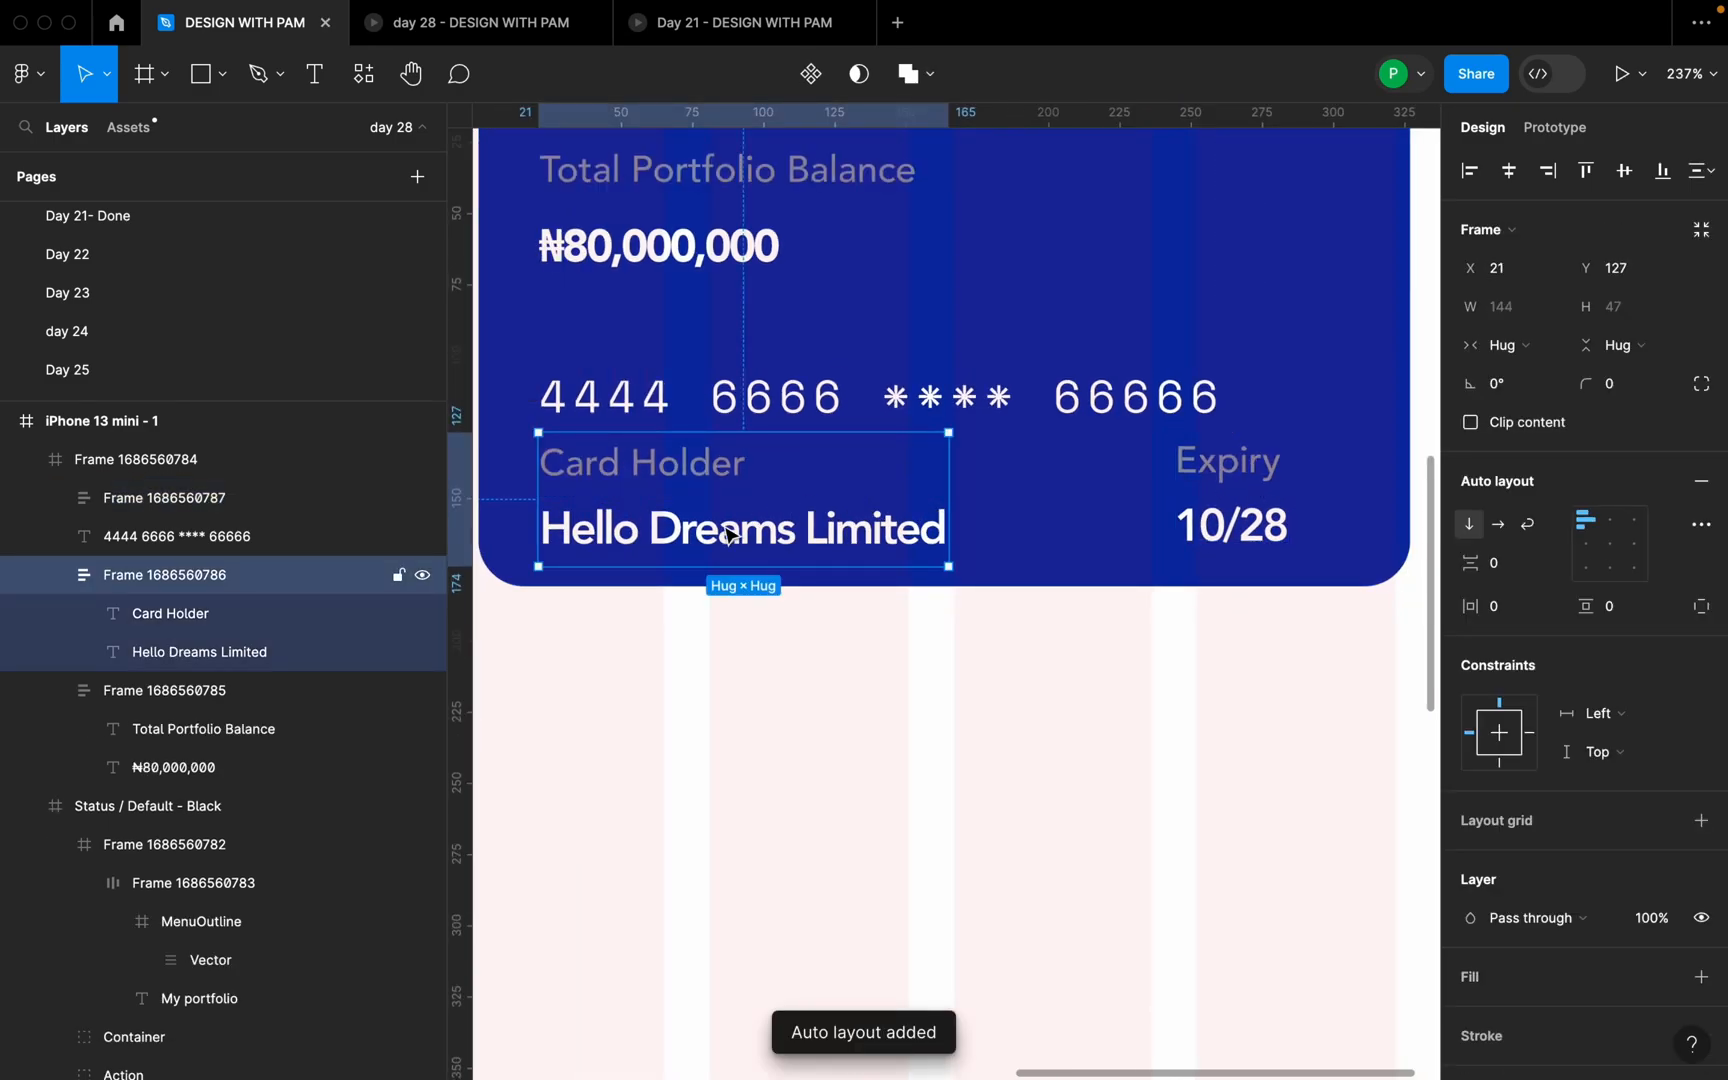
click(1287, 530)
drag(1247, 518, 1284, 510)
scroll(1283, 508, down, 3)
scroll(1281, 515, down, 3)
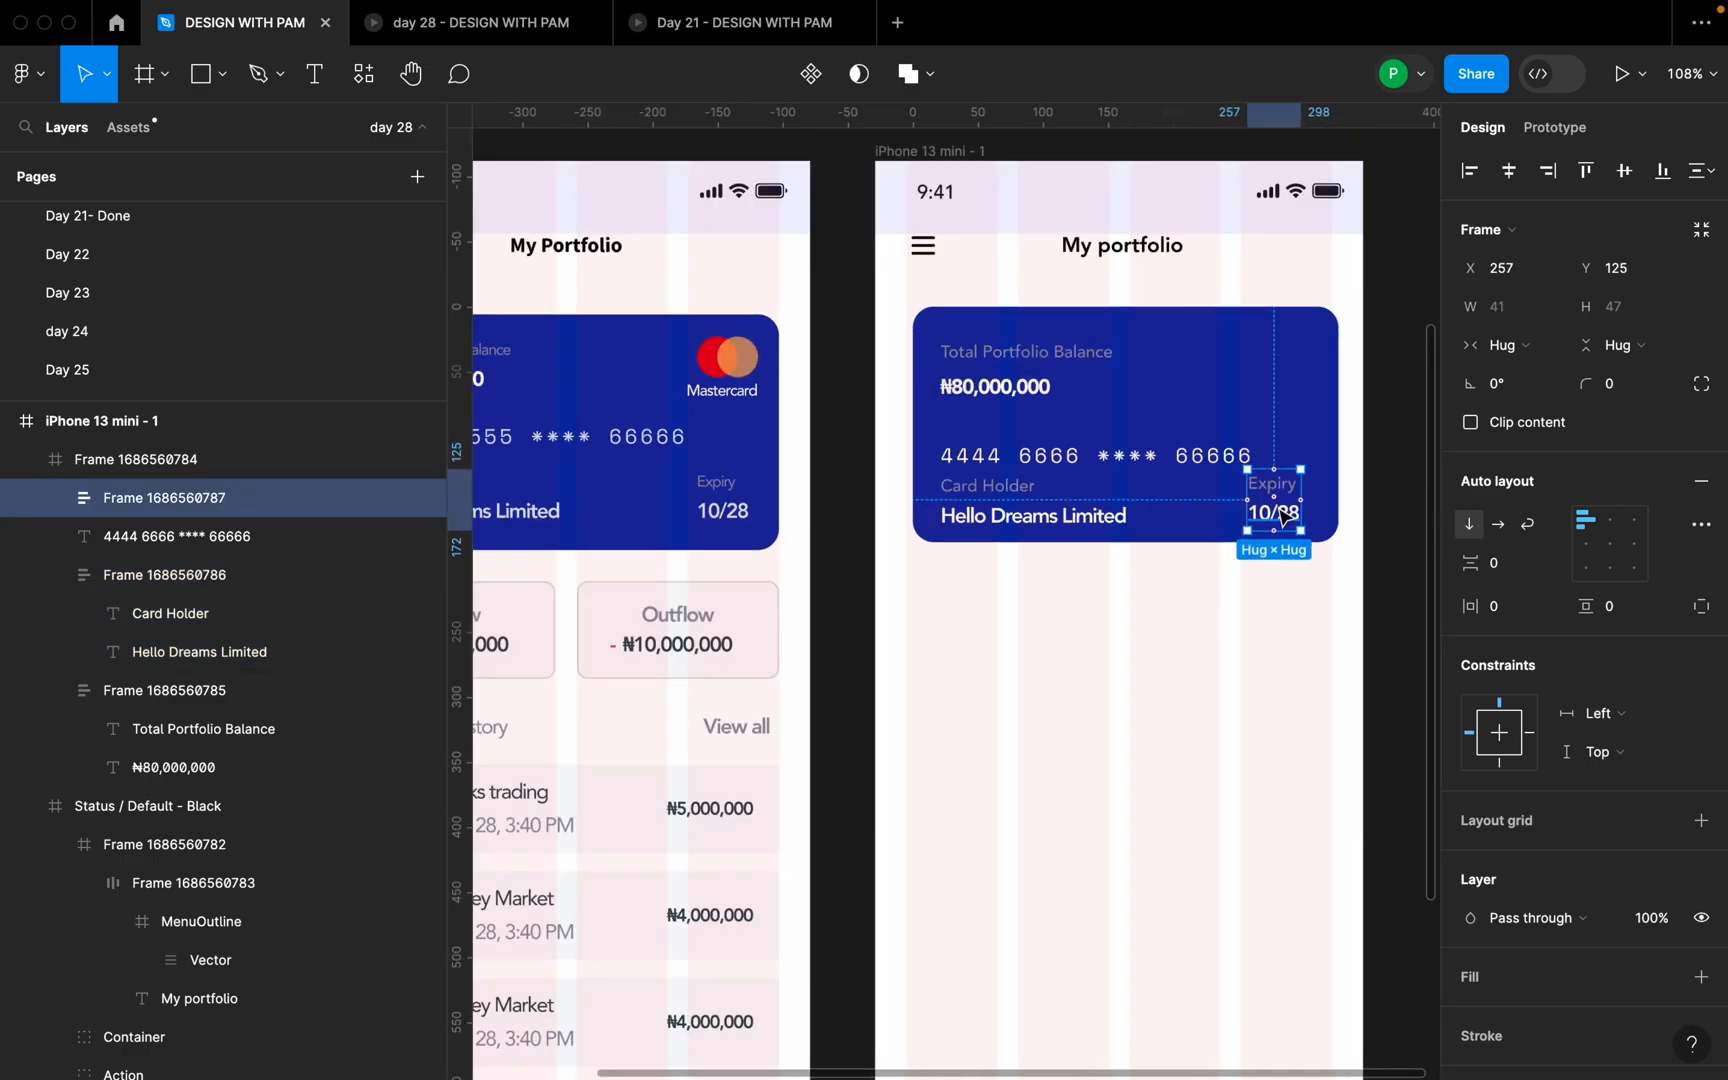
shift+click(1108, 518)
key(shift+a)
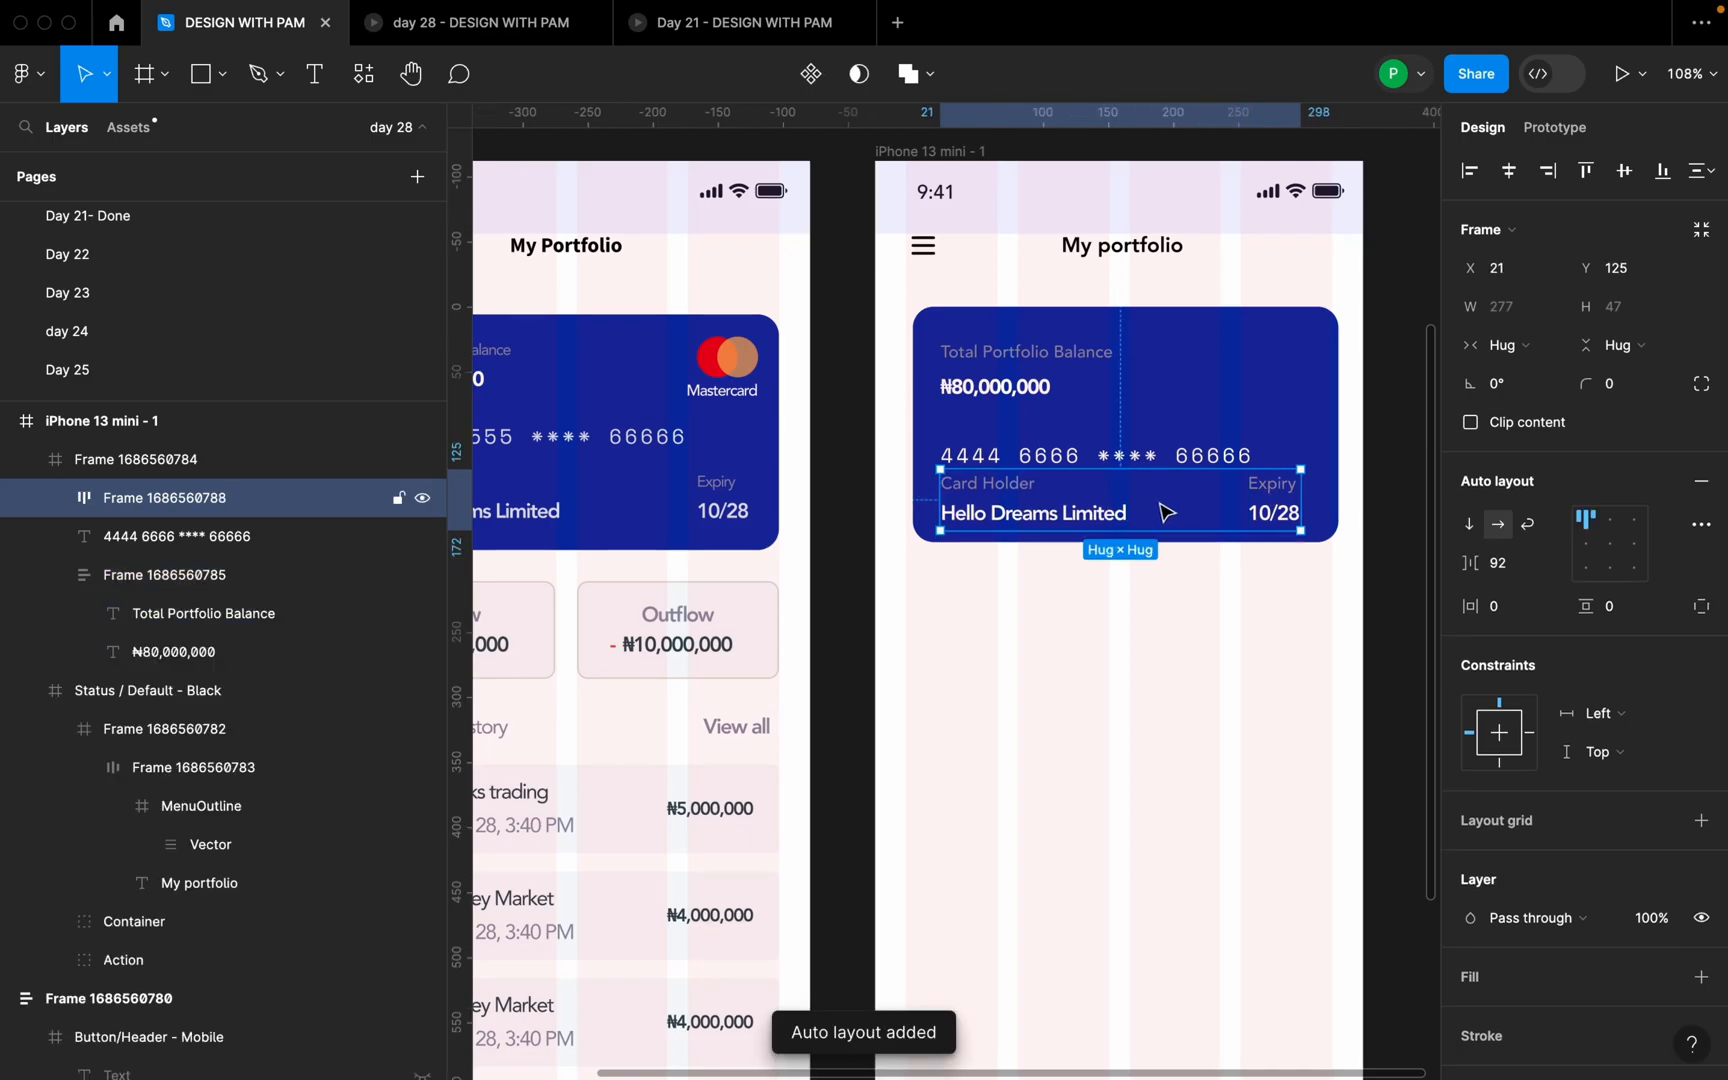
- Move the card number text up to Y 83 in the blue card
drag(1200, 455, 1200, 432)
scroll(1225, 470, down, 3)
scroll(1150, 425, up, 2)
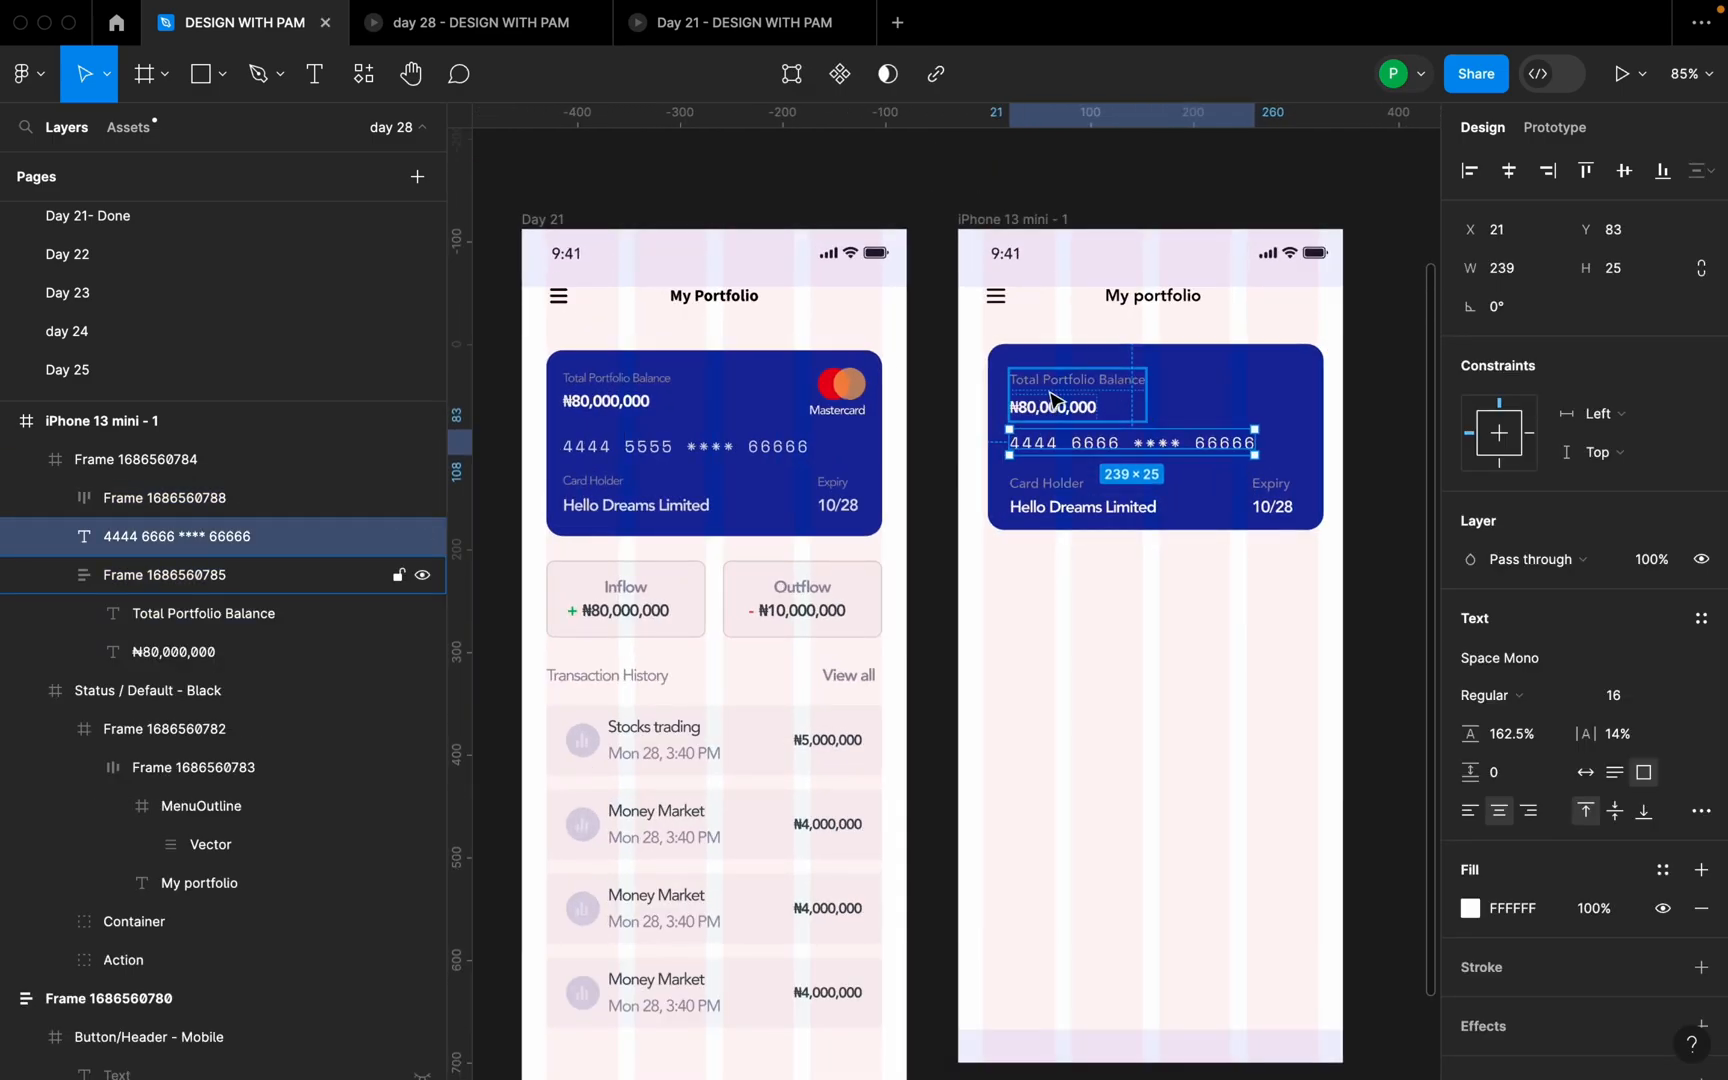
- Position the portfolio balance group at X 24, Y 16 in the blue card and the card number at X 24, Y 84
click(1076, 400)
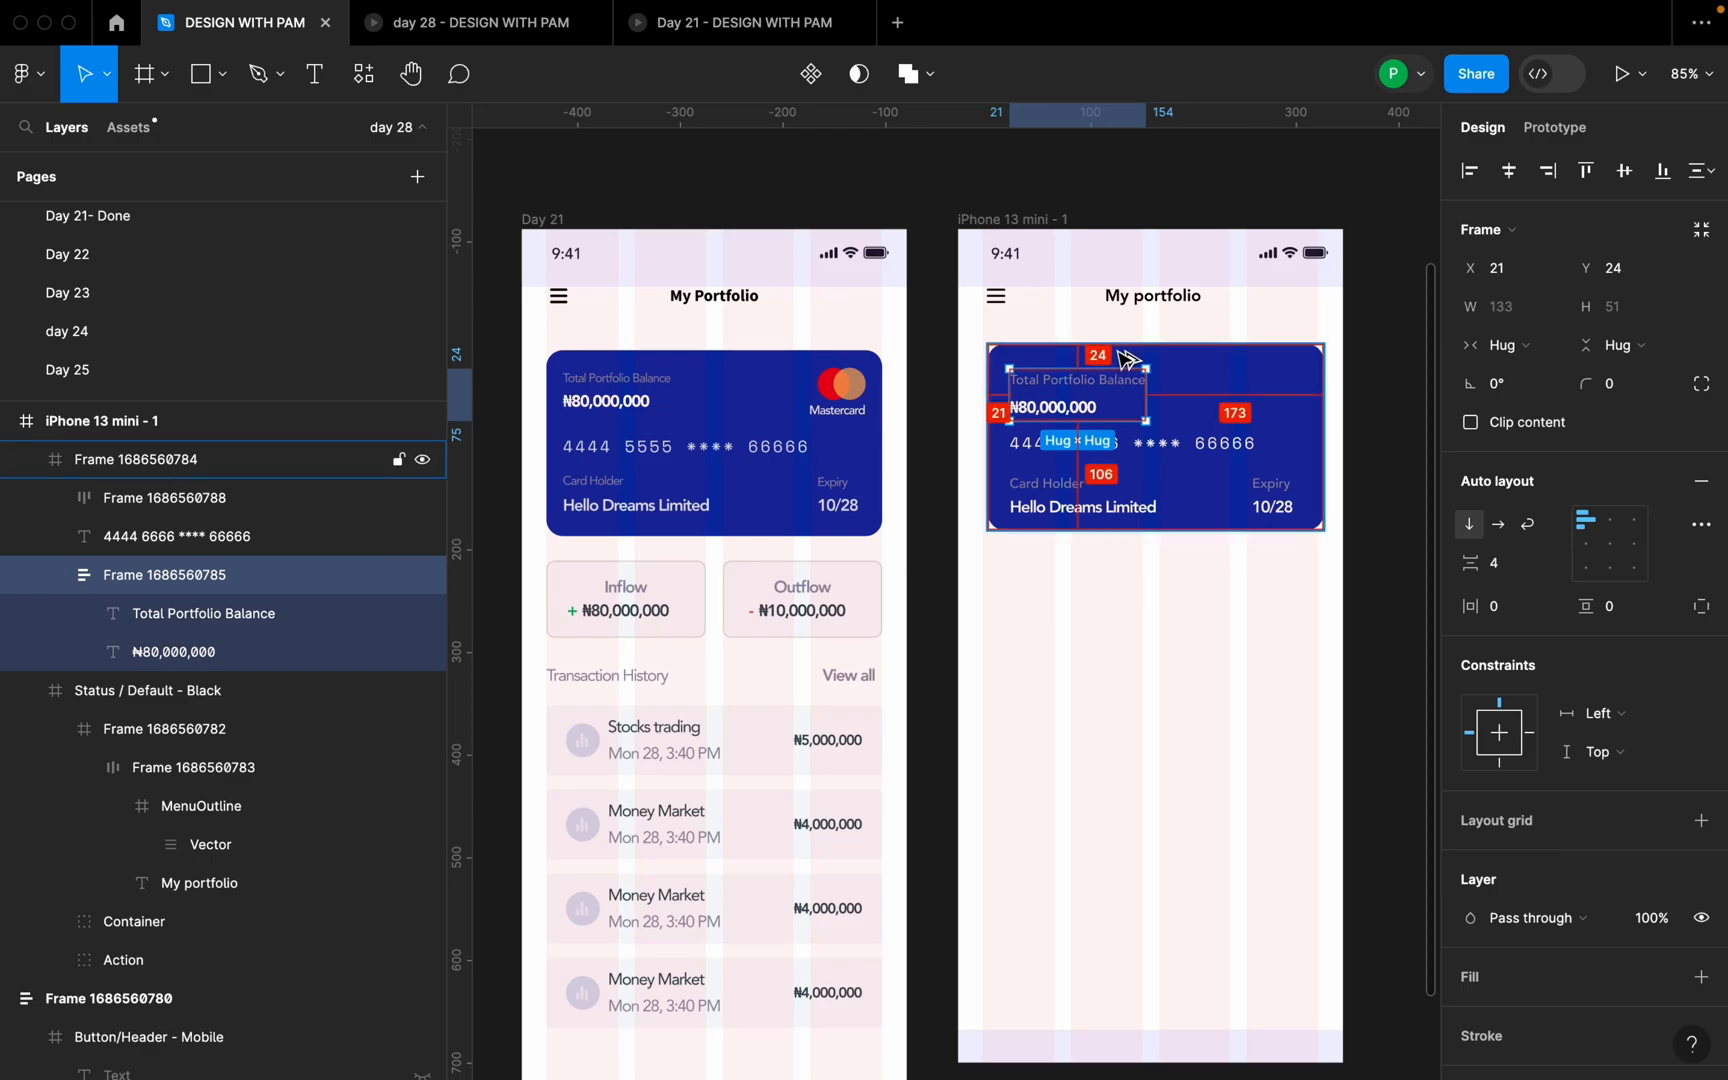
scroll(1126, 360, up, 5)
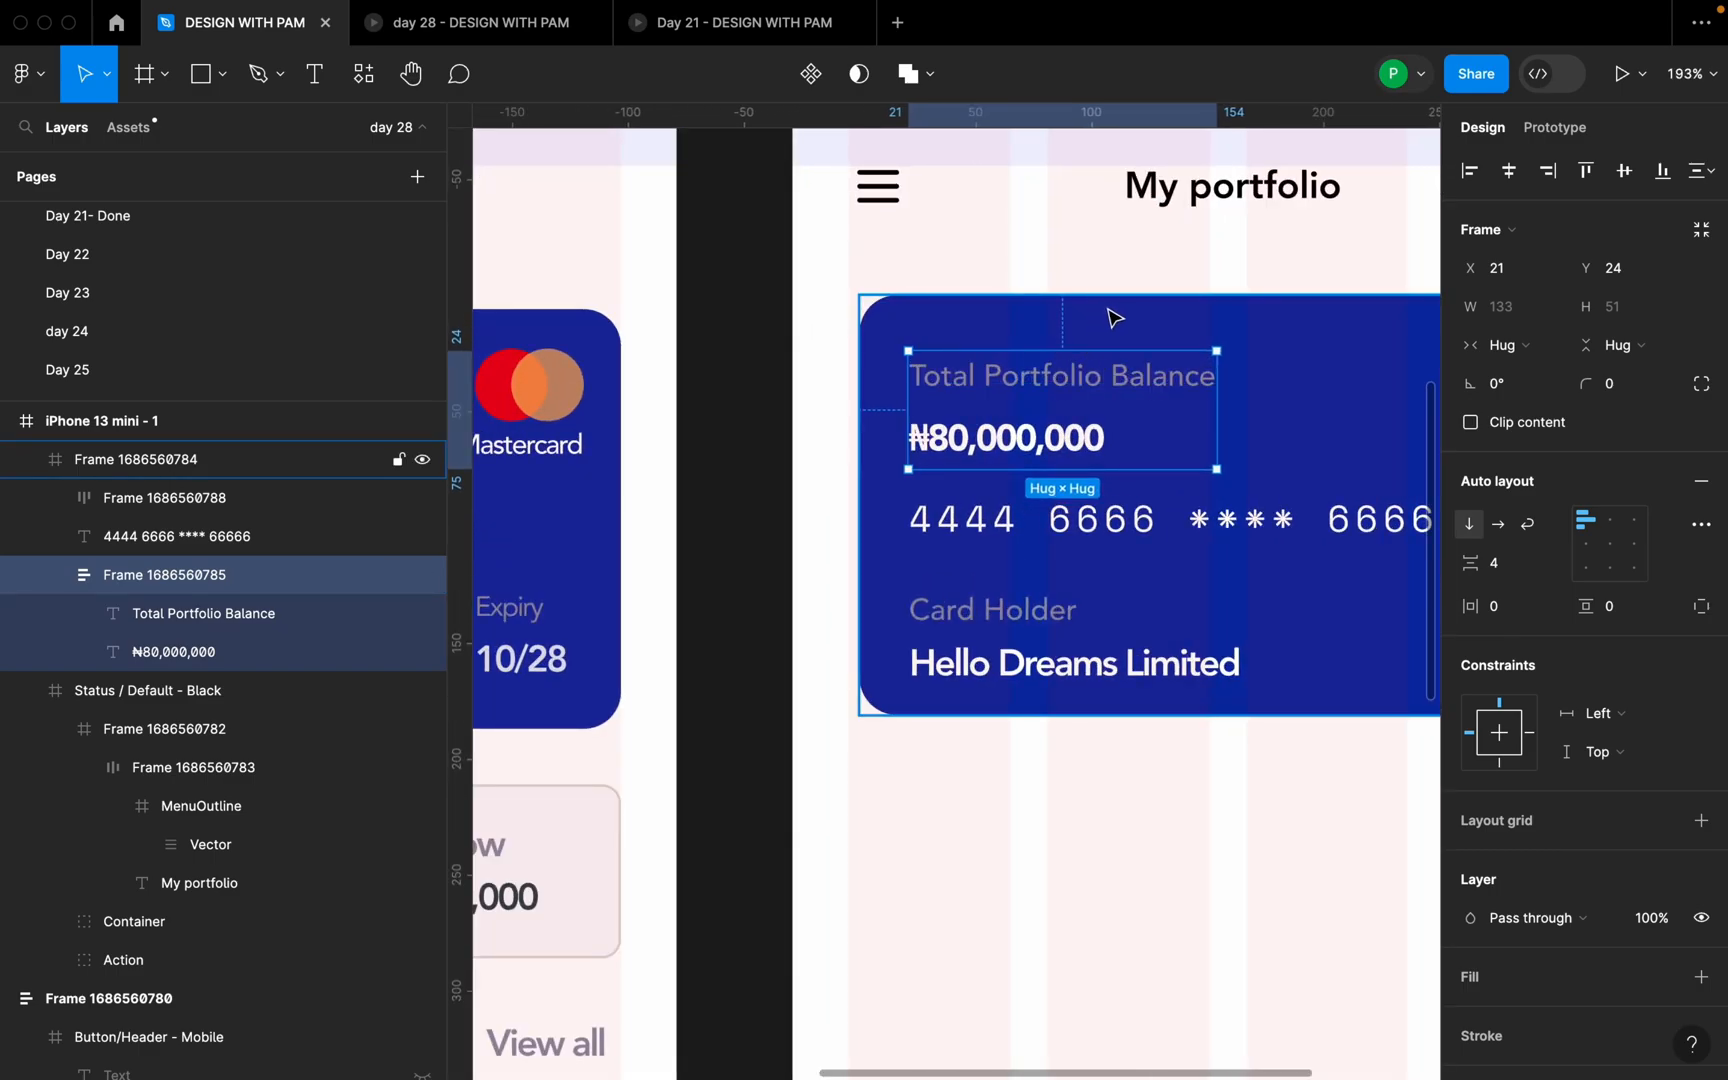
click(1068, 405)
drag(1101, 415, 1102, 401)
key(alt)
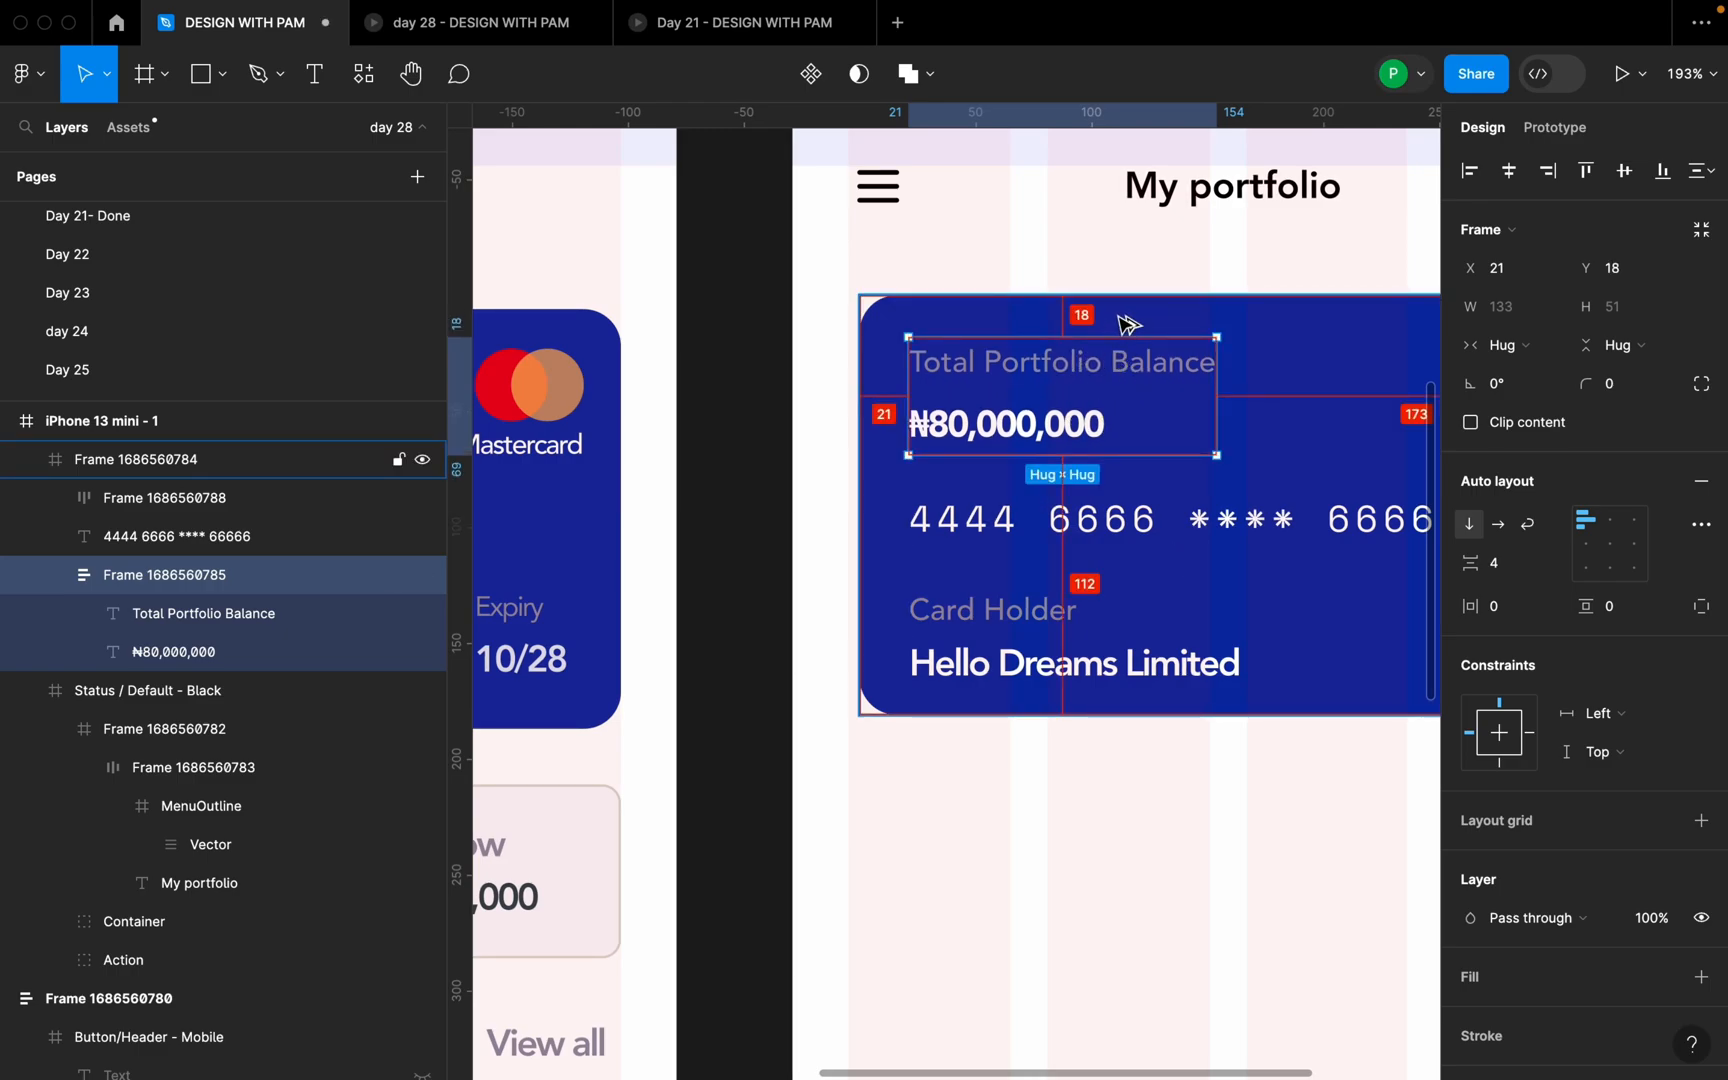
key(Up)
key(Up)
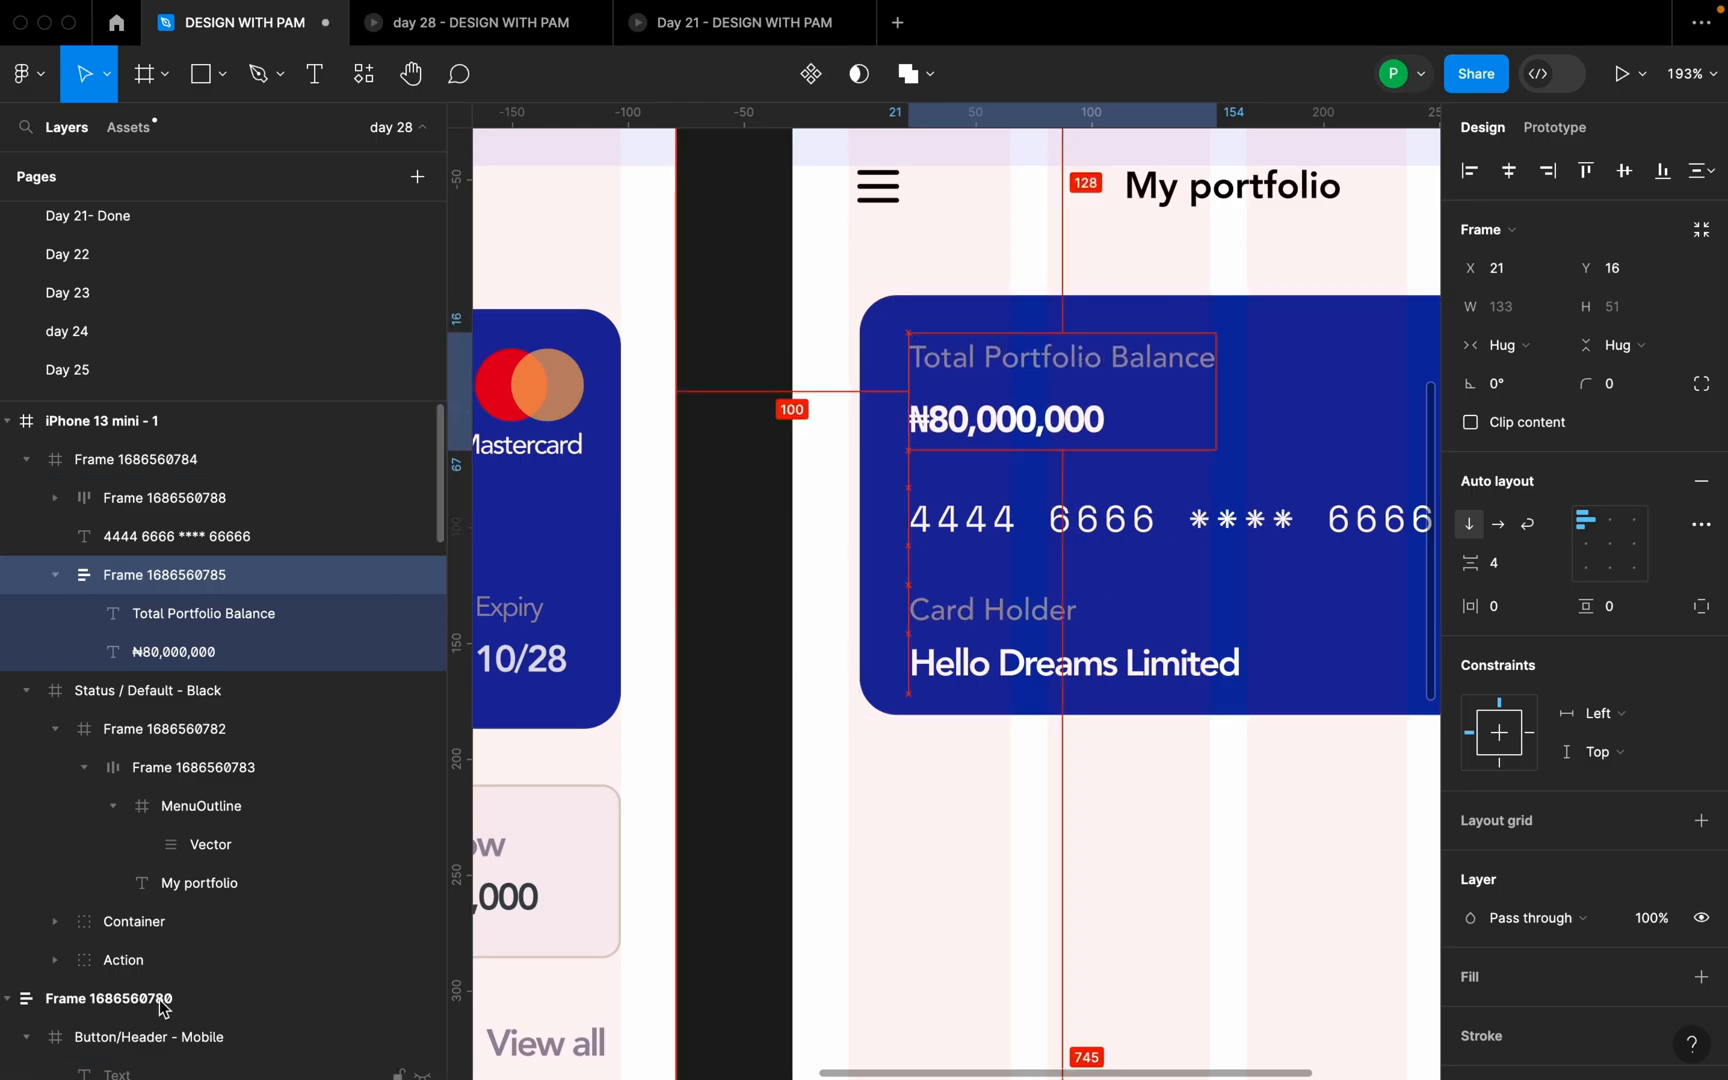
key(Right)
key(Right)
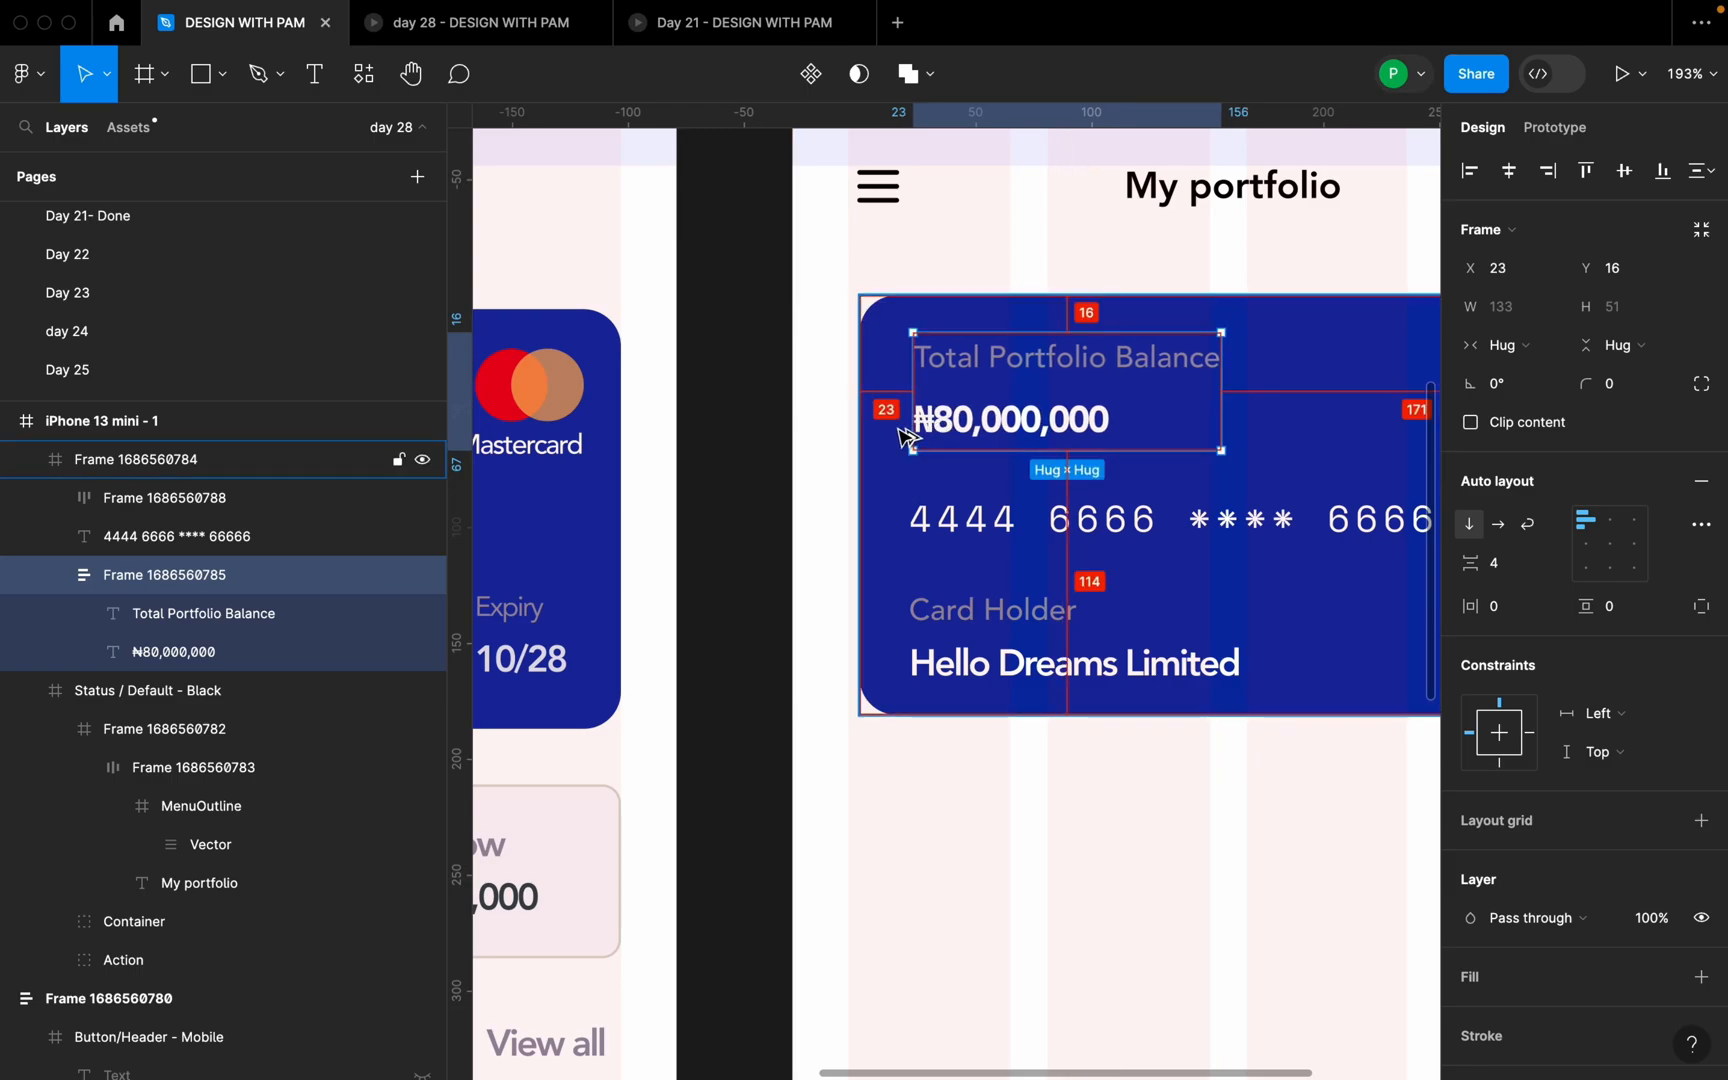
key(Right)
drag(1090, 523, 1093, 521)
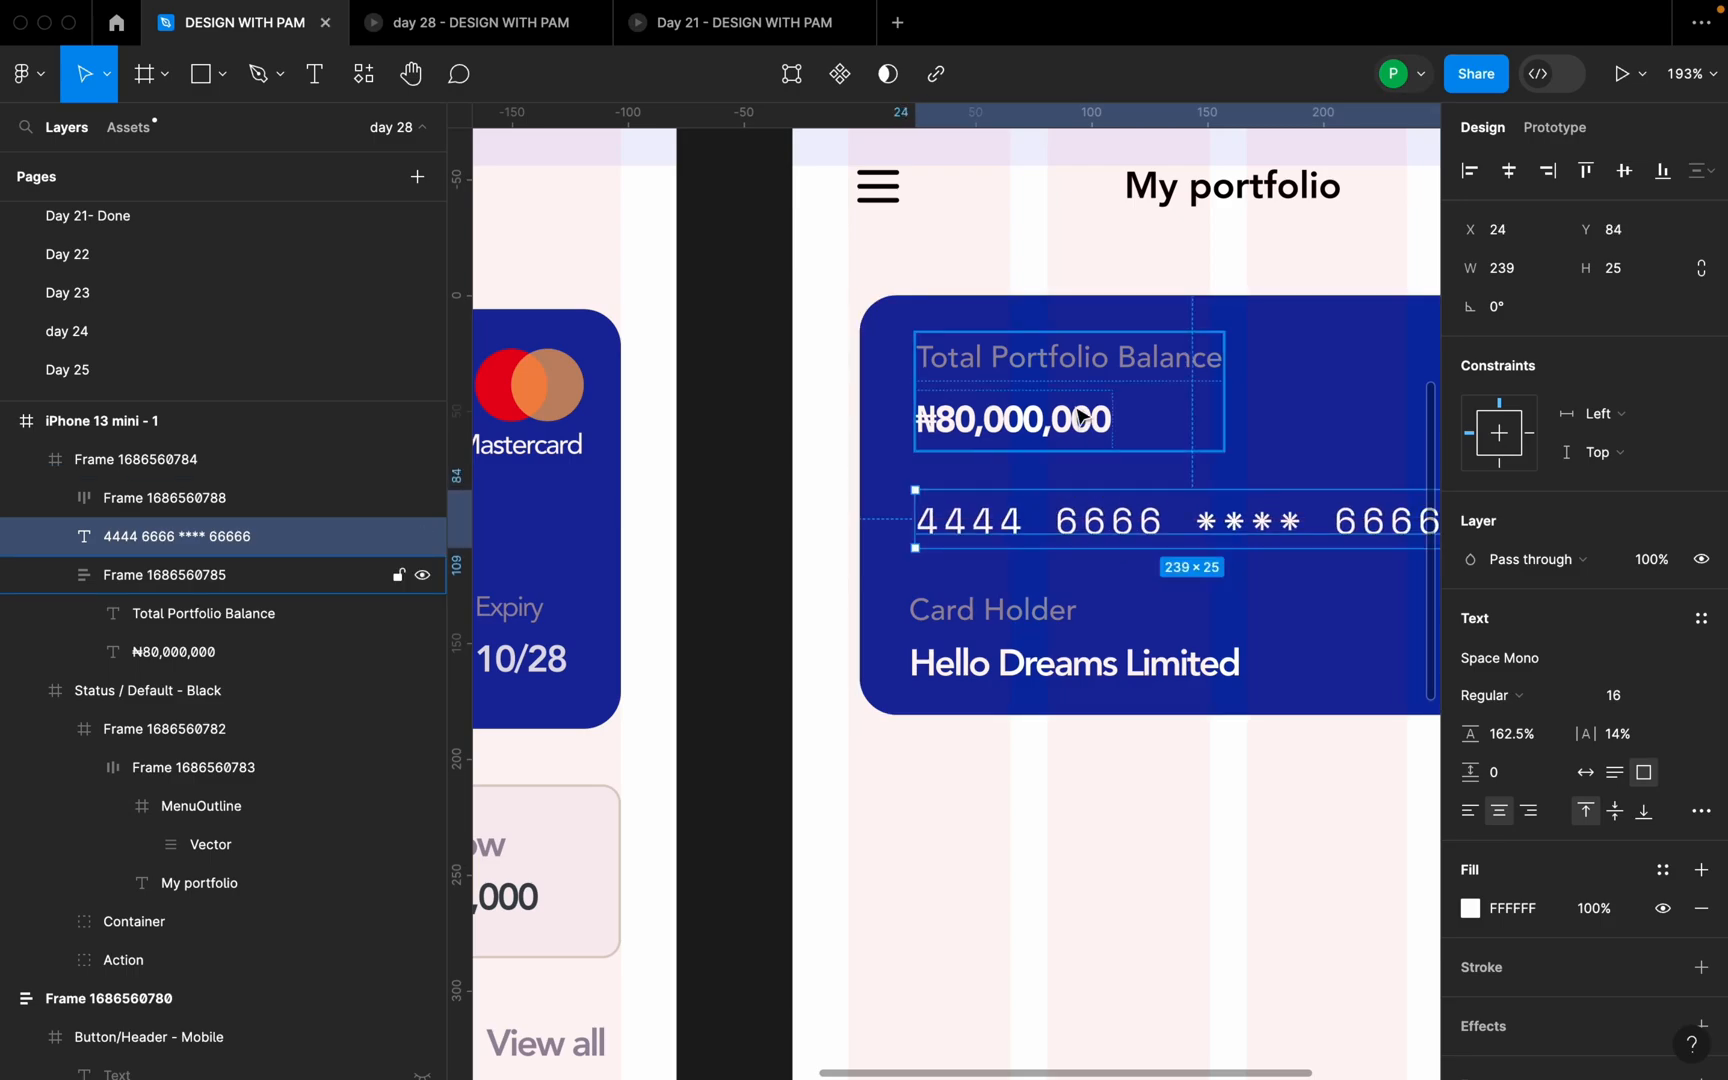
- Set the vertical spacing between the balance group and the card number to 14 and wrap them in an auto layout
shift+click(1120, 415)
click(1510, 415)
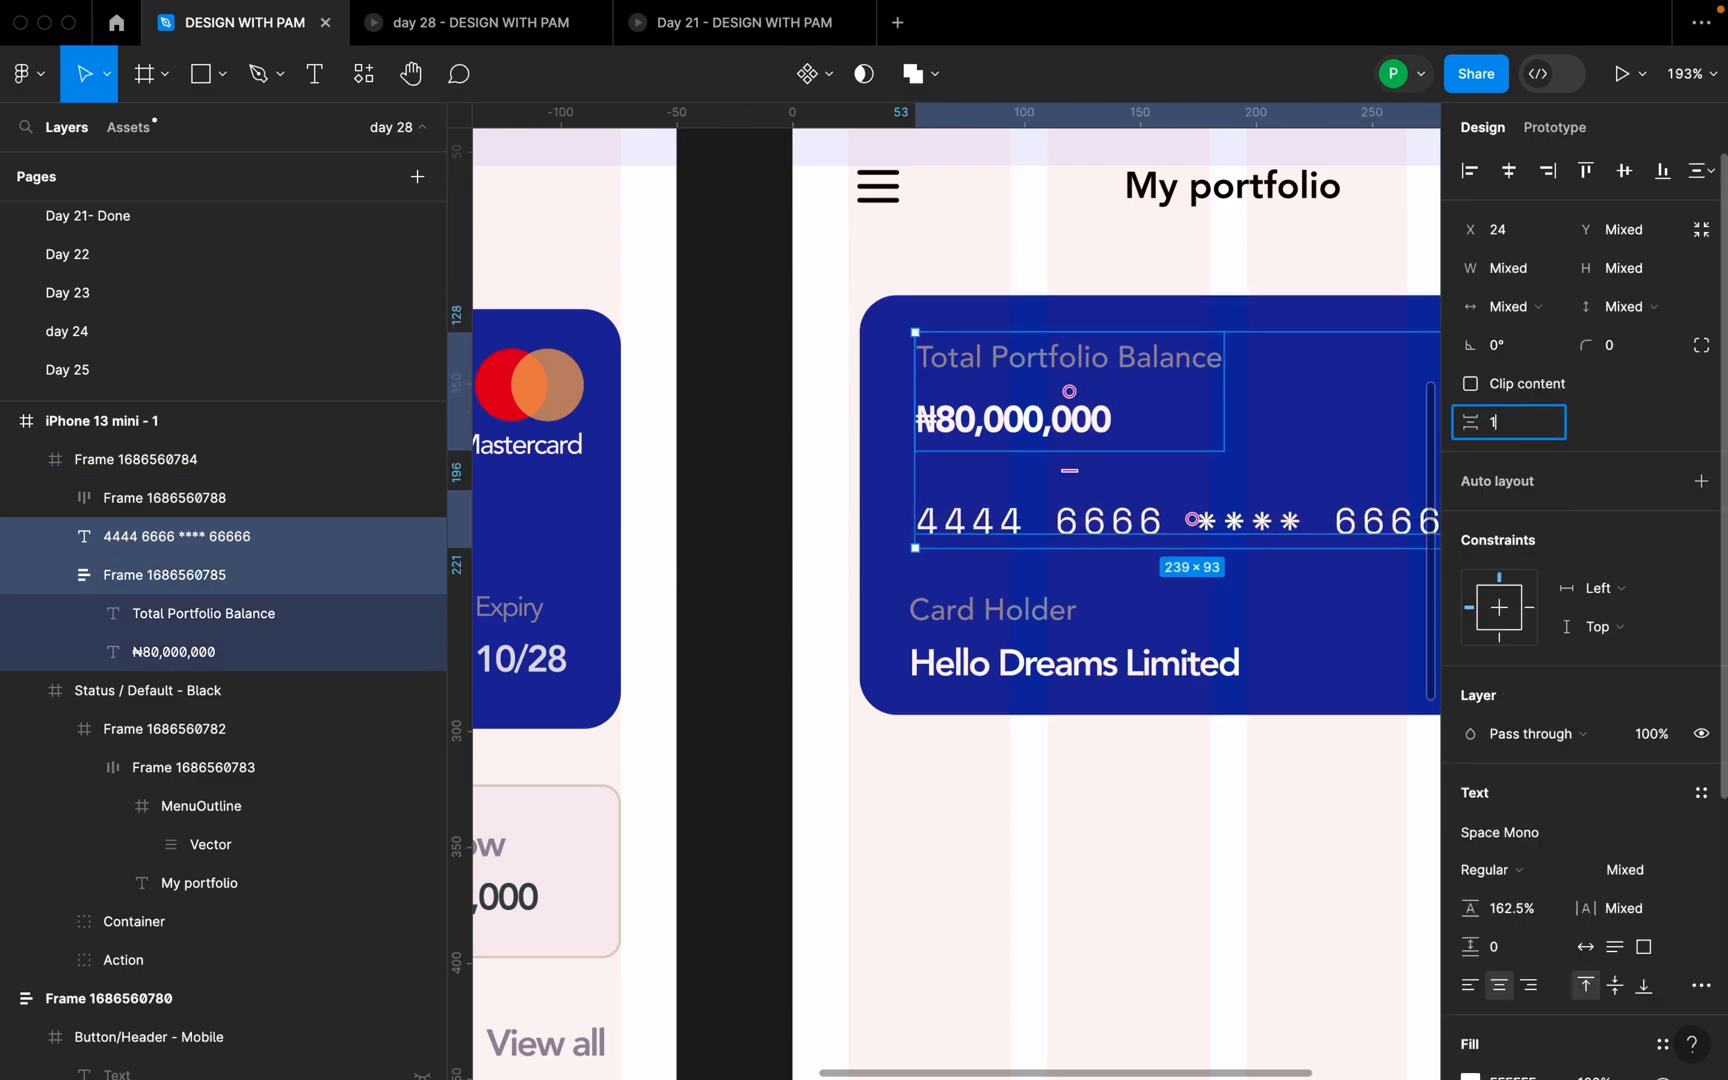
text(14)
key(Return)
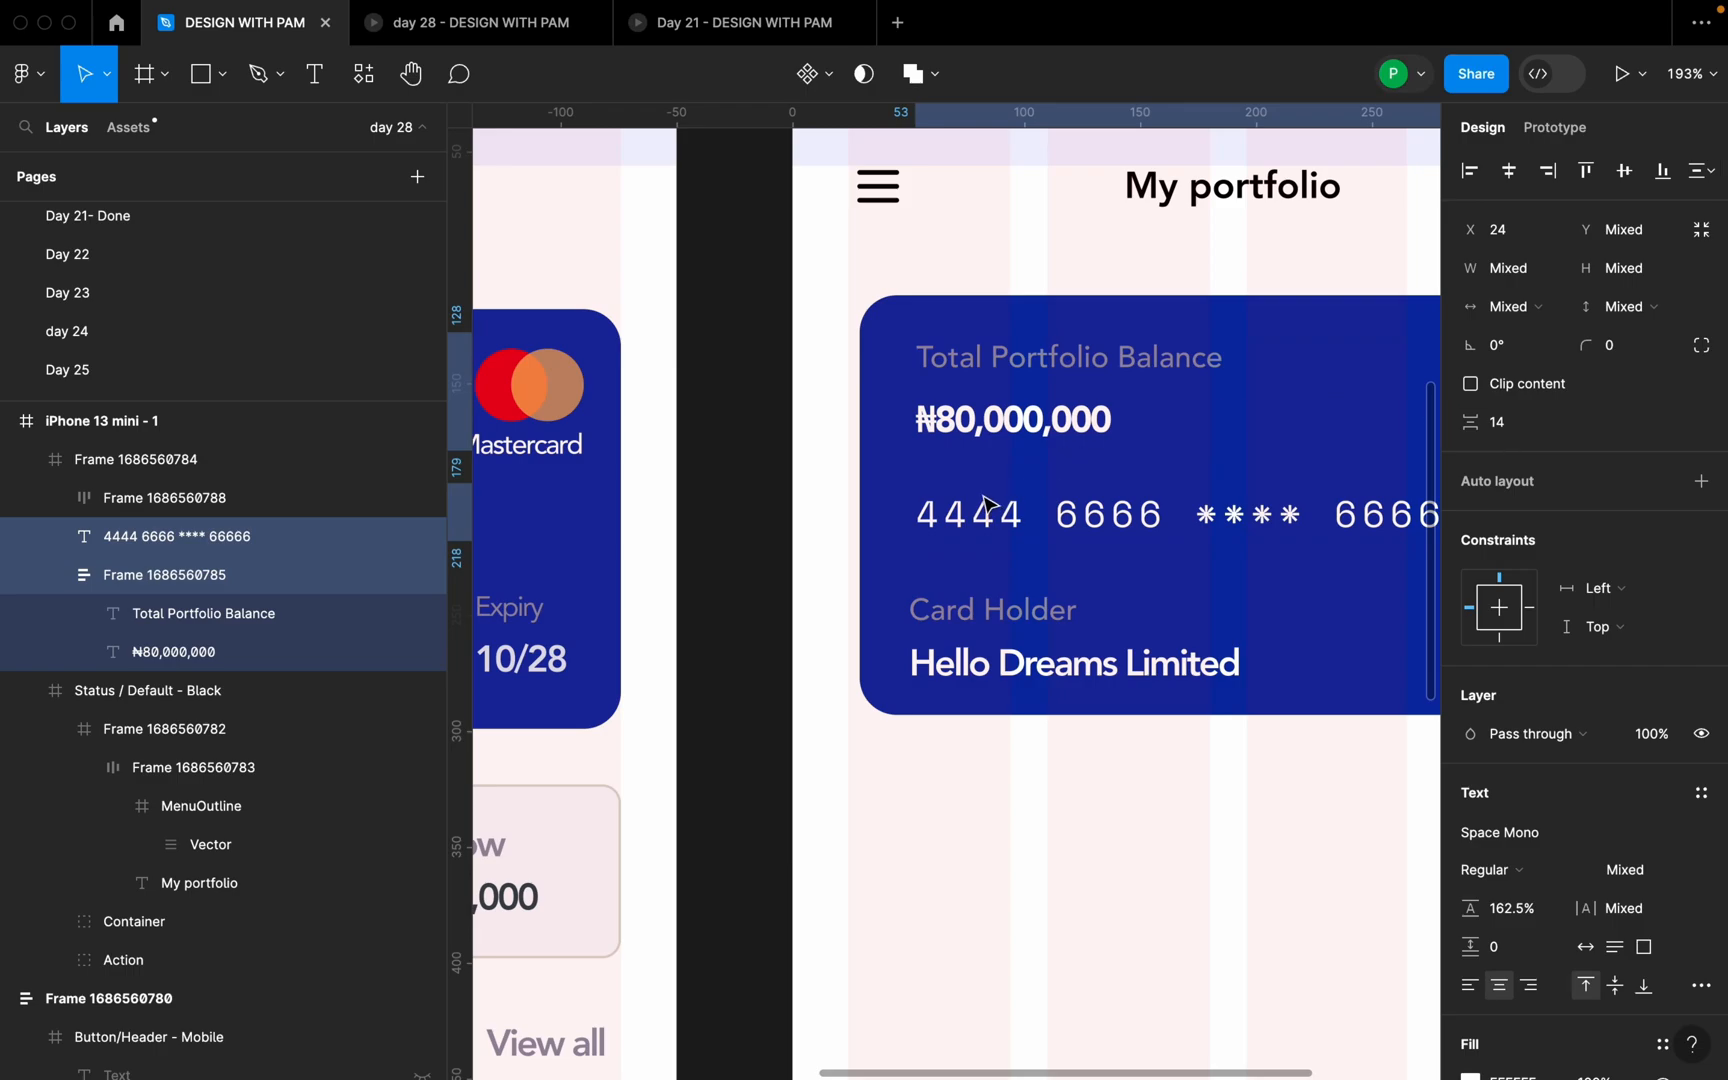
key(shift+a)
scroll(1100, 560, down, 5)
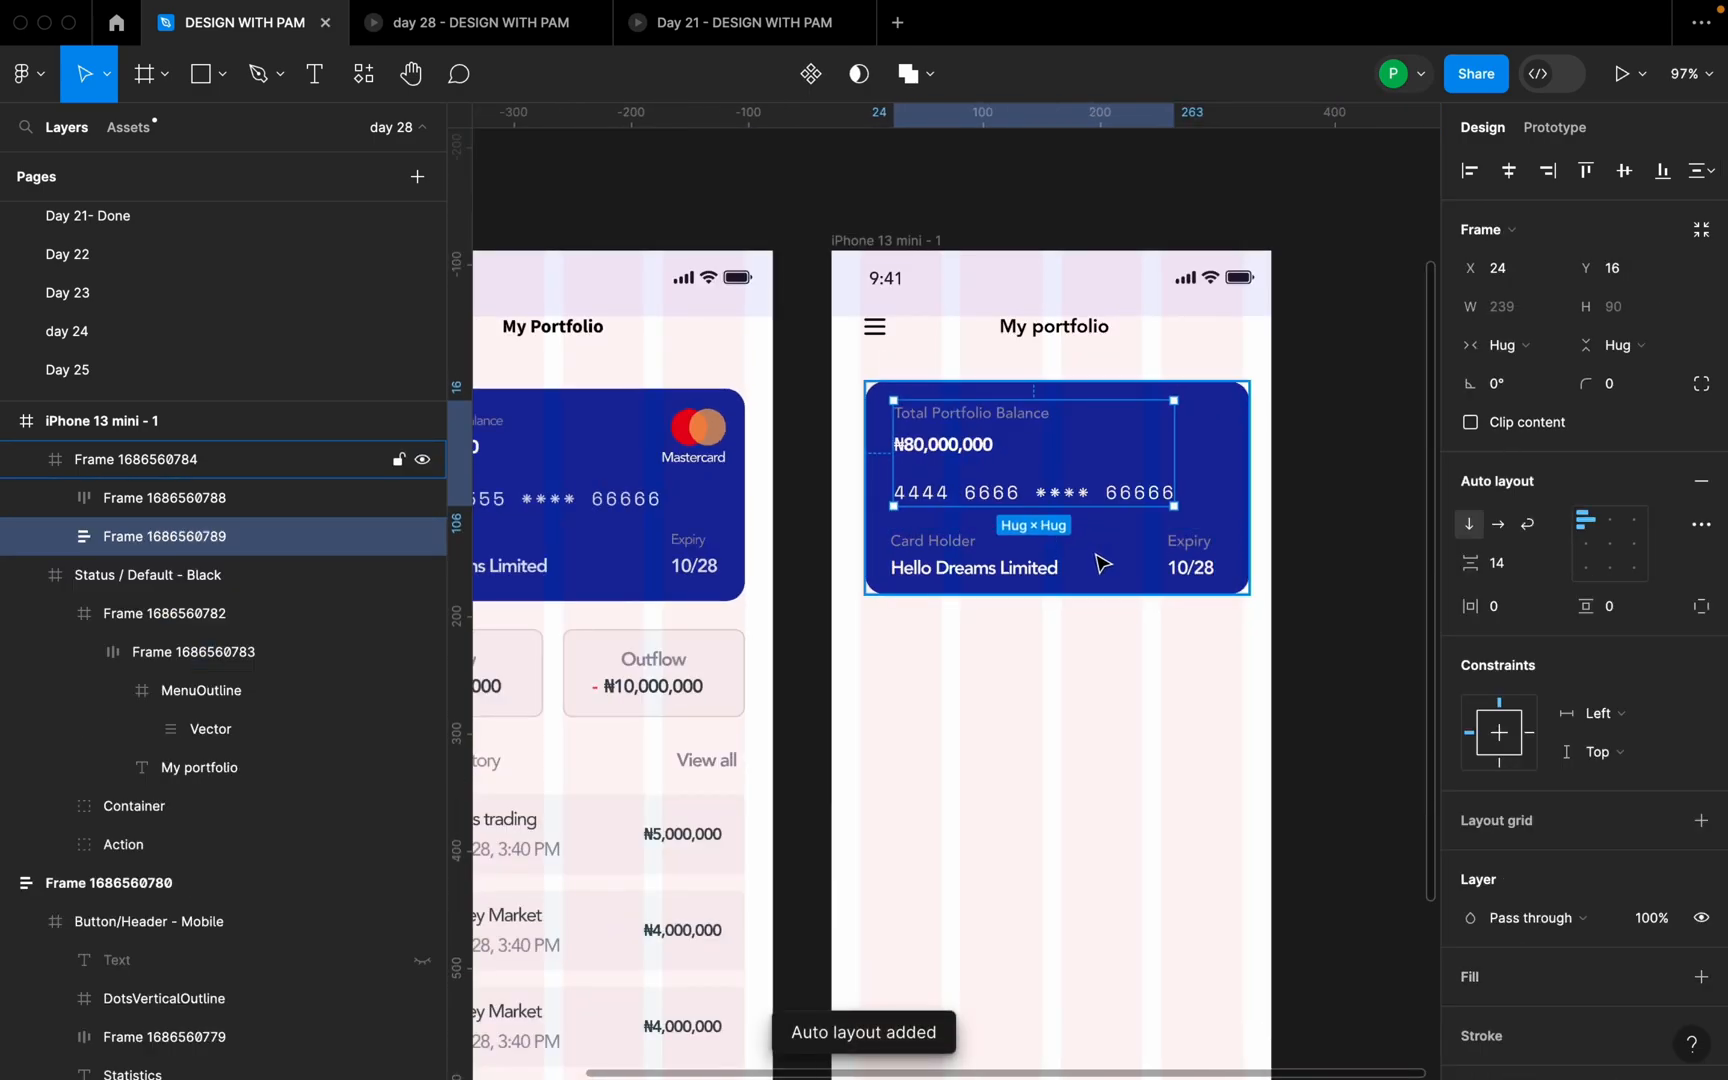
- Combine the balance and card number group with the card holder and expiry row in a vertical auto layout with 16 spacing
scroll(1104, 563, up, 3)
shift+click(1124, 558)
key(shift+a)
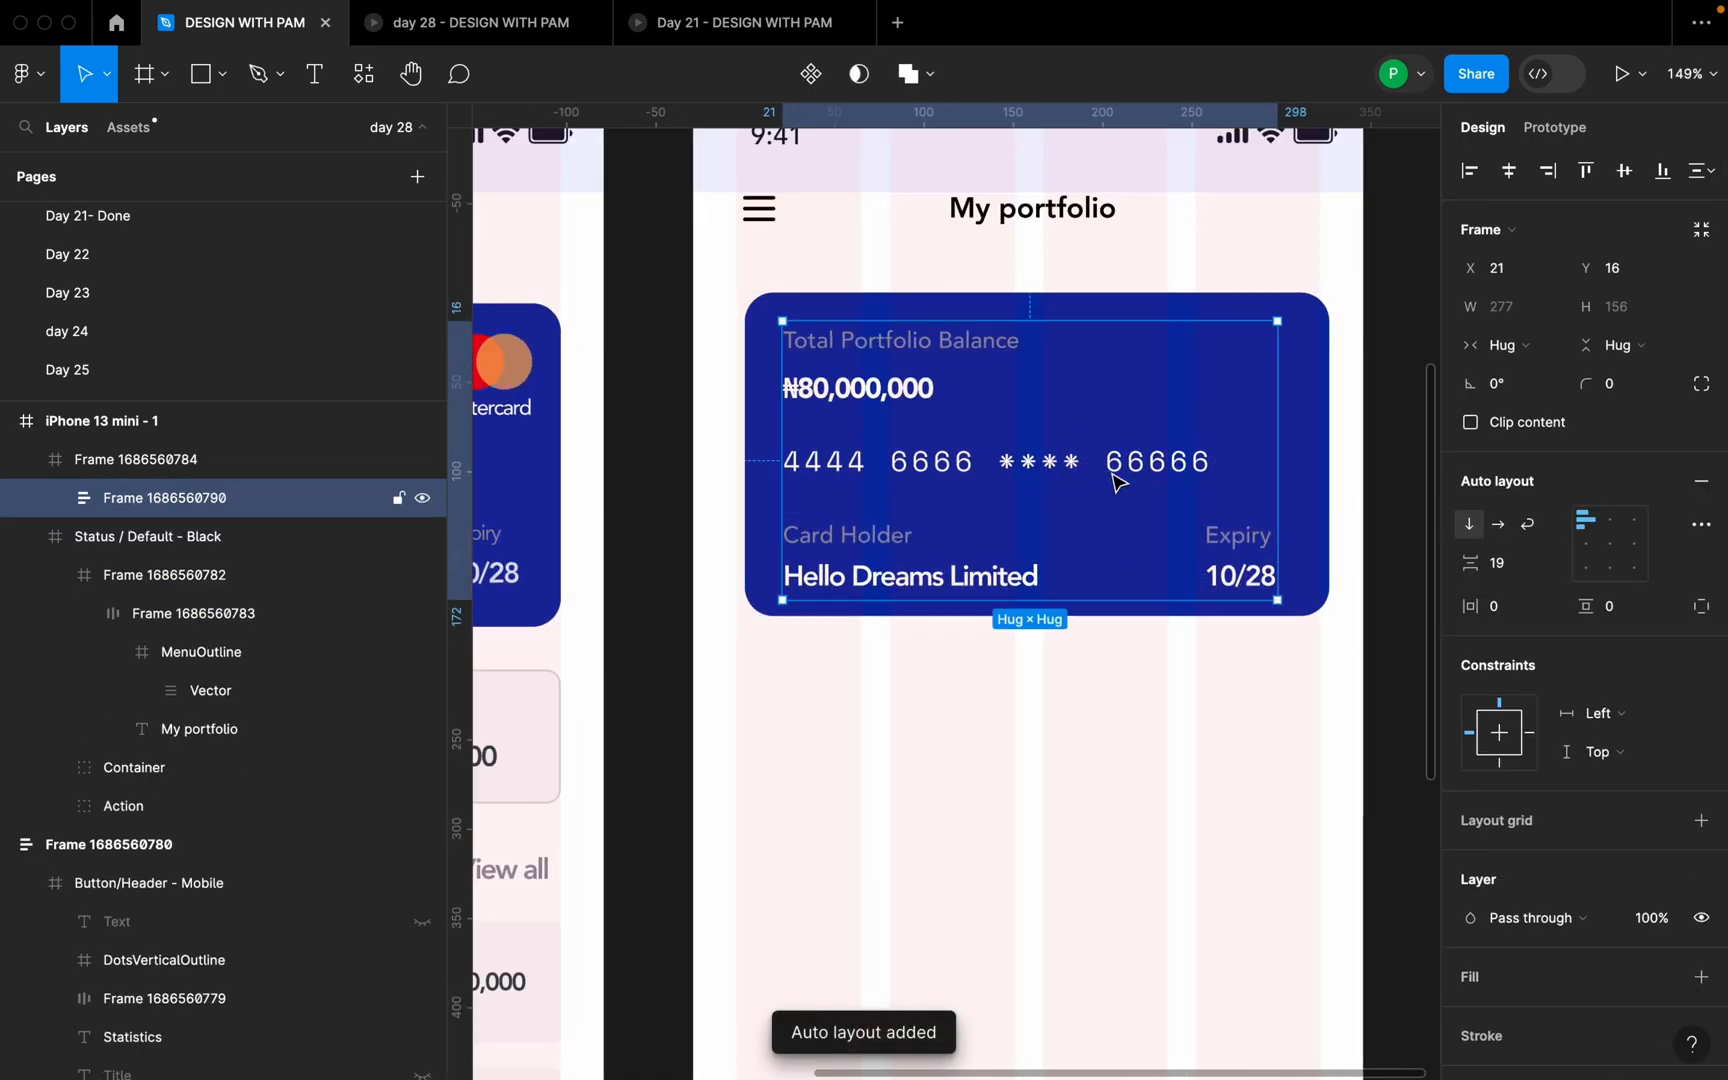
click(1512, 564)
text(16)
key(Return)
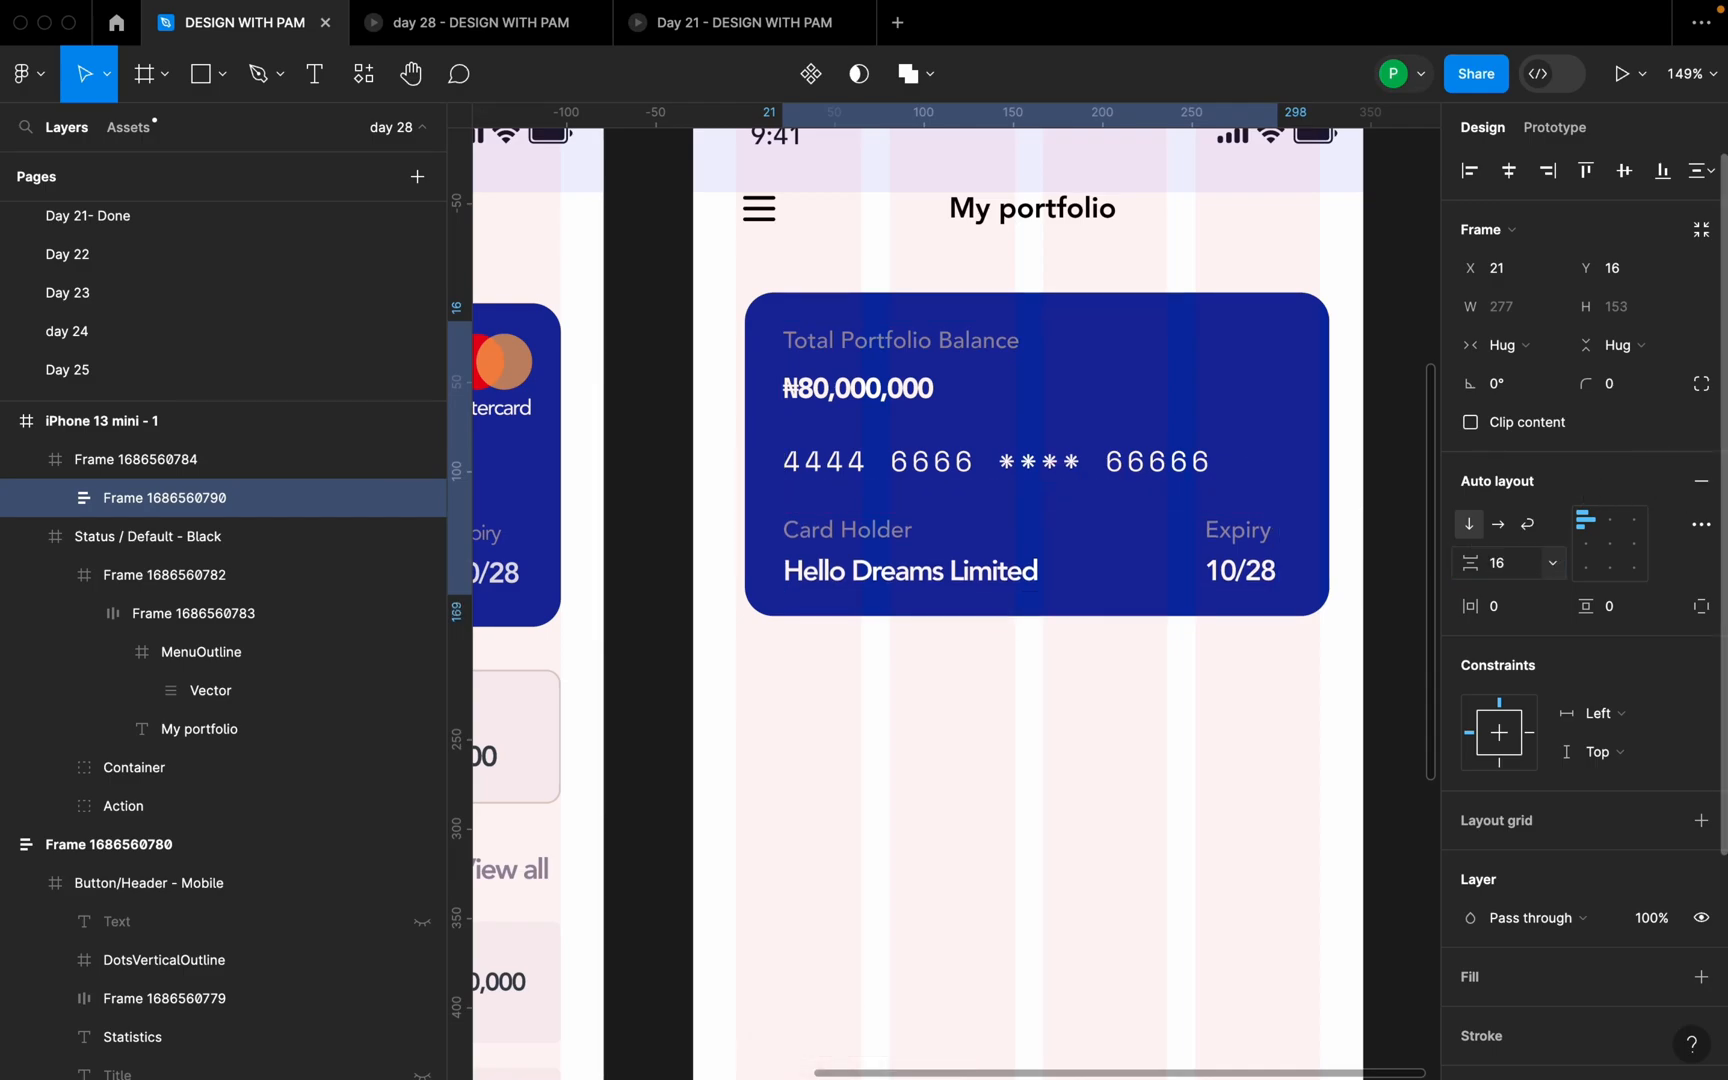
scroll(1288, 584, down, 3)
click(1279, 660)
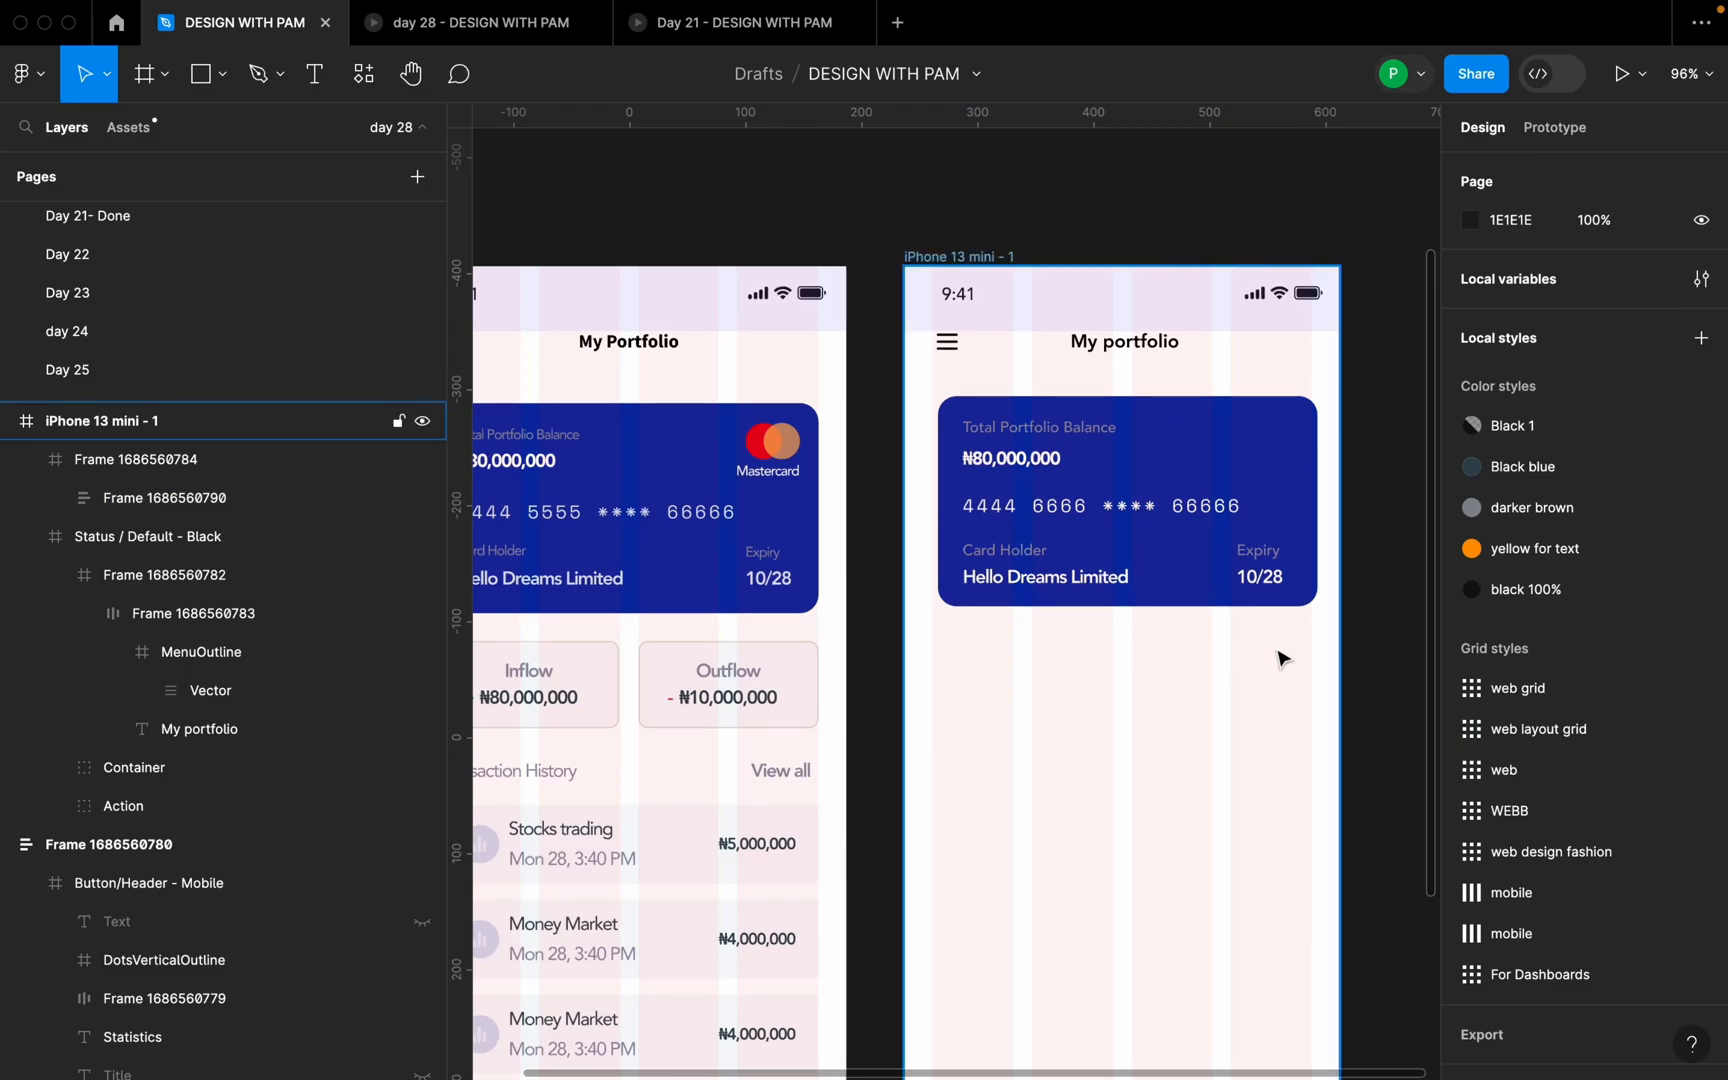
- Draw a 44 × 44 circle with the Ellipse tool and move it into the blue card
scroll(1282, 662, up, 1)
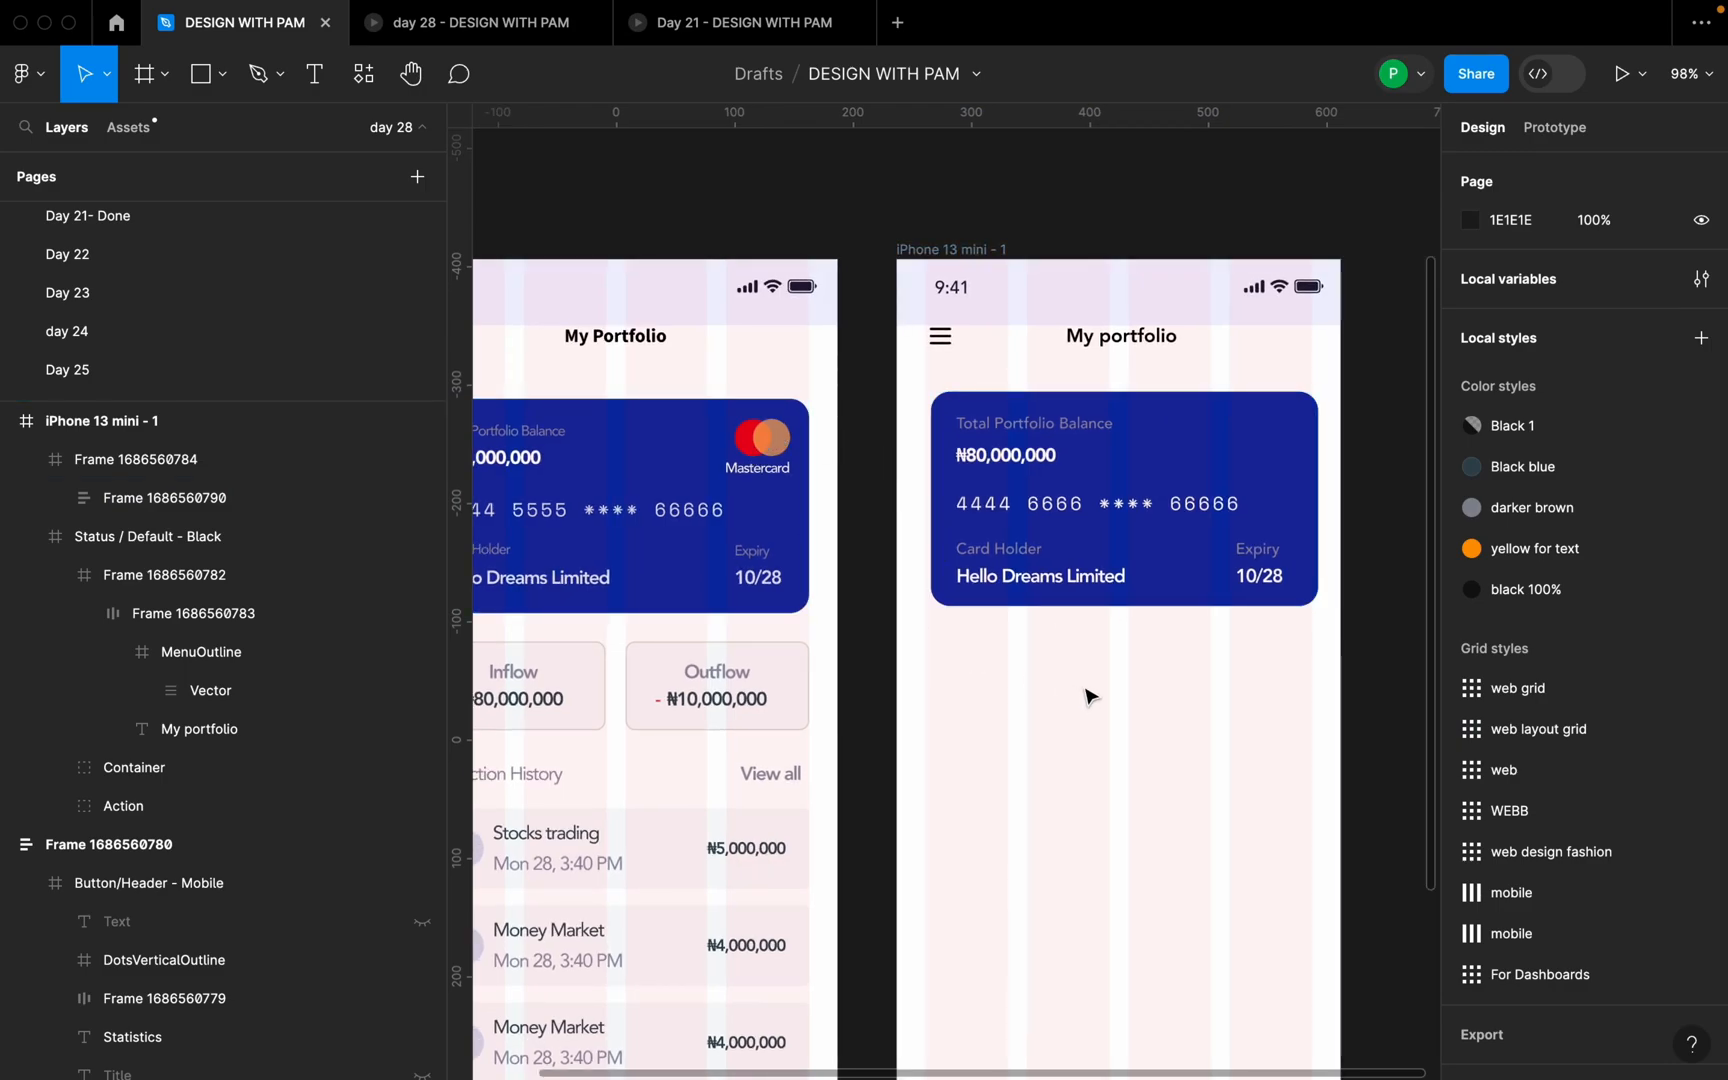
key(o)
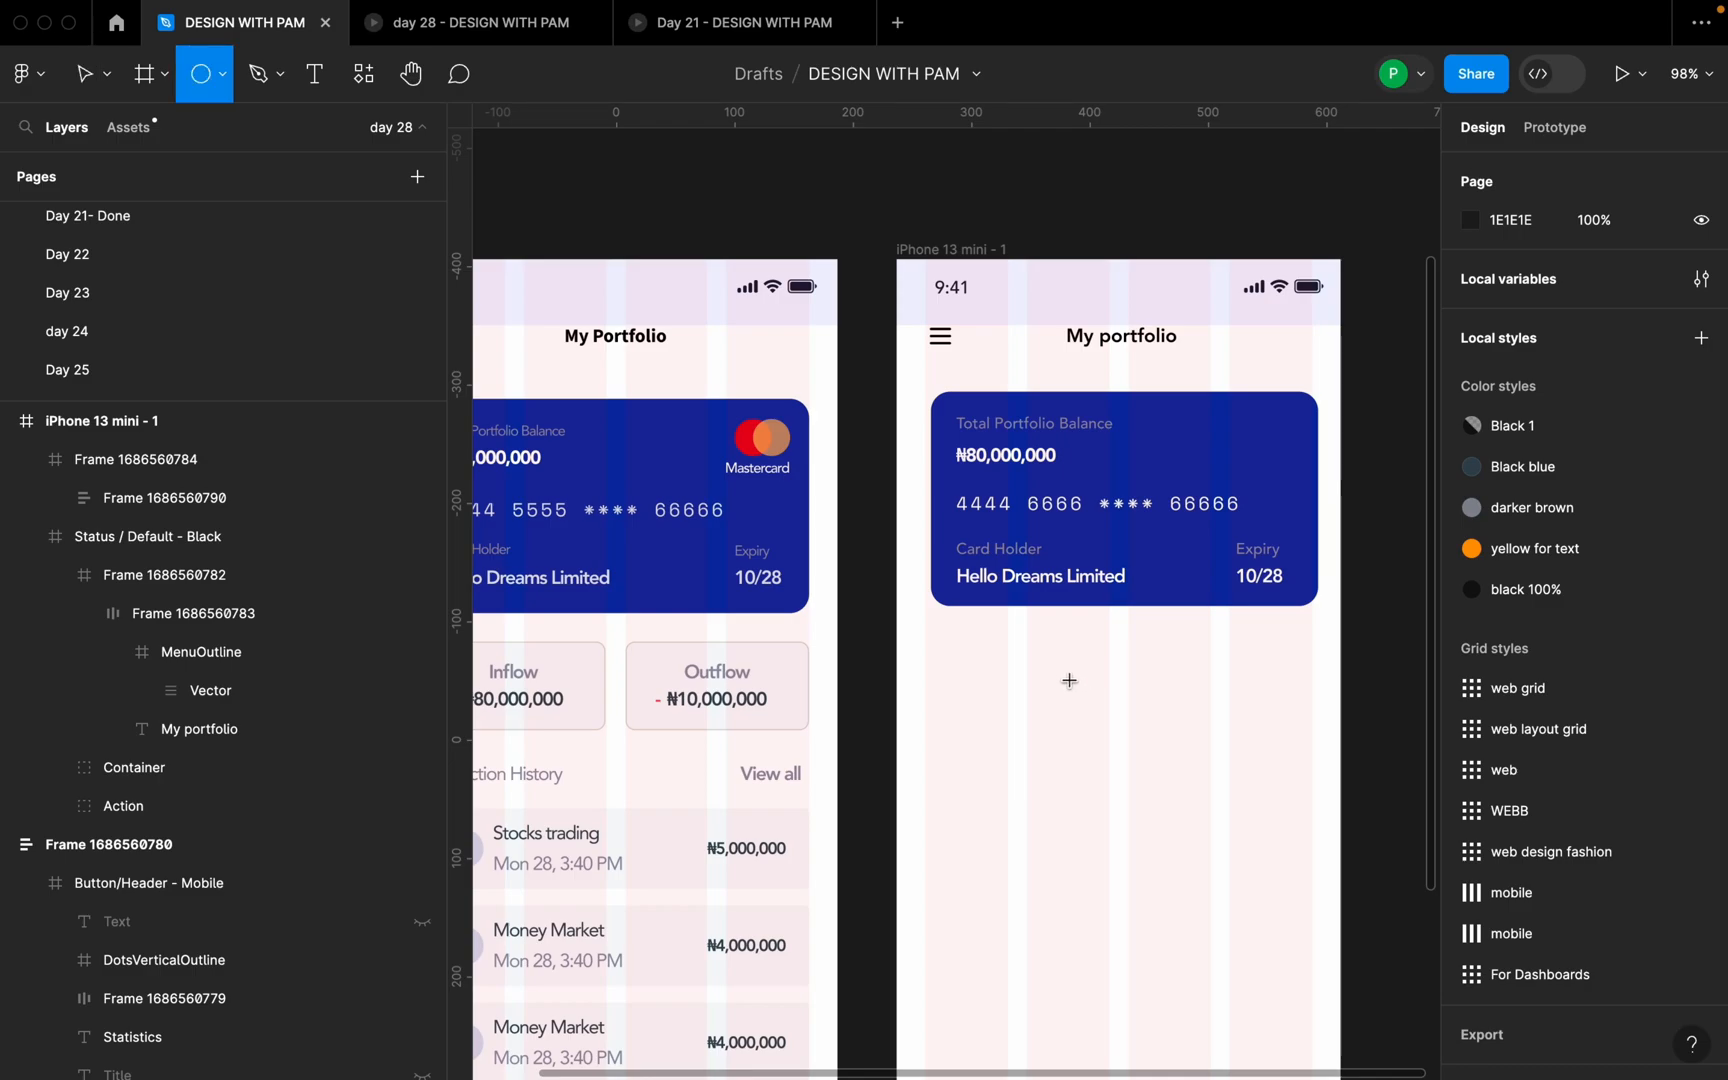
mouse_move(1046, 662)
mouse_down()
mouse_move(1098, 712)
mouse_move(1328, 456)
mouse_up()
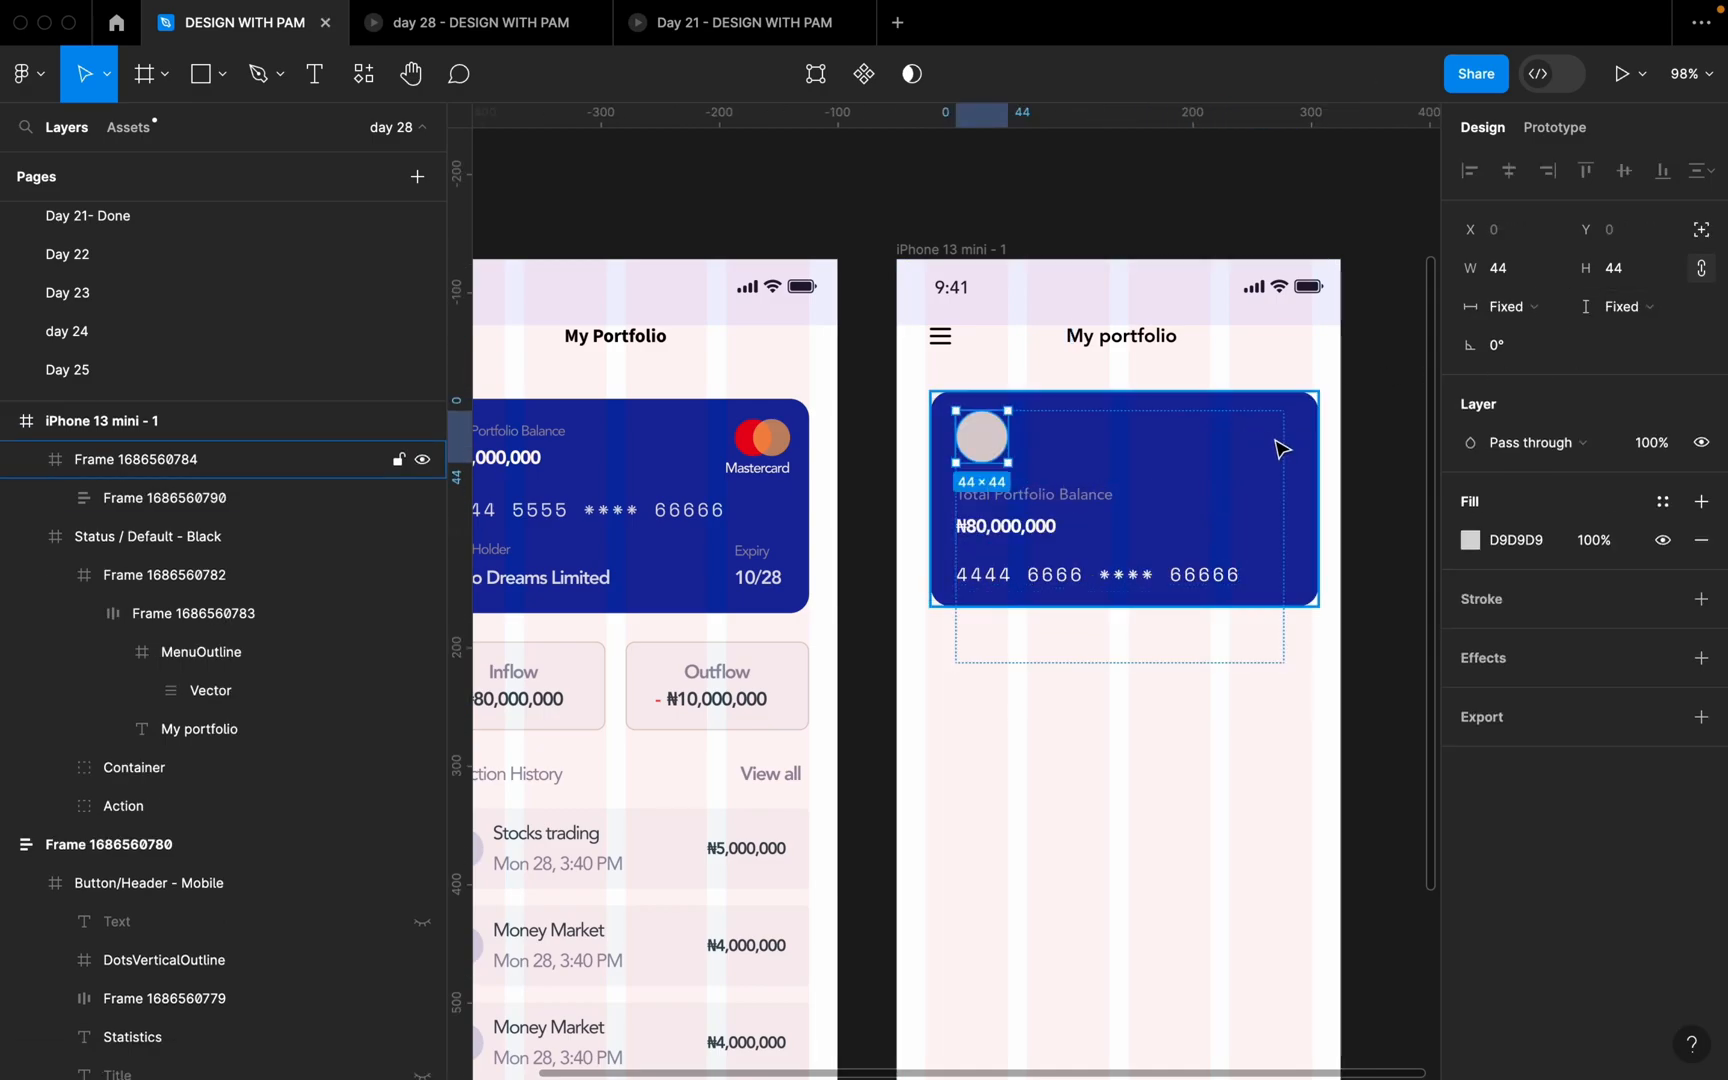
scroll(1268, 442, up, 2)
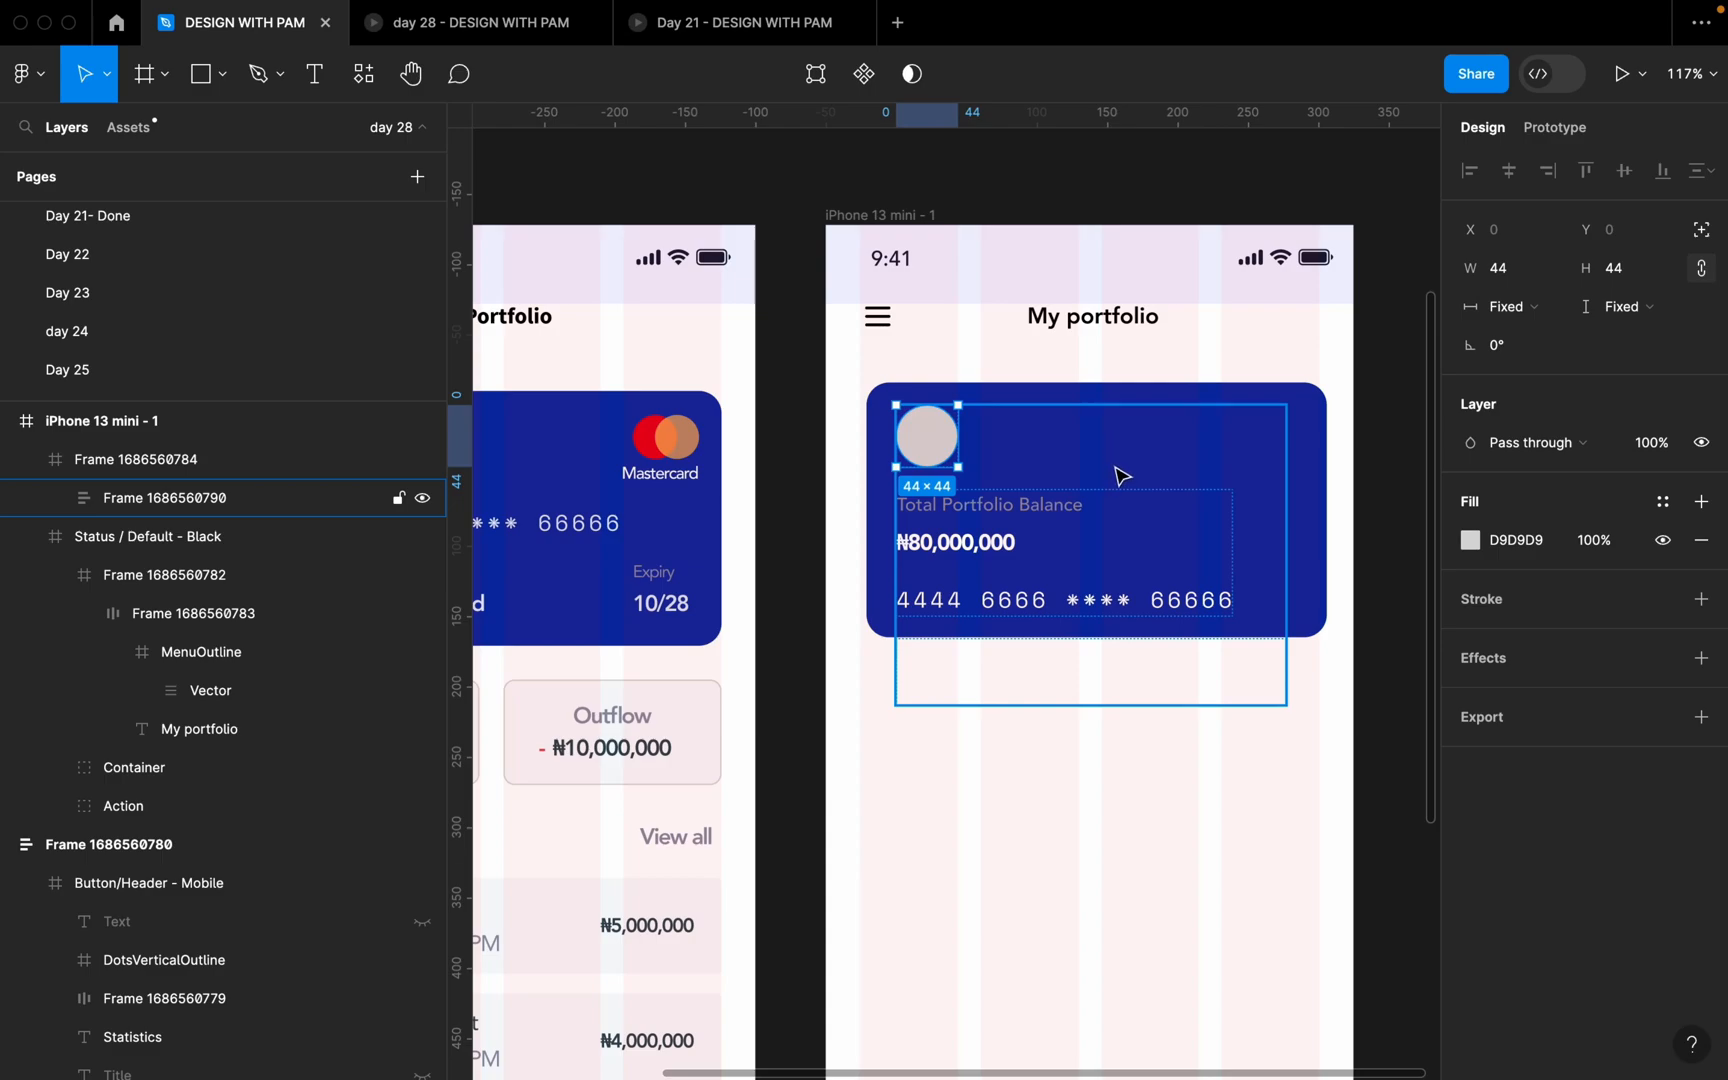
- Give the circle absolute position and arrange two overlapping 31 × 31 circles in the card's upper-right corner, the second at X 246, Y 1
click(1703, 238)
drag(920, 438, 1272, 432)
scroll(1262, 448, up, 5)
scroll(1278, 431, down, 3)
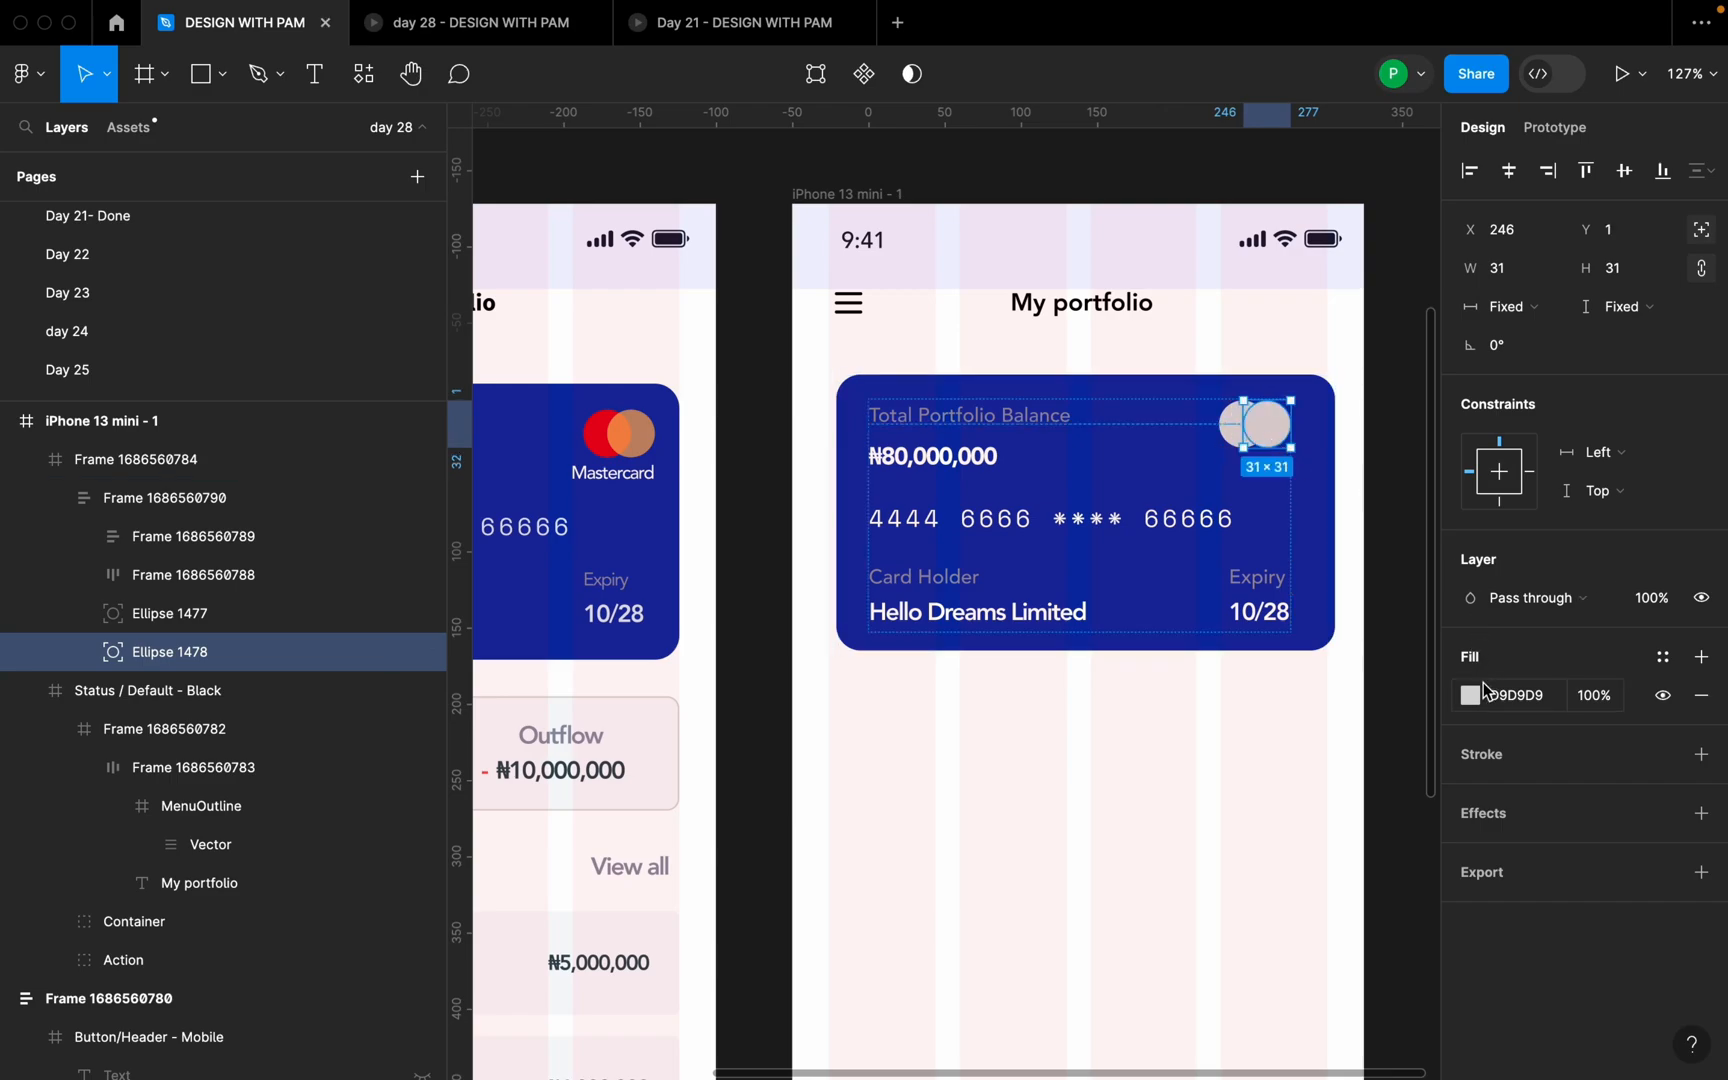
- Fill the right-hand circle with B79171, sampled from the orange circle of the reference card's Mastercard logo
click(1470, 695)
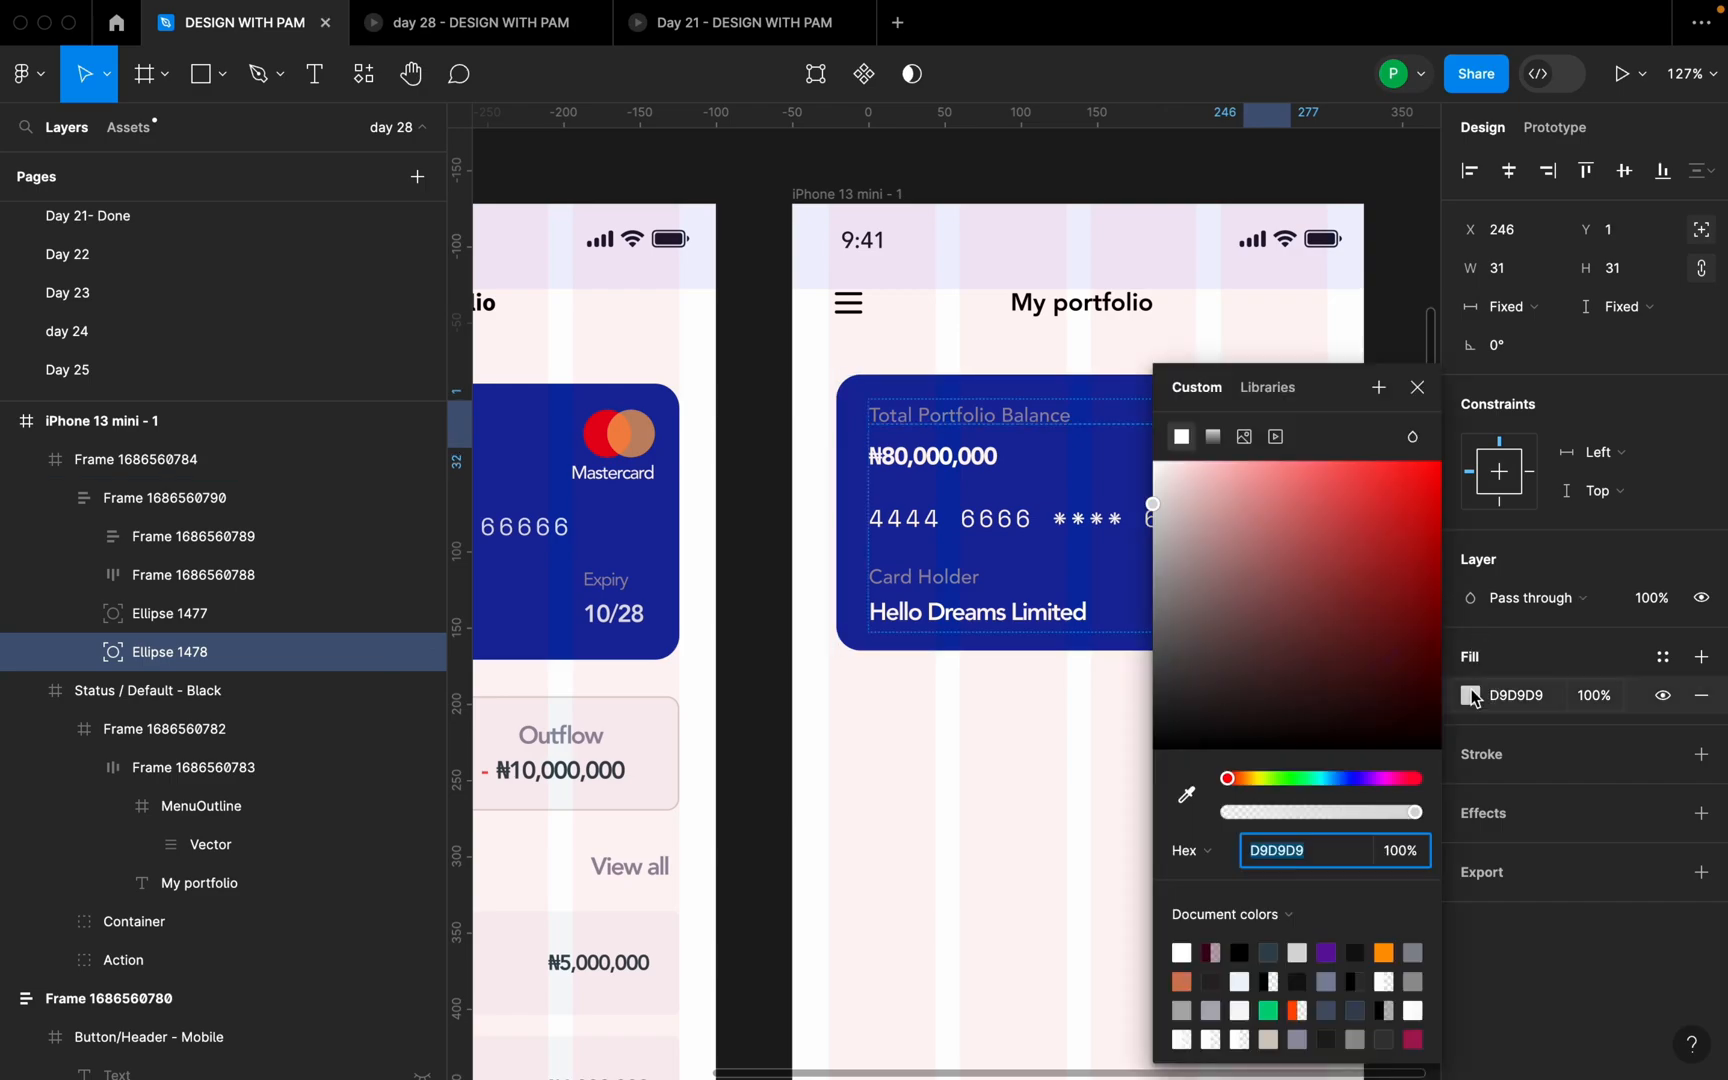
click(1188, 797)
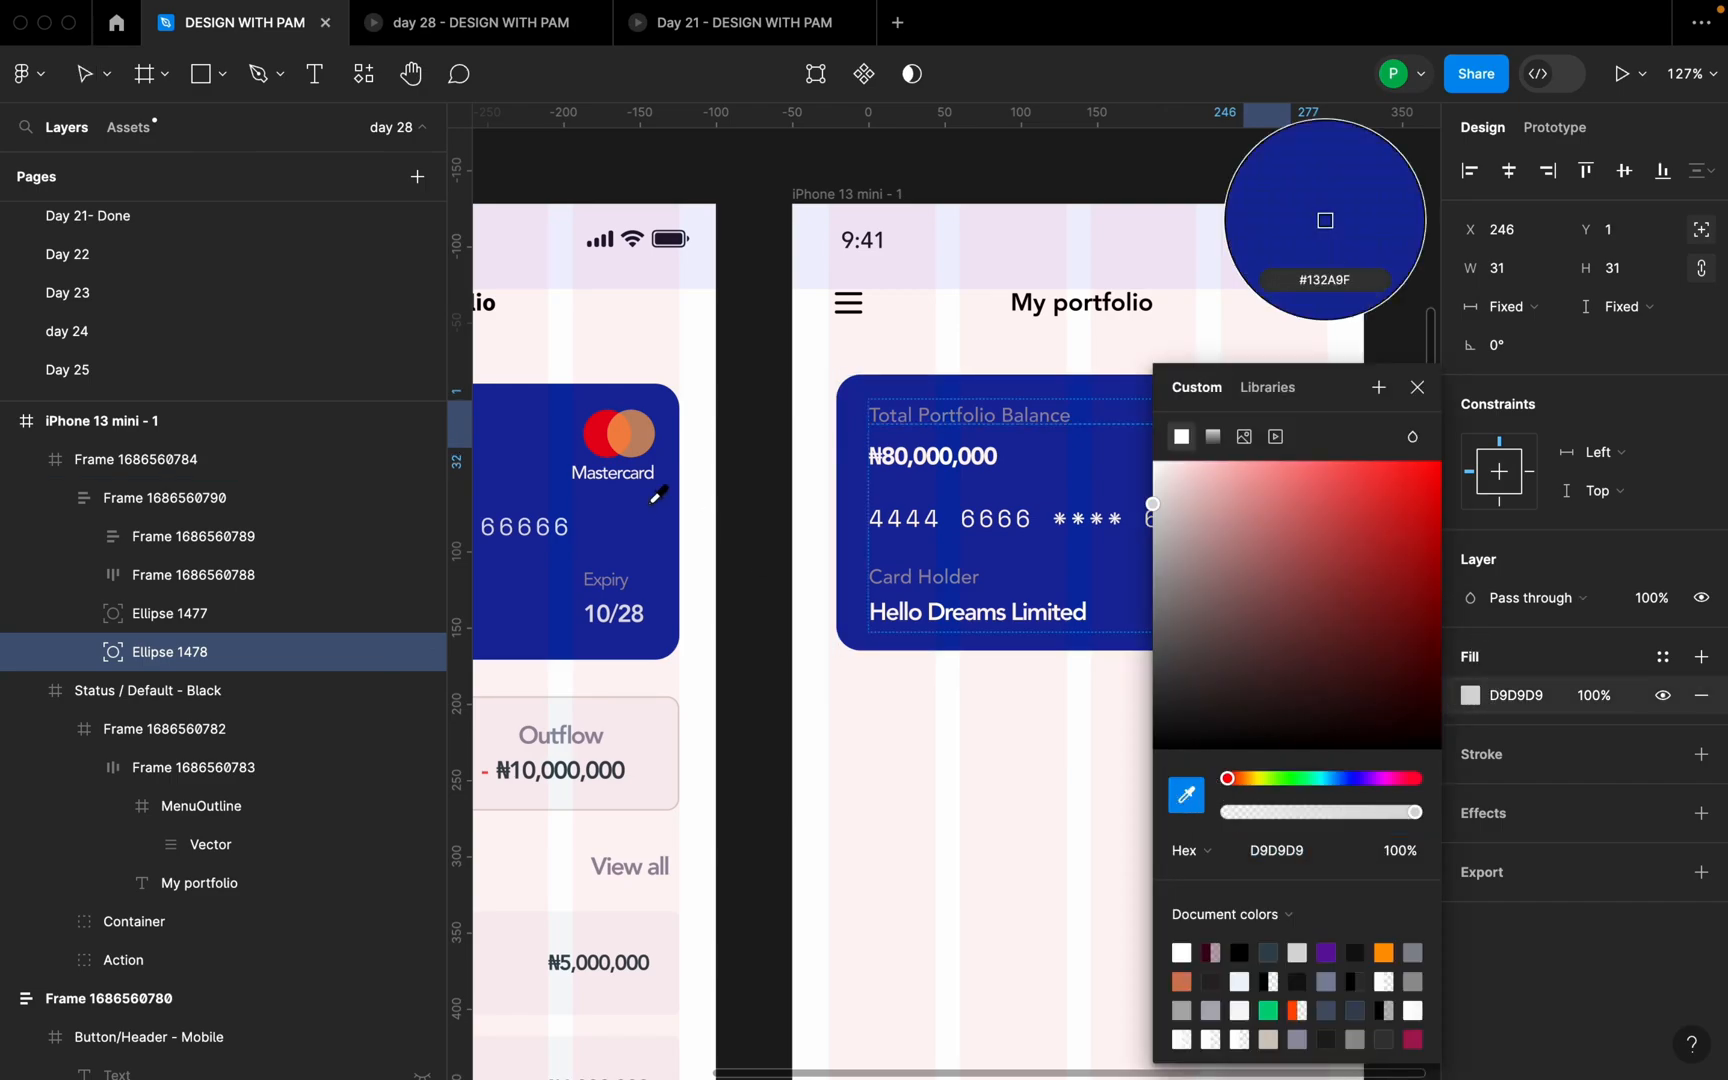
click(647, 441)
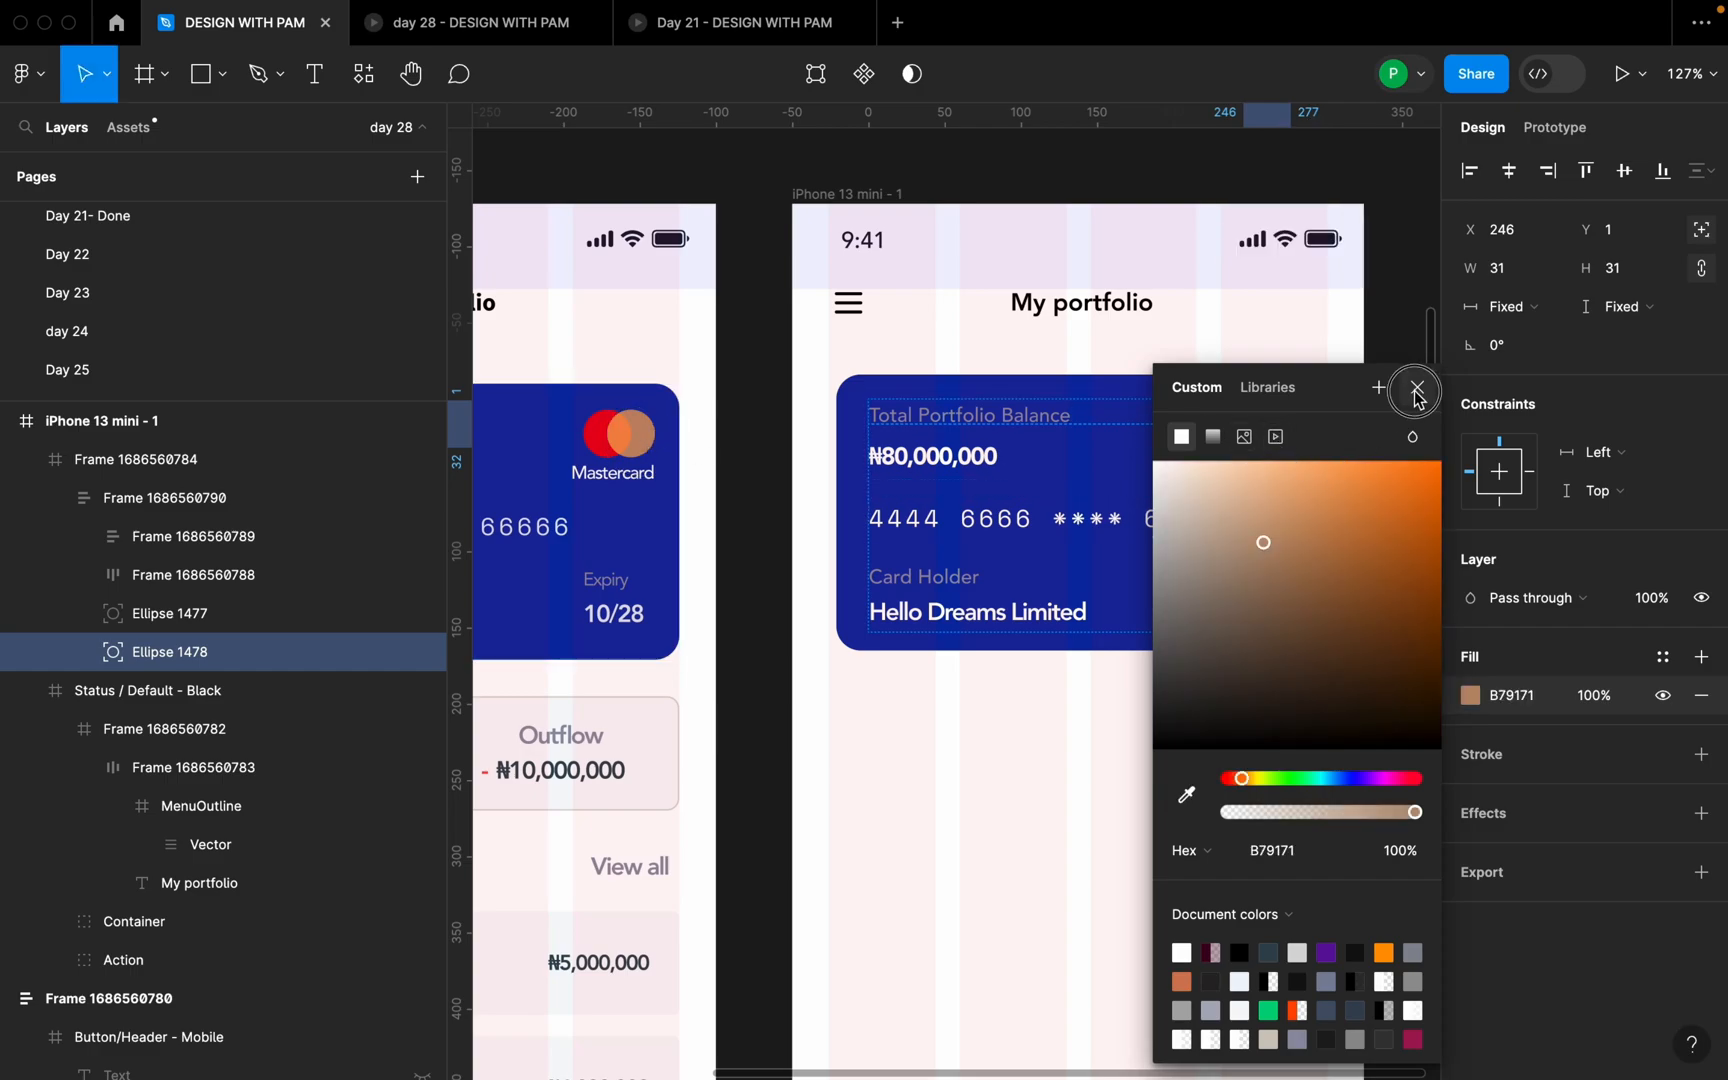
click(1417, 389)
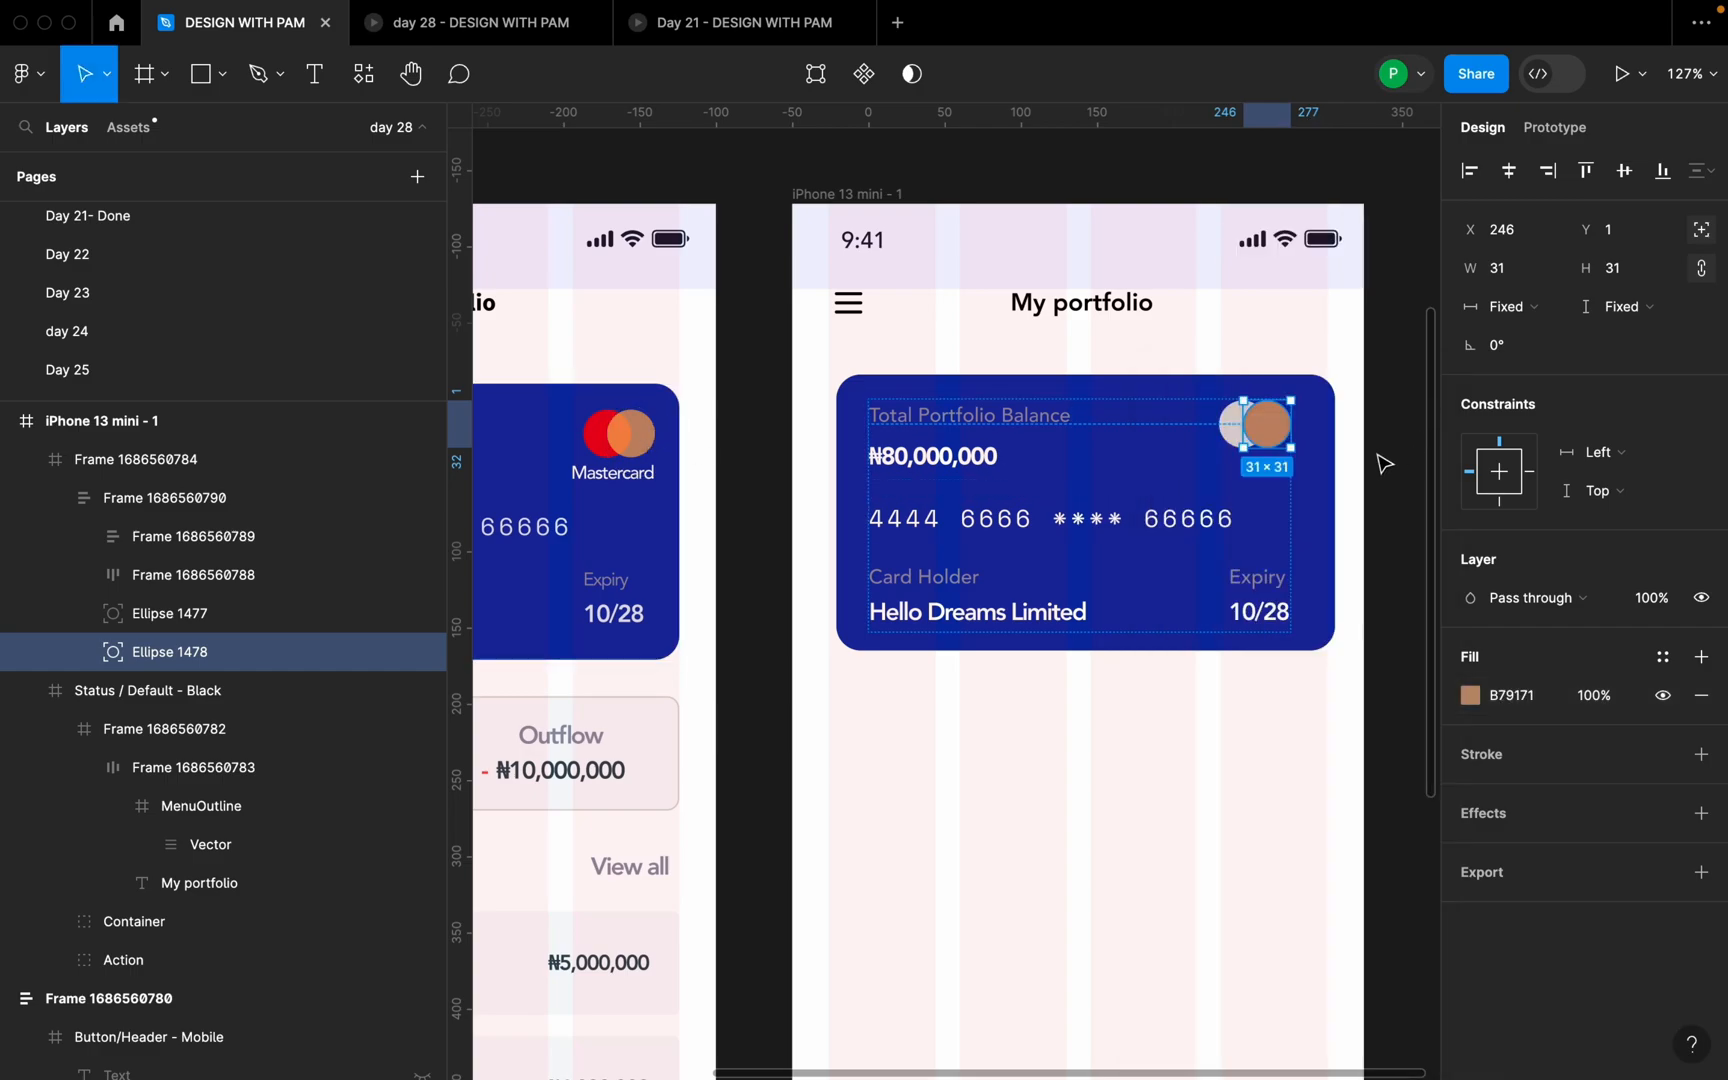
- Copy the fill value E8B063 from the reference logo's orange circle and apply it to the right-hand circle in the new card
double_click(639, 441)
double_click(639, 441)
double_click(639, 441)
click(639, 441)
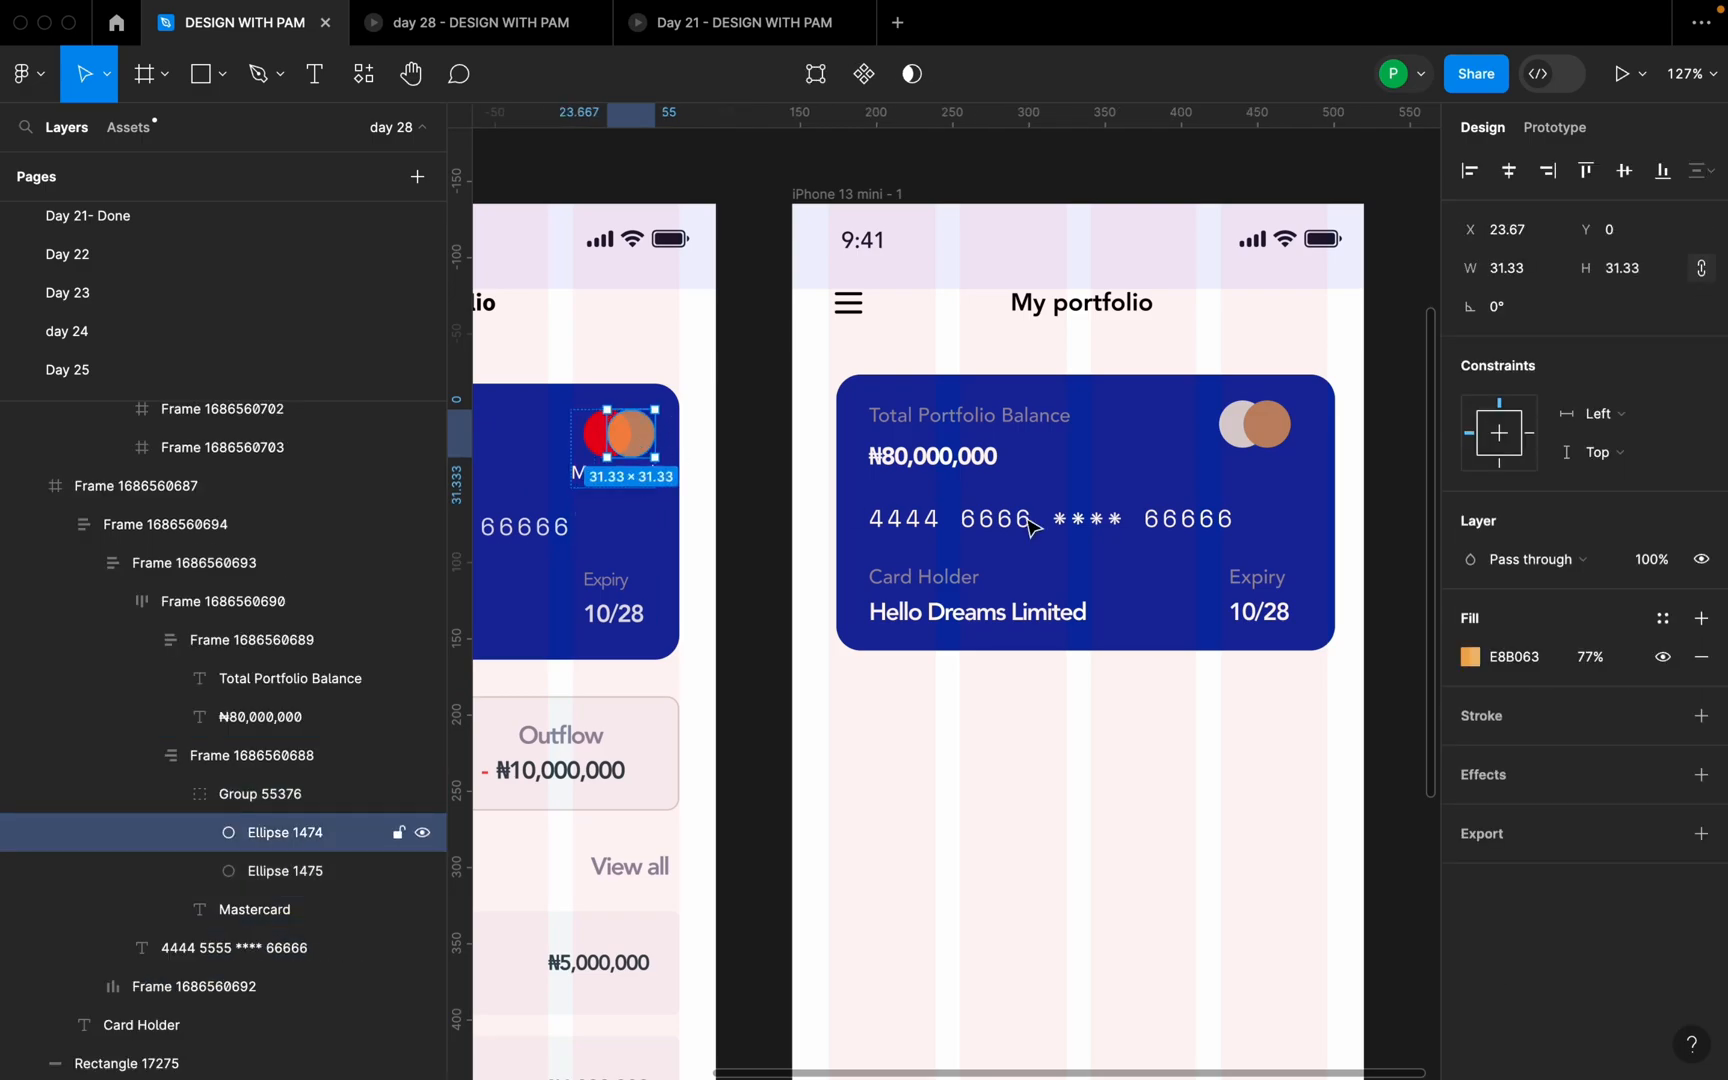
click(1535, 663)
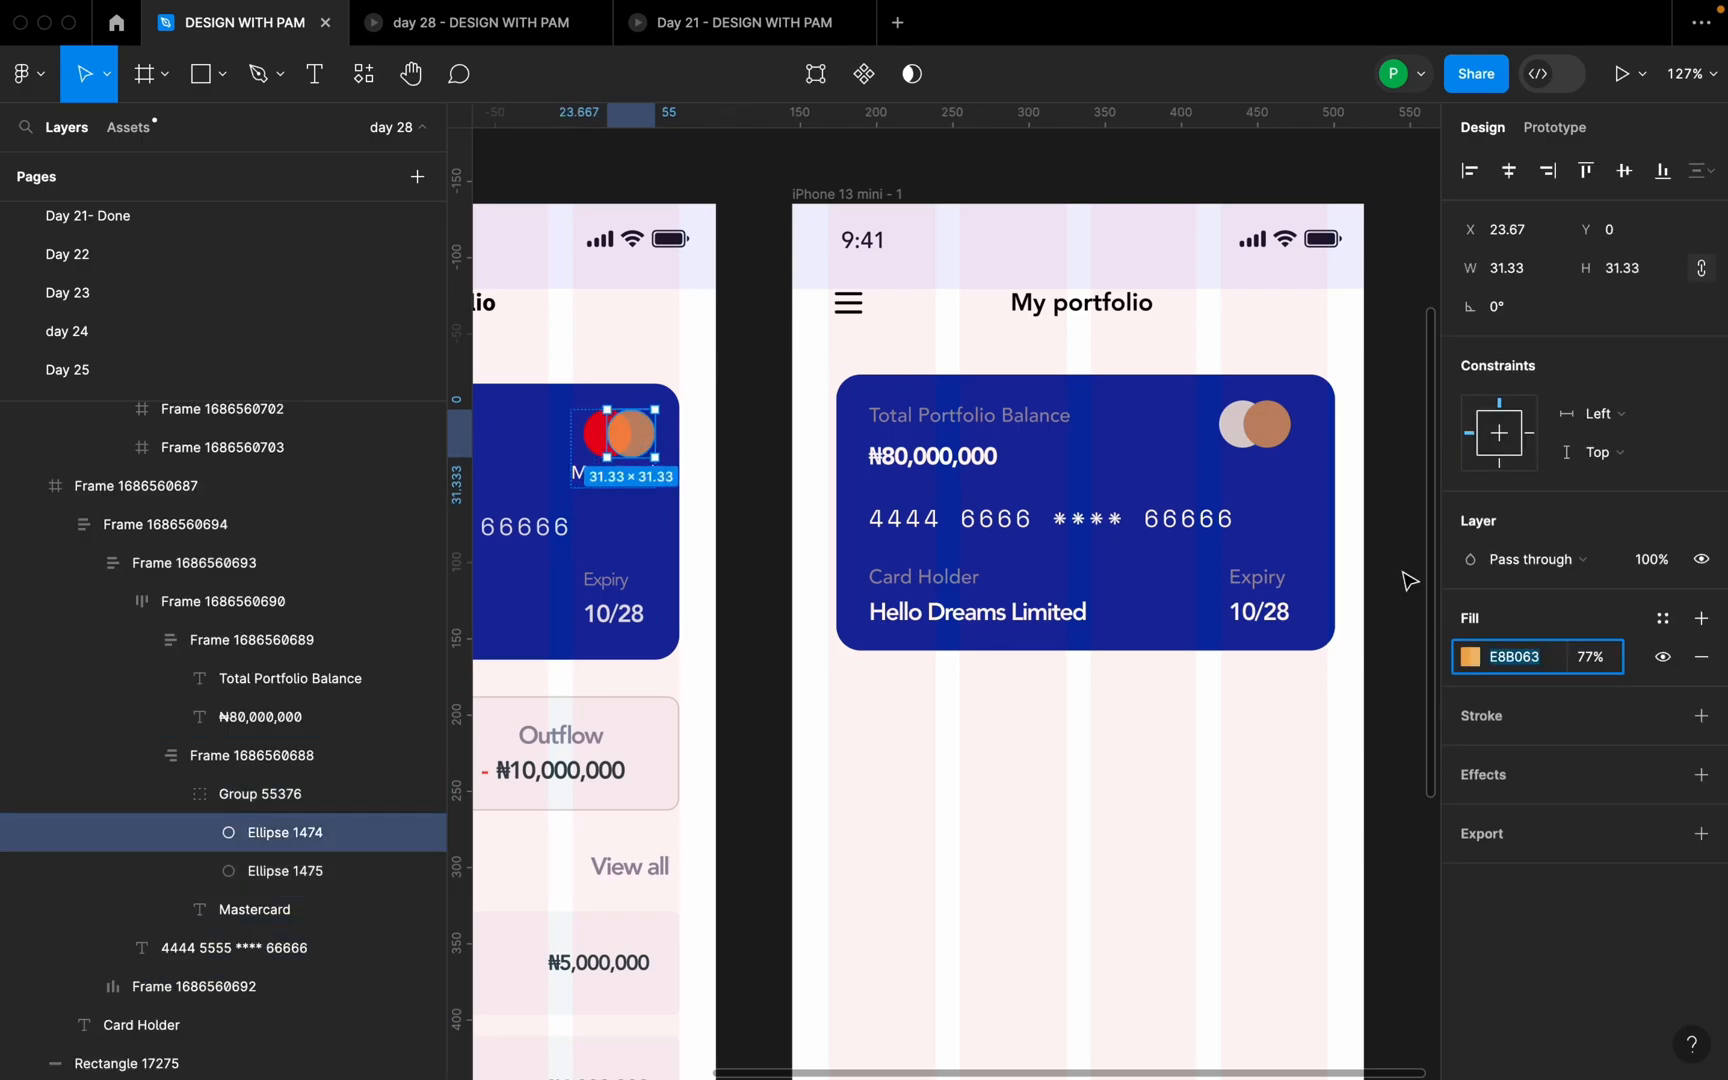
click(1277, 424)
double_click(1277, 420)
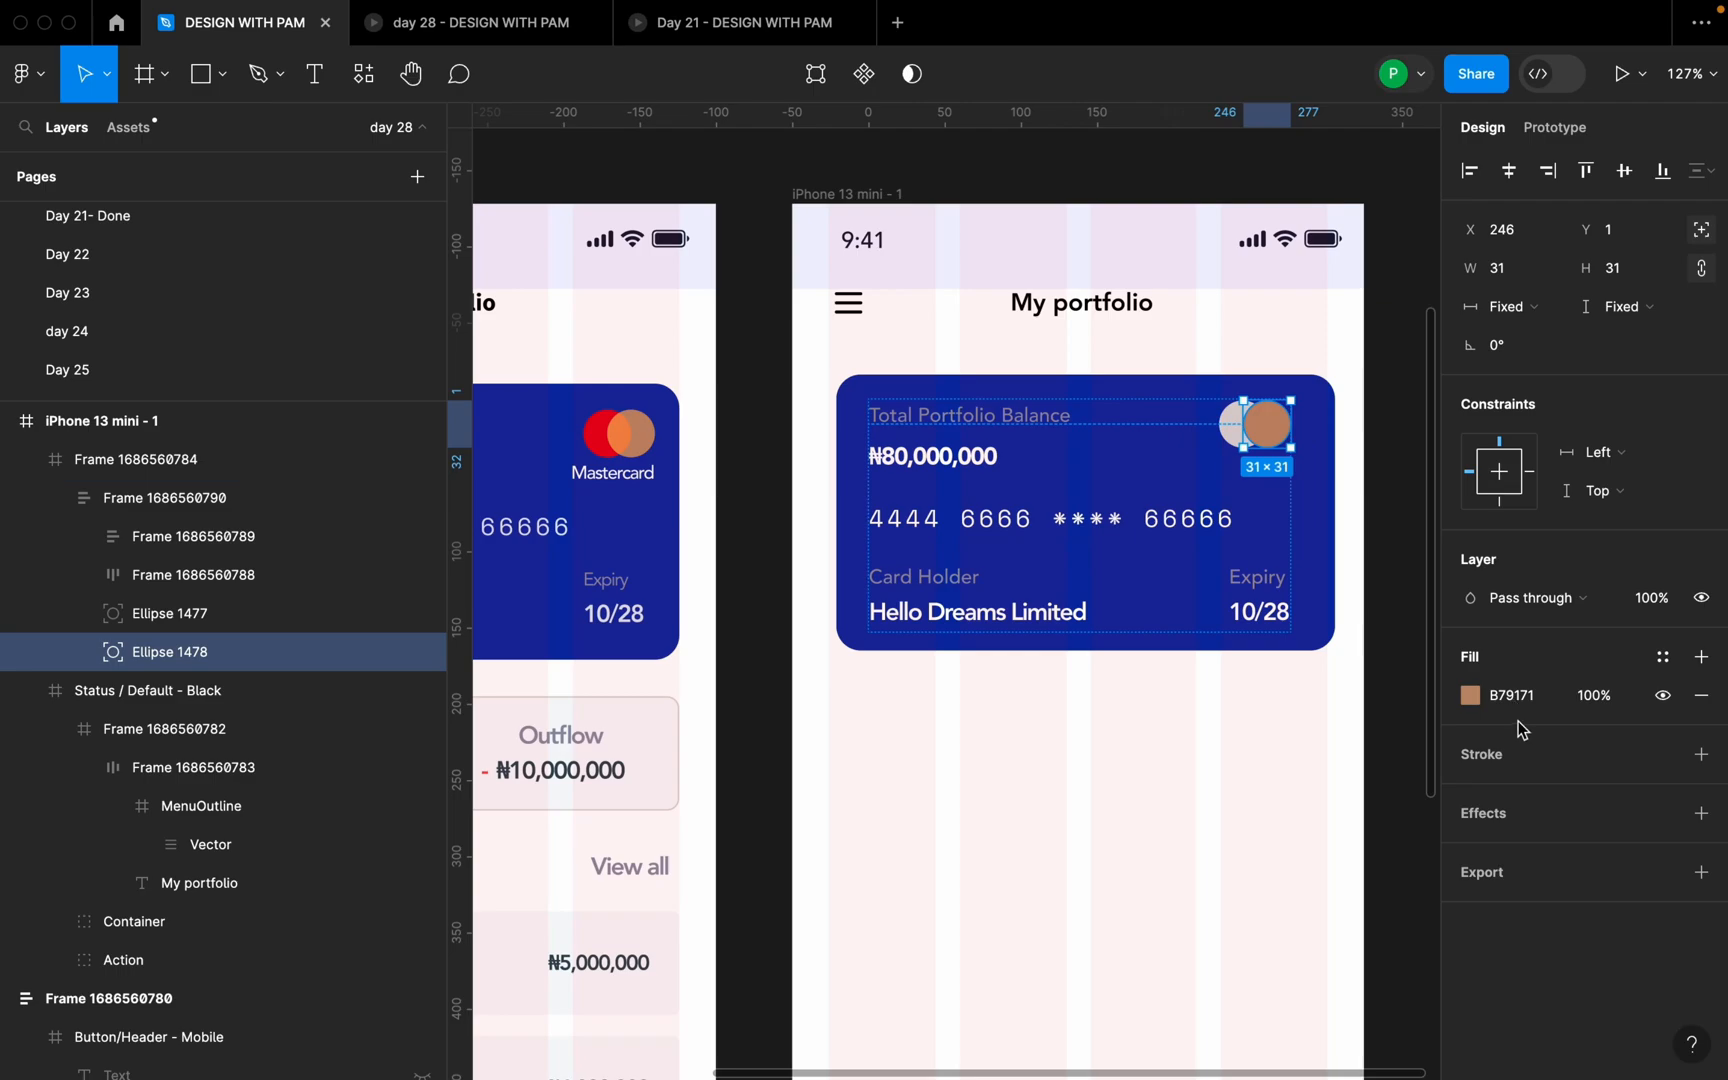
click(1538, 697)
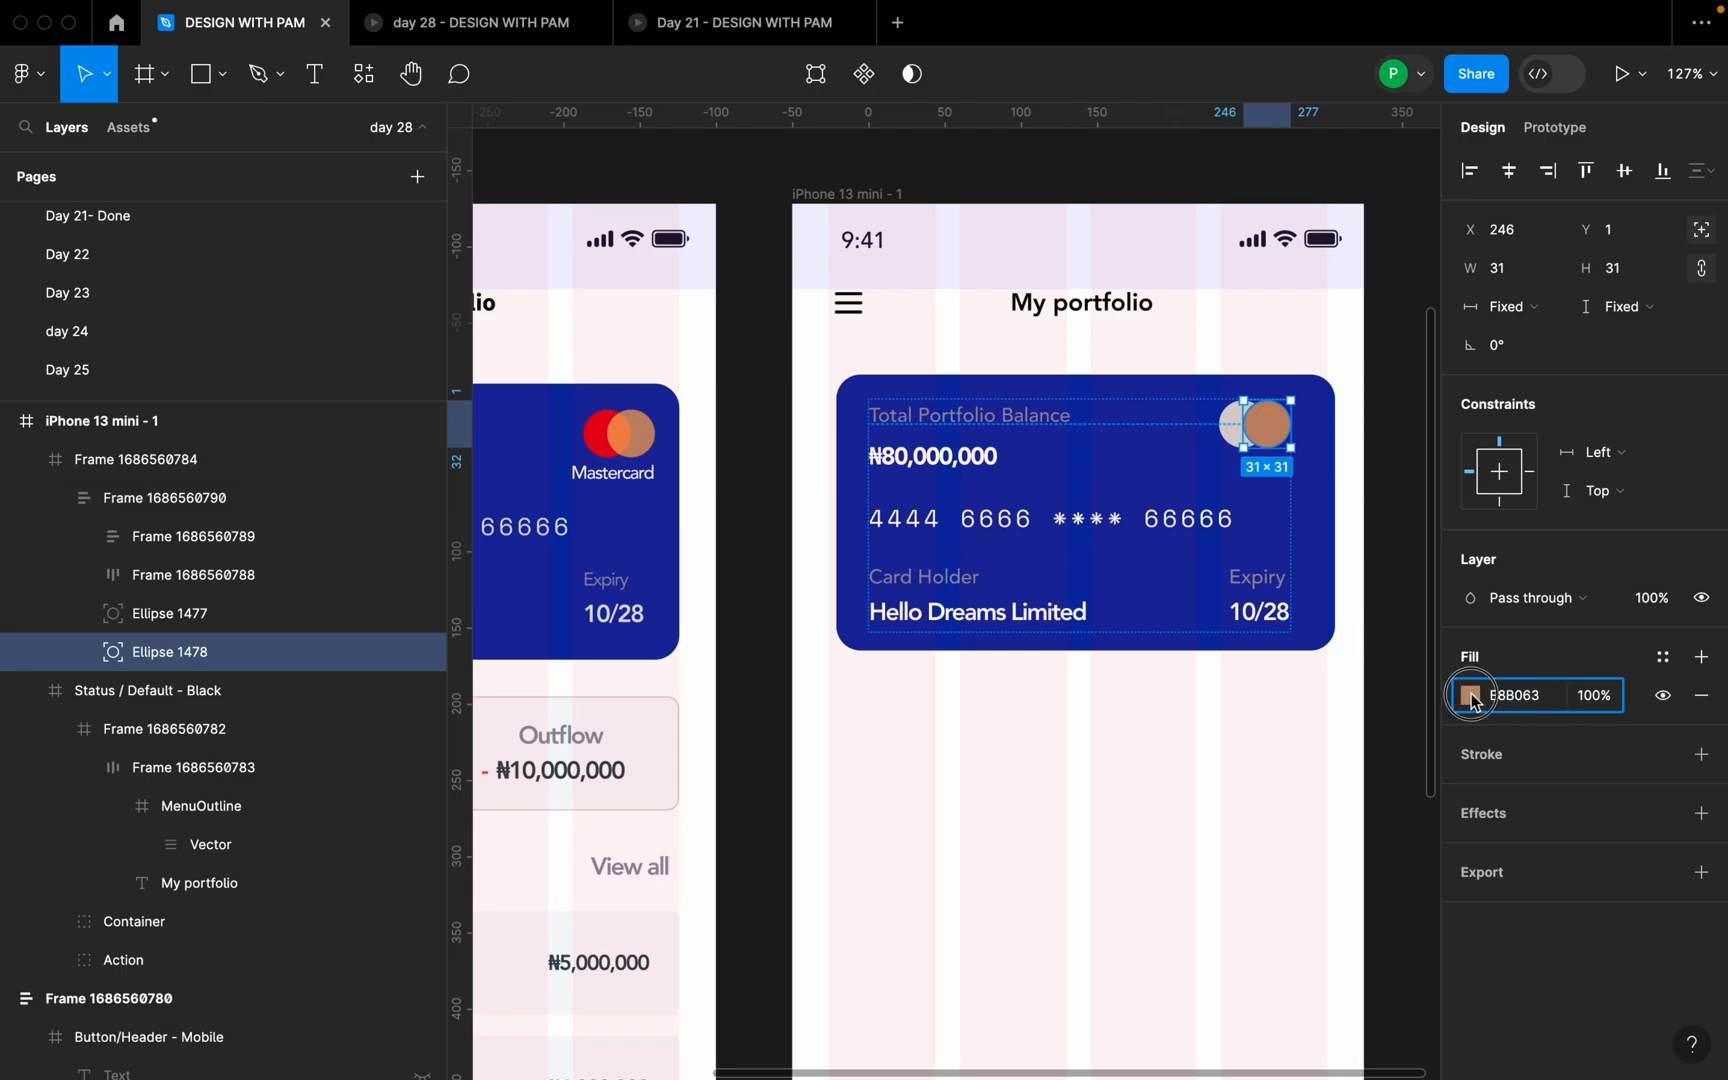
- Set the fill opacity of the new card's right-hand orange circle to 80%
click(1472, 698)
drag(1352, 416, 1032, 418)
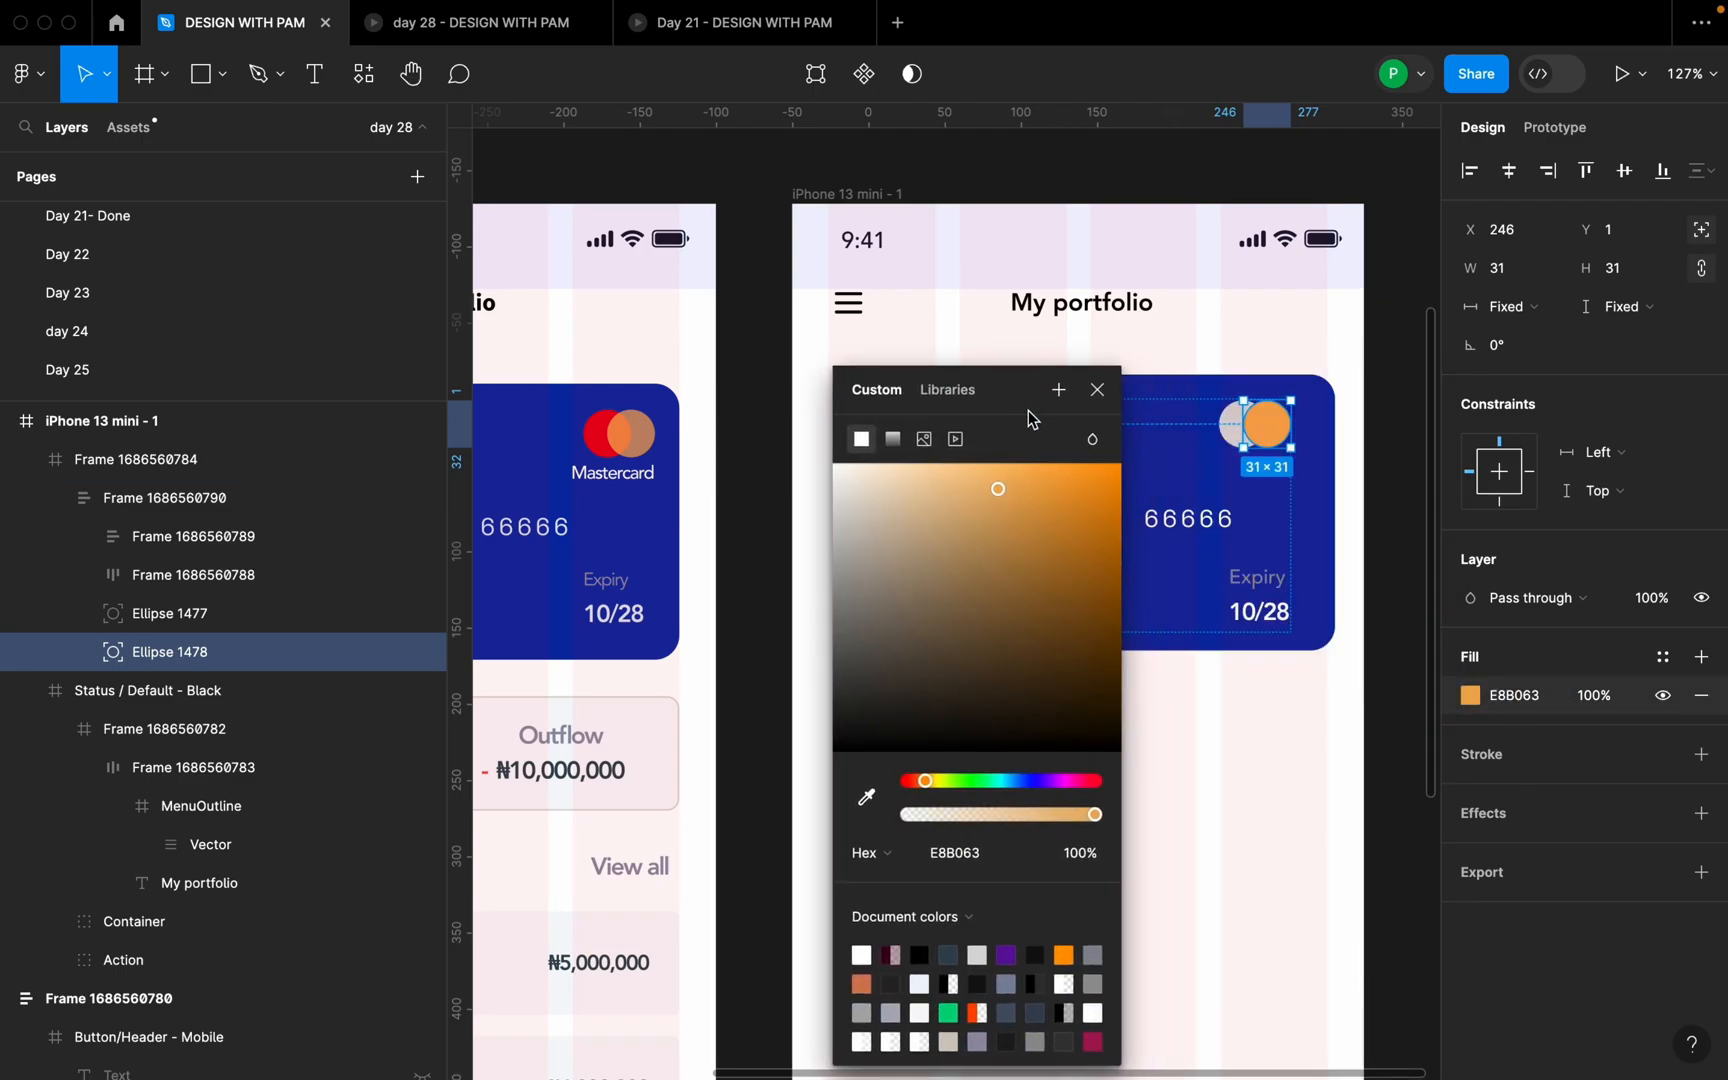
drag(1097, 818, 1058, 820)
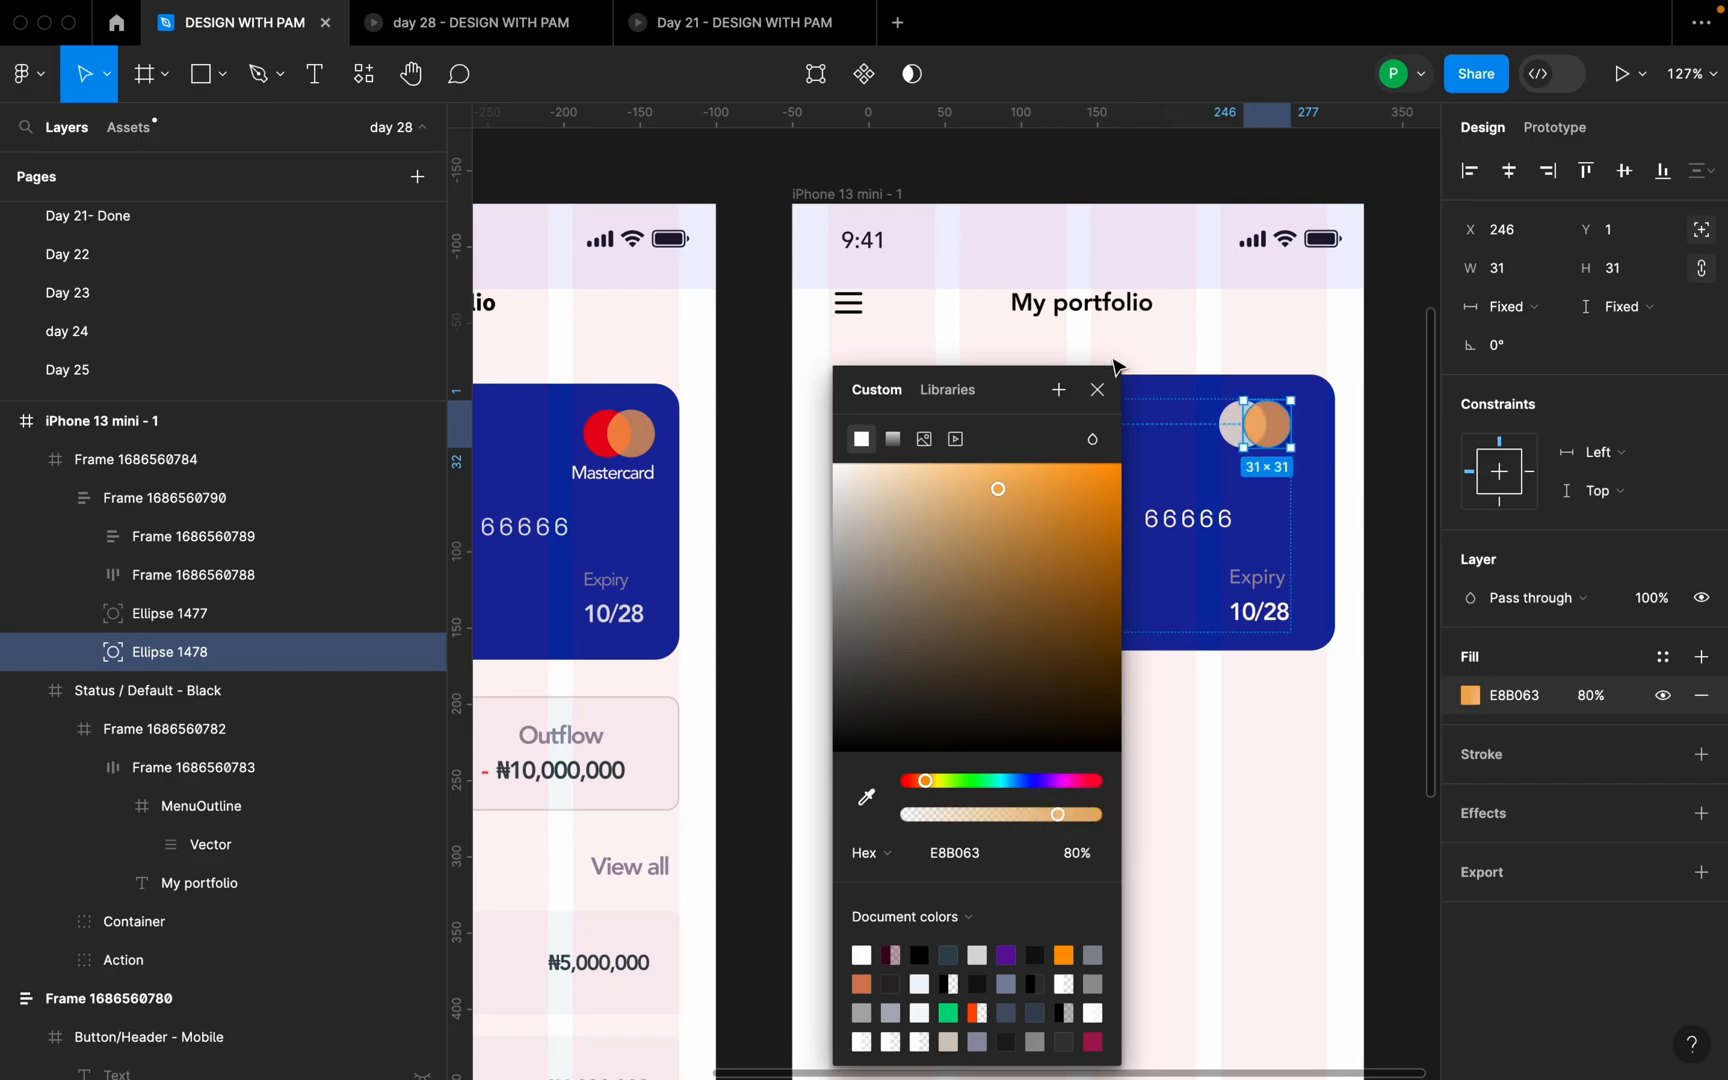
click(1097, 386)
- Copy the fill D12D2A from the reference logo's red circle and apply it to the left-hand circle in the new card
click(603, 443)
double_click(603, 443)
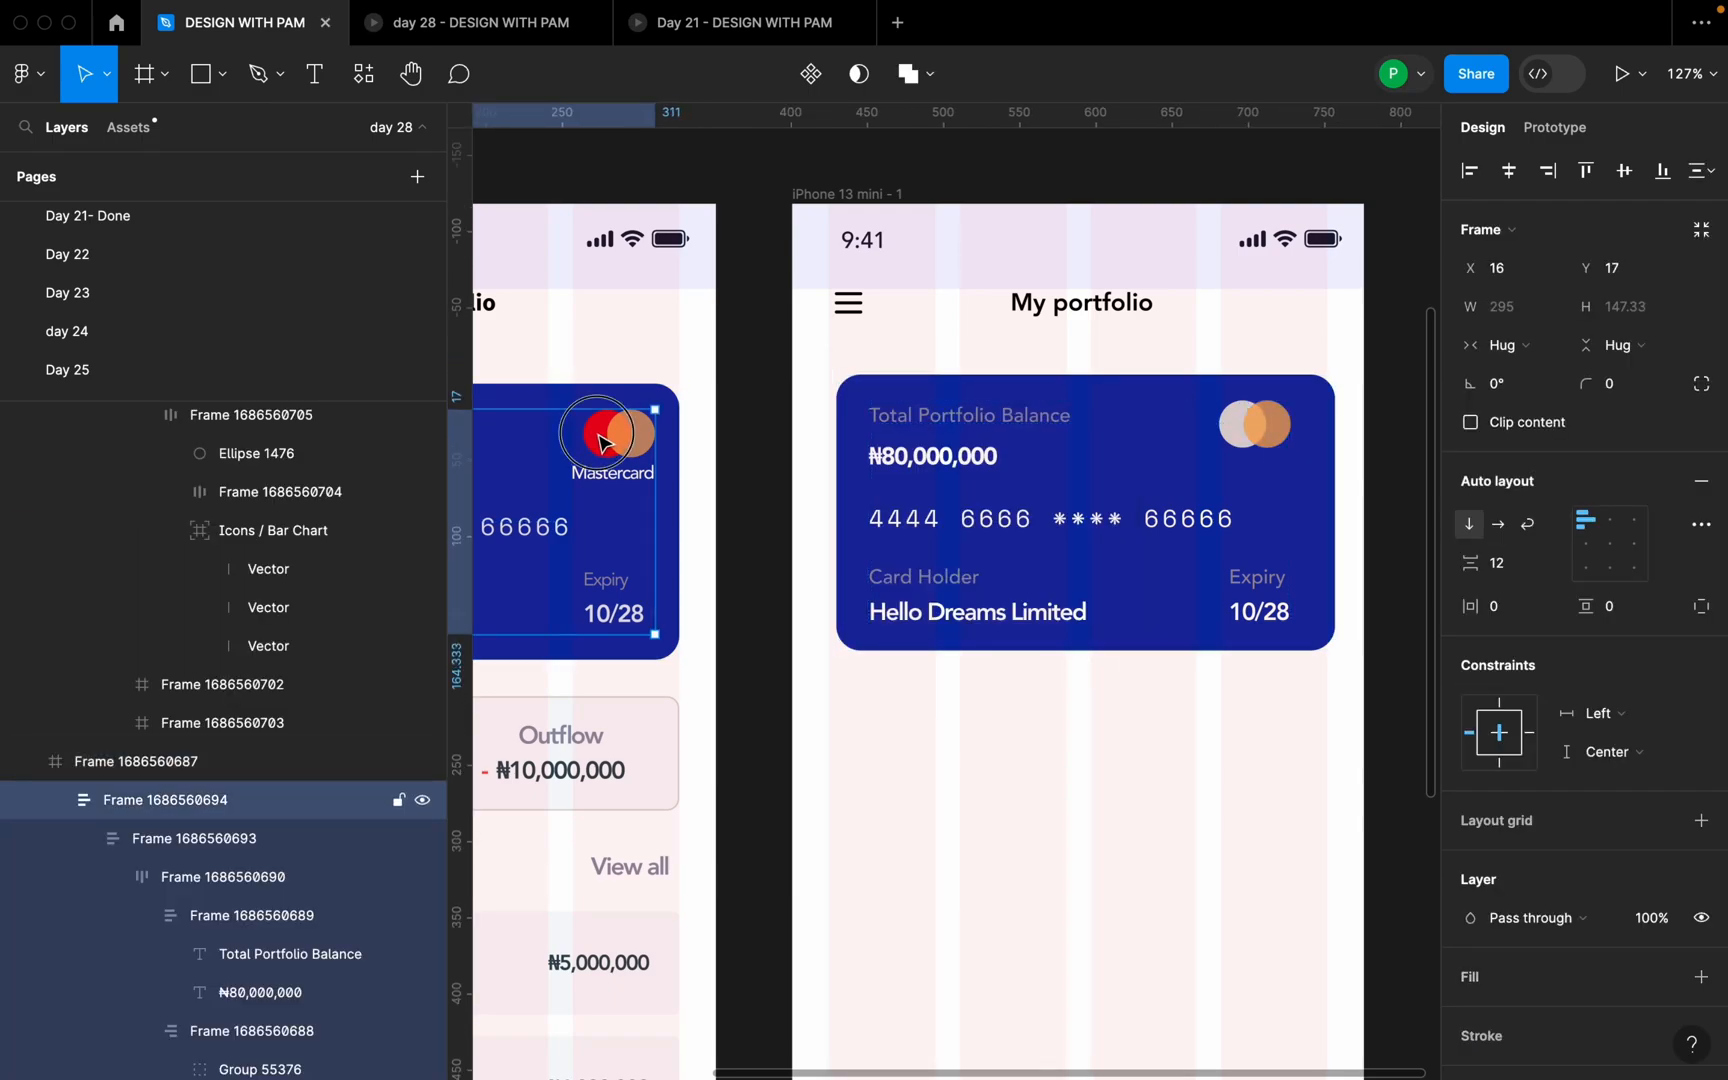
double_click(603, 443)
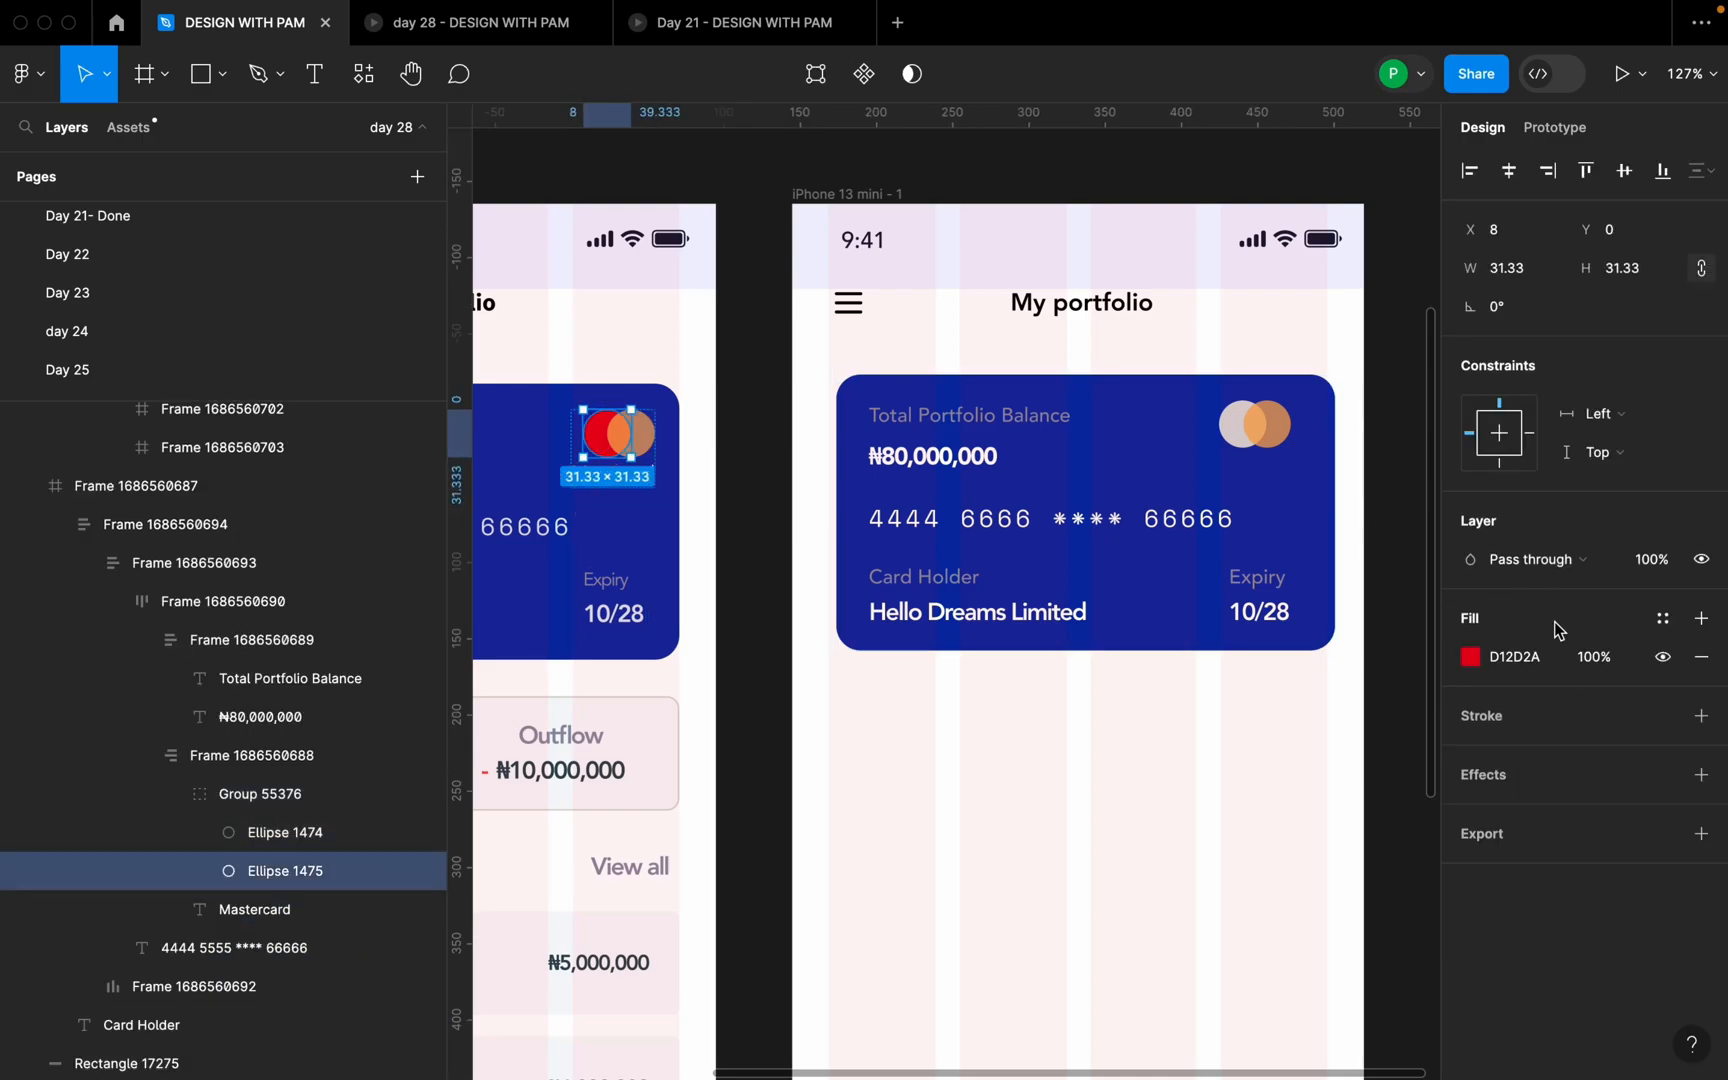
click(1237, 432)
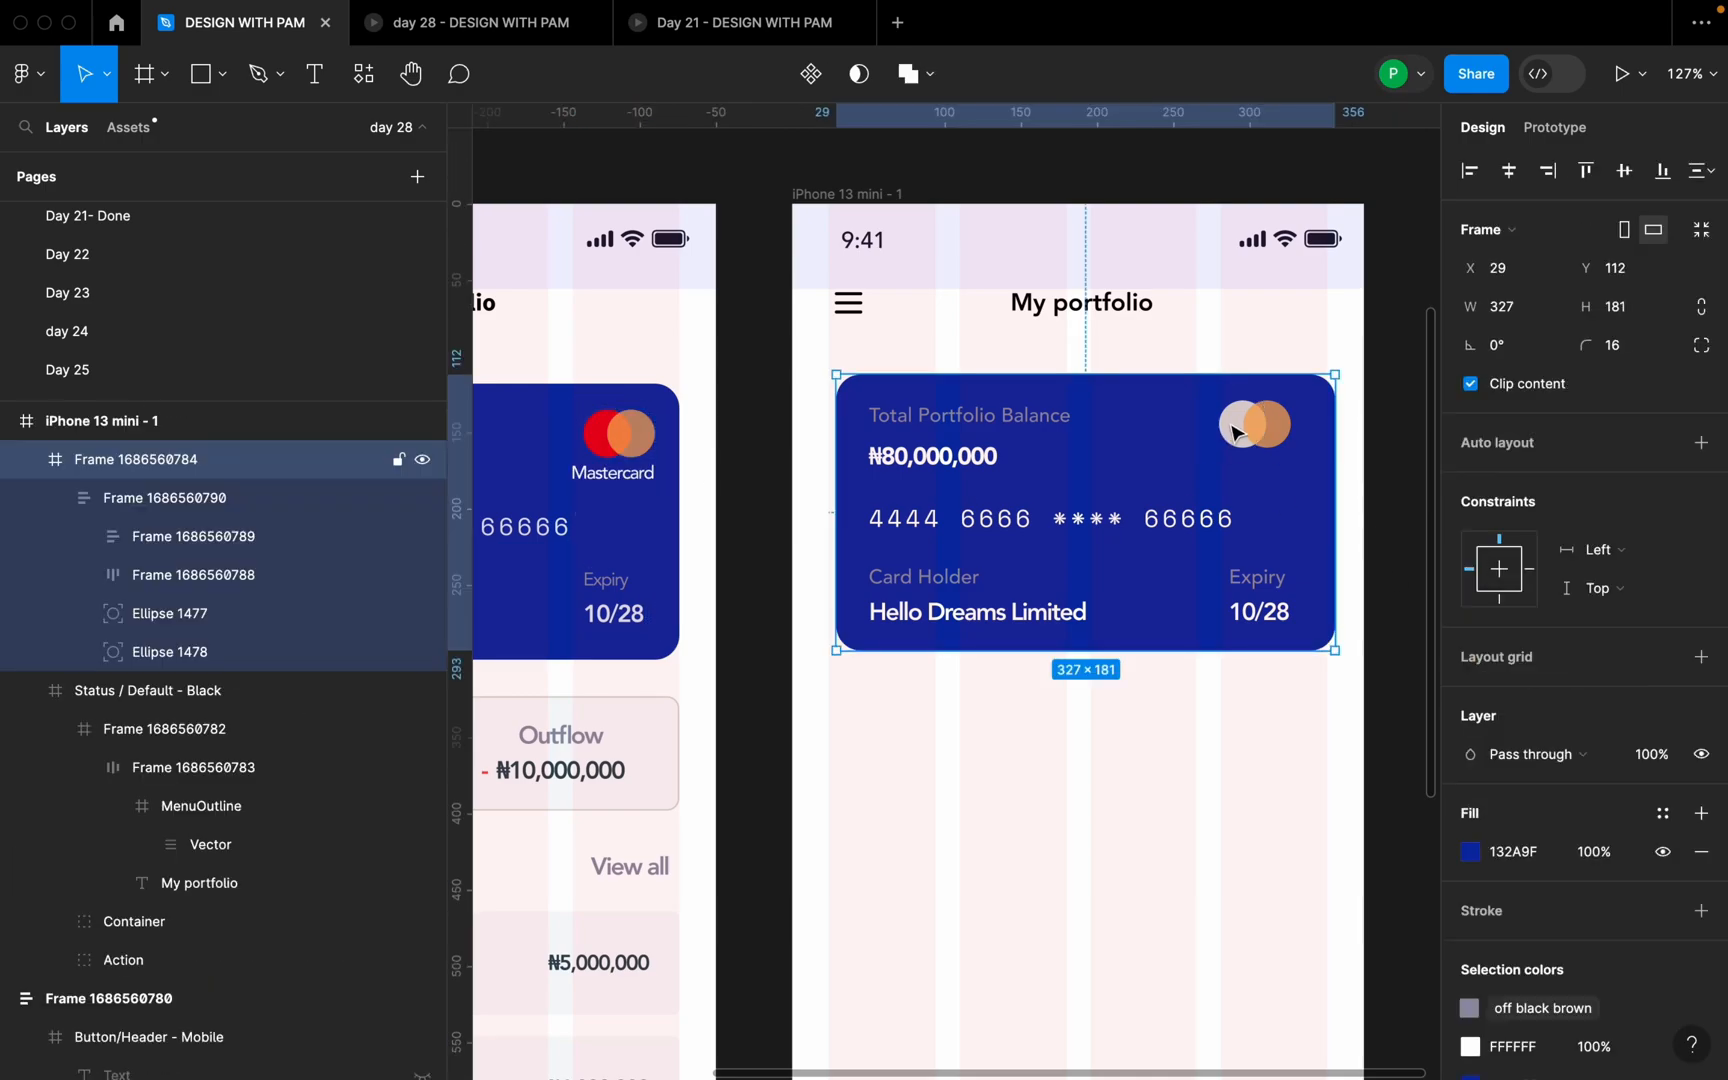
double_click(1237, 432)
click(1532, 703)
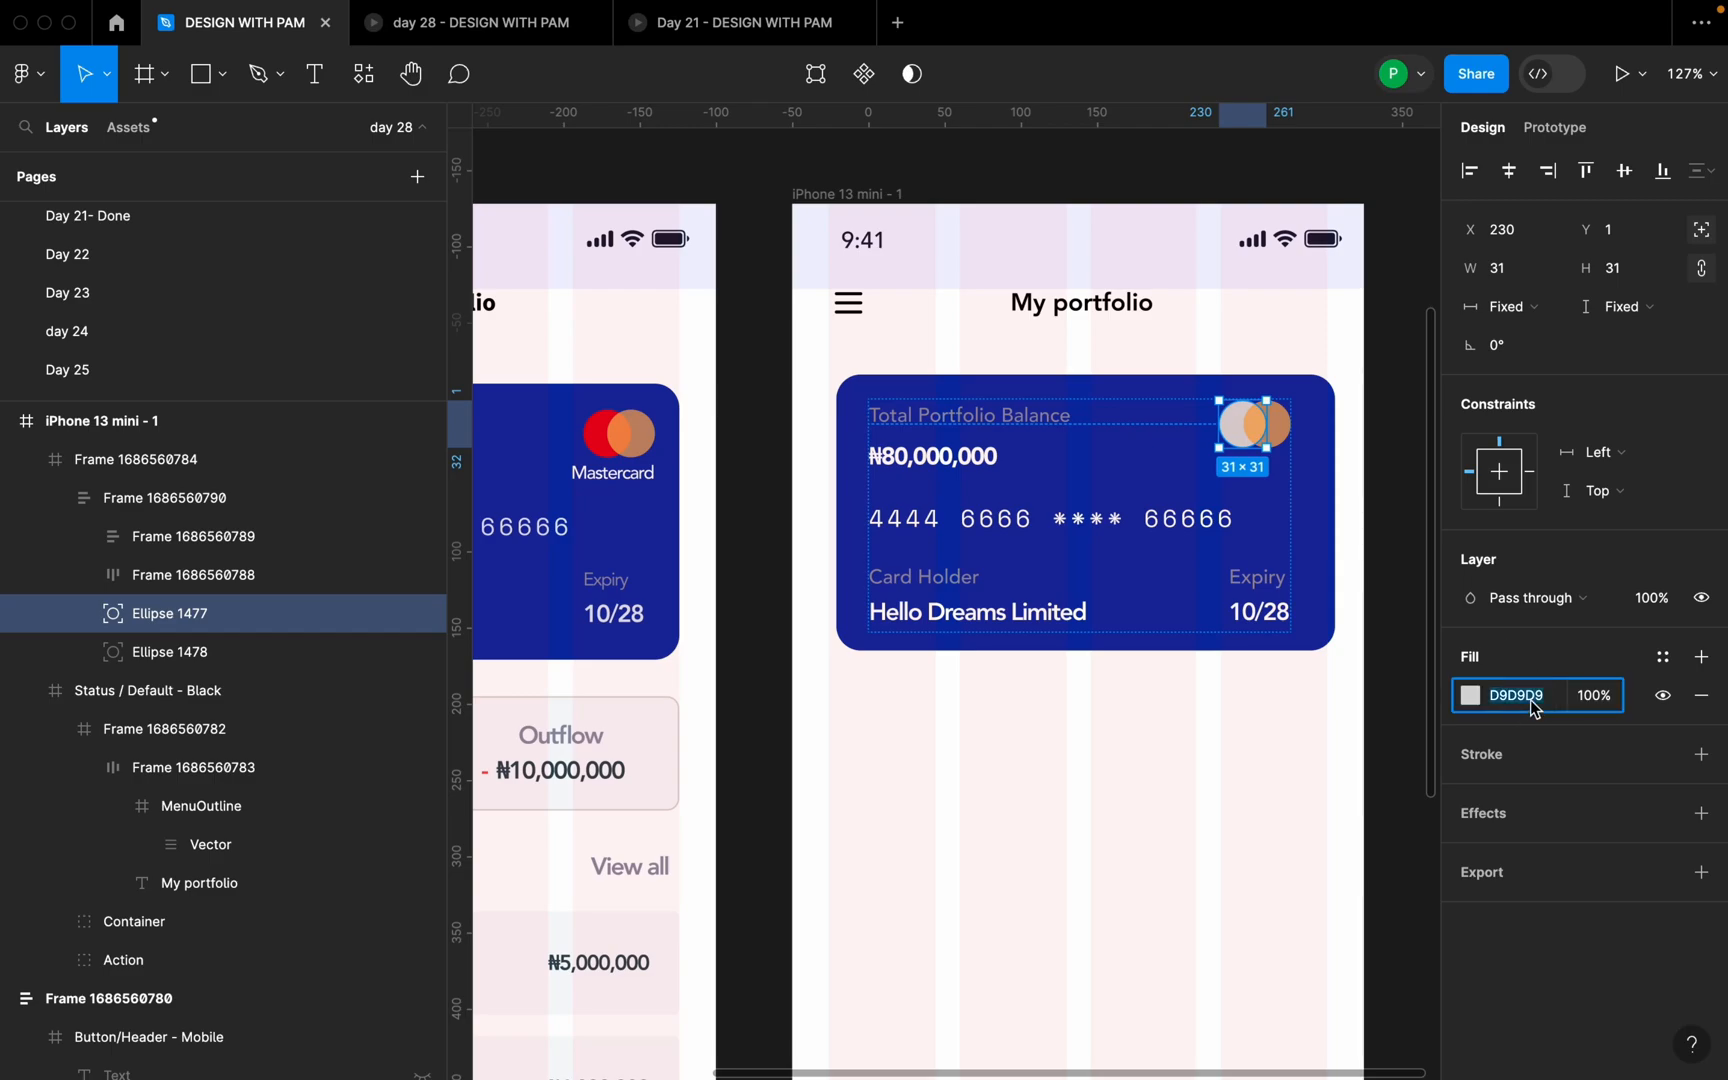
key(Return)
click(1393, 464)
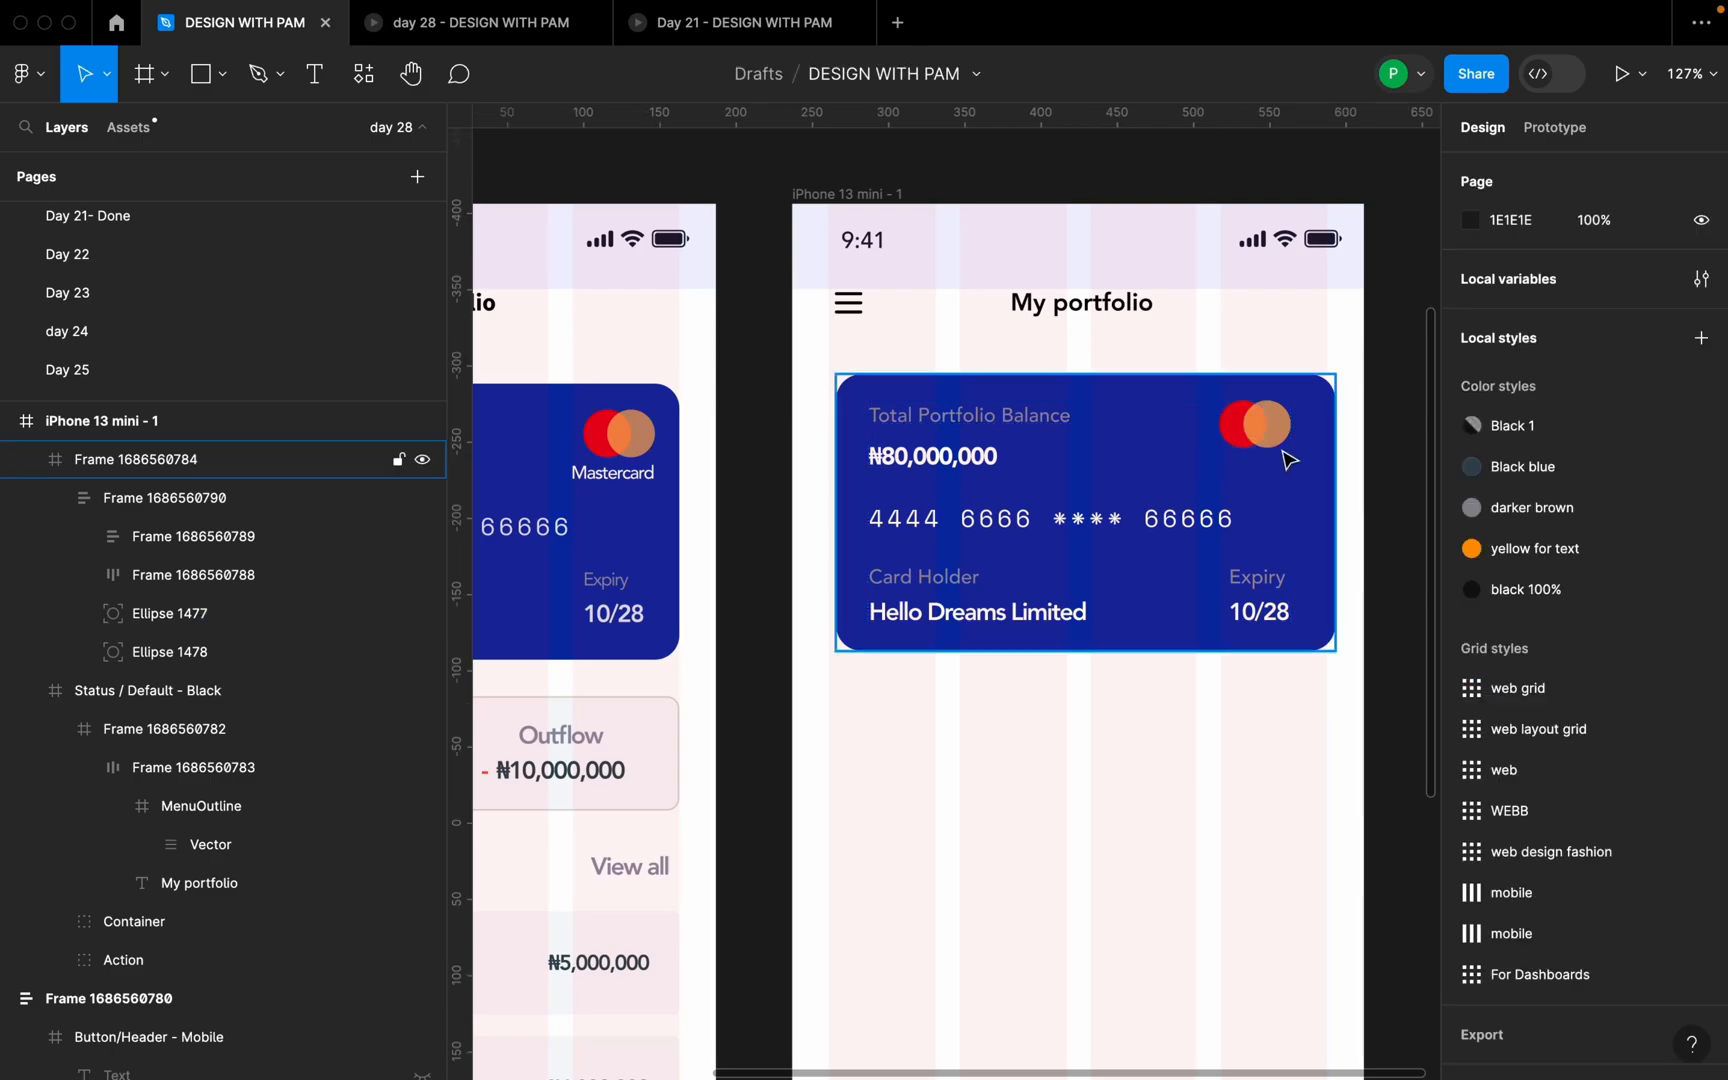
- Group the red and orange circles of the new card's logo
double_click(1270, 432)
double_click(1266, 429)
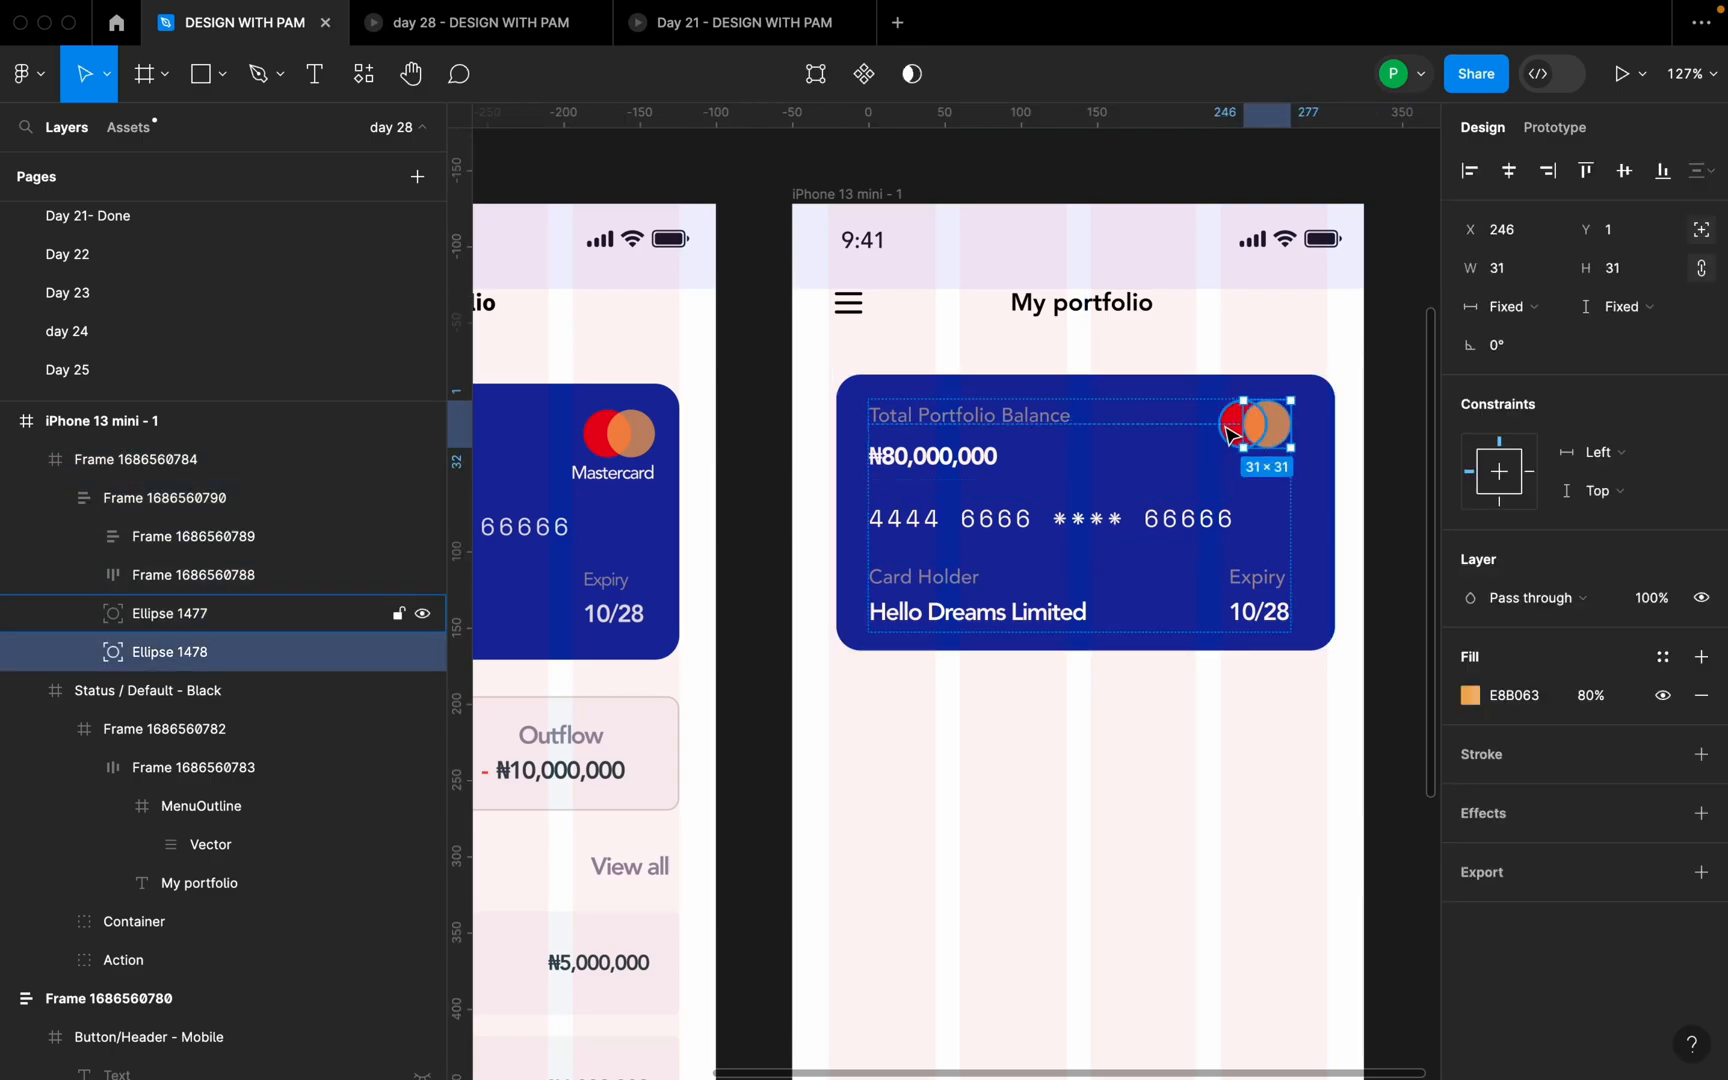
shift+click(1235, 435)
right_click(1265, 432)
mouse_move(1362, 477)
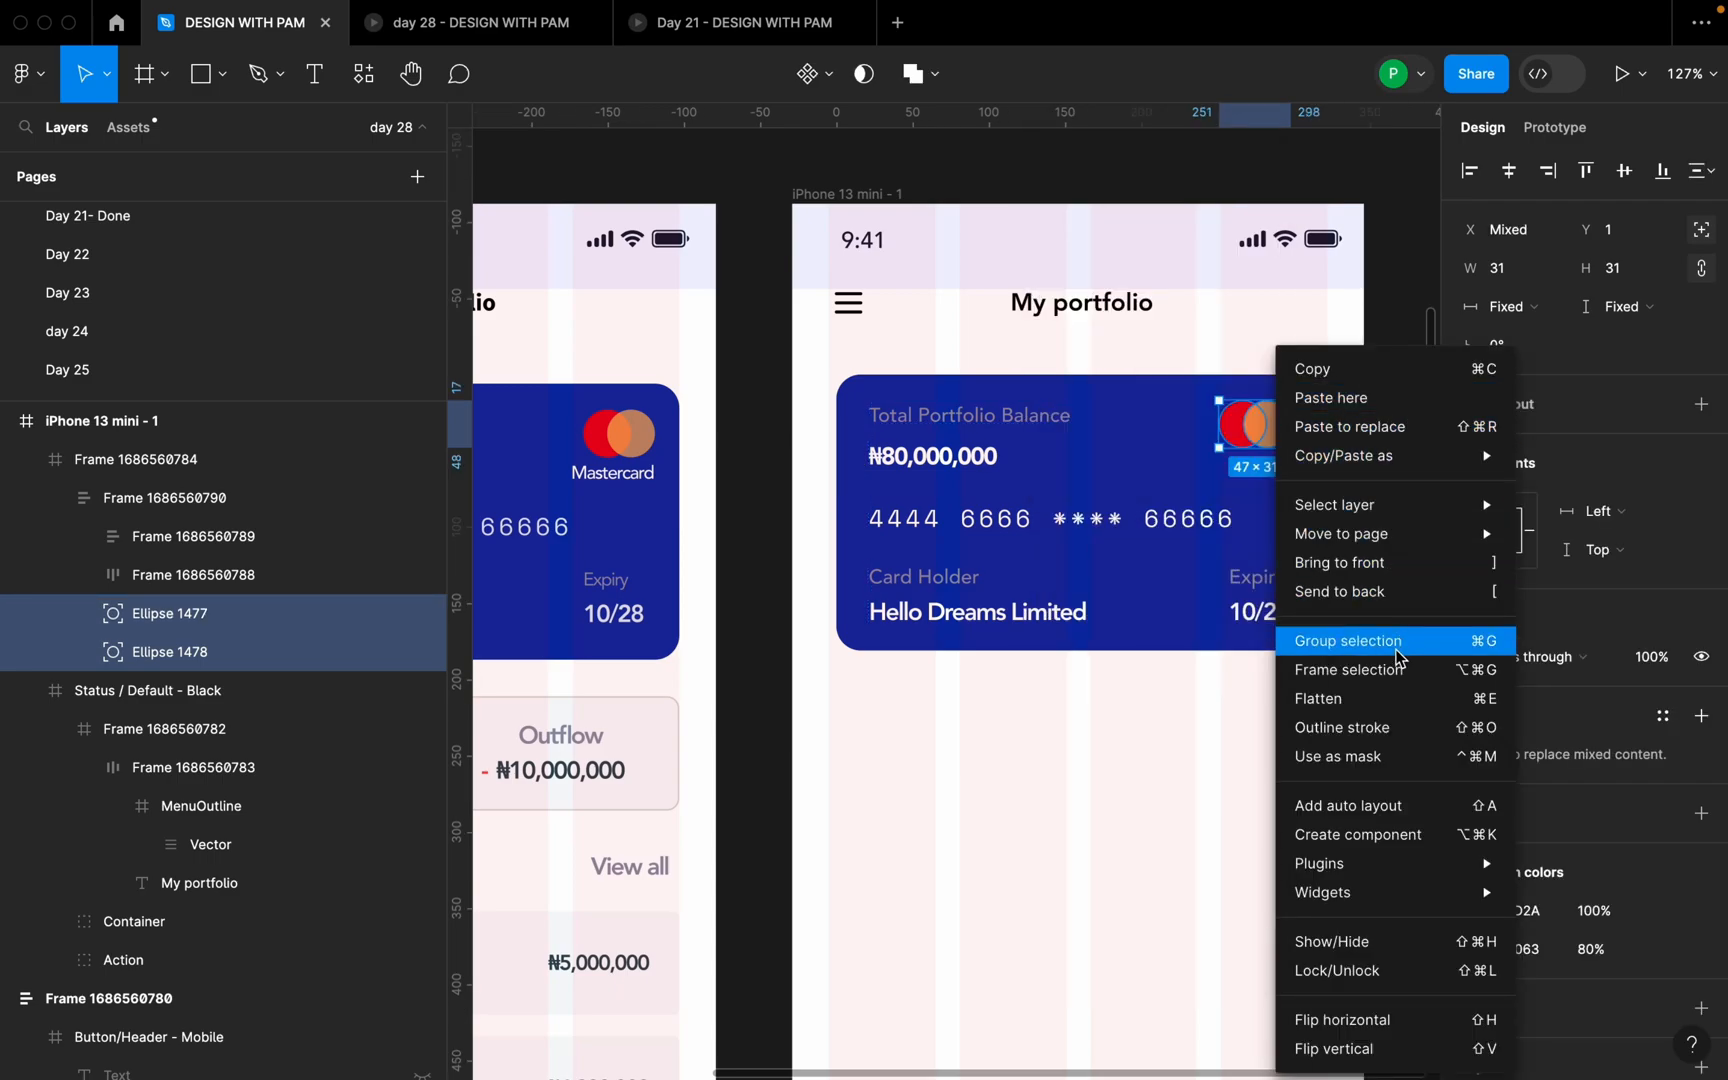
click(1360, 641)
click(1333, 486)
scroll(1333, 486, down, 1)
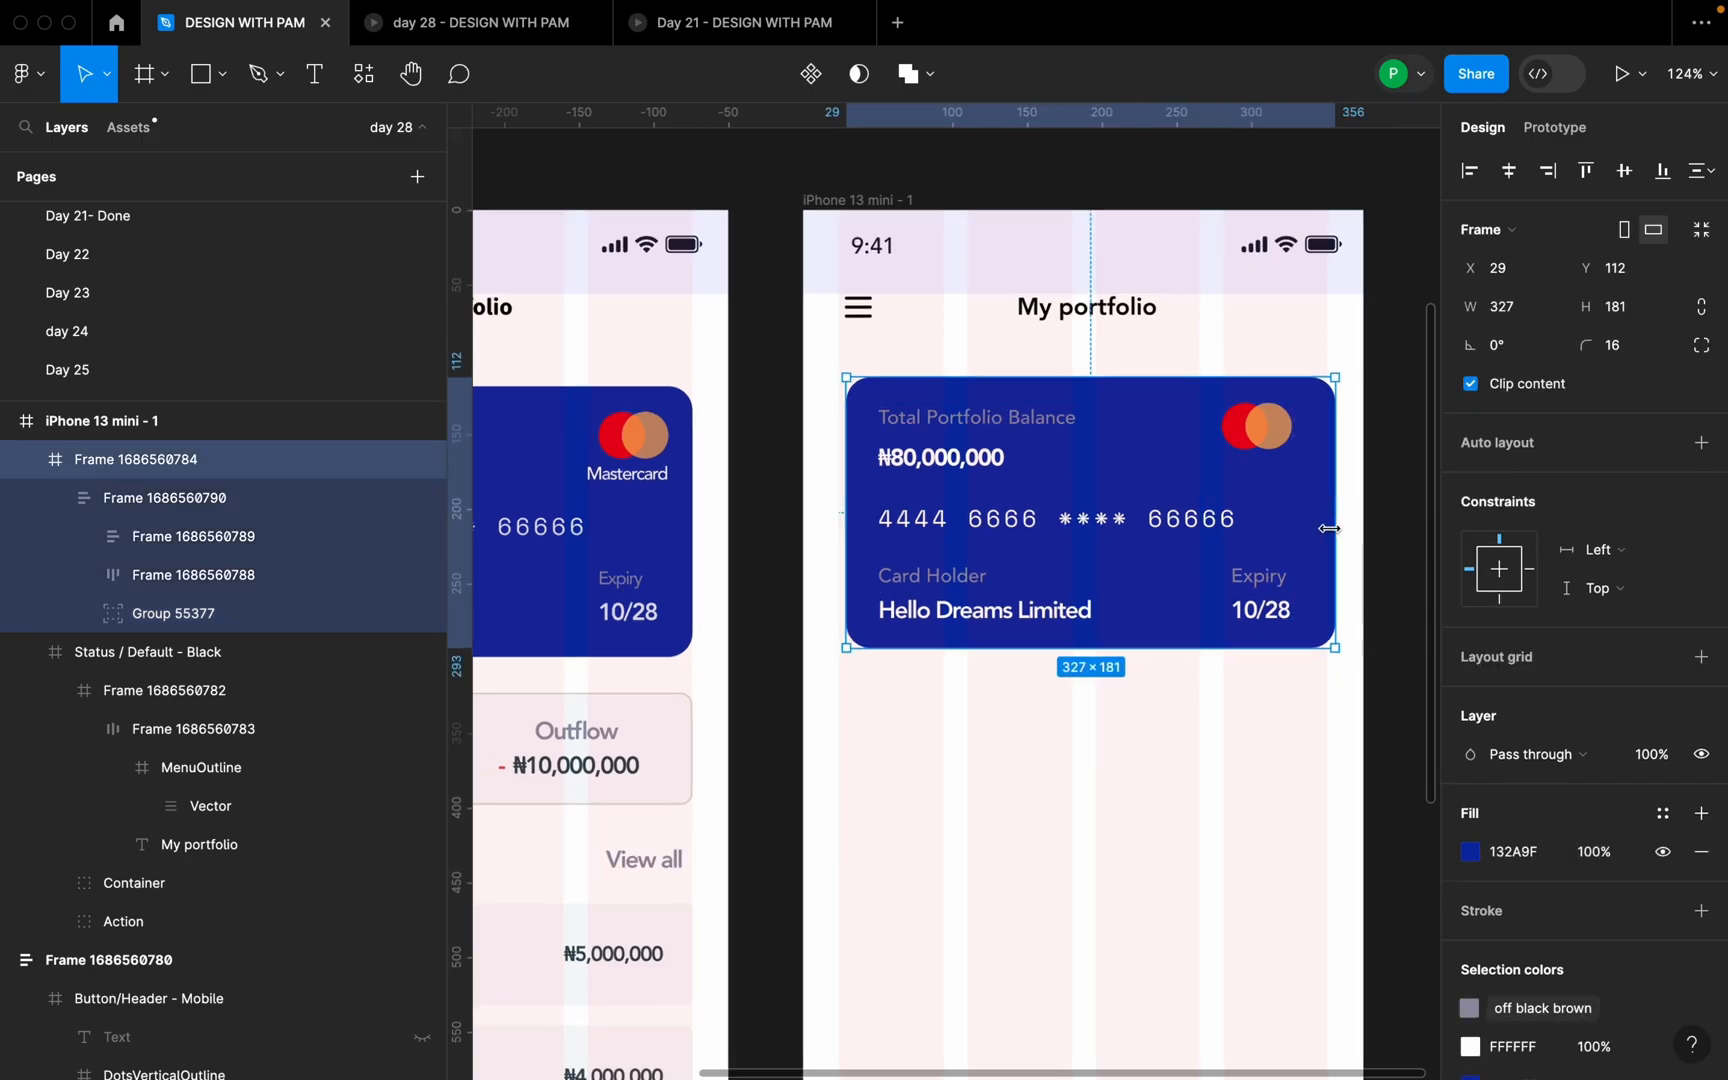
- Duplicate the "Hello Dreams Limited" text, give the copy absolute position and place it near the lower left of the logo circles
double_click(1045, 615)
double_click(1045, 615)
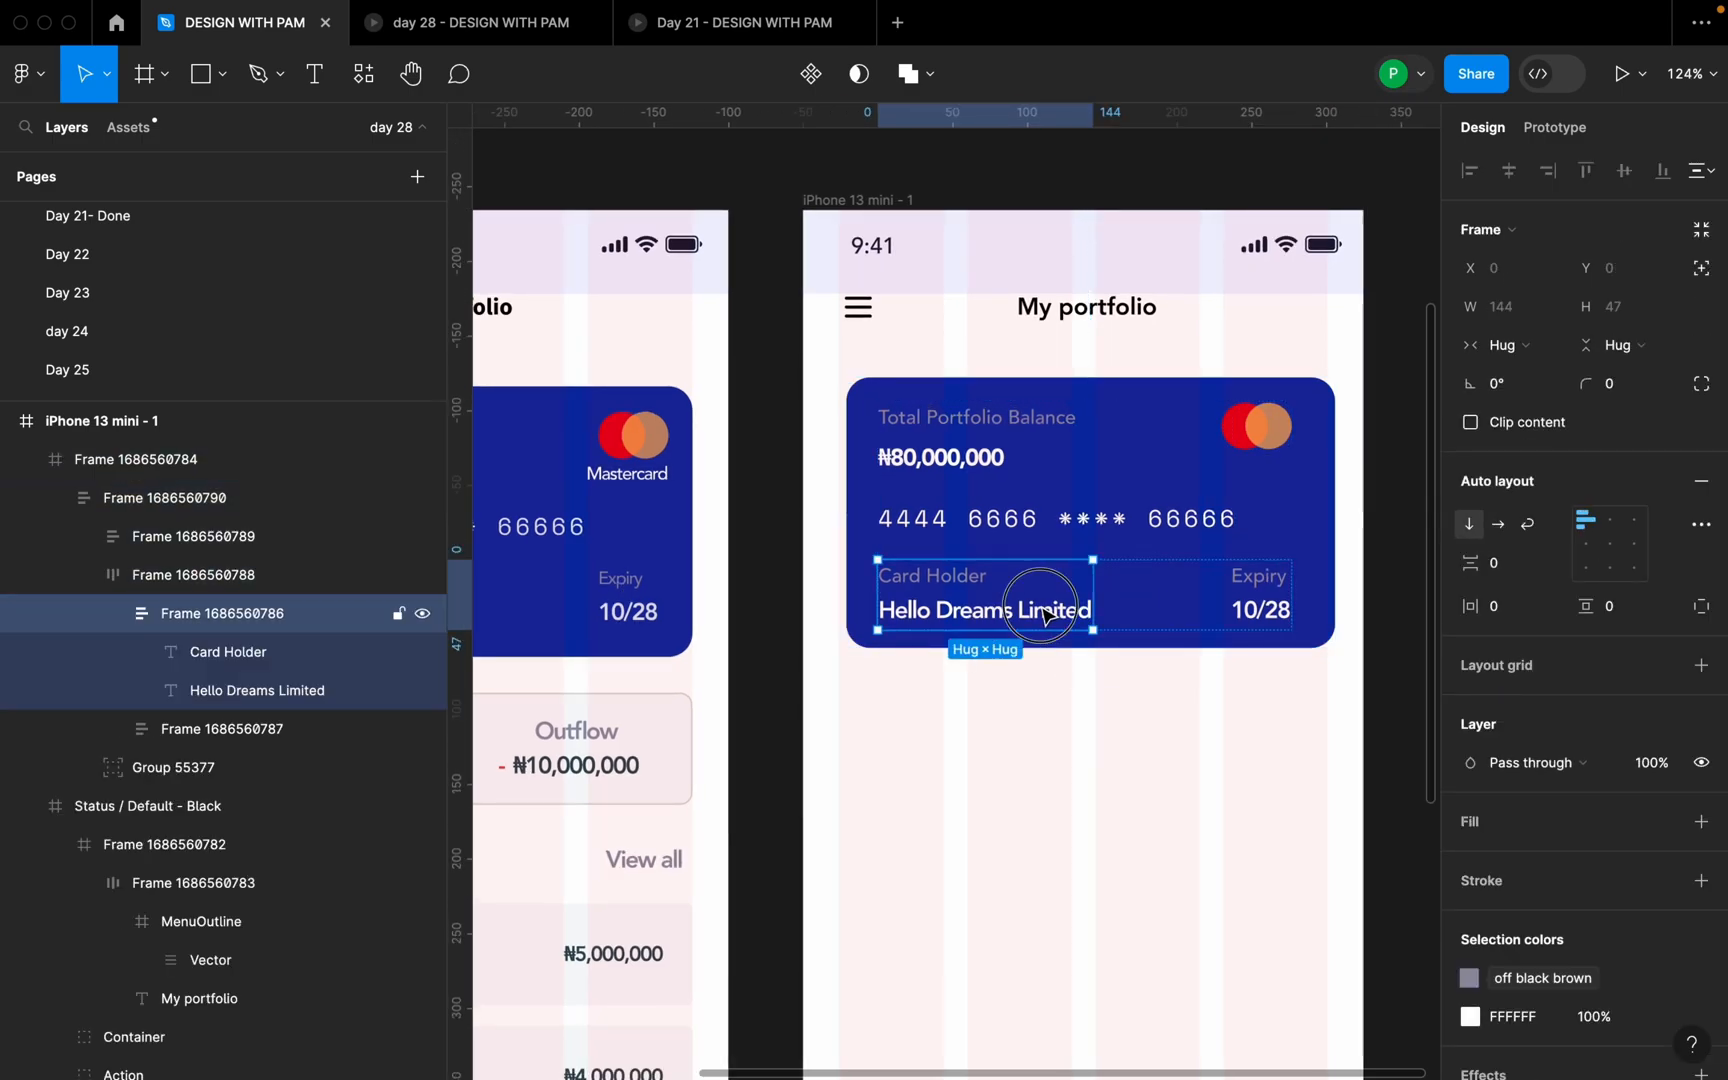
click(1045, 615)
alt+drag(1045, 615, 1257, 457)
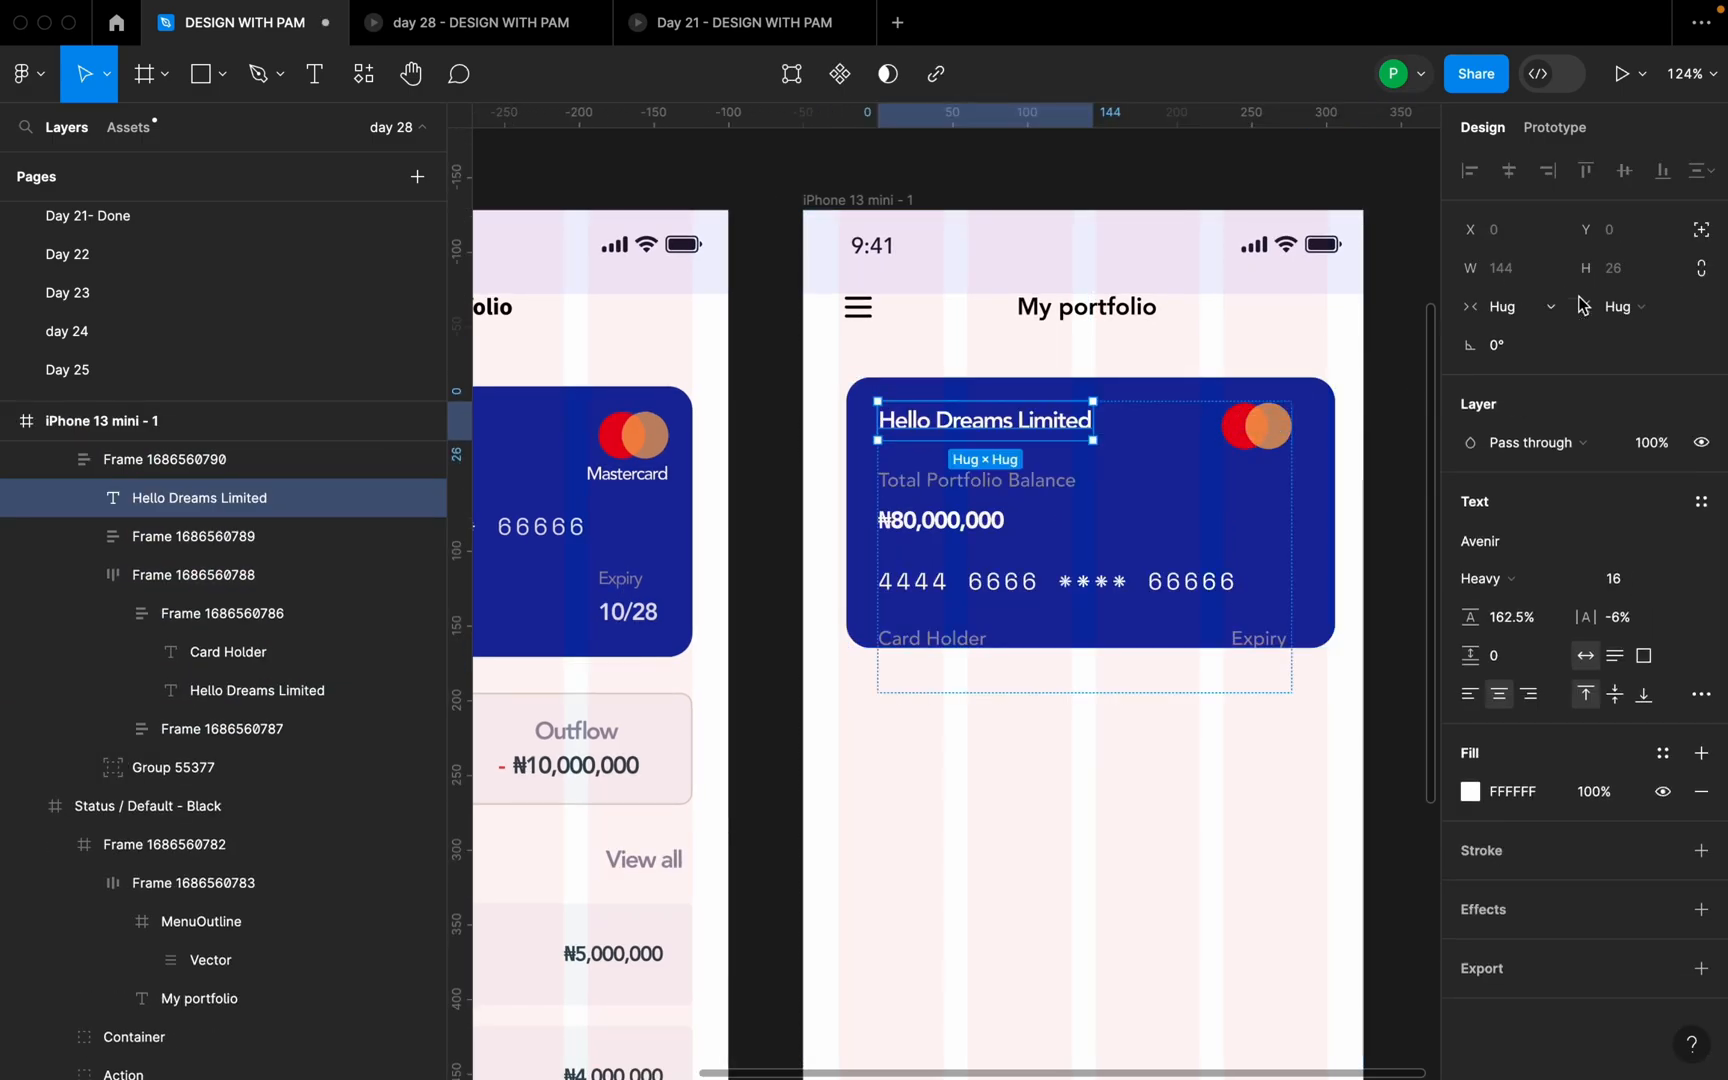
click(1700, 229)
drag(1023, 399, 1236, 460)
- Replace the duplicated text's content with "Mastercard"
key(Return)
text(M,at)
key(BackSpace)
key(BackSpace)
key(BackSpace)
text(a)
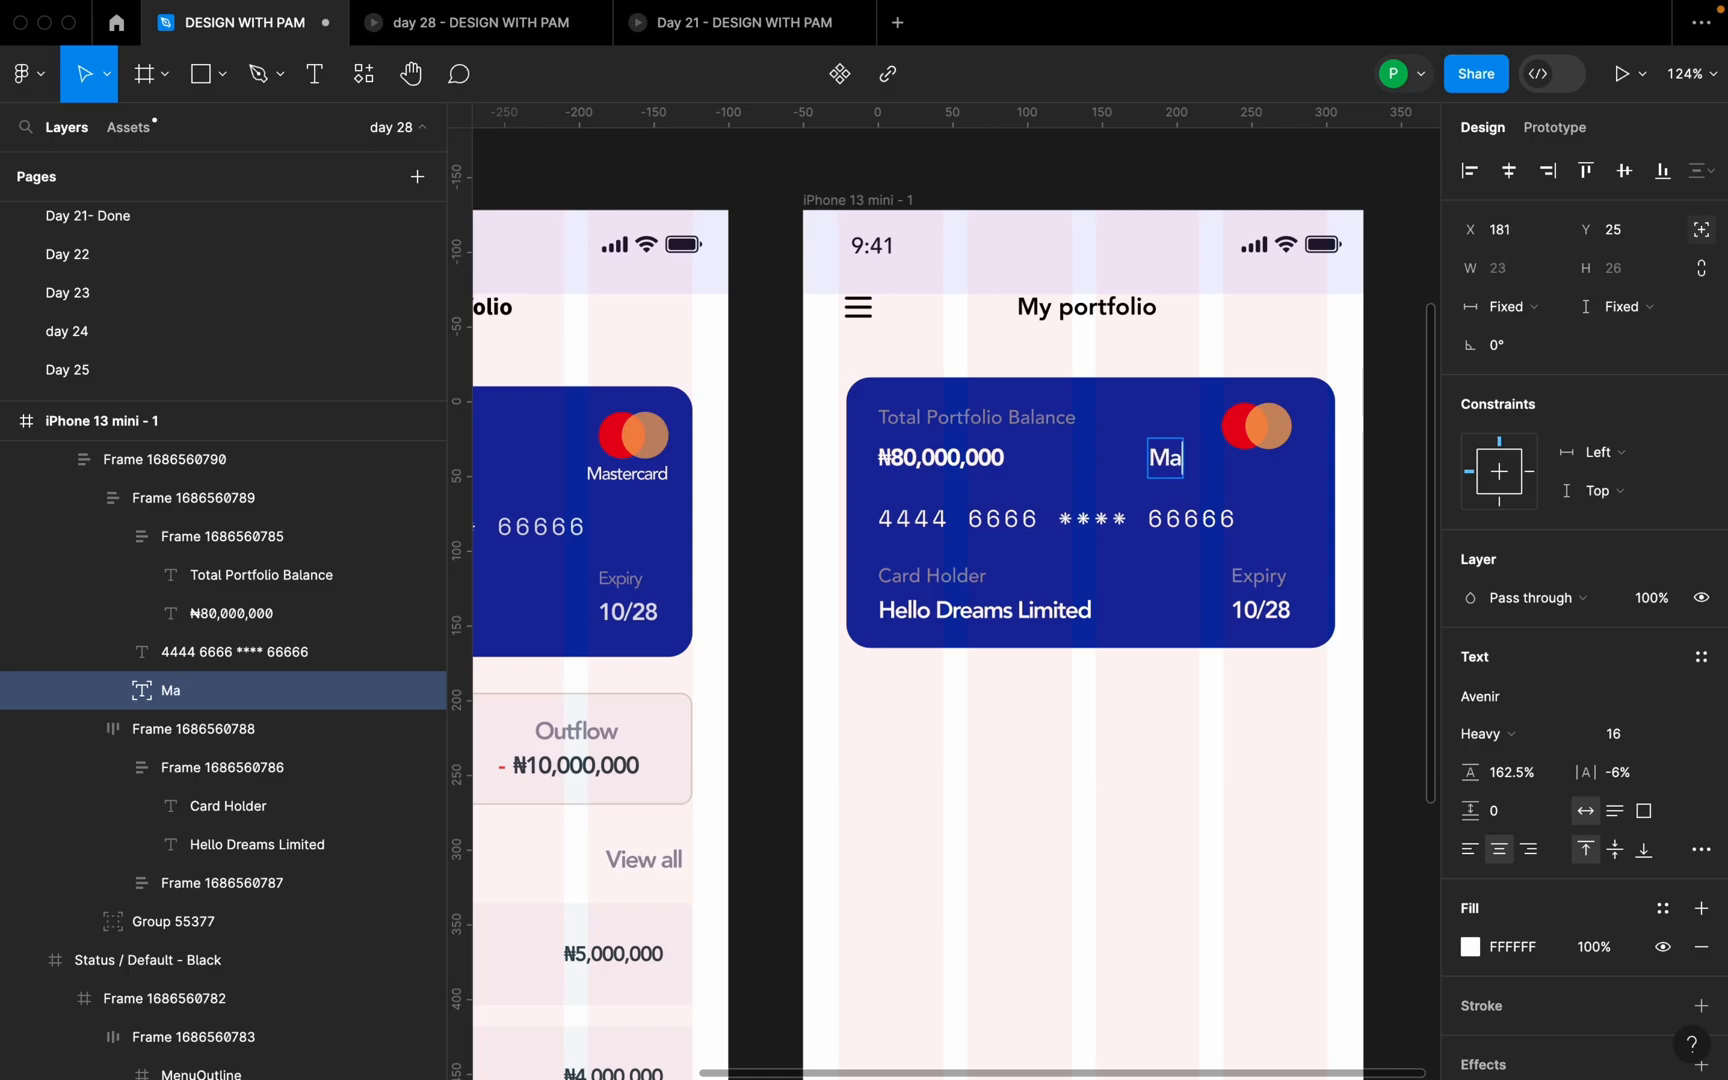
text(stercard)
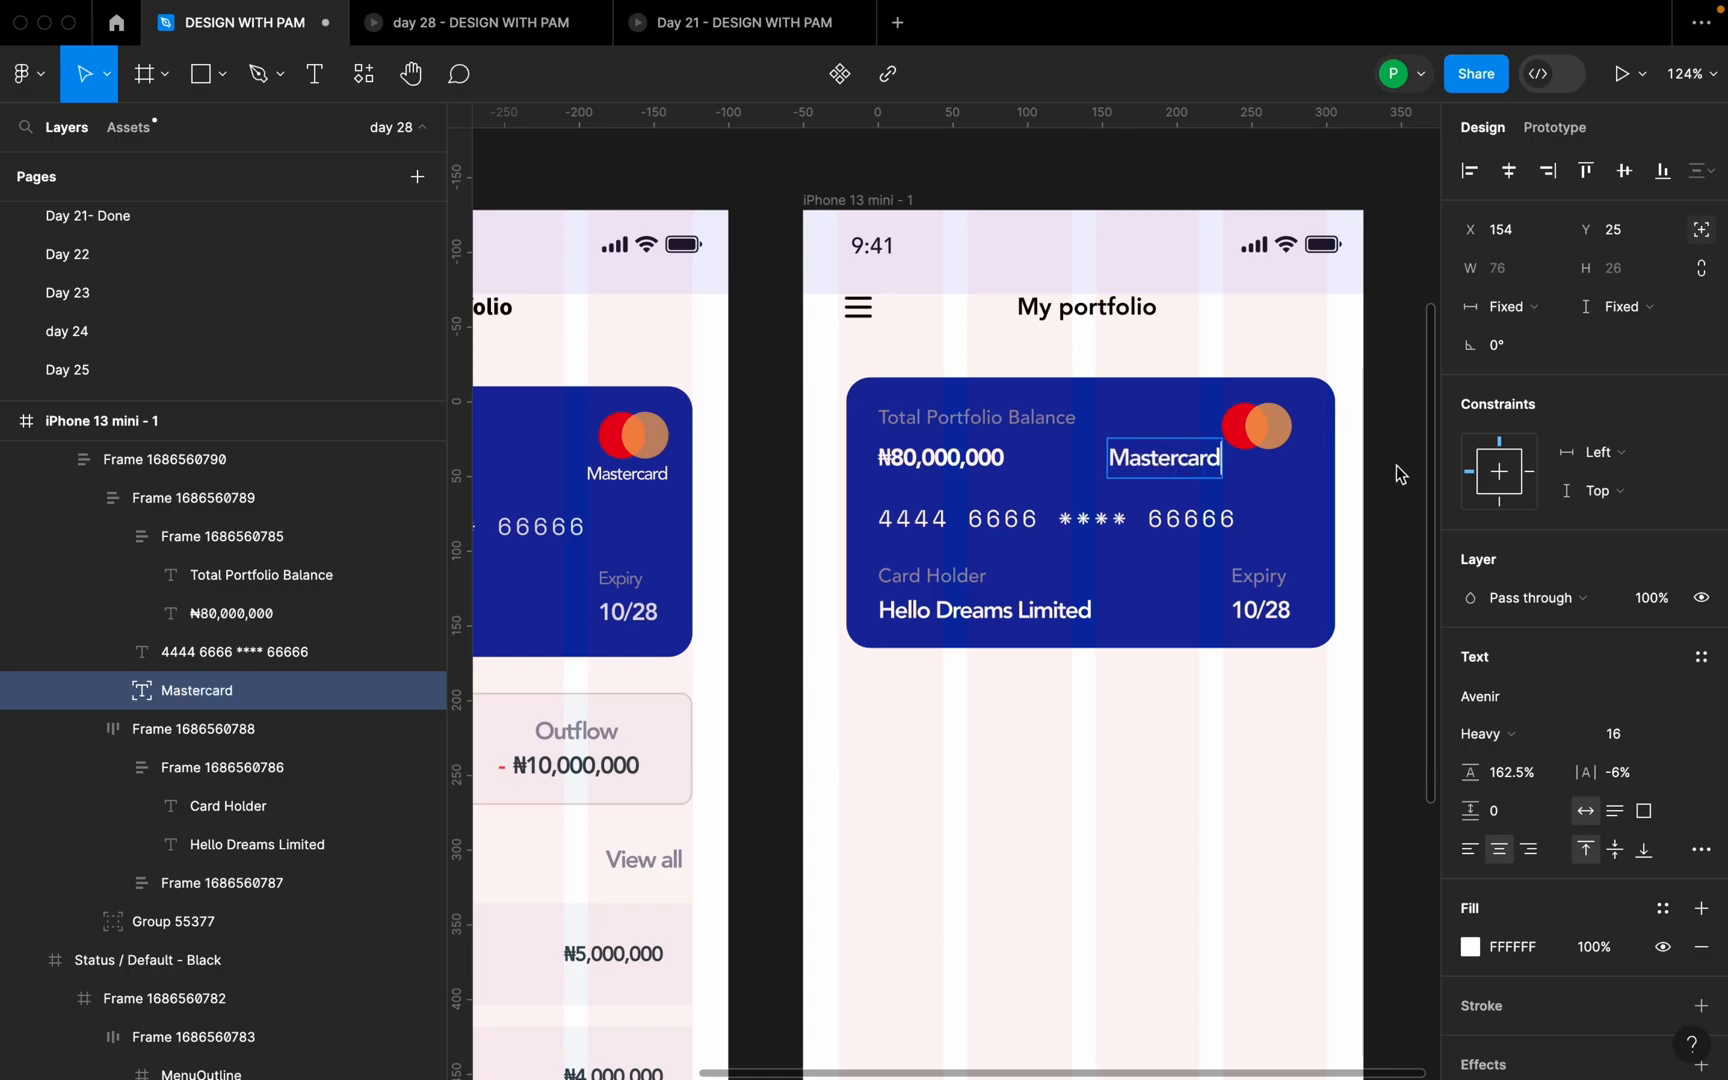
- Set the "Mastercard" label's font weight to Roman and center it beneath the logo circles
click(1543, 730)
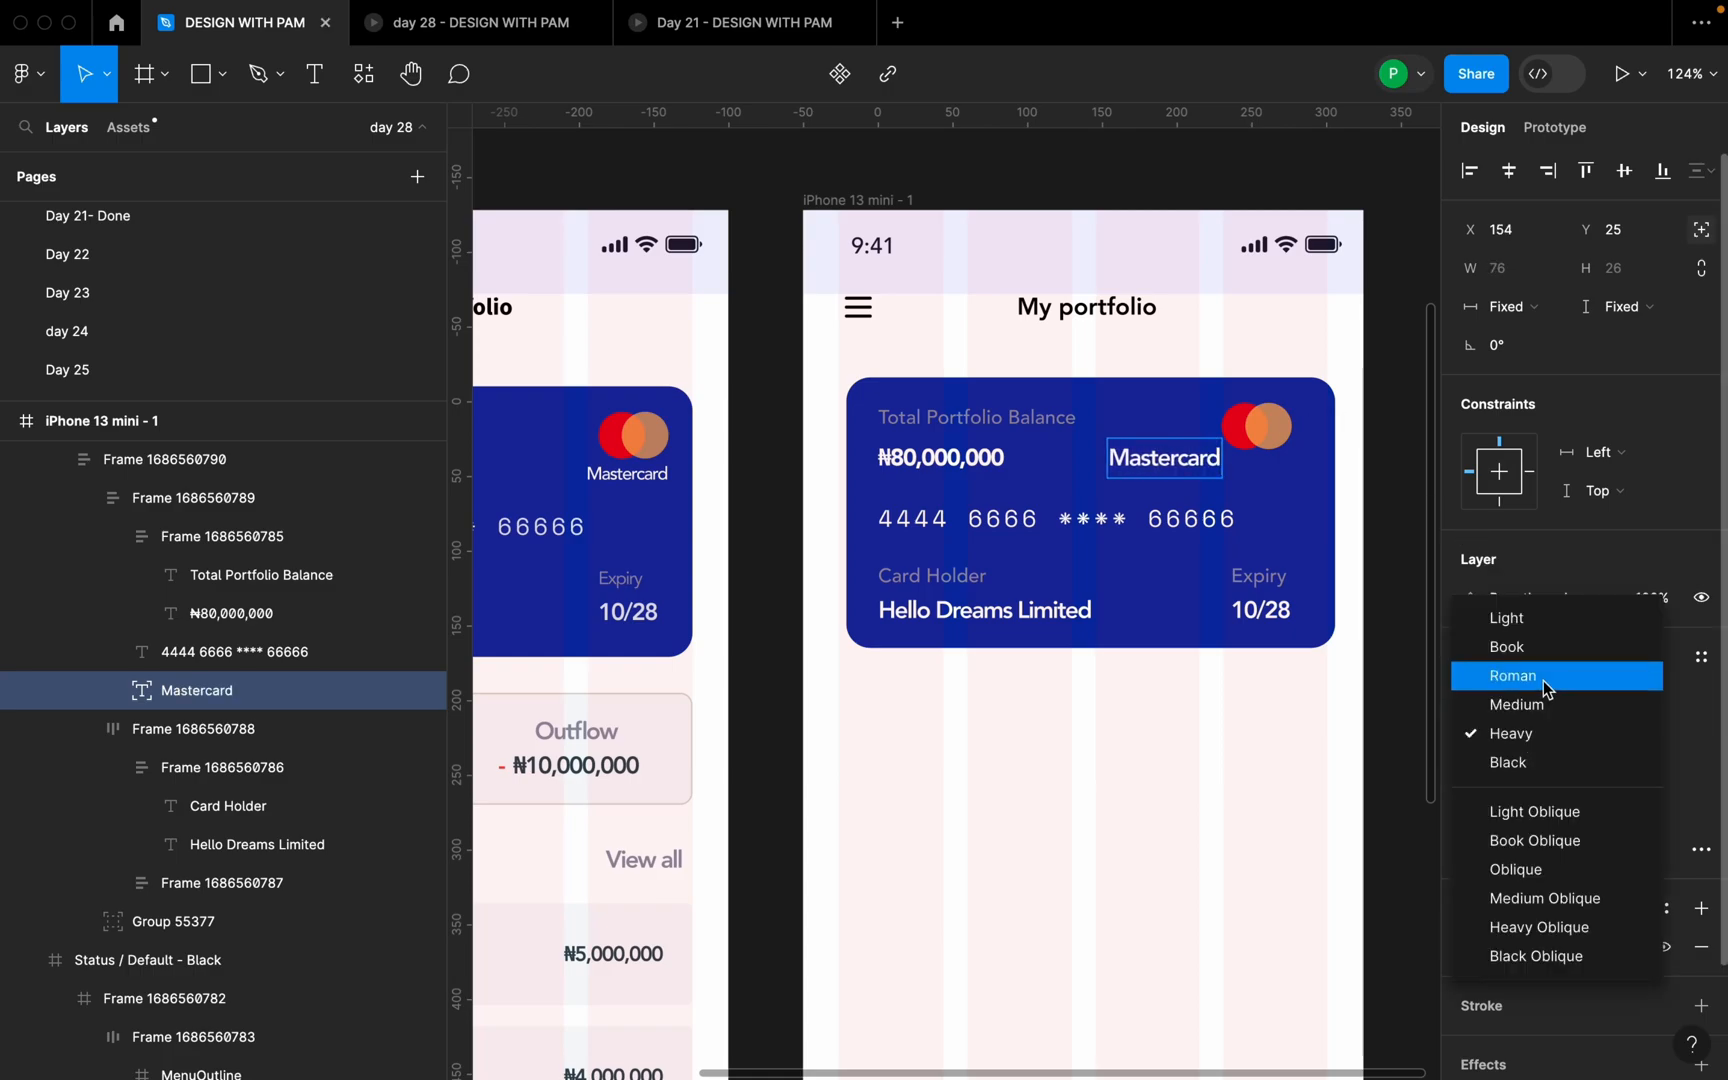
key(Escape)
key(Escape)
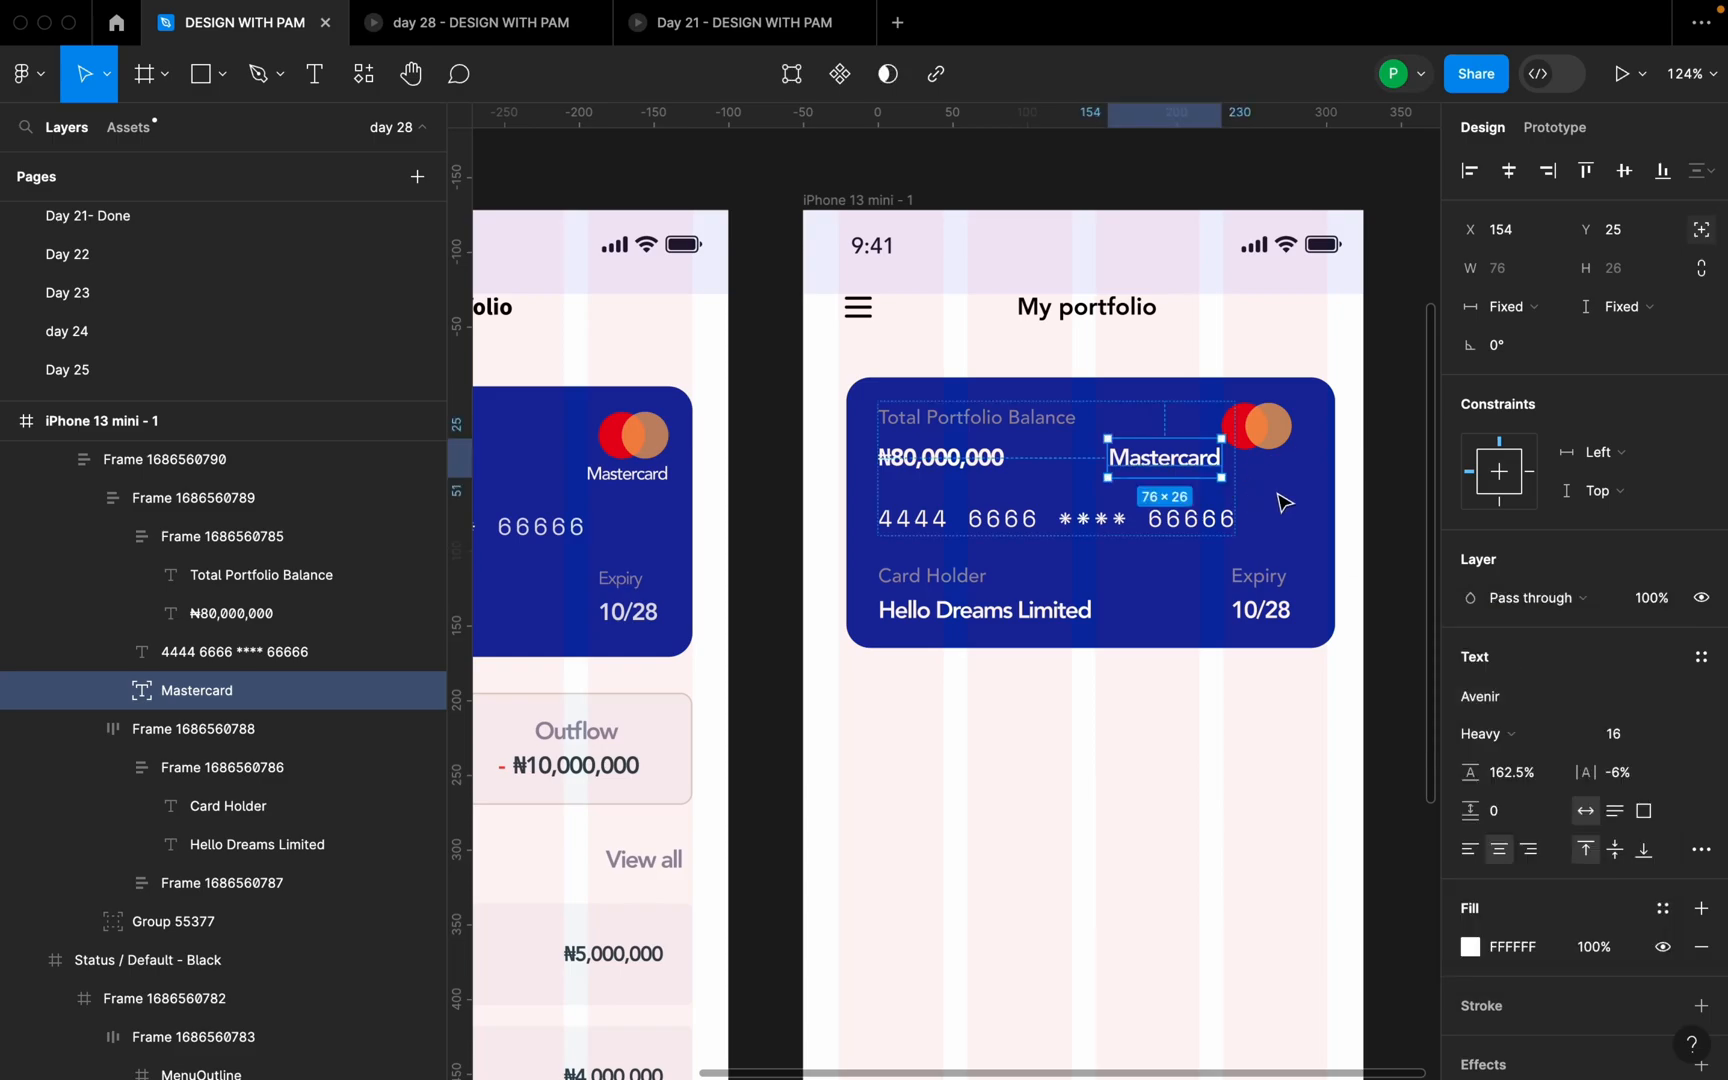
click(1508, 733)
click(1536, 679)
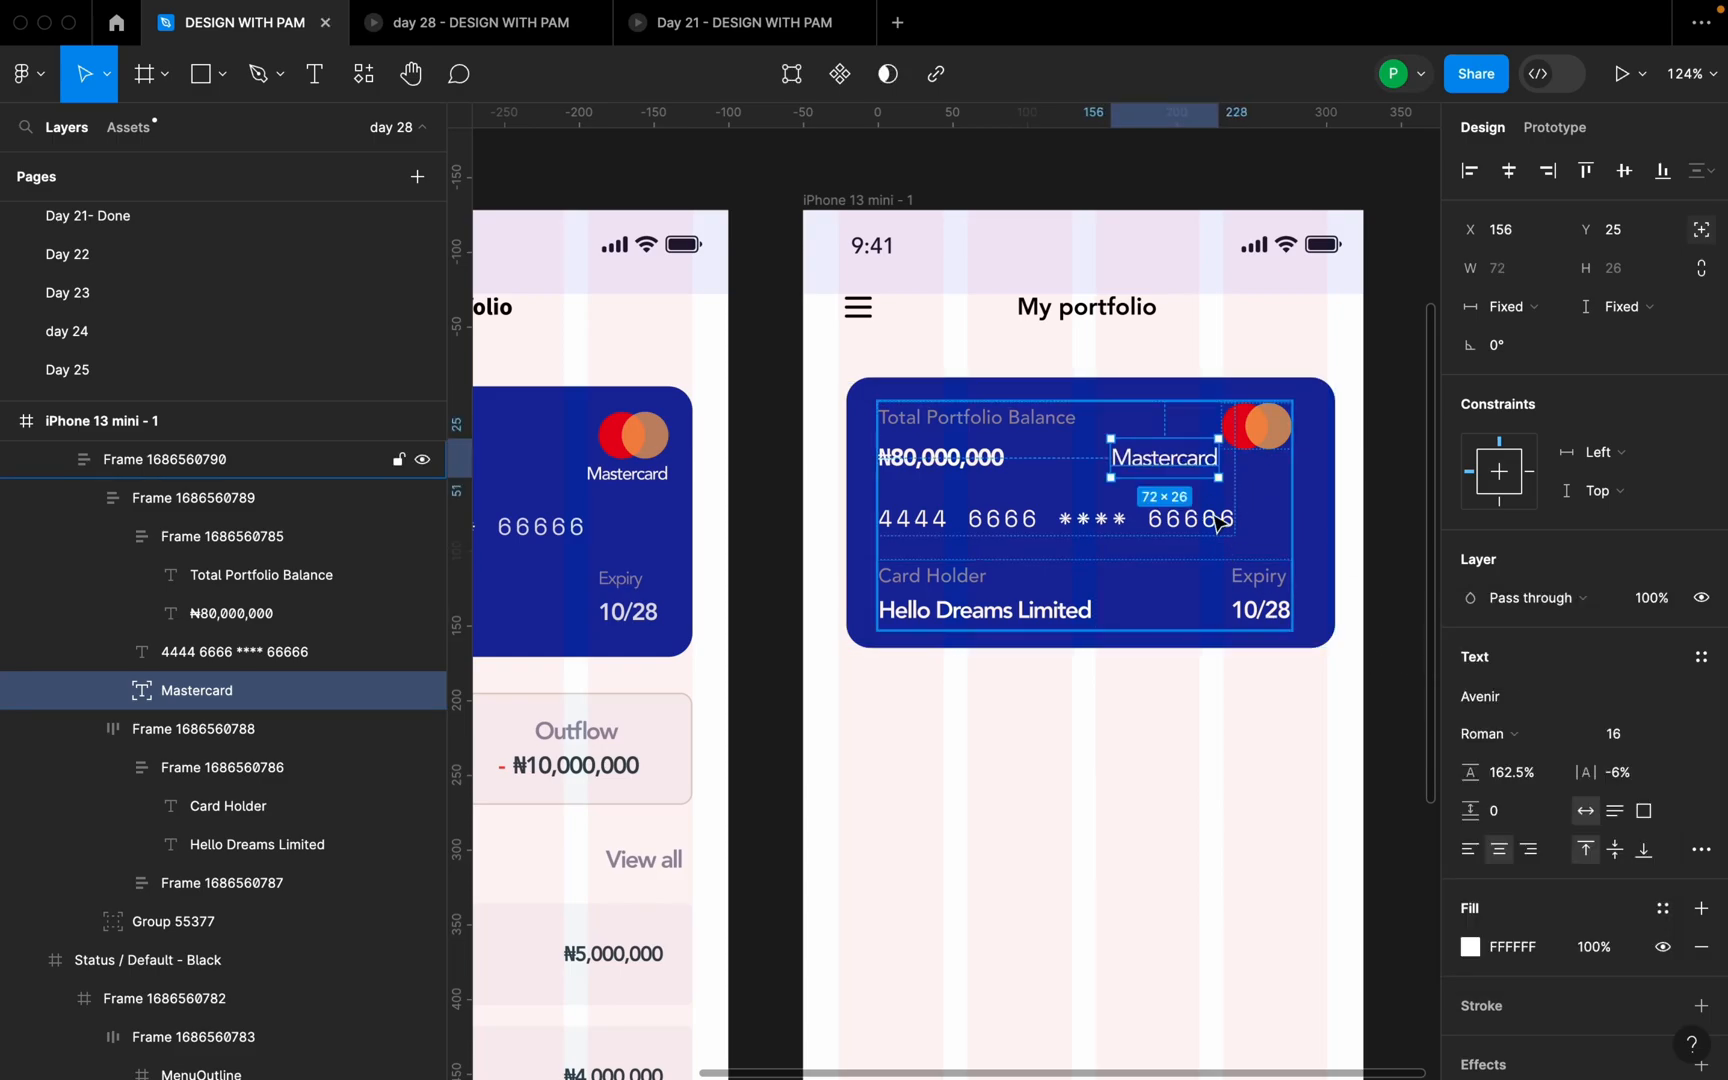
drag(1200, 472, 1276, 488)
click(1320, 492)
- Extend the iPhone 13 mini frame downward to a height of 924, in line with the Day 21 frame
scroll(1226, 490, down, 5)
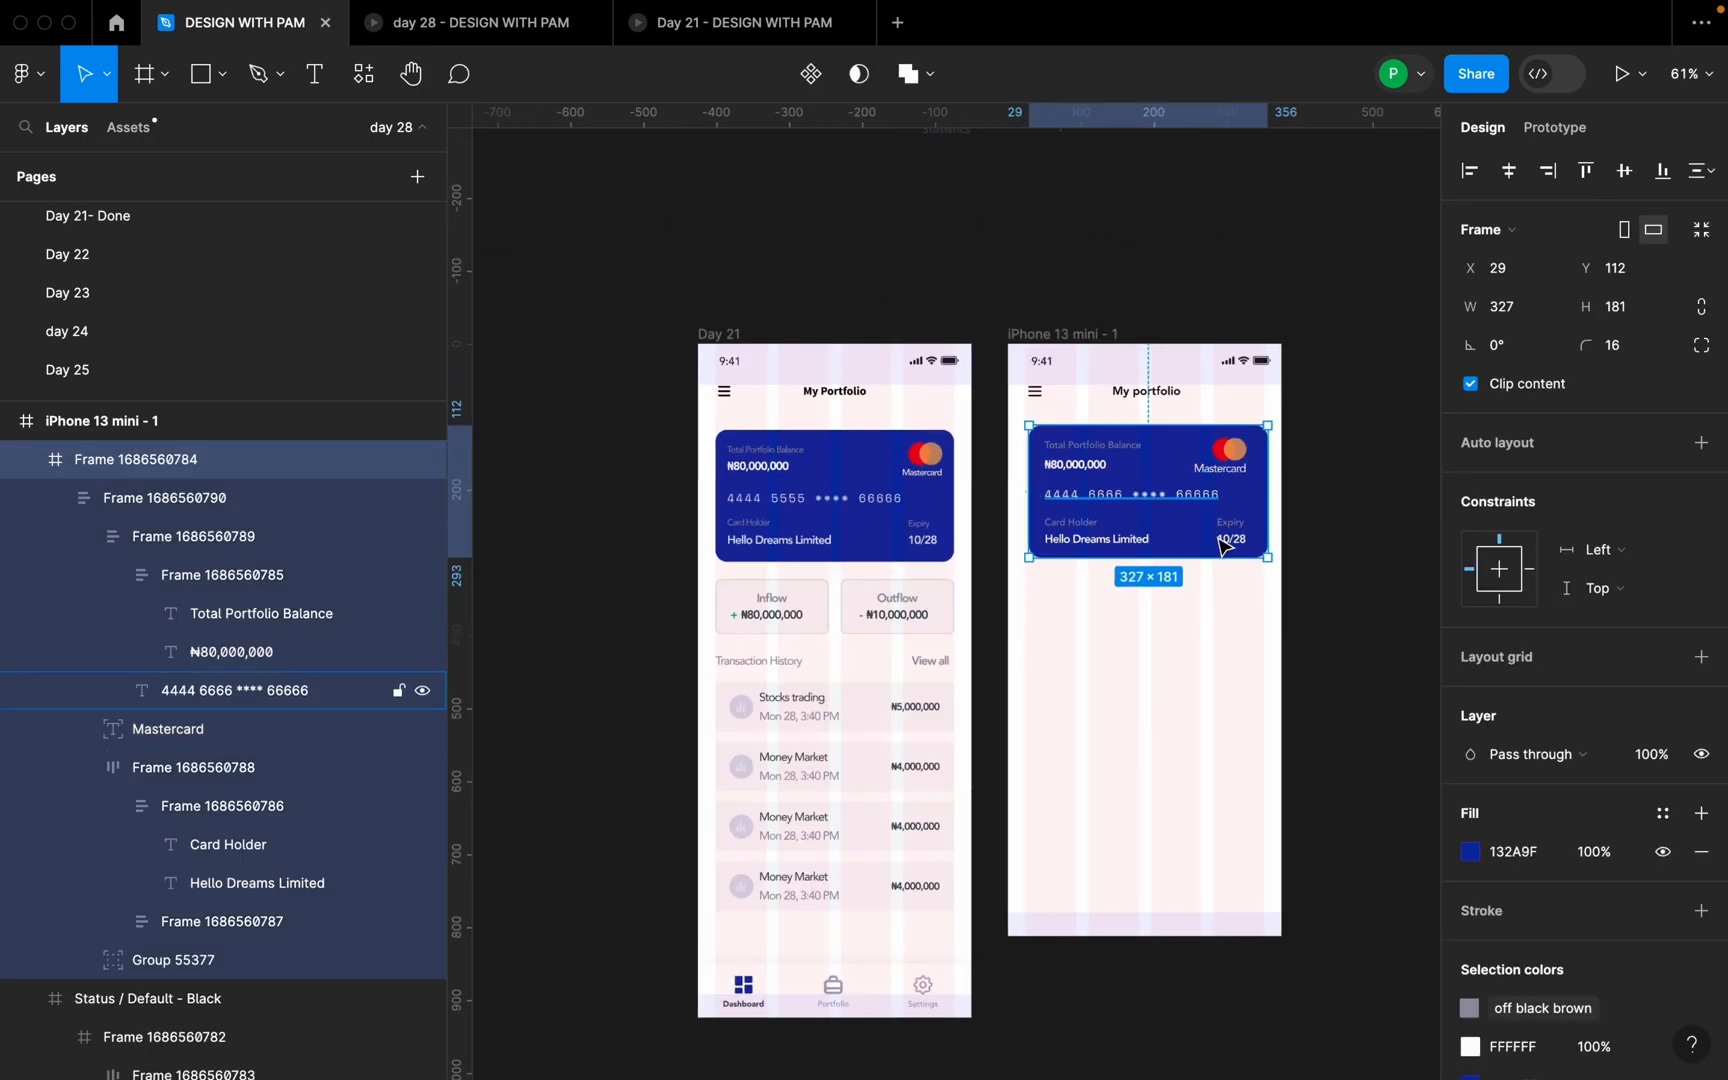
scroll(1222, 536, down, 1)
scroll(1207, 633, down, 2)
scroll(1230, 540, up, 2)
scroll(1216, 541, up, 1)
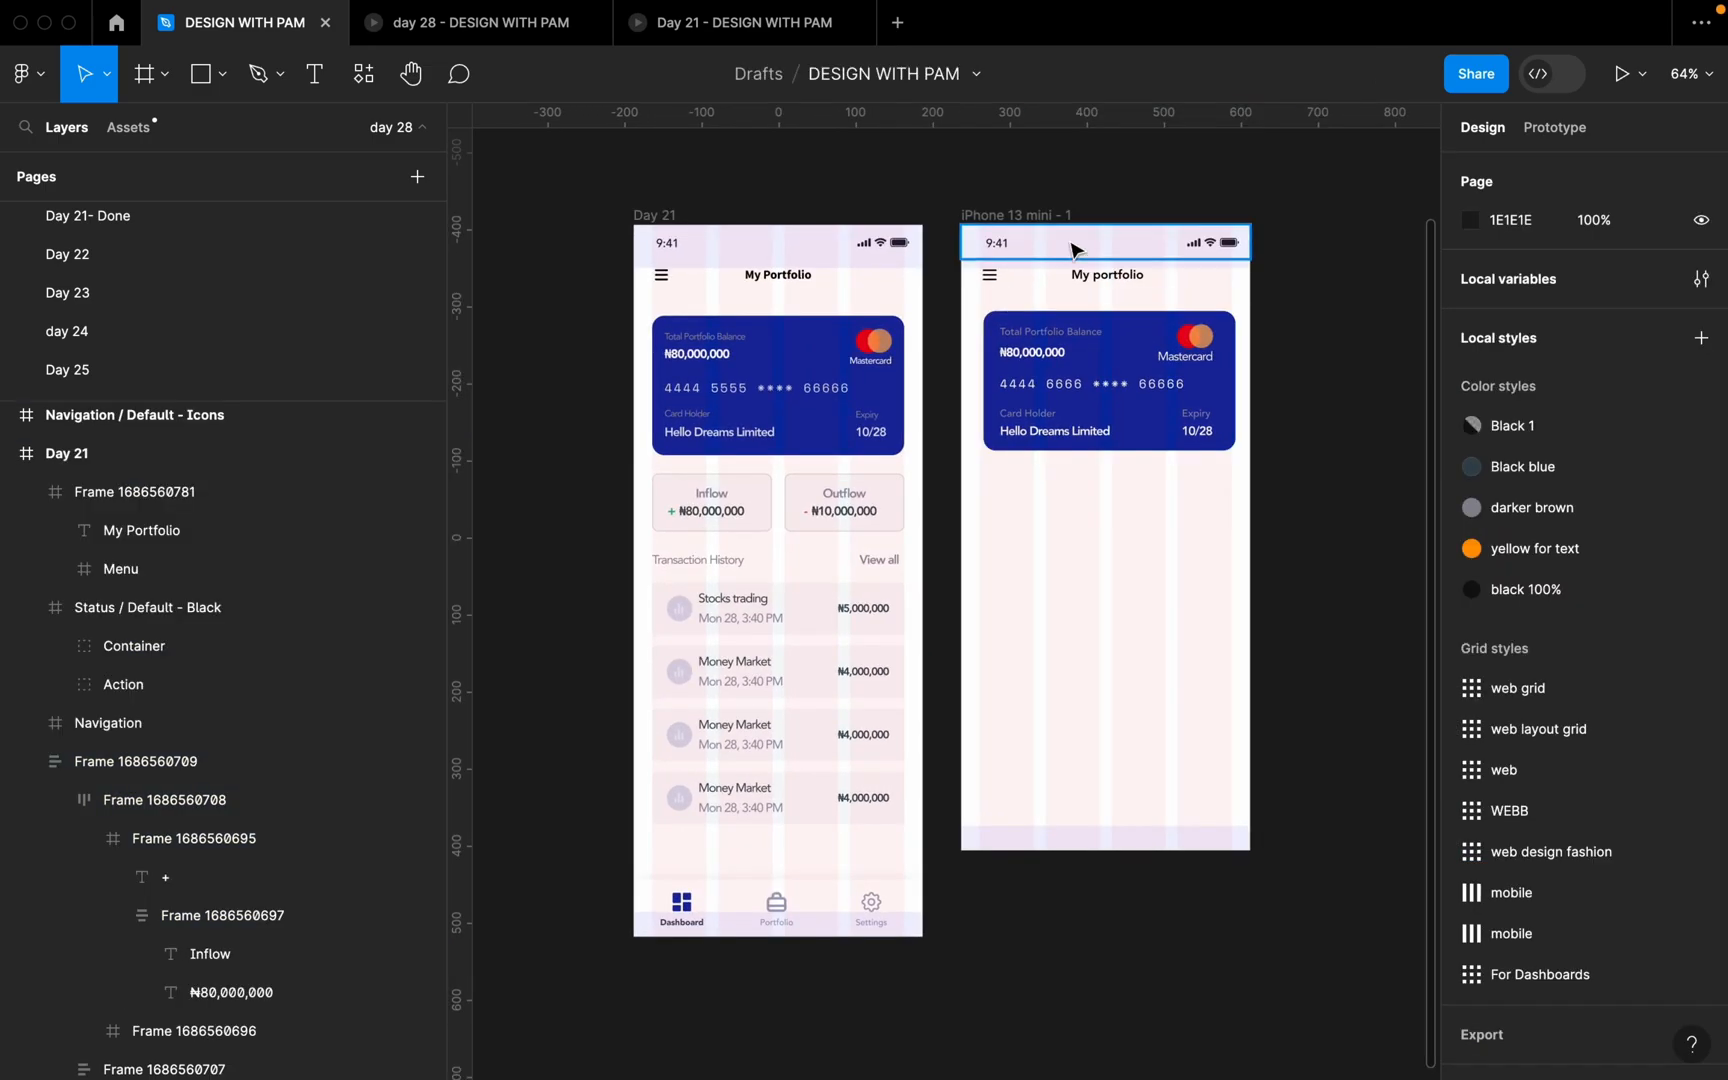
click(1065, 210)
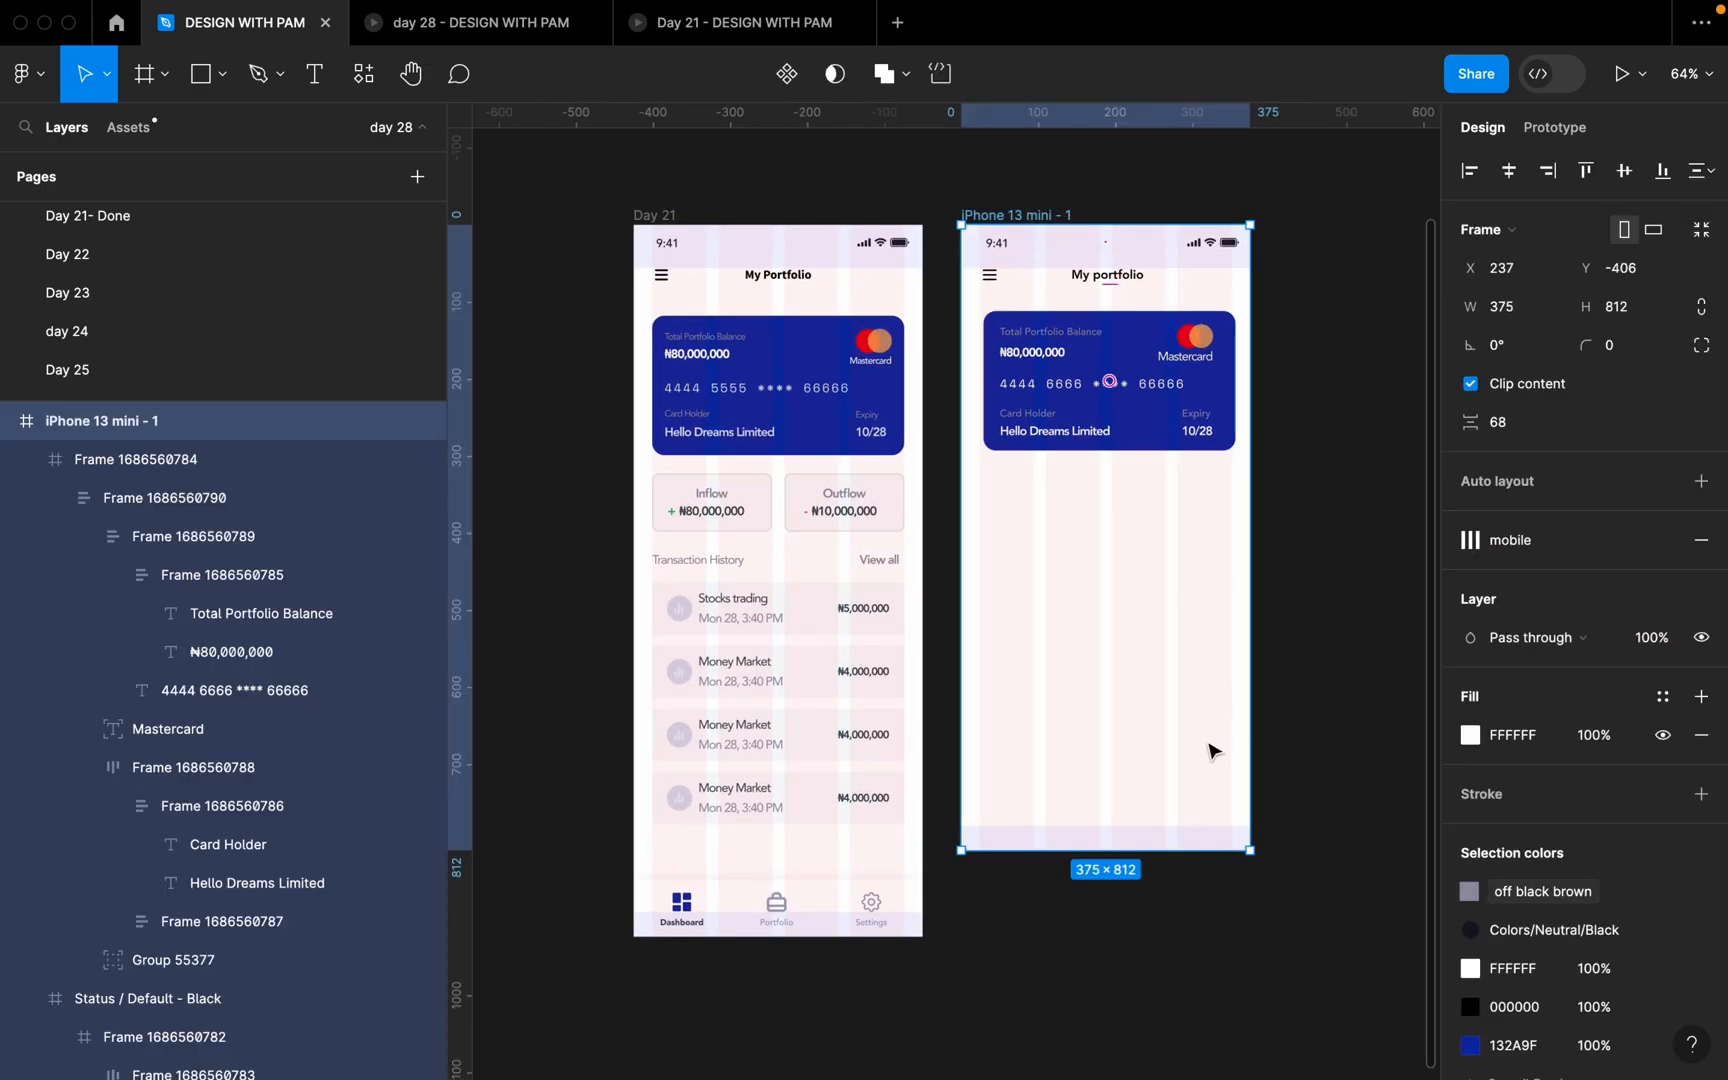
drag(1196, 850, 1198, 940)
scroll(1237, 510, up, 3)
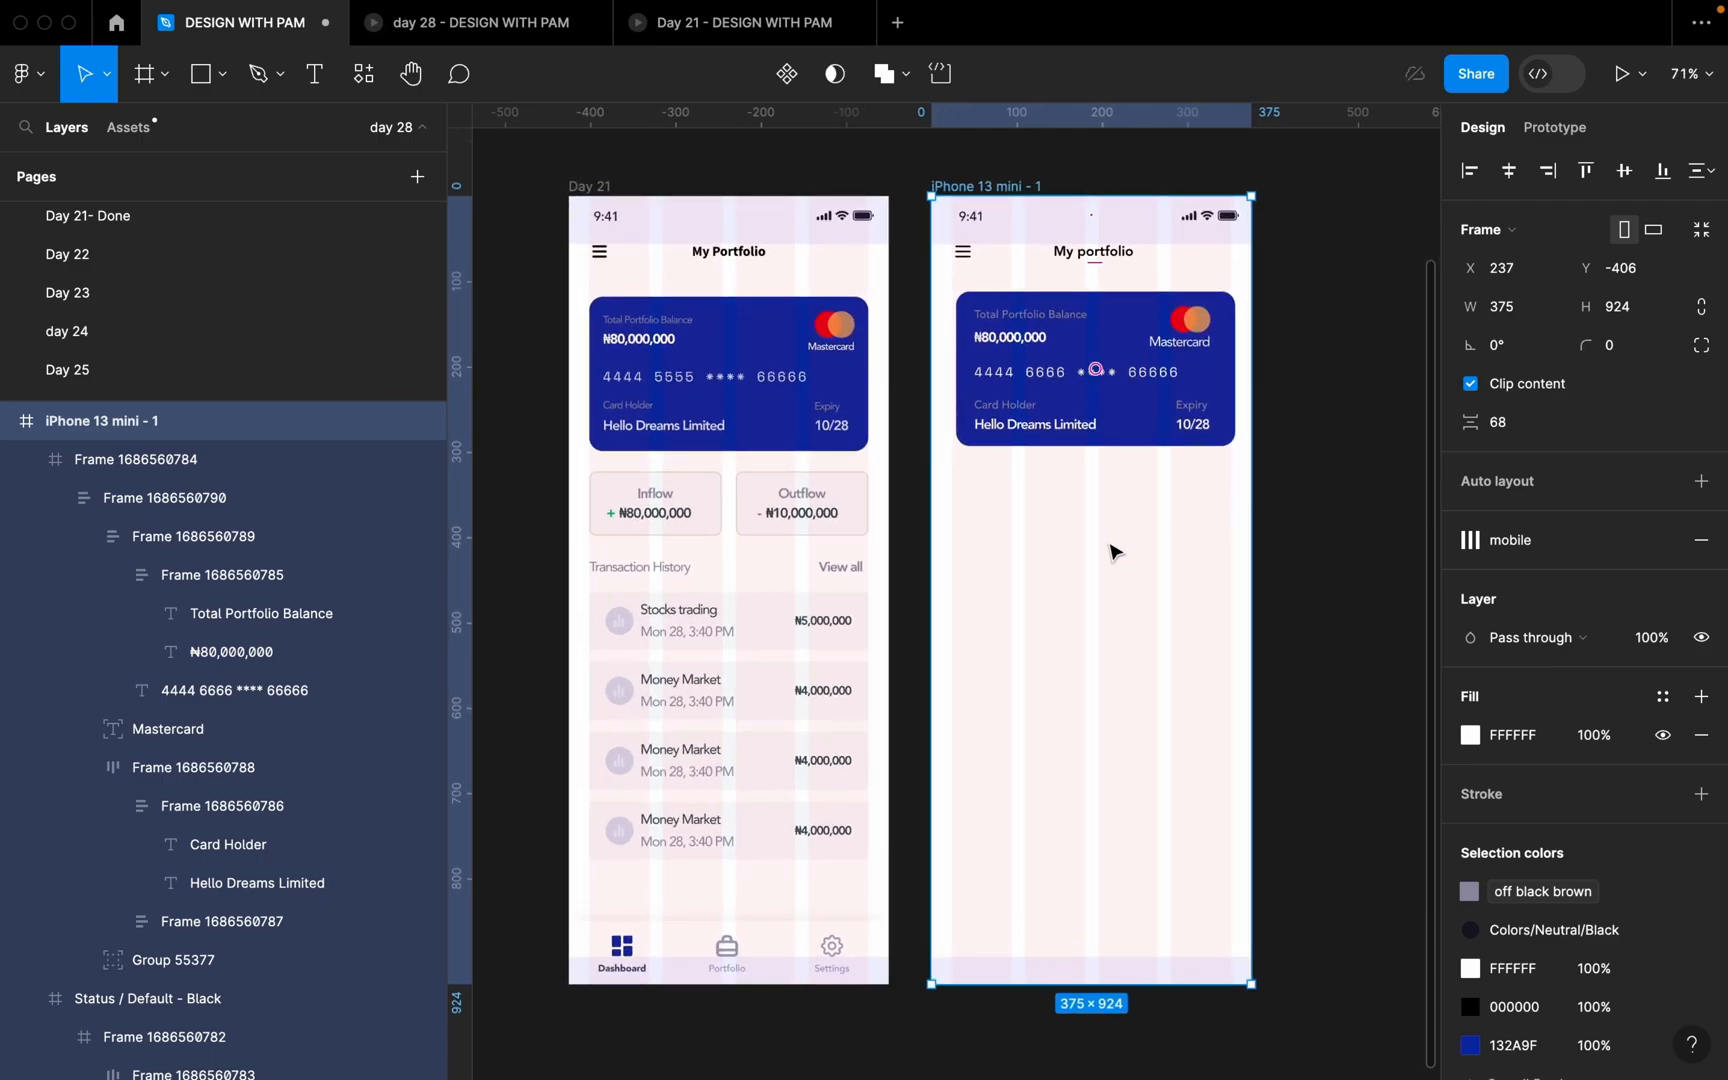
- Draw a frame below the blue card at X 24, Y 345 and size it to 154 × 74
key(f)
drag(951, 490, 1085, 568)
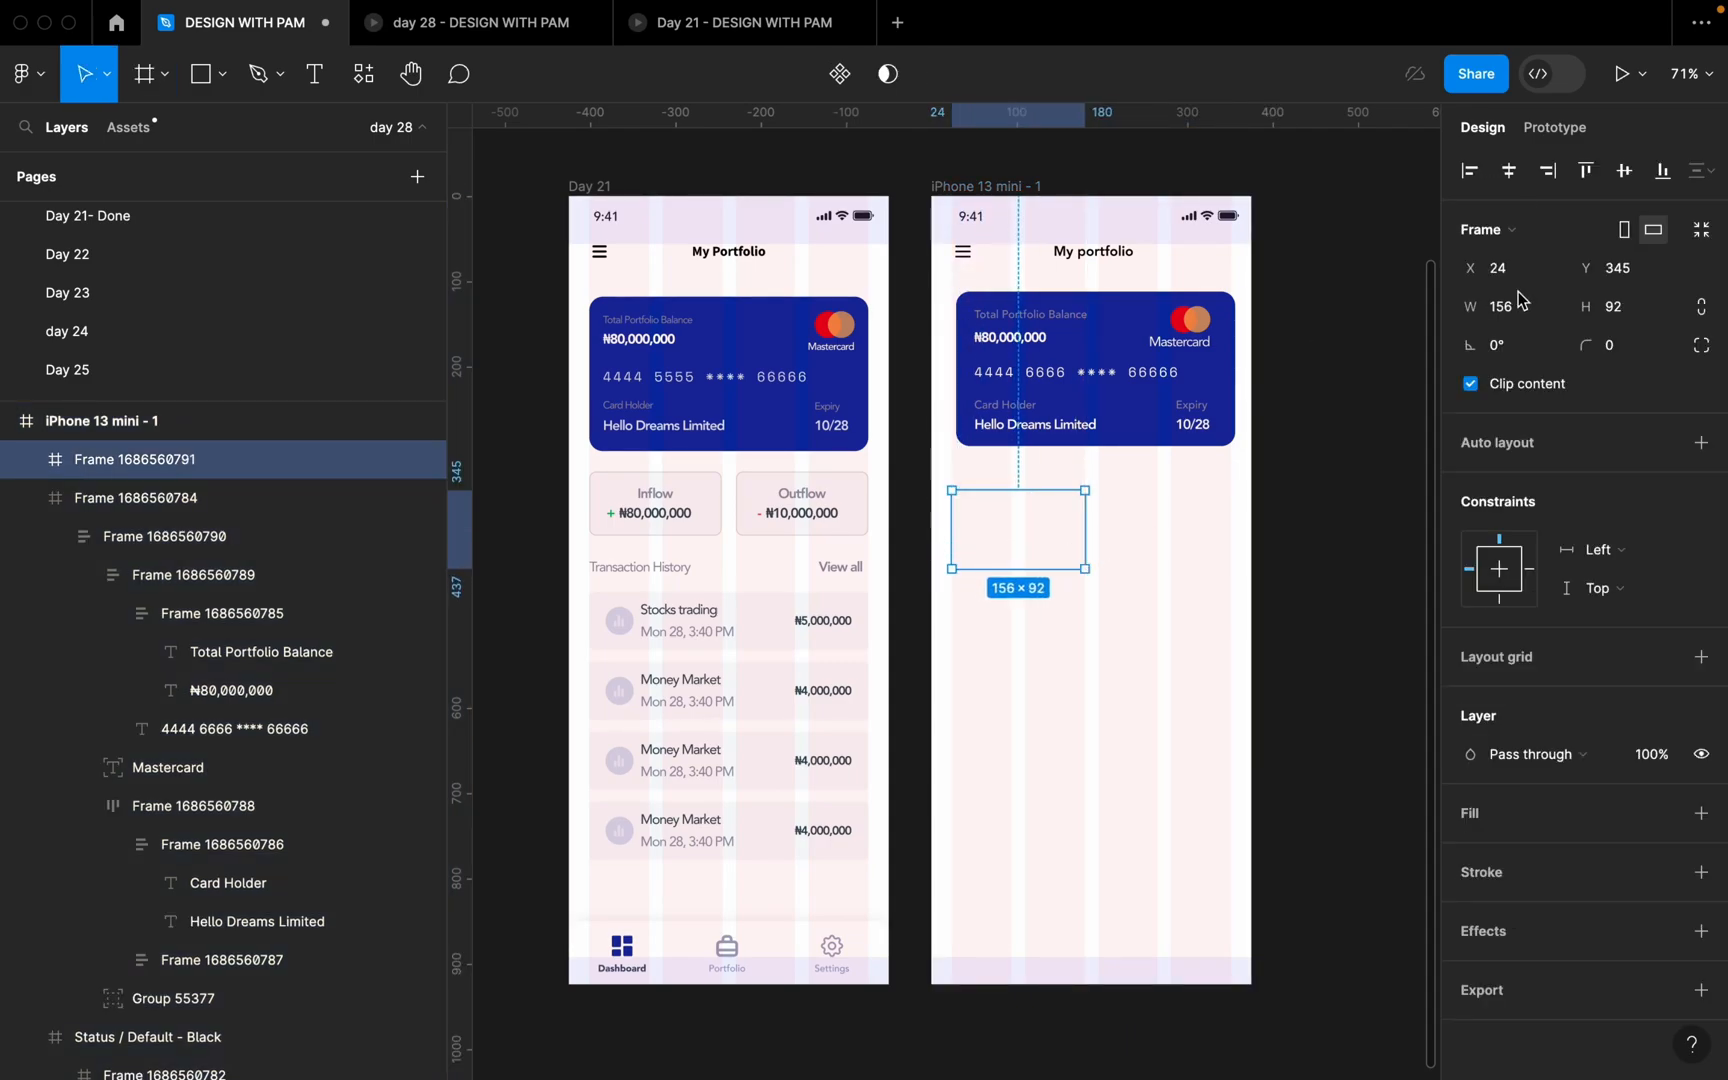
text(155)
key(Return)
click(1638, 314)
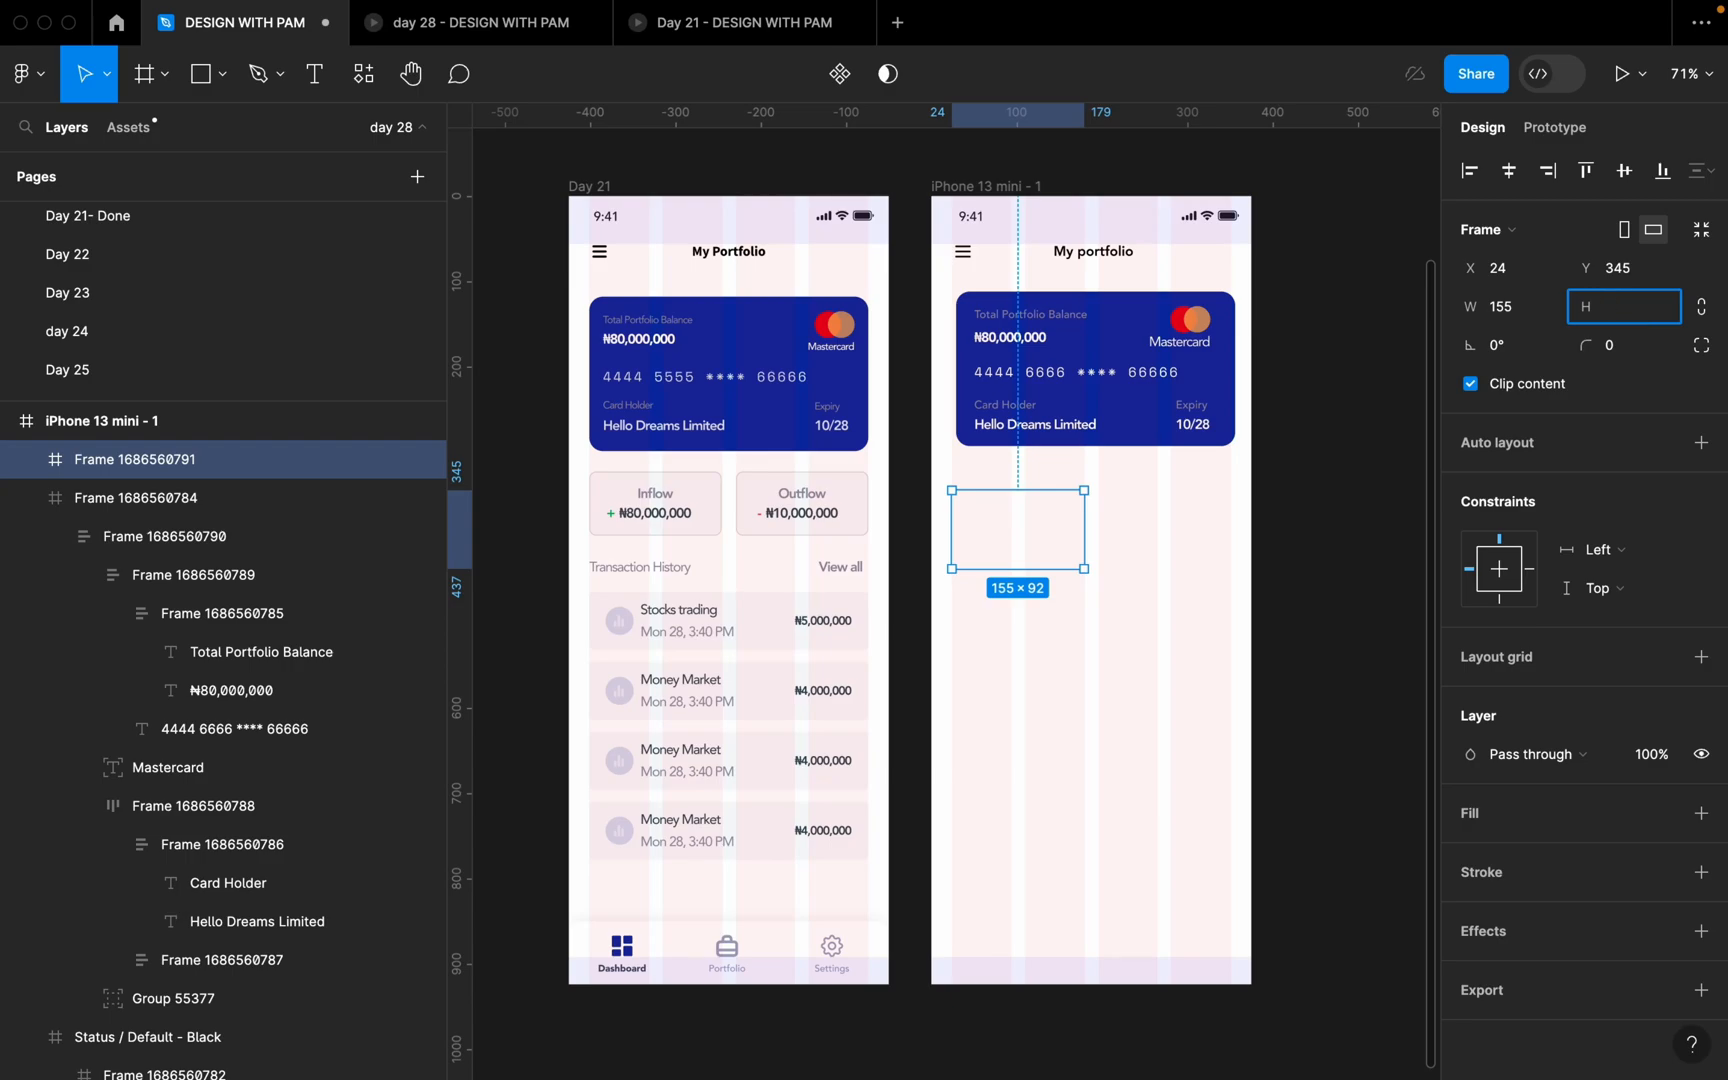
key(Return)
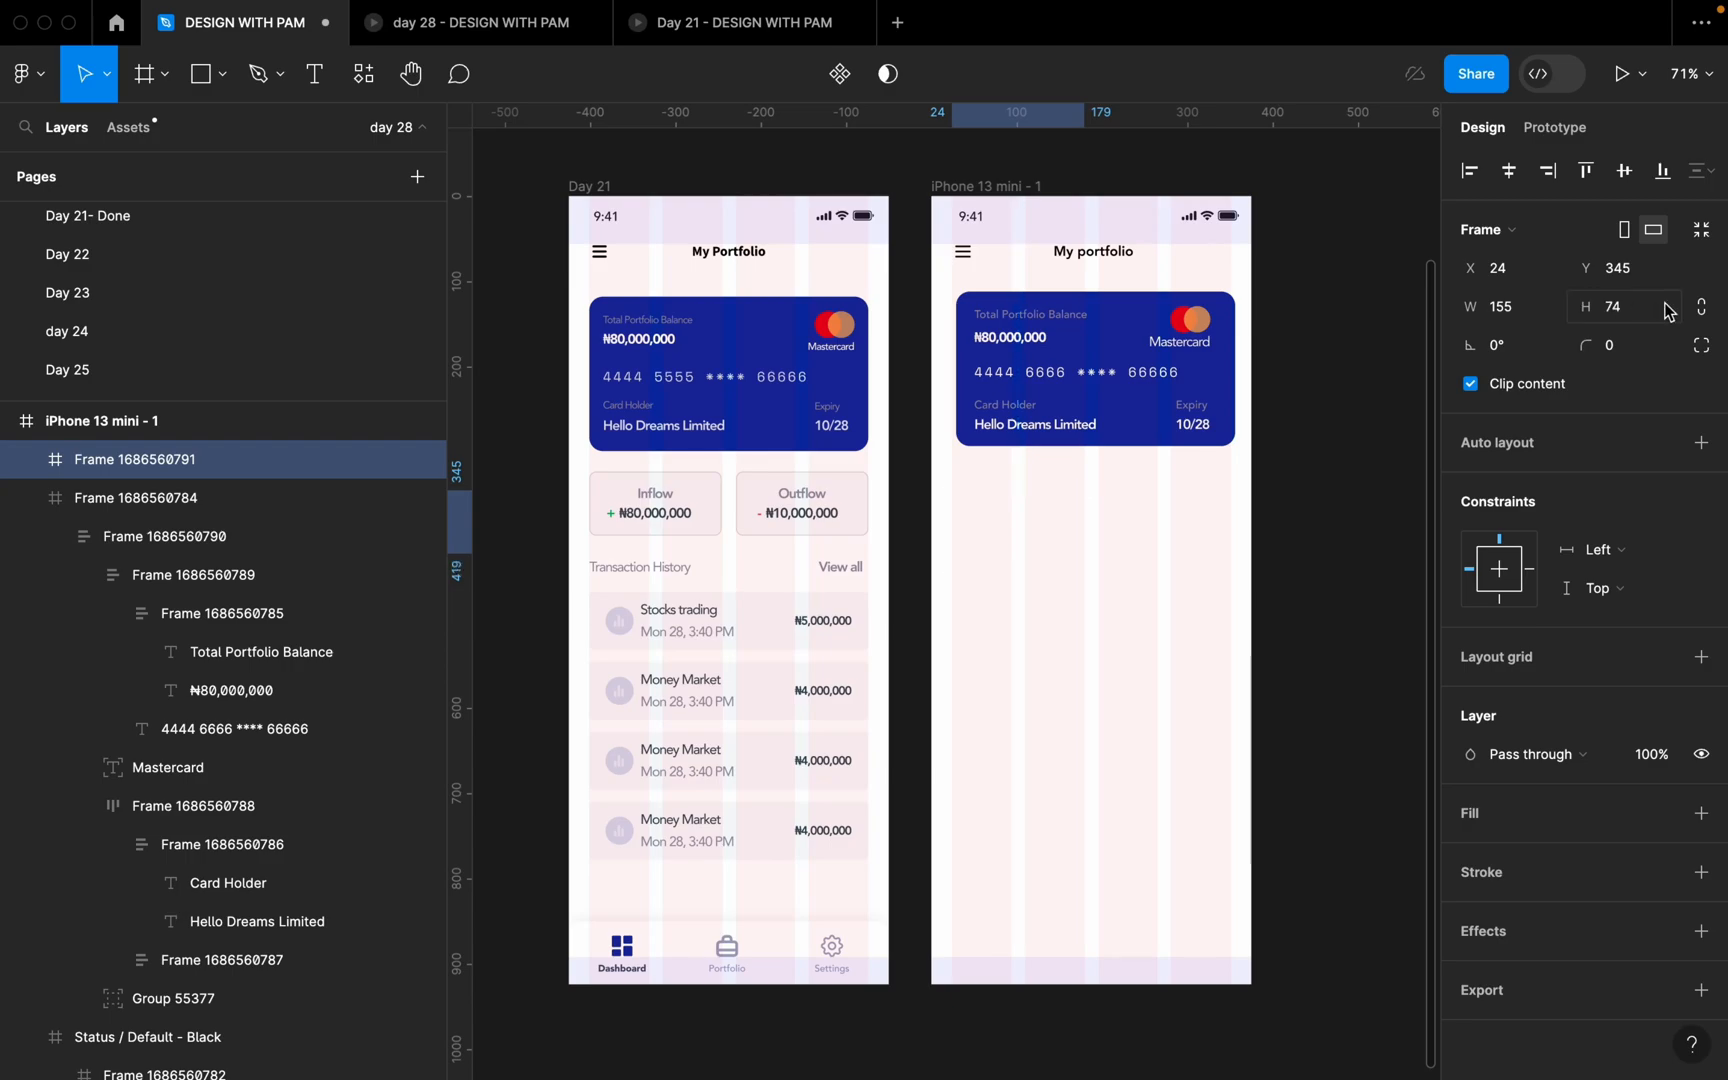
click(1533, 316)
text(154)
key(Return)
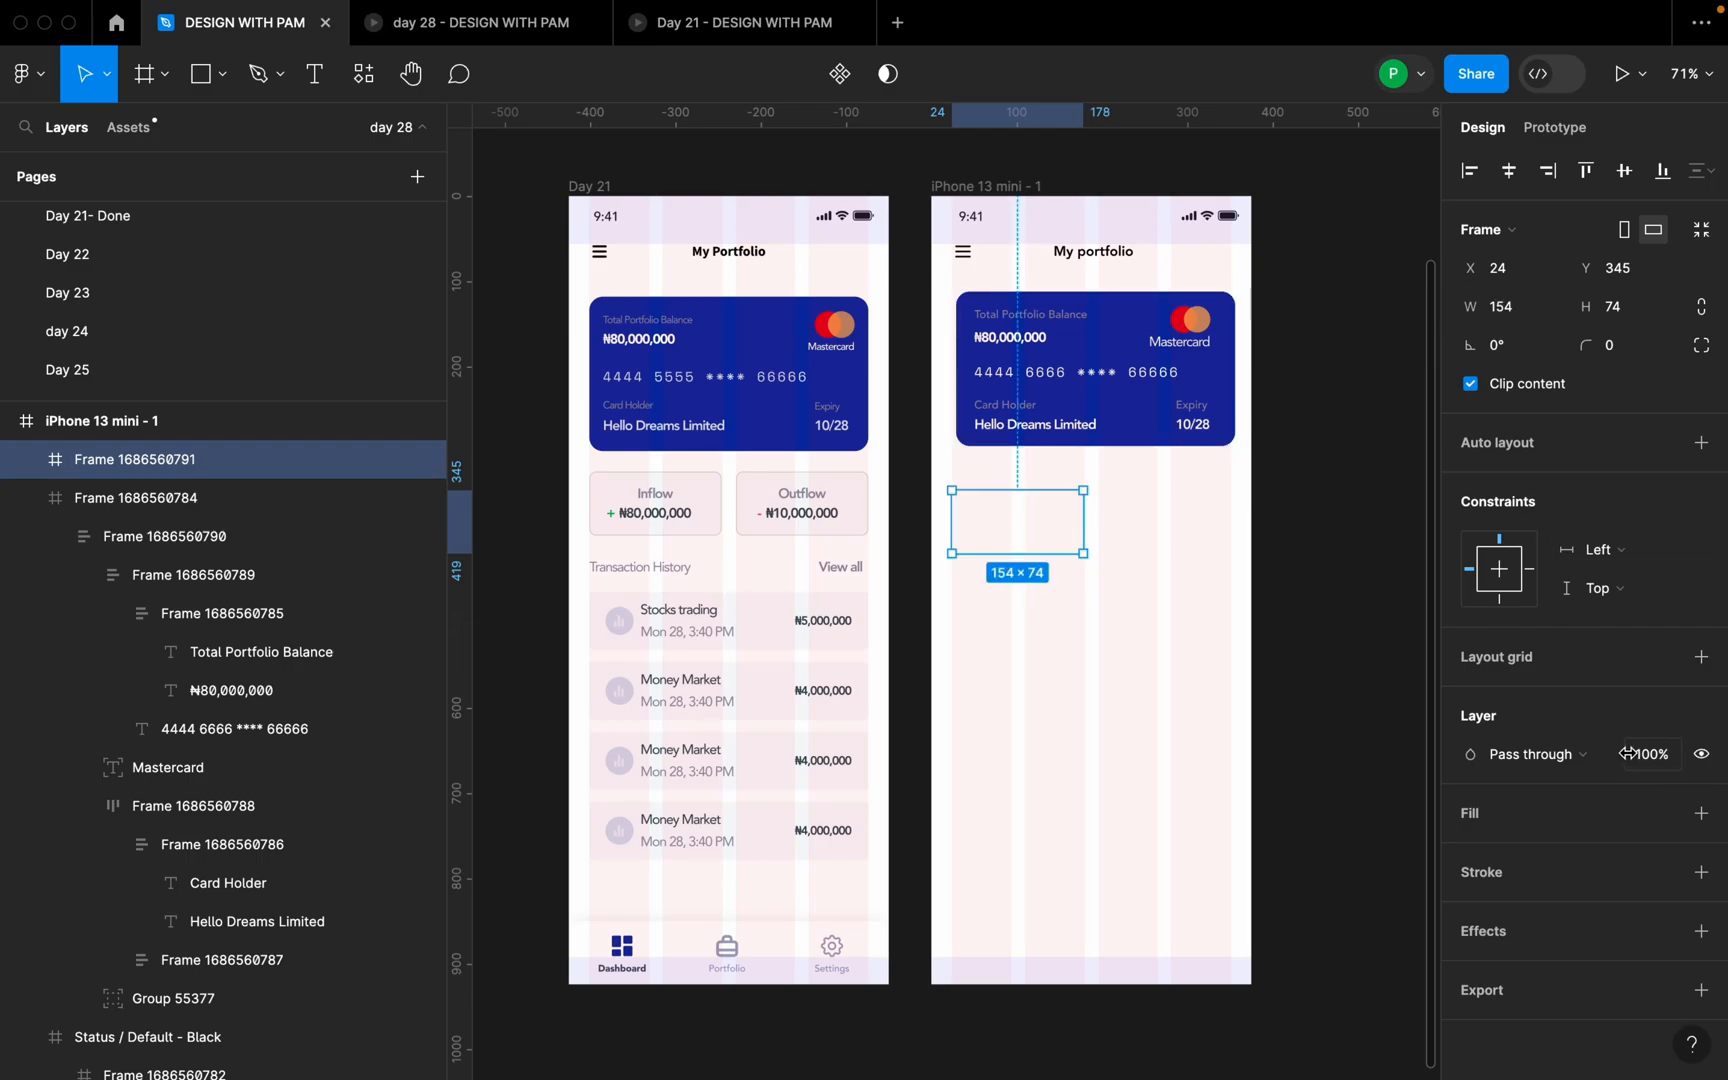
- Add a 1 px inside stroke to the new frame in DCD6CF, sampled from the border of the reference Inflow box
click(1701, 872)
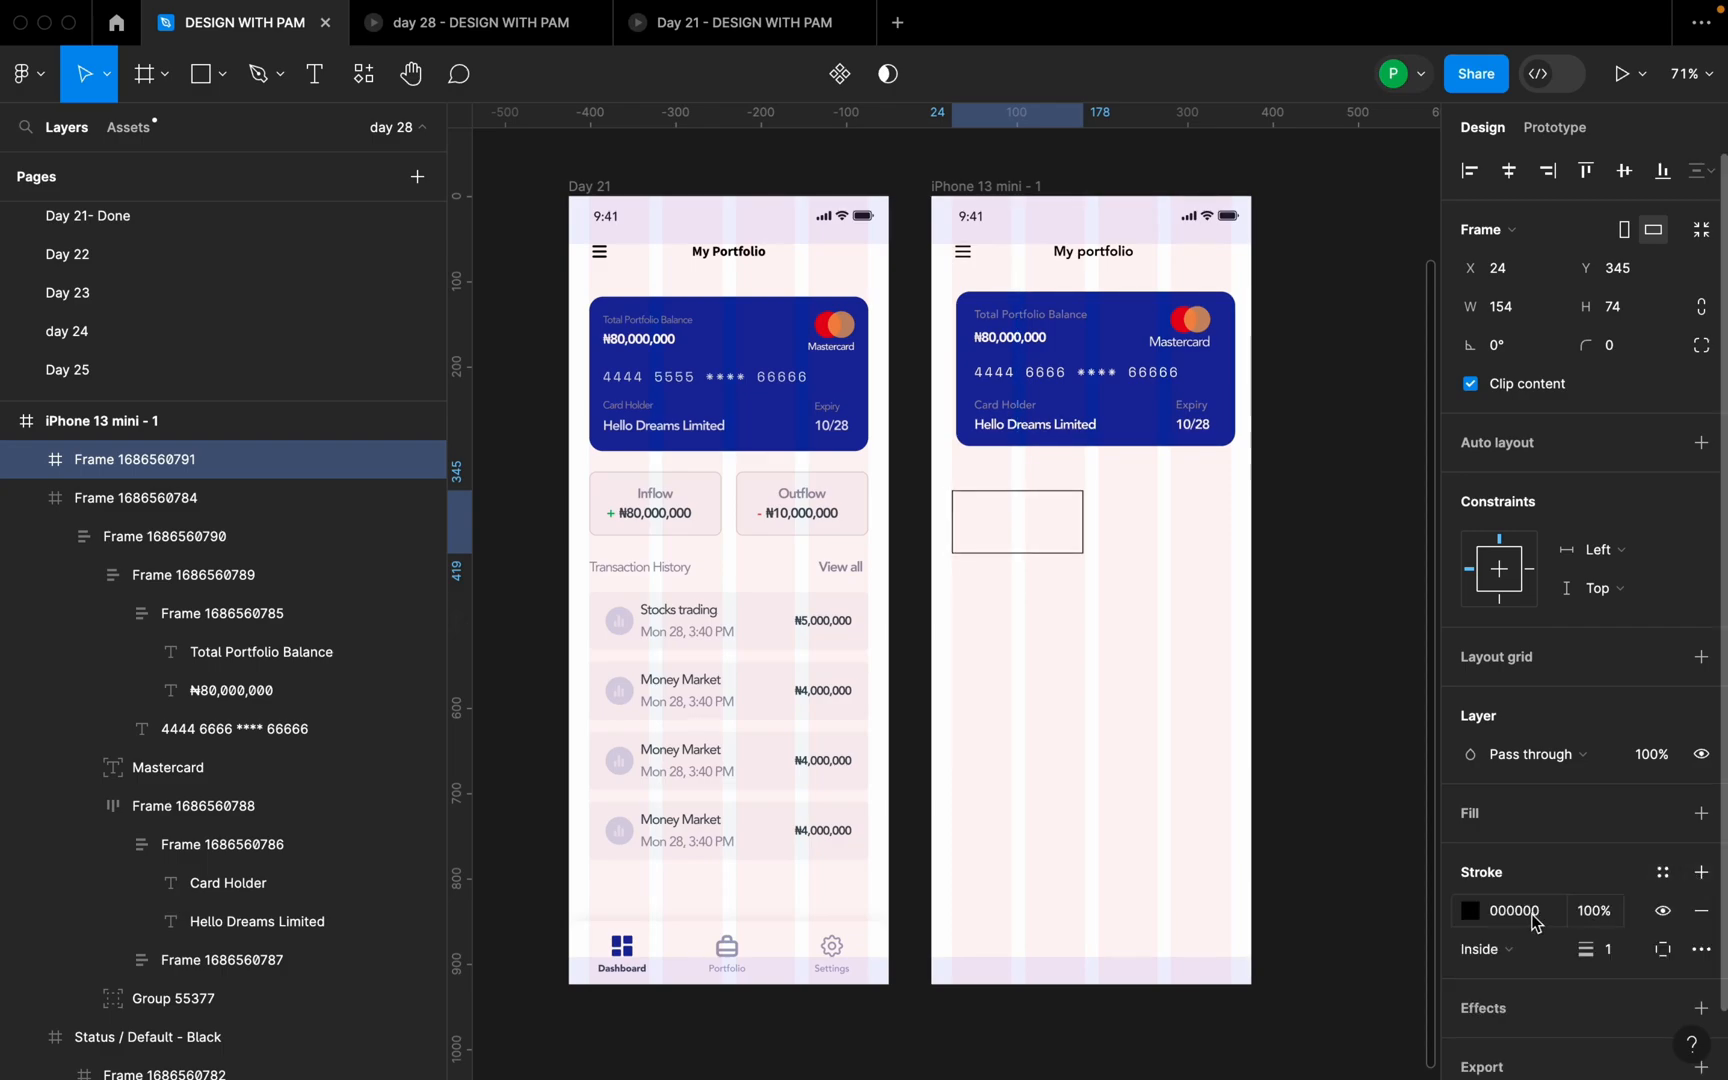
click(1471, 911)
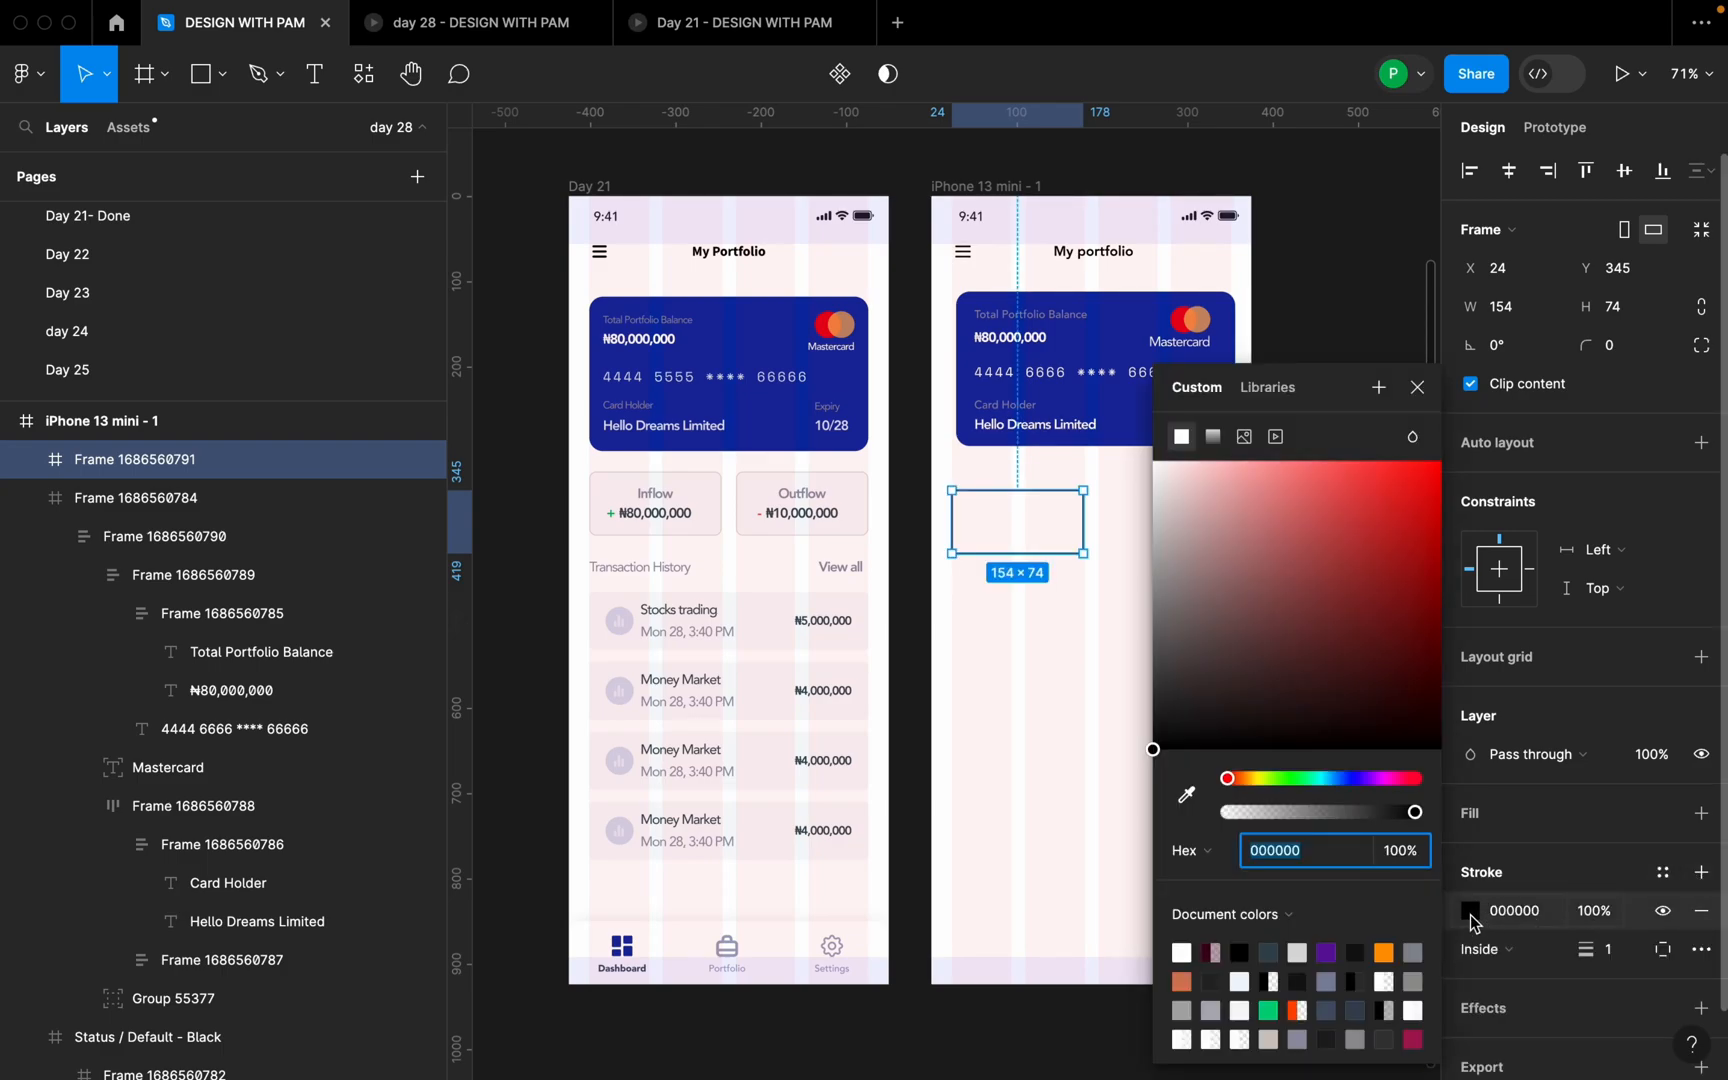
click(1186, 795)
scroll(702, 511, up, 1)
scroll(698, 515, up, 7)
scroll(730, 571, down, 4)
scroll(742, 567, up, 5)
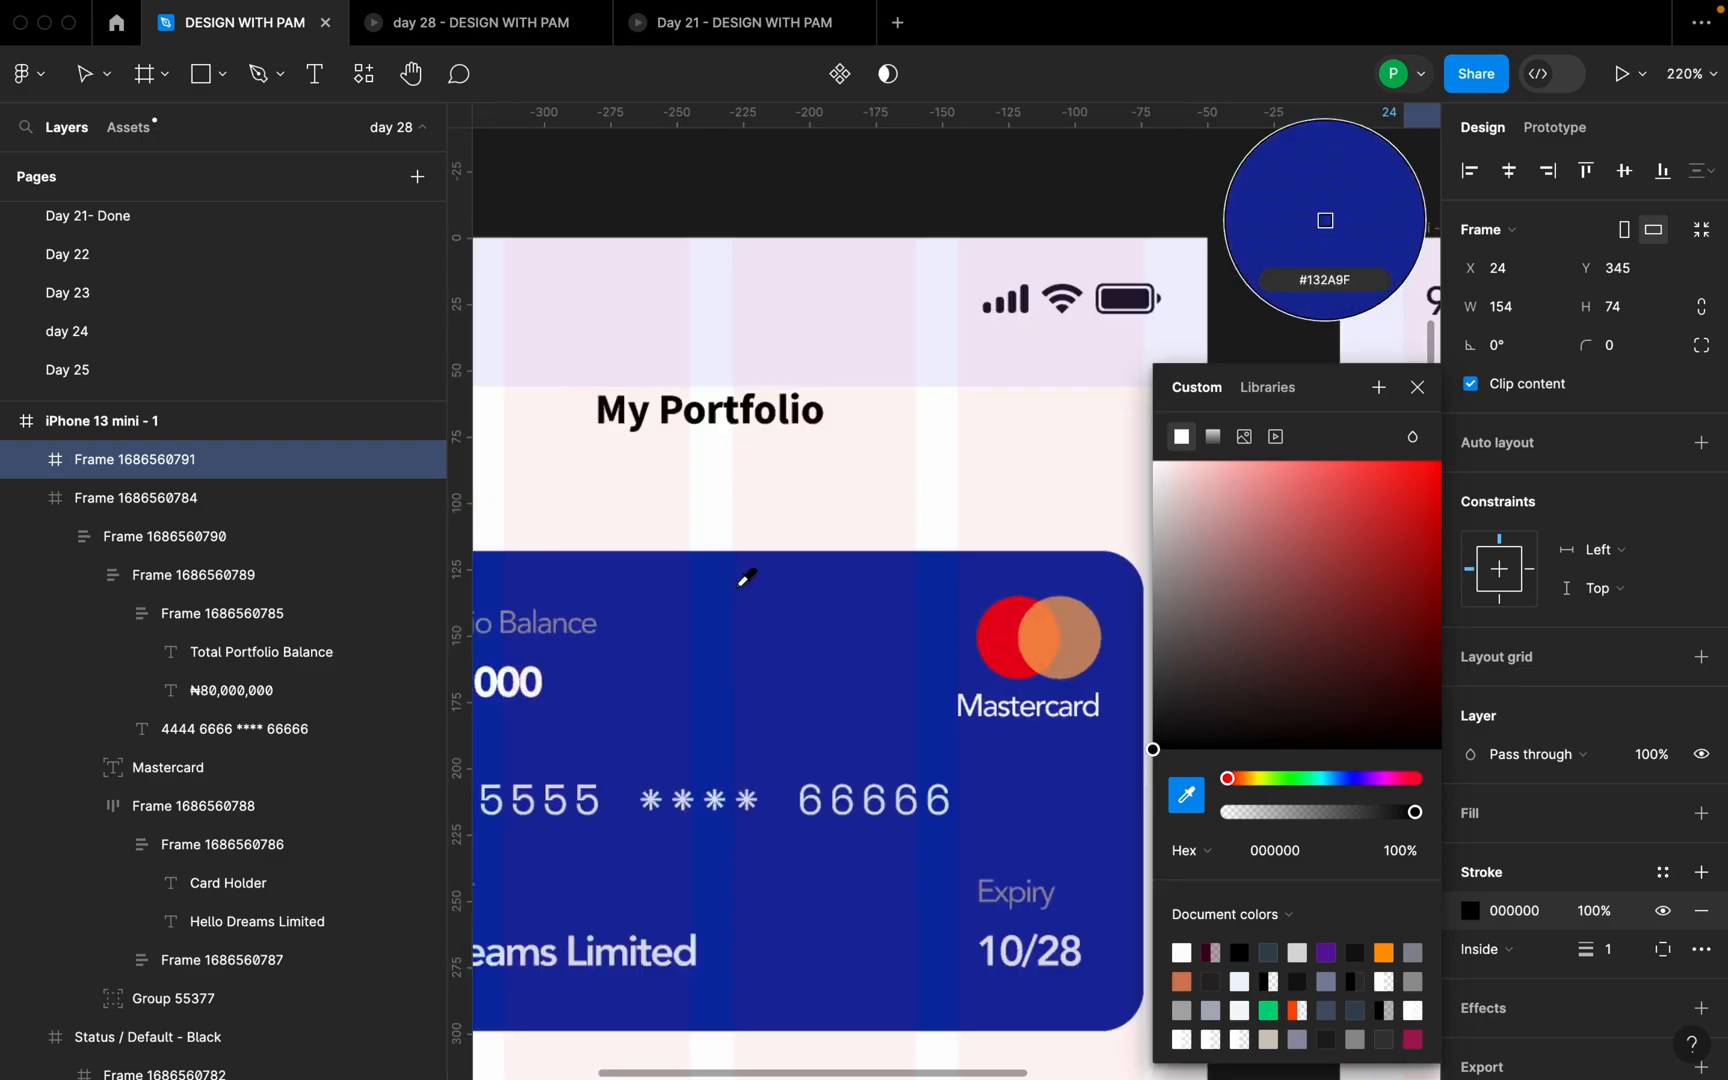
scroll(752, 581, down, 2)
scroll(702, 463, down, 5)
scroll(733, 467, up, 10)
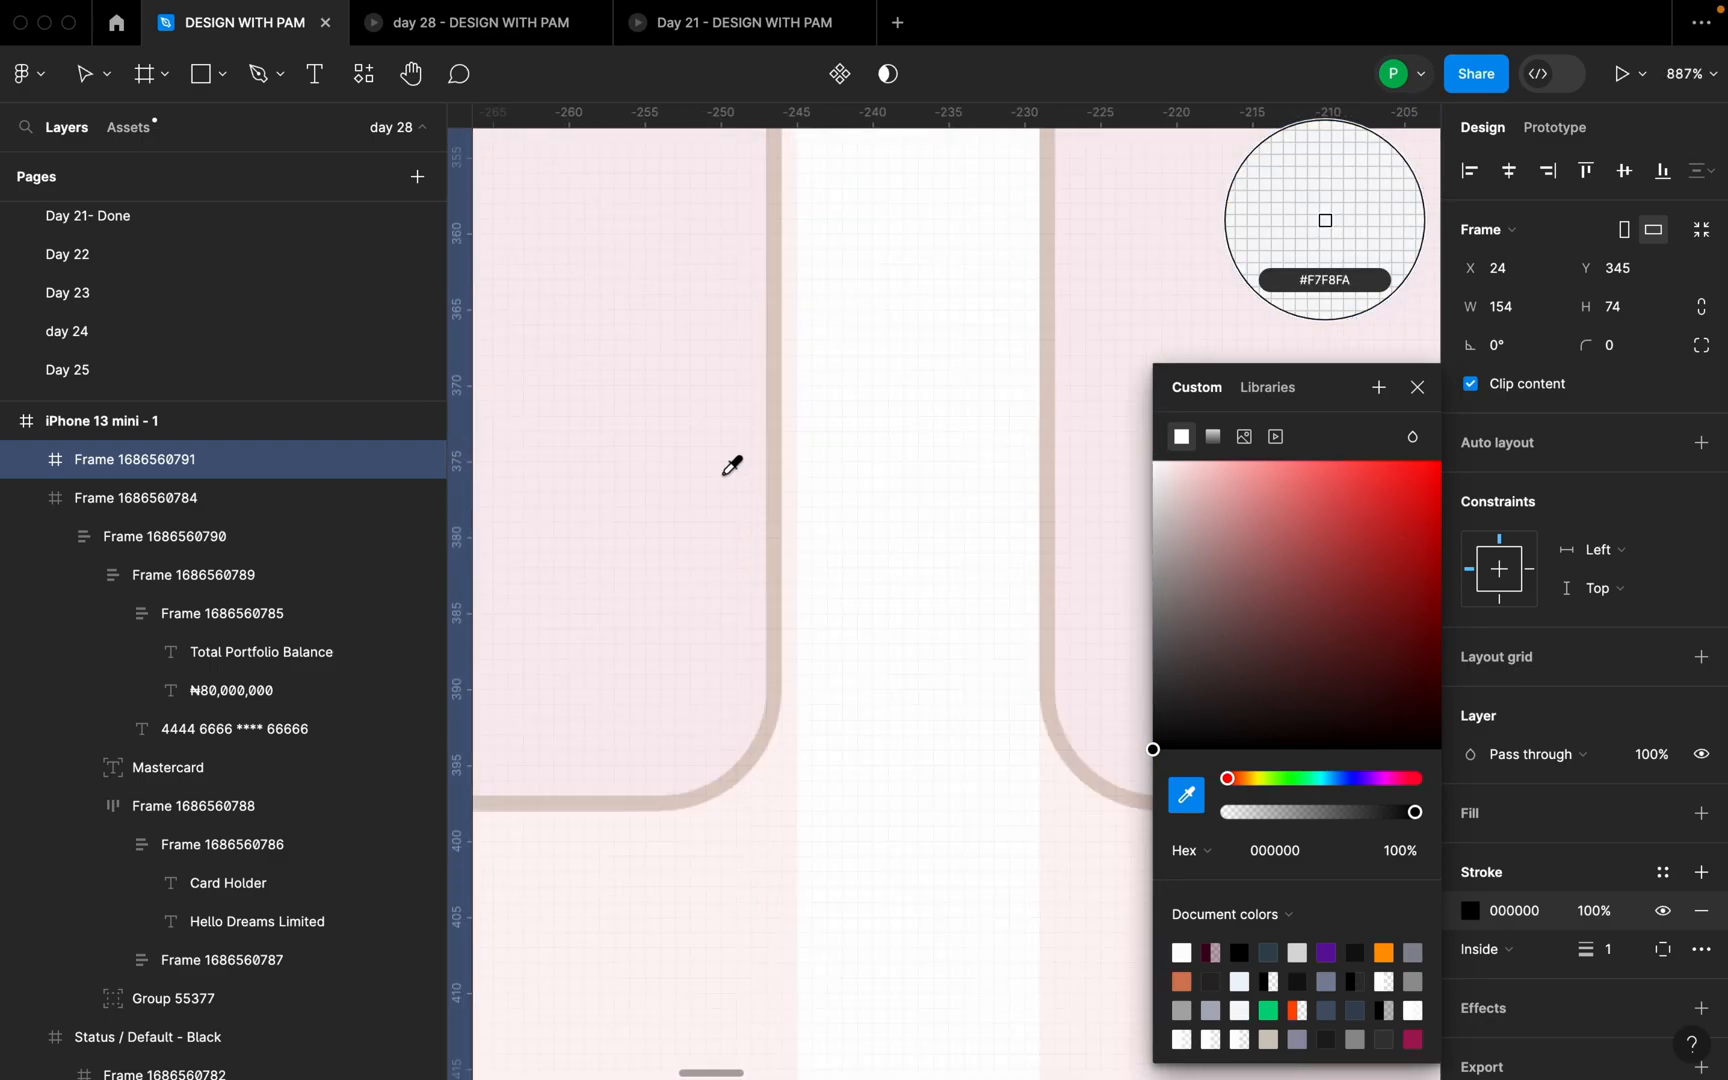
click(779, 460)
scroll(730, 490, down, 10)
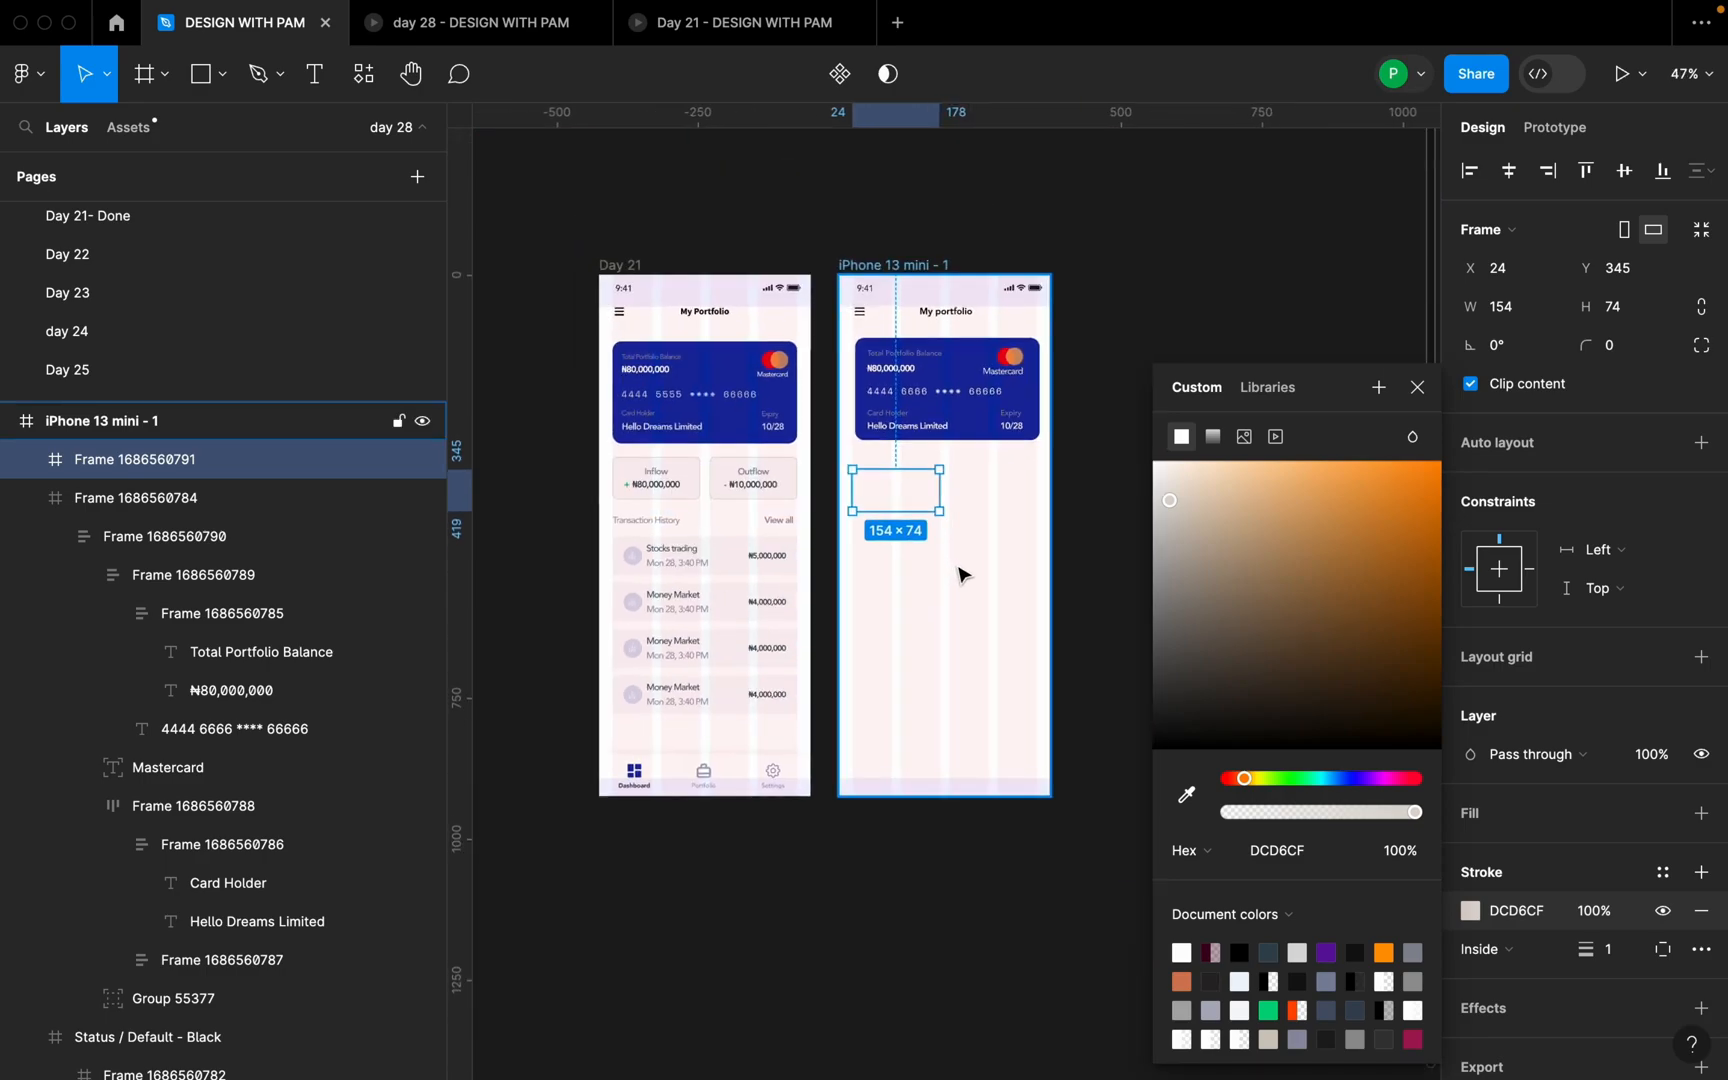
scroll(966, 538, up, 5)
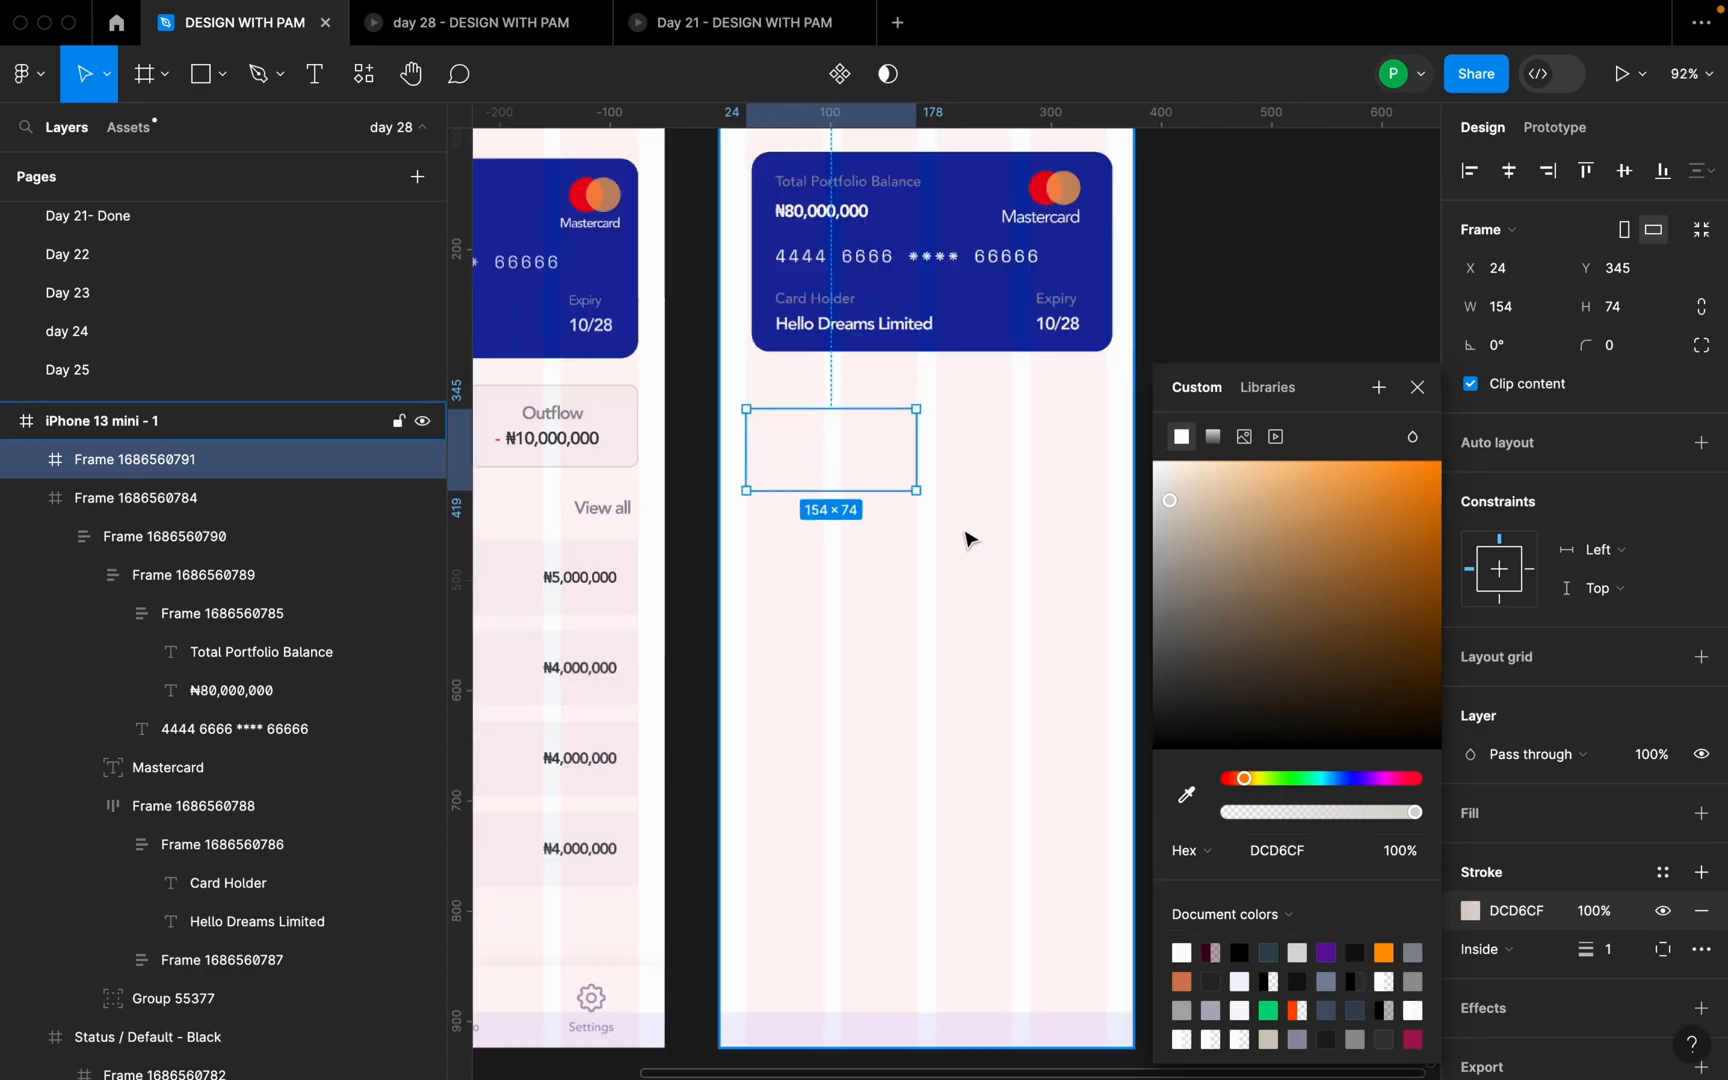
click(1025, 542)
scroll(1117, 534, down, 4)
- Set the corner radius of the 154 × 74 frame to 8
click(975, 482)
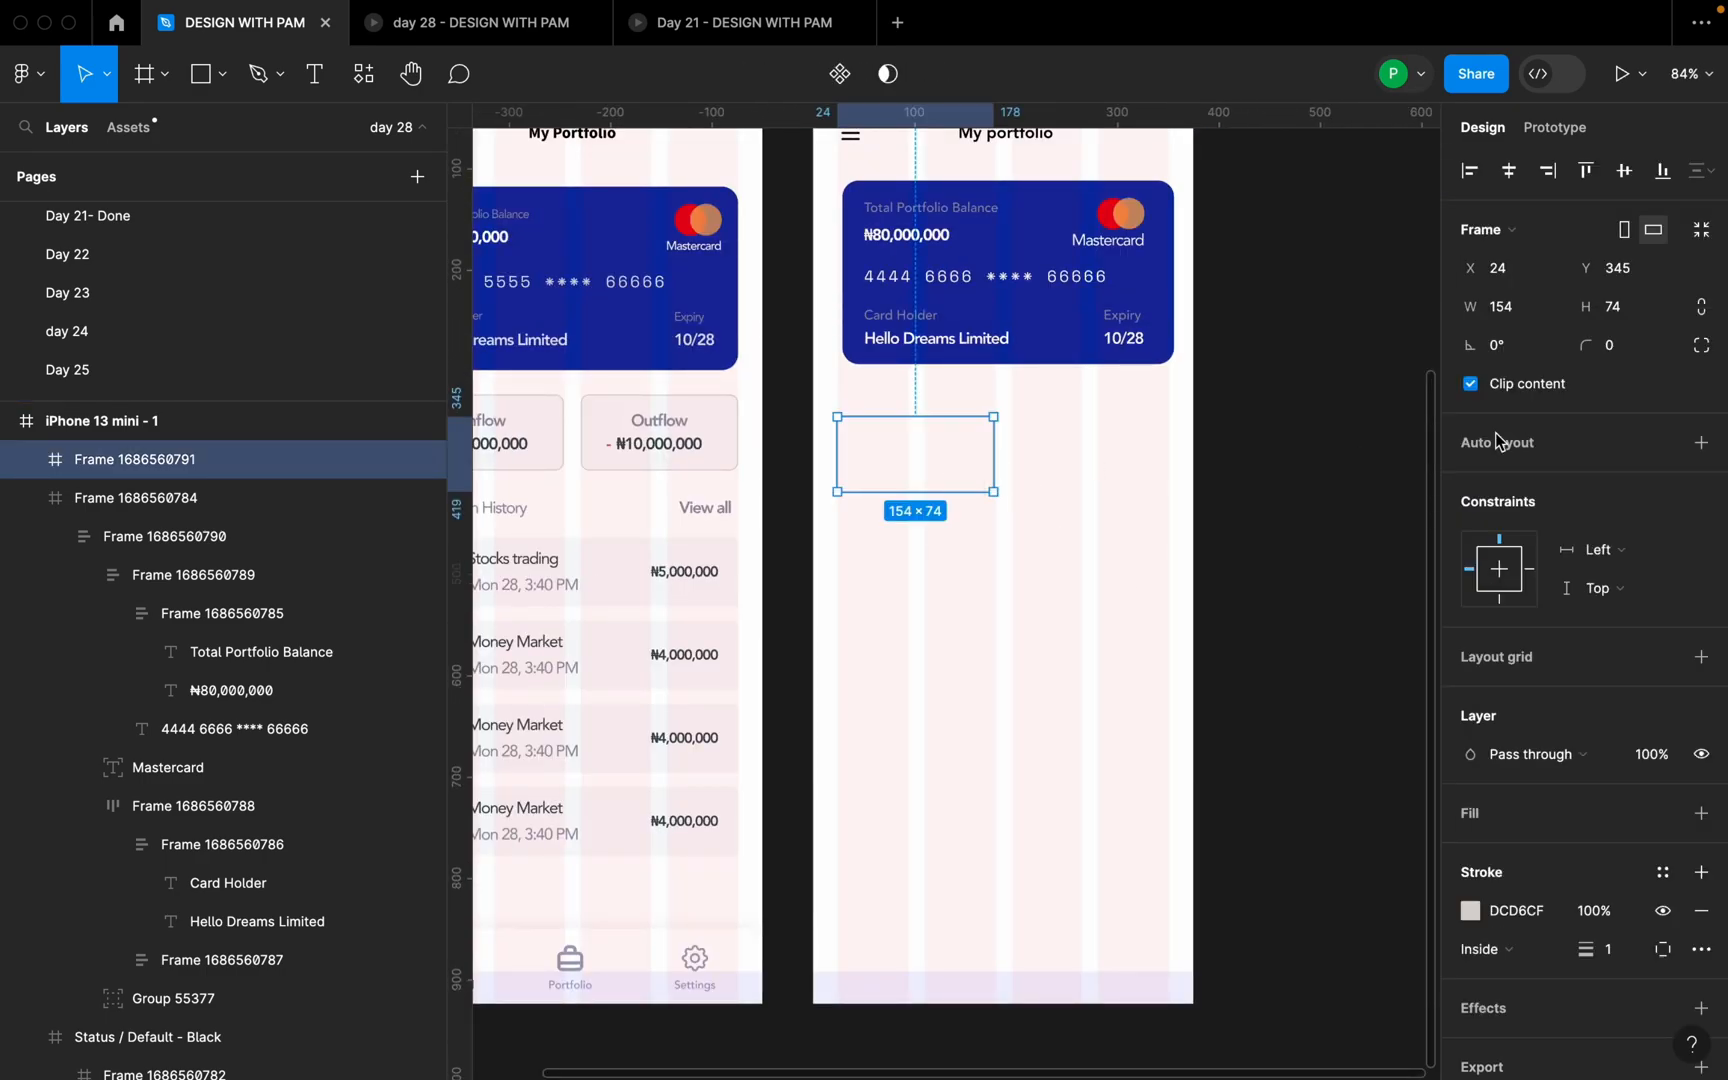
click(1637, 343)
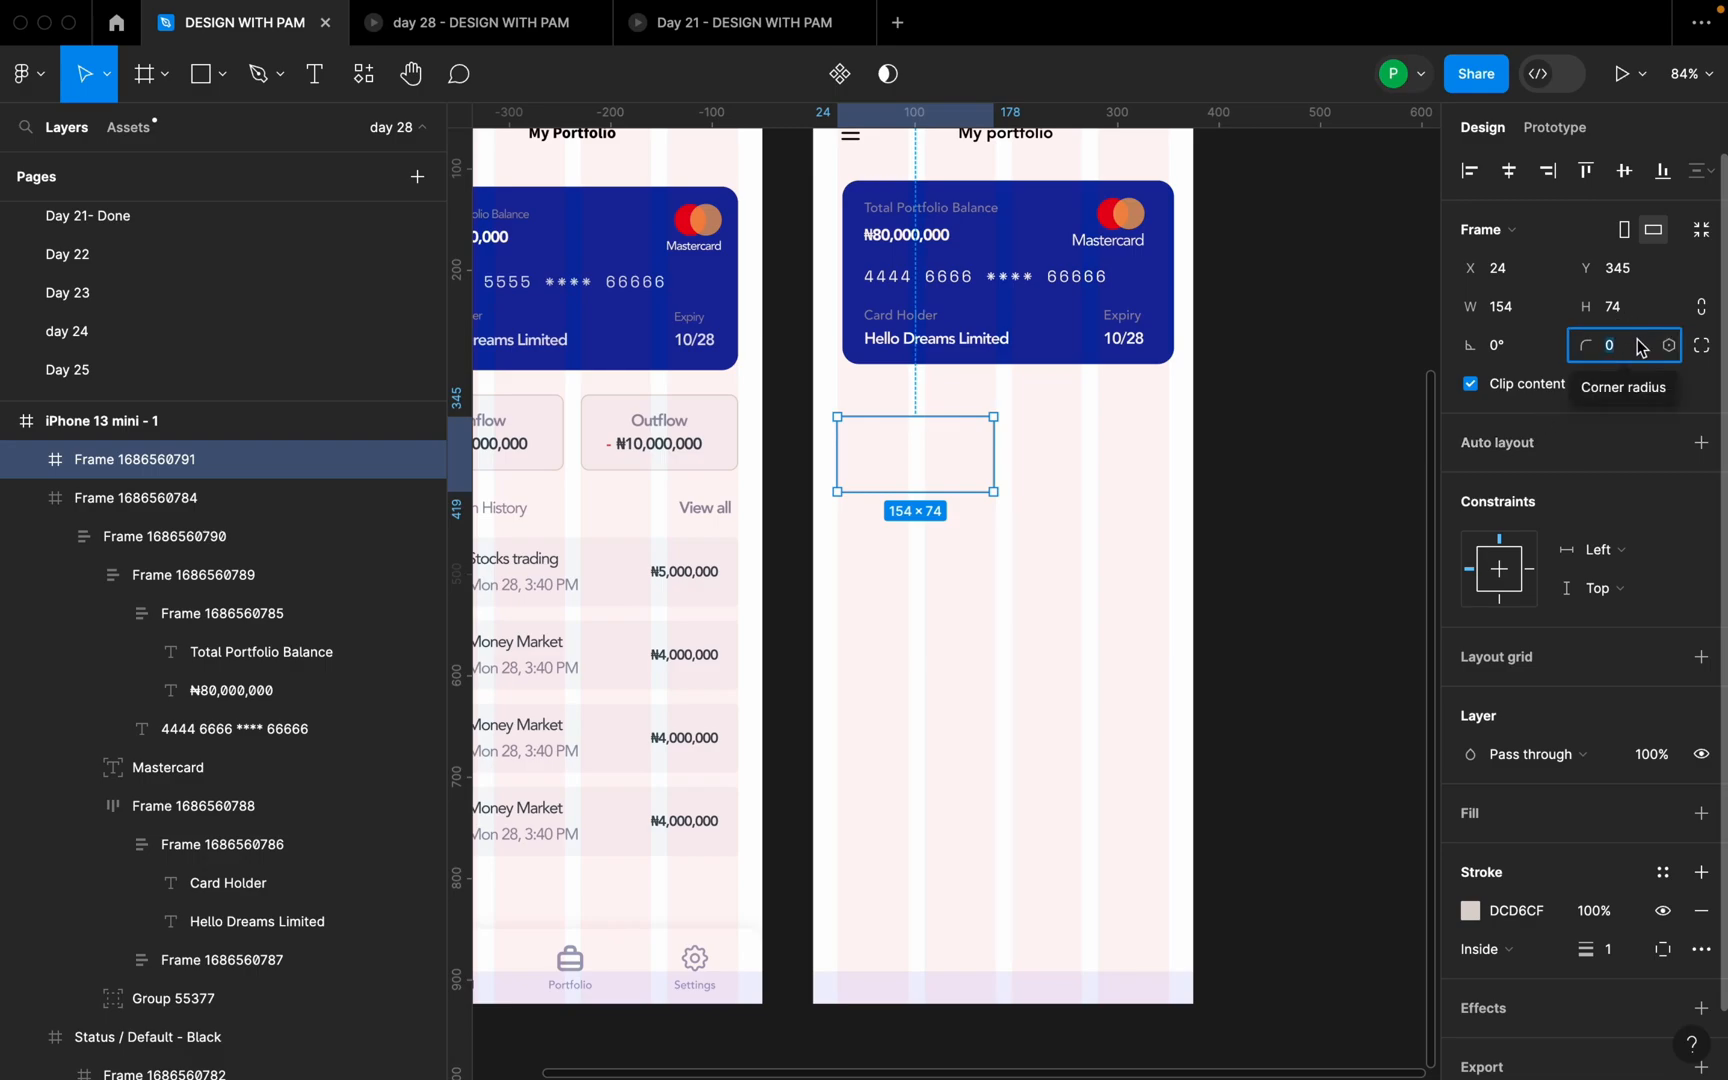
text(8)
key(Return)
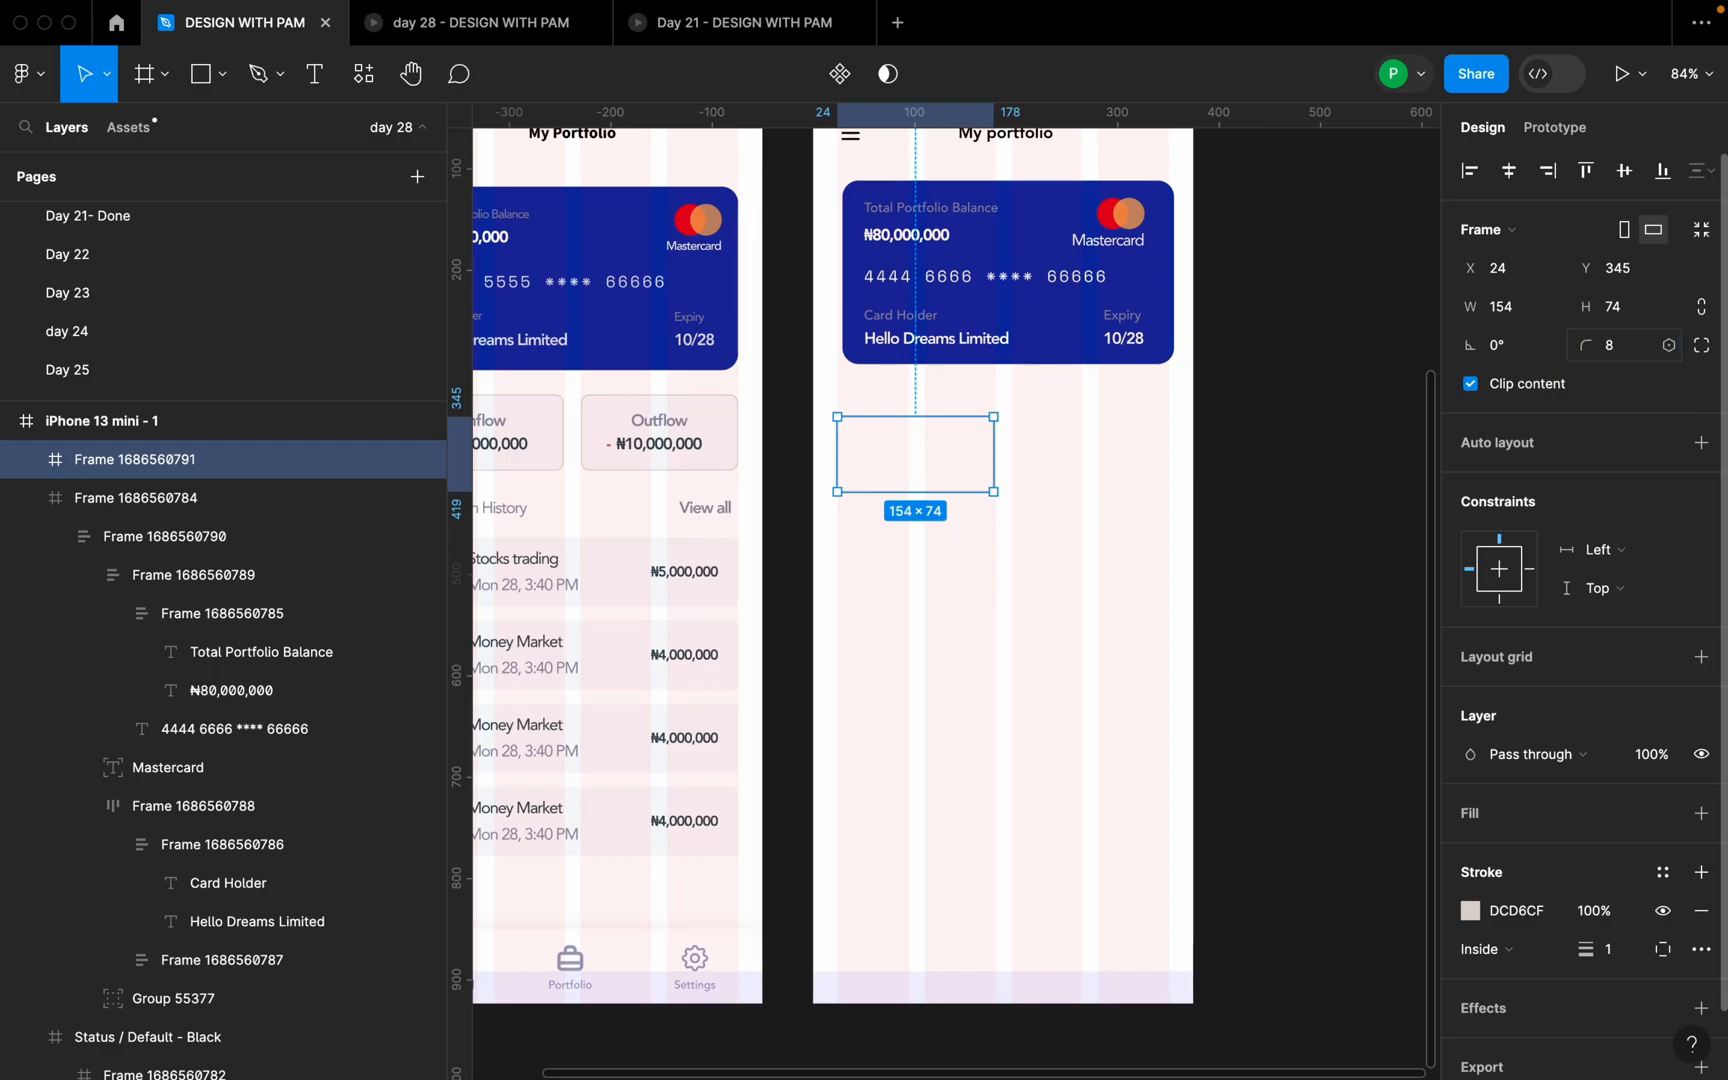
scroll(1645, 797, down, 1)
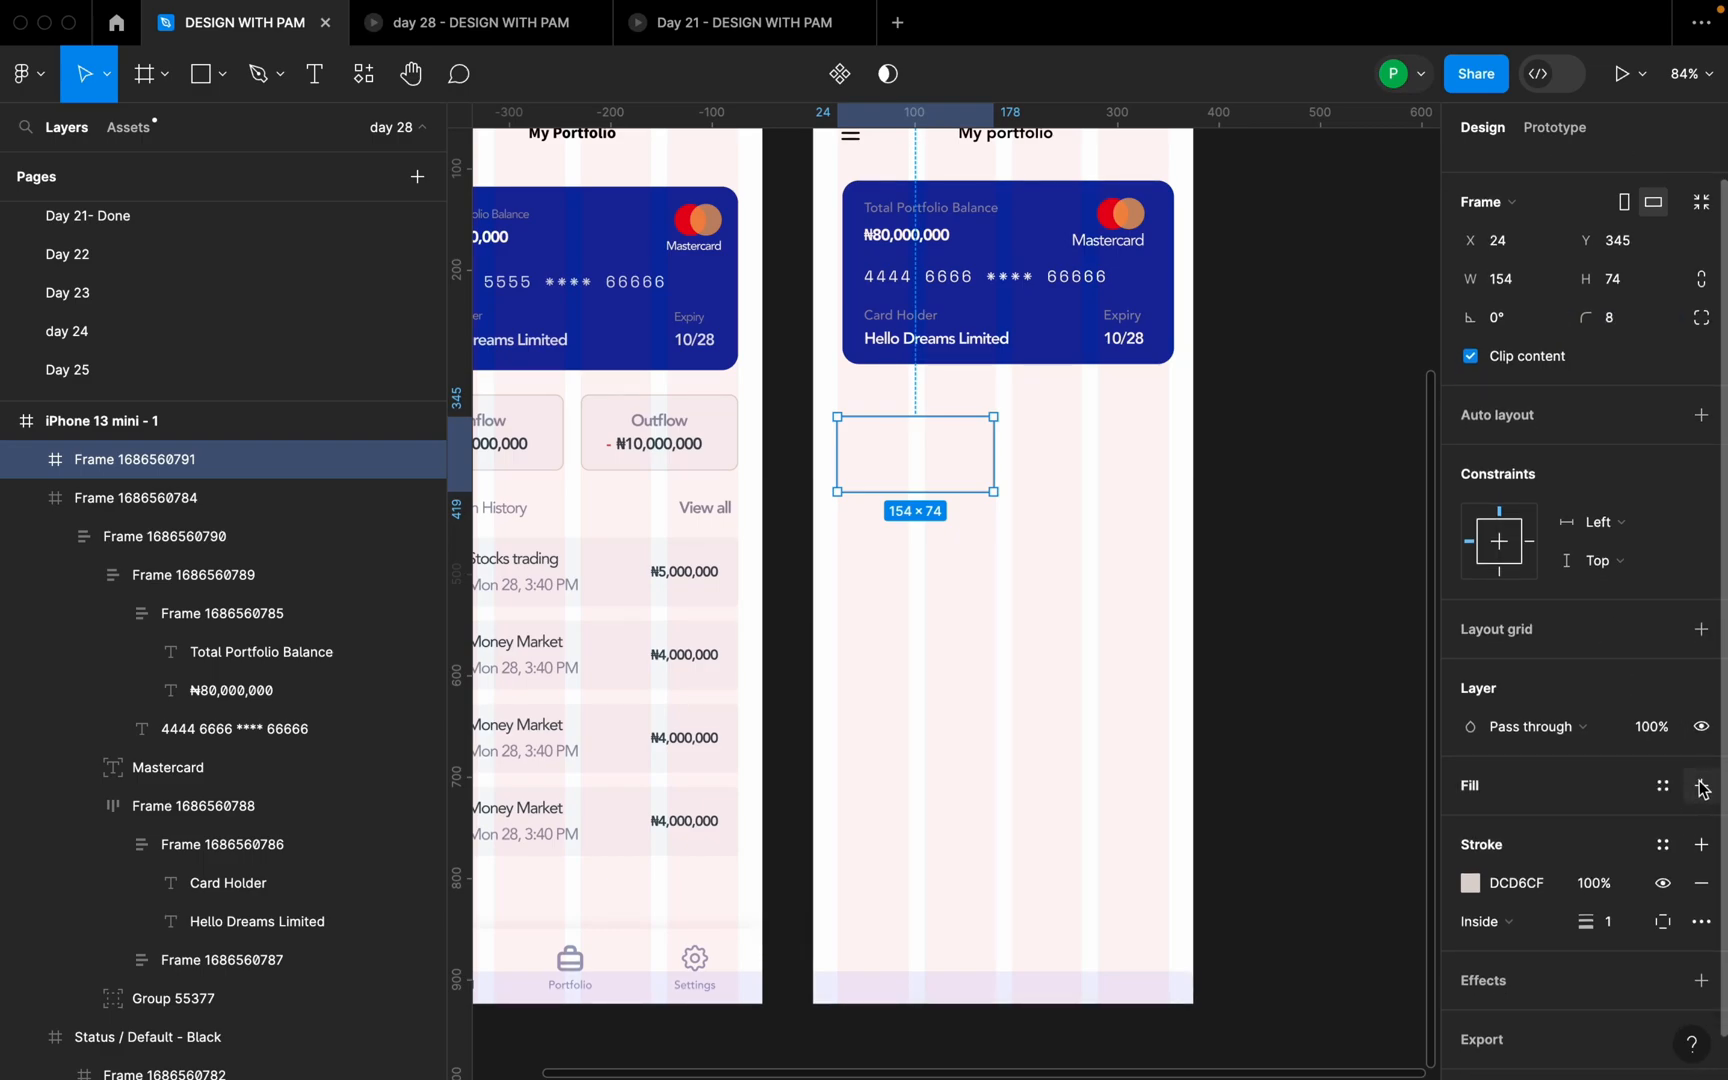
- Add a solid F7F8FA fill to the 154 × 74 frame, sampled from the reference box's background
click(1701, 786)
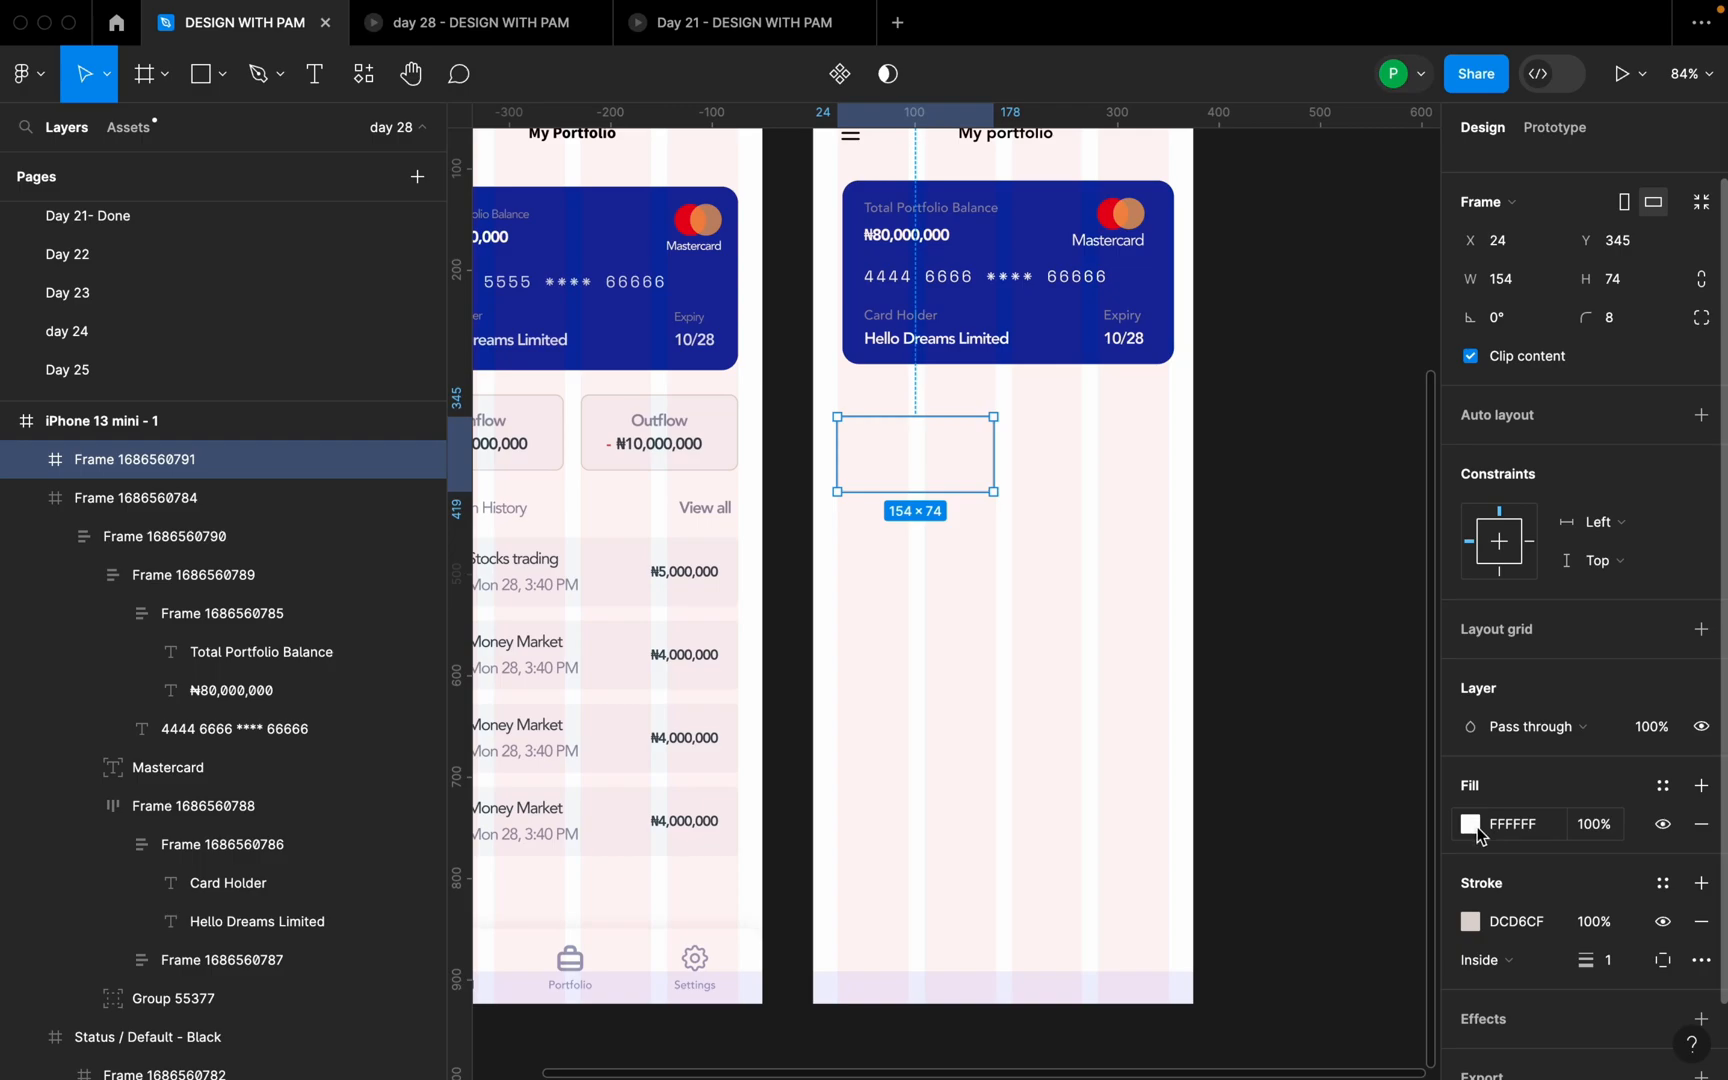
click(1471, 824)
key(i)
click(728, 435)
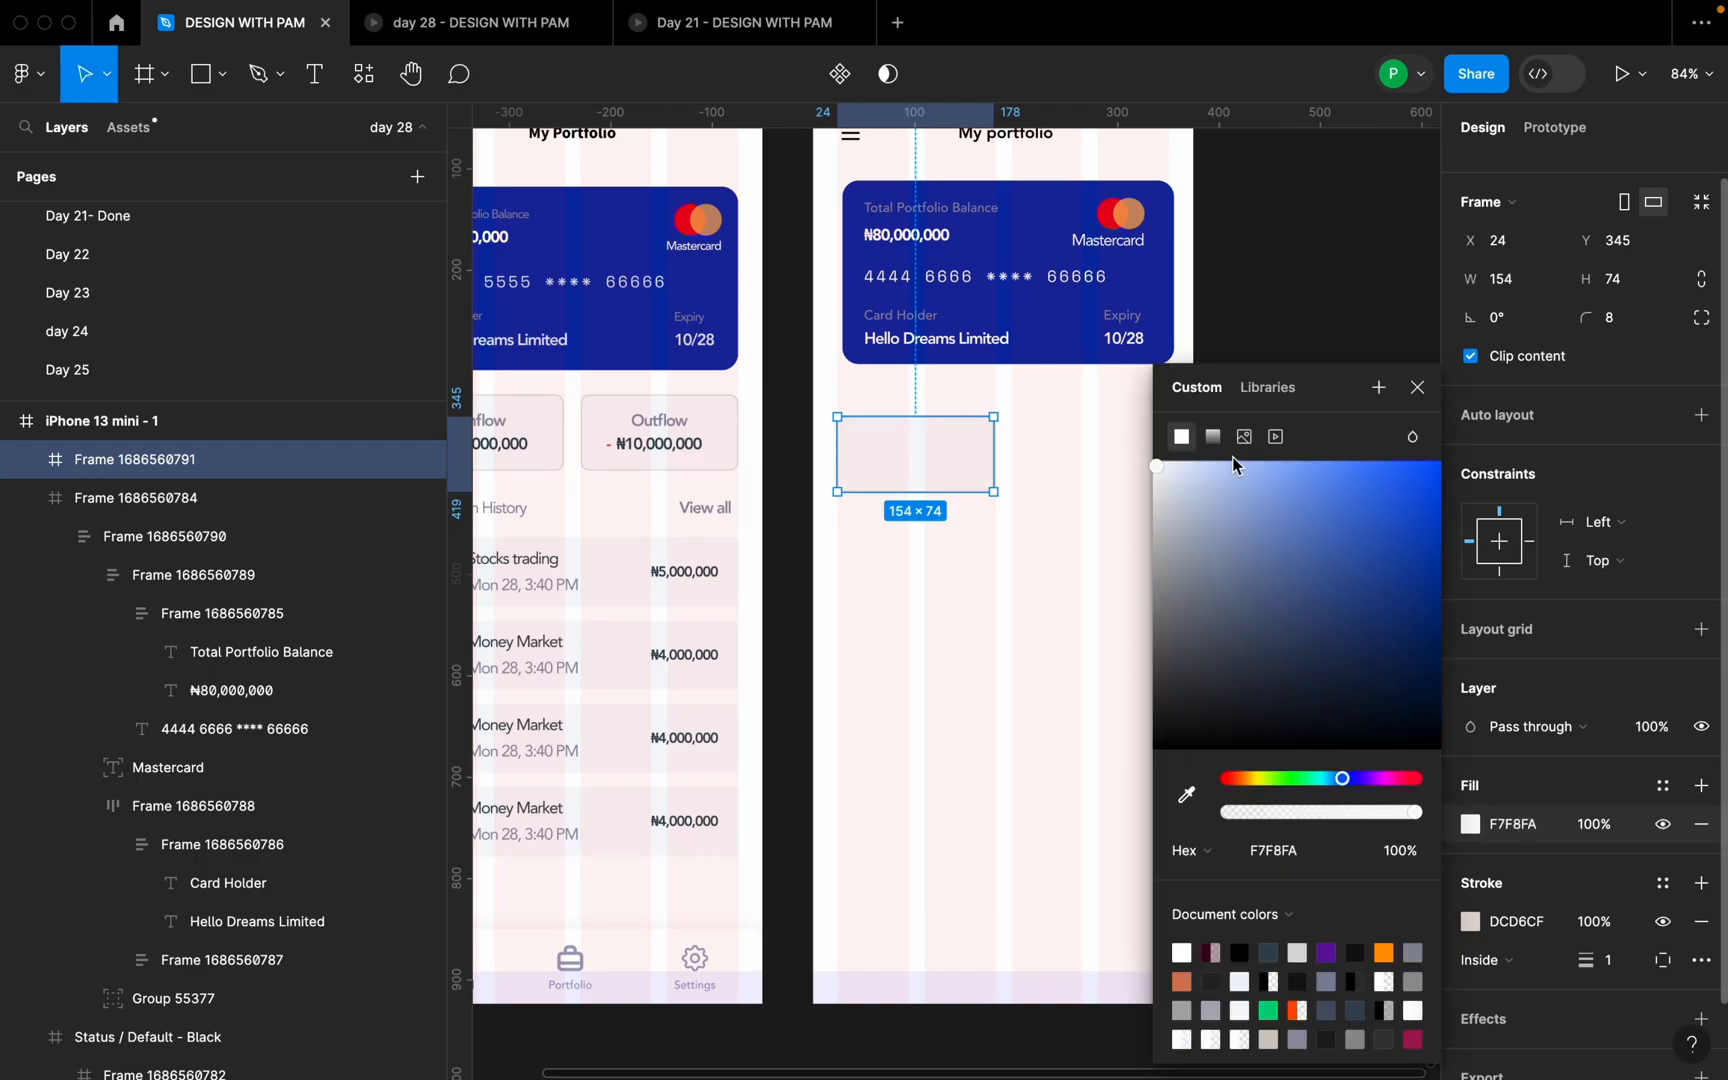
click(1418, 389)
key(Escape)
- Hide the layout grids on the canvas
scroll(1350, 443, up, 2)
scroll(988, 460, down, 3)
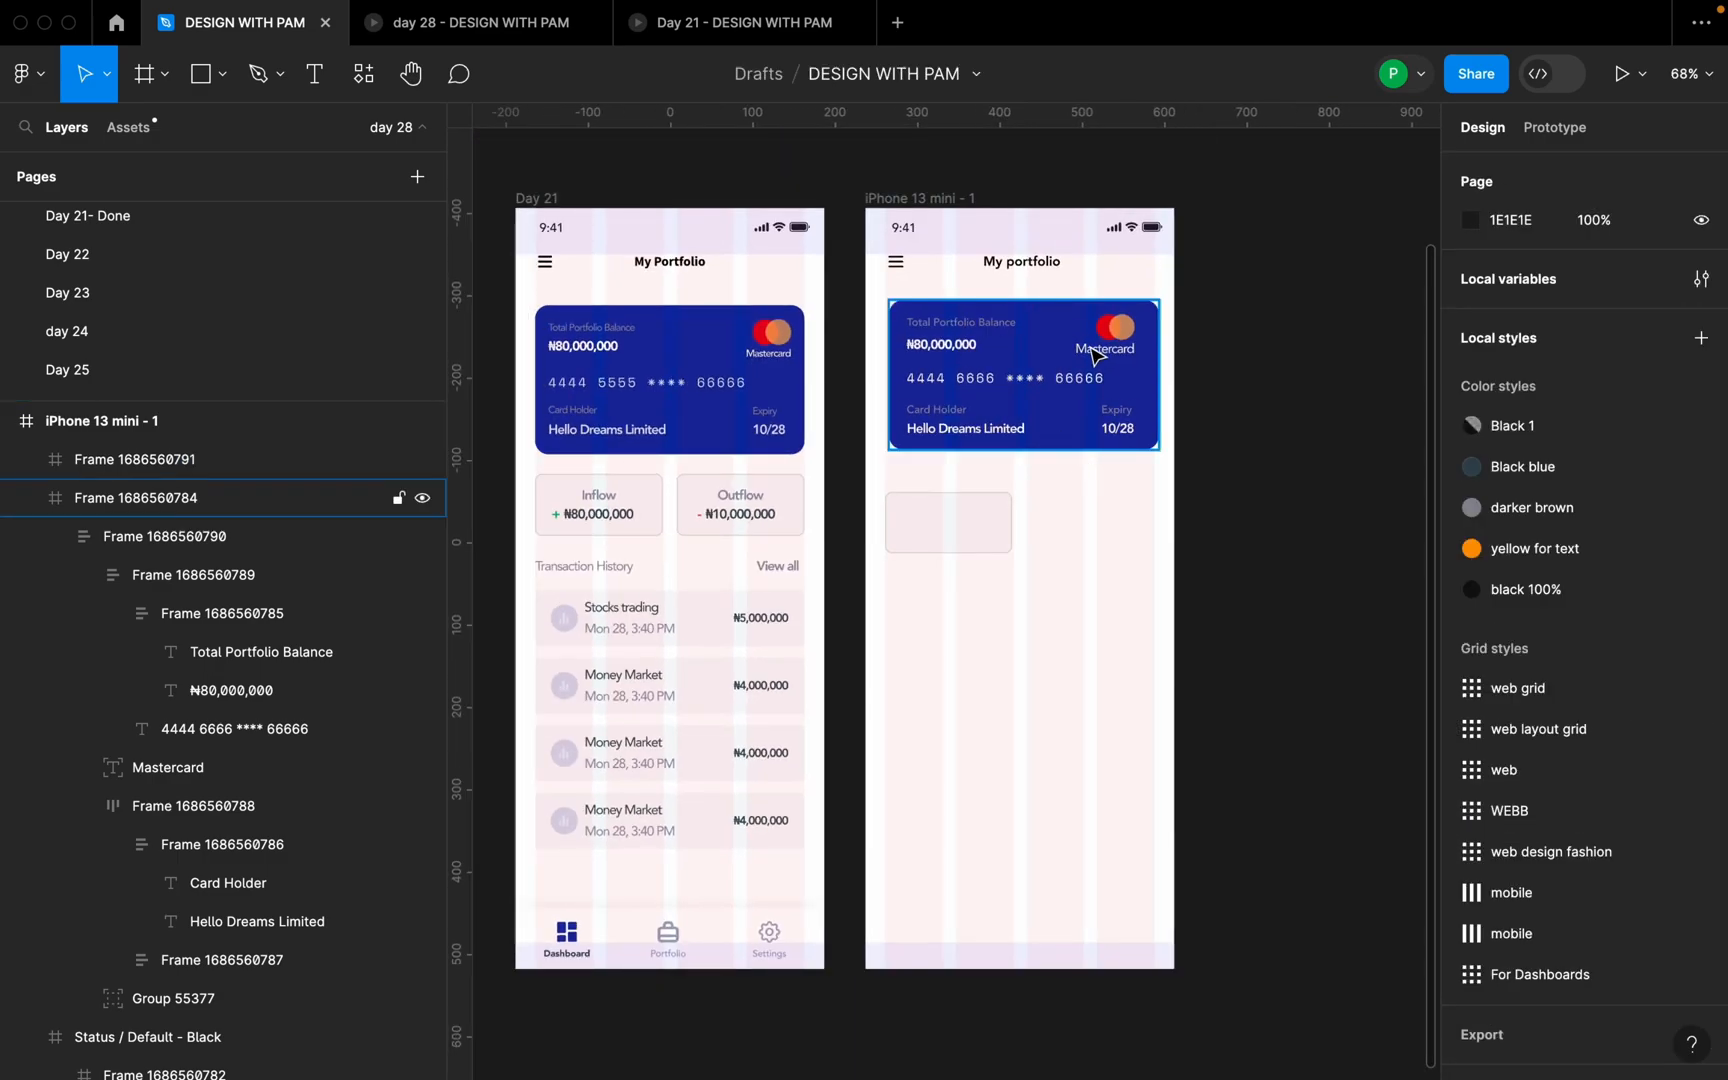
click(920, 197)
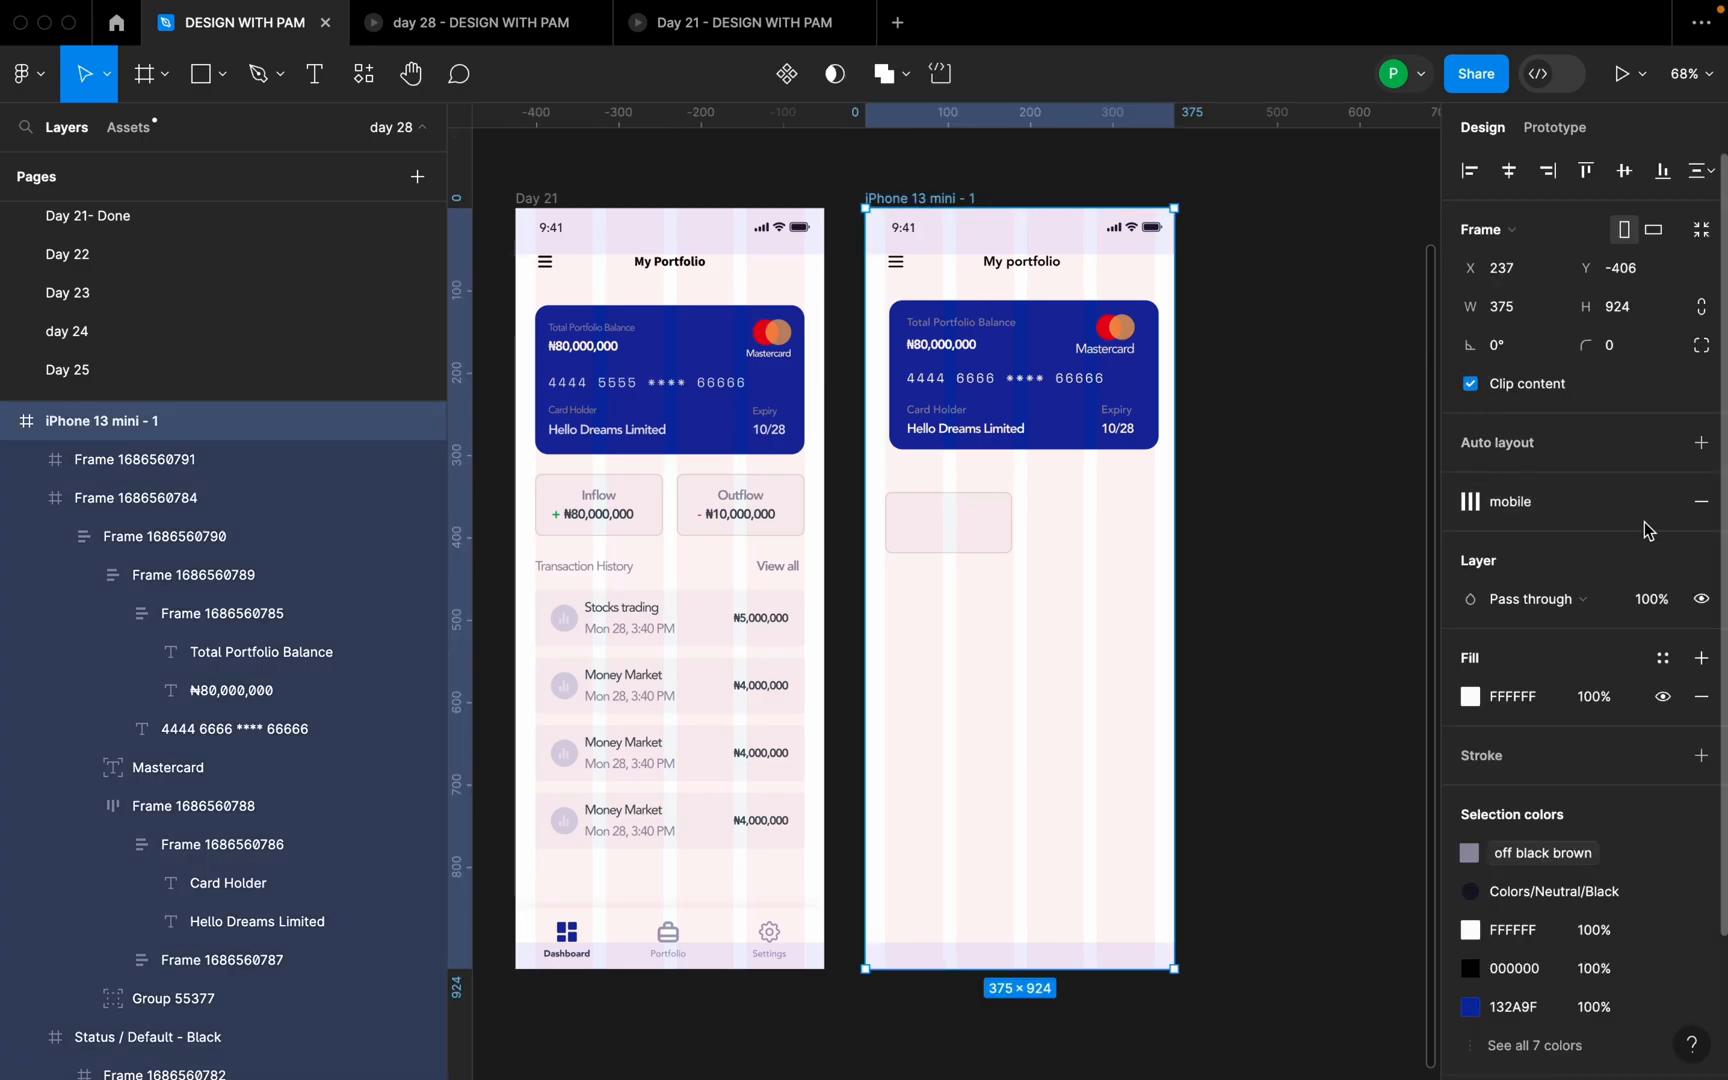
key(ctrl+g)
scroll(1144, 537, up, 1)
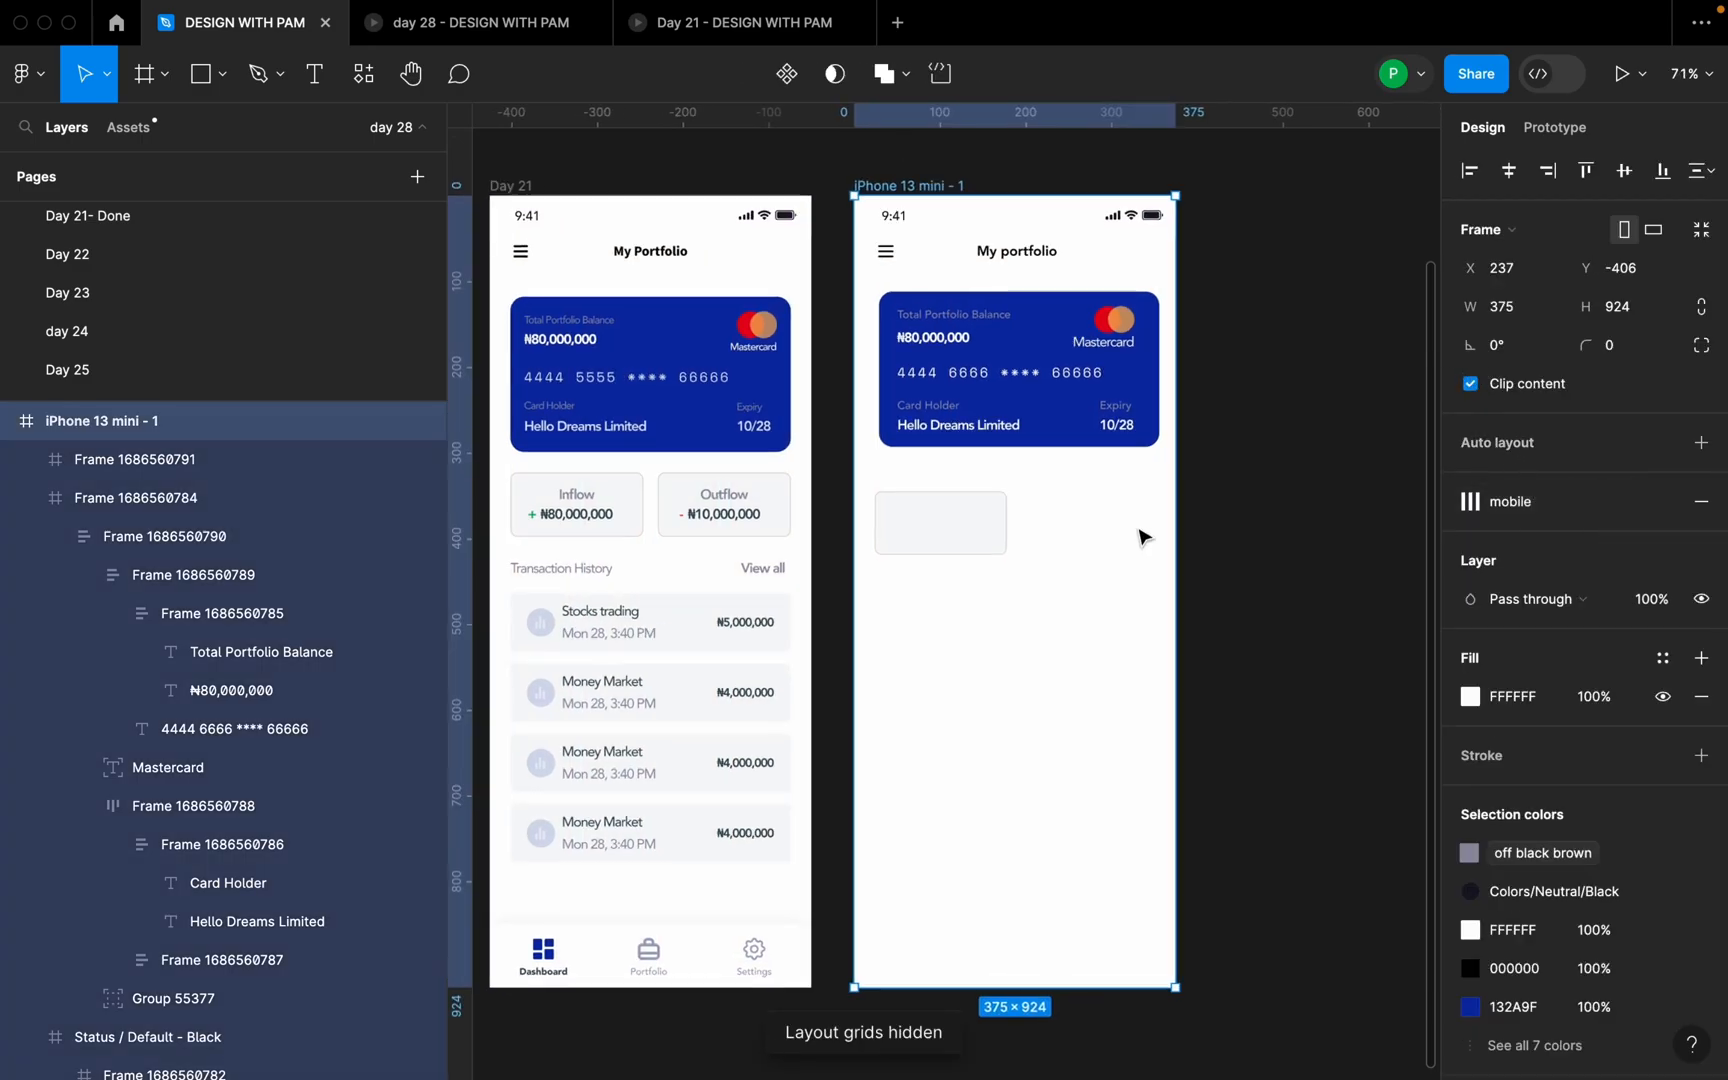
- Duplicate the 154 × 74 box beside the original with a 16 px gap to form the second box
scroll(1144, 537, up, 3)
click(955, 555)
drag(930, 525, 1124, 538)
shift+click(920, 540)
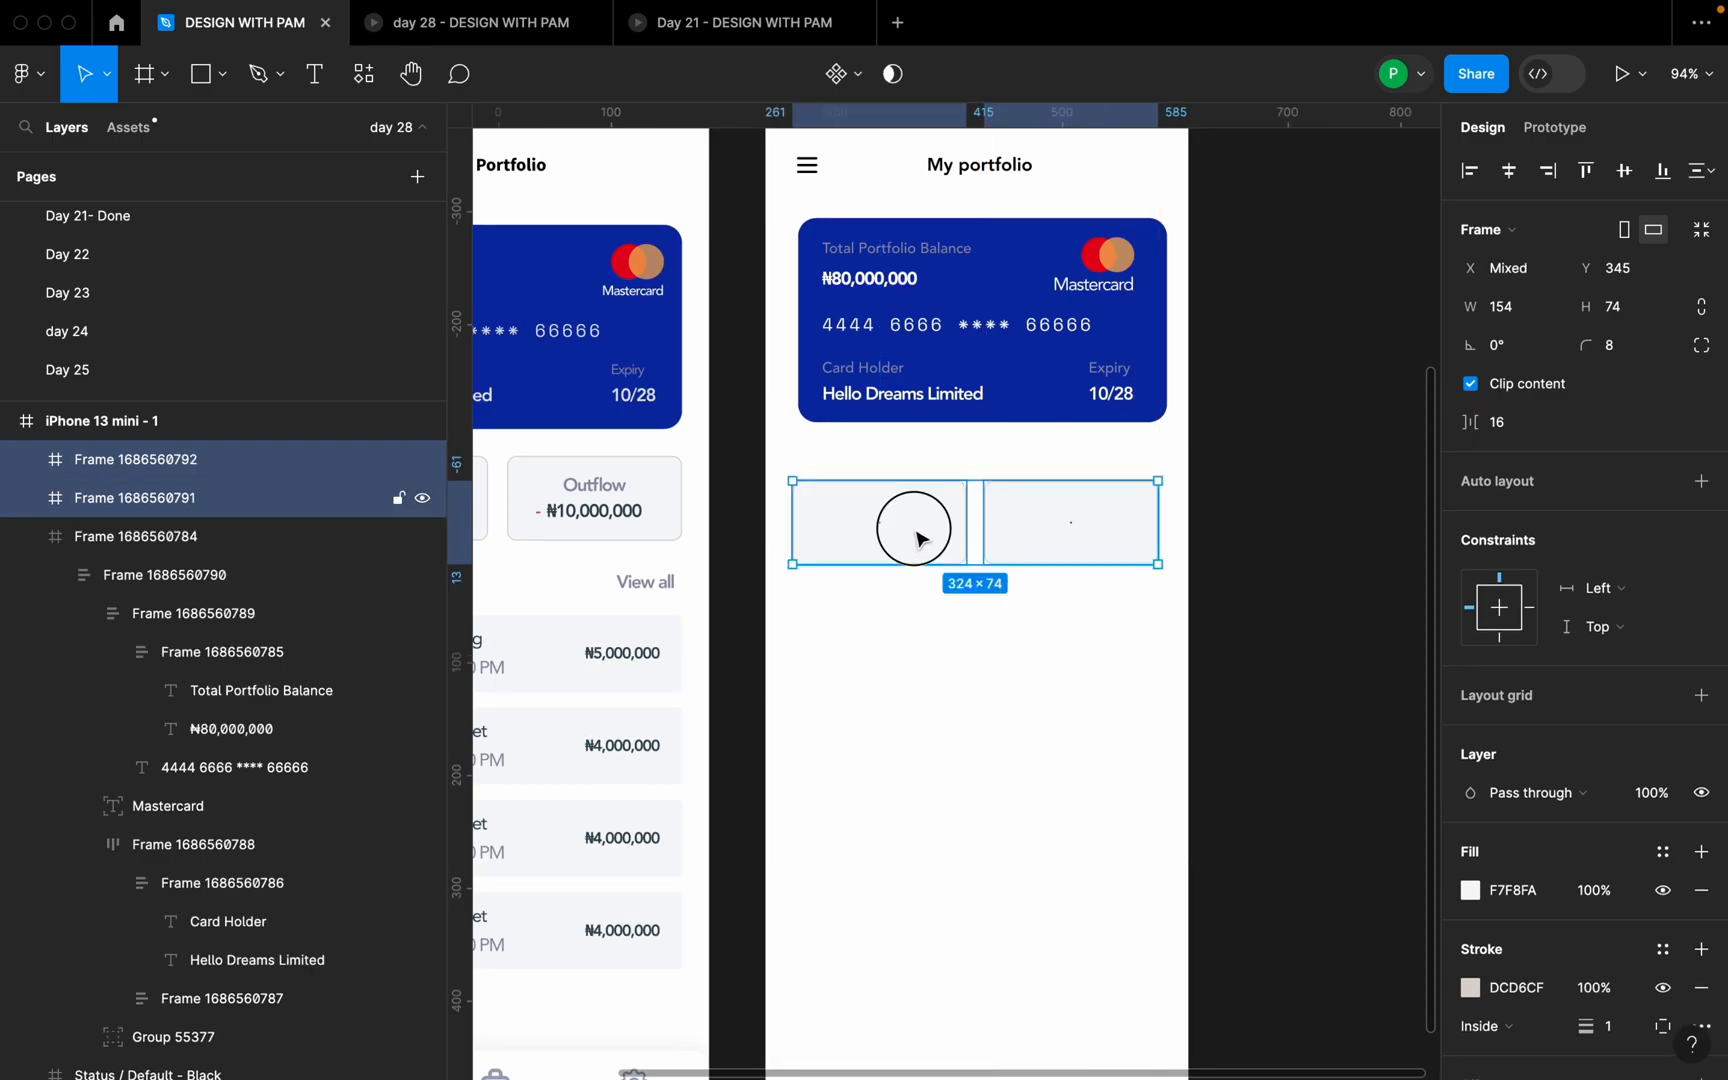
key(shift+a)
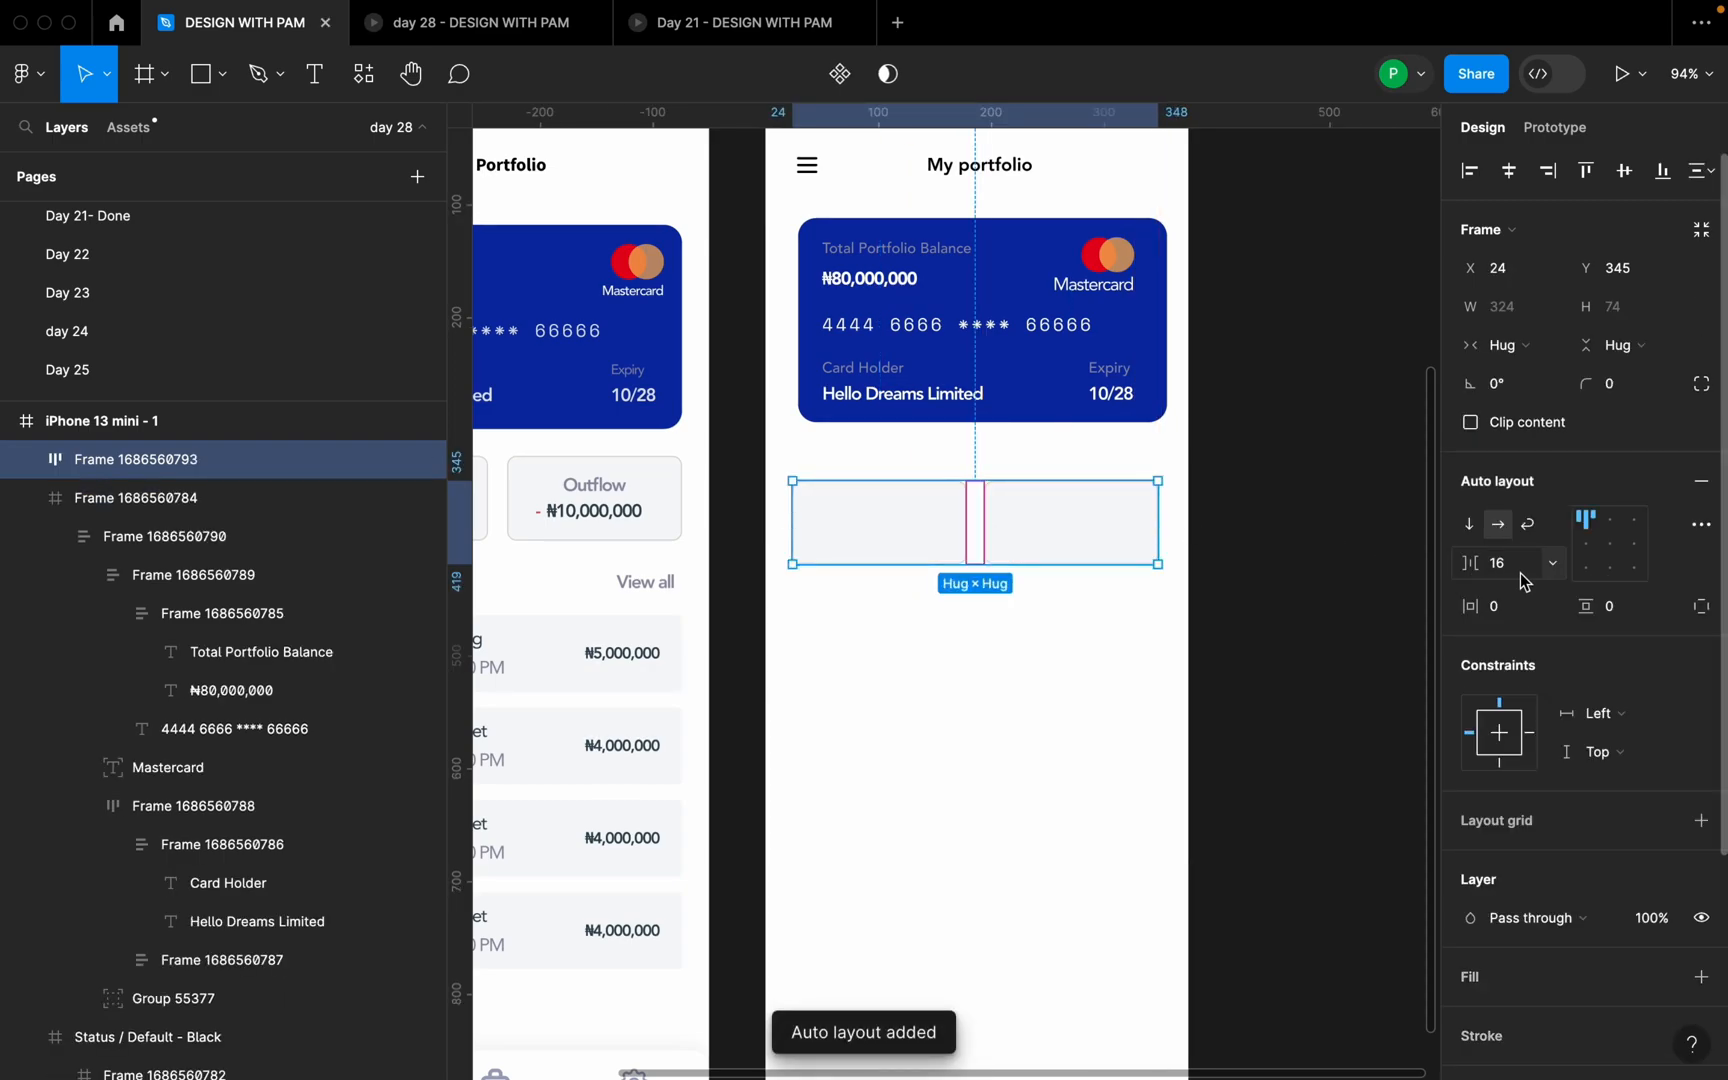
click(1240, 533)
click(1140, 545)
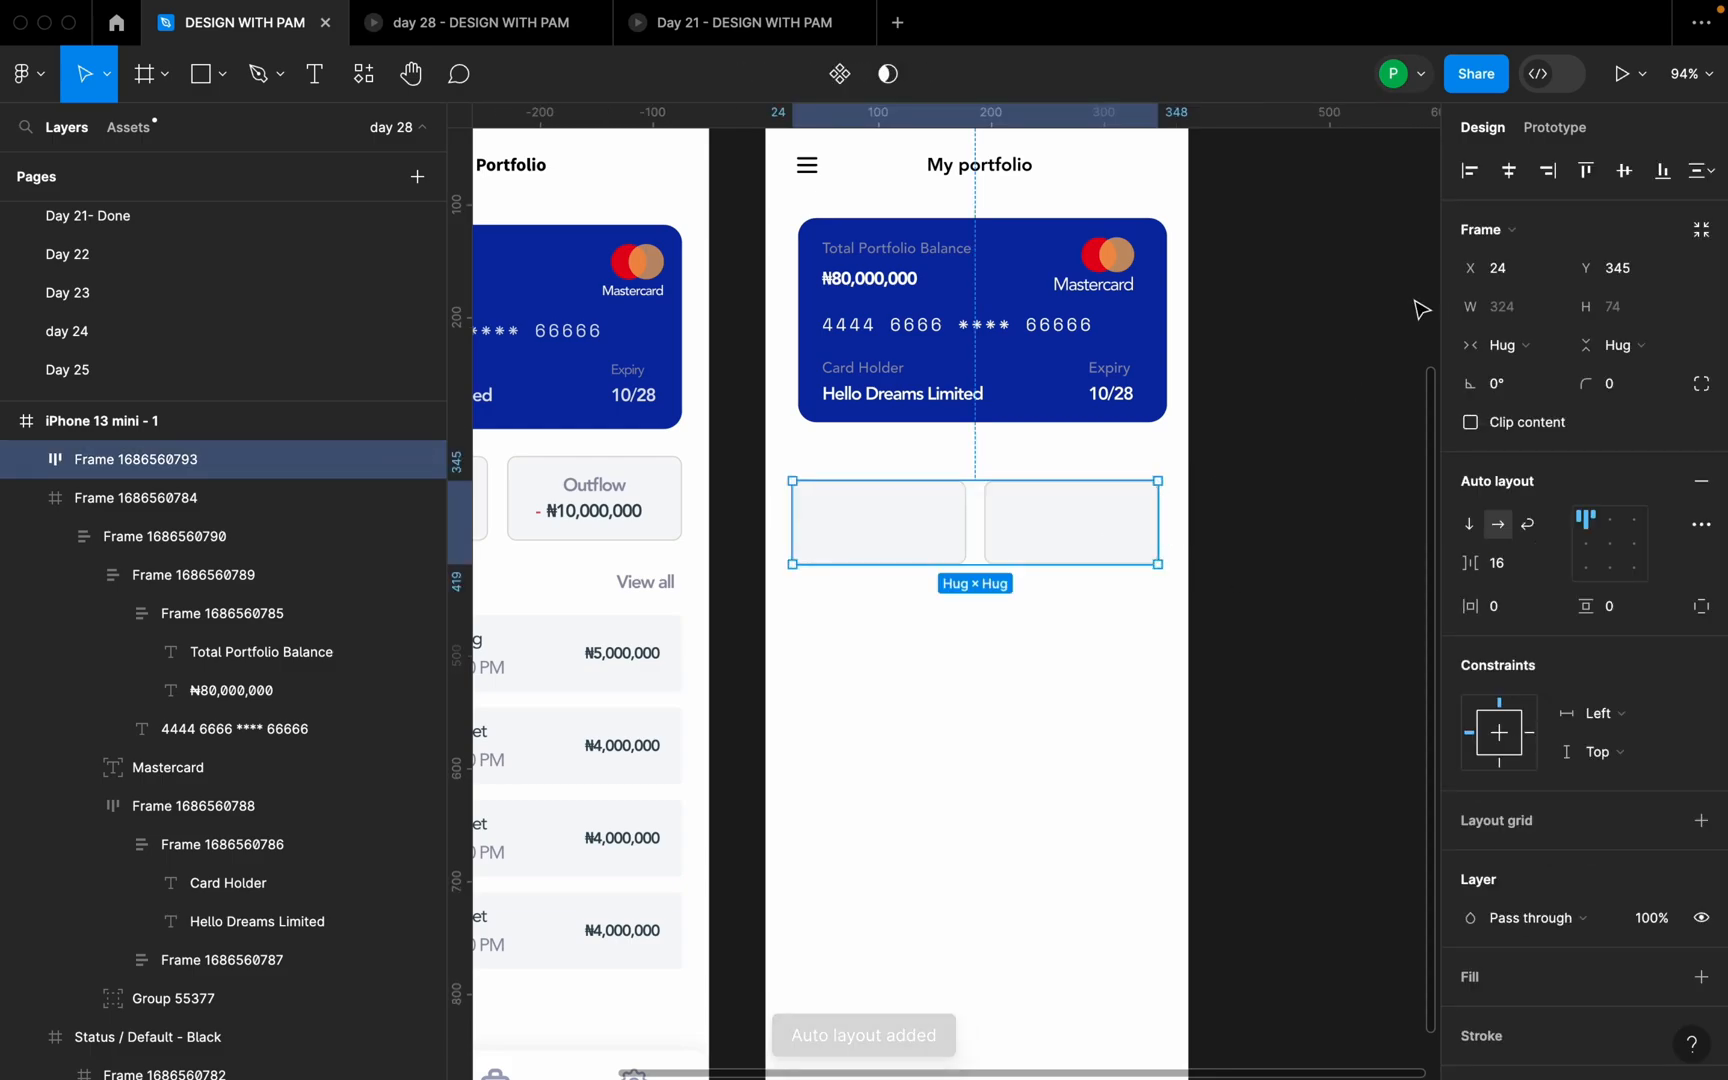
scroll(970, 540, up, 3)
right_click(1111, 509)
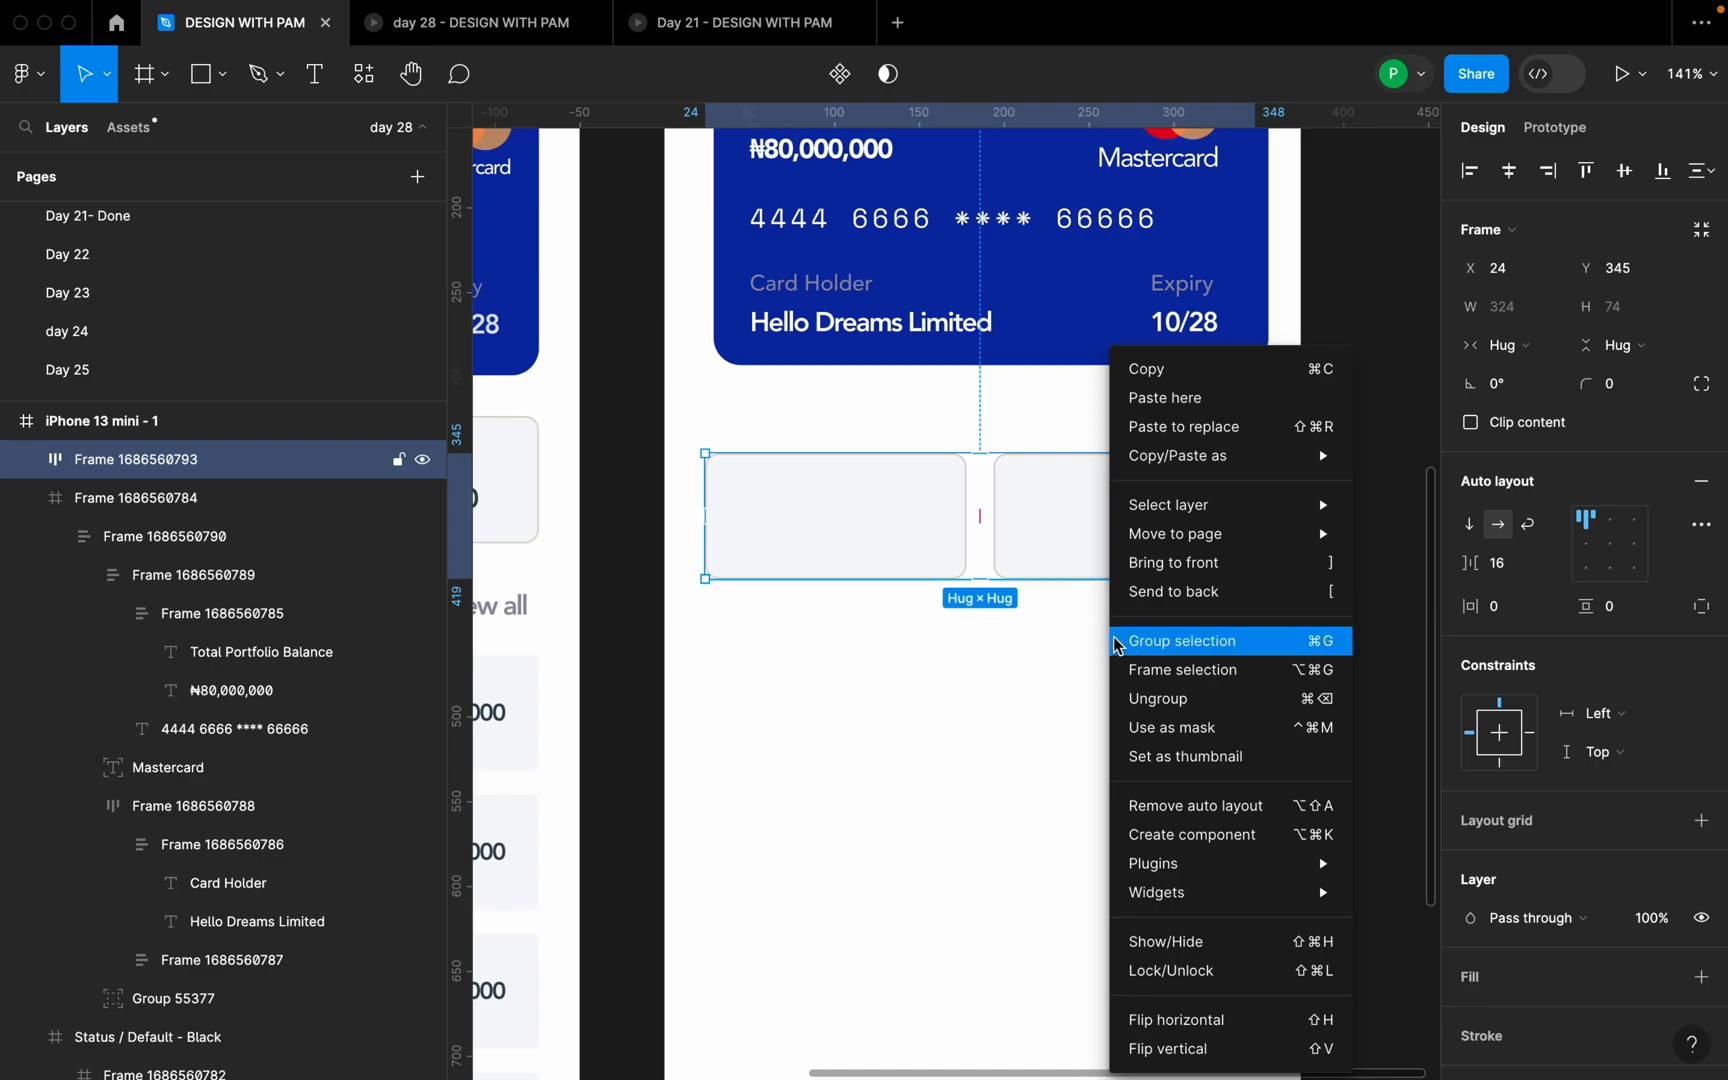
click(1181, 699)
click(1265, 679)
- Add an "Inflow" text label inside the first box and a copy below it reading "N80,000,000"
scroll(1265, 679, down, 5)
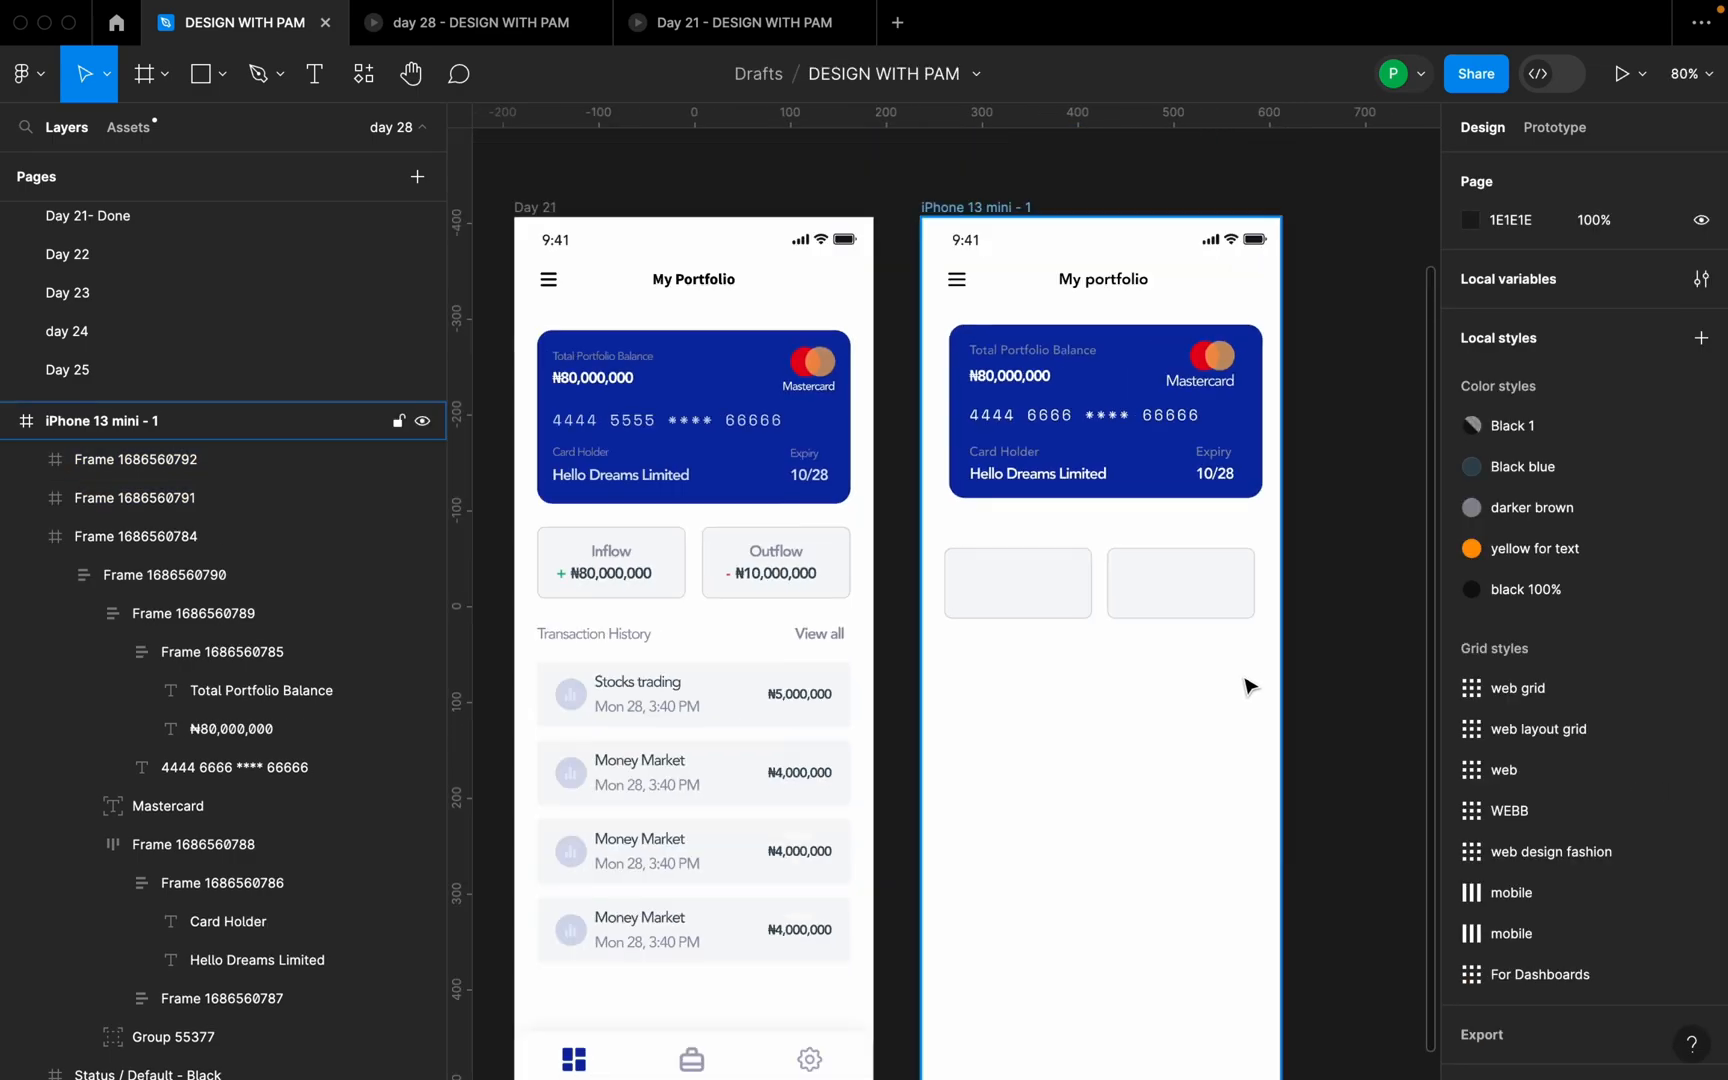
key(t)
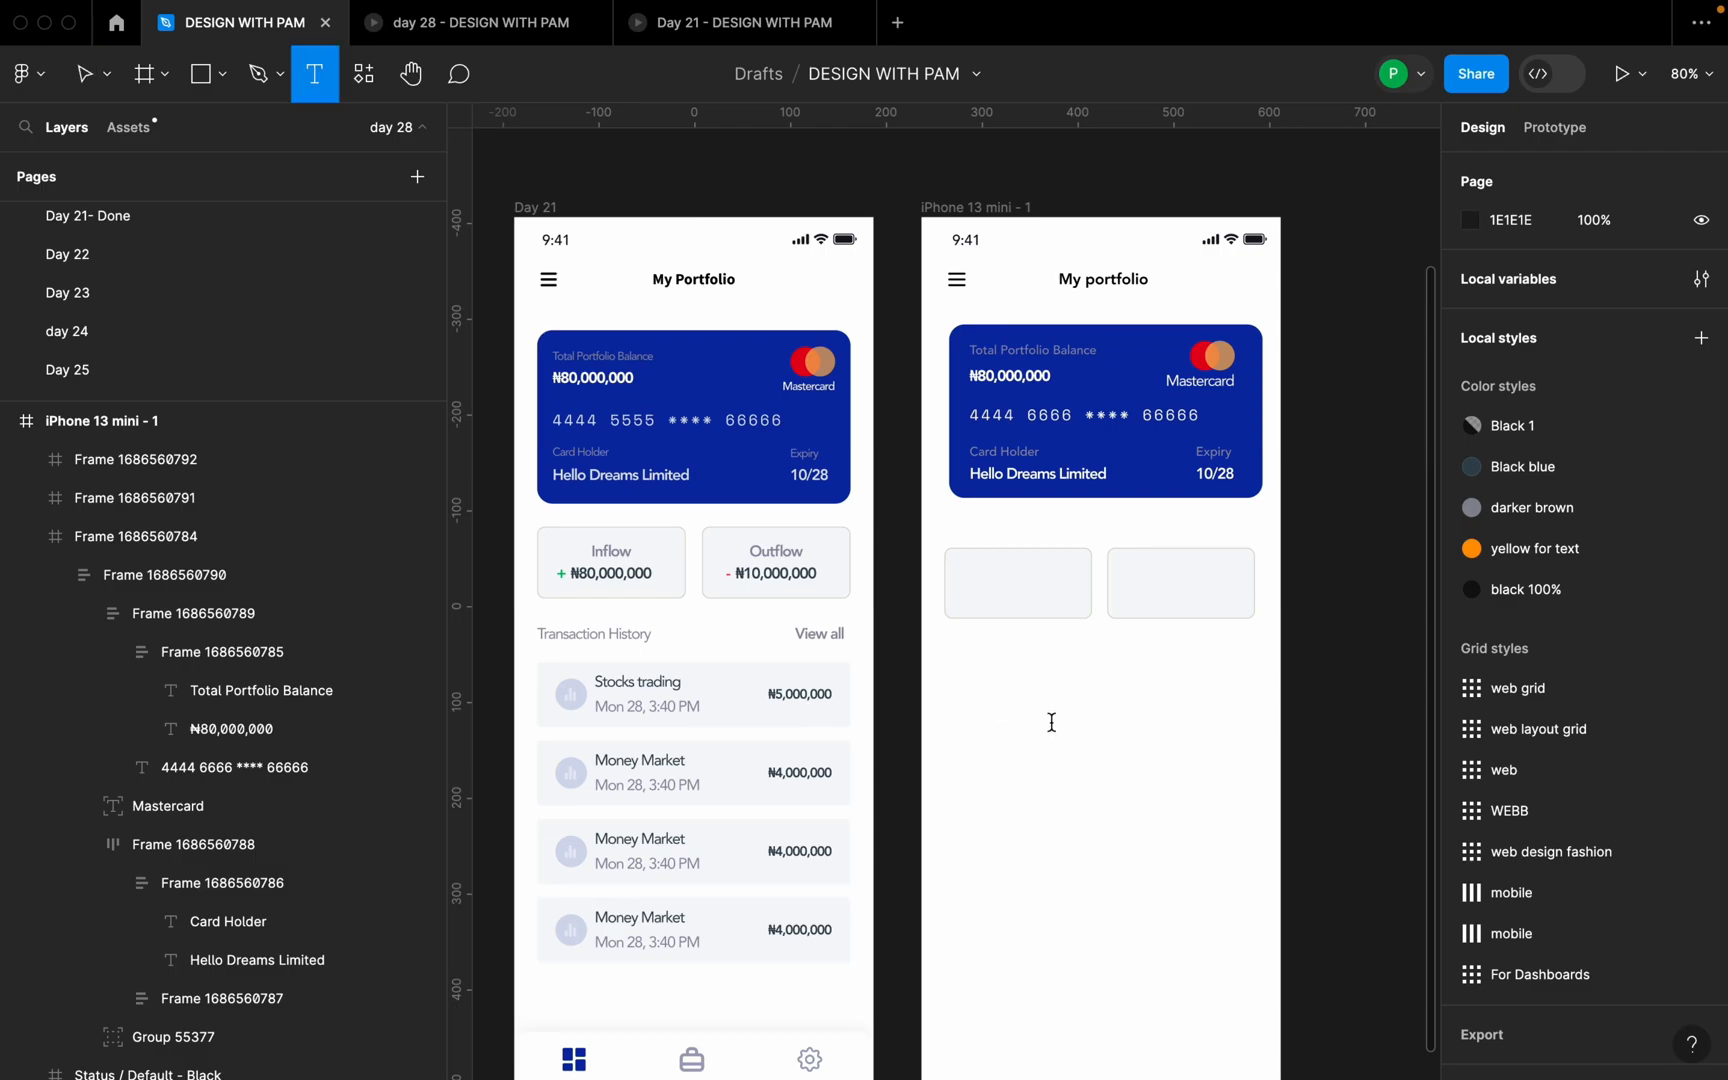
click(1050, 720)
text(Inflow)
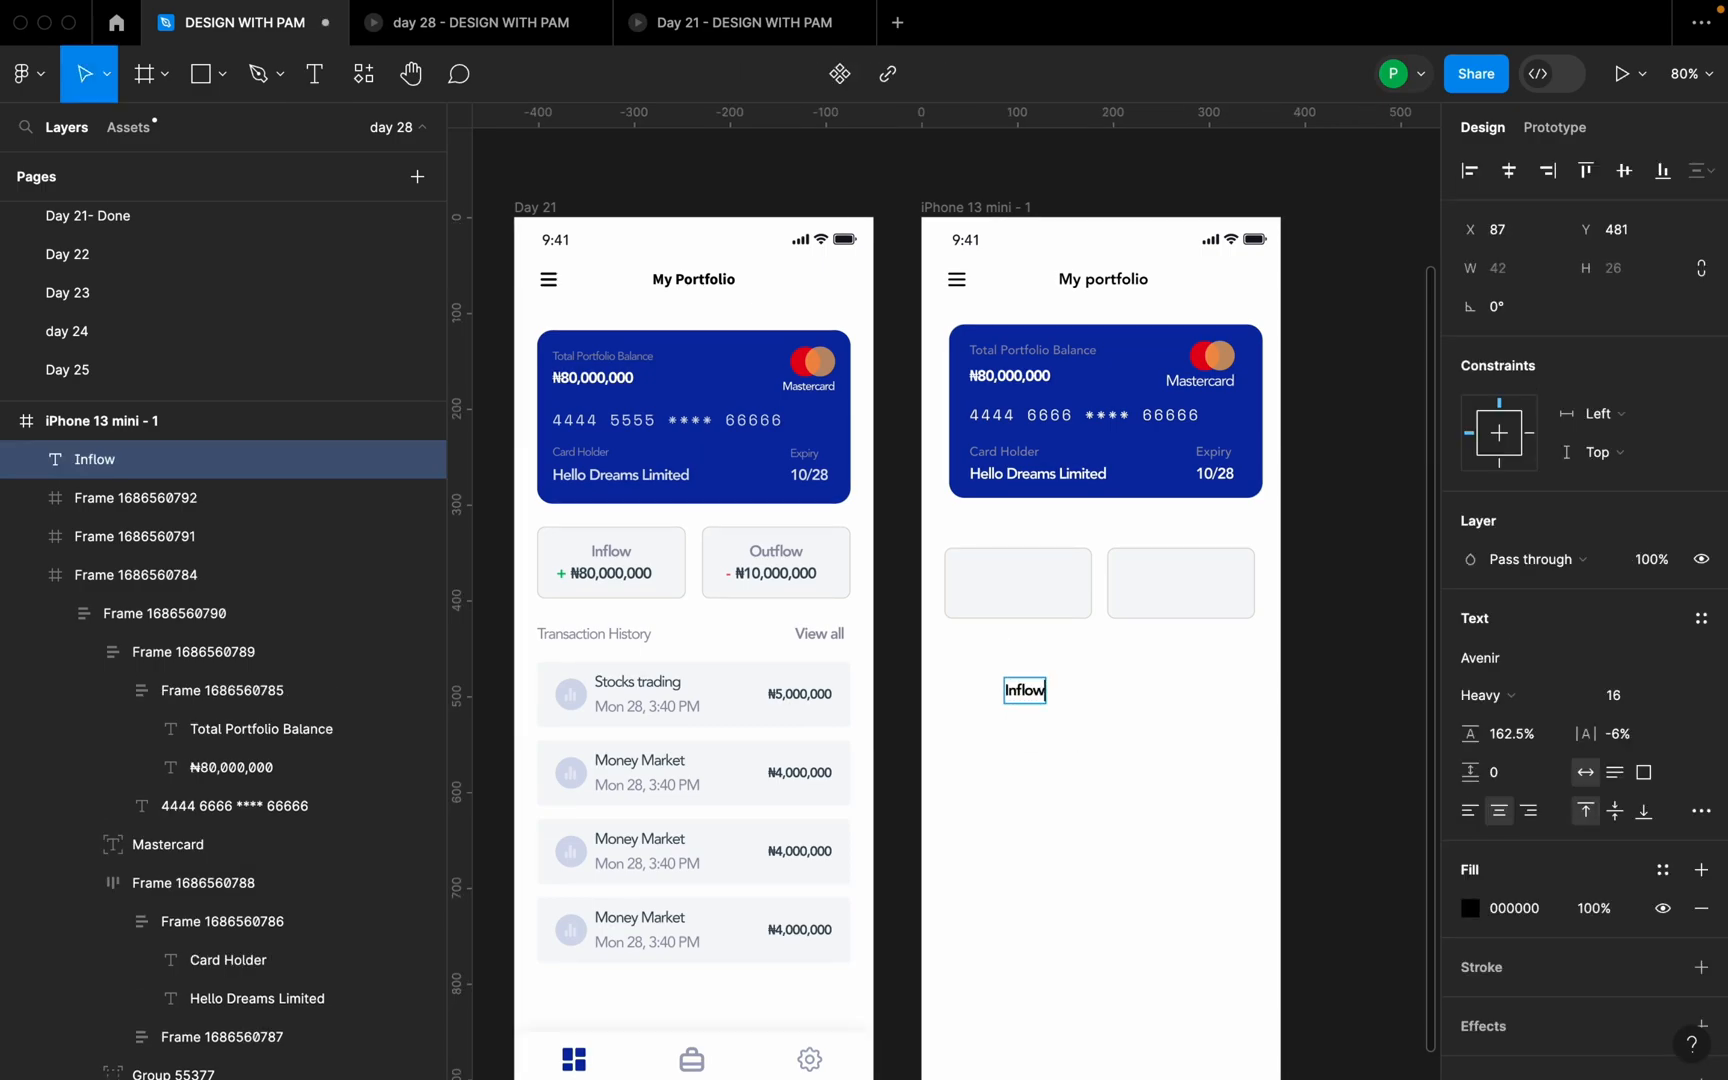
key(Escape)
mouse_move(1034, 699)
mouse_down()
mouse_move(1022, 579)
mouse_move(1027, 696)
mouse_up()
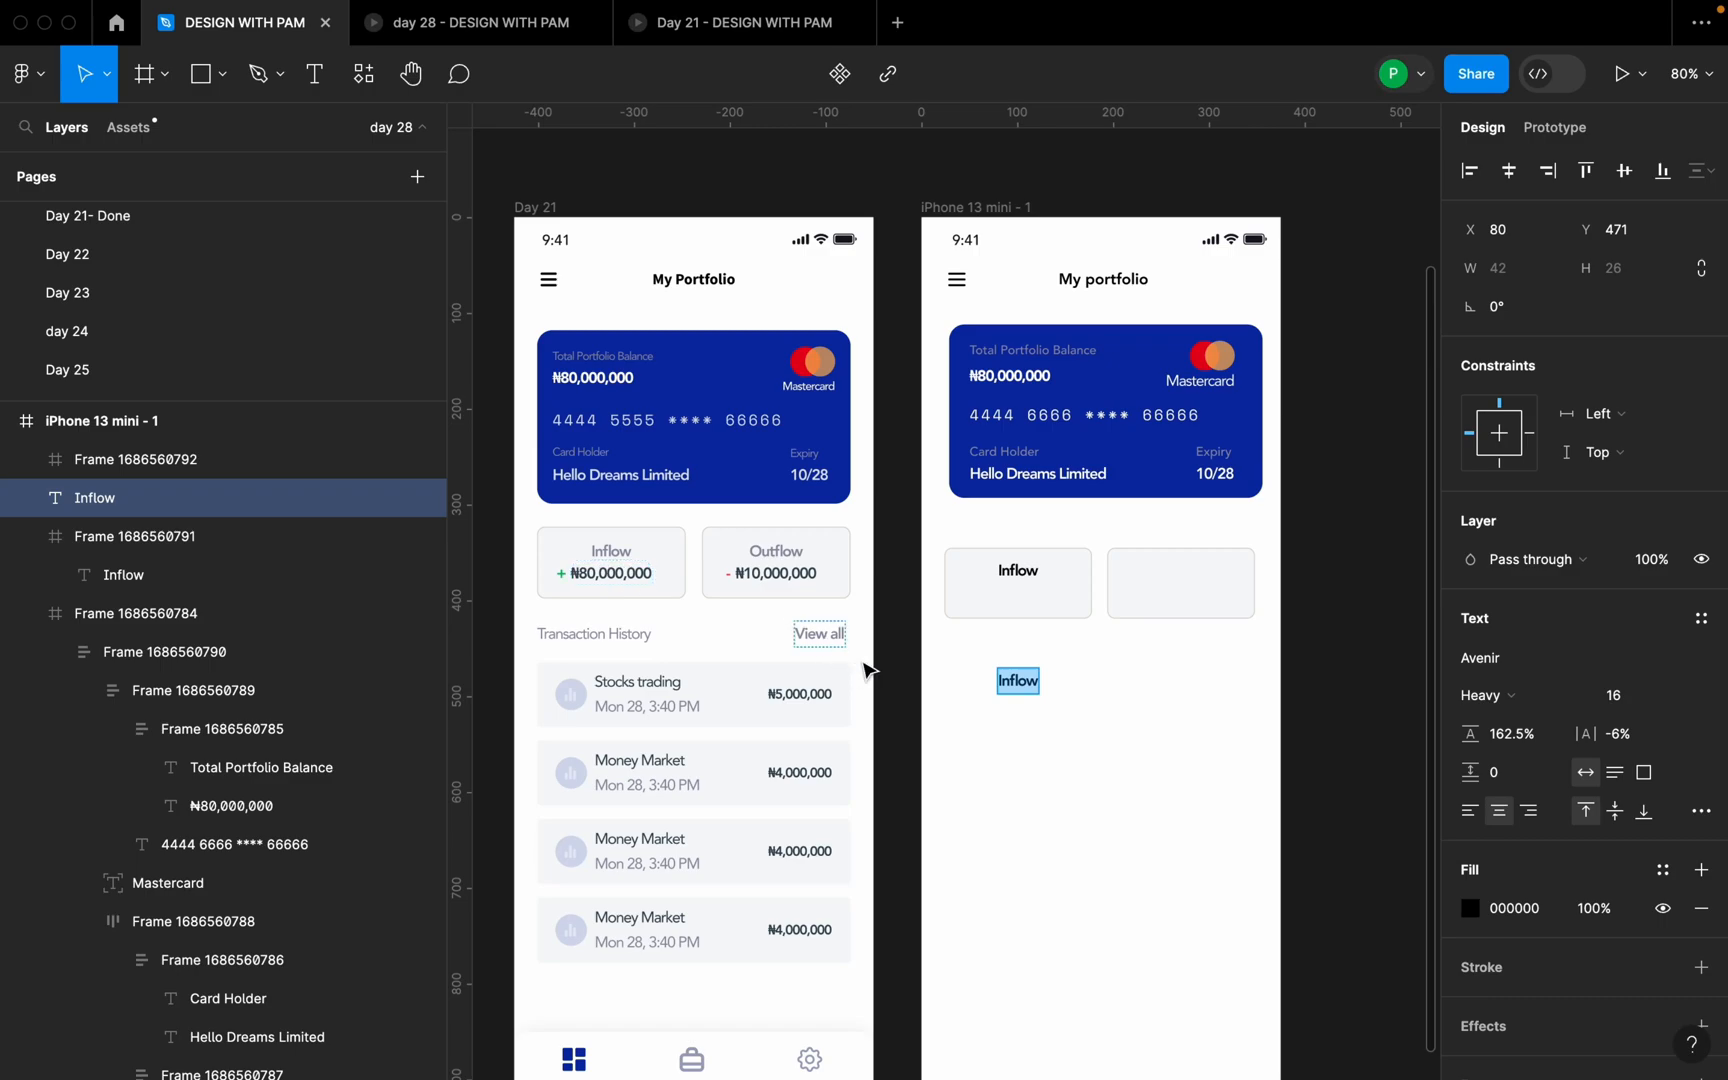
text(N)
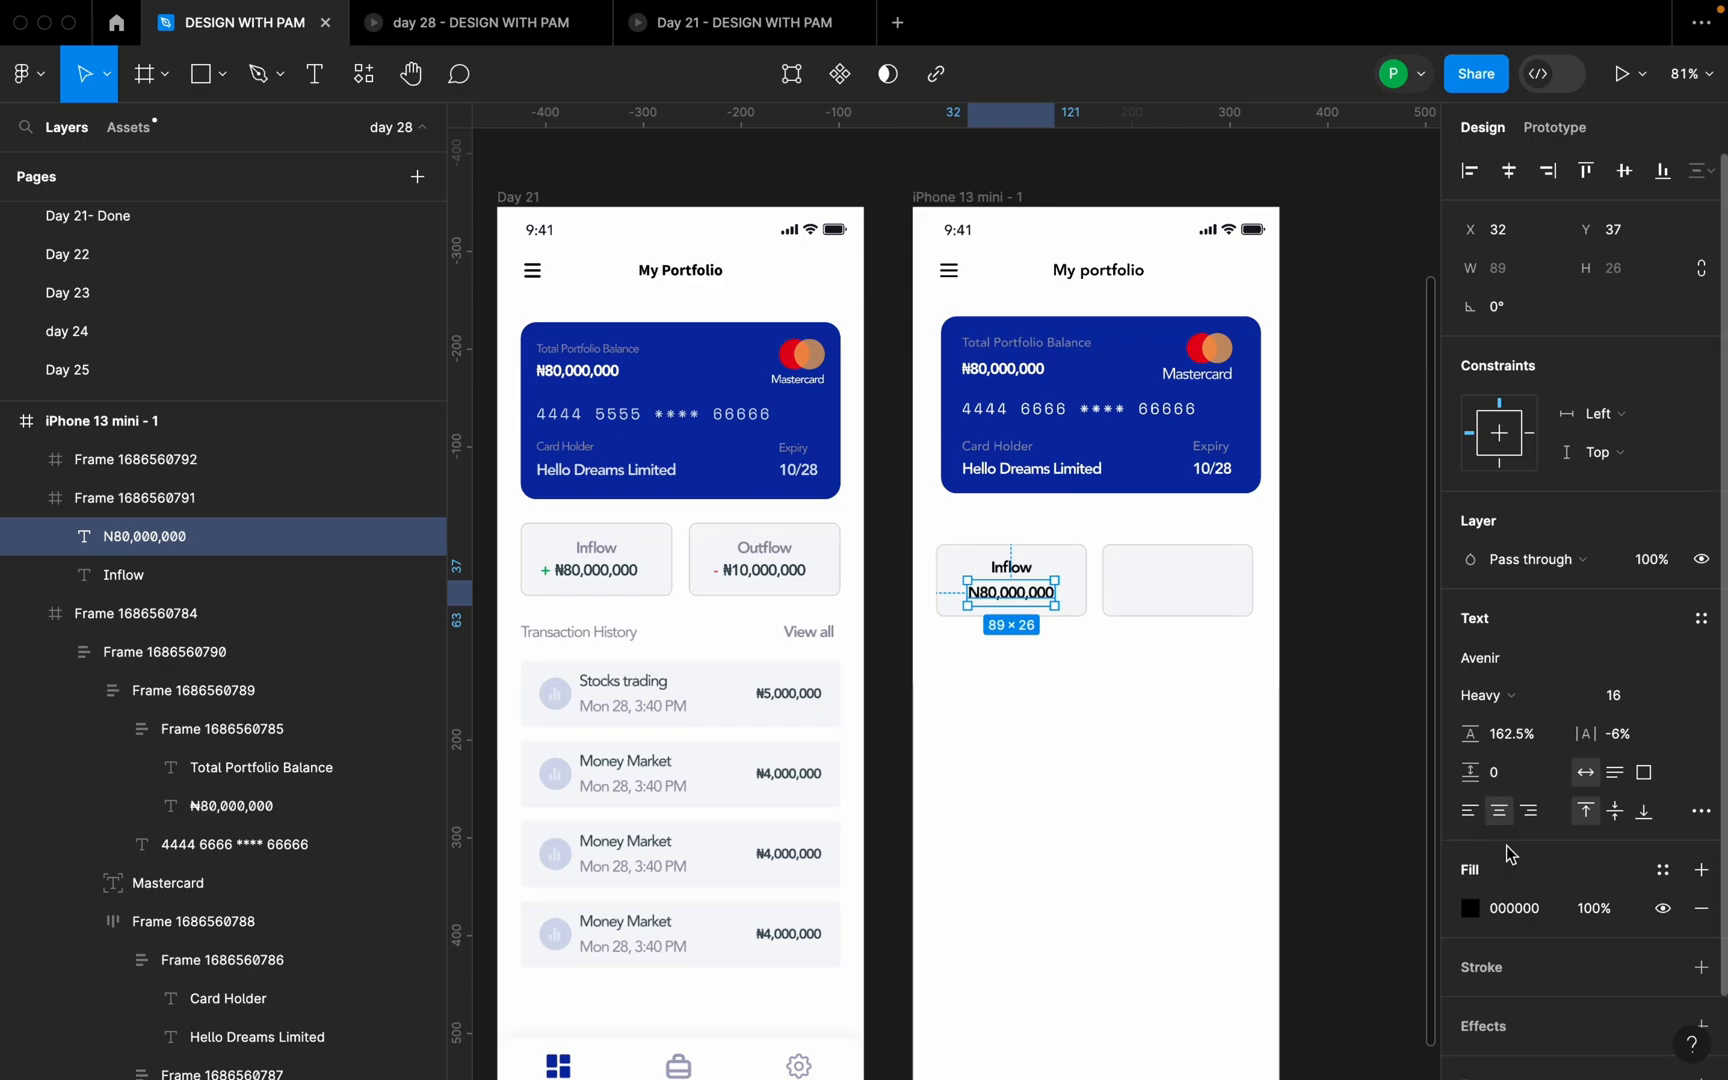
- Recolor the Inflow label with the grey sampled from the Card Holder text on the blue card
click(1020, 572)
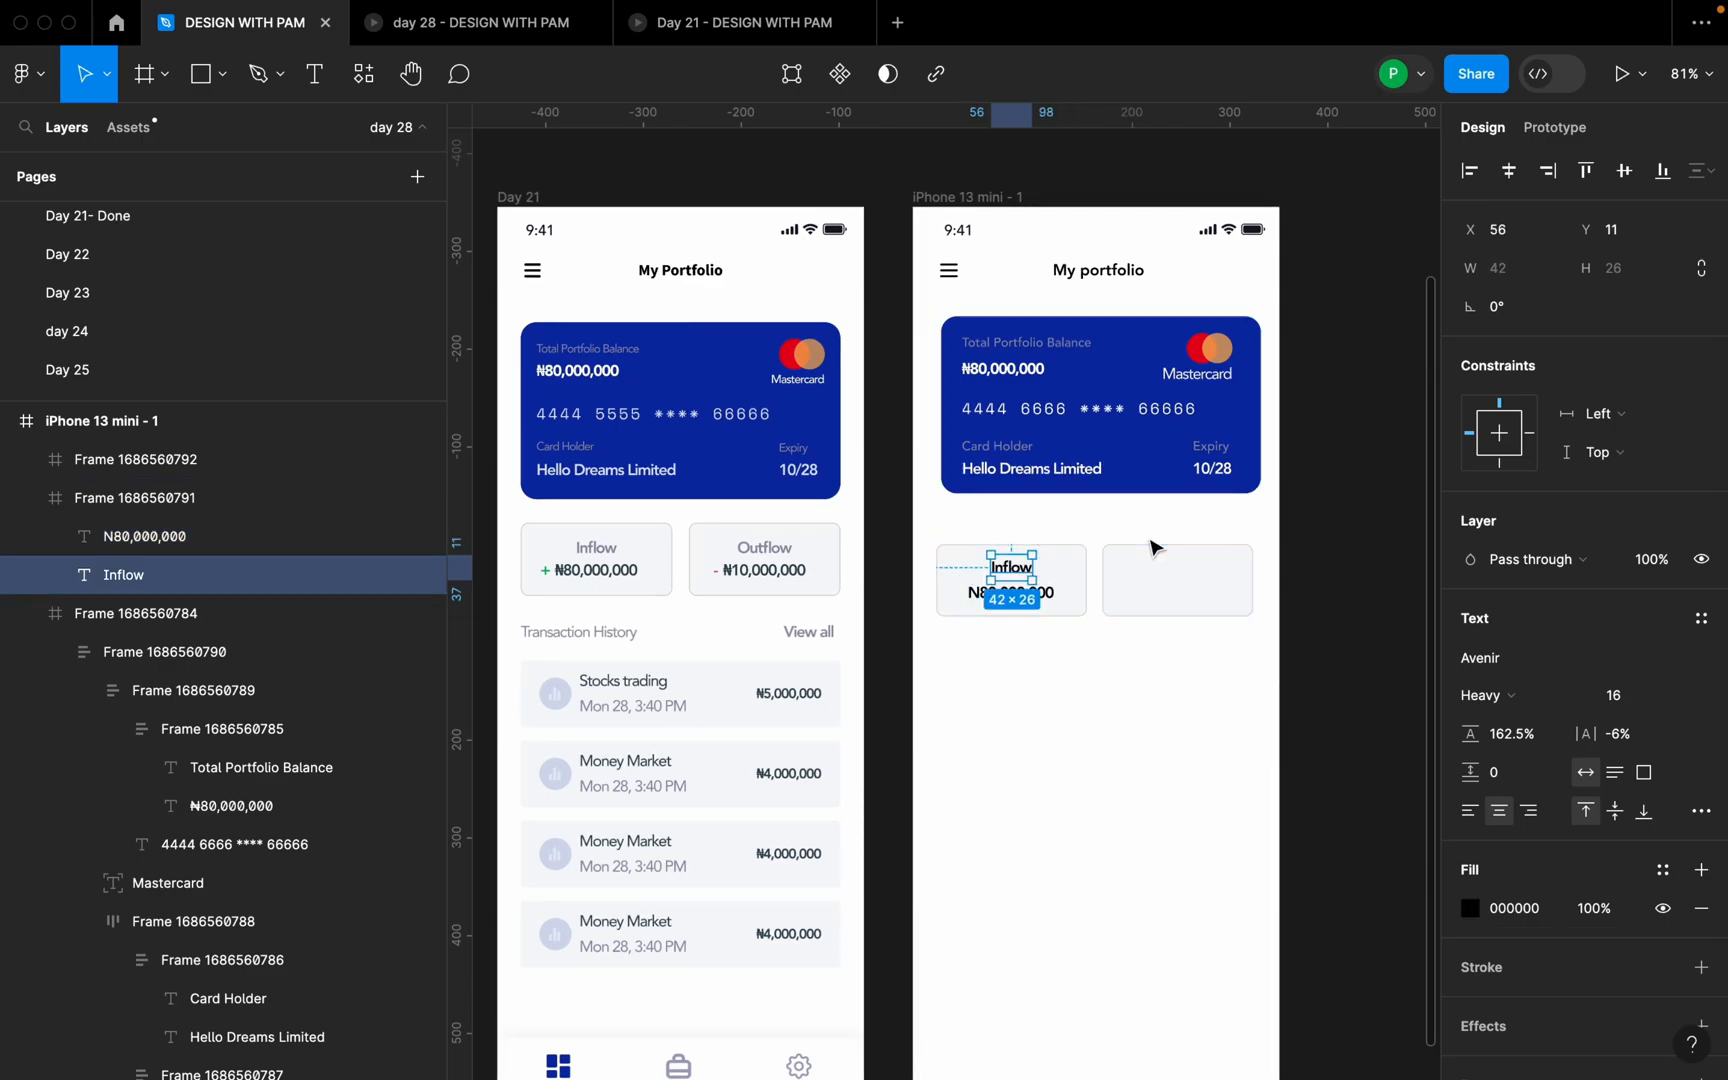
scroll(1150, 580, up, 5)
scroll(1127, 561, up, 1)
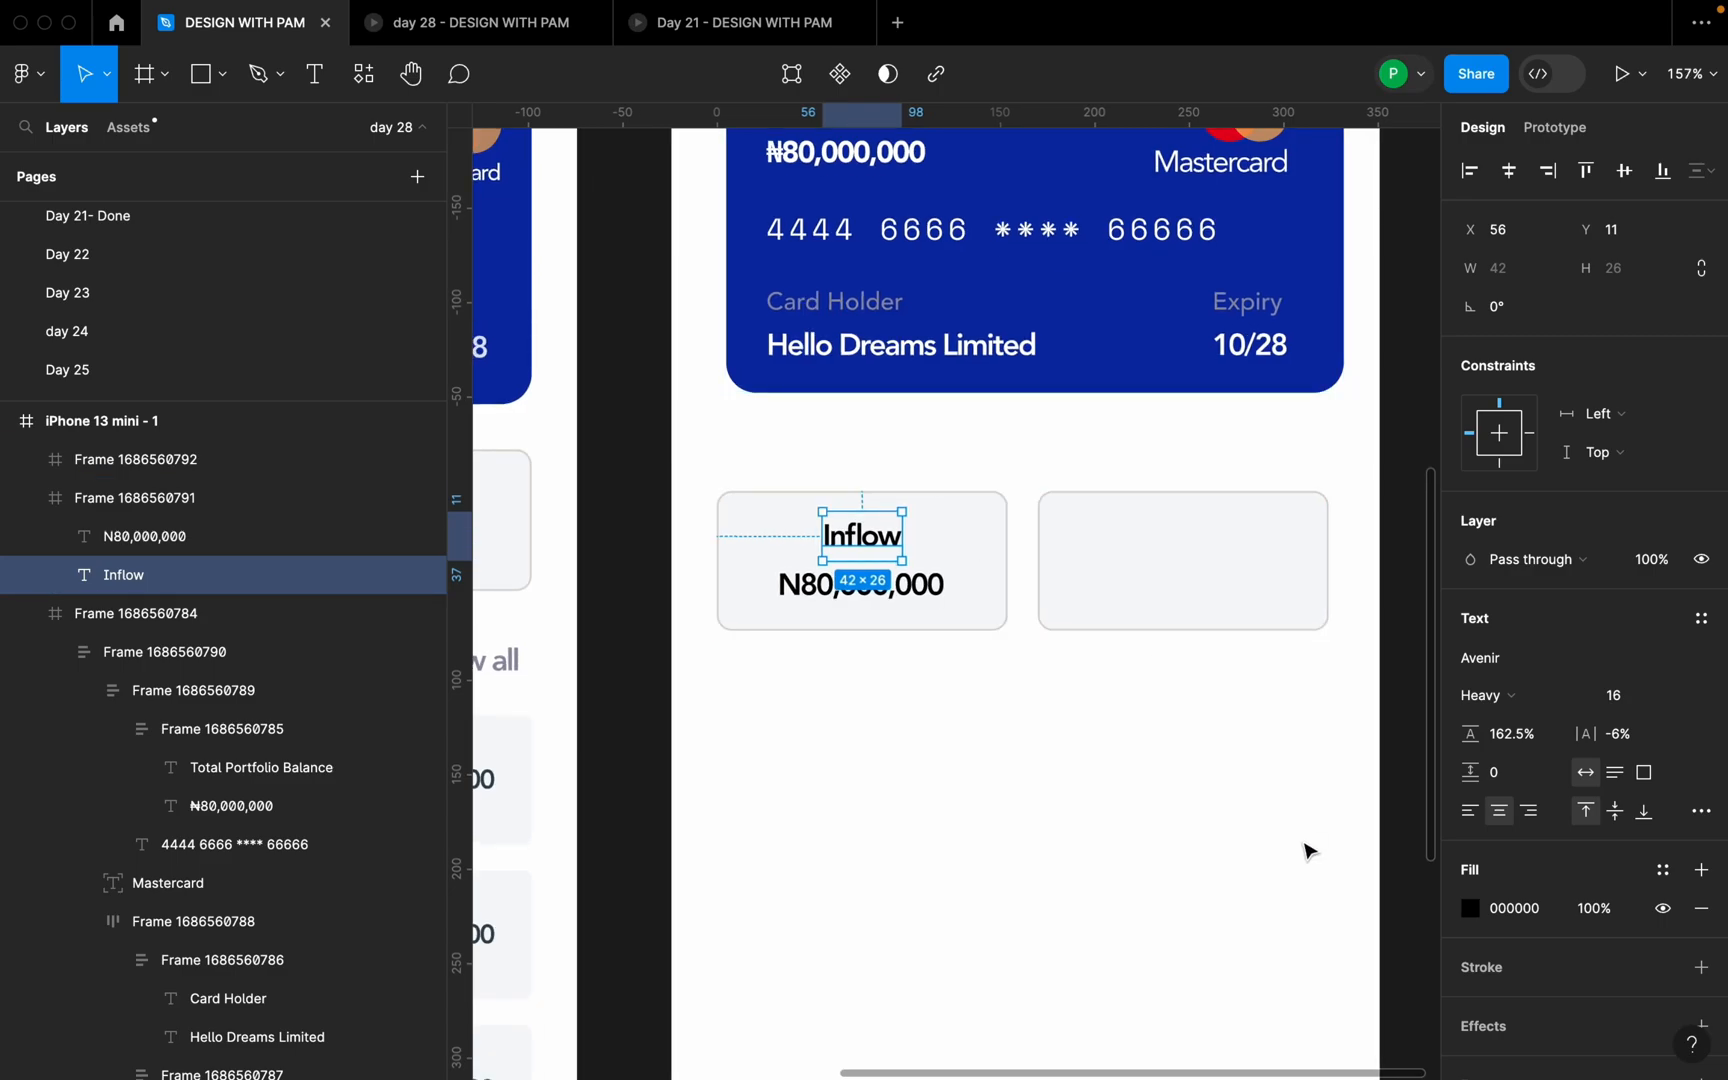
click(1463, 918)
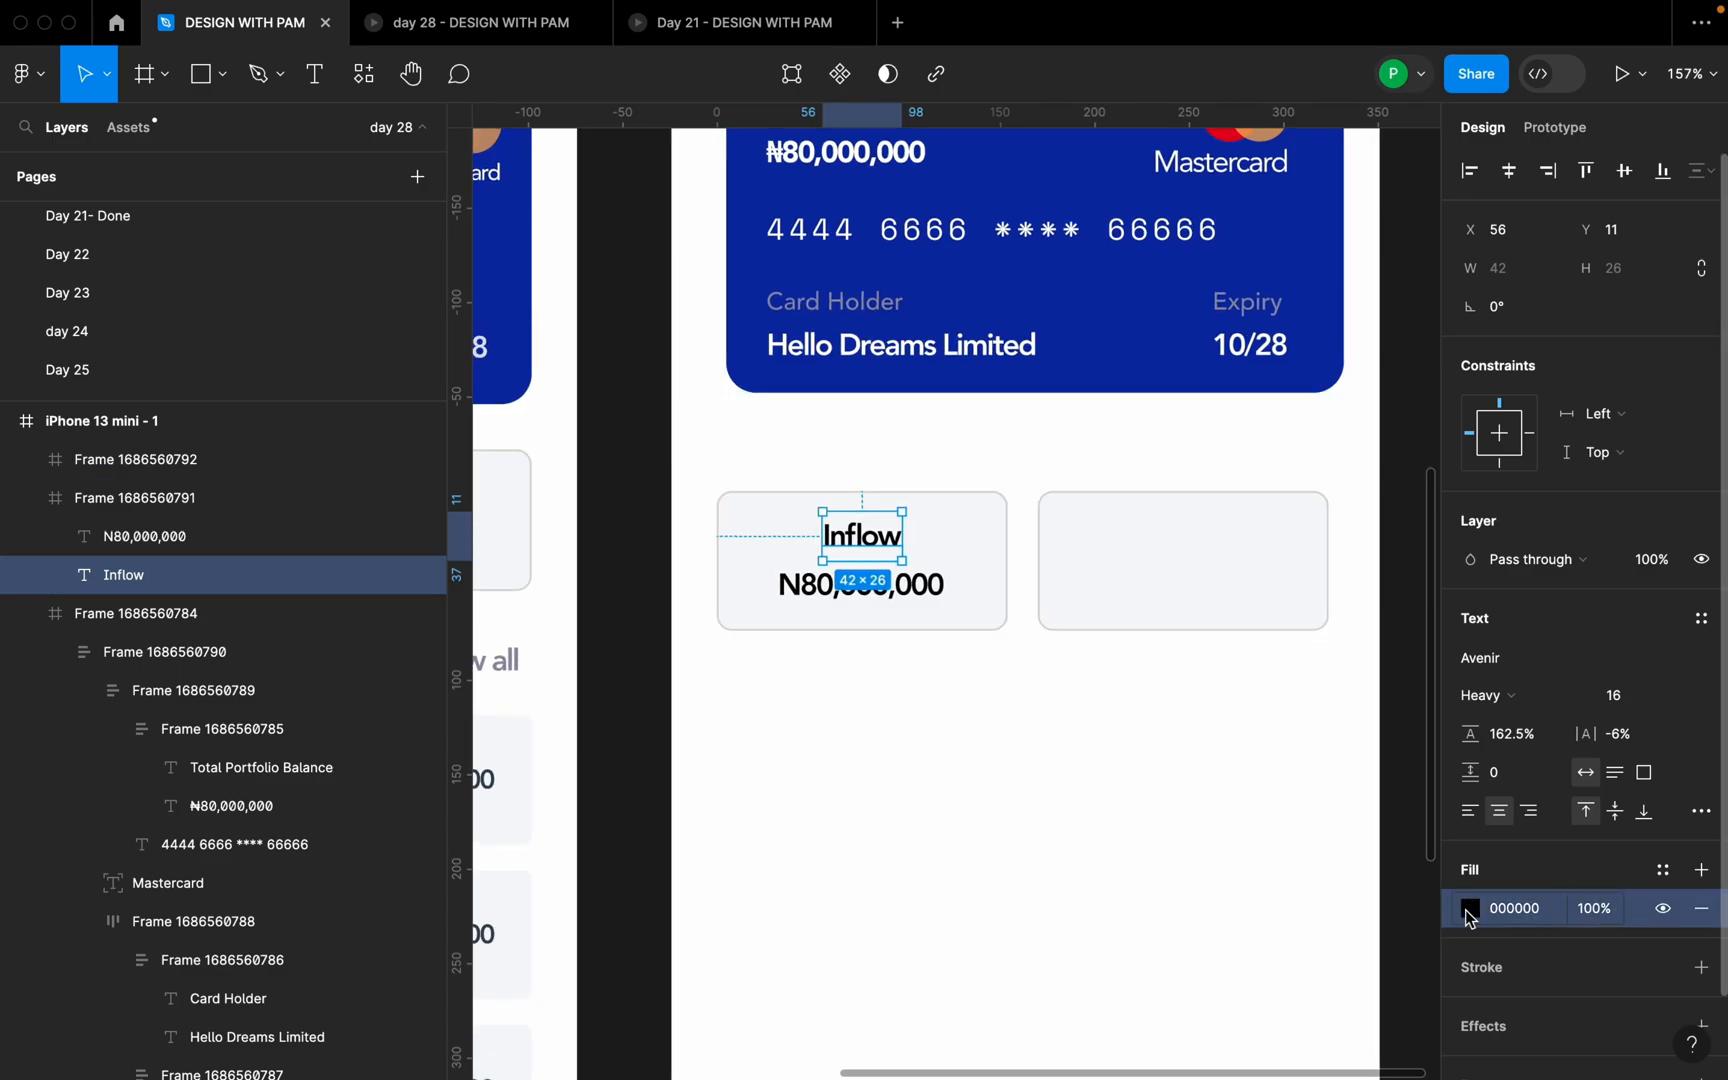
click(1466, 909)
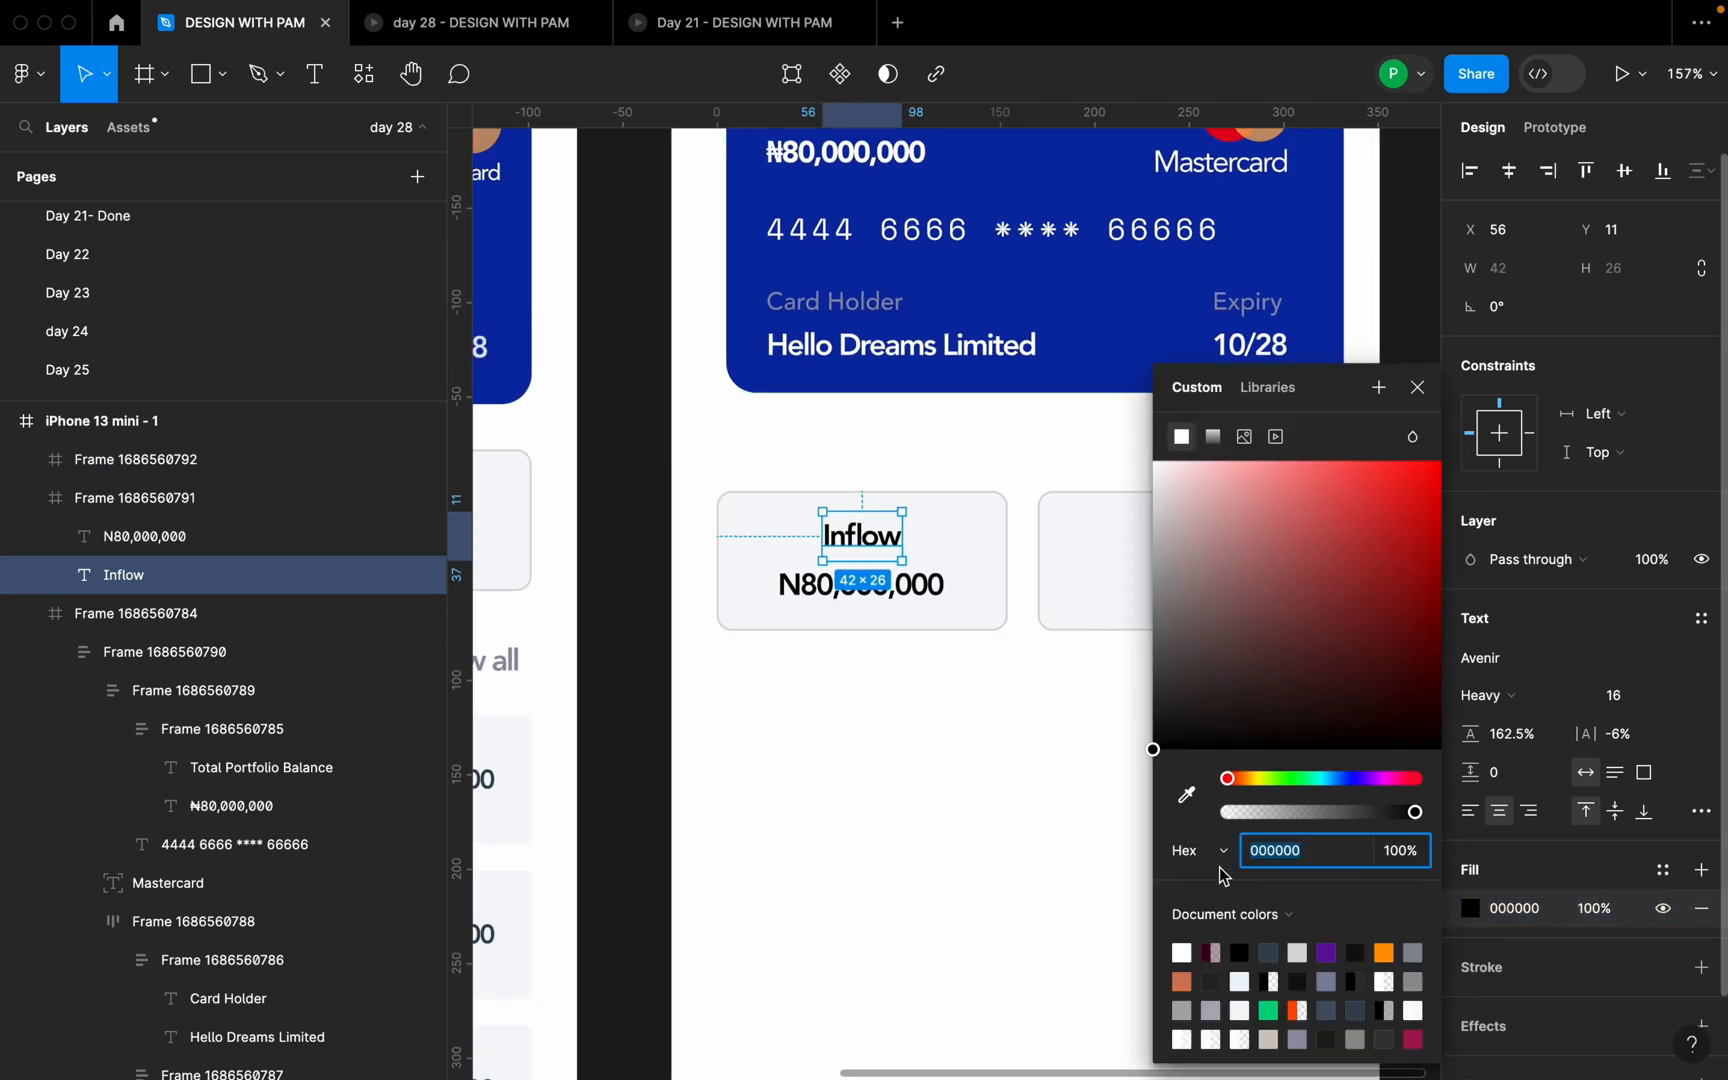
click(1188, 800)
scroll(900, 305, up, 10)
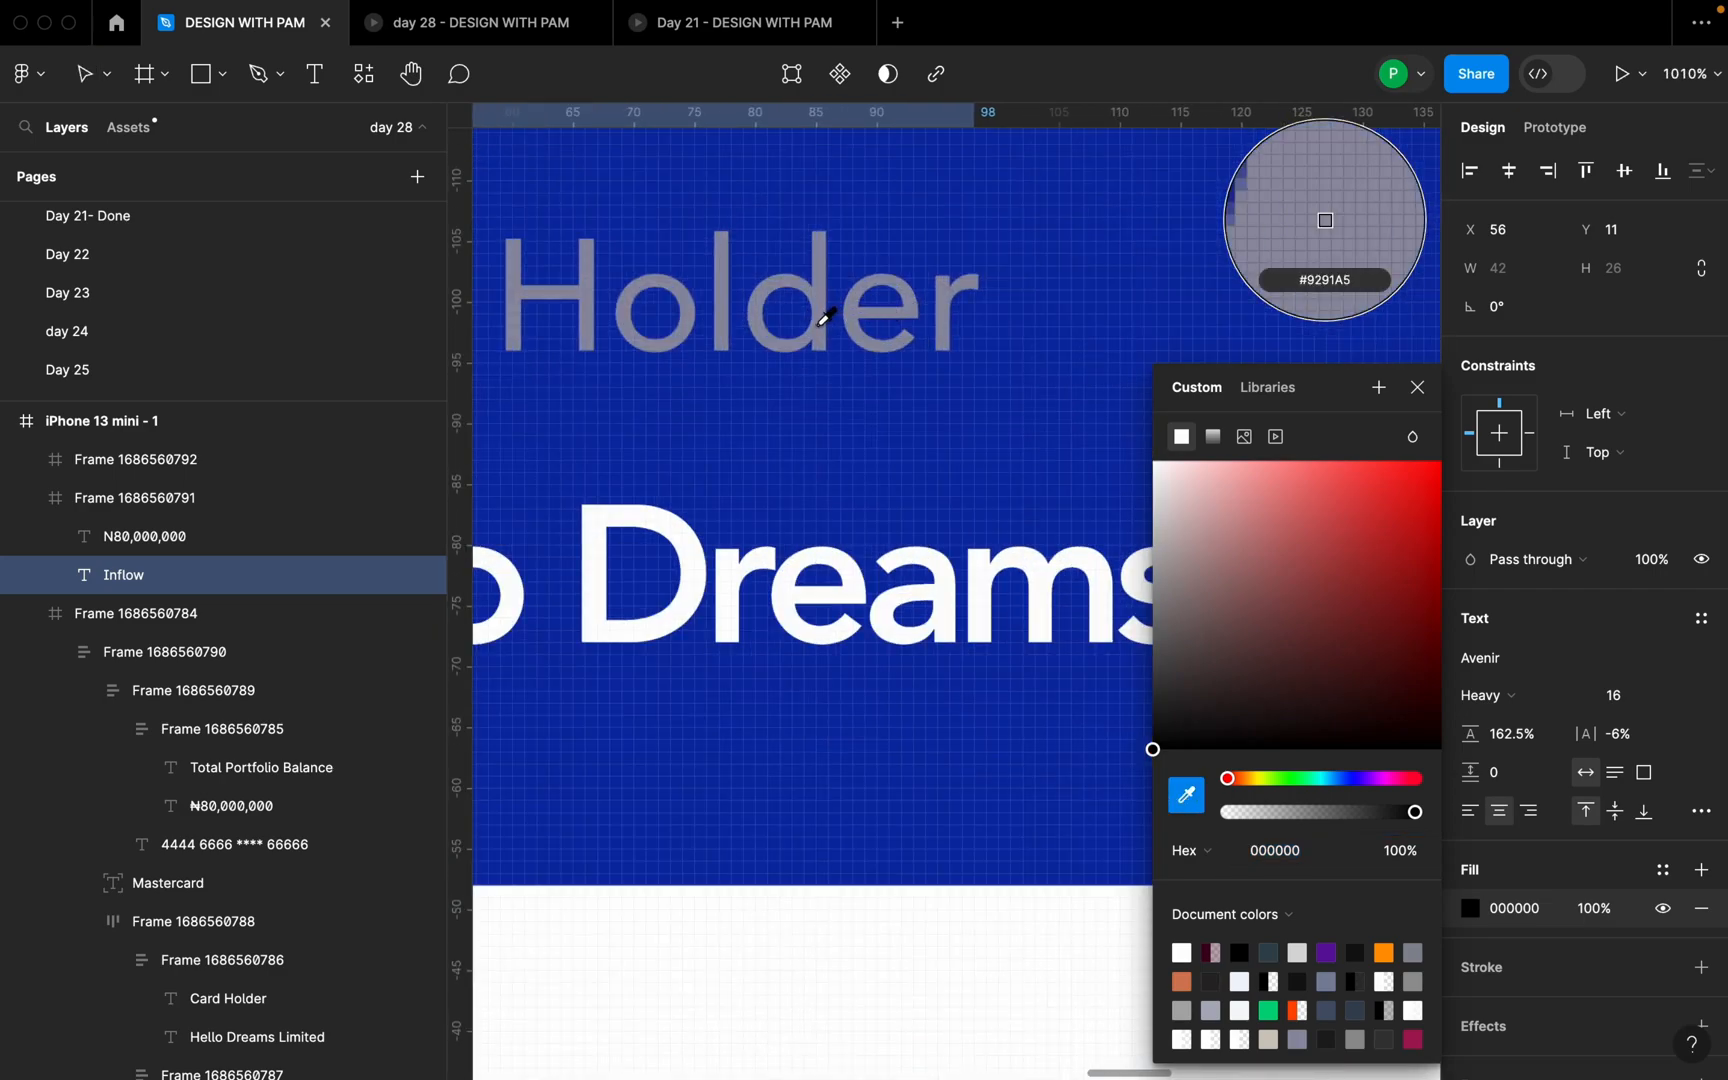
click(905, 345)
scroll(905, 345, down, 10)
click(976, 567)
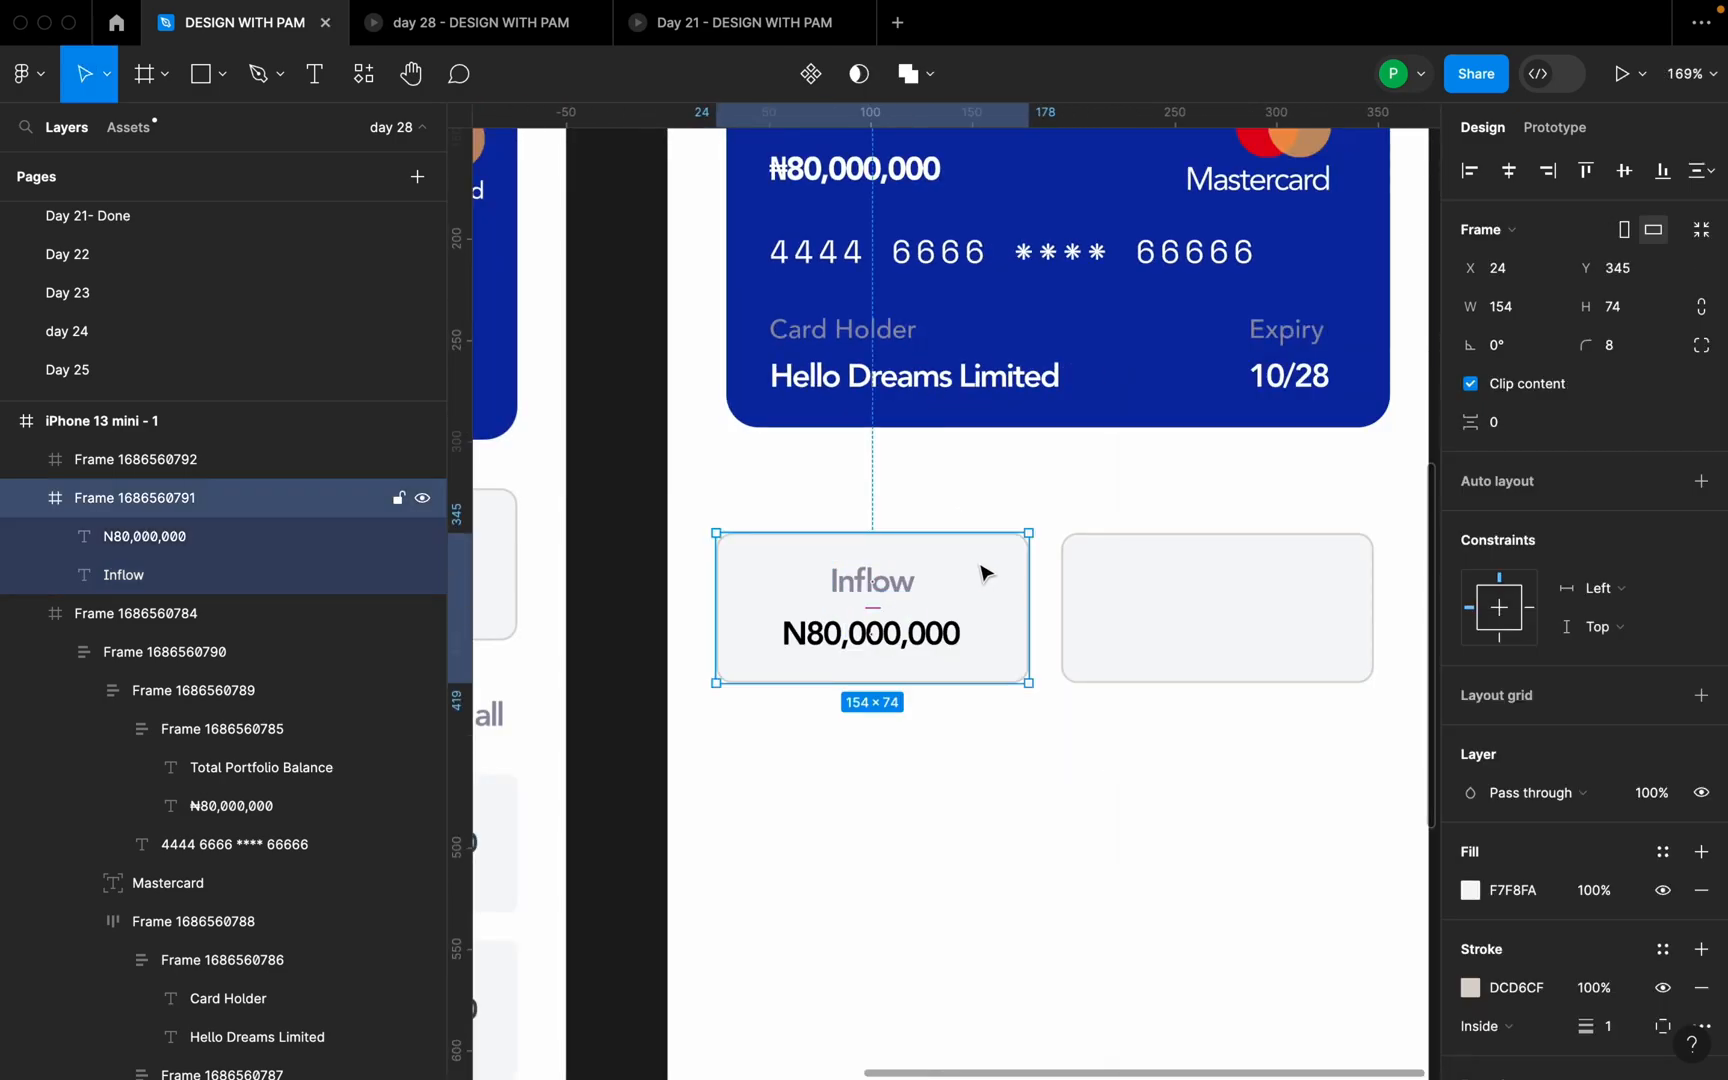
- Combine the Inflow label and the N80,000,000 amount in a vertical auto layout
scroll(985, 600, down, 4)
scroll(993, 630, up, 4)
click(963, 590)
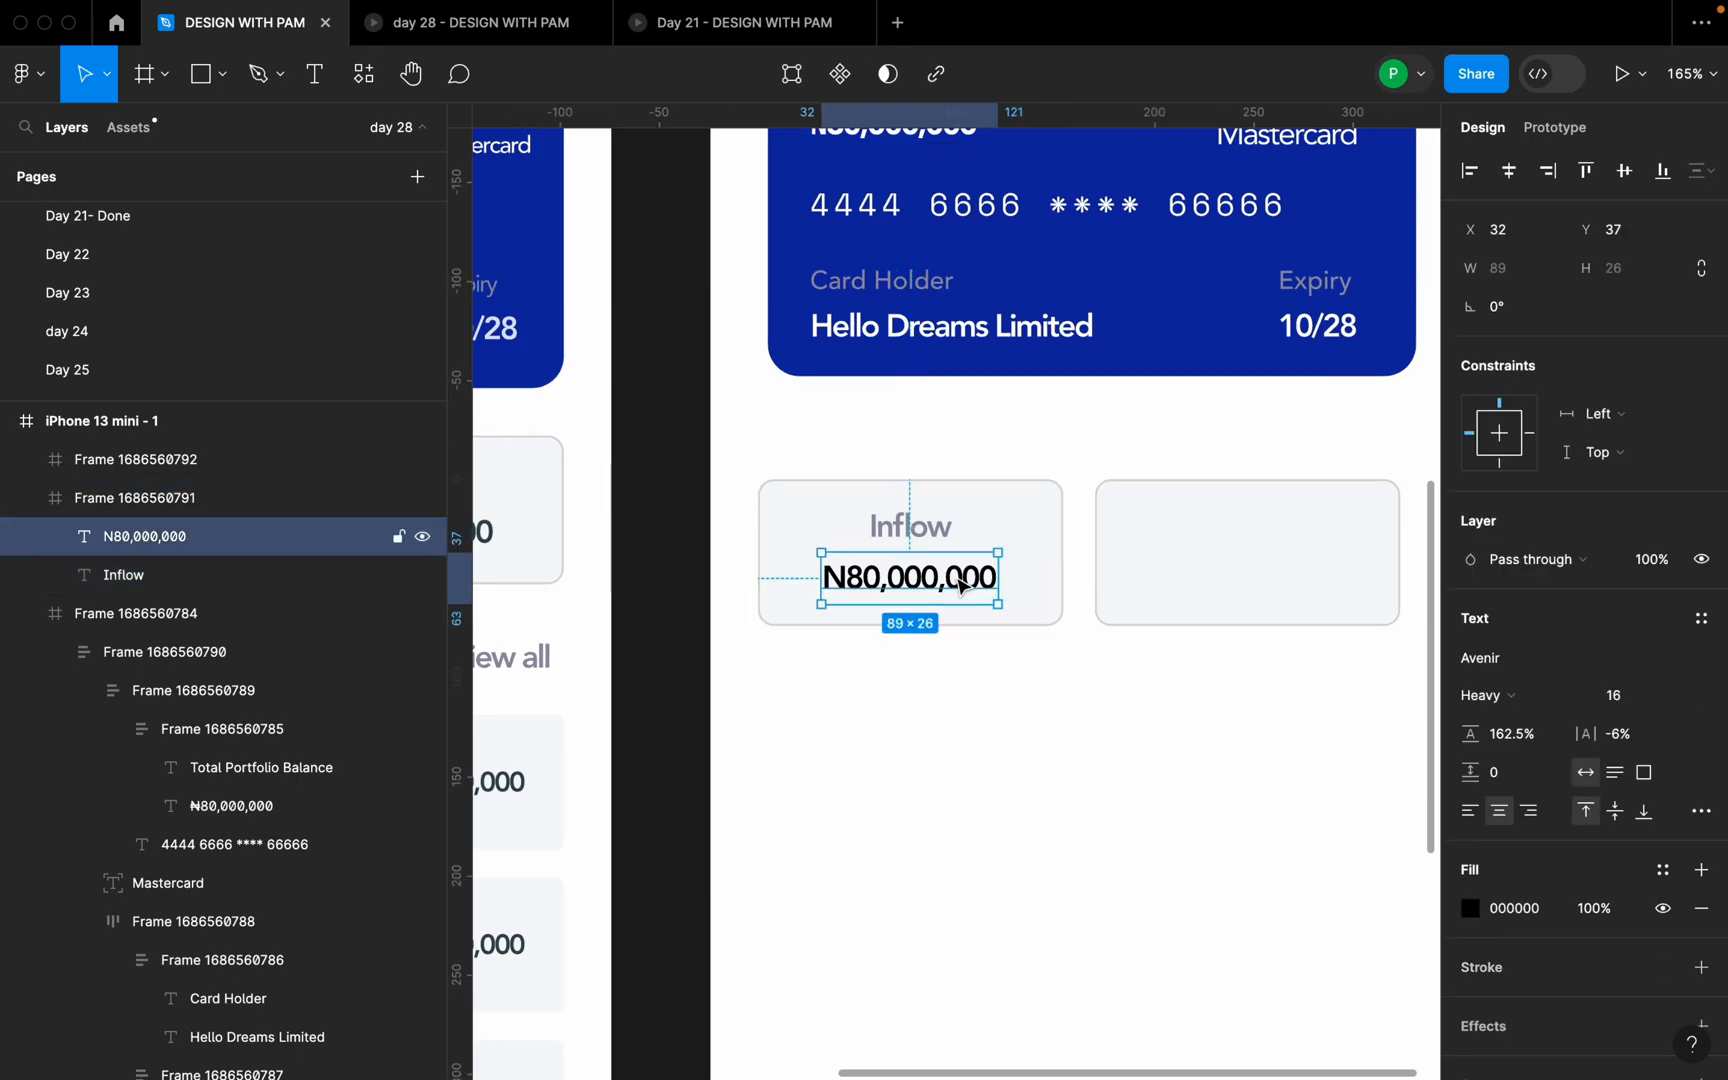
drag(964, 588, 960, 569)
shift+click(950, 528)
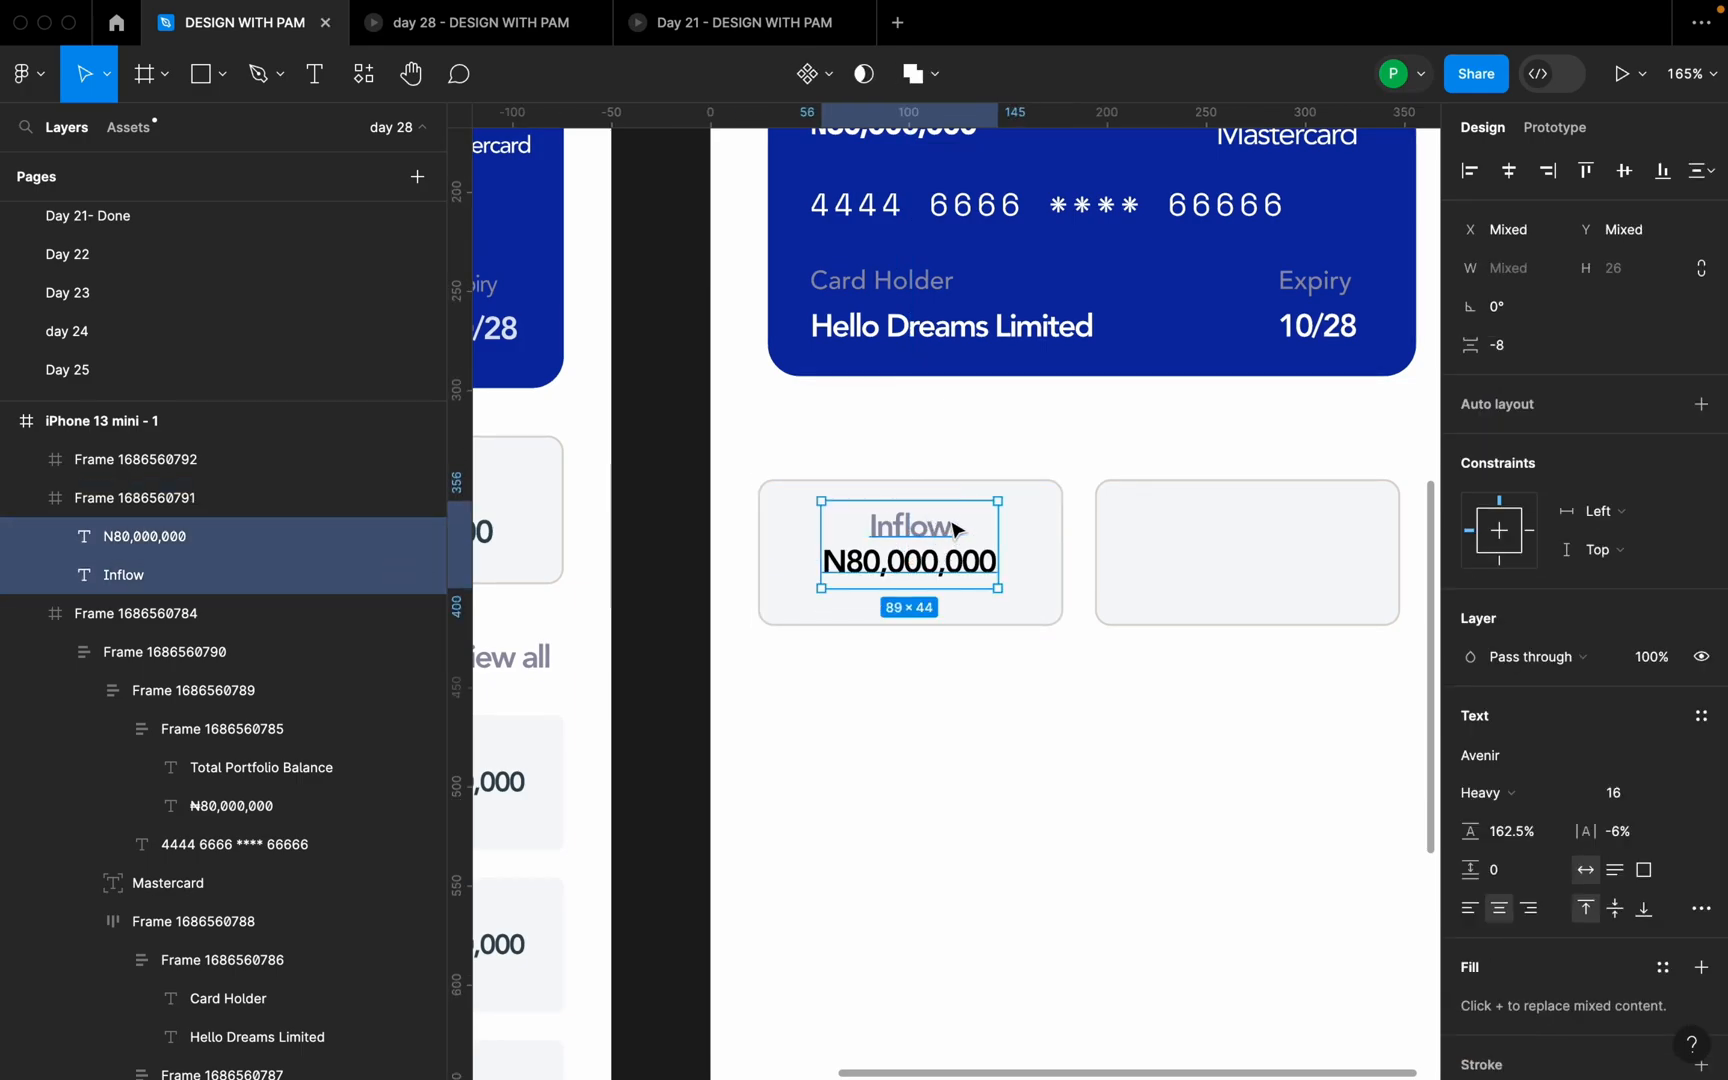
key(shift+a)
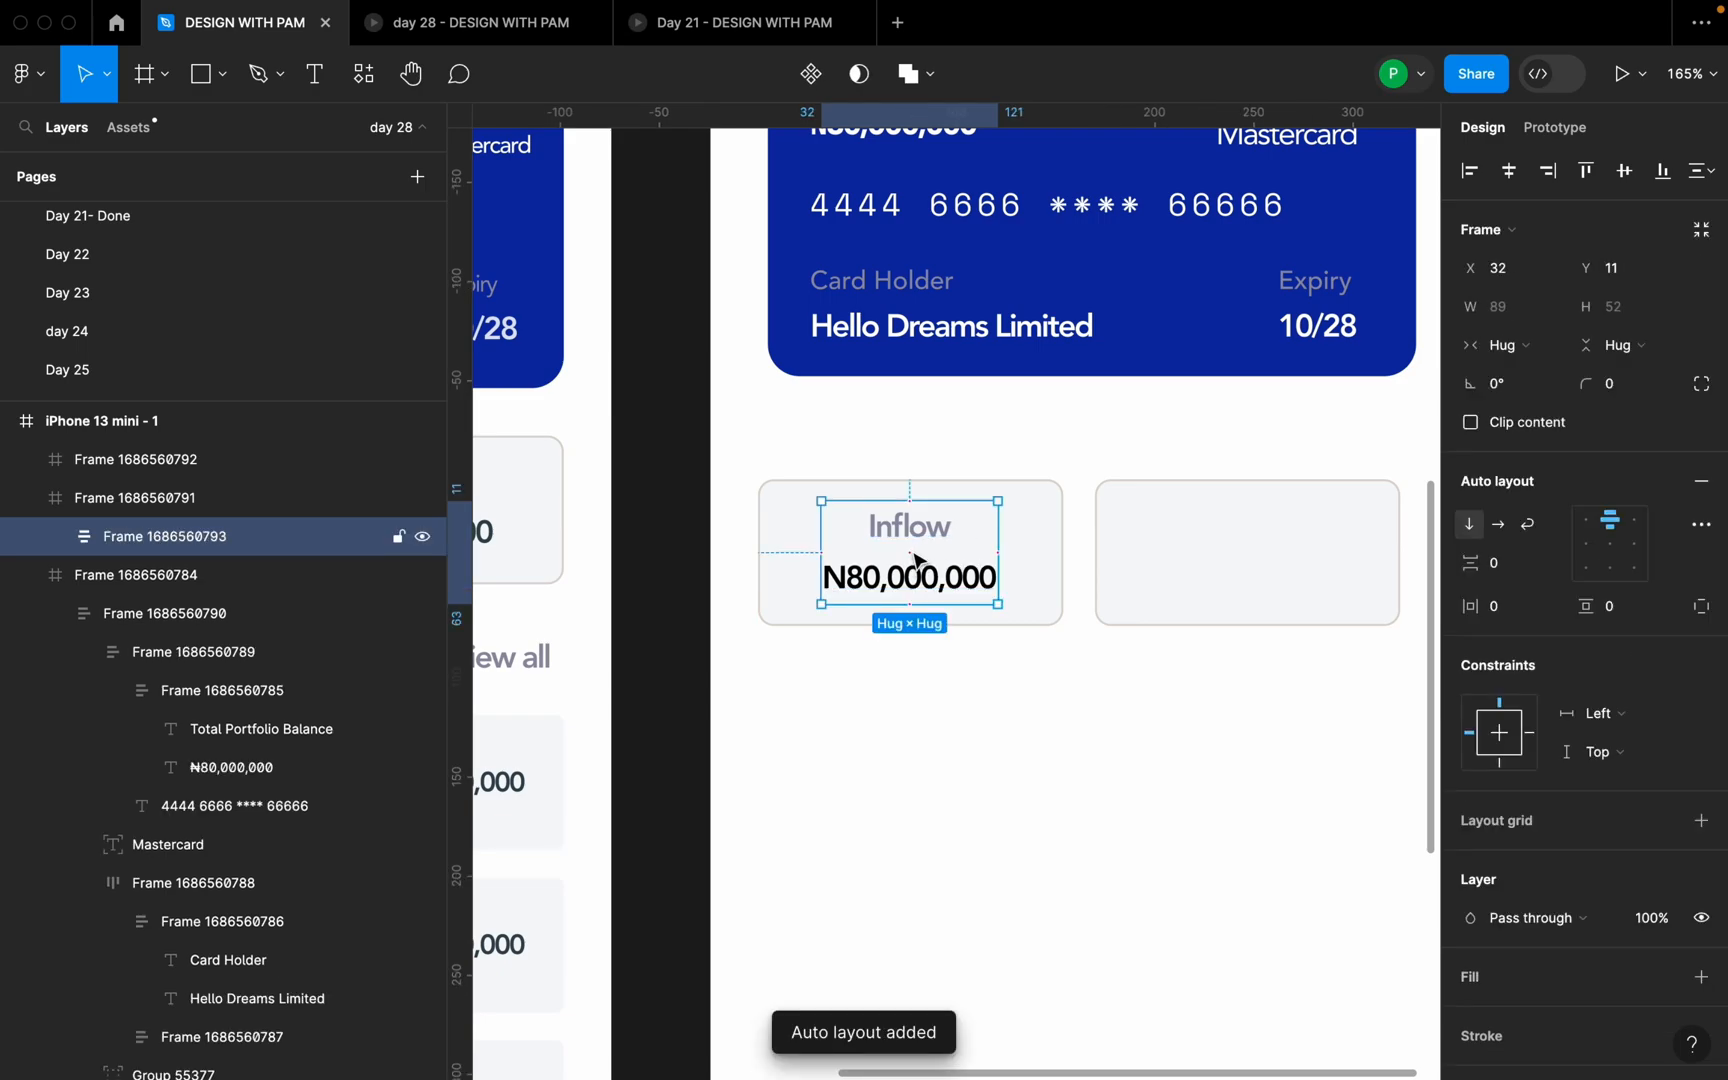
- Set the vertical spacing between the Inflow label and its amount to -2
click(1510, 565)
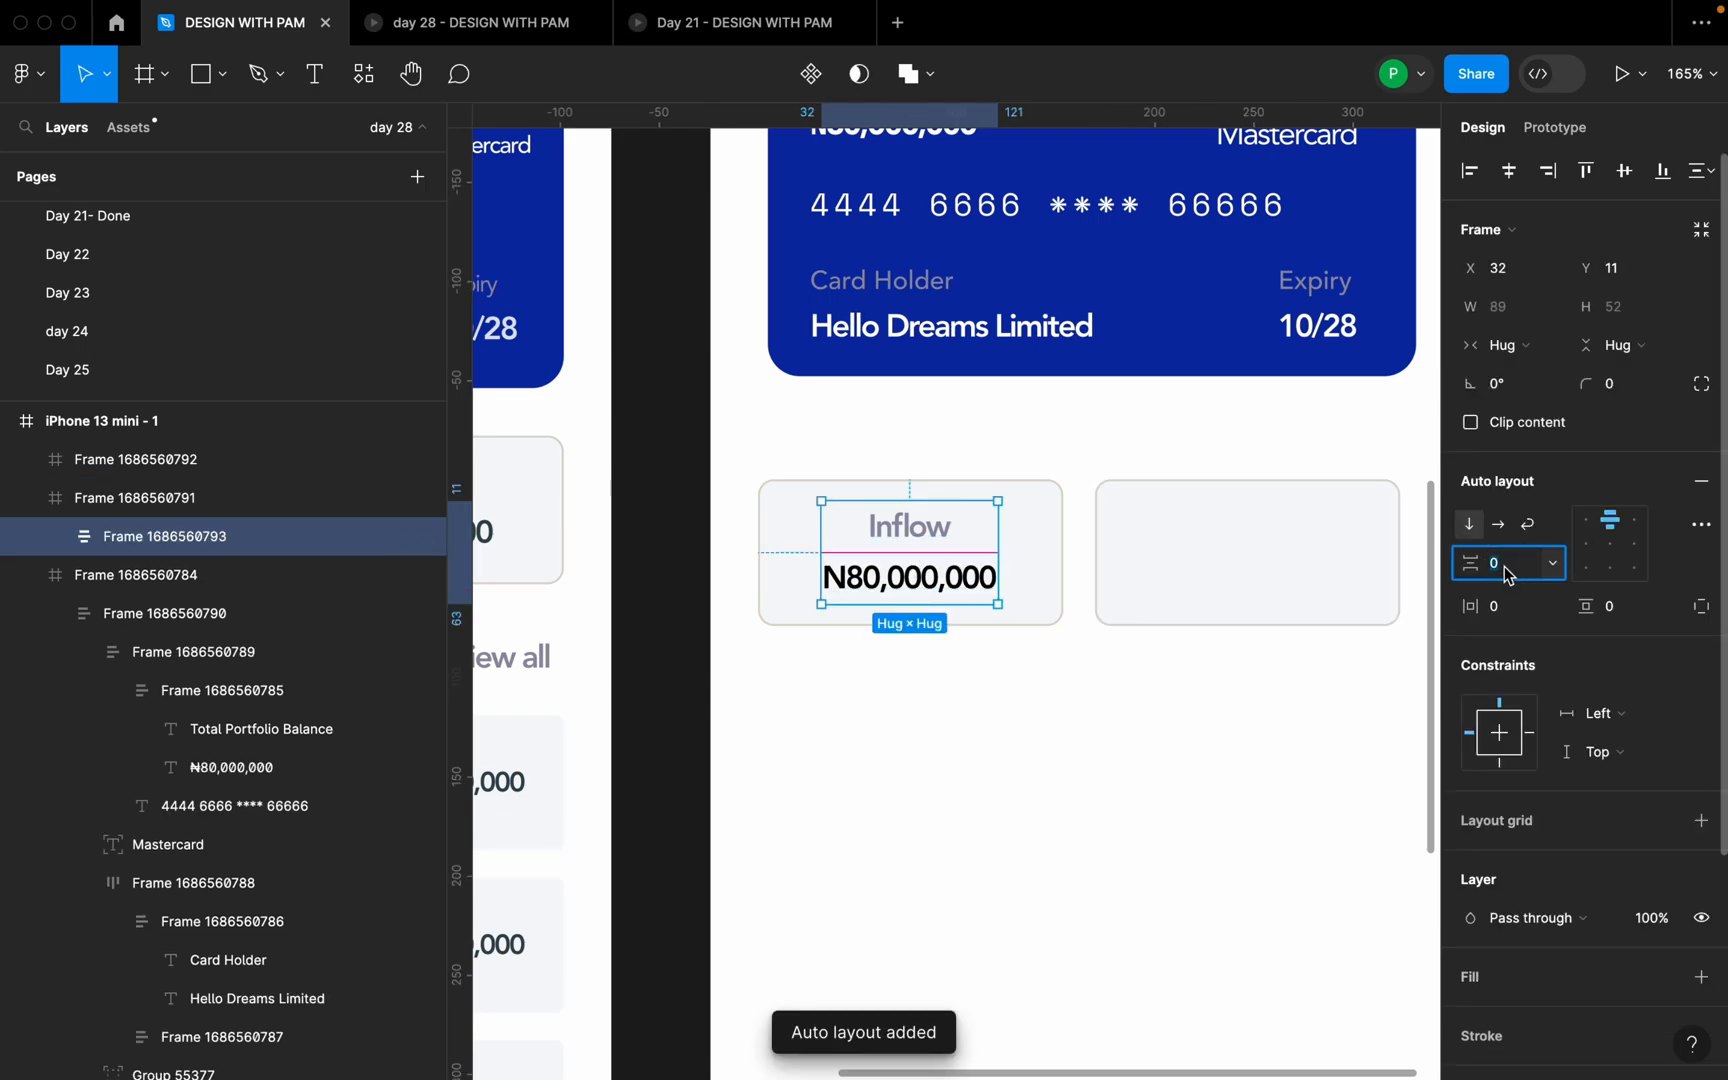
text(2)
key(Return)
ctrl+scroll(1107, 525, down, 5)
ctrl+scroll(1204, 531, down, 2)
click(1514, 566)
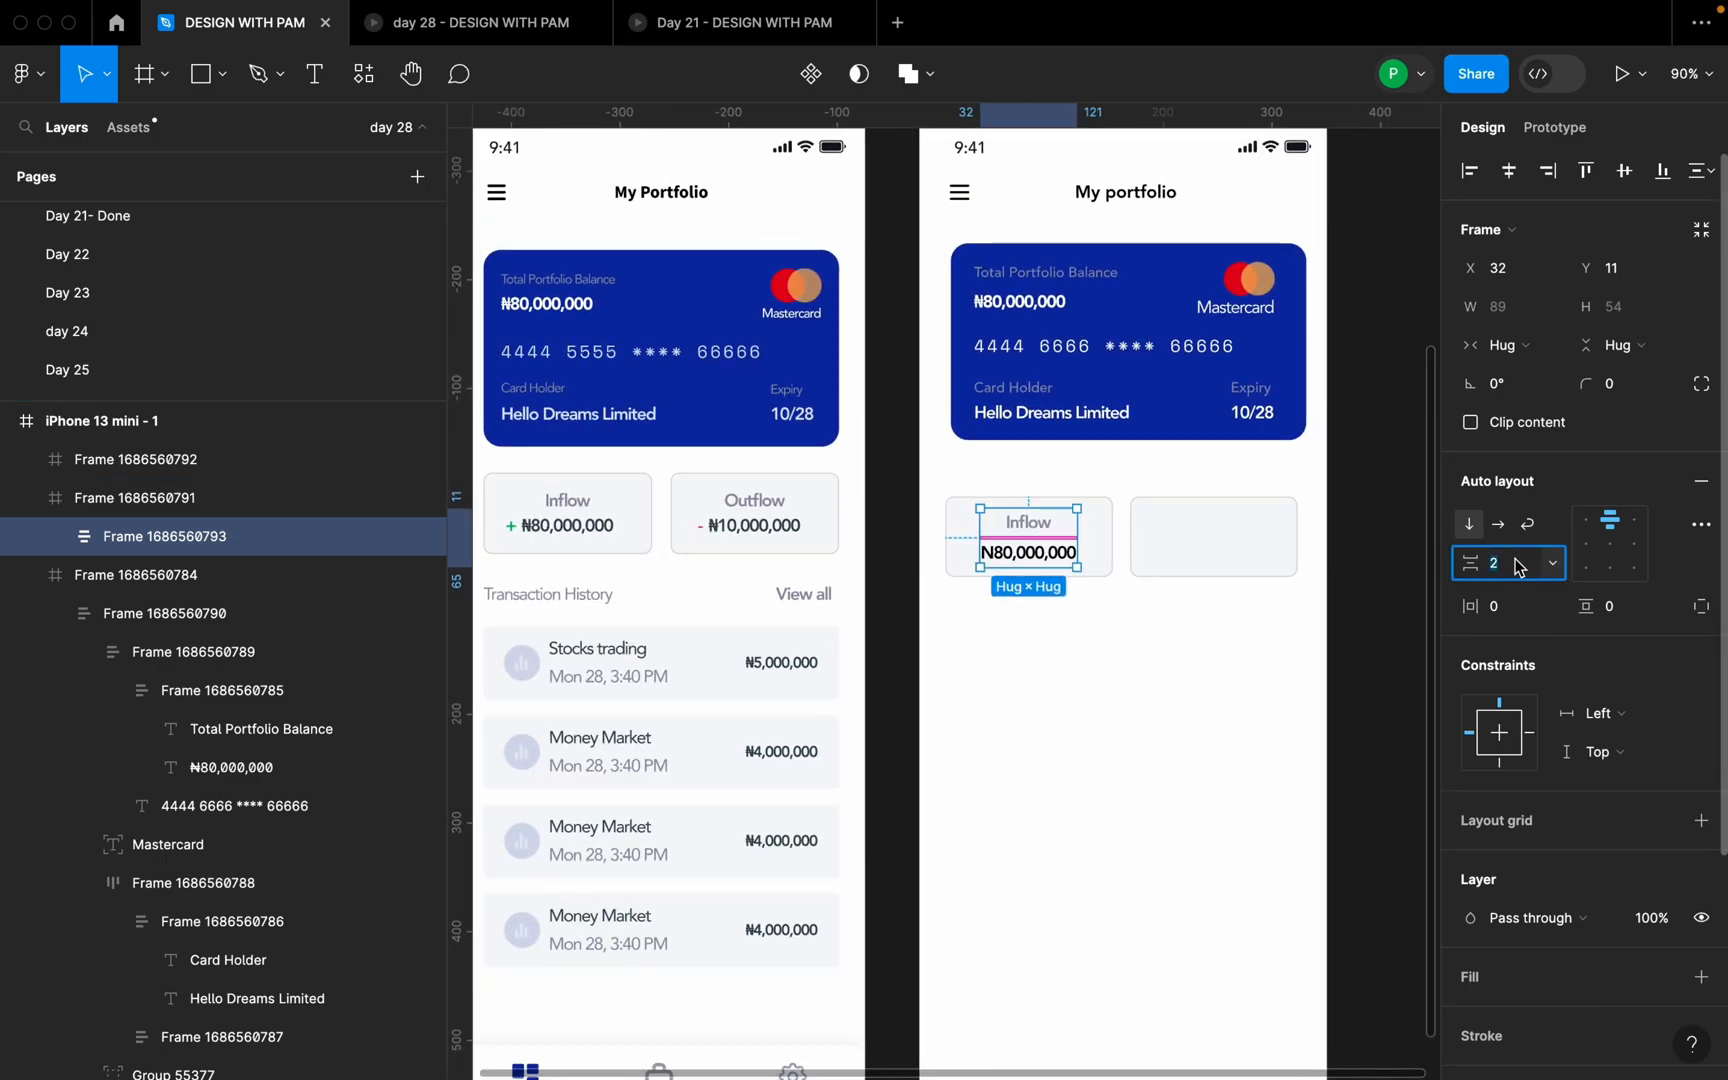
key(Return)
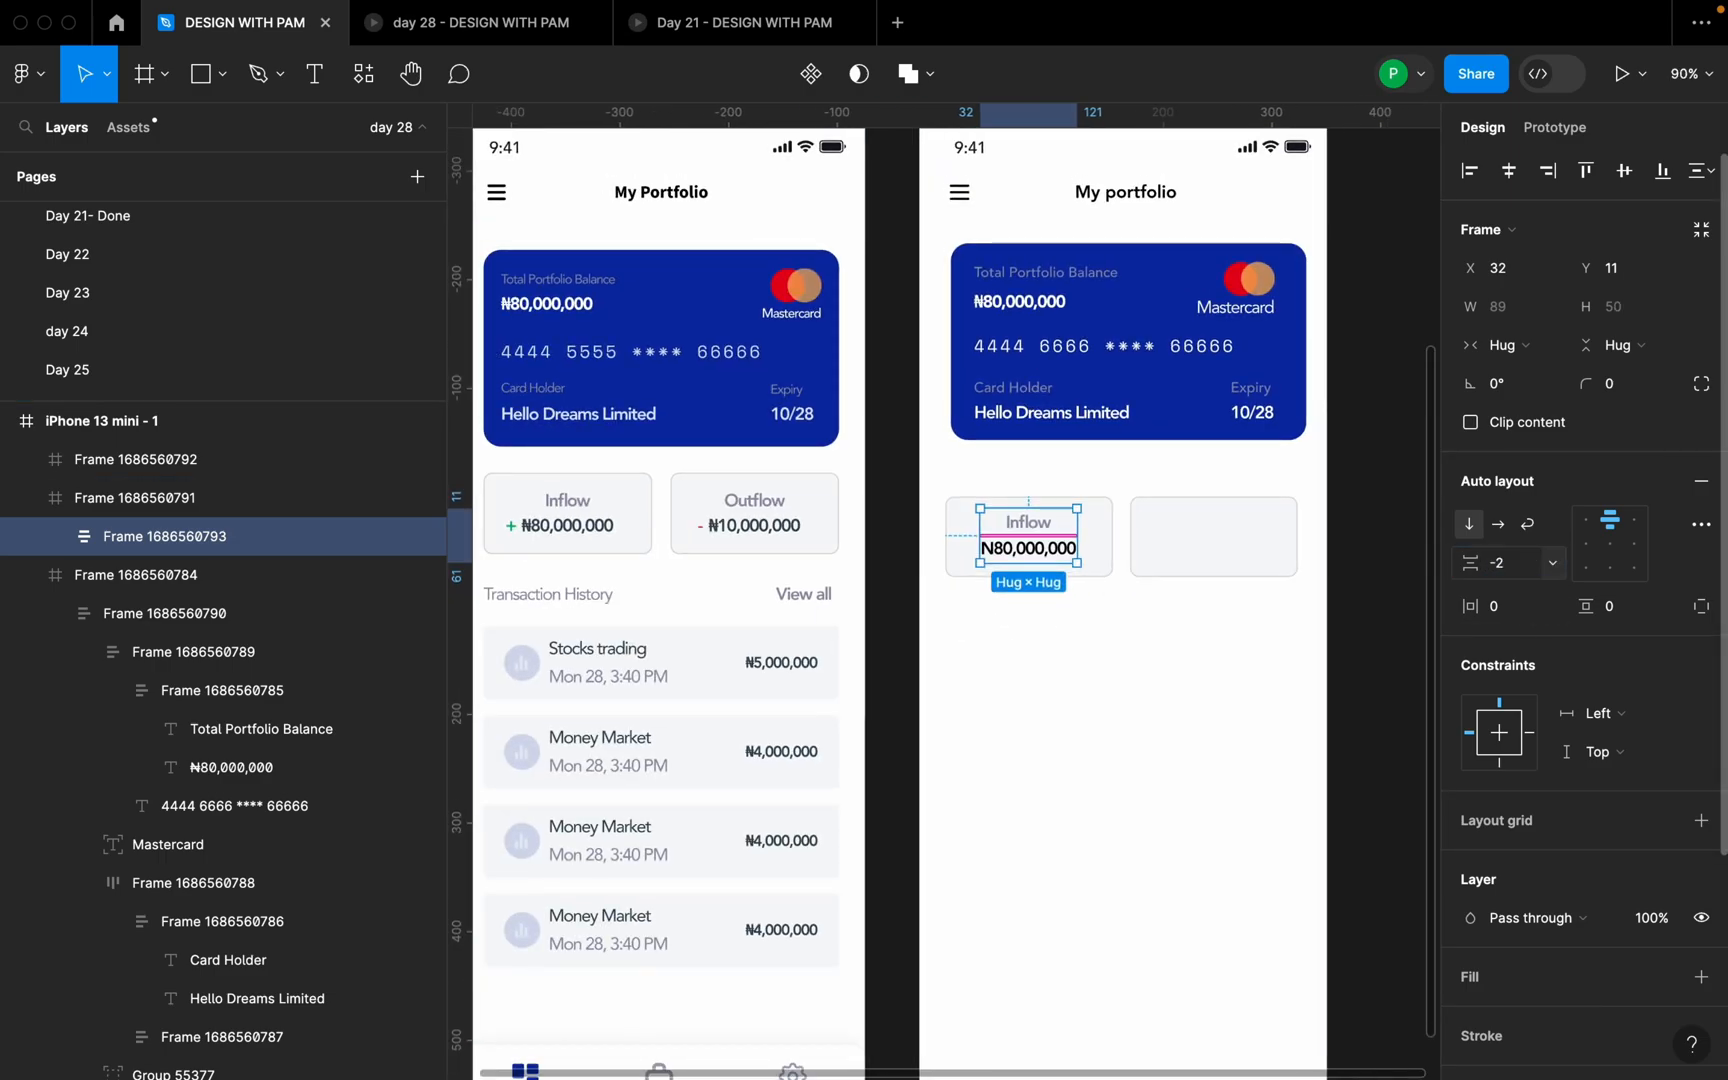
click(1184, 609)
- Find the plus icon with the Heroicons plugin and place it just before the N80,000,000 amount in the Inflow box
ctrl+scroll(1013, 552, up, 1)
ctrl+scroll(1013, 552, down, 2)
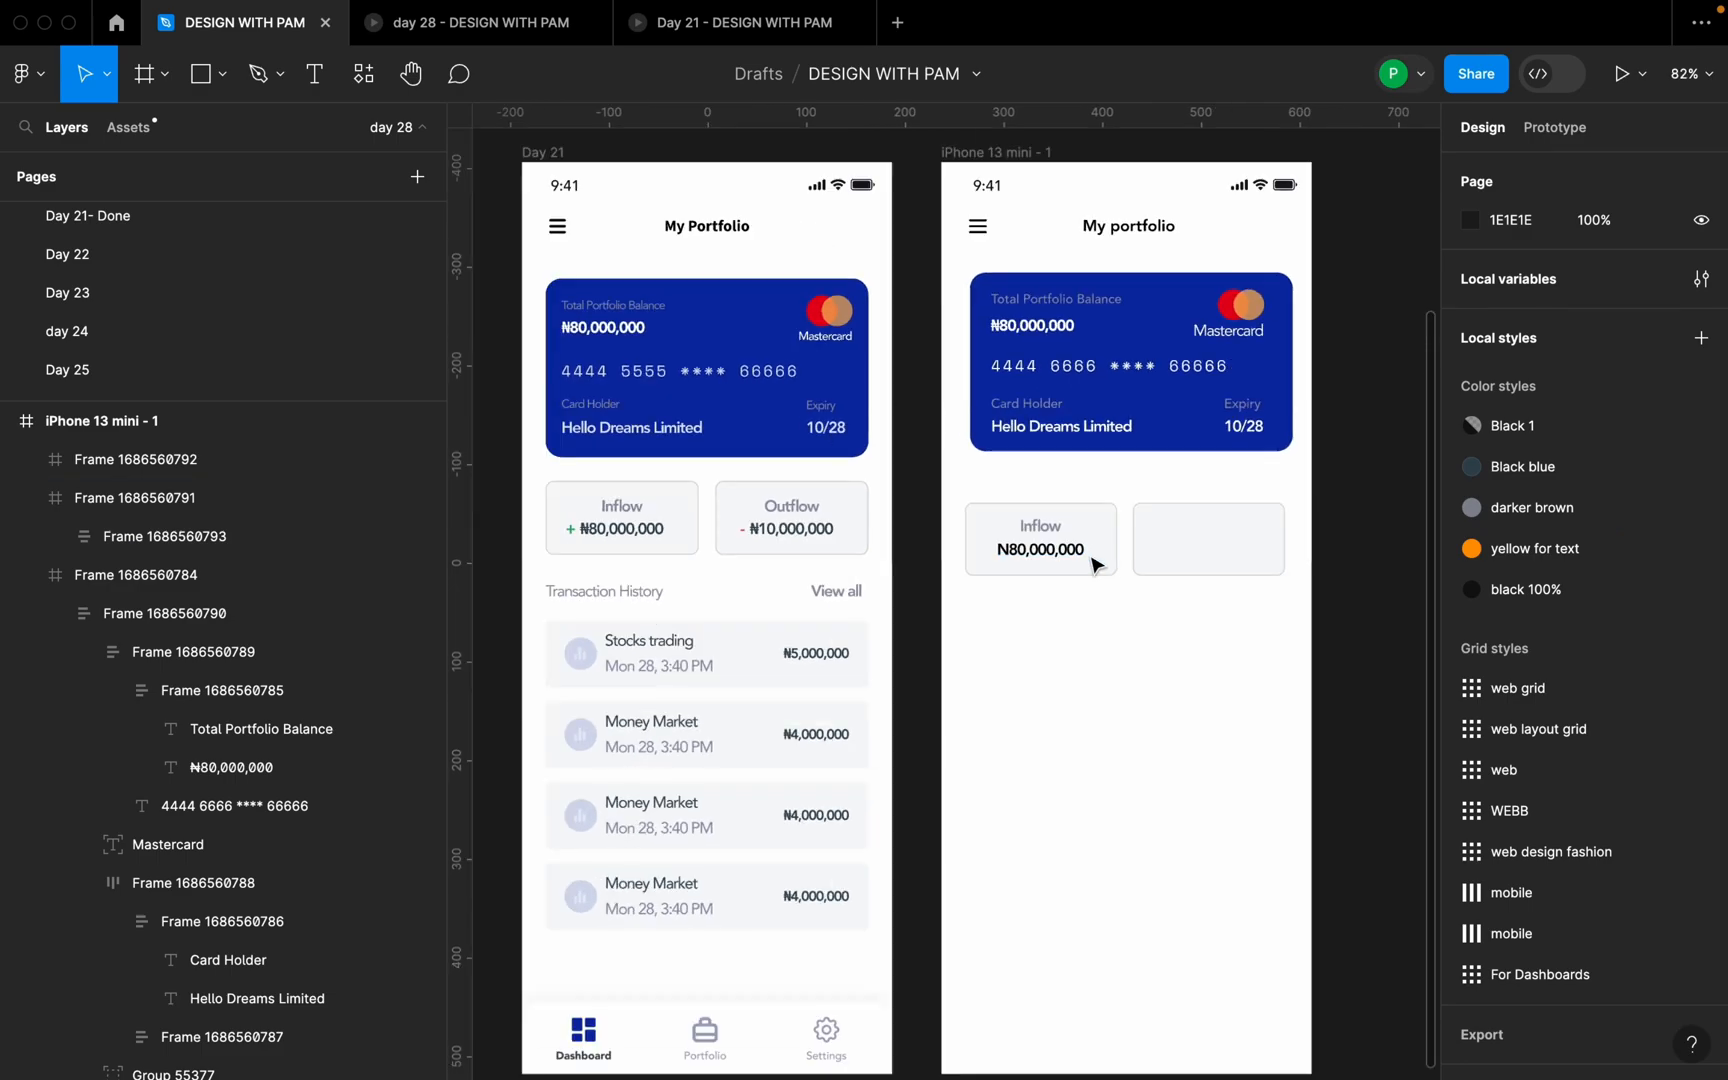
right_click(1074, 617)
mouse_move(1165, 866)
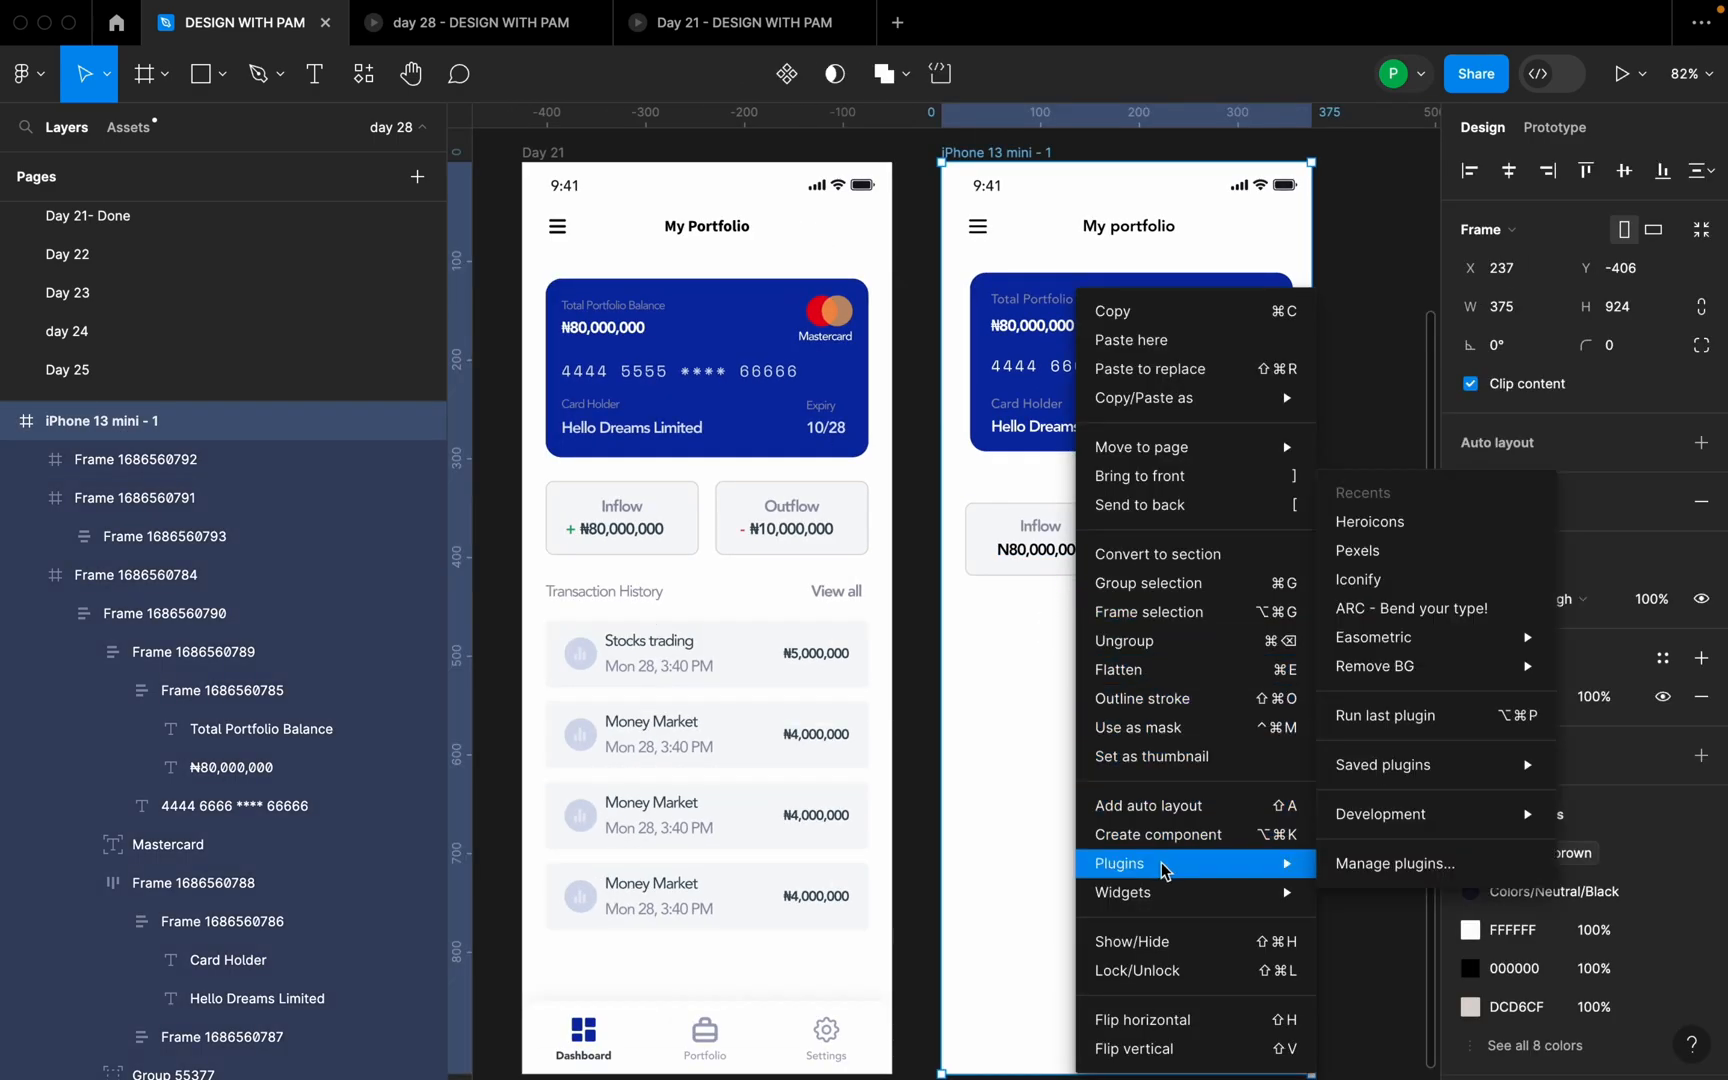
click(1390, 534)
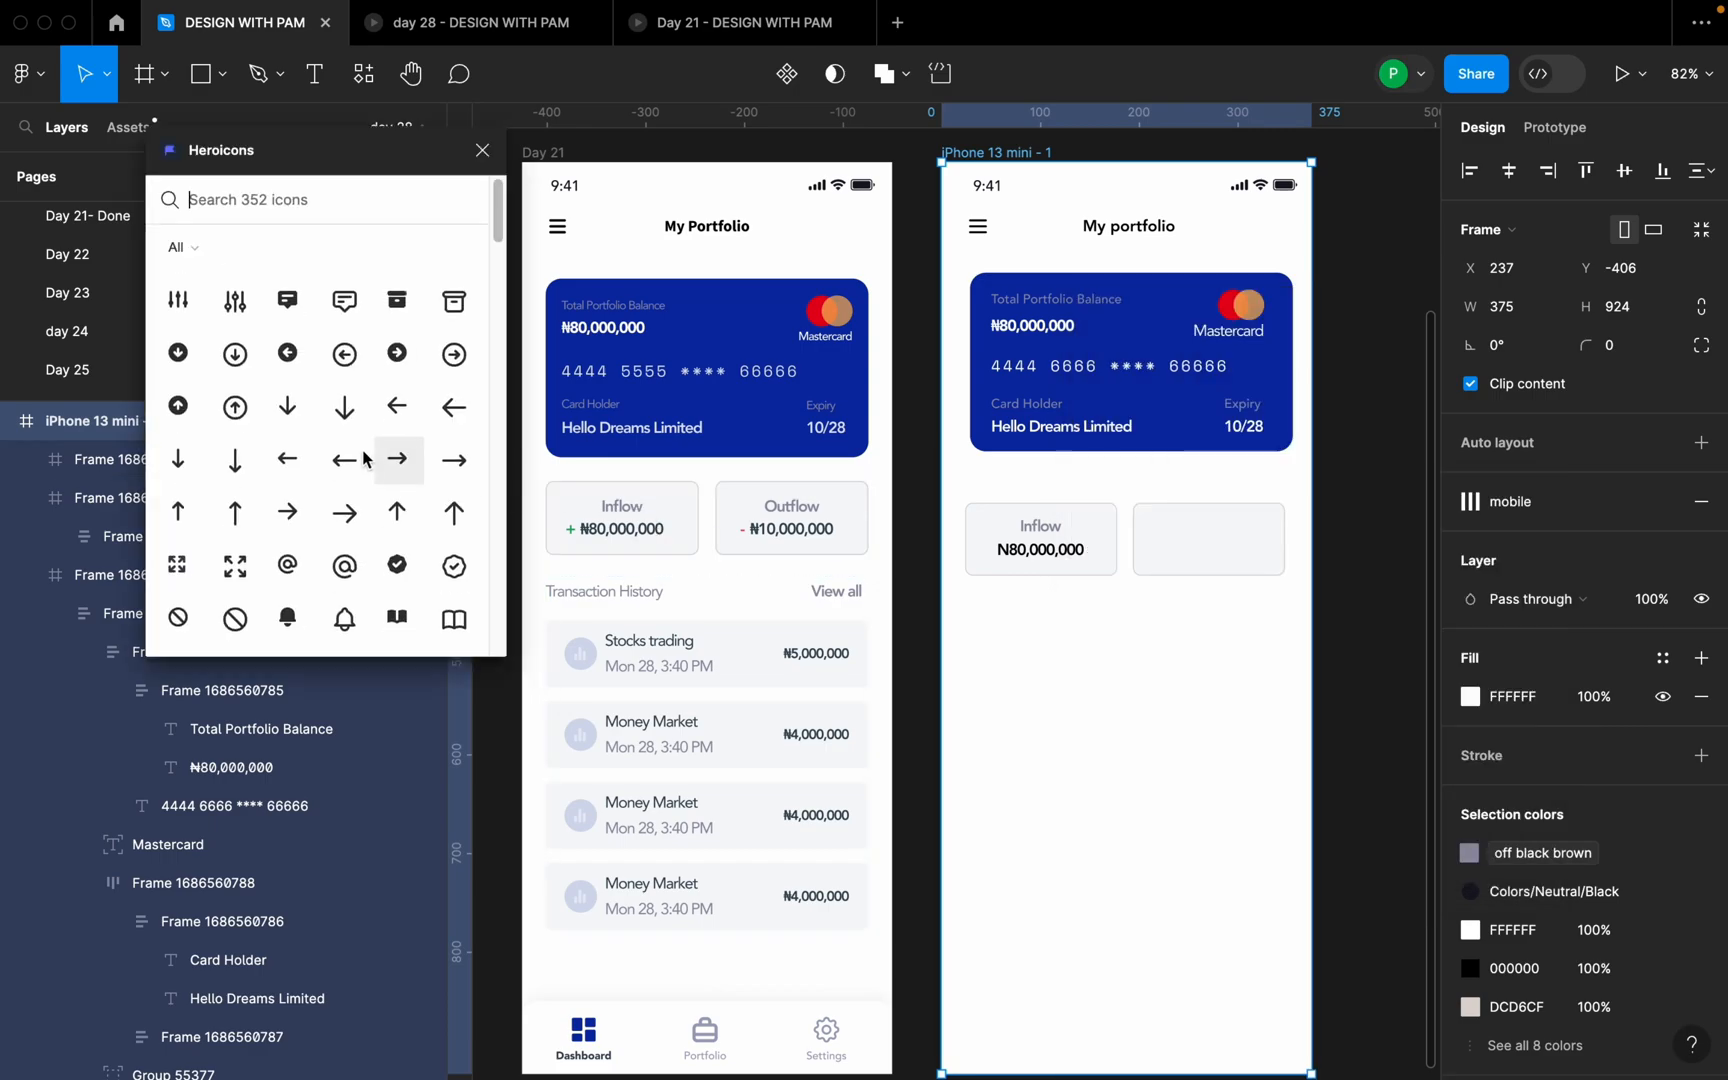
scroll(345, 458, down, 1)
scroll(345, 458, down, 3)
scroll(340, 452, up, 5)
text(plu)
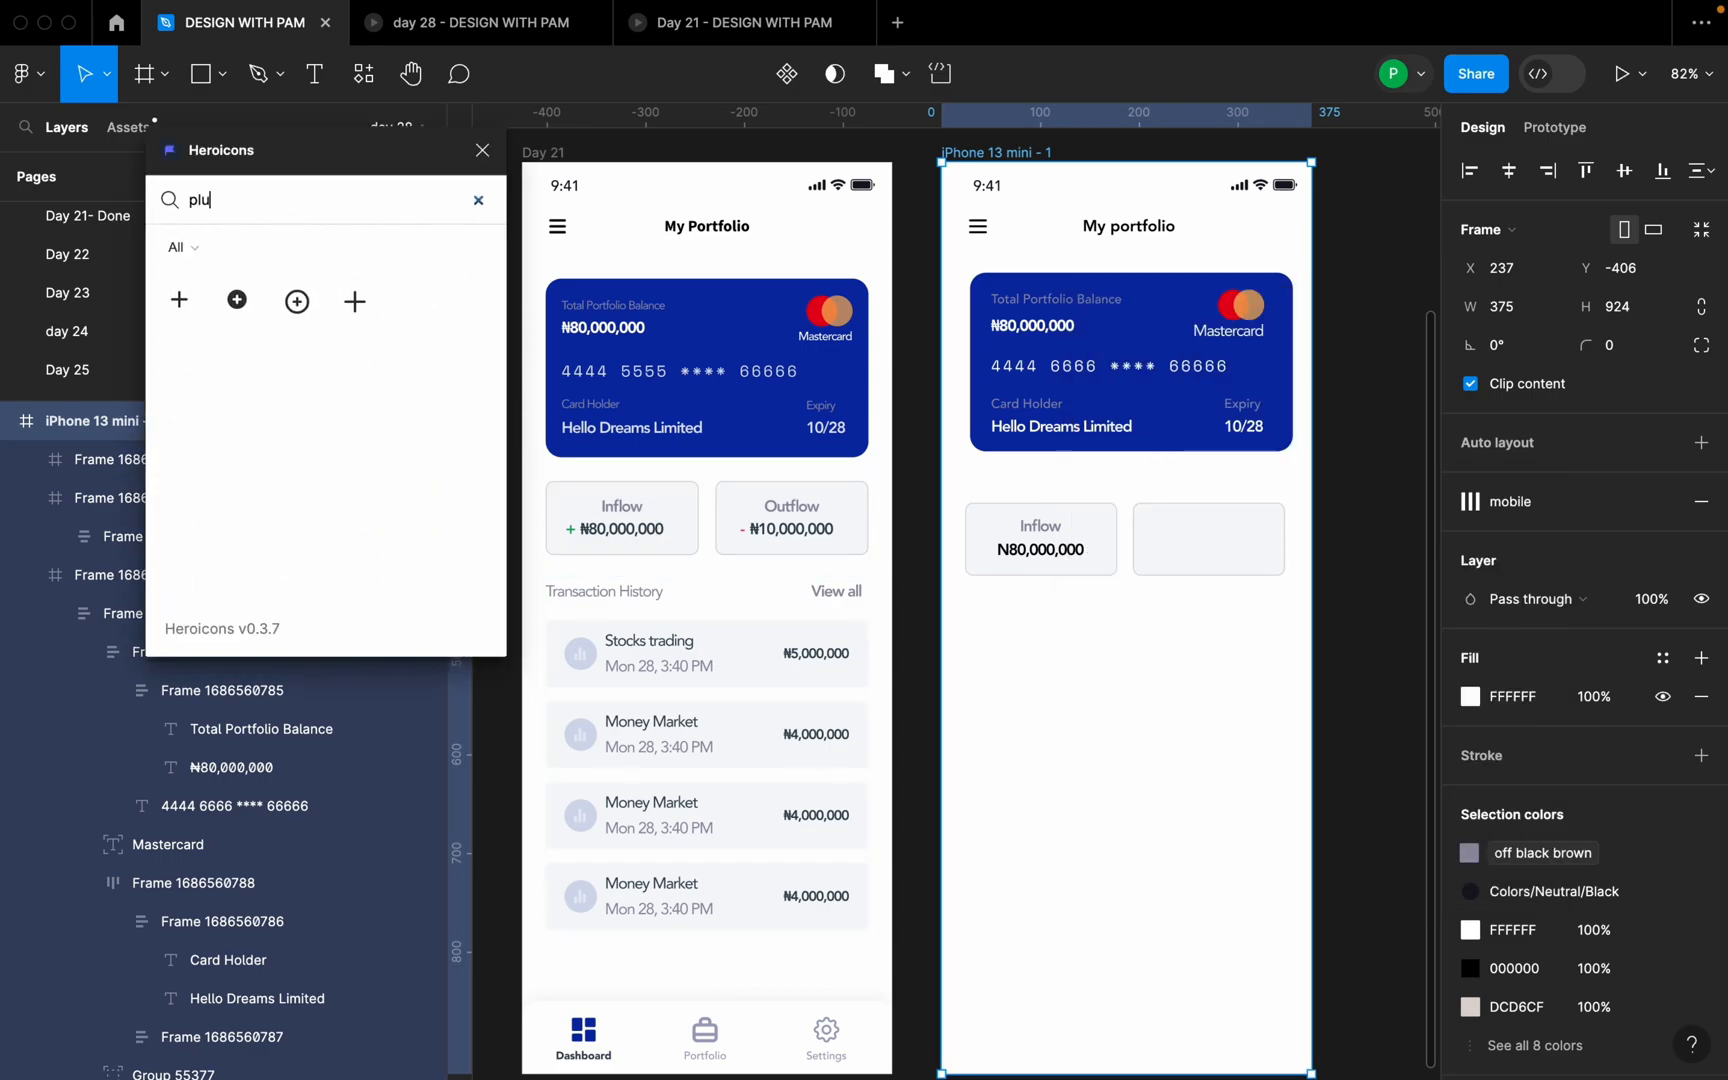
drag(177, 300, 1006, 420)
- Combine the plus icon and the Inflow text stack in a horizontal auto layout and close the Heroicons plugin
scroll(980, 630, up, 5)
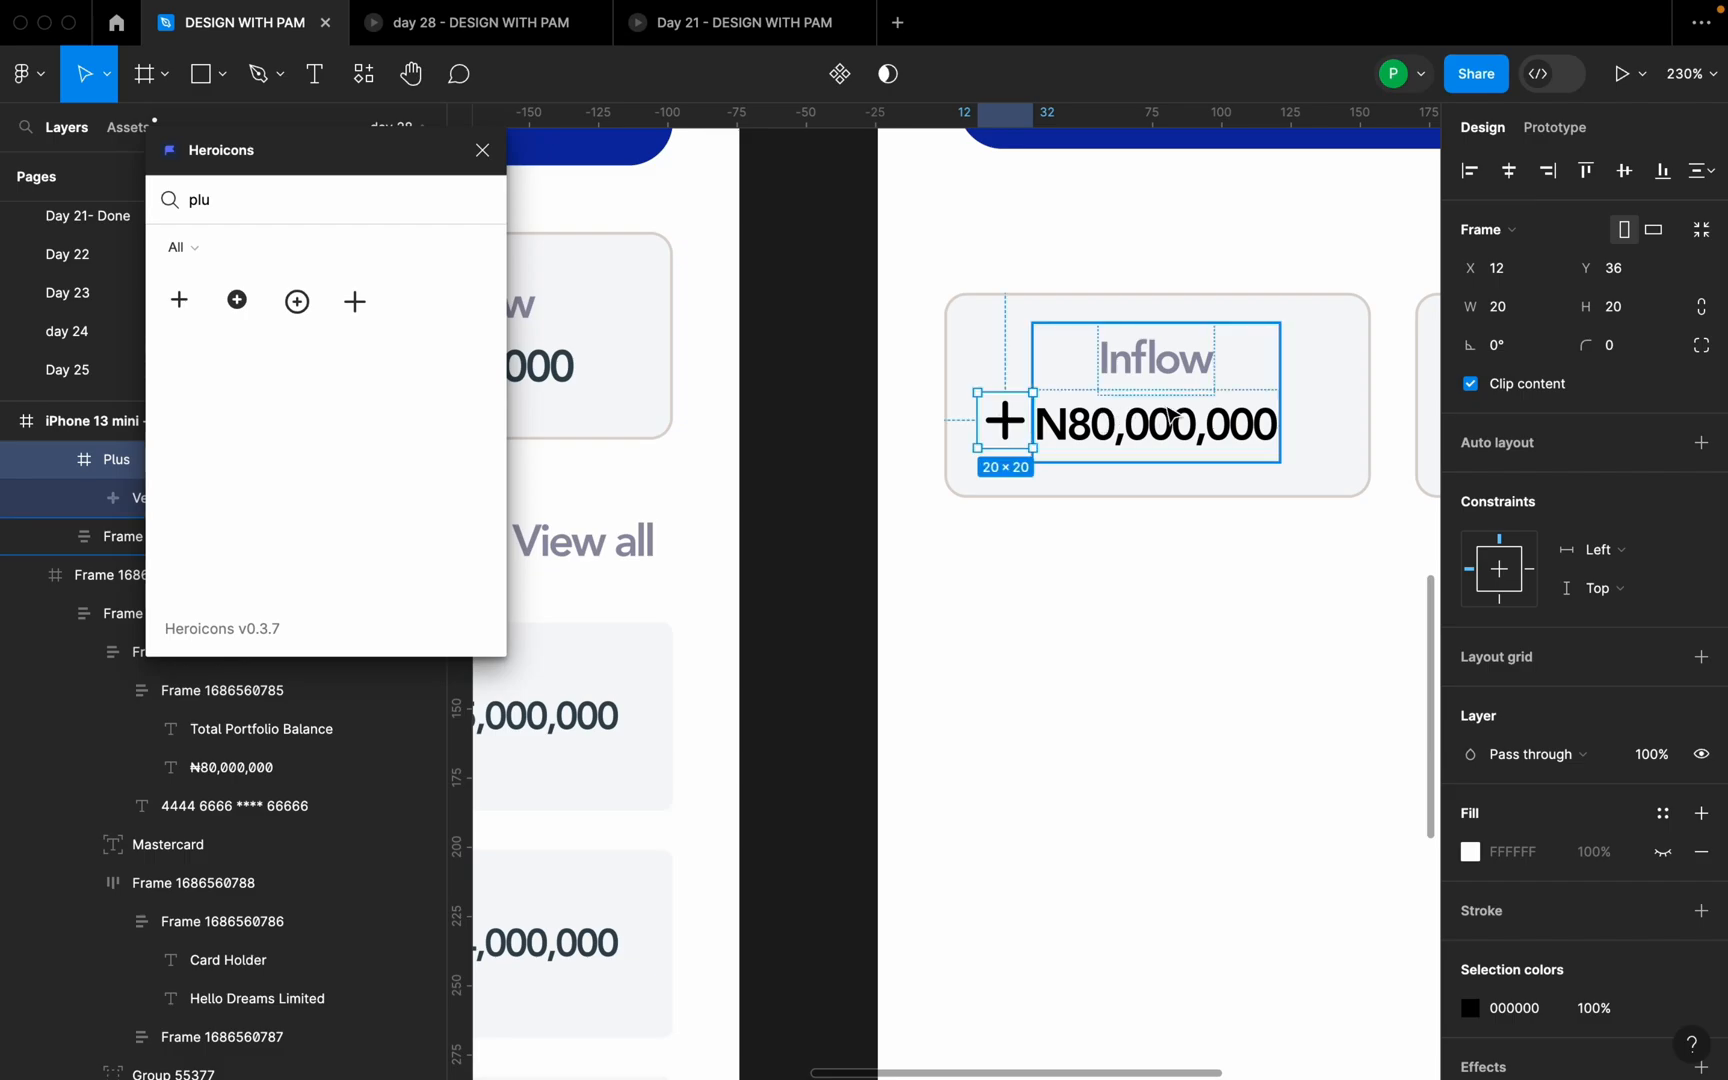
shift+click(1170, 415)
key(shift+a)
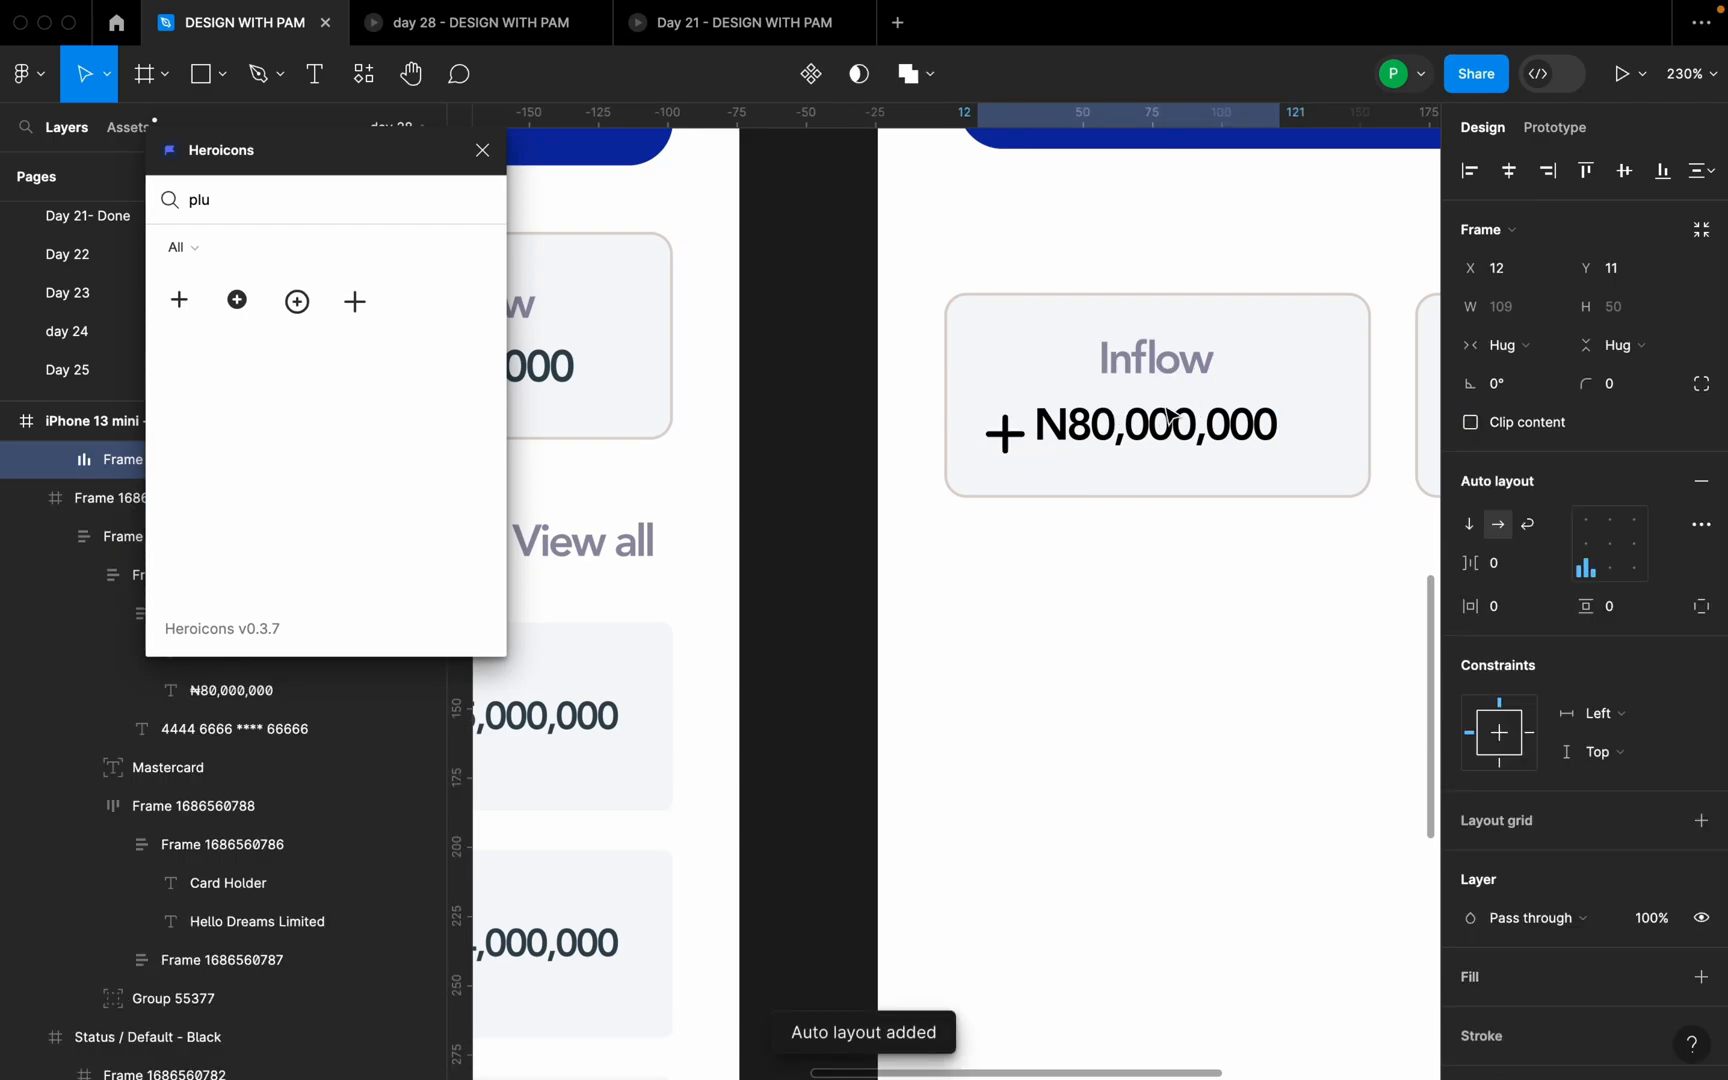
scroll(1090, 452, up, 5)
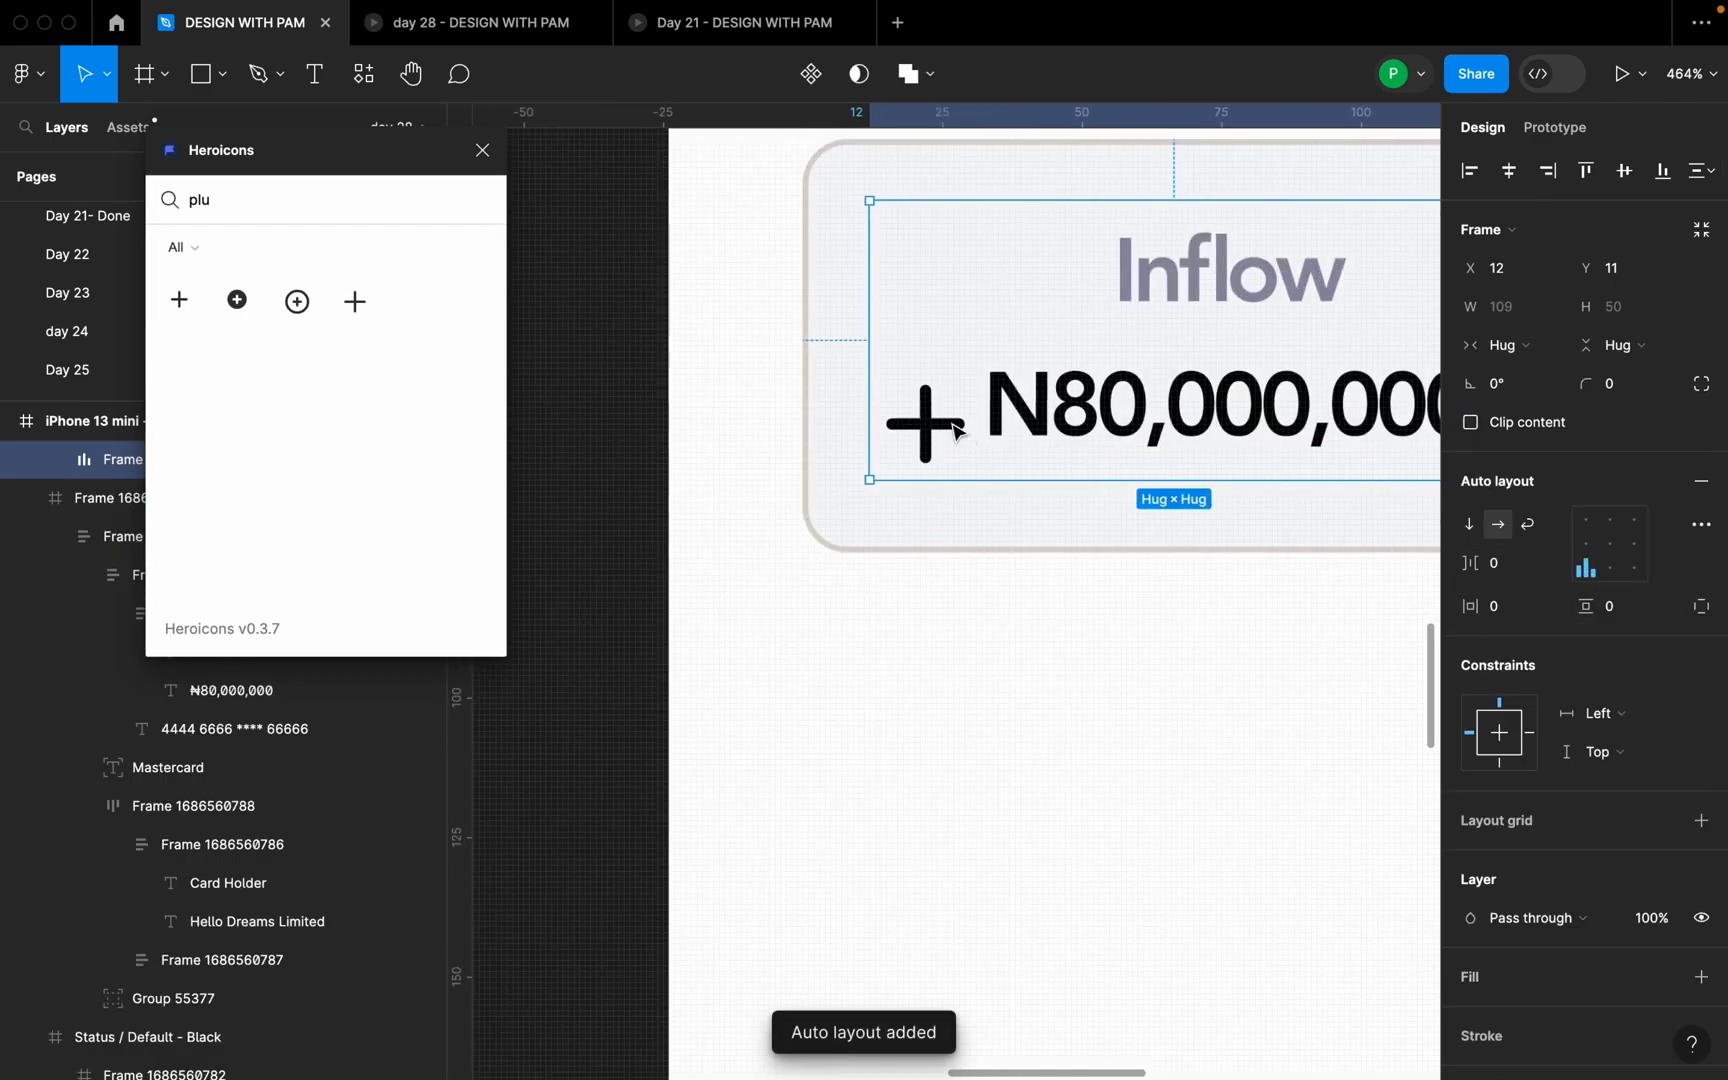
click(868, 432)
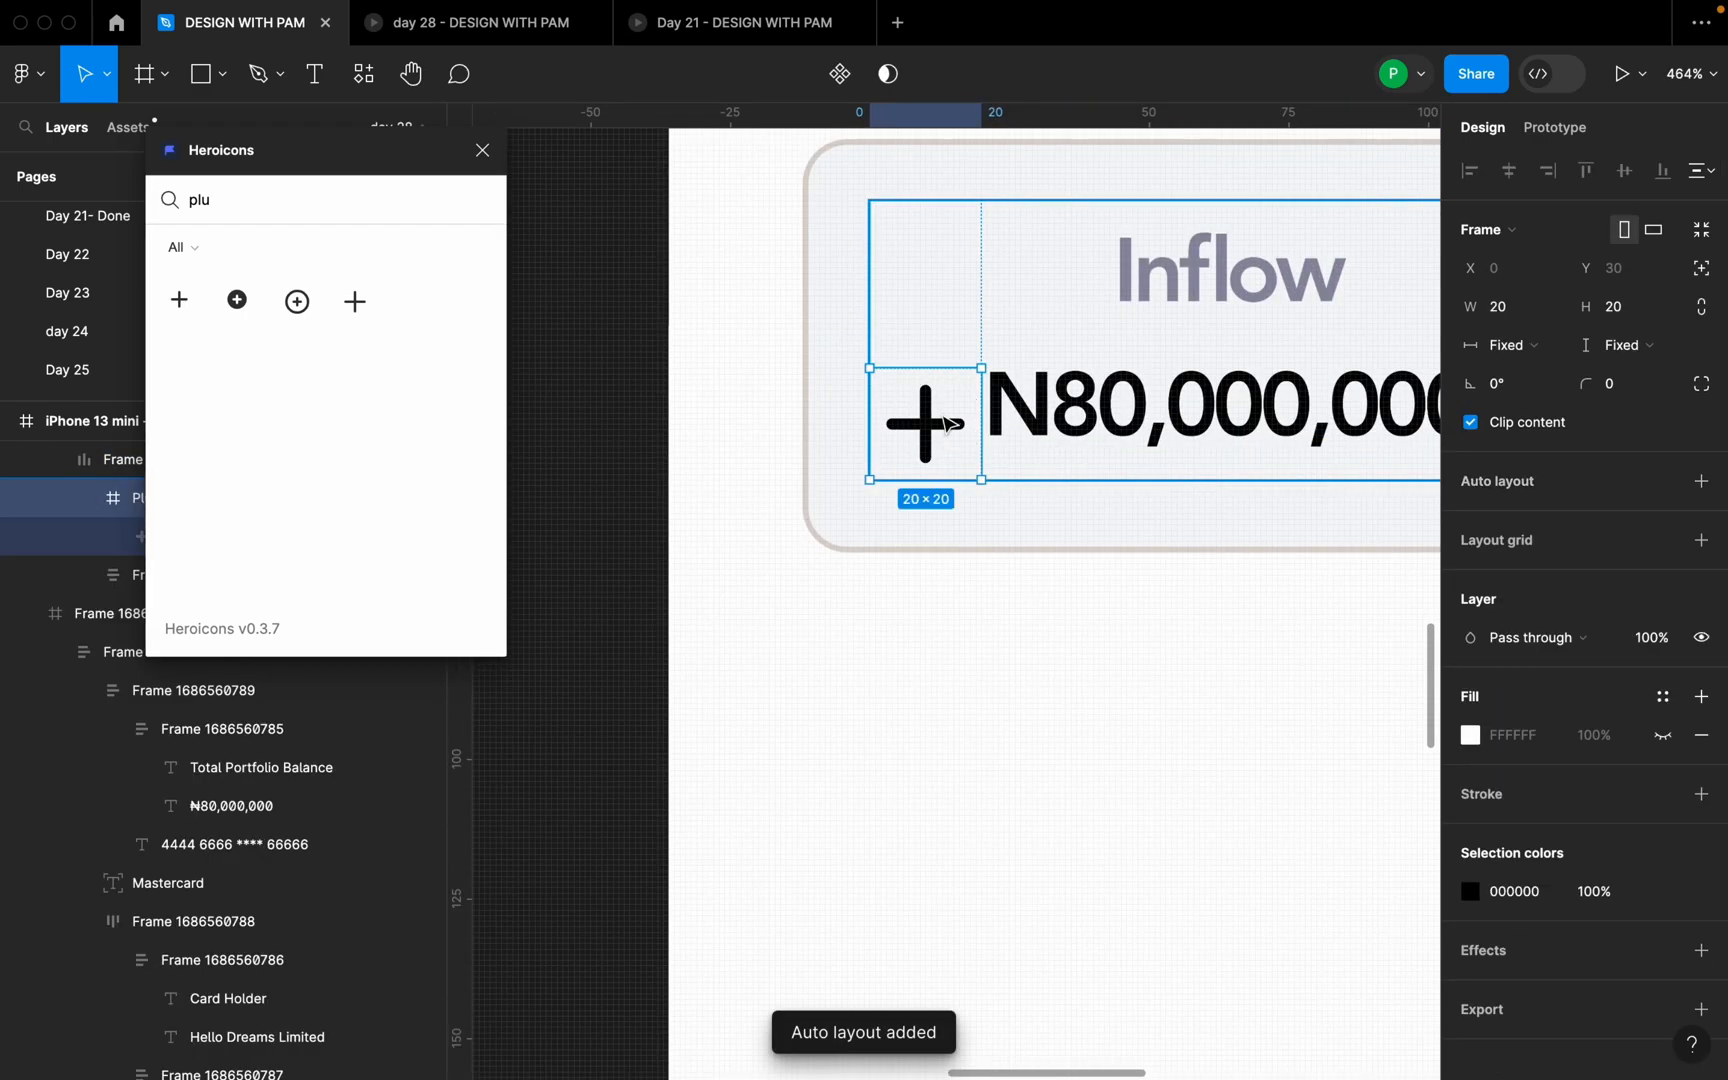
click(482, 150)
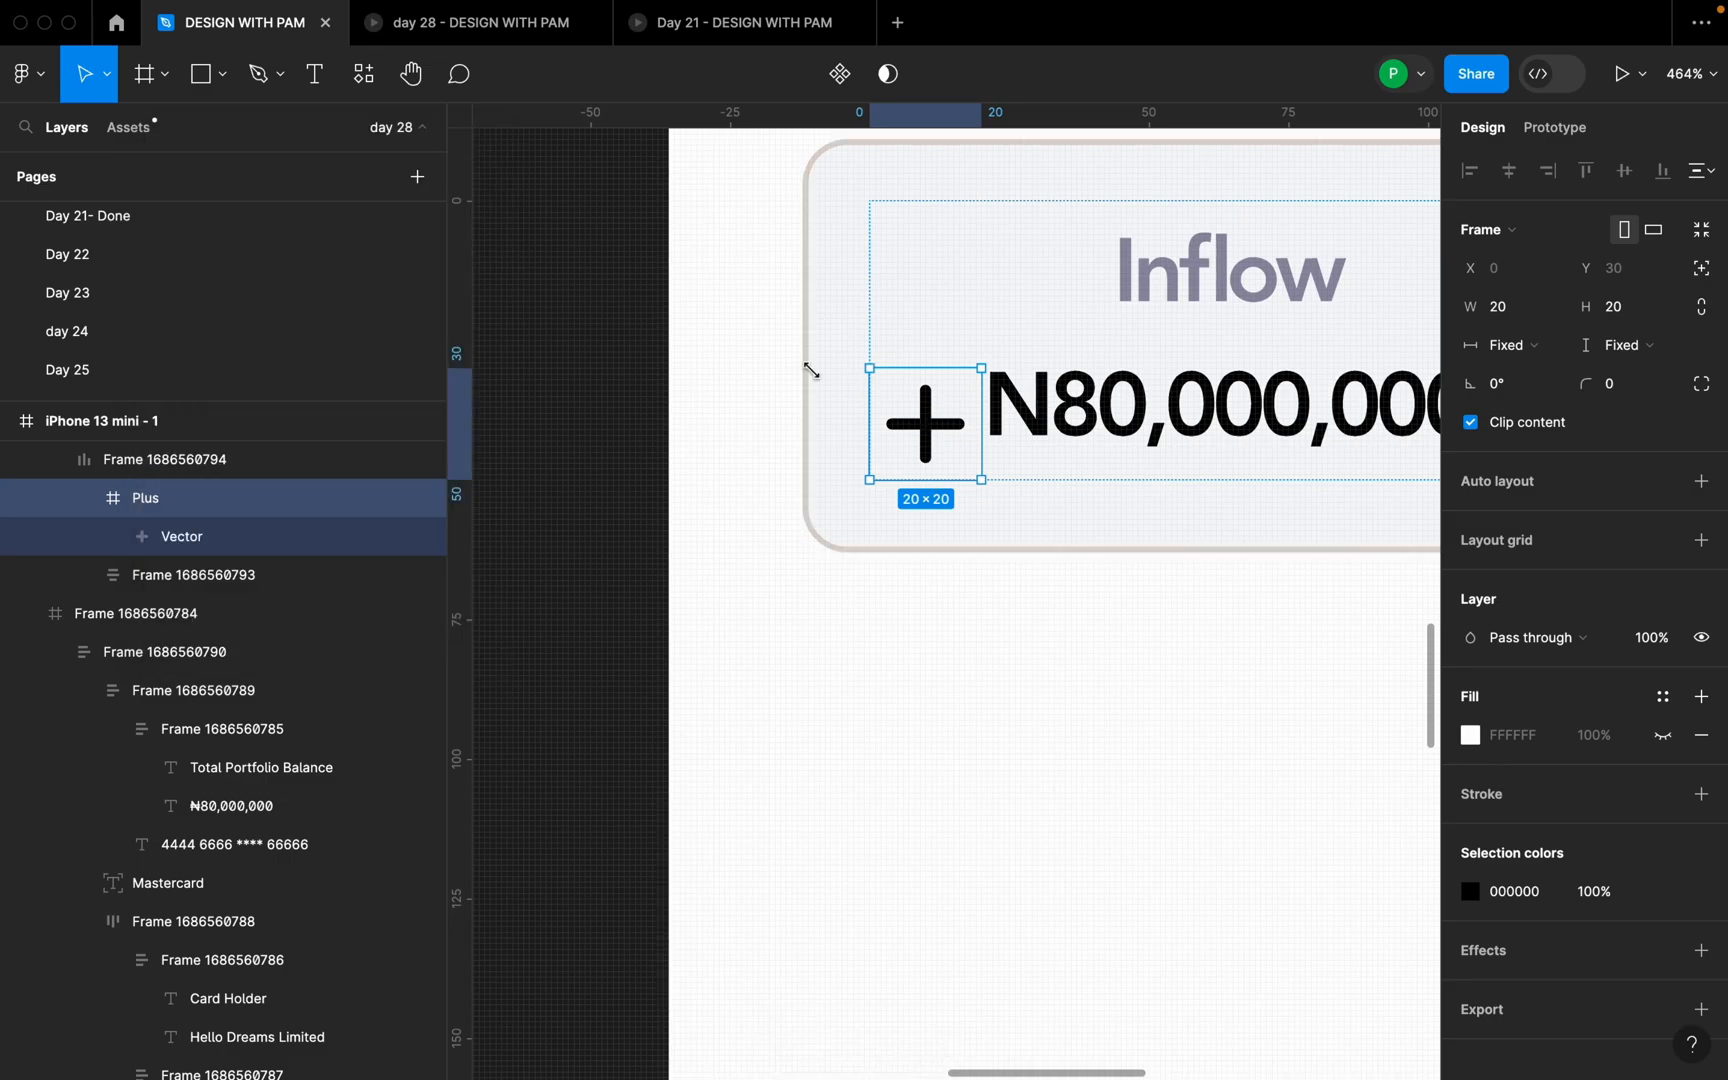
- Move the plus vector out of its Plus frame into the horizontal auto layout and delete the empty frame
click(183, 537)
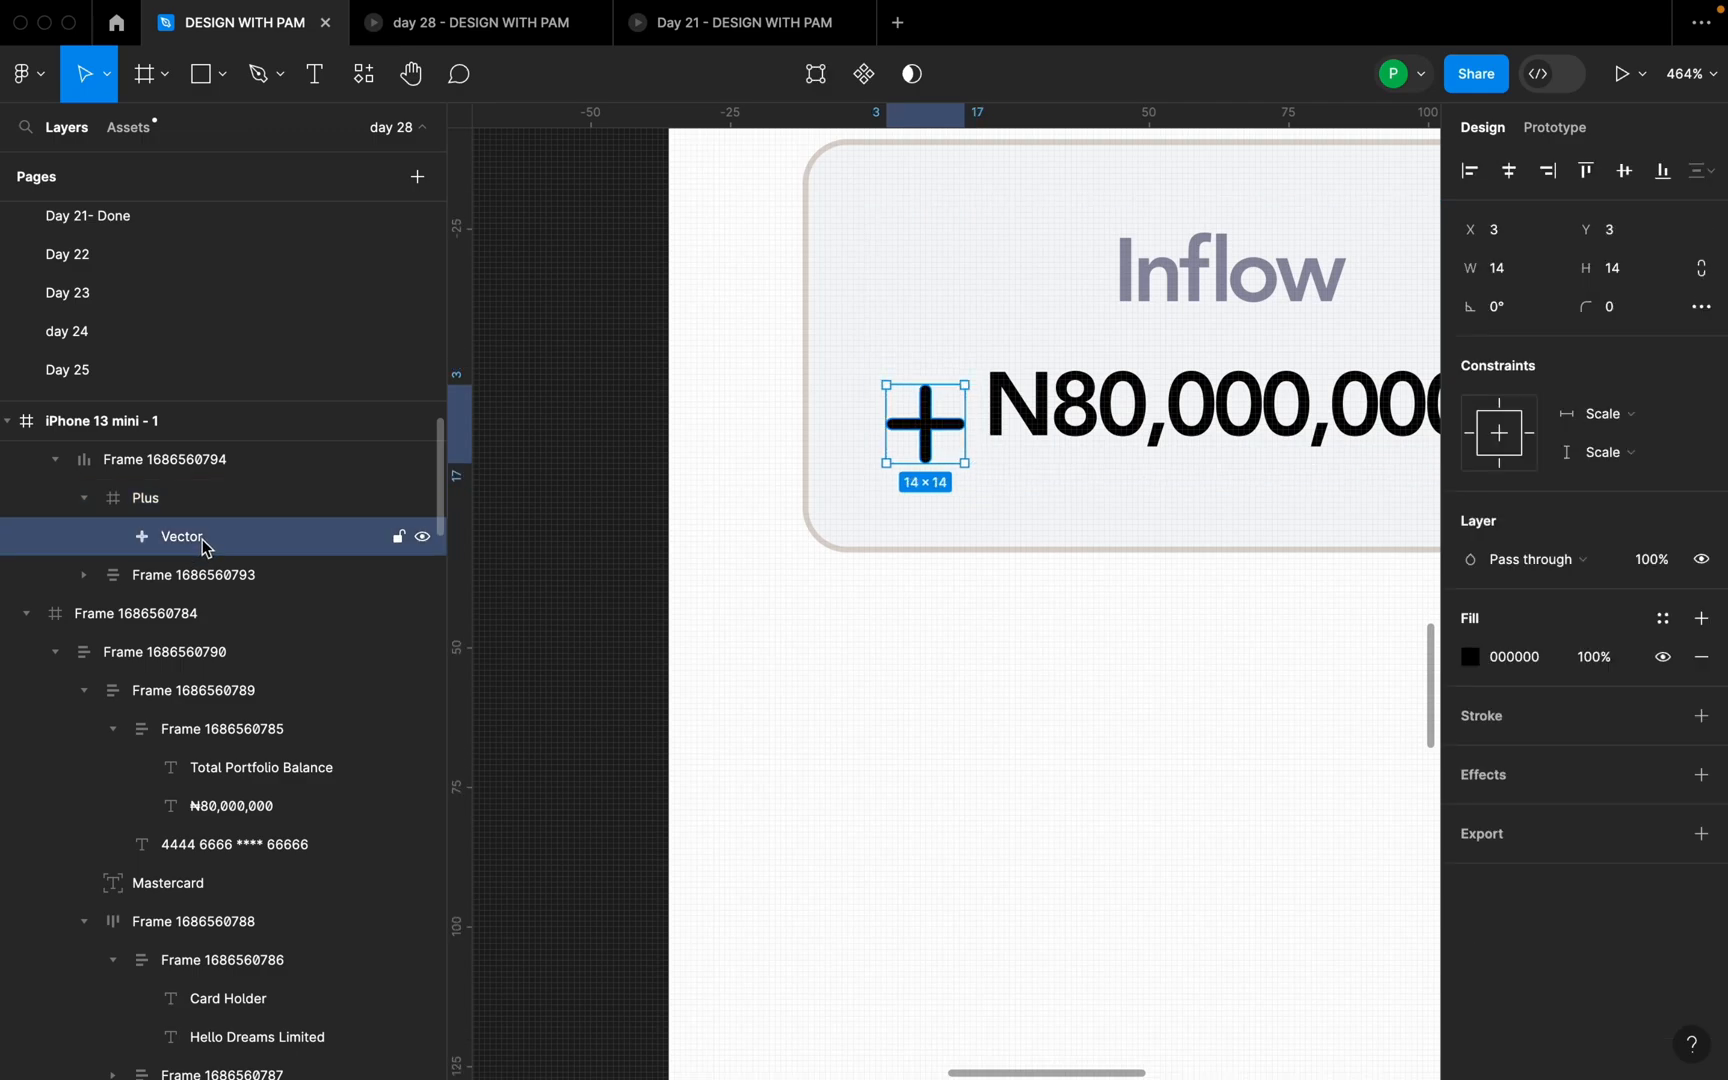
drag(200, 548, 197, 486)
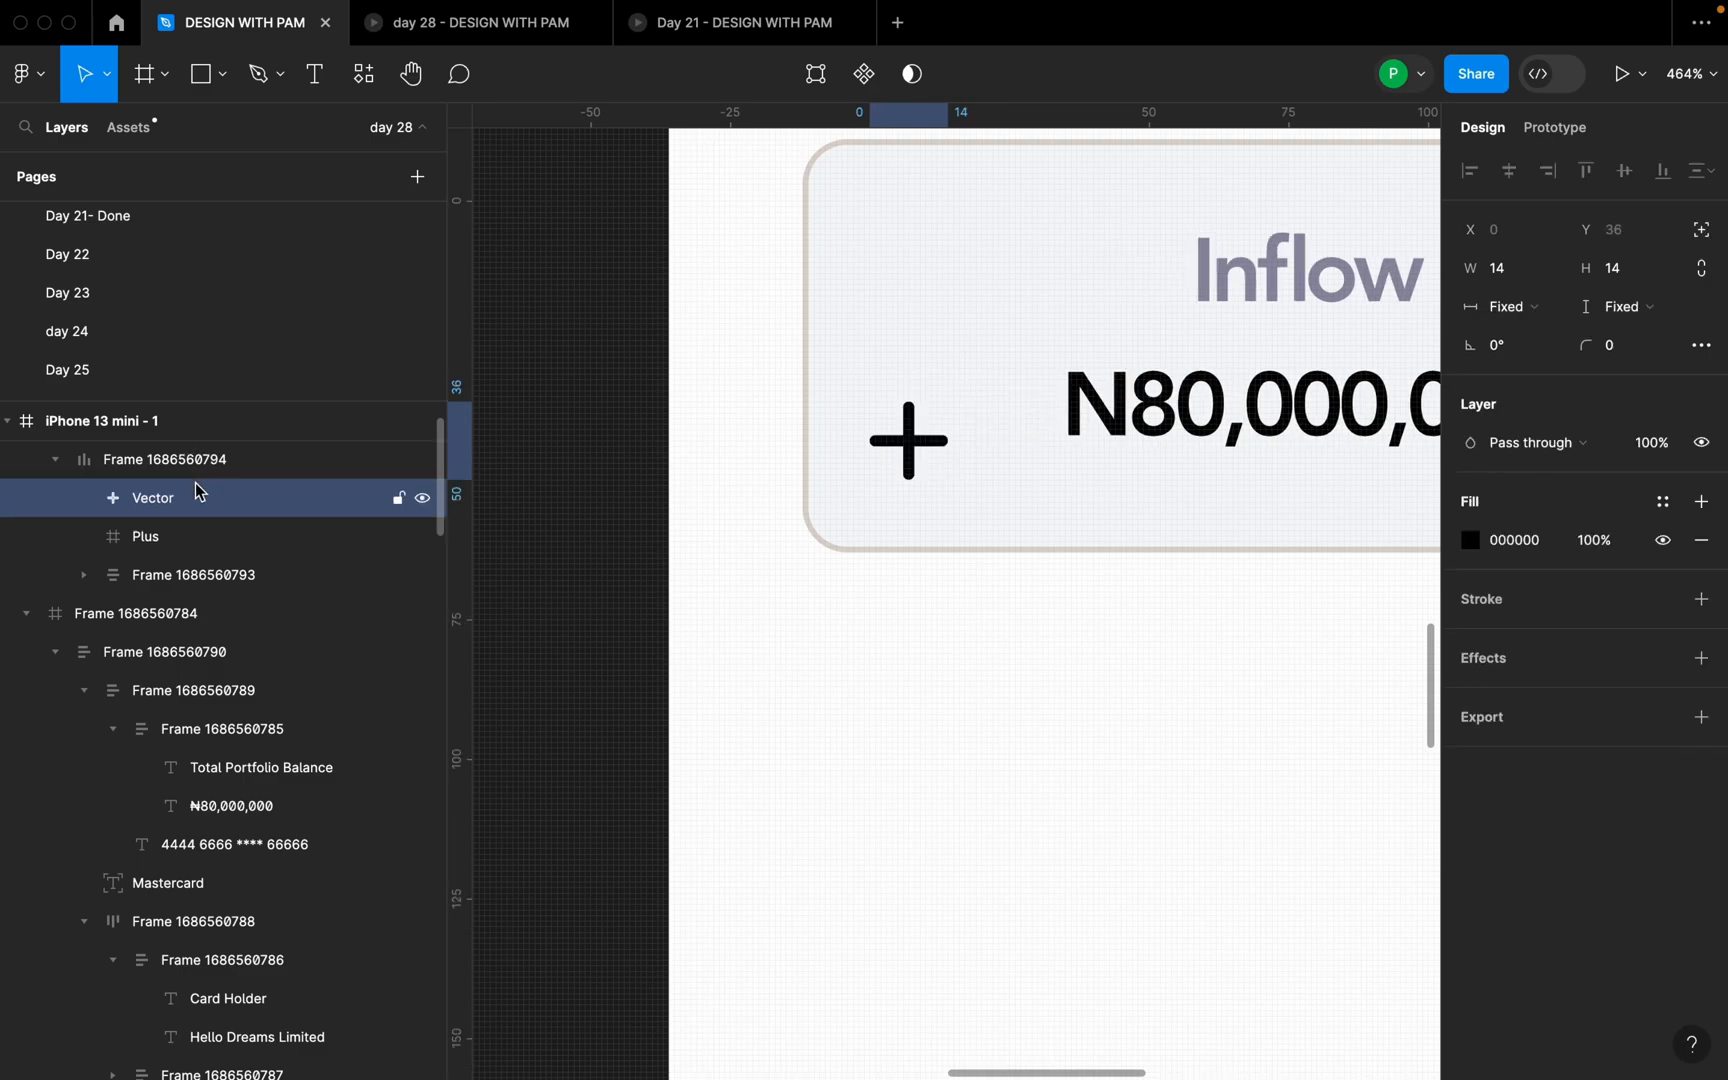
click(170, 540)
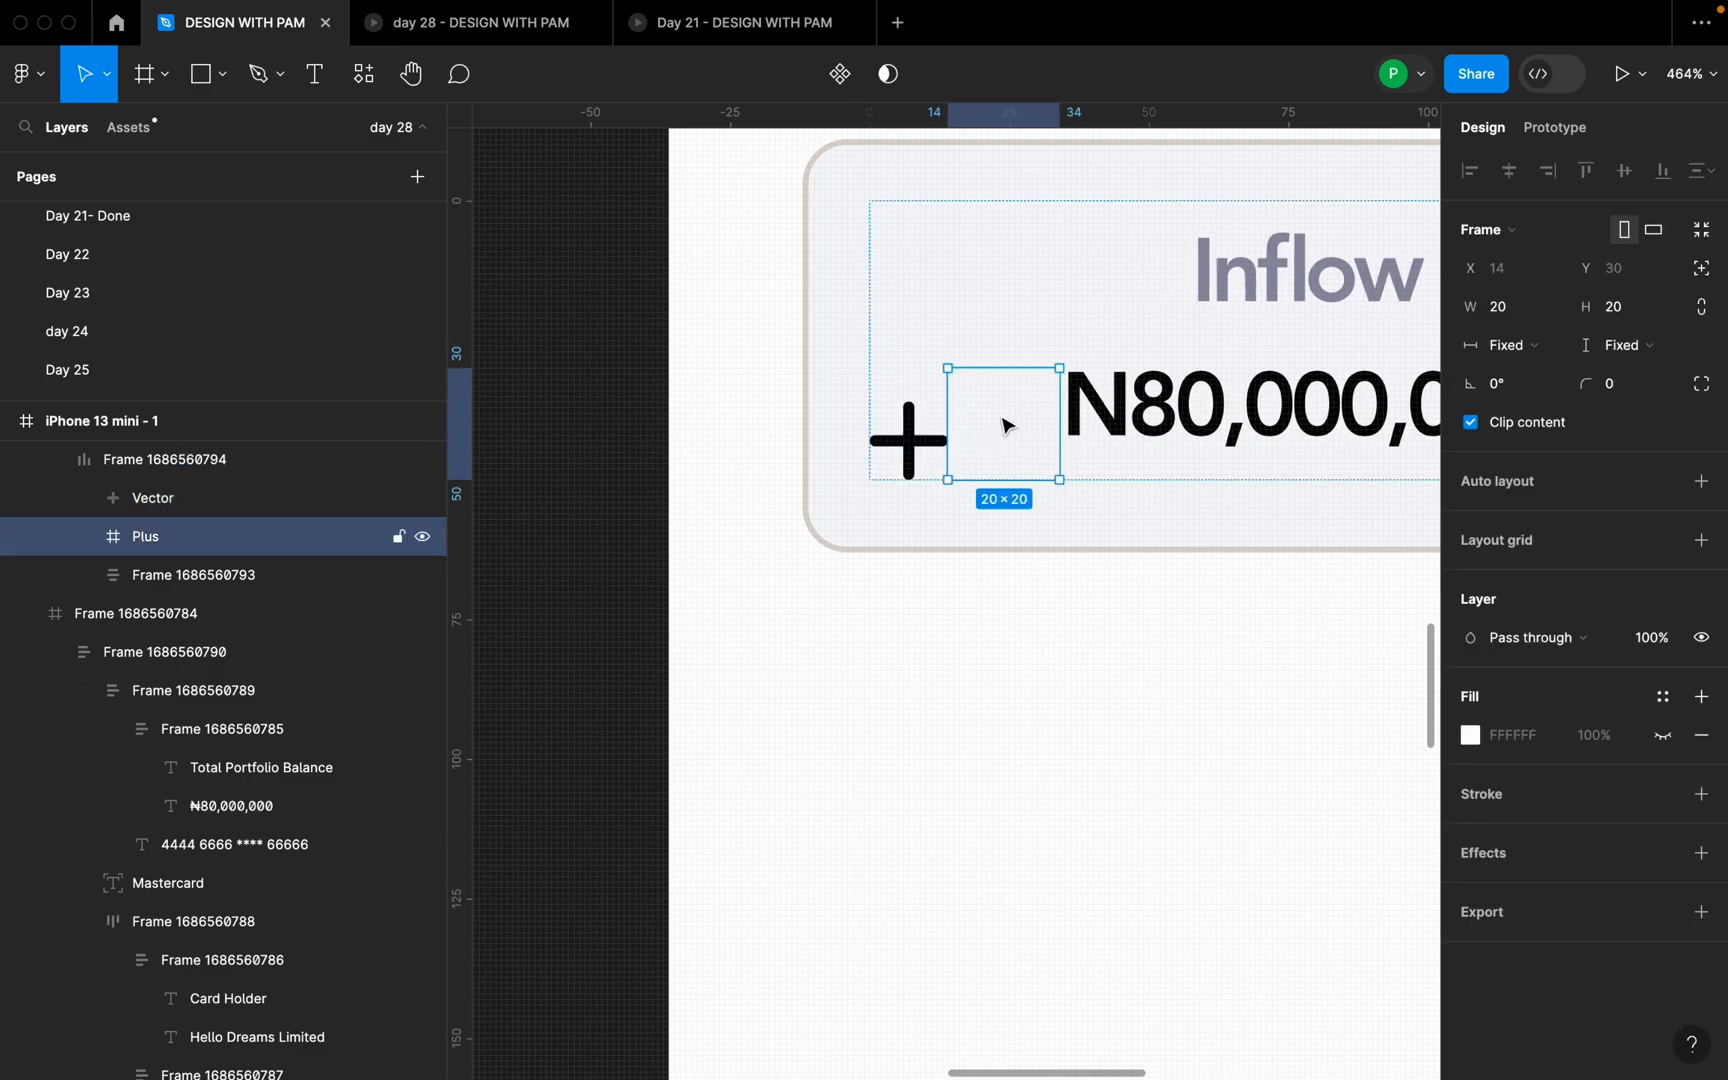
key(Delete)
- Align the plus icon and text stack to left center in their horizontal auto layout
click(935, 440)
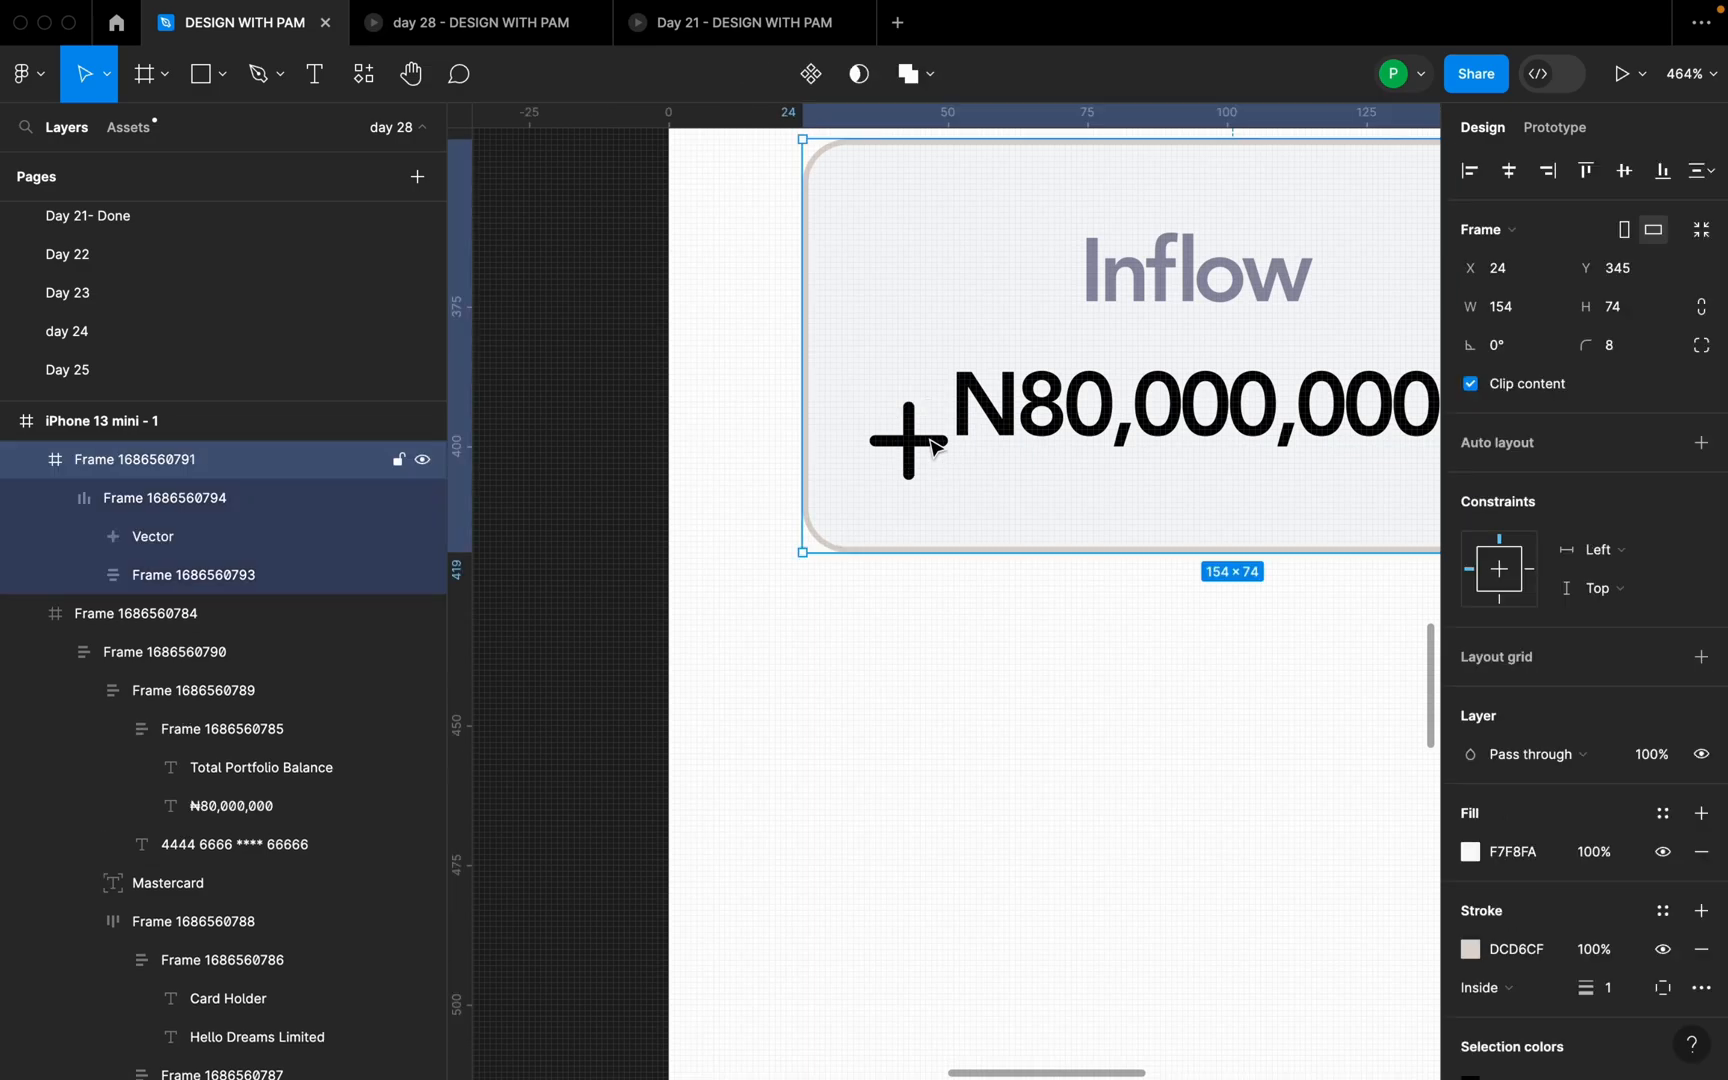
click(930, 440)
click(980, 410)
scroll(866, 395, up, 2)
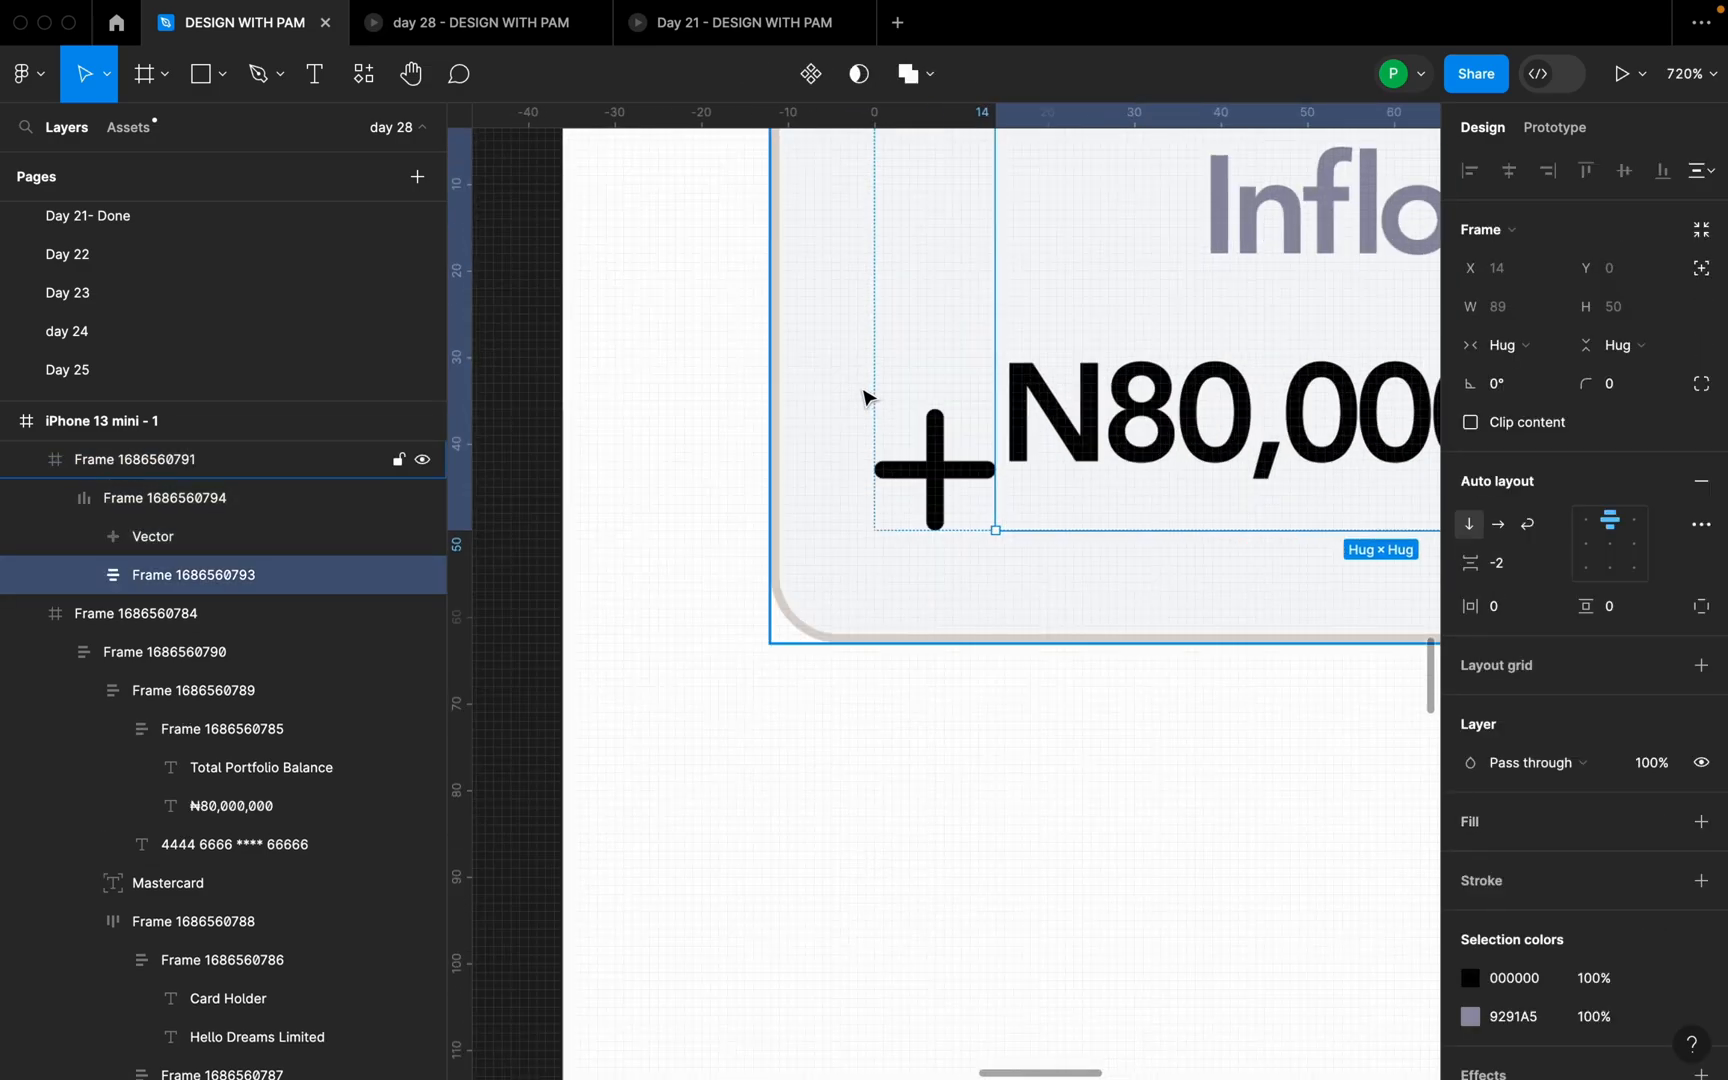
scroll(872, 395, down, 4)
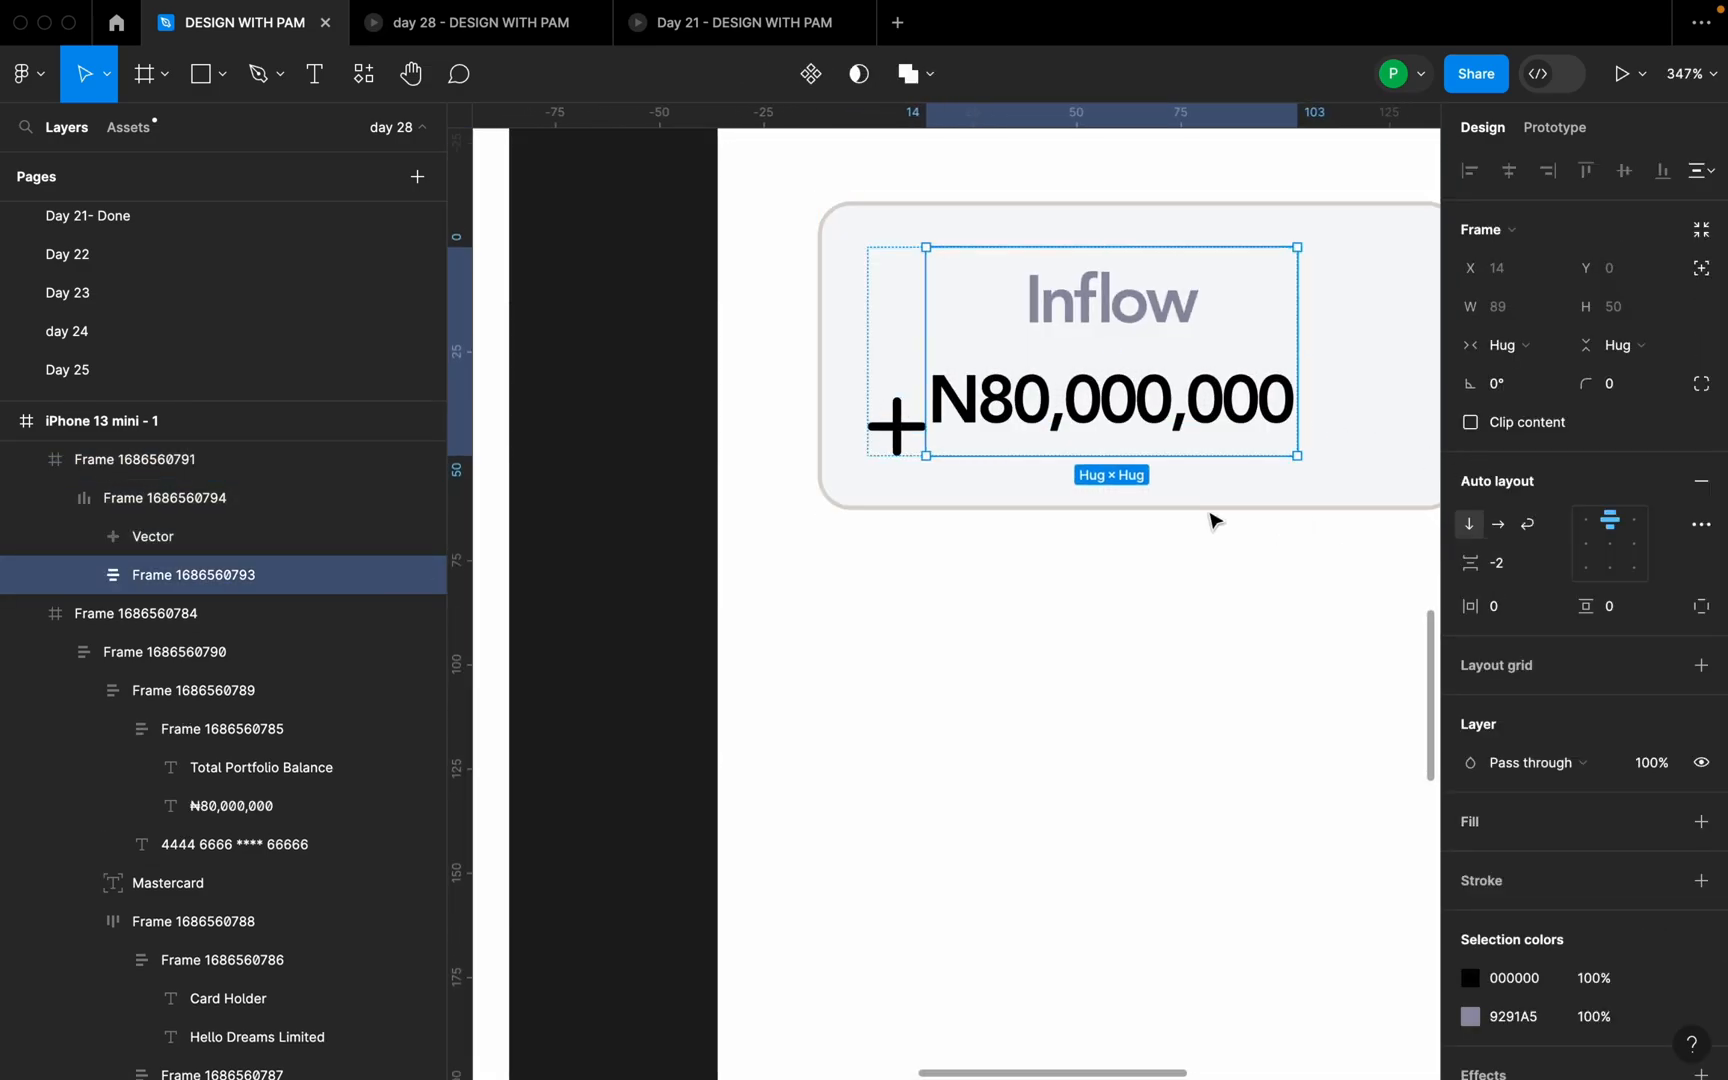
key(Escape)
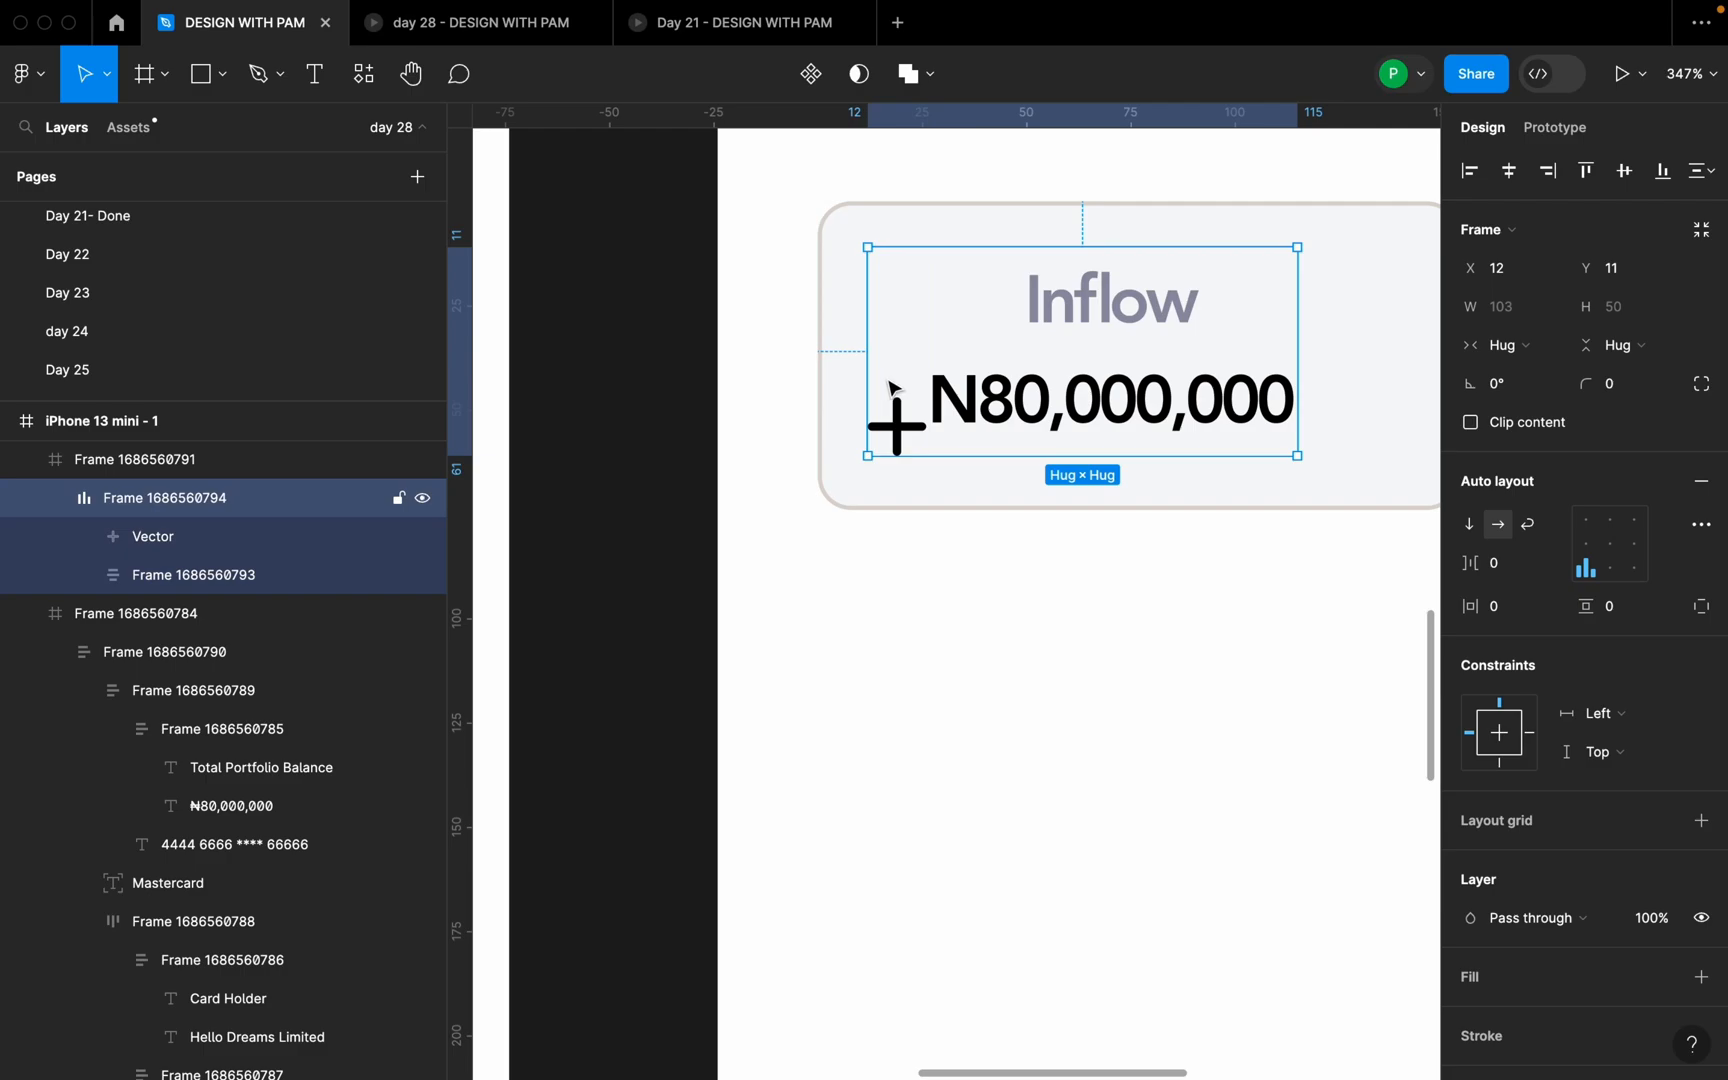
click(1585, 545)
scroll(1015, 396, down, 1)
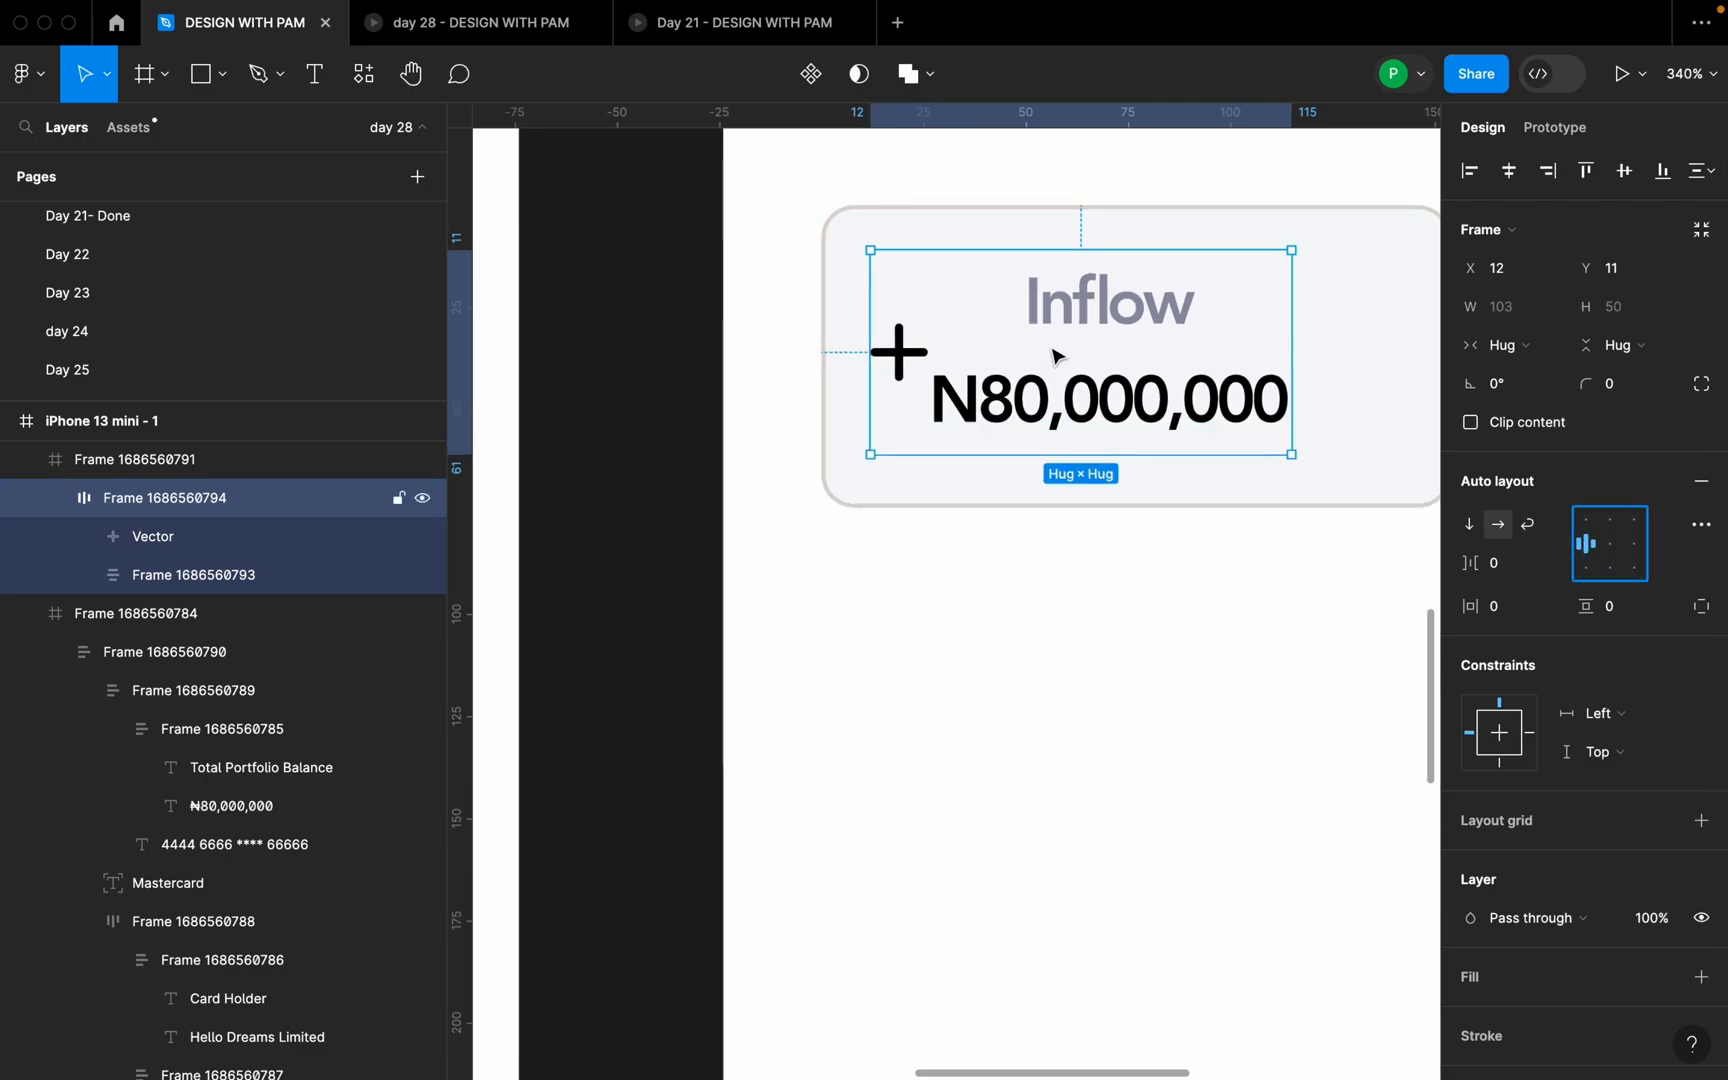
- Ungroup the horizontal auto layout and reposition its parts so the plus icon sits level with the N80,000,000 amount, 4 px before the text stack
right_click(1064, 290)
click(1208, 652)
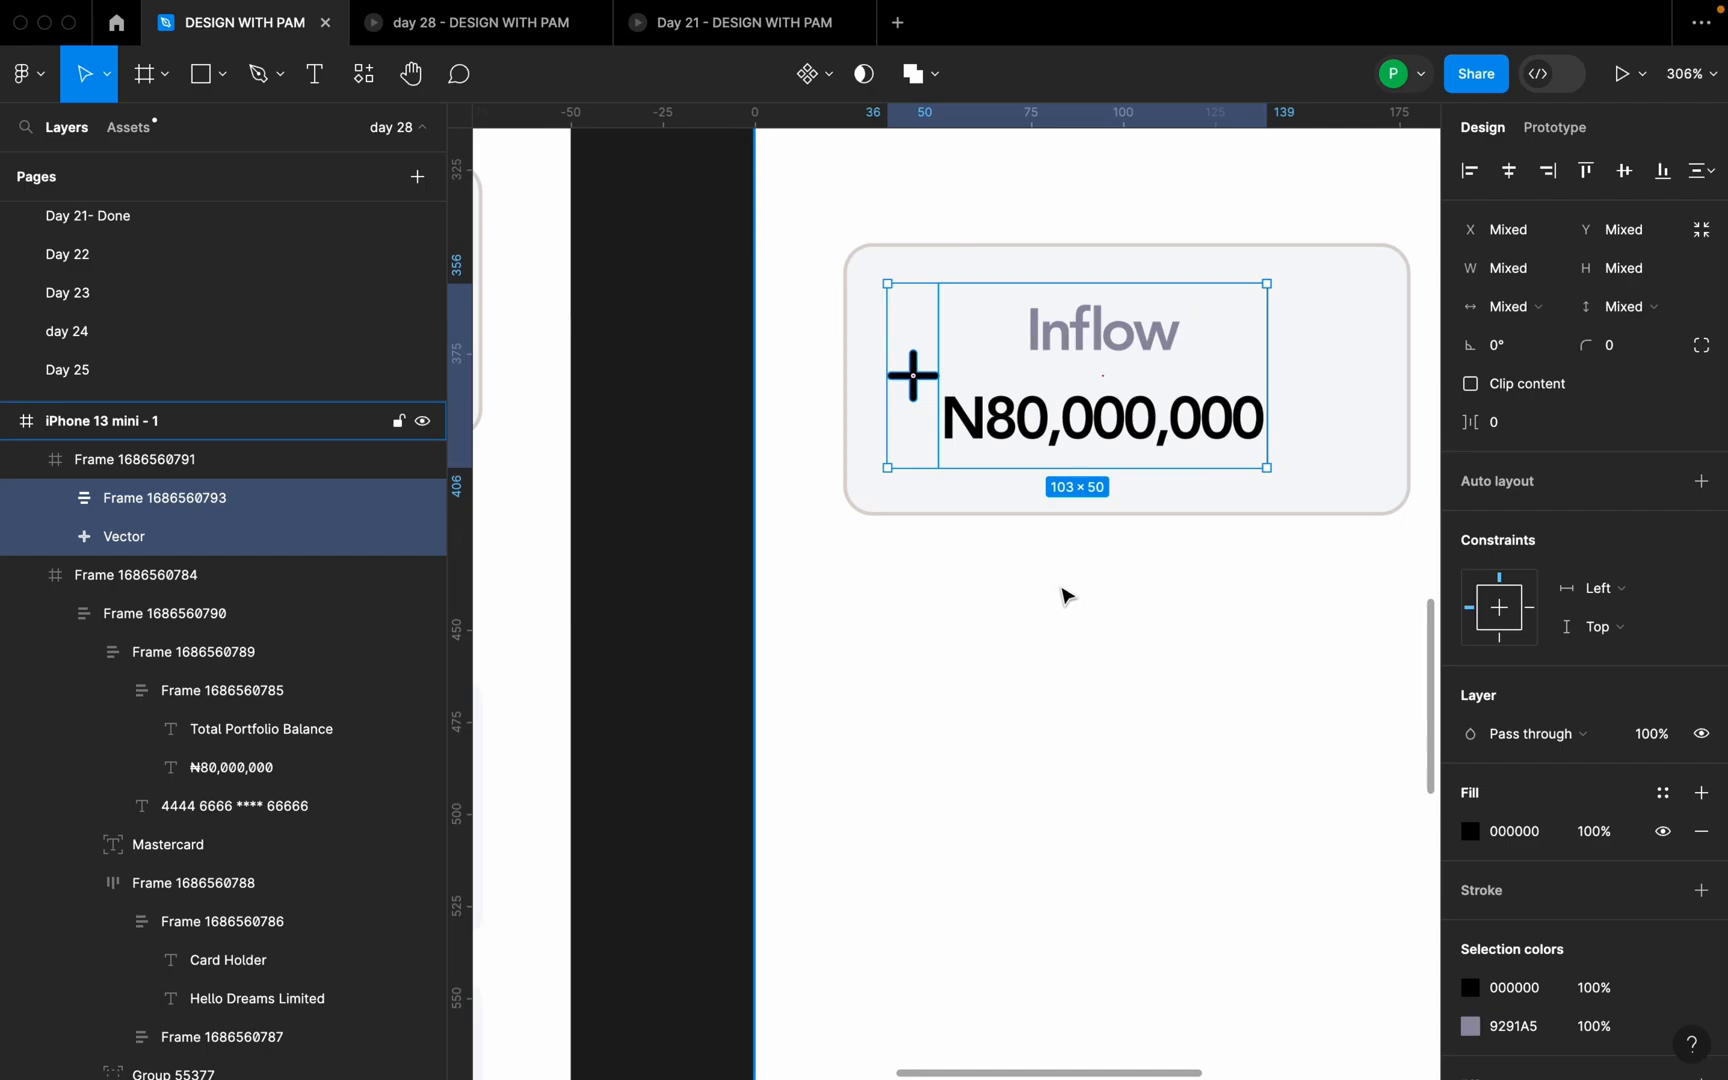
click(1061, 590)
scroll(1160, 400, up, 1)
click(1160, 400)
click(1160, 400)
drag(1100, 405, 1162, 398)
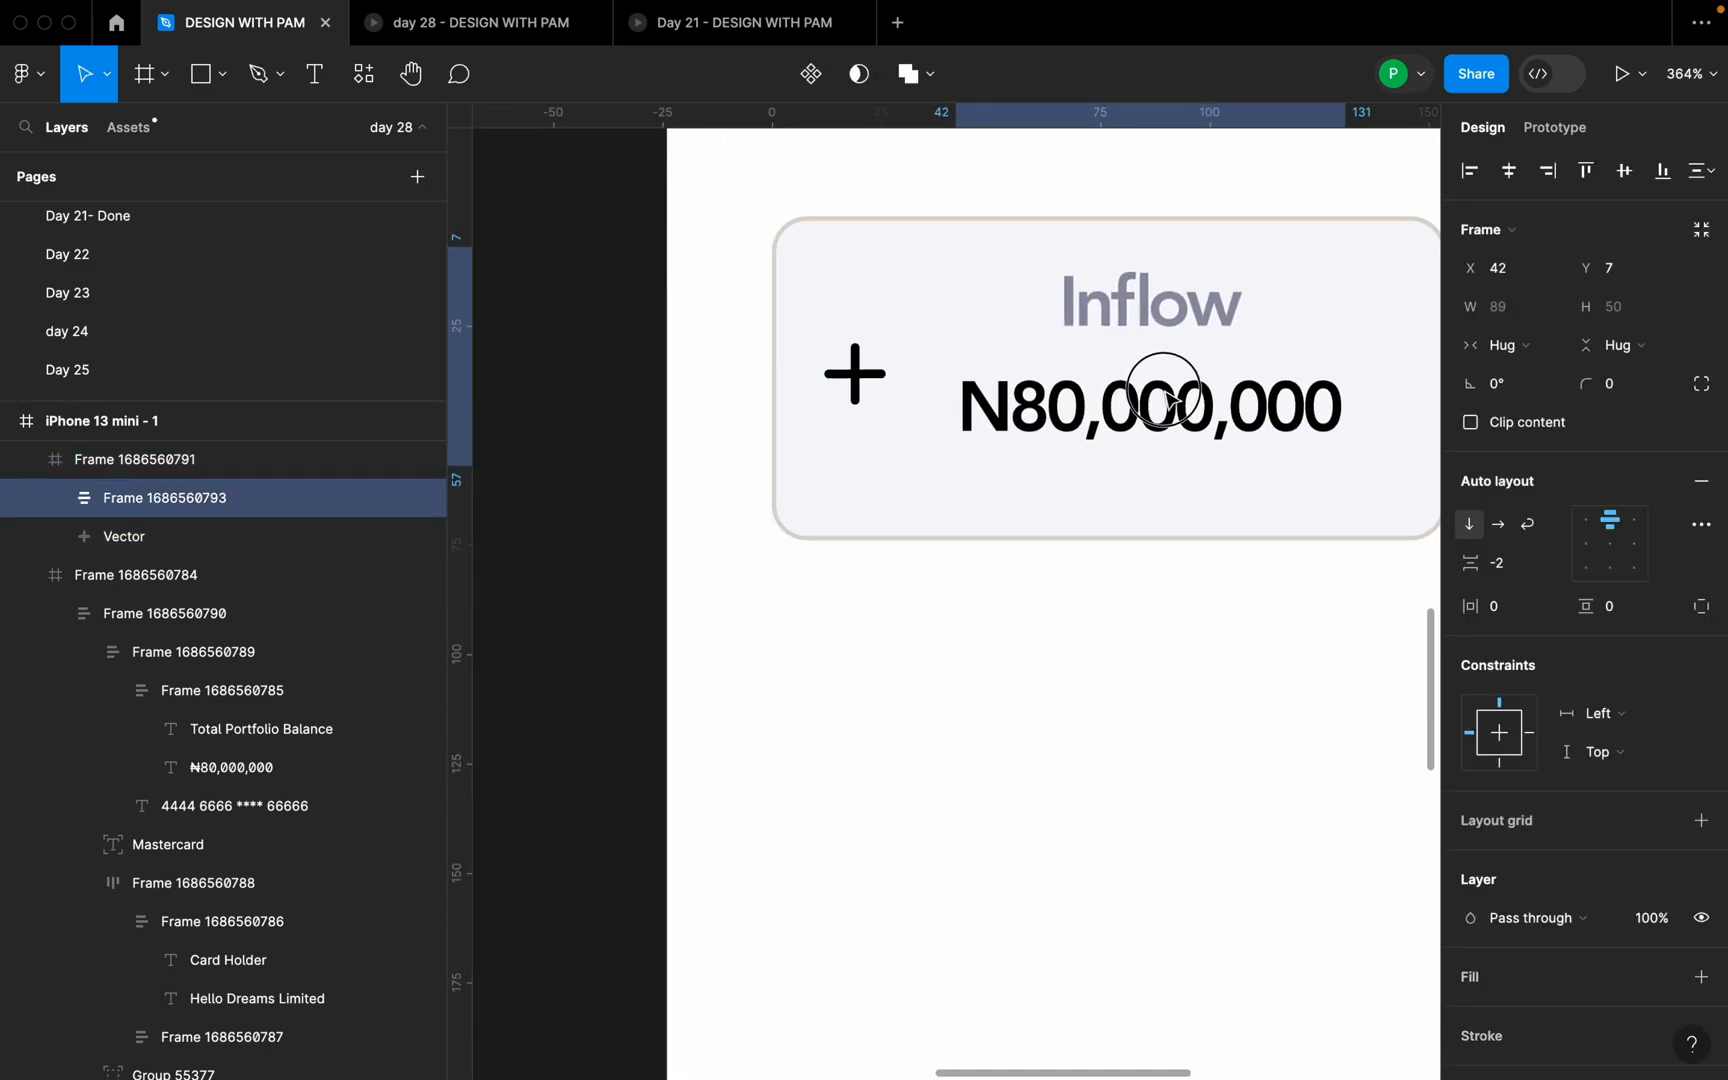
click(887, 377)
drag(887, 377, 920, 420)
- Group the plus icon with the Inflow text stack
shift+click(1072, 408)
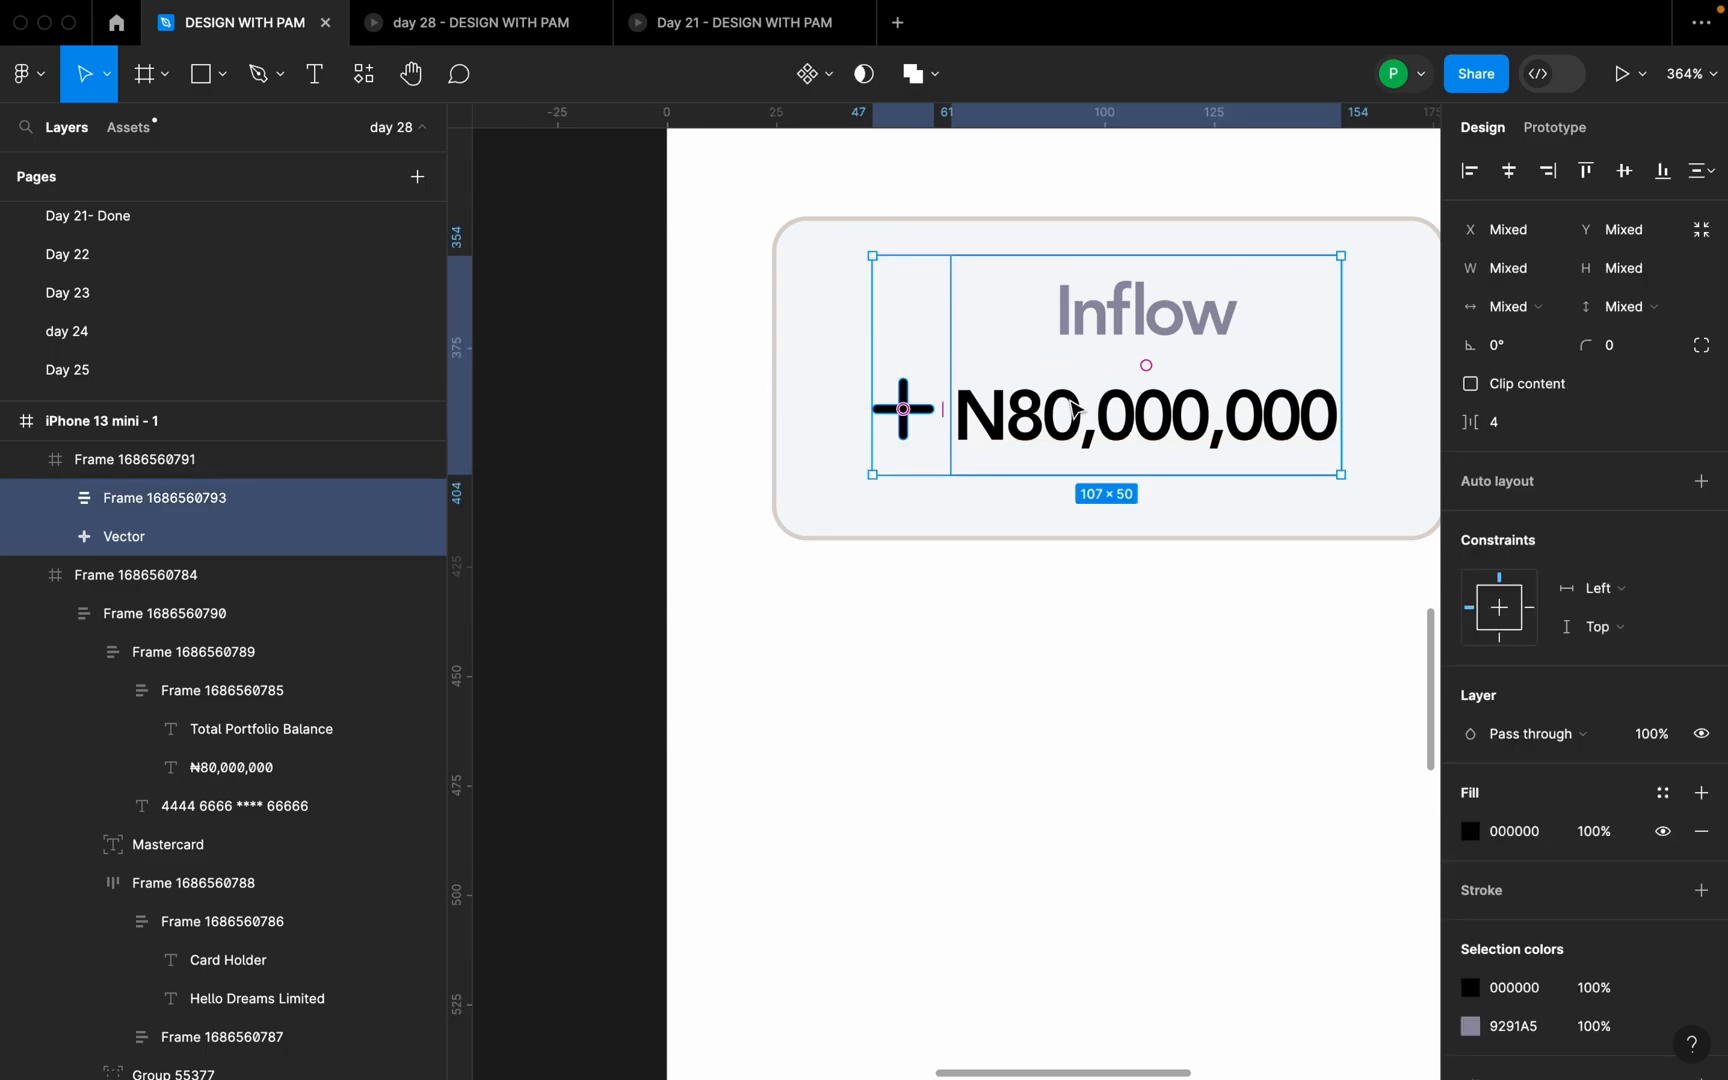
right_click(1088, 425)
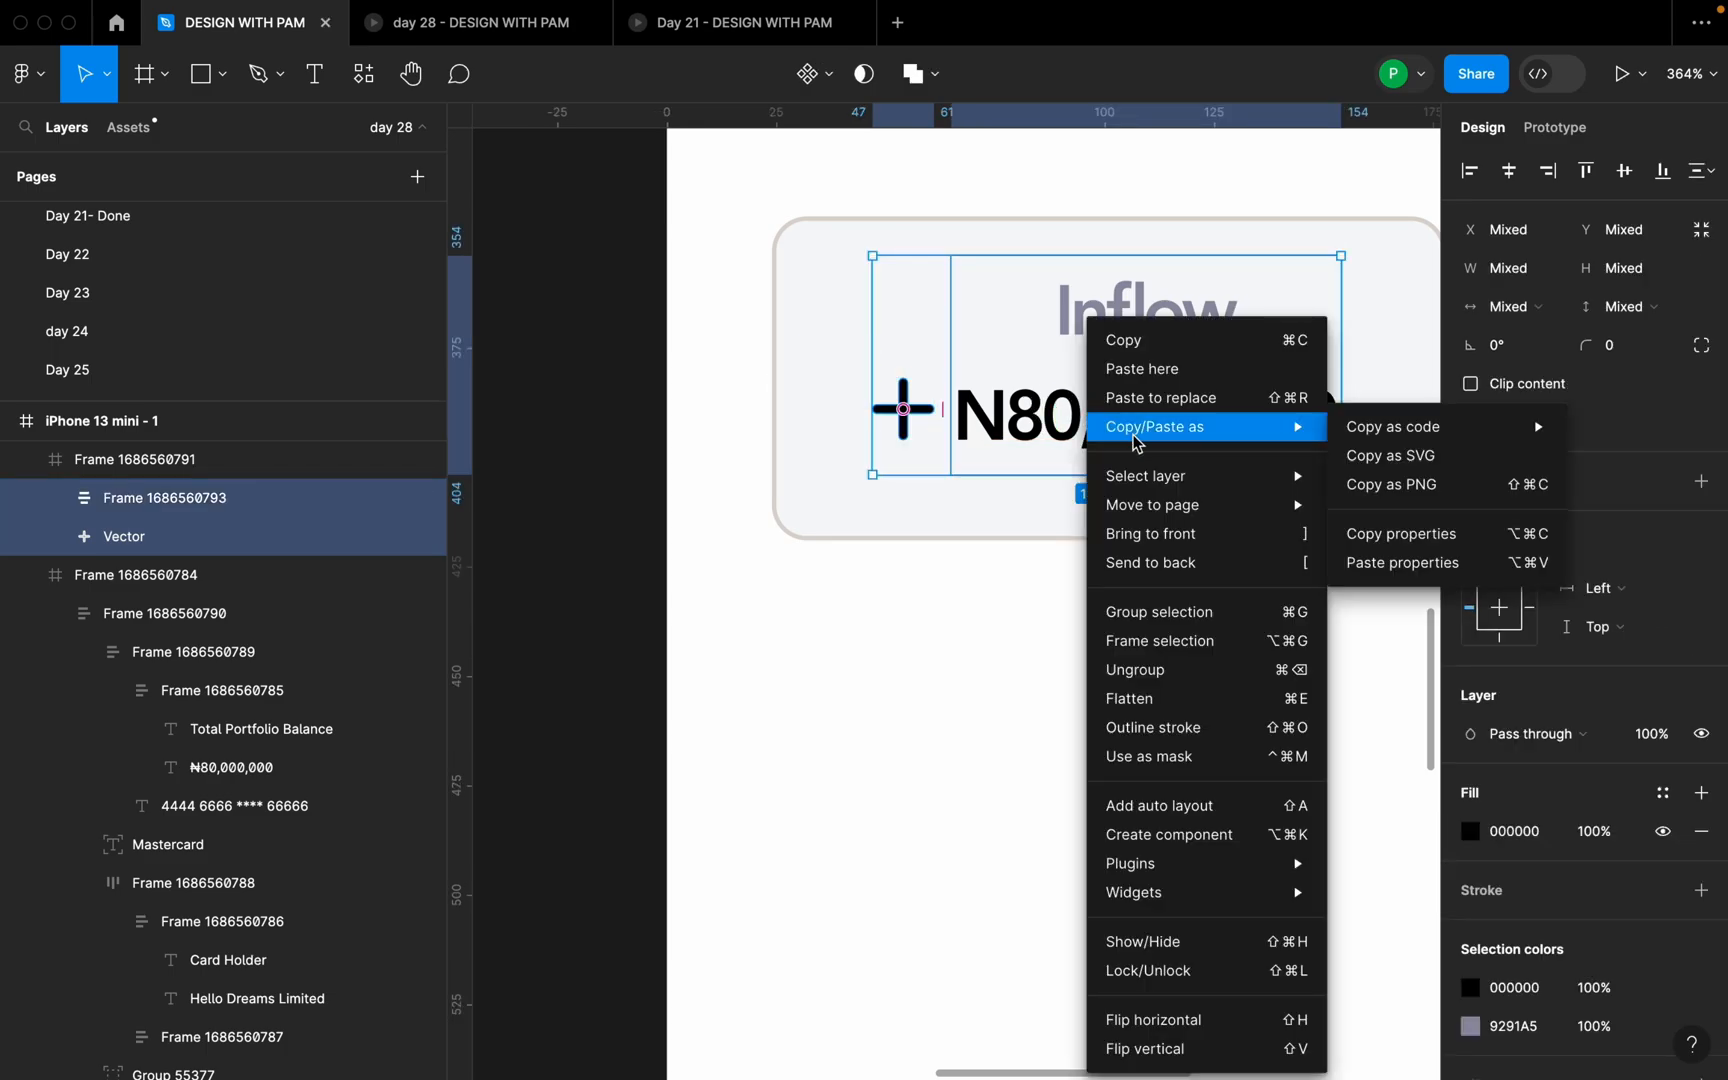
click(1160, 612)
click(1052, 585)
- Constrain the proportions of the plus icon inside the group and set its width to 8
scroll(1052, 585, down, 3)
scroll(1022, 494, up, 5)
click(938, 469)
double_click(938, 469)
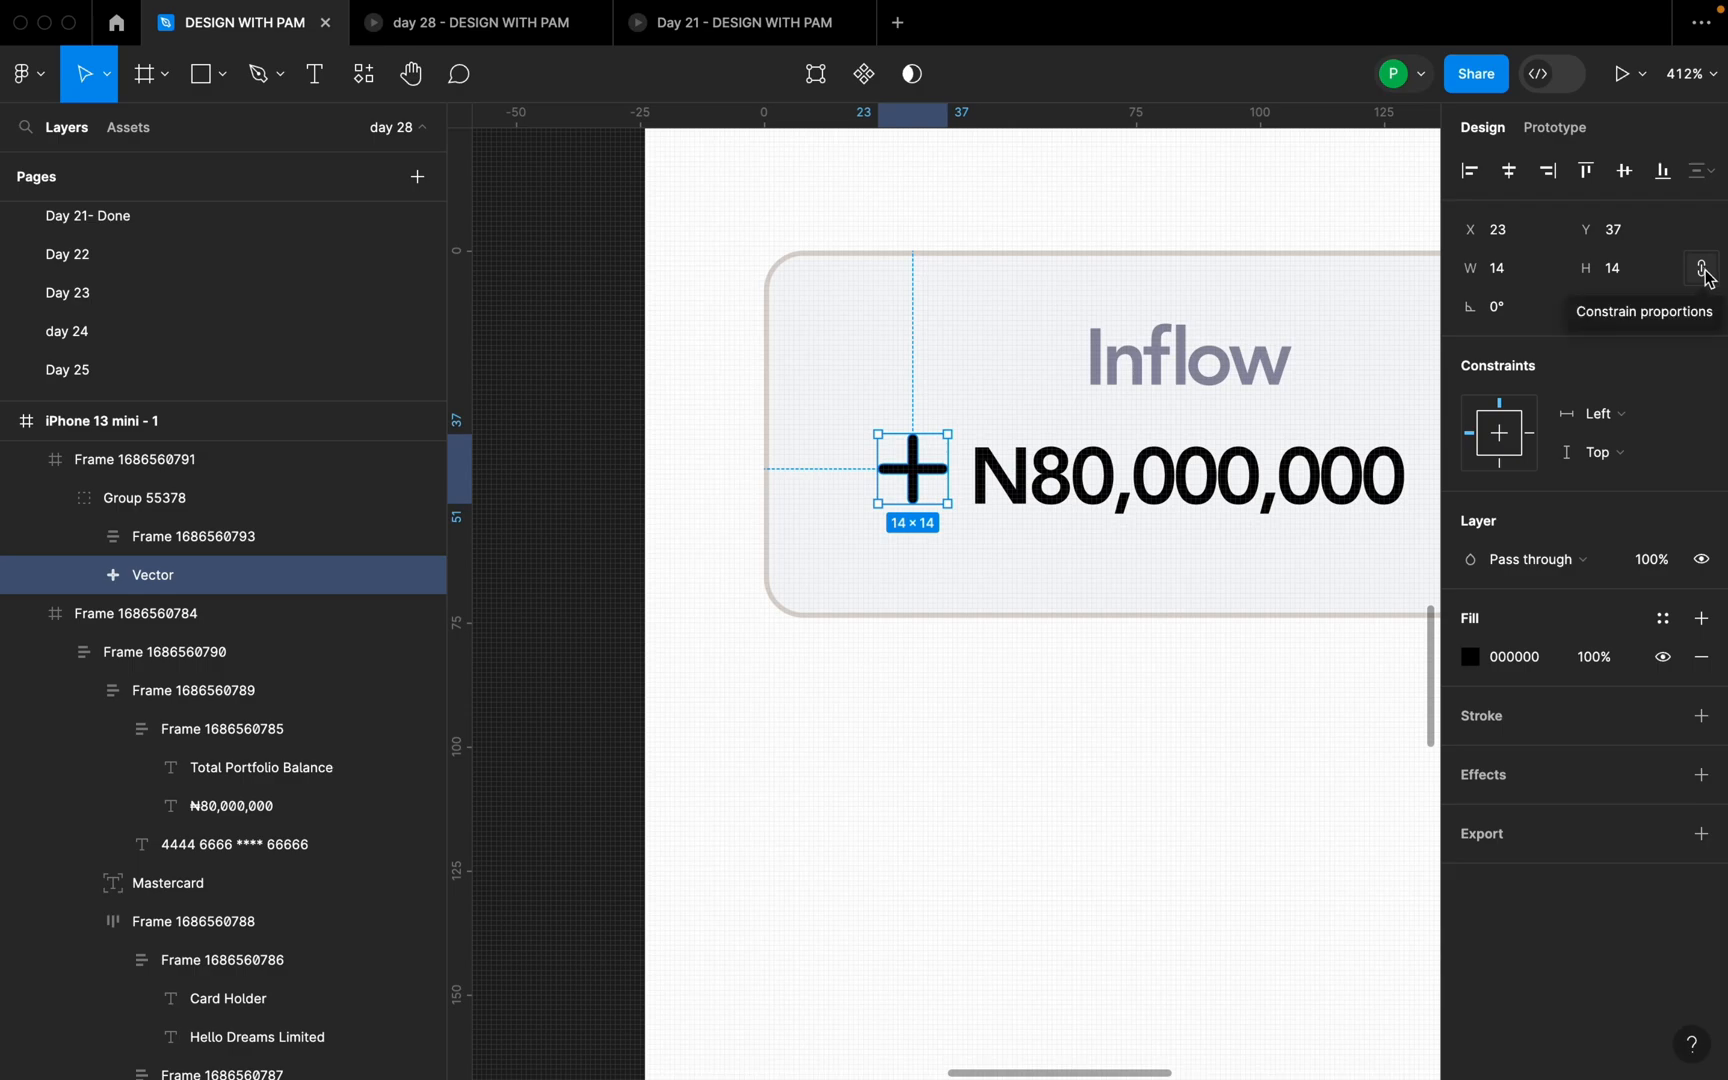
click(1519, 280)
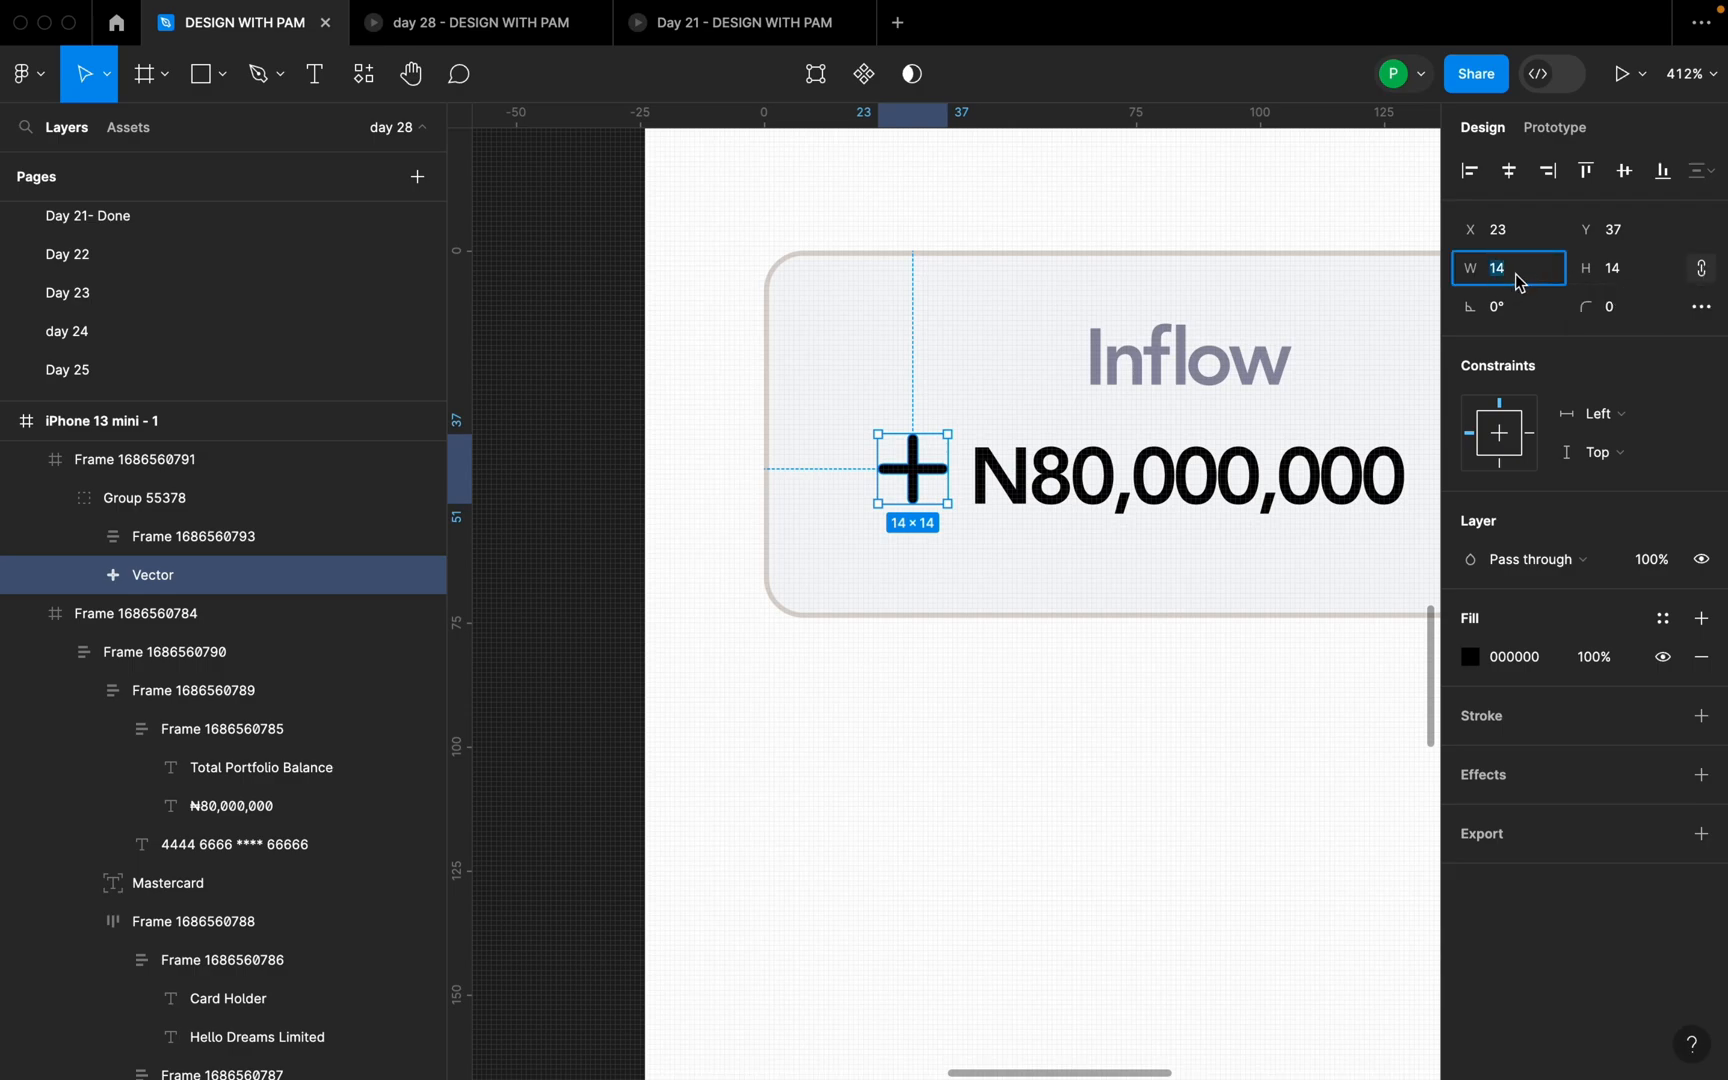
key(Return)
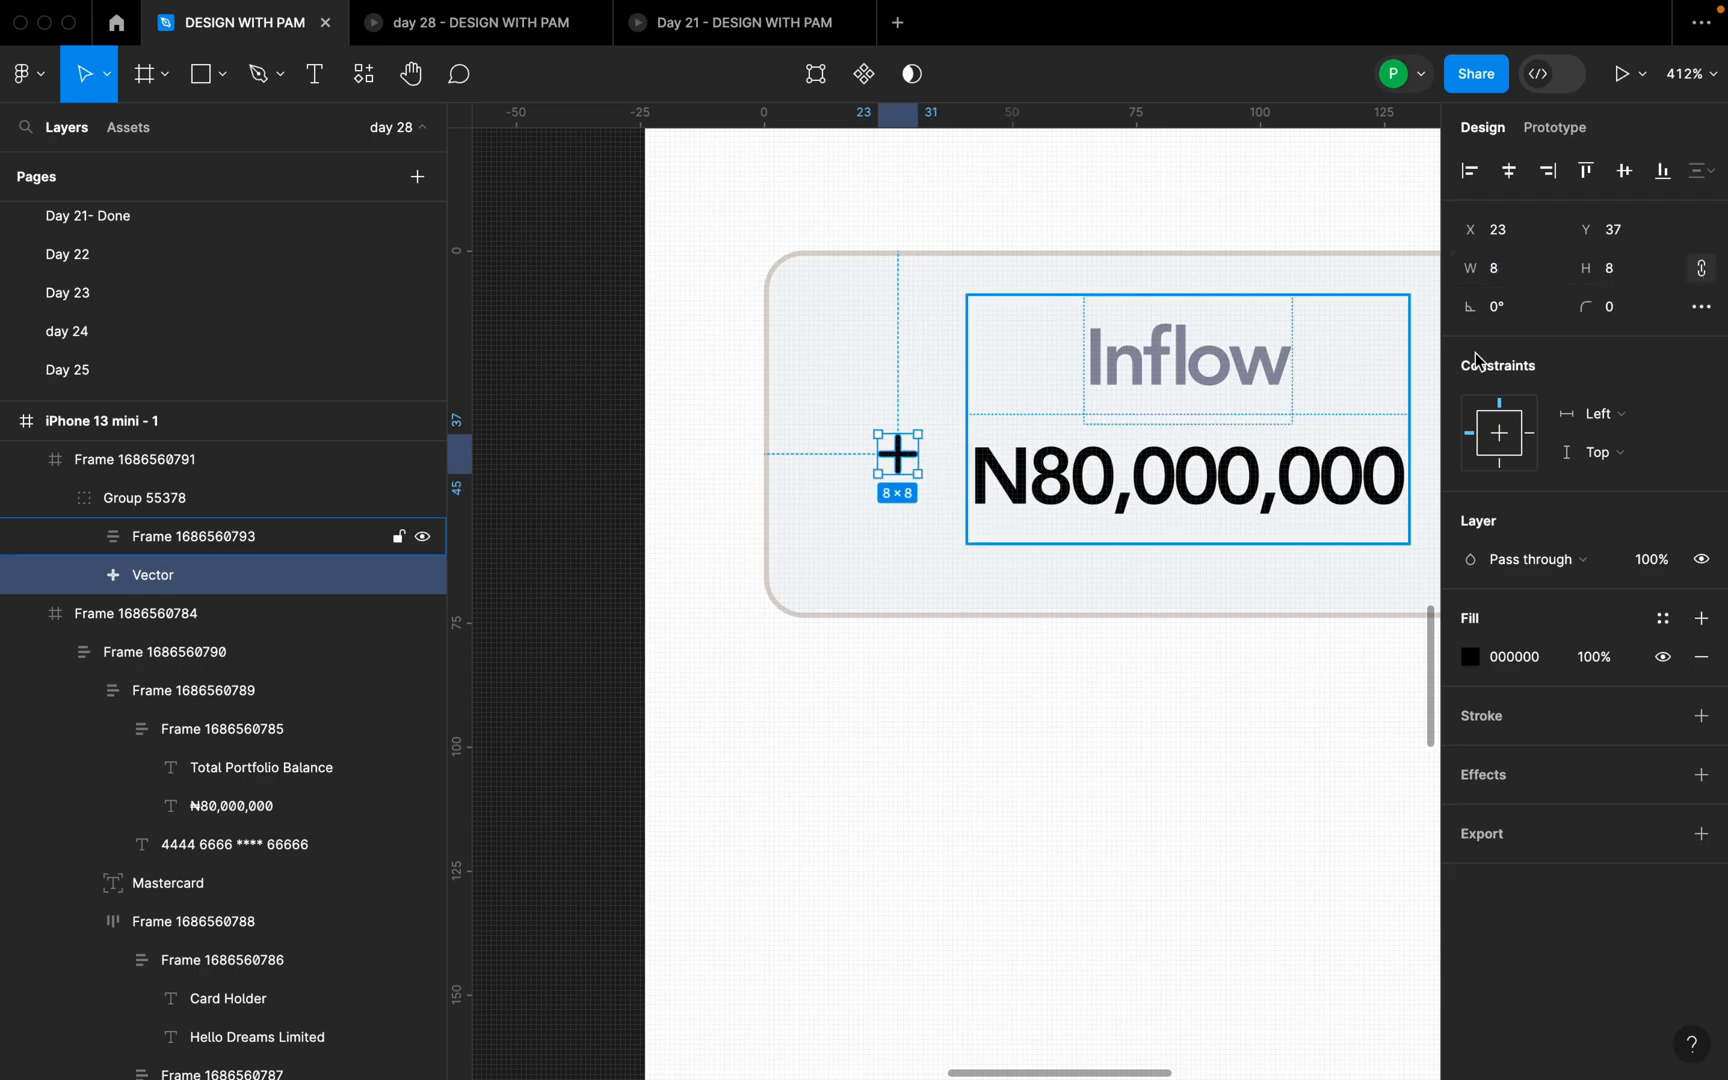
- Set the size of the plus icon beside the Inflow amount to 12 × 12
click(1544, 263)
text(1)
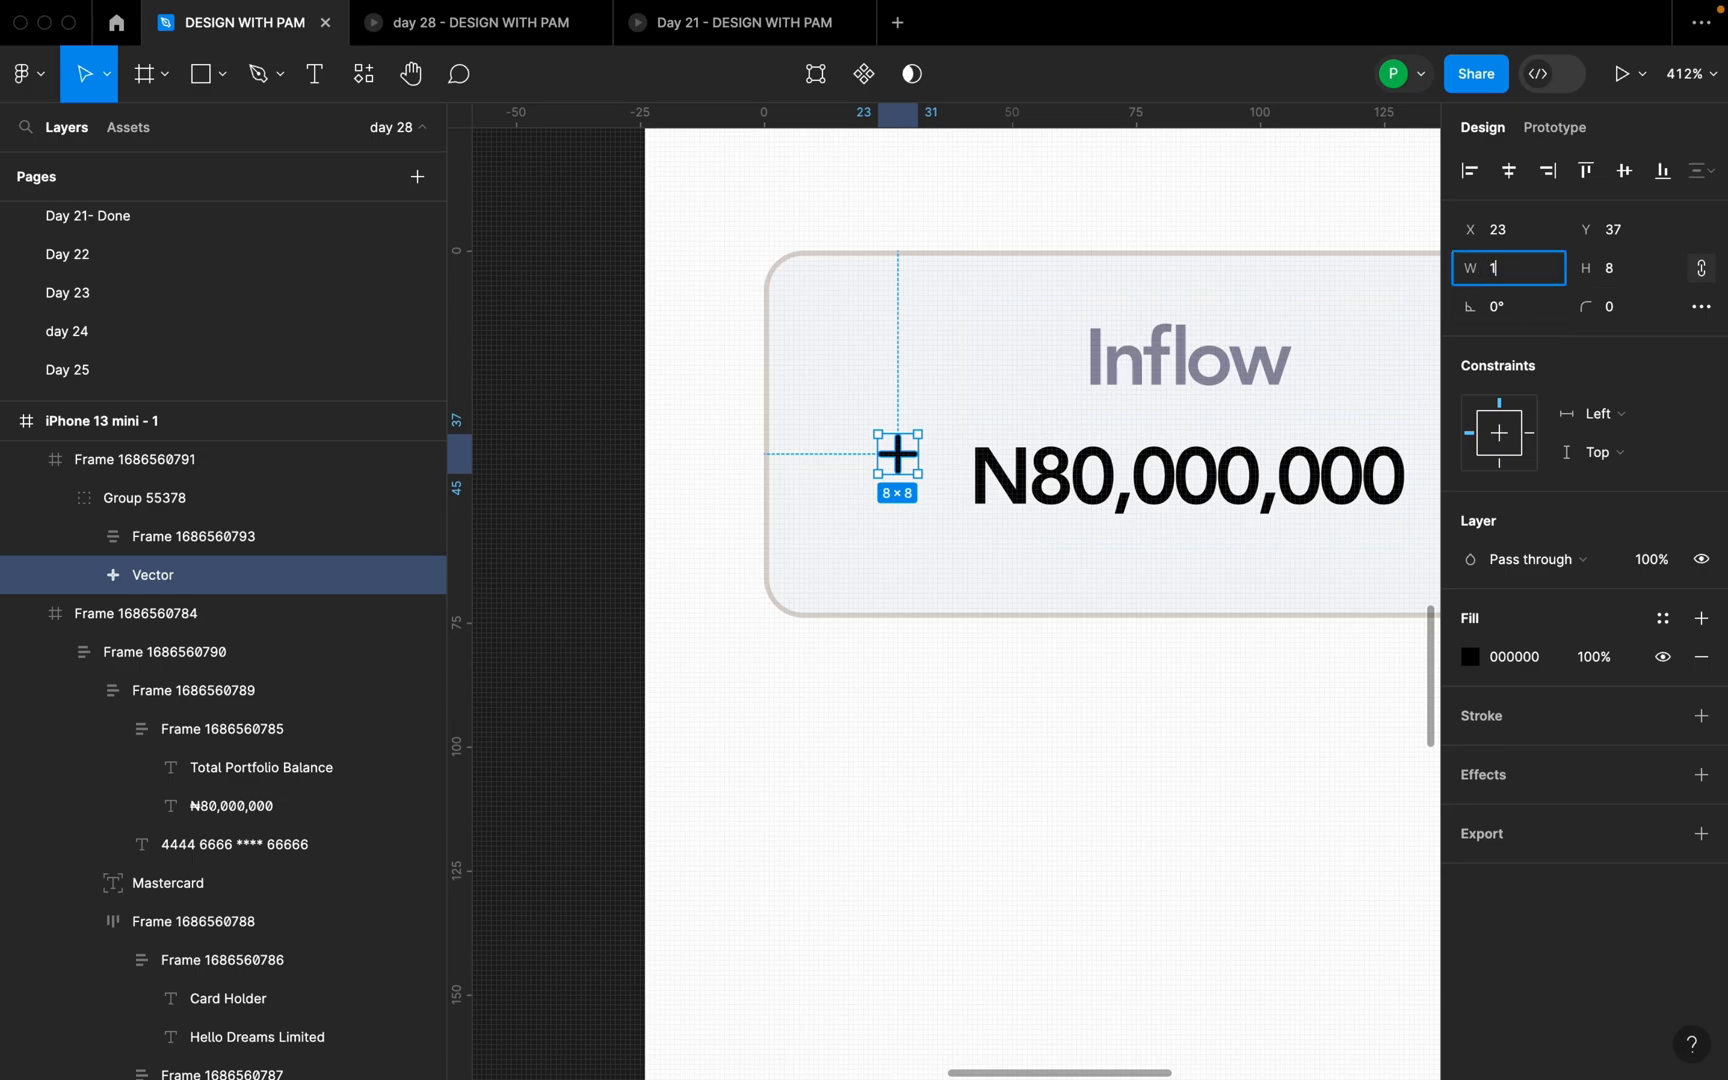
text(4)
key(Return)
- Set the horizontal spacing between the plus icon and the Inflow text block to 4
click(966, 488)
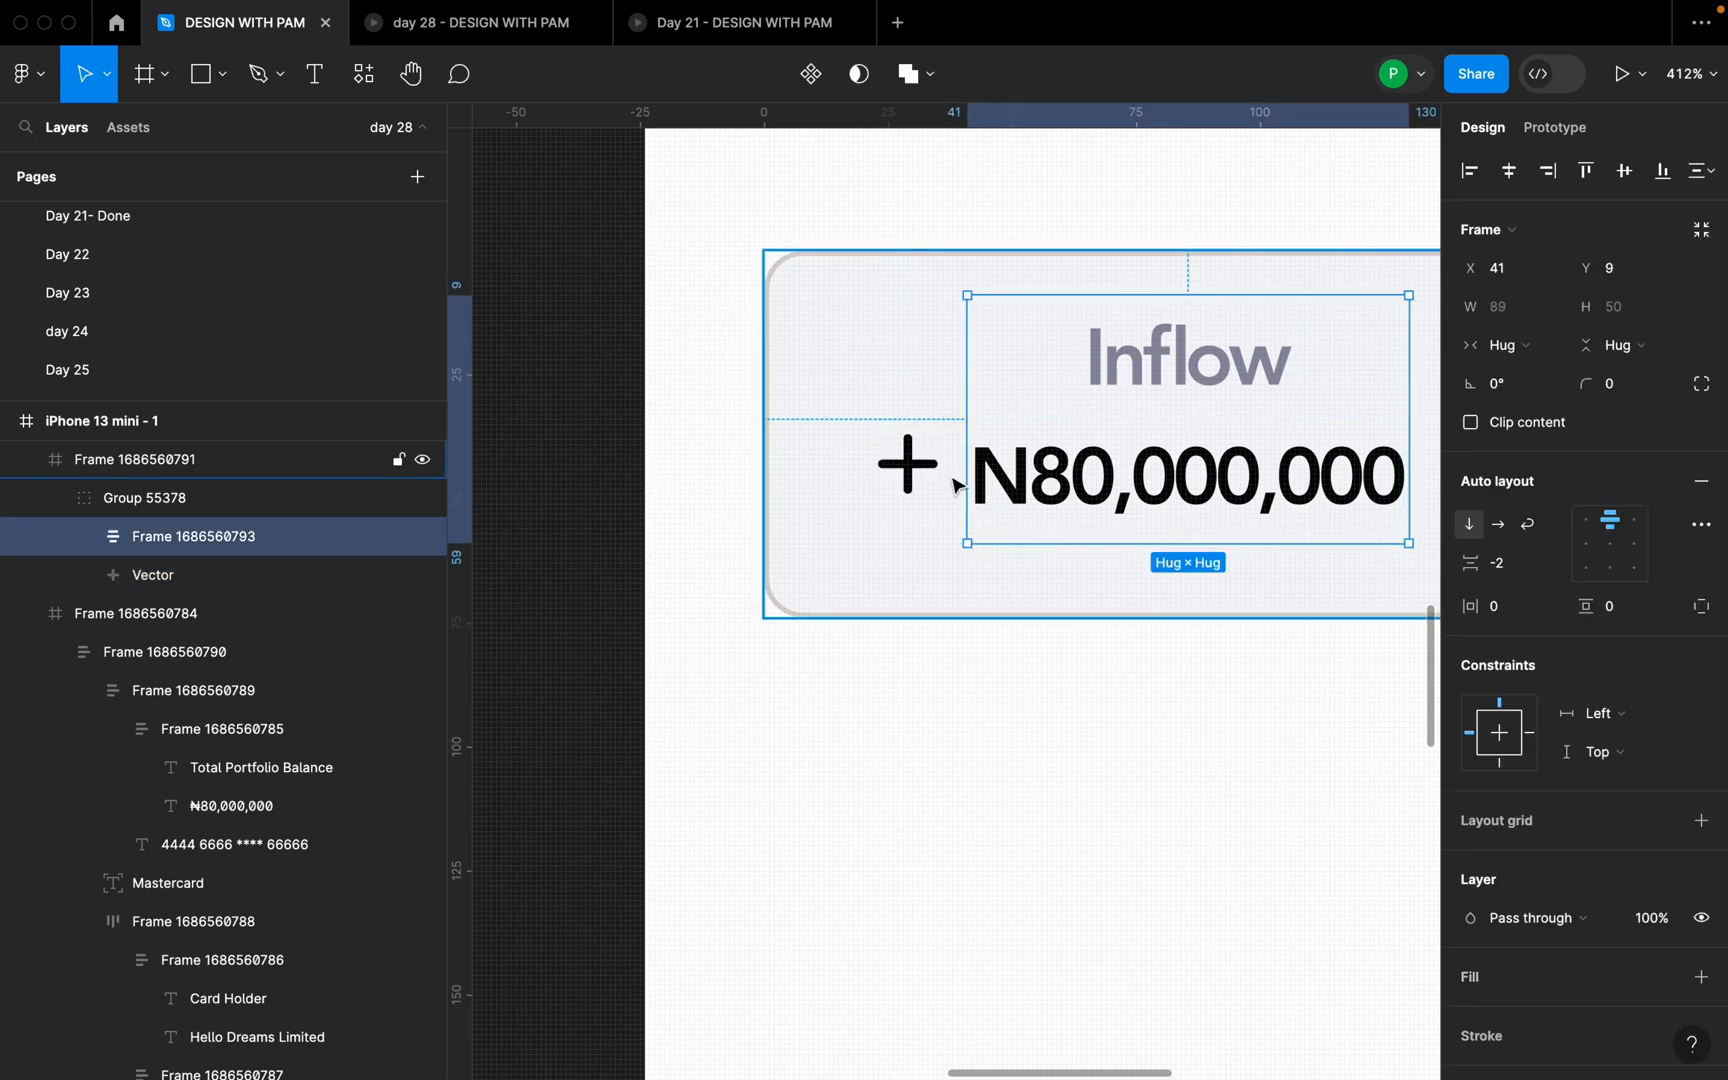
click(950, 484)
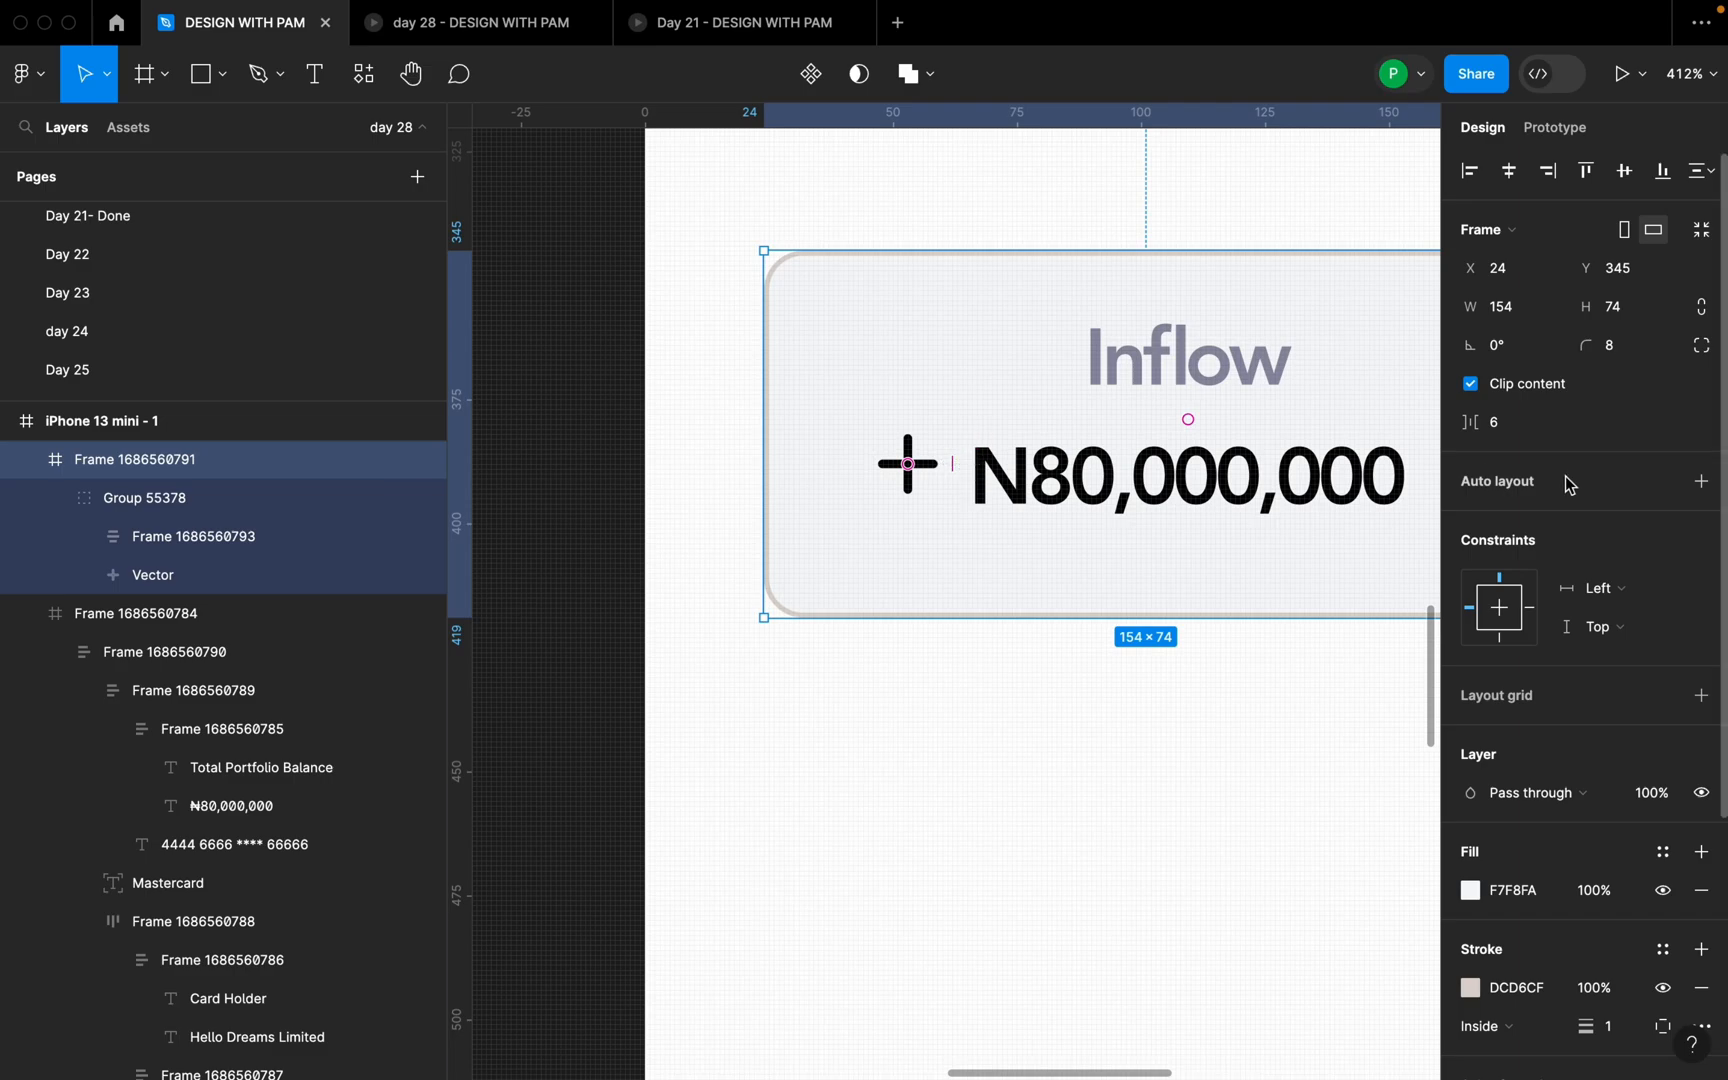
click(1507, 432)
text(4)
key(Return)
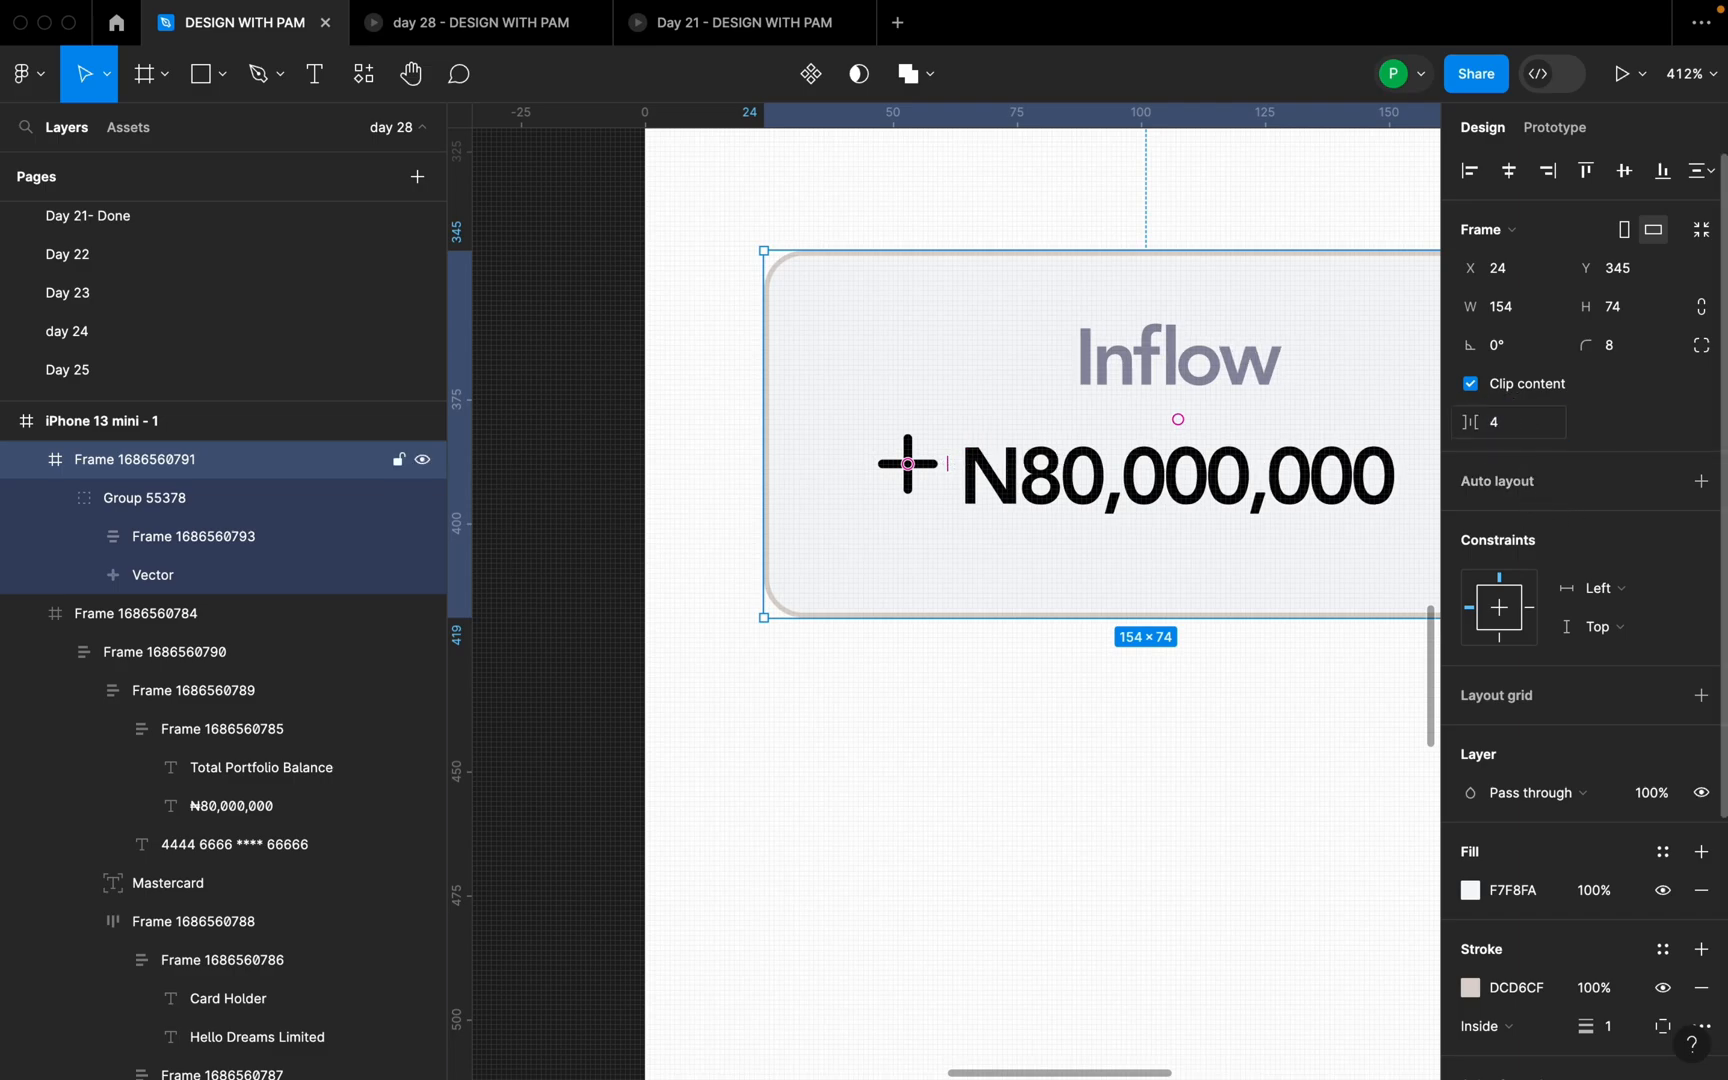
- Nudge the plus icon vertically to Y 39 to line it up with the N80,000,000 amount
click(912, 490)
double_click(928, 480)
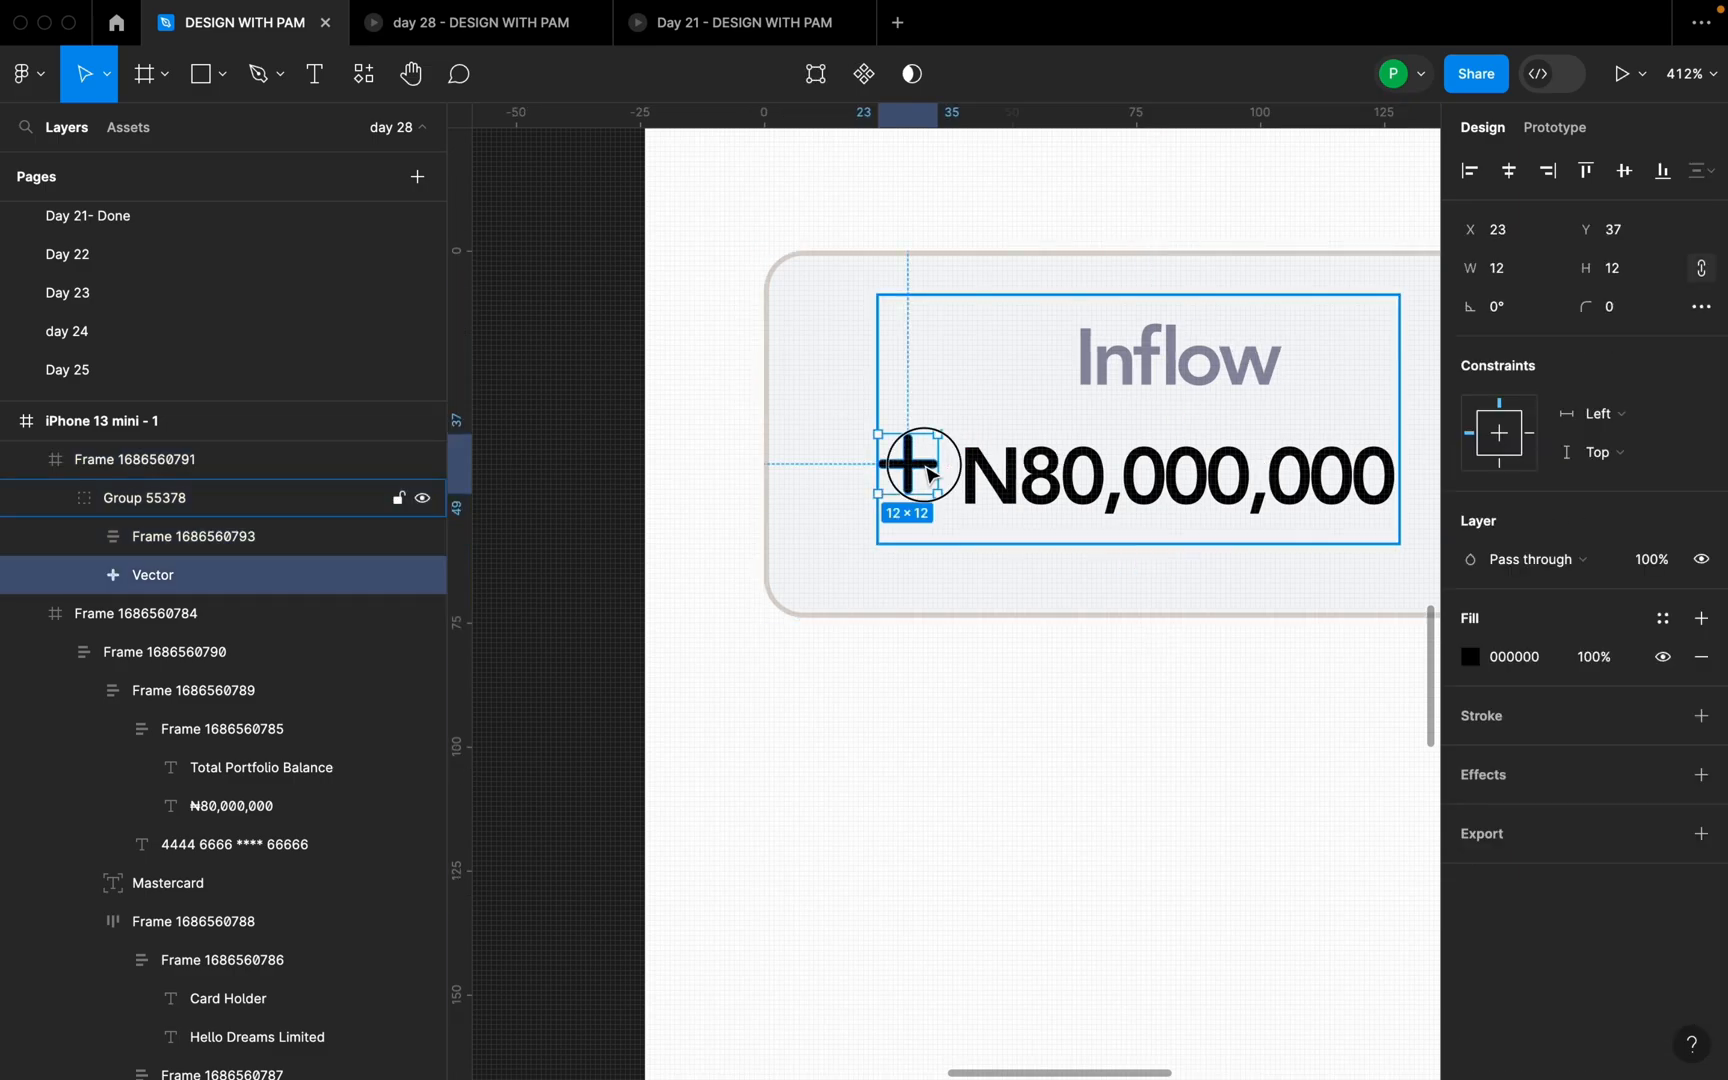
key(Up)
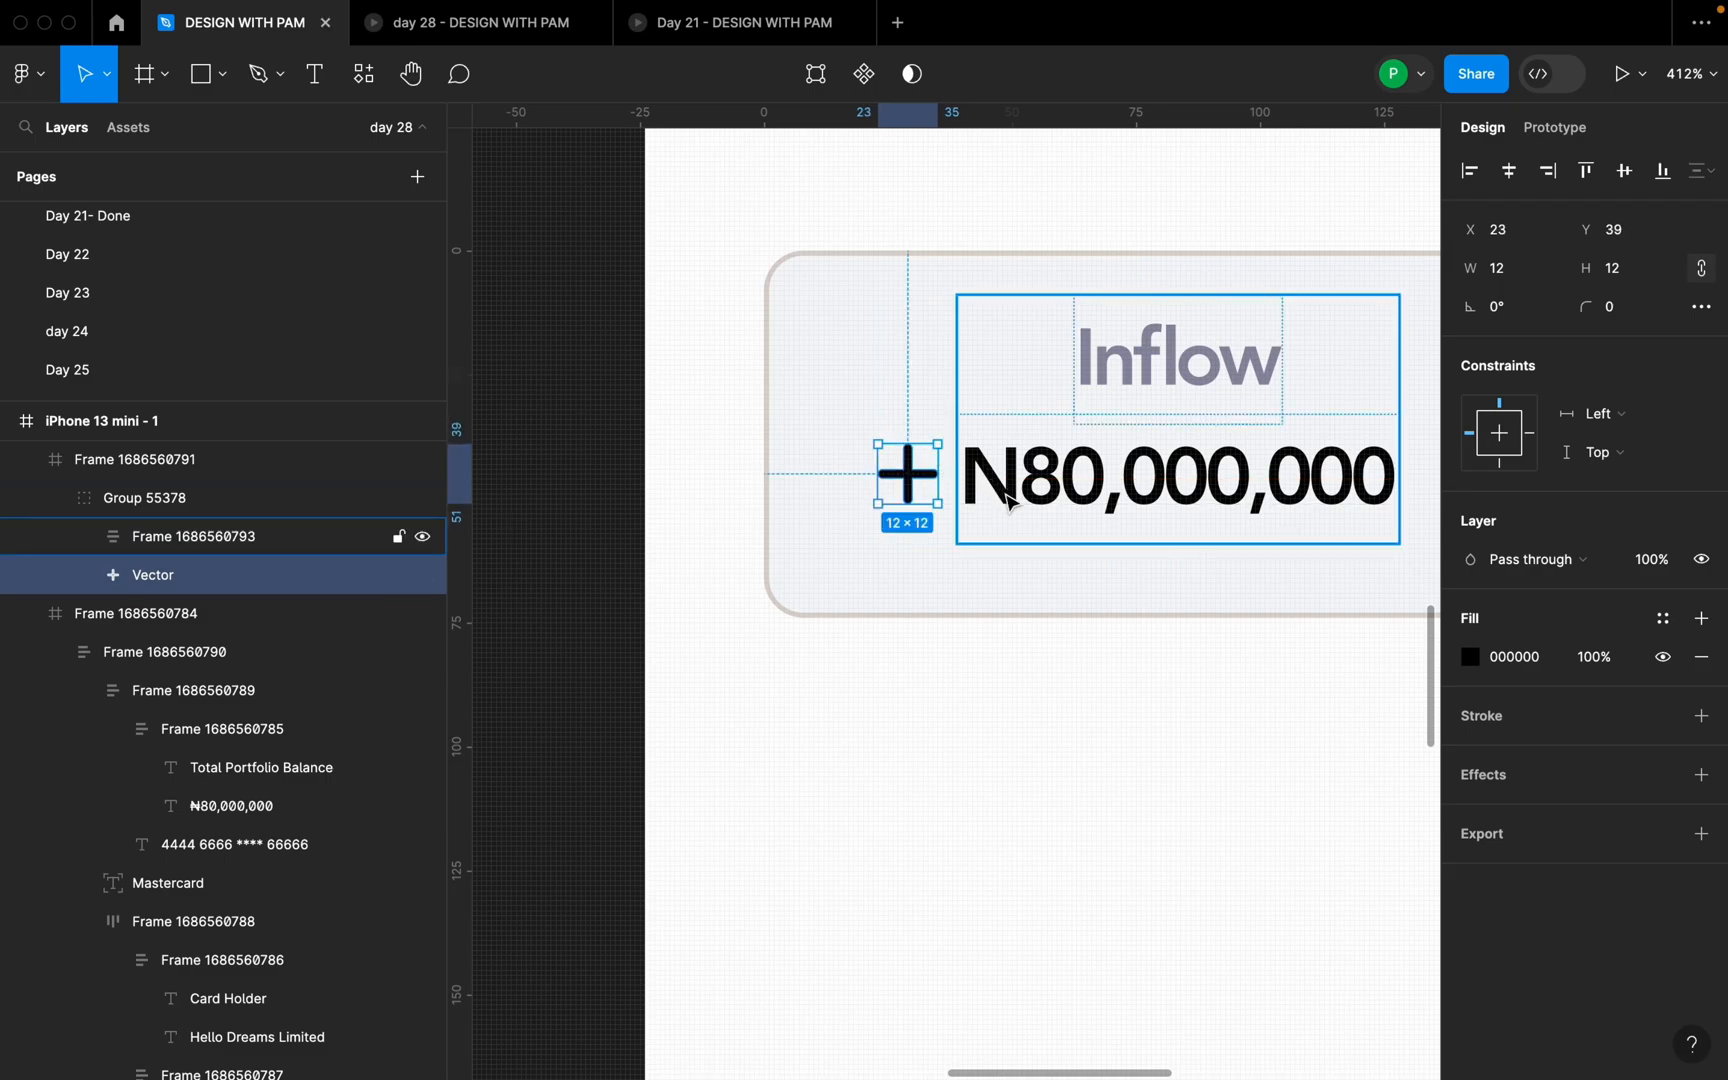
- Ungroup the Inflow card's content group and its text frame into separate plus icon, label and amount layers
click(1050, 588)
click(1066, 458)
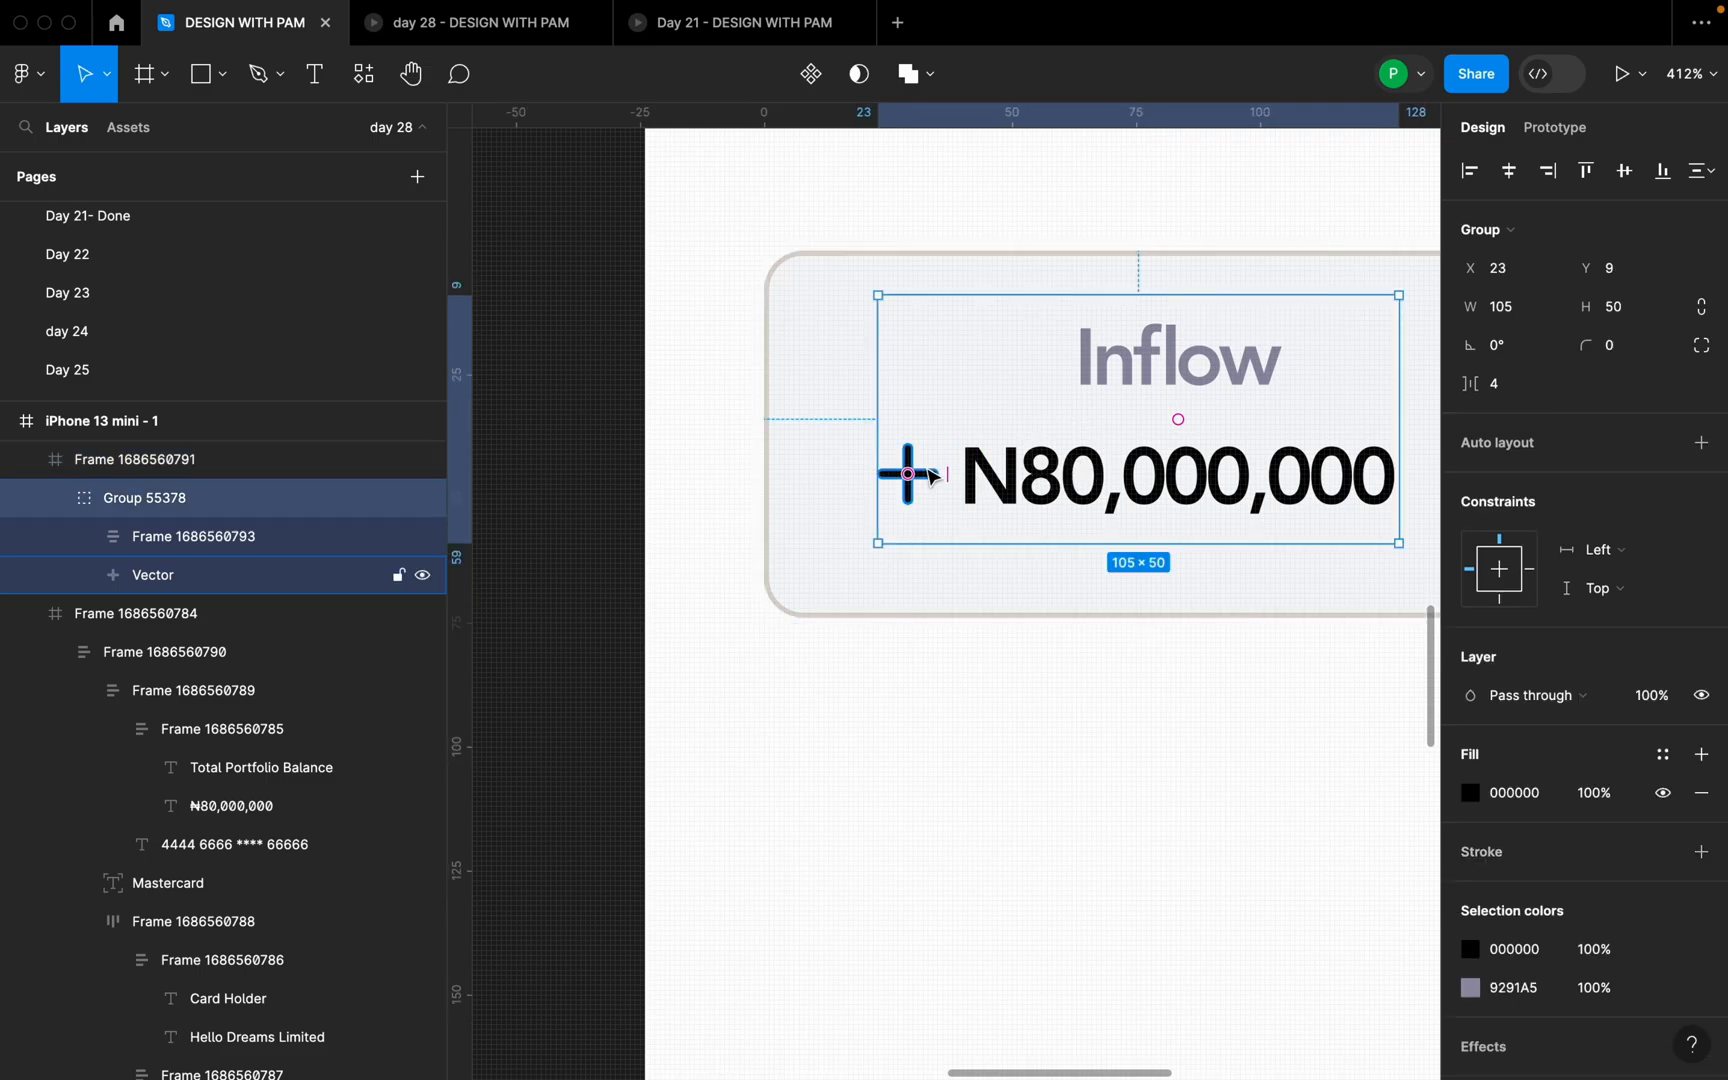
scroll(1107, 444, down, 3)
scroll(1104, 448, up, 3)
double_click(1098, 445)
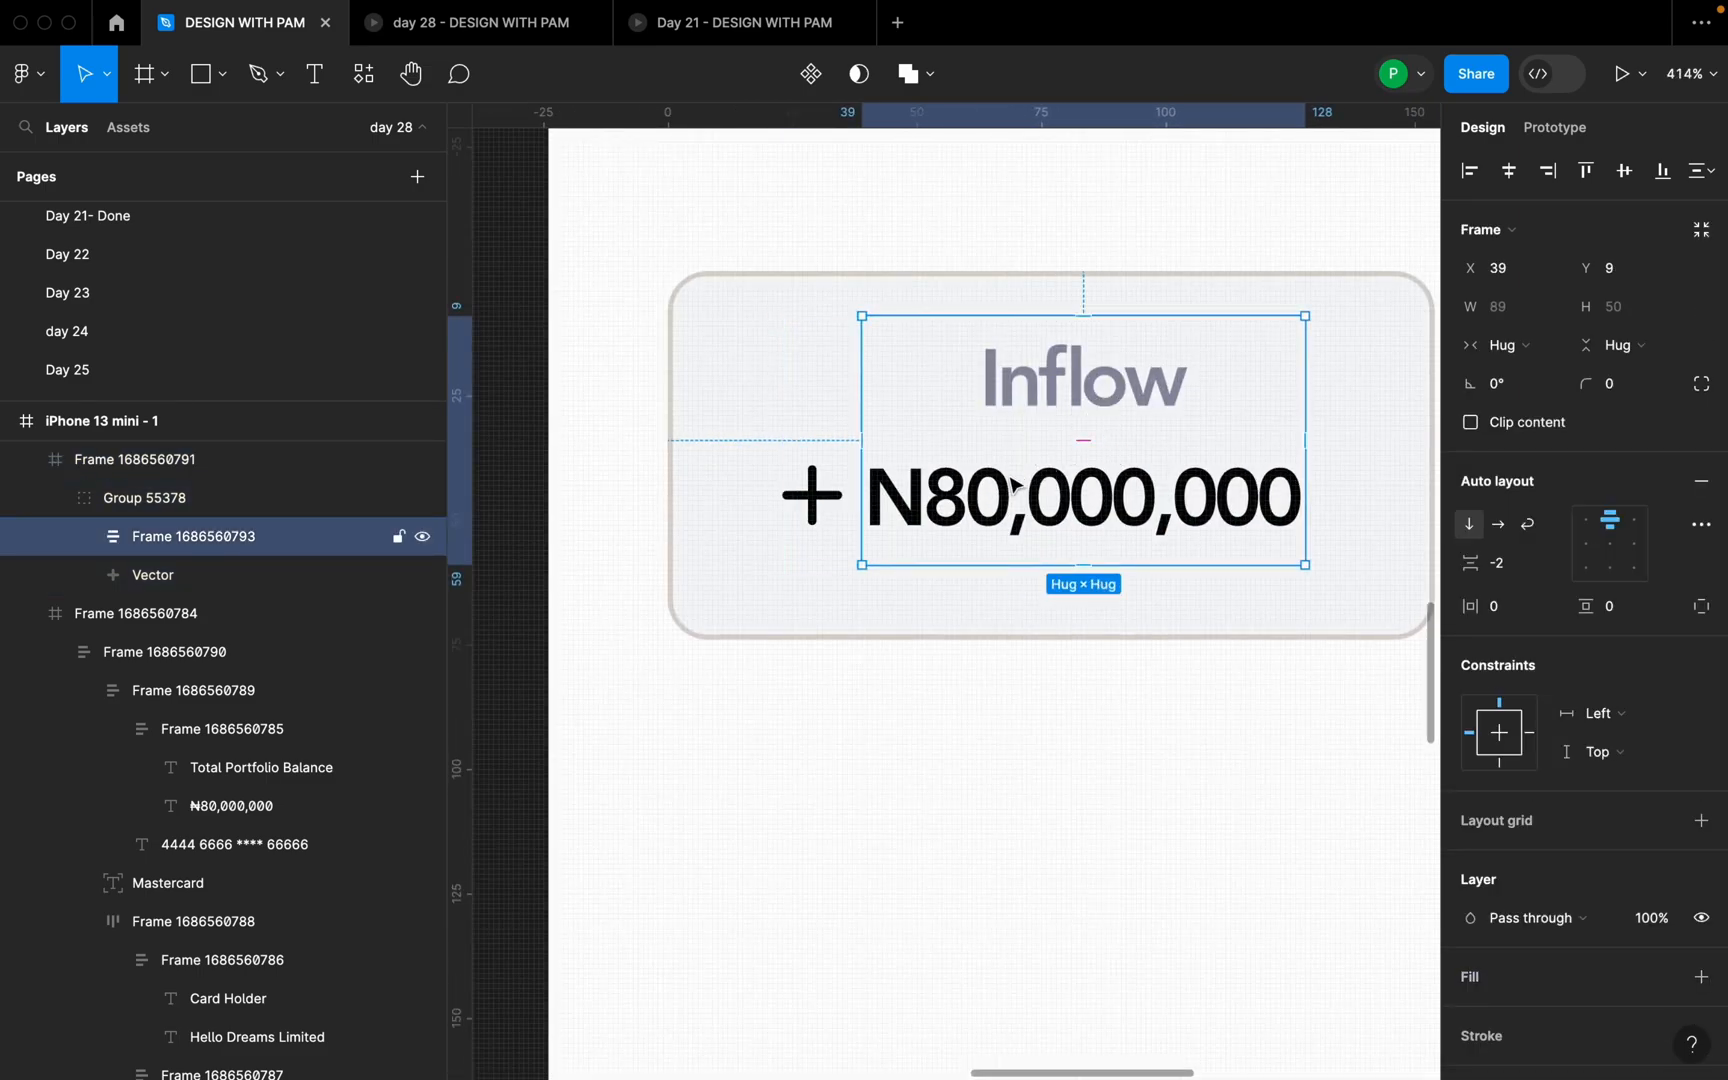
click(977, 490)
click(980, 493)
right_click(981, 494)
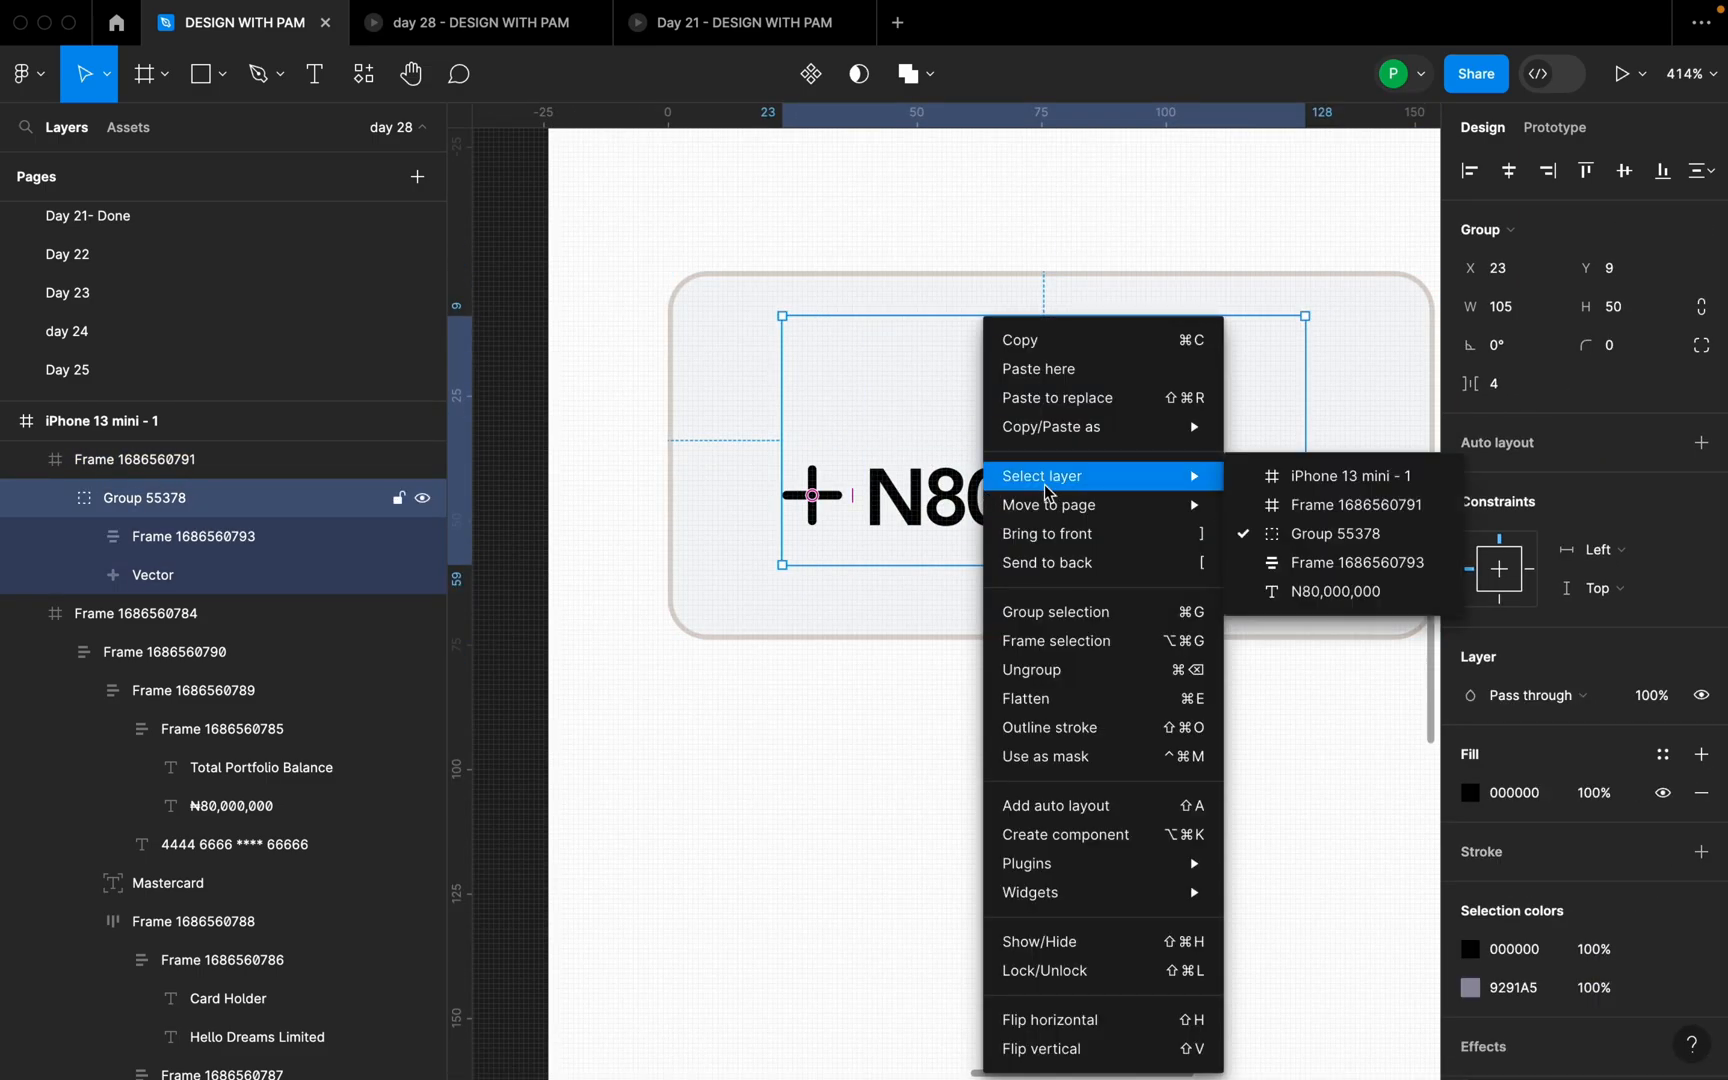
click(1073, 681)
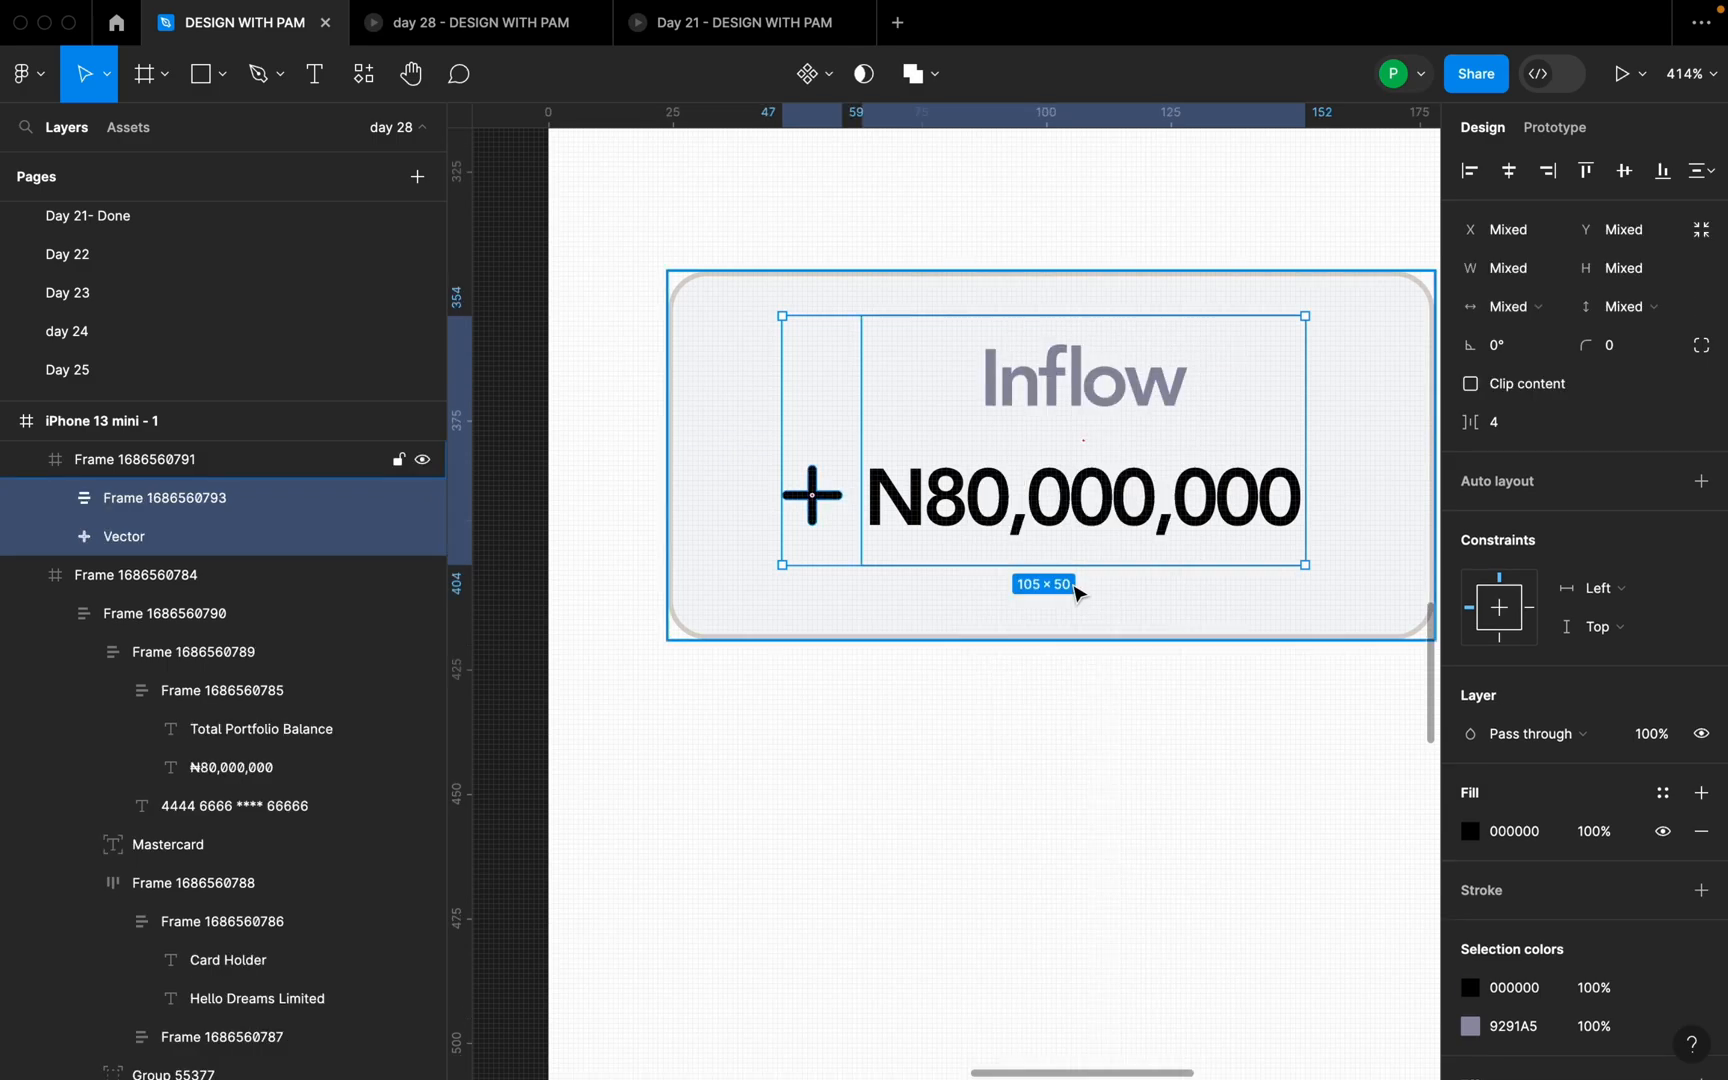
click(1100, 485)
right_click(1120, 447)
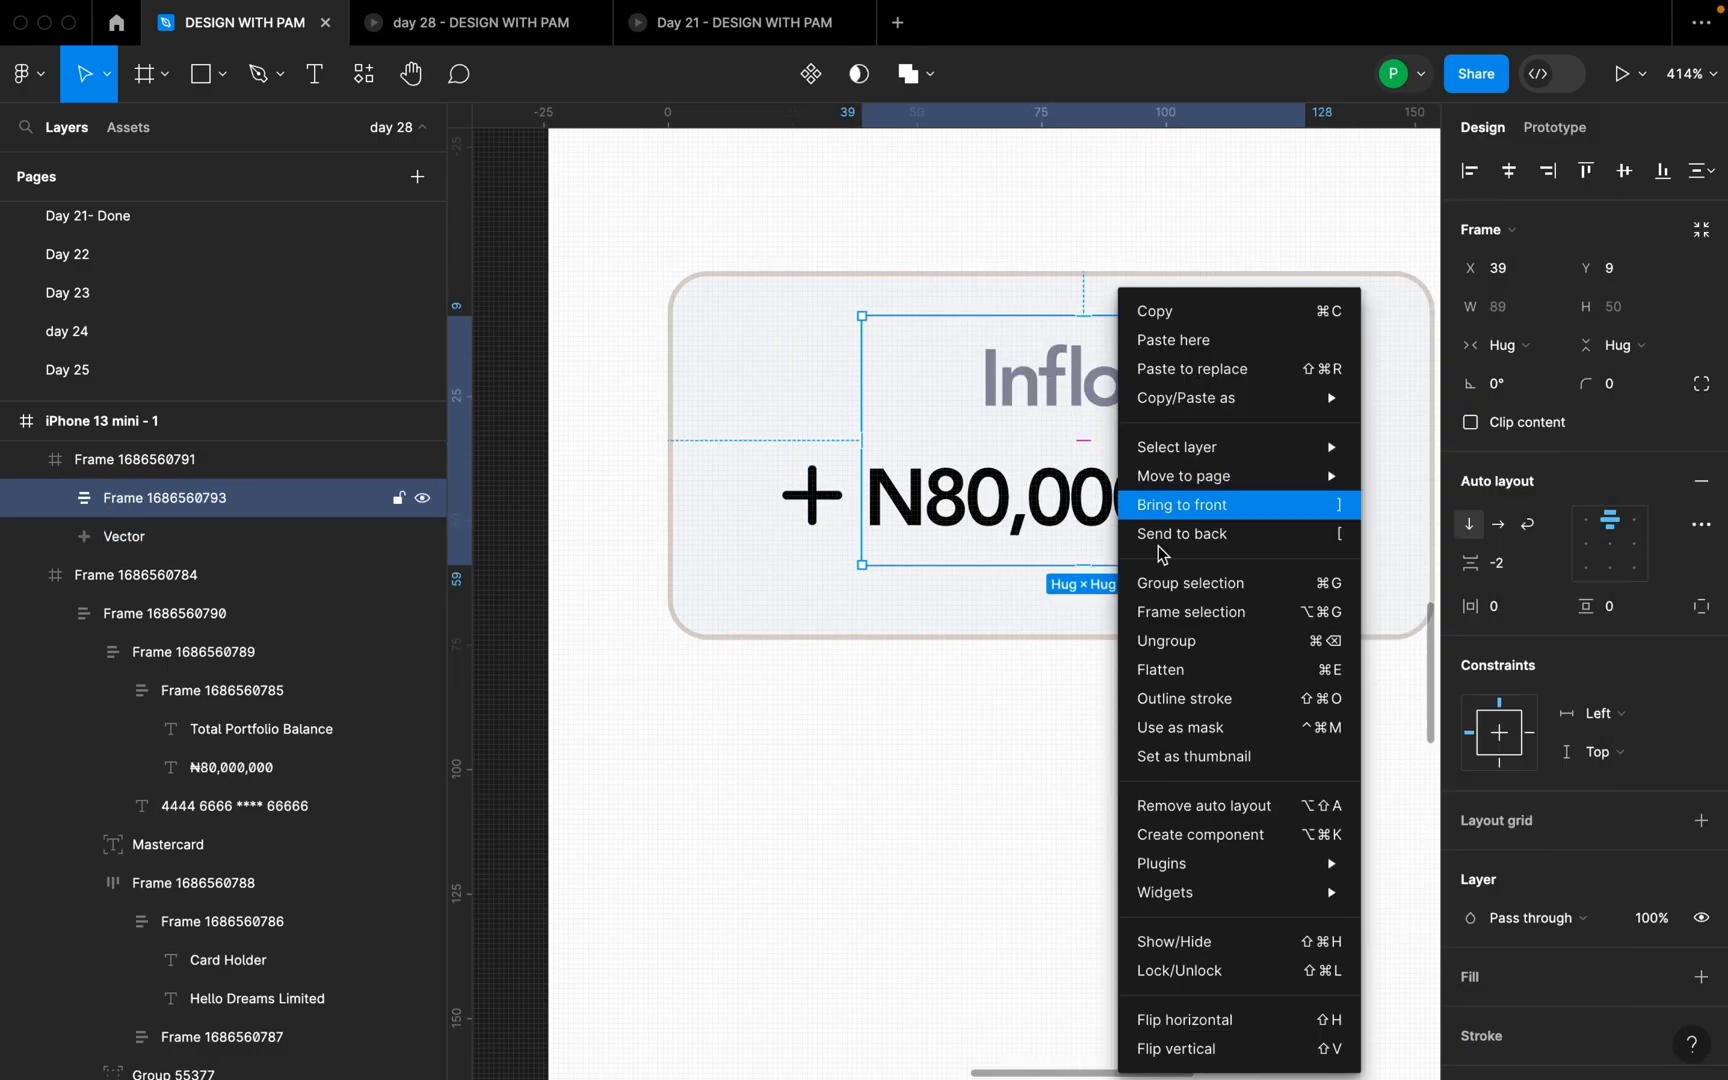
click(1166, 641)
- Reduce the amount's text box height to 21 and combine it with the plus icon in a bottom-left-aligned horizontal auto layout
click(1040, 512)
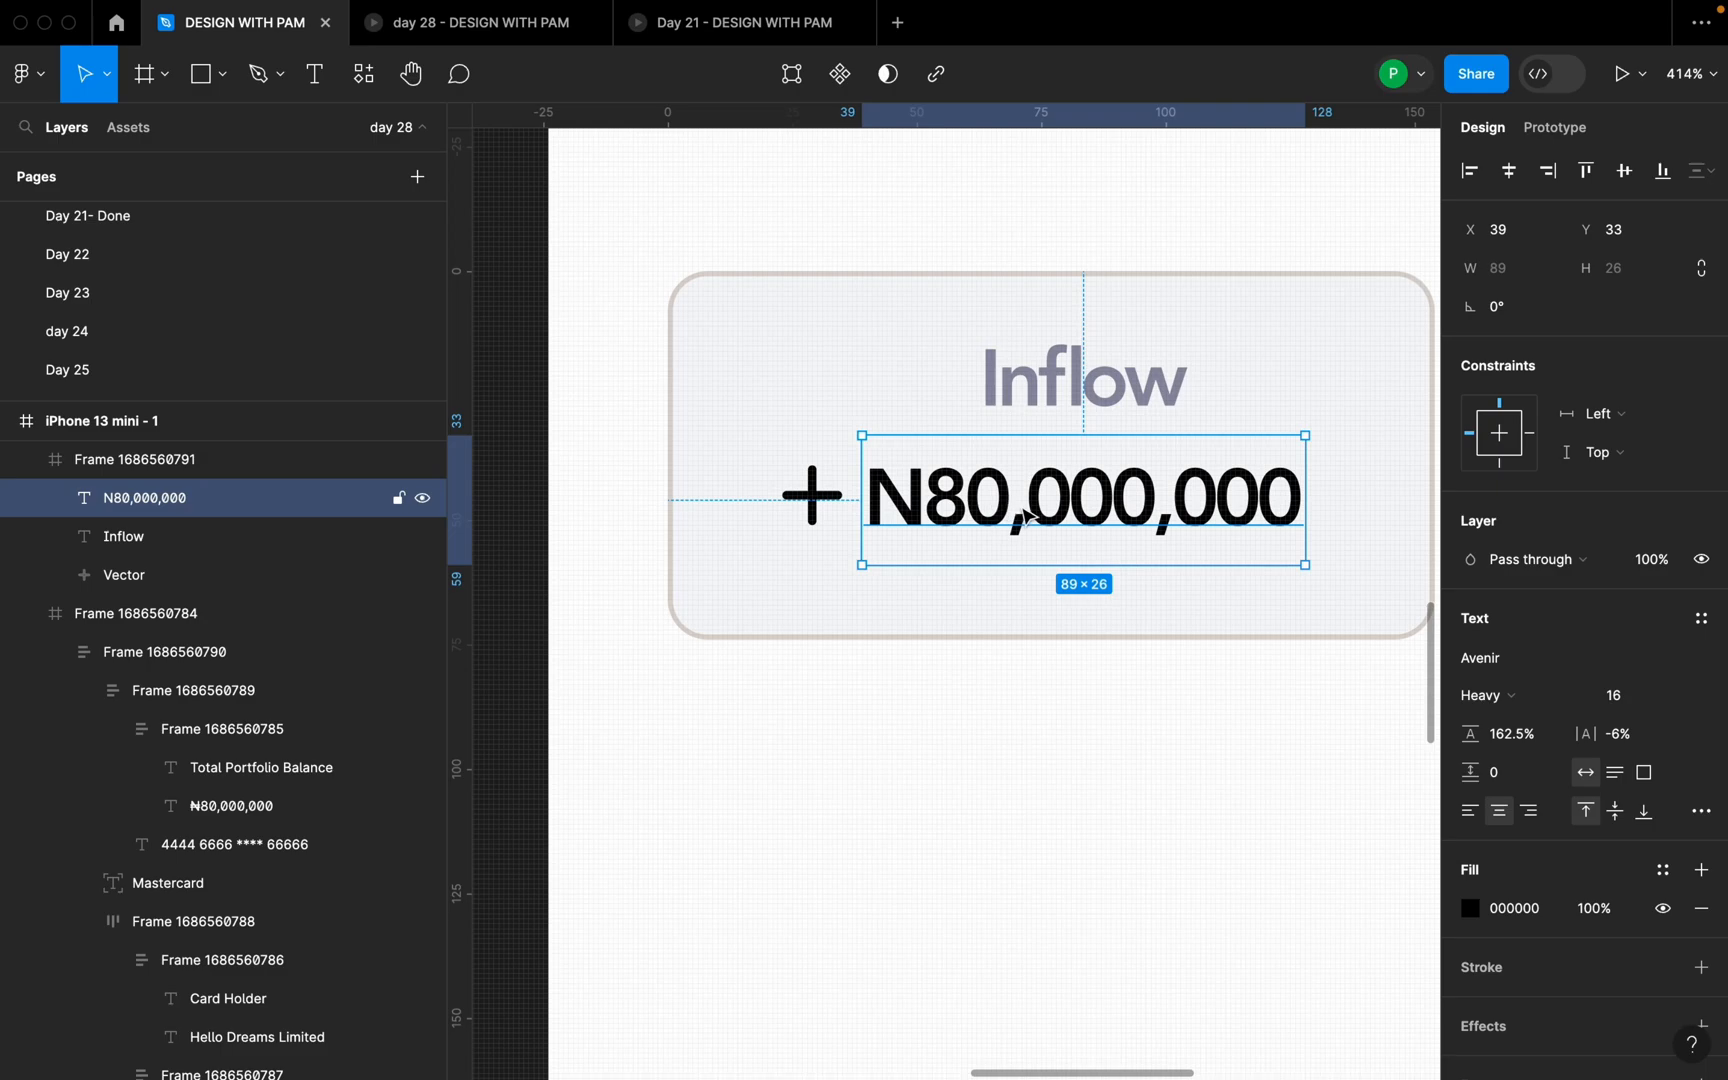
drag(1051, 563, 1051, 540)
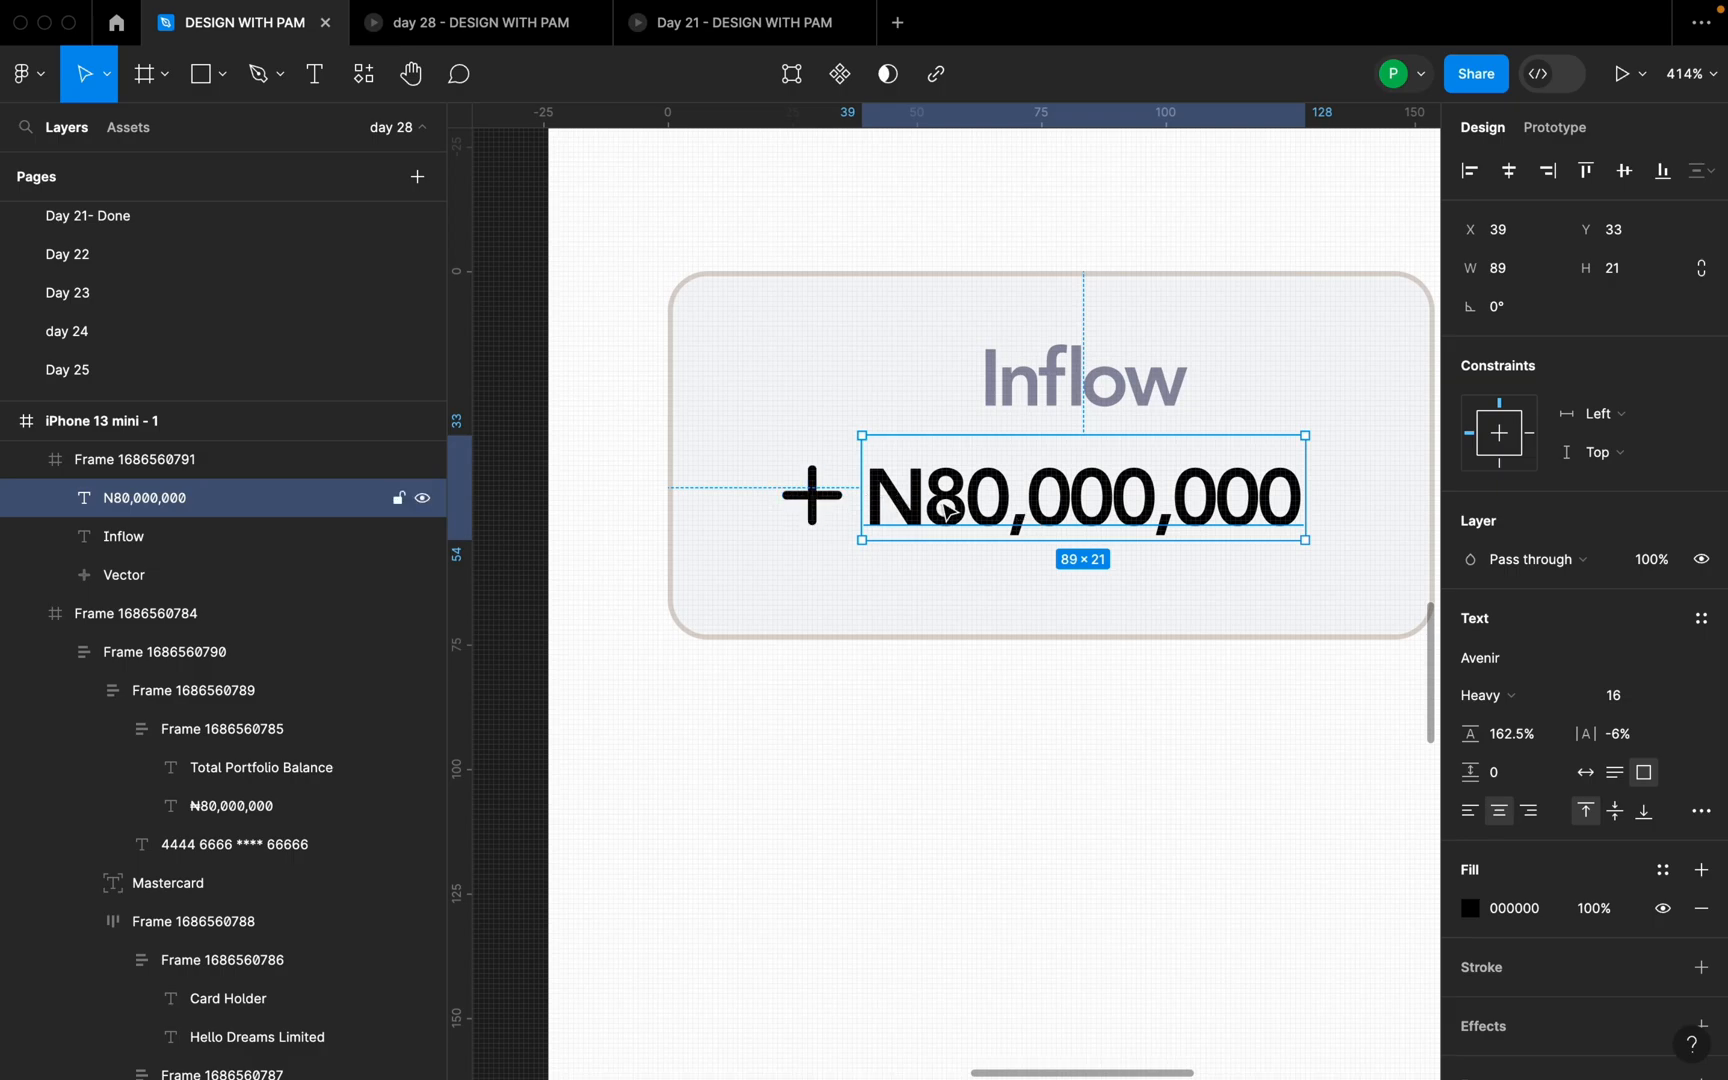
shift+click(830, 495)
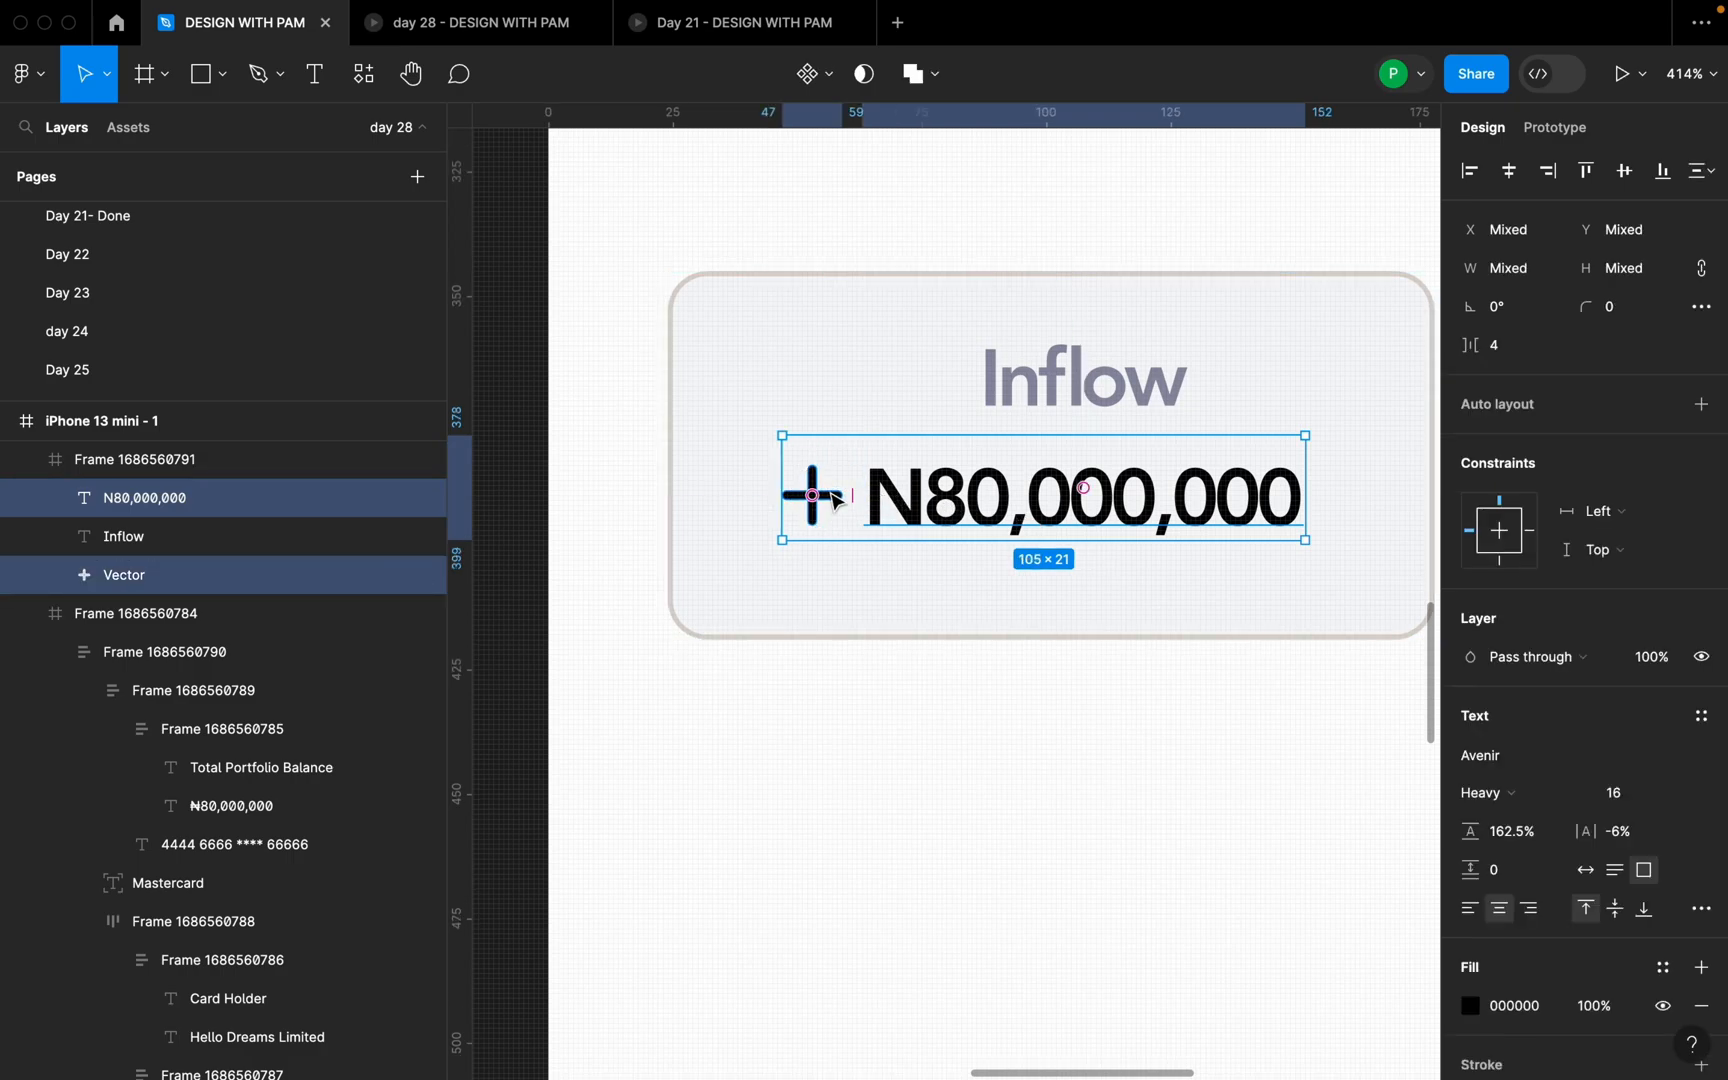
key(shift+a)
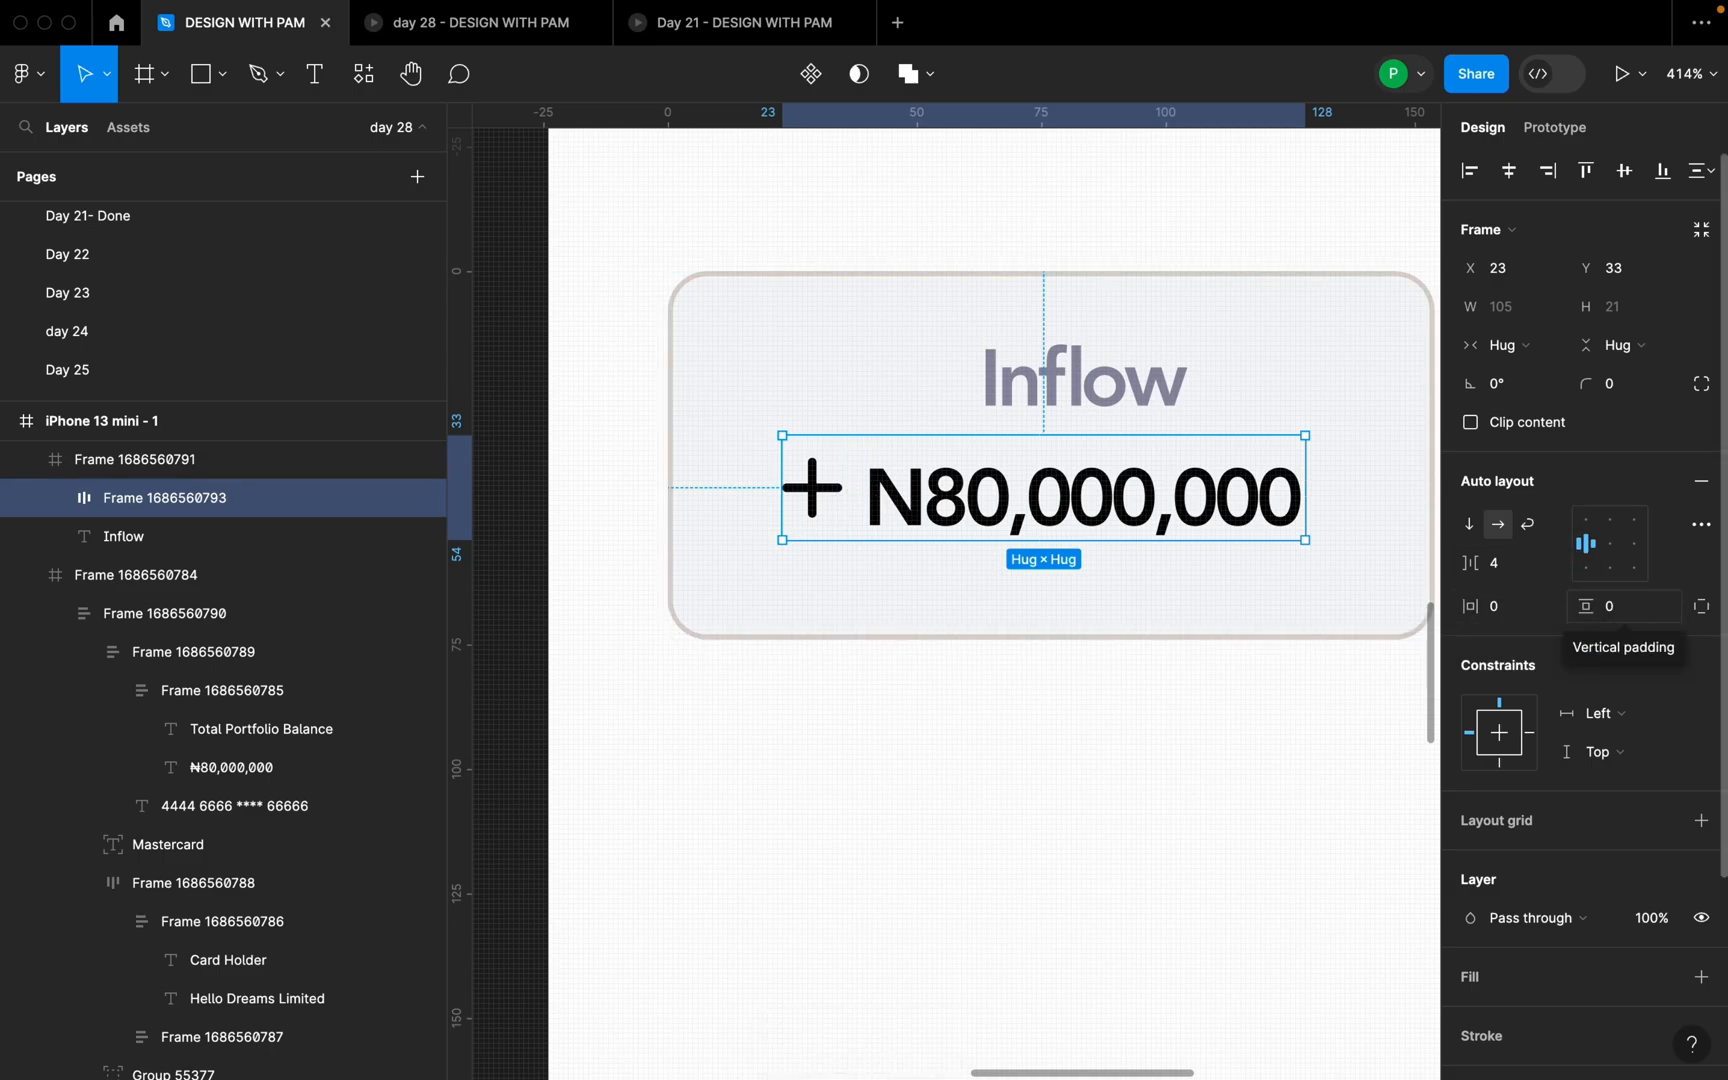
click(1585, 571)
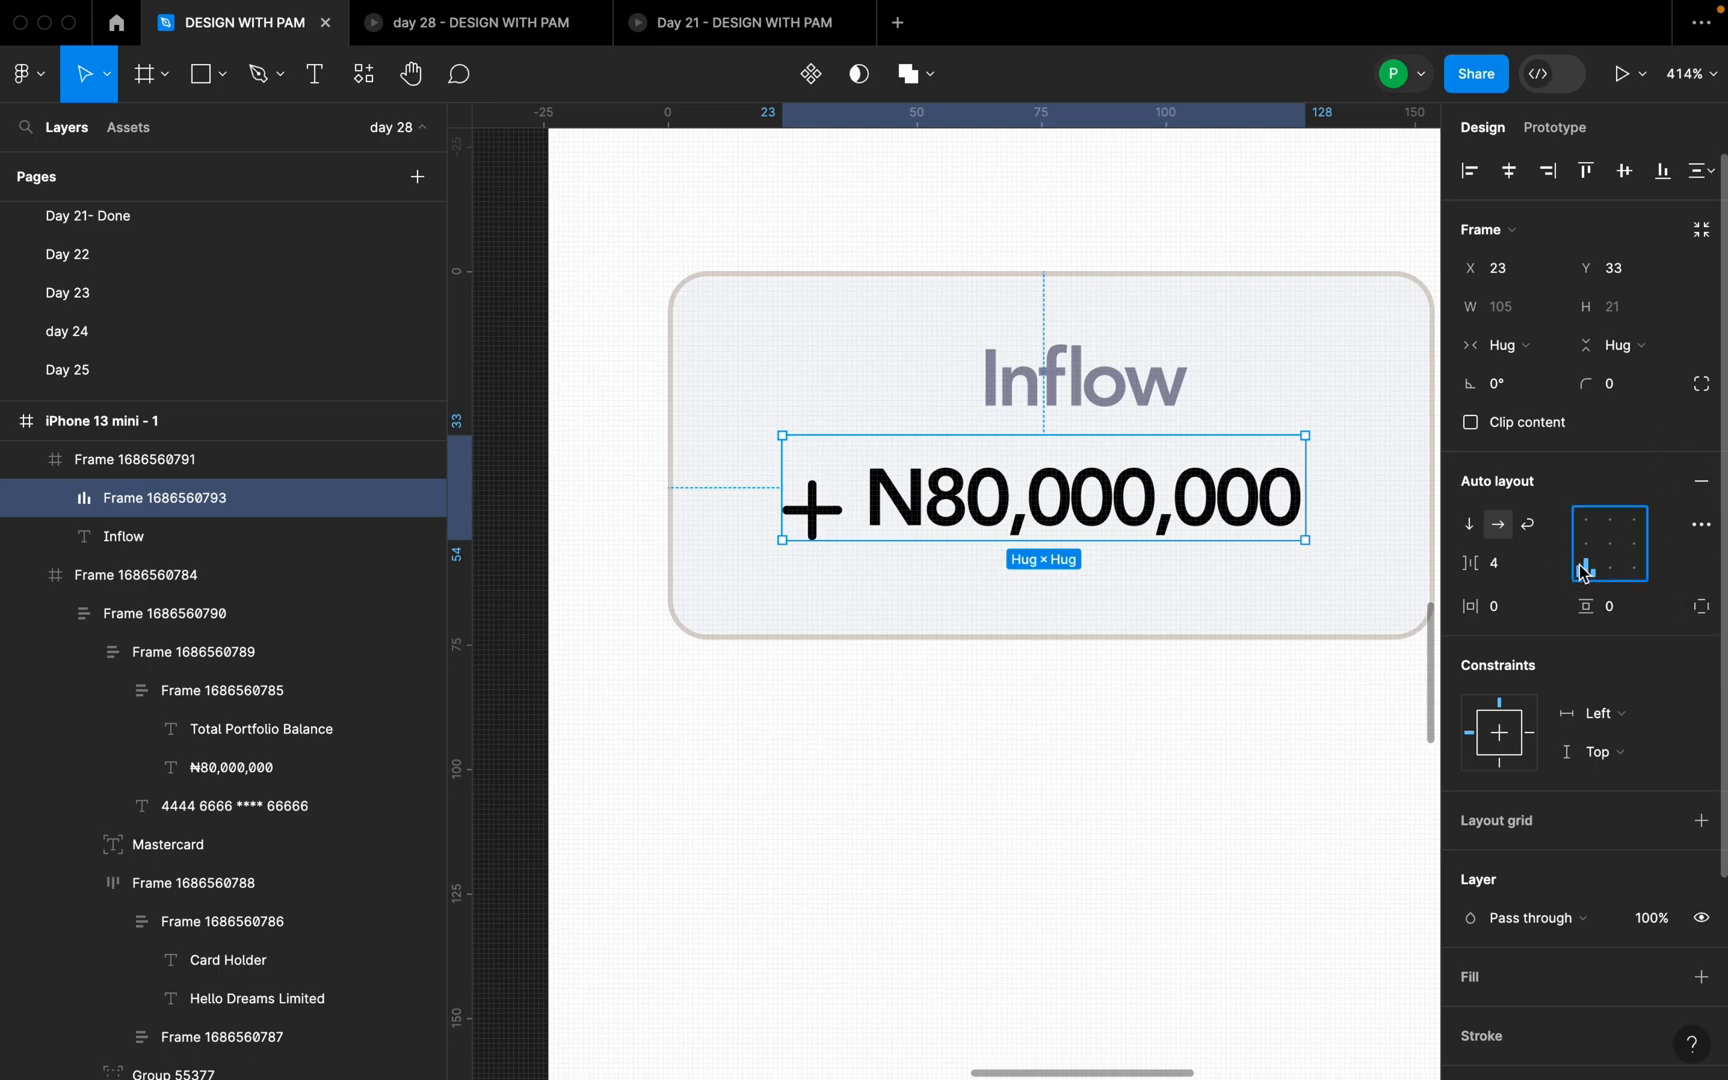
- Stack the Inflow label and the amount row in a vertical auto layout with a gap of -2
shift+click(1108, 388)
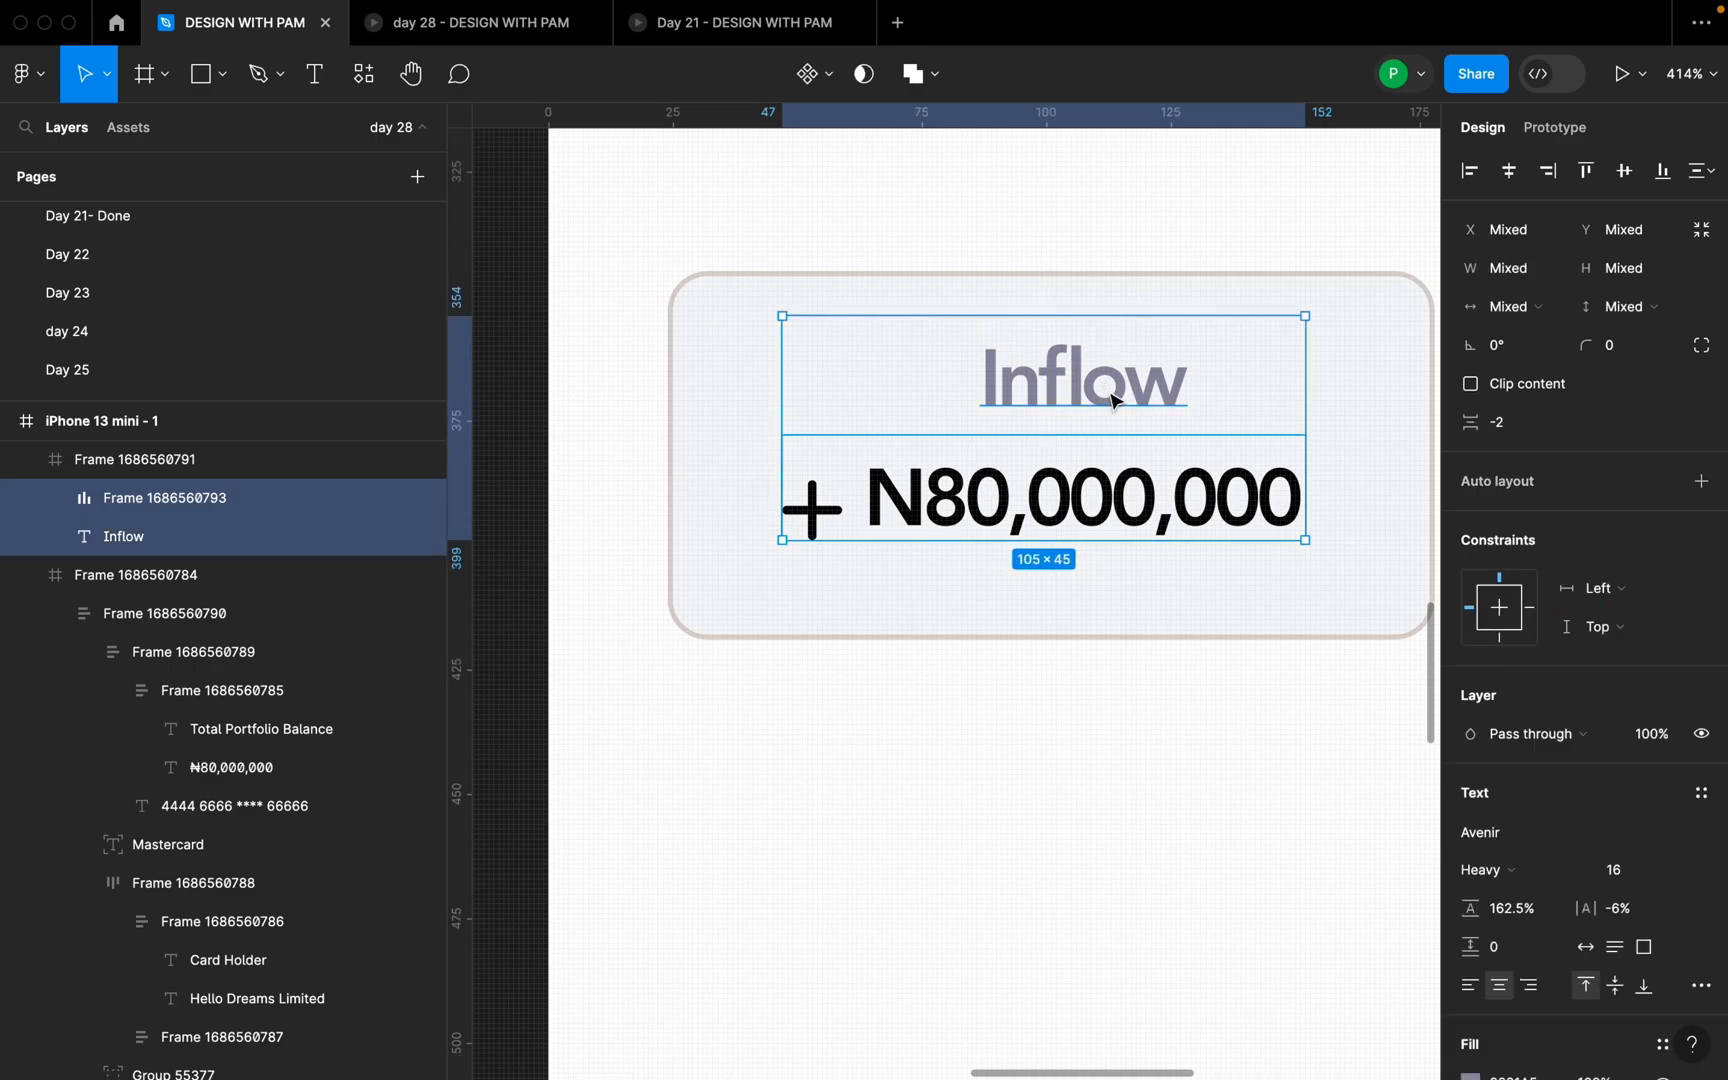
key(shift+a)
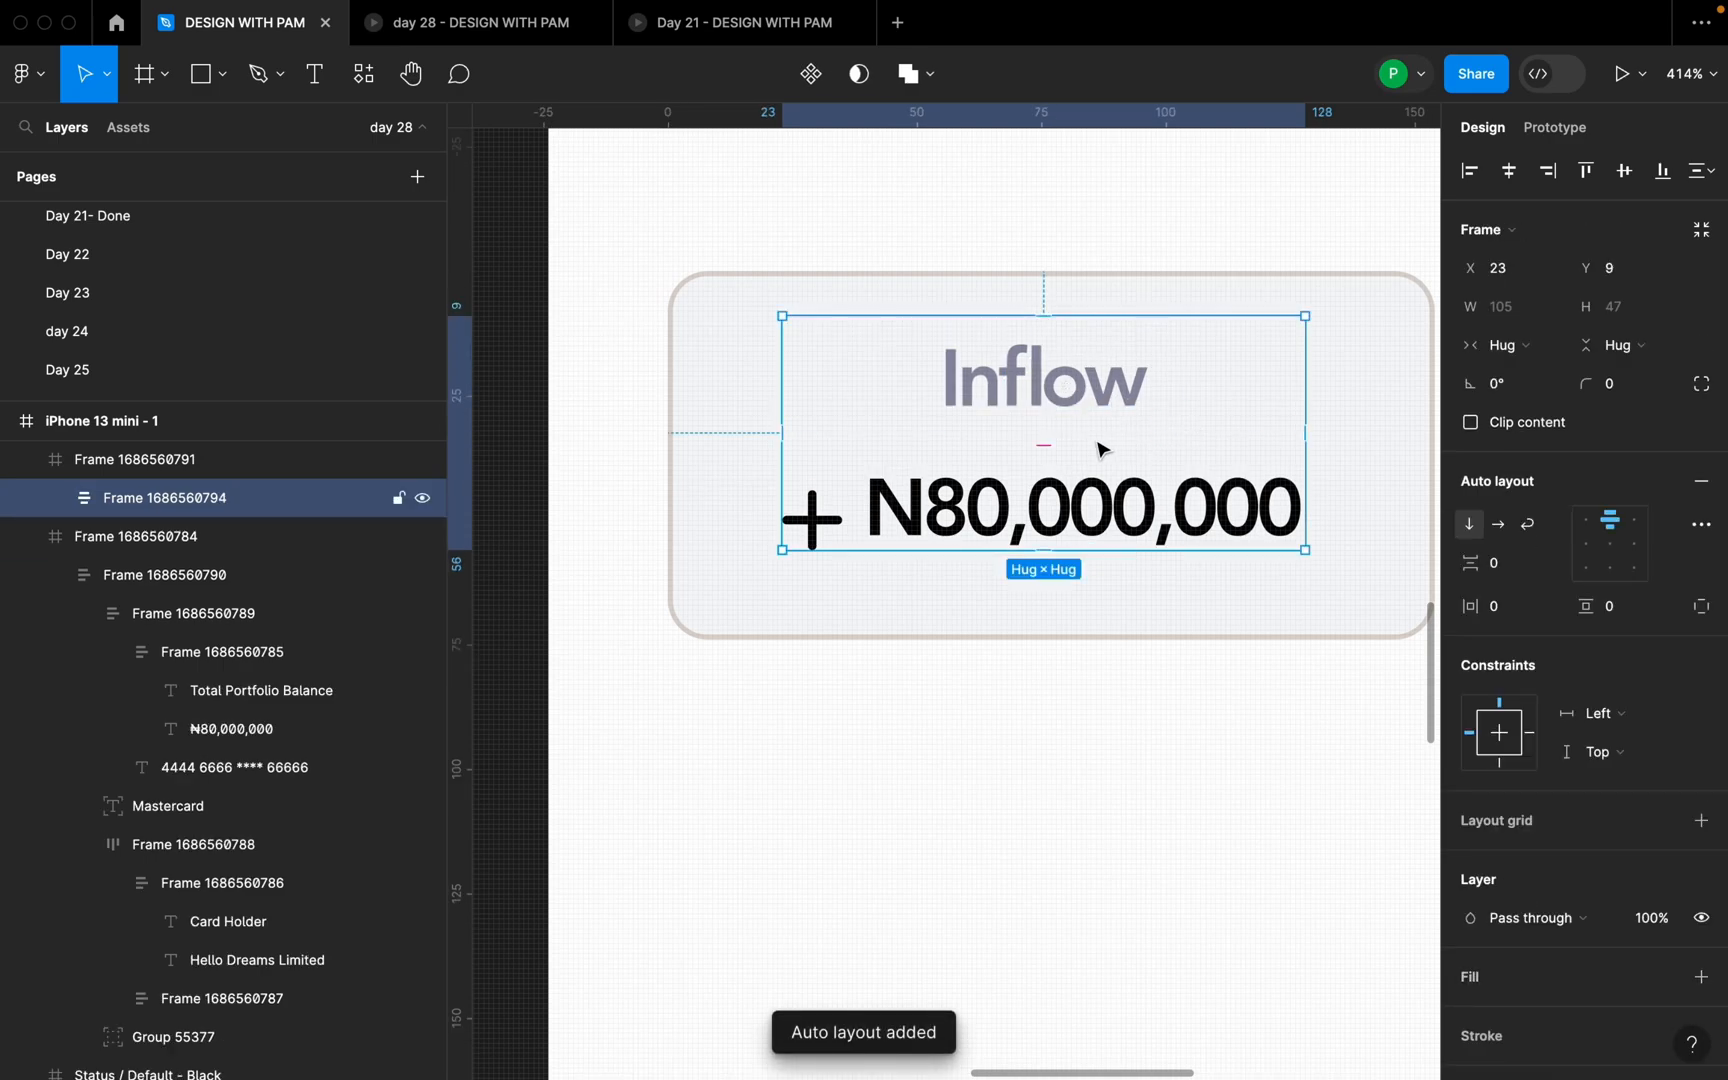
click(1510, 568)
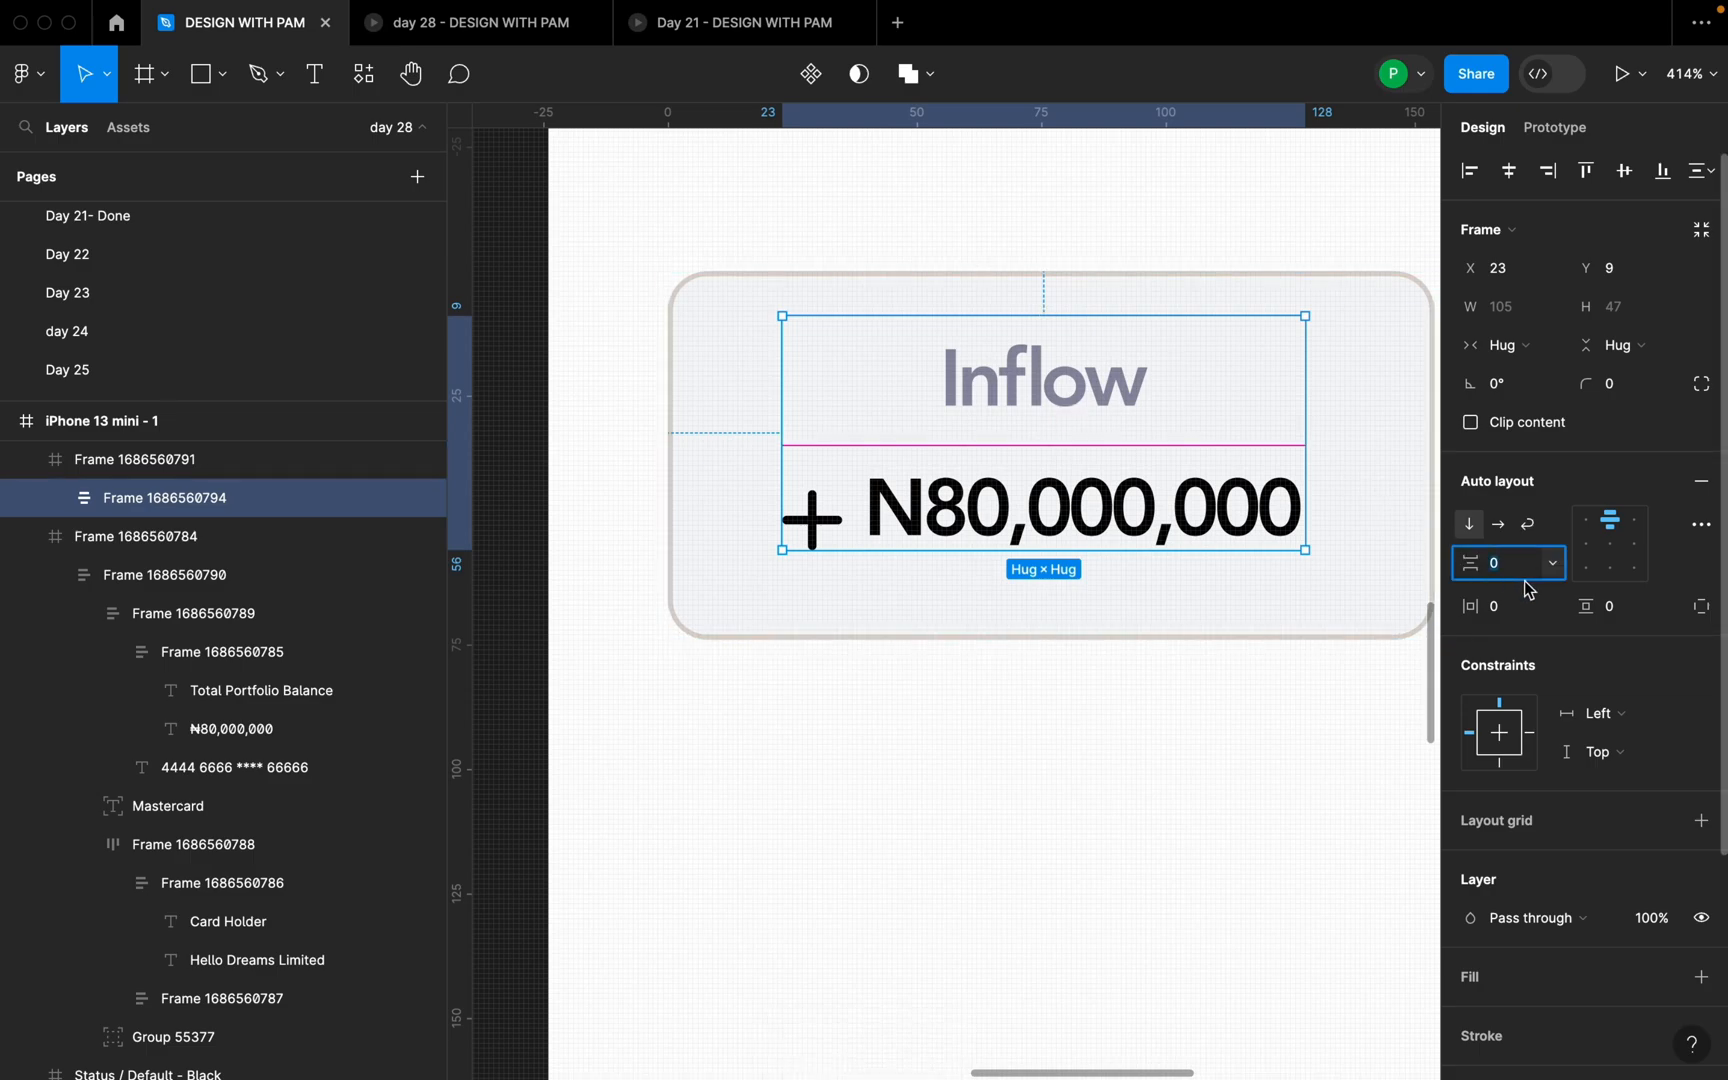
scroll(1039, 440, up, 5)
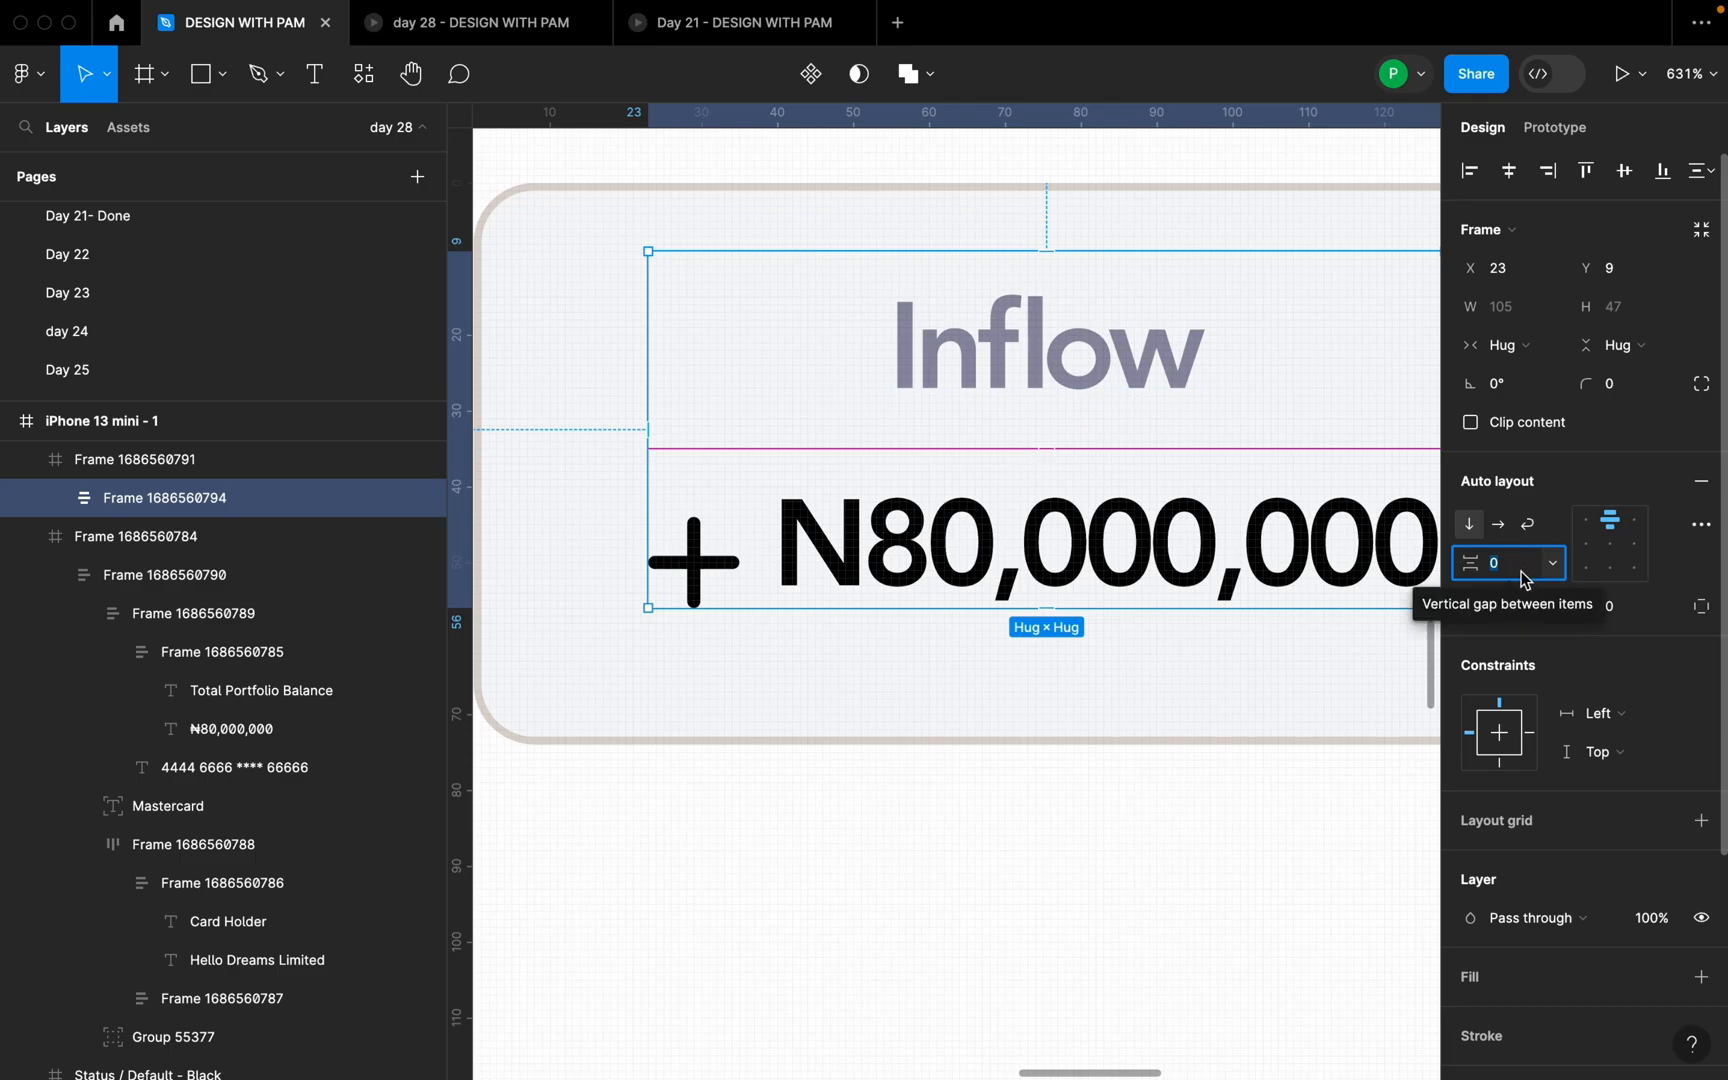
key(BackSpace)
text(-2)
key(Return)
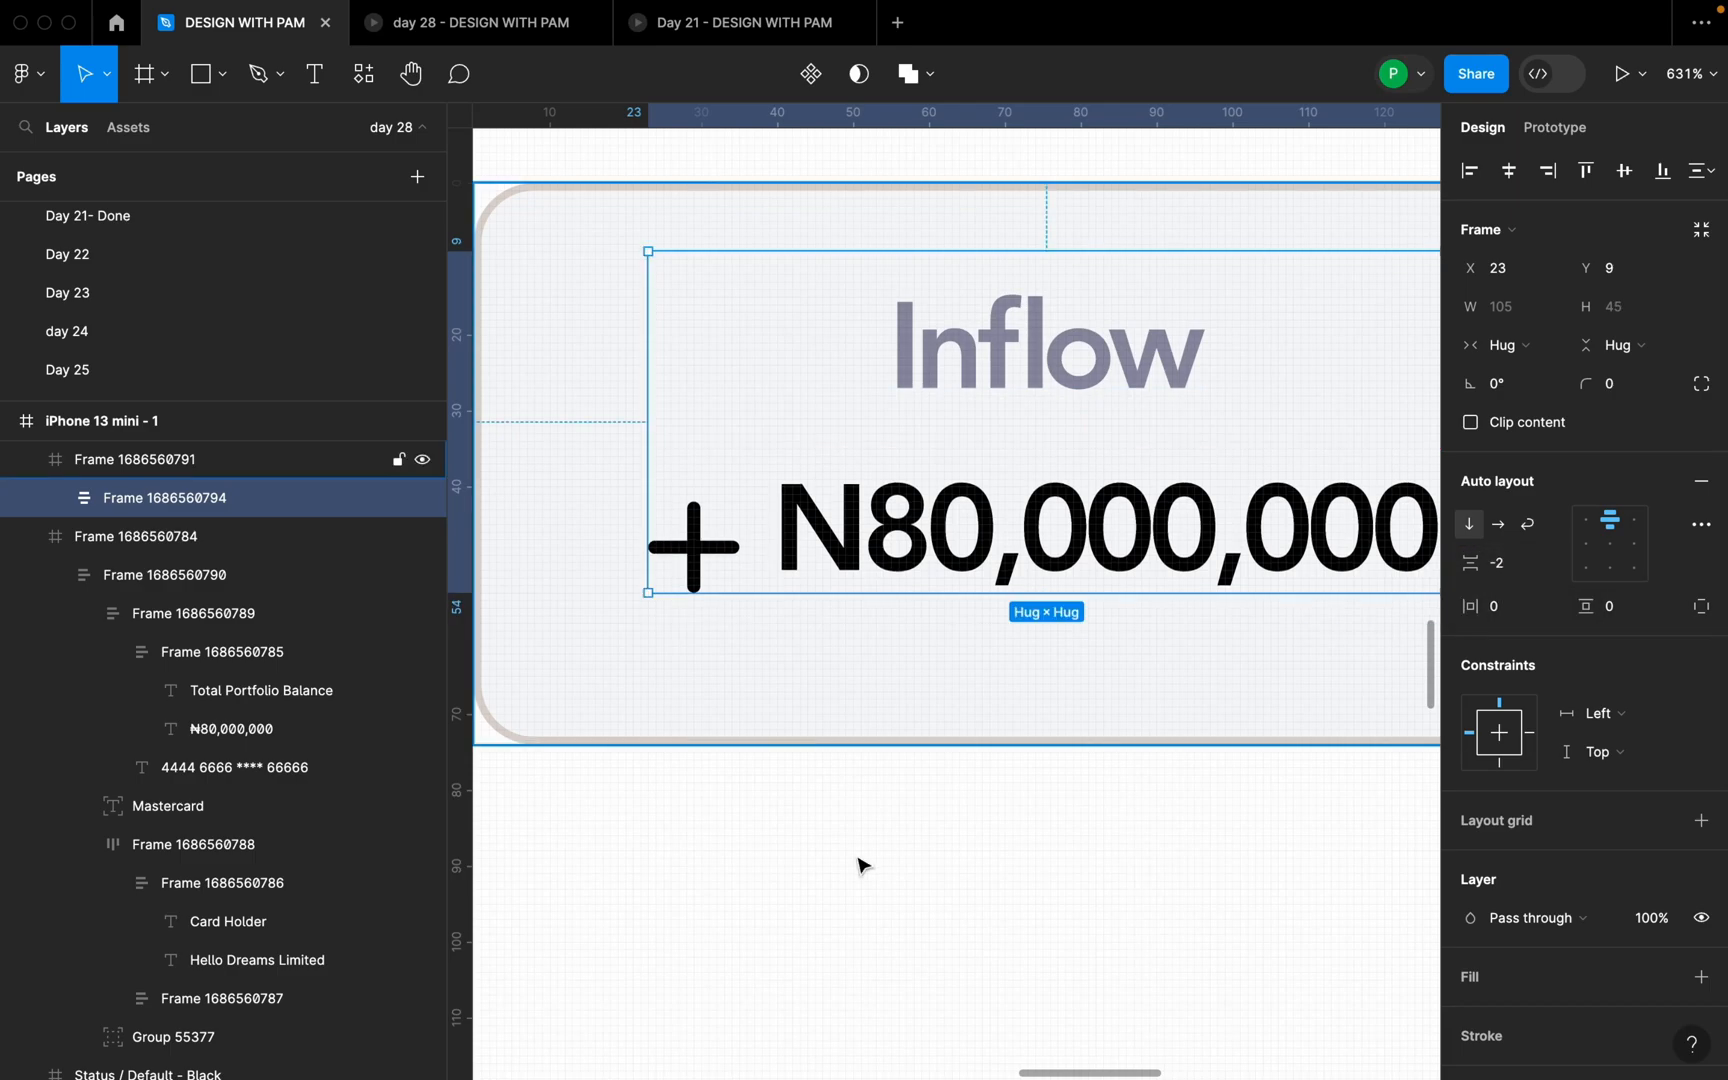
- Duplicate the Inflow content frame into the neighbouring empty card
scroll(917, 628, down, 5)
scroll(964, 663, down, 6)
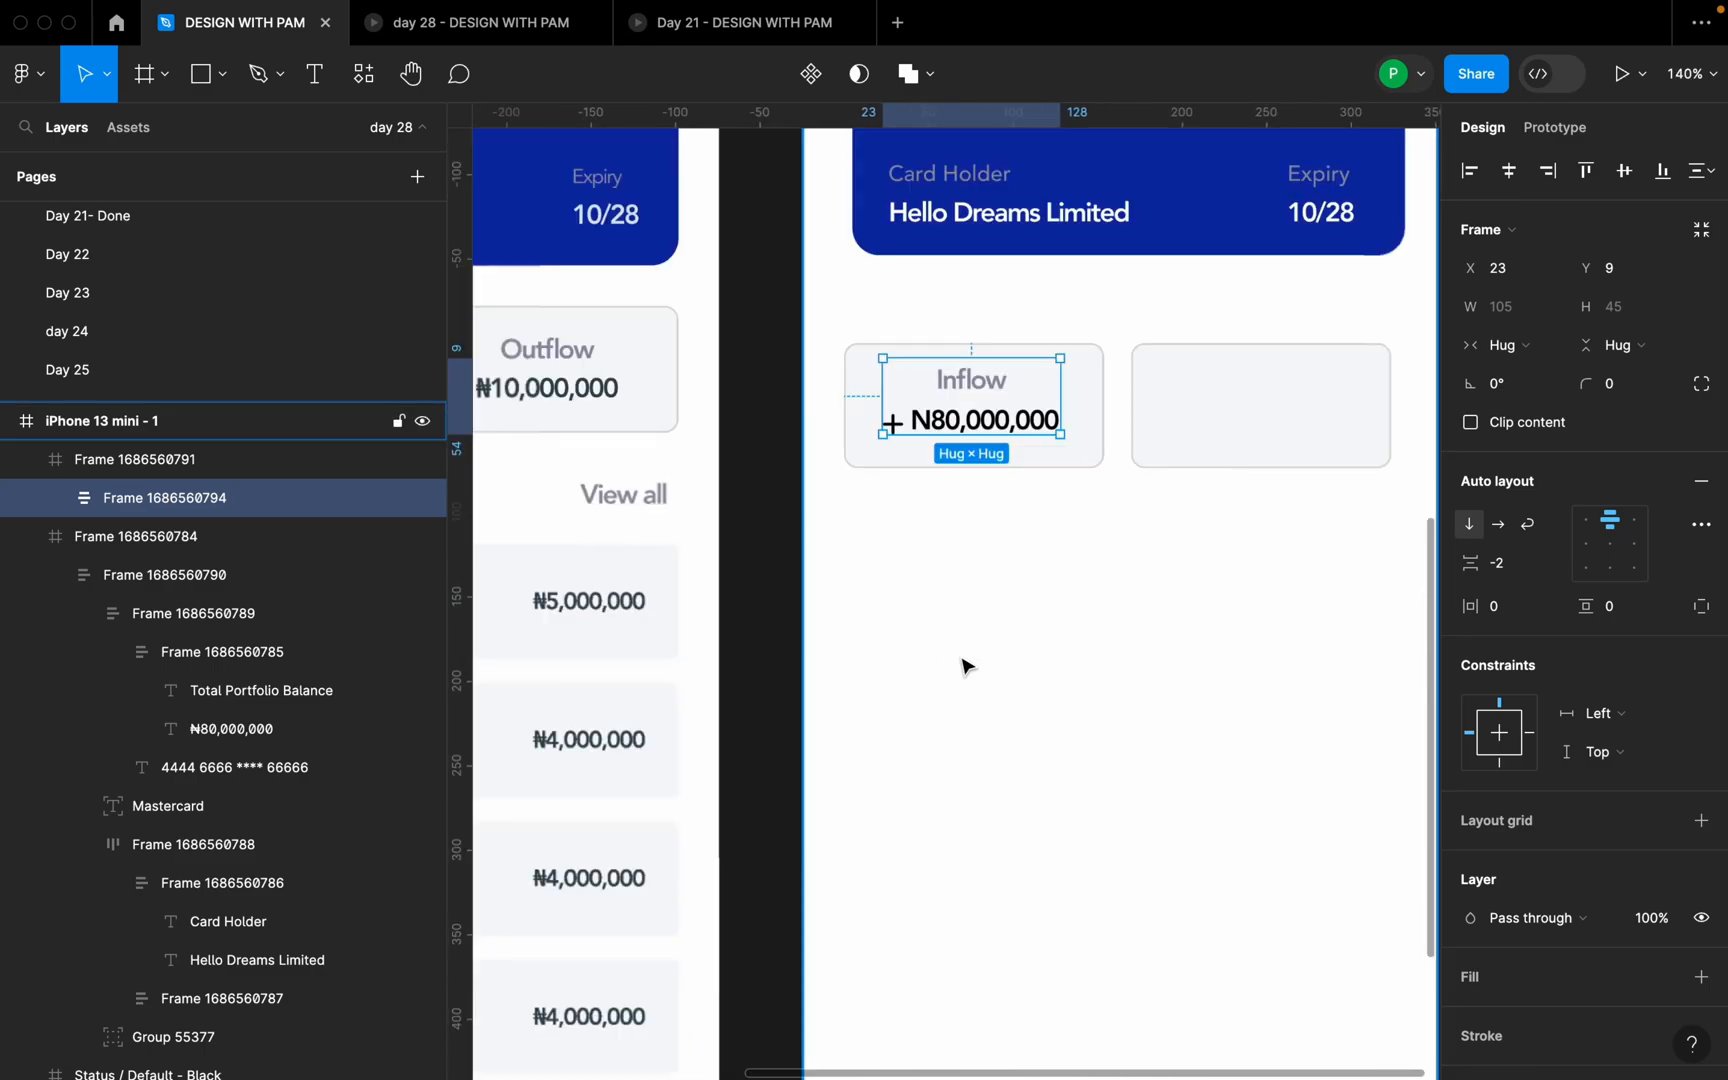
click(1016, 637)
scroll(1020, 645, up, 8)
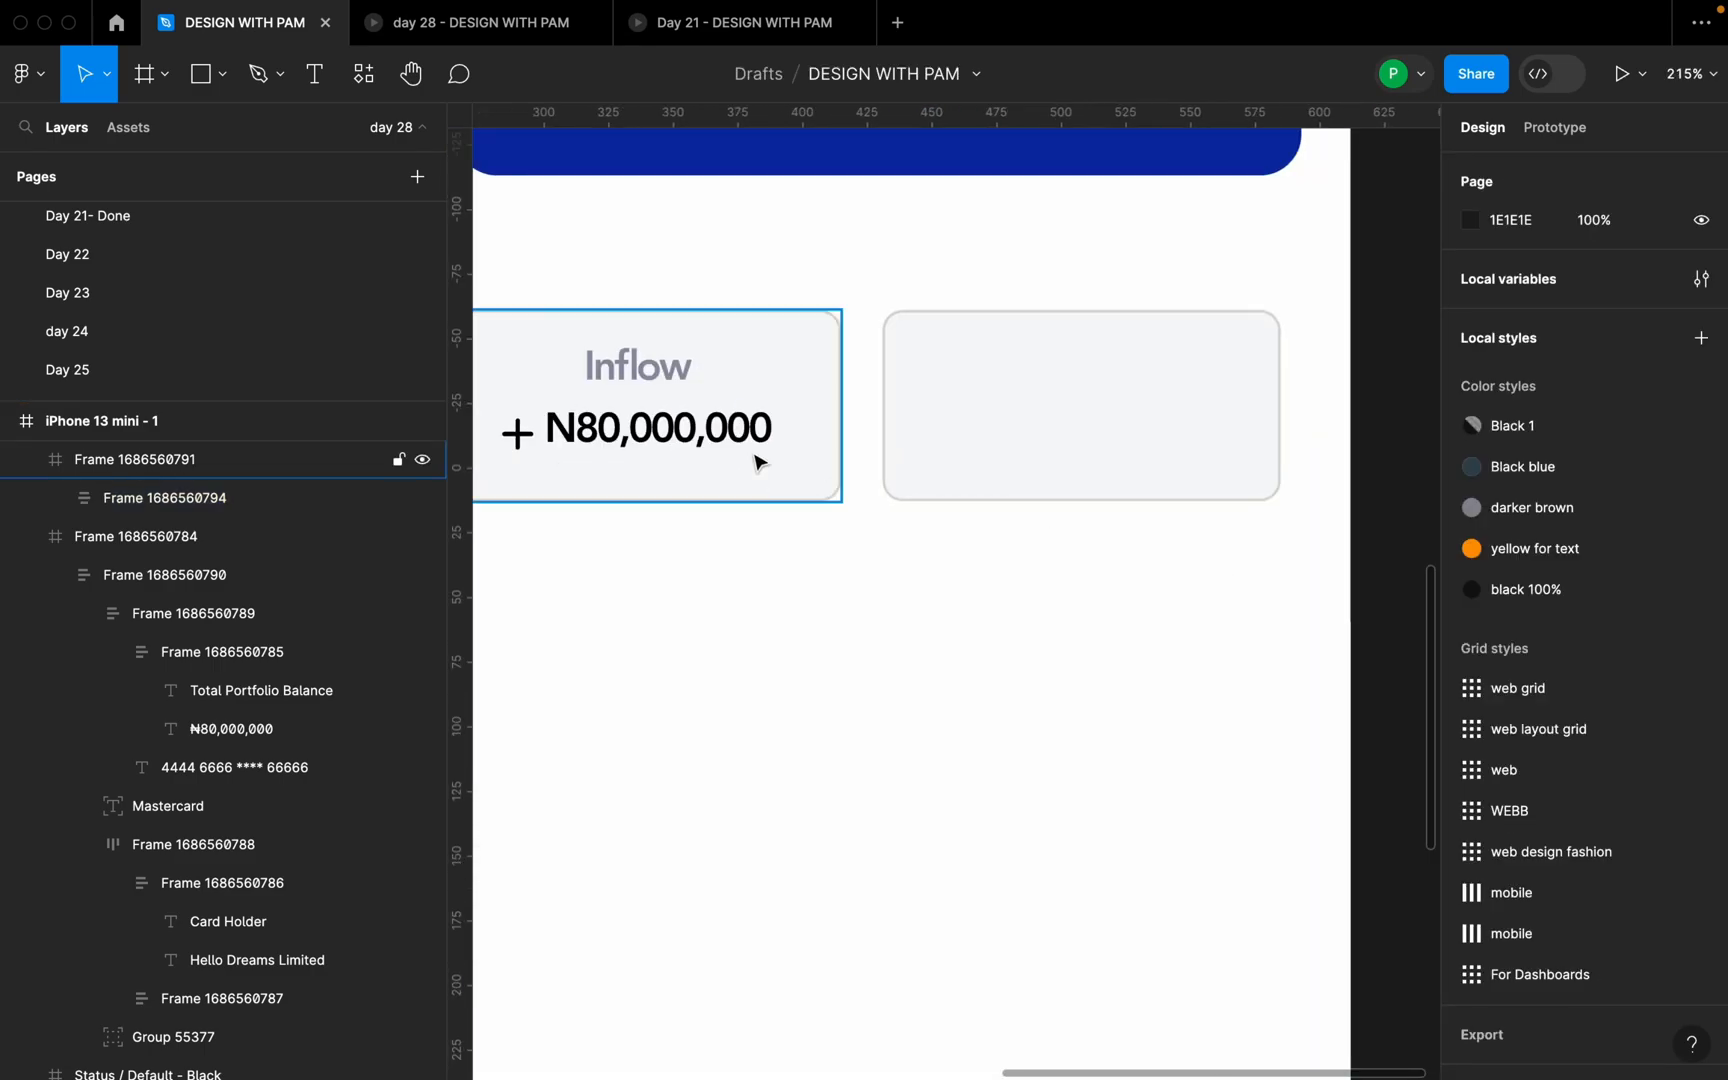
click(735, 425)
click(735, 425)
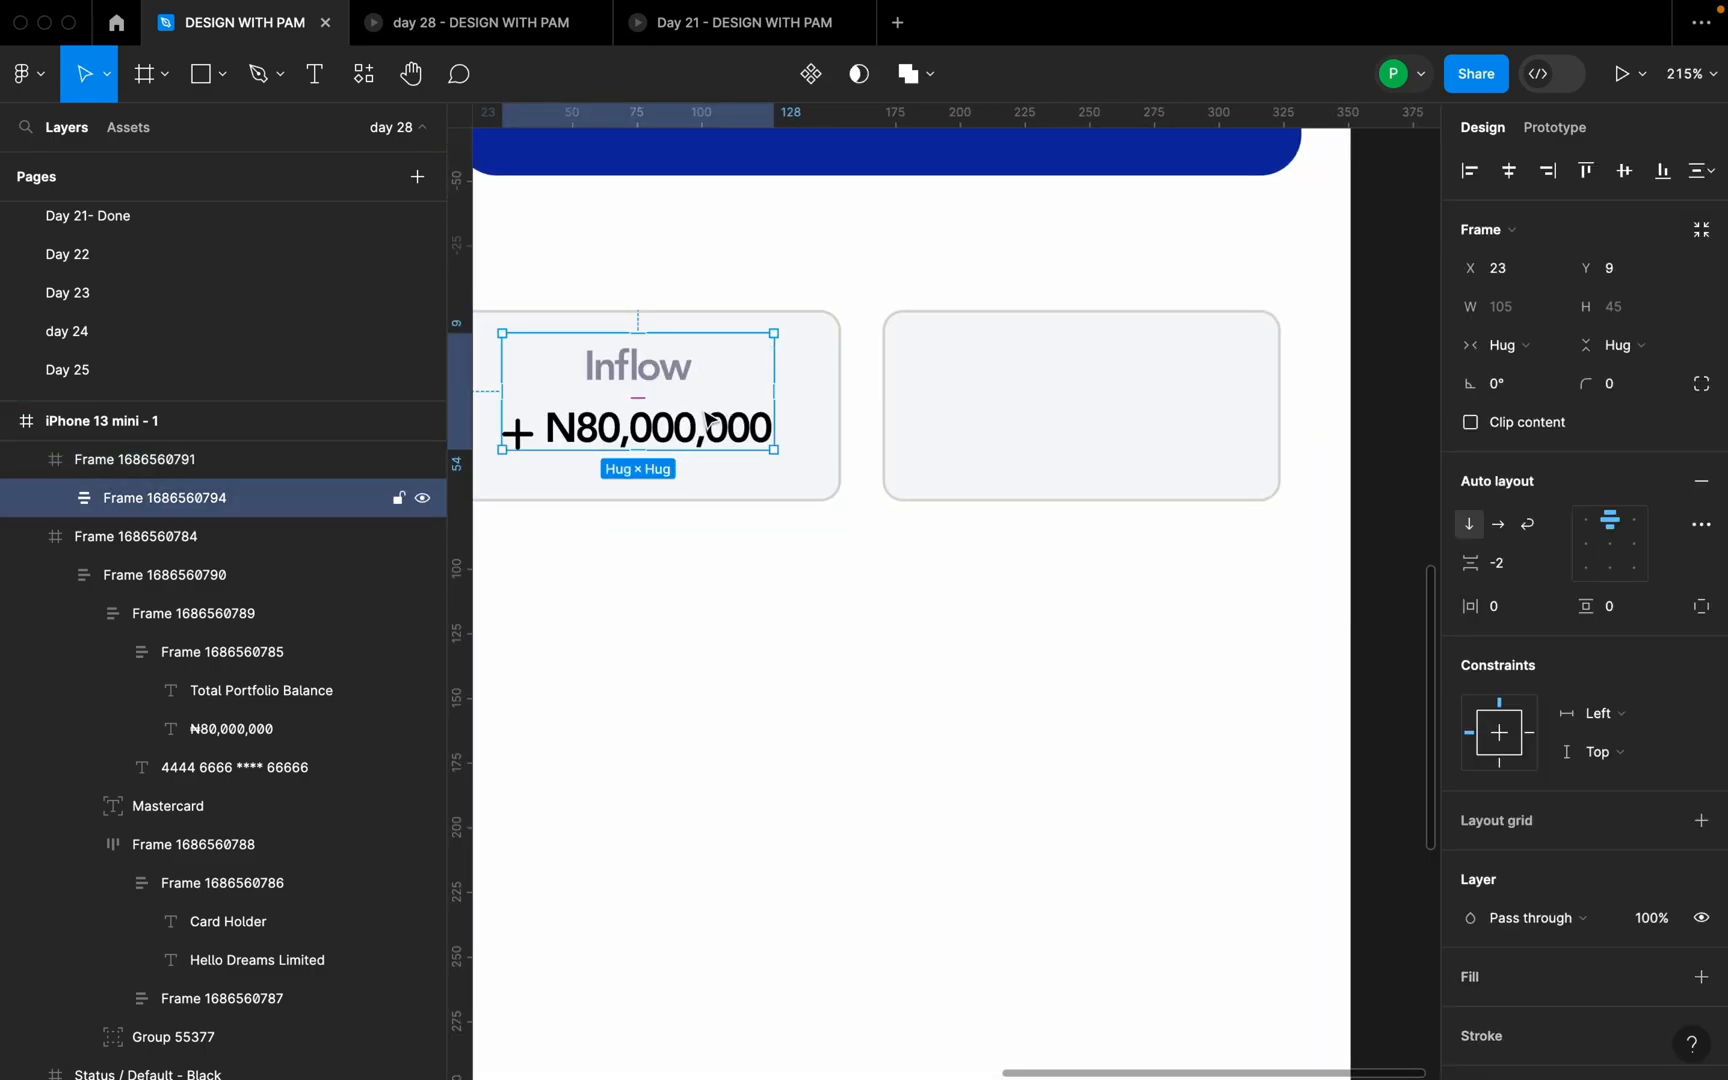
drag(710, 418, 1110, 410)
- Change the duplicated card's label to "Outflow"
double_click(1091, 360)
double_click(1091, 362)
text(Outflow)
key(Escape)
click(1270, 618)
scroll(1260, 585, down, 5)
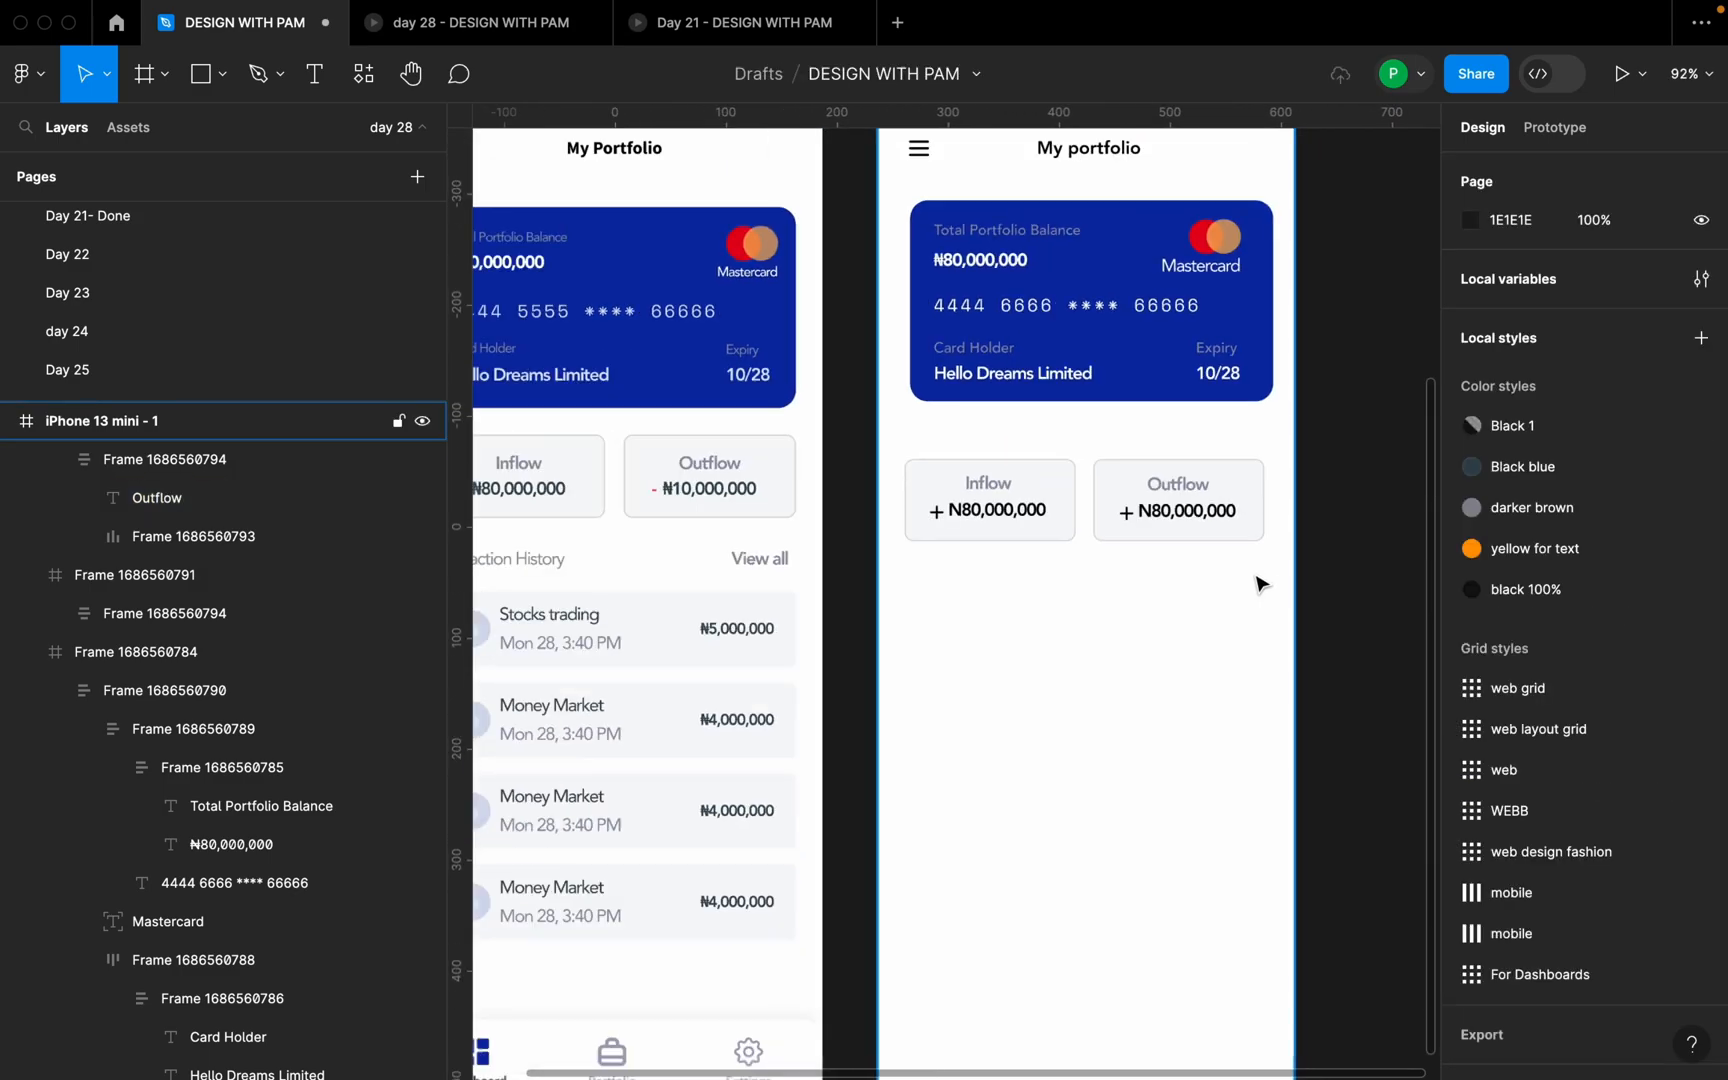
- Try the Inflow card's plus icon at 11 × 11 and undo the resize
scroll(987, 536, up, 5)
click(858, 492)
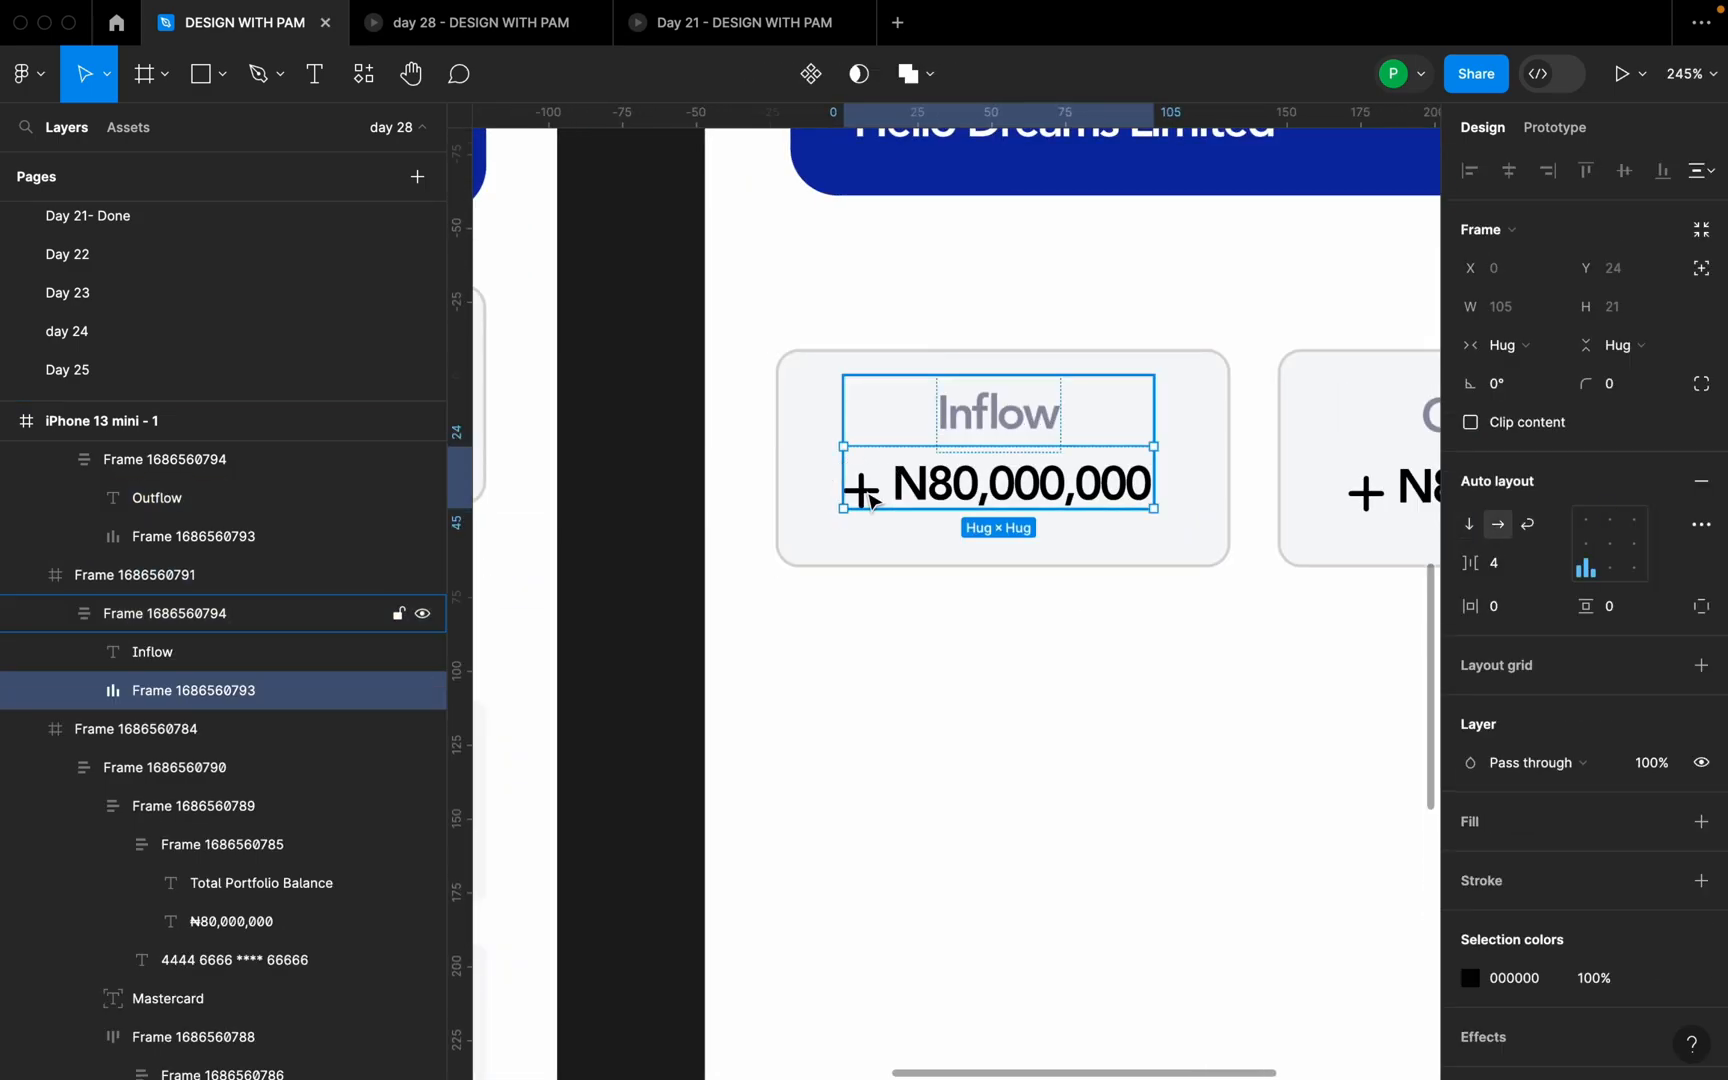
click(870, 498)
click(1527, 279)
text(11)
key(Return)
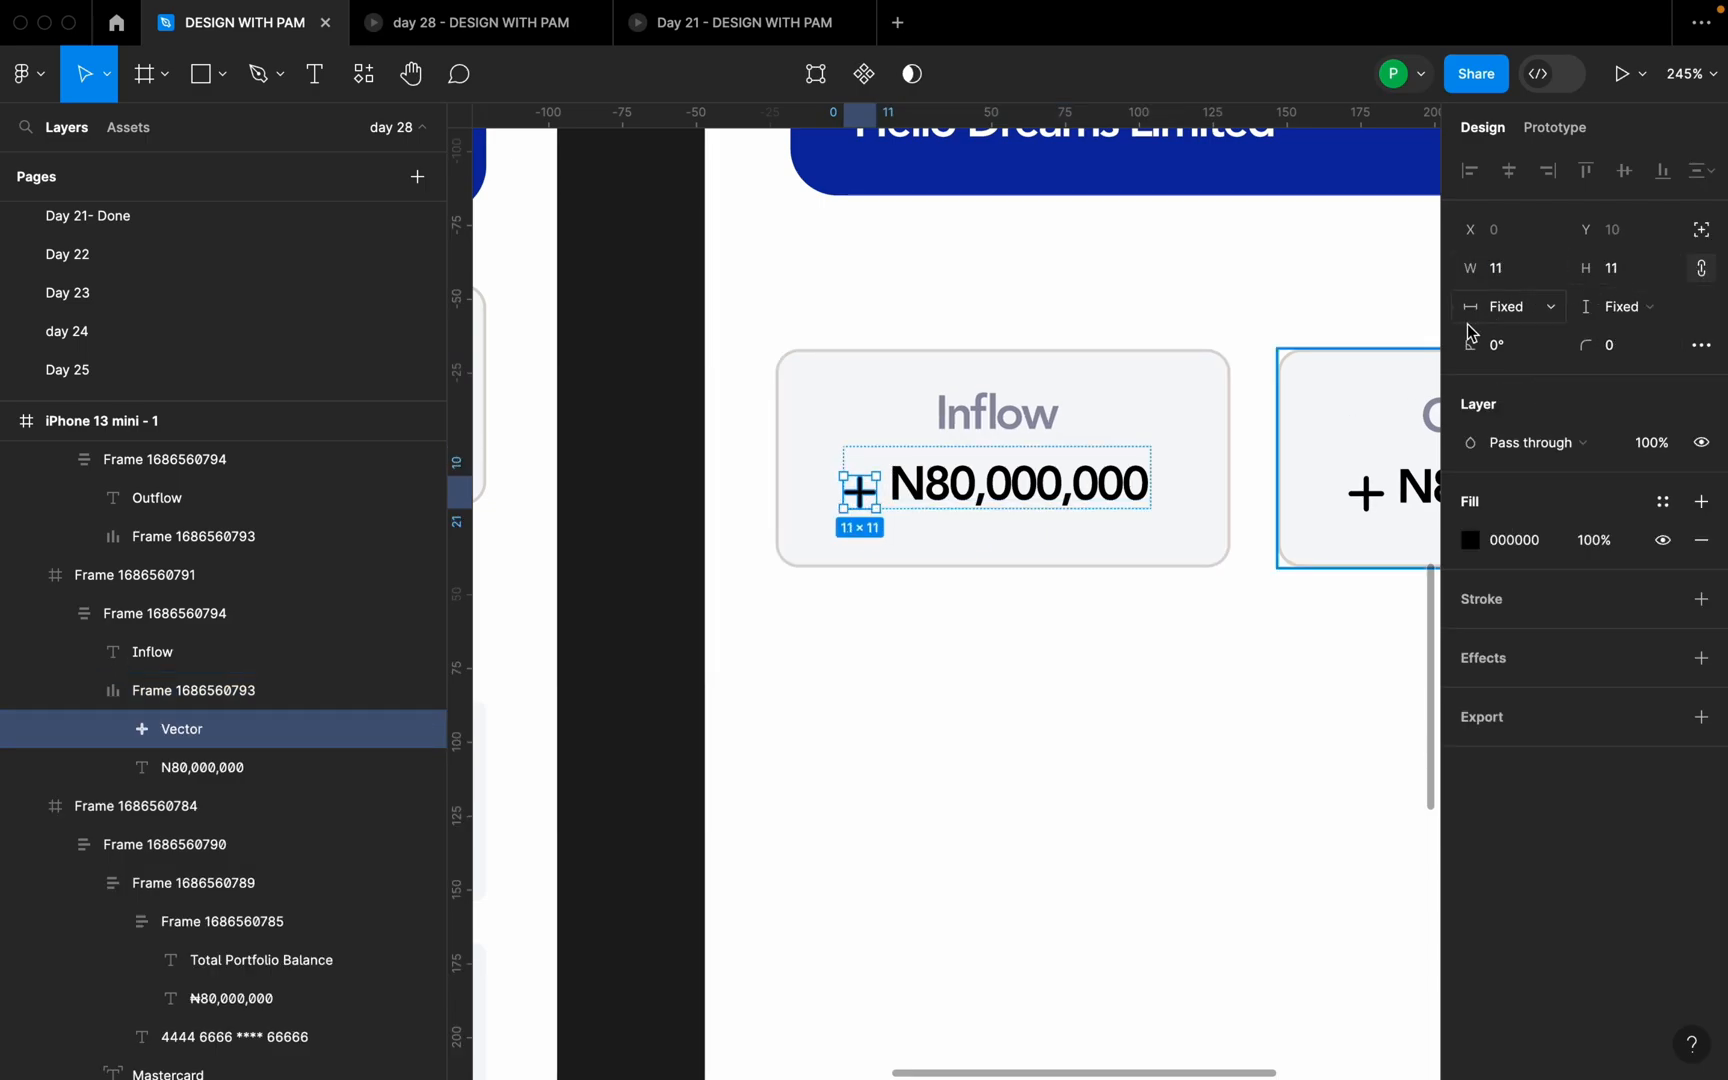
key(super+z)
- Apply the Green 2 library colour to the fill of the Inflow card's plus icon
click(956, 476)
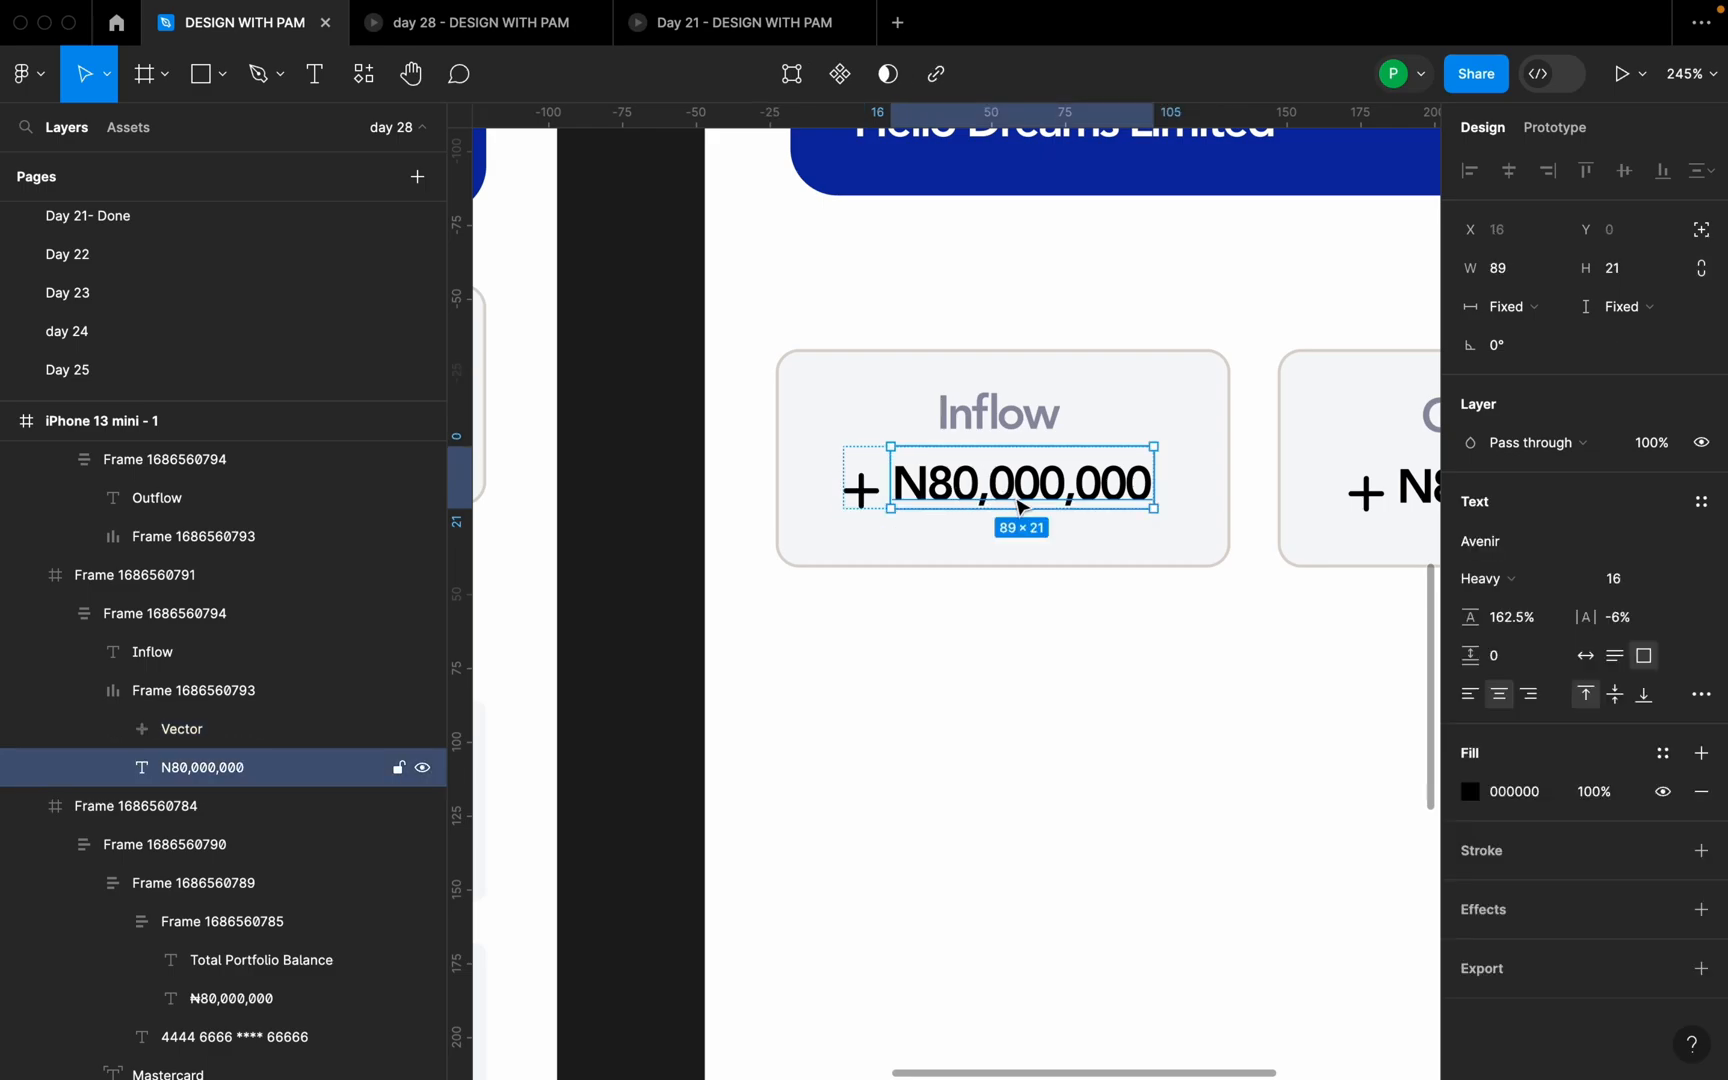
click(866, 491)
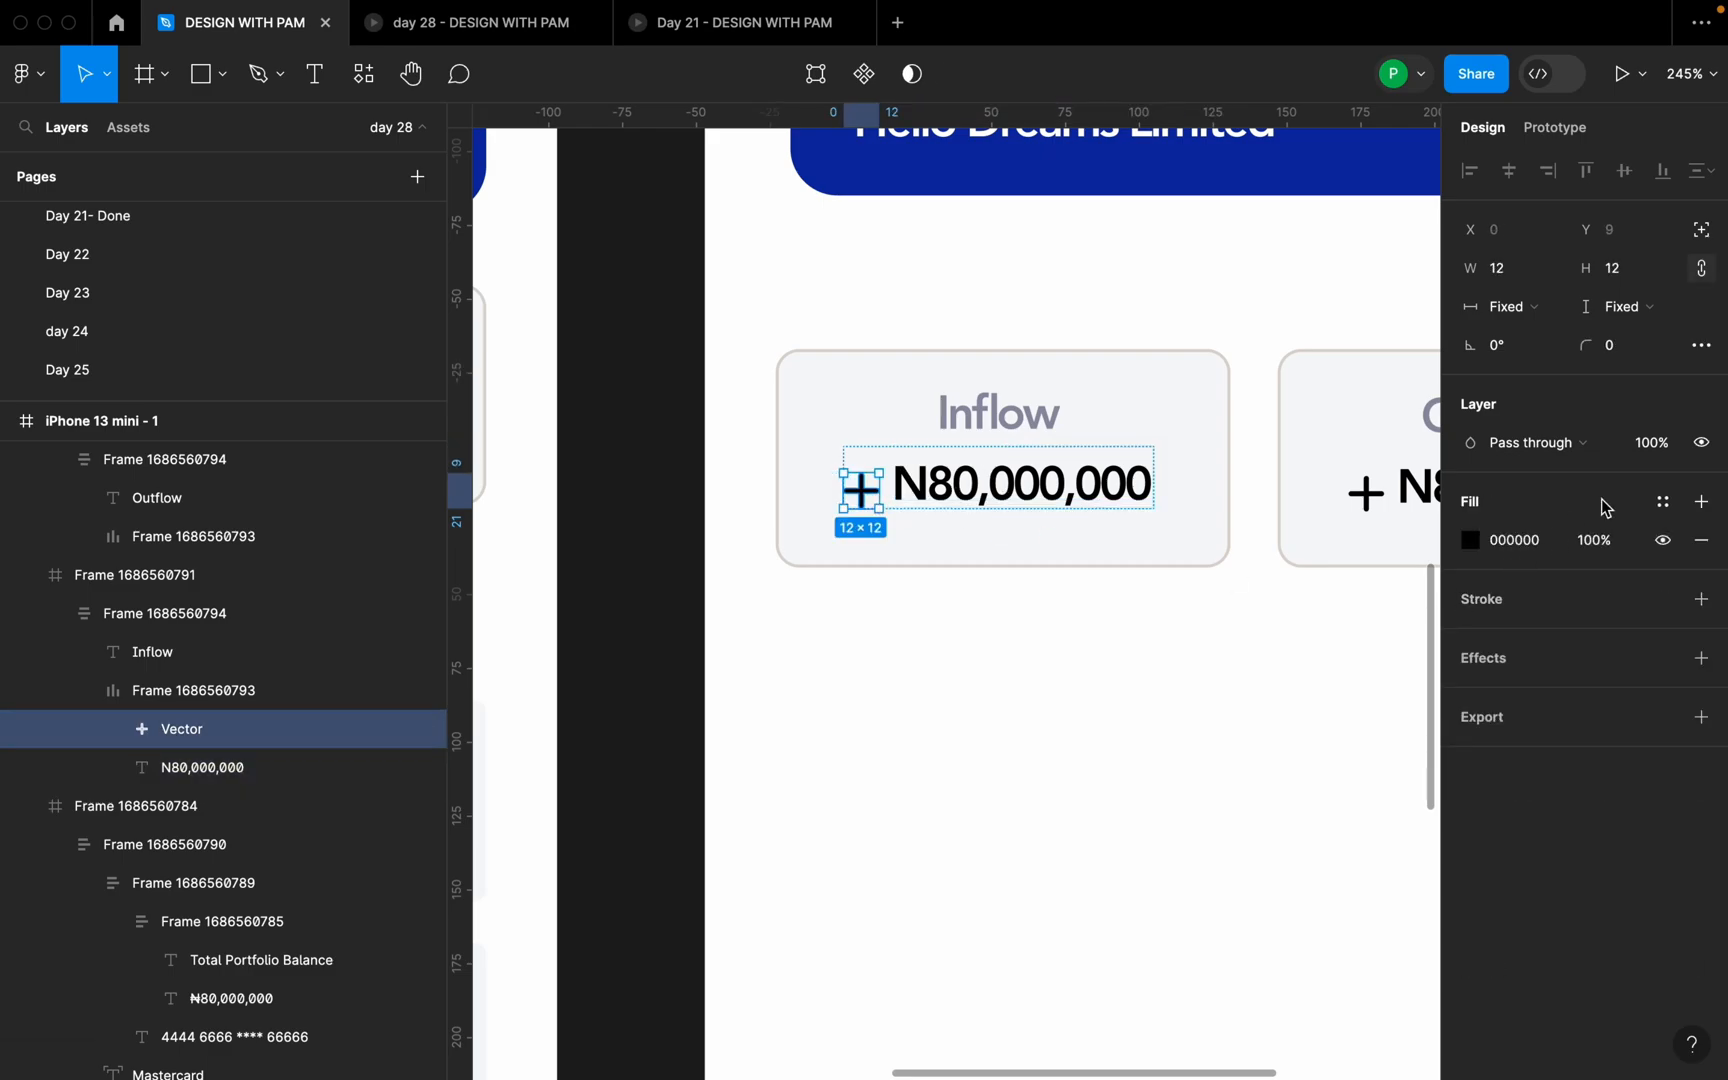
click(1660, 503)
scroll(1375, 760, down, 3)
scroll(1353, 787, down, 10)
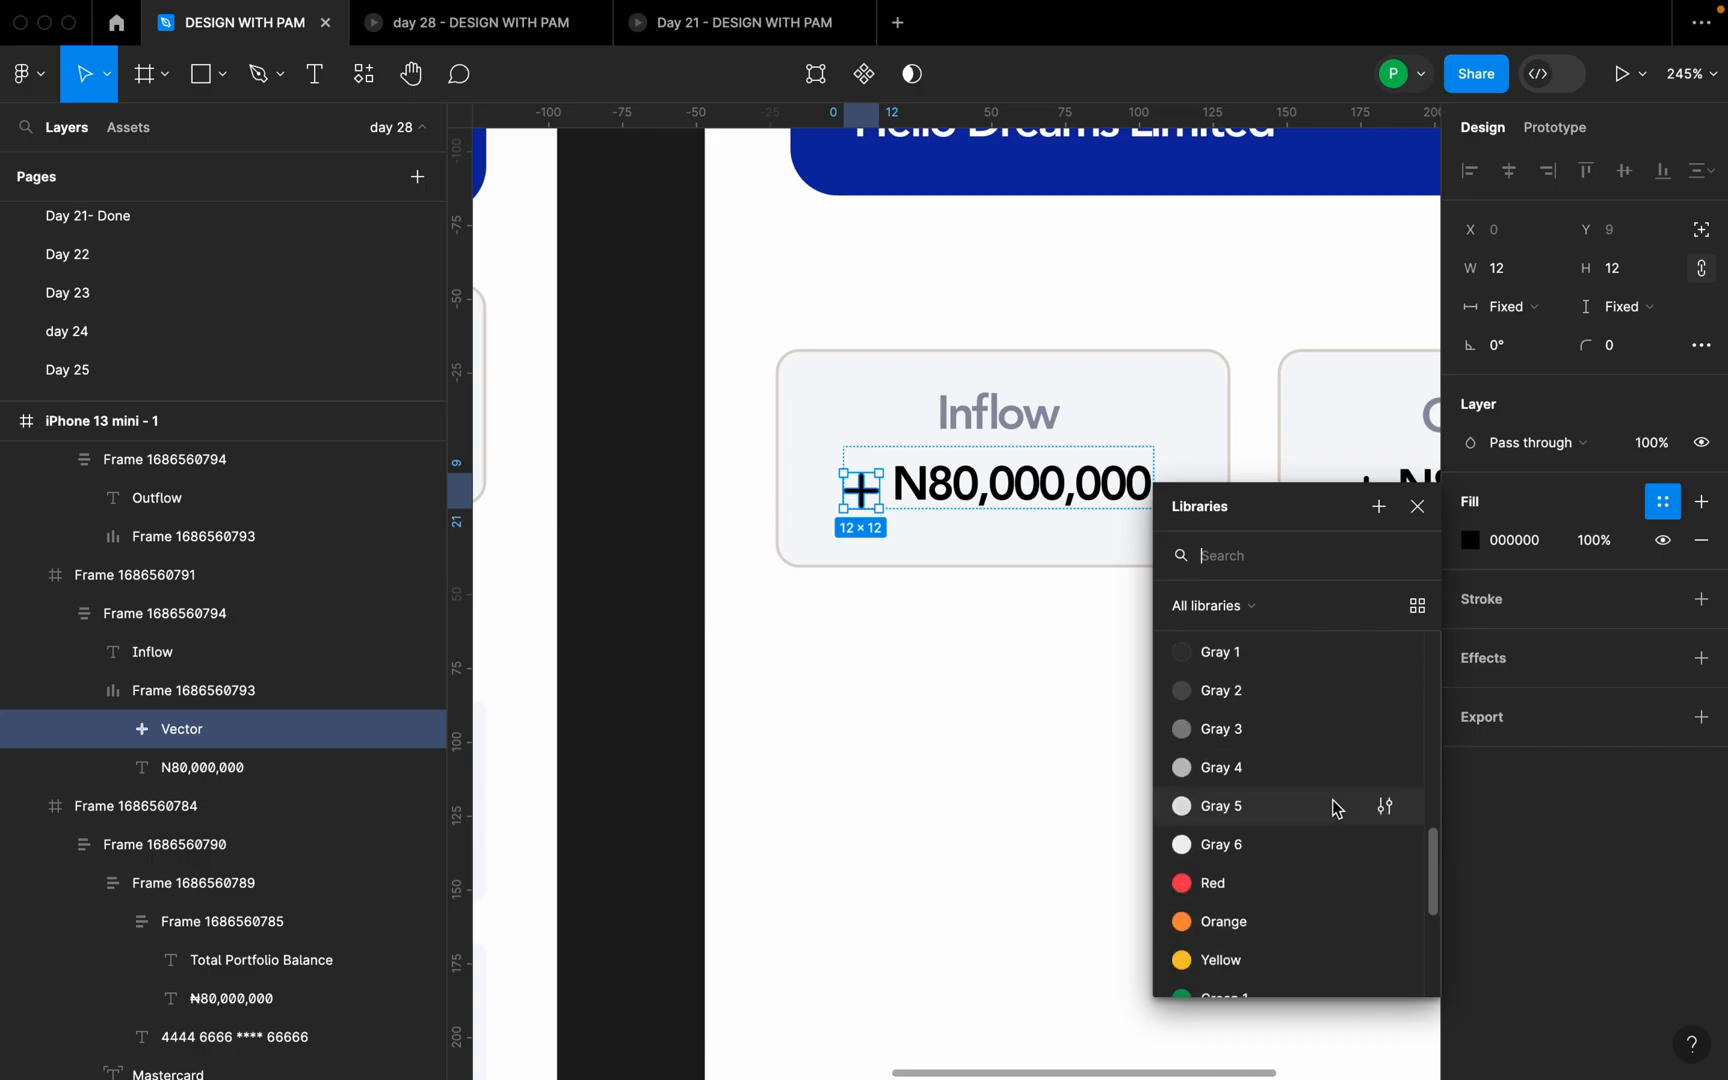
scroll(1324, 812, up, 1)
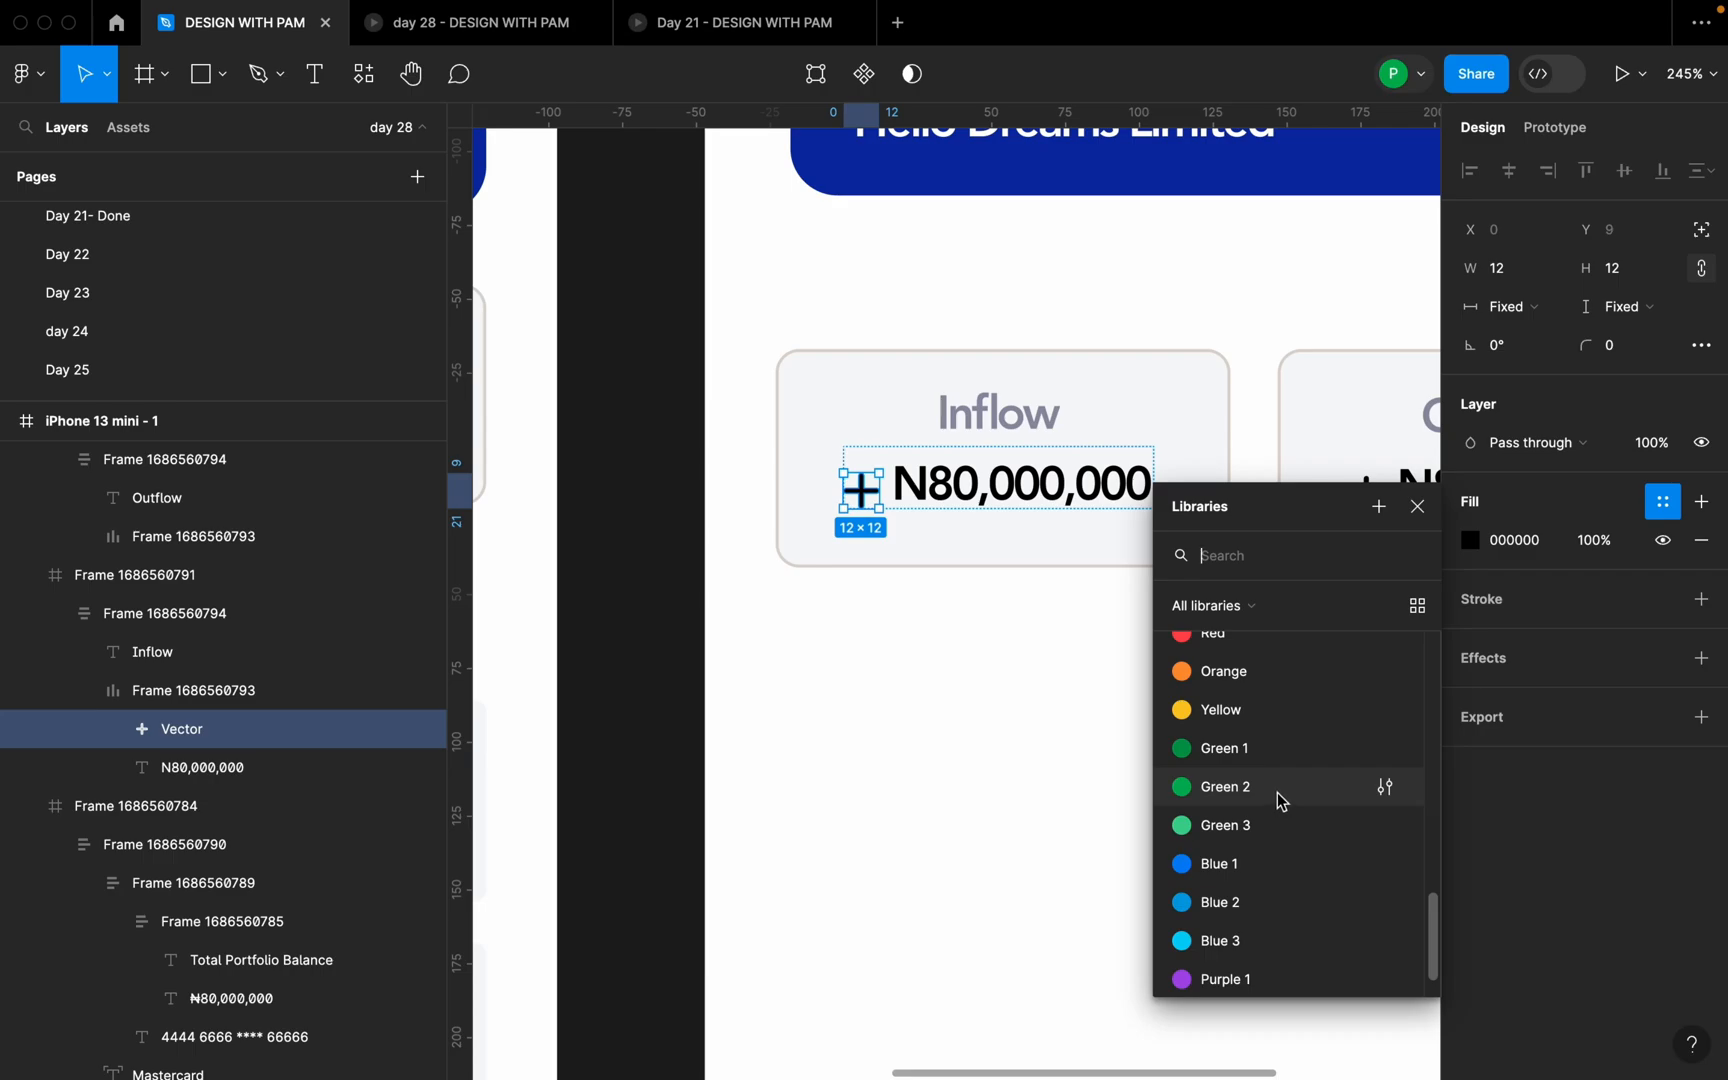
click(1283, 803)
click(943, 625)
- Select the plus icon in the Outflow card and open the Heroicons plugin
scroll(943, 625, down, 3)
scroll(1296, 560, up, 5)
click(988, 532)
double_click(995, 545)
double_click(996, 545)
double_click(1000, 547)
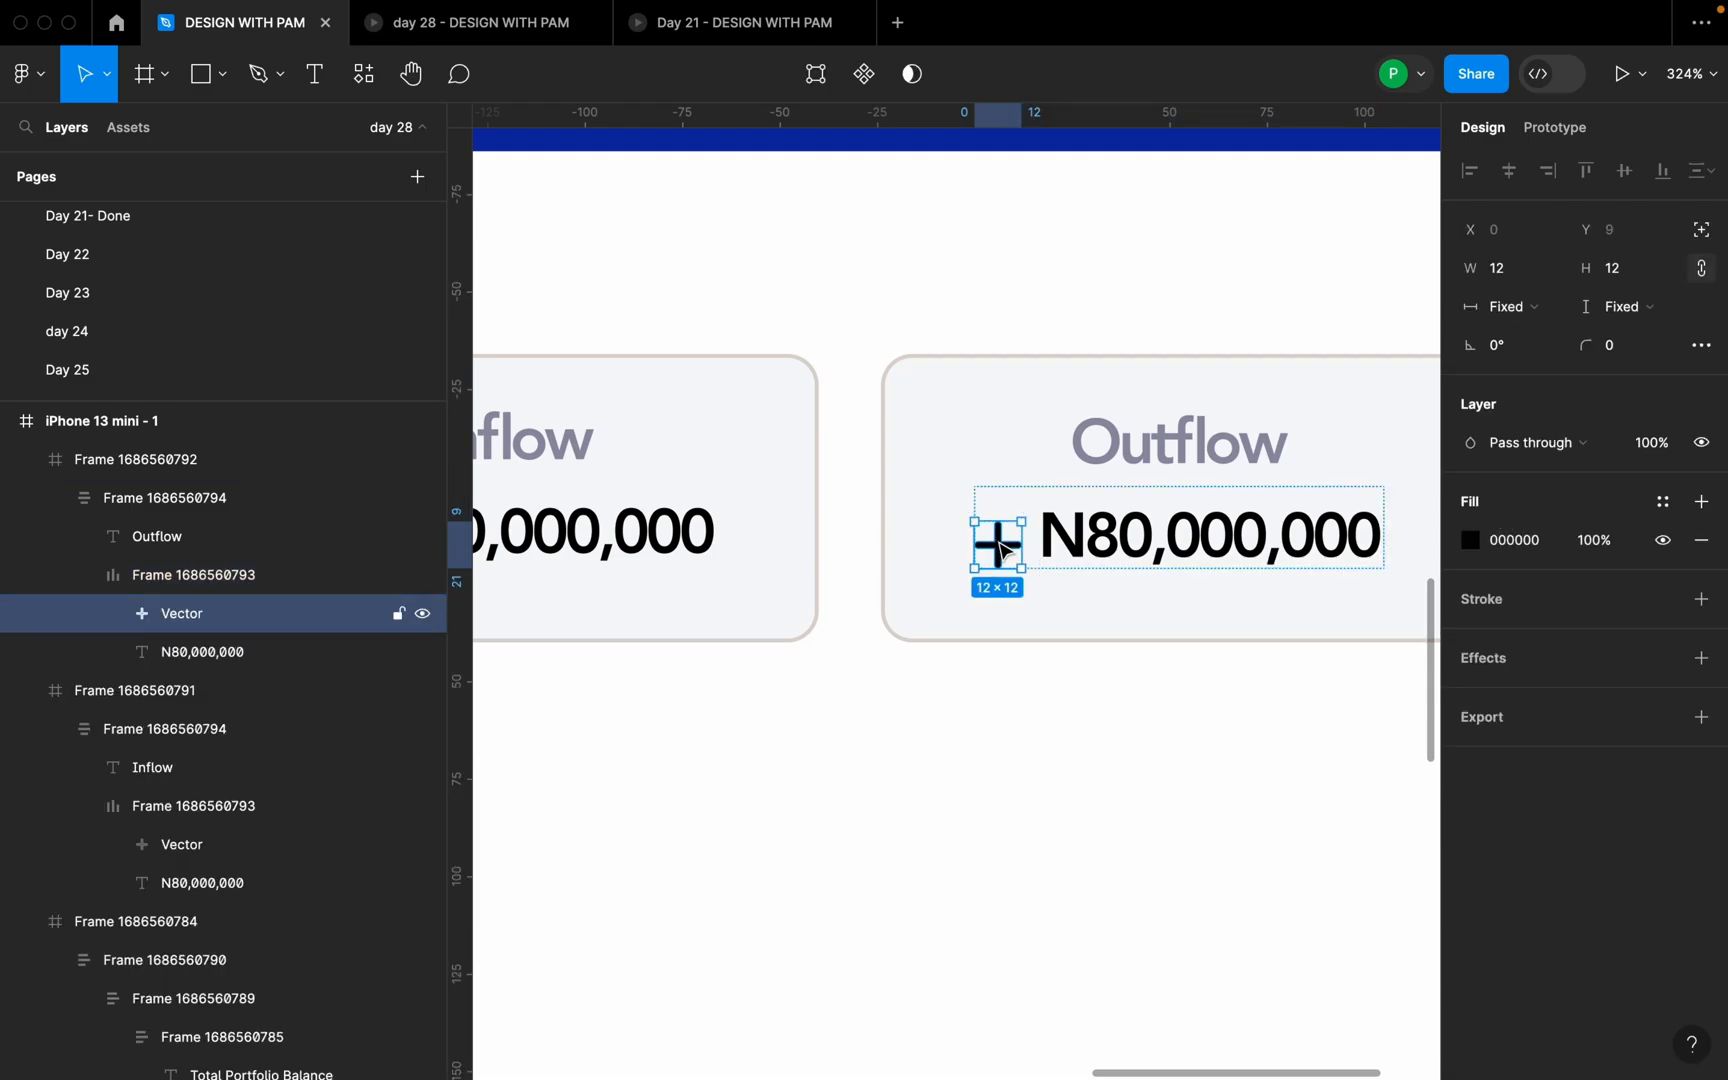
right_click(1000, 547)
right_click(995, 557)
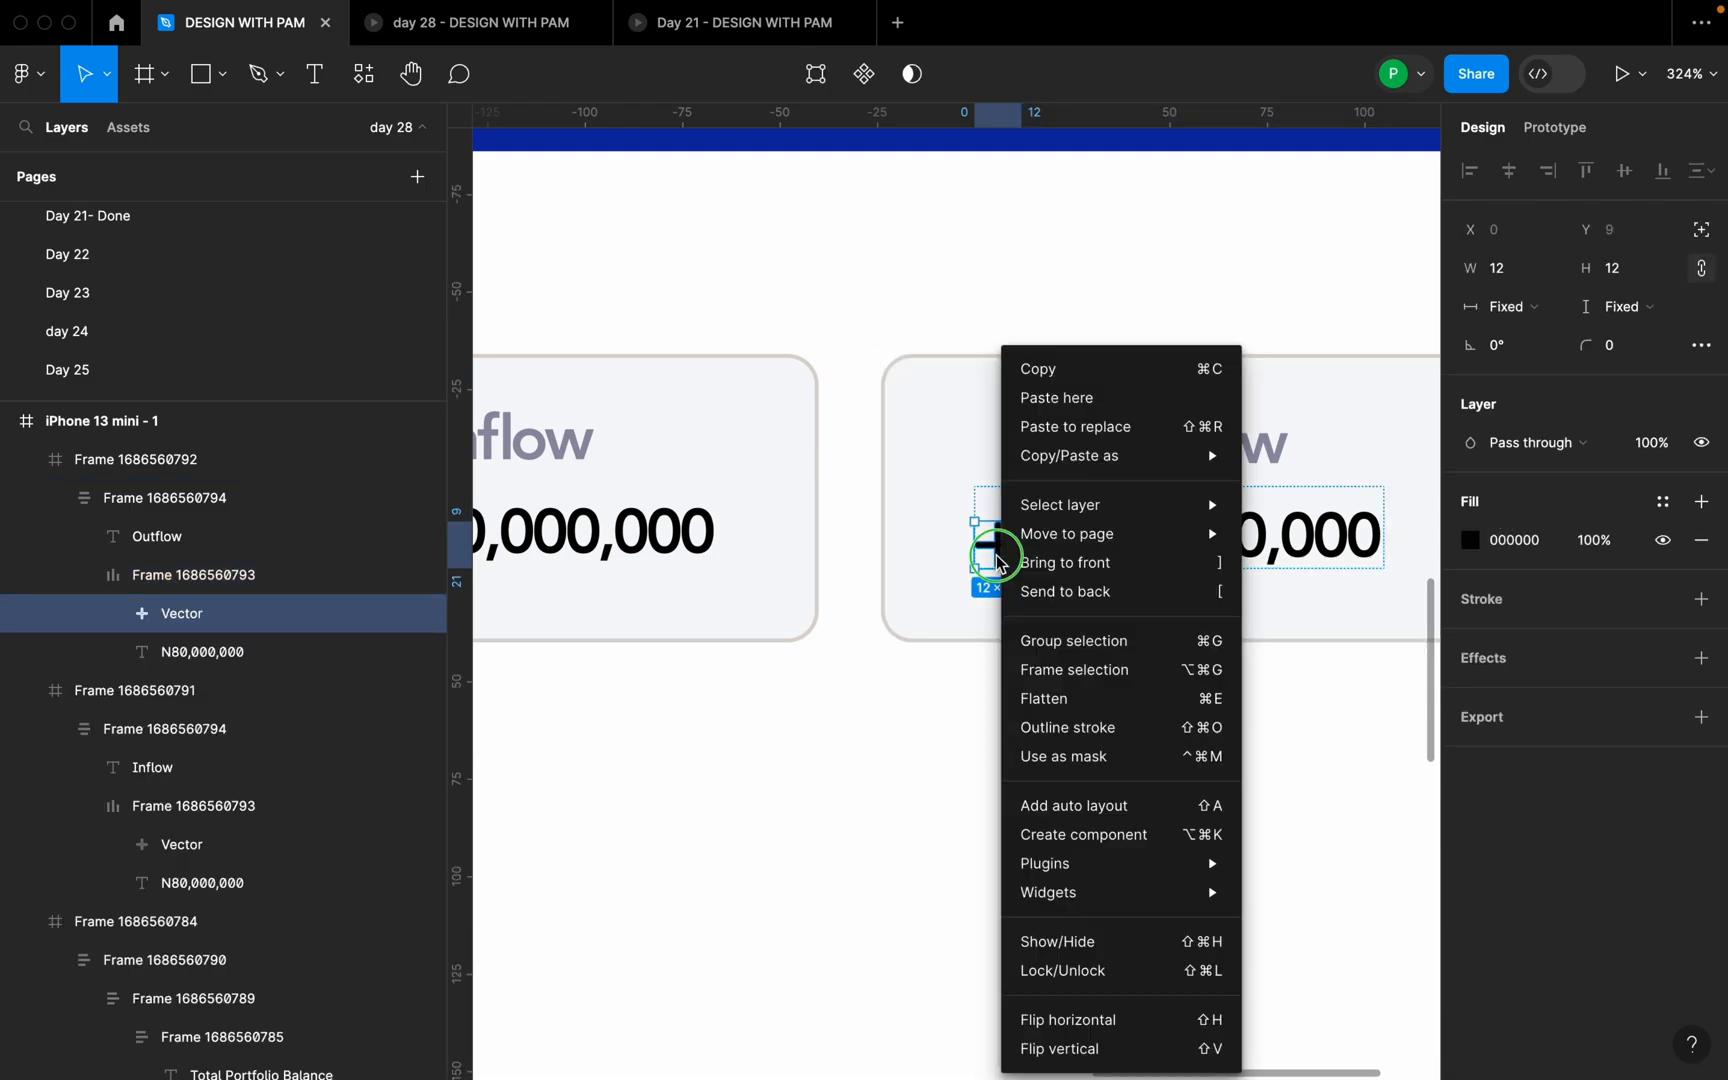
right_click(1012, 577)
mouse_move(1200, 862)
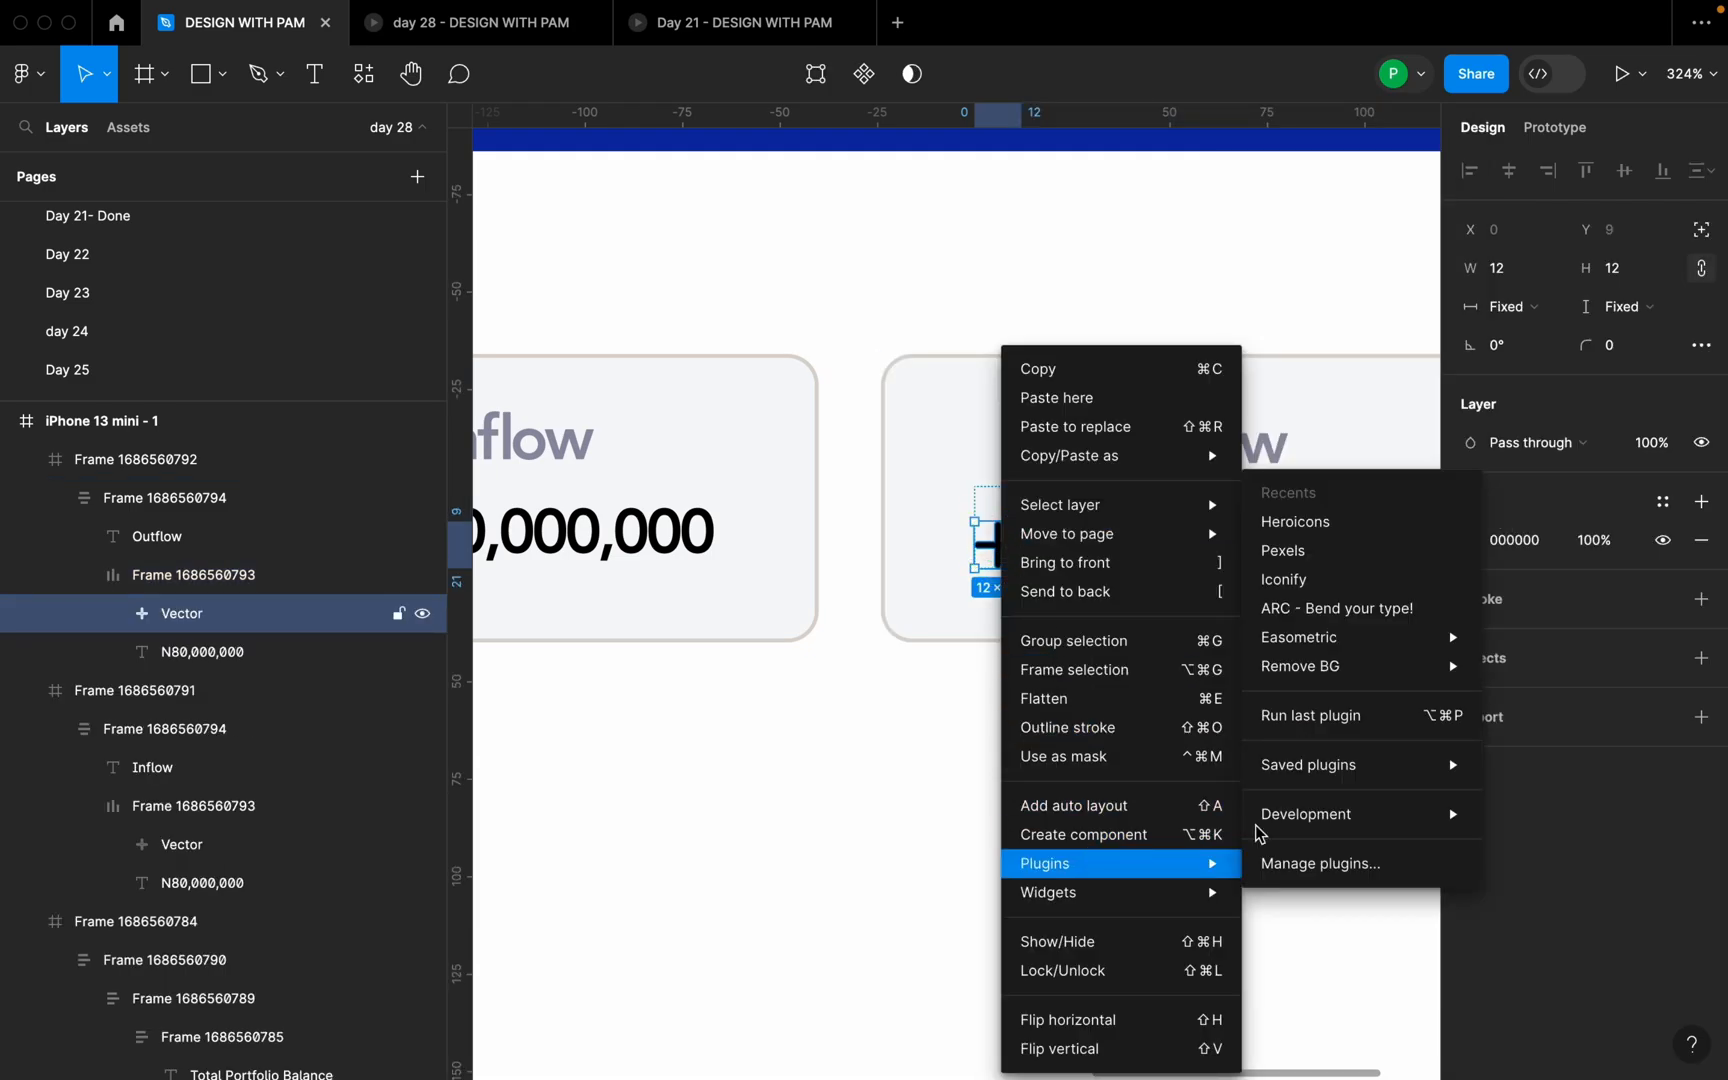
click(1323, 528)
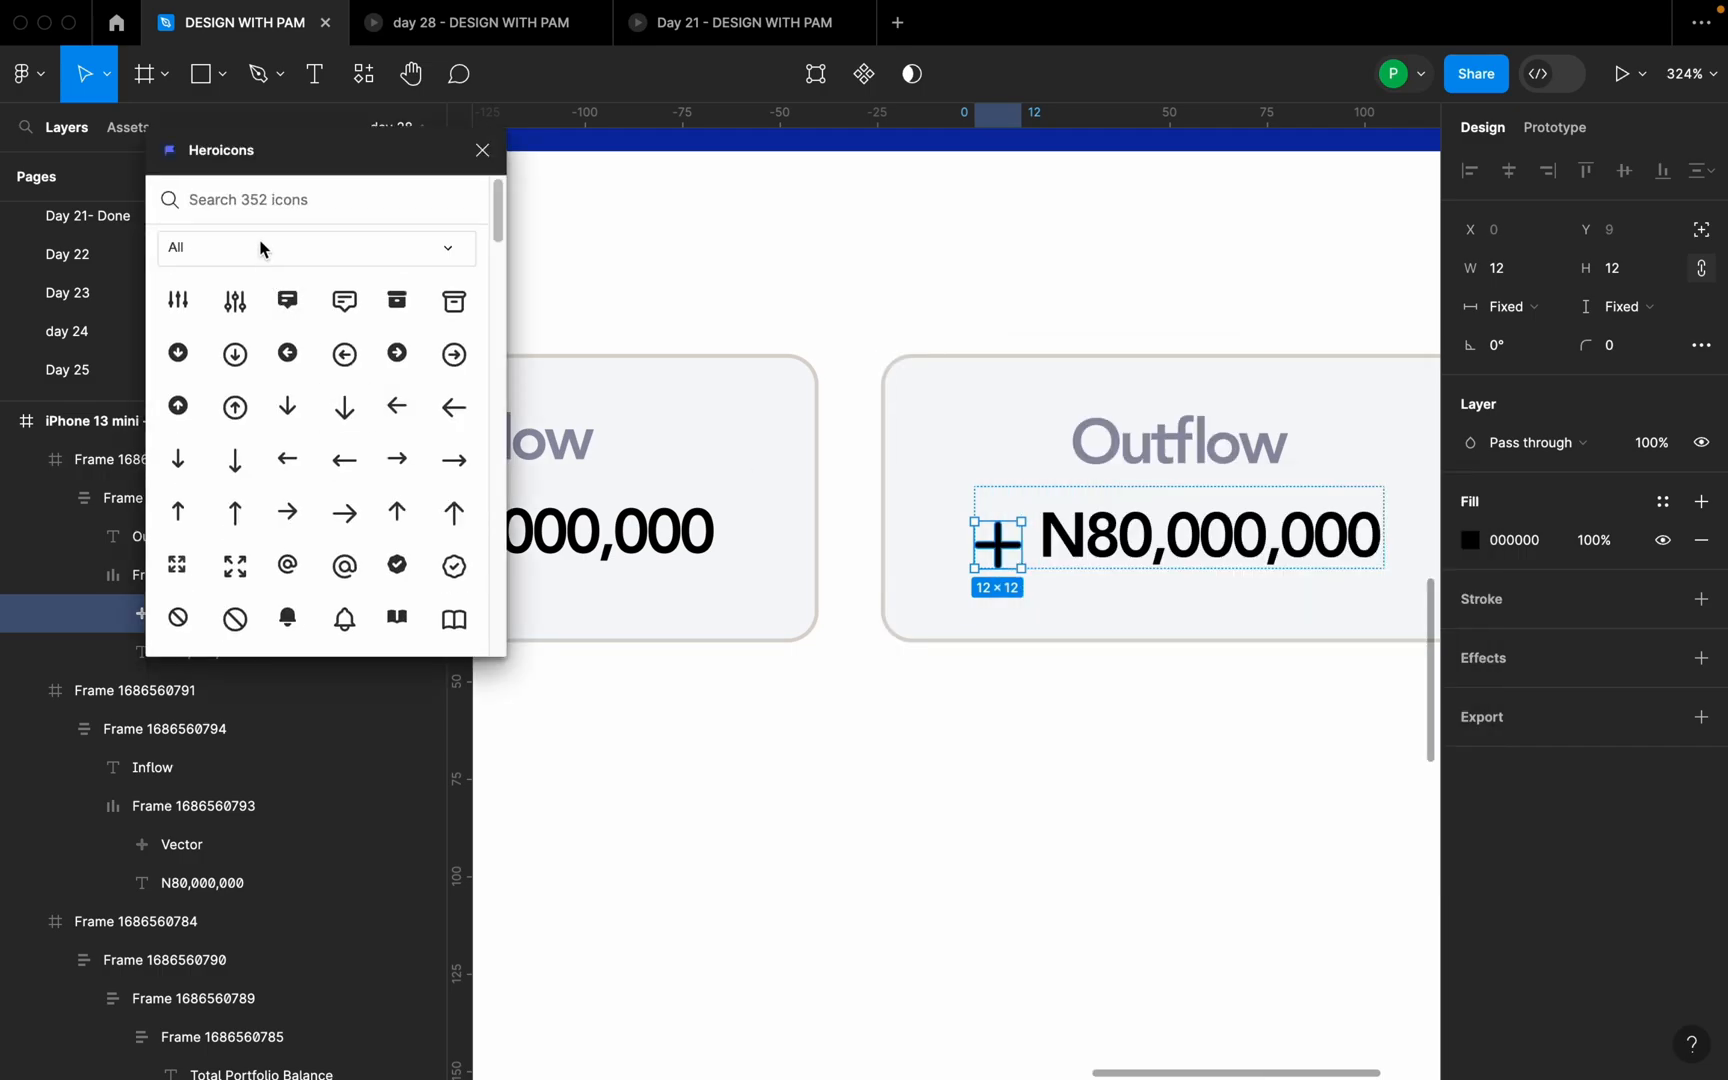
- Search the Heroicons plugin for "min", browse its full icon set for a minus sign, and close the plugin
text(min)
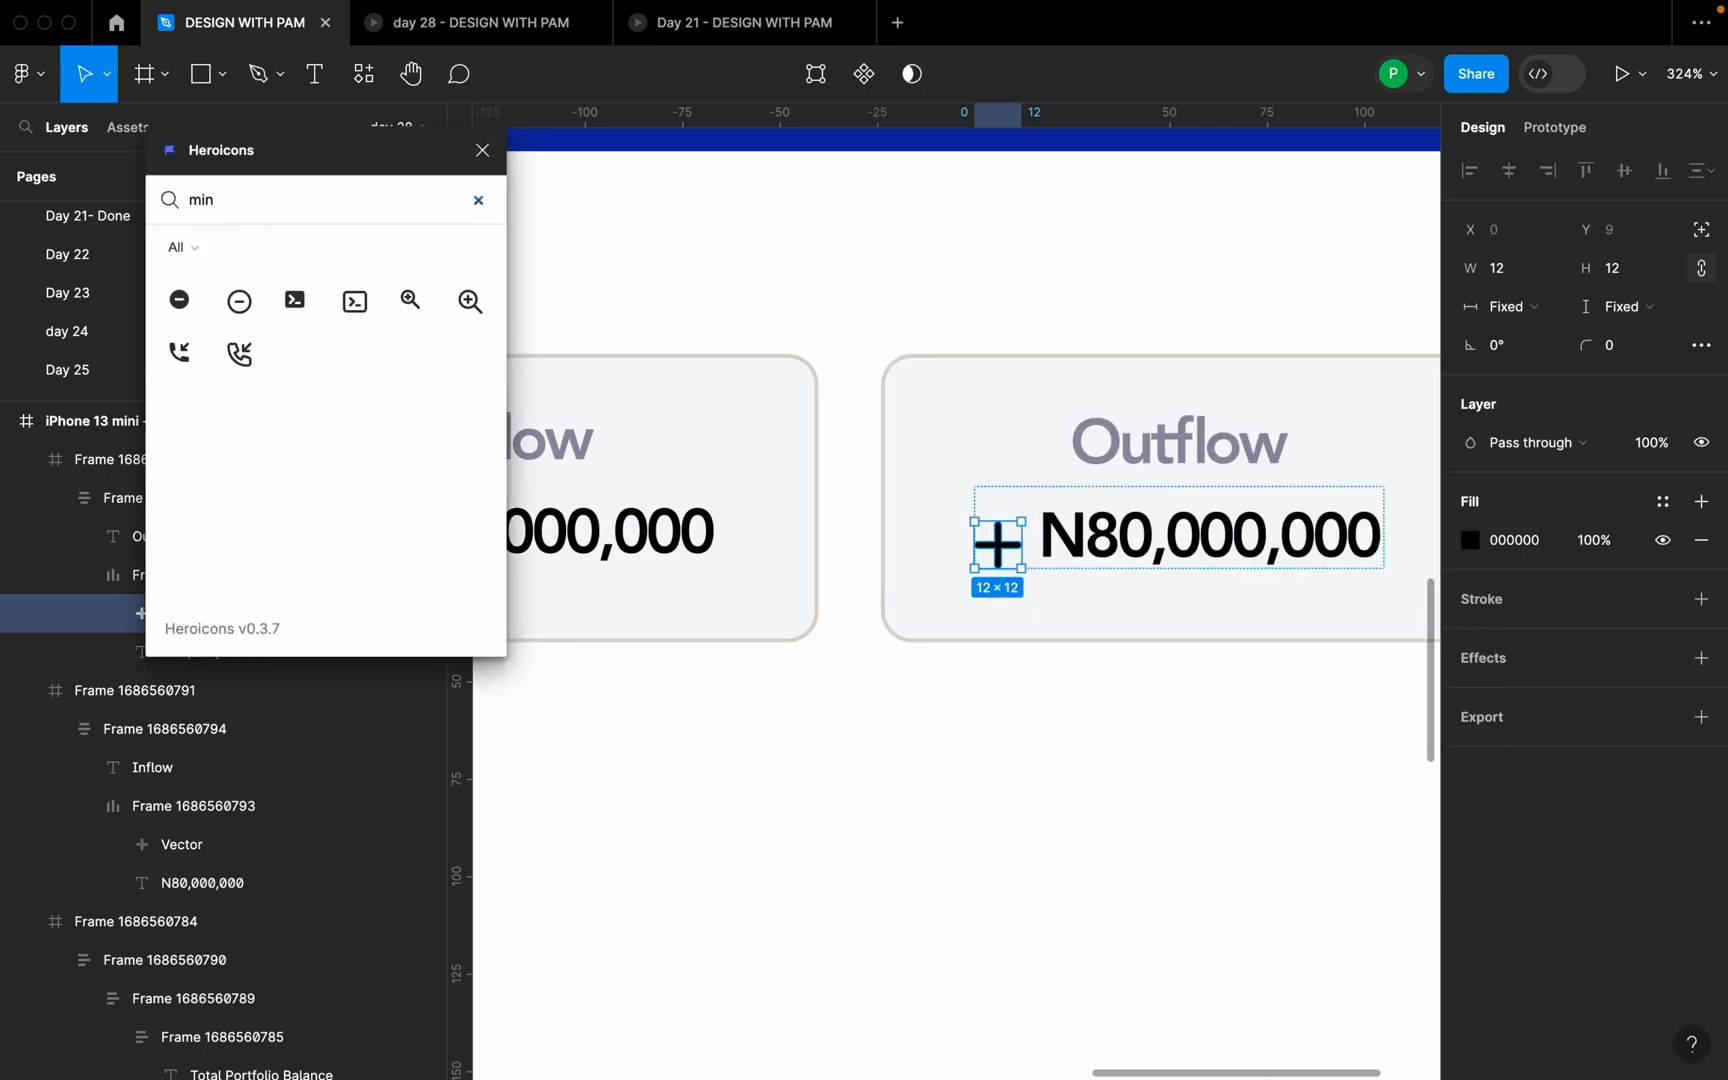
key(BackSpace)
key(BackSpace)
key(BackSpace)
scroll(236, 516, down, 5)
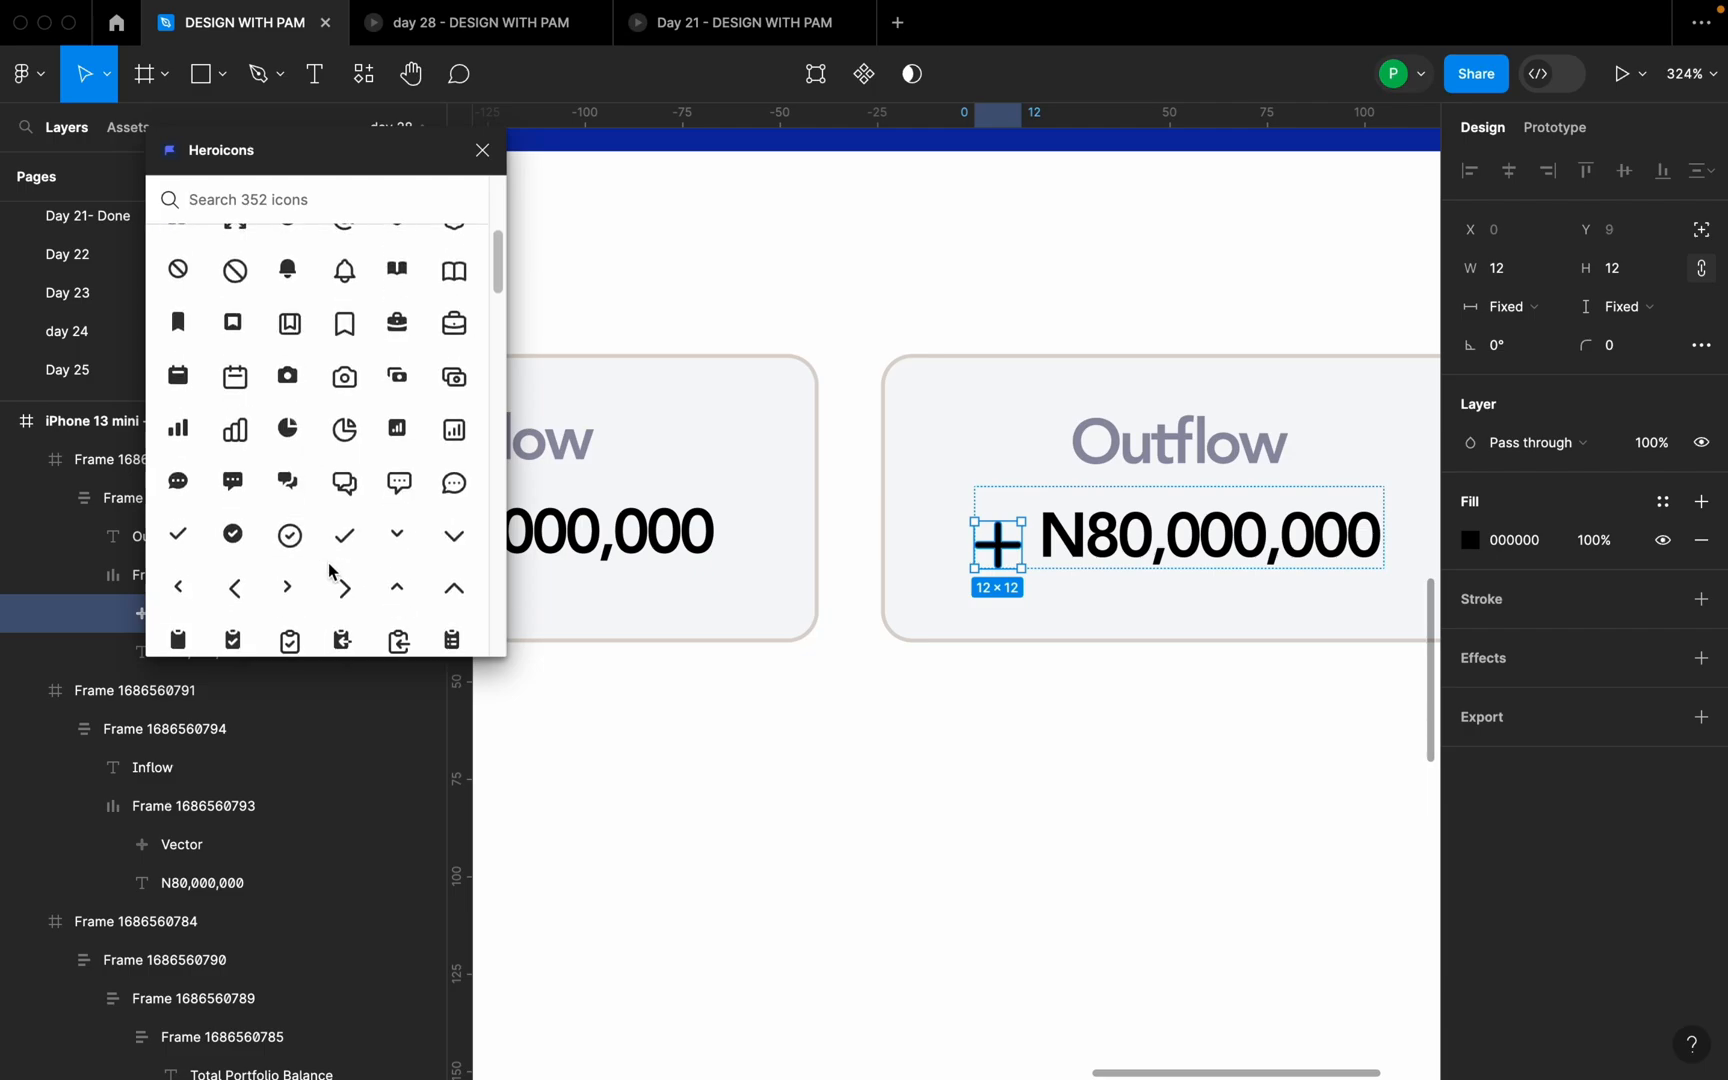
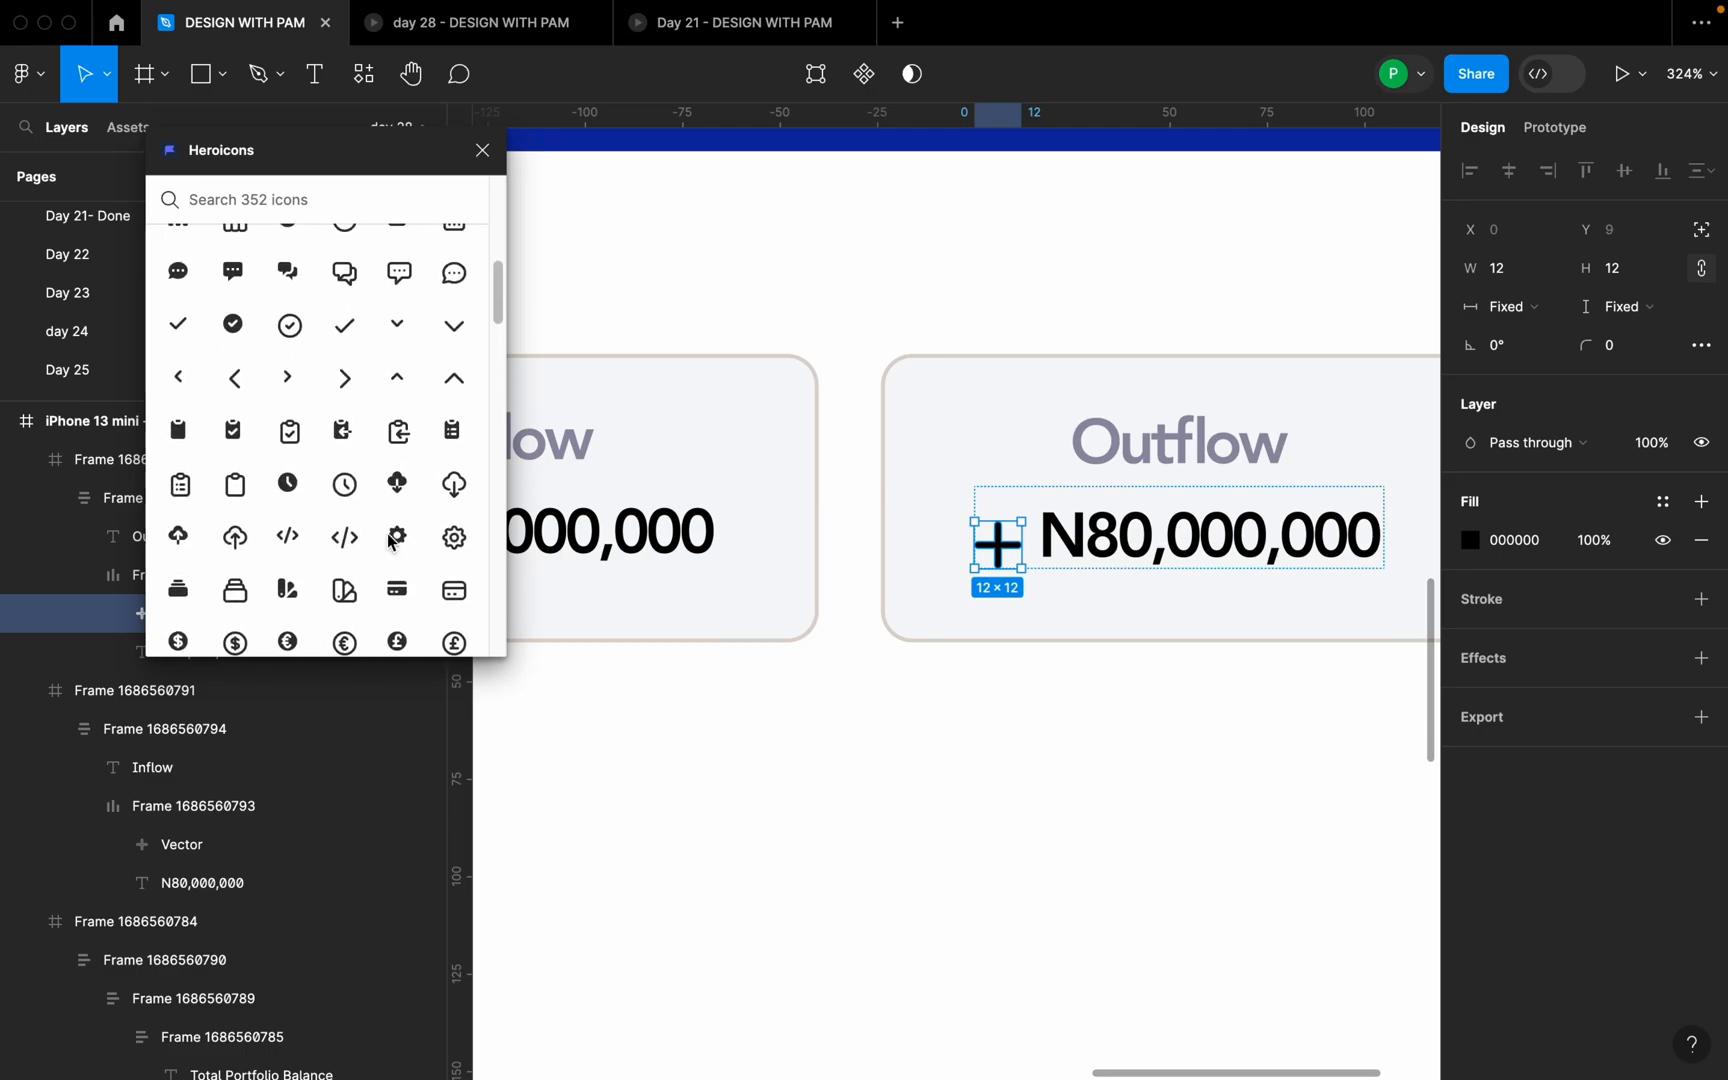
scroll(390, 540, up, 3)
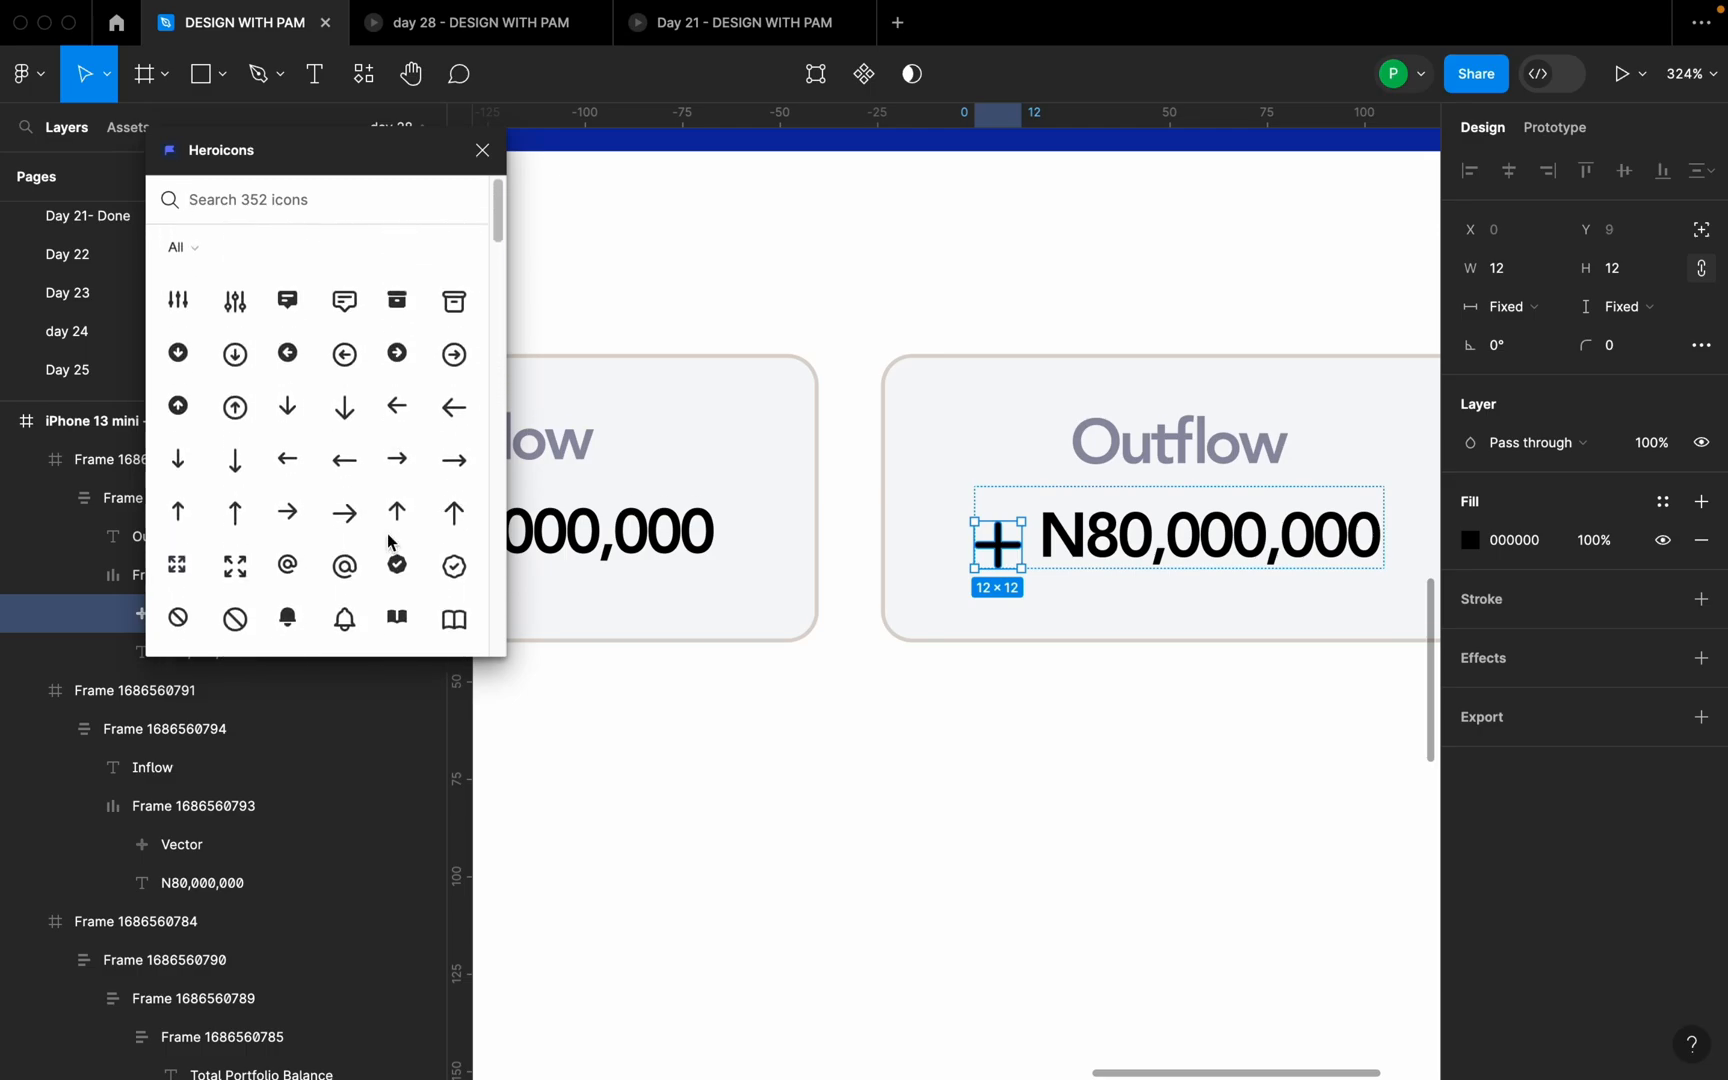
scroll(389, 542, down, 6)
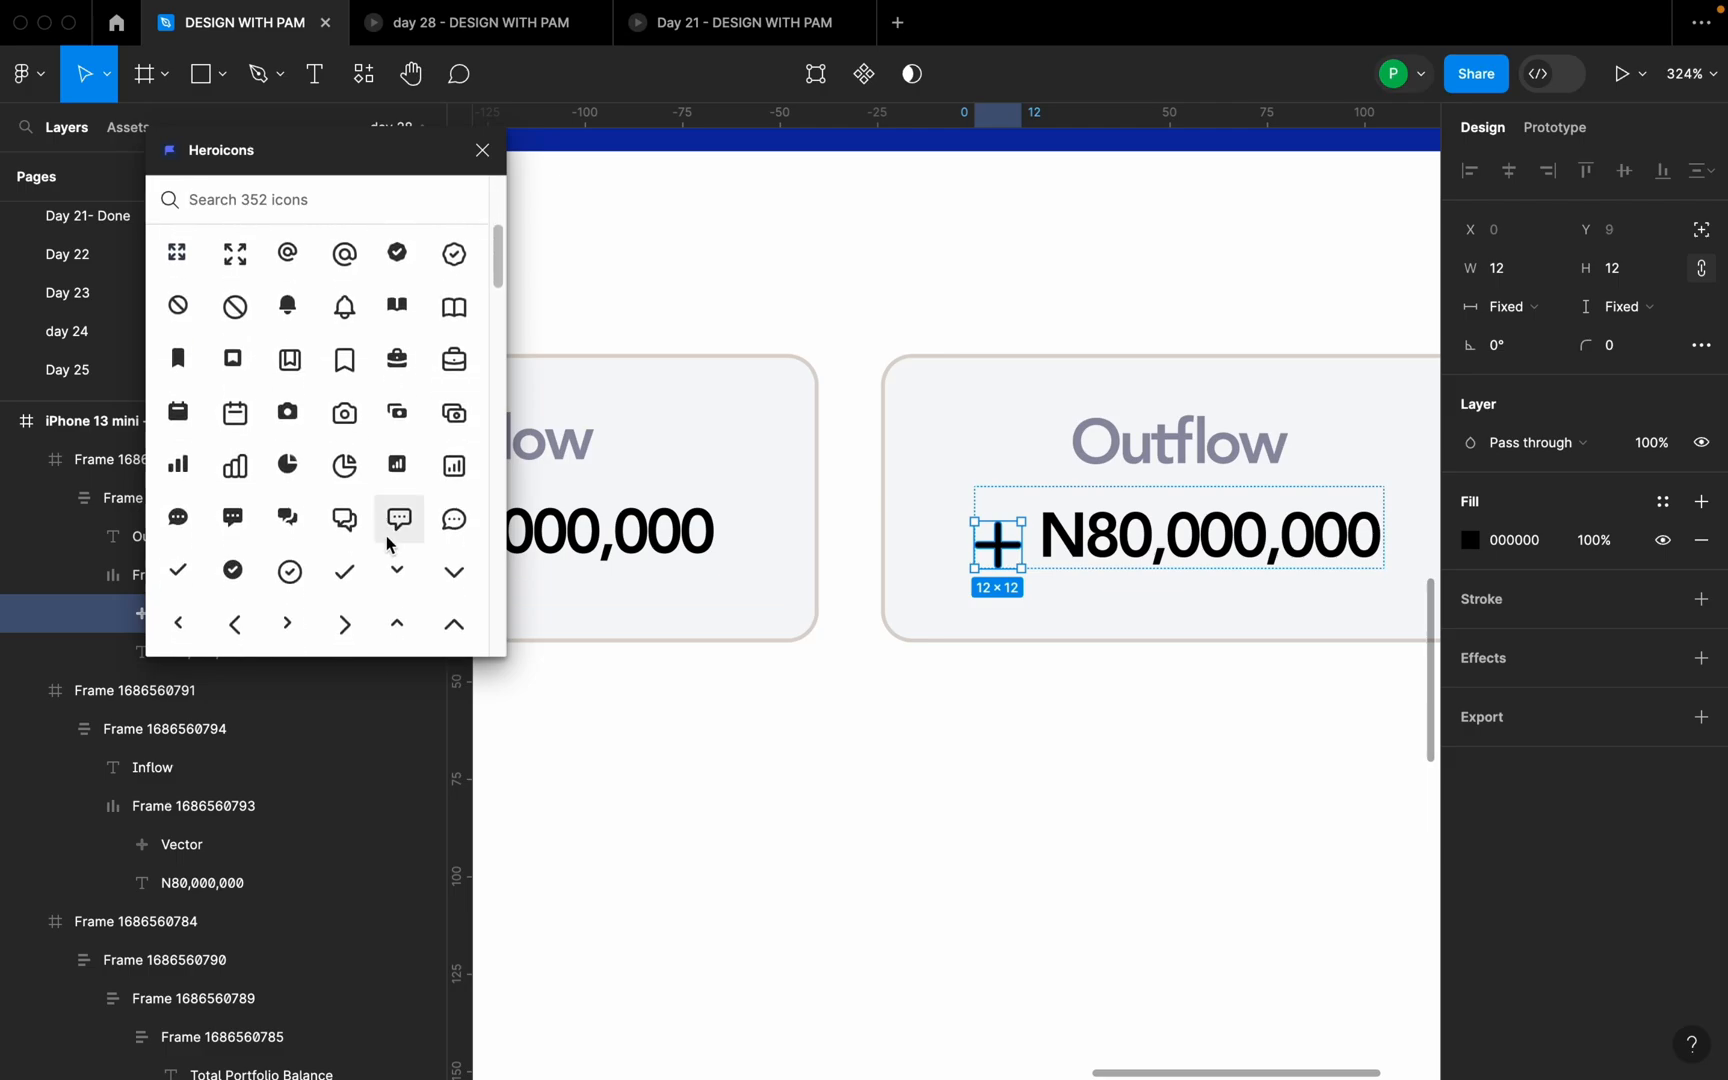
key(Escape)
- Find a minus icon in the Iconify plugin and import "ic:outline-minus" into the Outflow card's amount row
right_click(1004, 566)
mouse_move(1145, 864)
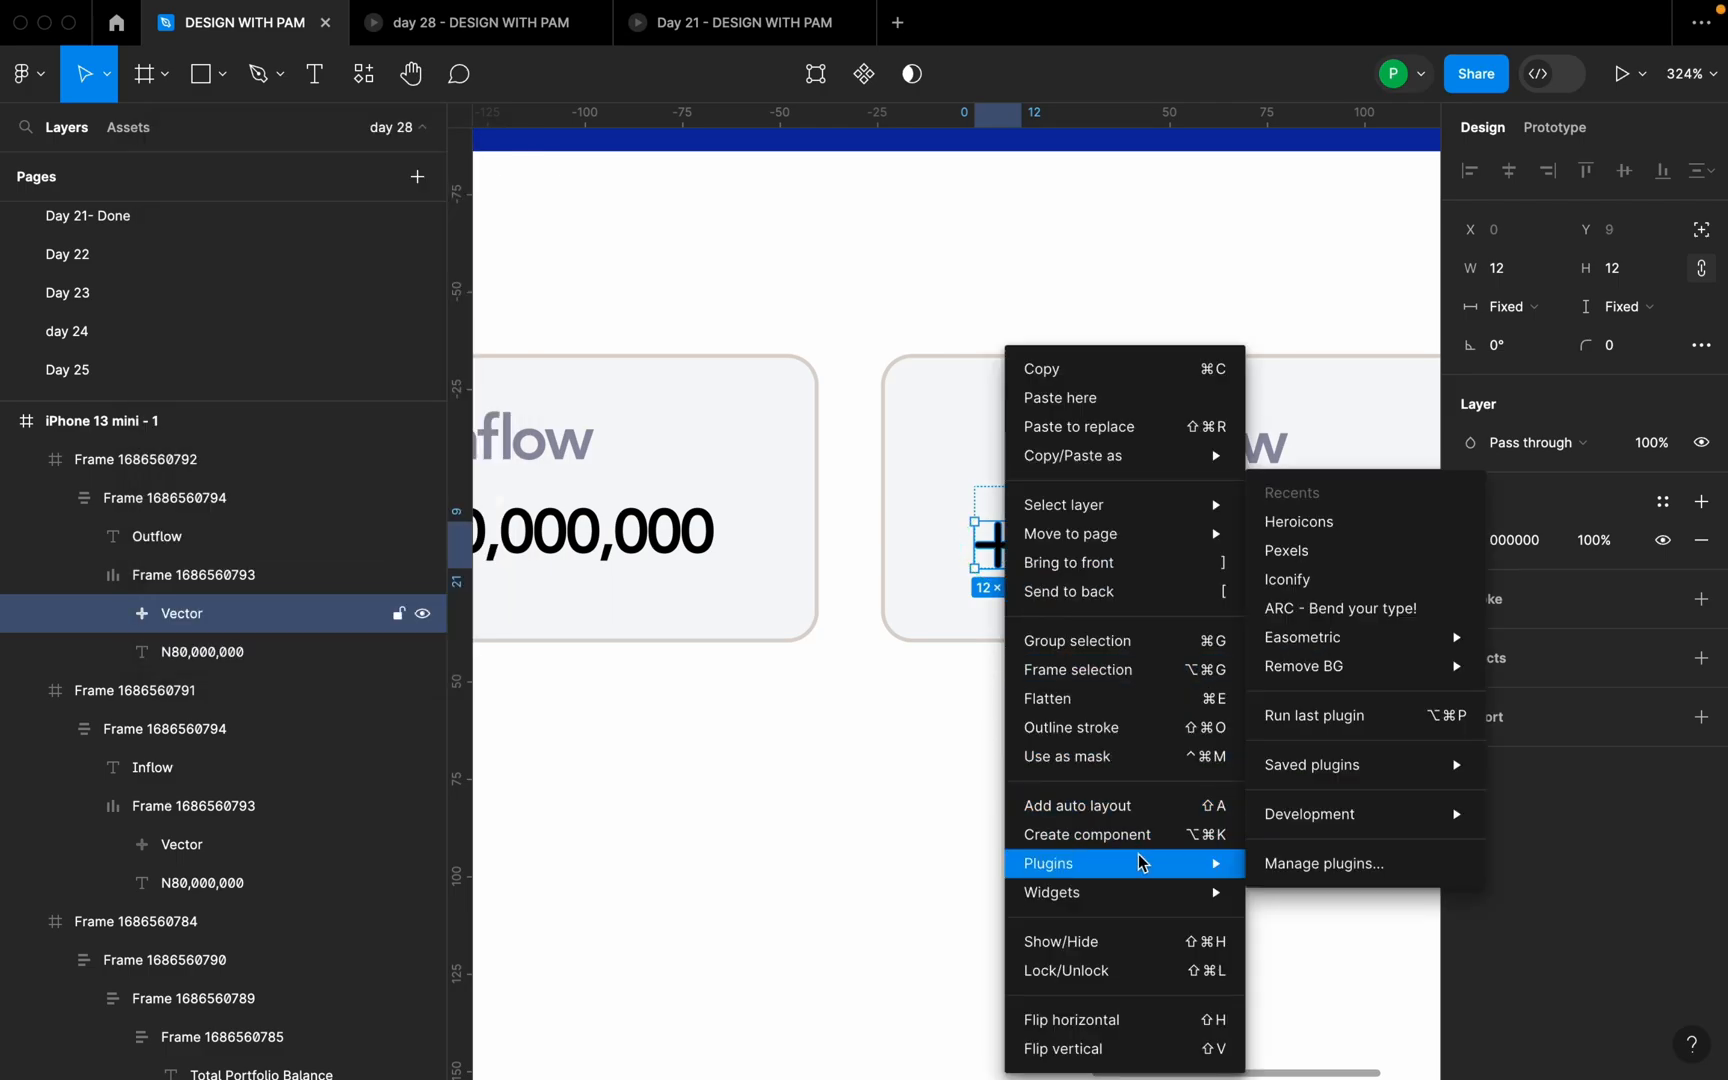
click(1325, 580)
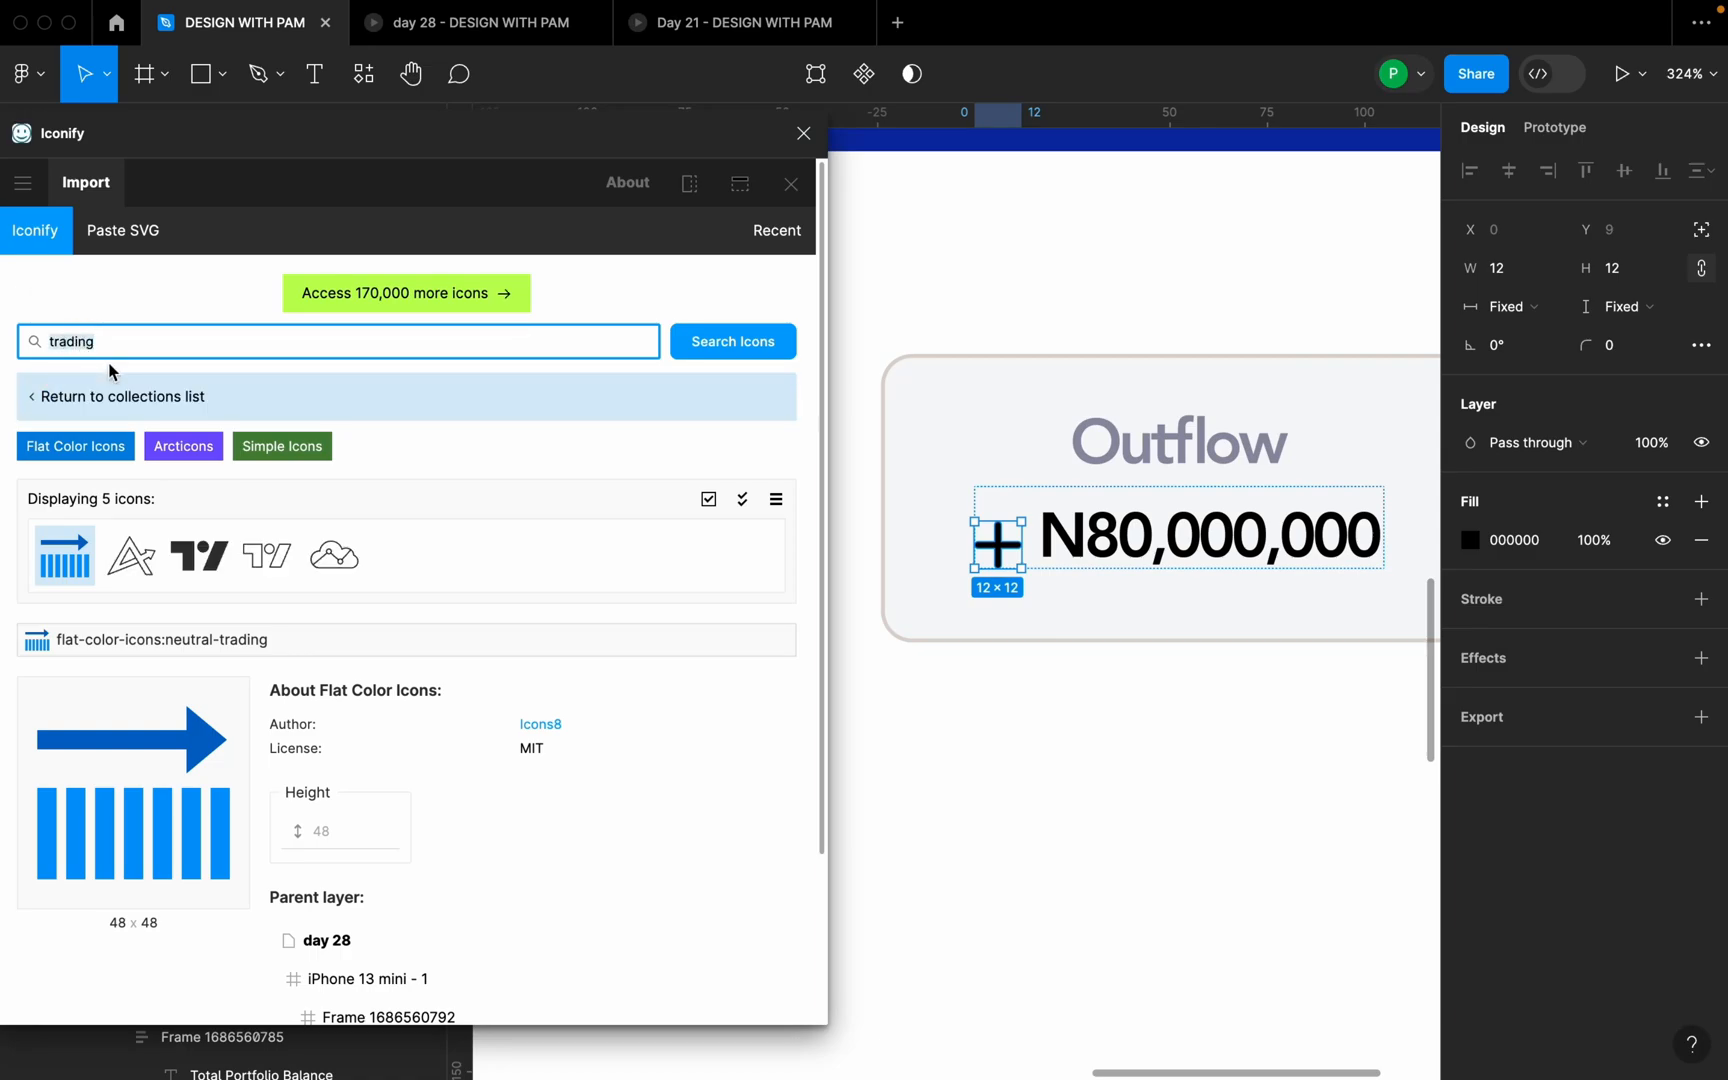
key(Return)
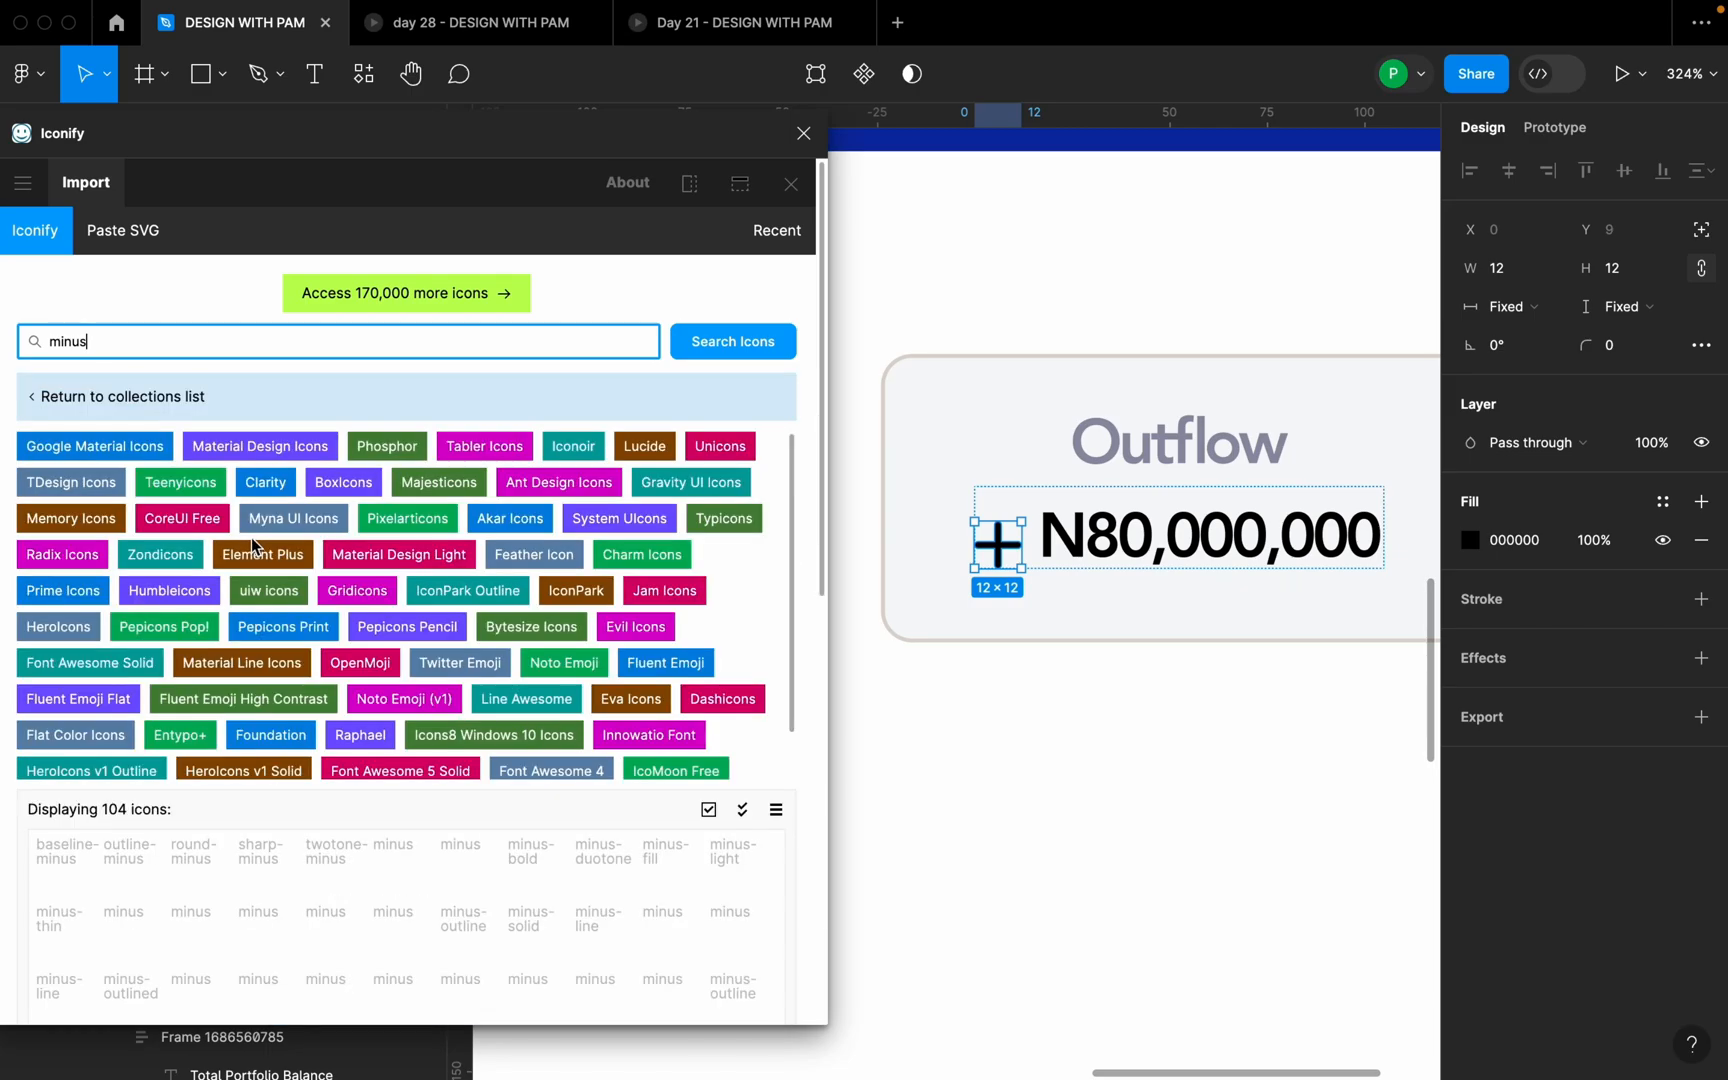
scroll(305, 640, down, 1)
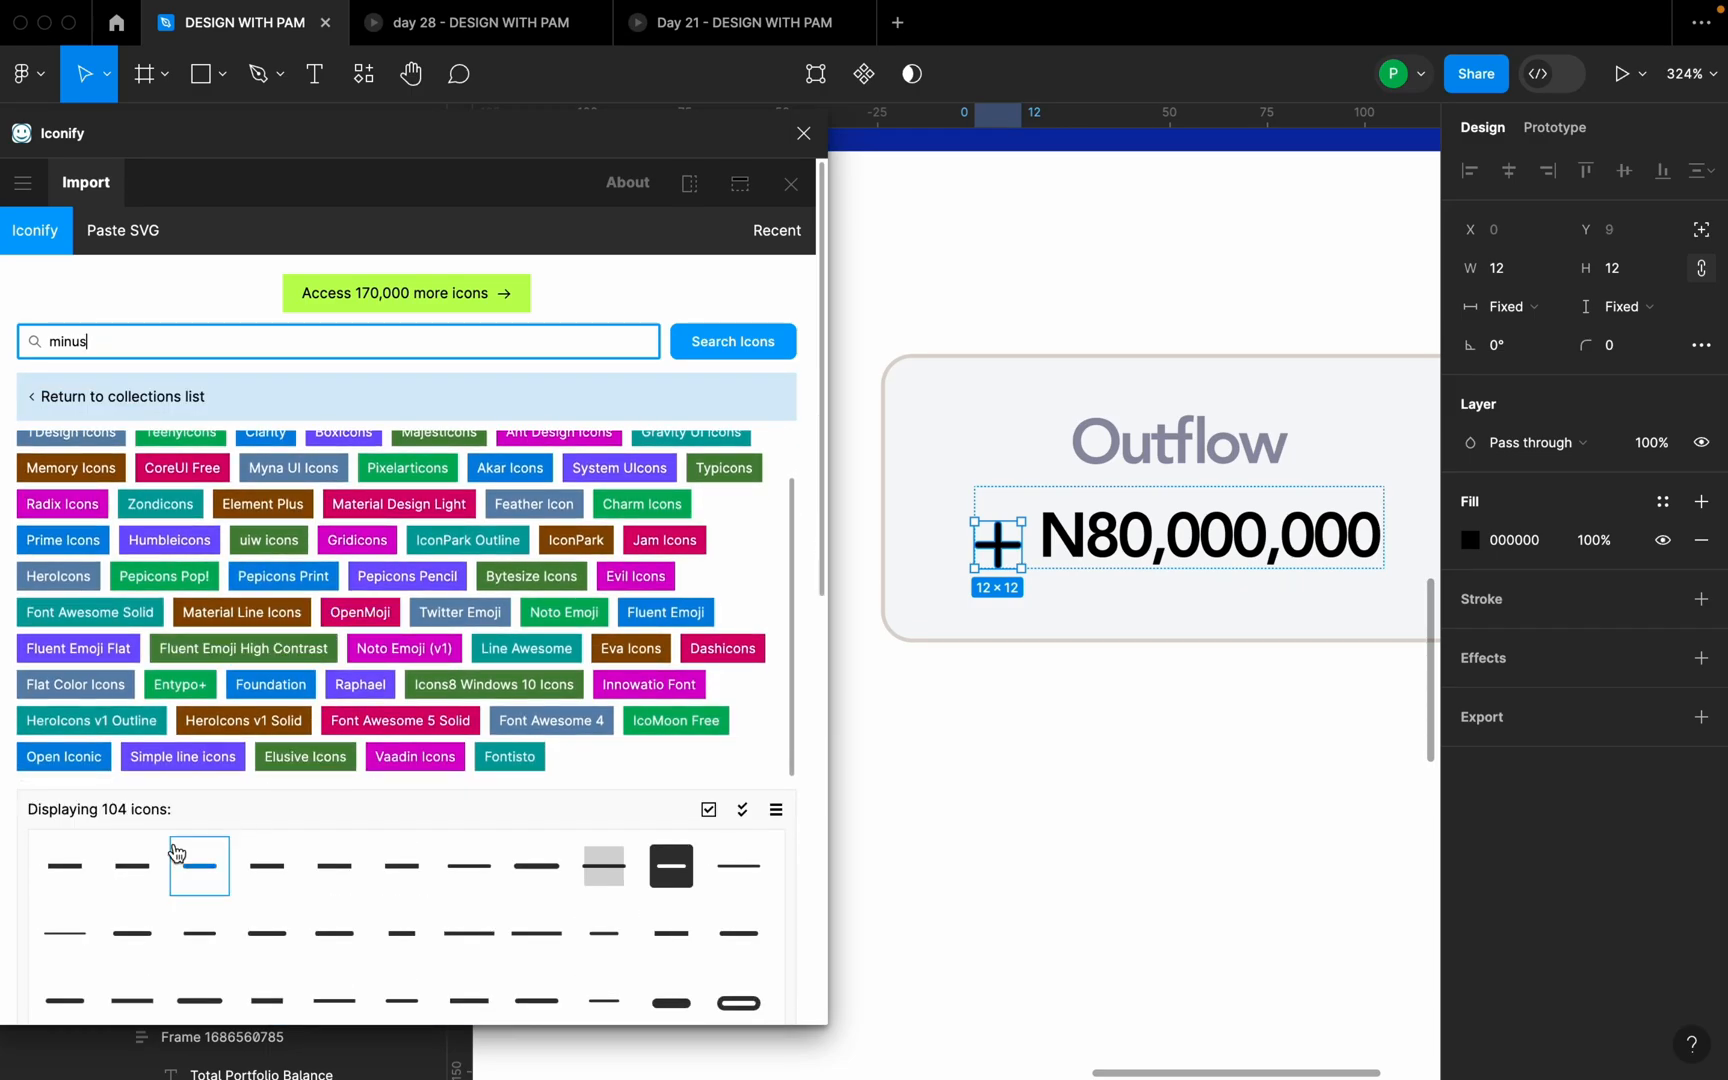
click(132, 866)
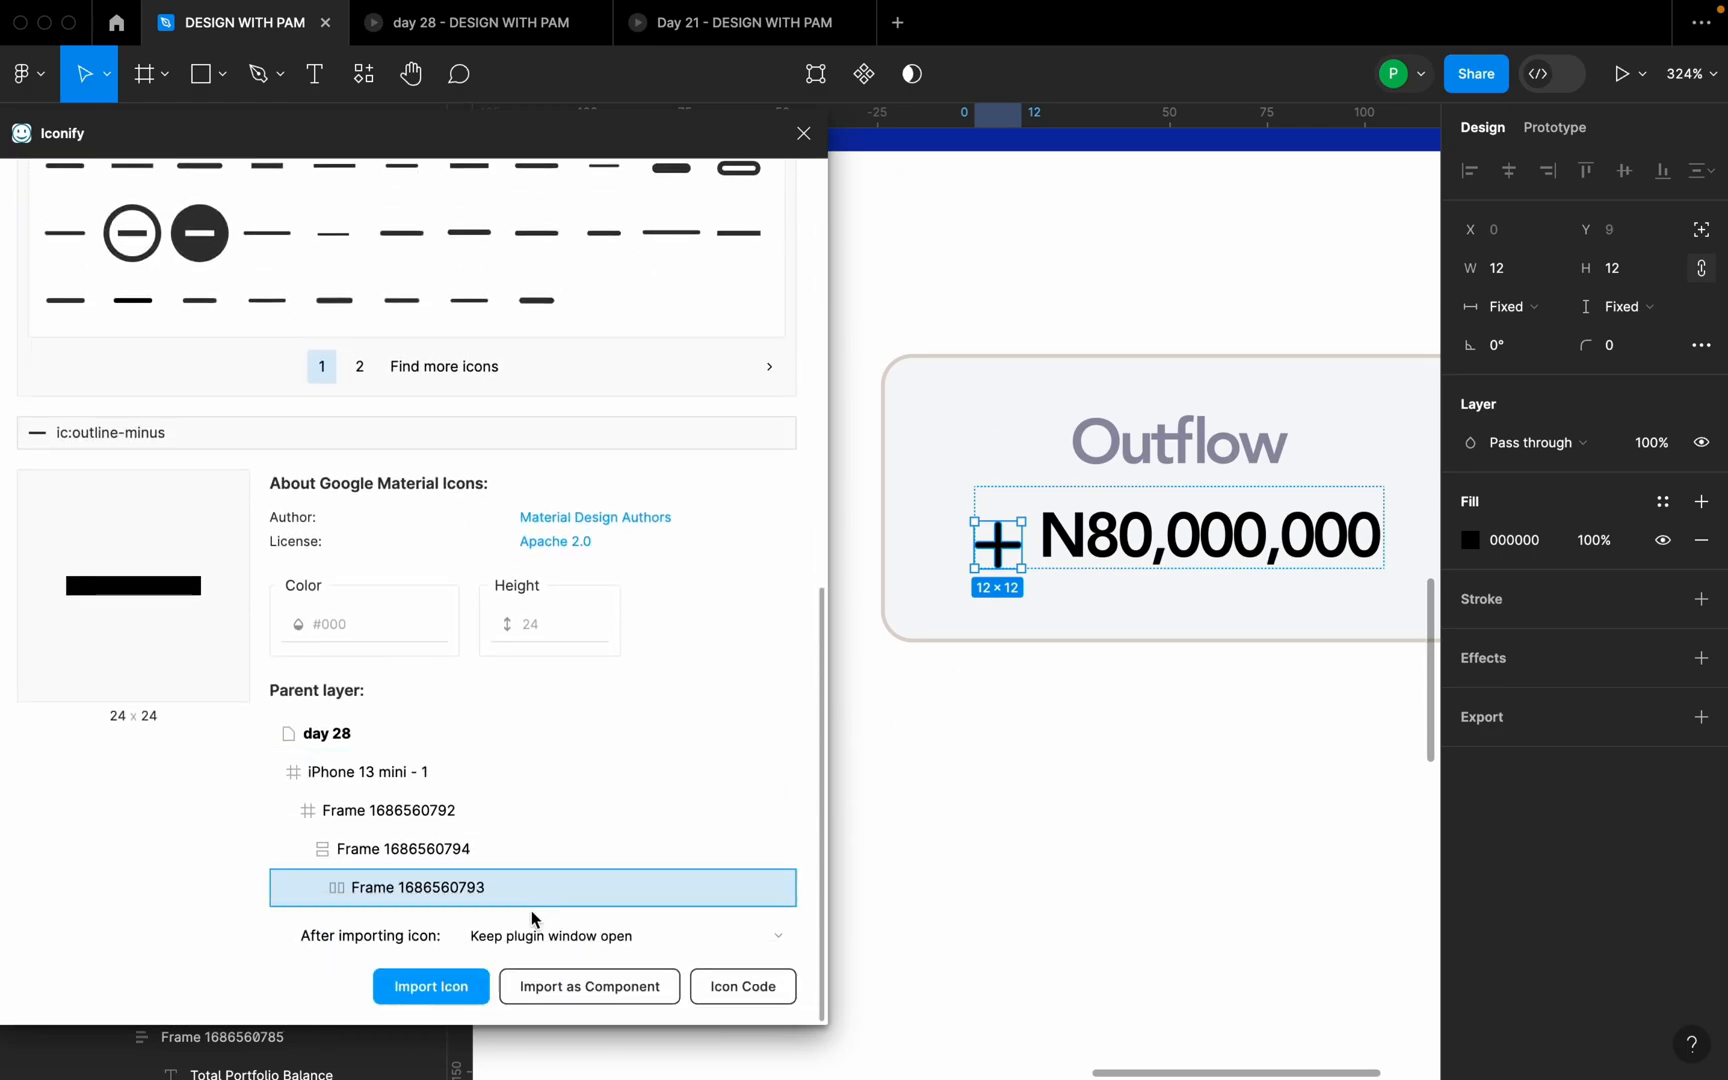
click(431, 986)
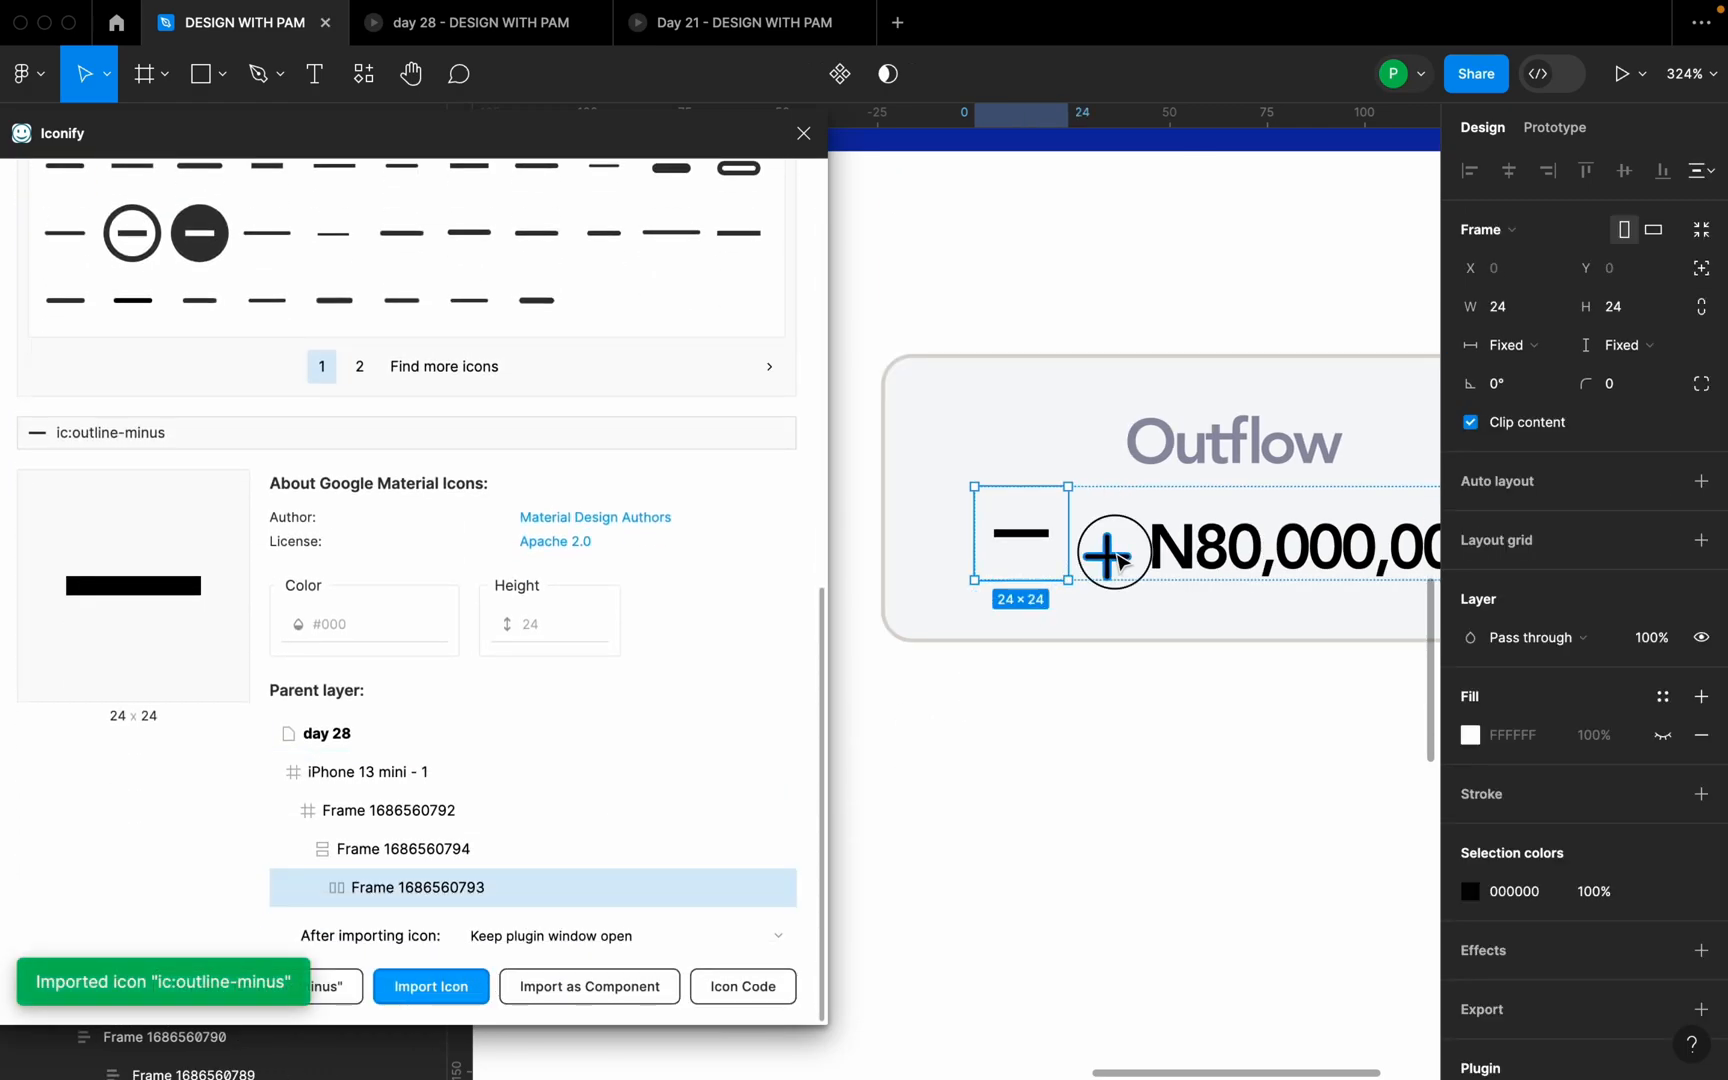
- Delete the plus icon from the Outflow card's amount row and close the Iconify plugin
click(1107, 553)
key(Delete)
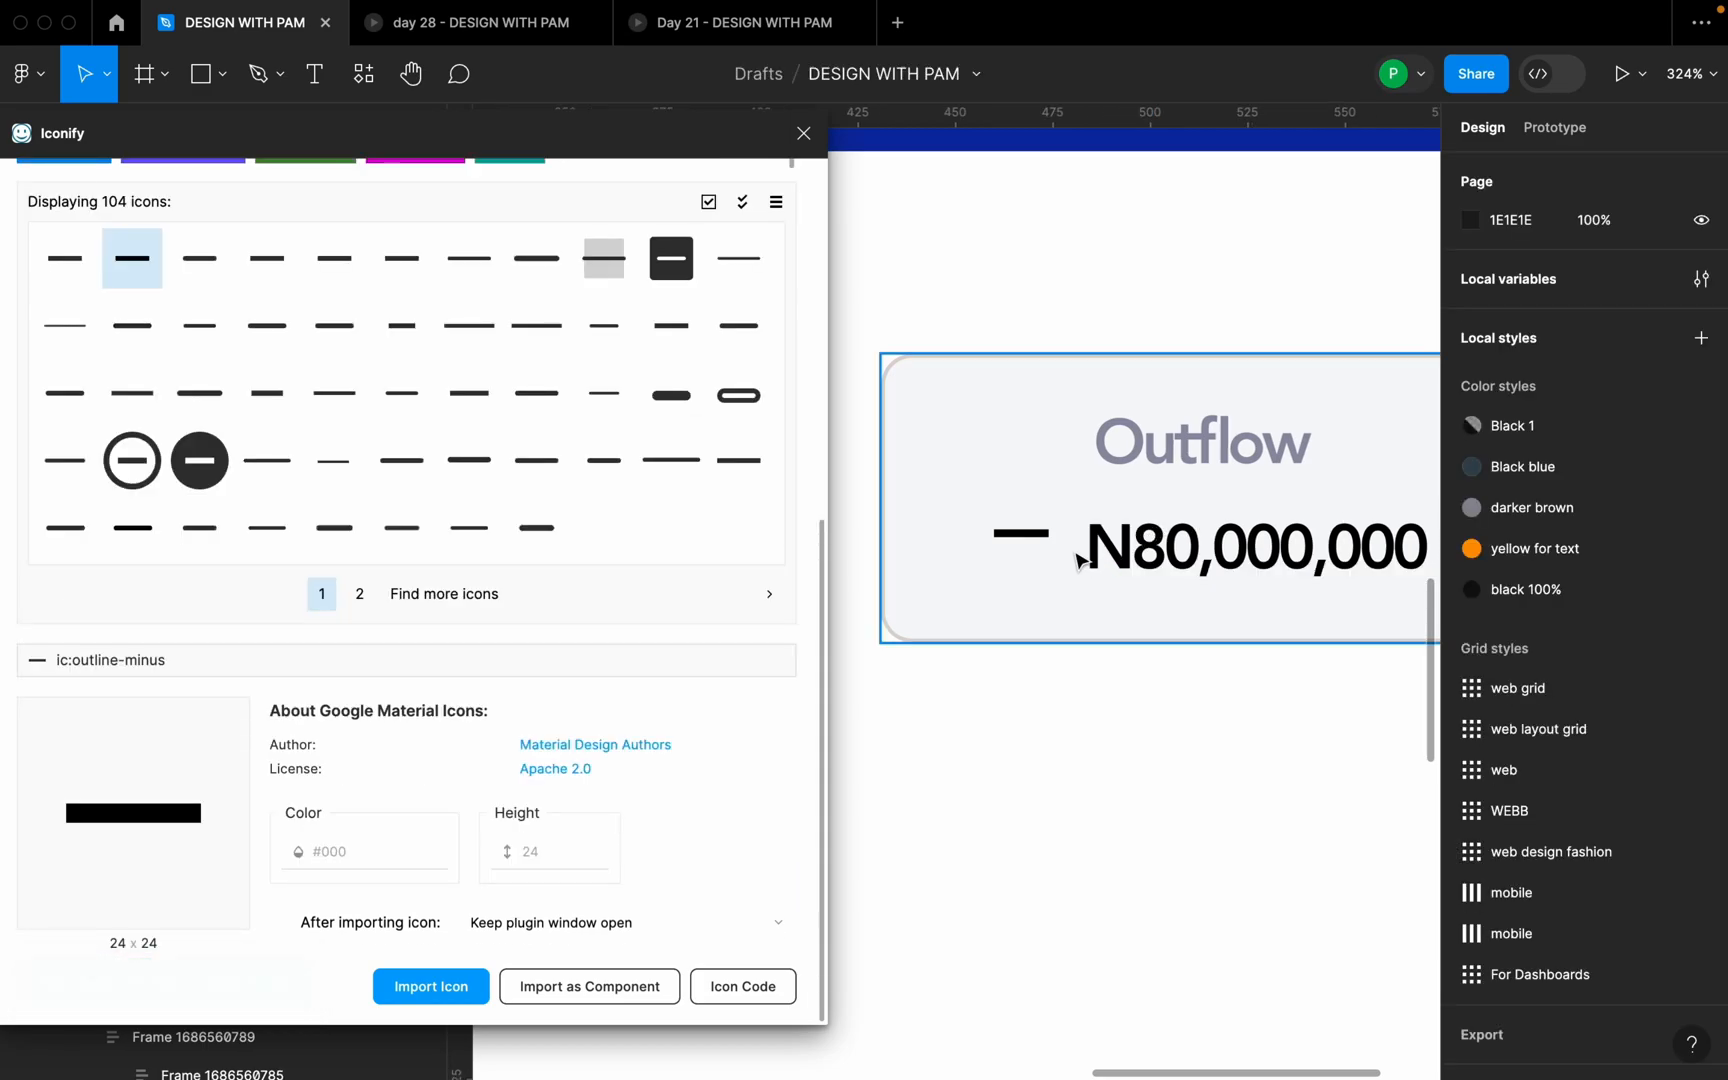
click(1012, 560)
click(805, 134)
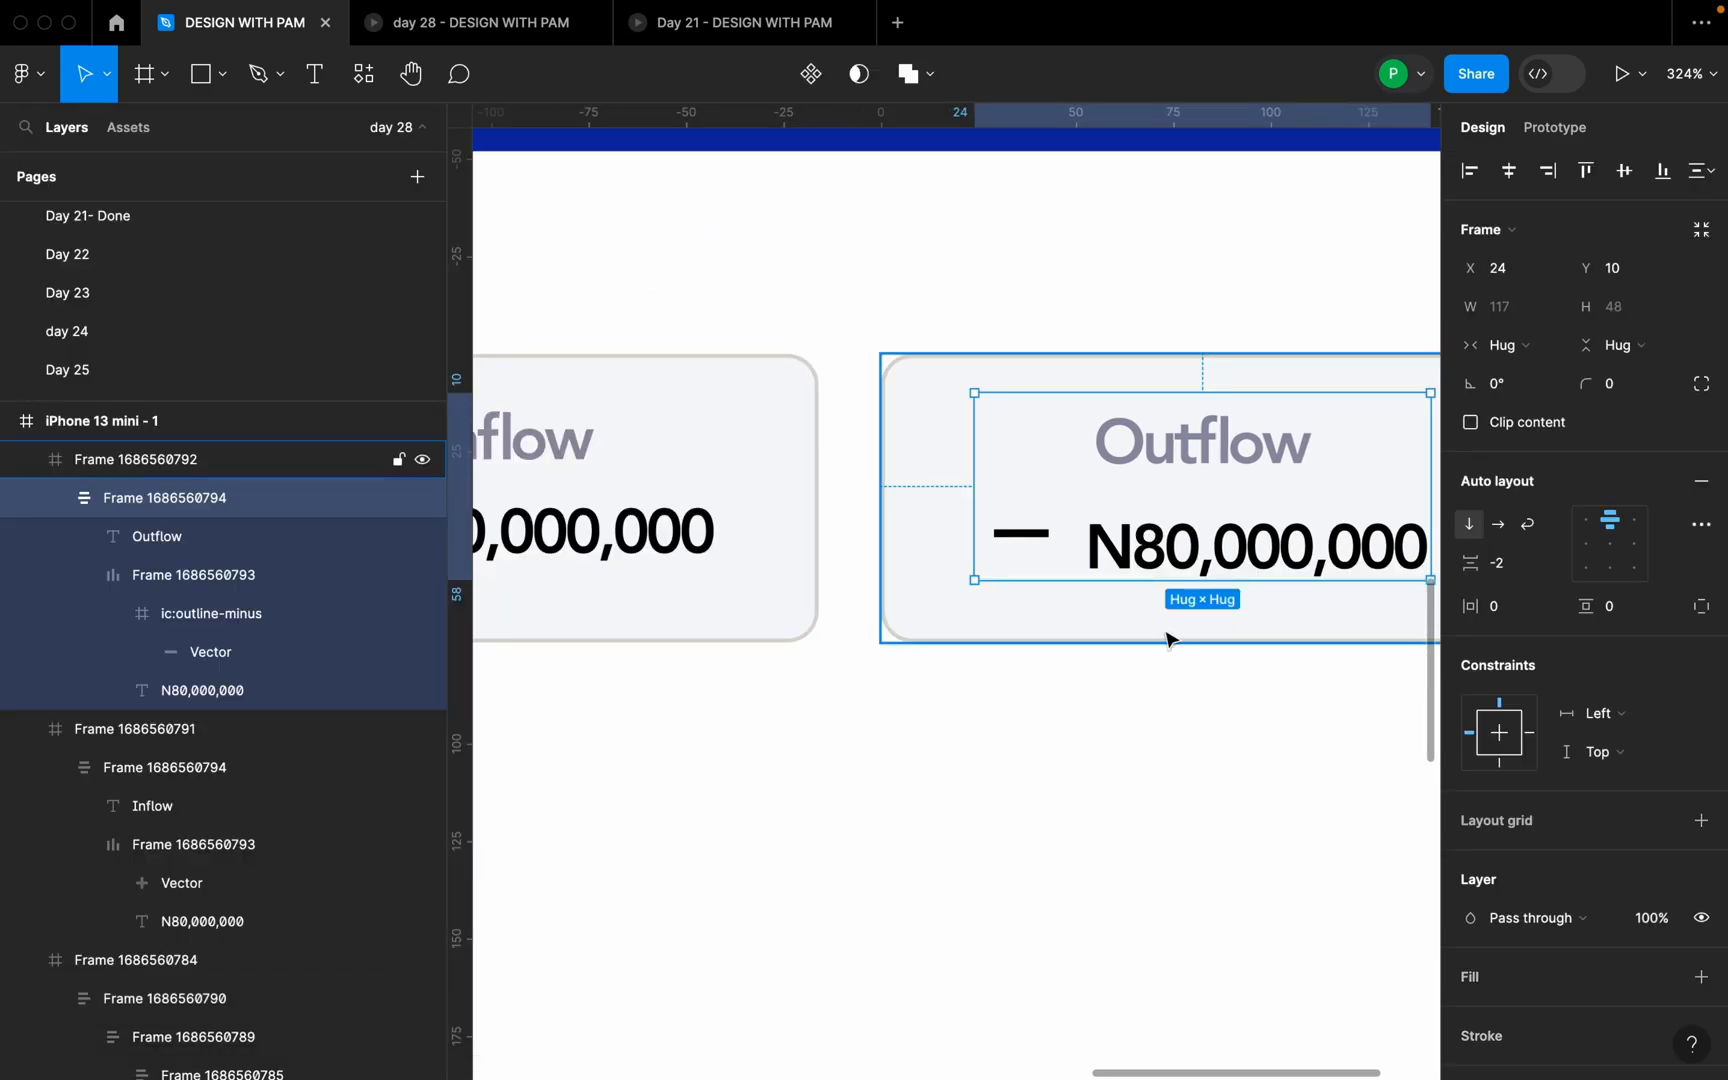
- Move the minus vector out of its ic:outline-minus frame into the amount row and delete the empty frame
drag(1028, 533, 1032, 545)
click(1030, 545)
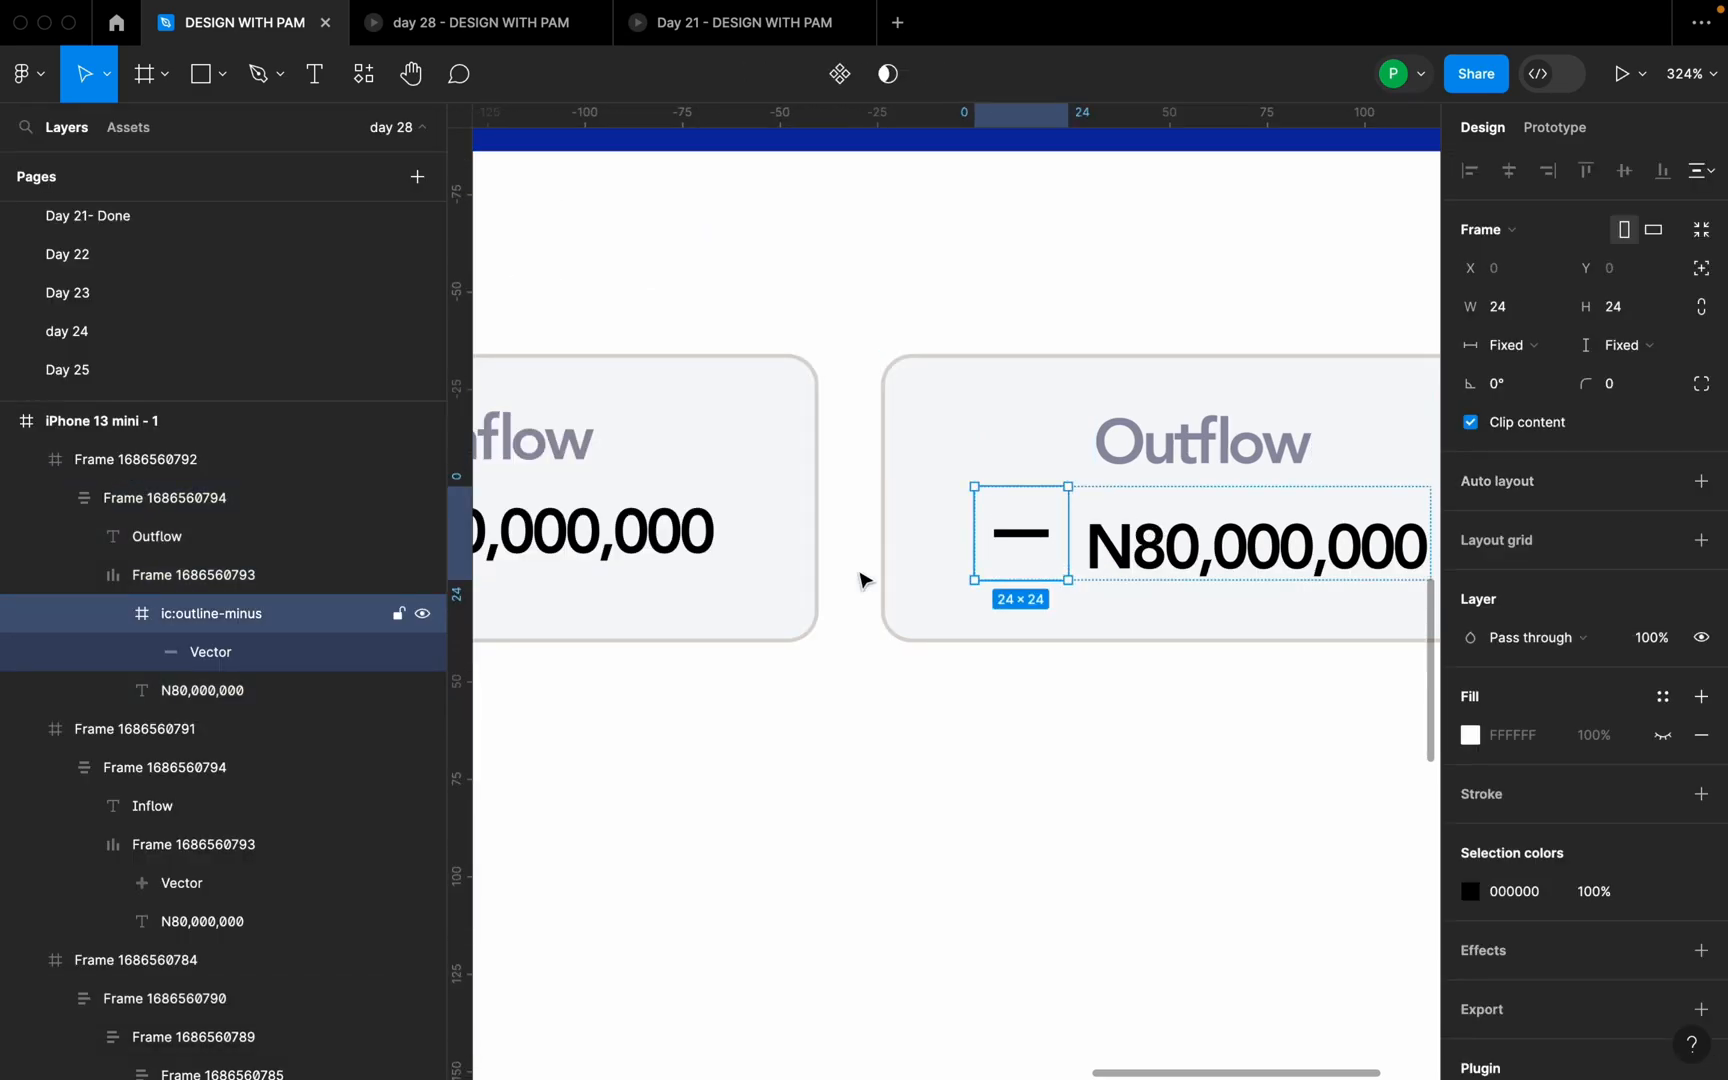
click(205, 655)
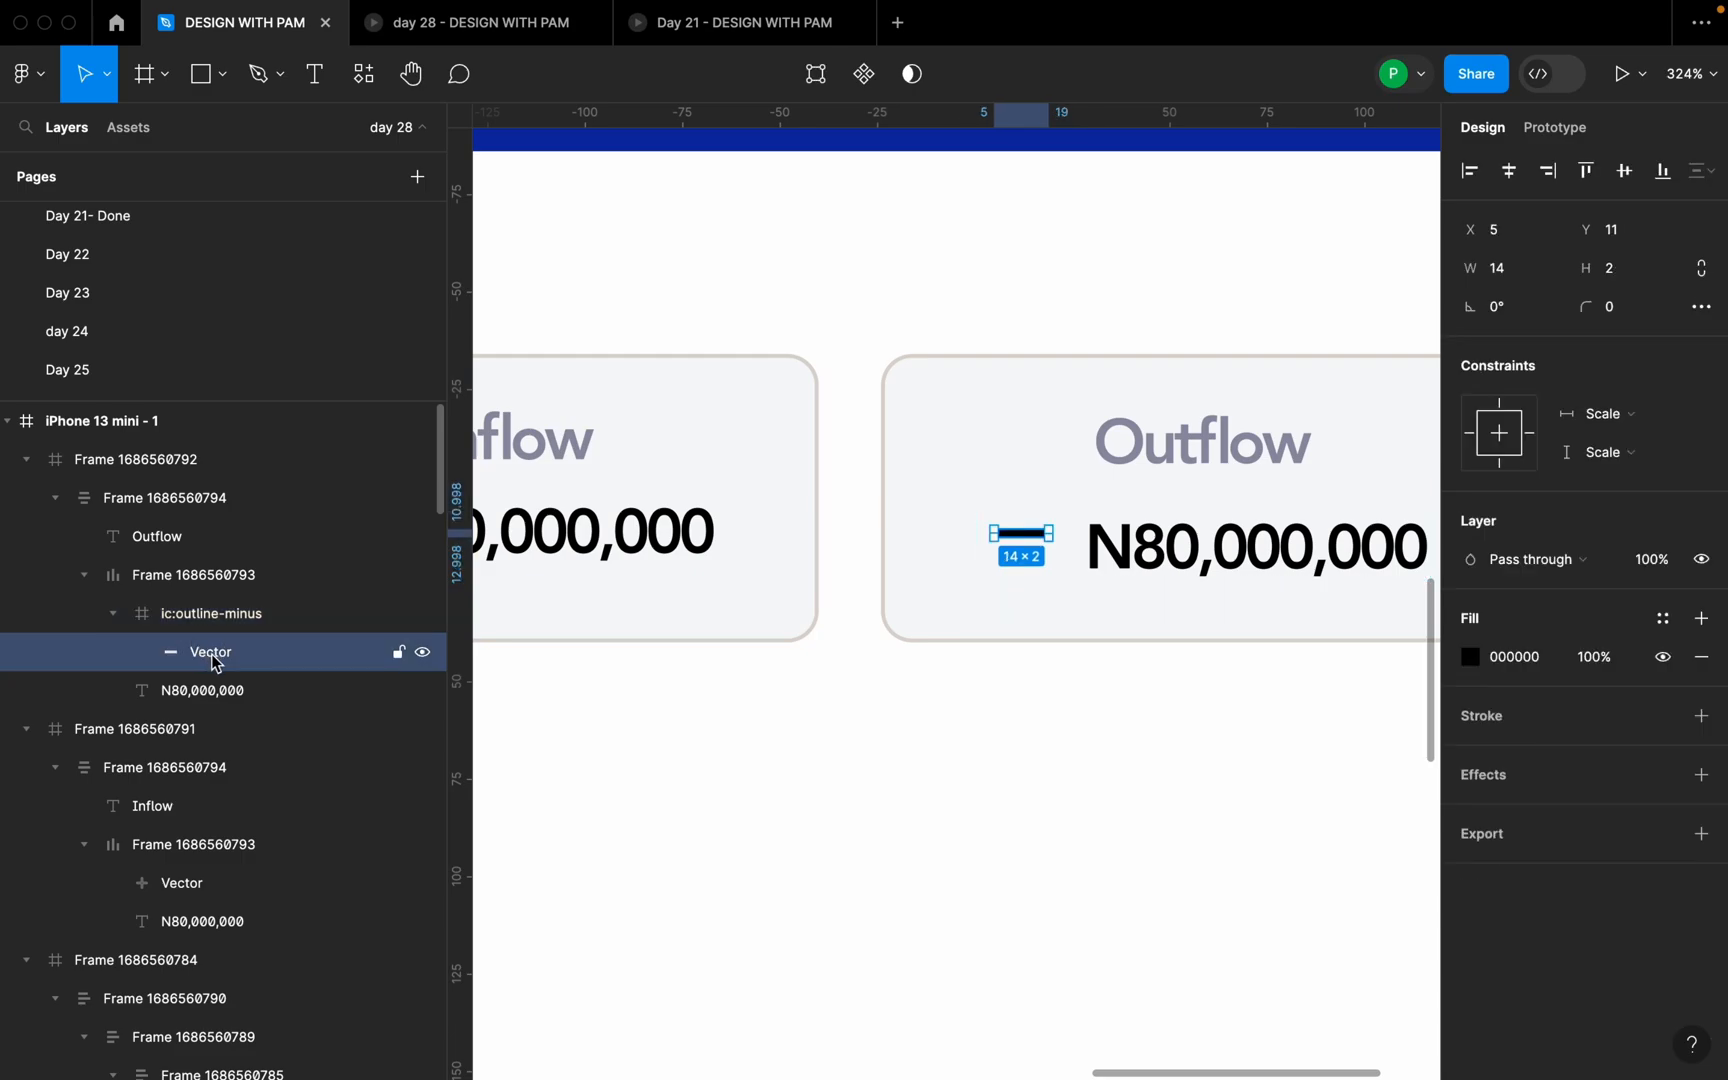
drag(231, 662, 239, 609)
click(226, 655)
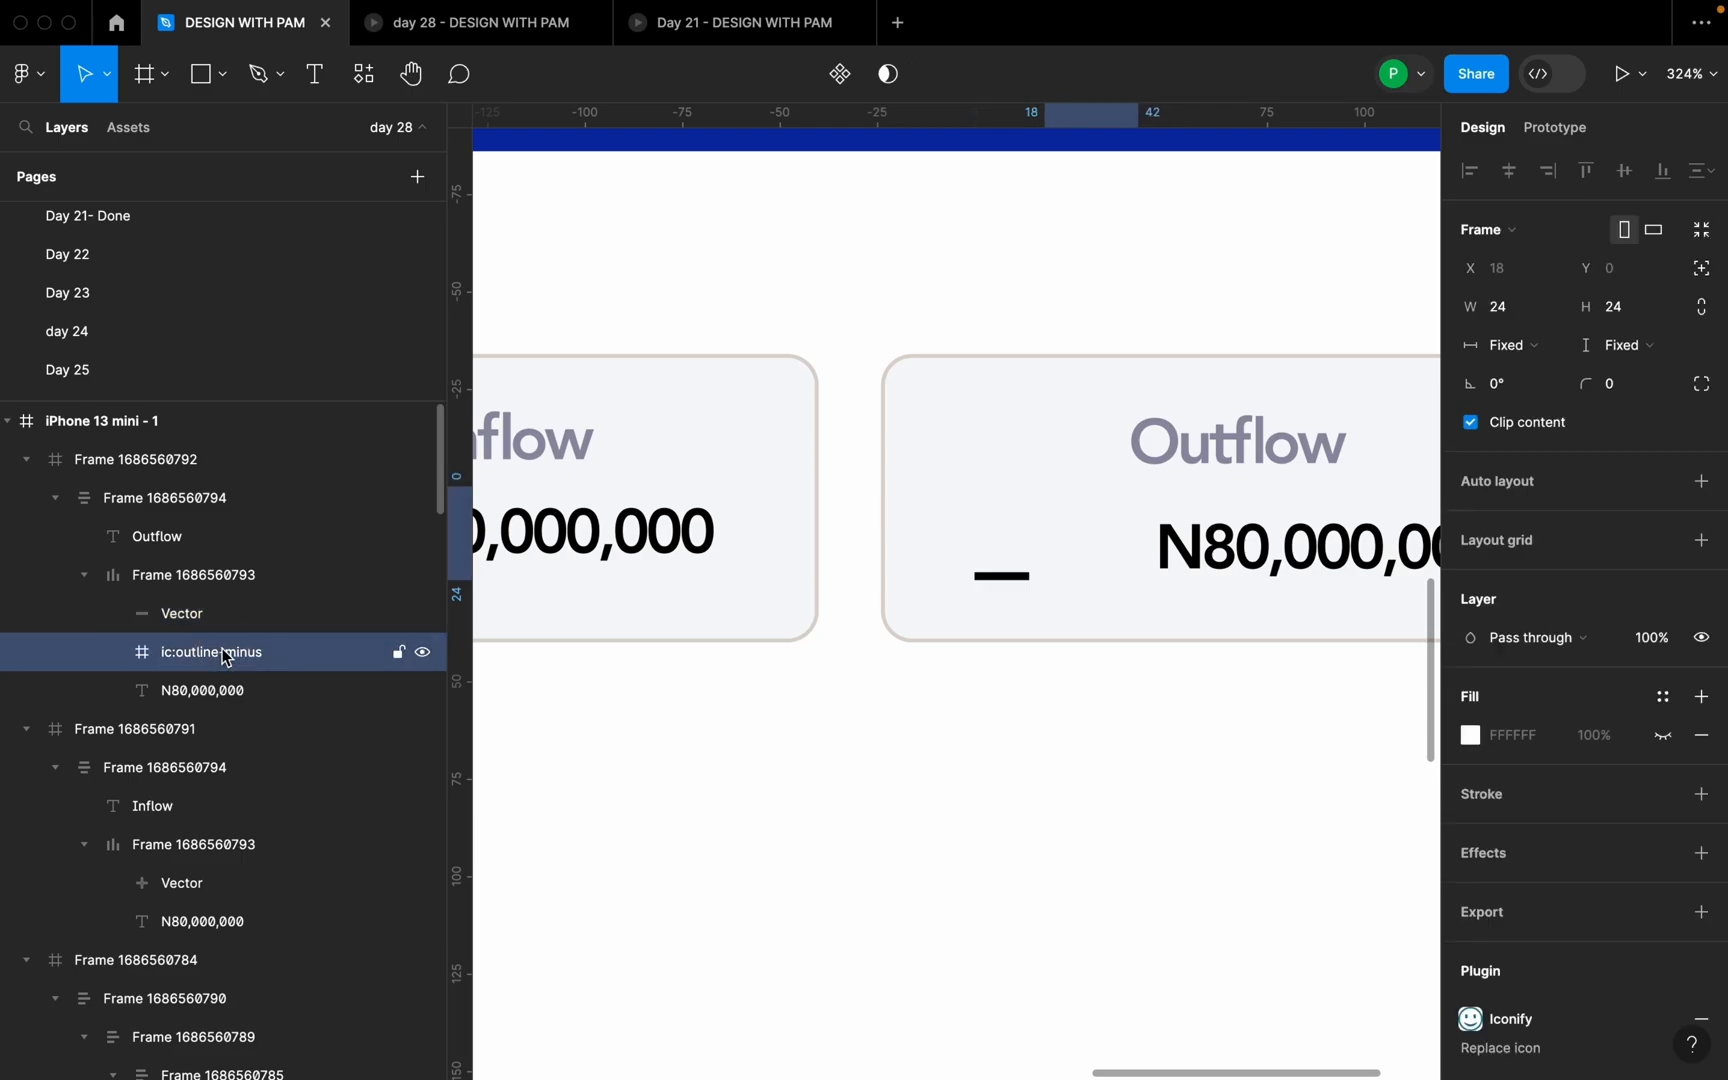
key(Delete)
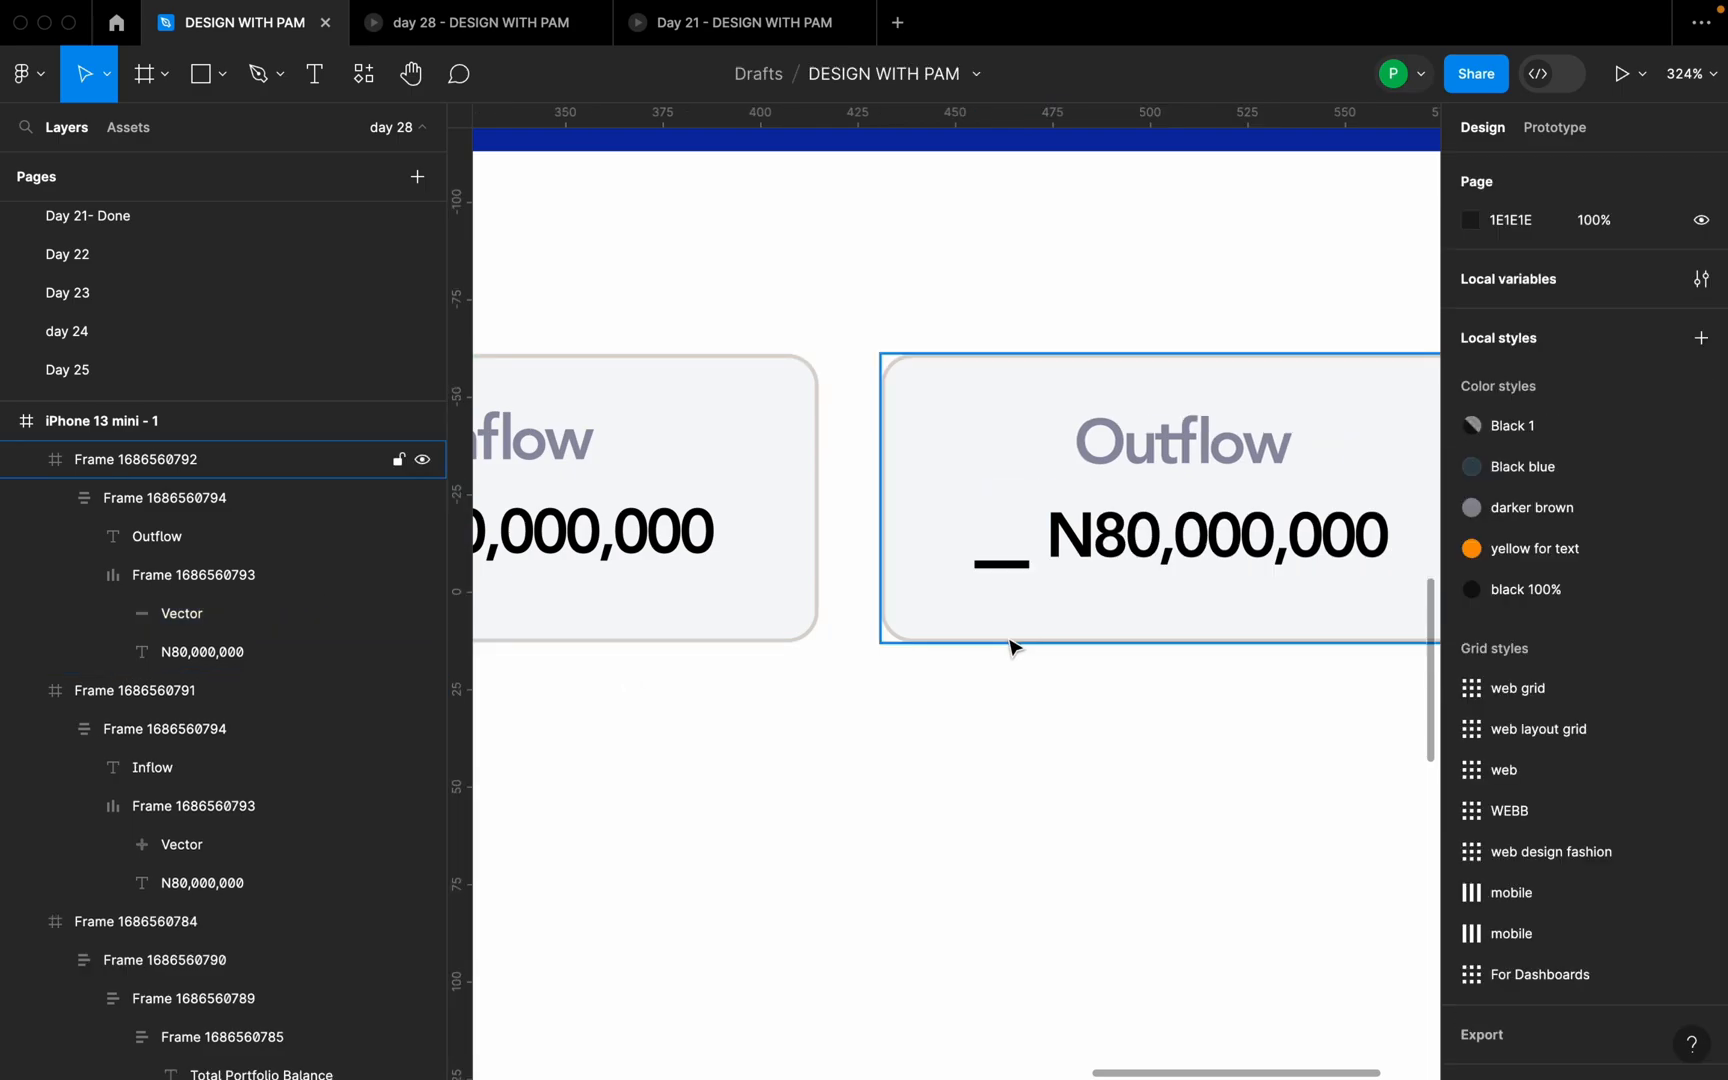
- Set the auto layout alignment of the Outflow card's amount row to left and vertically centred
click(1020, 568)
double_click(1020, 568)
double_click(1022, 567)
scroll(1027, 556, up, 3)
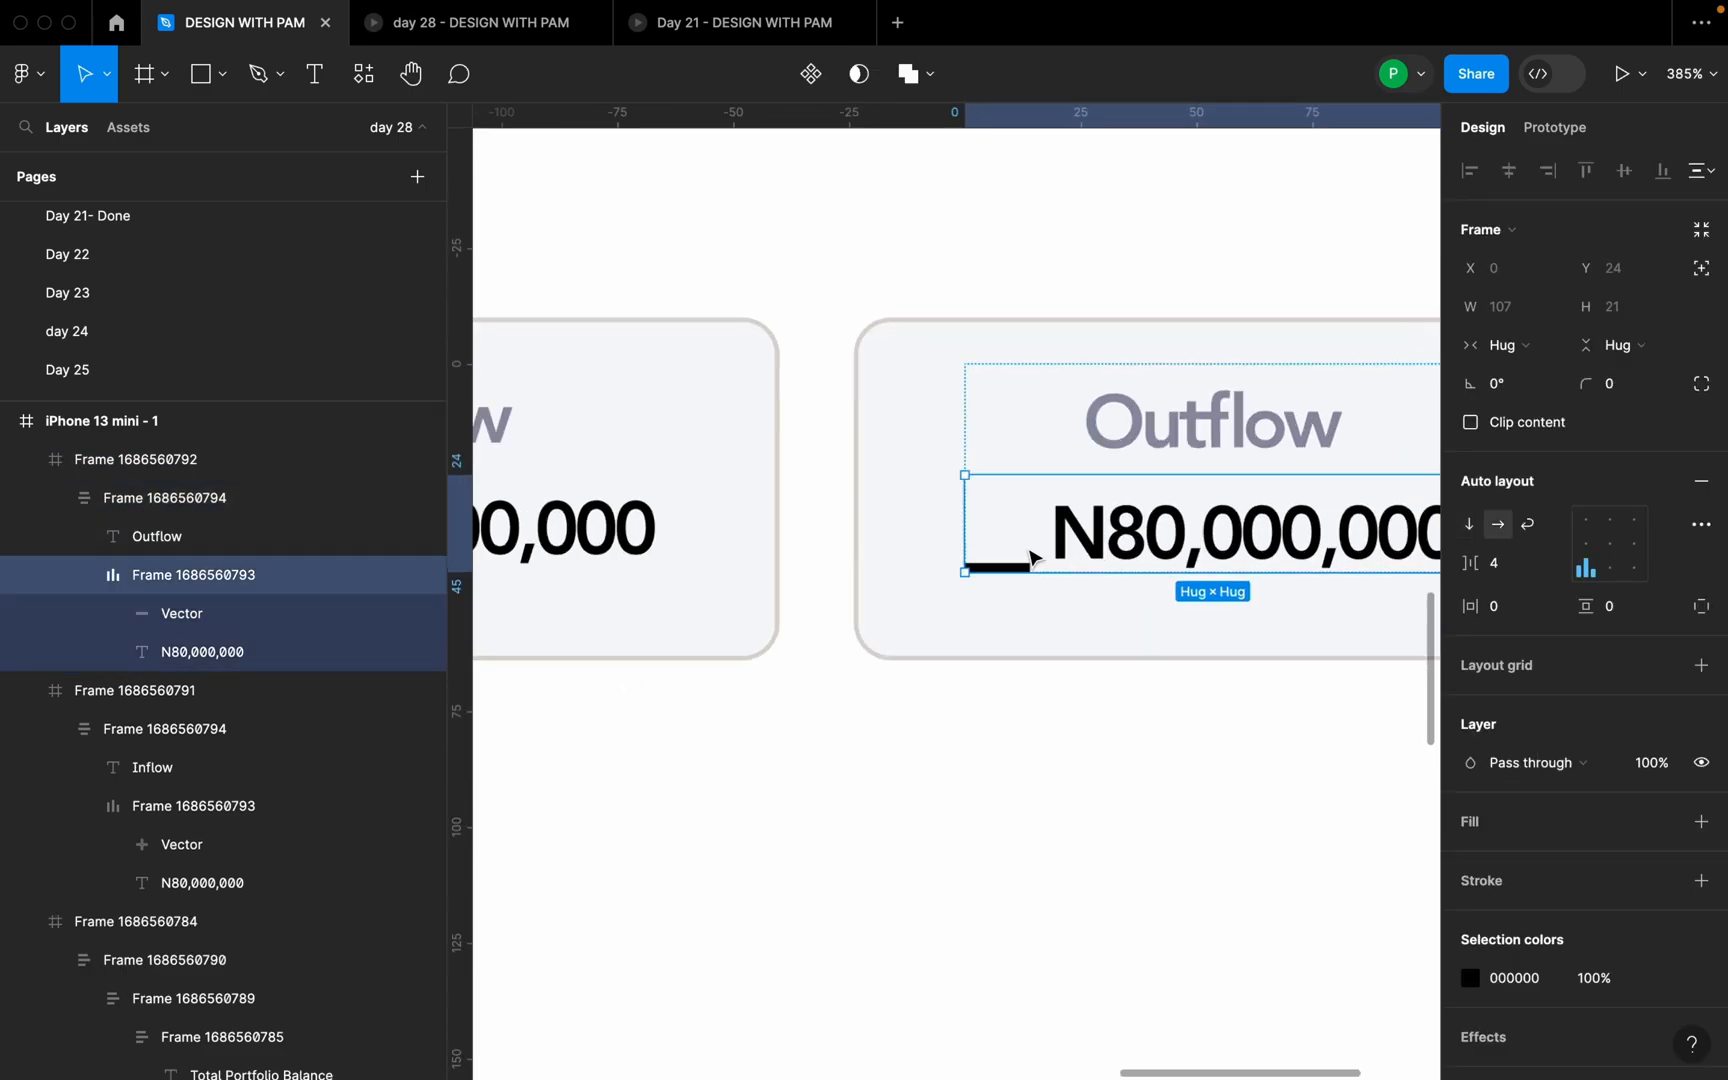
click(1586, 544)
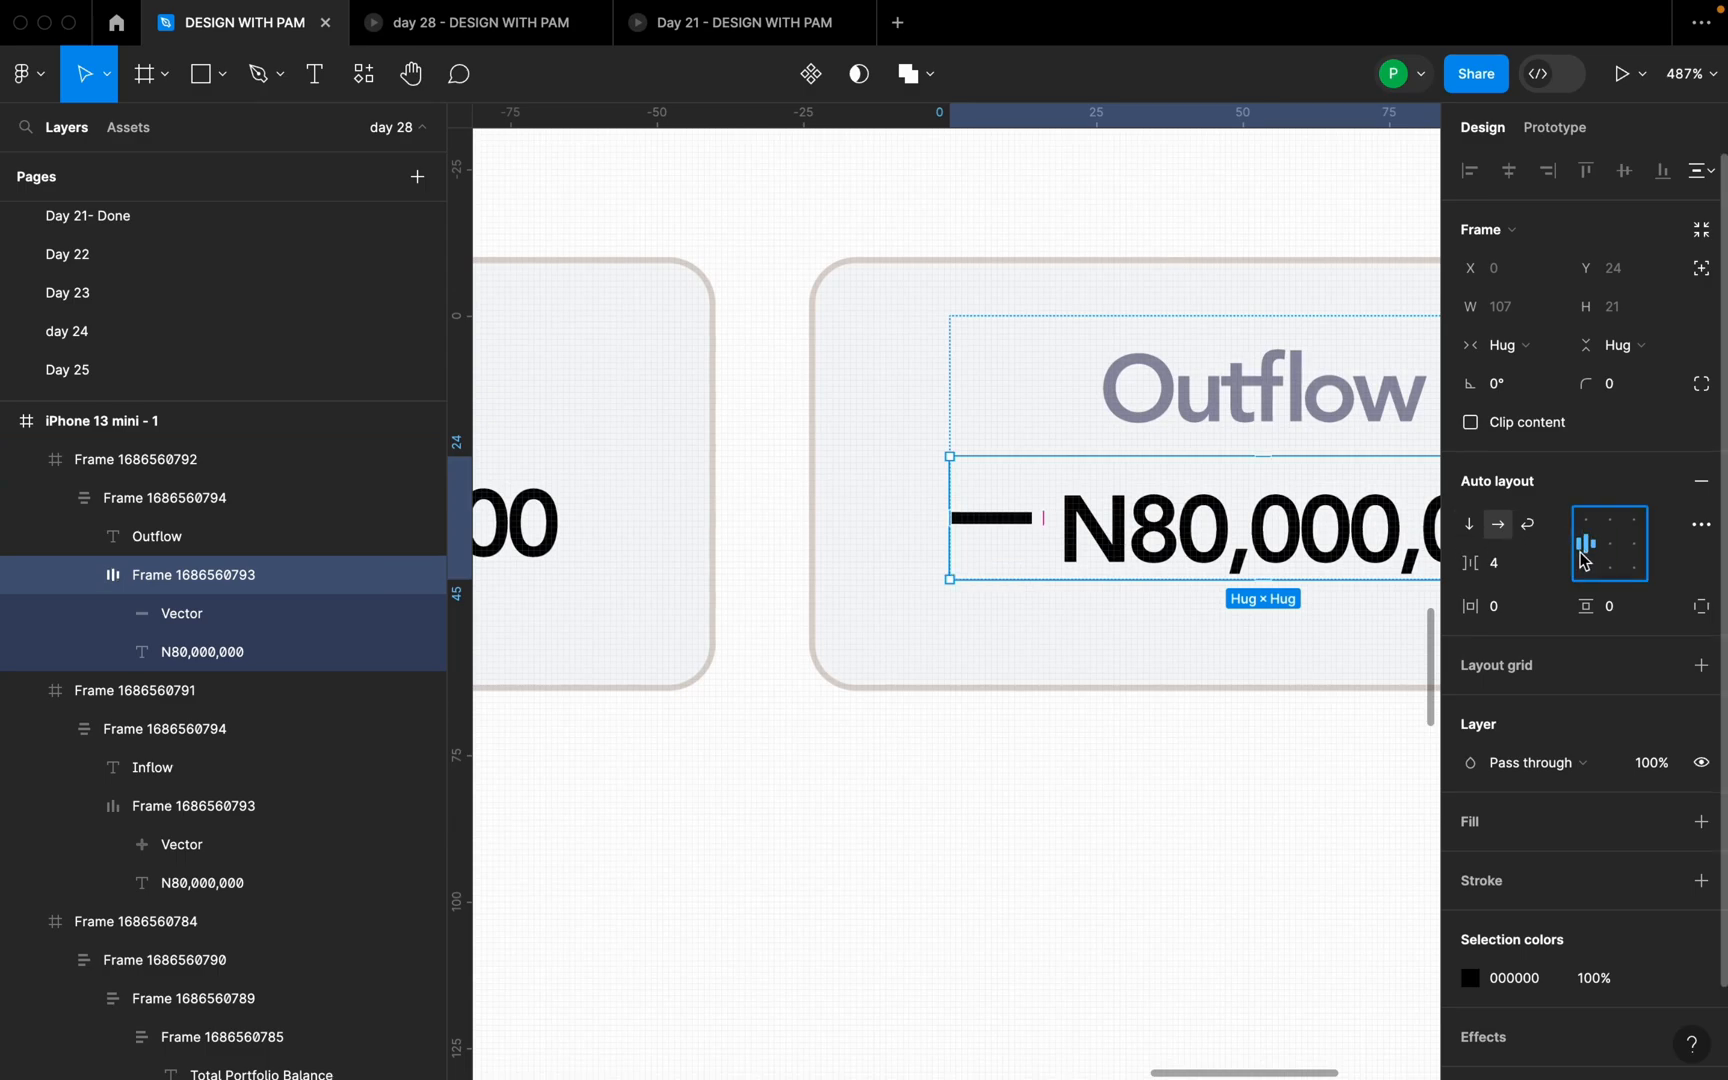
scroll(841, 663, down, 3)
- Apply the "yellow for text" colour style to the fill of the Outflow card's minus icon
click(943, 550)
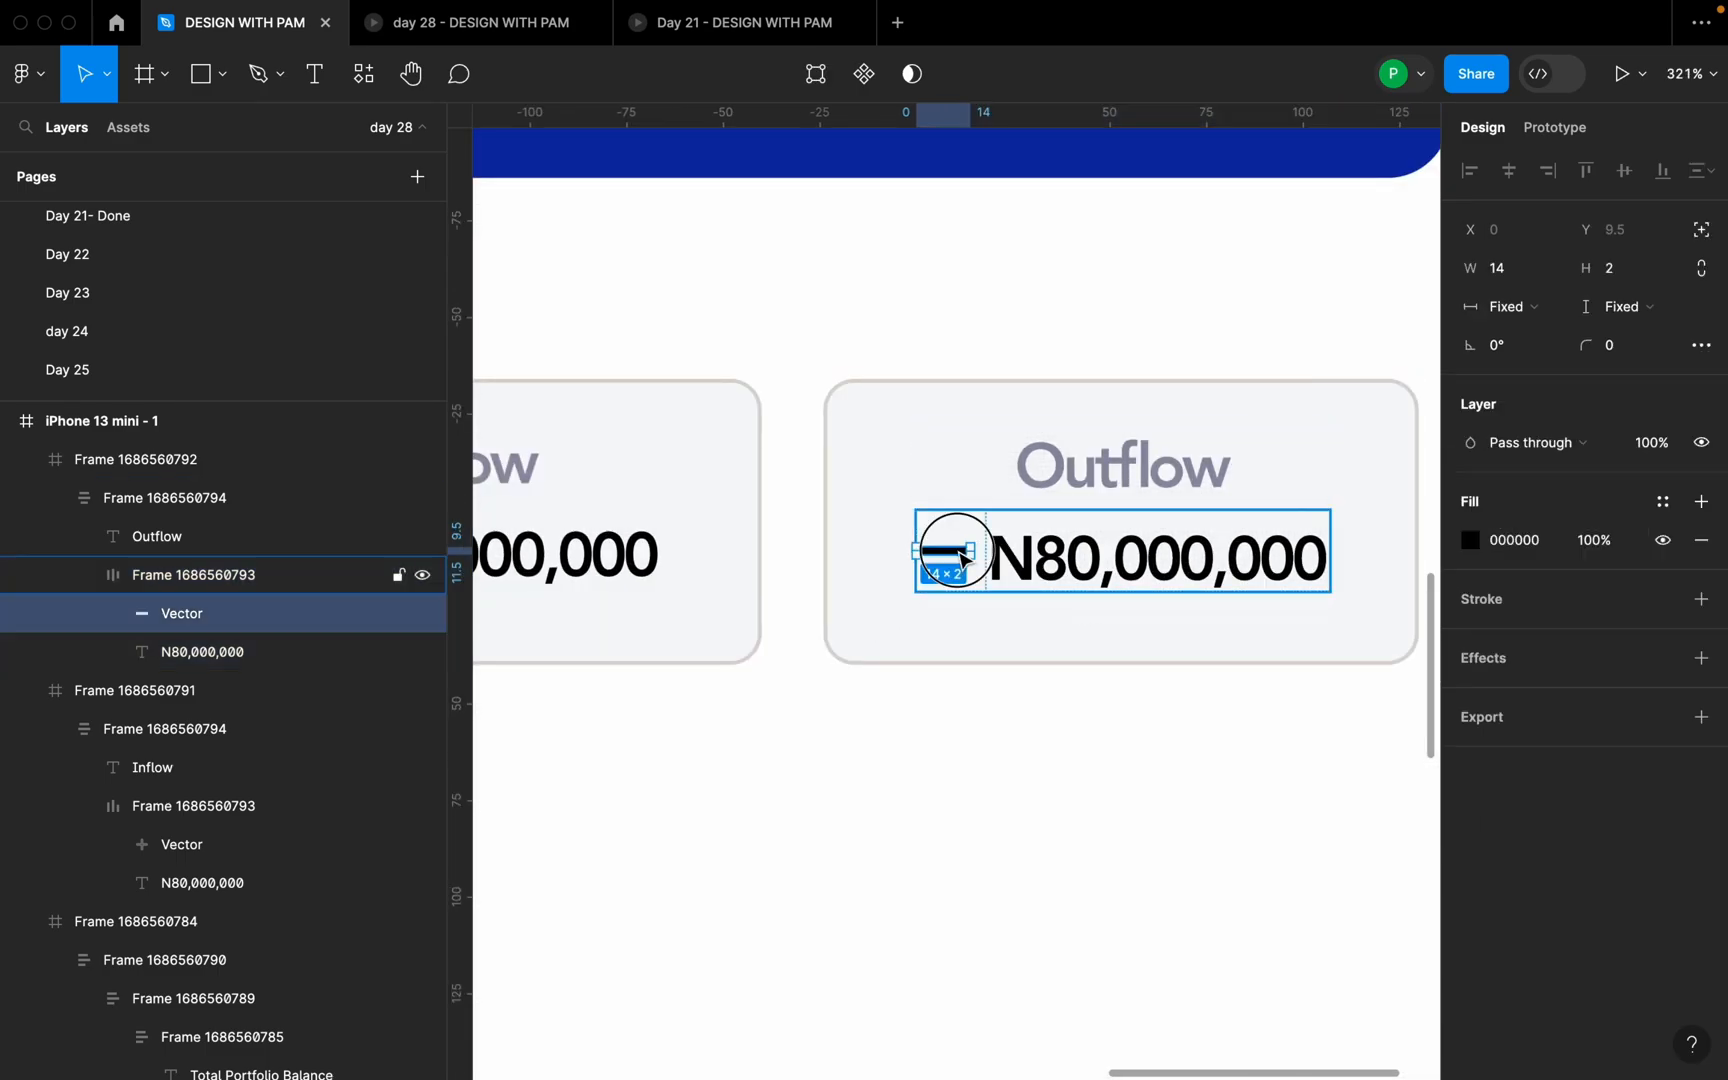
click(1660, 503)
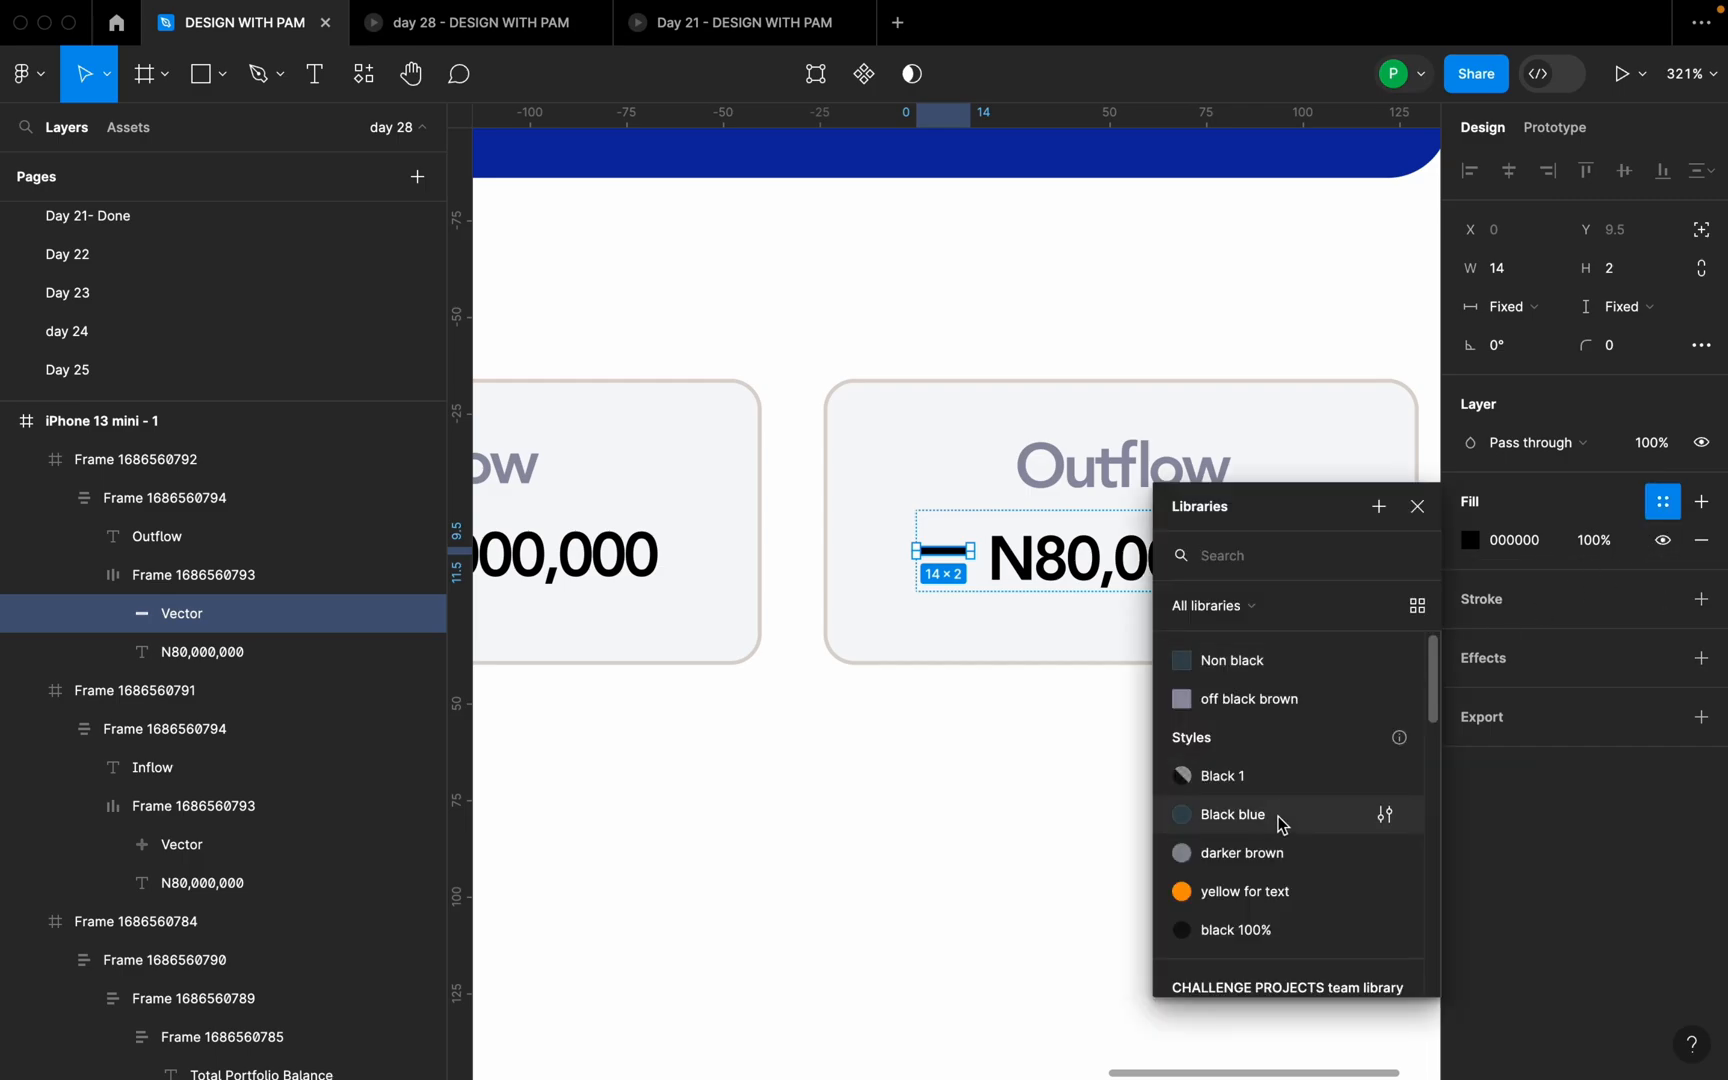
click(1275, 888)
click(1190, 733)
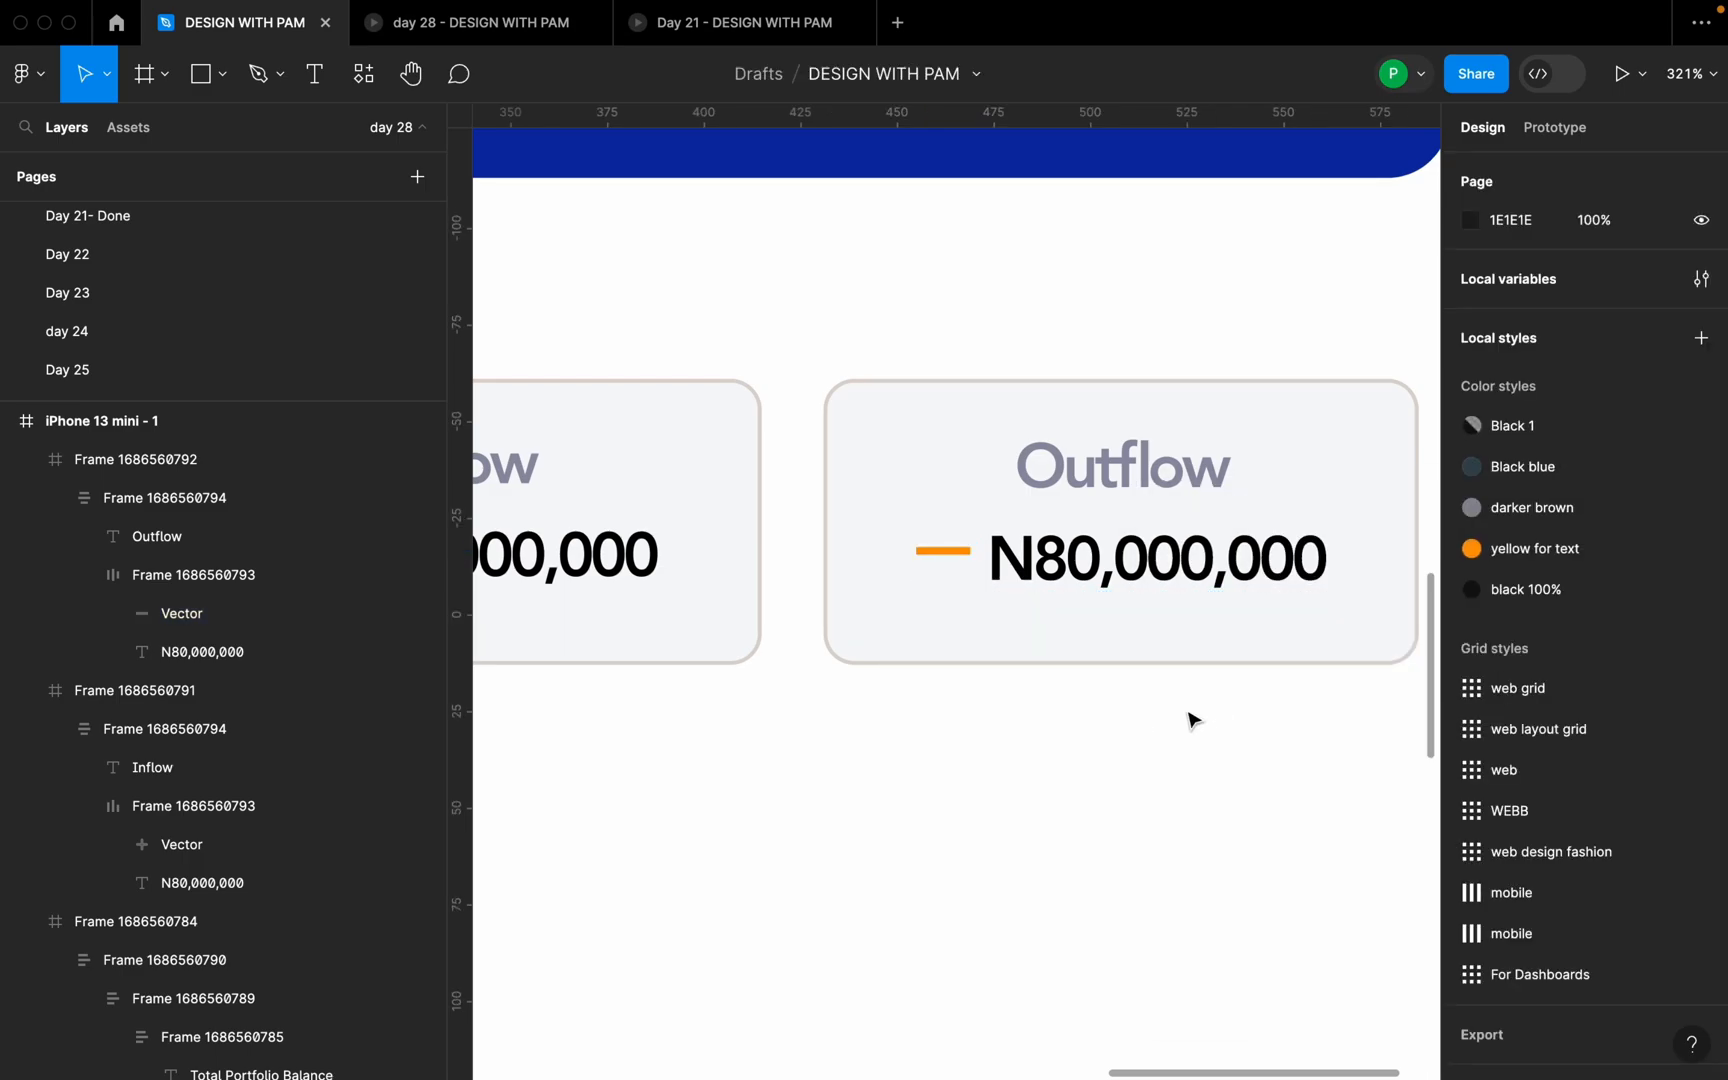
- Lock the minus icon's proportions and set its width to 12
scroll(1188, 717, down, 10)
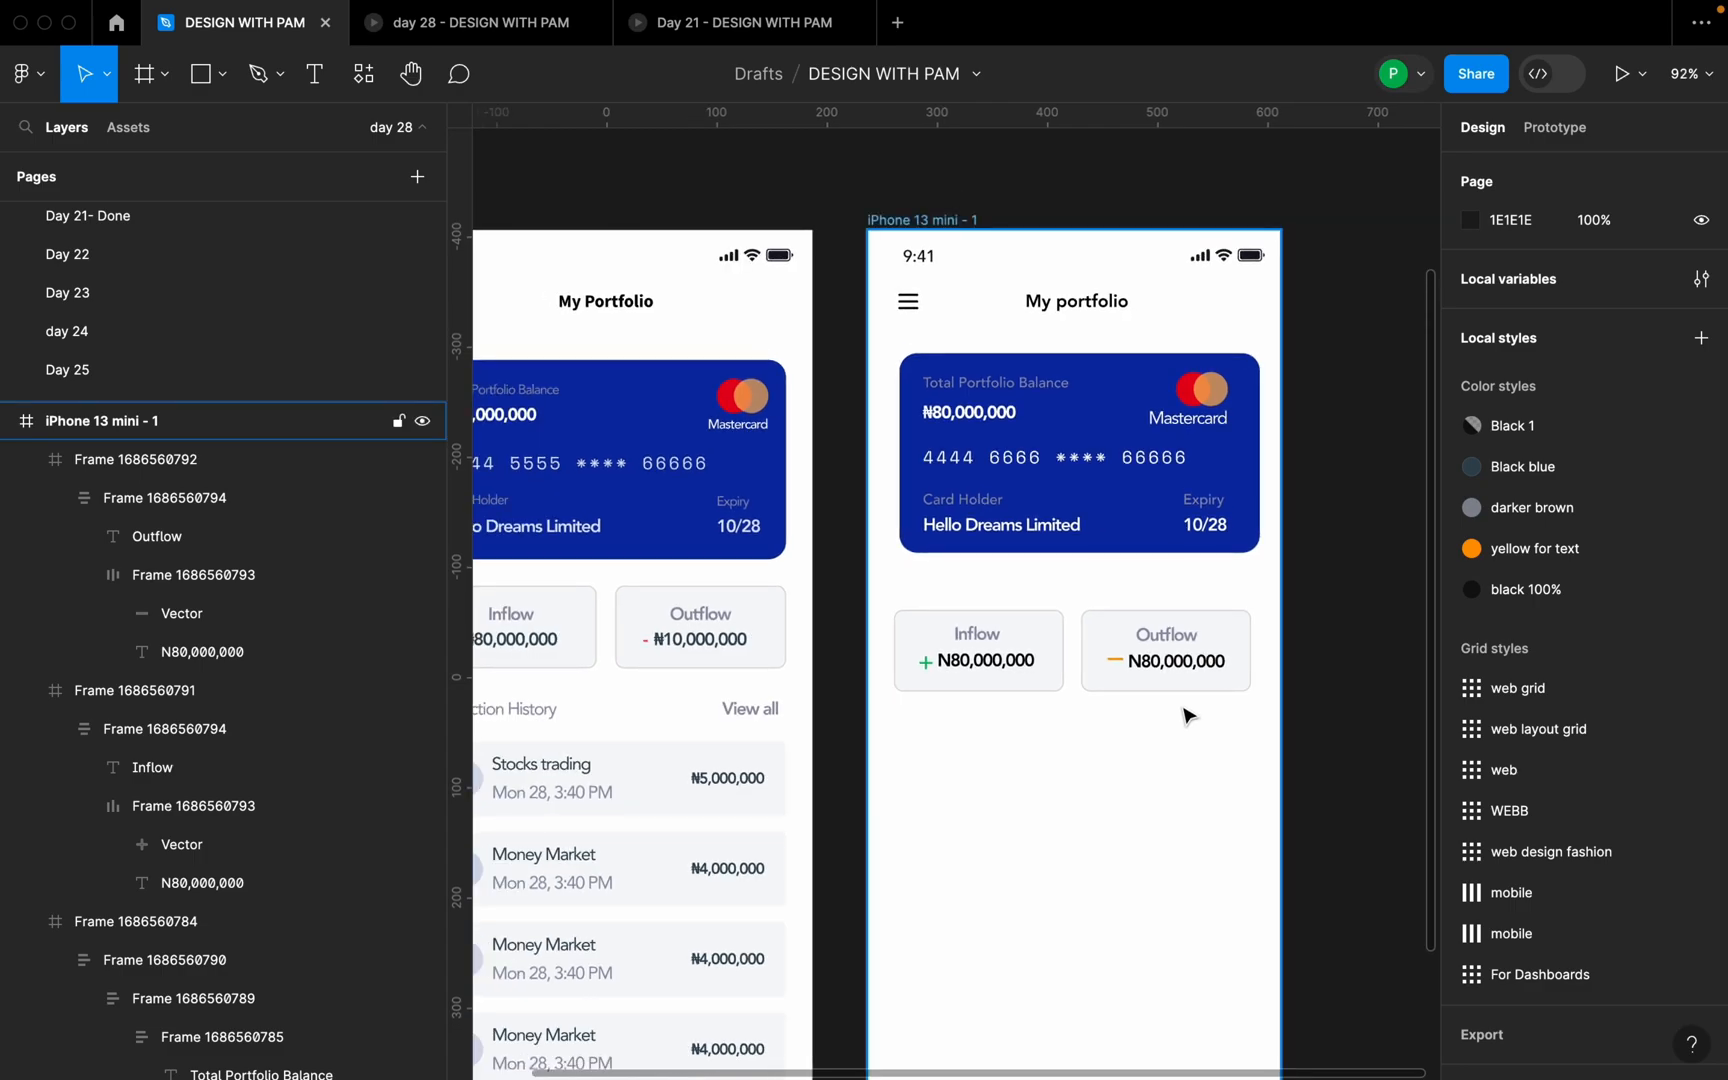
scroll(1188, 714, down, 3)
scroll(1185, 710, up, 20)
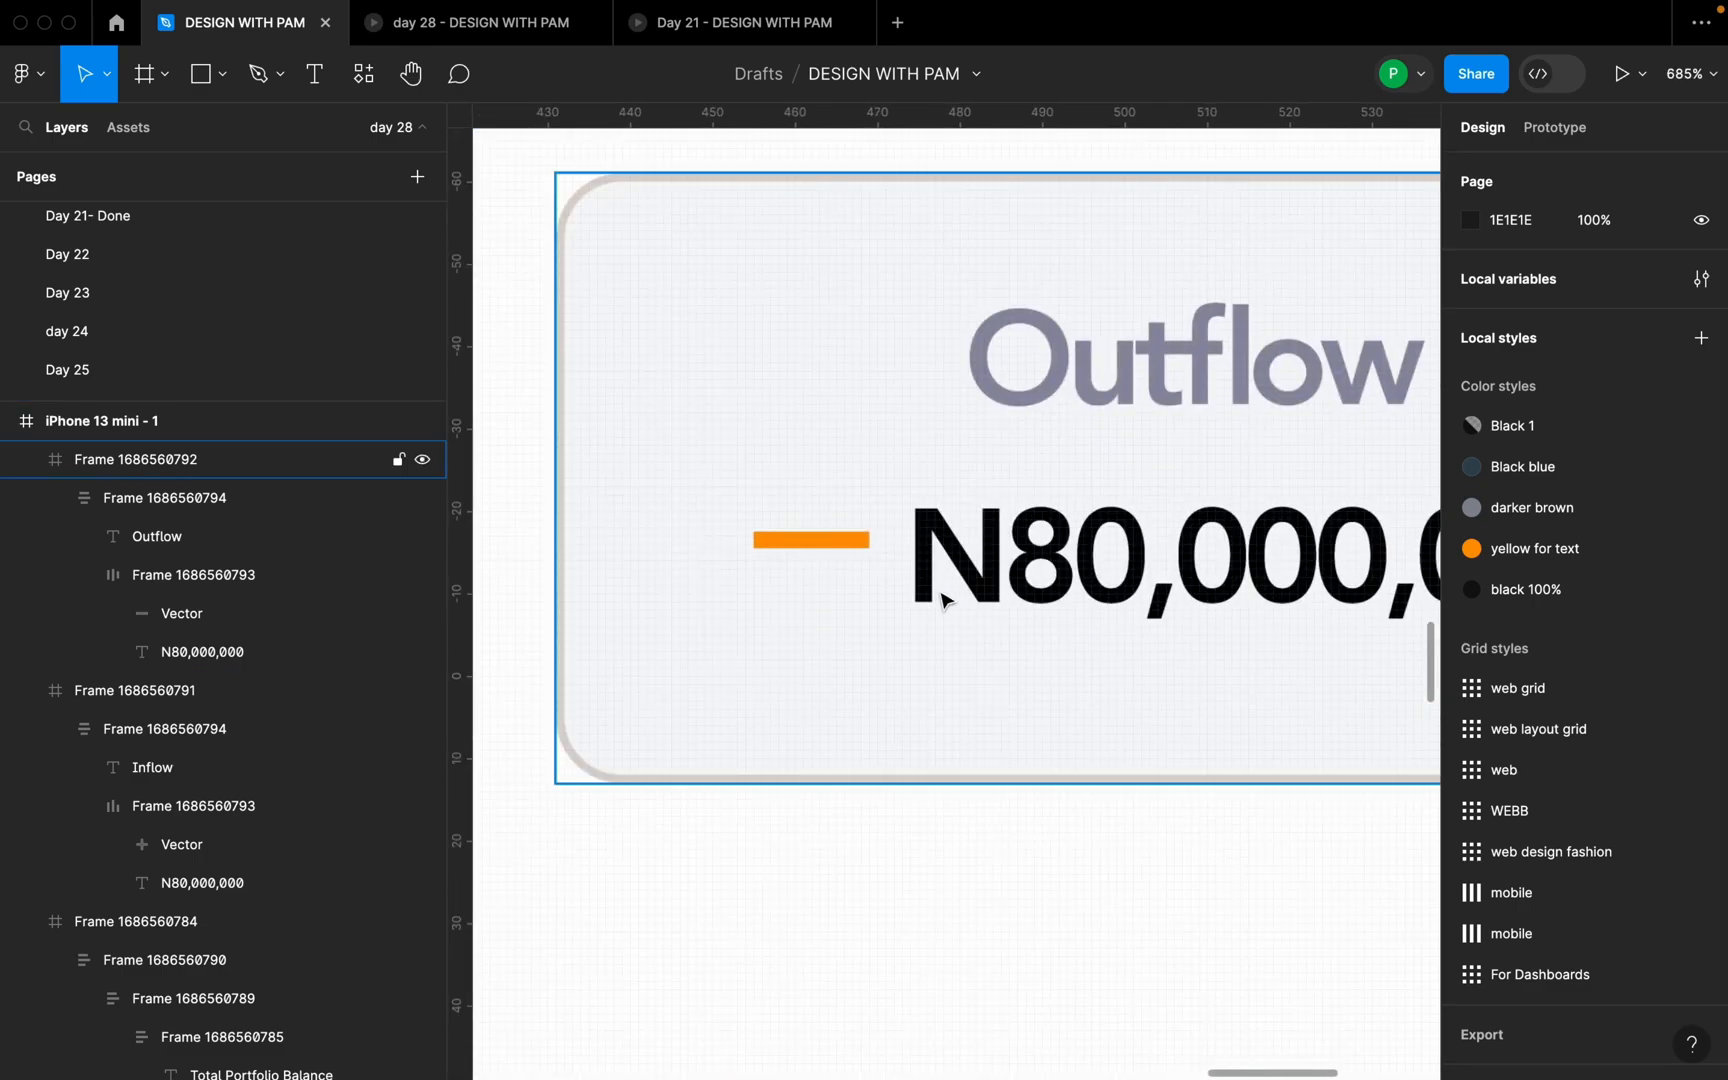
click(828, 541)
click(834, 541)
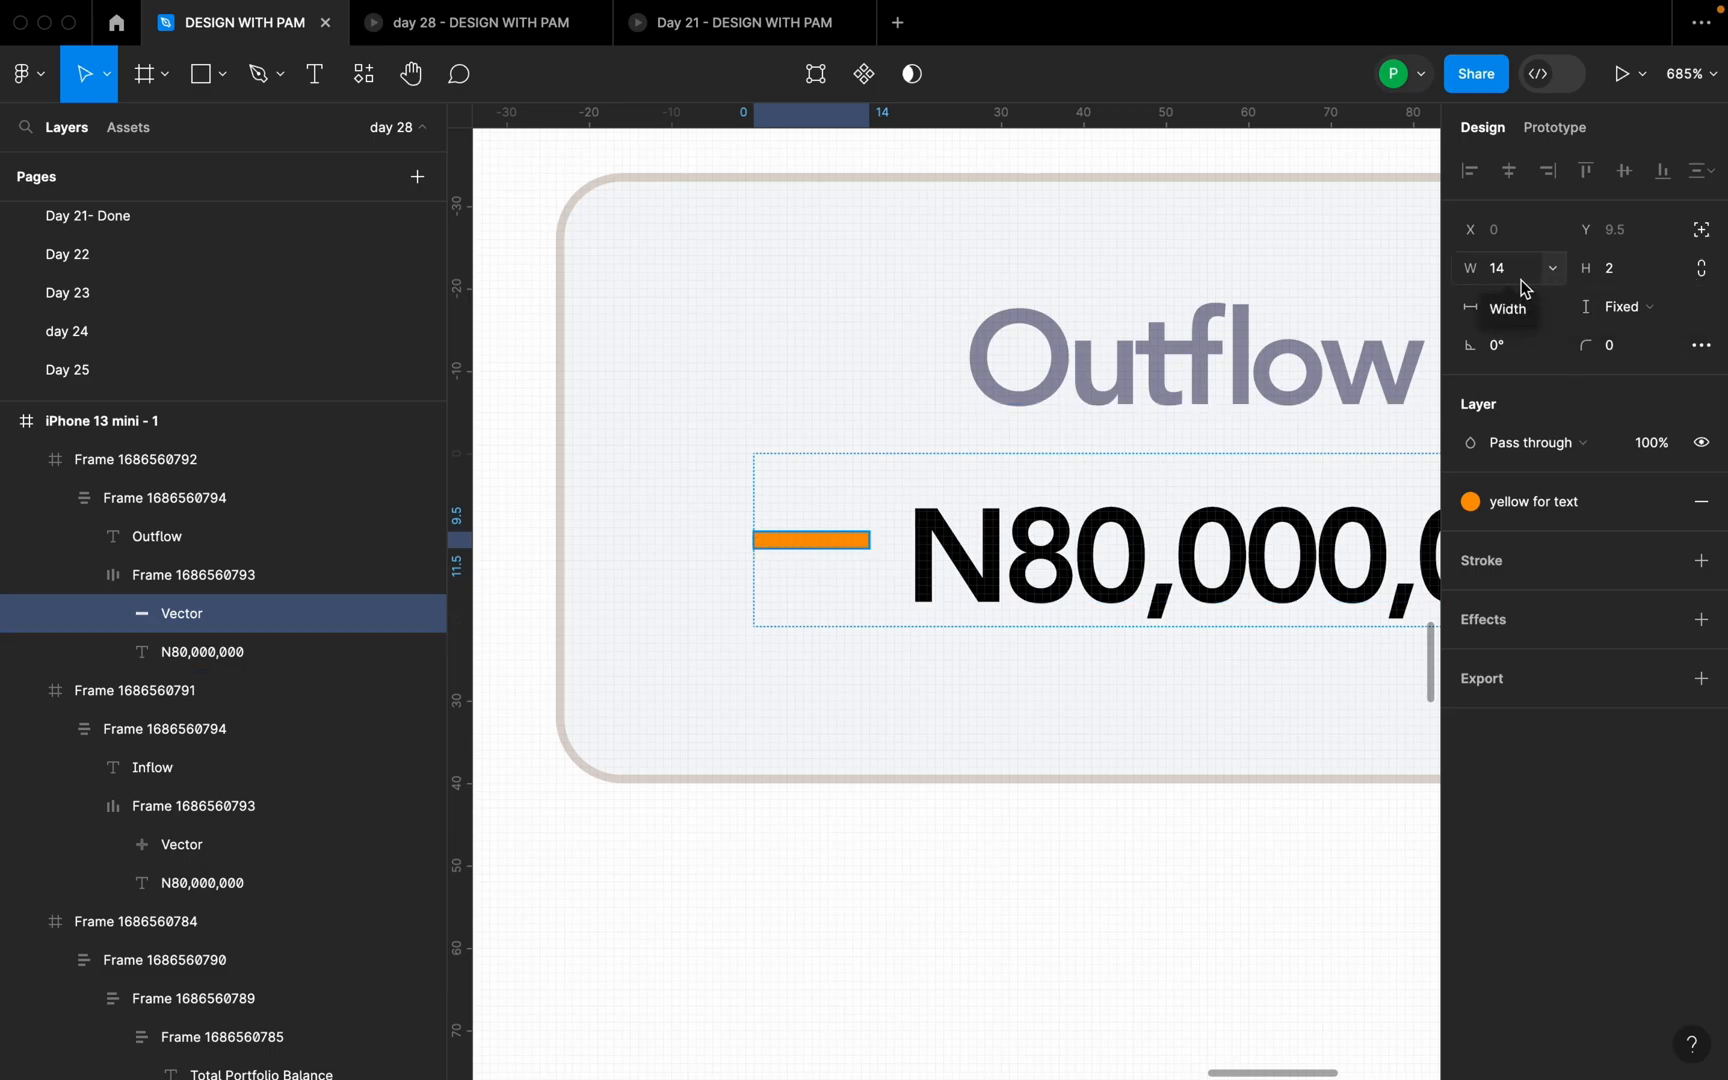
click(1700, 272)
click(1516, 281)
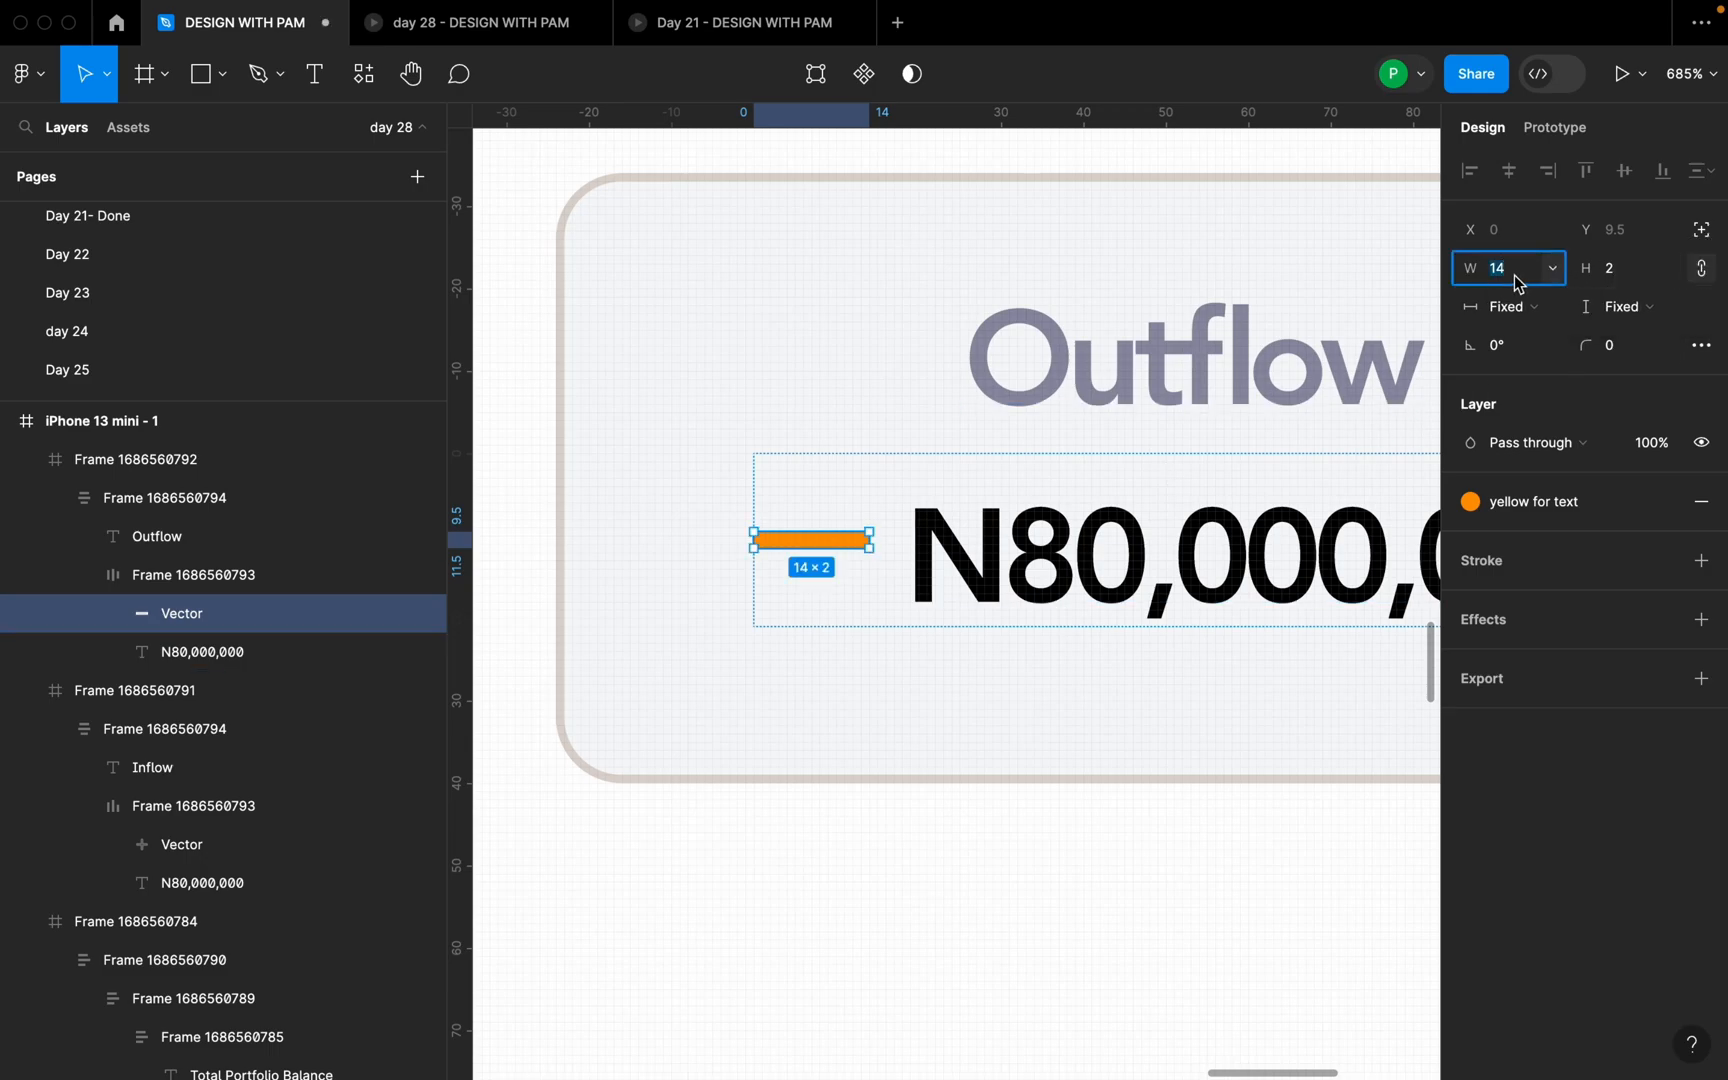
text(12)
key(Return)
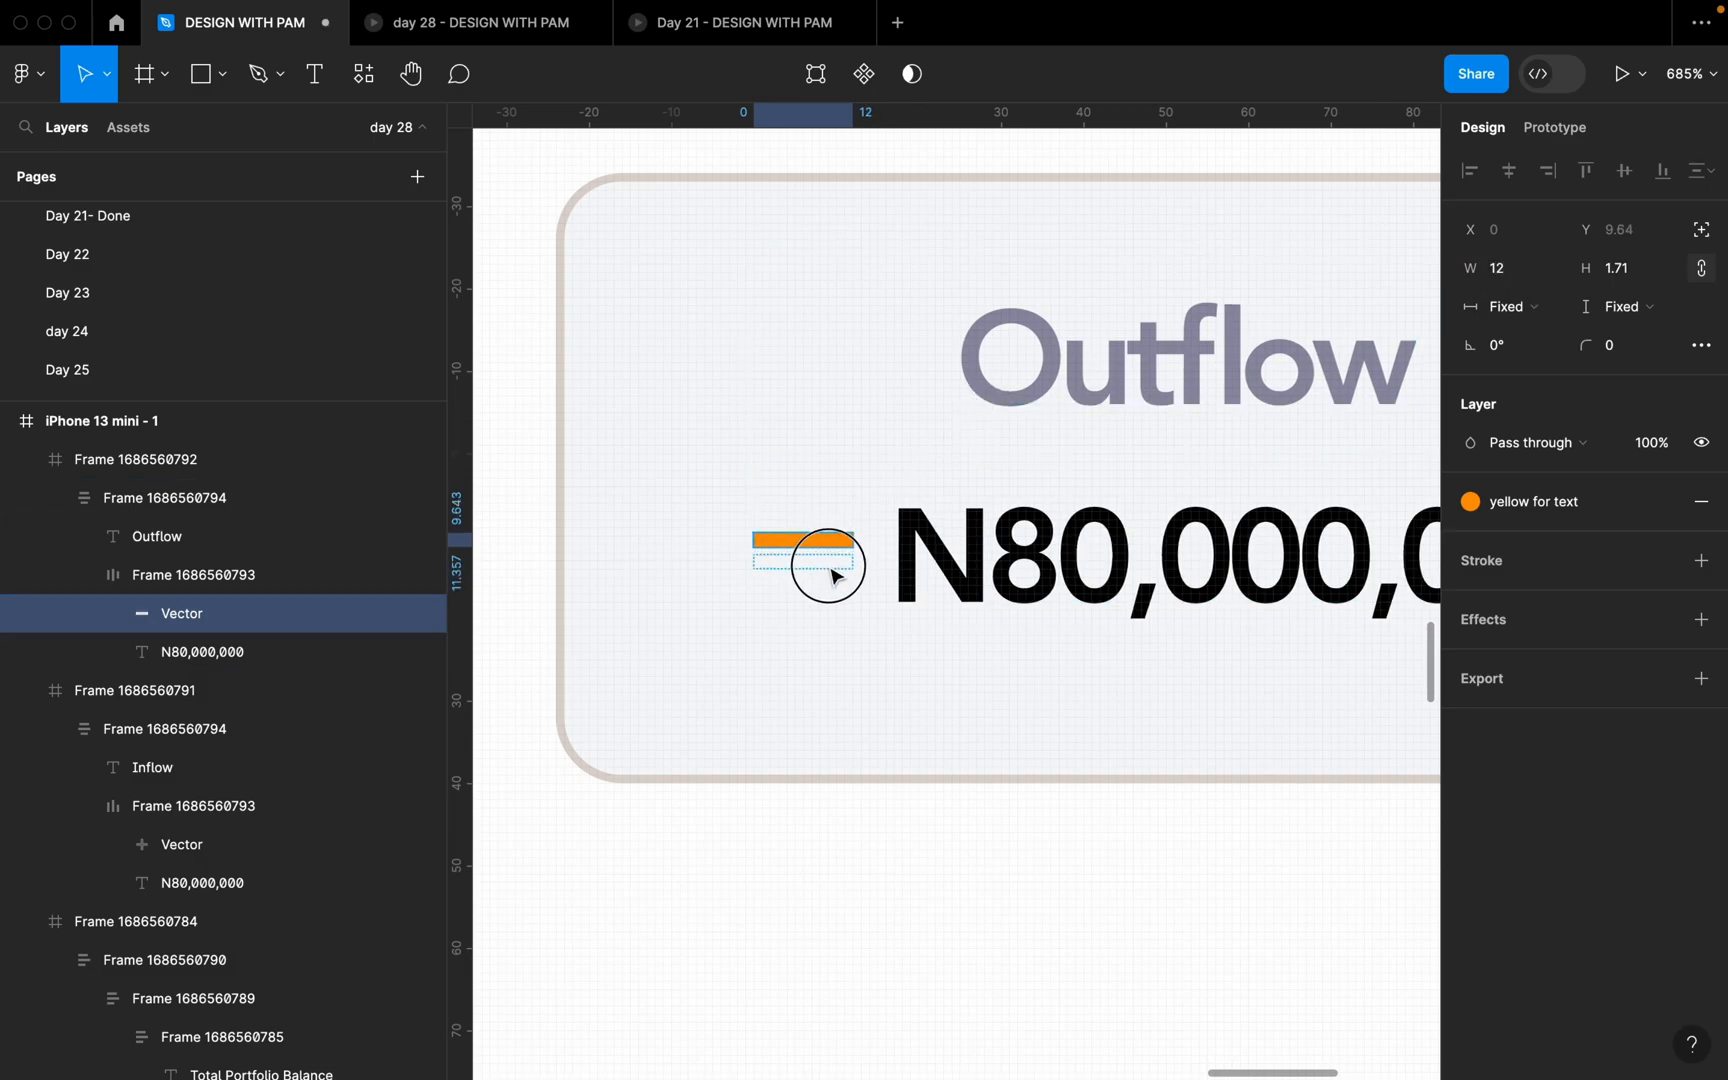
- Try bottom-left alignment on the Outflow card's amount row and restore the vertically centred alignment
click(882, 568)
click(1578, 566)
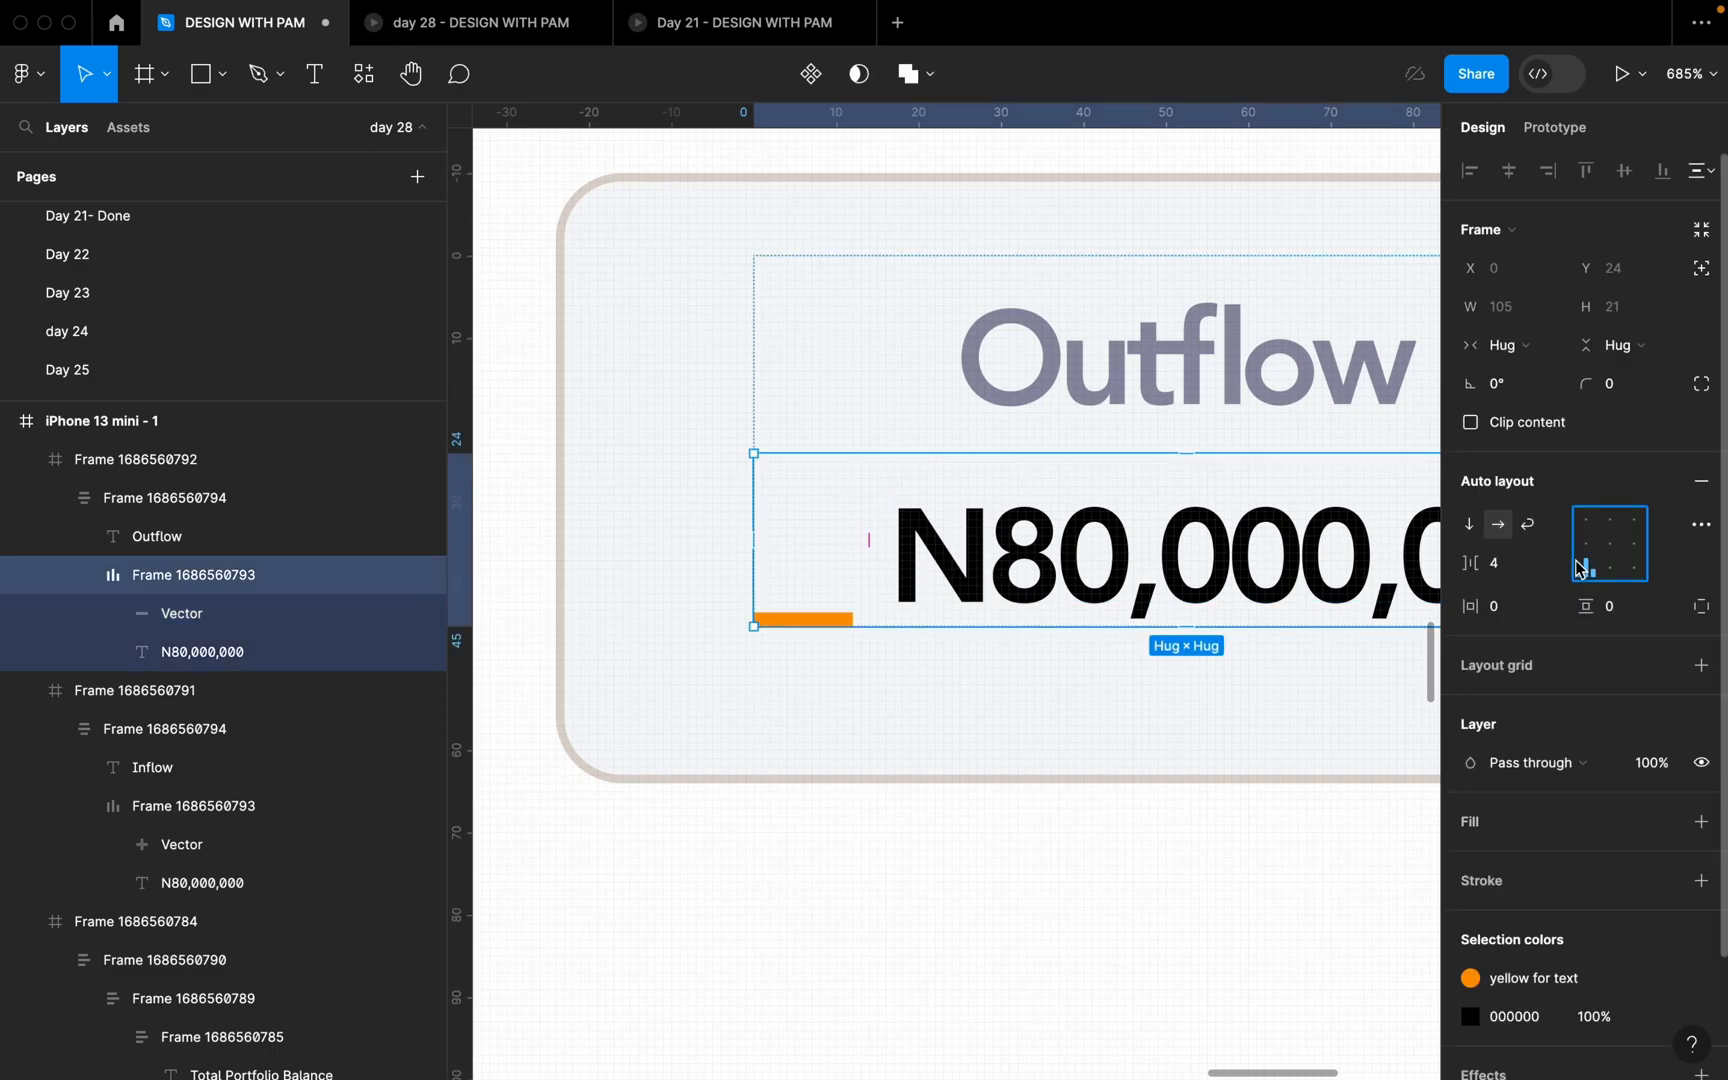
click(1582, 550)
- Reduce the line height of the Outflow card's N80,000,000 text to 124%
click(1250, 566)
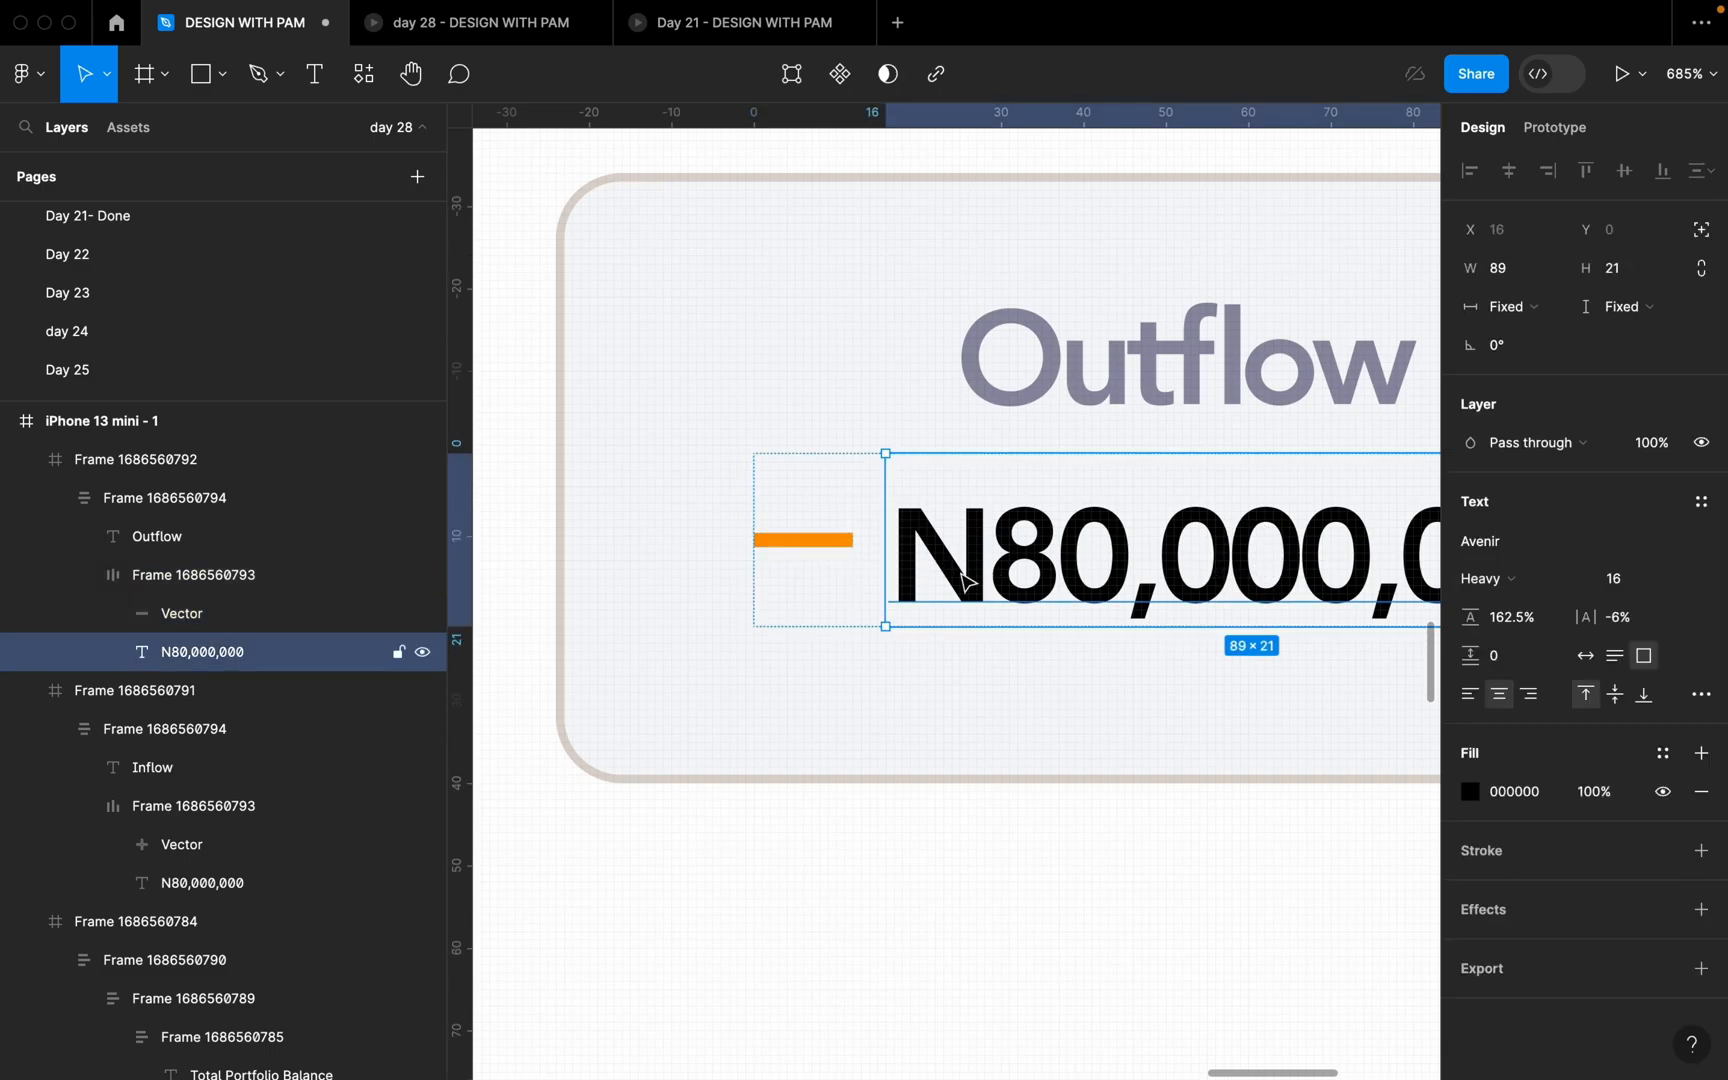
scroll(965, 575, down, 5)
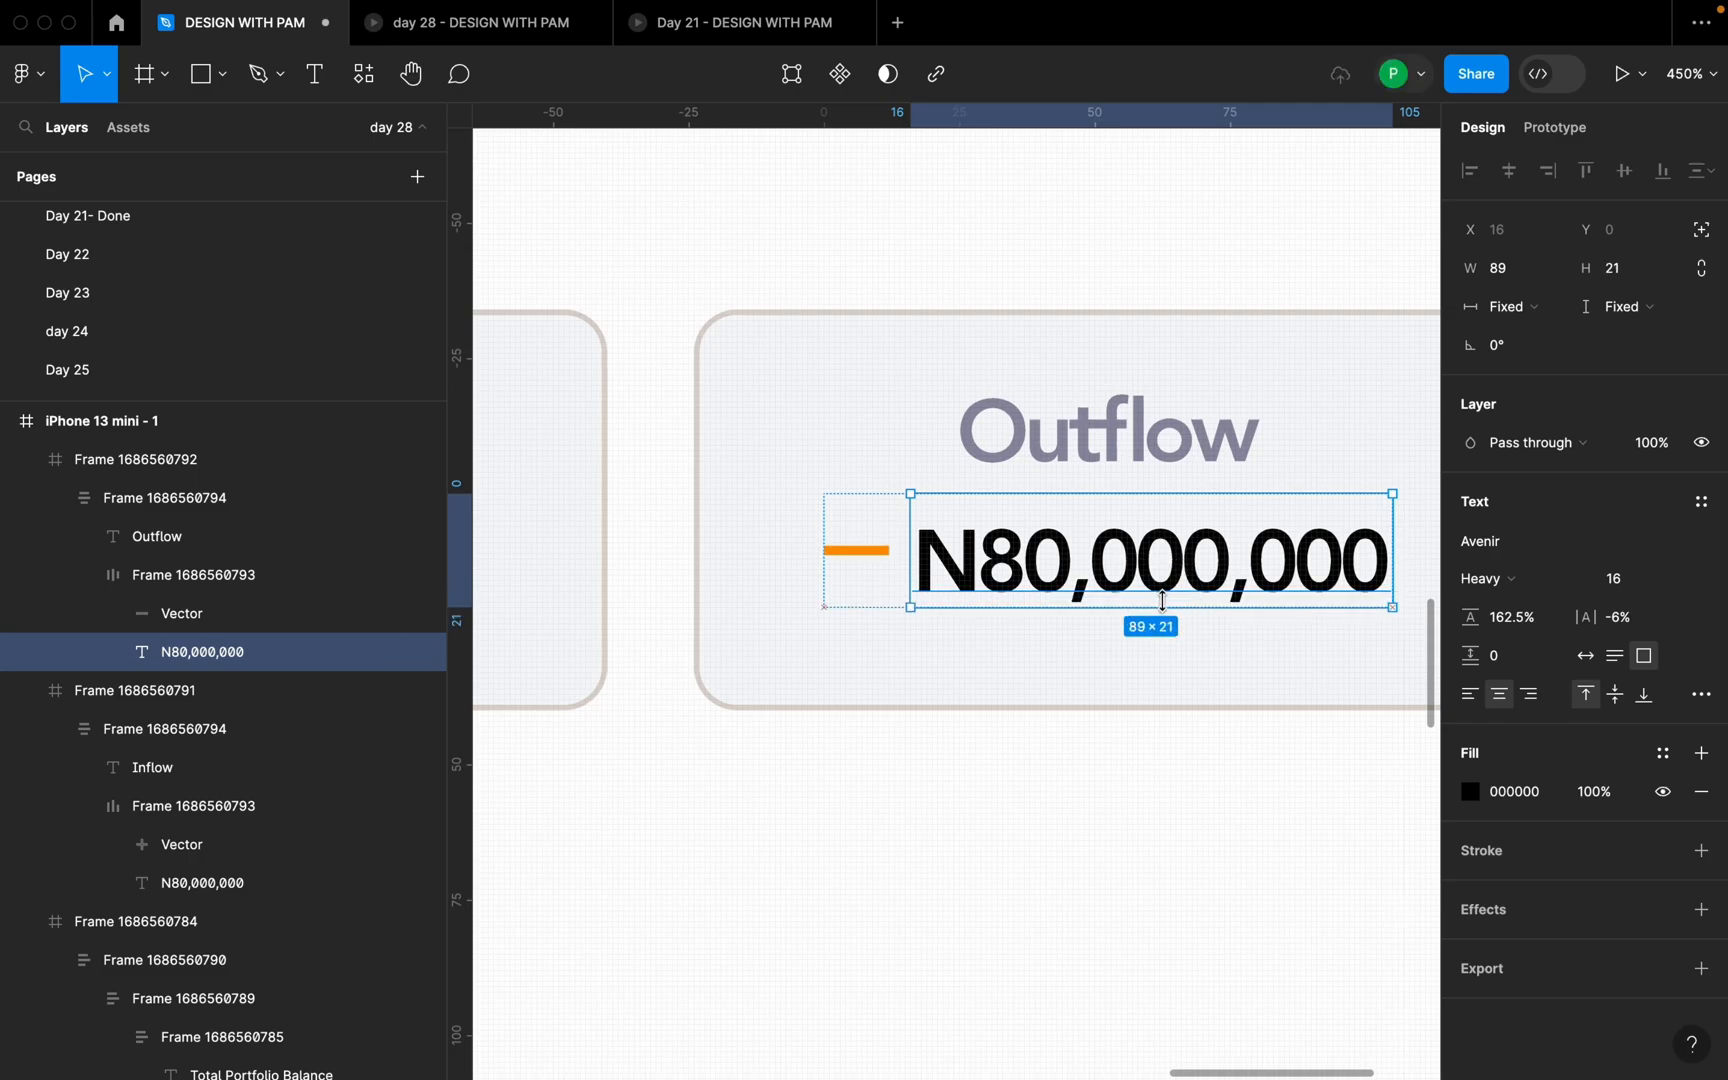
drag(1470, 617, 1467, 619)
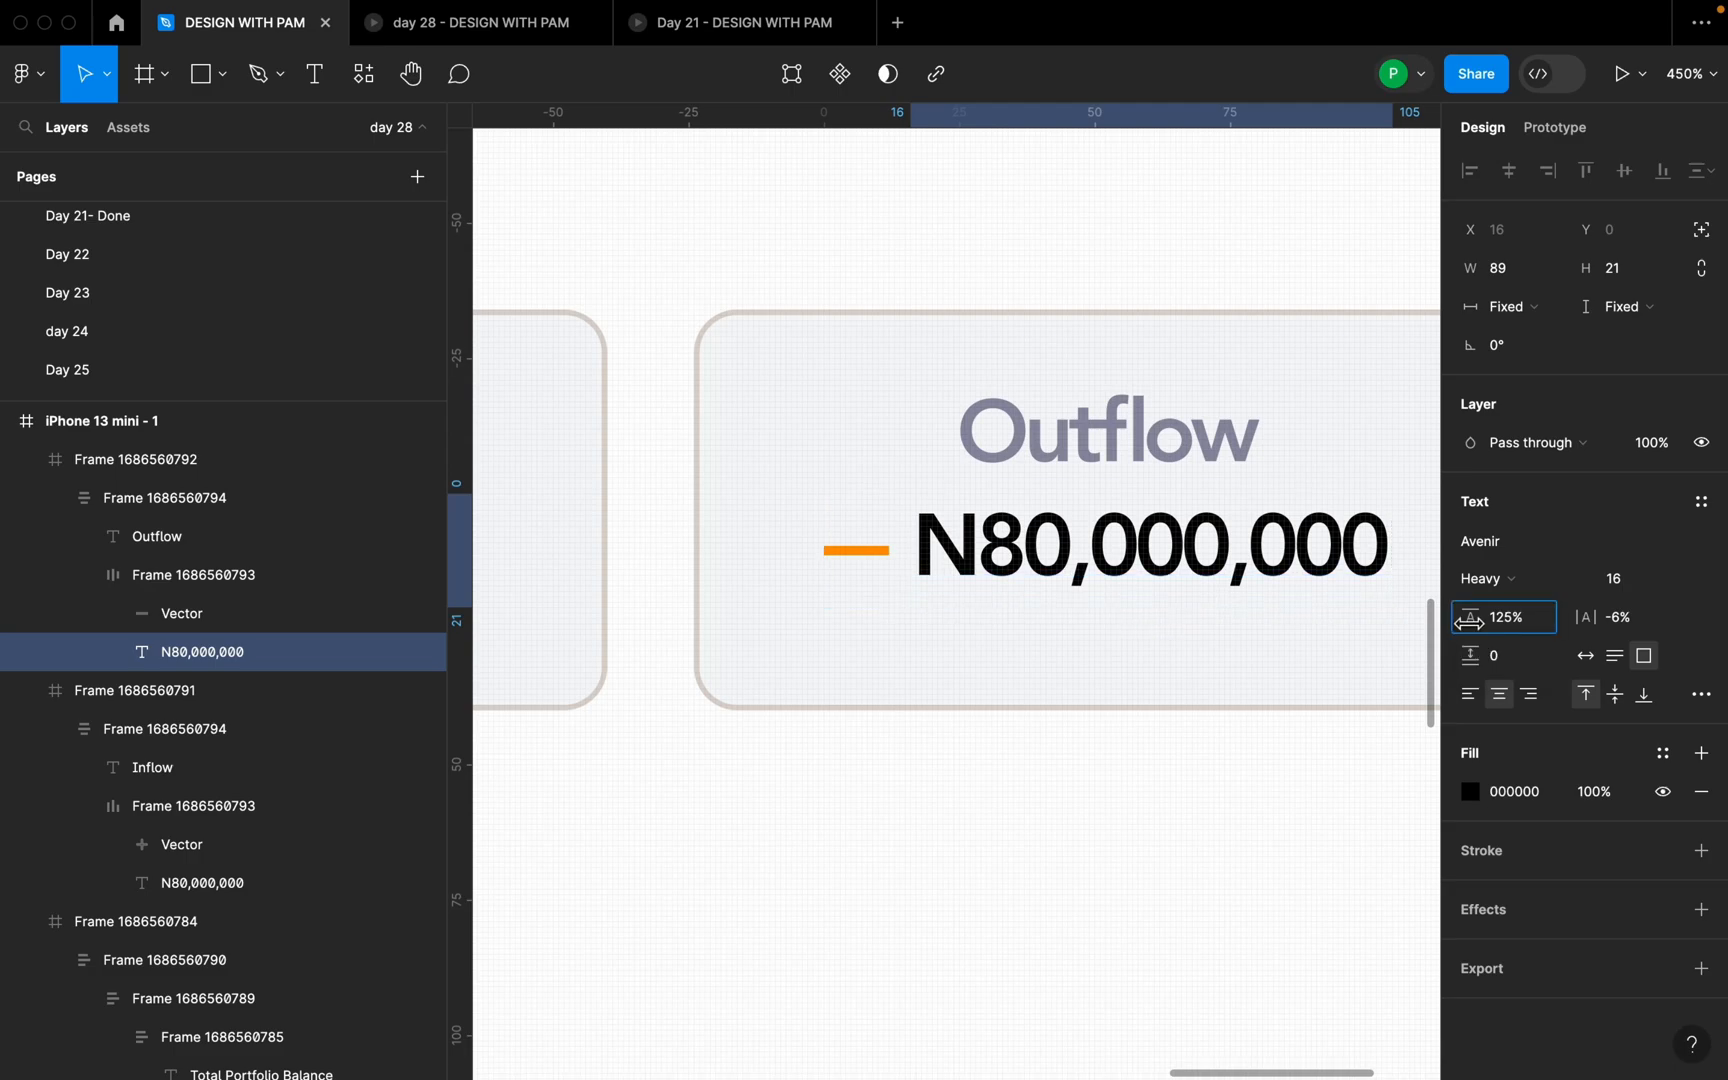
- Shorten the text box of the Outflow card's amount to a height of 18
click(884, 571)
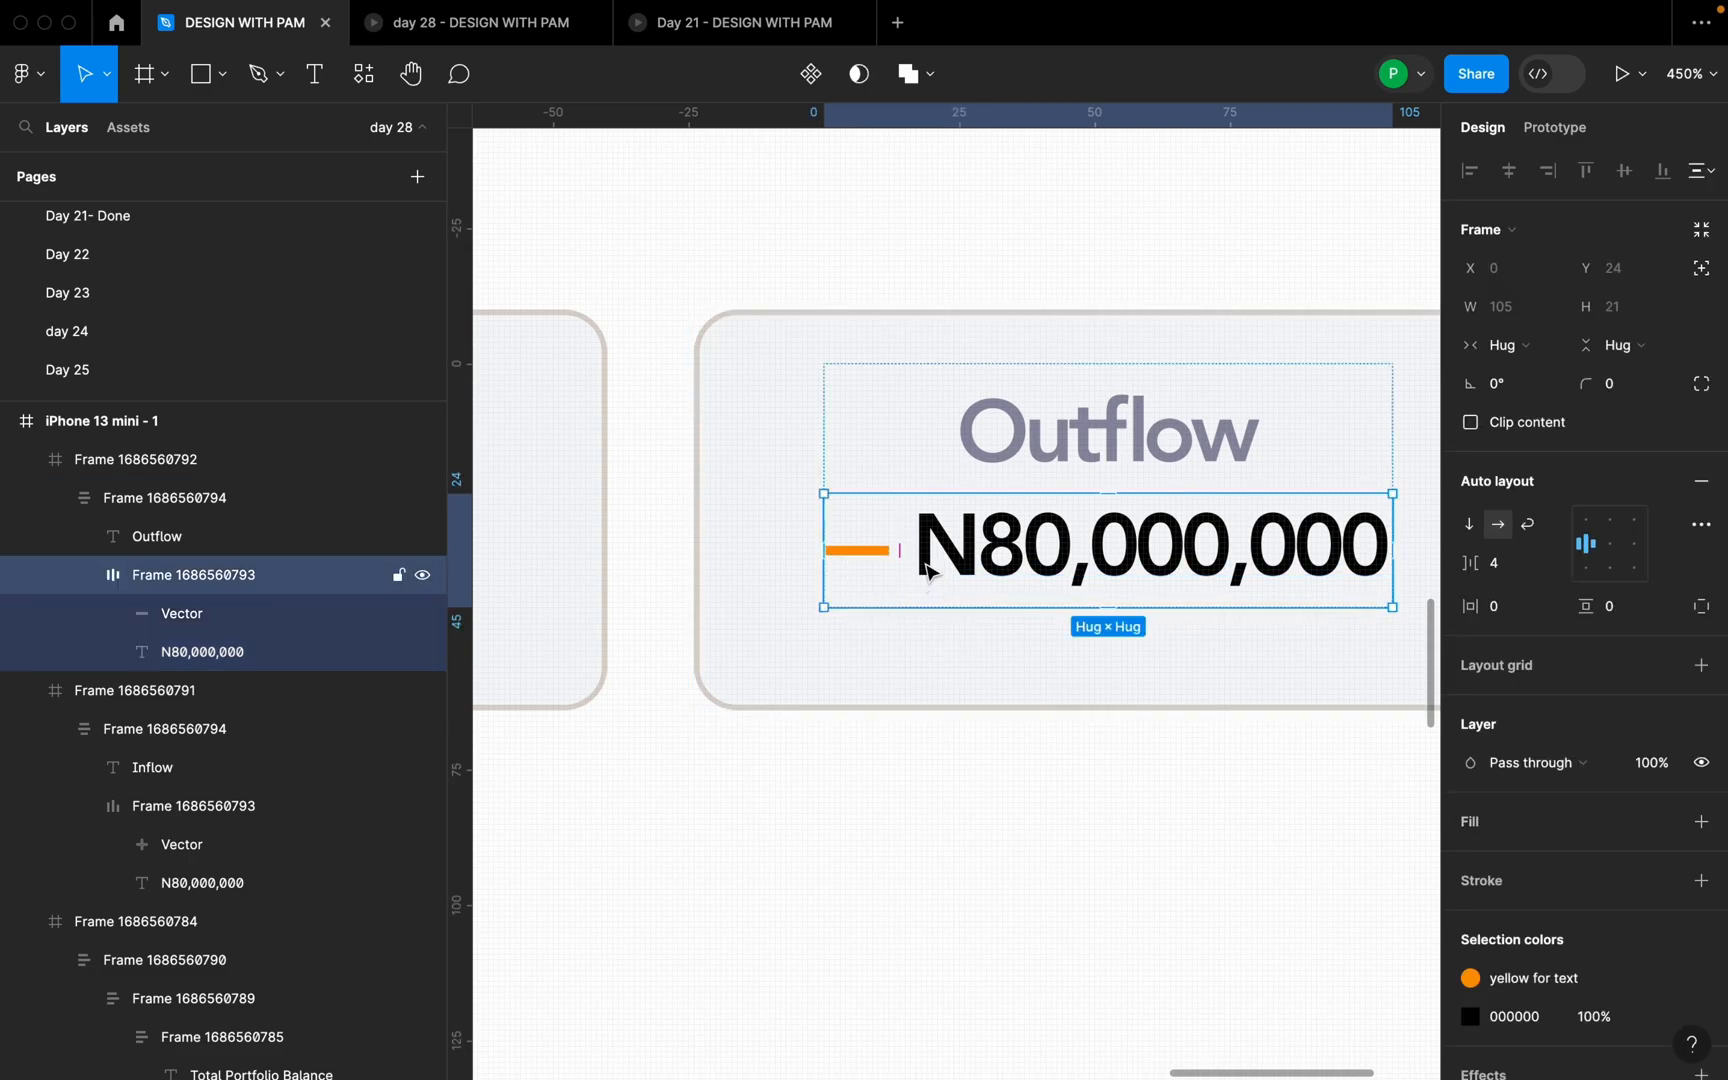
click(1018, 558)
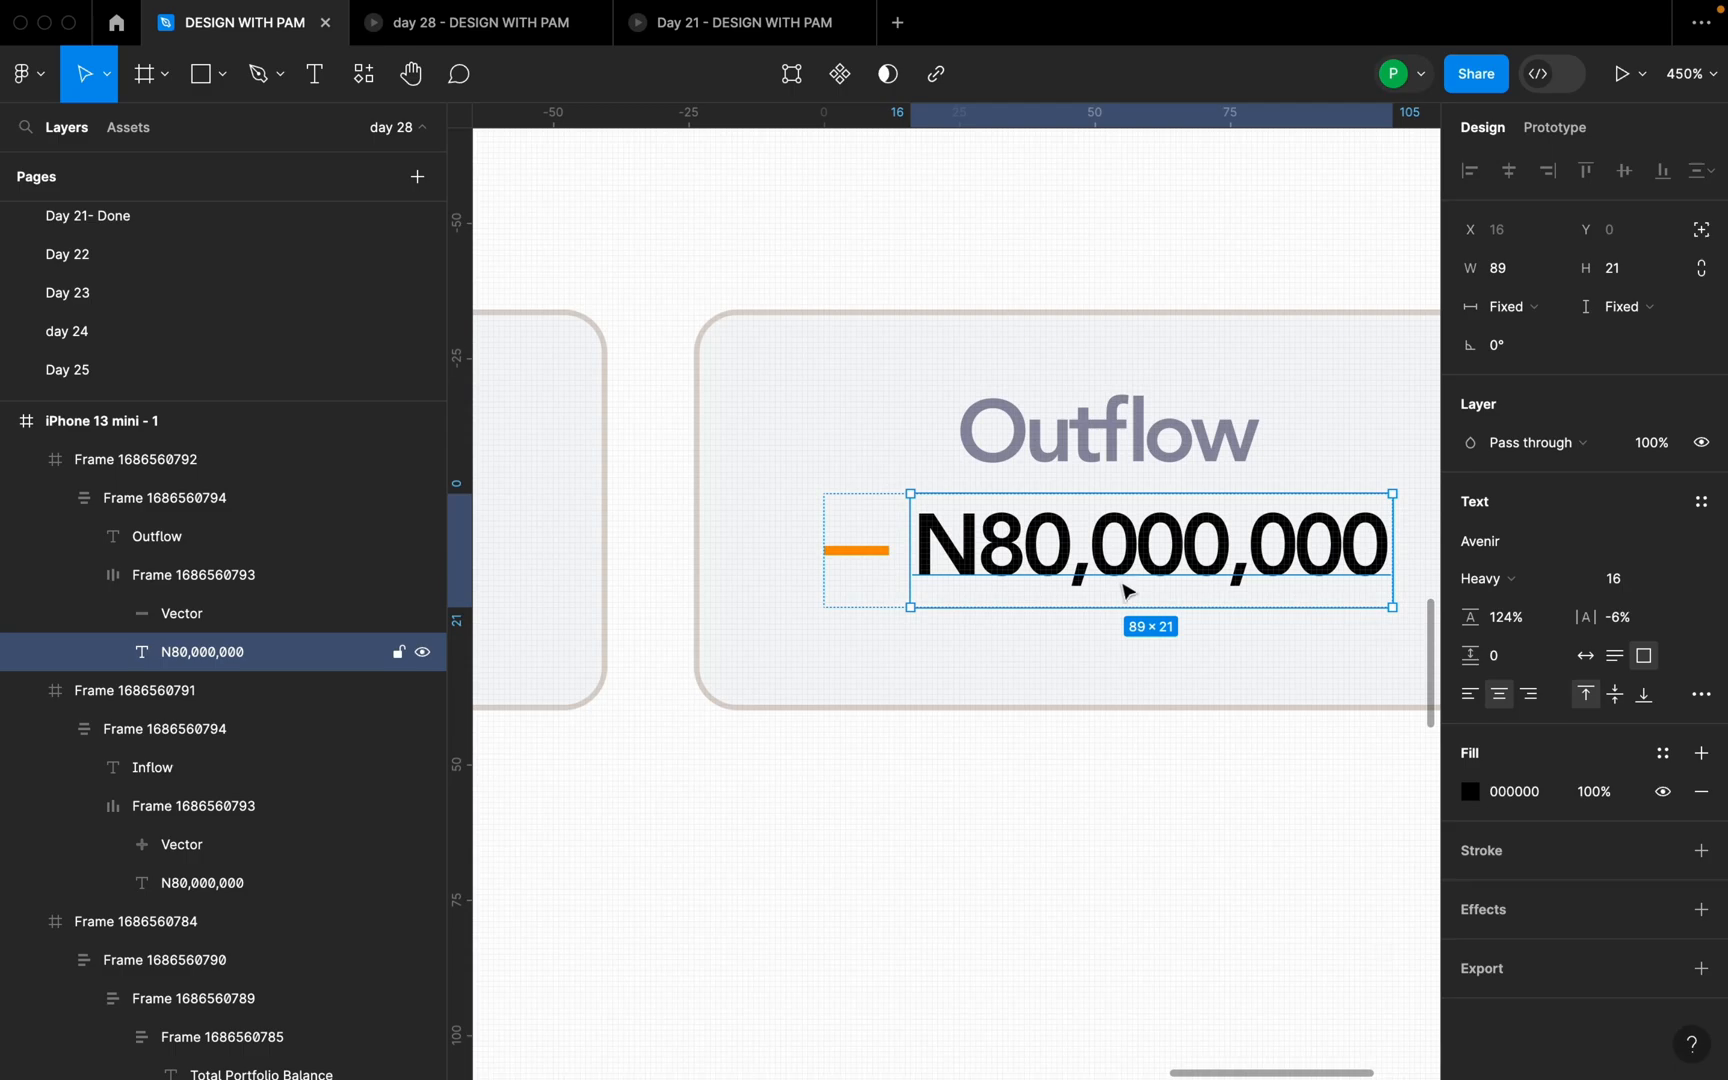
drag(1148, 600, 1149, 591)
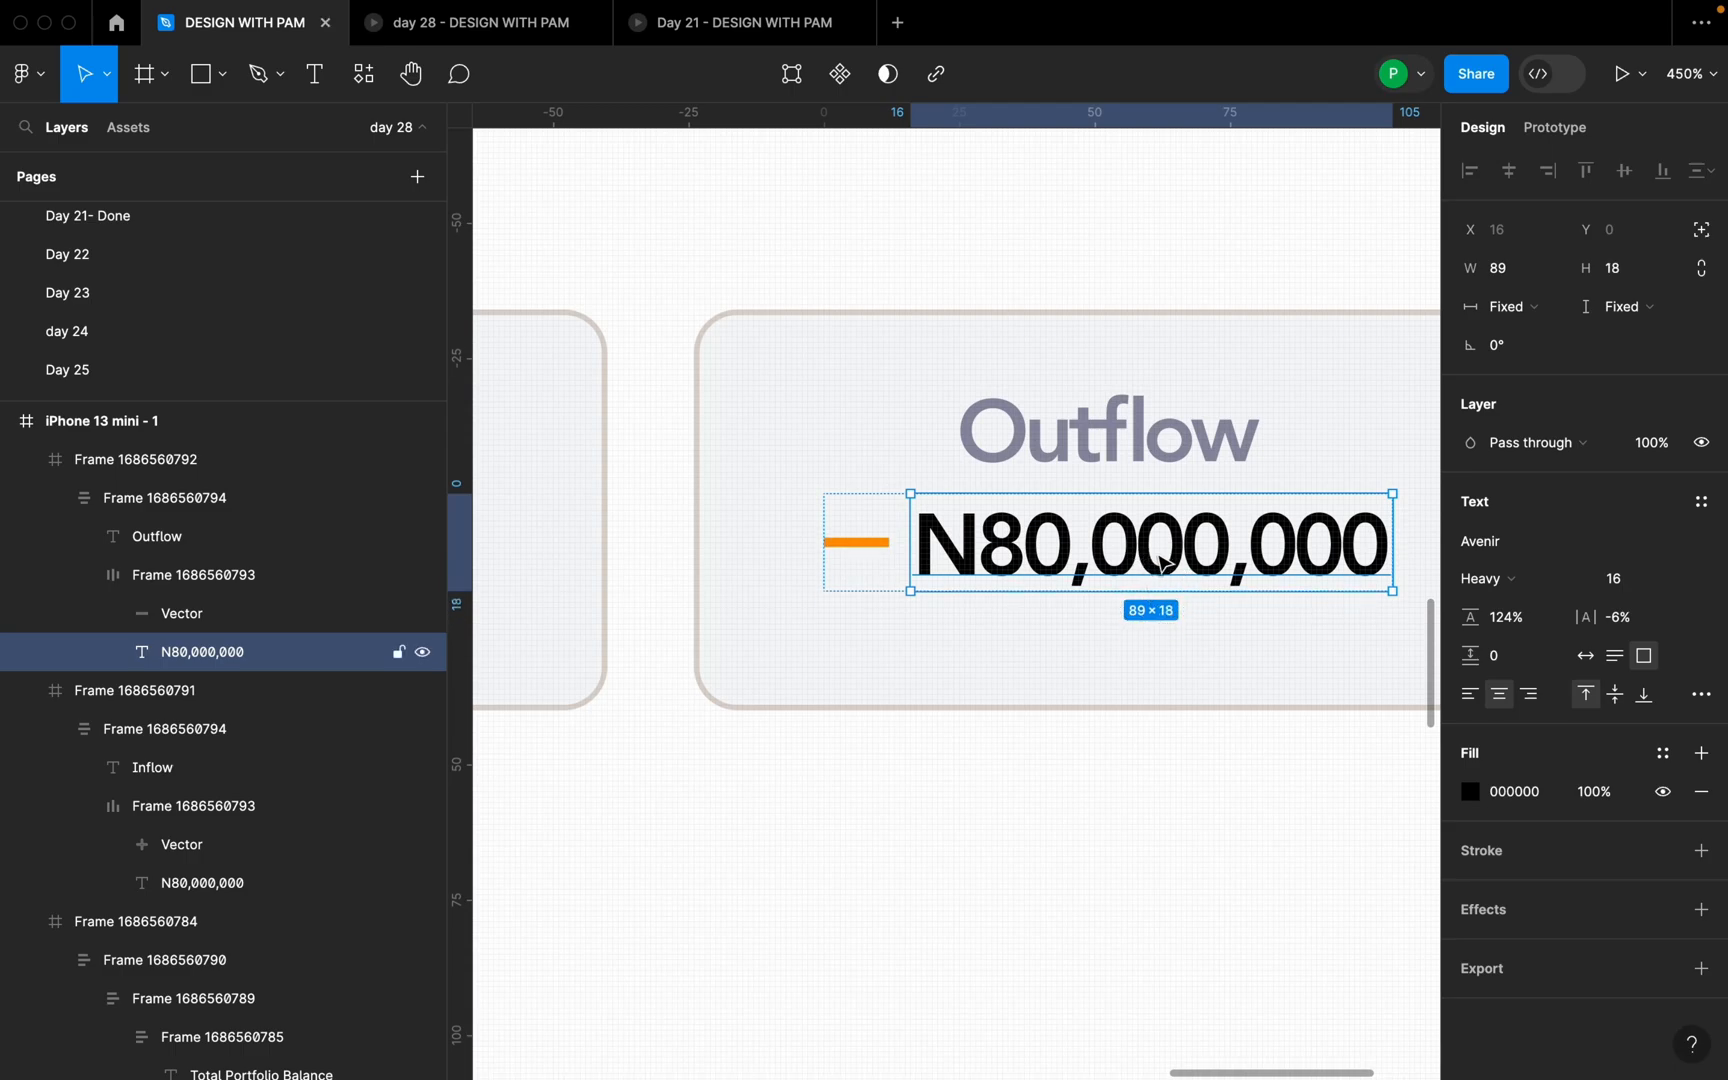
click(1288, 444)
scroll(1331, 513, down, 5)
scroll(800, 604, up, 5)
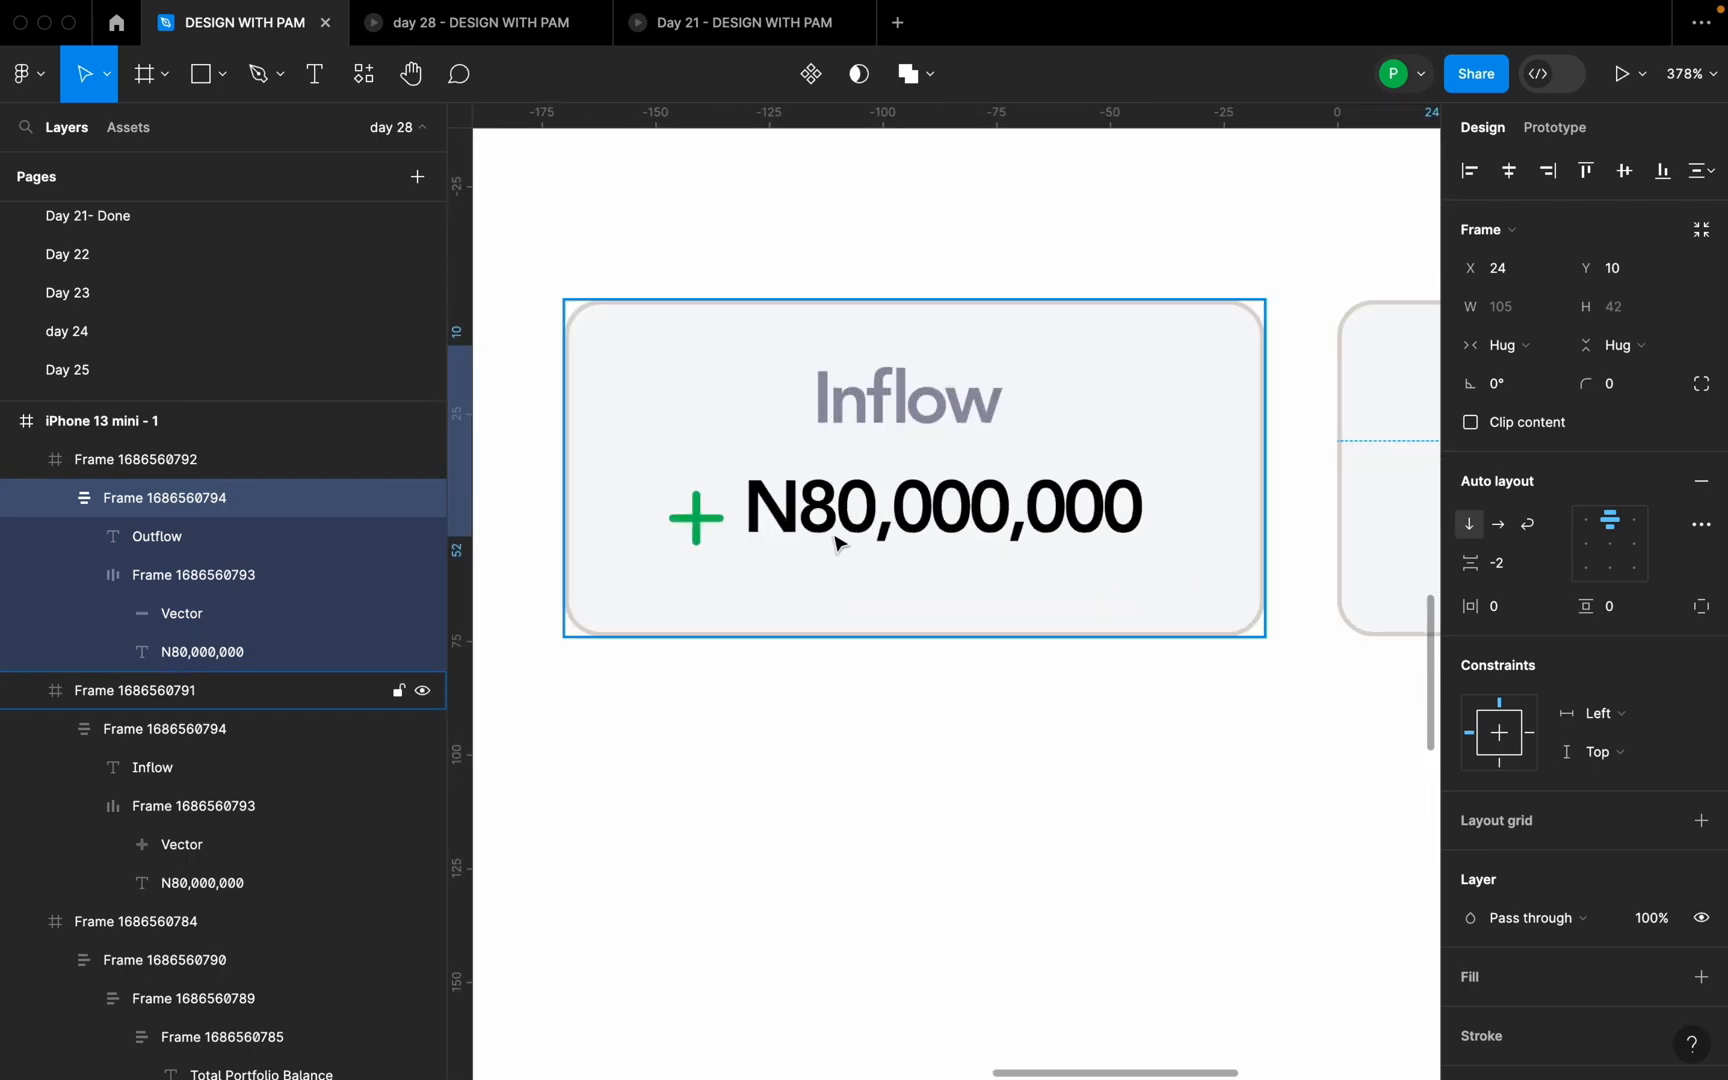
- Set the Inflow card's N80,000,000 line height to 123% and shorten its text box to a height of 16
click(845, 544)
double_click(845, 544)
scroll(855, 505, up, 5)
click(855, 505)
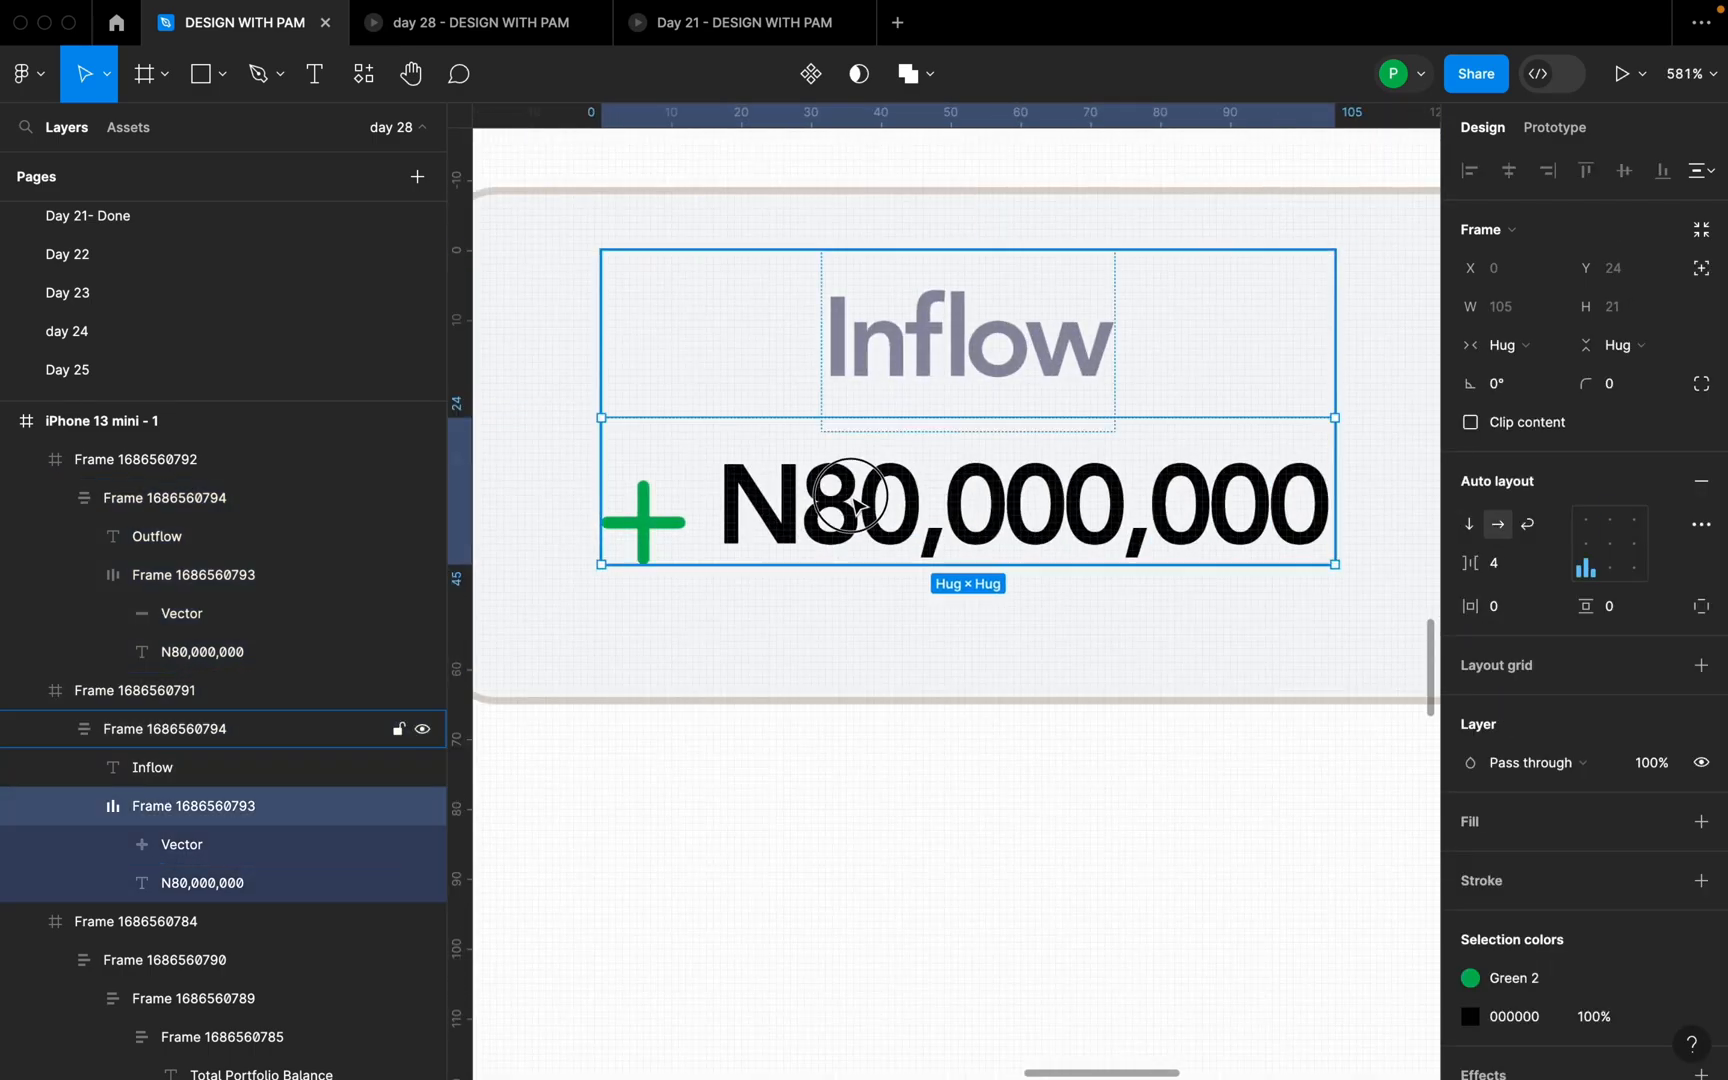
click(855, 505)
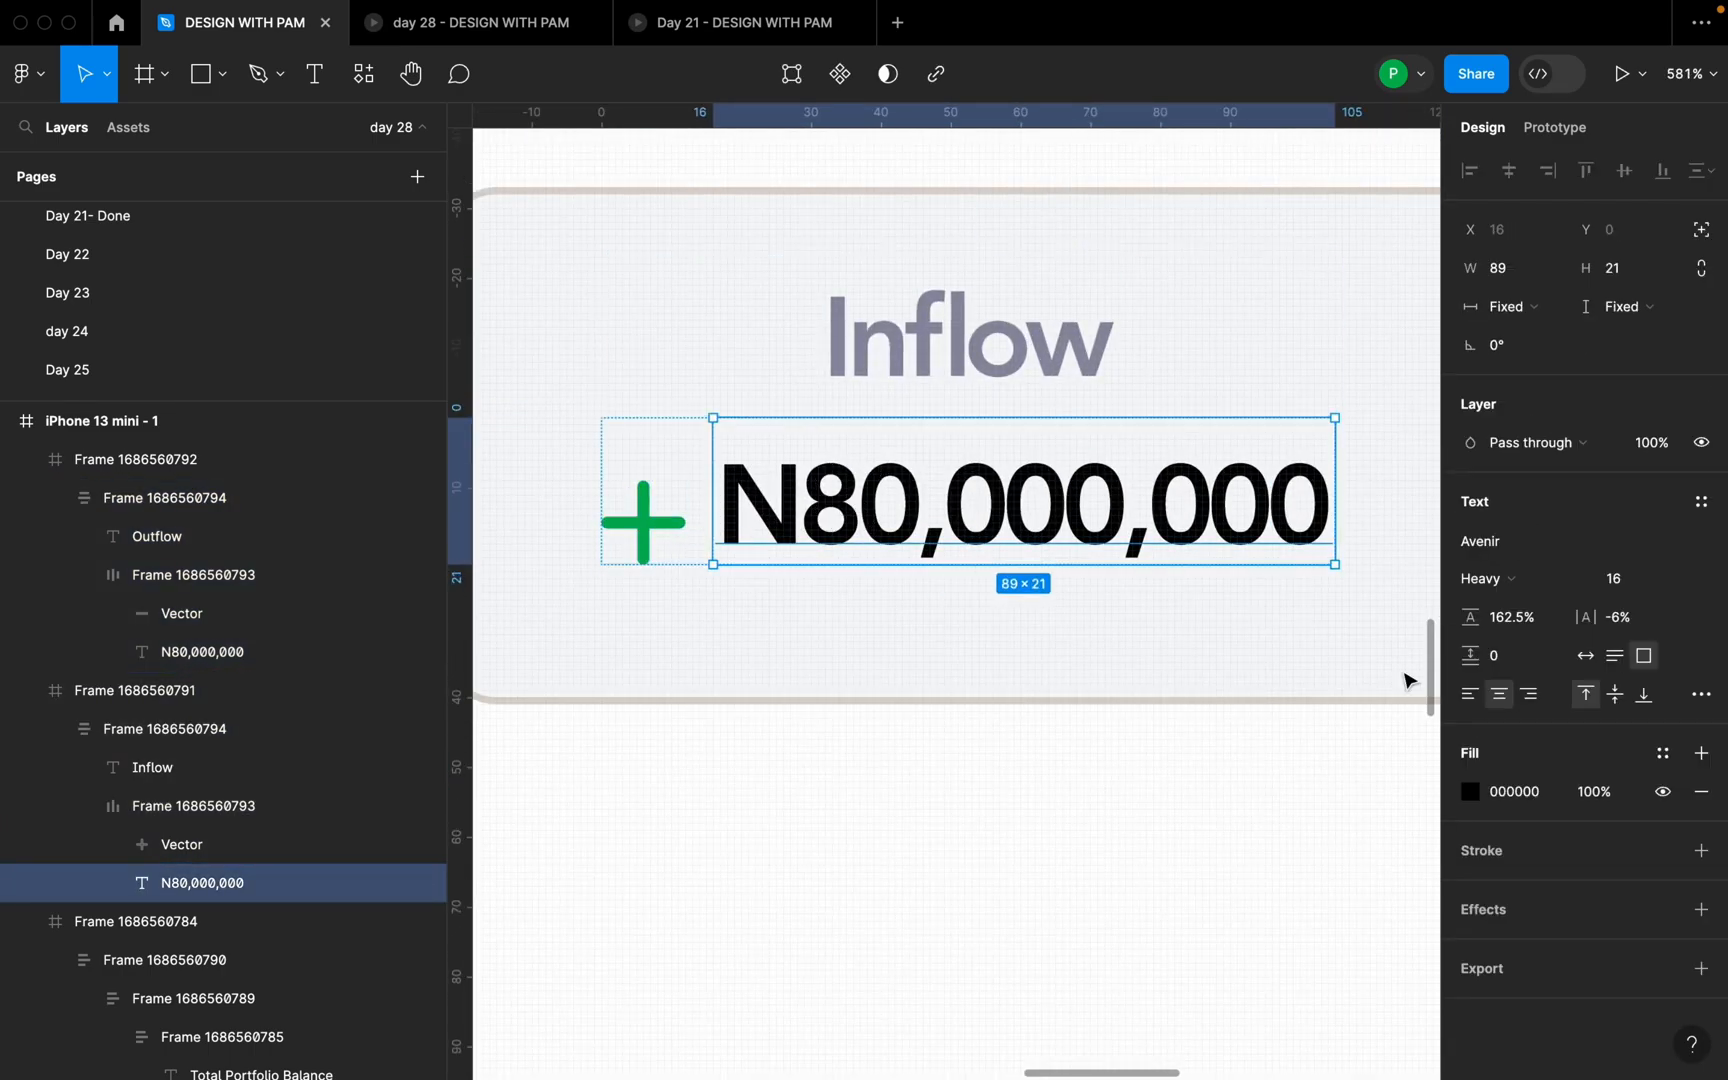
drag(1474, 624, 1455, 618)
drag(1093, 561, 1096, 531)
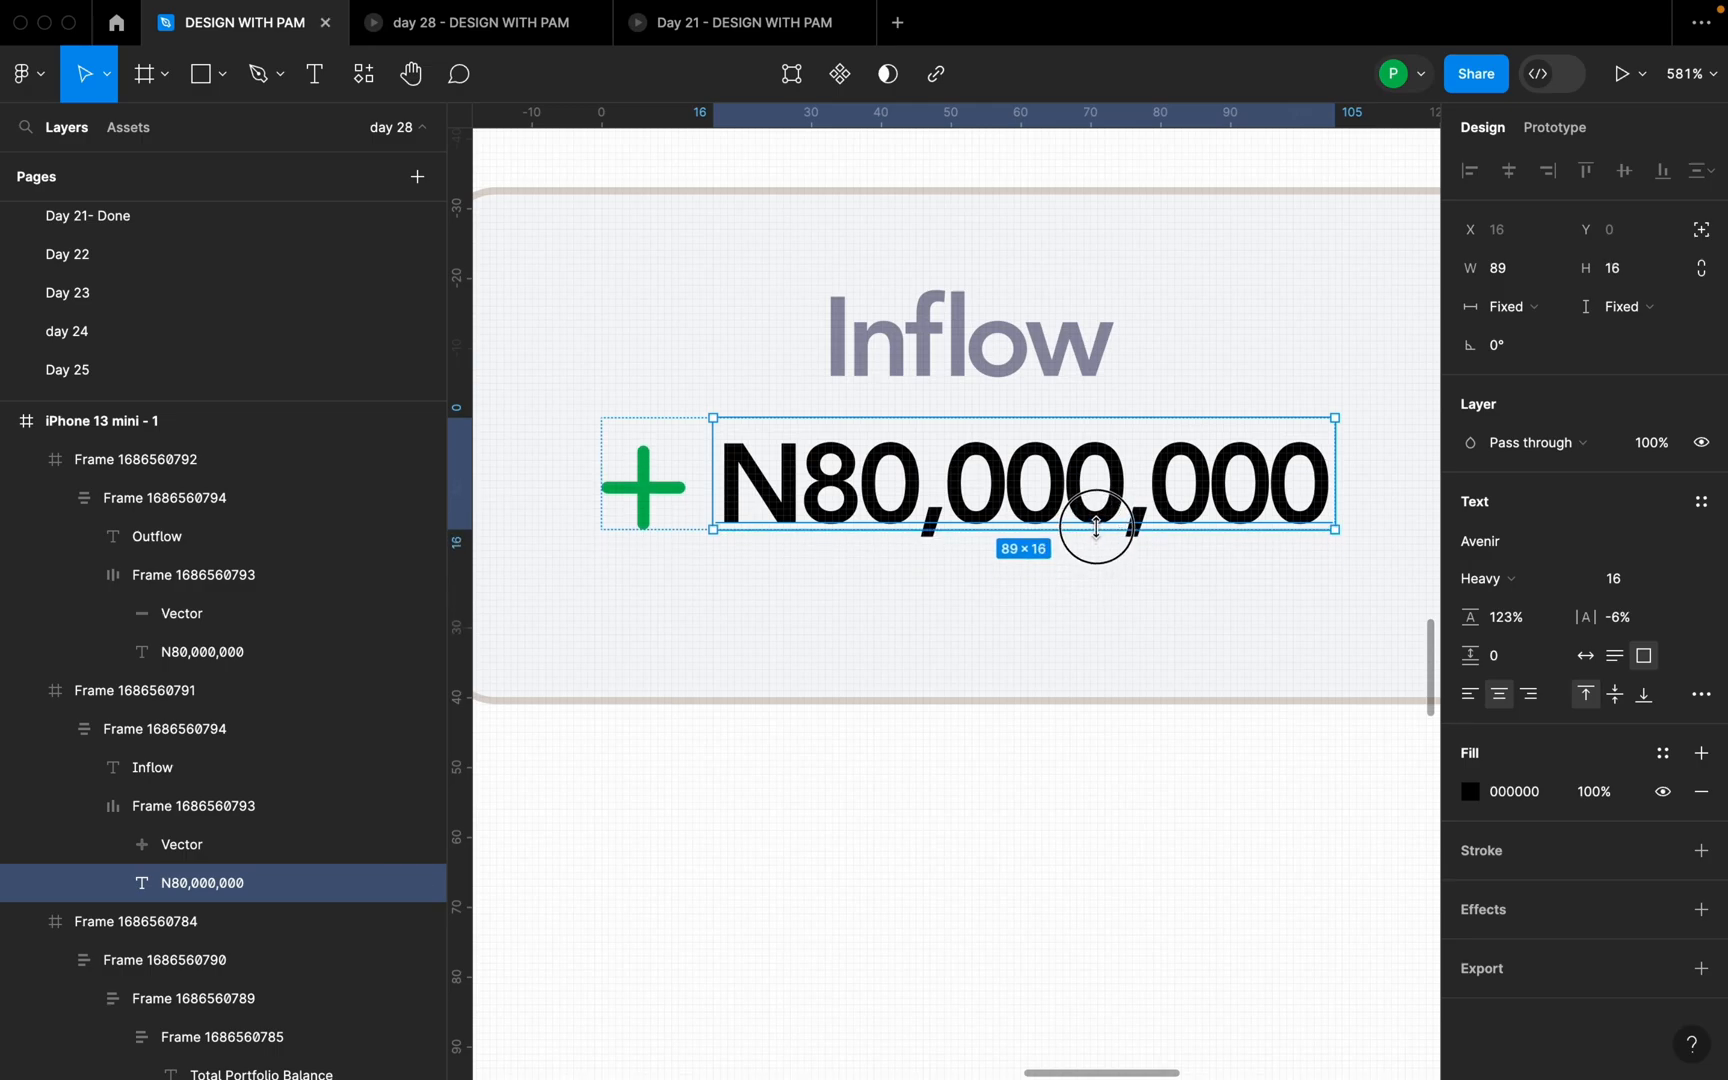
click(1107, 590)
scroll(999, 617, down, 10)
click(1101, 701)
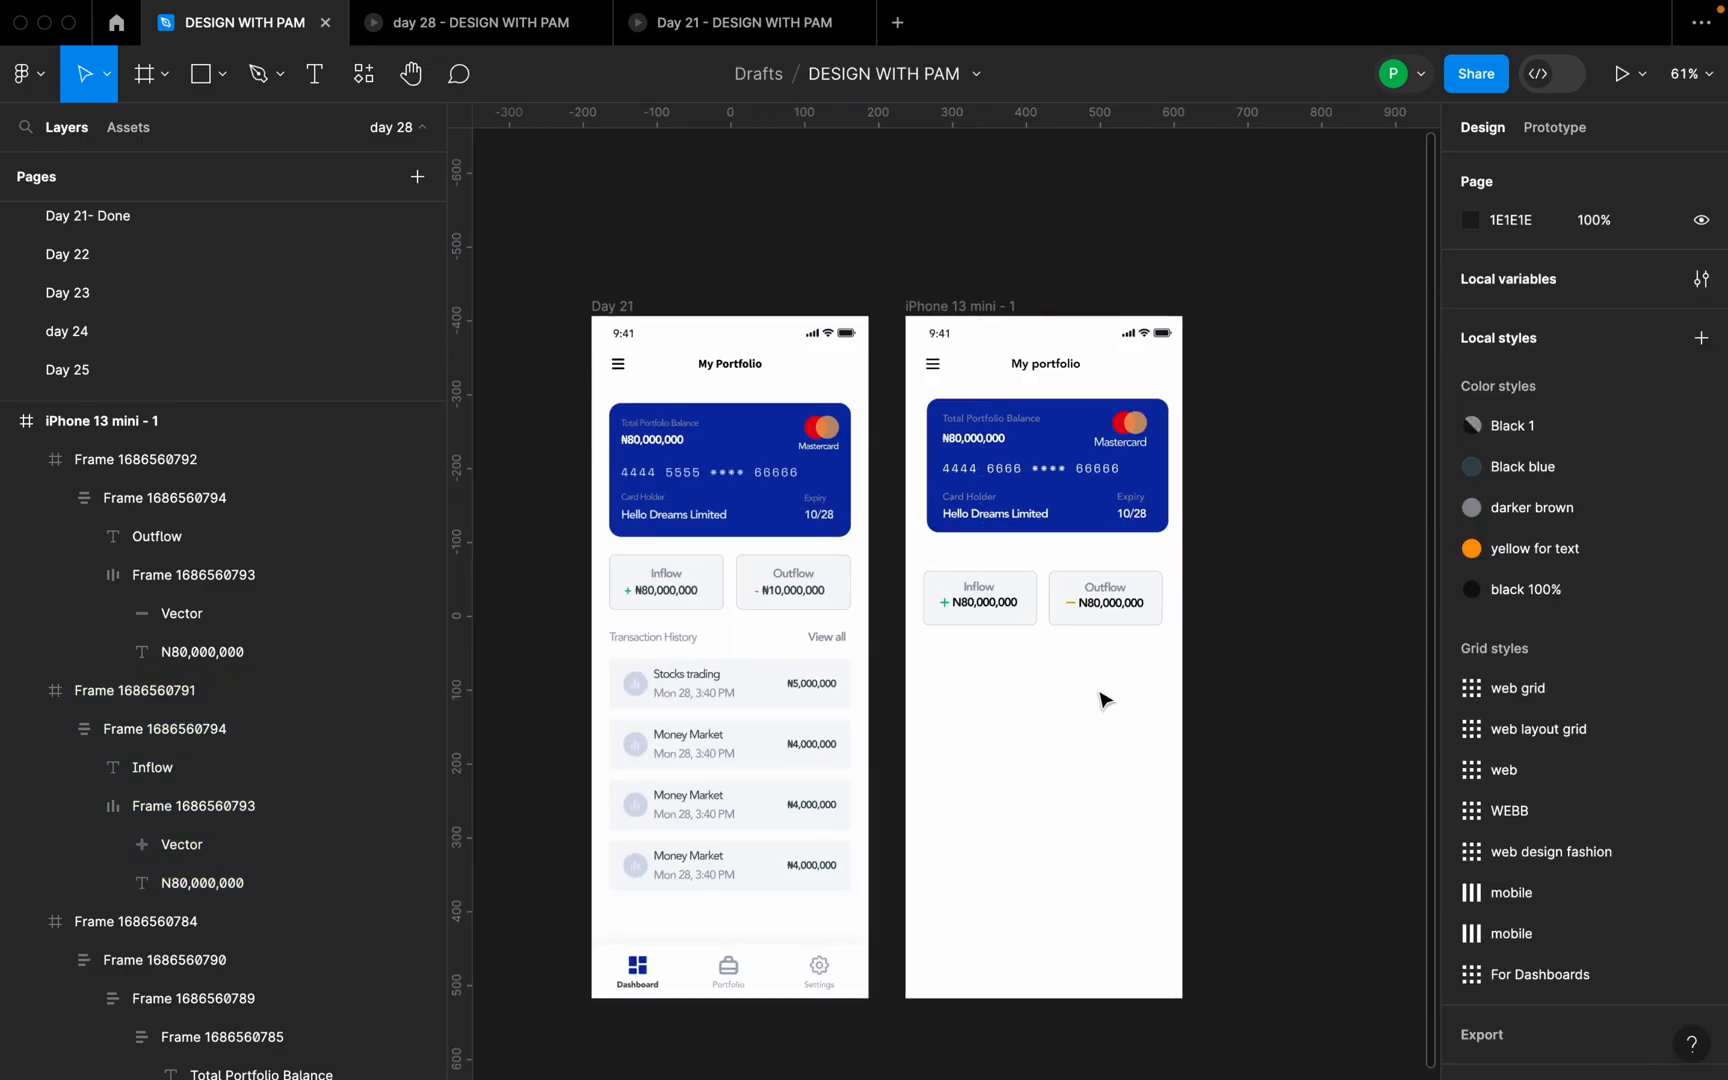
- Add the text "Transaction History" below the summary cards and place it at X 24, Y 462
scroll(1030, 617, up, 2)
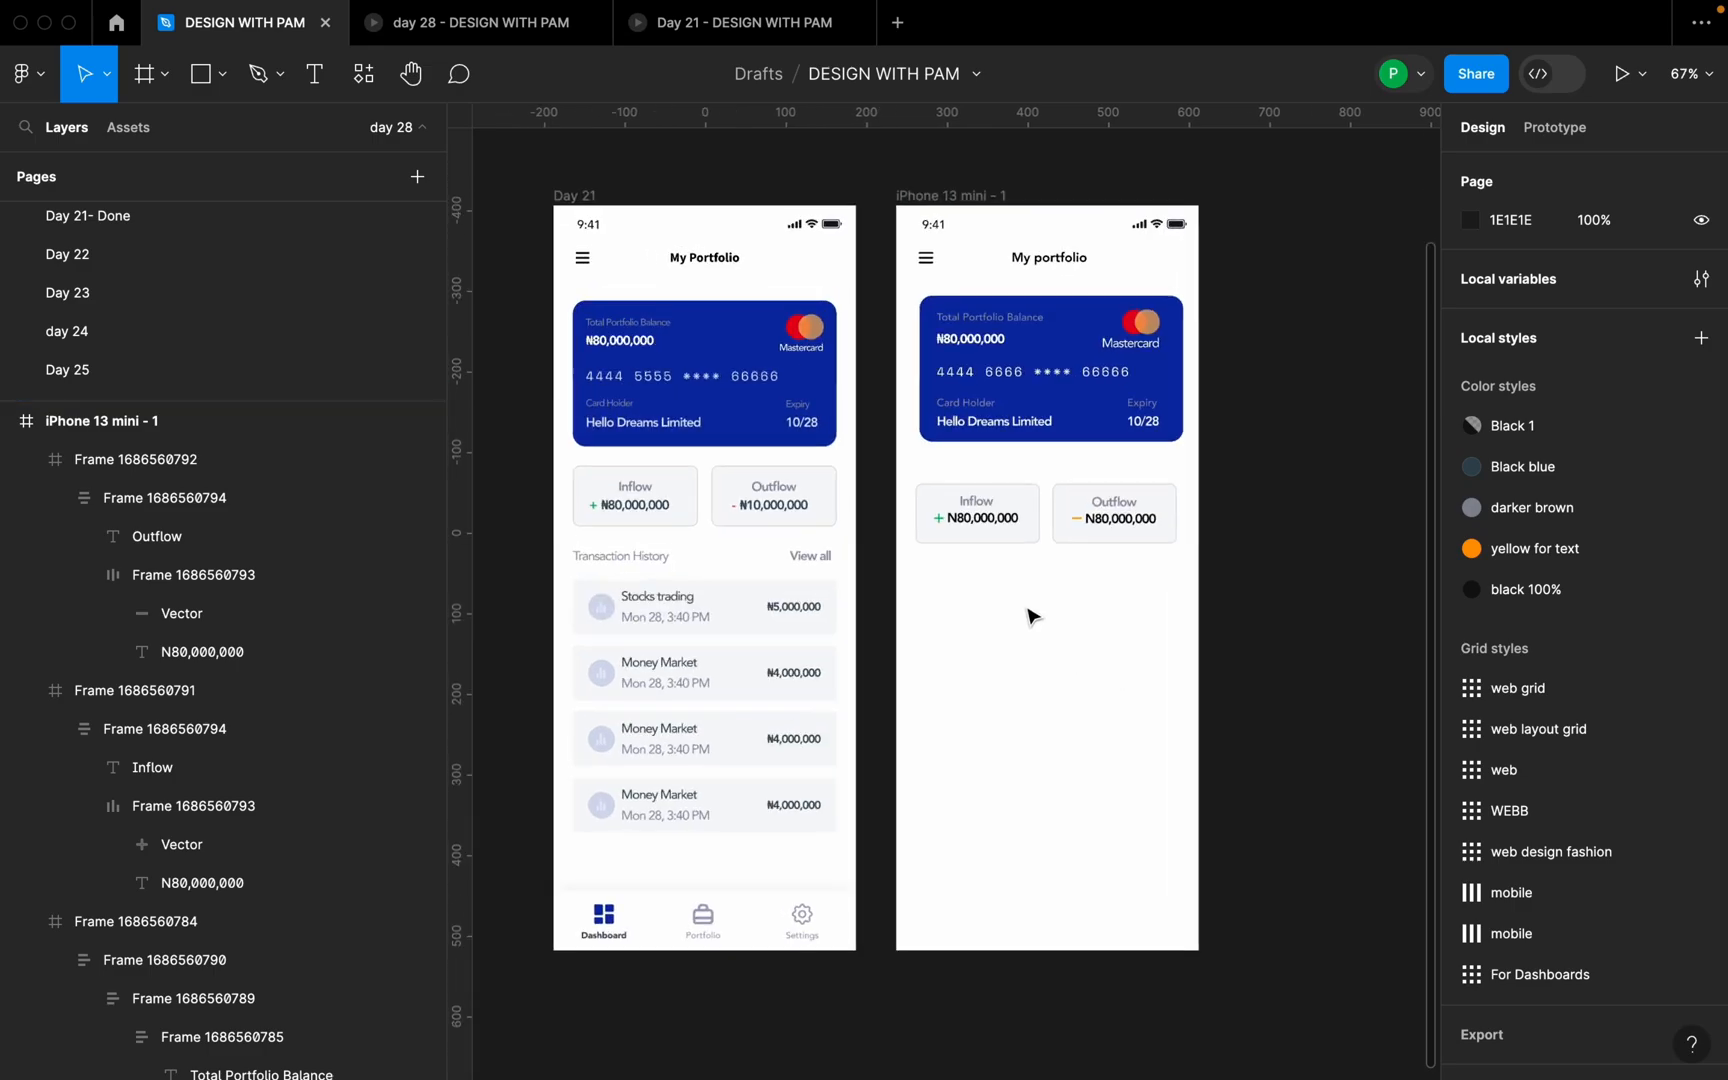
key(t)
click(941, 583)
text(Transac)
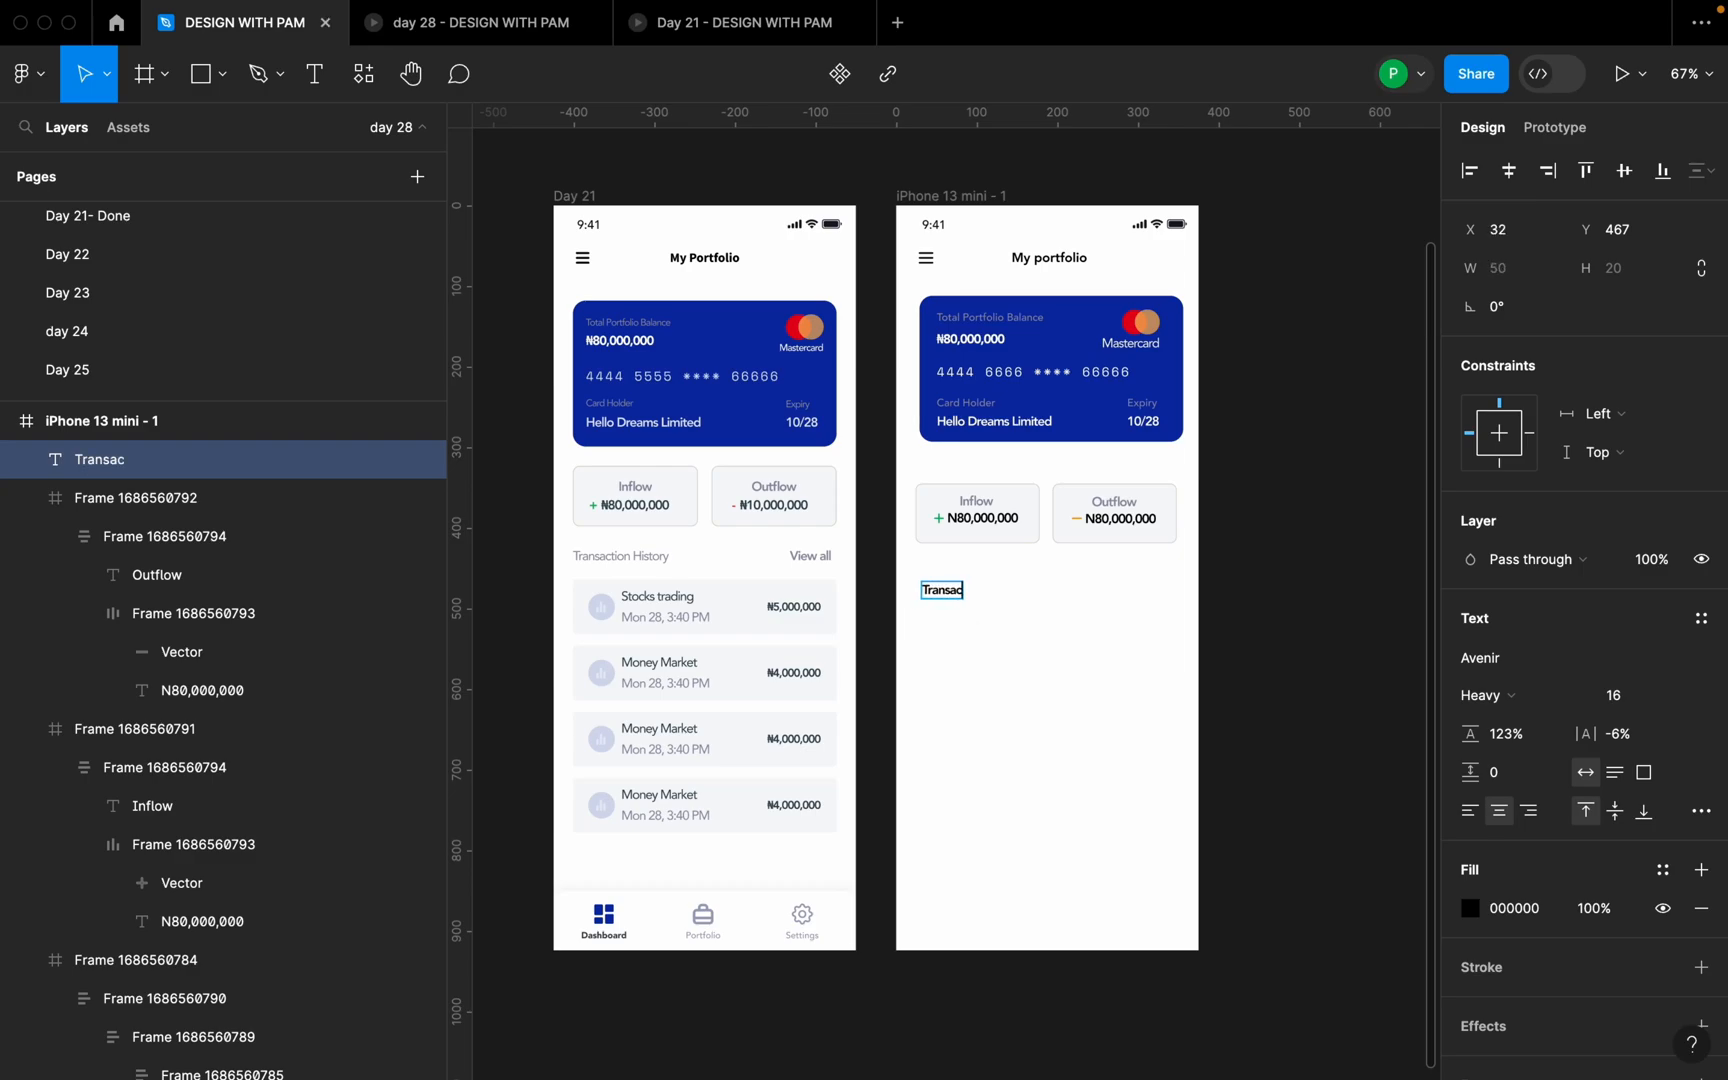
text(tion History)
scroll(1071, 663, up, 3)
drag(914, 558, 1003, 567)
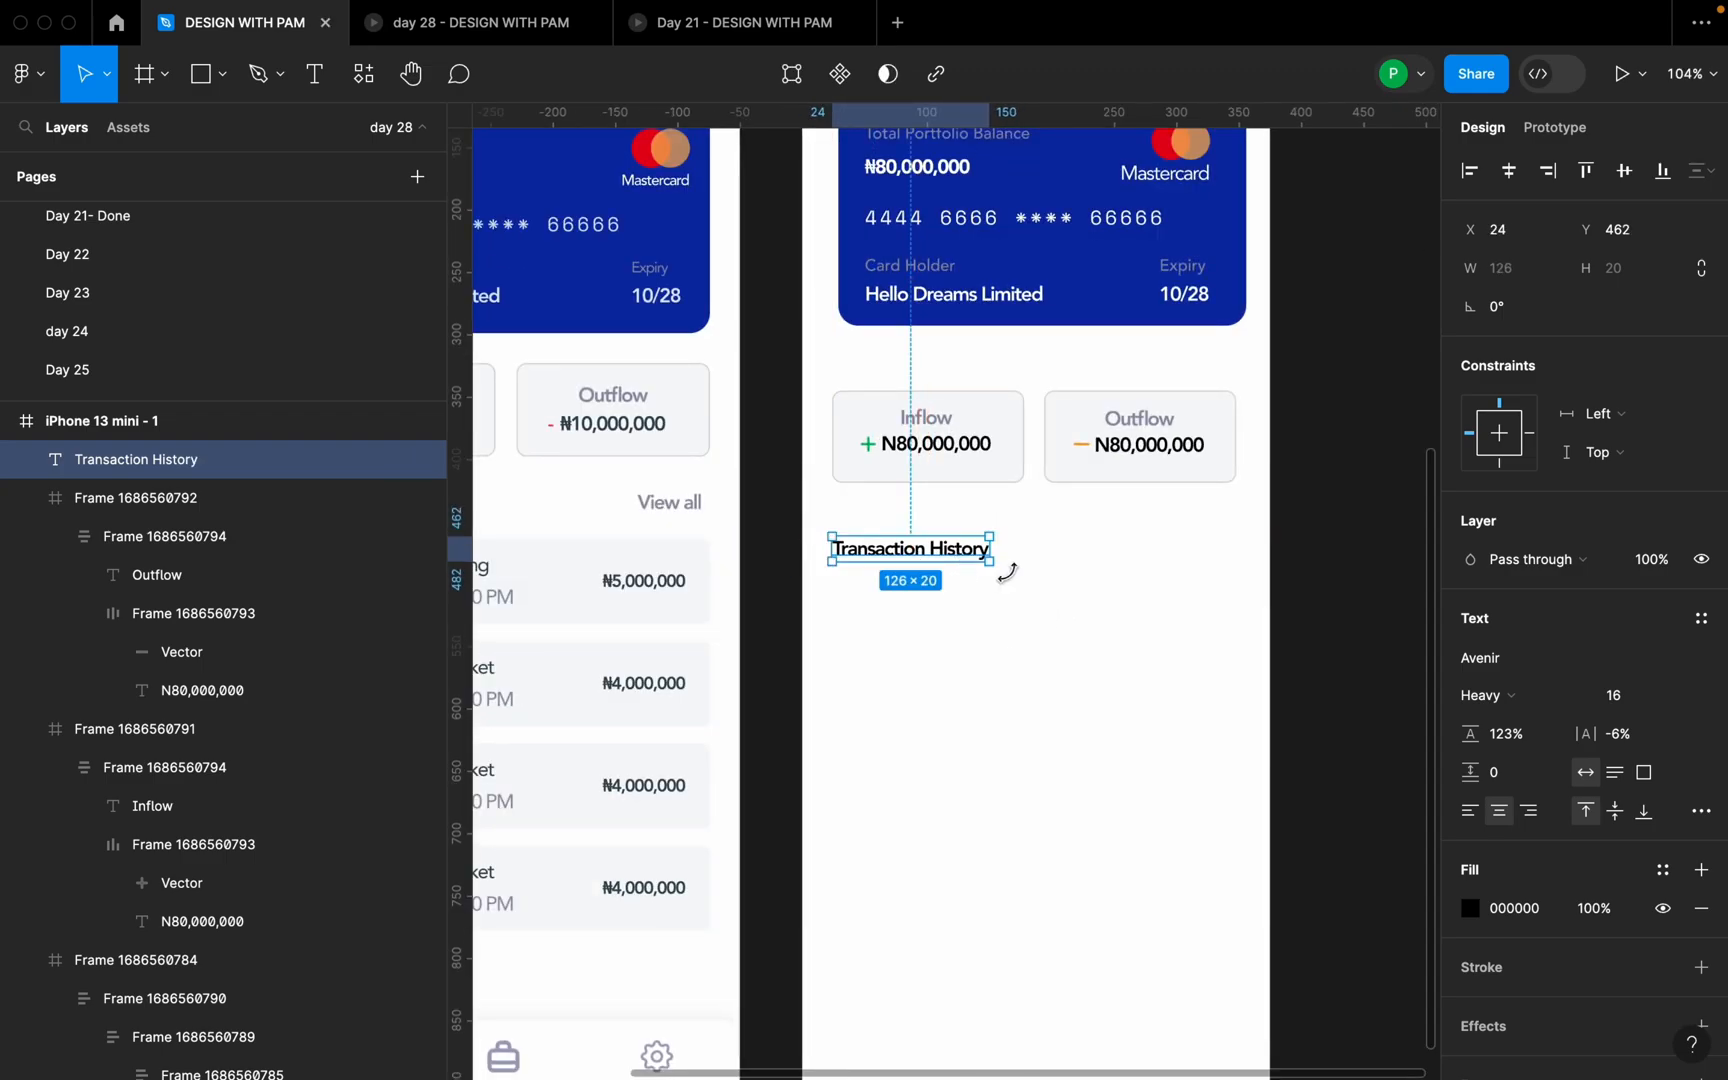
- Set the Transaction History text's weight to Medium and move it up to Y 452
scroll(1003, 567, down, 3)
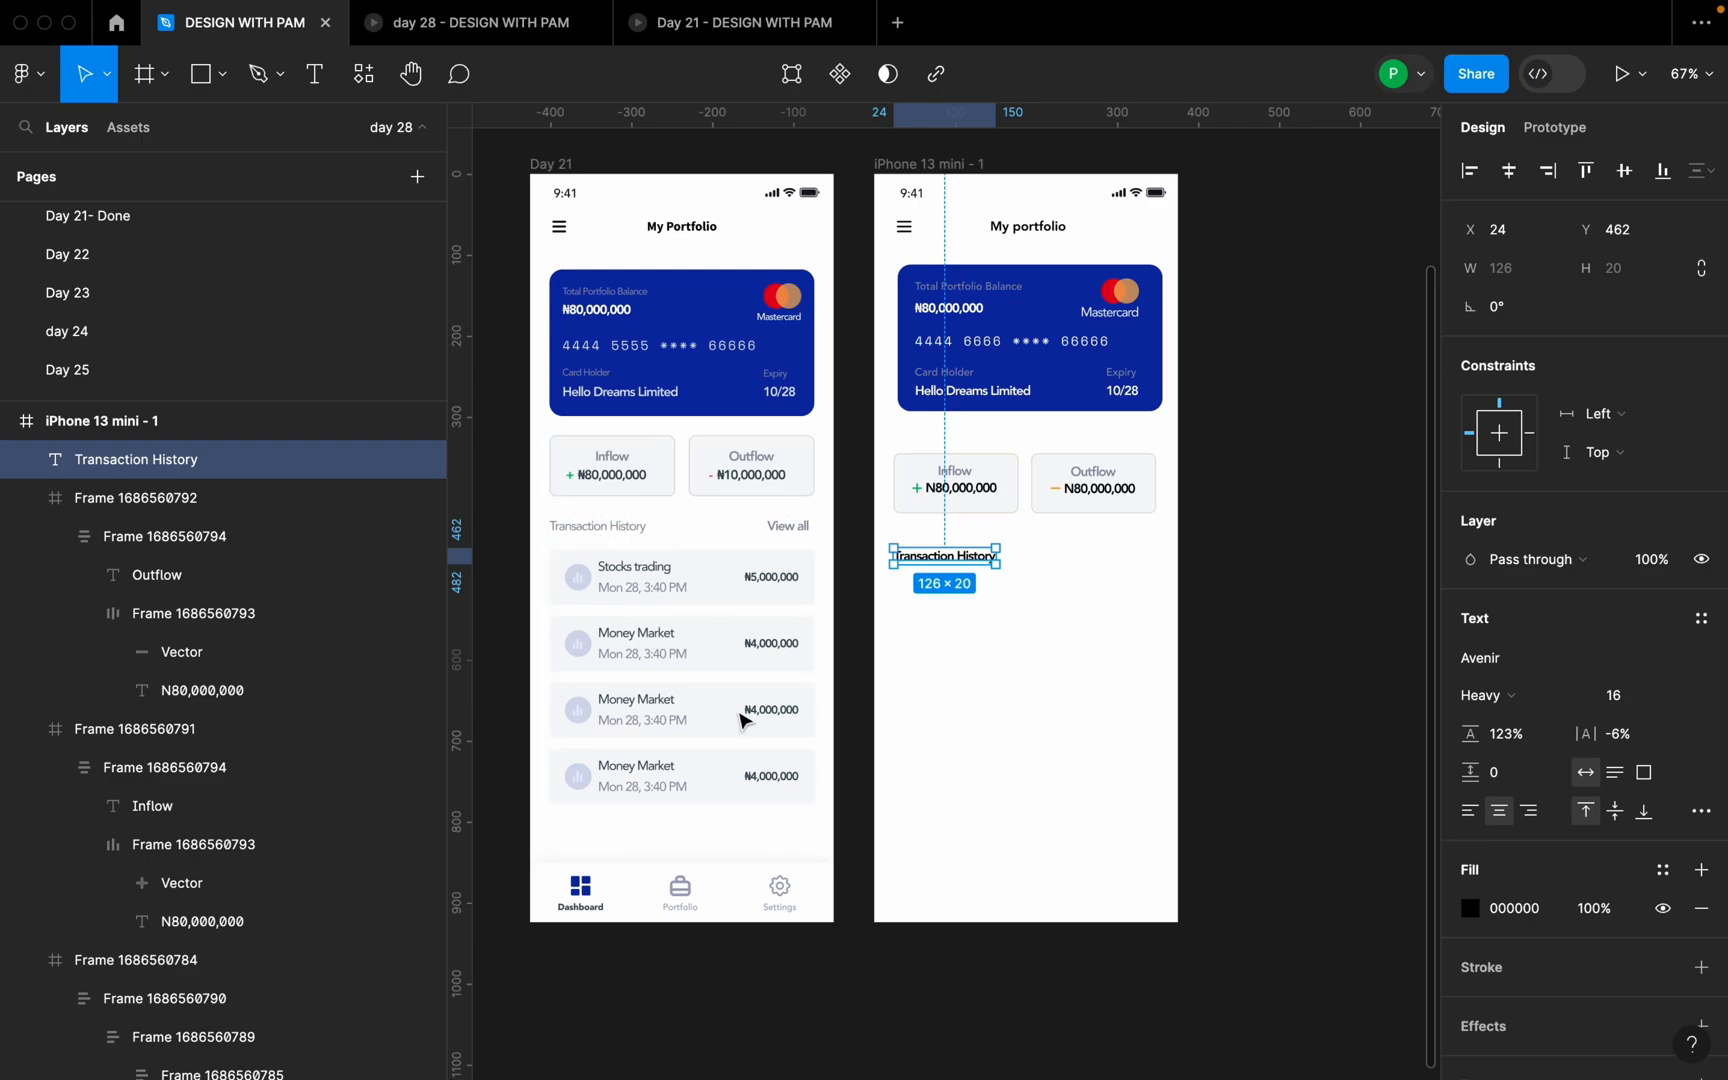
scroll(608, 648, up, 2)
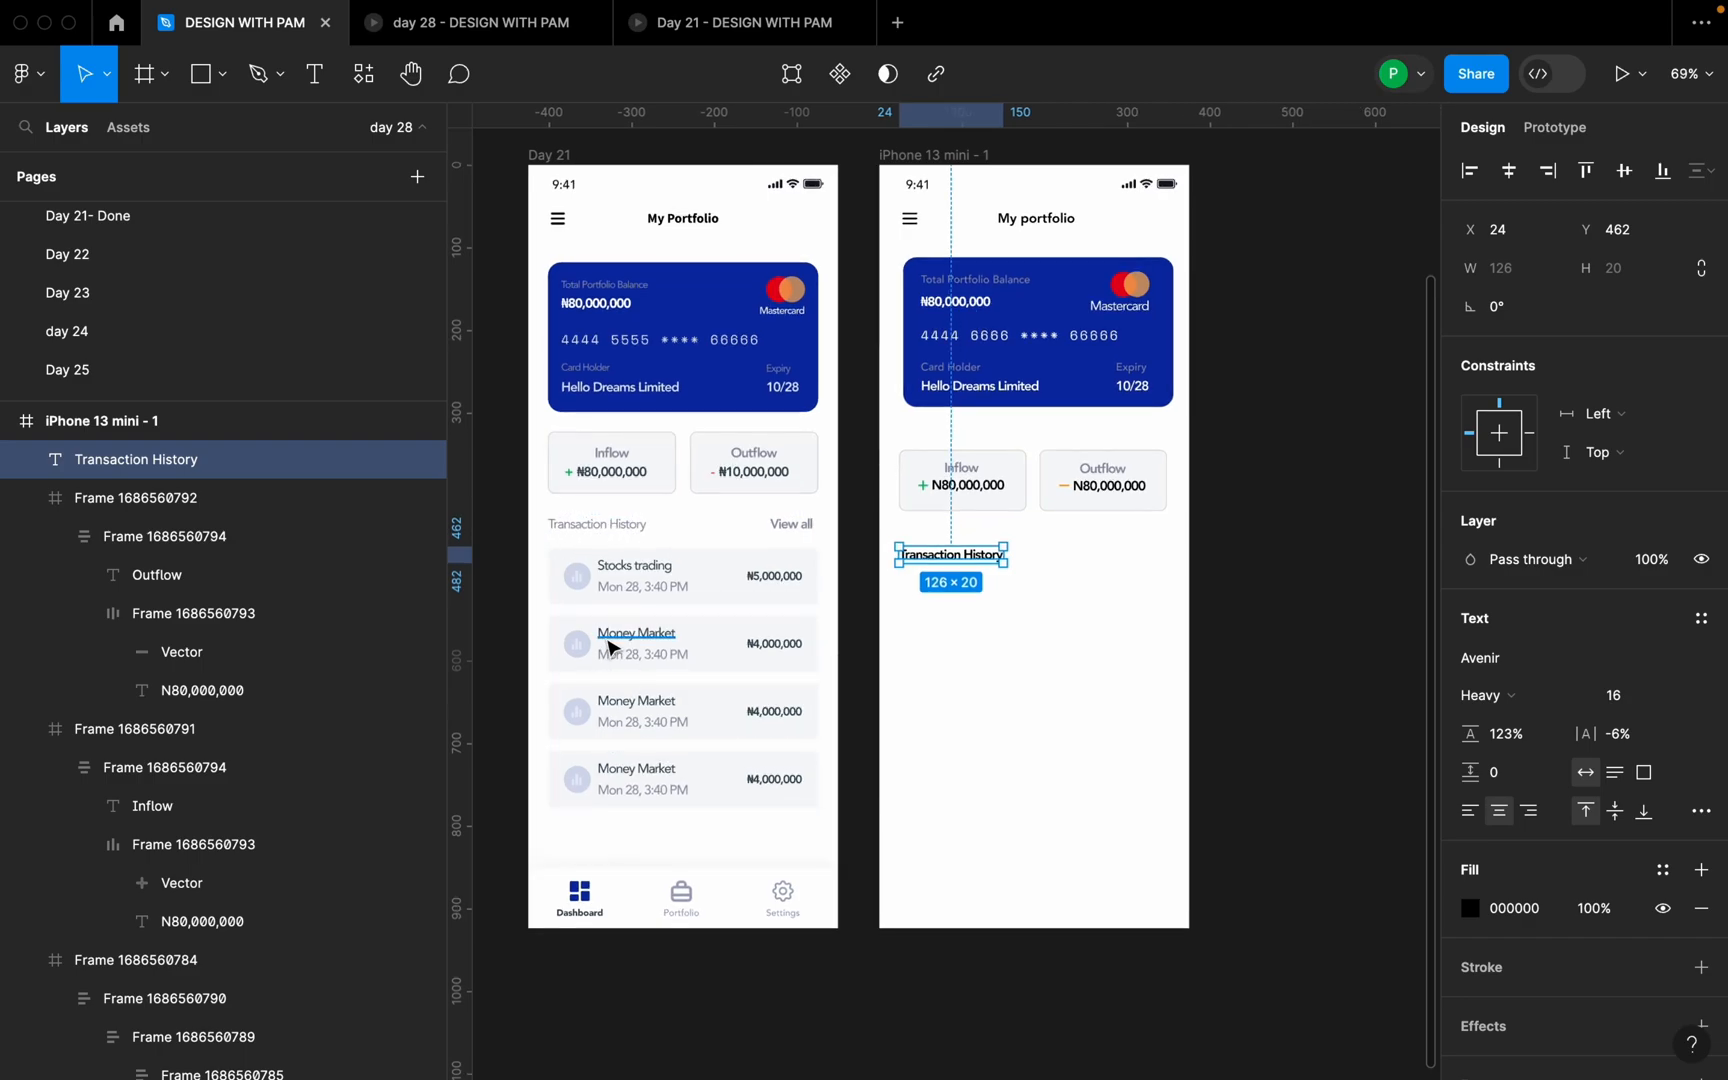
scroll(612, 650, up, 2)
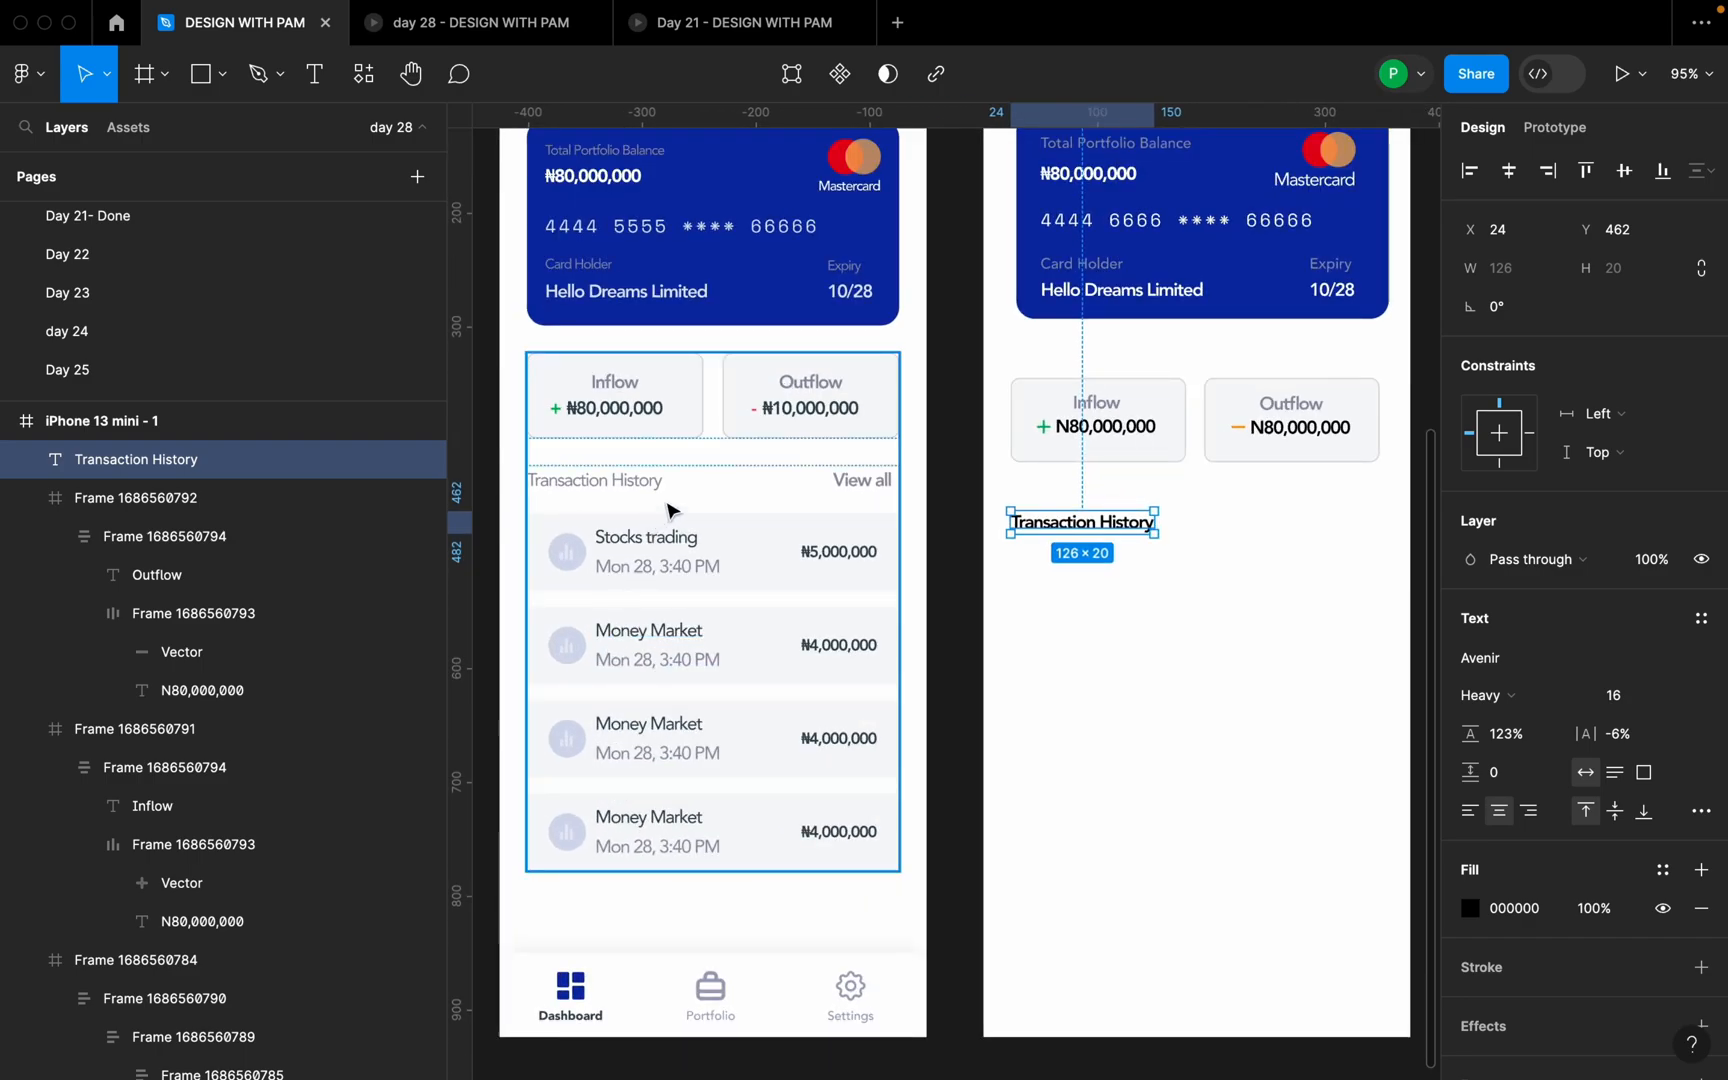
click(1527, 706)
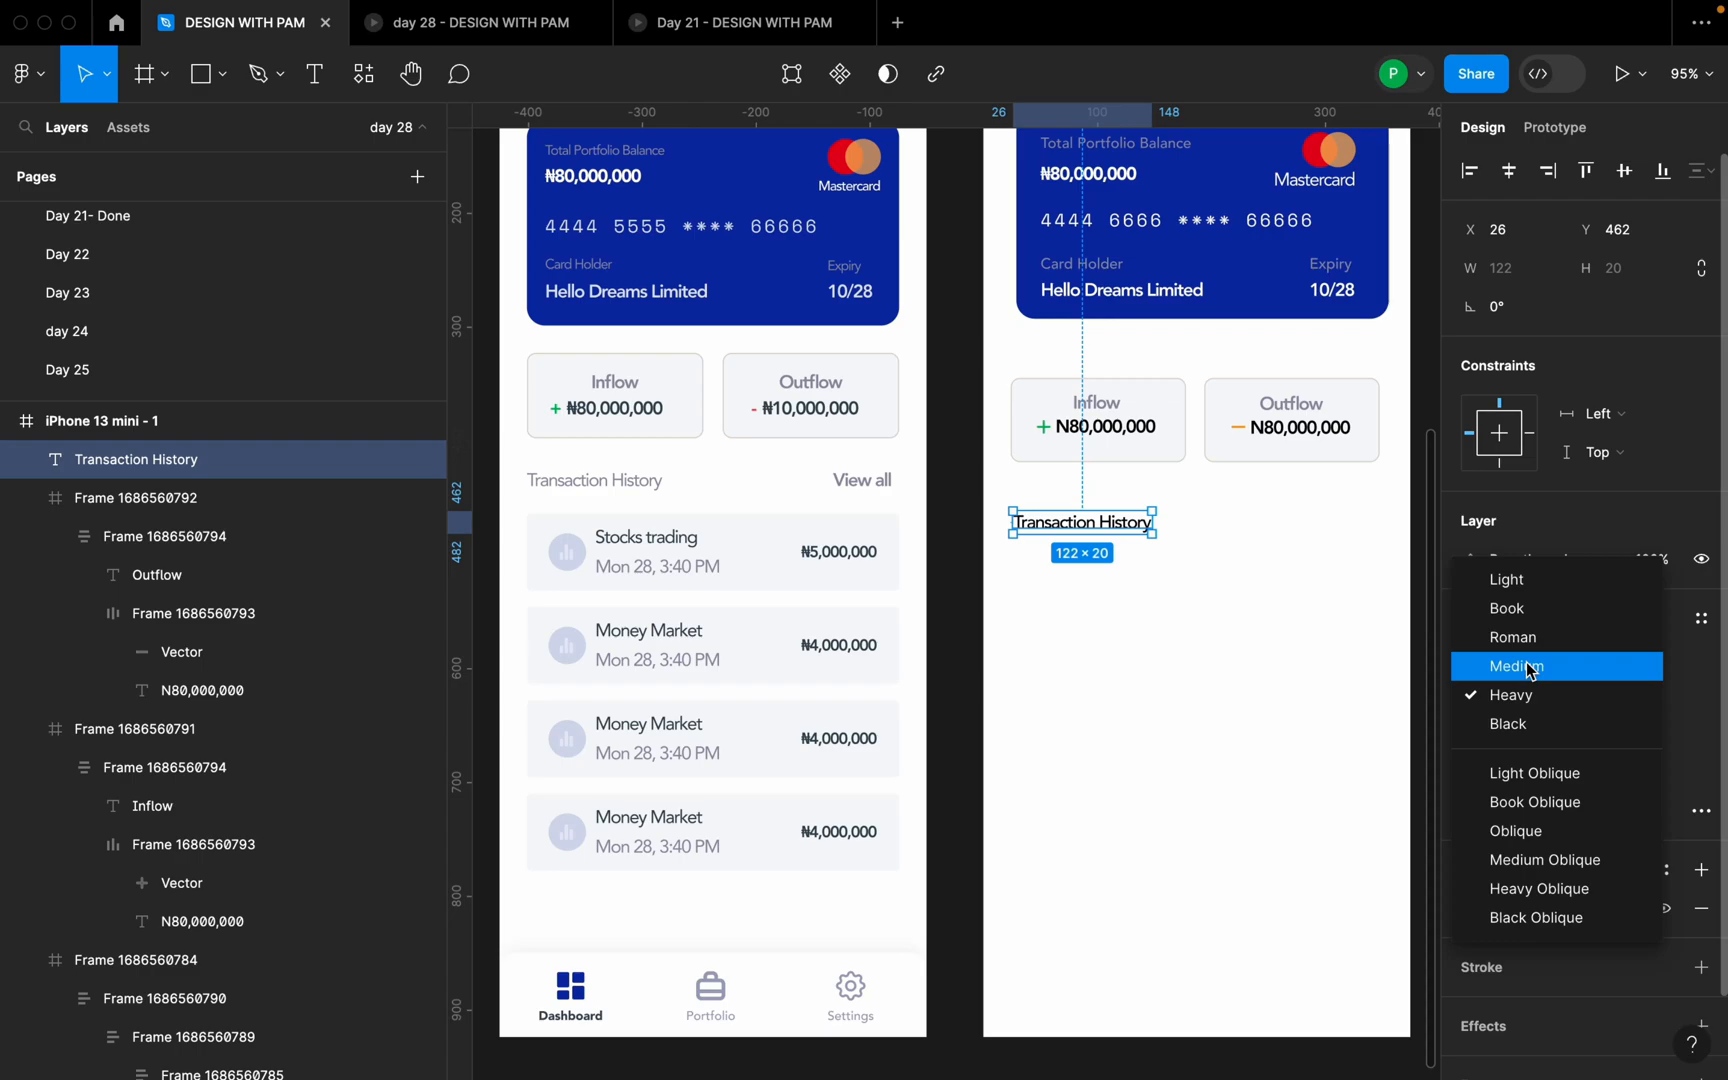
click(1529, 668)
drag(1078, 532, 1097, 518)
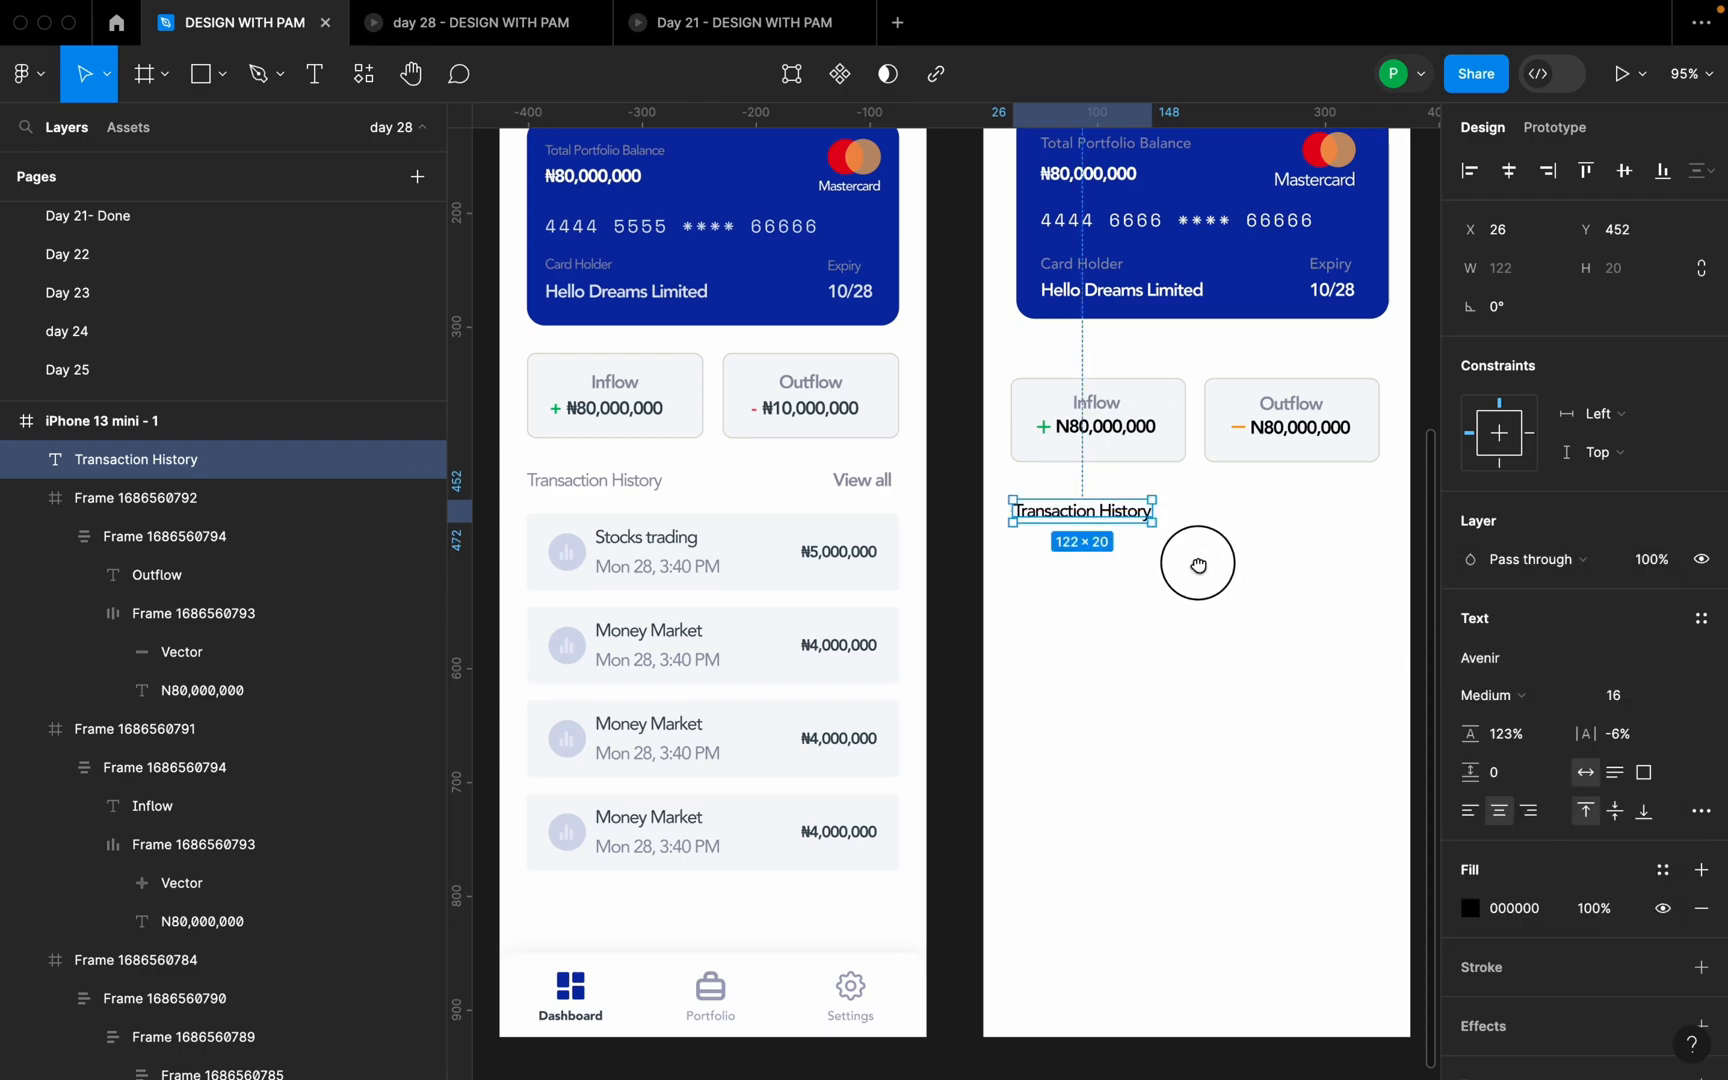
- Duplicate the Transaction History text, change the copy to "View all" and place it on the same line at X 299
scroll(1100, 565, right, 3)
scroll(1100, 565, up, 1)
drag(955, 575, 1185, 565)
key(Return)
text(View all)
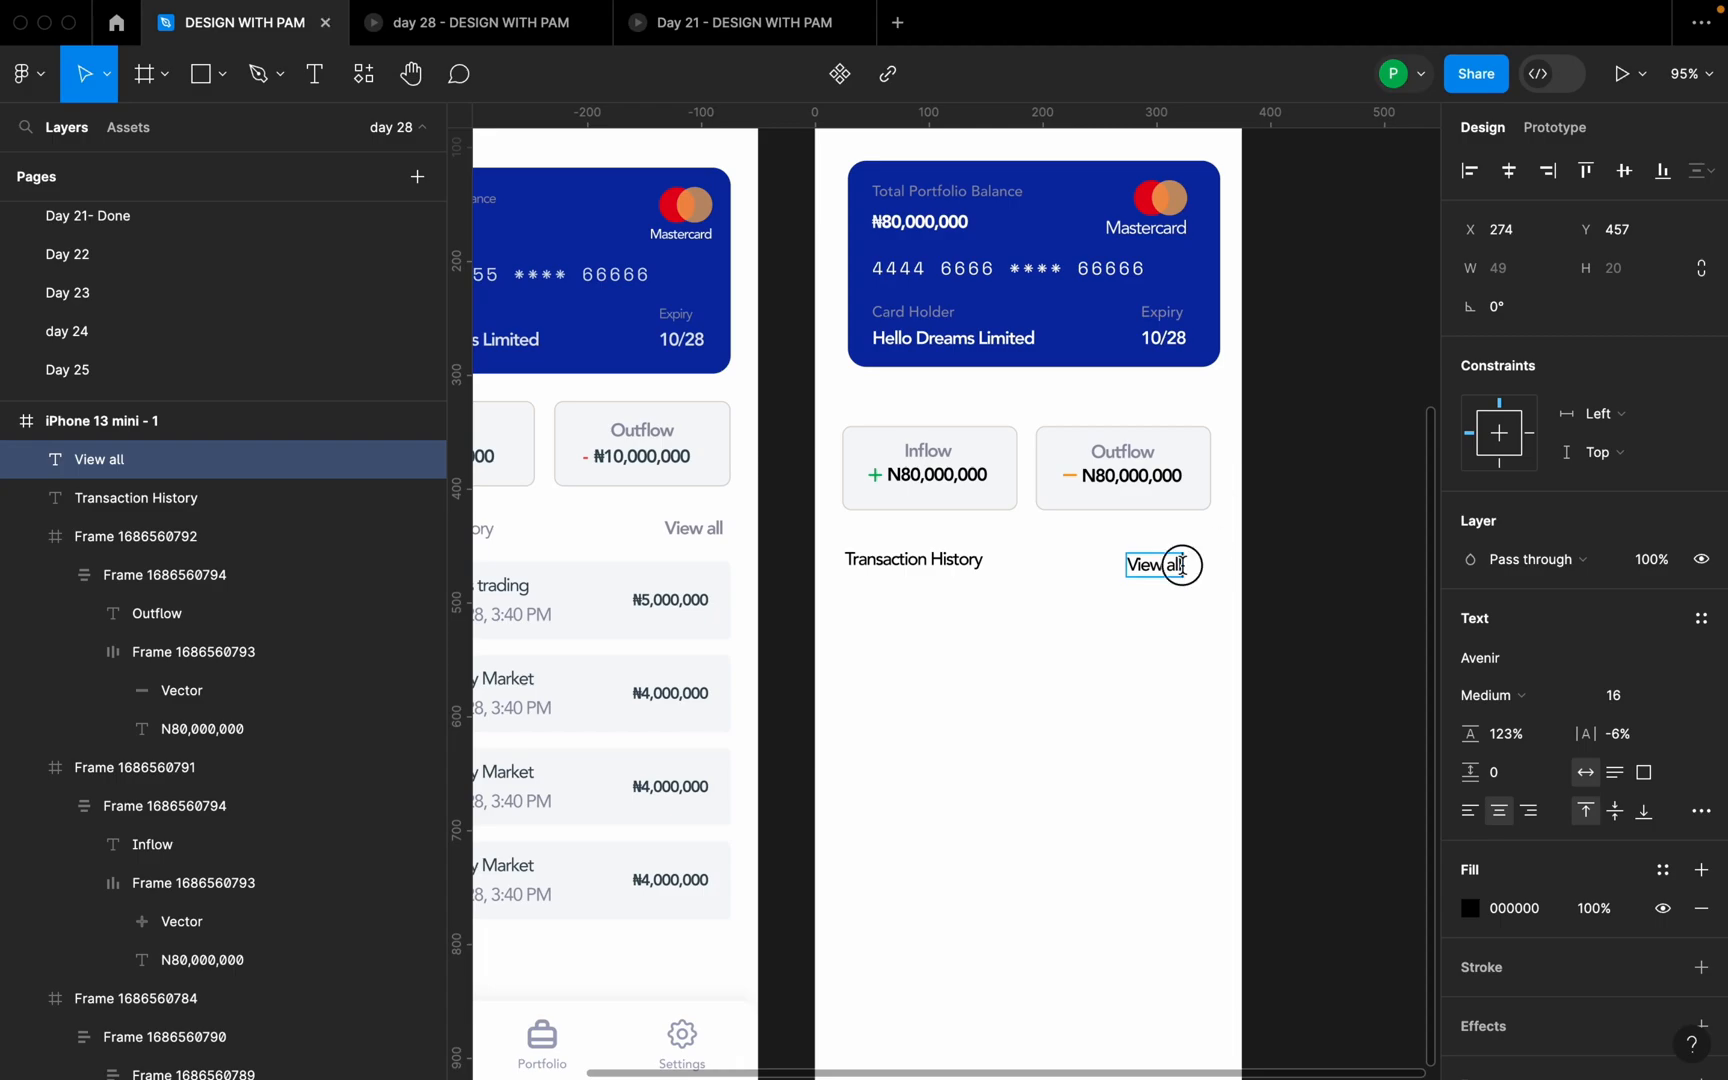
key(Escape)
drag(1178, 576, 1198, 578)
scroll(1196, 578, down, 5)
scroll(1073, 610, up, 2)
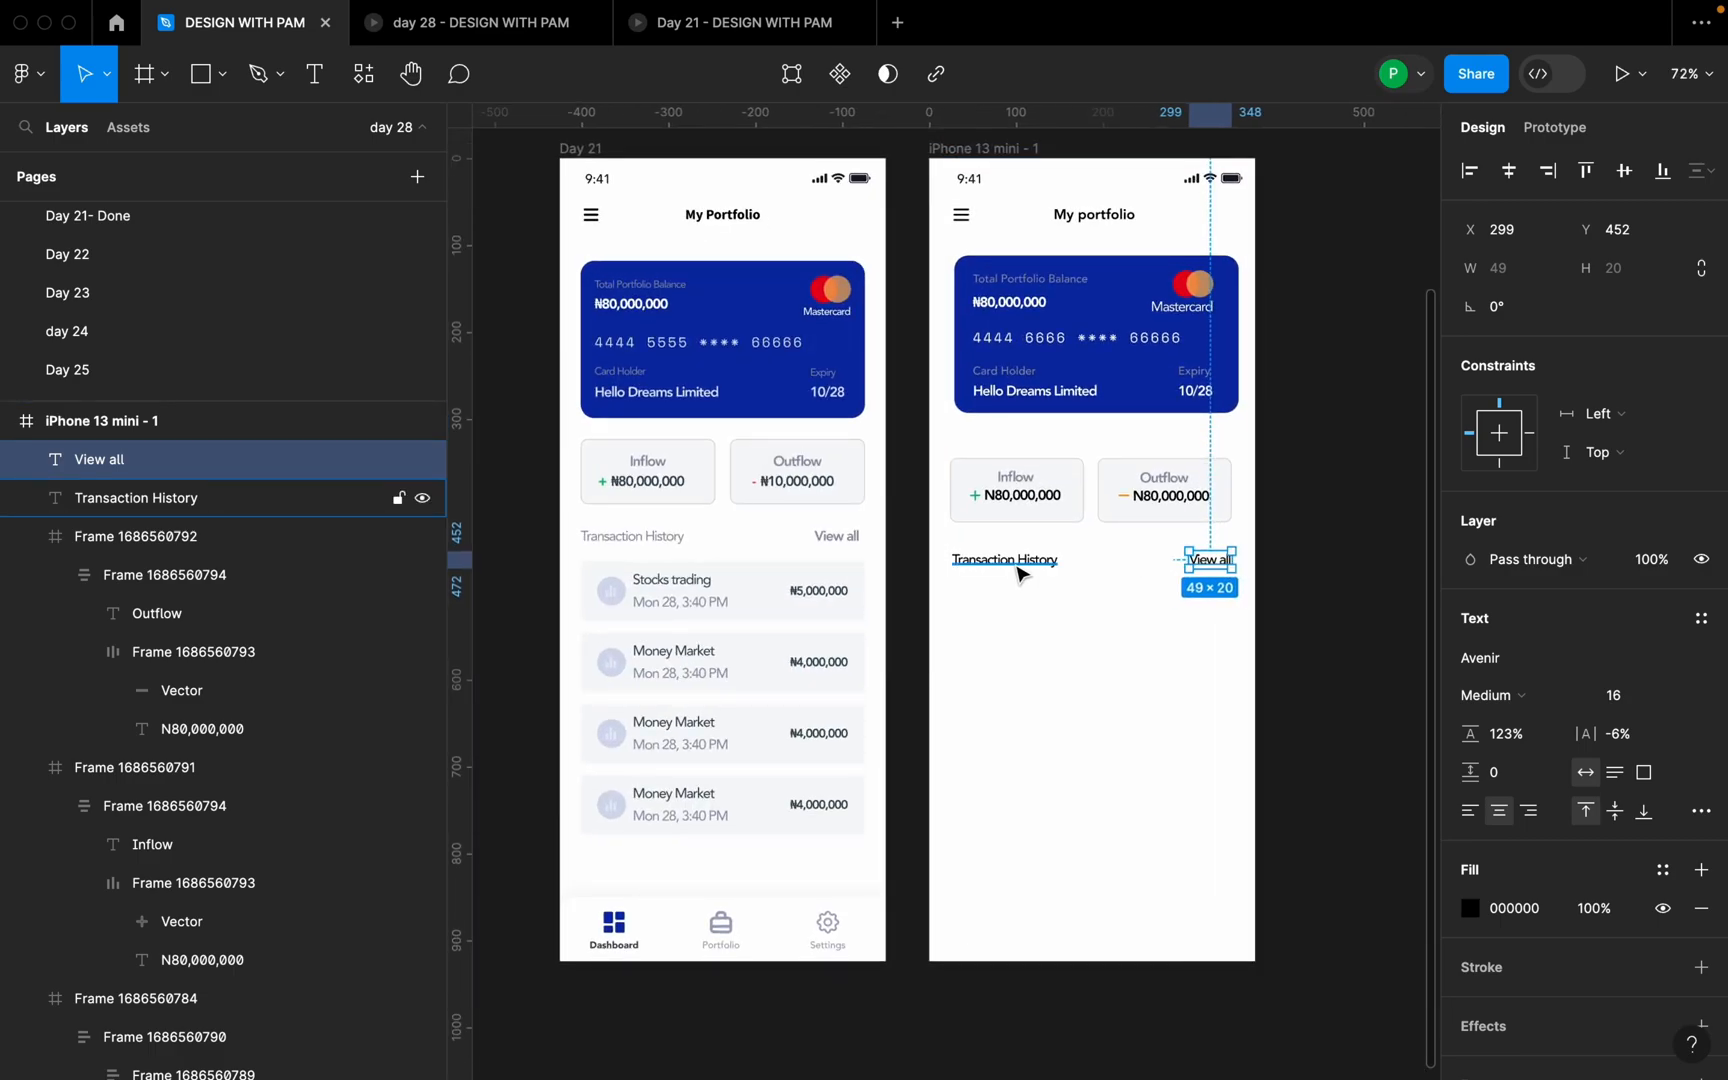
- Set the View all text's font weight to Book
click(1020, 574)
scroll(1207, 567, up, 5)
click(1203, 562)
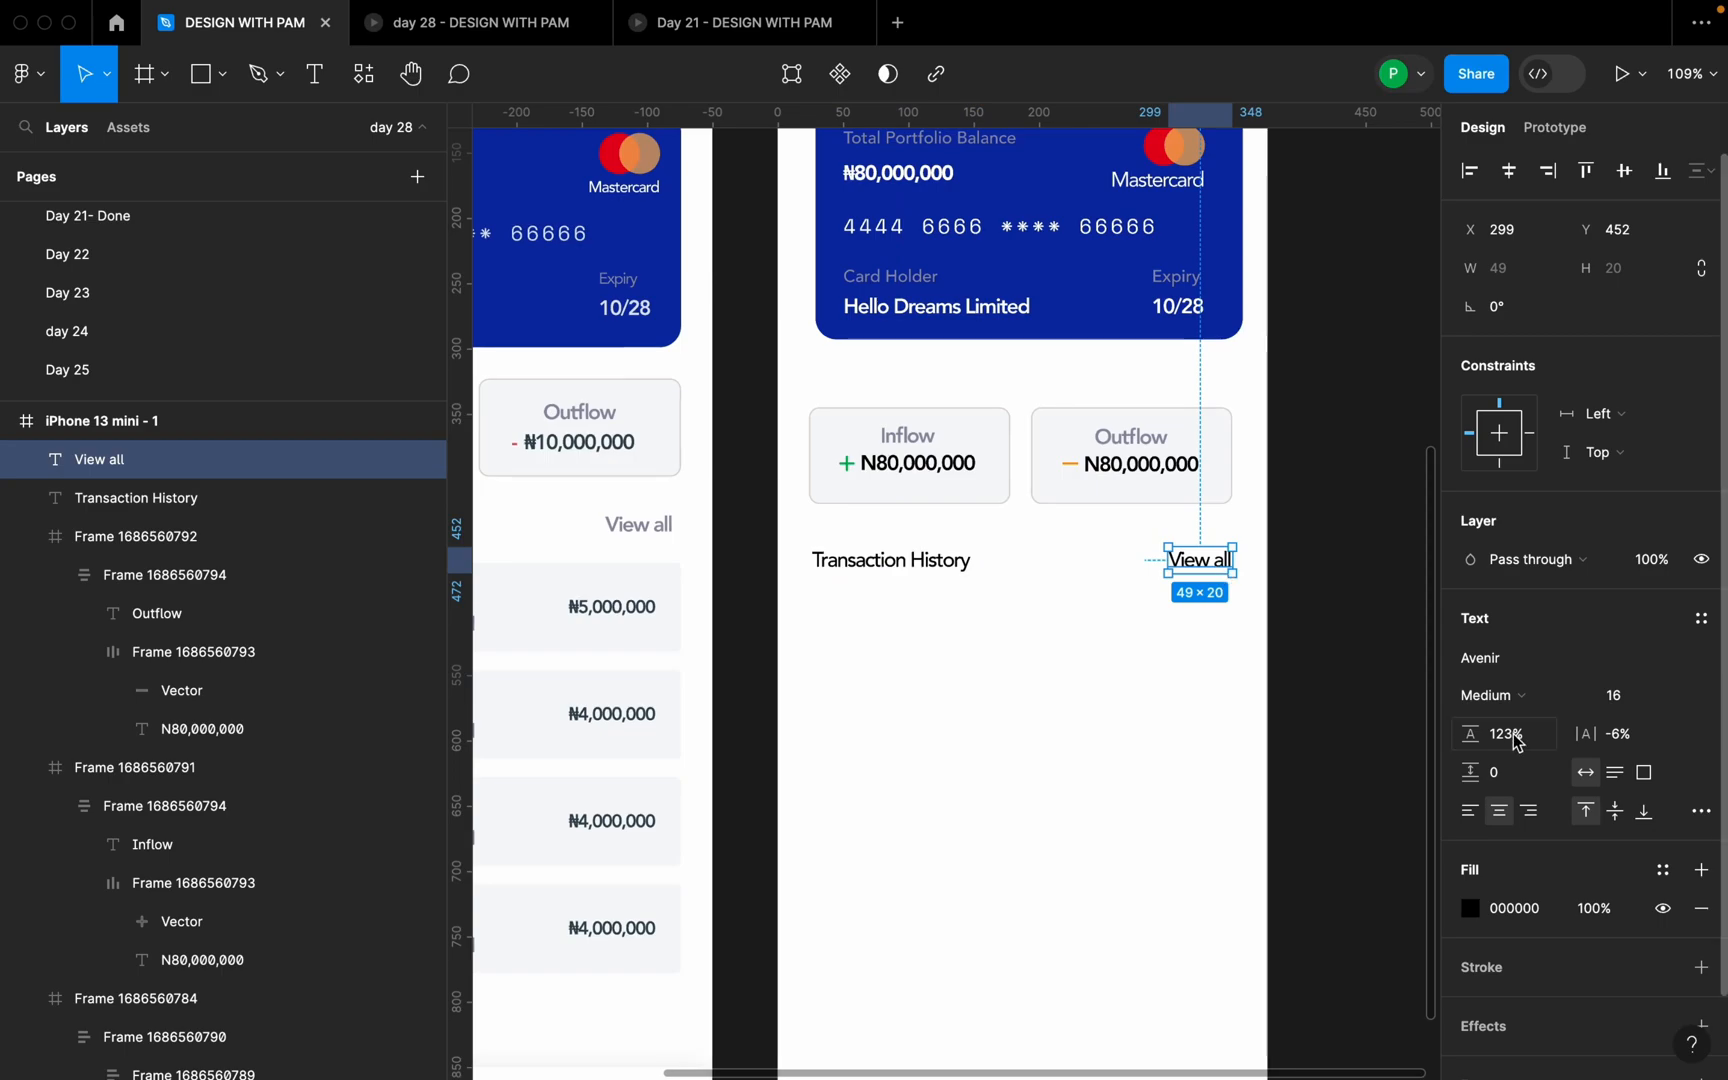
click(1512, 698)
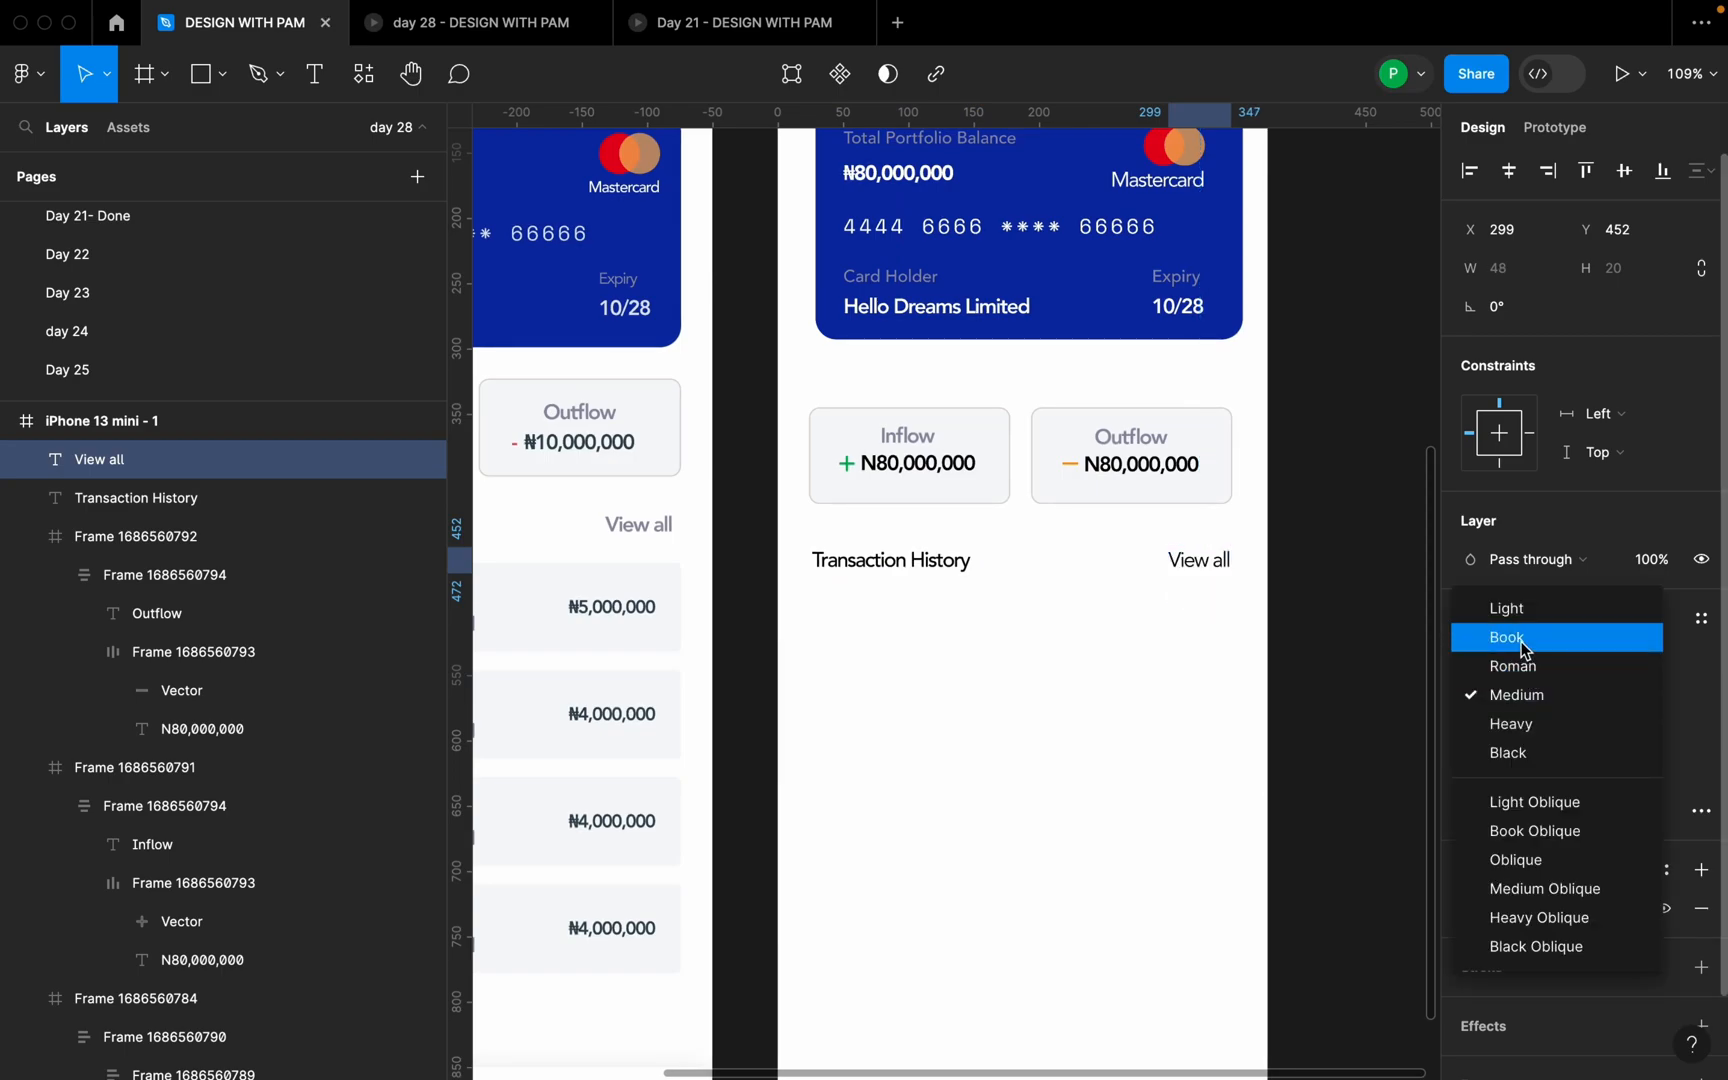
click(1524, 646)
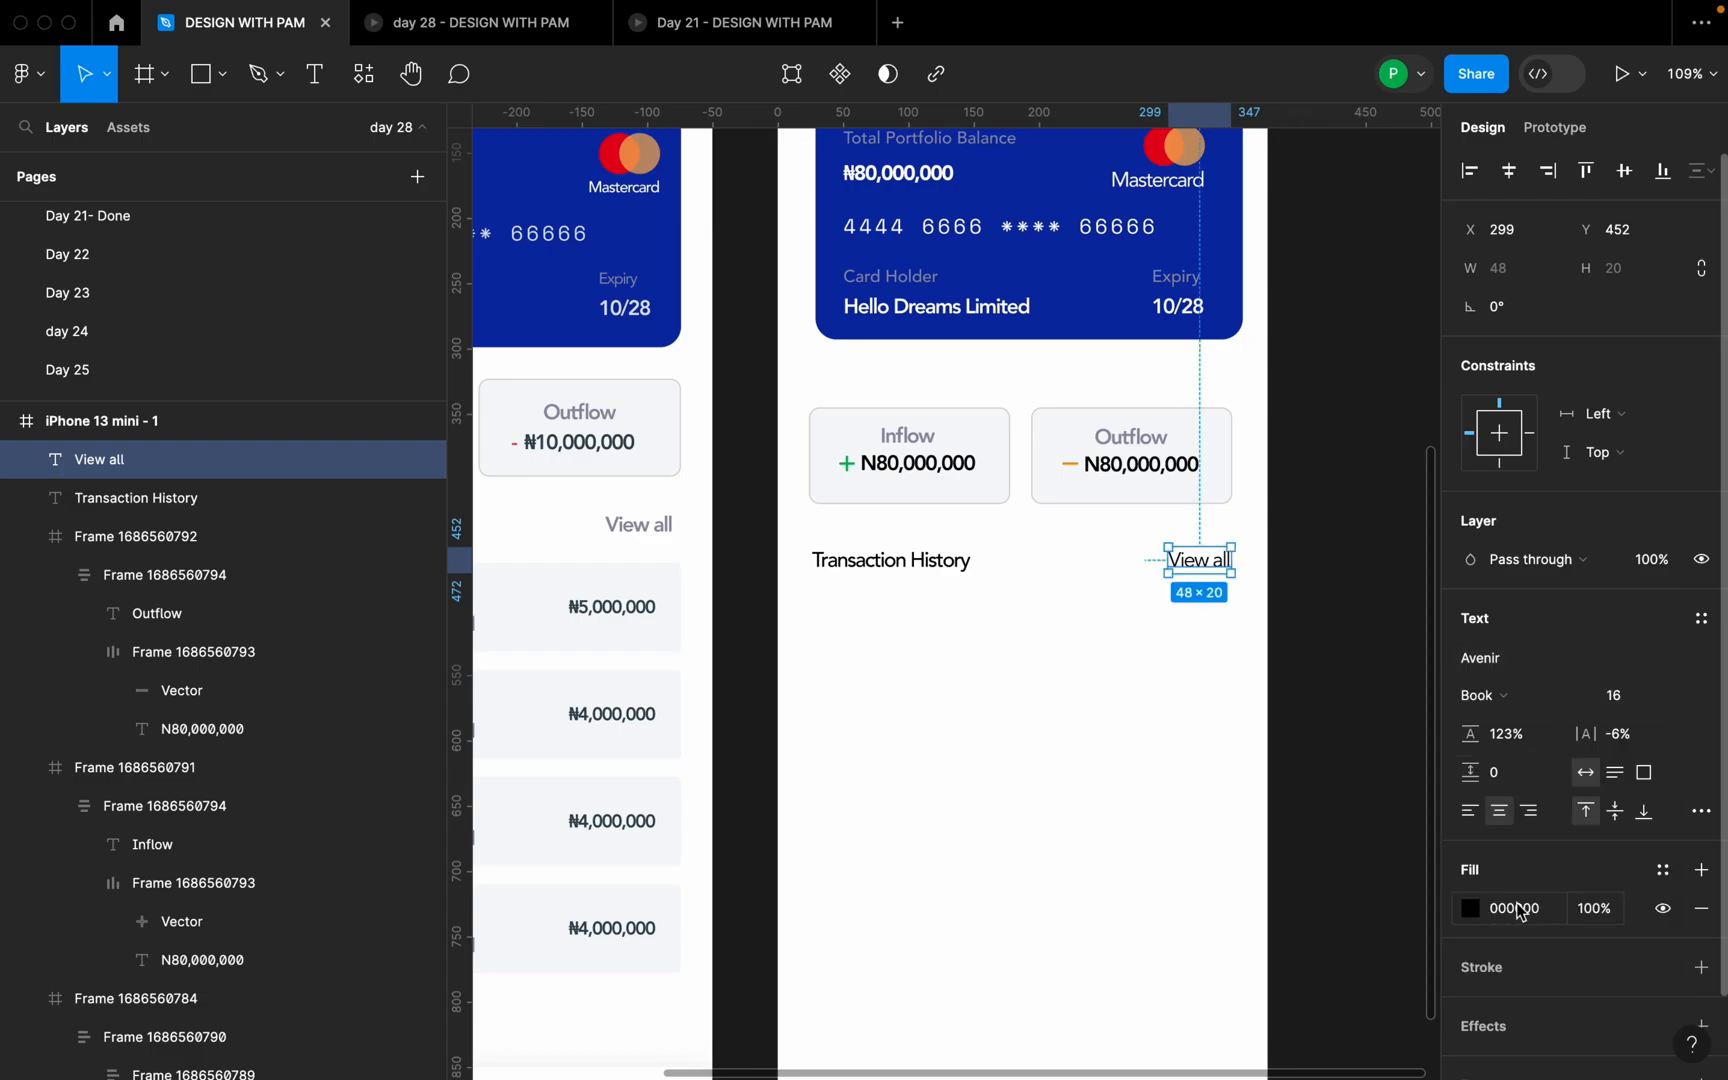
- Fill the View all text with the grey sampled from the Inflow label
click(1477, 906)
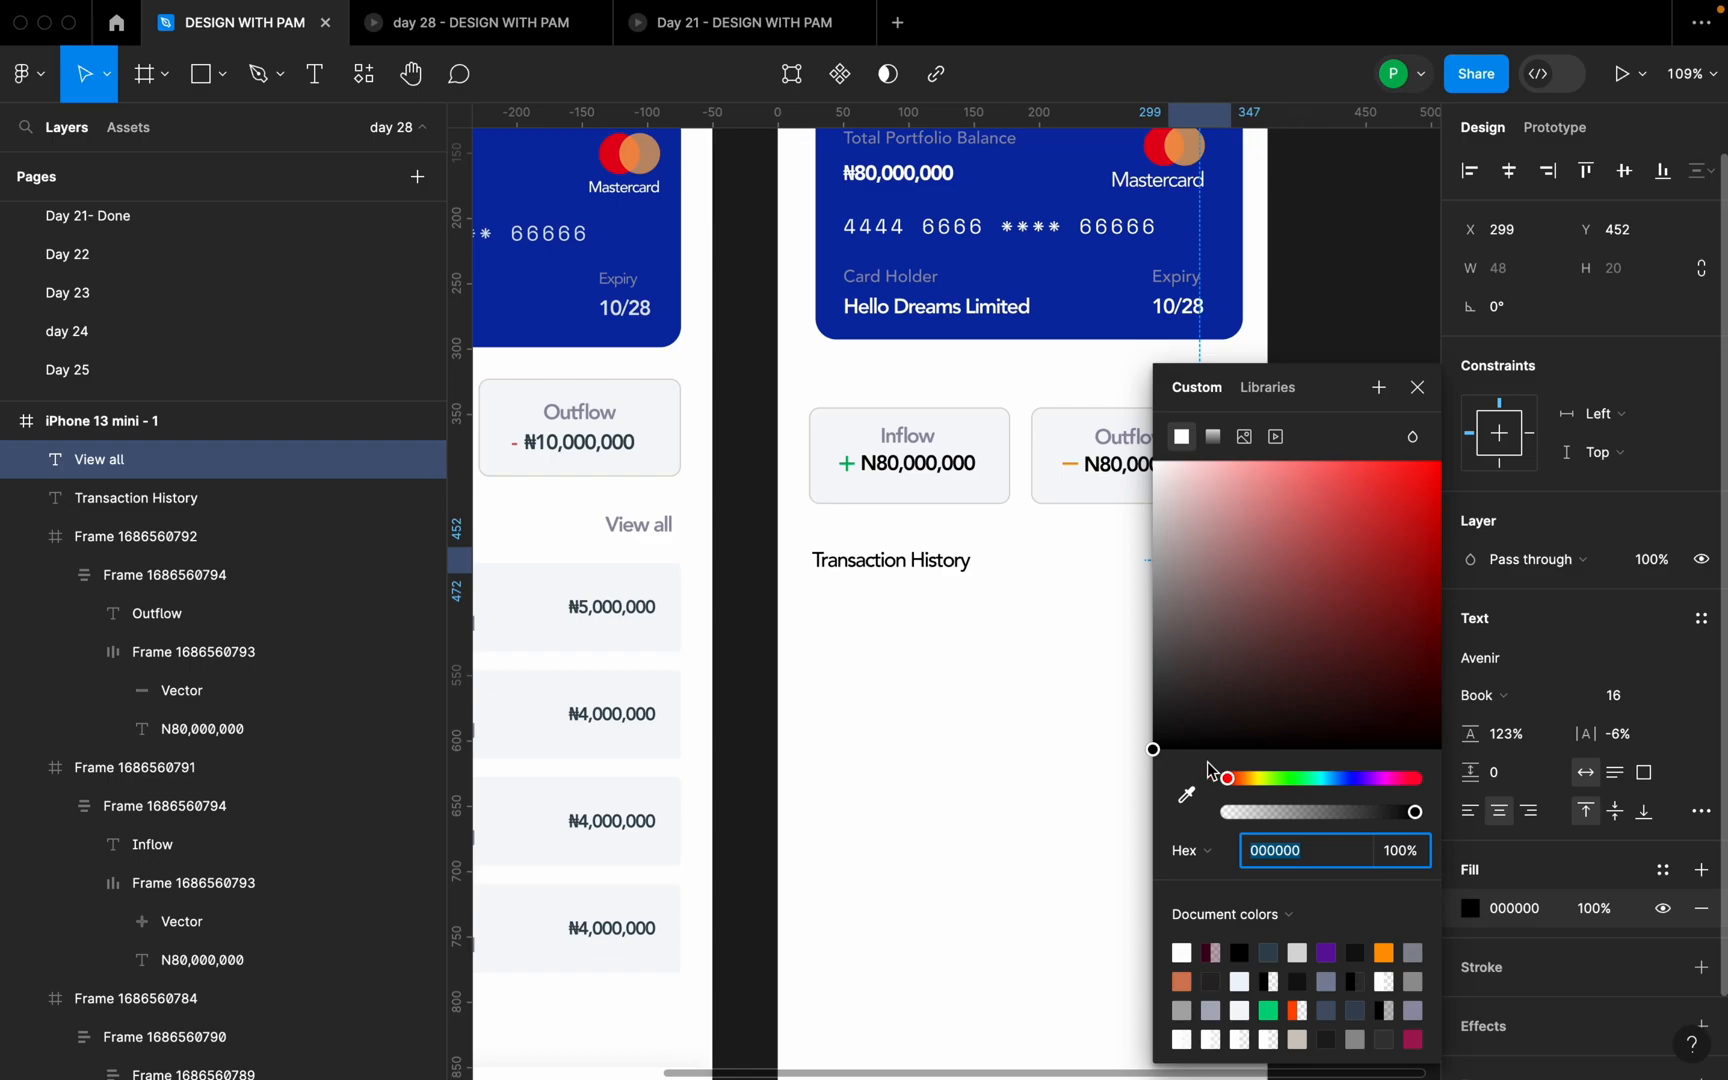
click(1186, 795)
scroll(1041, 436, up, 10)
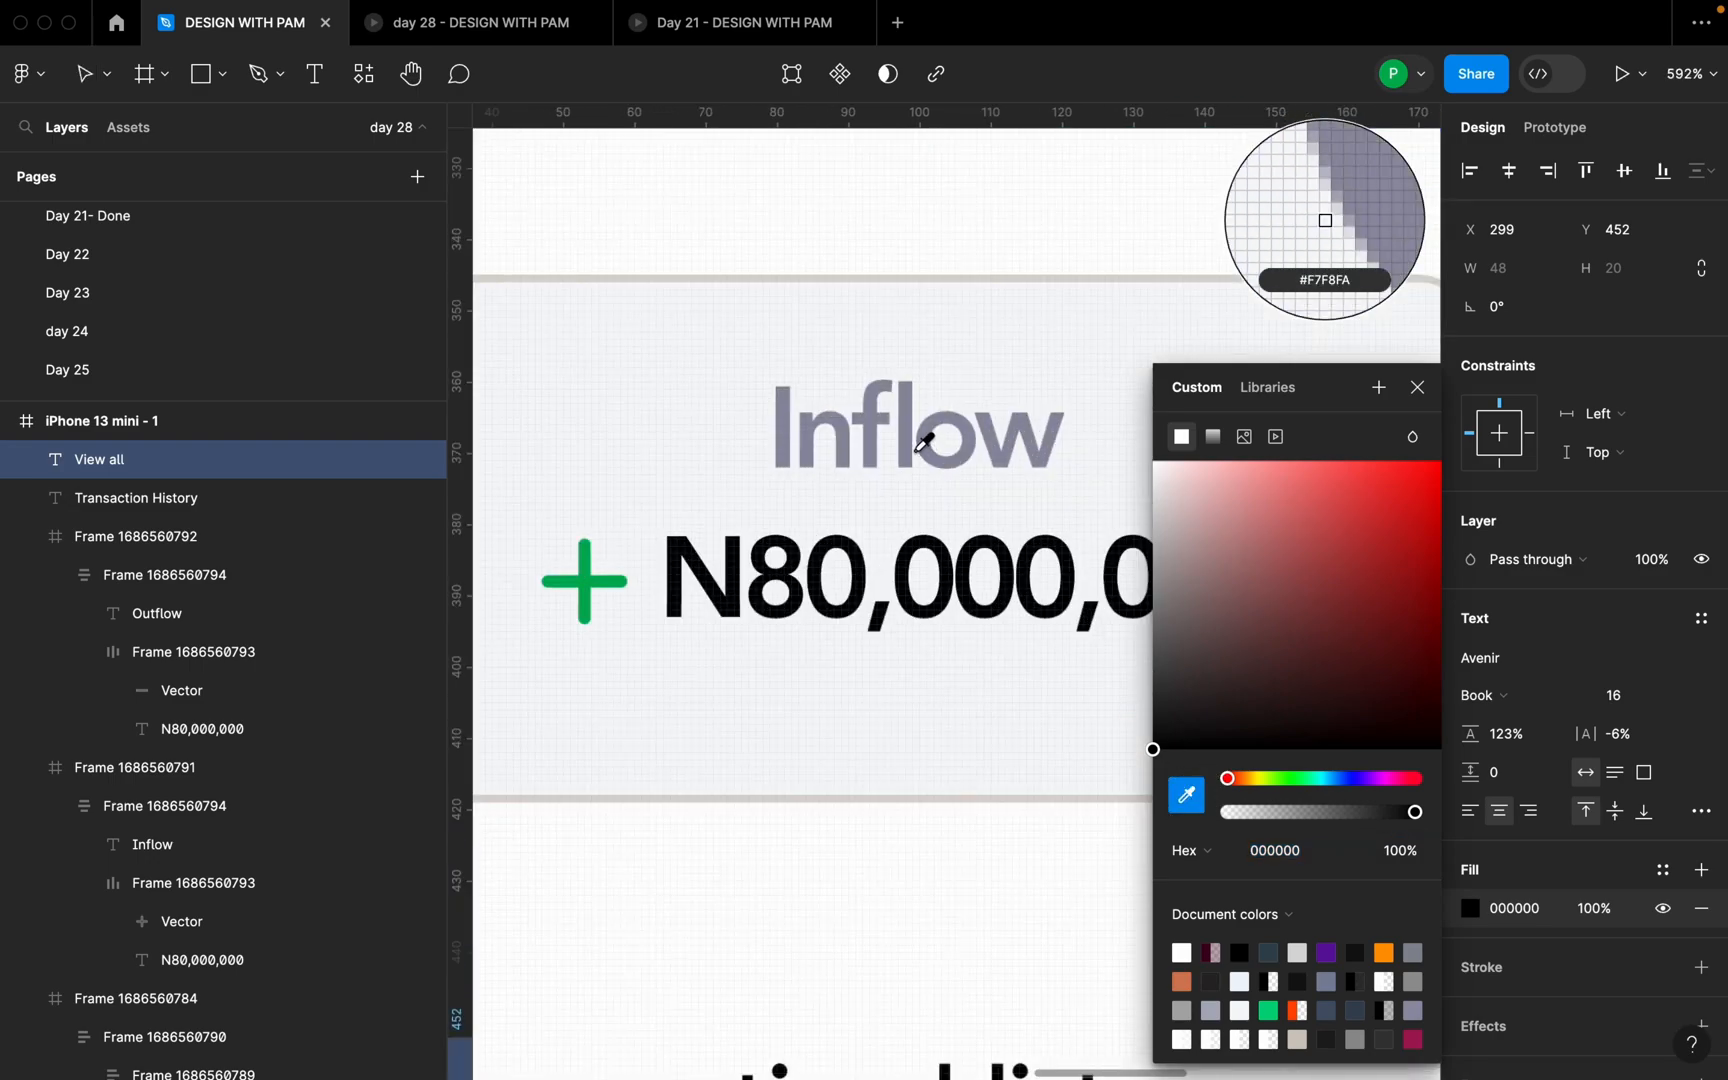
click(925, 444)
scroll(925, 444, down, 10)
- Combine Transaction History and View all in an auto layout row and centre it horizontally on the phone frame
shift+click(825, 528)
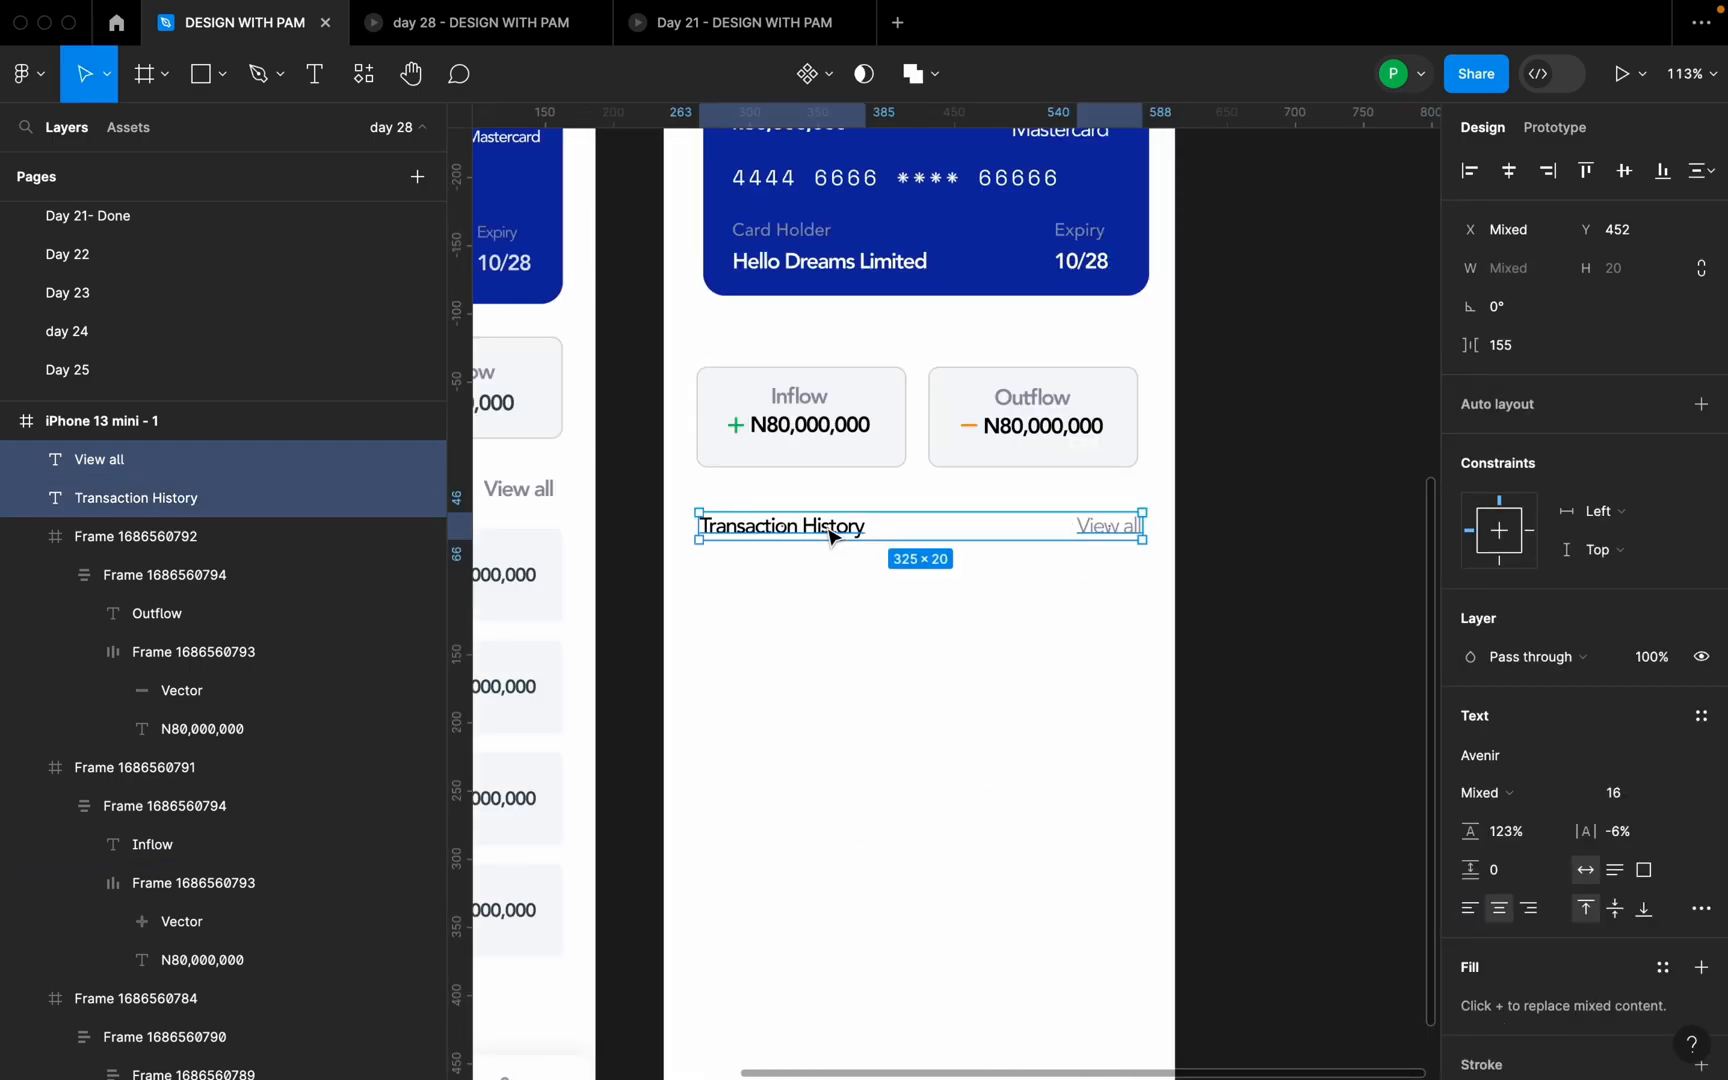
key(shift+a)
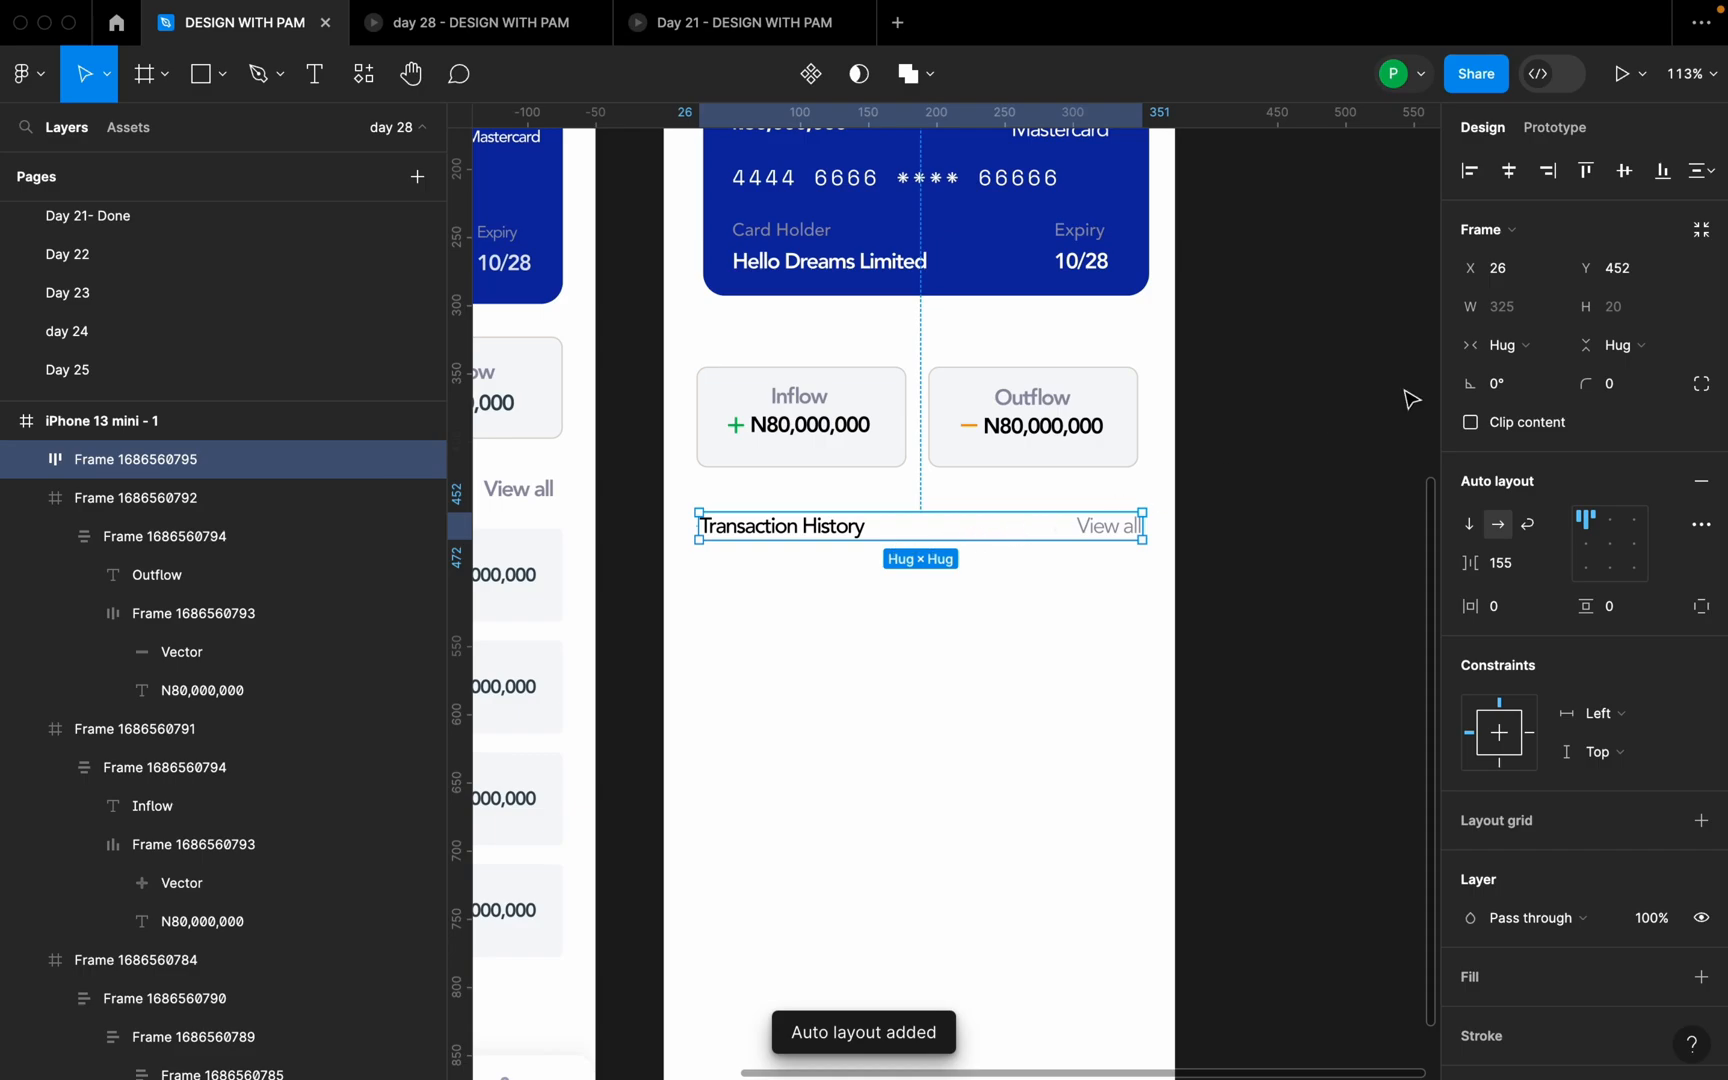
click(1509, 170)
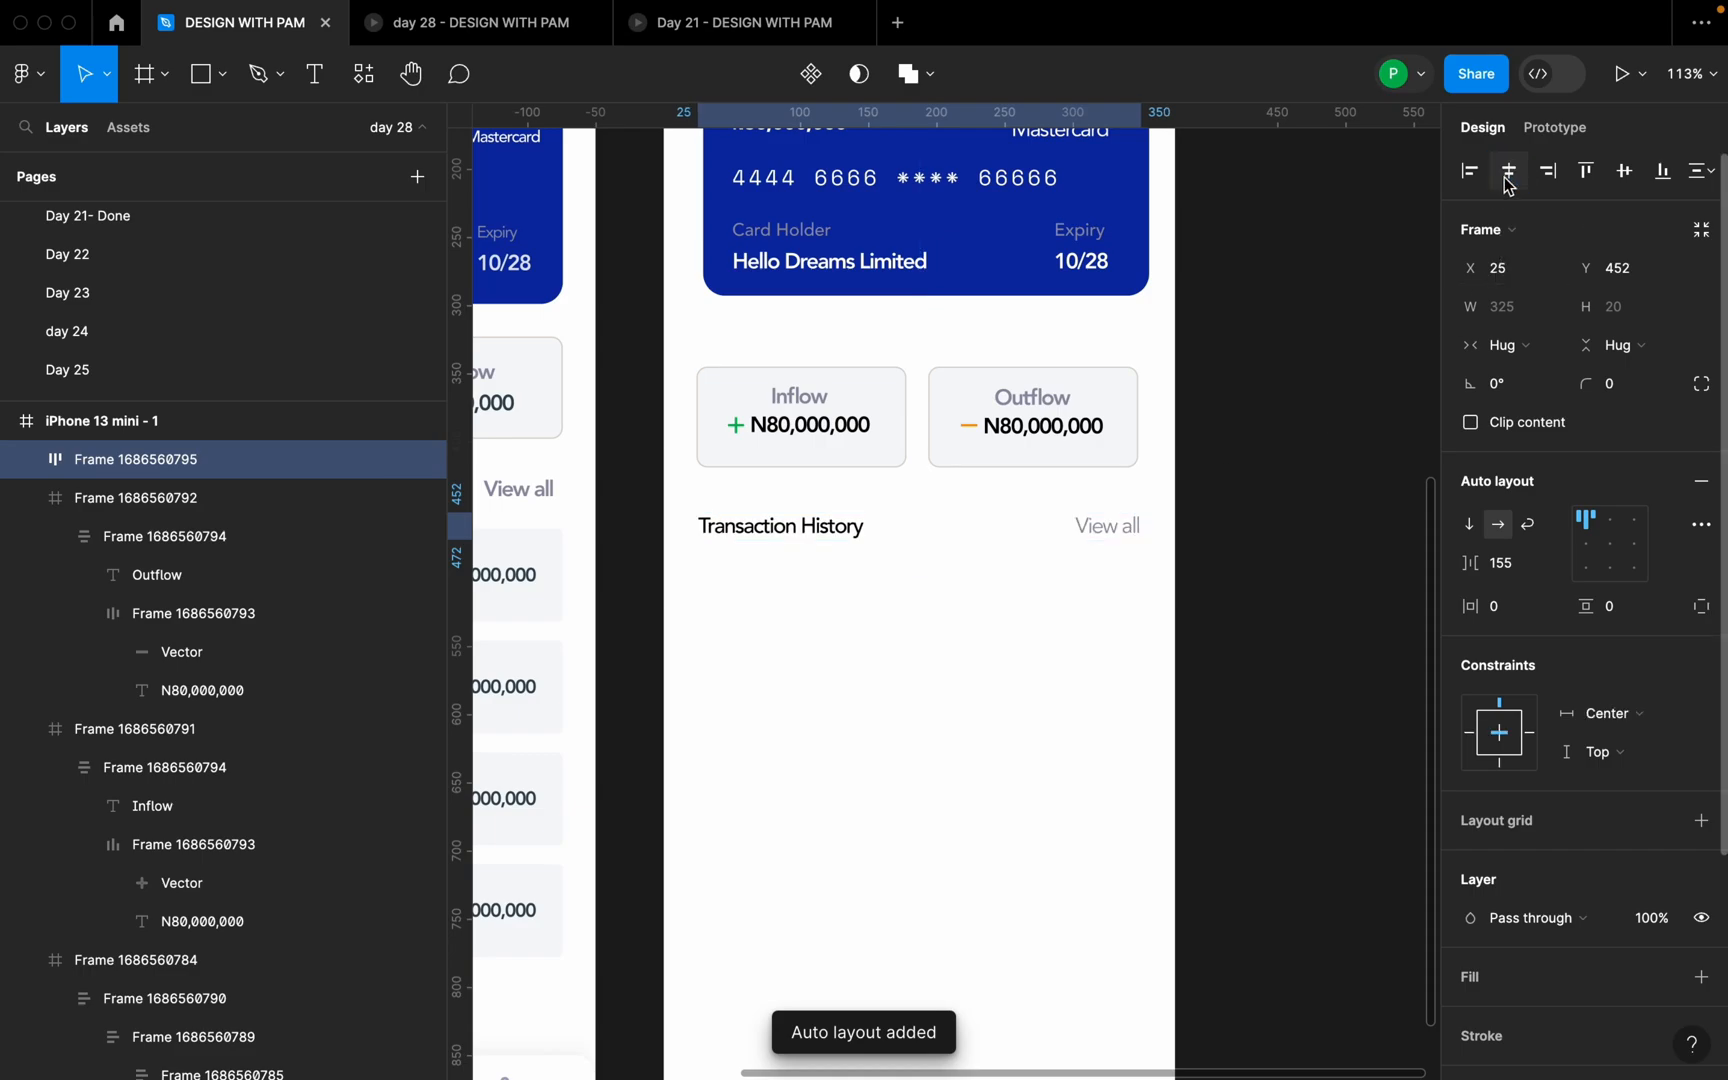
click(1104, 530)
click(1246, 563)
scroll(1246, 563, down, 5)
click(1012, 550)
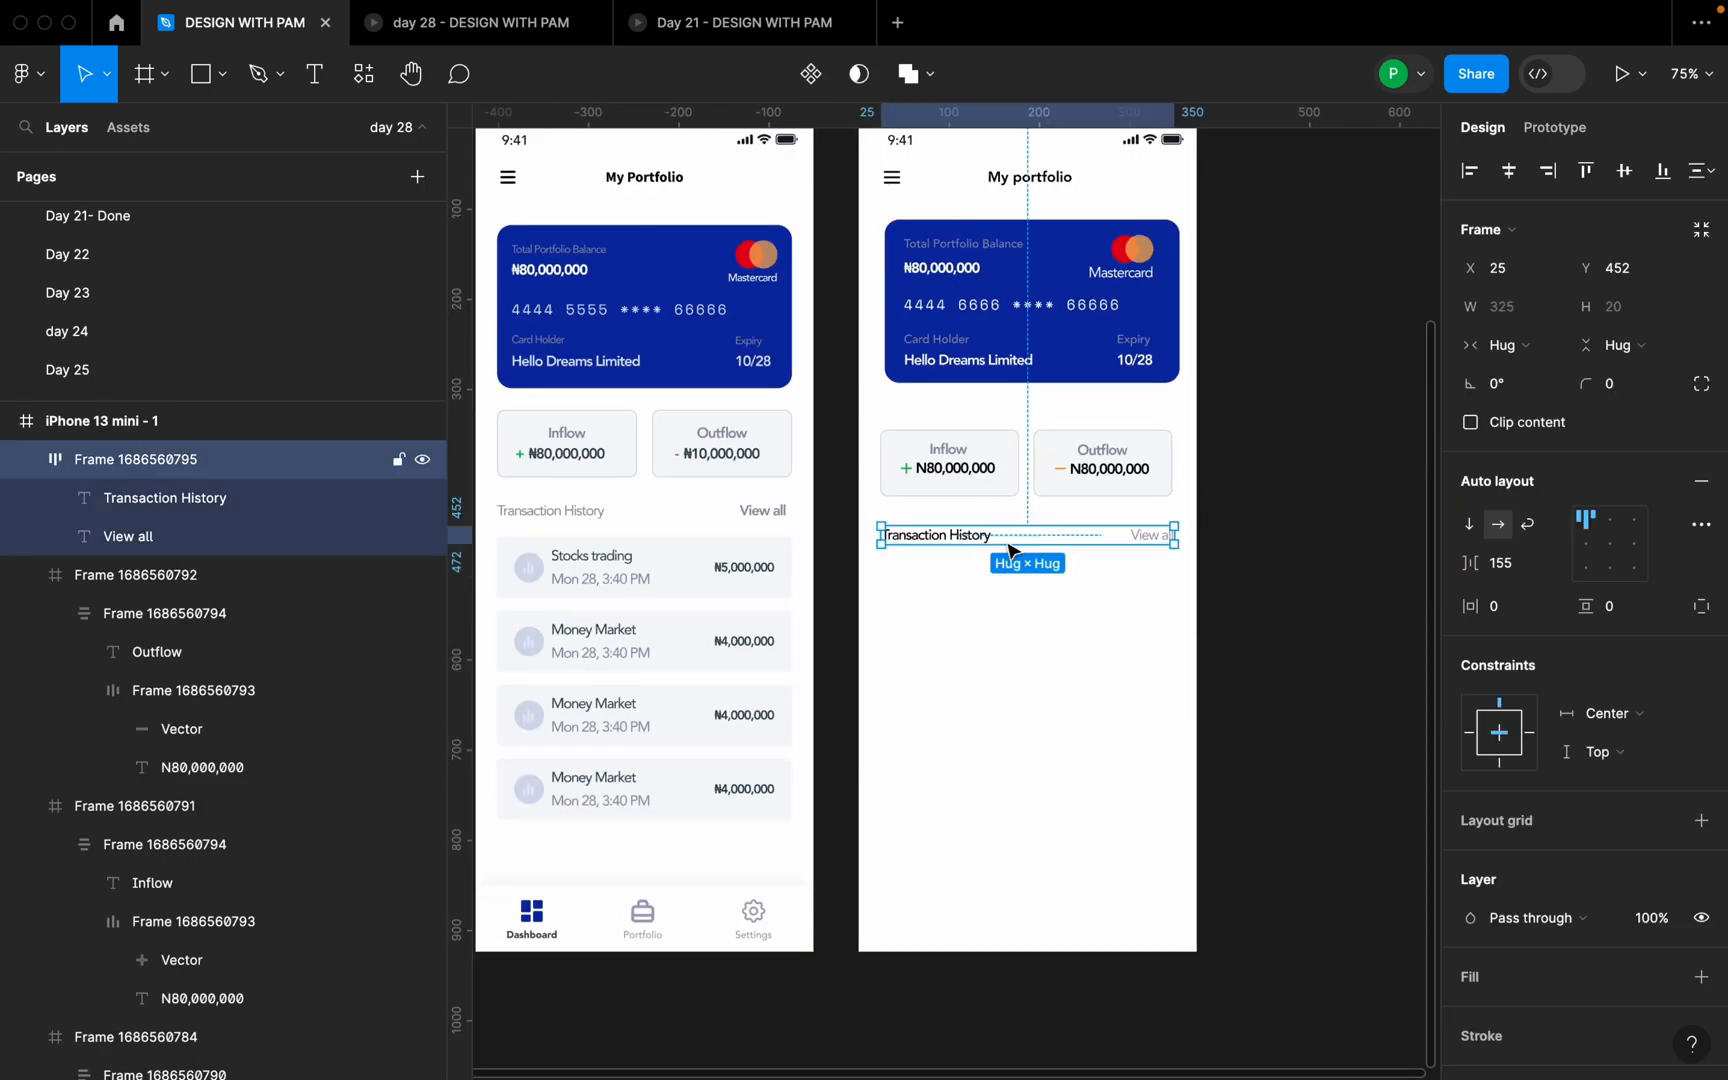
- Combine the Inflow and Outflow cards in one auto layout row
click(1080, 500)
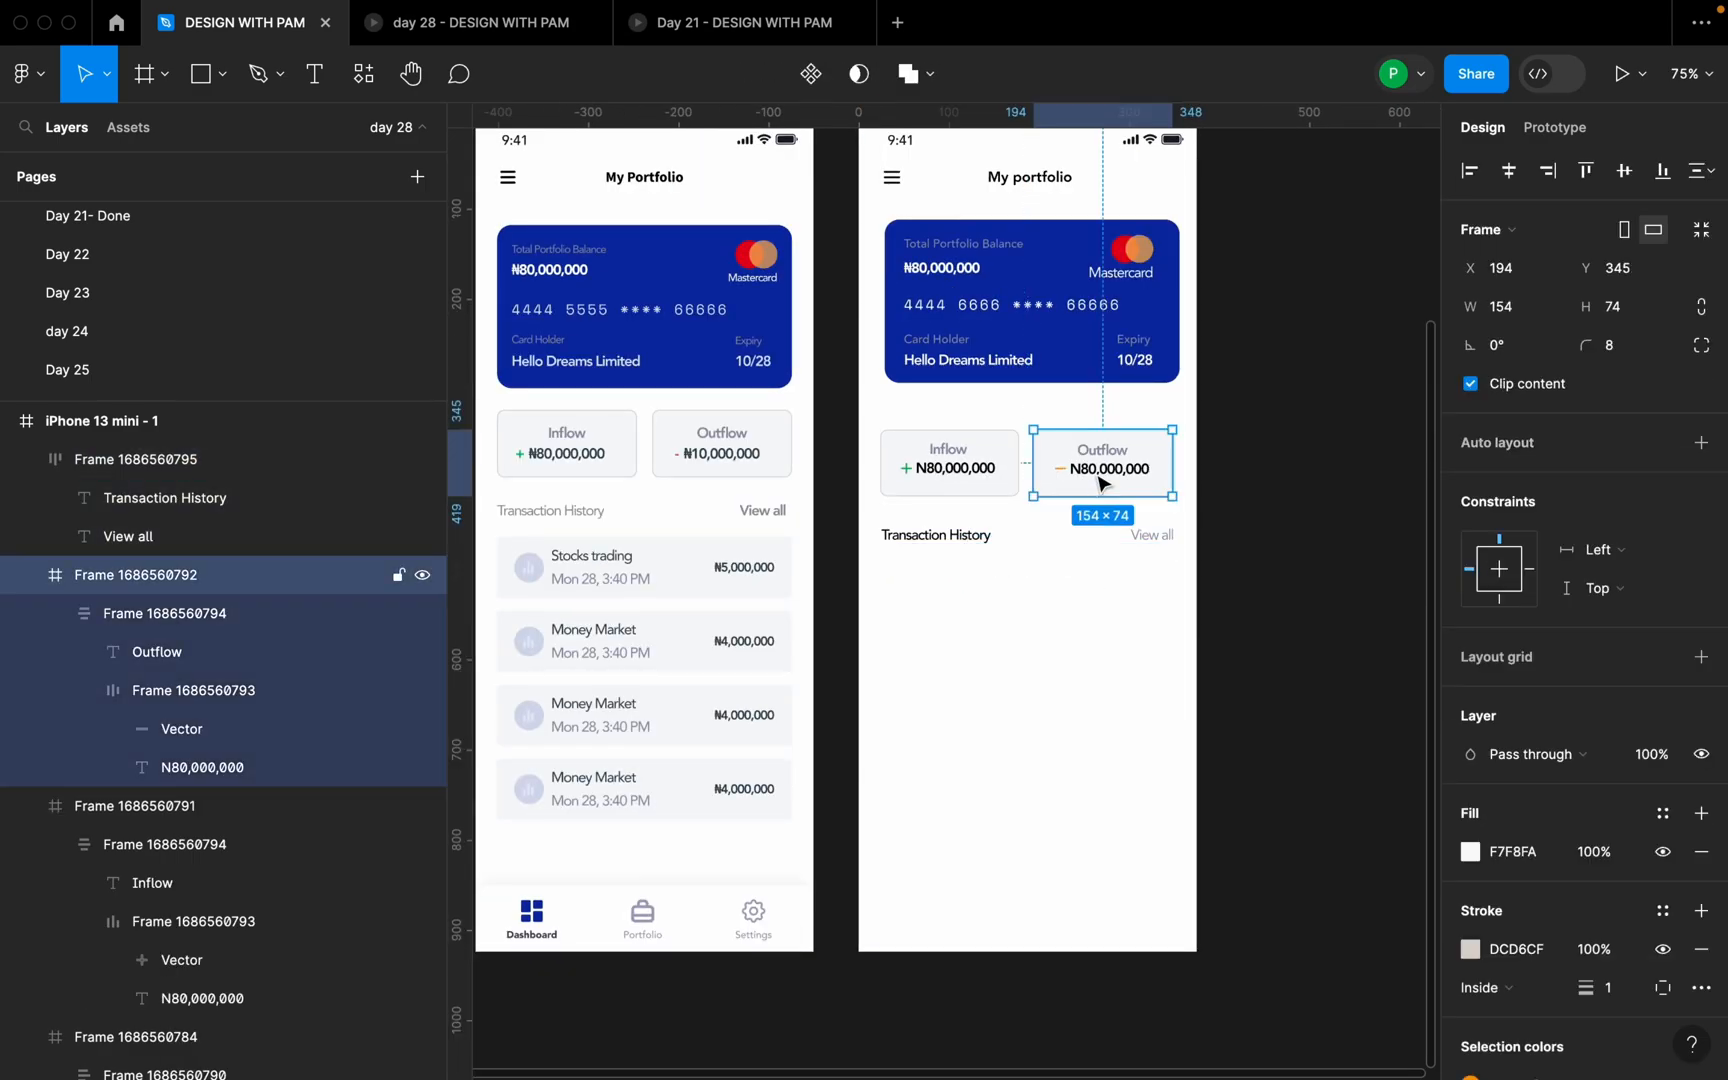
shift+click(990, 470)
key(shift+a)
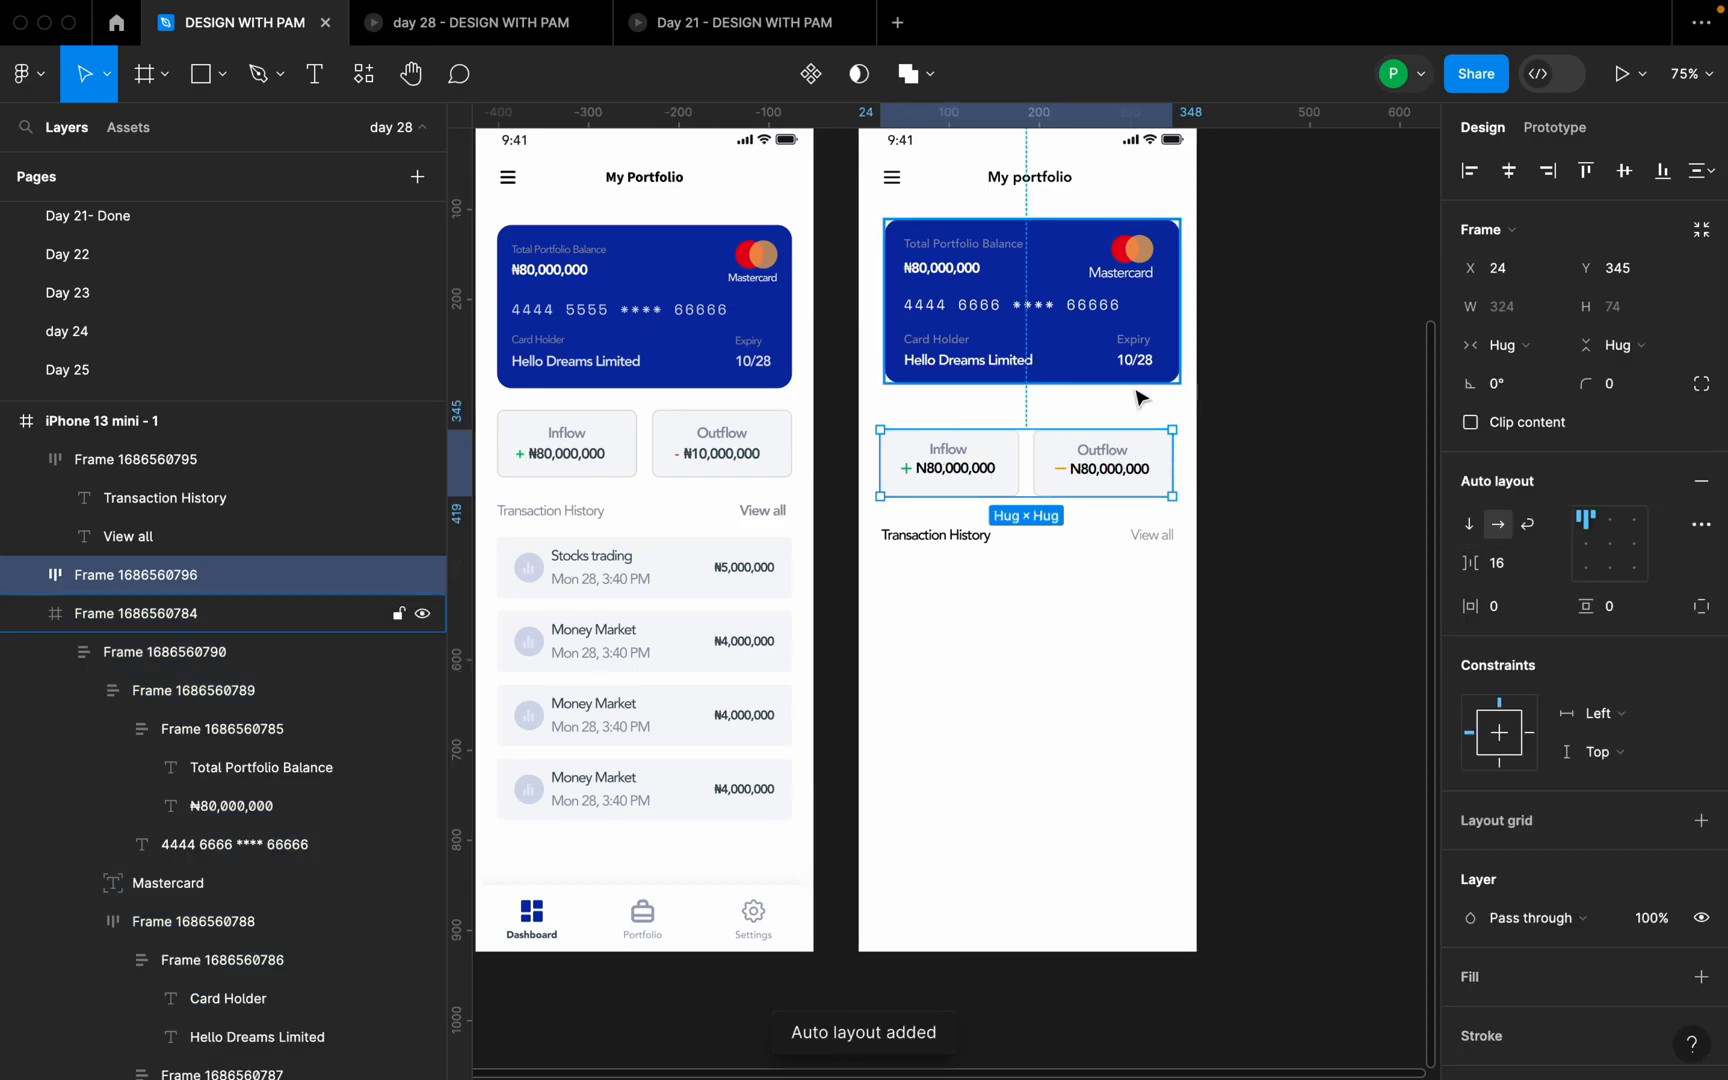
- Set the vertical spacing between the blue balance card and the Inflow/Outflow row to 32
scroll(1190, 398, left, 3)
drag(1340, 398, 853, 457)
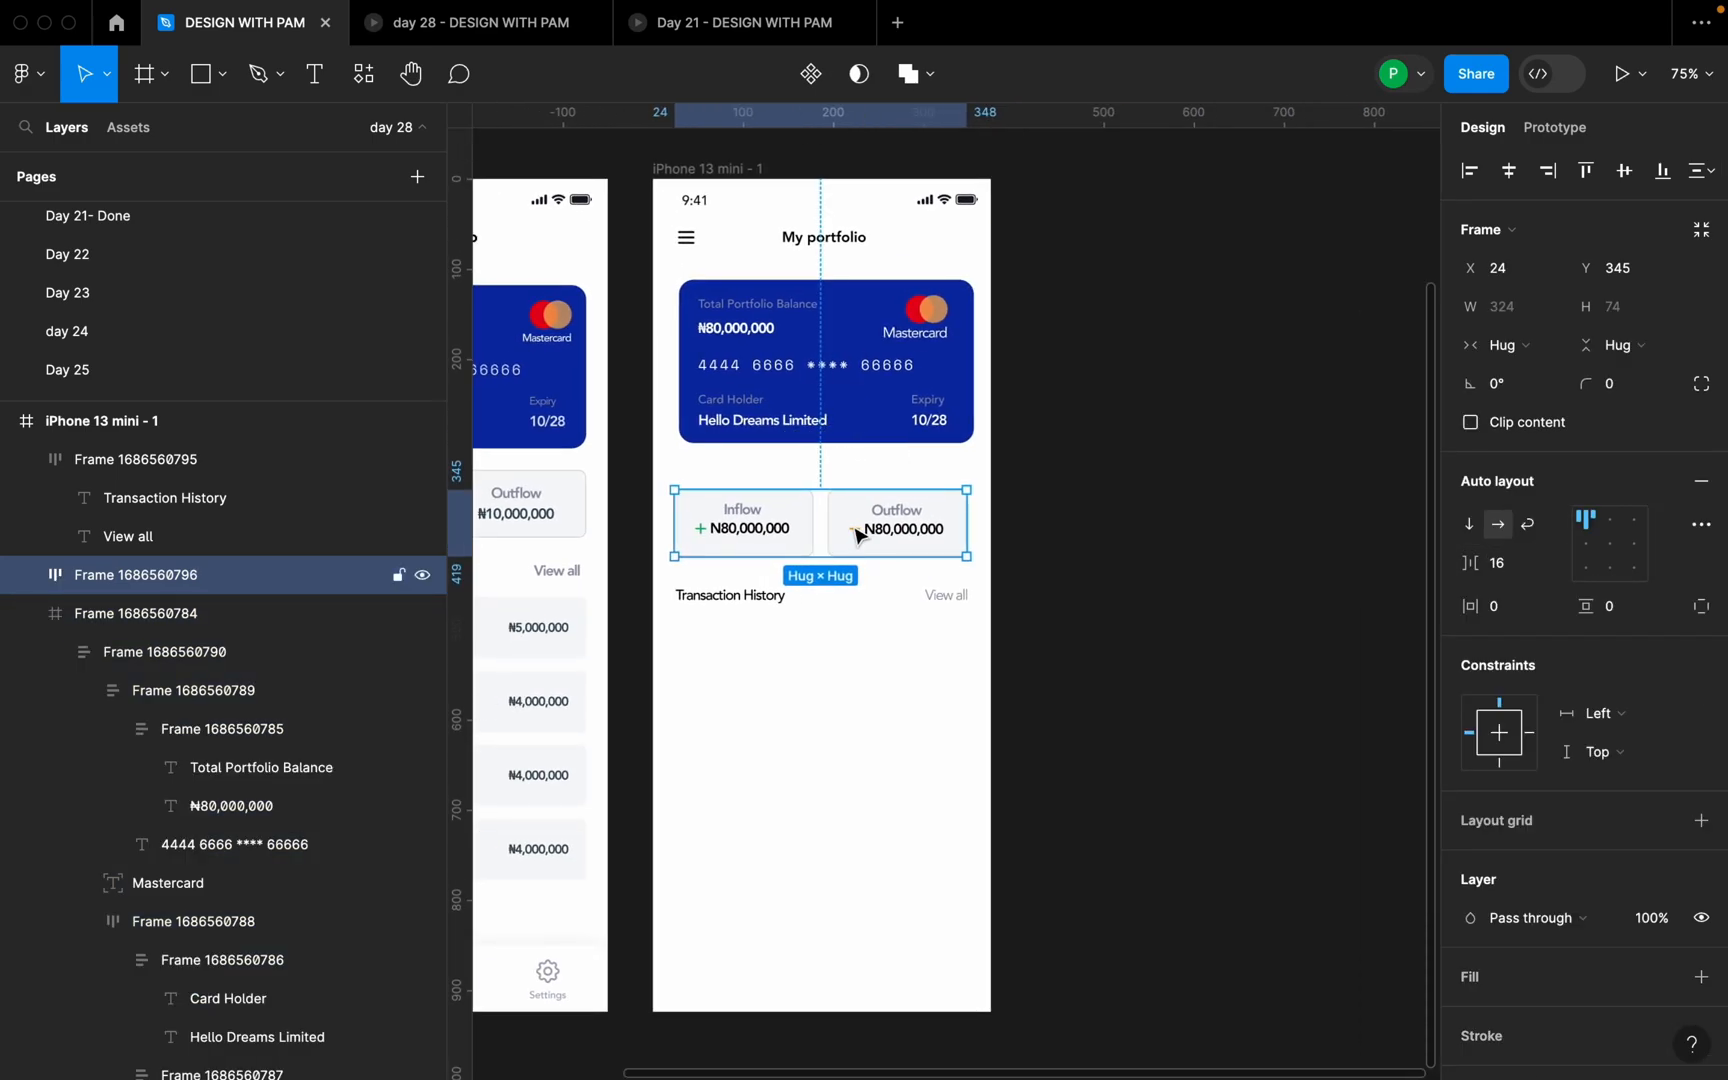
scroll(860, 535, up, 5)
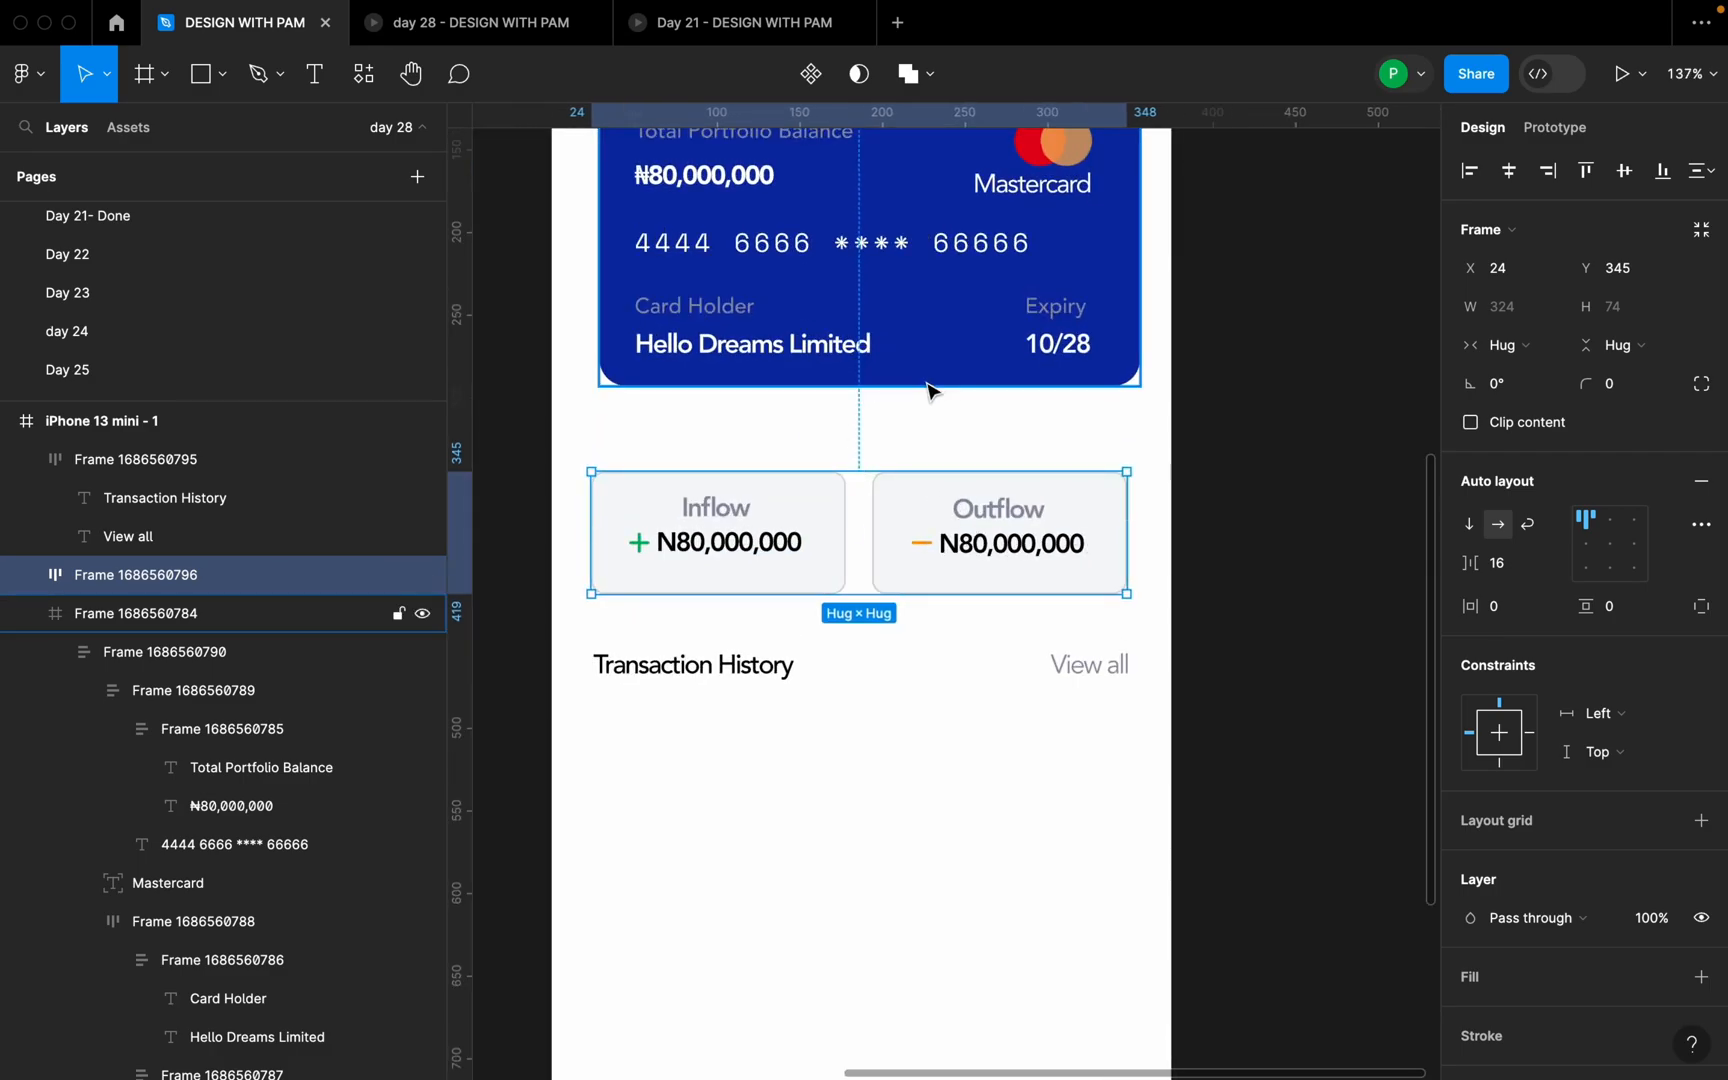
shift+click(938, 374)
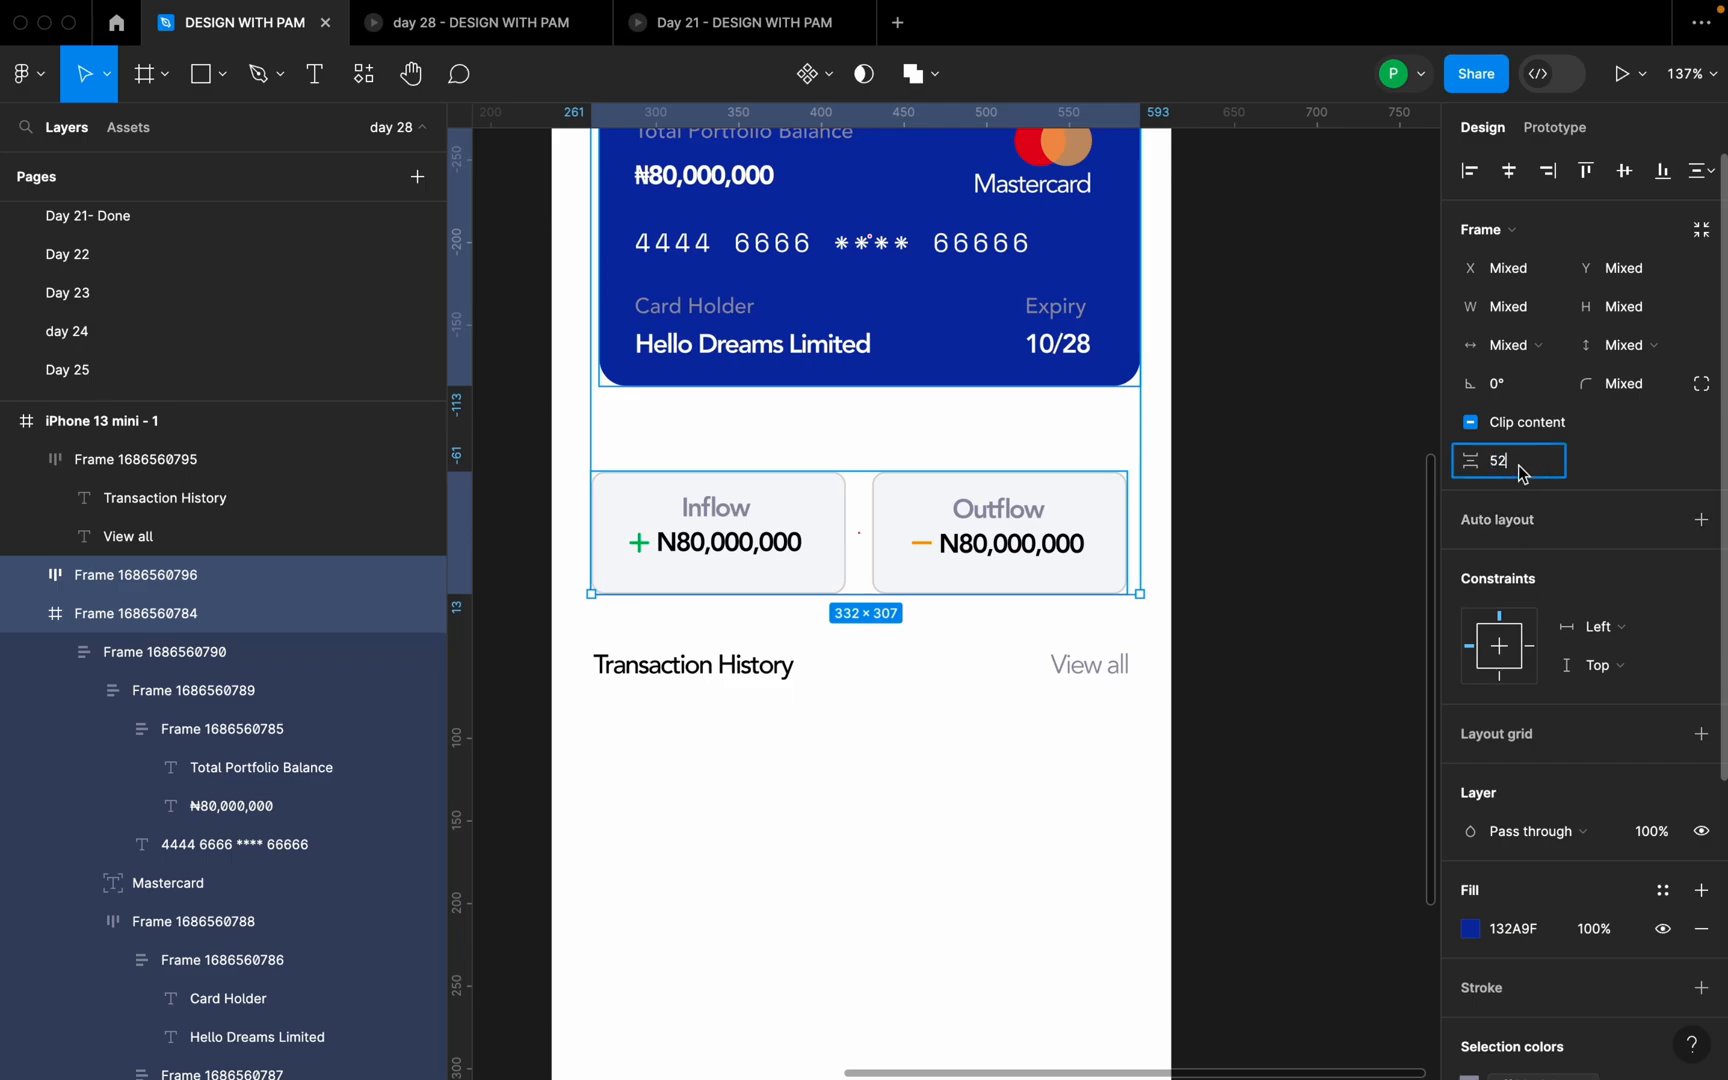
text(0)
key(Return)
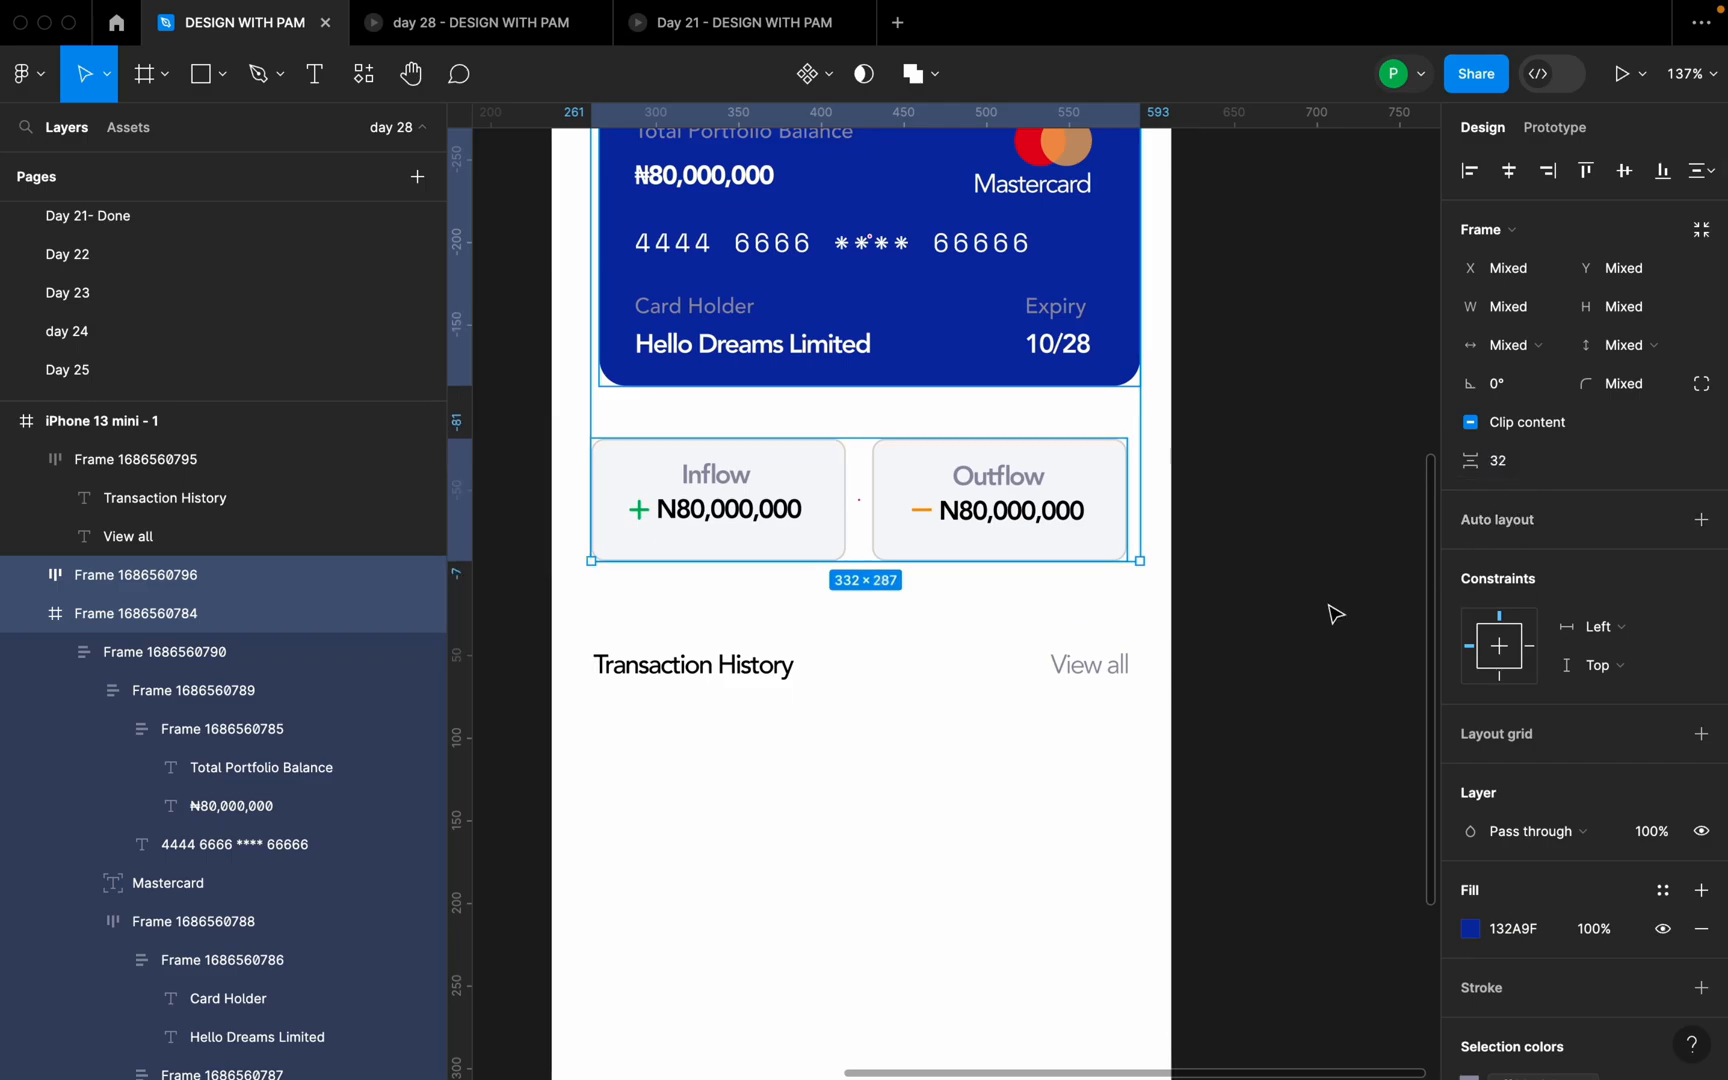
- Centre the Inflow/Outflow row and the blue balance card horizontally on the phone frame
click(1300, 590)
click(1027, 540)
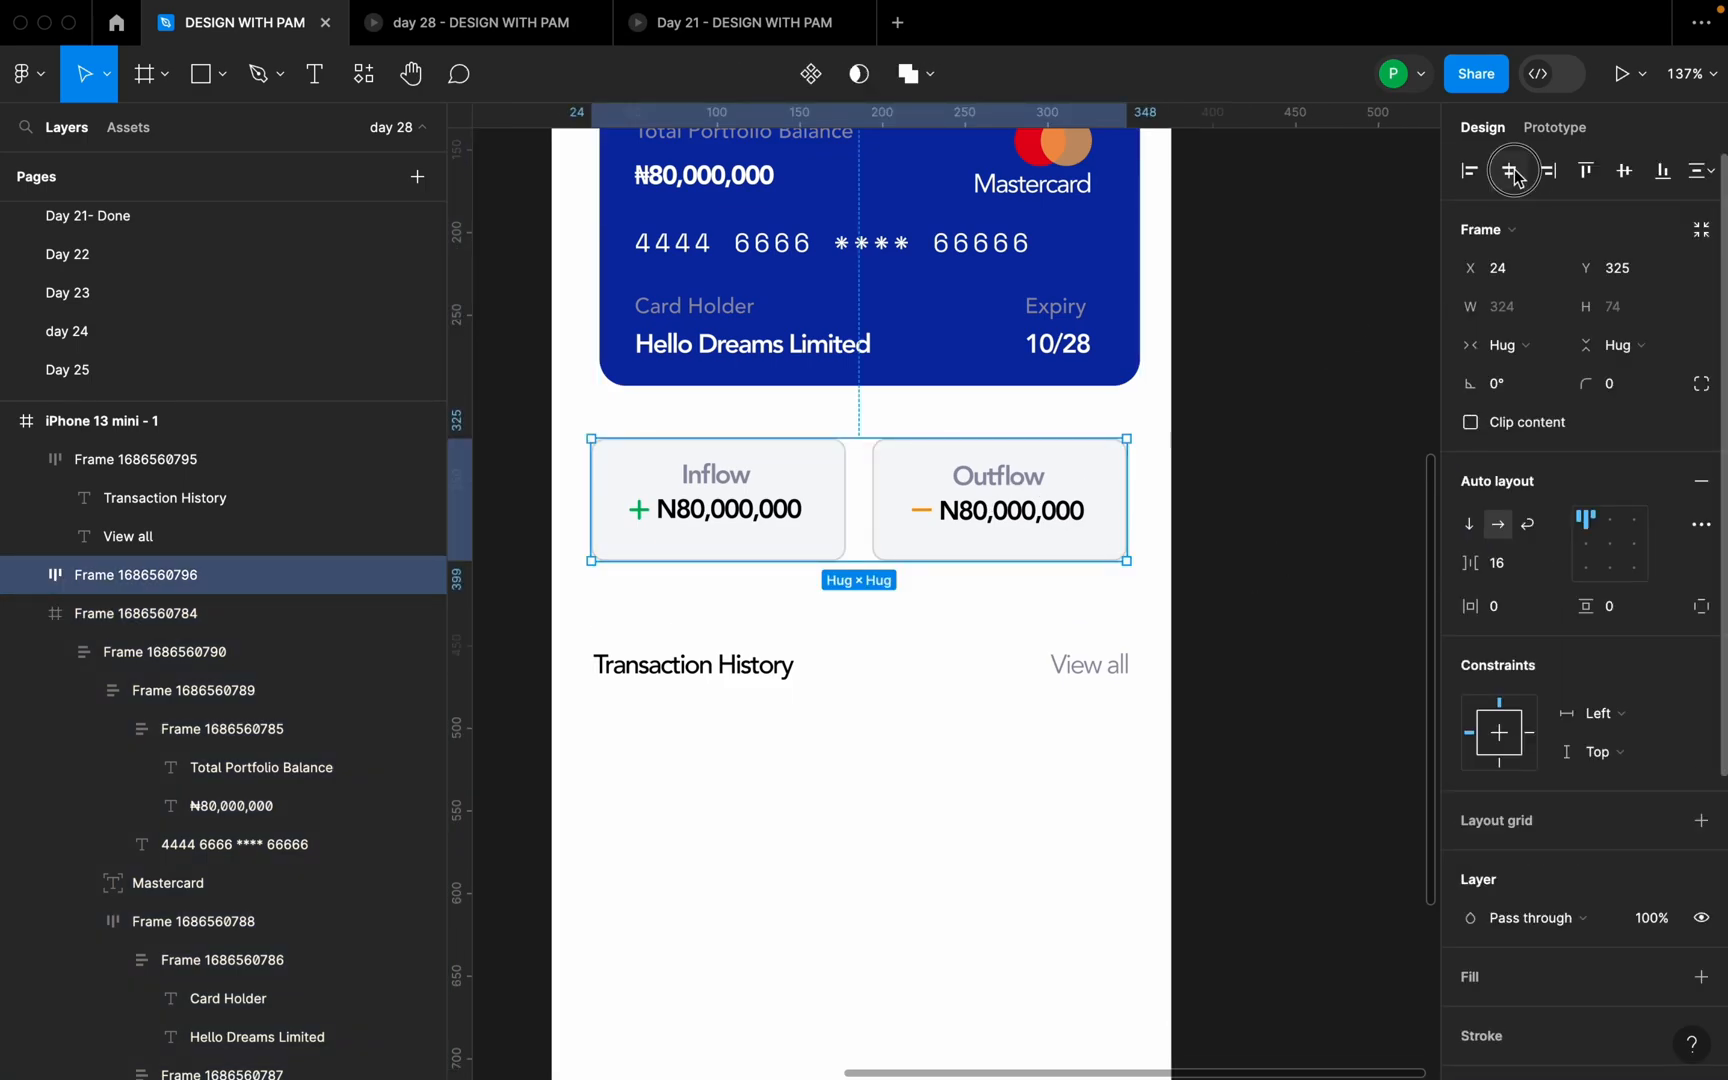
click(1020, 325)
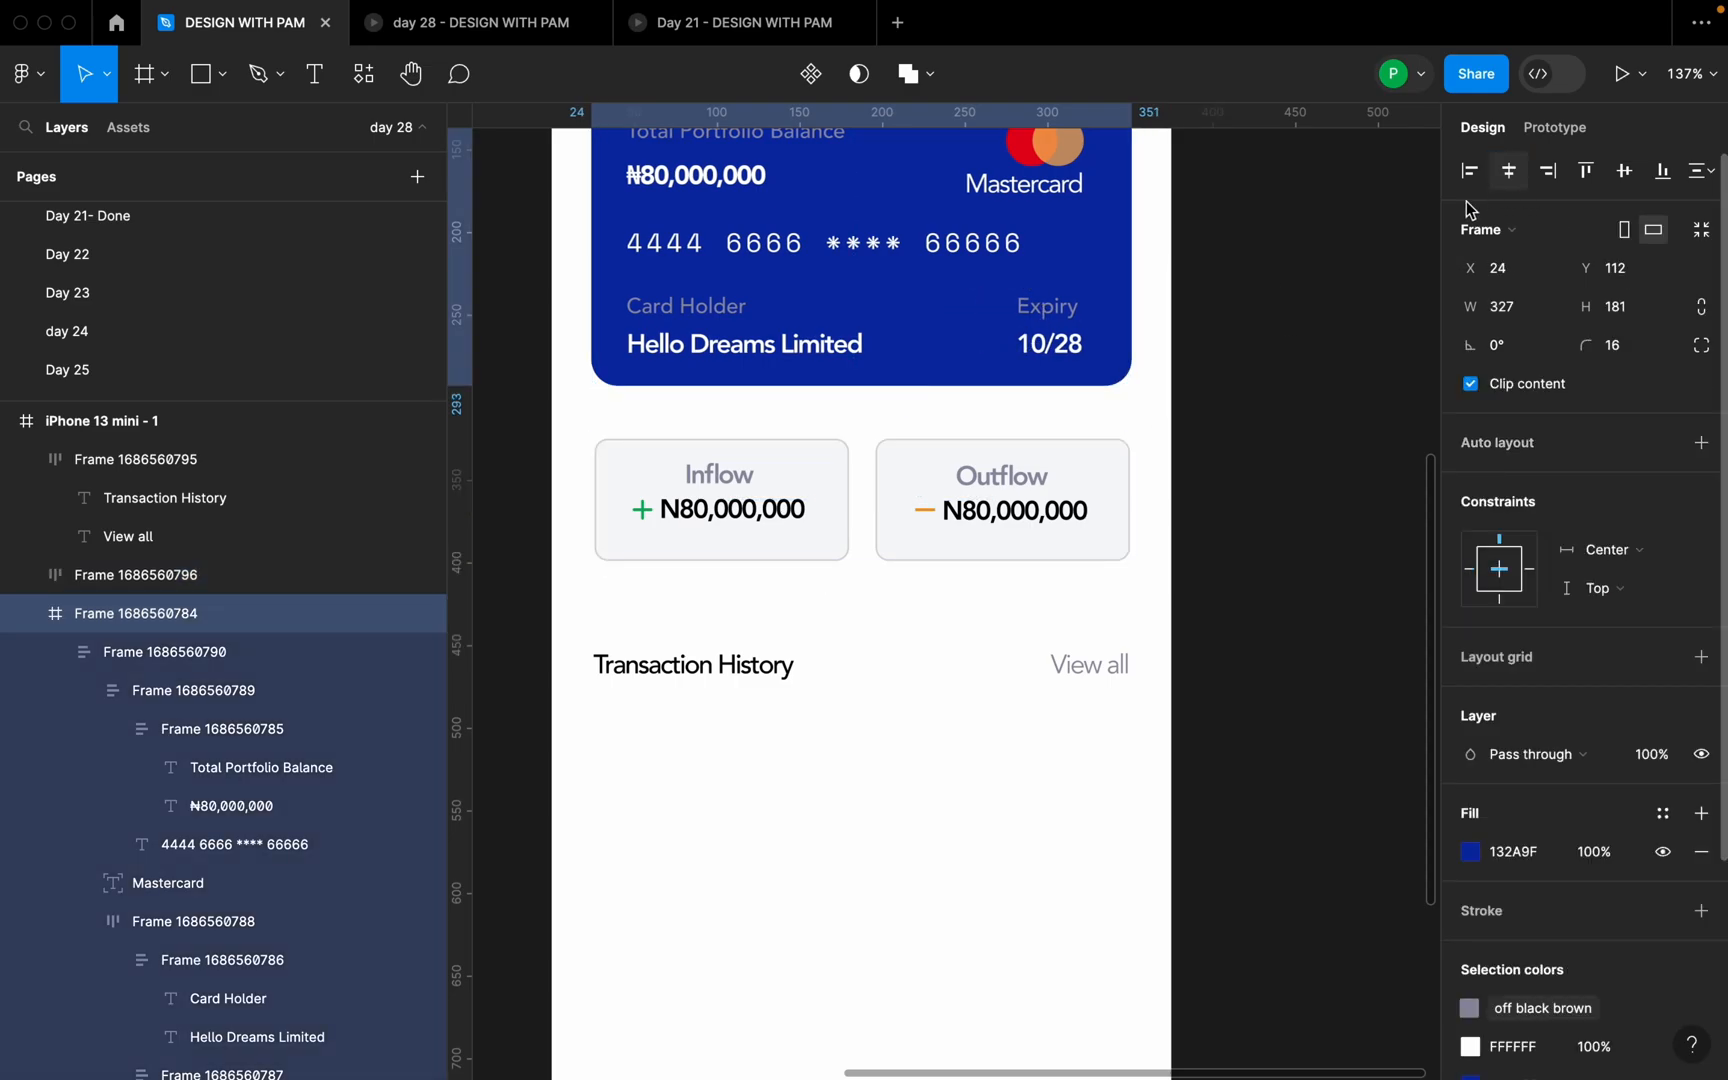
click(1342, 386)
scroll(1258, 576, down, 2)
scroll(1257, 578, down, 2)
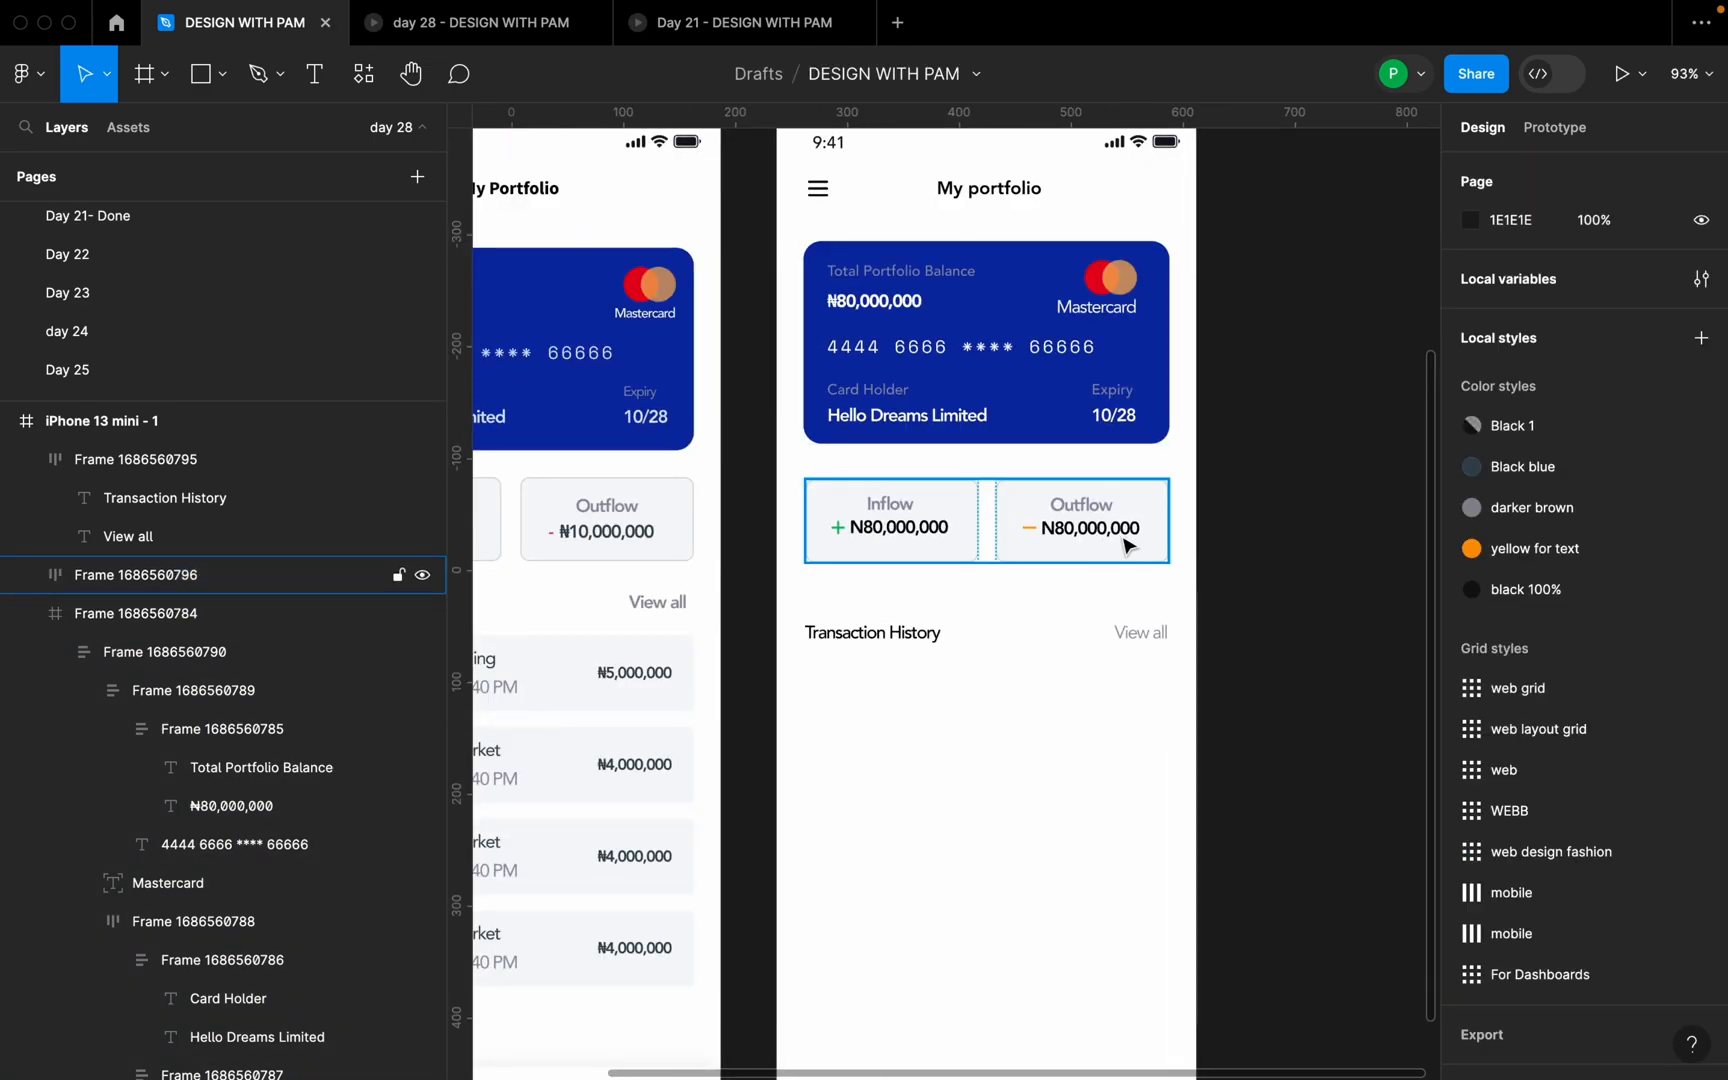
- Set the vertical spacing between the Inflow/Outflow row and the Transaction History row to 32
click(1130, 548)
click(1136, 655)
shift+click(1010, 545)
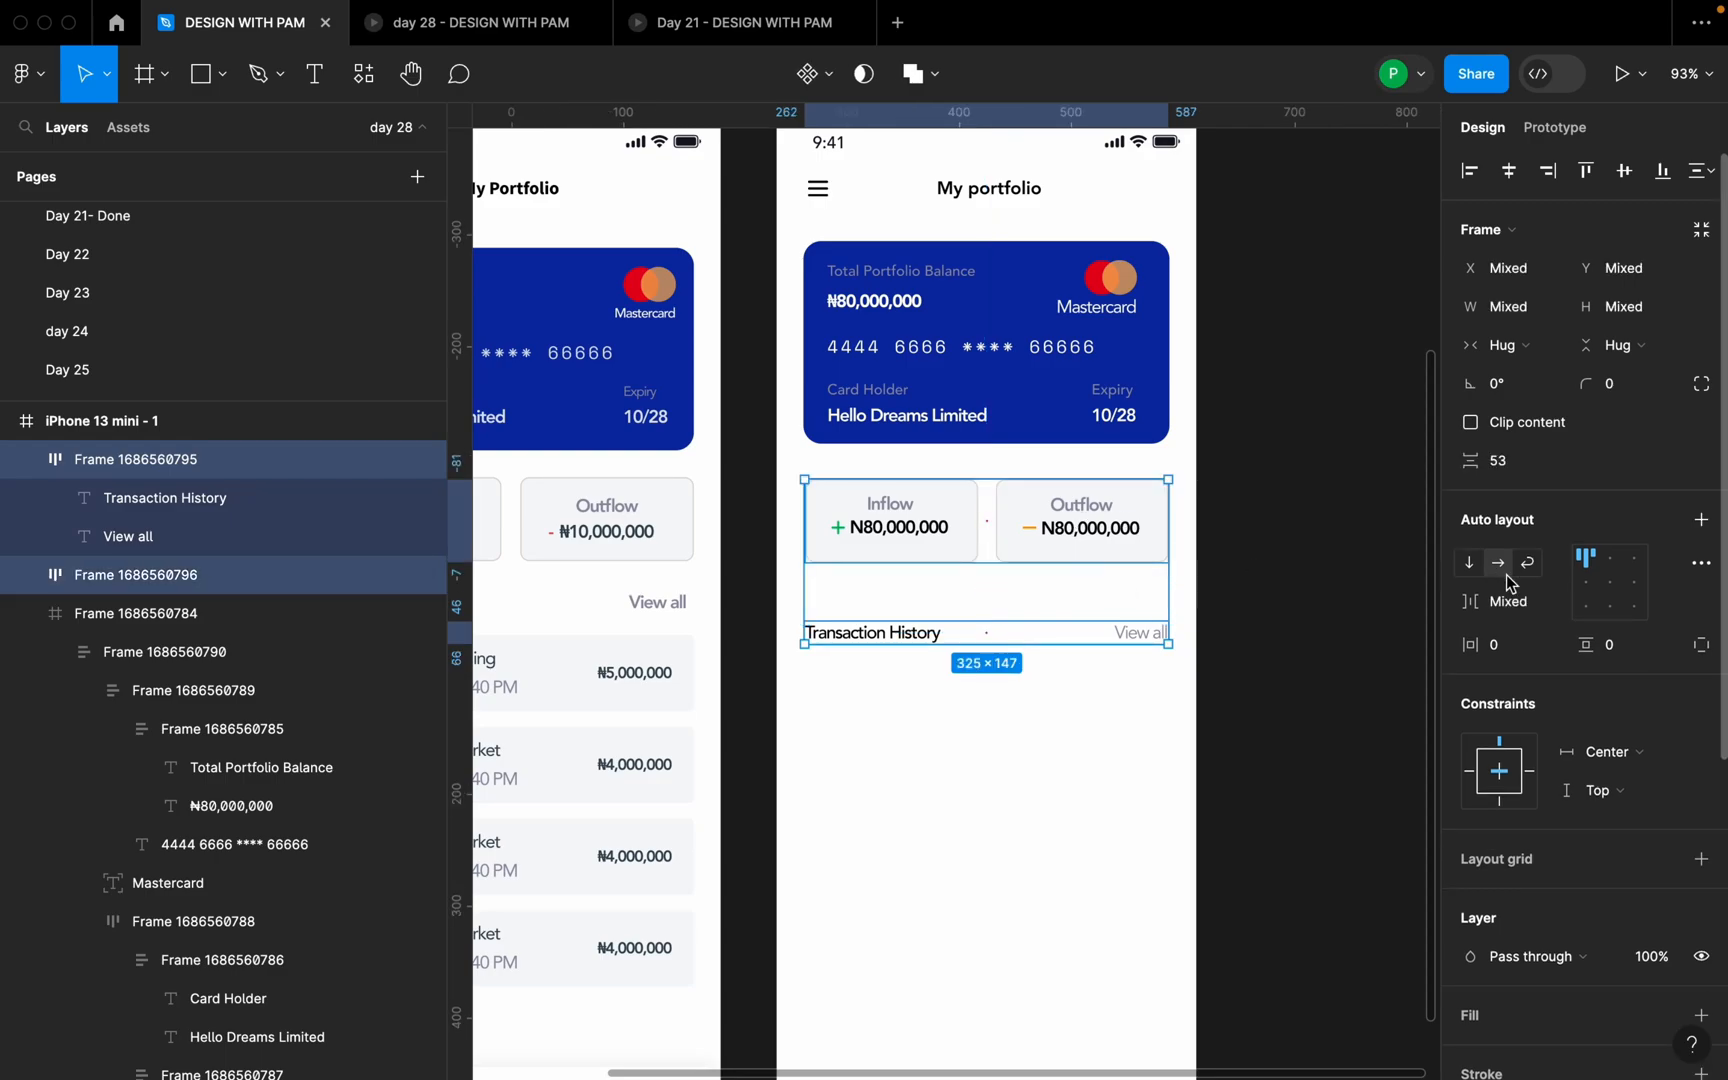
text(32)
key(Return)
click(1283, 670)
scroll(1287, 659, down, 3)
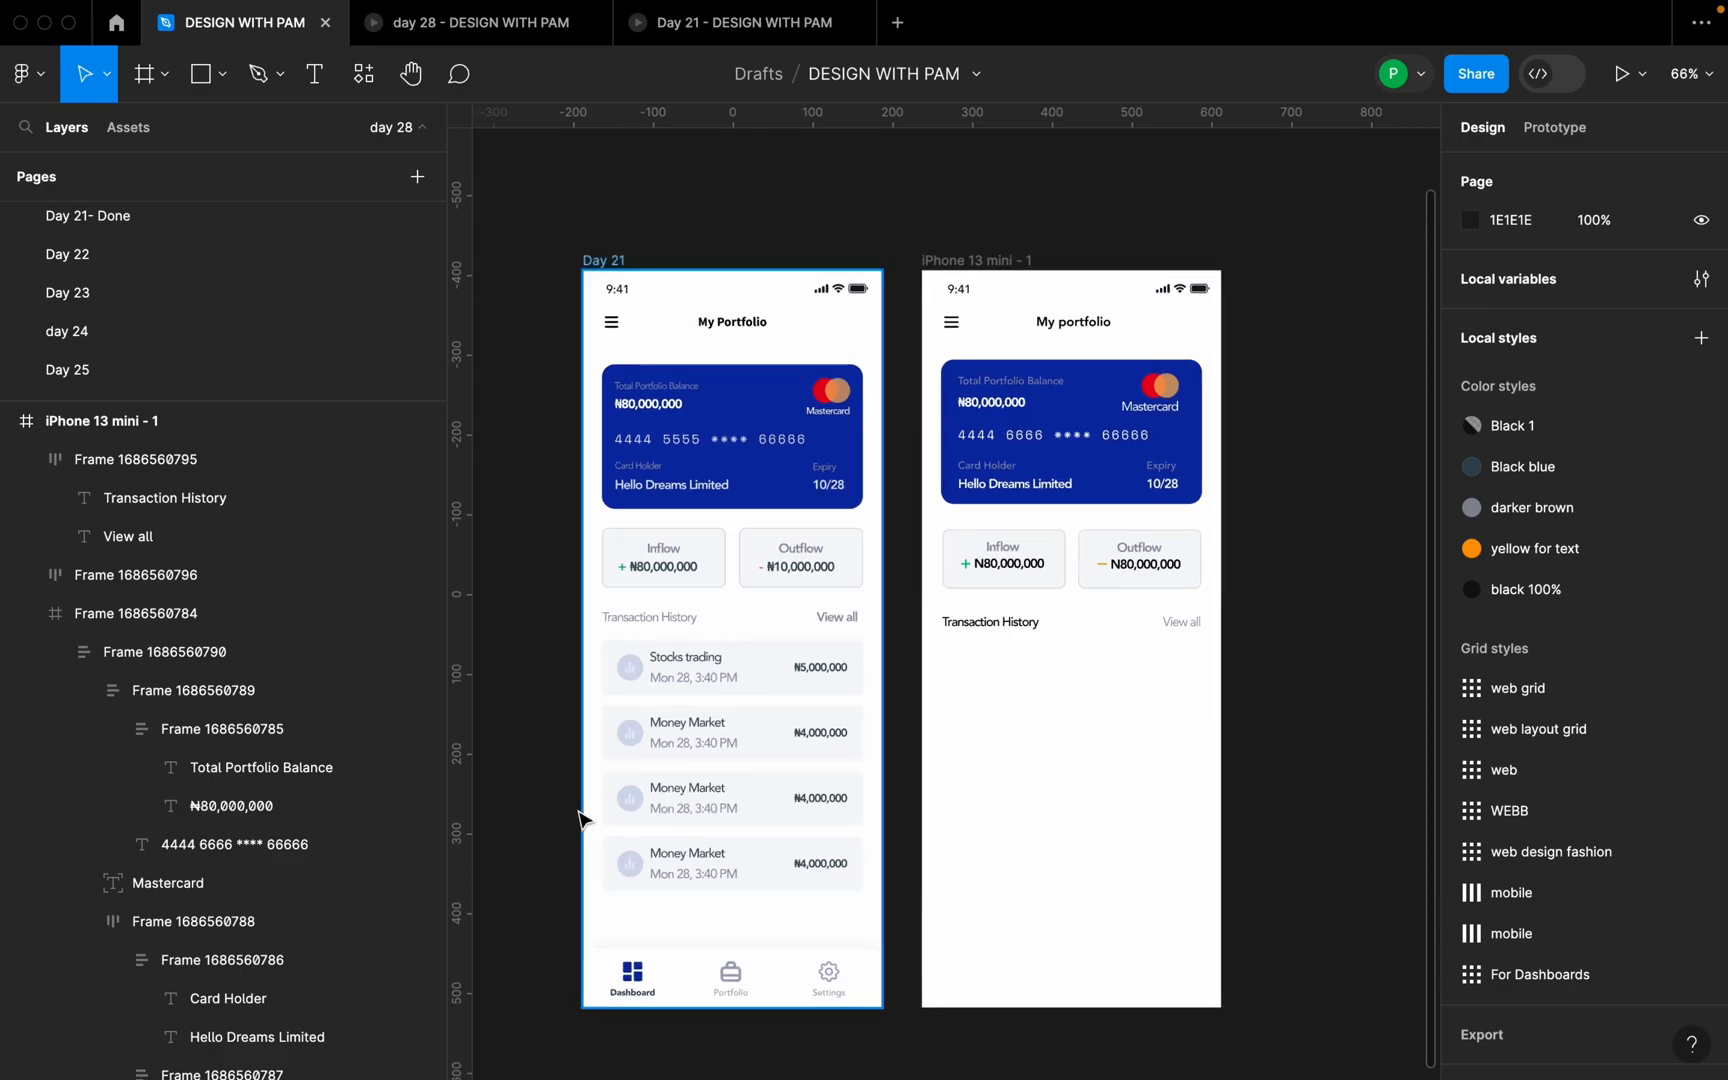
- Add the text "Stock trading" below the Transaction History heading in the iPhone 13 mini frame
scroll(598, 764, up, 3)
key(t)
click(1124, 652)
text(St)
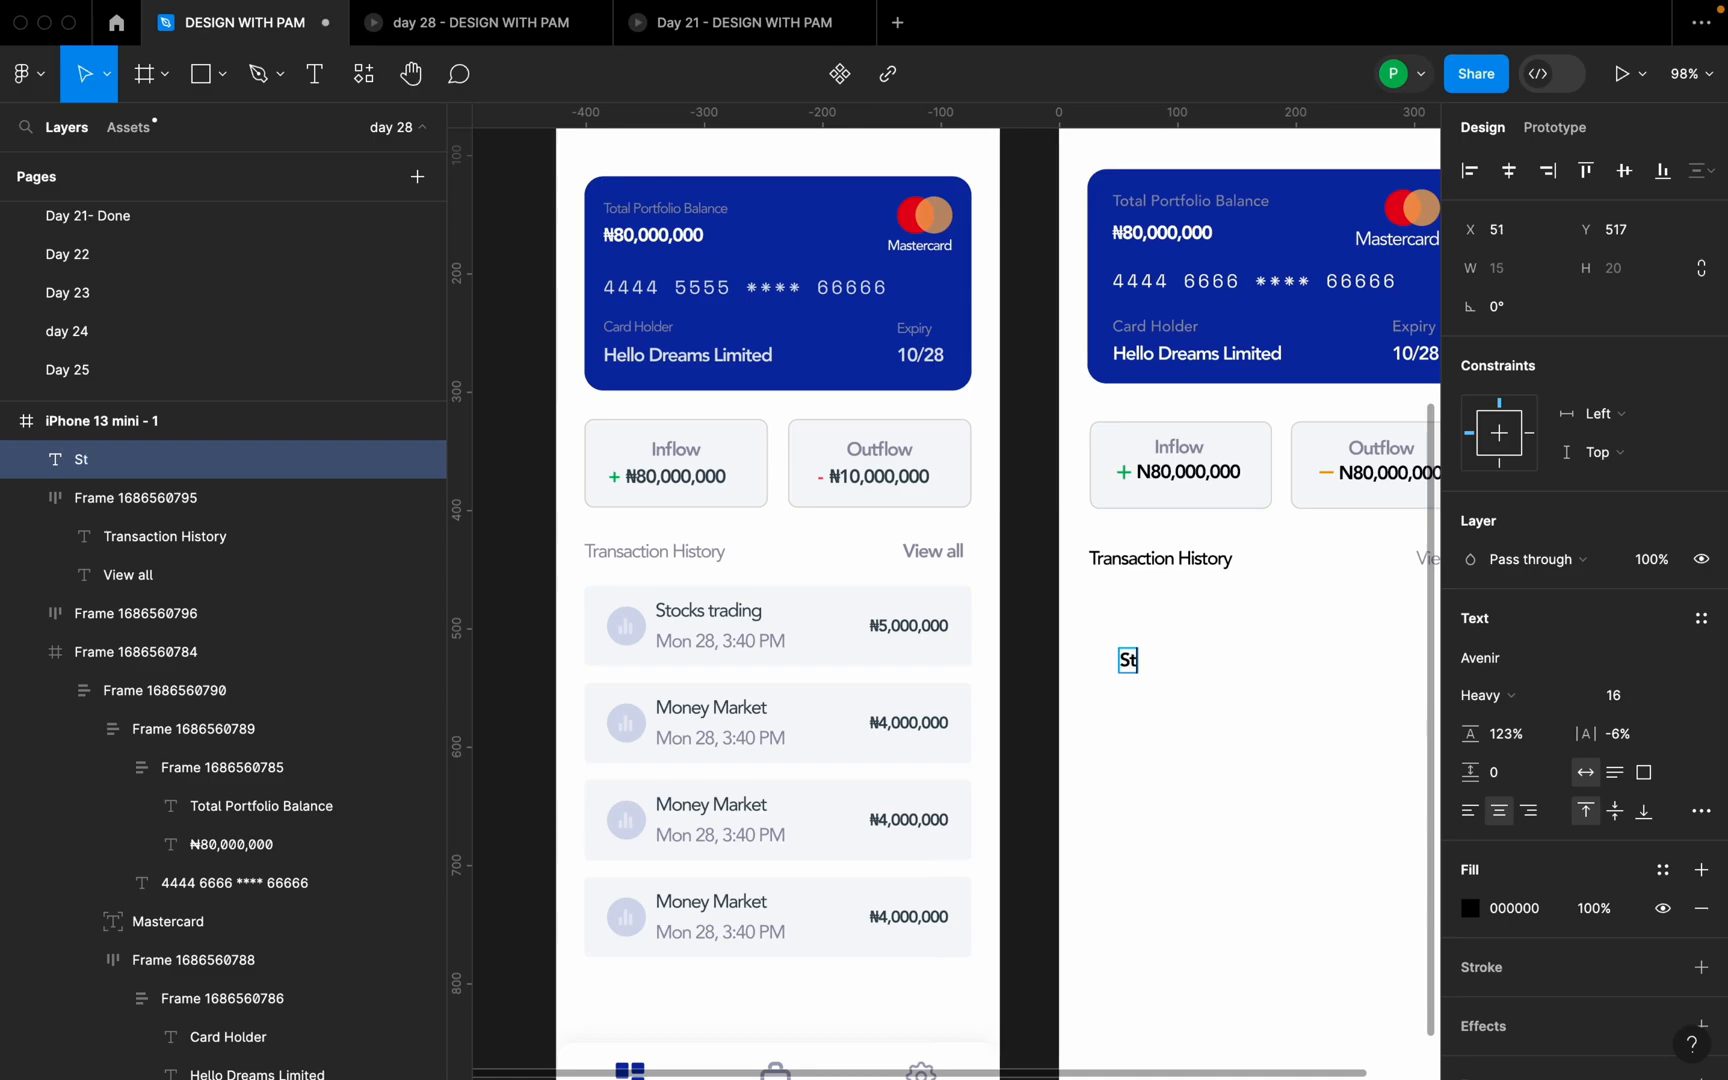
text(ock trading)
mouse_move(1152, 663)
mouse_down()
mouse_move(1196, 627)
mouse_move(1165, 629)
mouse_move(1172, 645)
mouse_up()
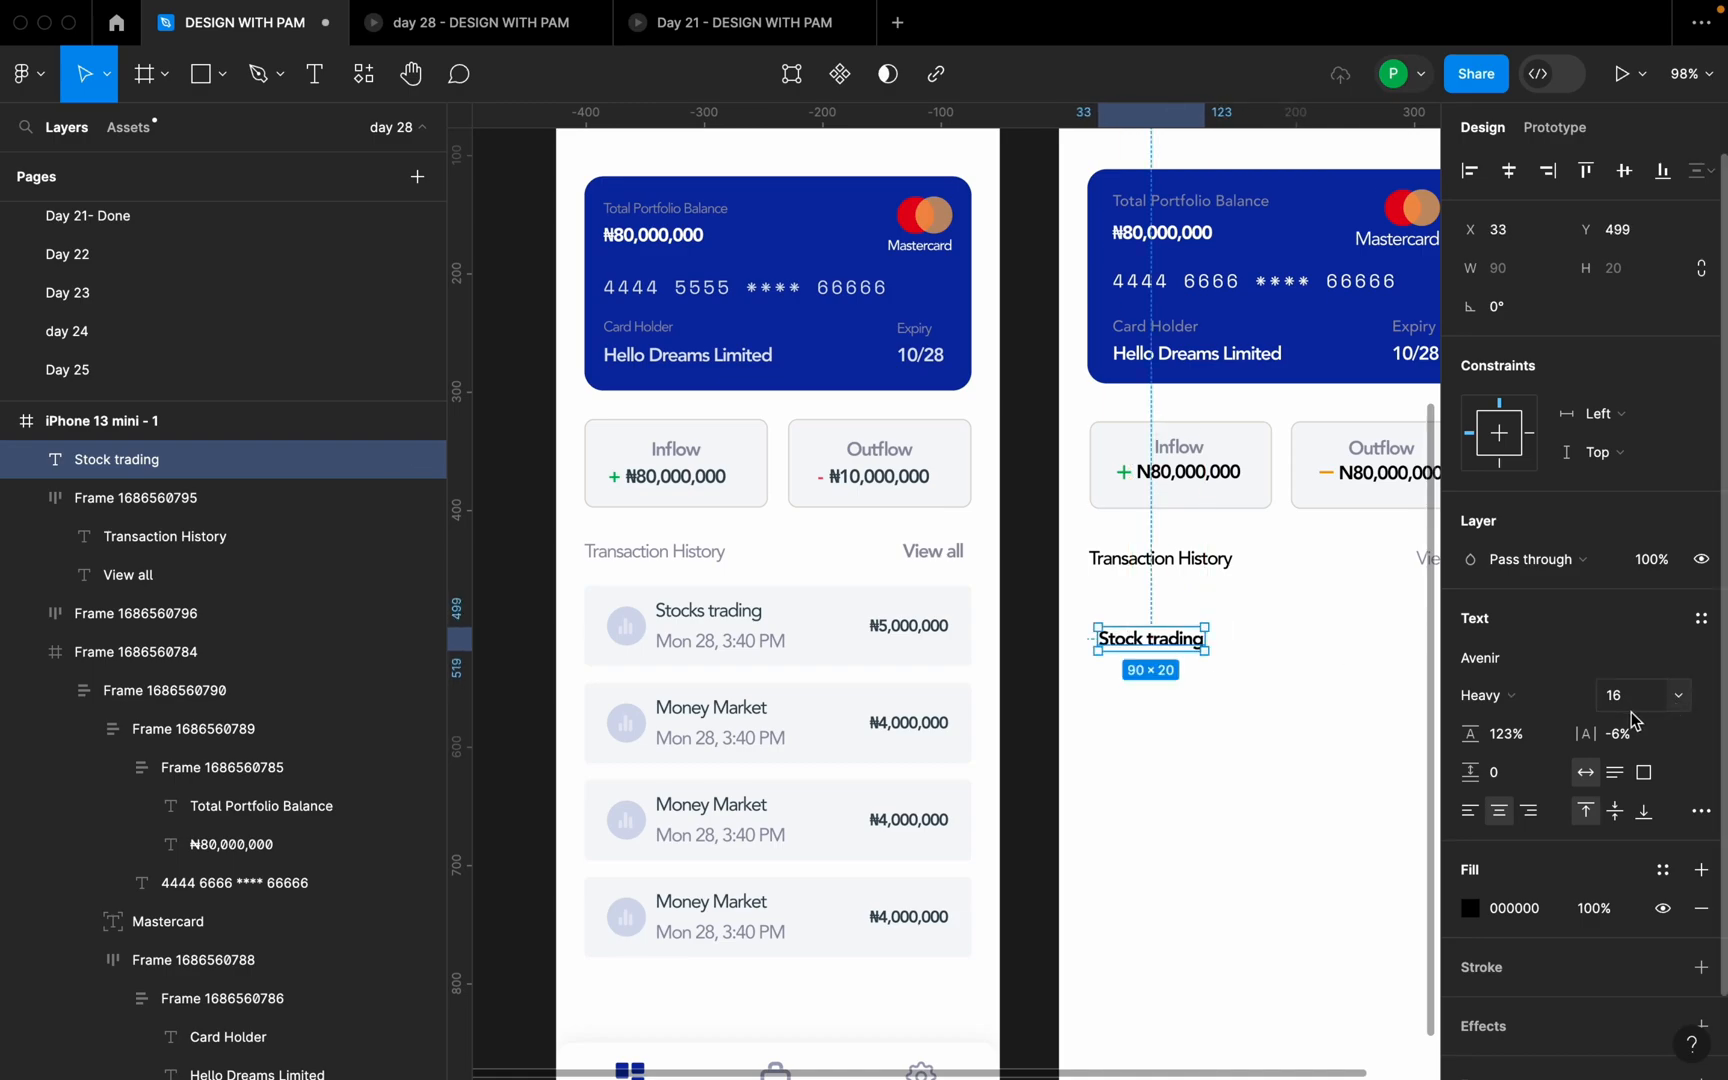
- Match the Stock trading text to the reference design's transaction title by setting its font weight to Roman
super+click(733, 618)
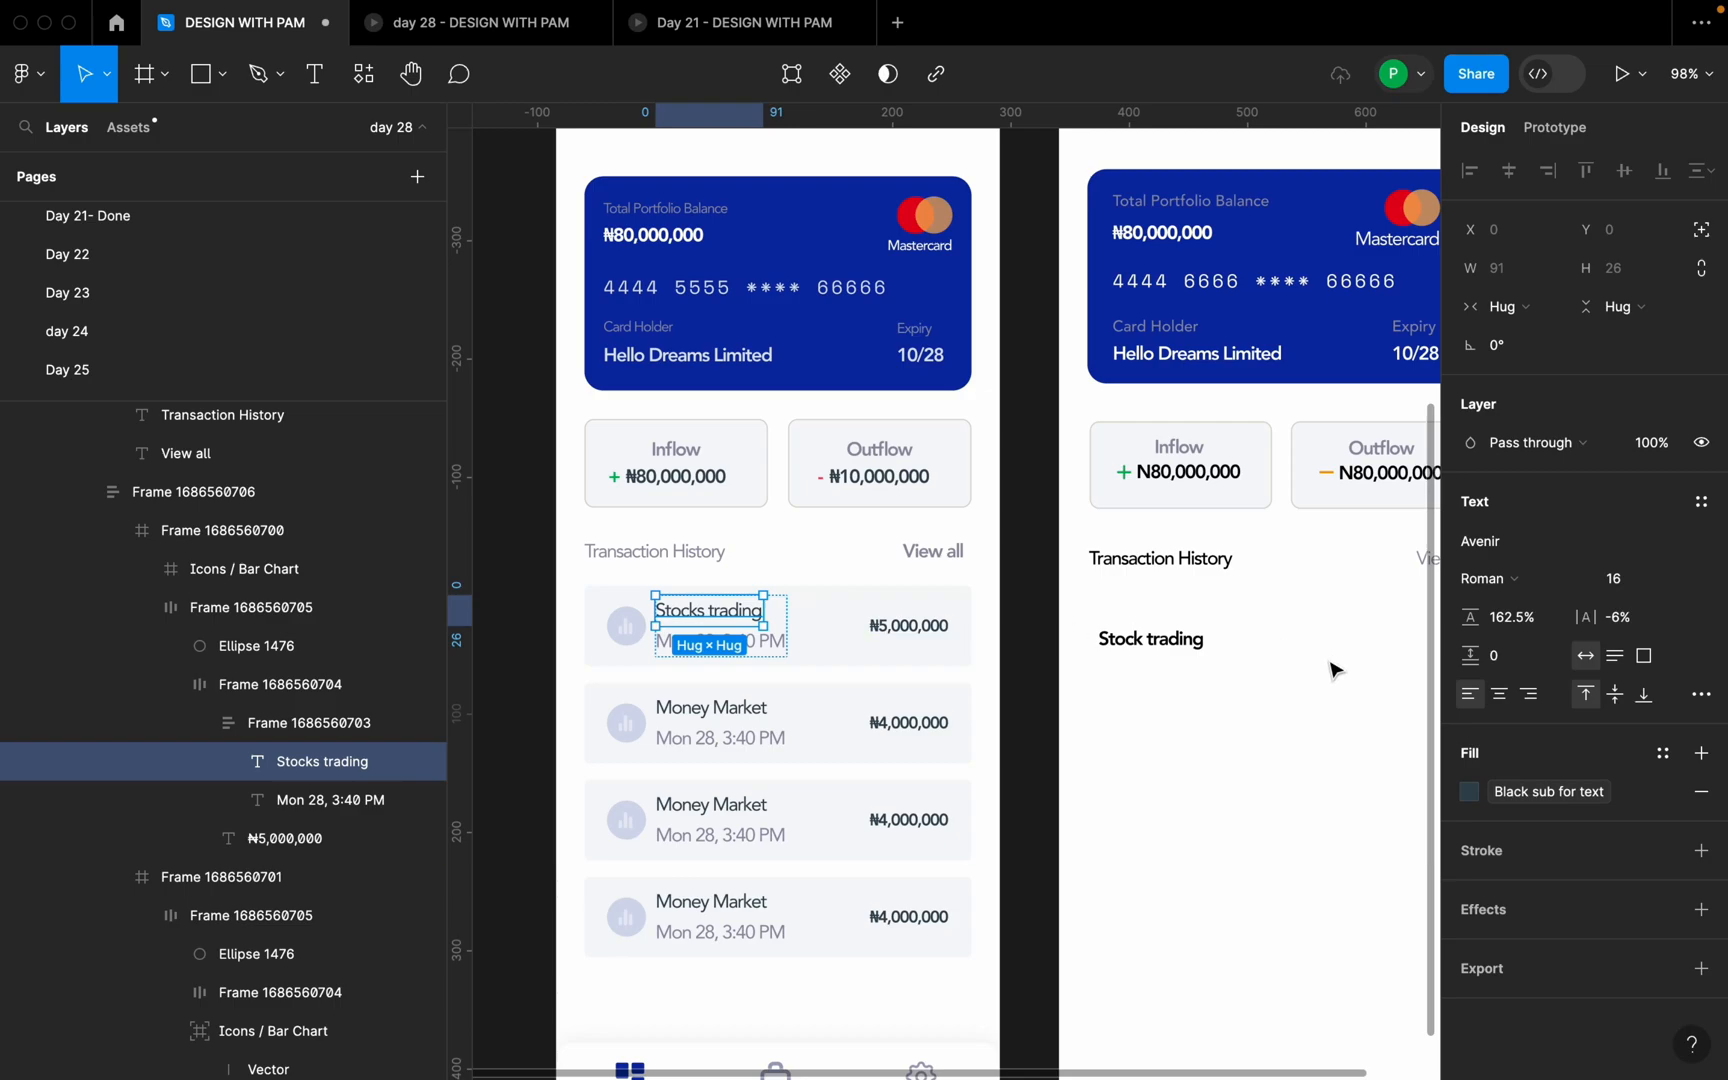
click(1157, 700)
scroll(1340, 645, up, 3)
click(1070, 640)
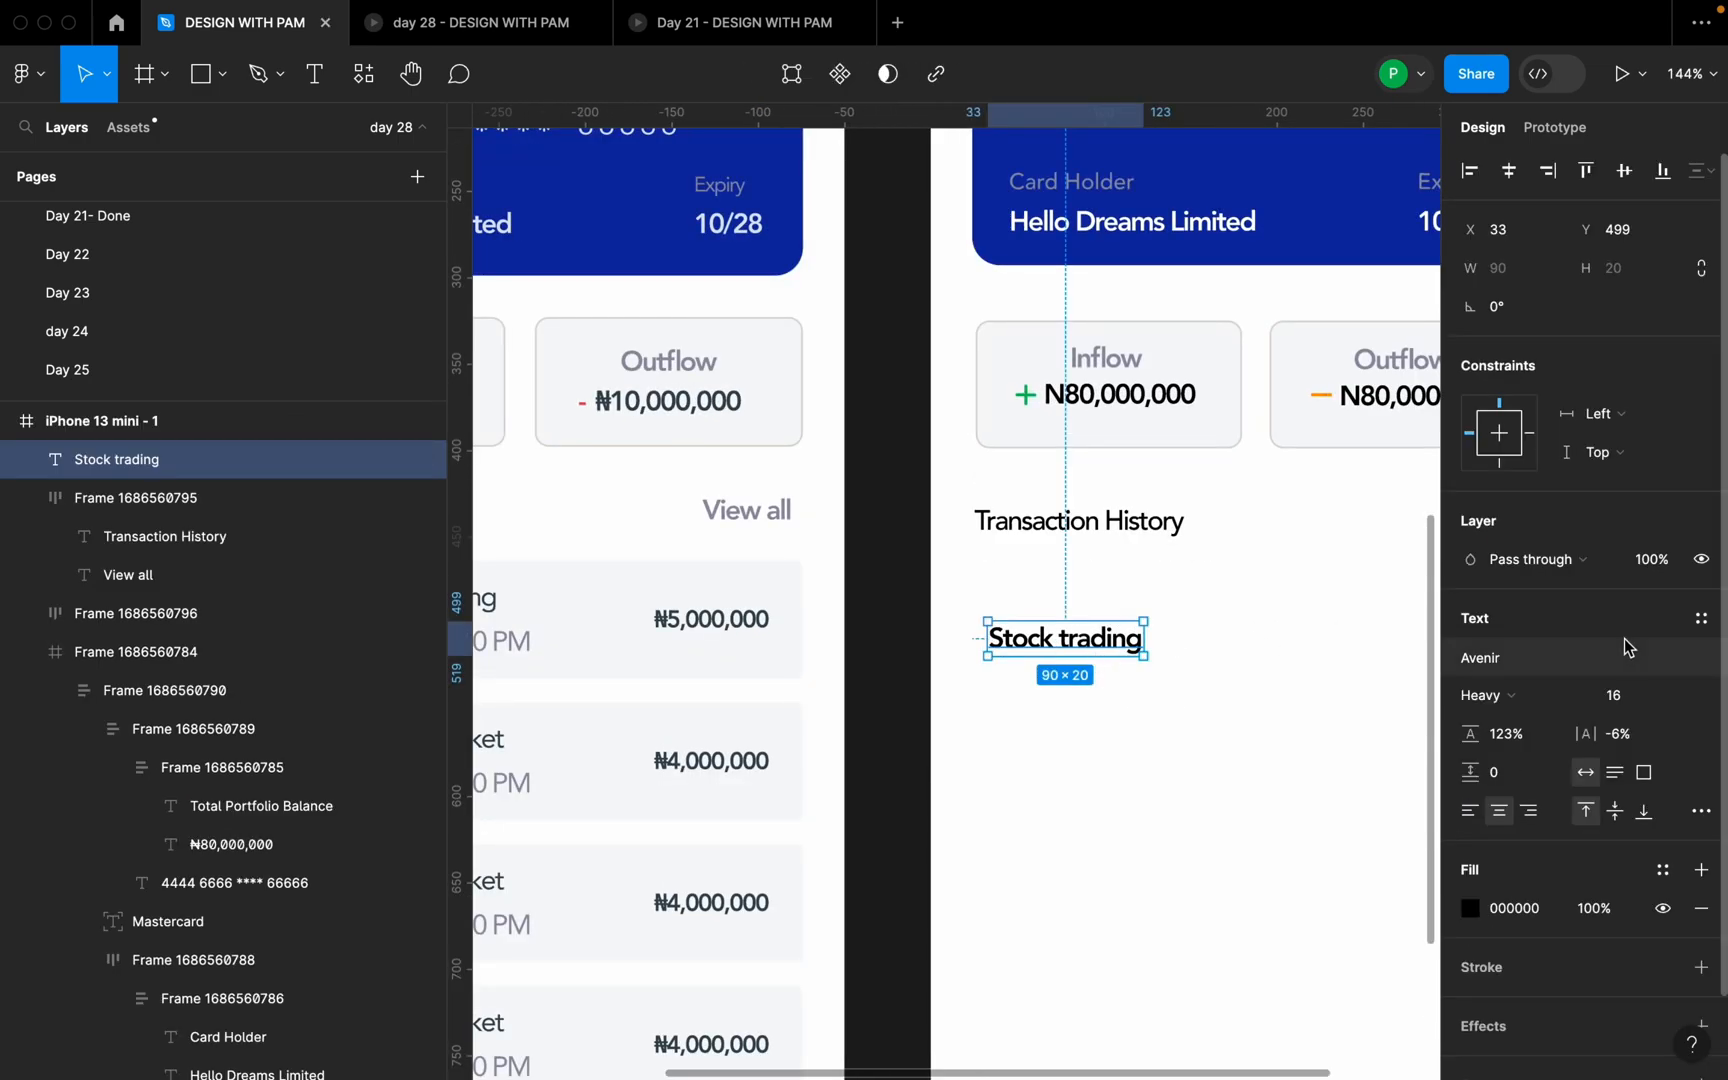
click(1547, 694)
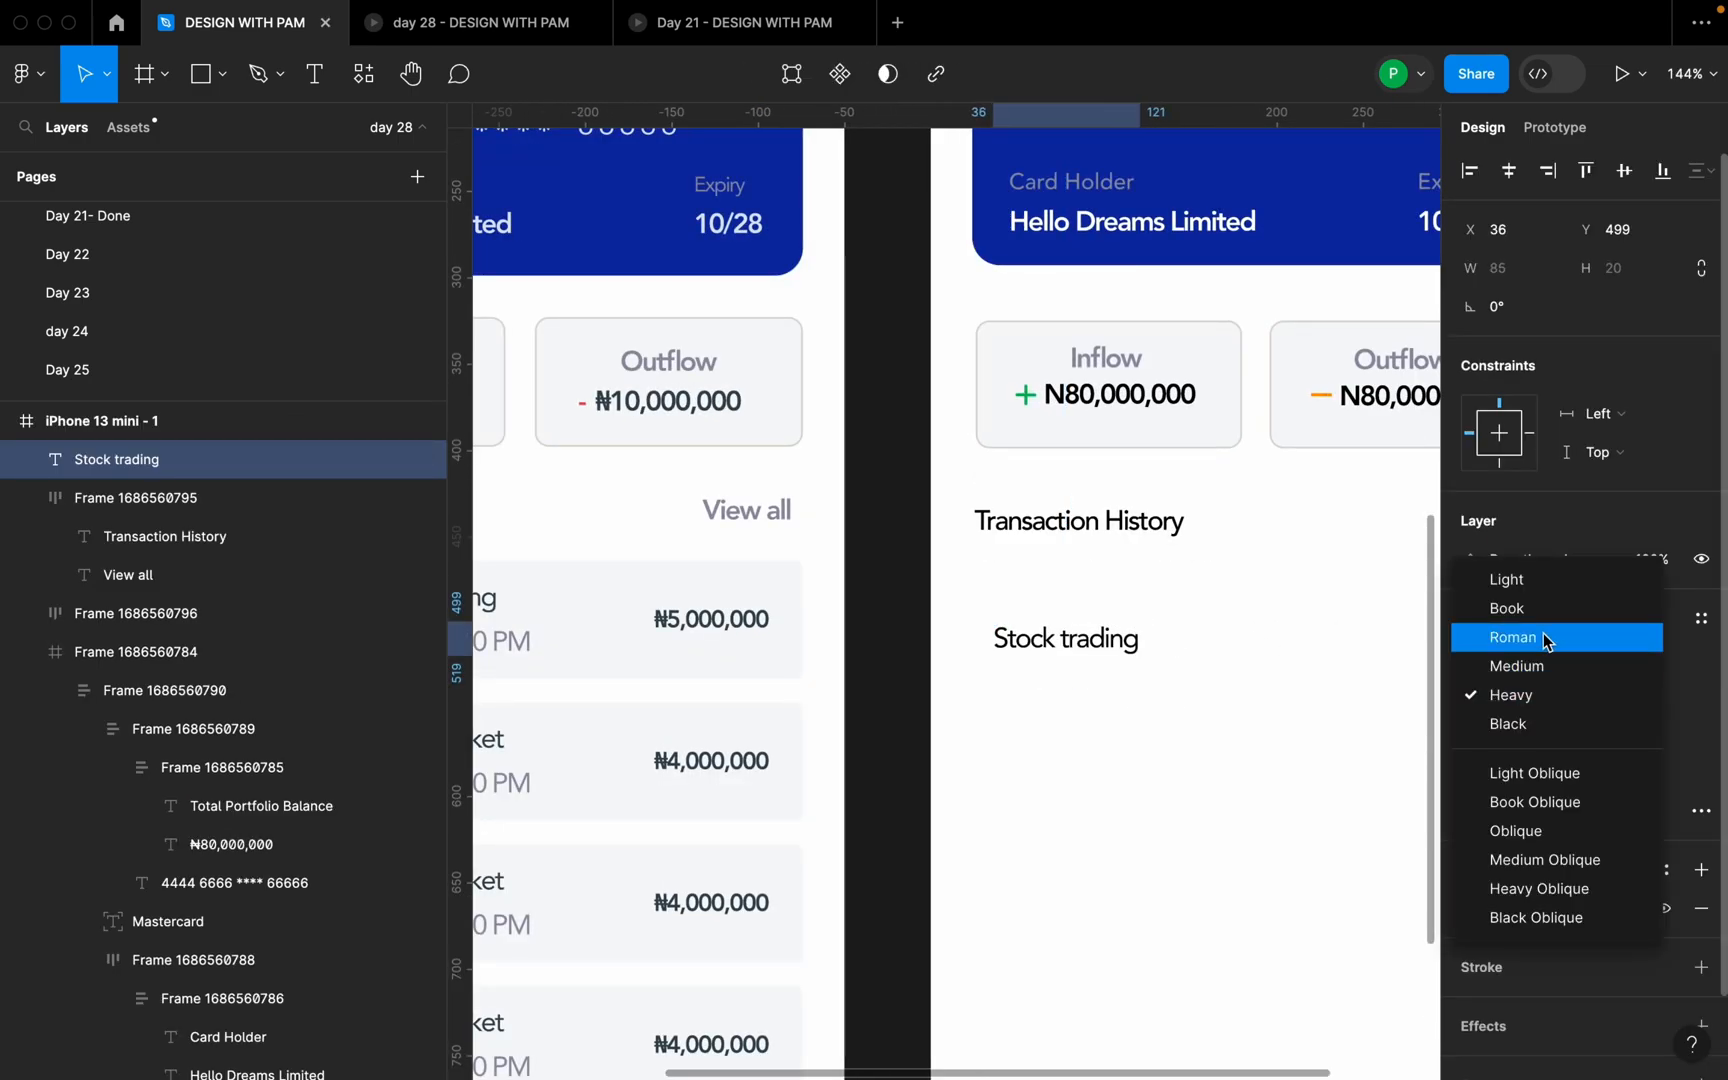
click(1540, 637)
- Duplicate the Stock trading text, change the copy to "Mon 28, 3:40 PM" and place it directly beneath the original
drag(1063, 648, 1082, 688)
scroll(1045, 632, down, 4)
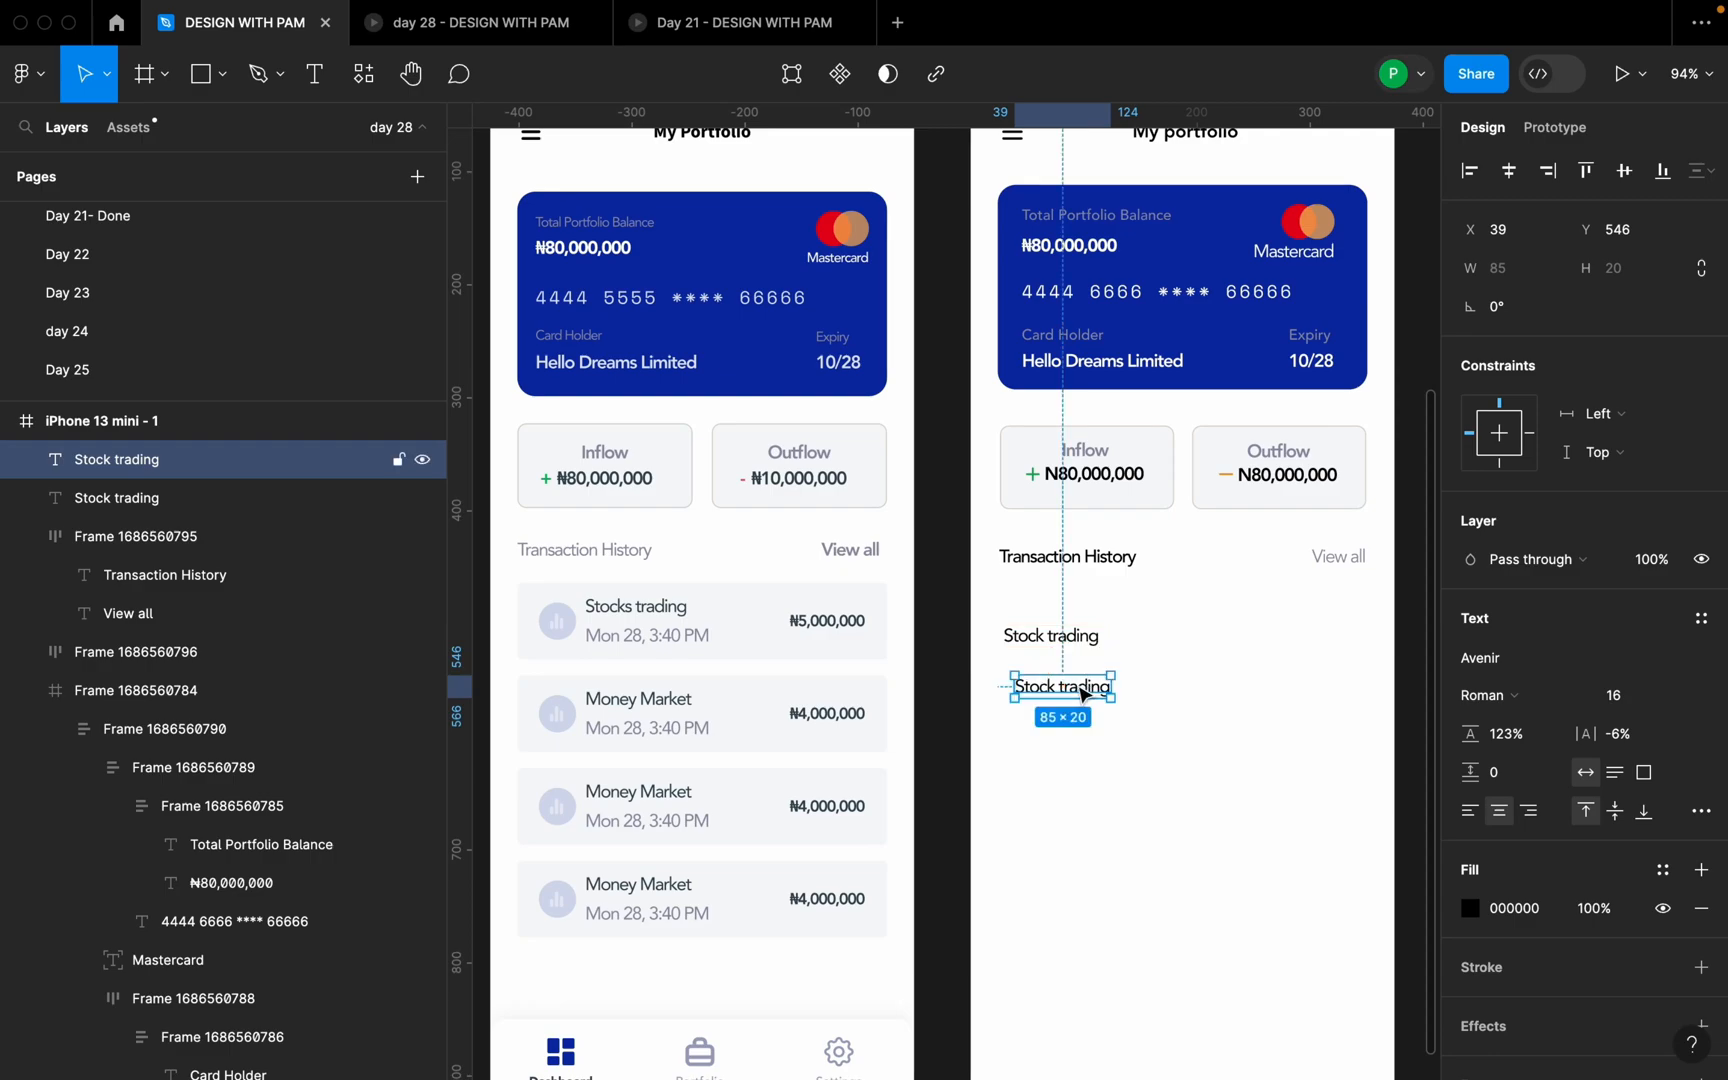
double_click(1082, 688)
text(Mon 28)
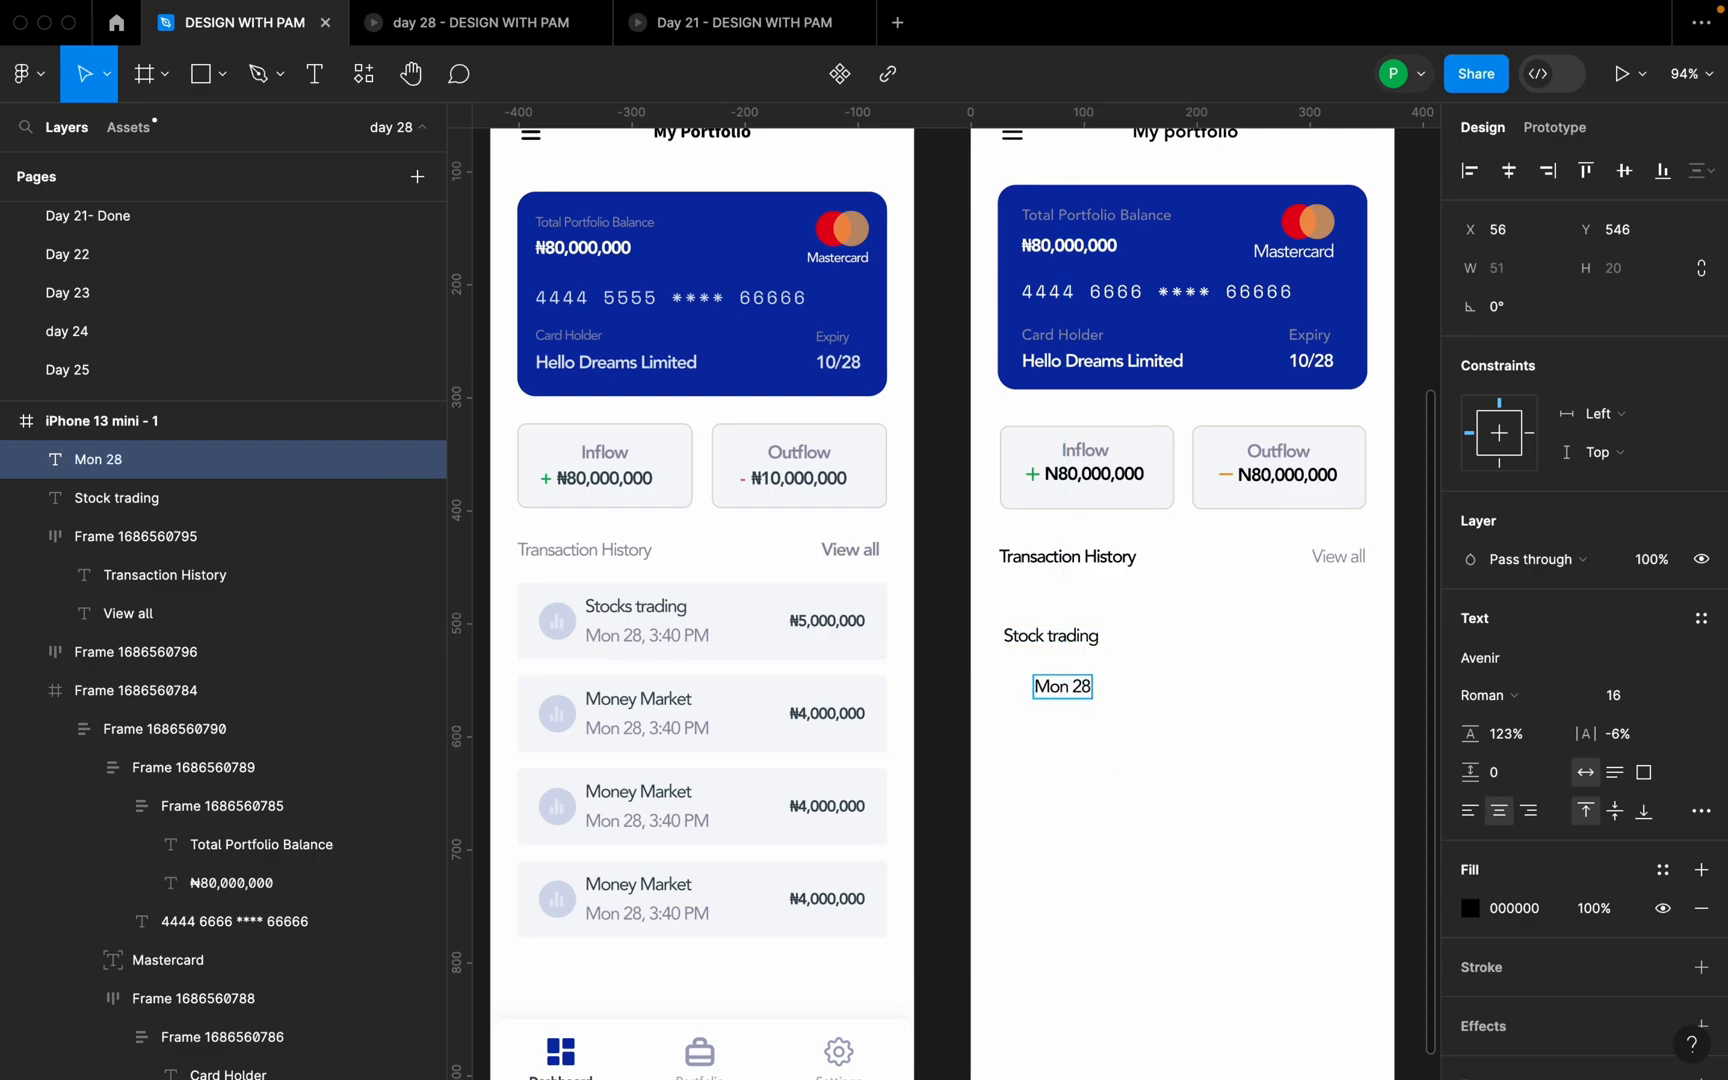
text(, 3:40p)
key(BackSpace)
text(P)
key(BackSpace)
text(PM)
key(Escape)
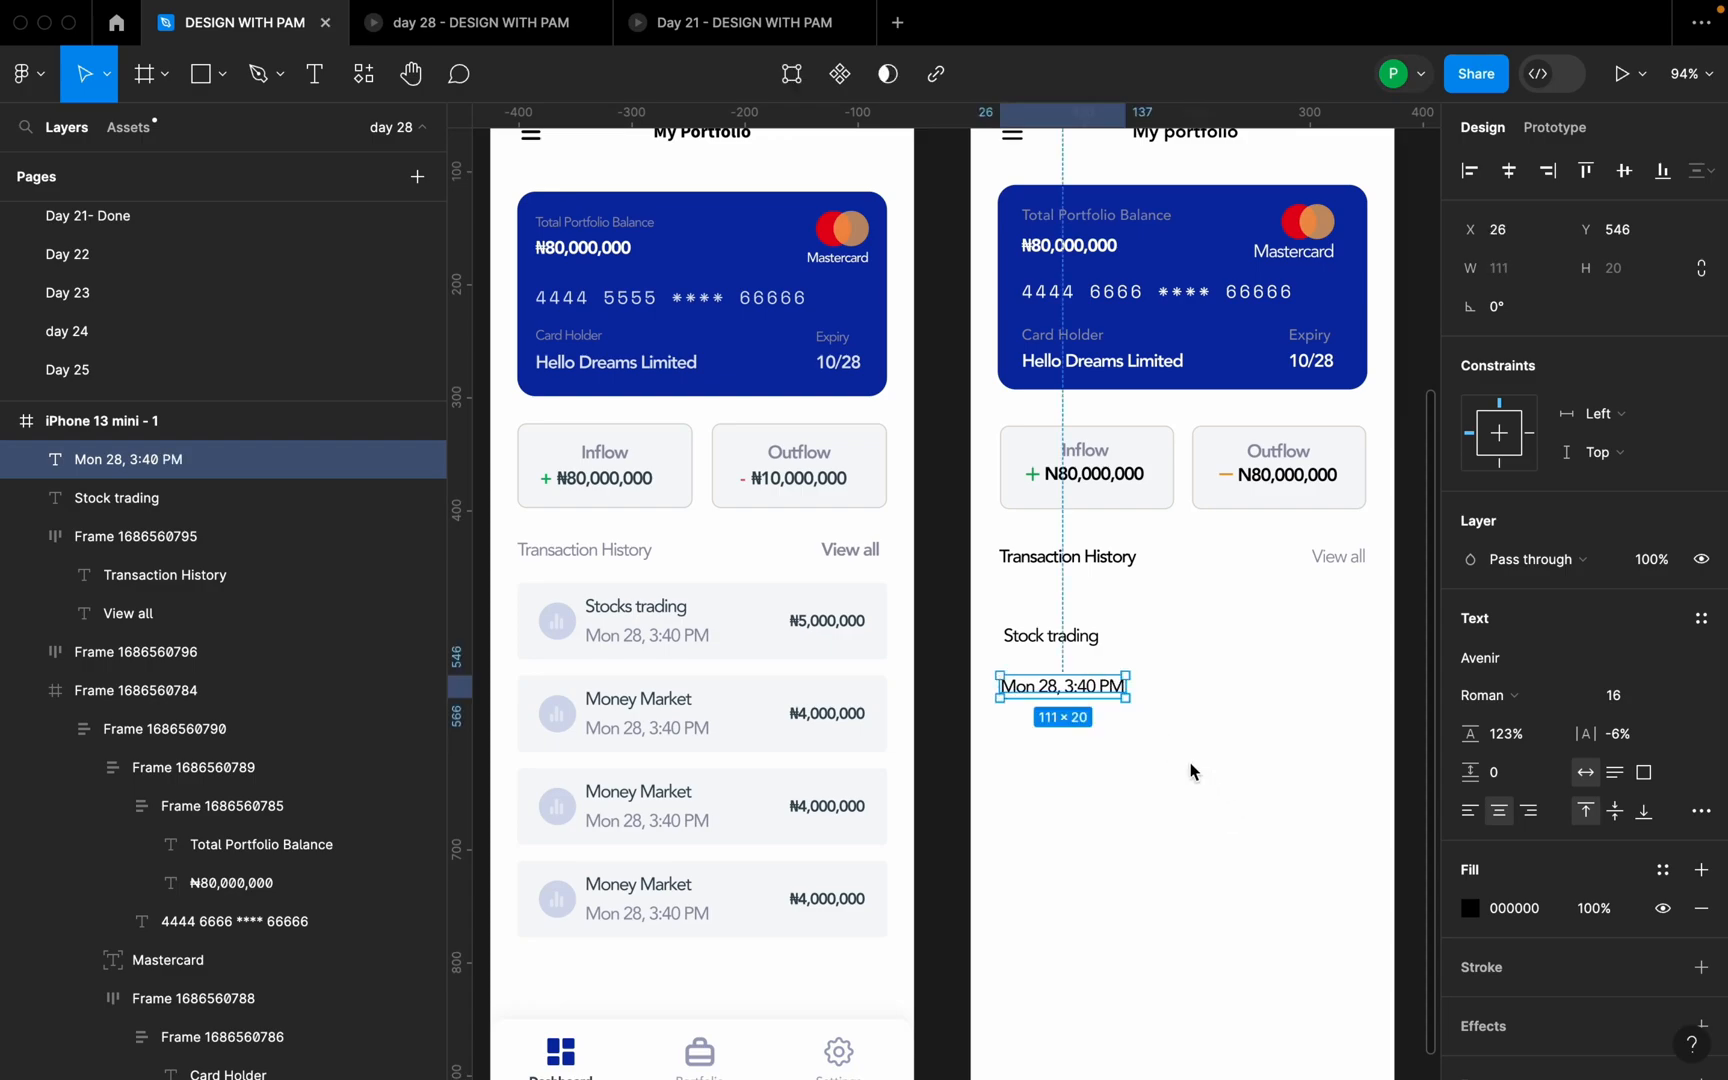
scroll(1105, 712, up, 2)
drag(1086, 677, 1089, 657)
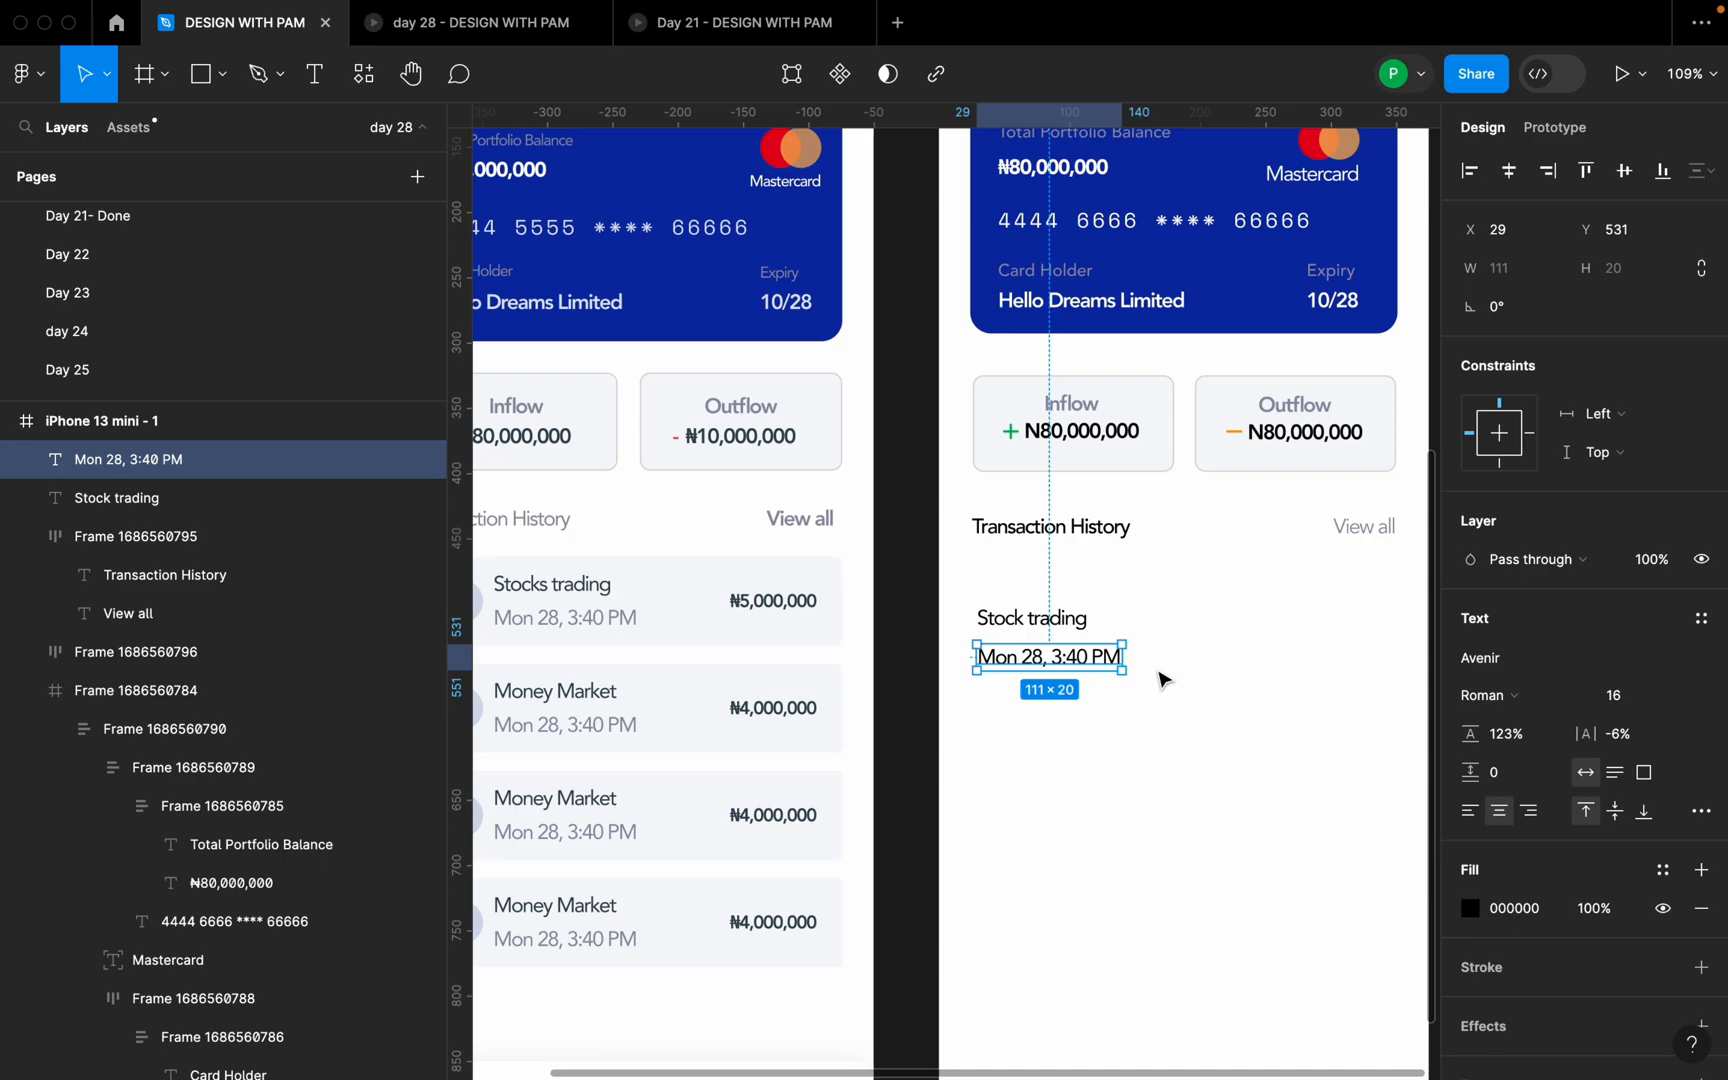
- Fill the date text with the grey #9291A5 sampled from the Inflow label
click(1469, 908)
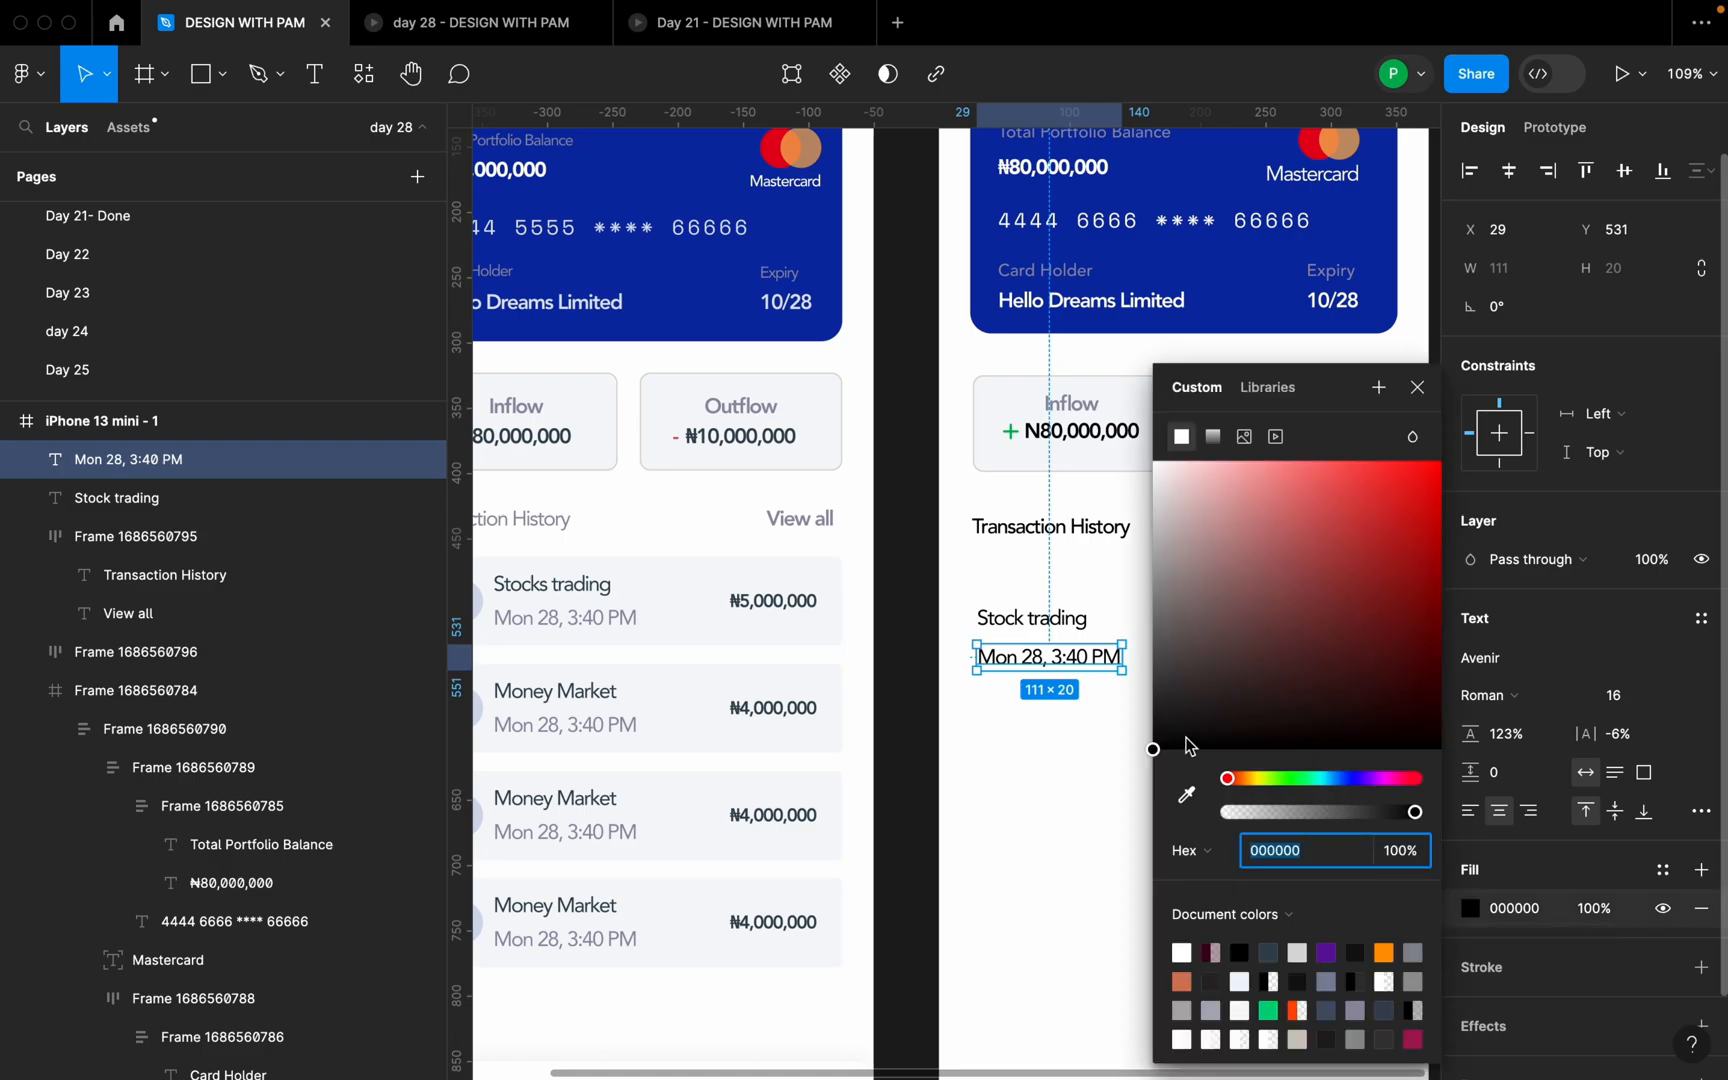
click(1190, 793)
scroll(1095, 405, up, 10)
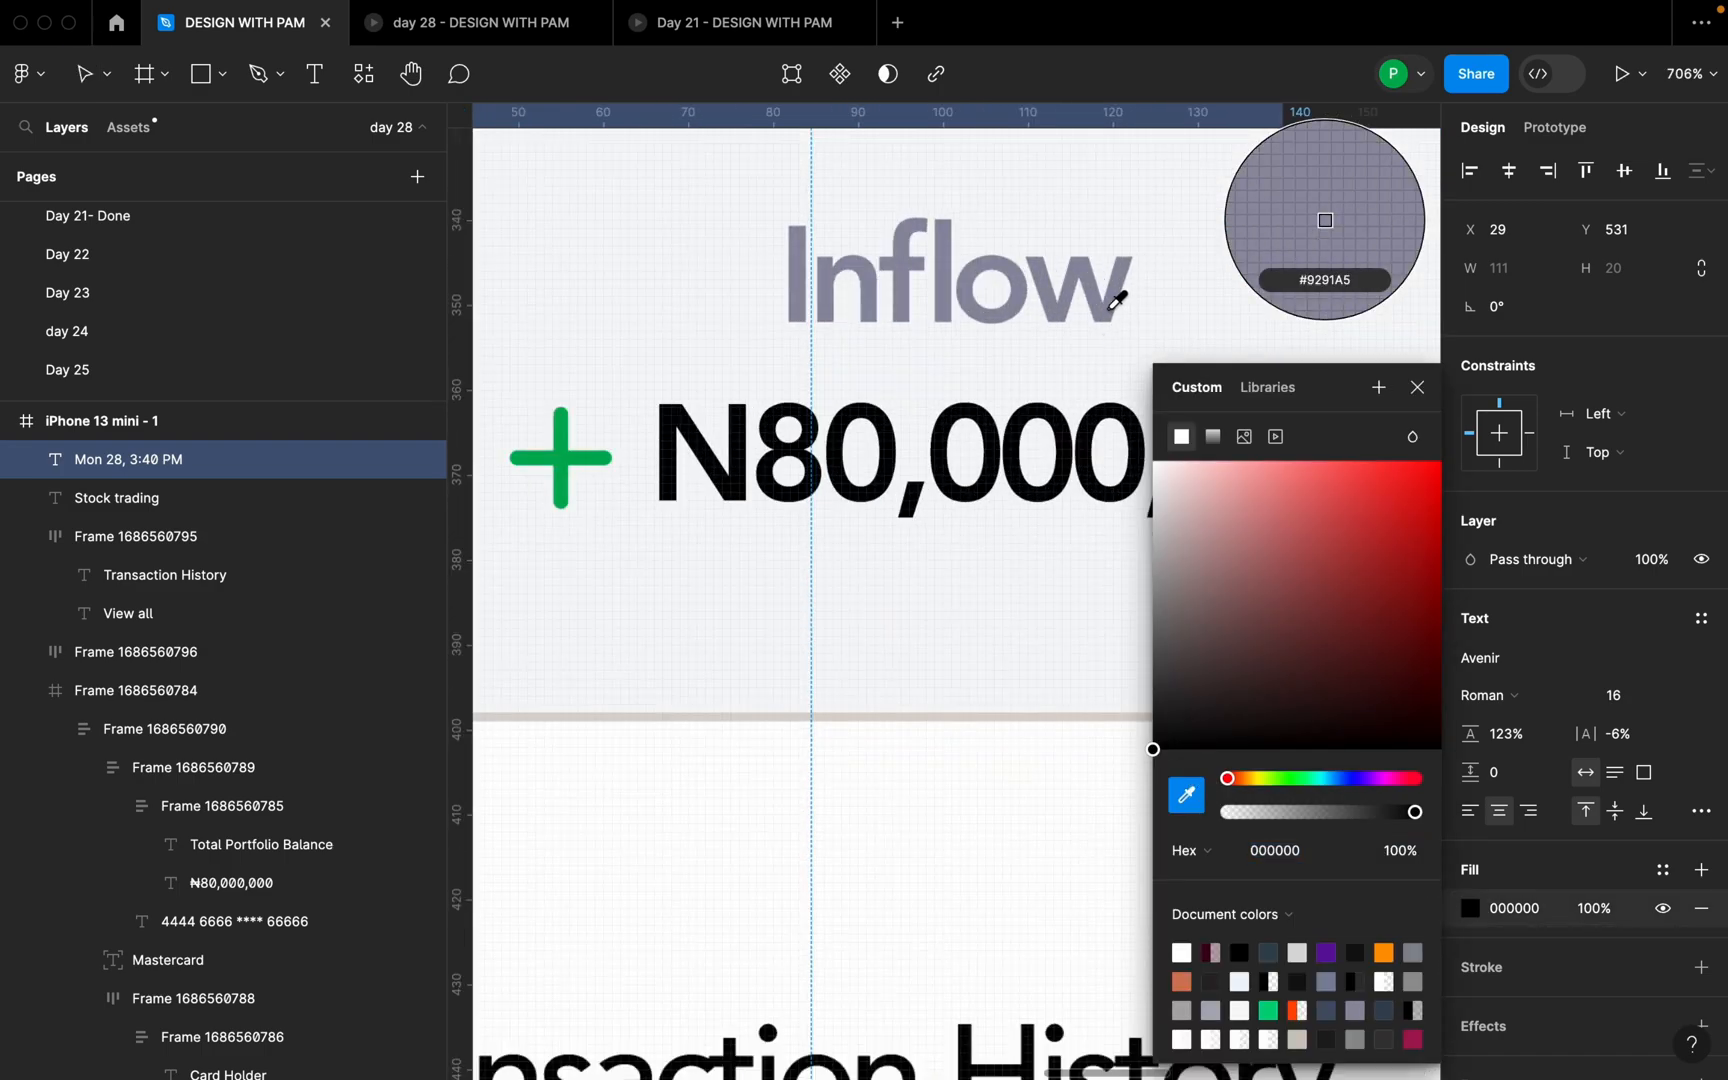
click(1115, 295)
scroll(1088, 390, down, 10)
scroll(1091, 679, up, 4)
click(1107, 652)
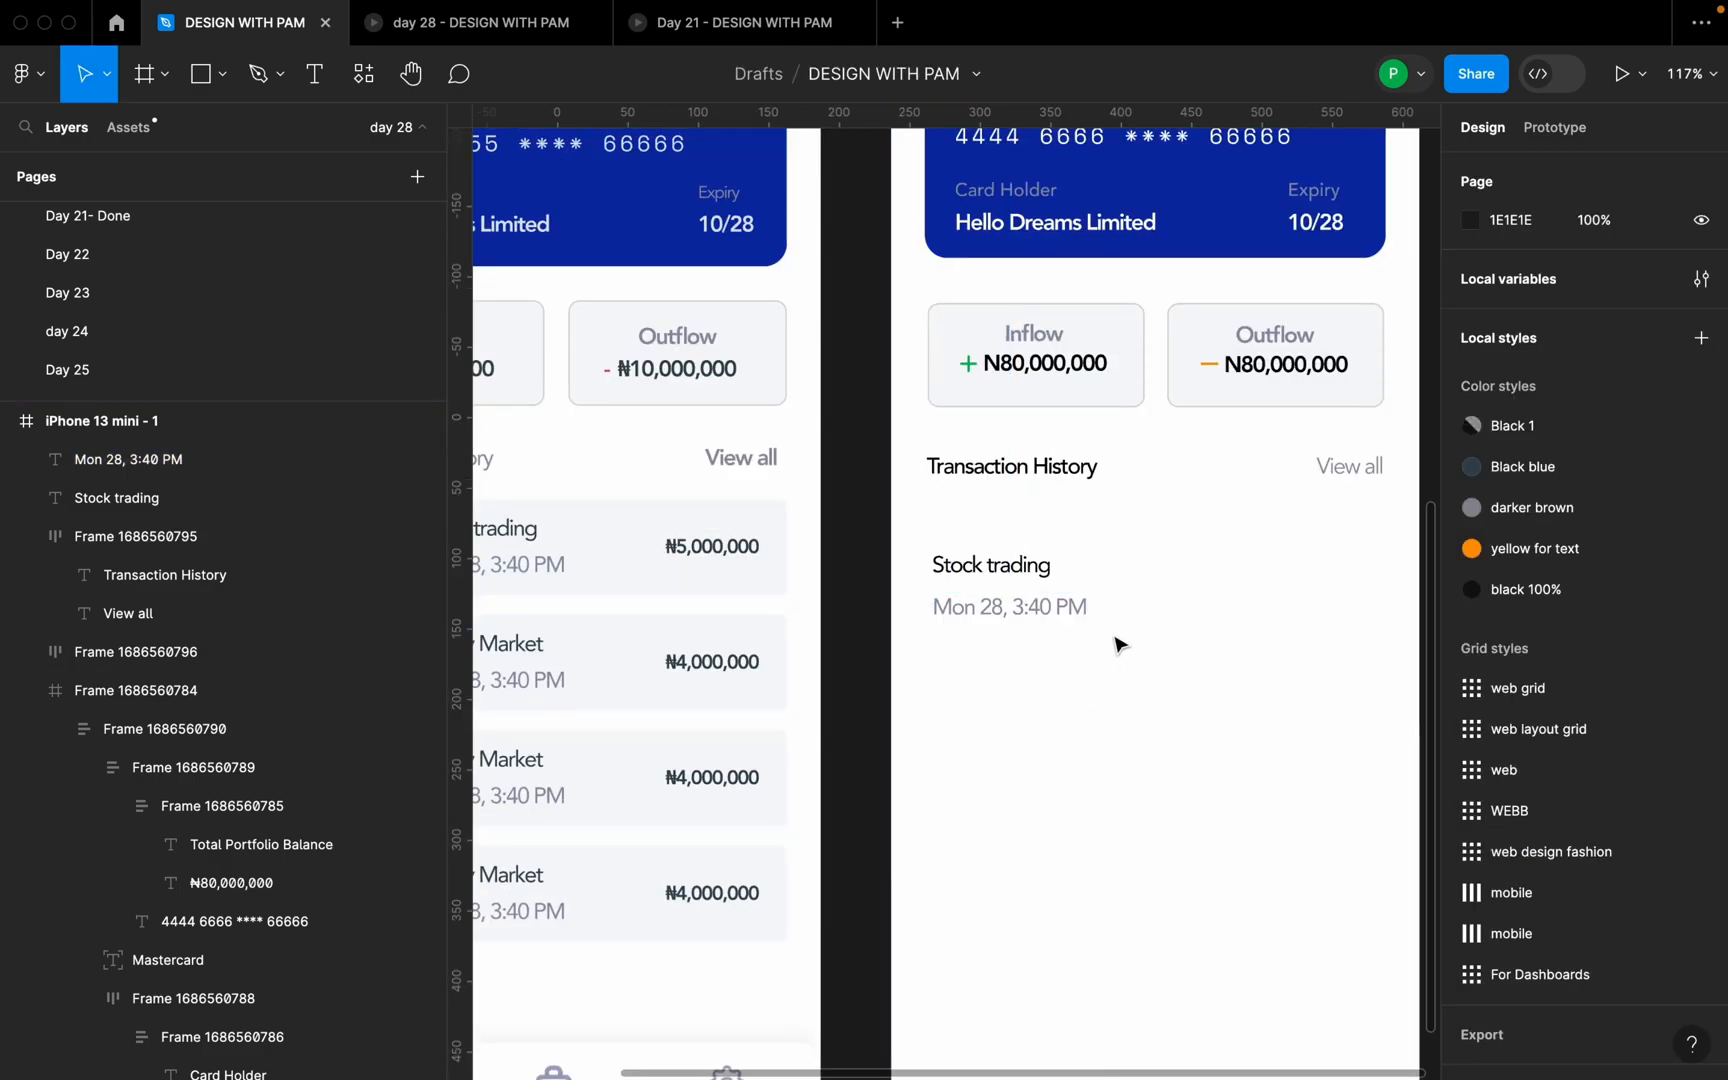
- Apply the Non black colour to the Stock trading text
scroll(1107, 620, up, 3)
click(976, 536)
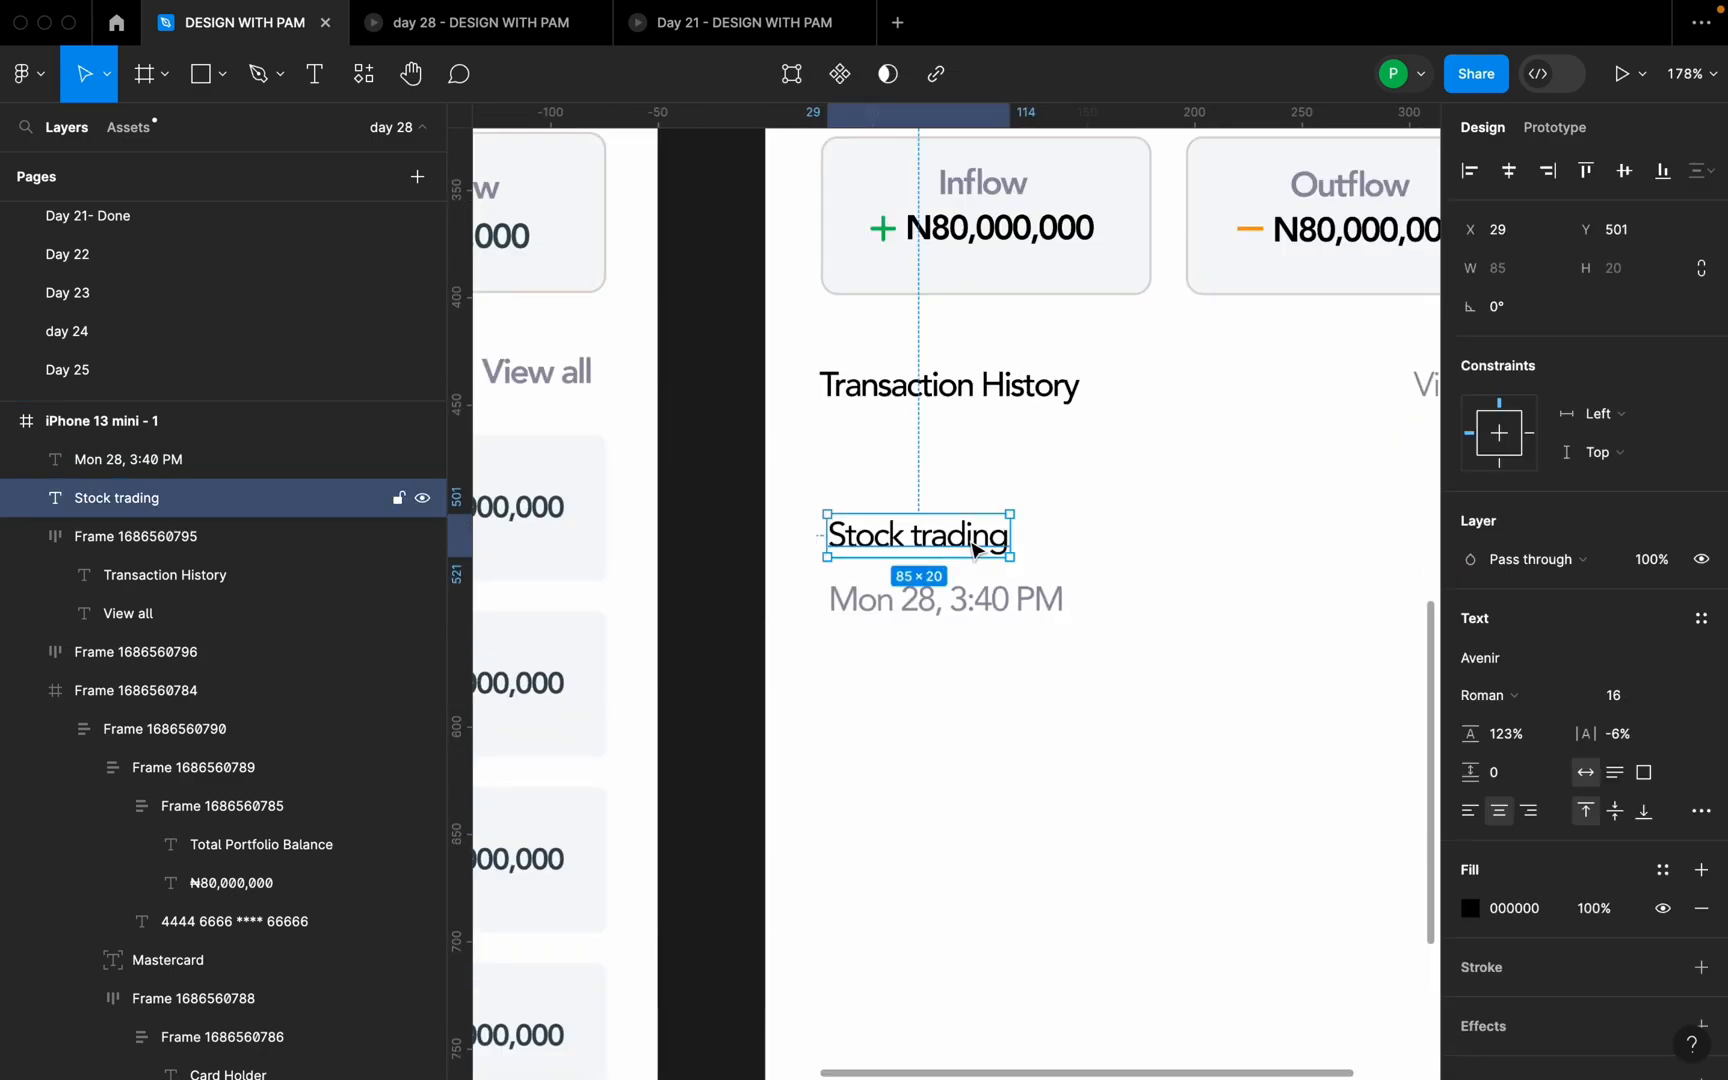
click(1660, 870)
click(1275, 728)
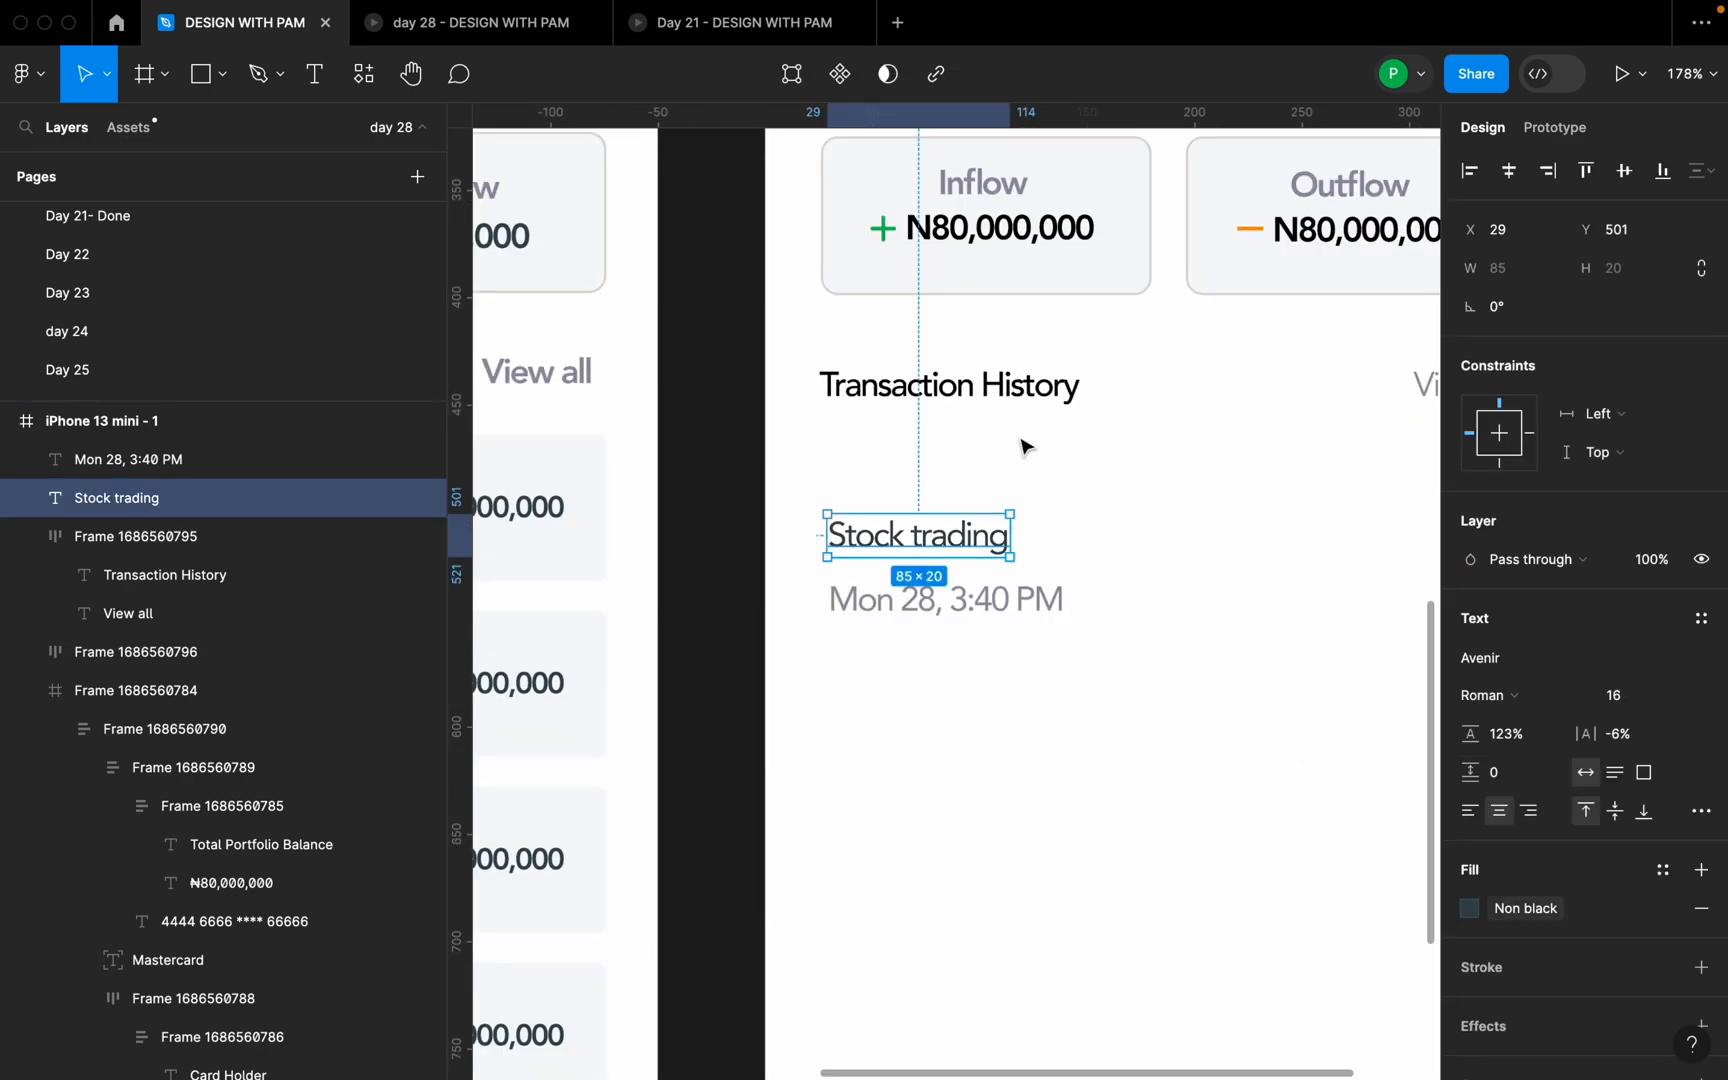
- Recolour the Transaction History heading with Non black, detached to the plain colour 36454F
click(1020, 400)
scroll(1583, 940, down, 3)
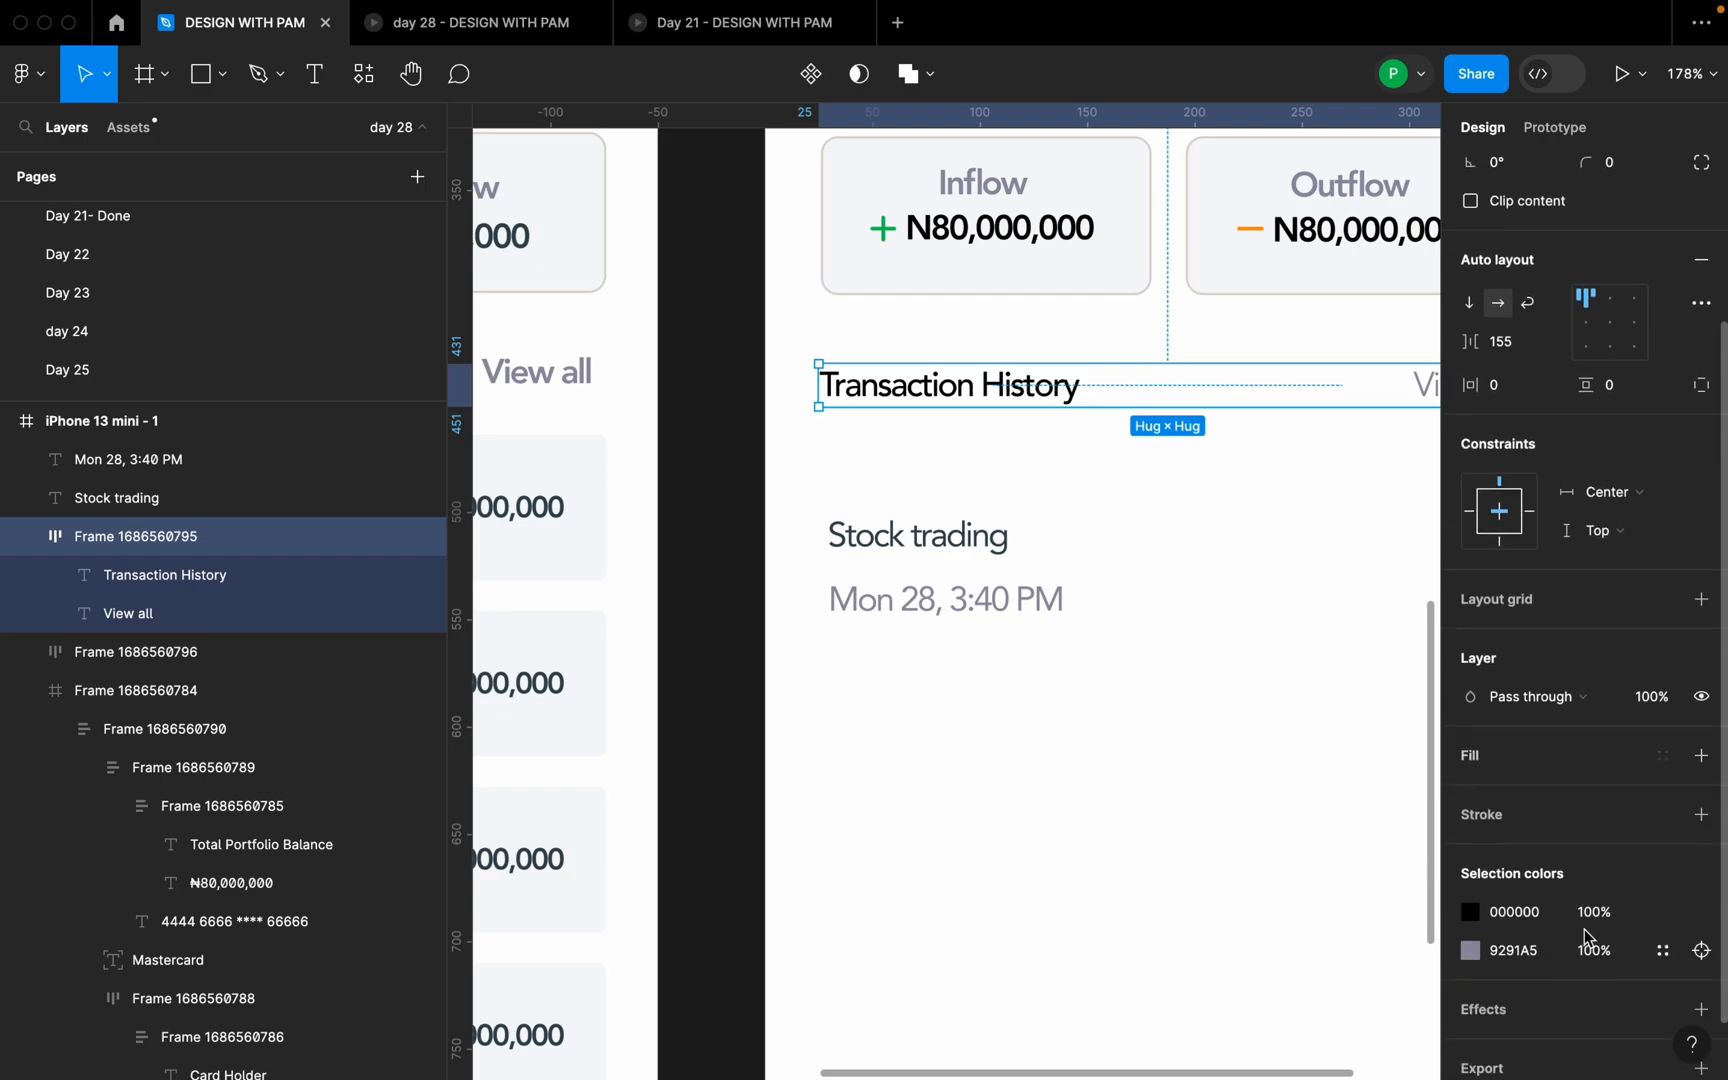
click(1661, 913)
click(1318, 728)
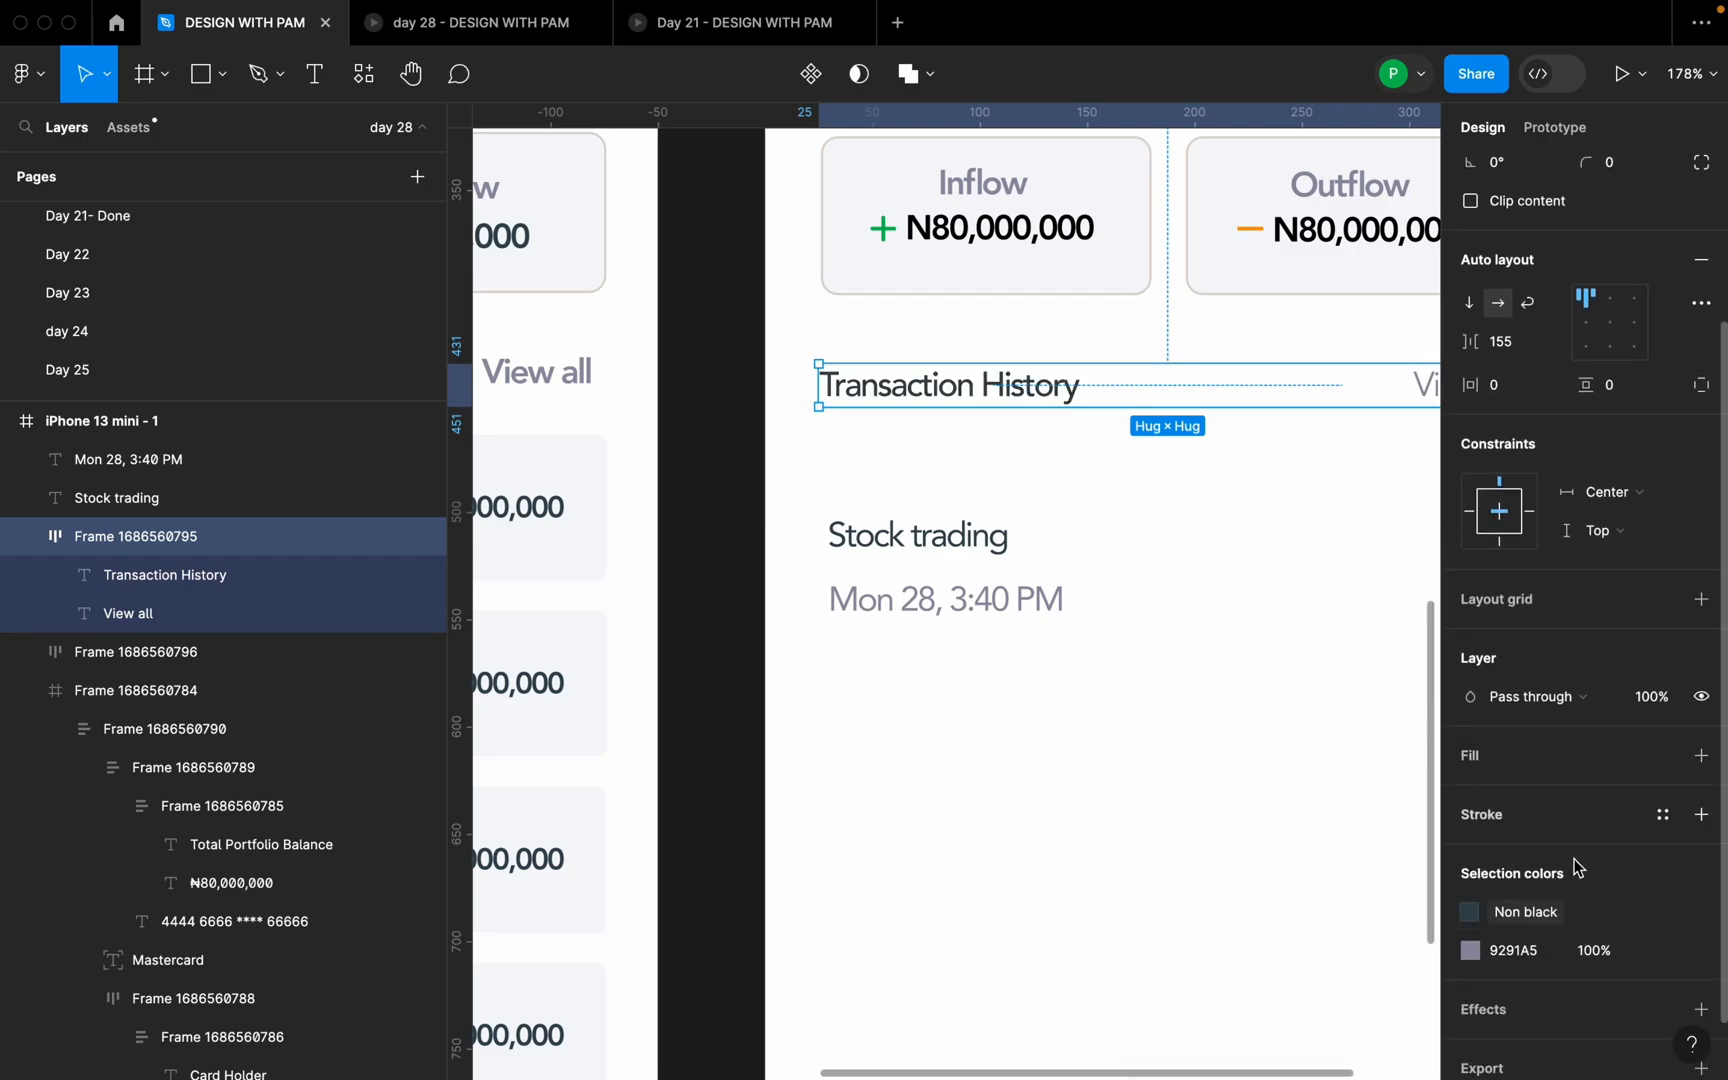
click(1665, 916)
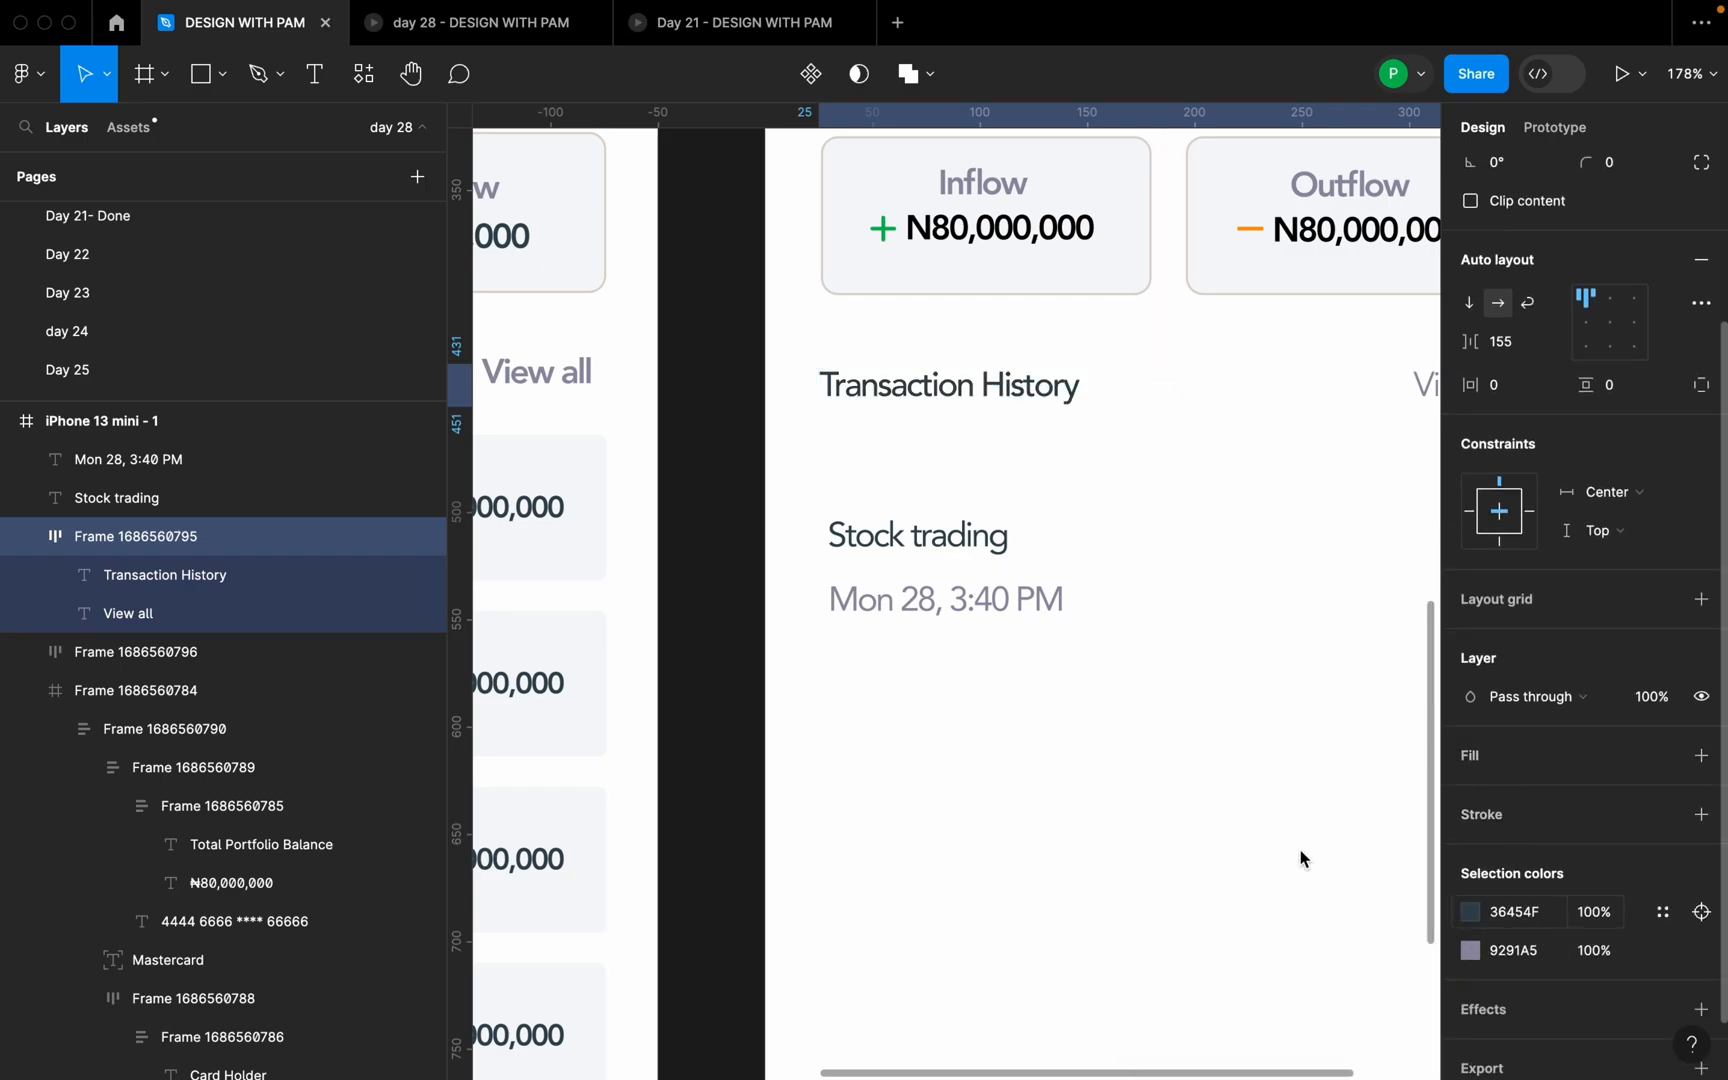
click(910, 663)
- Apply the Non black colour to the N80,000,000 amounts in both the Inflow and Outflow cards
scroll(891, 629, down, 5)
scroll(891, 629, up, 1)
click(1133, 440)
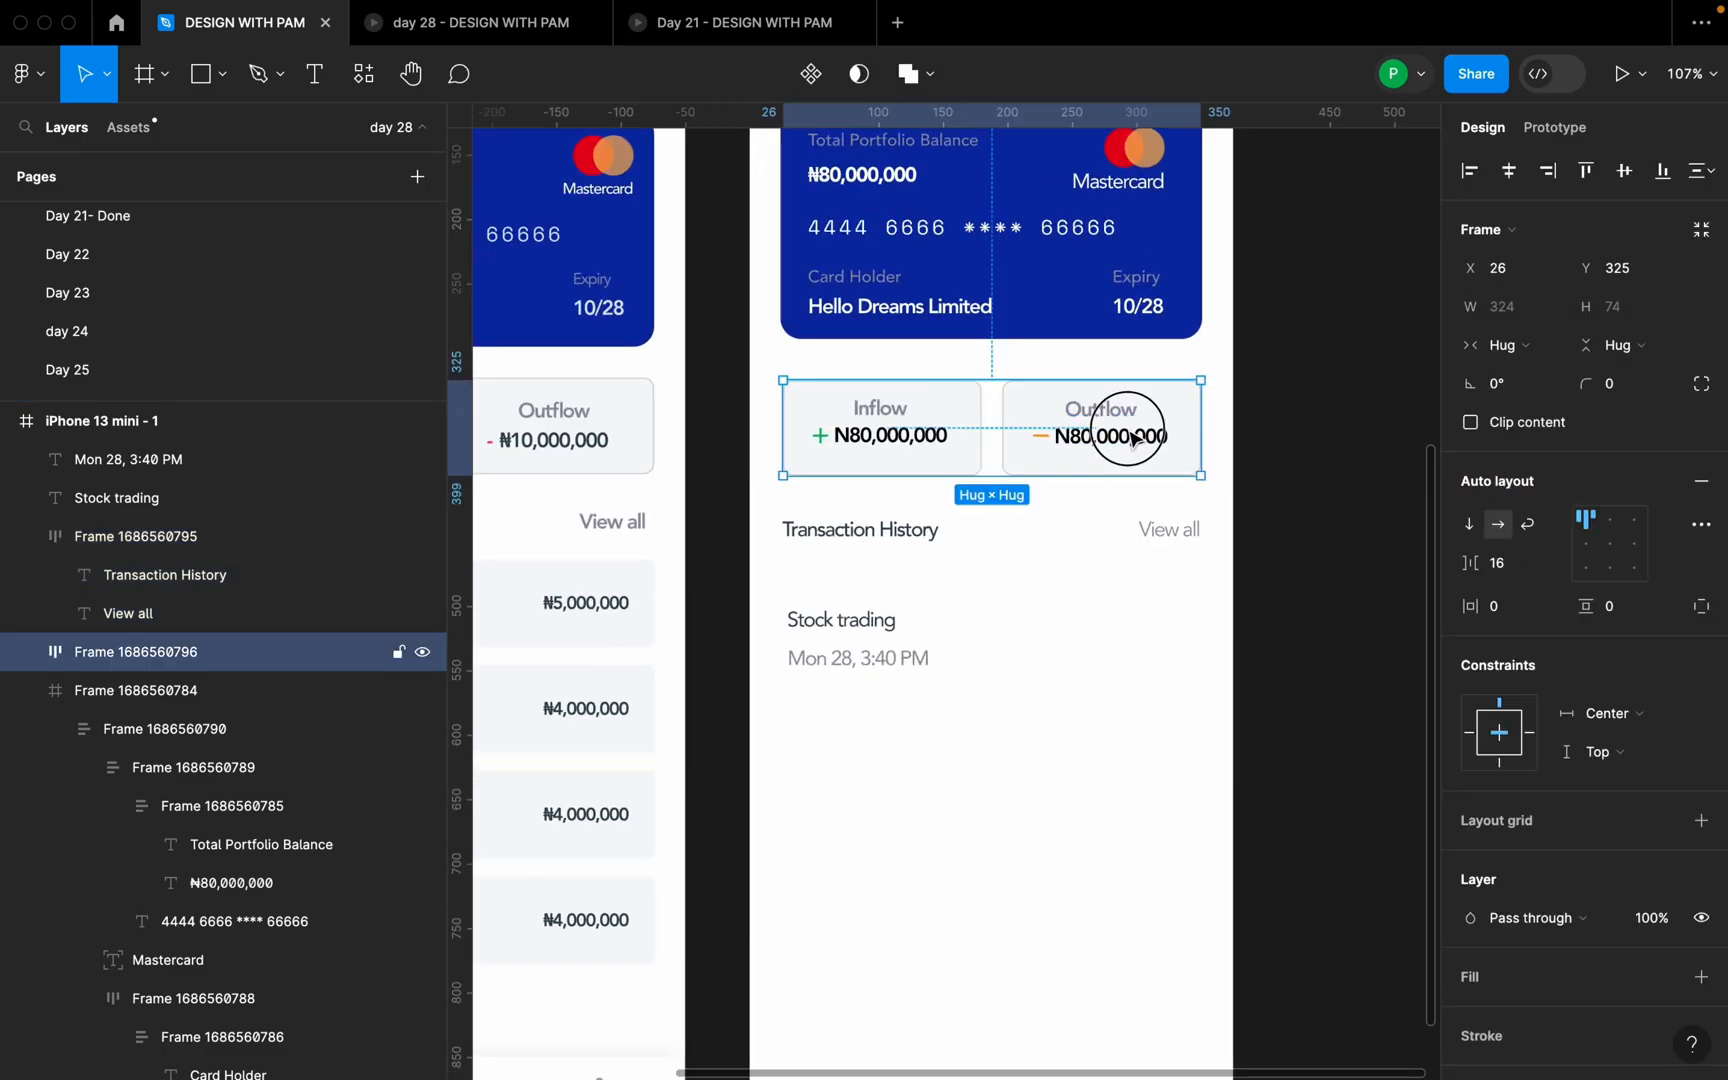
double_click(1133, 440)
shift+click(955, 445)
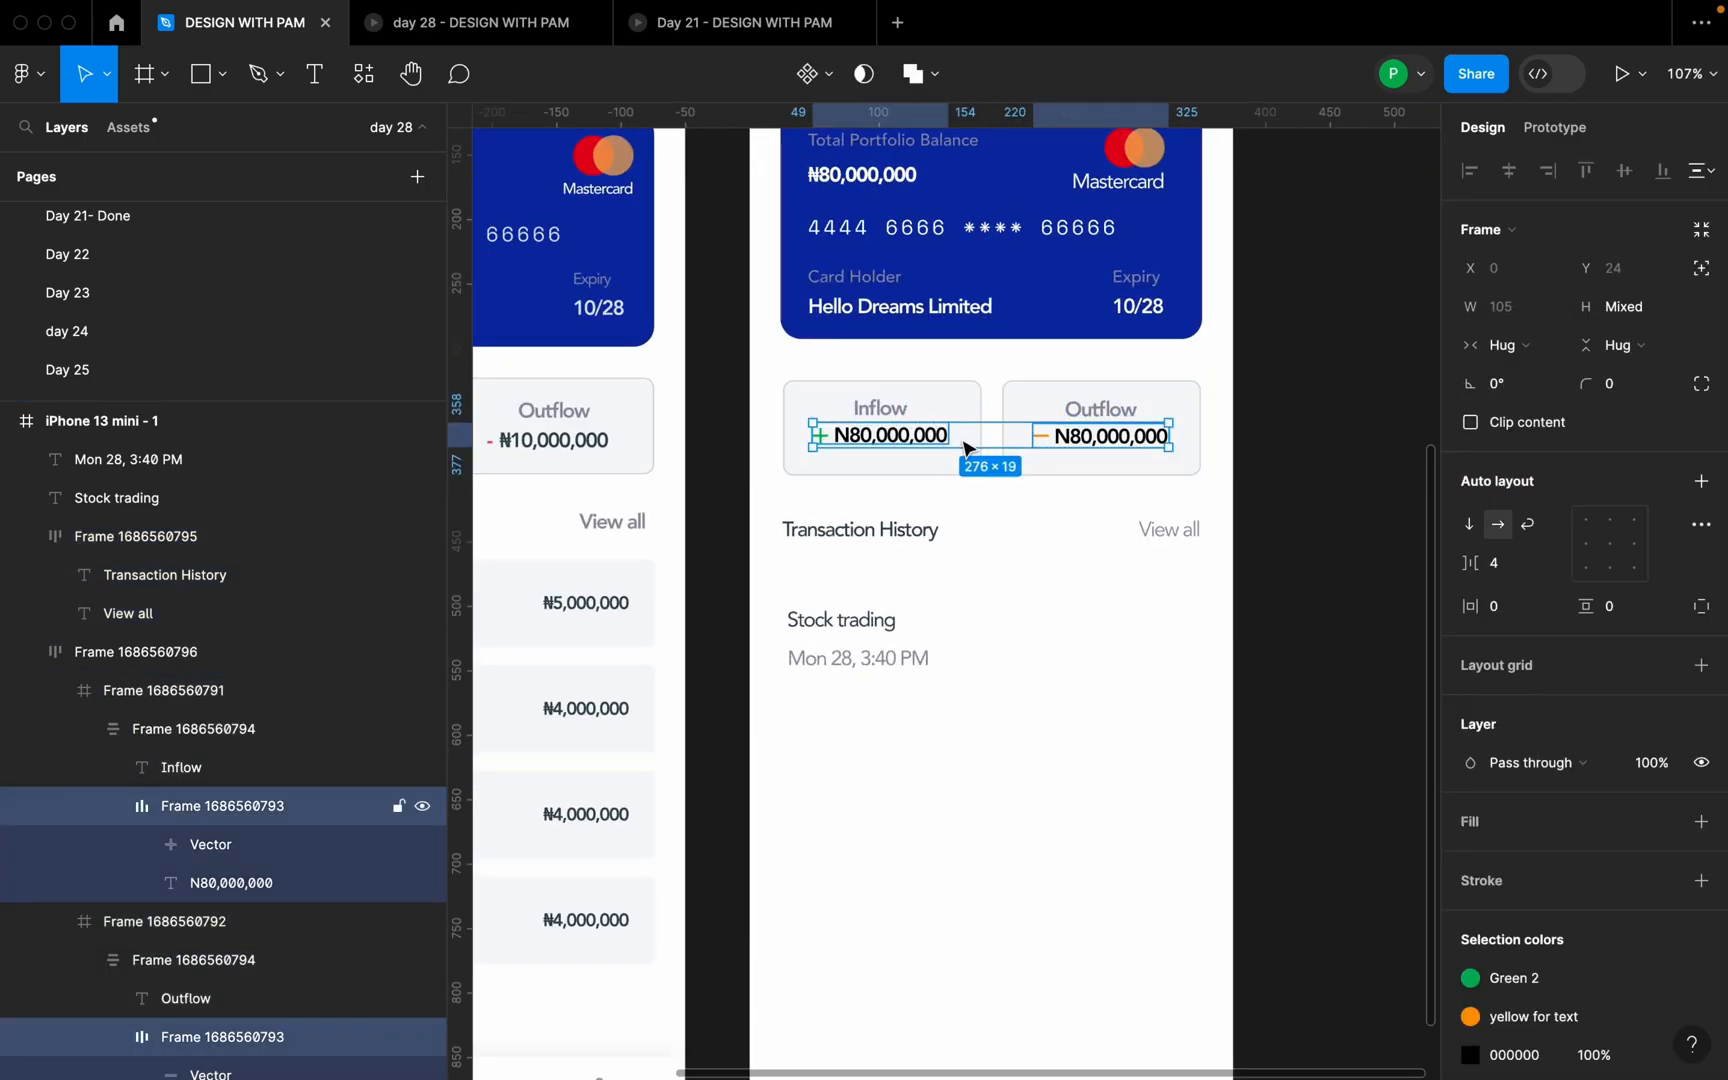
scroll(1594, 930, down, 3)
click(1662, 876)
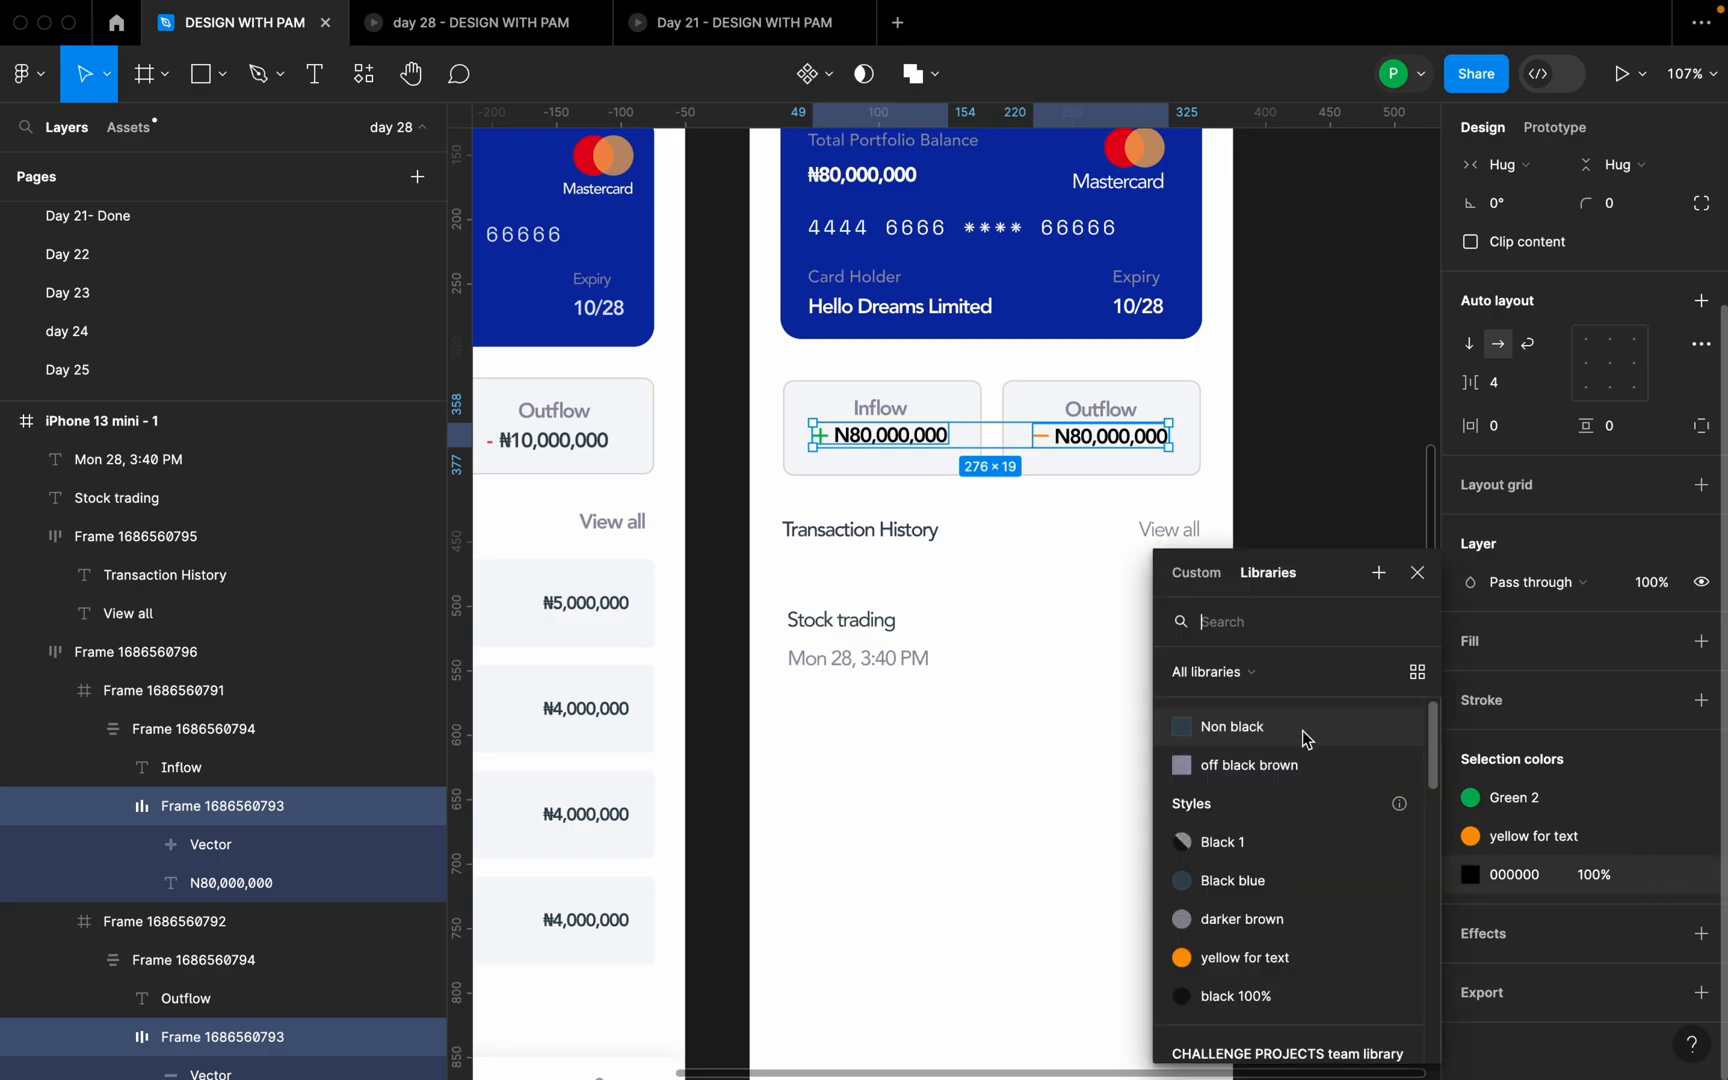
click(1308, 743)
click(1303, 592)
scroll(1291, 588, down, 2)
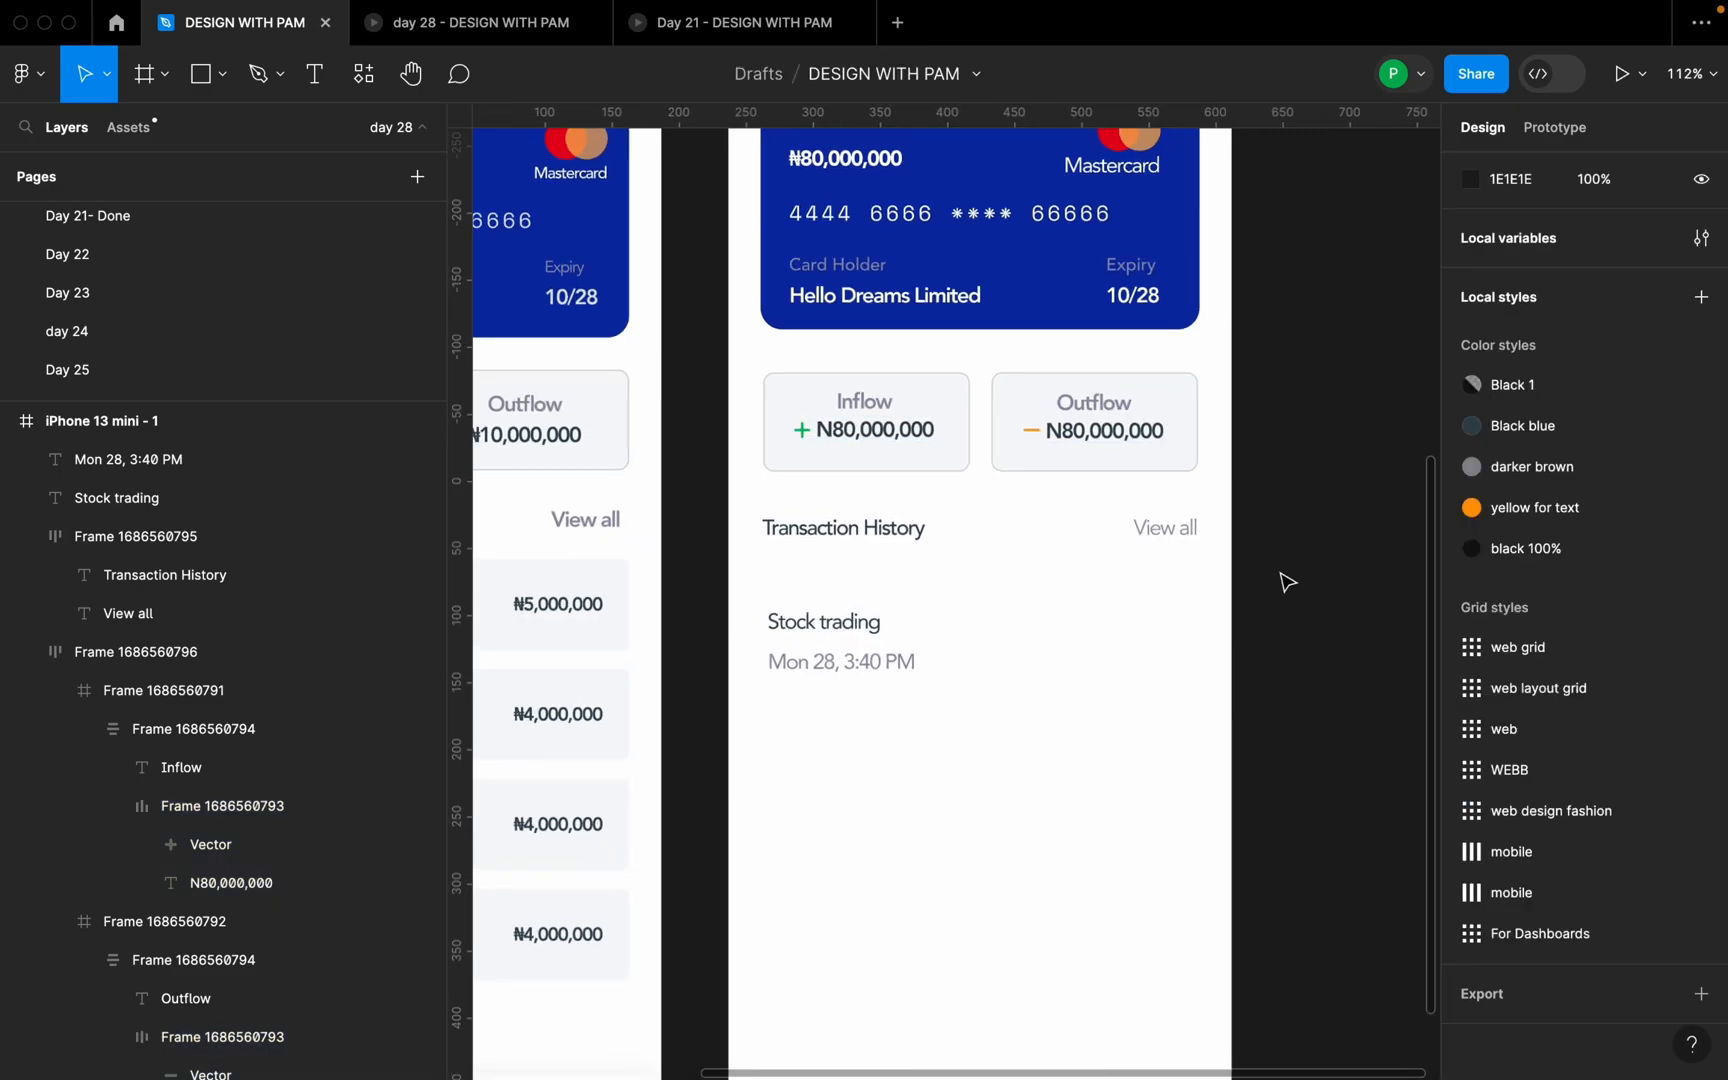
- Stack the Stock trading and date texts in a vertical auto layout with a spacing of 6
click(926, 662)
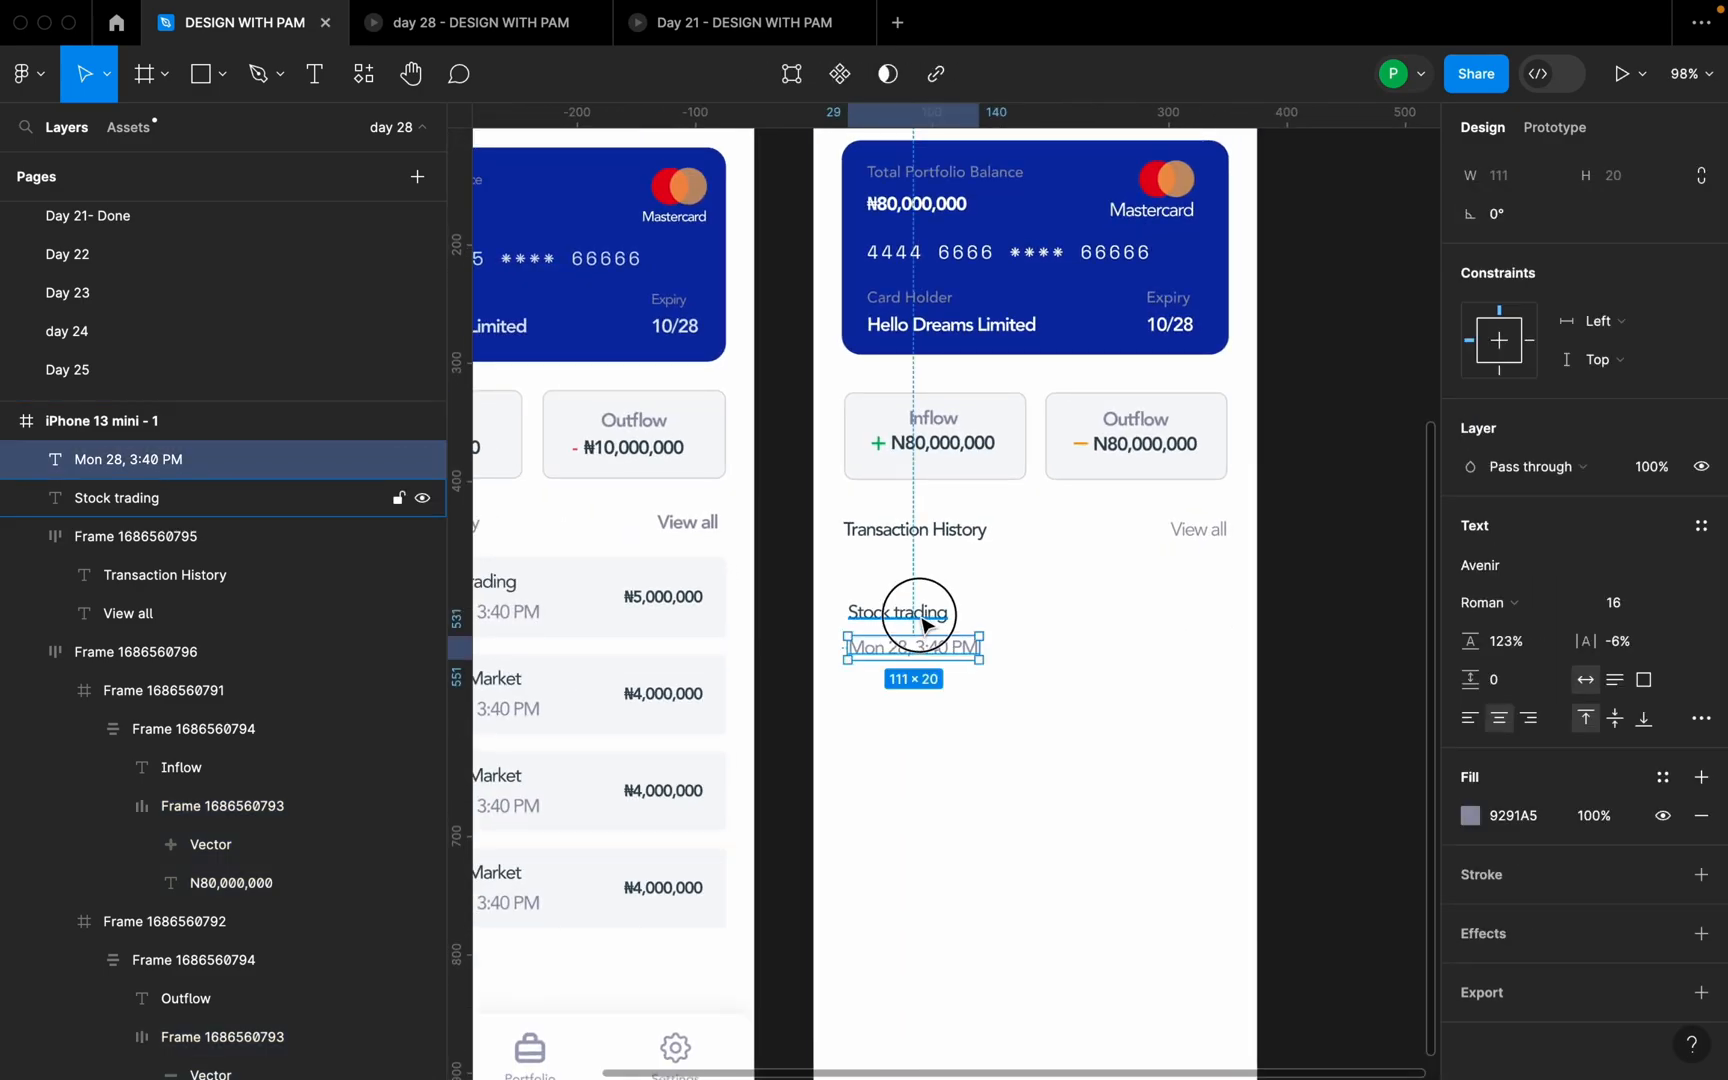
shift+click(925, 620)
key(shift+a)
drag(948, 620, 964, 599)
click(1515, 495)
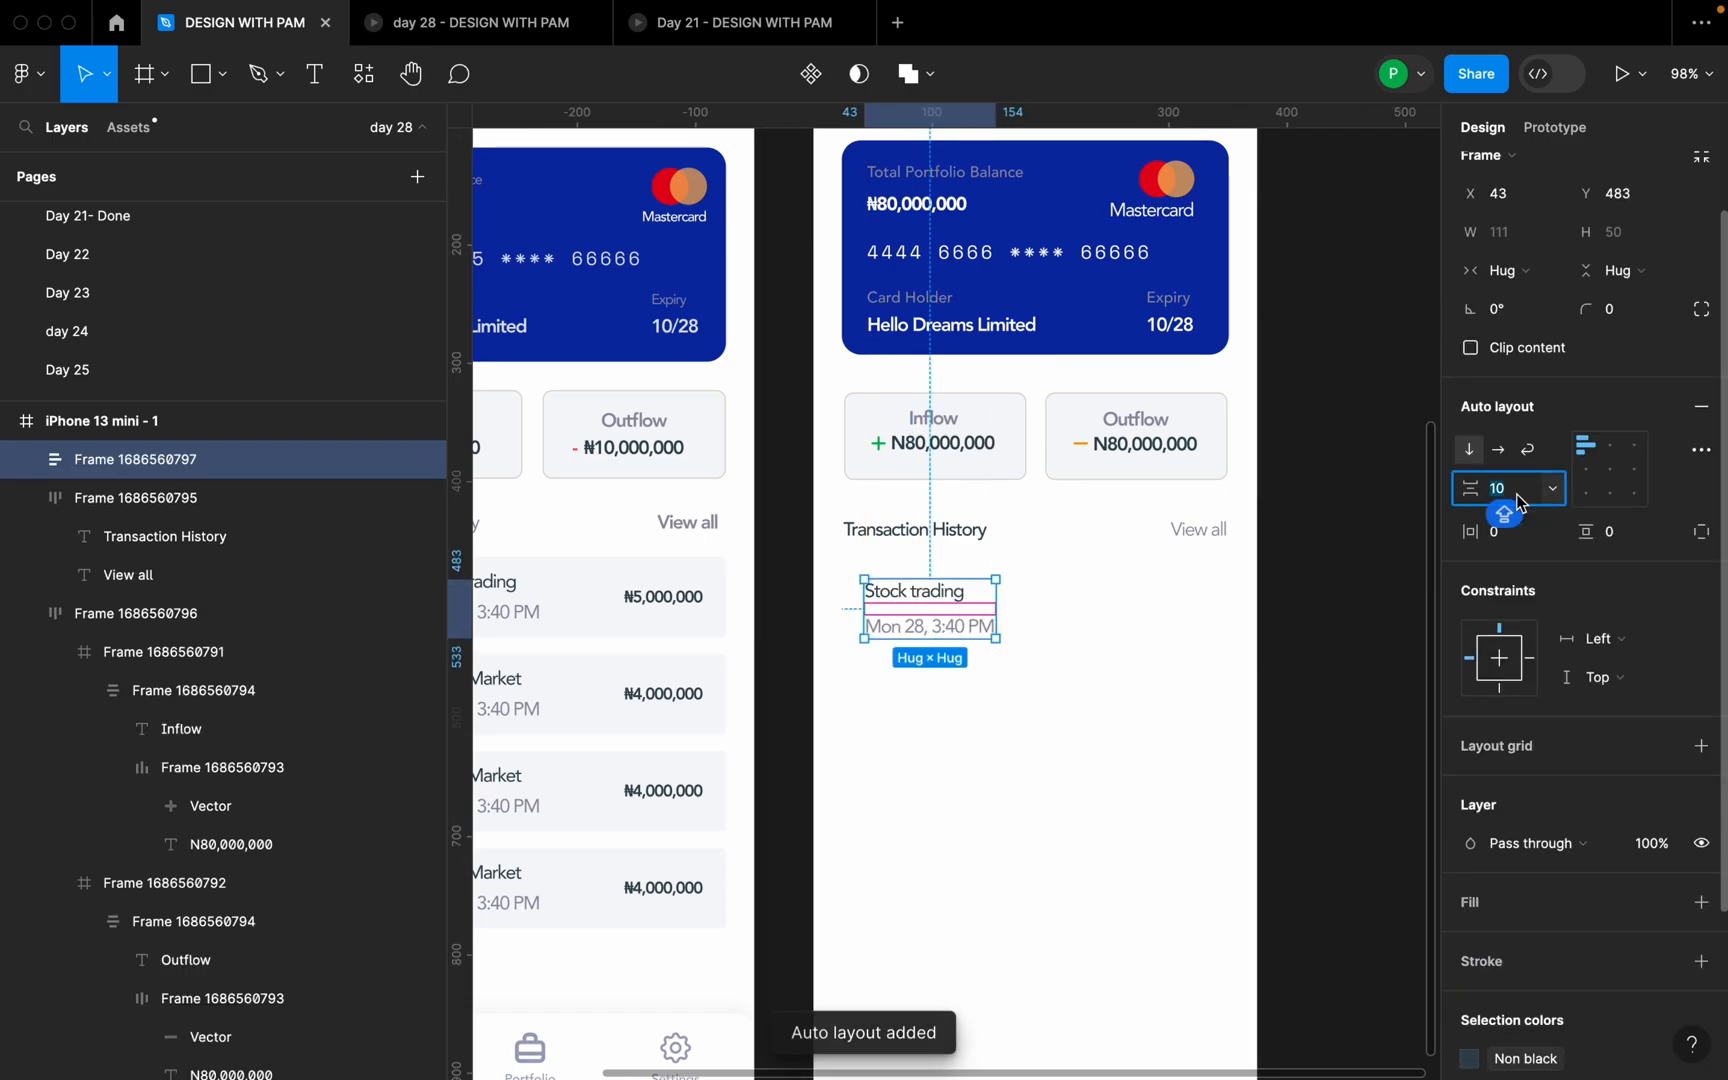
text(6)
key(Return)
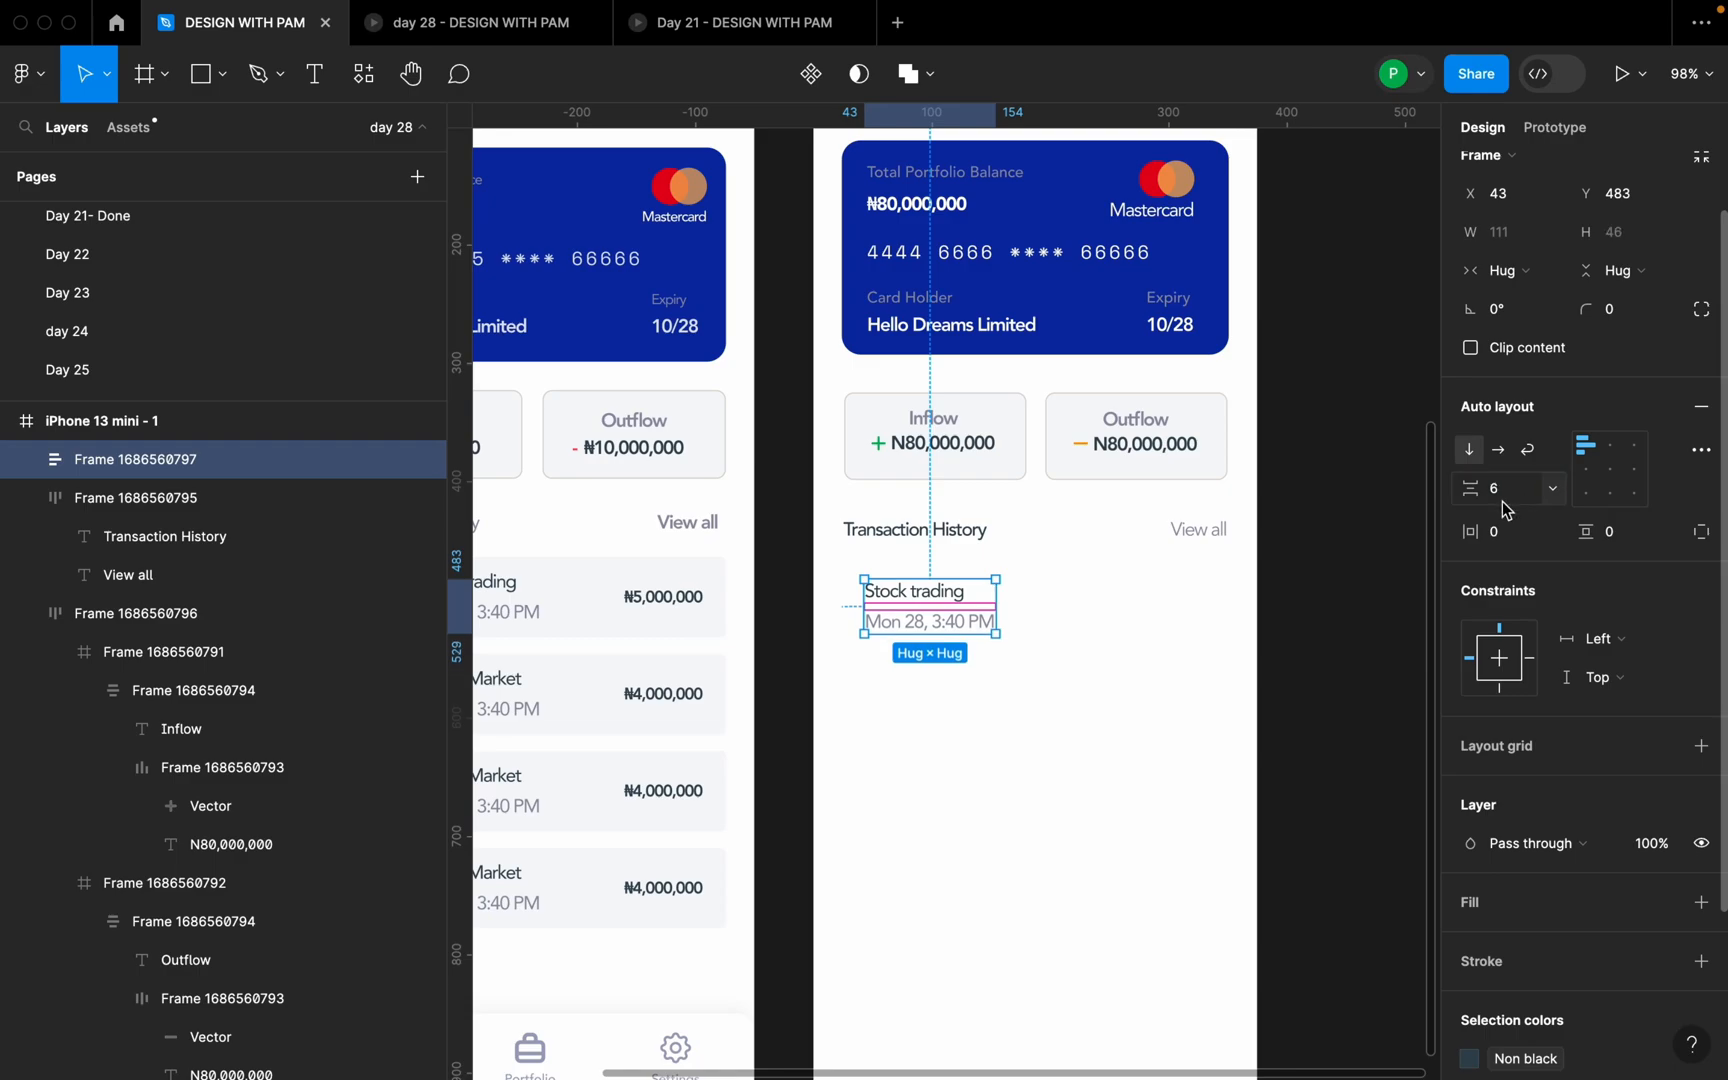
- Move the Stock trading text block beneath the start of the Transaction History heading, at about X 30
drag(949, 729, 1150, 714)
drag(1140, 600, 1104, 610)
drag(1254, 606, 1096, 642)
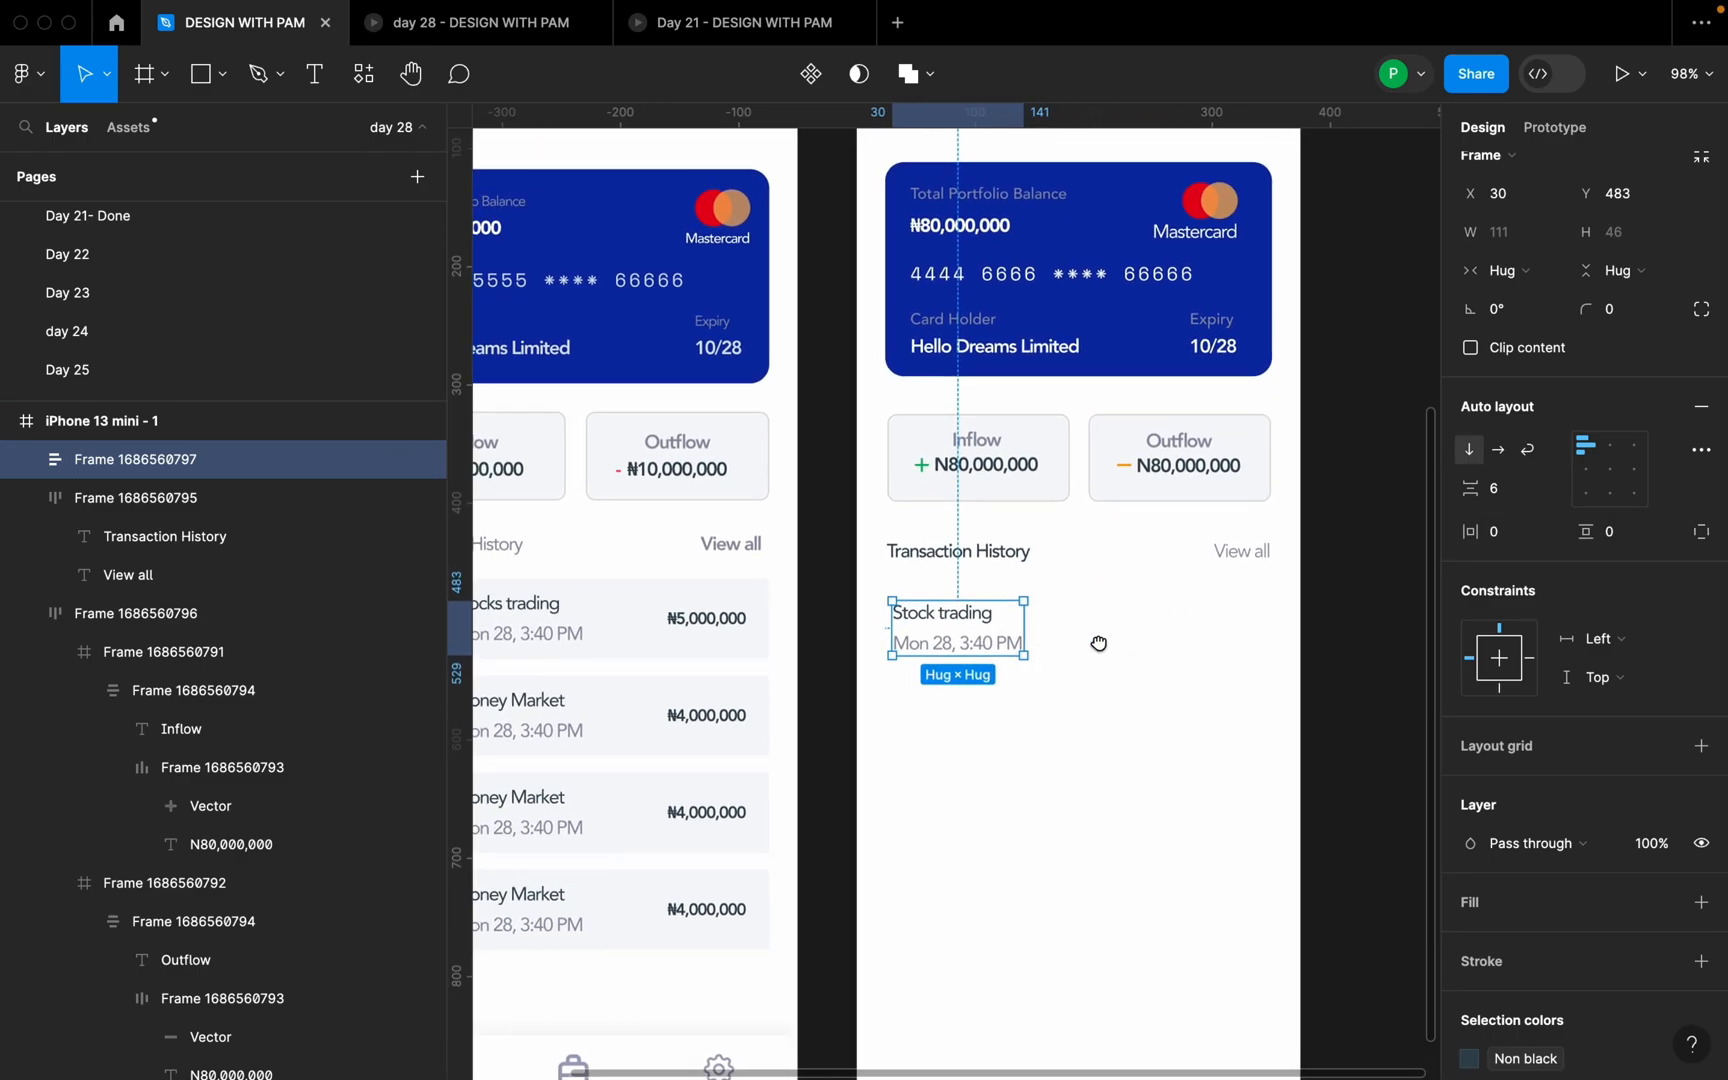
- Duplicate the Outflow card's amount into the Stock trading row, below View all
click(1206, 505)
double_click(1212, 470)
click(1212, 470)
drag(1212, 470, 1234, 633)
double_click(1168, 635)
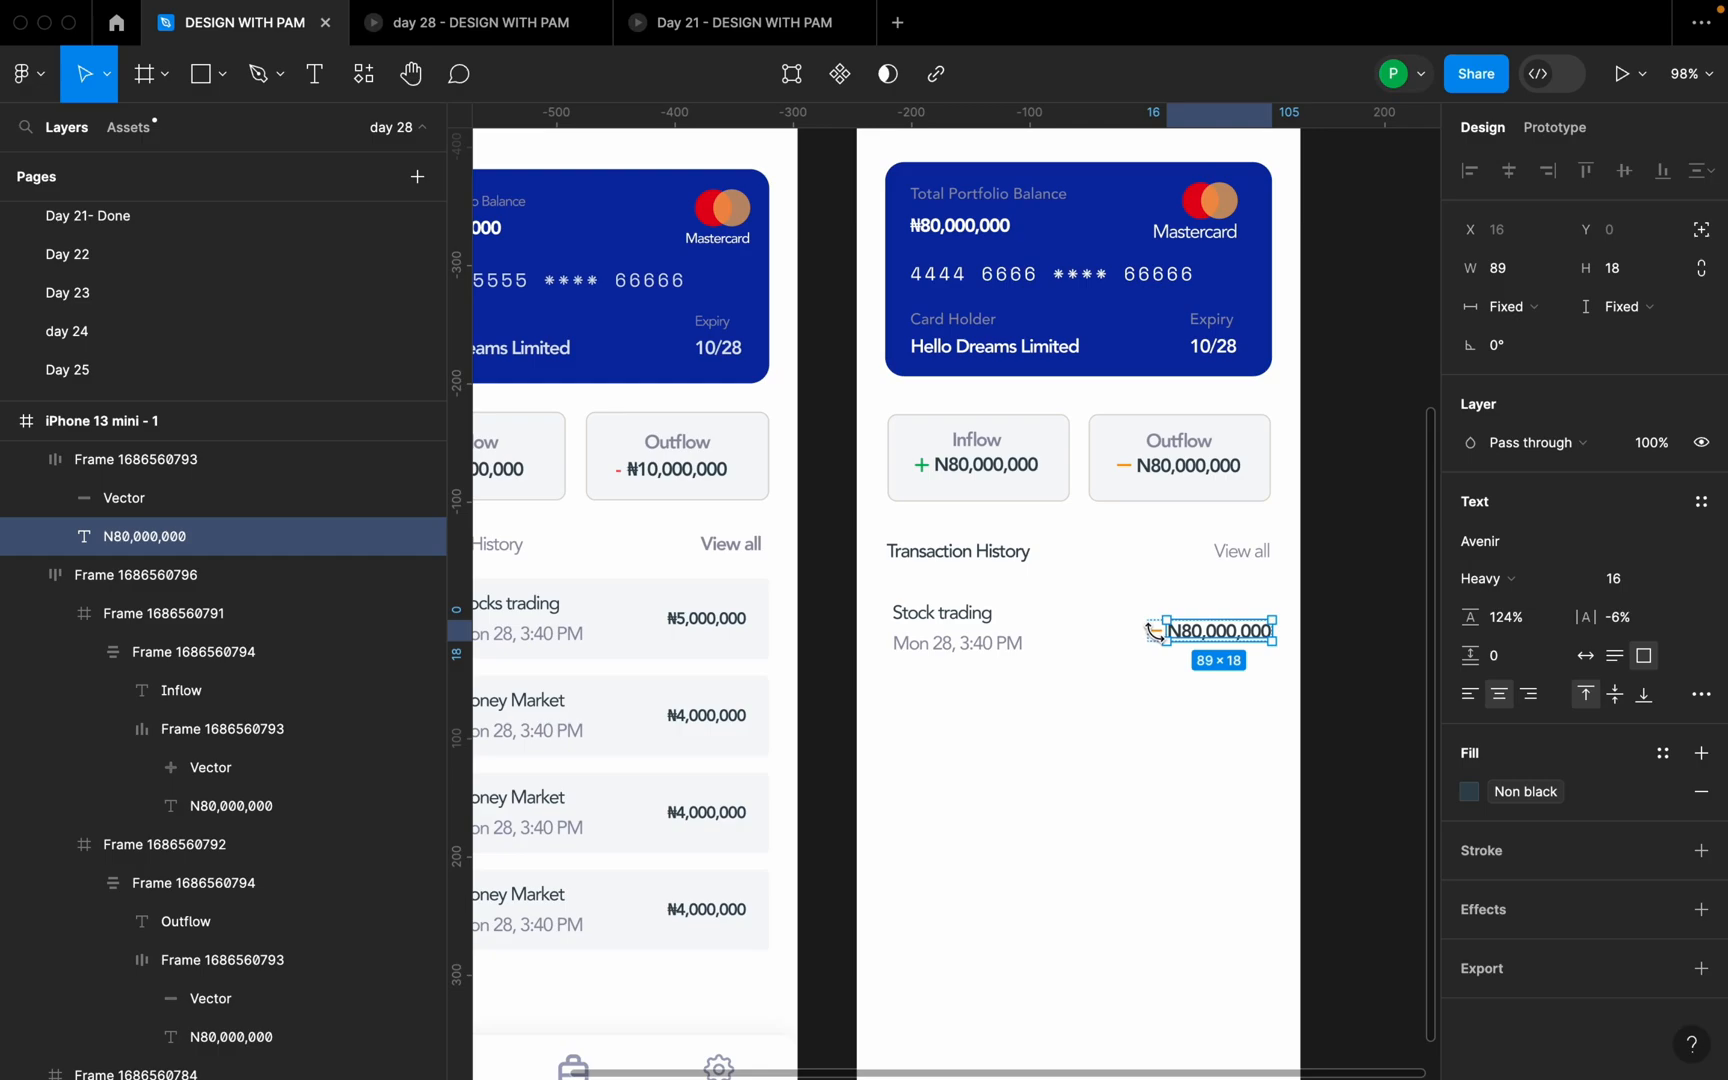
- Delete the minus icon from the copied amount and reposition the amount beside the Stock trading text
scroll(1152, 629, up, 5)
click(1155, 630)
key(Delete)
drag(1296, 631, 1323, 622)
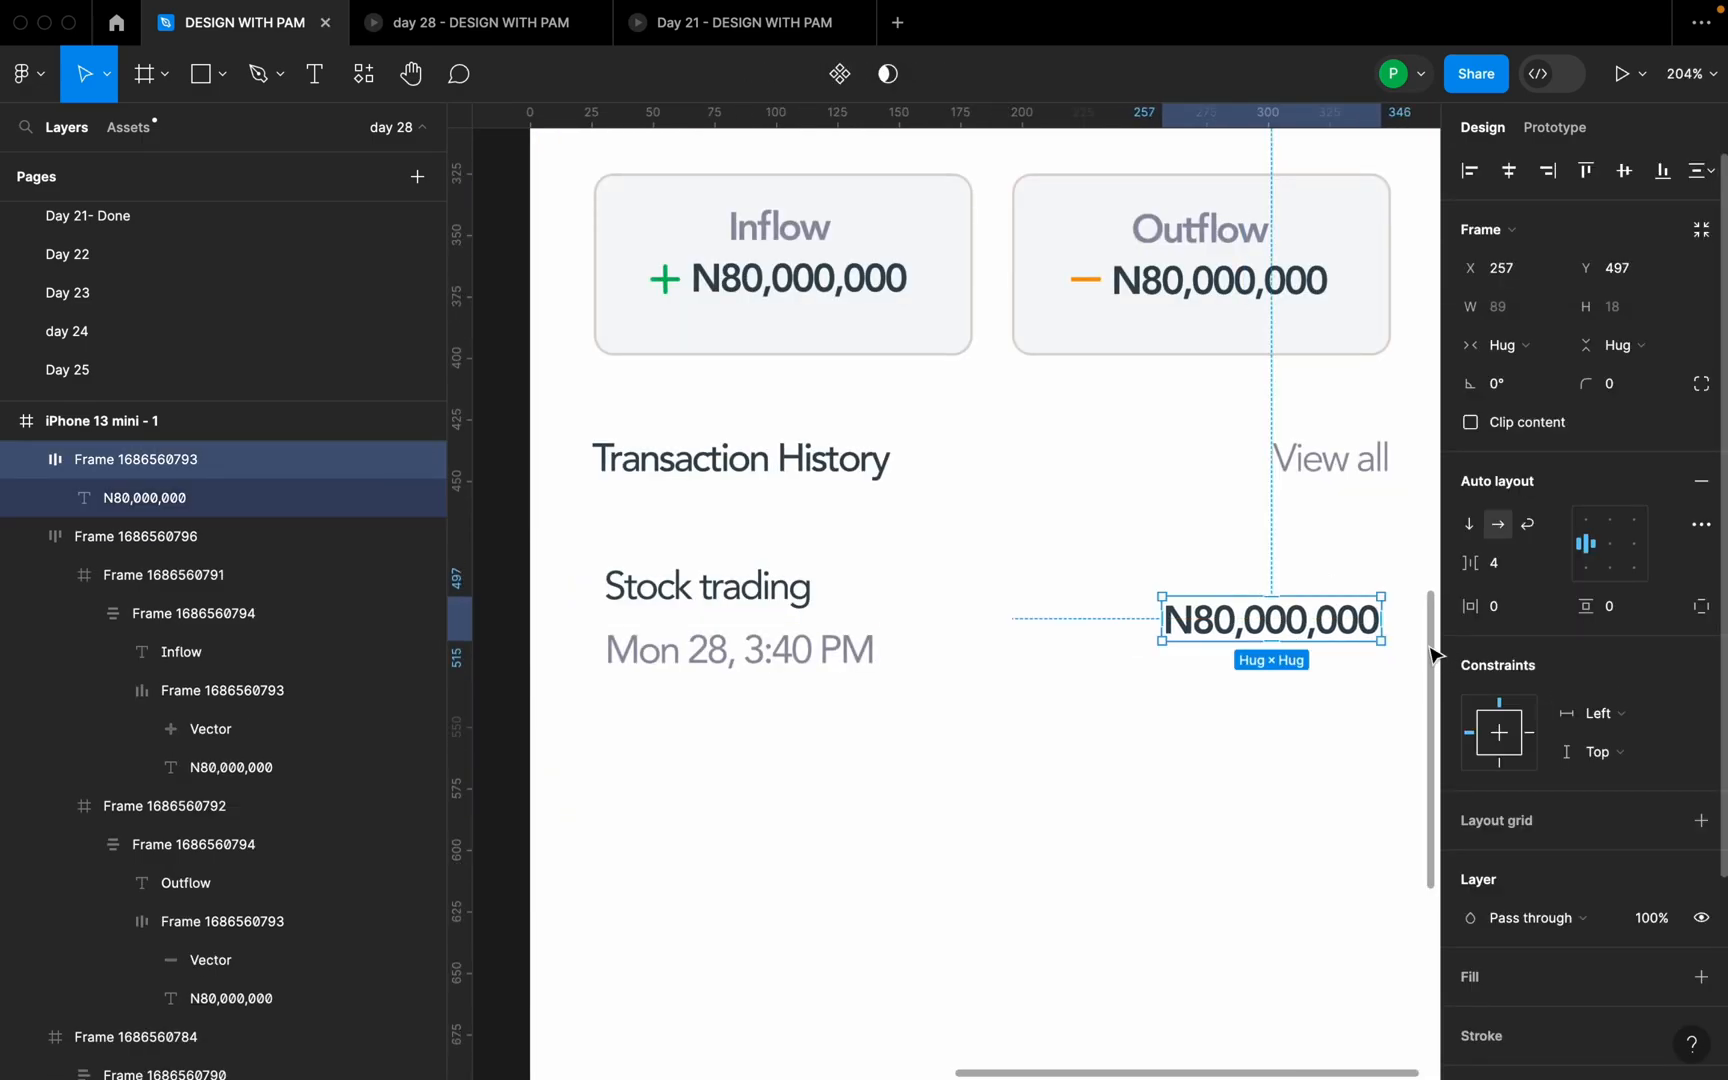
click(163, 498)
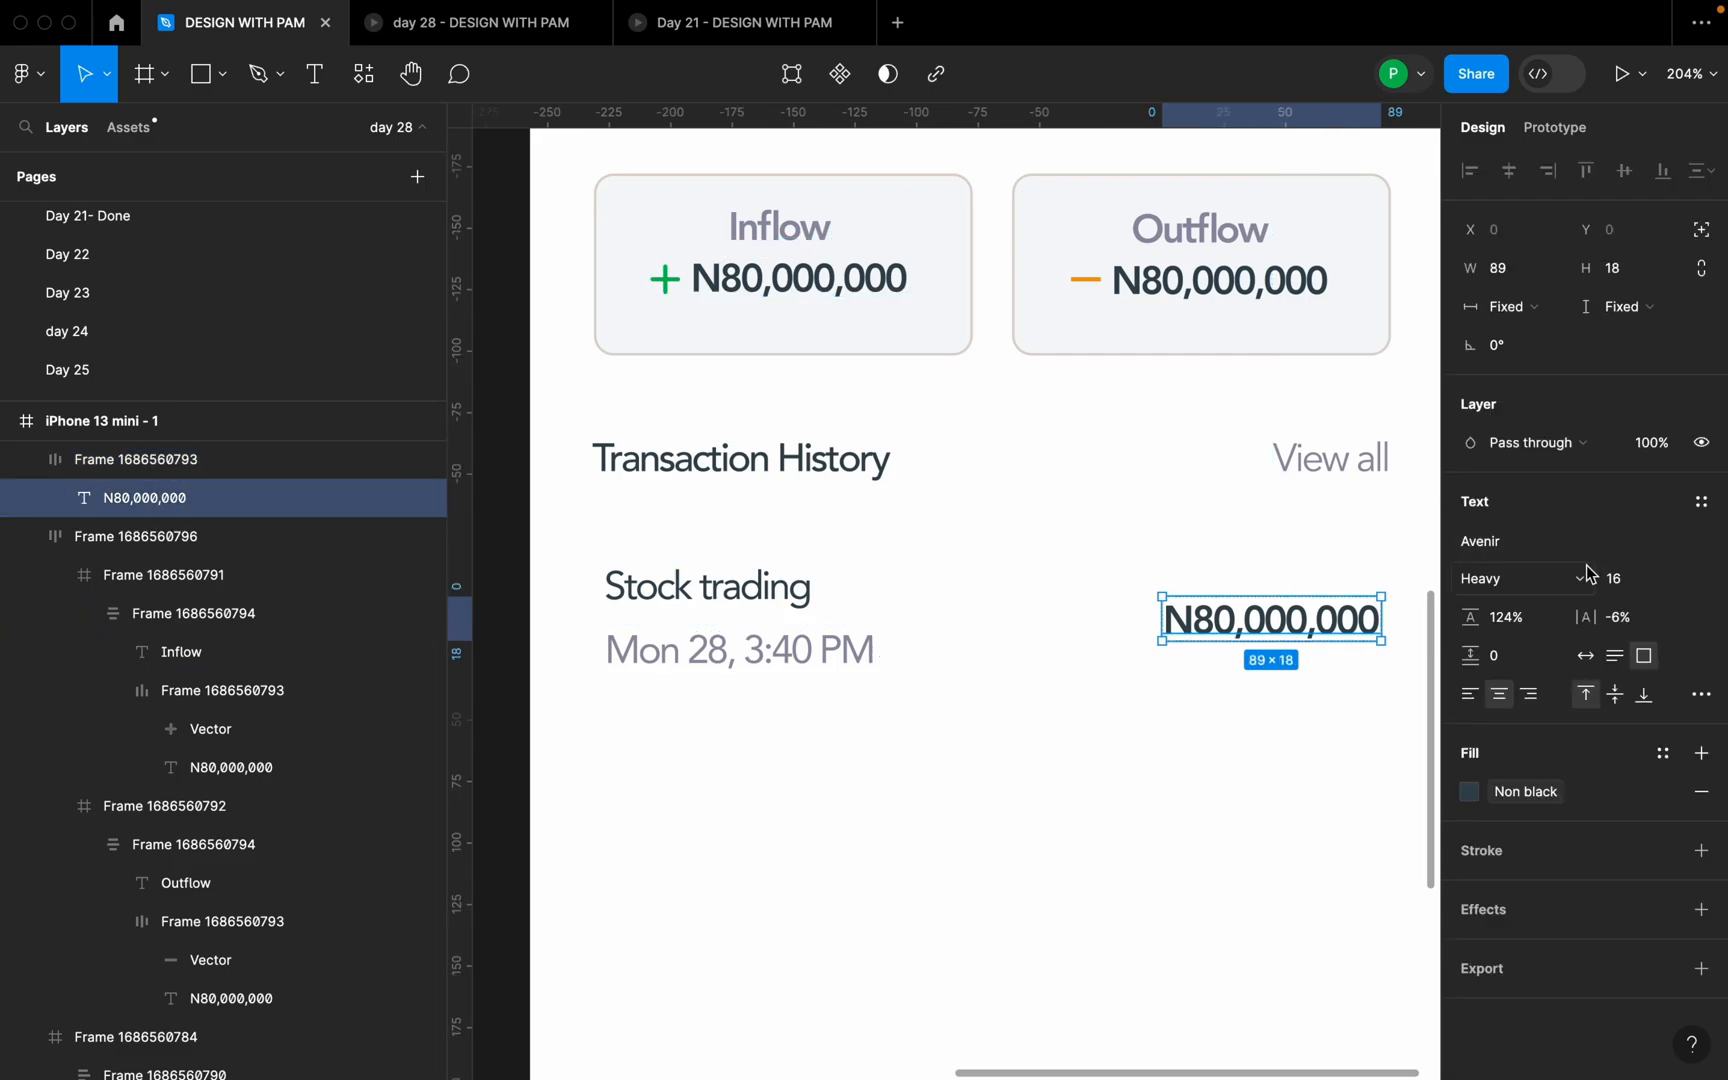
click(1681, 584)
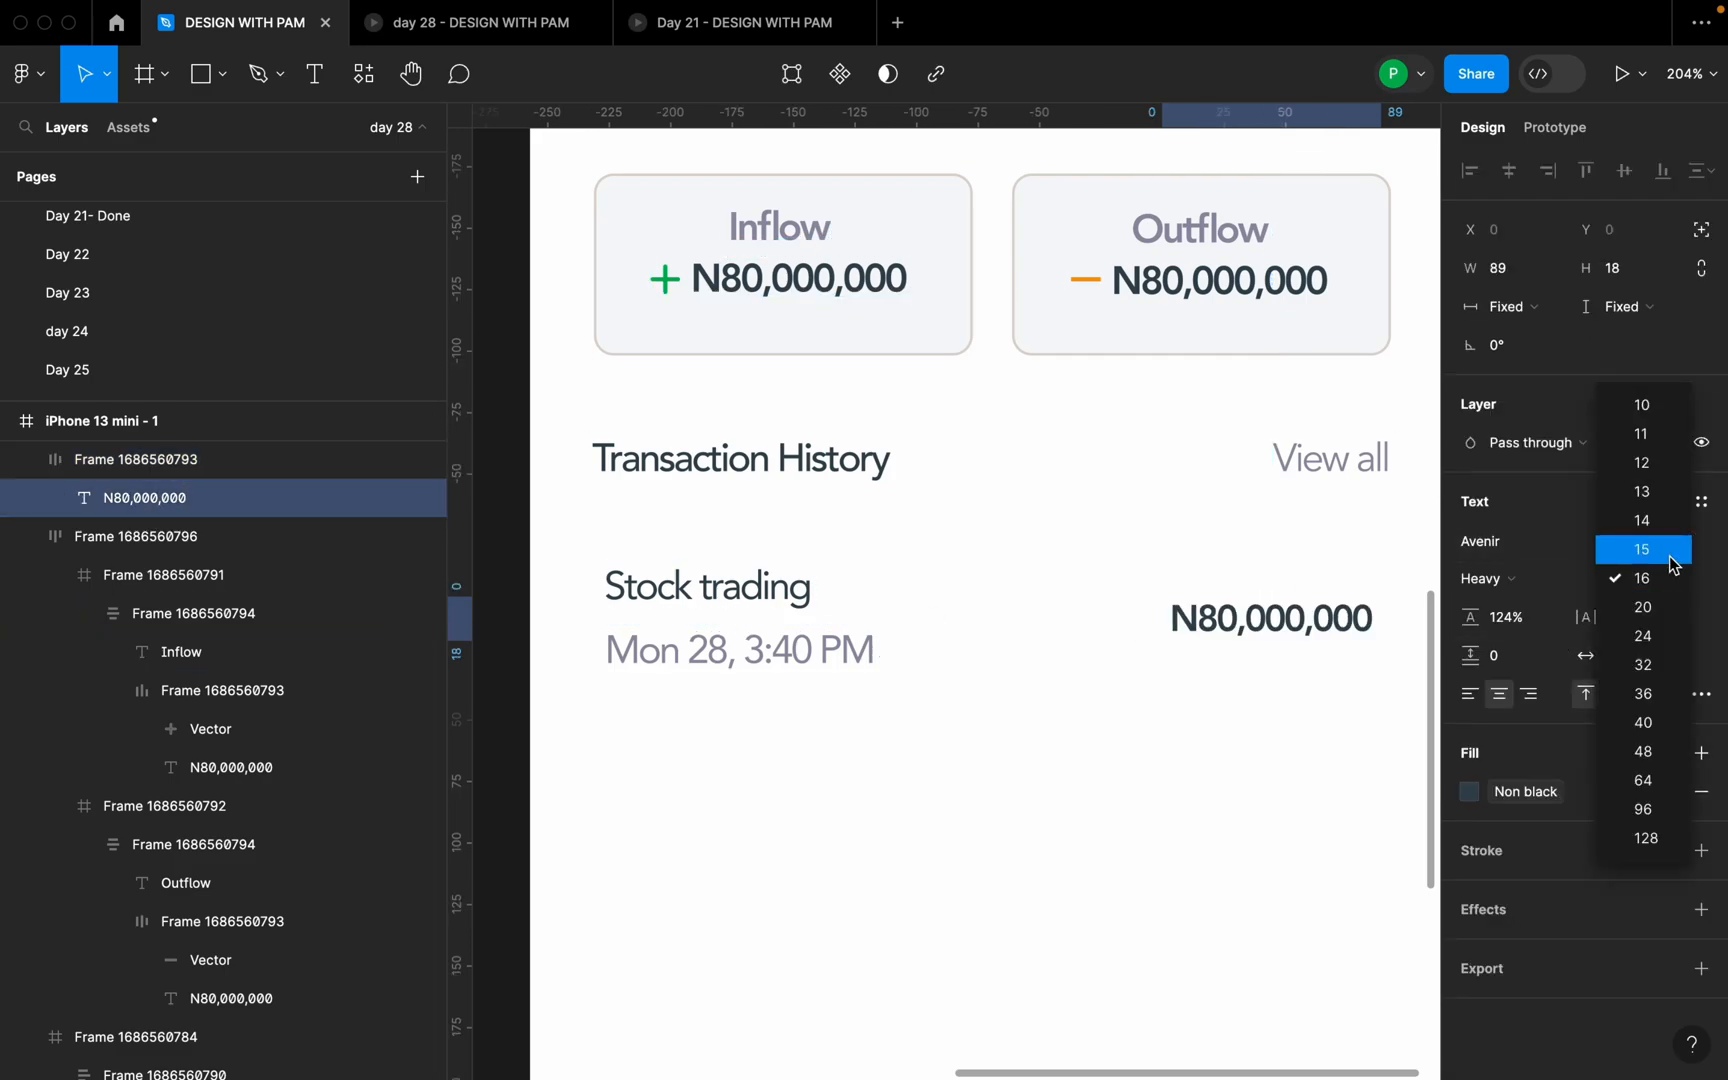
click(1671, 578)
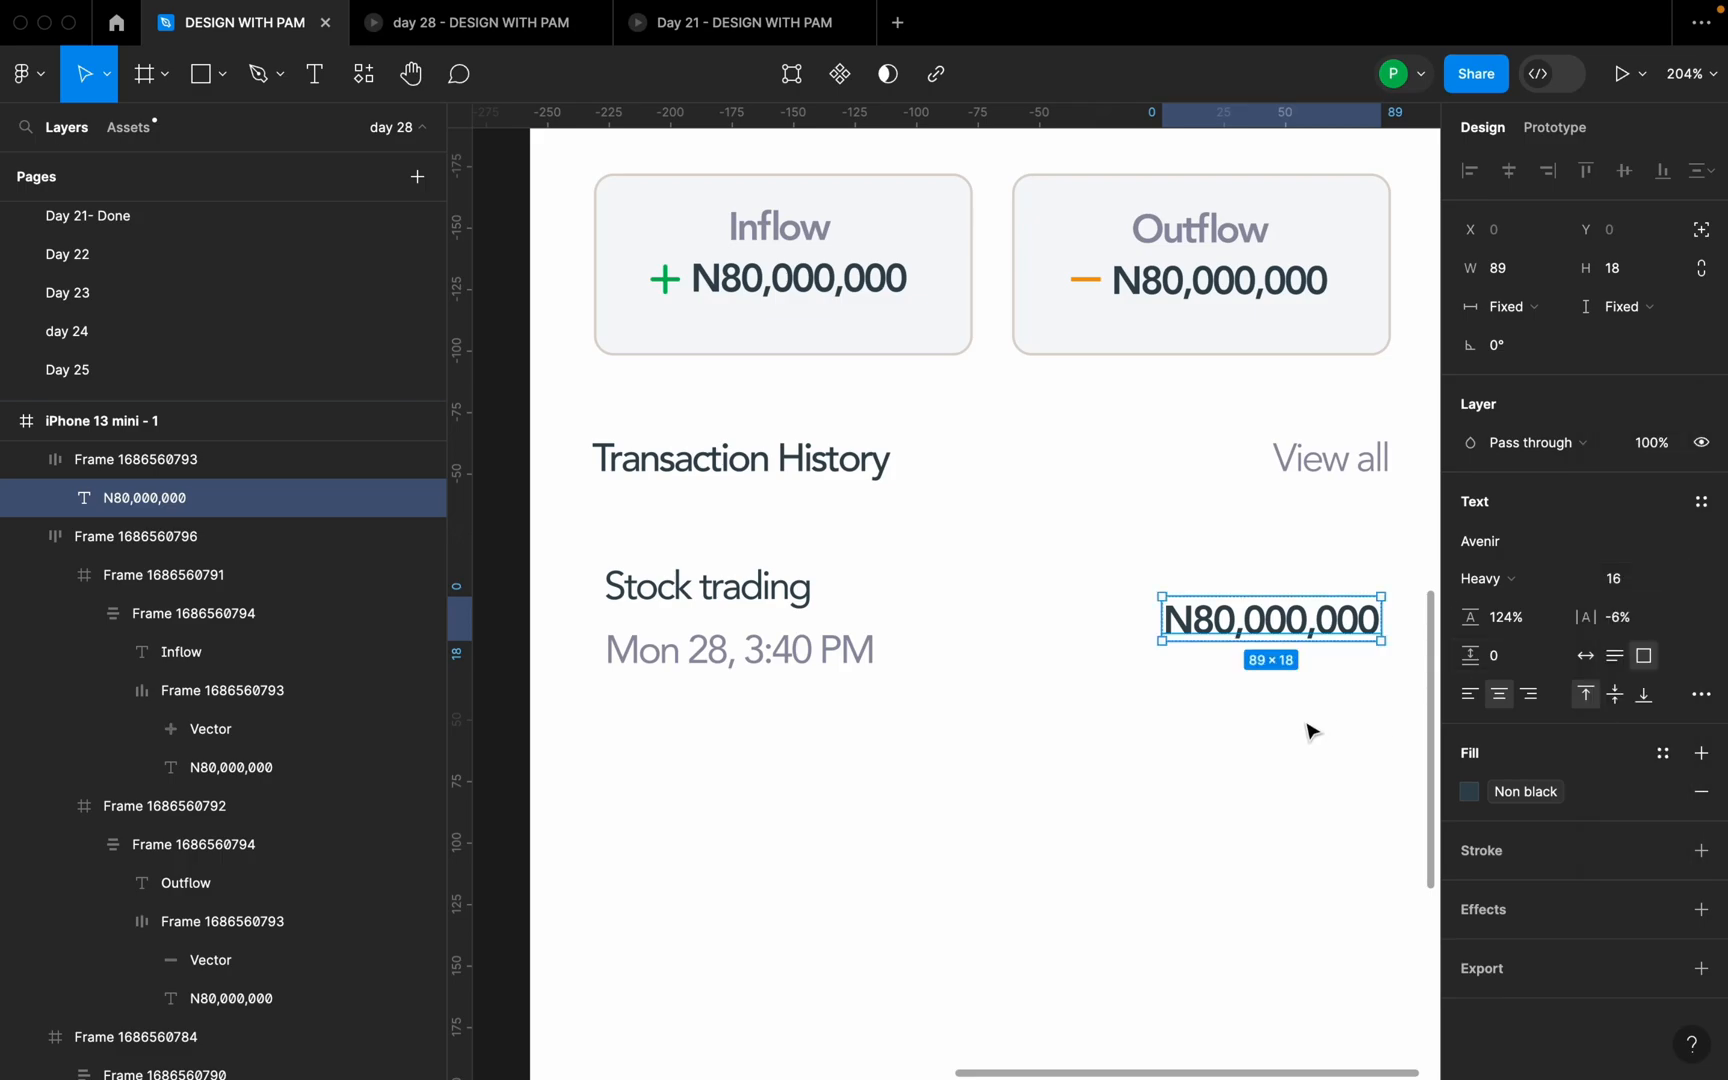
- Move the copied amount near the phone frame's right margin, level with the Stock trading text, at about X 265, Y 485
scroll(1307, 714, down, 5)
click(1319, 722)
drag(1322, 673, 1320, 660)
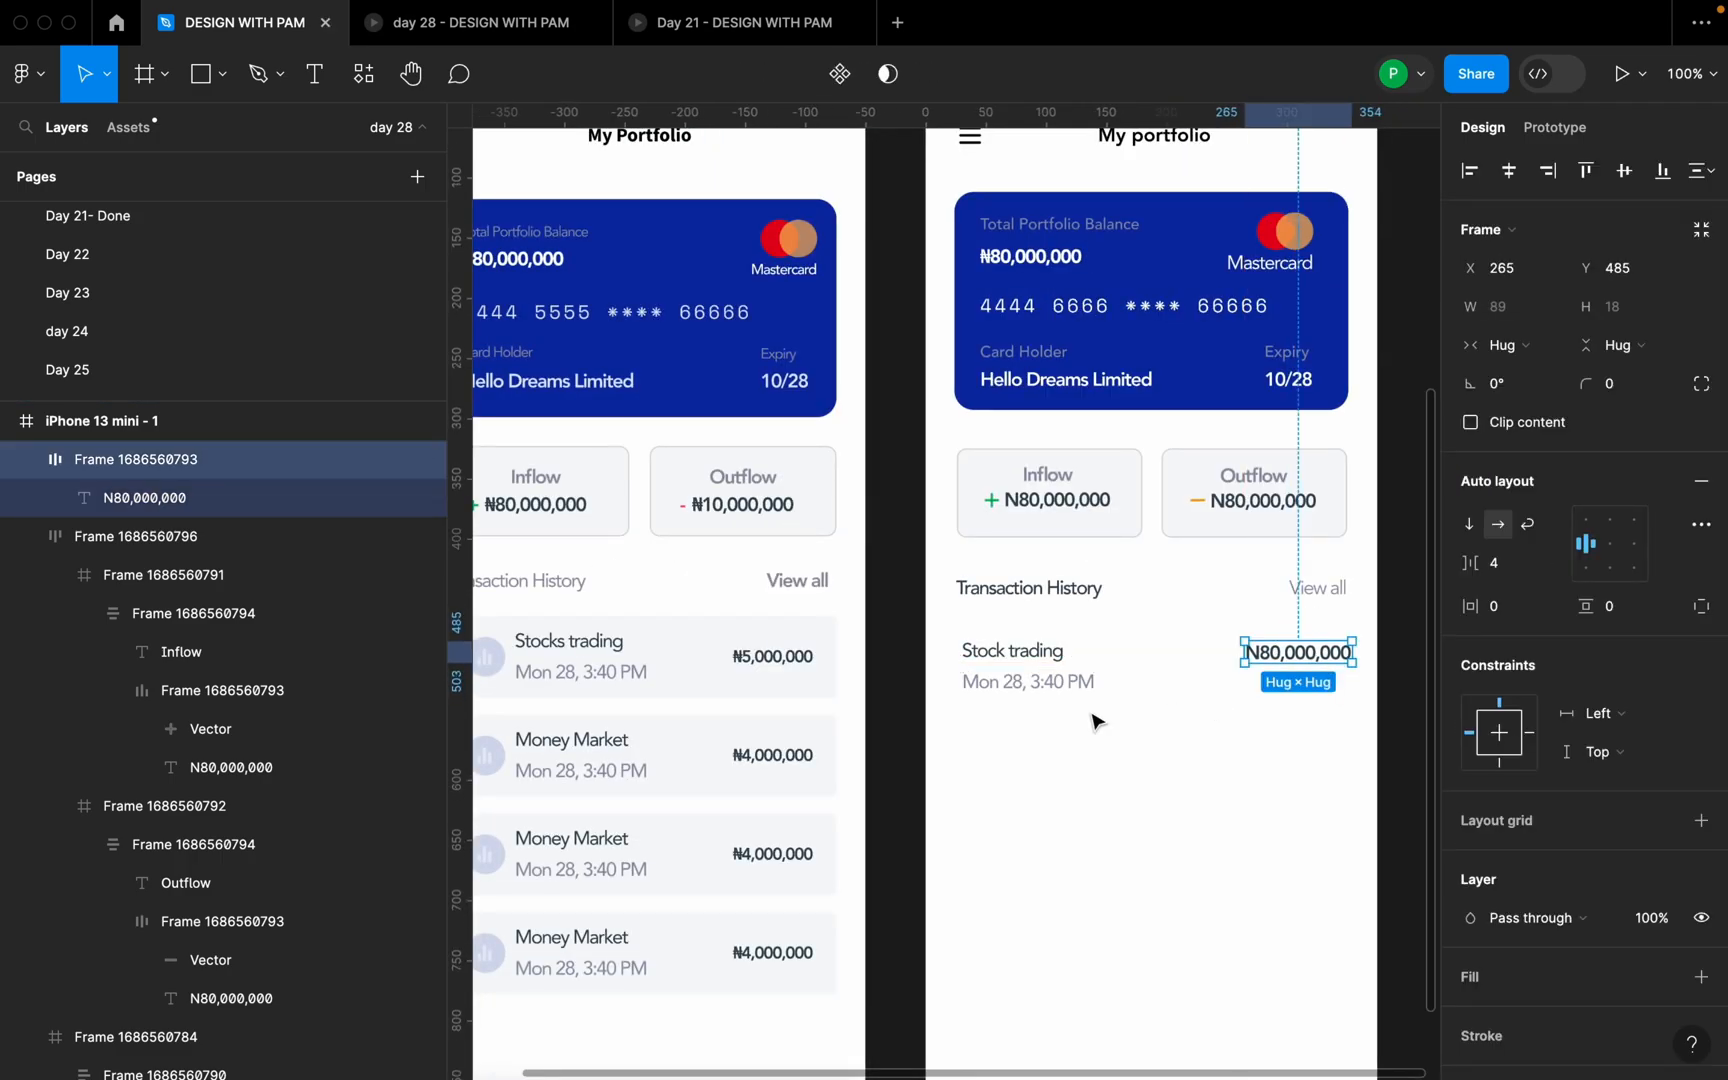
- Combine the Stock trading text block and its amount in a horizontal auto layout row aligned top right
shift+click(1028, 667)
key(shift+a)
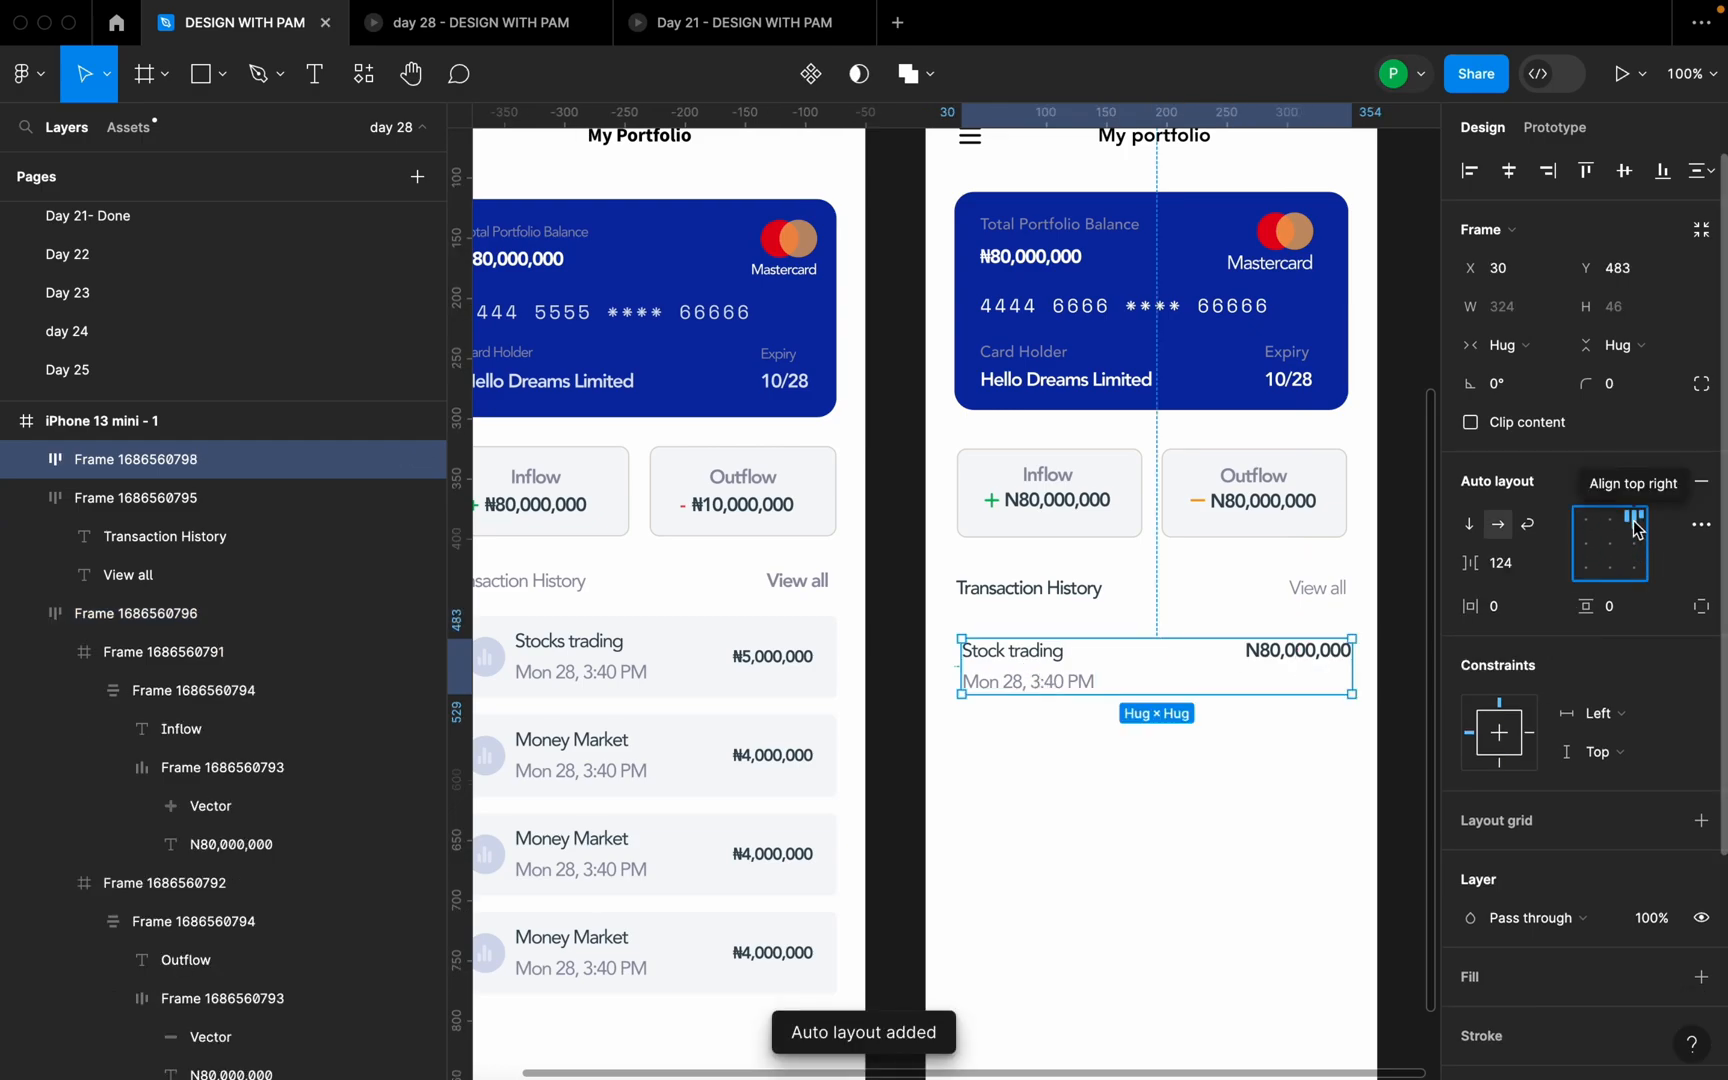
click(1242, 733)
scroll(1250, 720, down, 1)
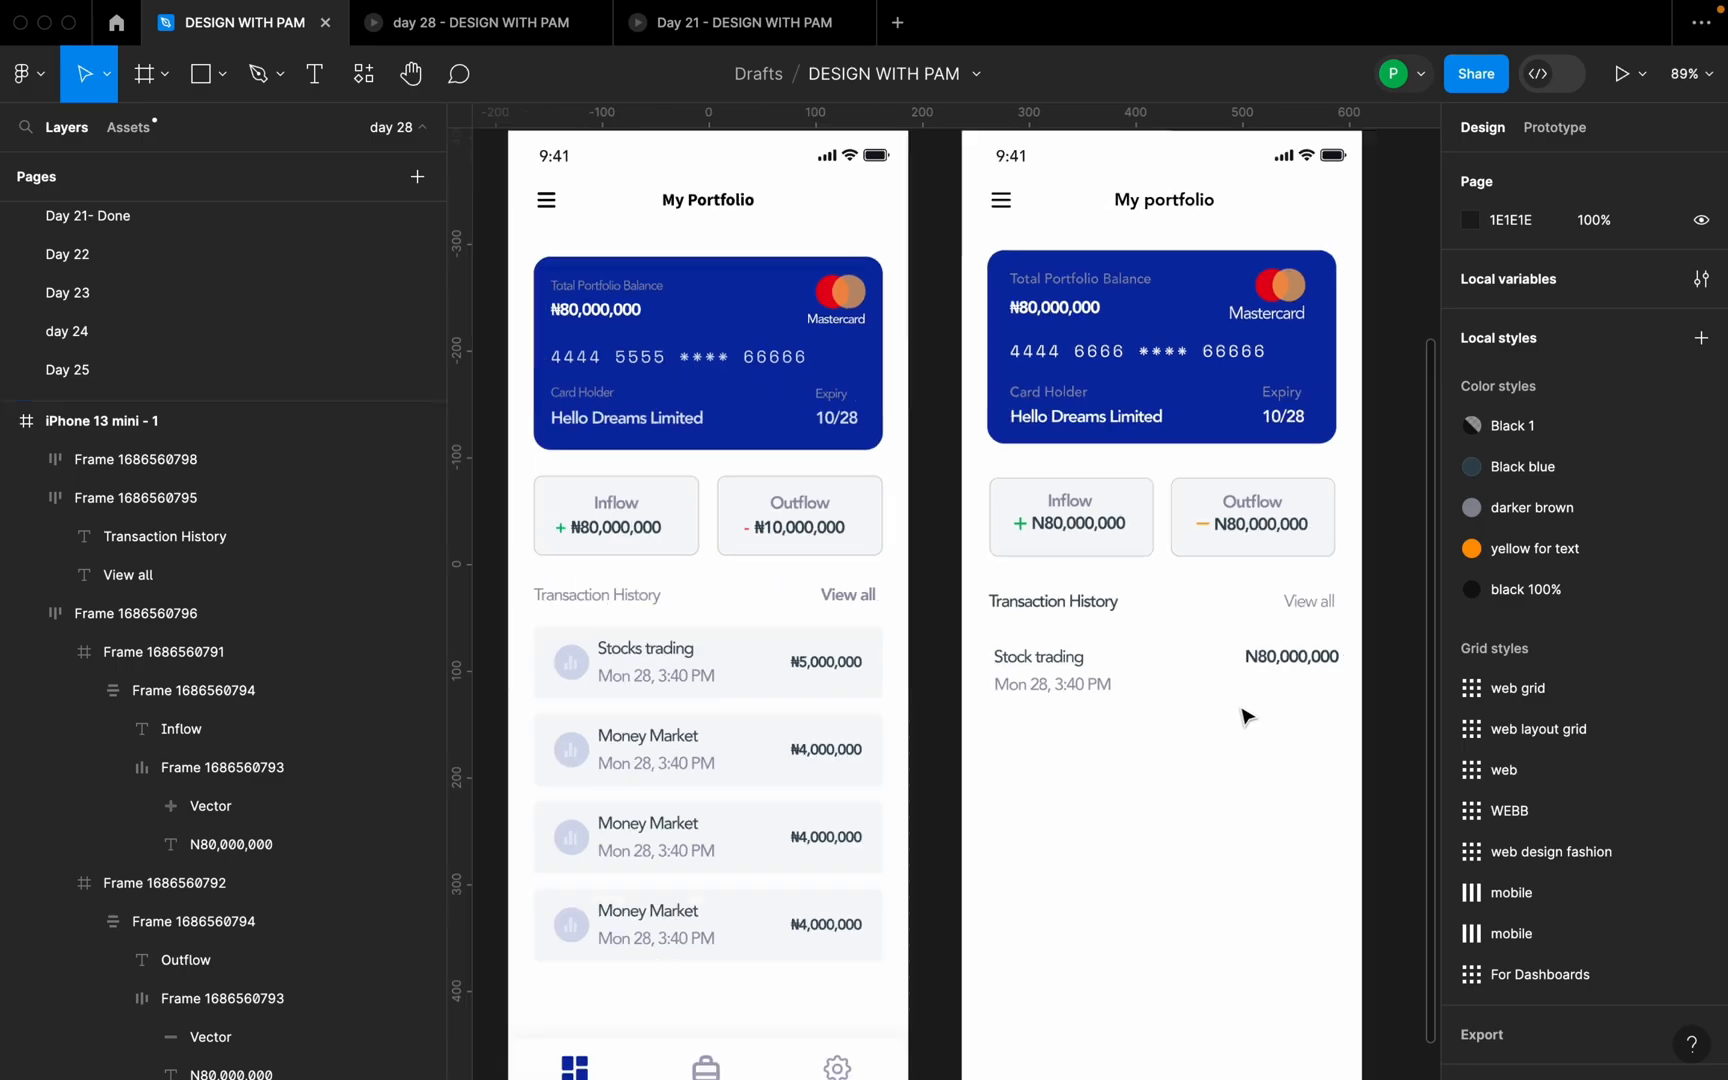
- Reduce the transaction row's item spacing to 93 and shift the row to X 57, leaving room for an icon
click(1217, 681)
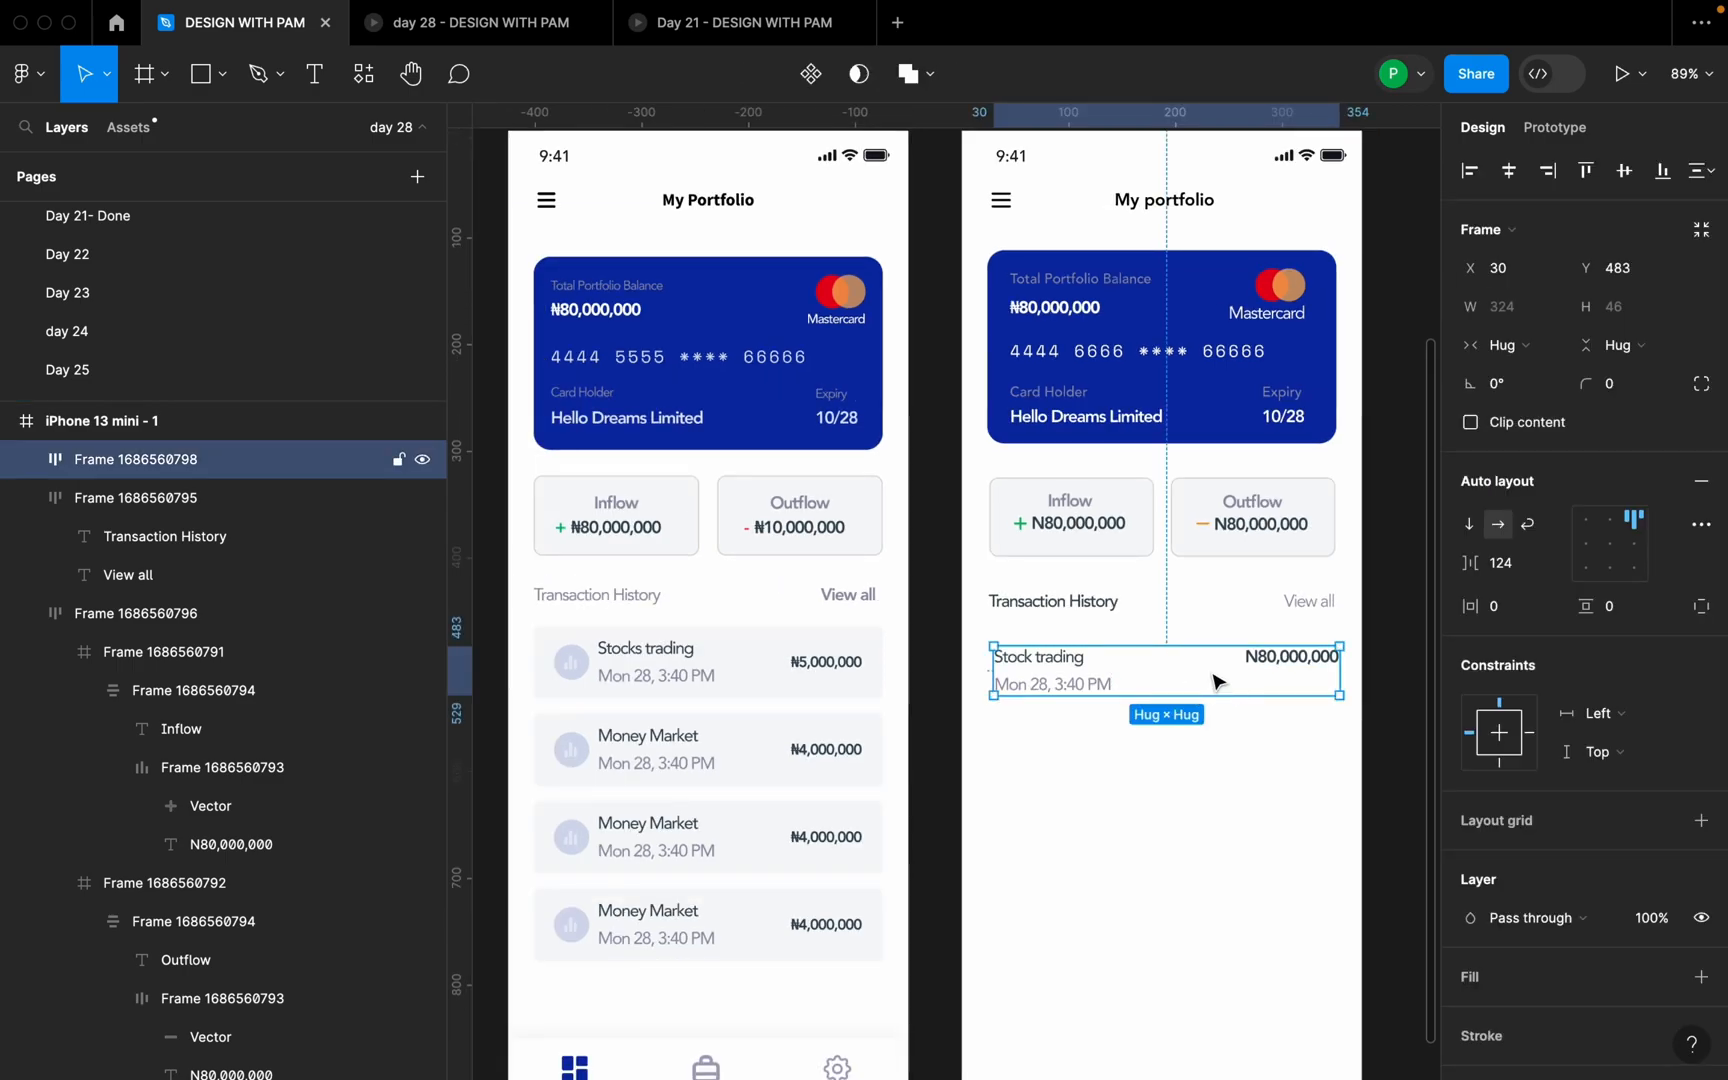
drag(1464, 564, 1396, 587)
click(1163, 671)
drag(1180, 676, 1209, 677)
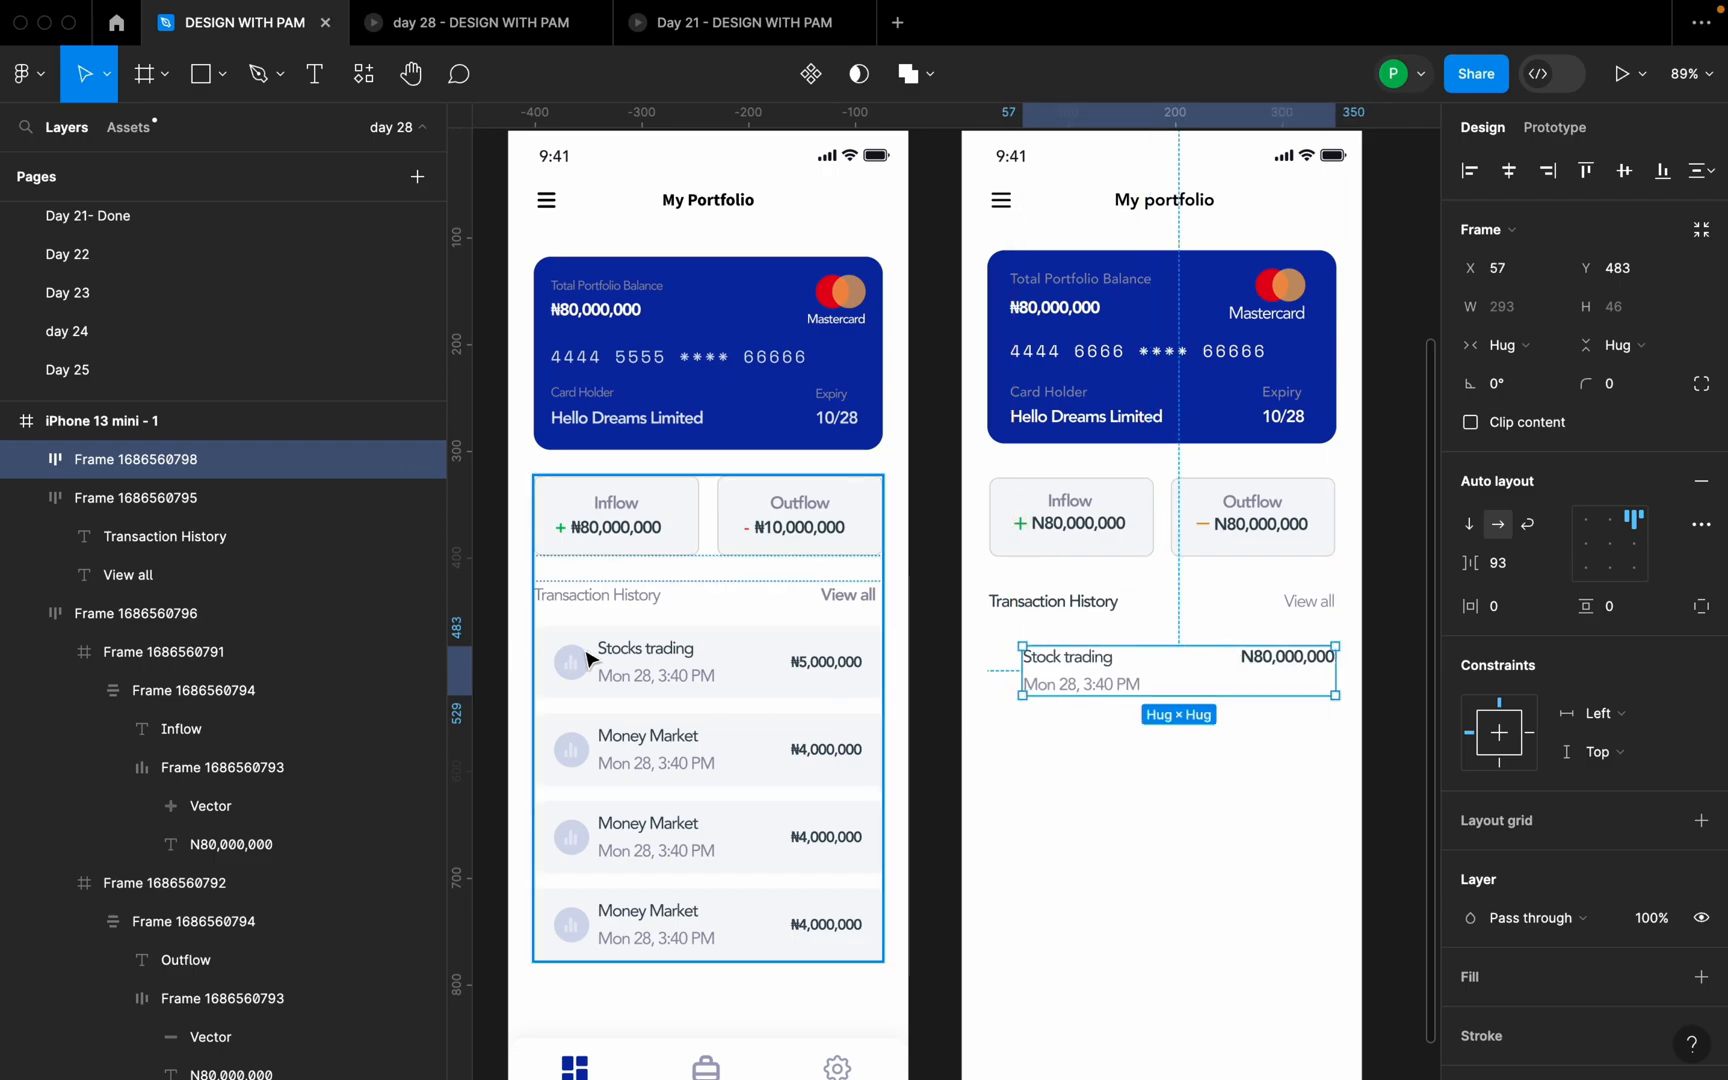
- Draw a circle about 31 × 31 in front of the Stock trading text, at about X 24, Y 493
scroll(577, 673, up, 3)
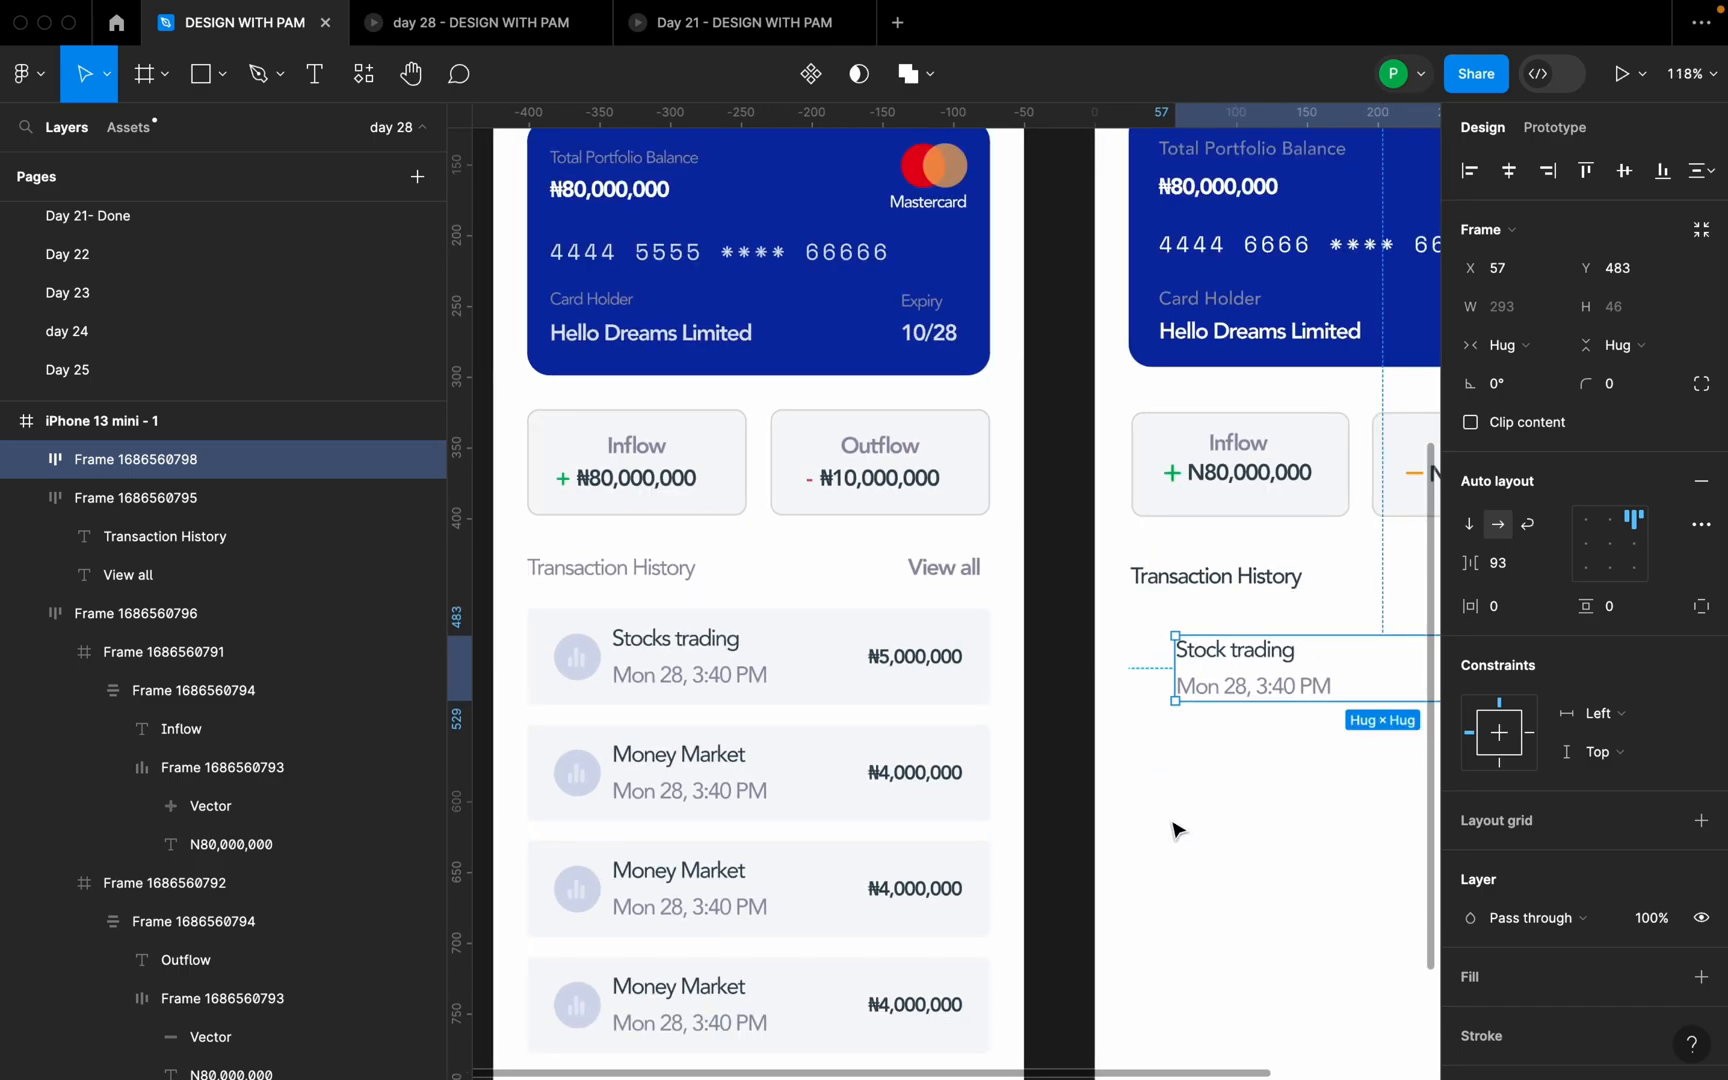
key(o)
drag(1131, 734, 1148, 676)
key(super+z)
scroll(1254, 744, down, 3)
scroll(1258, 752, right, 5)
scroll(1258, 752, up, 1)
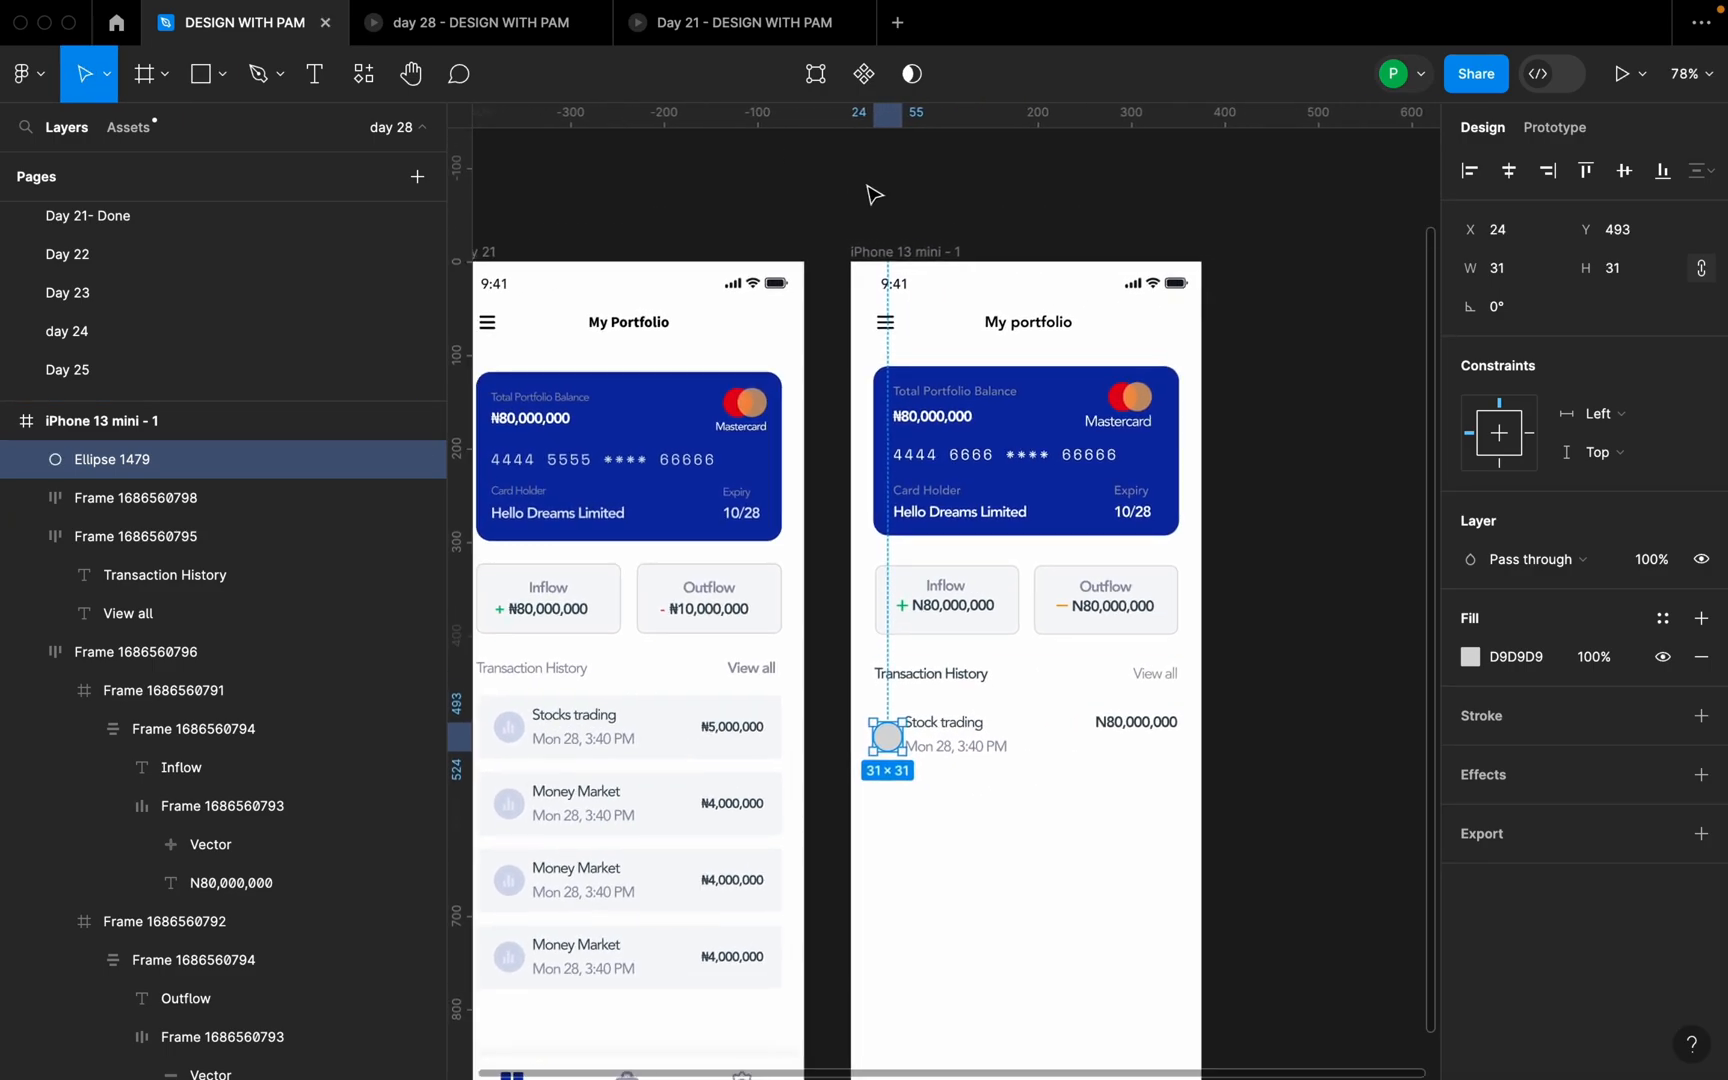
- Show the phone frame's layout grid, then reduce the transaction row's item spacing to 78 and shift the row to X 72
click(912, 248)
click(1628, 501)
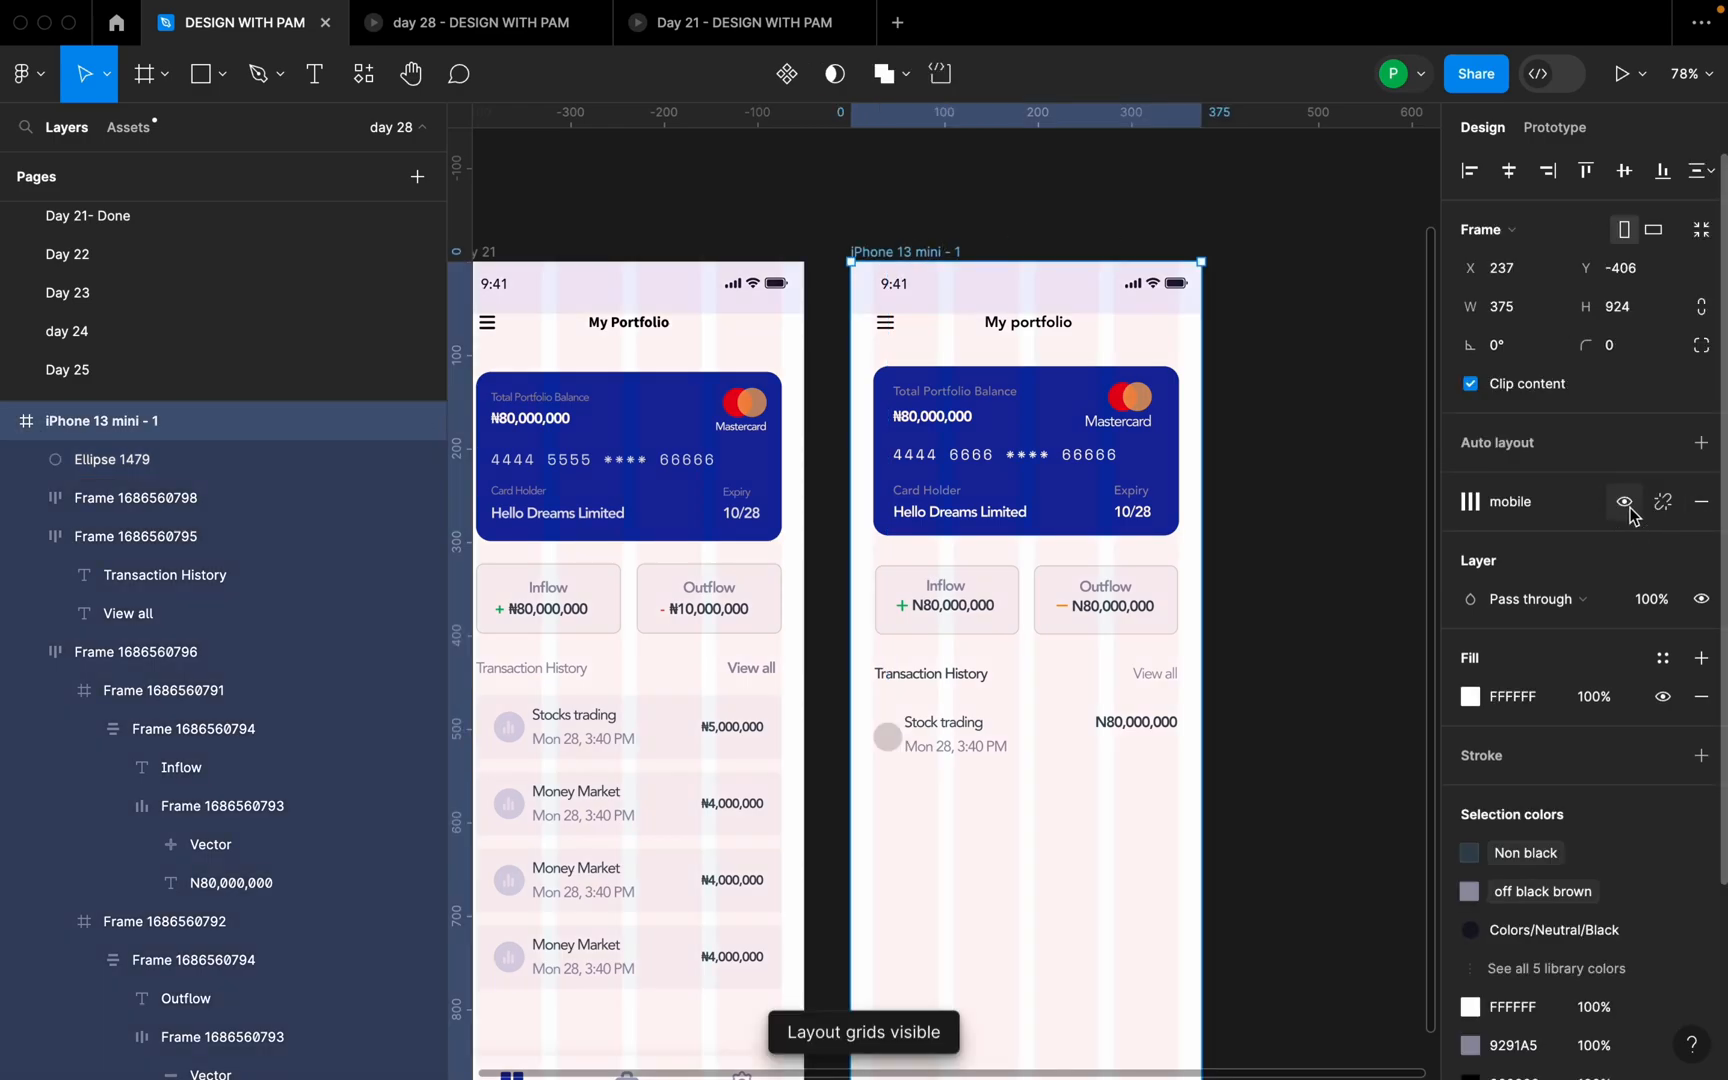
scroll(1017, 800, up, 5)
click(1060, 690)
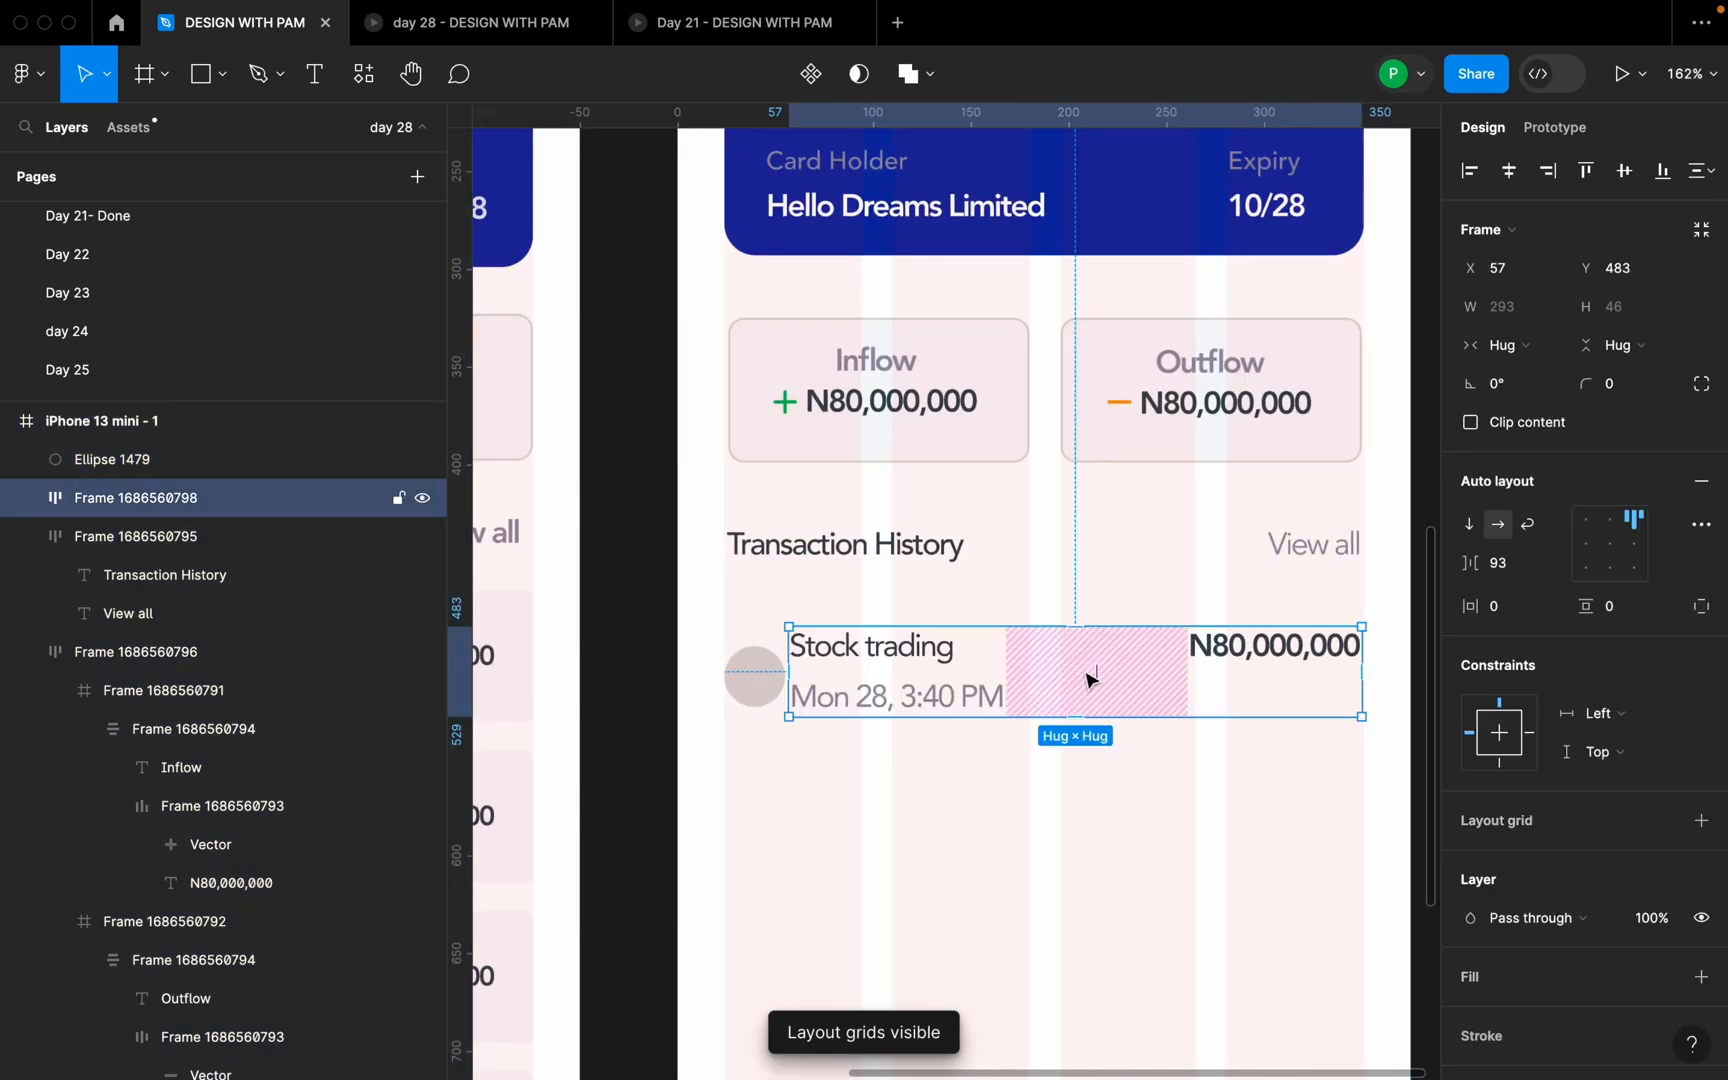
drag(1475, 565, 1448, 565)
drag(1108, 675, 1126, 667)
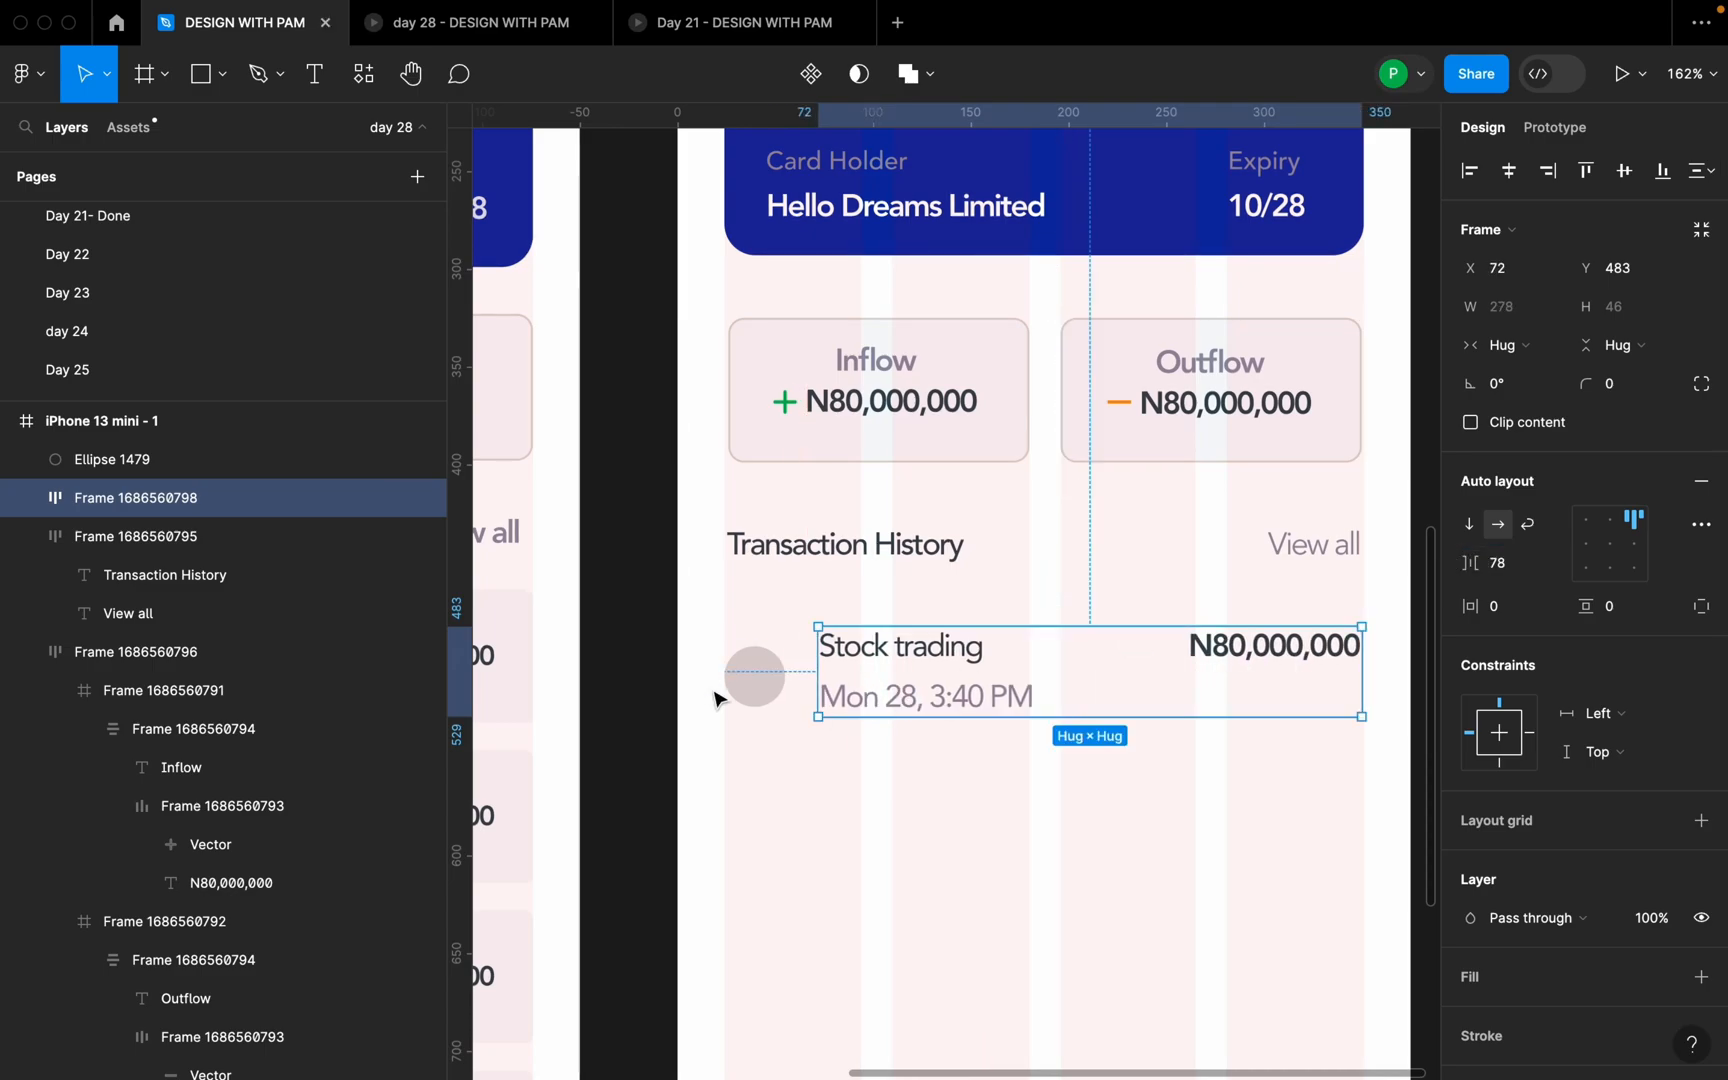
- Enlarge the grey circle beside the Stock trading text to about 40 × 40
click(765, 688)
drag(797, 722, 788, 672)
click(903, 802)
- Run the Iconify plugin on the phone frame and search its icons for TRADING
right_click(903, 802)
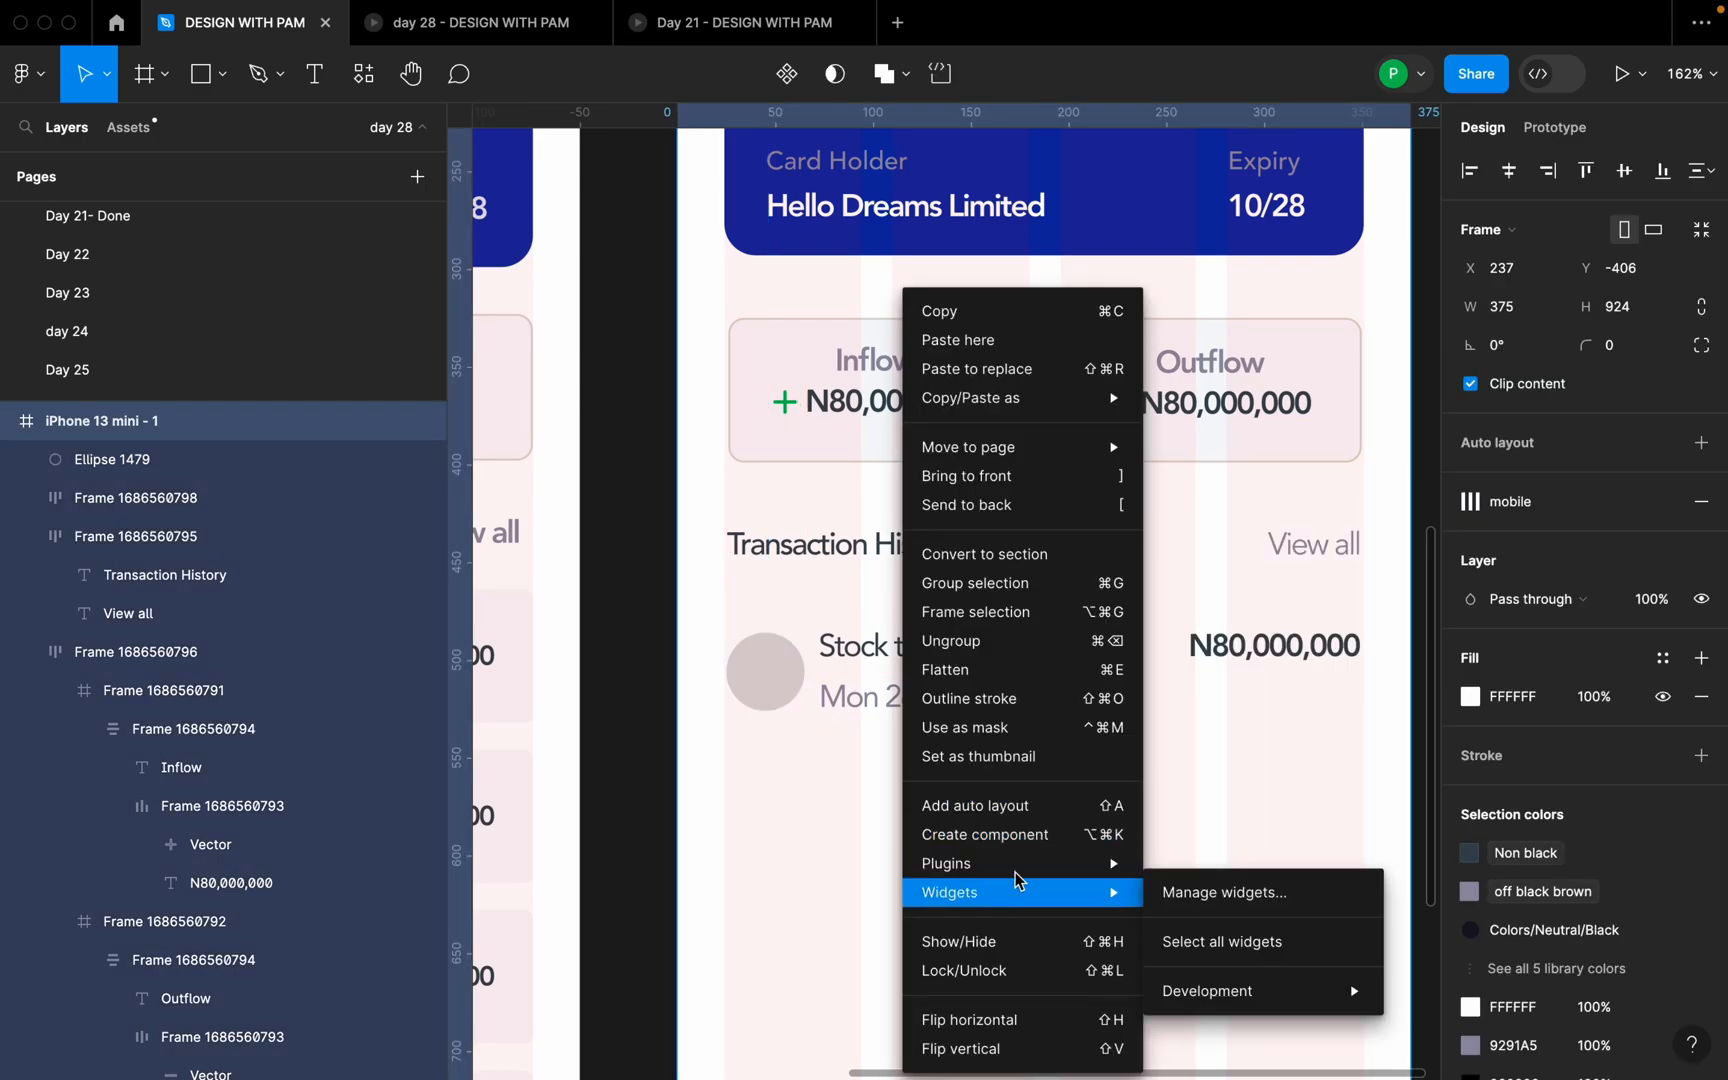
mouse_move(950, 863)
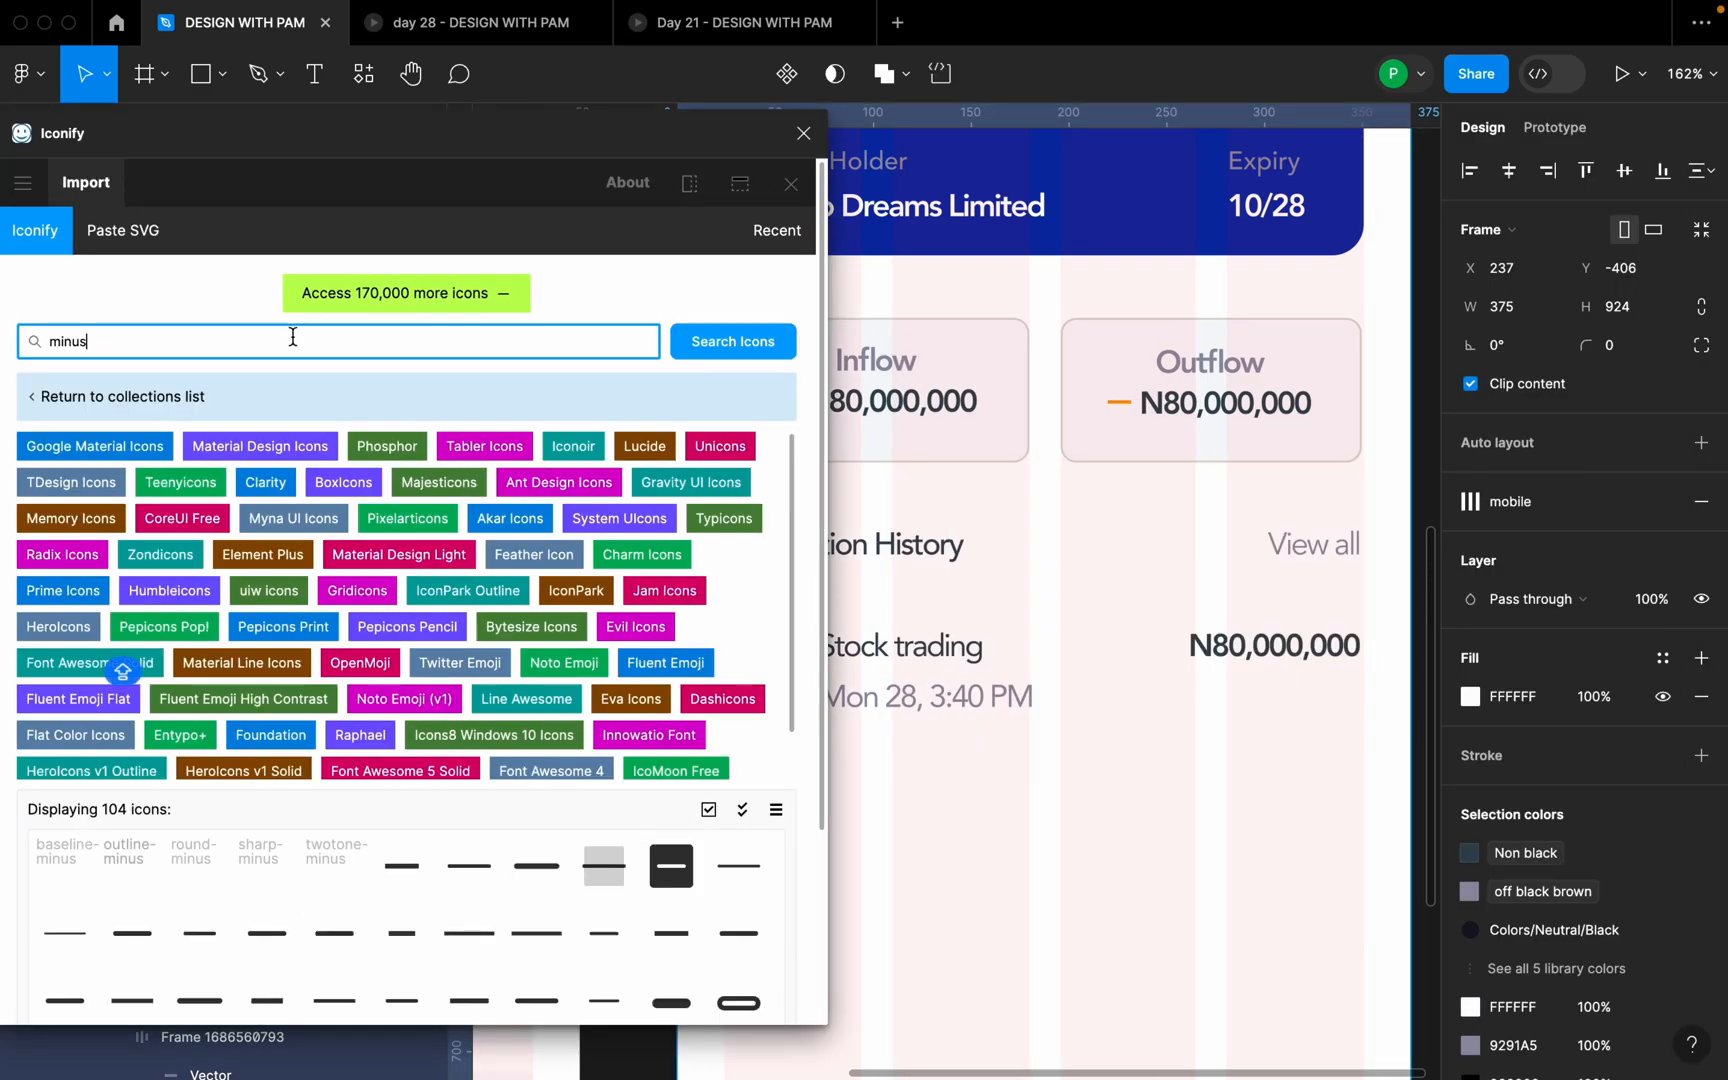
double_click(291, 338)
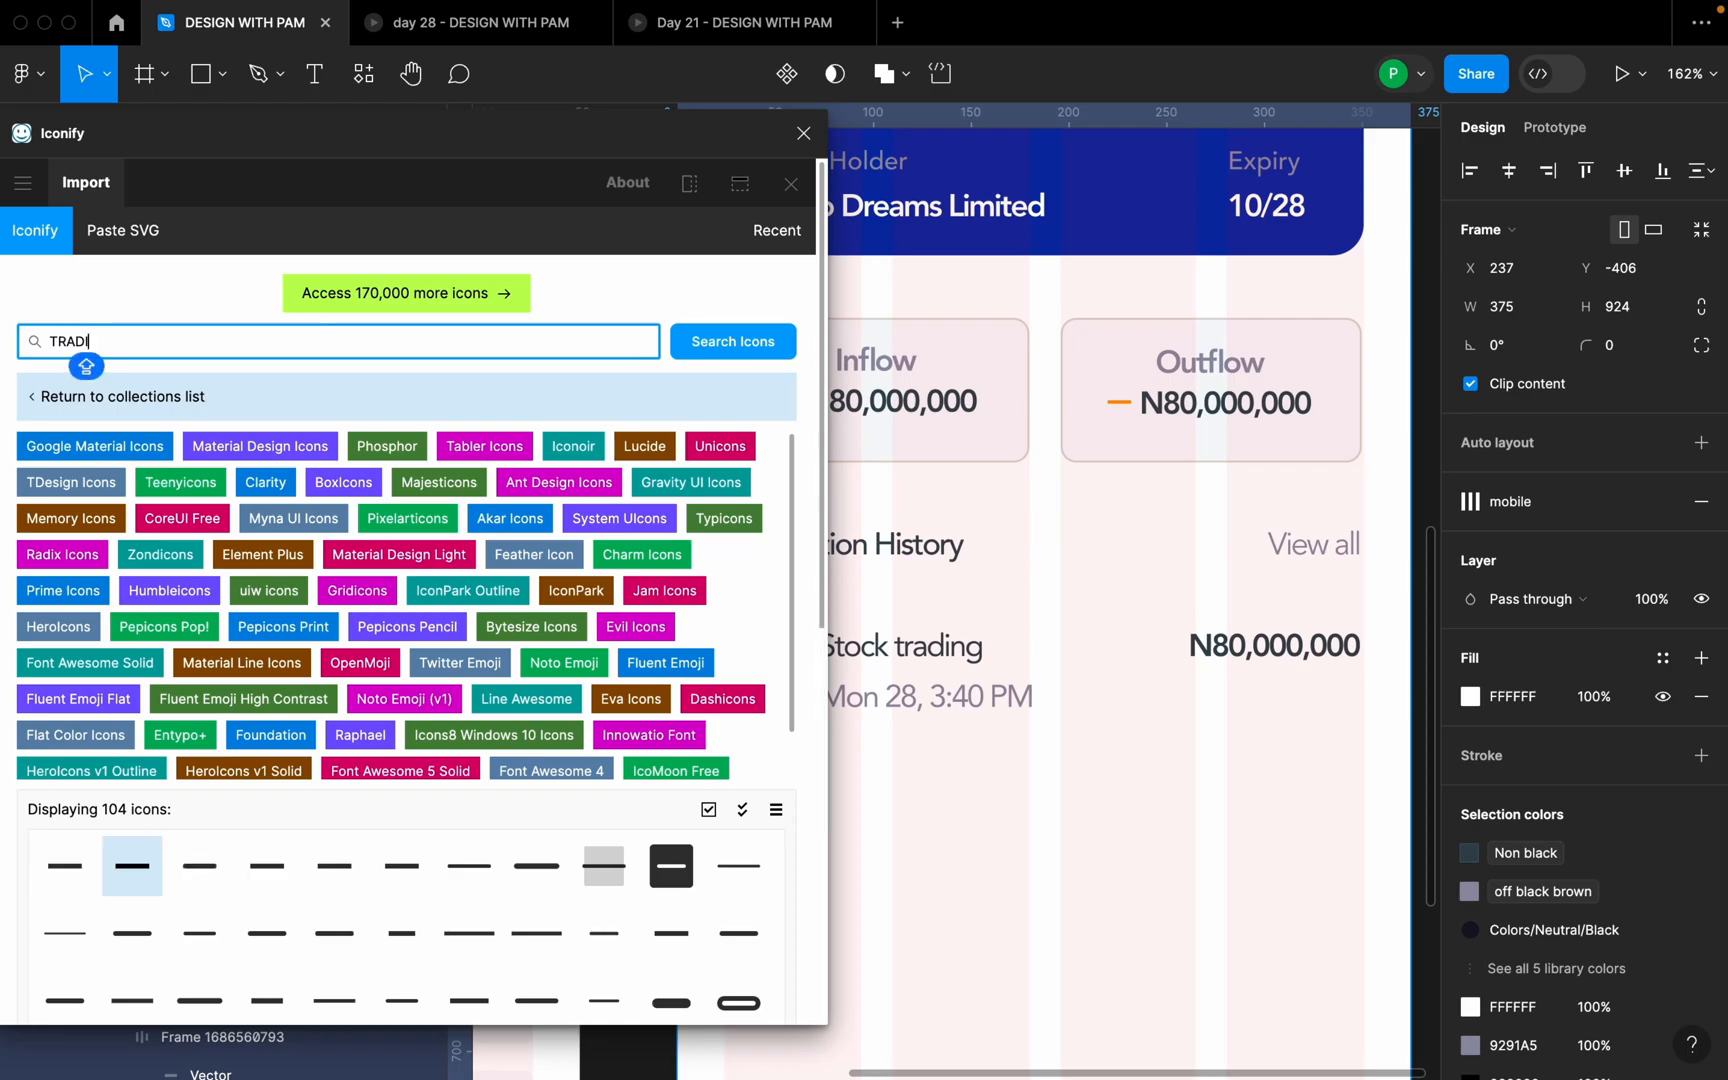
text(TRADING)
key(Return)
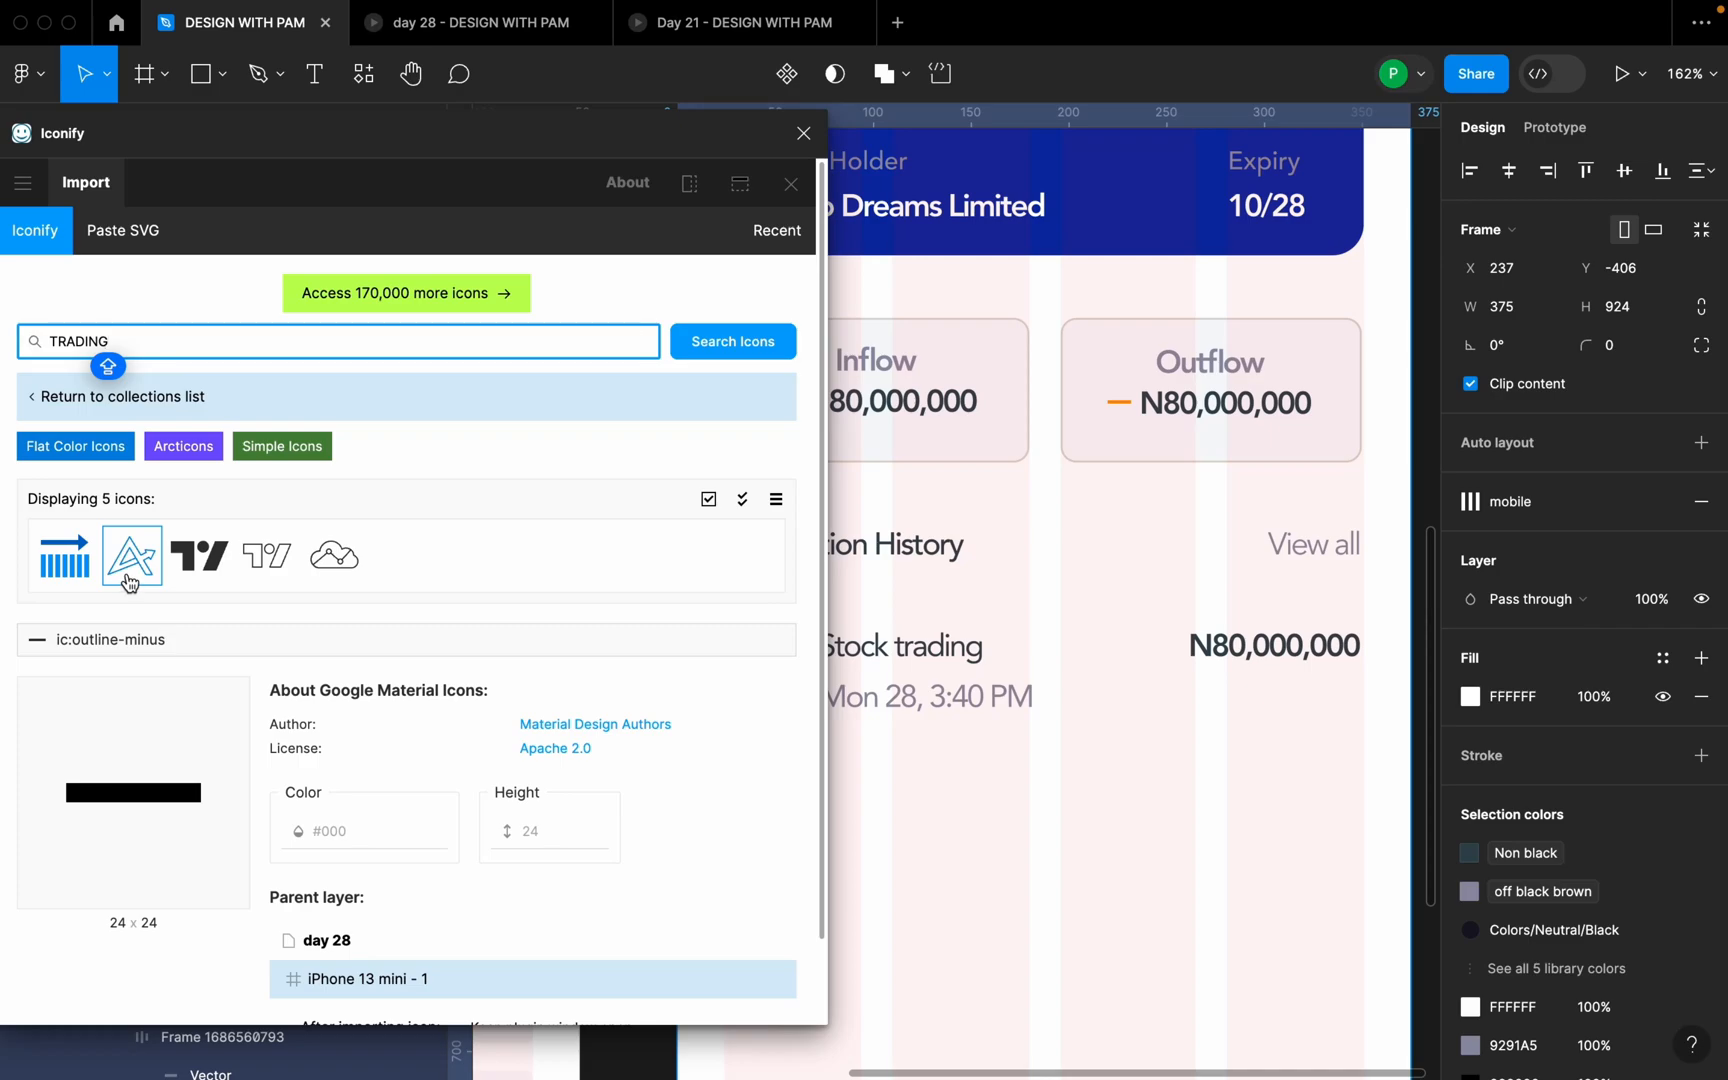
- Import the cloud-shaped arcticons:tradingview-alt icon into the iPhone 13 mini - 1 frame and close the plugin
click(333, 572)
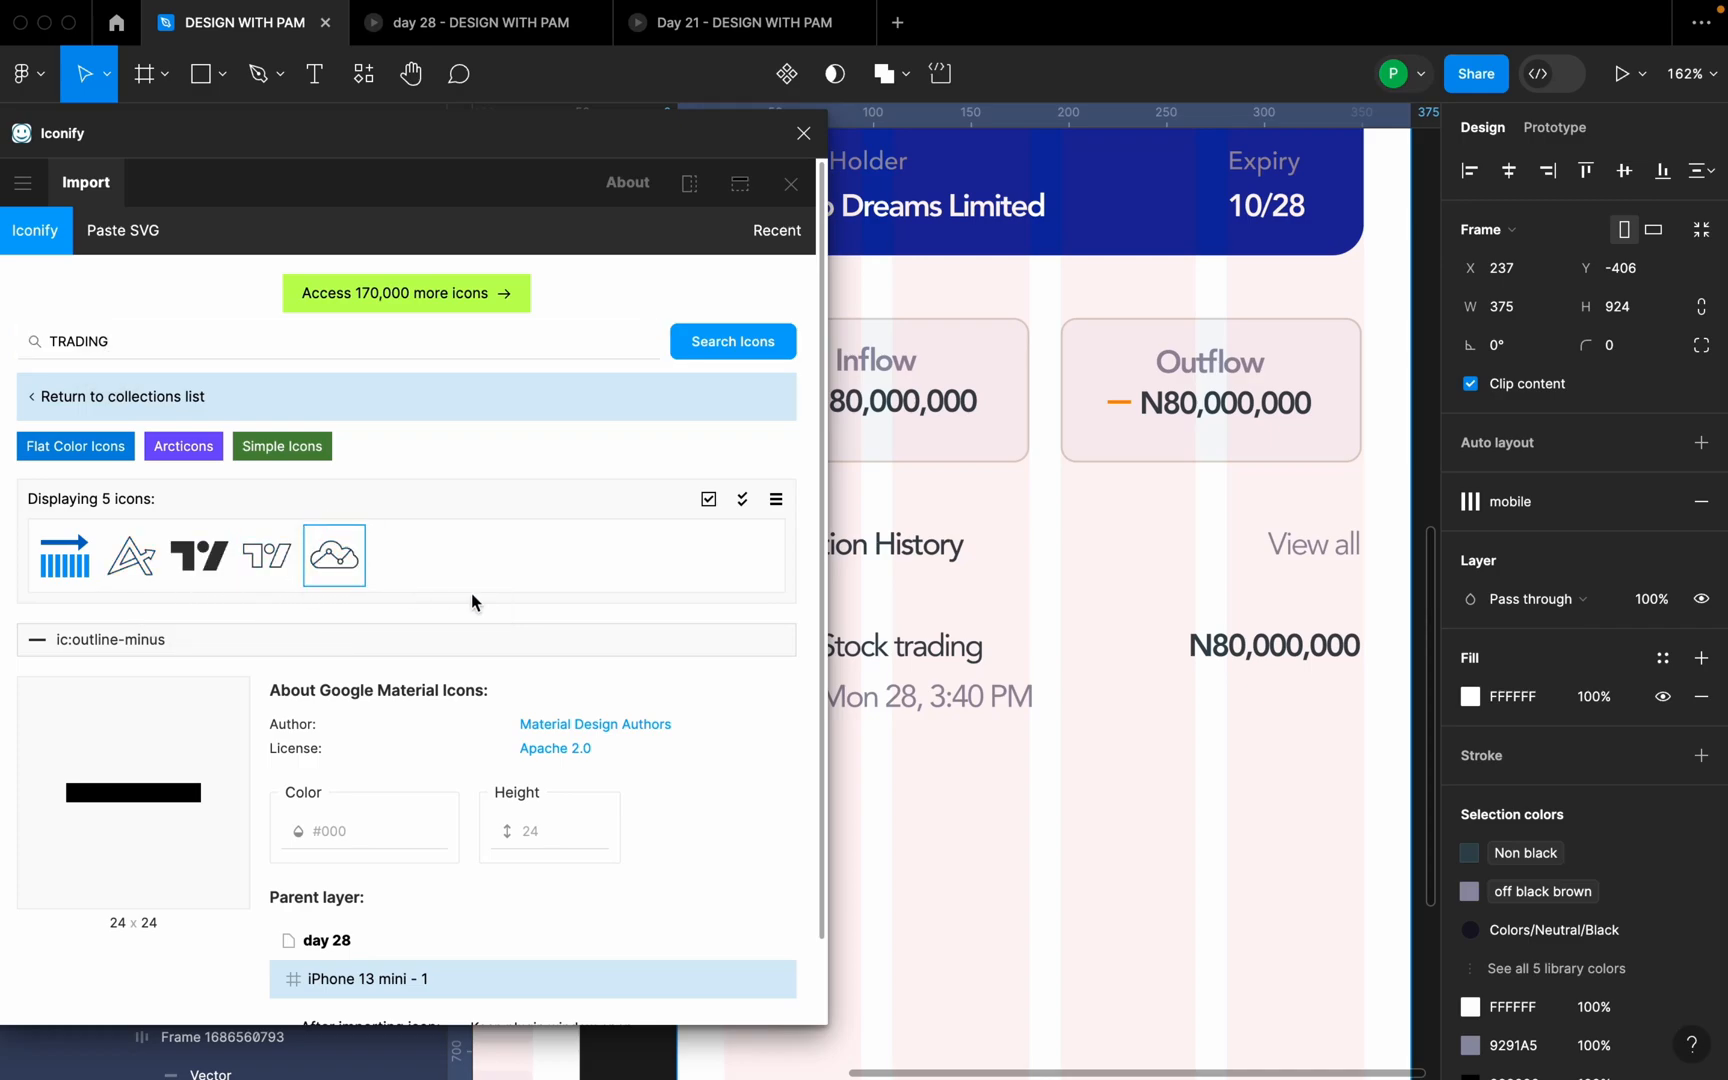
click(350, 557)
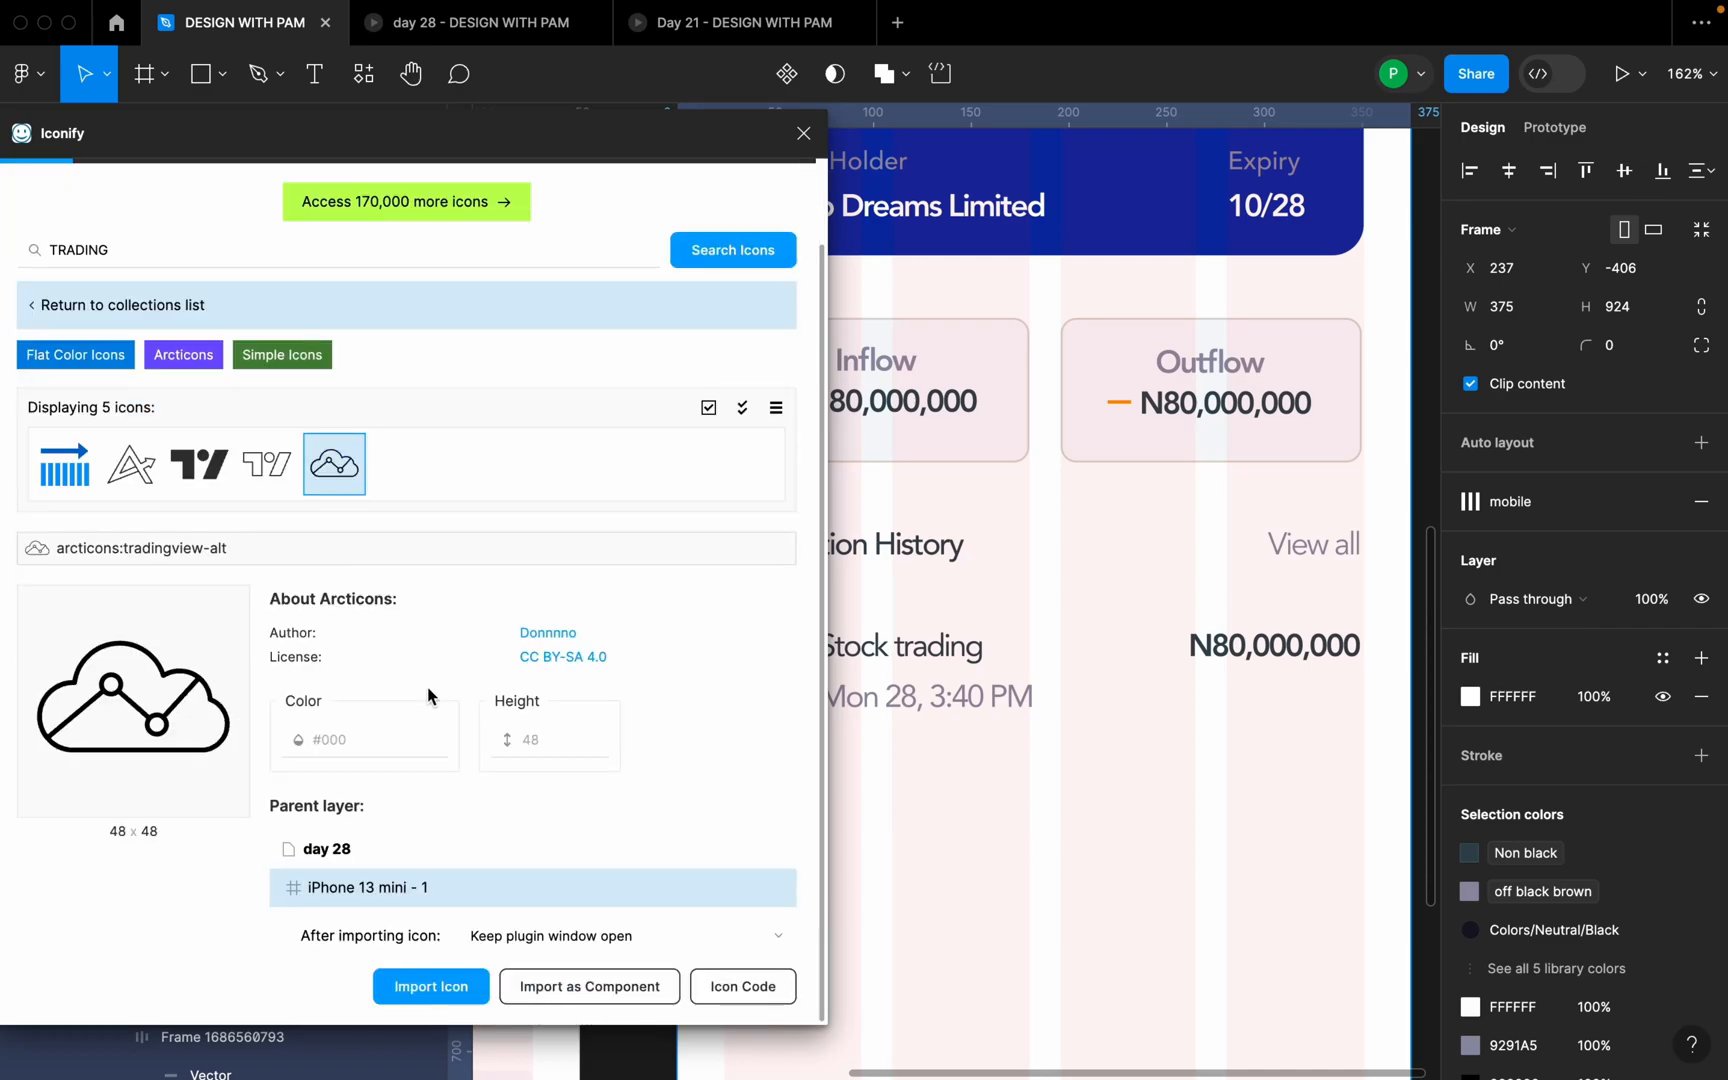
click(441, 986)
click(803, 133)
- Place the imported cloud icon over the grey circle in the Stock trading row and bring it to the front
scroll(980, 480, up, 4)
scroll(949, 505, down, 4)
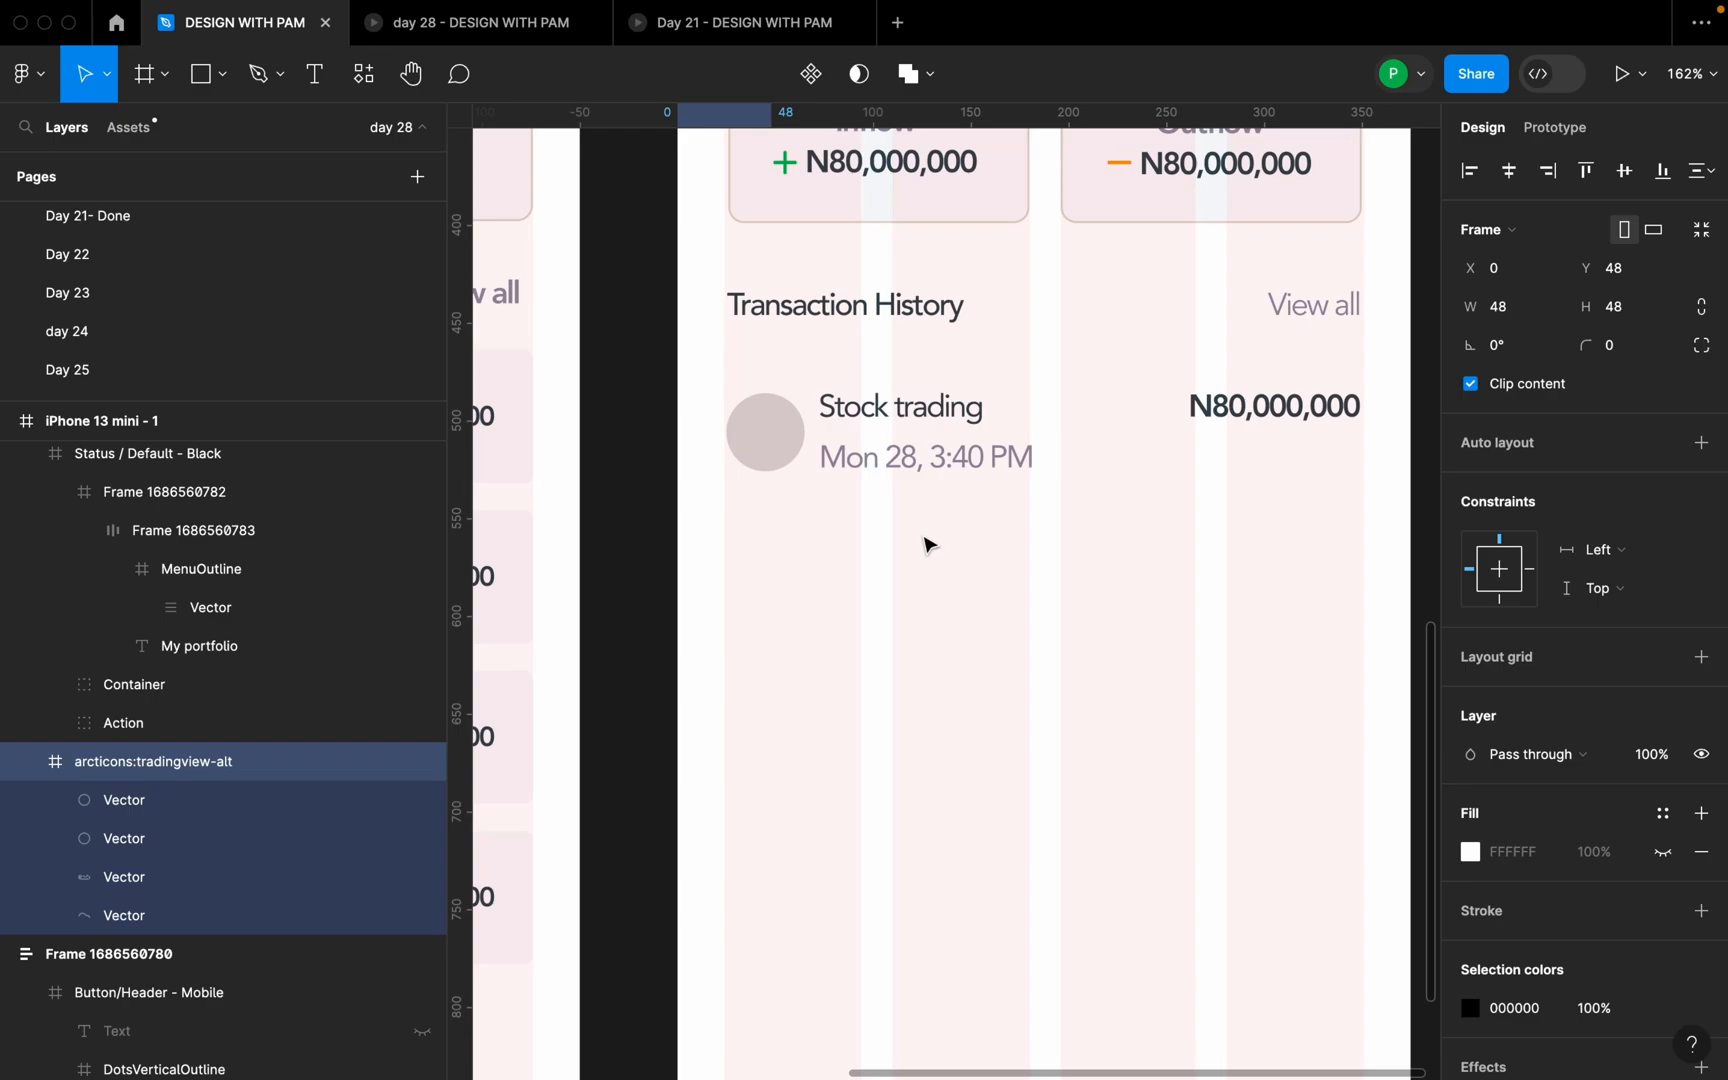
scroll(930, 545, down, 5)
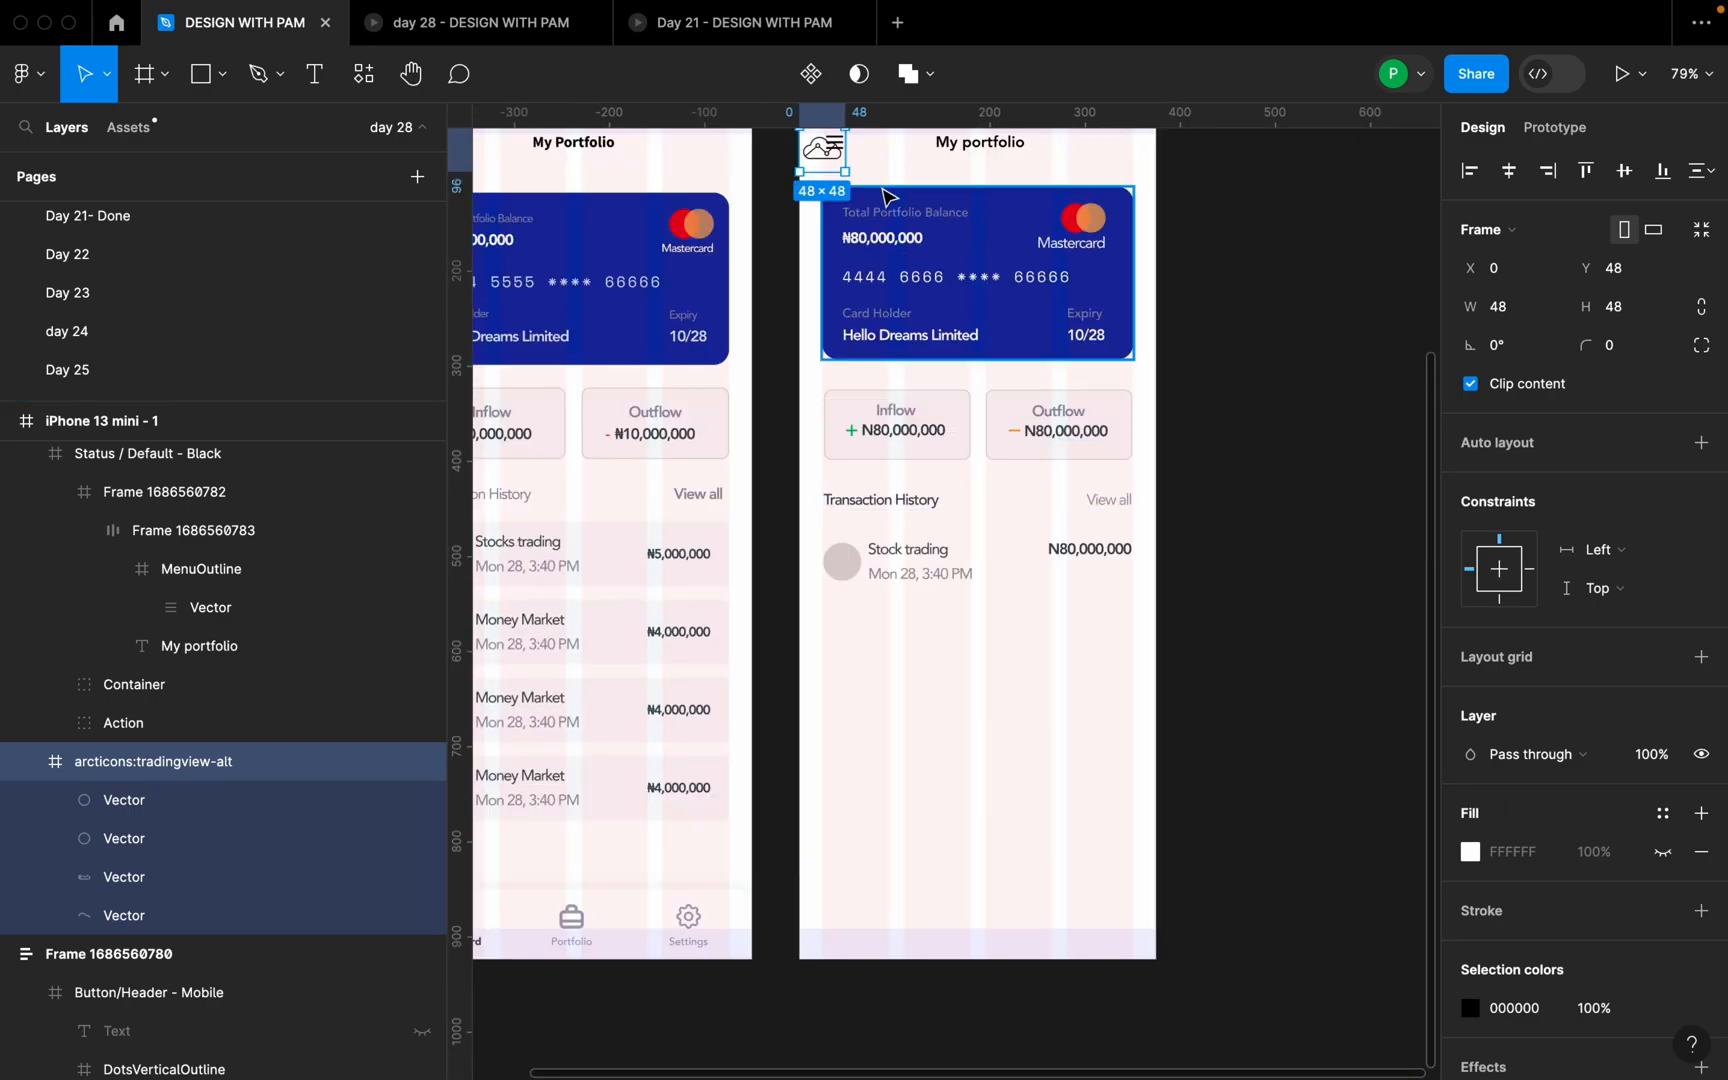
drag(822, 160, 842, 577)
scroll(842, 577, up, 6)
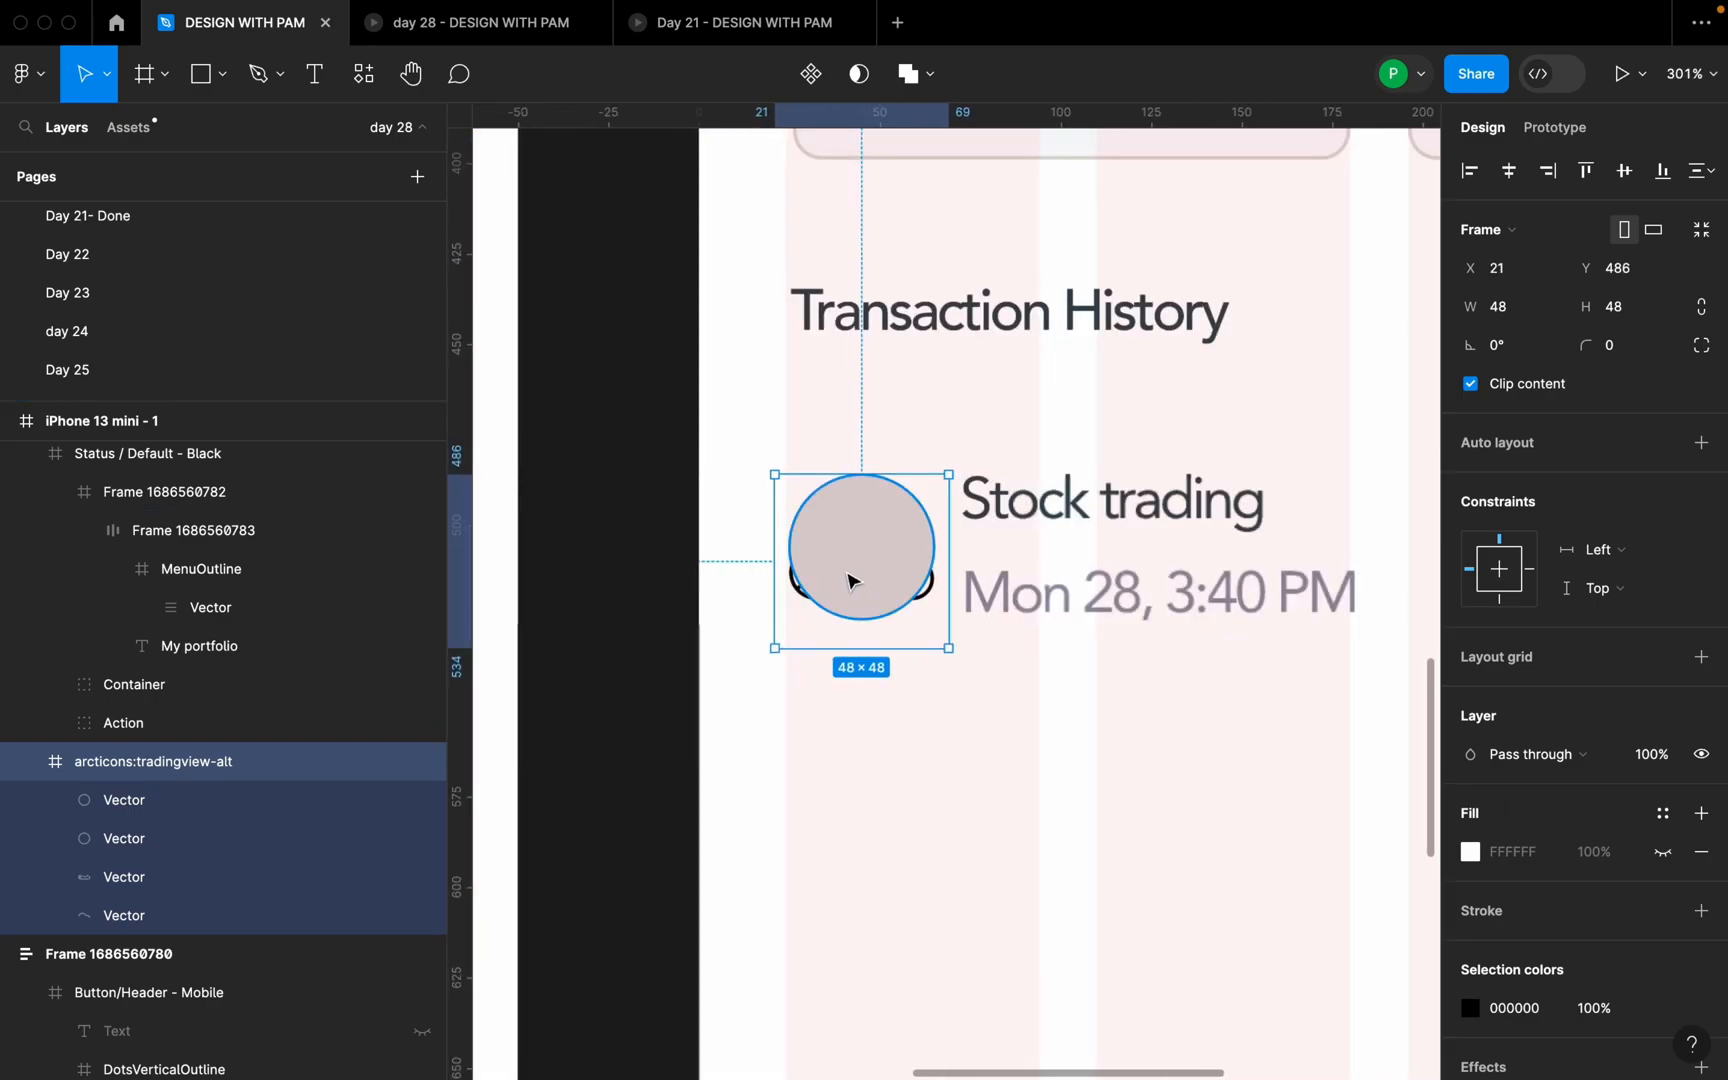
right_click(938, 605)
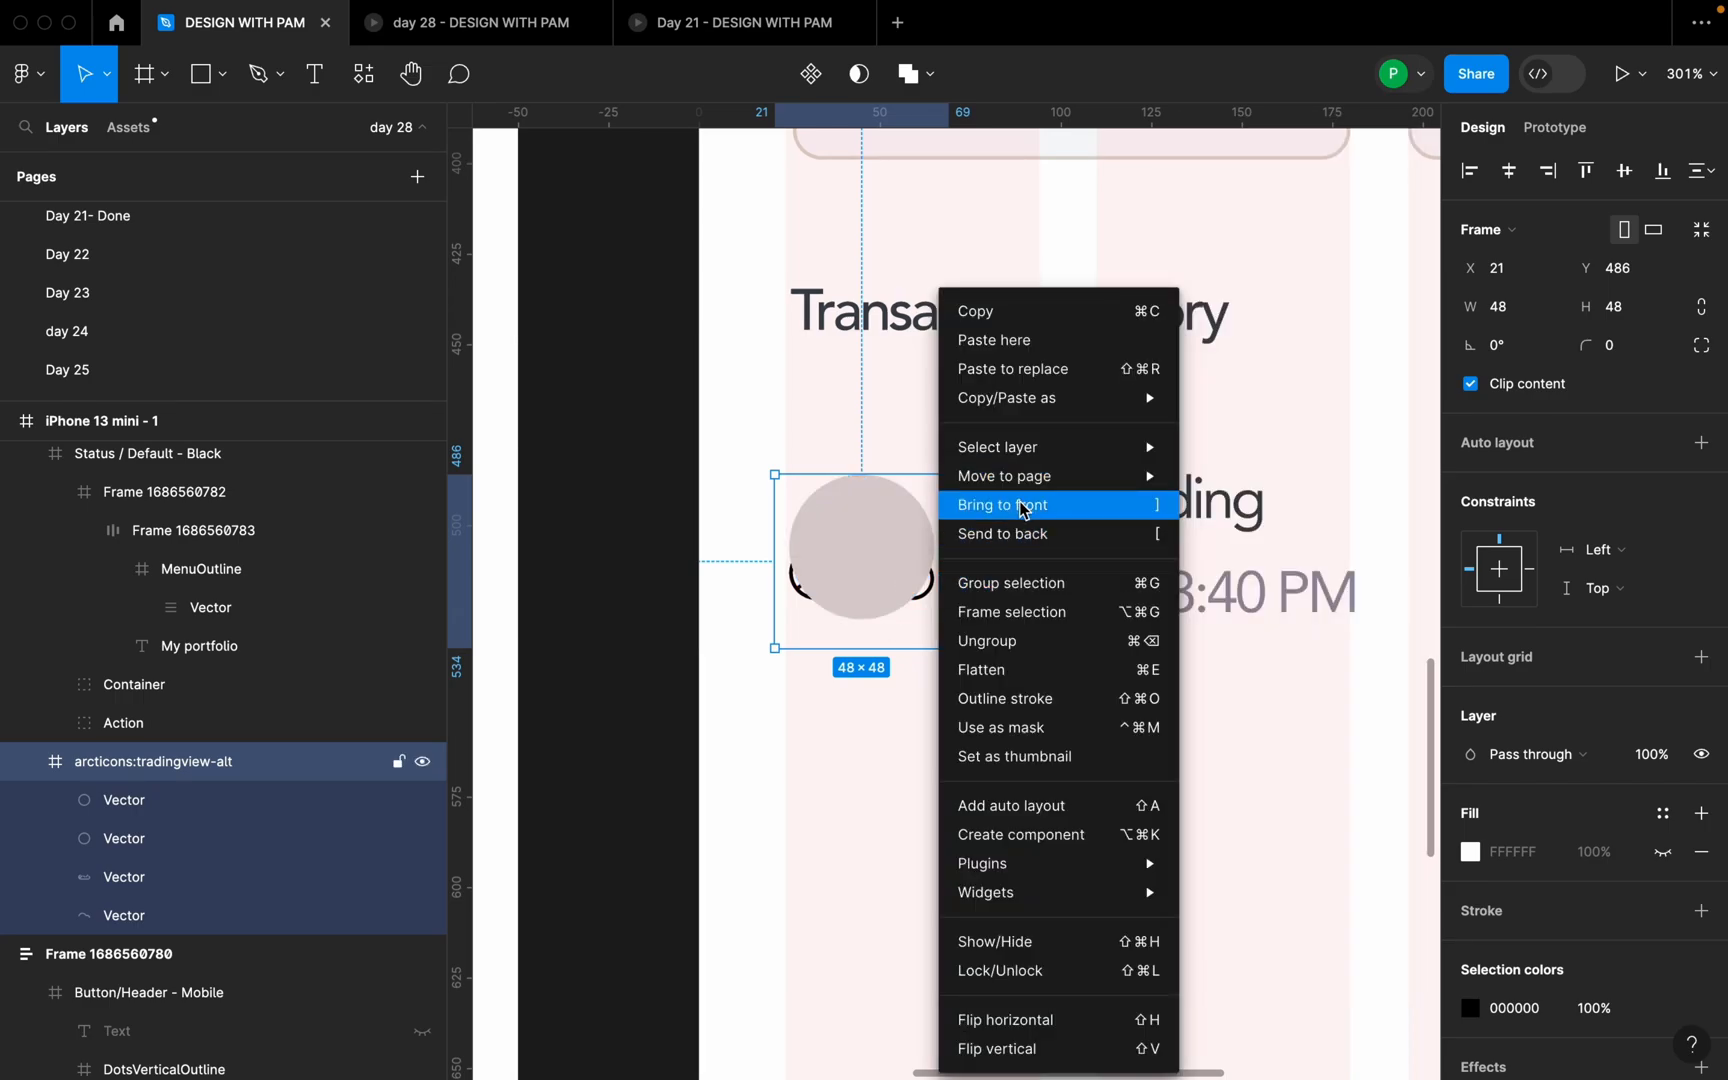
click(1022, 511)
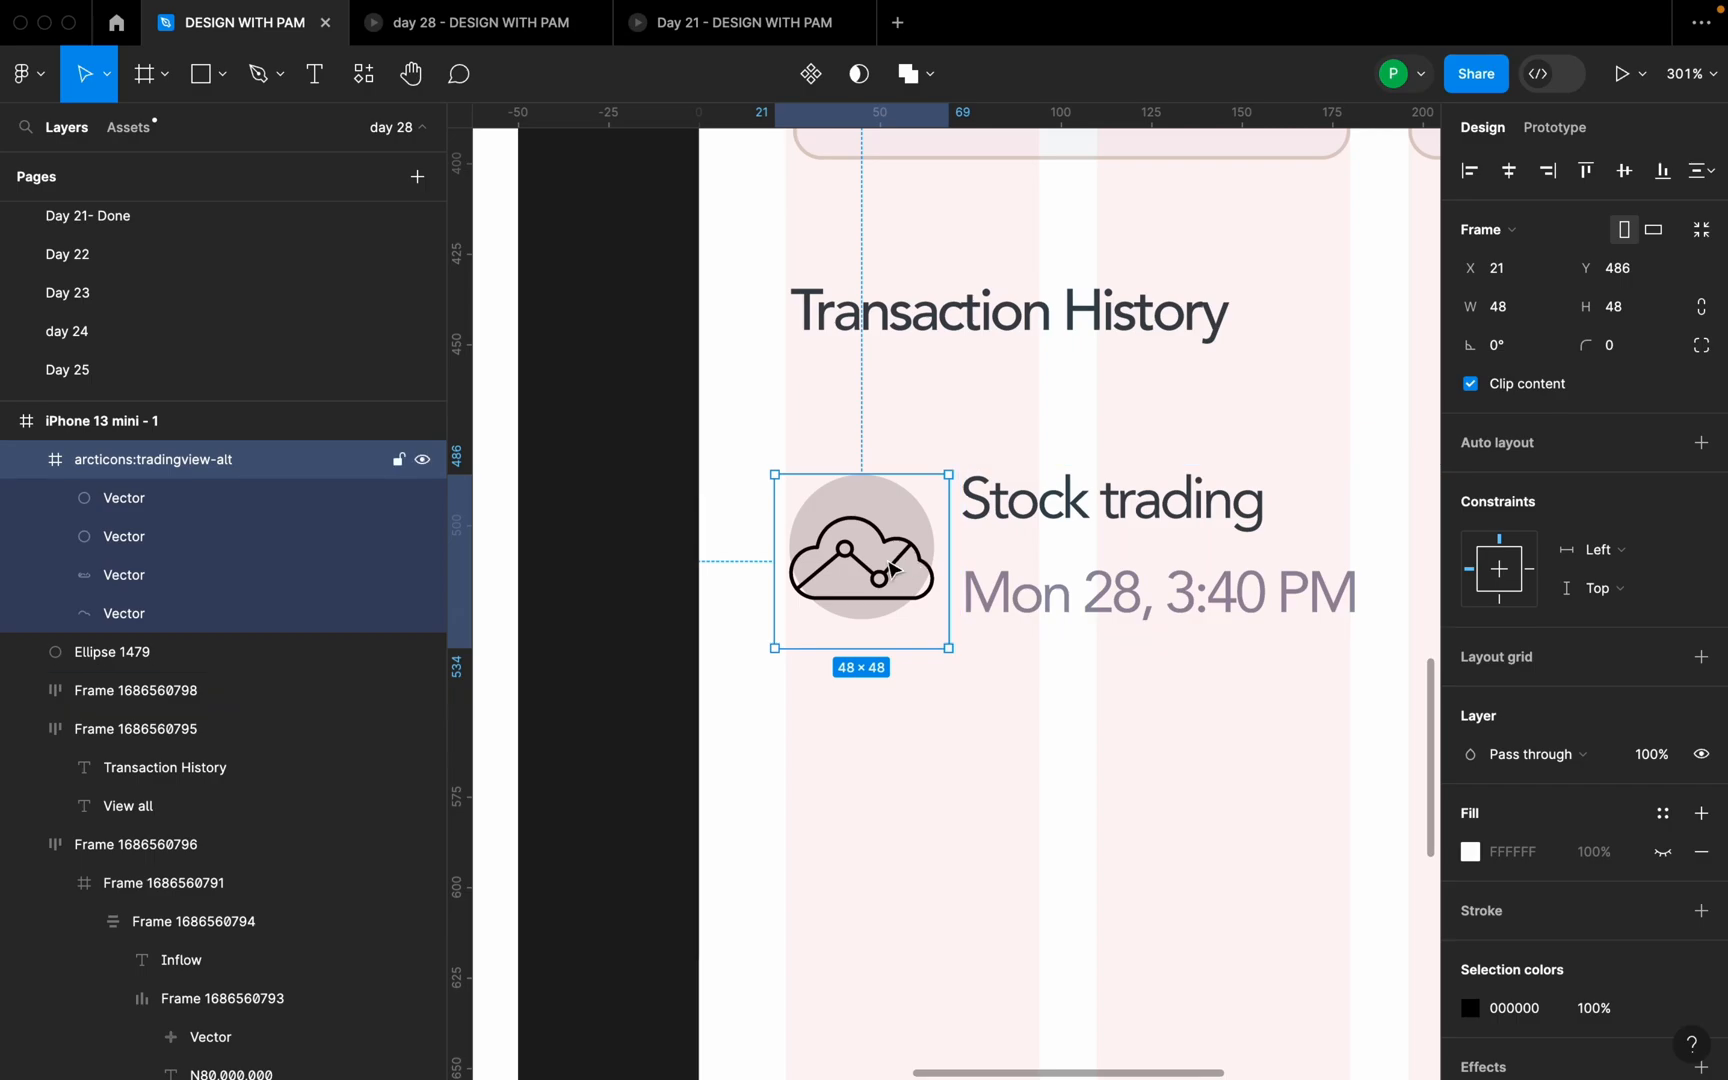
- Scale the cloud icon to 40 × 40 and fit it over the circle at X 25, Y 486
drag(938, 648, 930, 594)
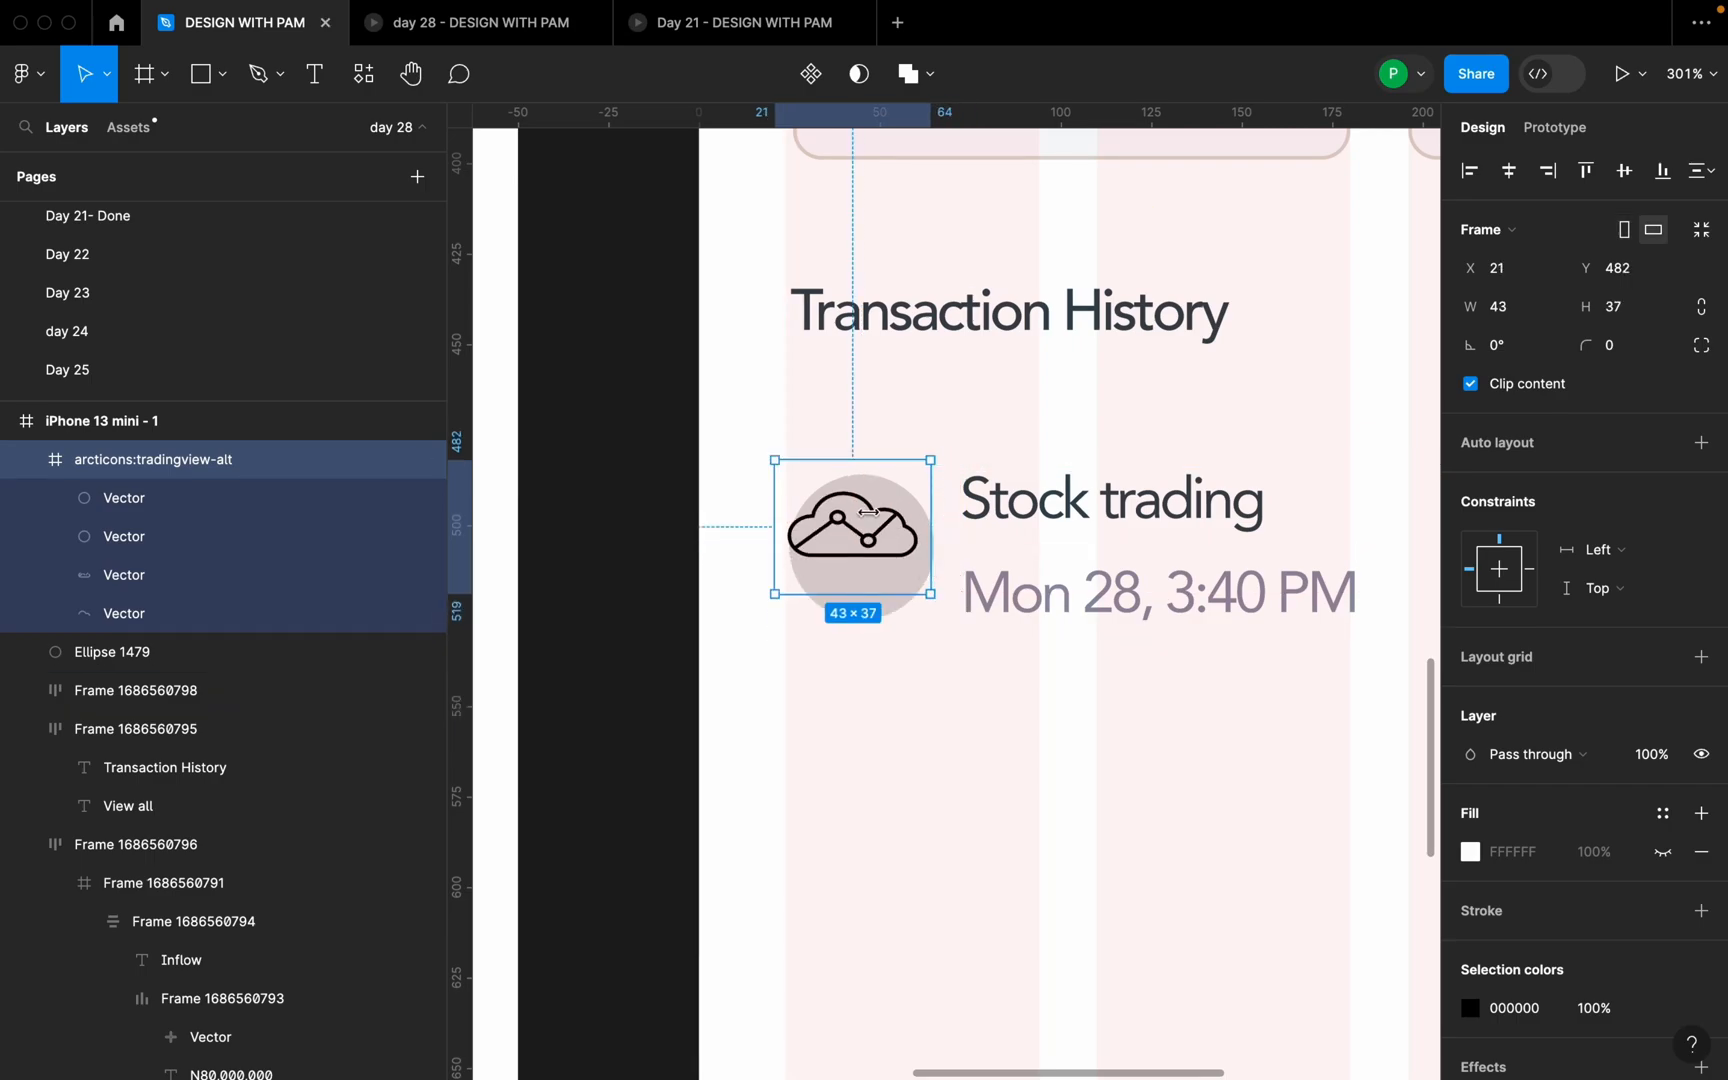
key(super+z)
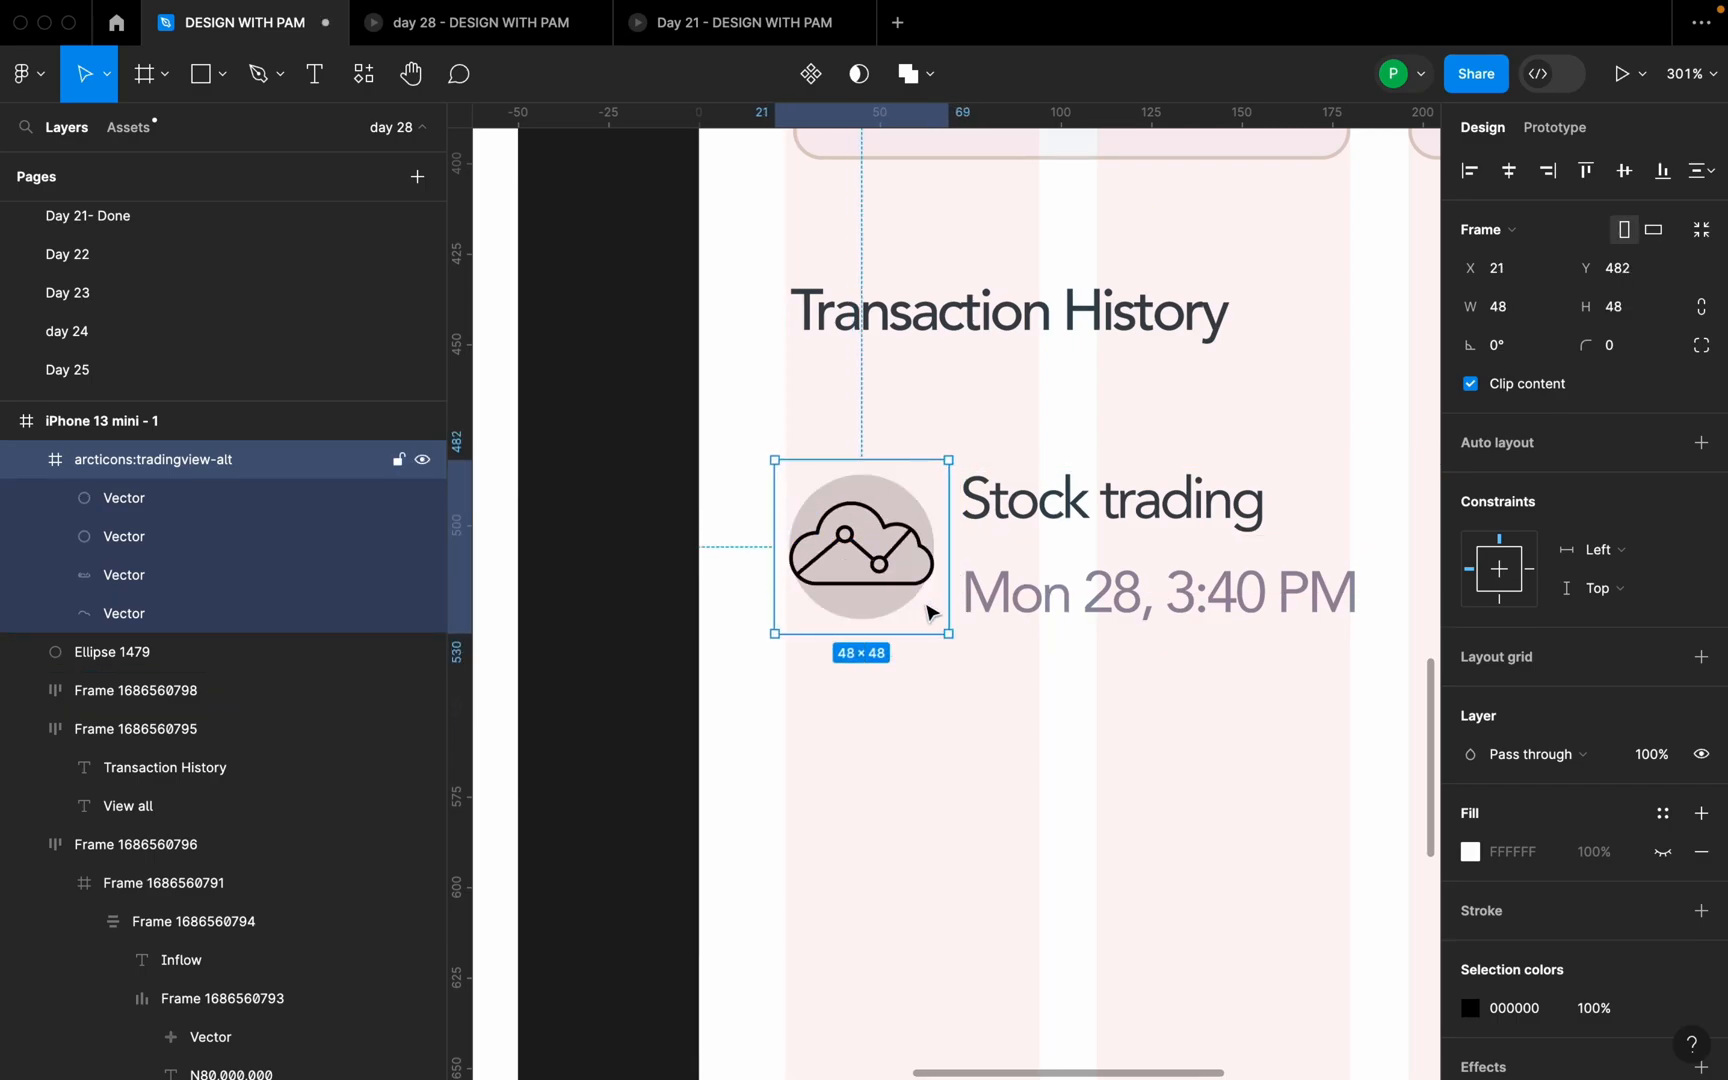
drag(948, 633, 934, 619)
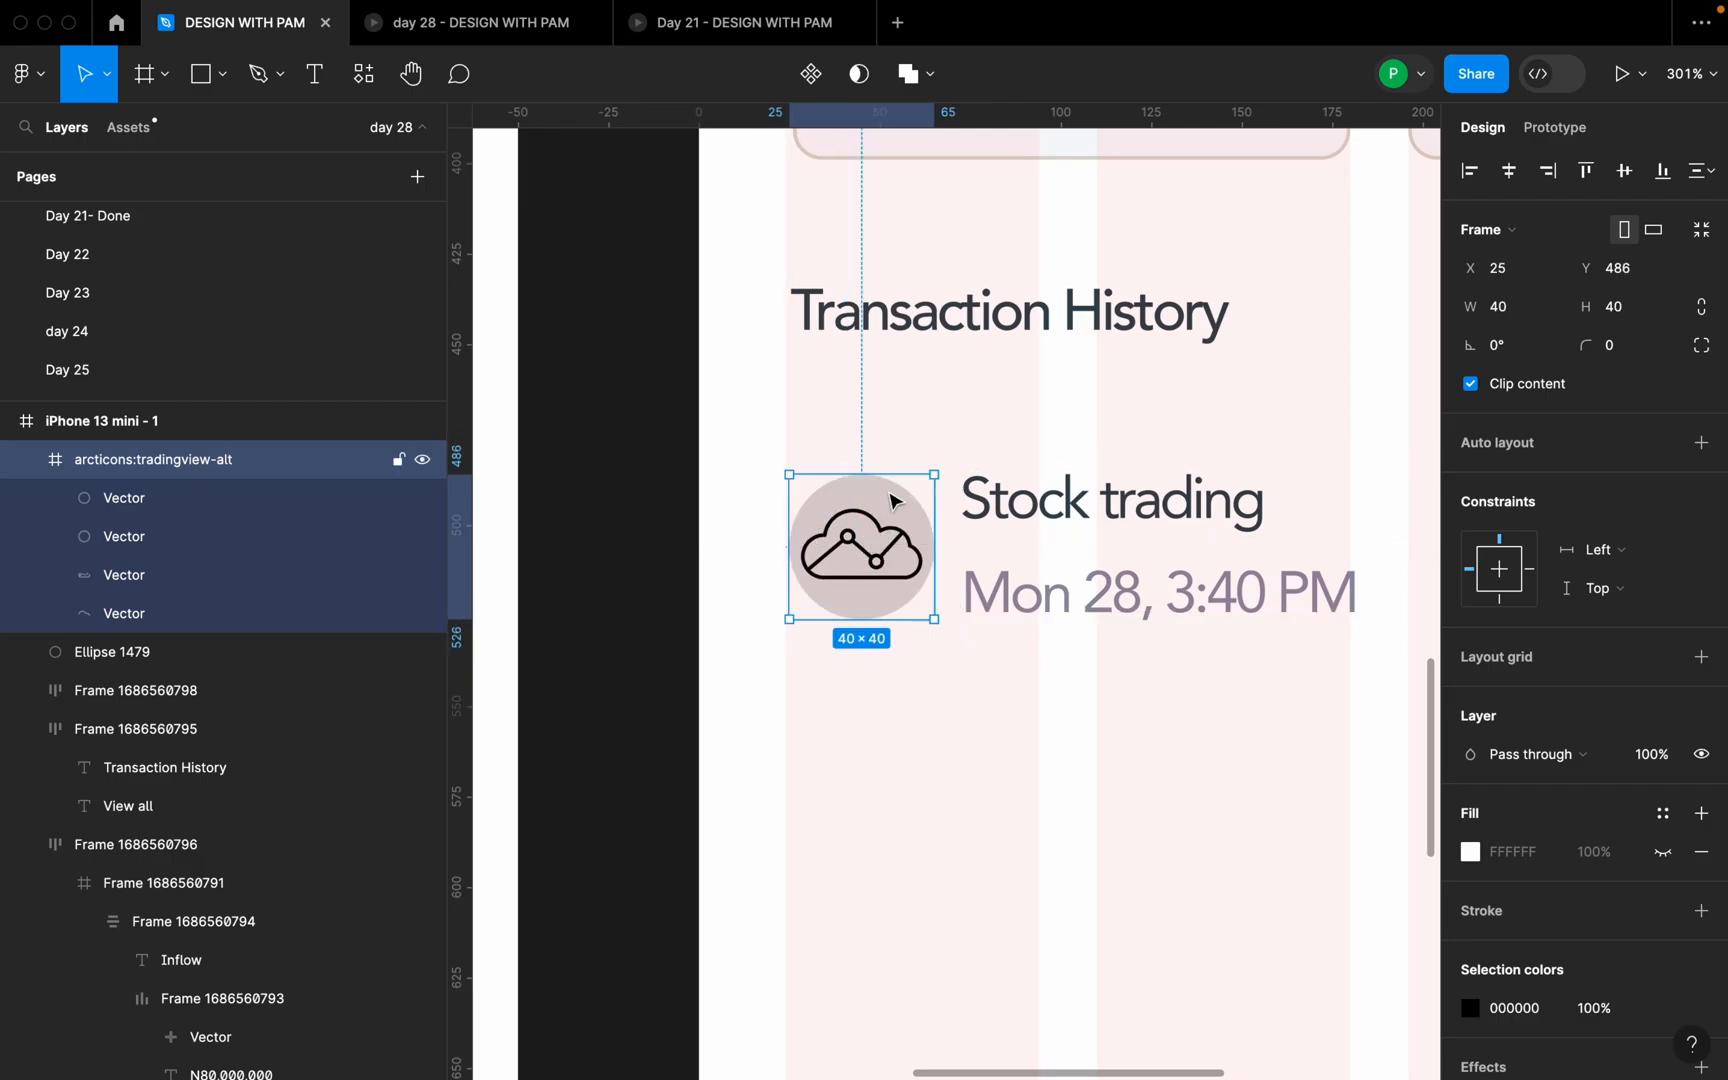
- Group the cloud icon with the circle behind it
shift+click(205, 652)
right_click(896, 540)
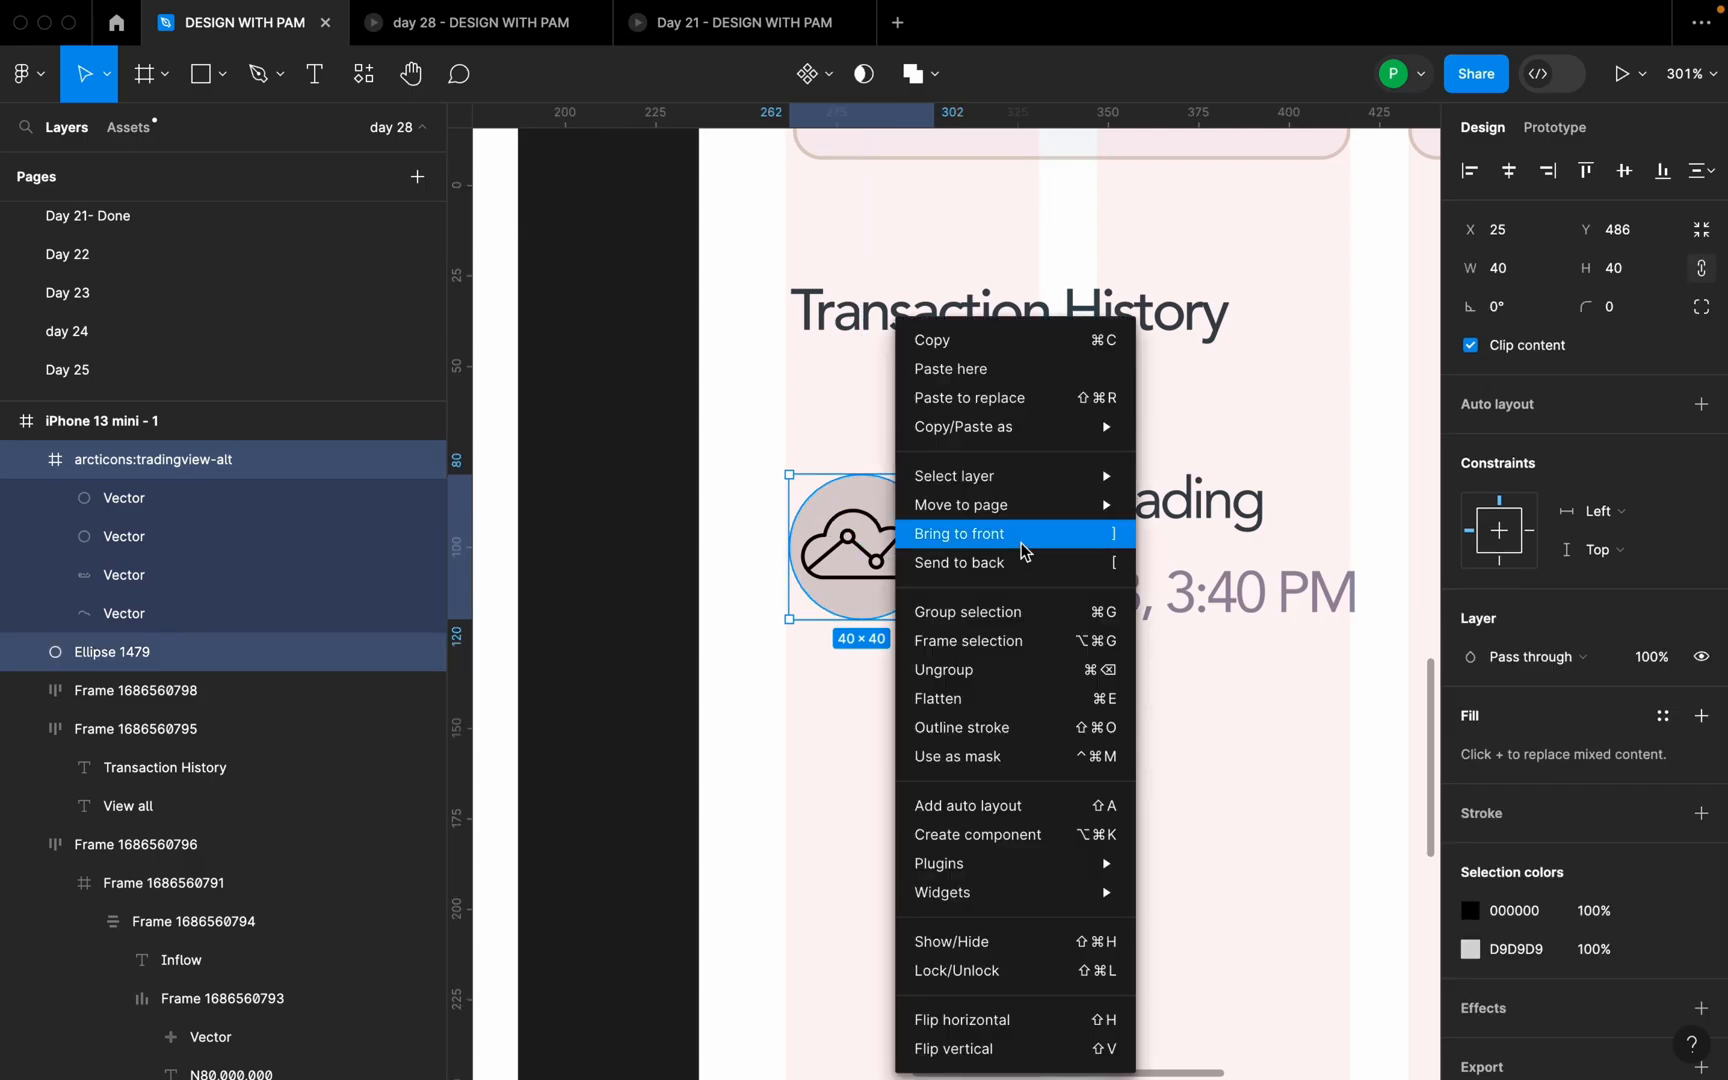
click(1005, 612)
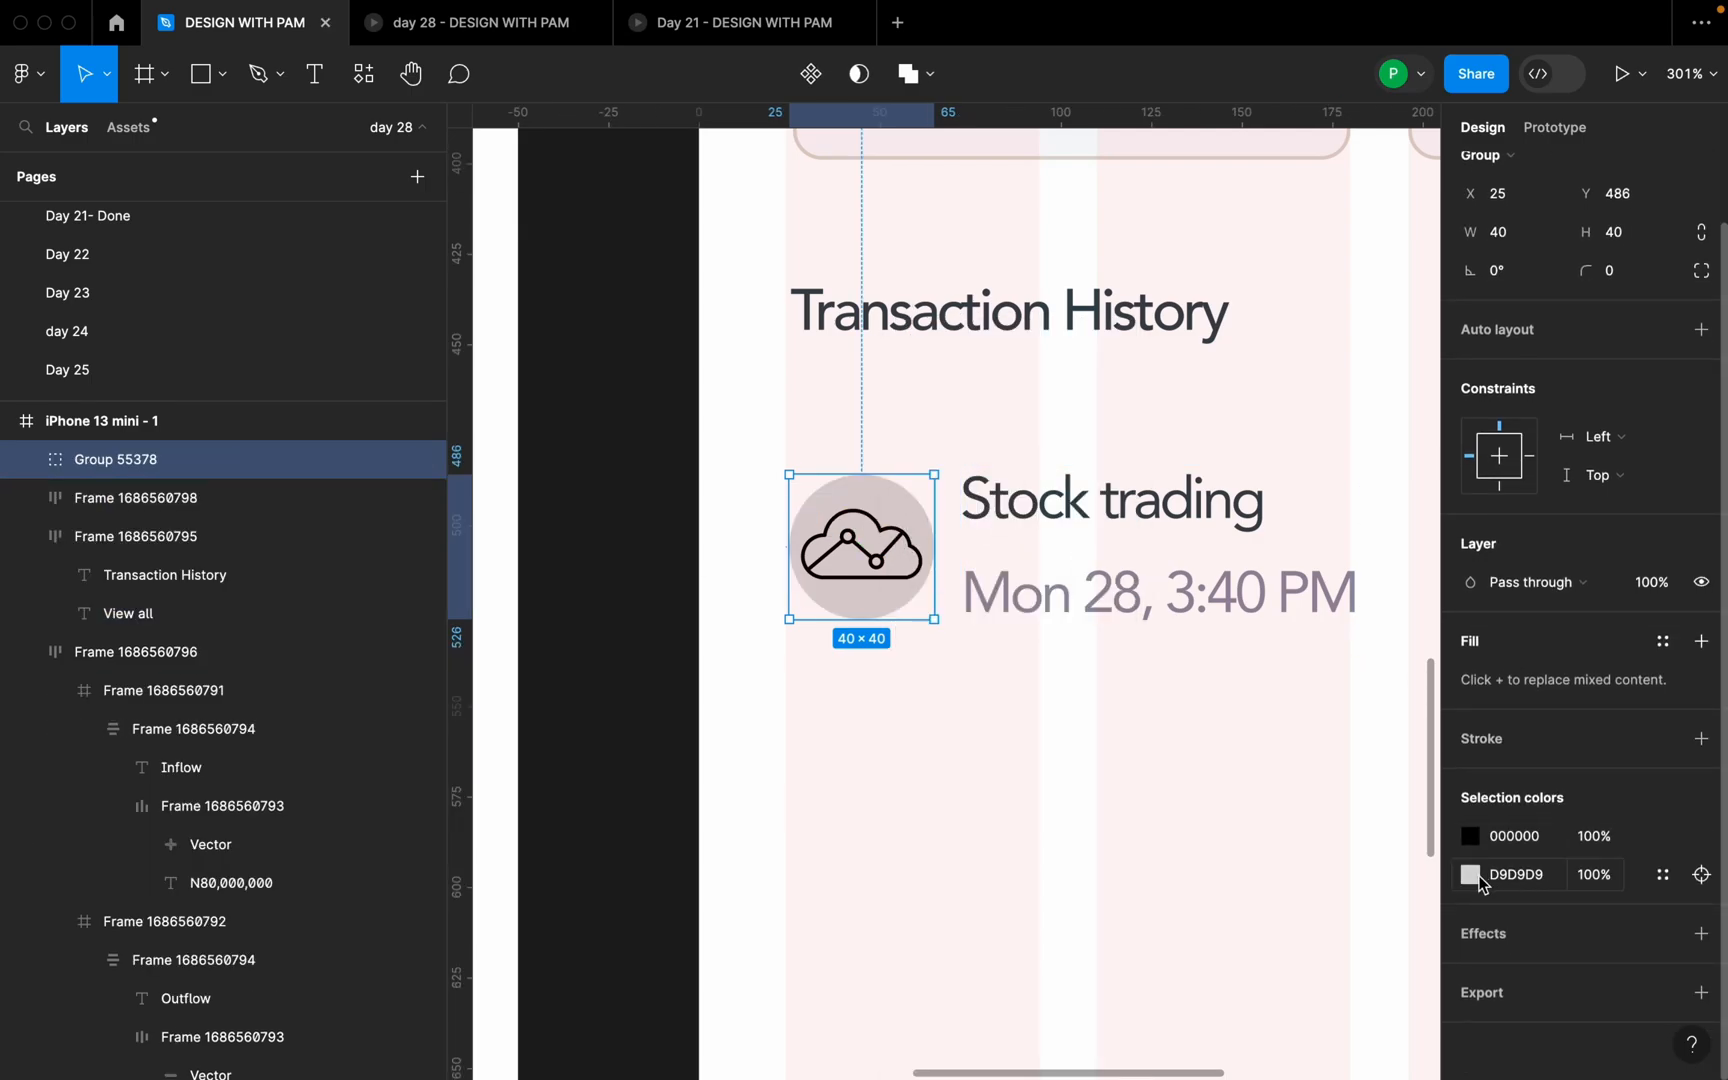
- Recolour the circle behind the cloud icon to F7F8FA, sampled from the Inflow card's background
click(1471, 876)
click(1187, 795)
scroll(771, 446, down, 5)
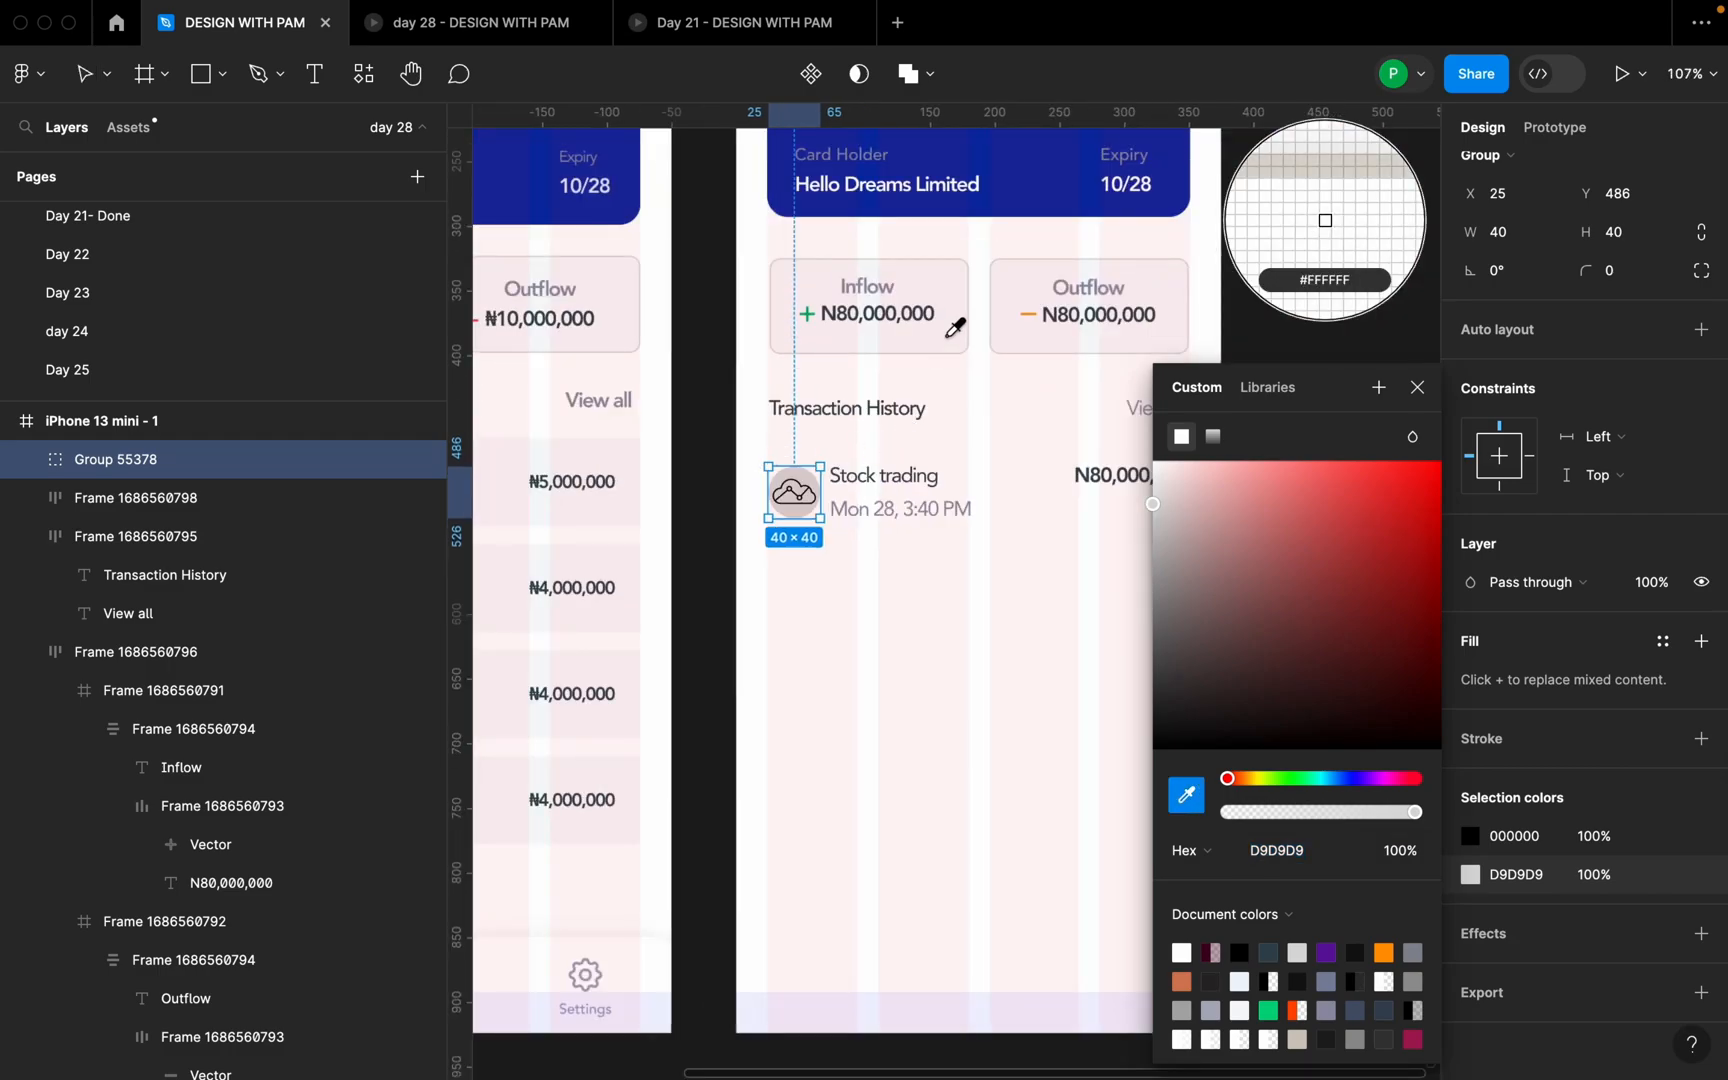
click(979, 334)
scroll(789, 543, up, 4)
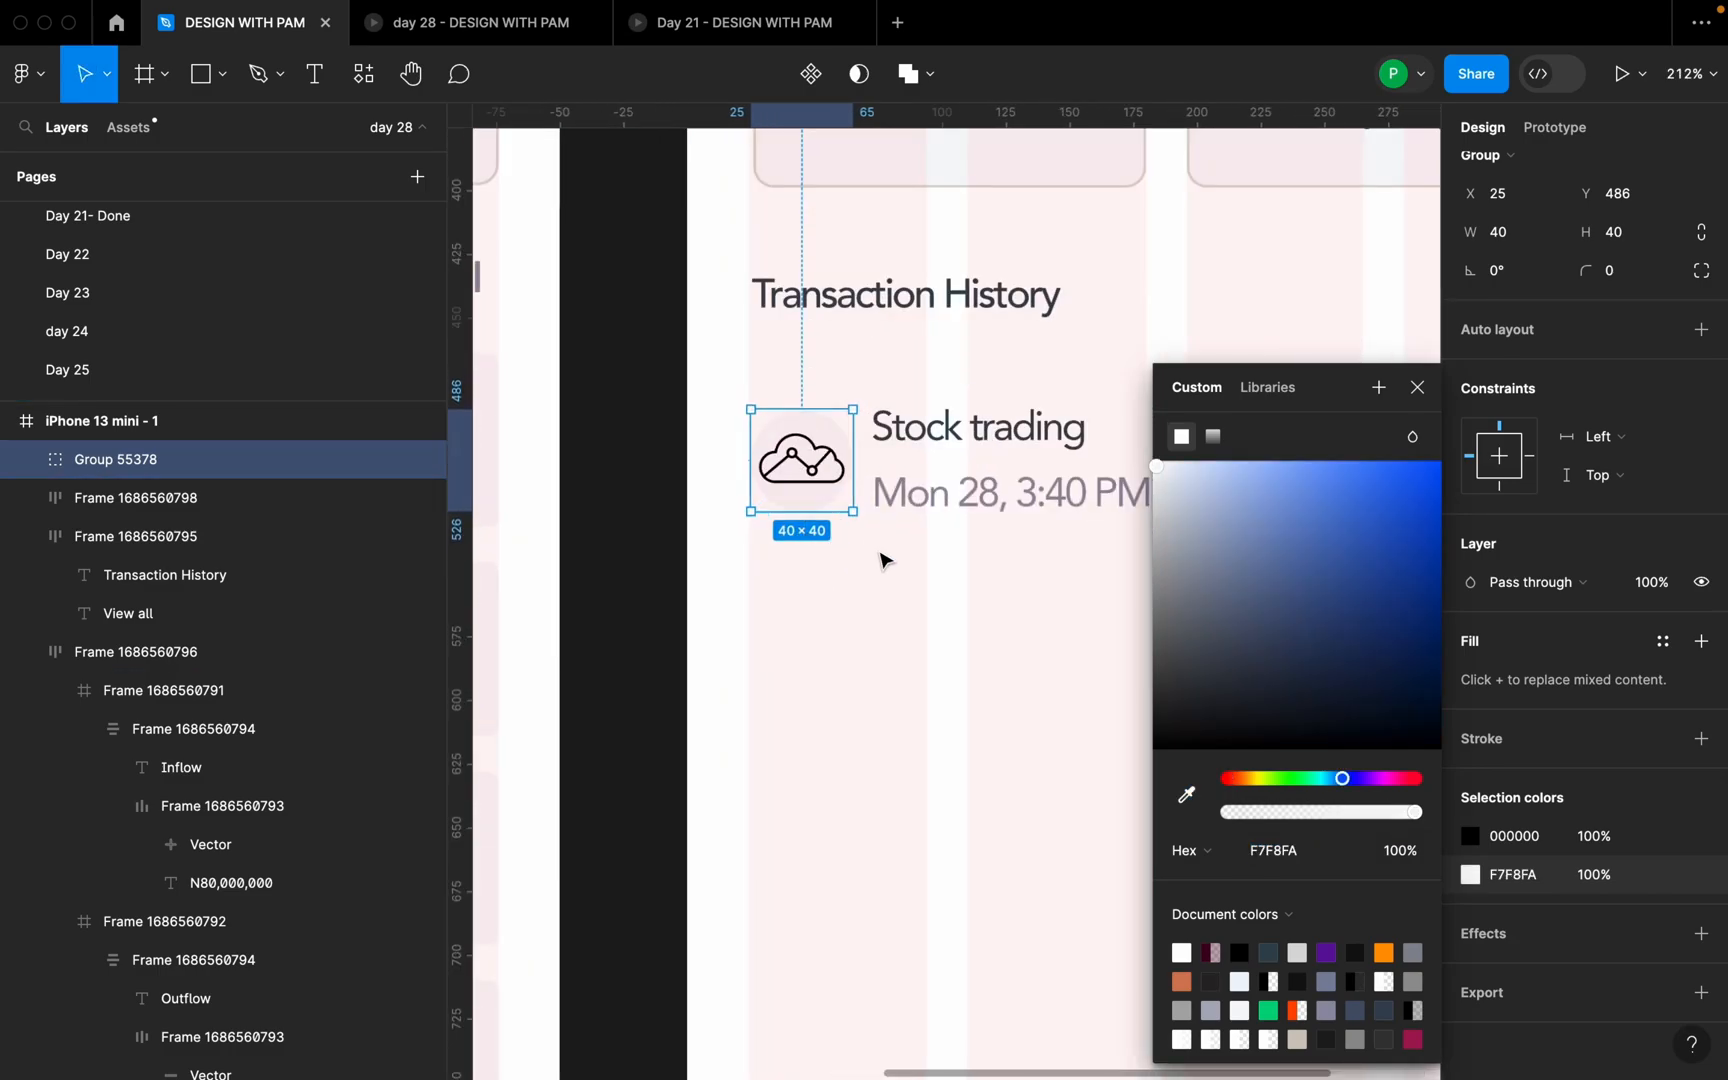
click(883, 559)
- Select the cloud icon inside its group and apply the Non black colour style to its lines
click(828, 470)
double_click(828, 470)
double_click(828, 470)
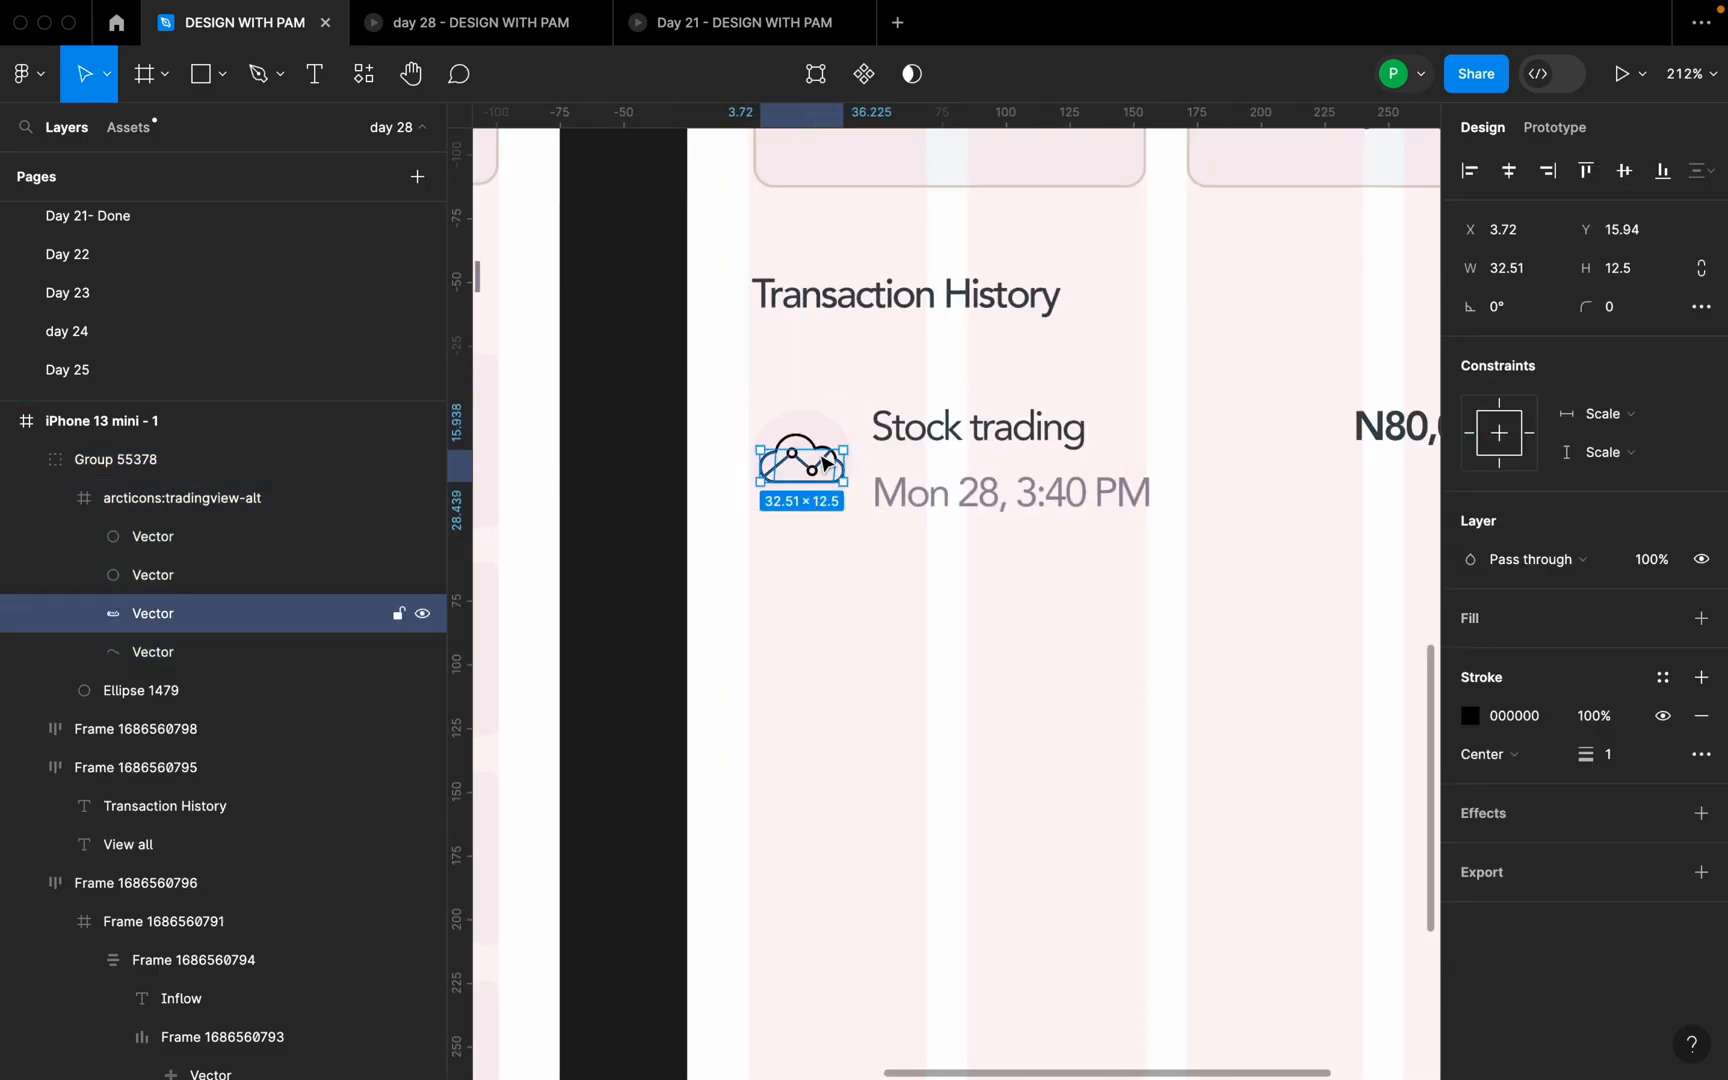
key(Escape)
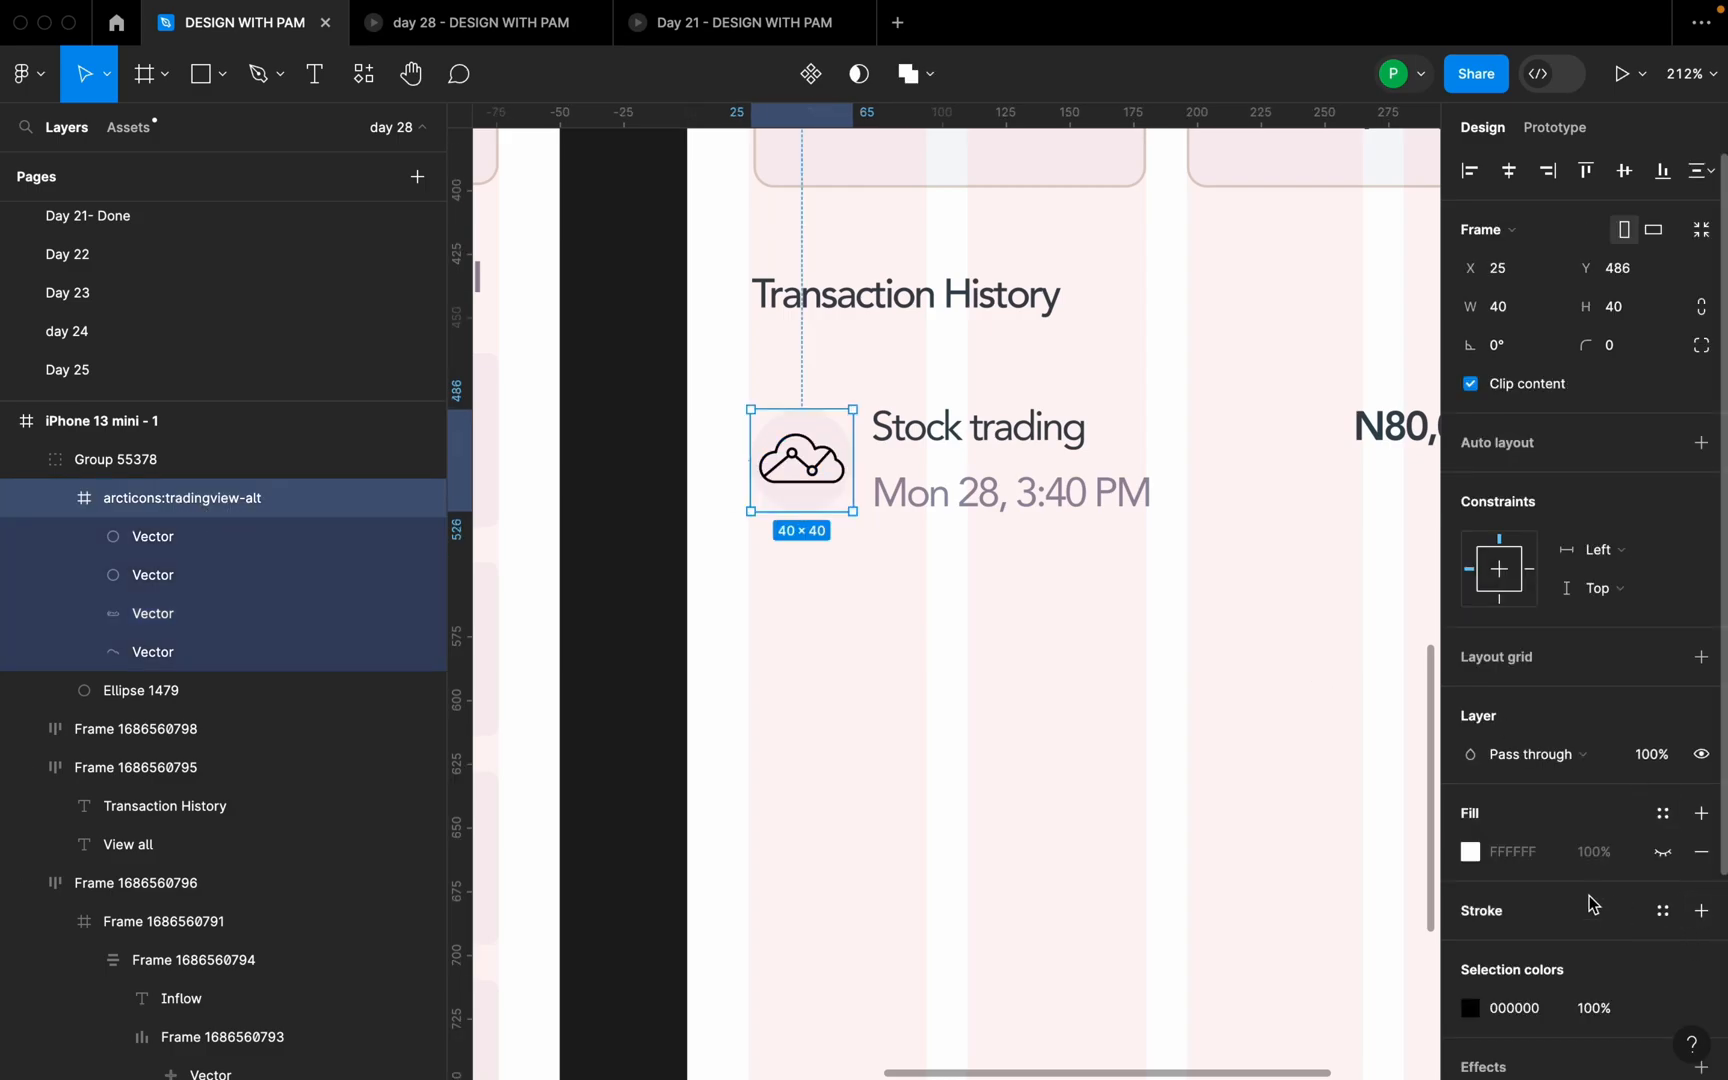
scroll(1593, 899, down, 3)
click(1662, 818)
click(1240, 728)
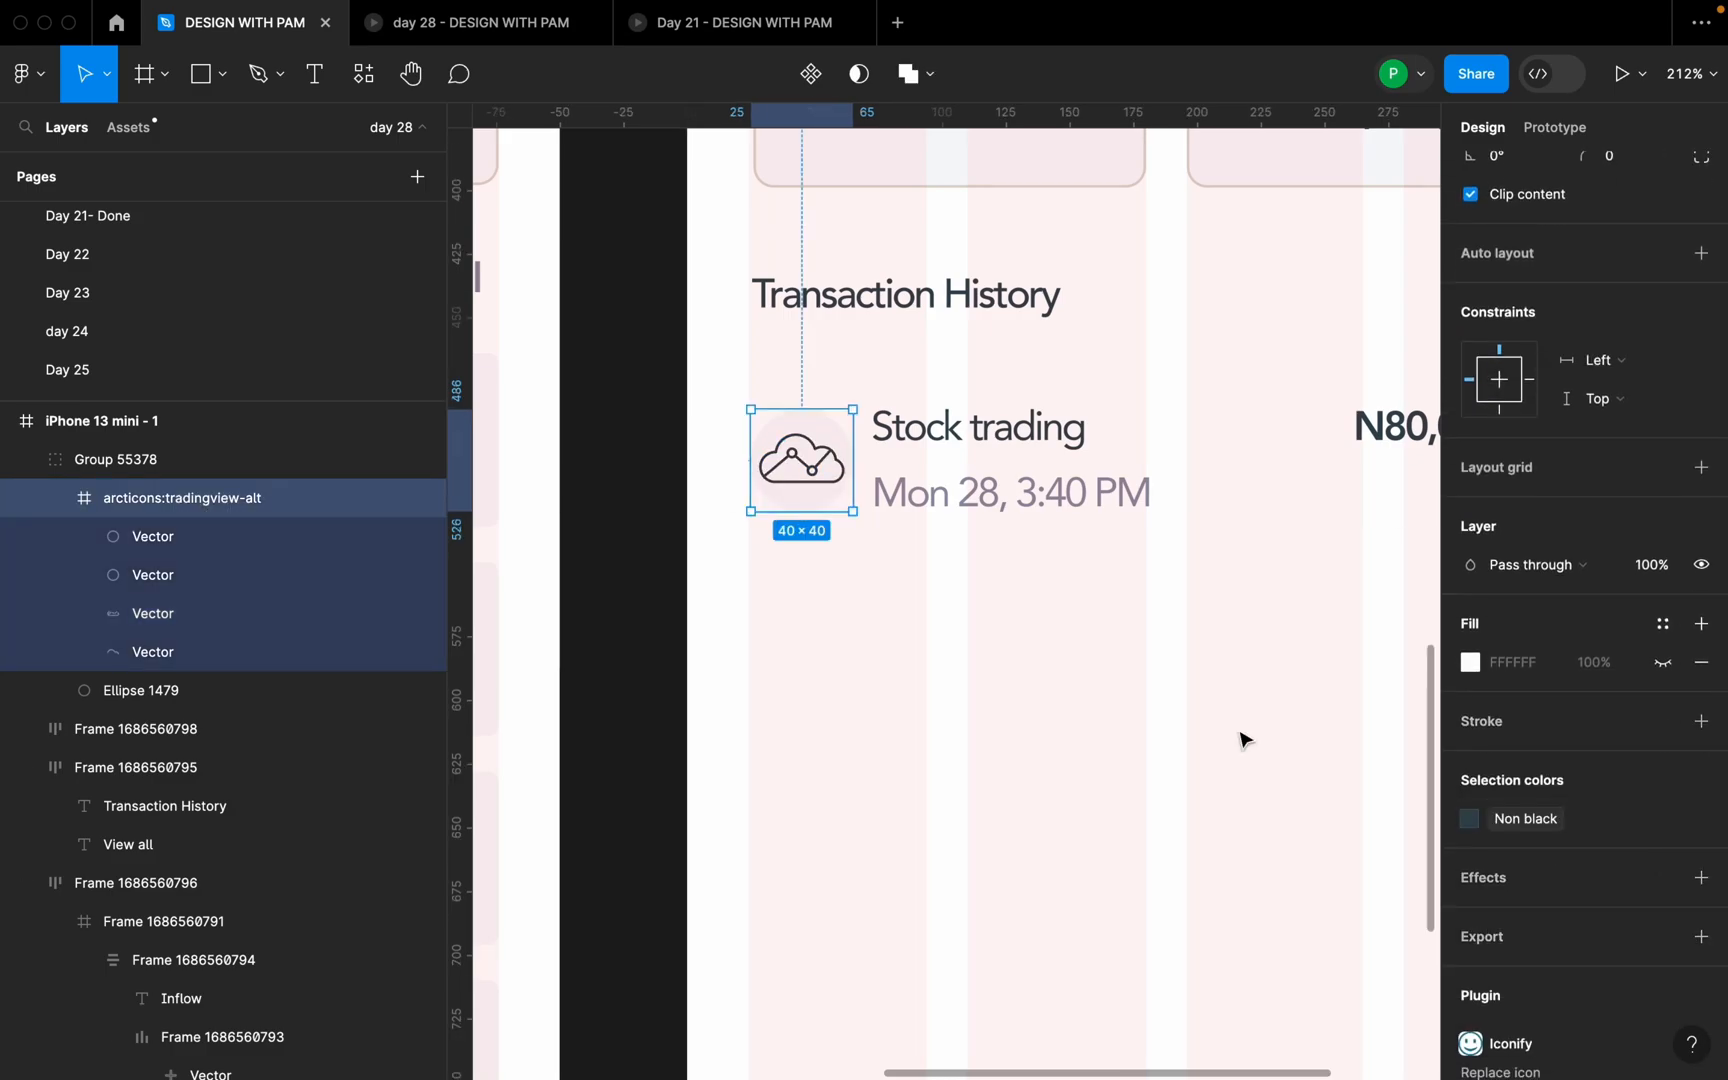
click(995, 629)
scroll(770, 483, down, 3)
scroll(768, 481, down, 3)
click(899, 478)
click(915, 568)
scroll(975, 565, down, 3)
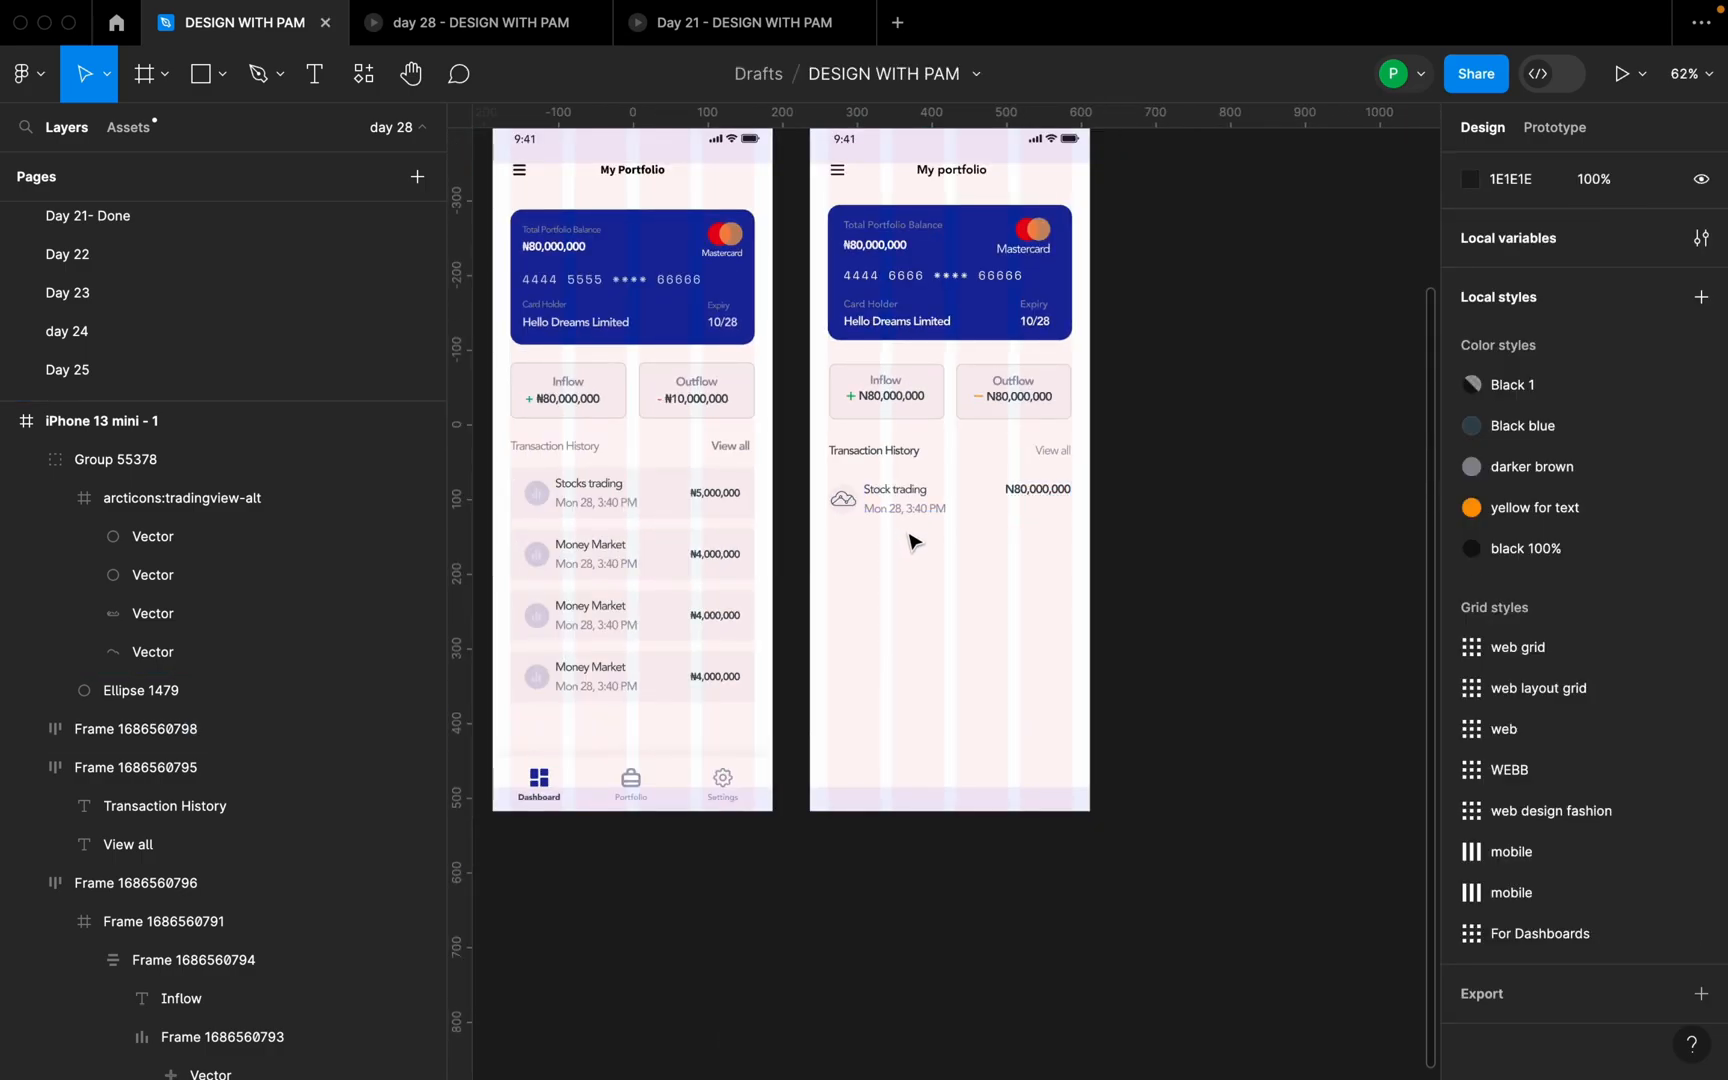
key(r)
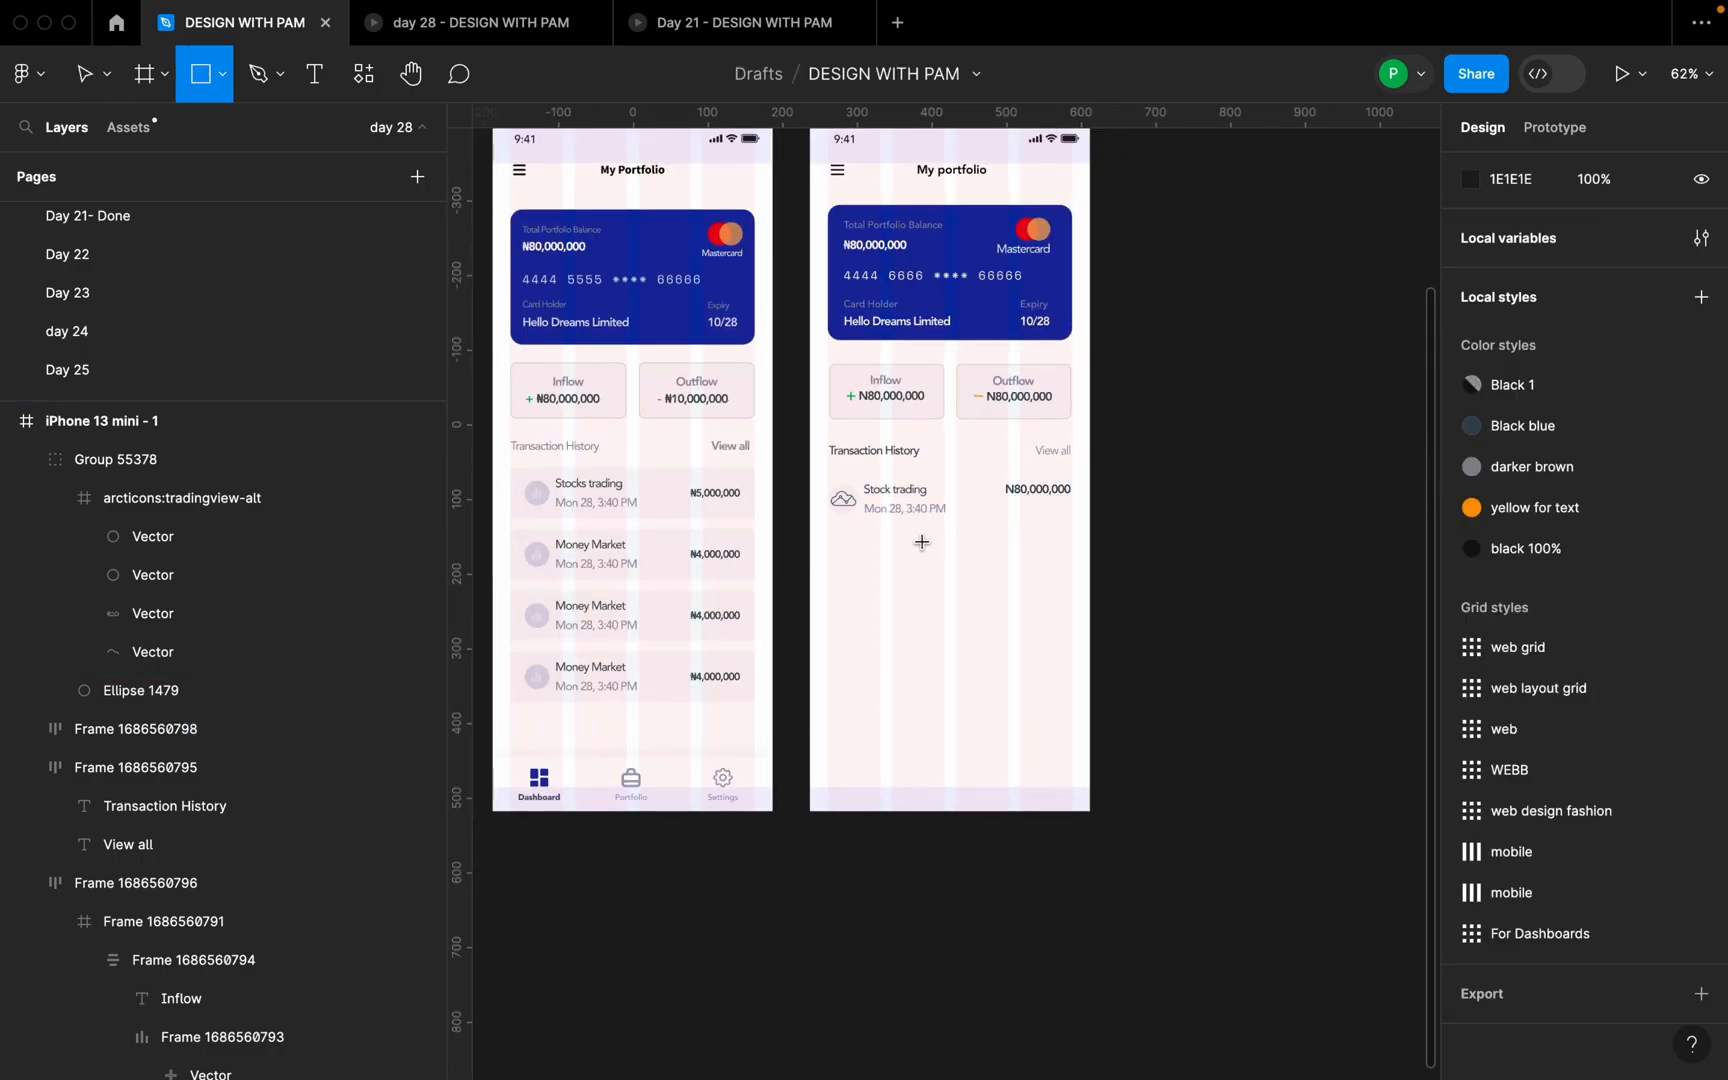
click(1210, 524)
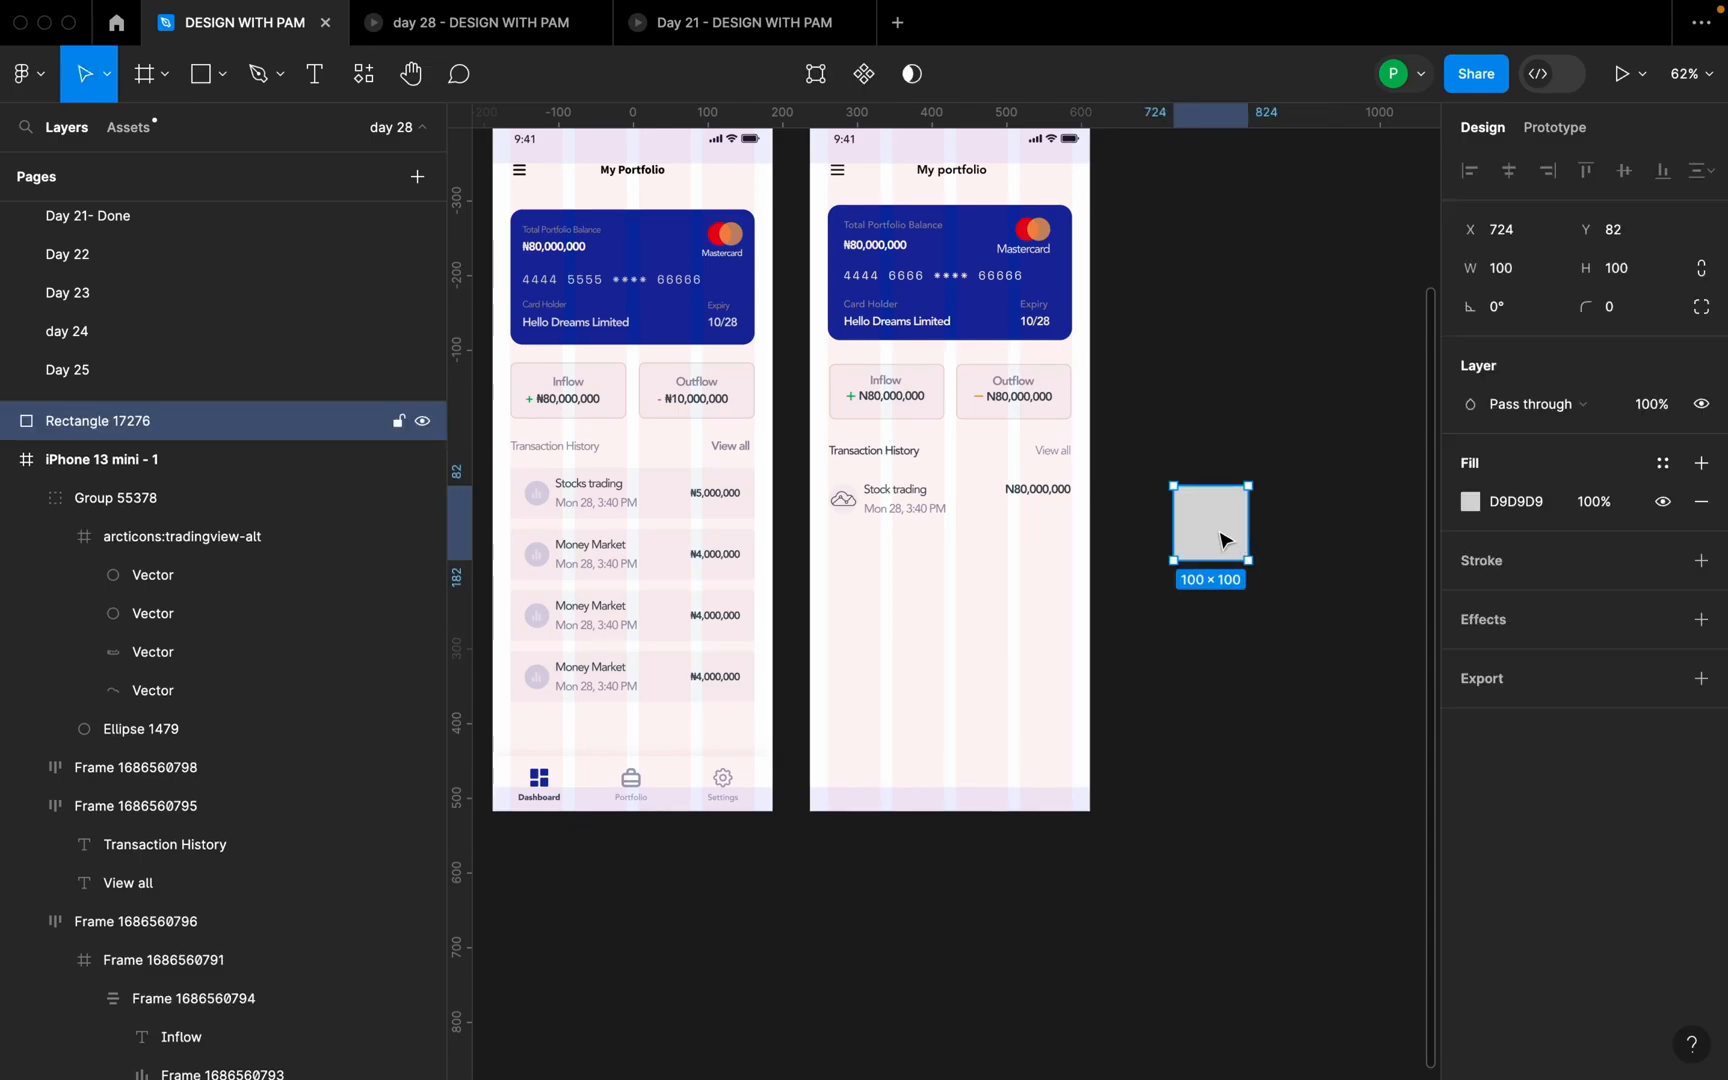
key(Delete)
- Draw a frame about 326 × 65 around the Stock trading icon, text and amount, at about X 21, Y 470
key(f)
scroll(857, 509, up, 5)
scroll(857, 509, up, 3)
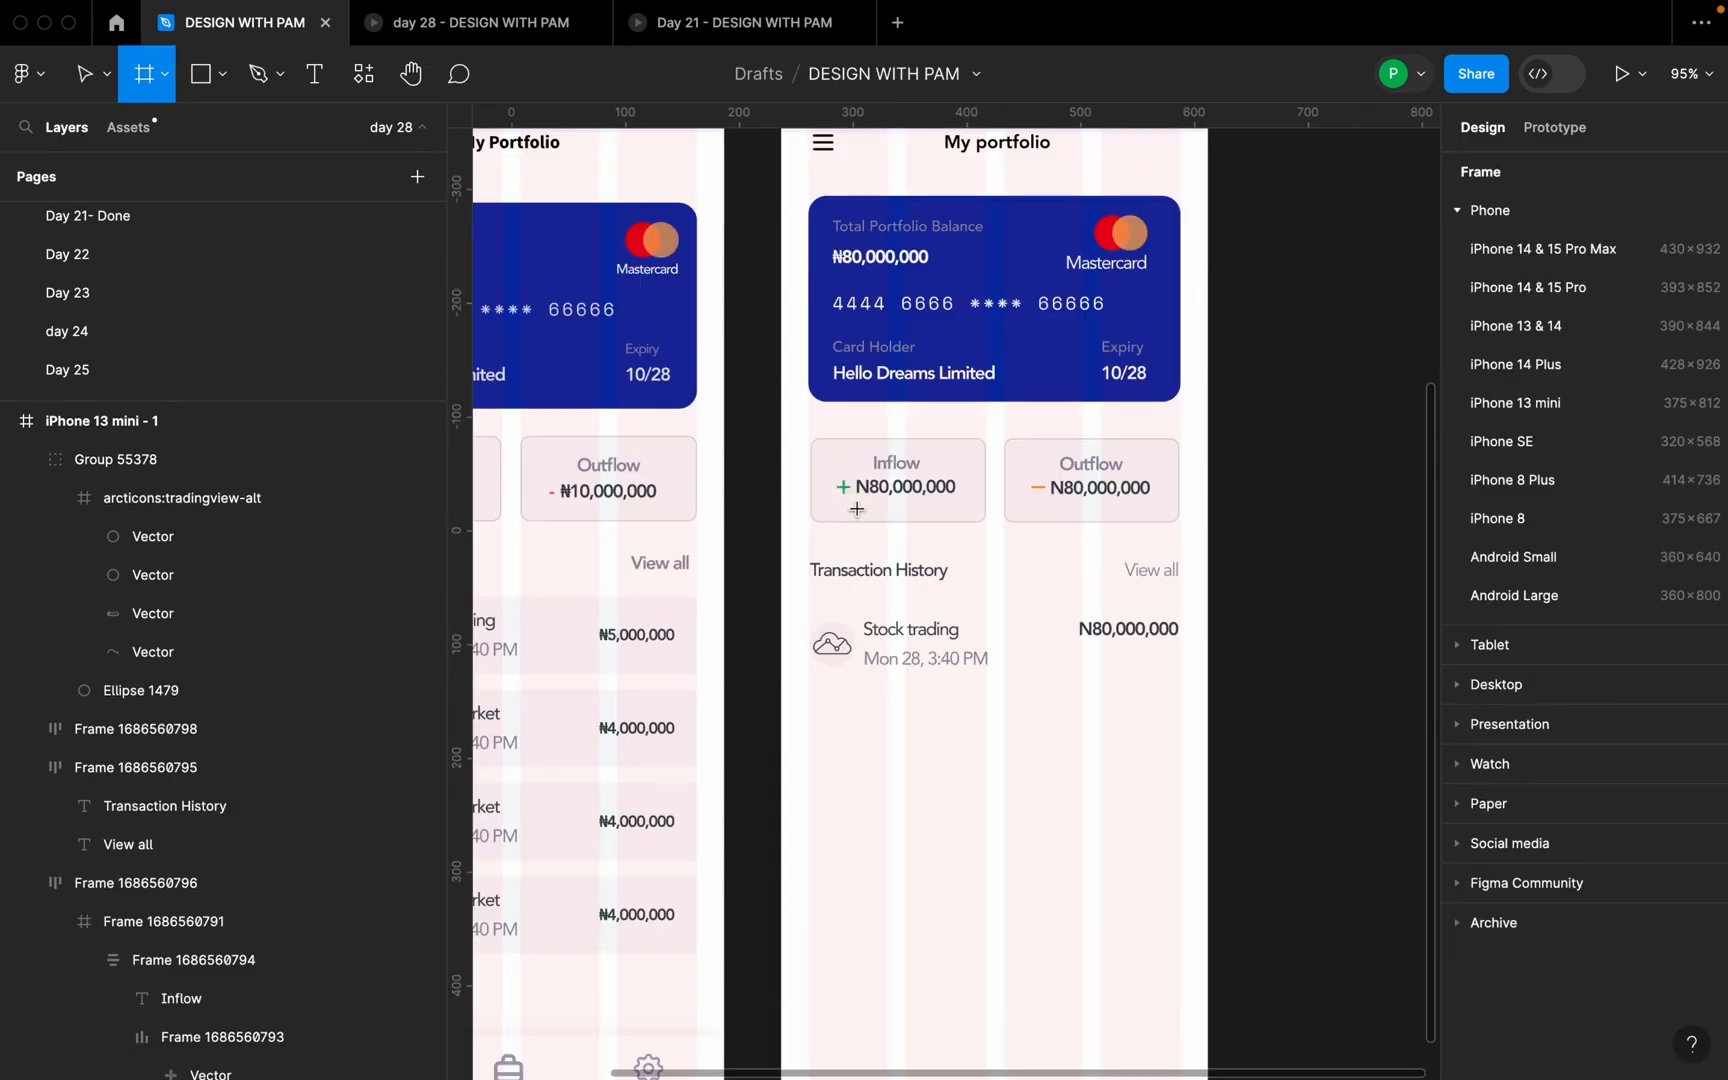
mouse_move(795, 518)
mouse_down()
mouse_move(828, 620)
mouse_move(1246, 604)
mouse_move(1175, 567)
mouse_up()
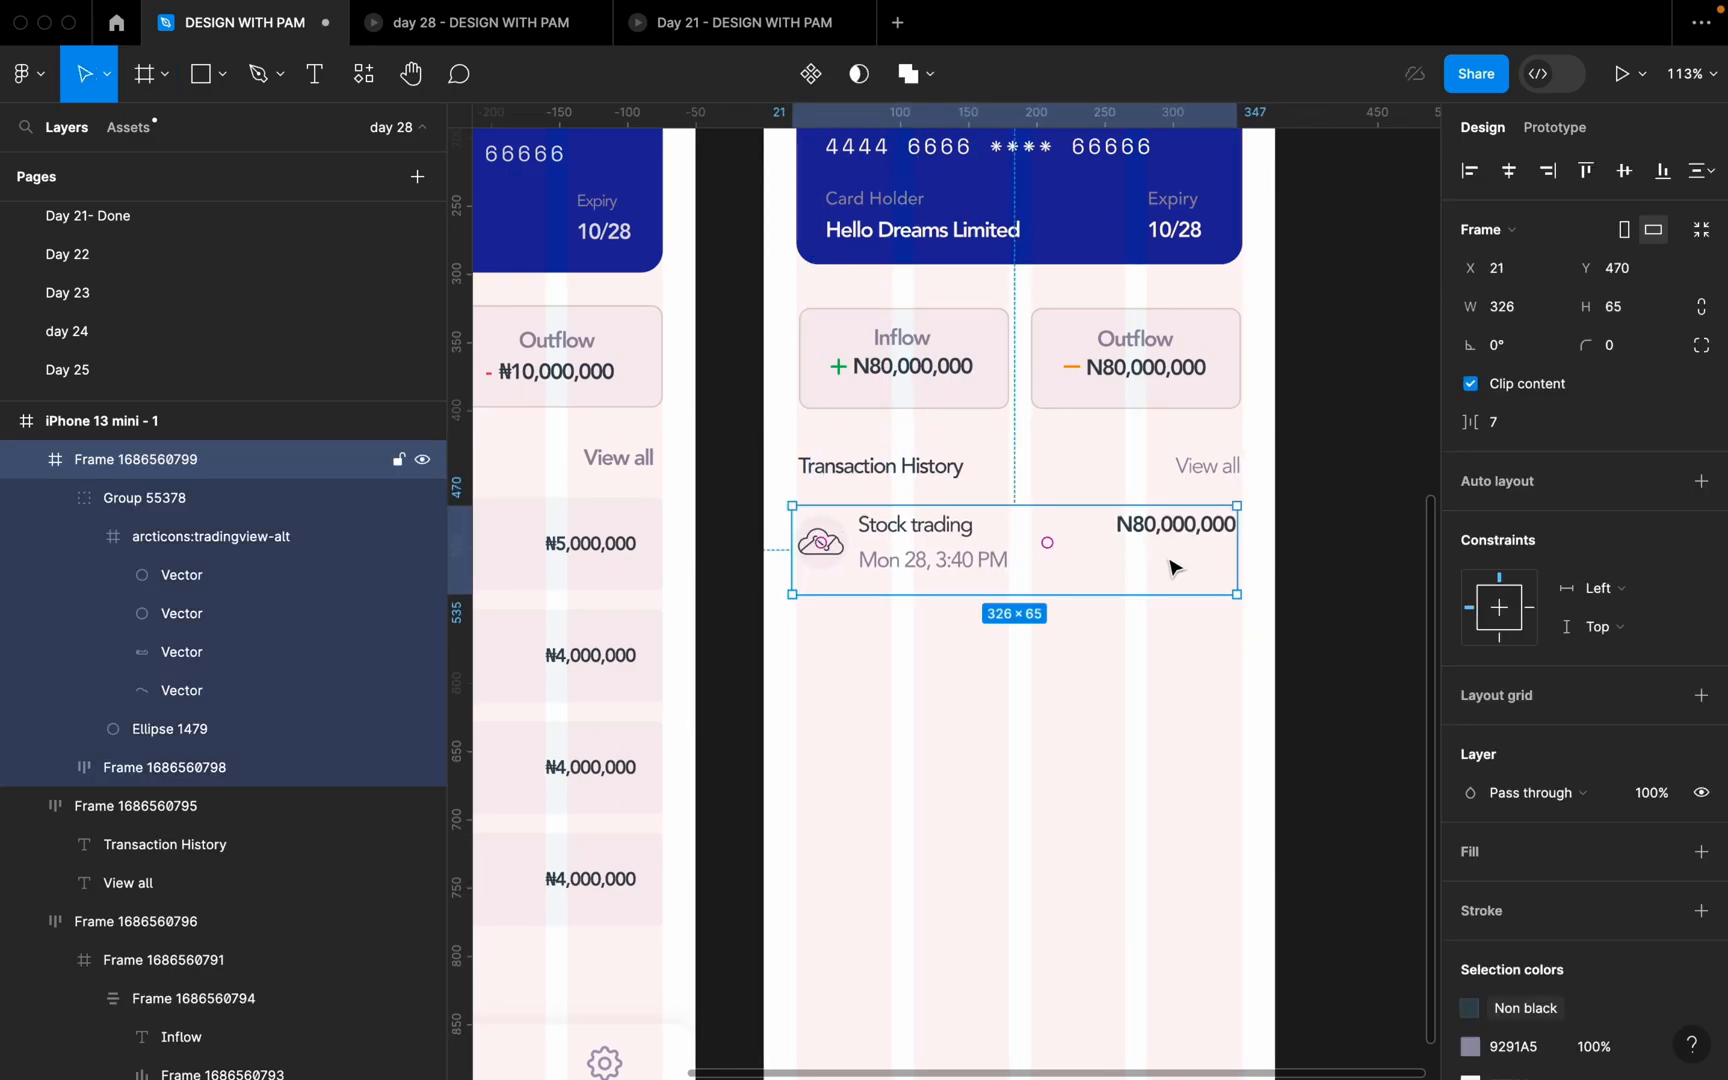
- Add a fill to the frame around the Stock trading row and set it to F7F8FA, sampled from the Inflow card
scroll(1201, 590, down, 4)
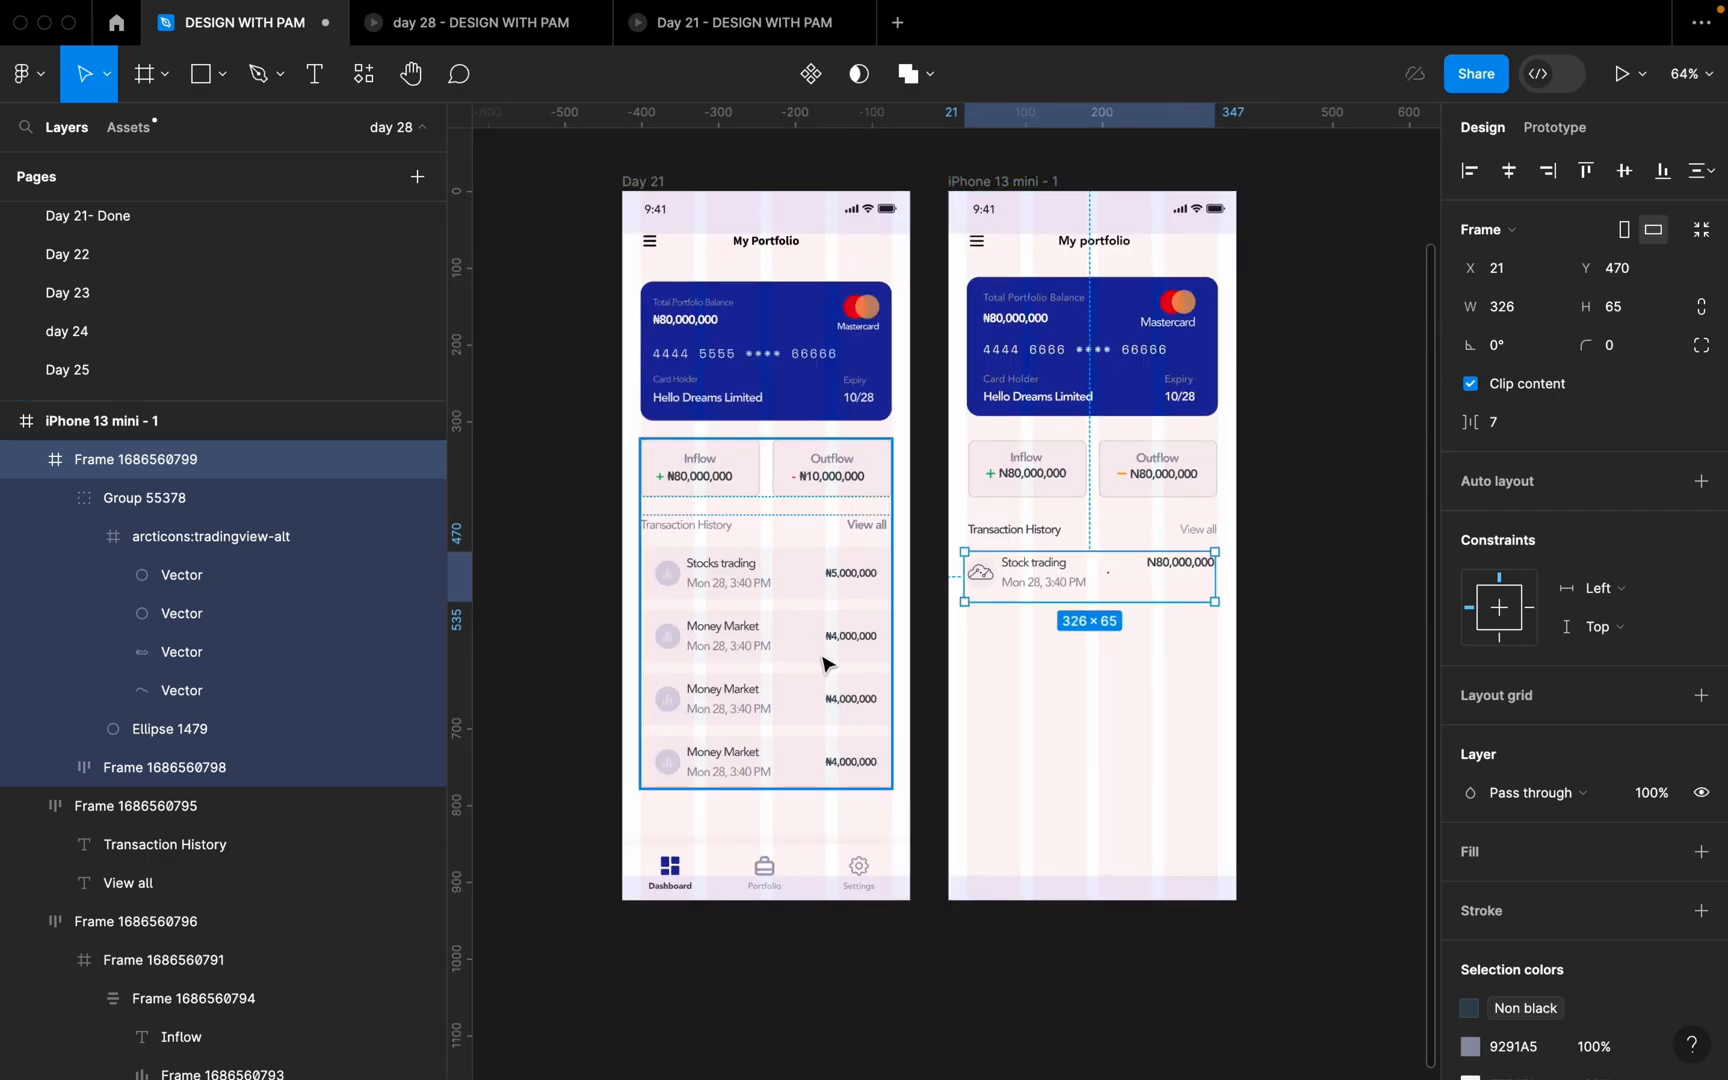
scroll(1405, 600, up, 2)
scroll(1405, 600, up, 3)
click(1040, 655)
scroll(815, 620, up, 3)
click(1053, 586)
scroll(1597, 855, down, 1)
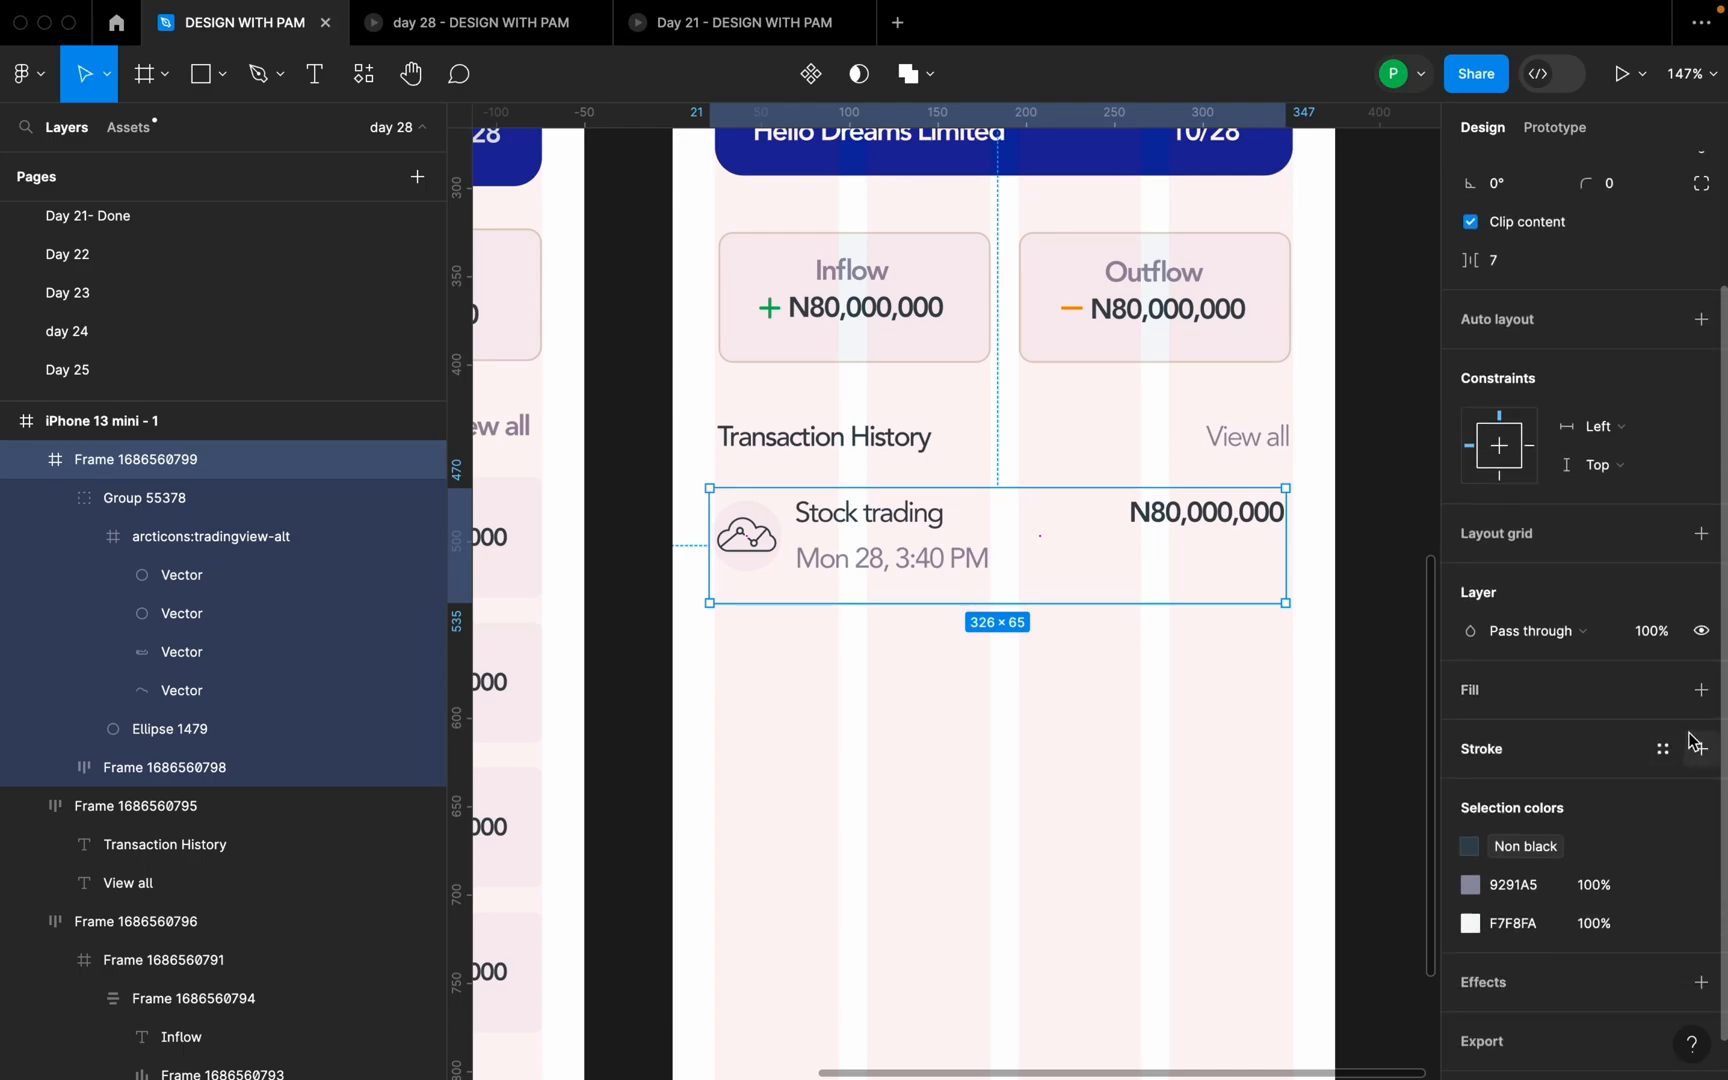
click(1701, 690)
click(1470, 728)
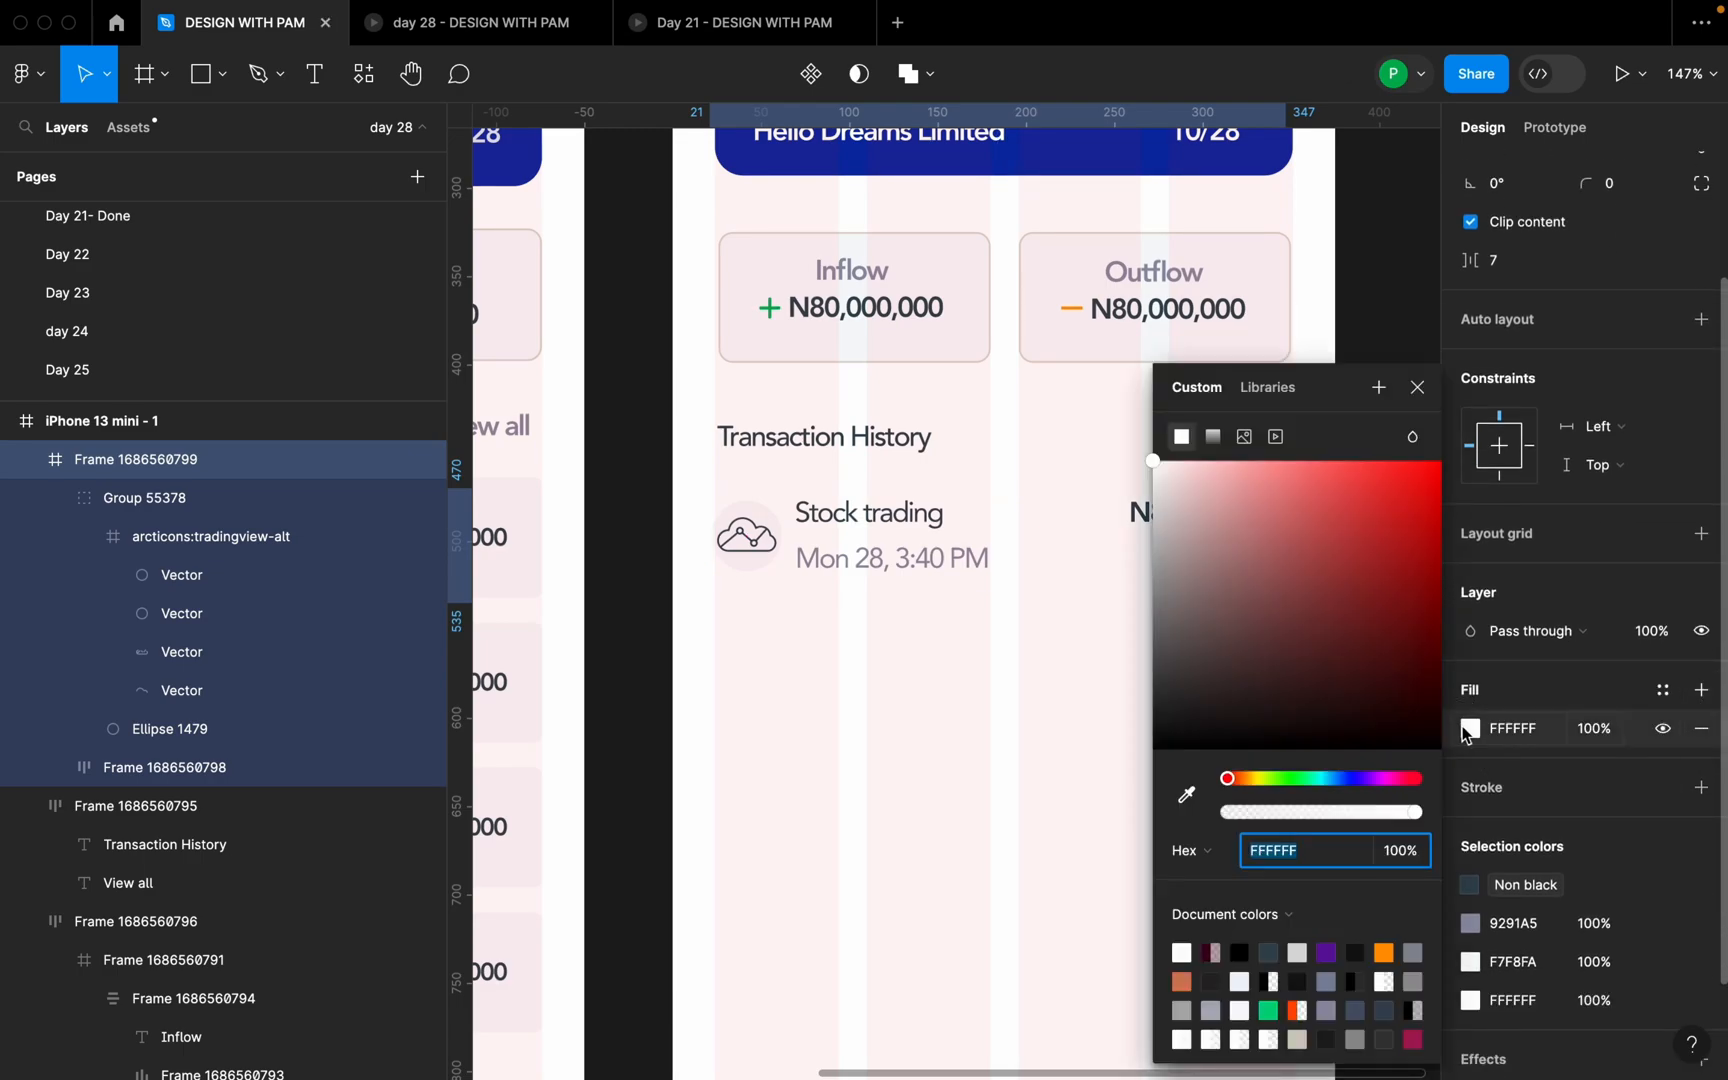
click(1187, 795)
click(968, 342)
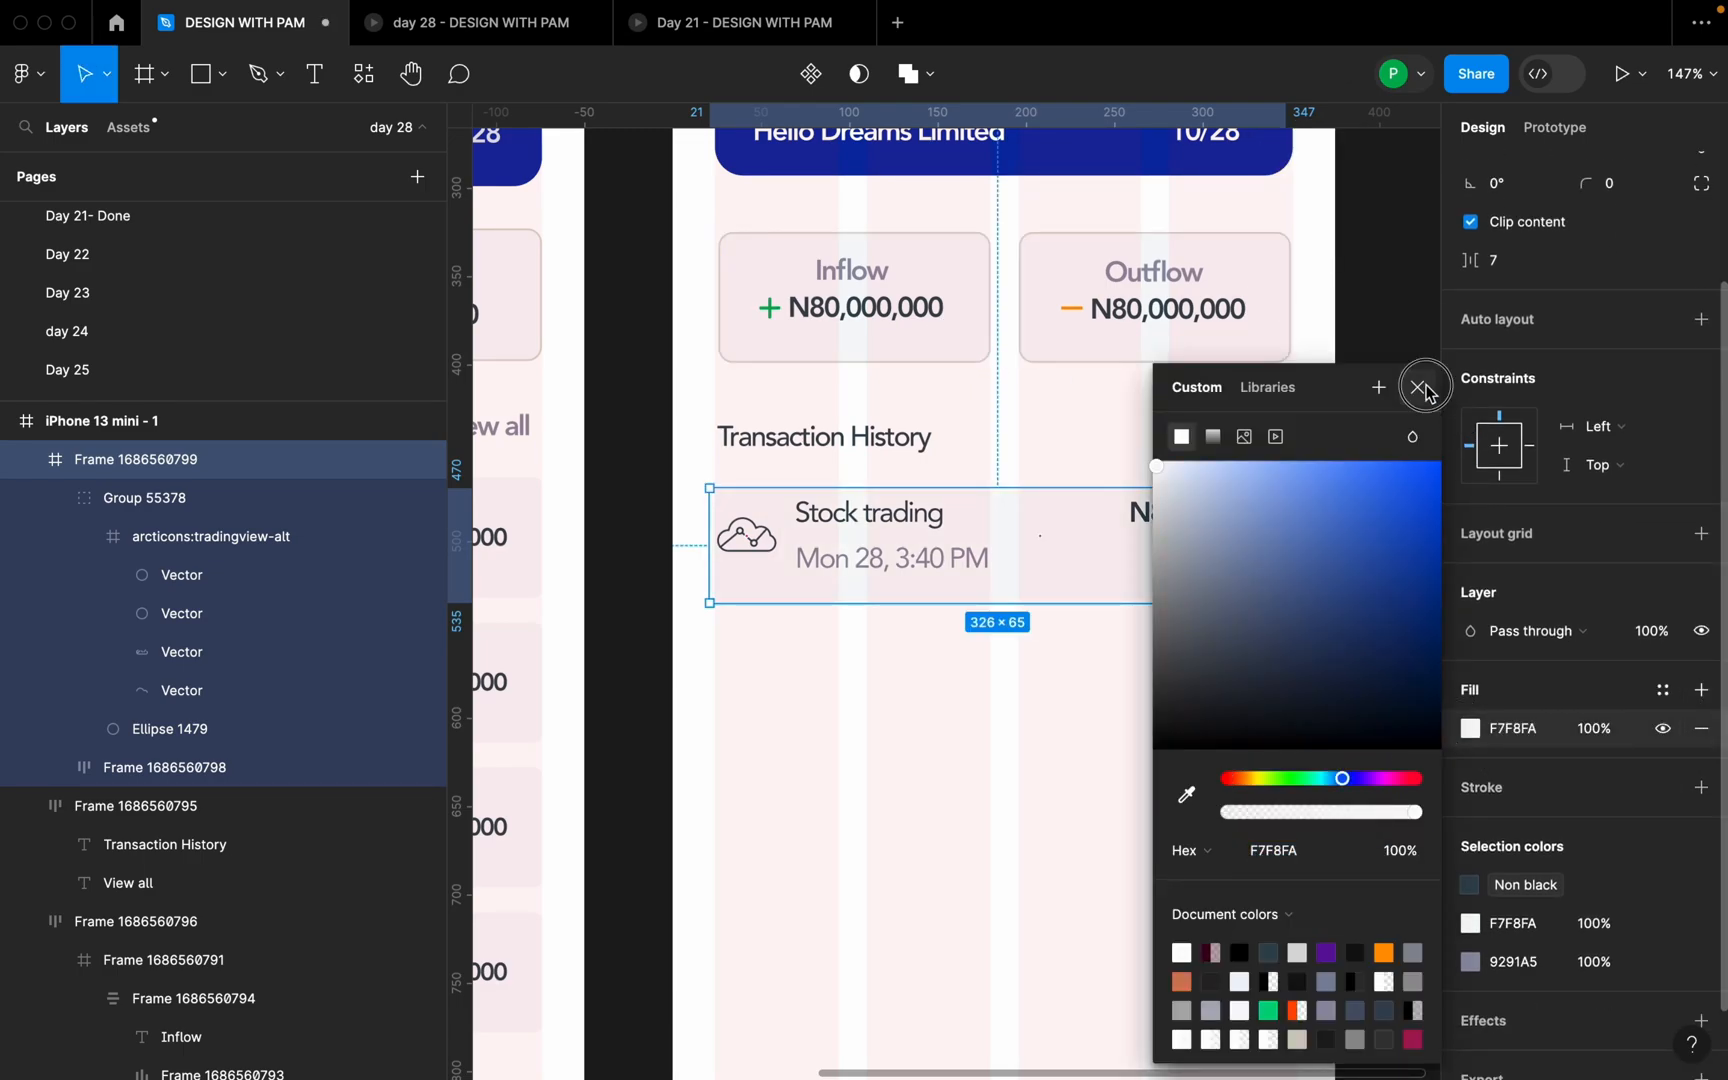
- Check the size of the reference transaction row and set the Stock trading frame's height to 68
click(1420, 387)
ctrl+scroll(1381, 525, down, 3)
click(718, 515)
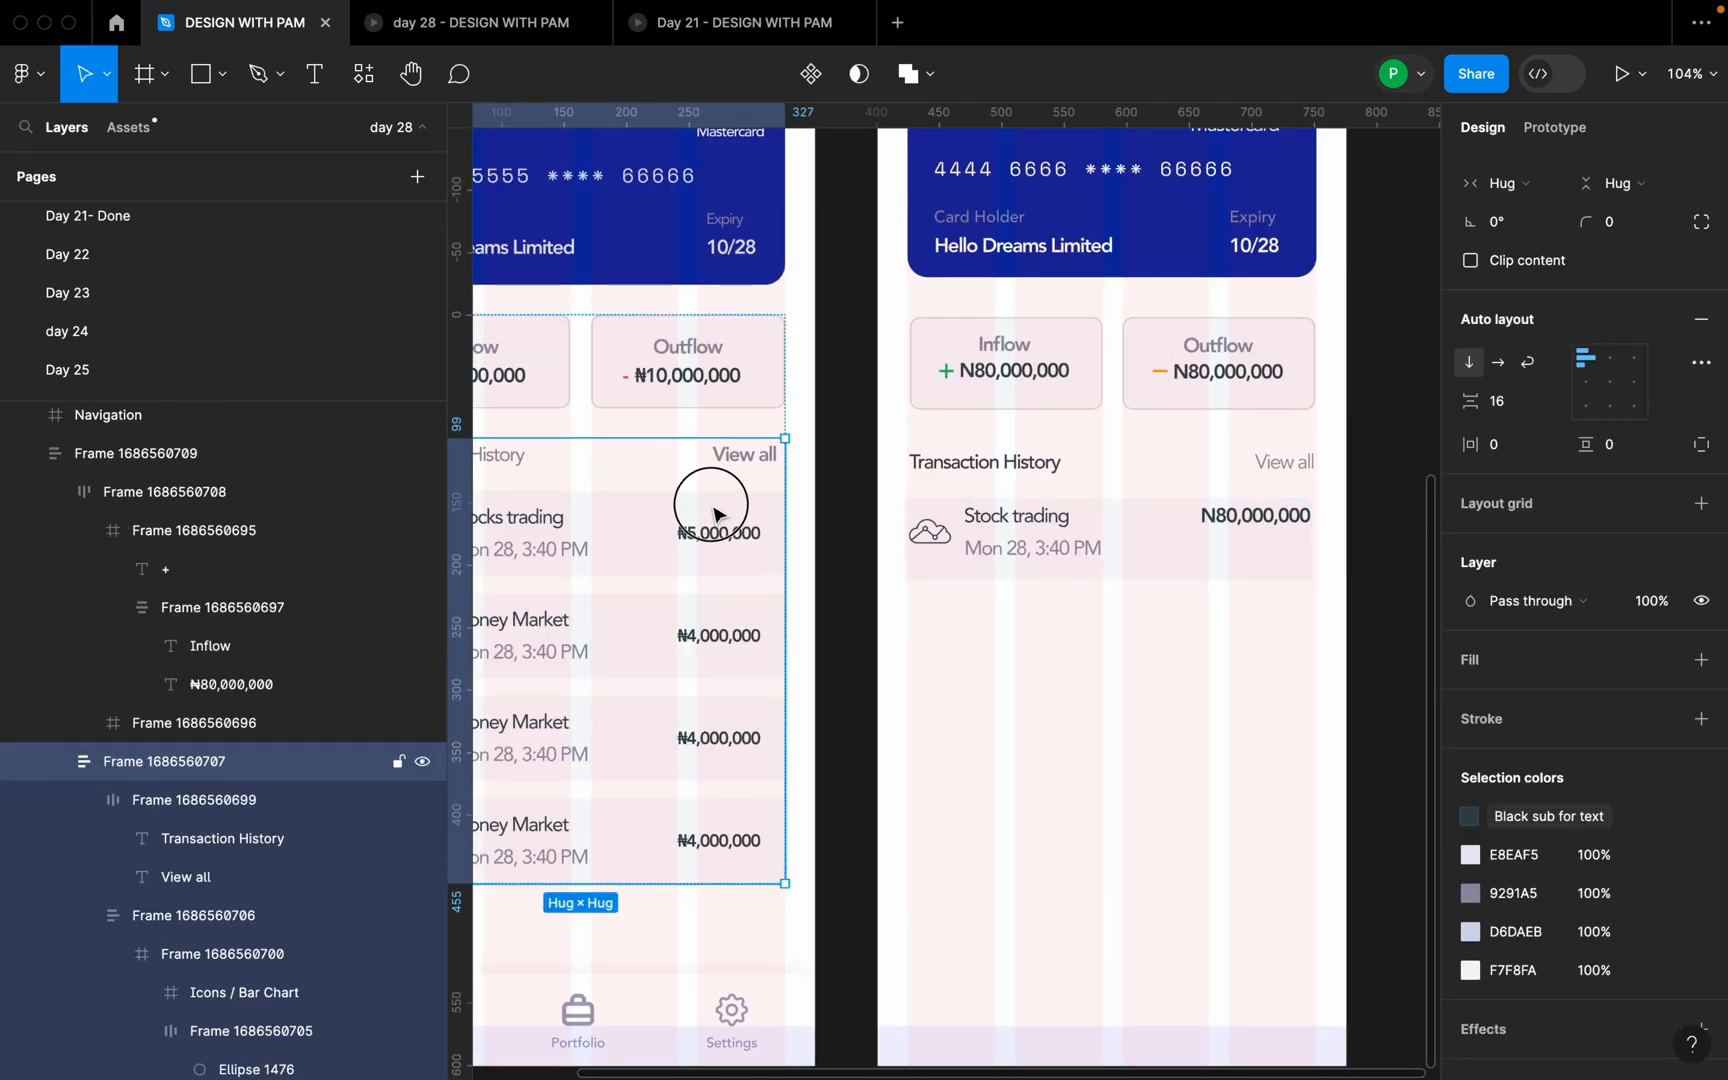
click(718, 515)
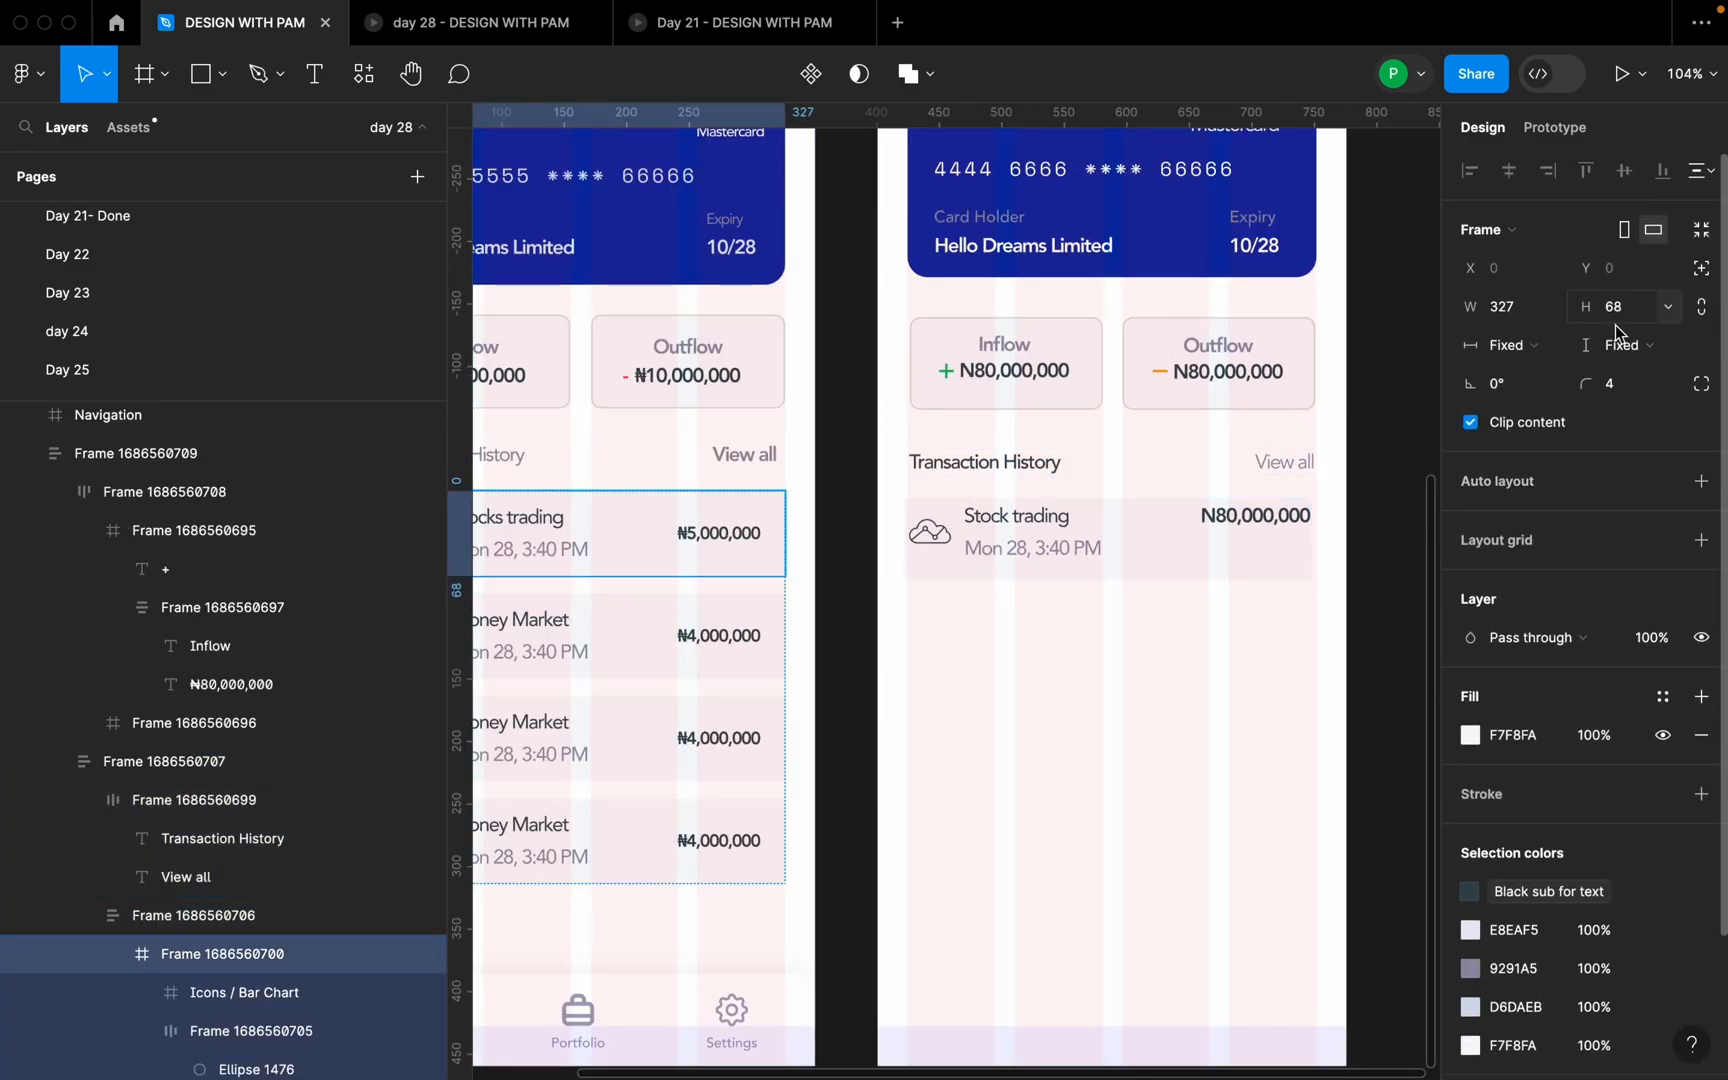
ctrl+scroll(1234, 517, up, 2)
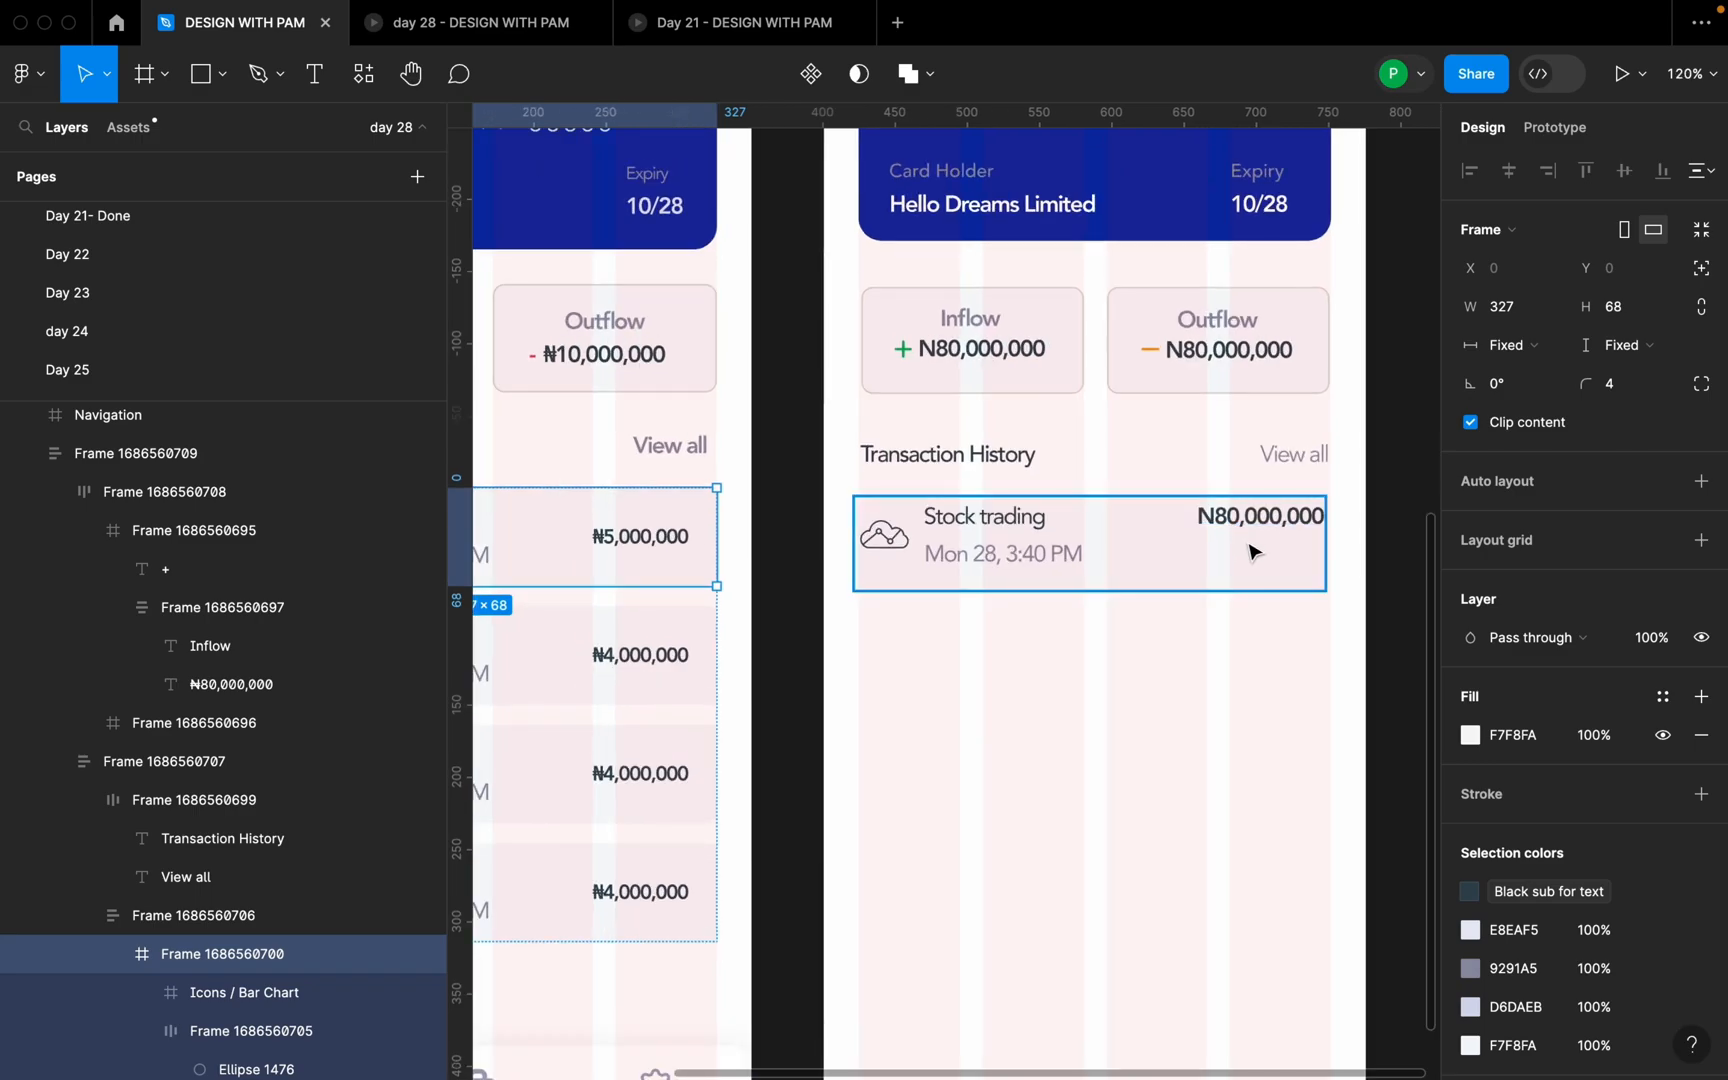
click(1251, 551)
click(1637, 310)
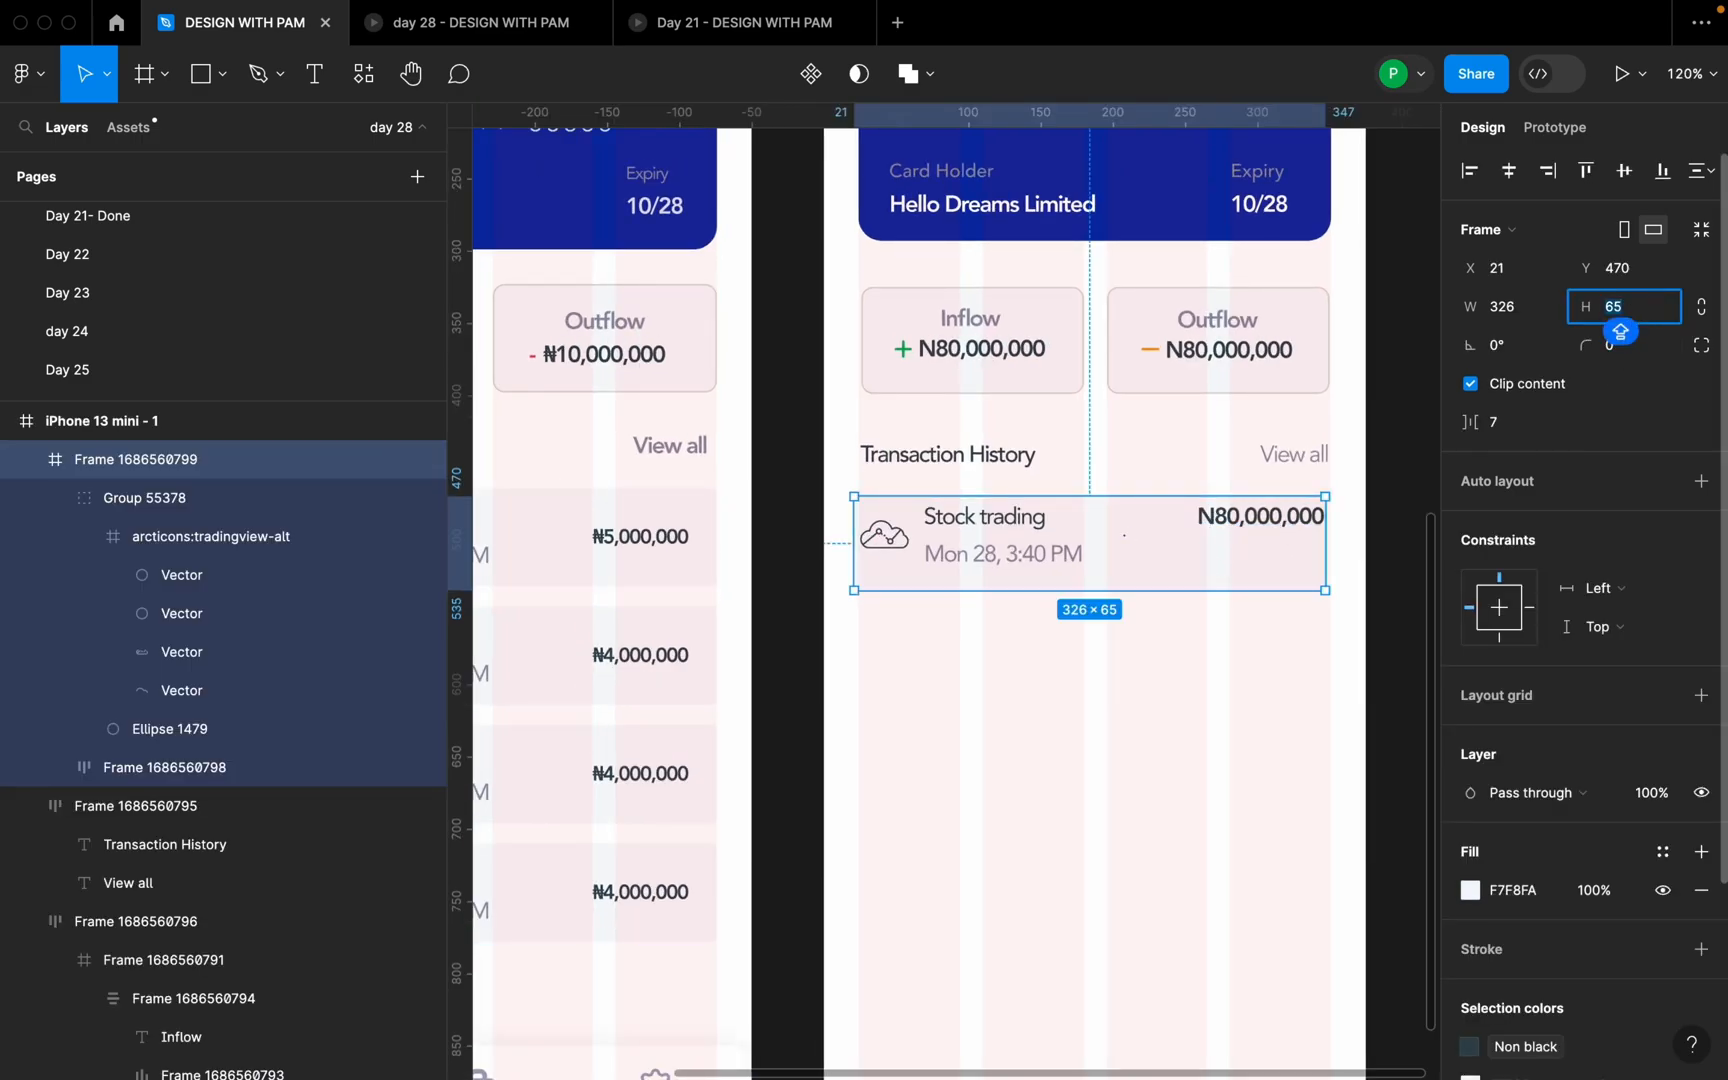
text(68)
click(1215, 694)
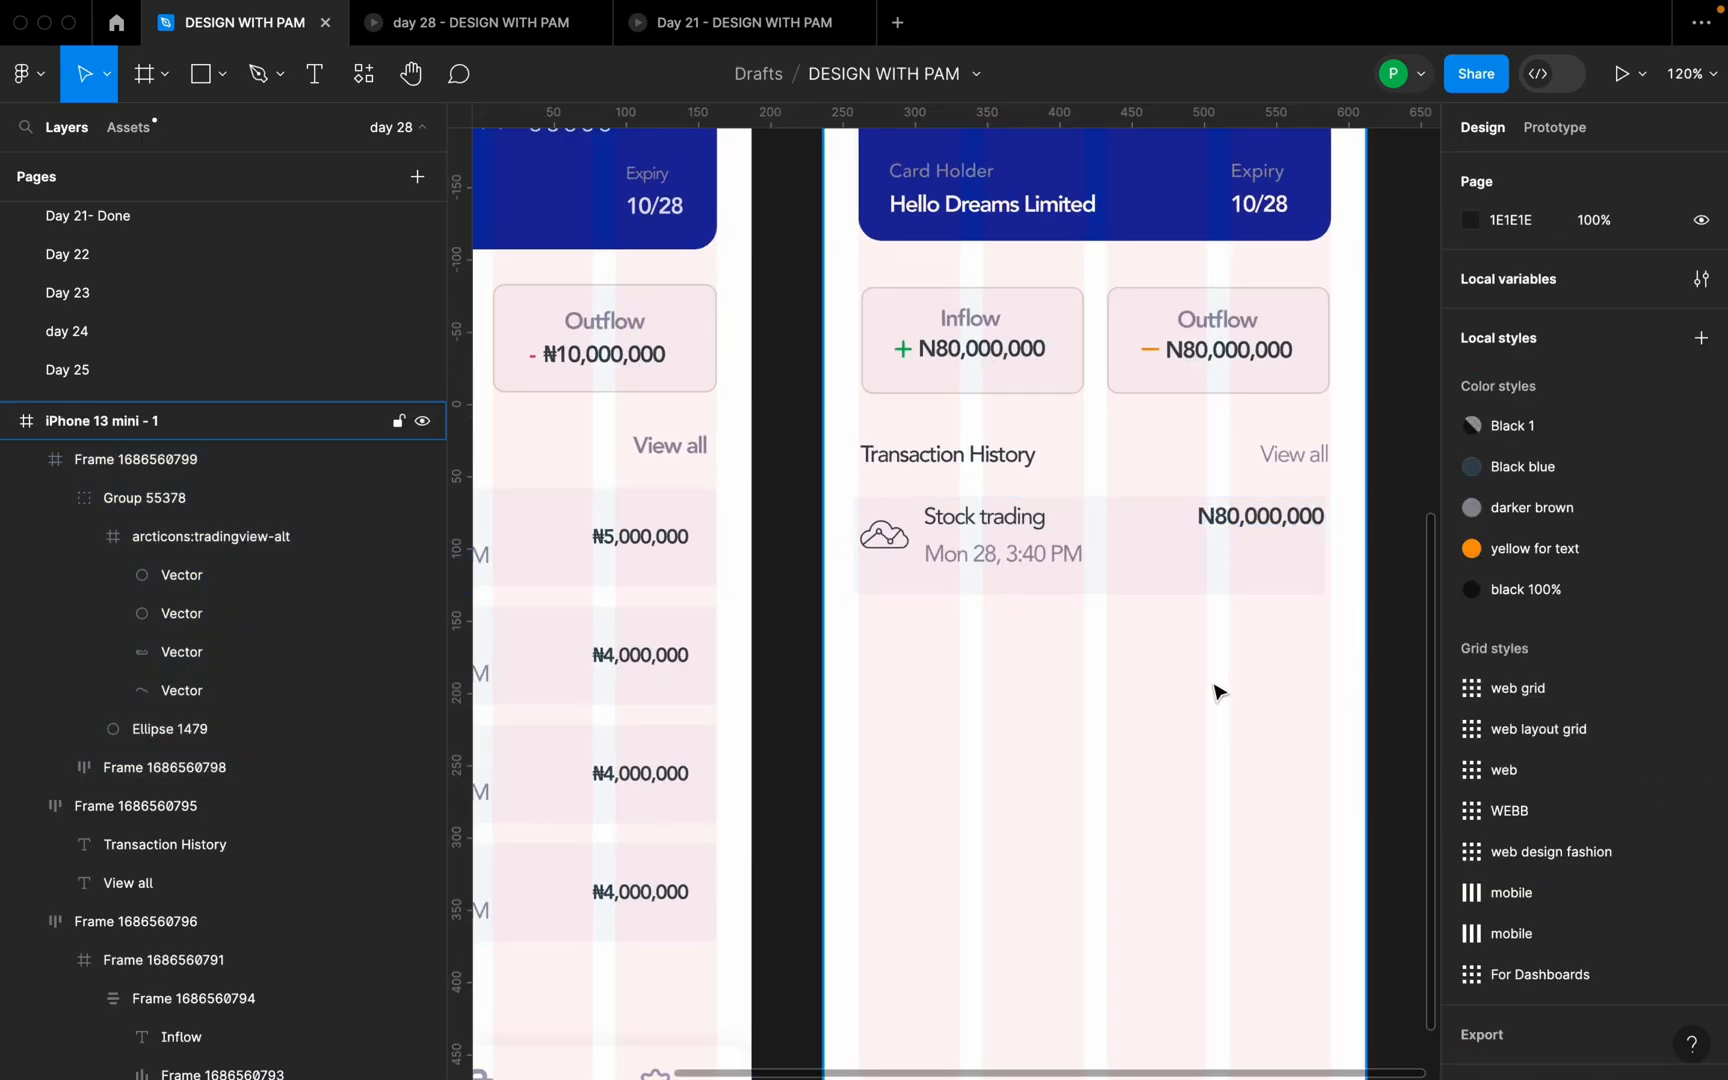
- Combine the cloud icon with the Stock trading text in a horizontal auto layout and centre it both ways inside the row frame
ctrl+scroll(1215, 694, up, 2)
click(1030, 505)
click(1037, 521)
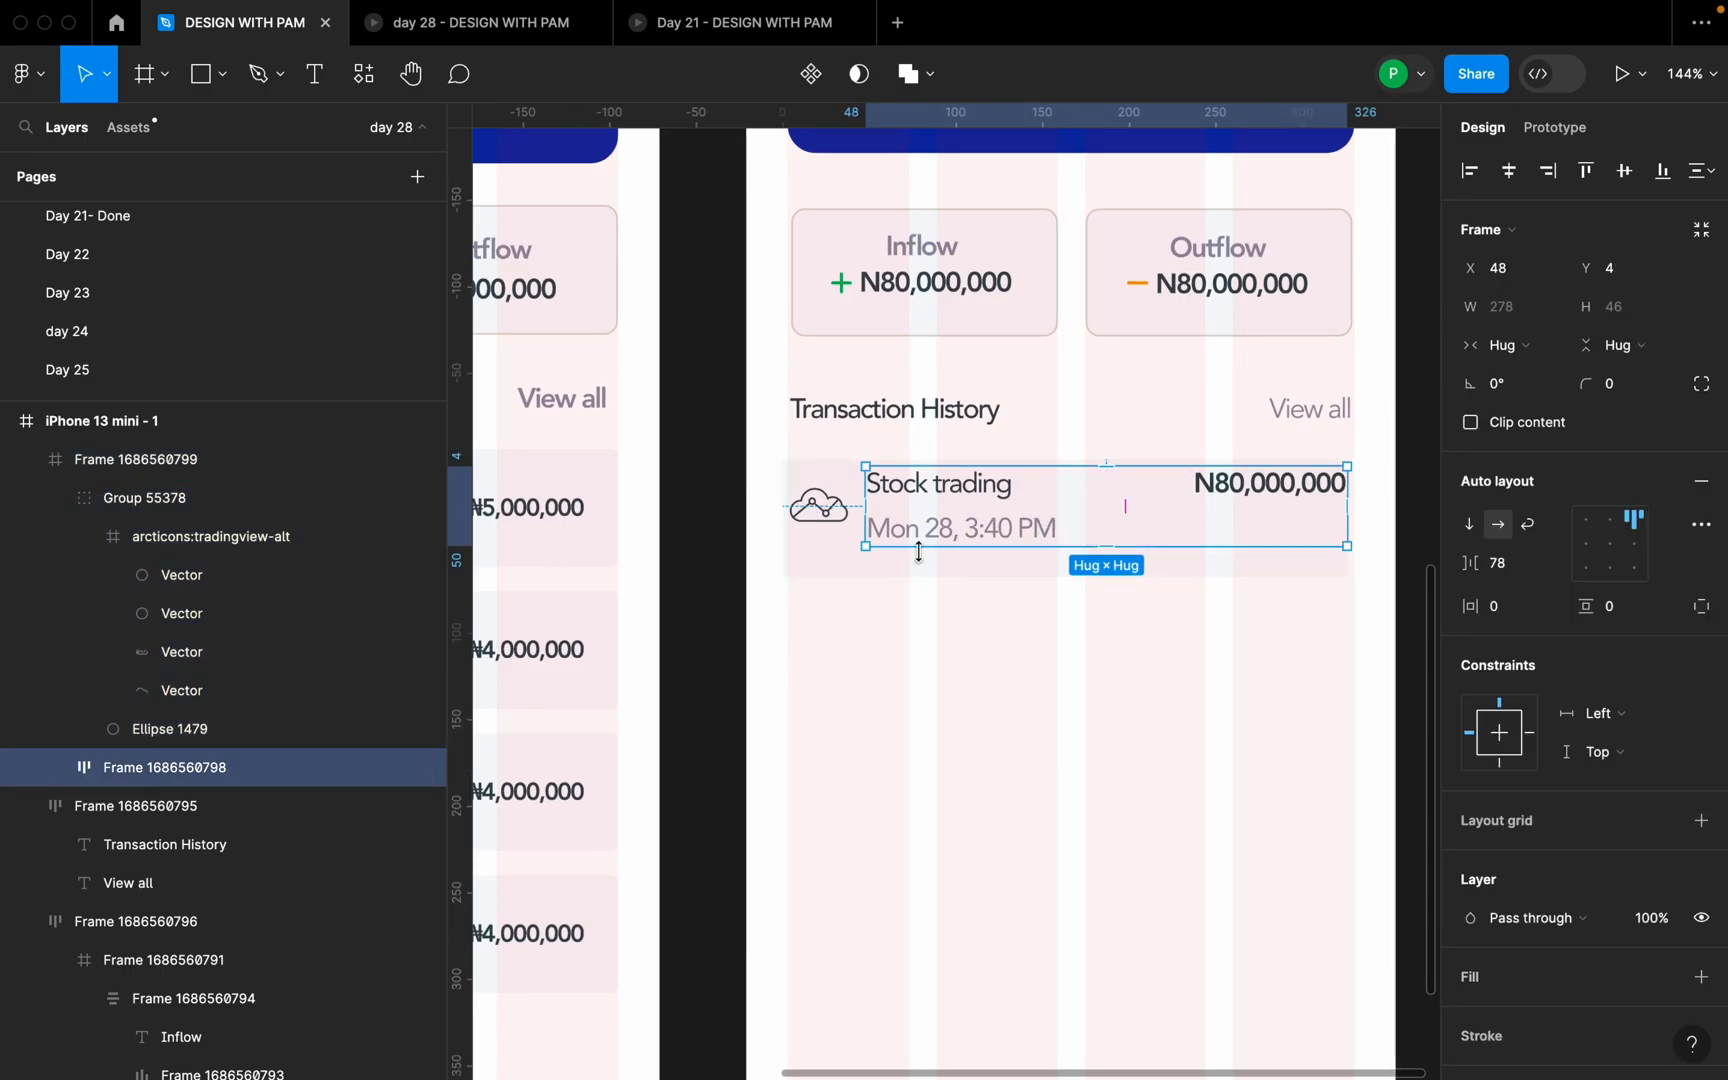
shift+click(843, 513)
key(shift+a)
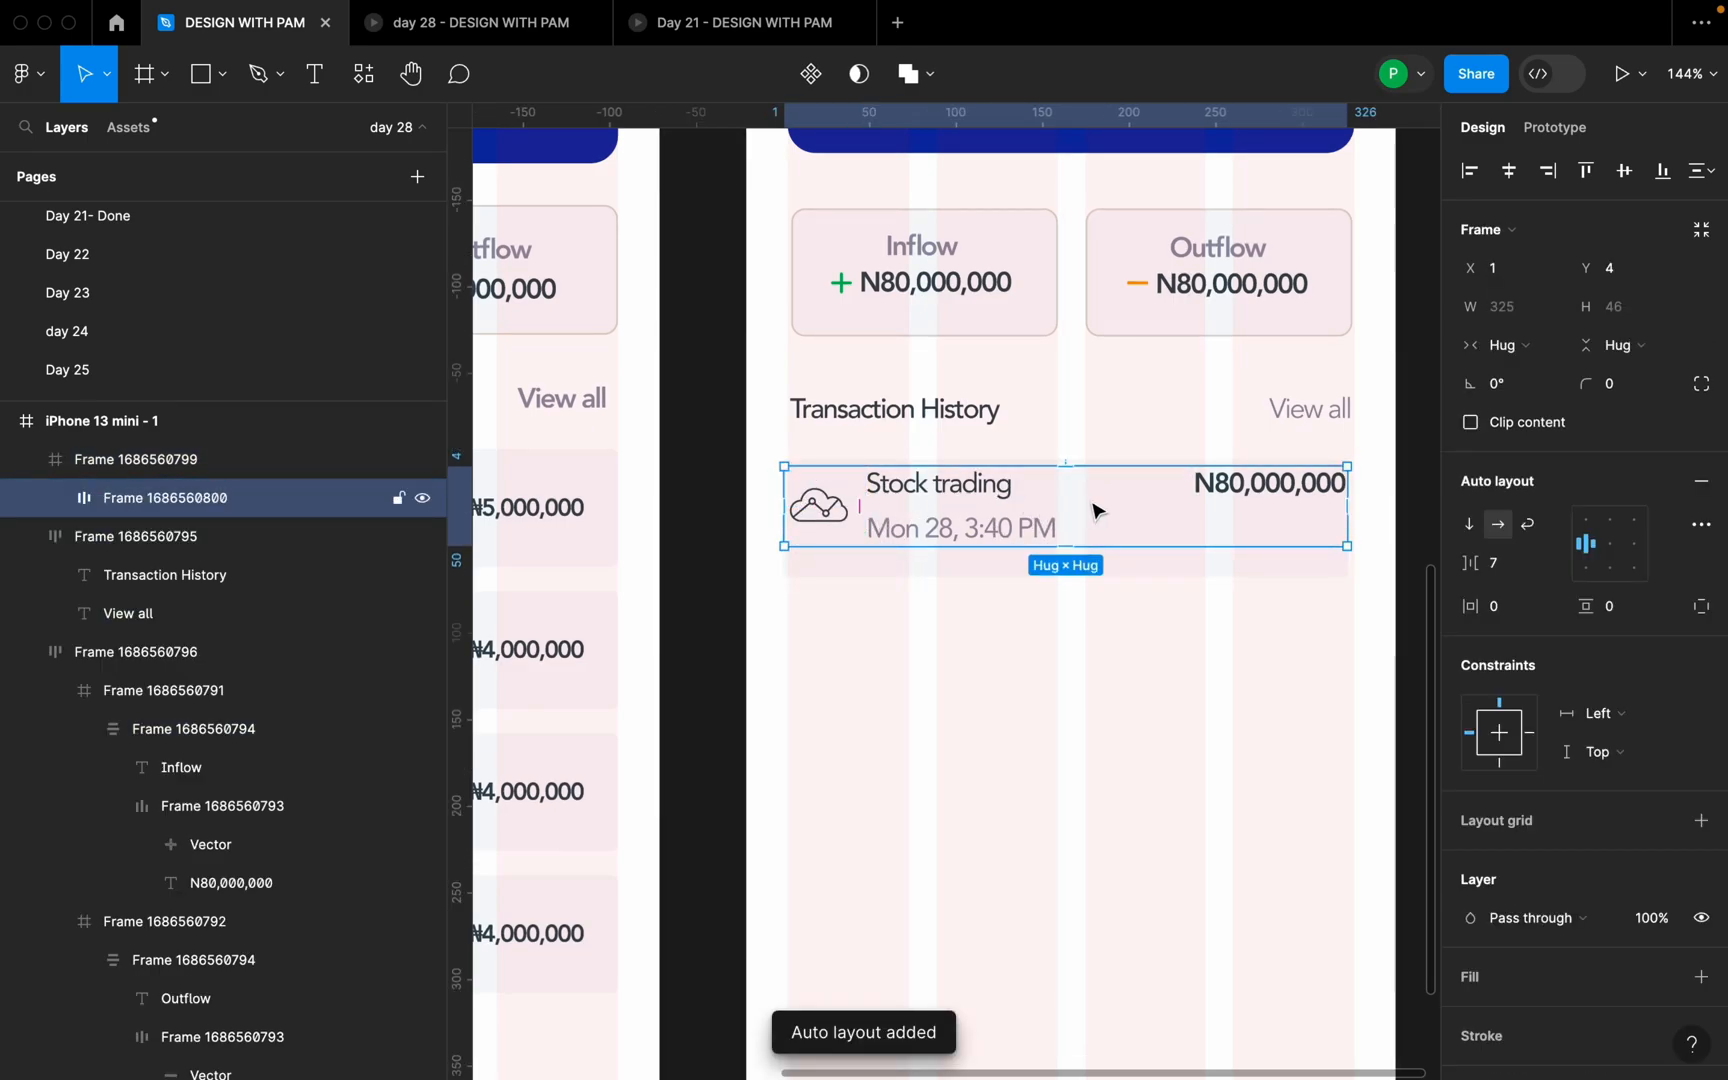
click(1516, 182)
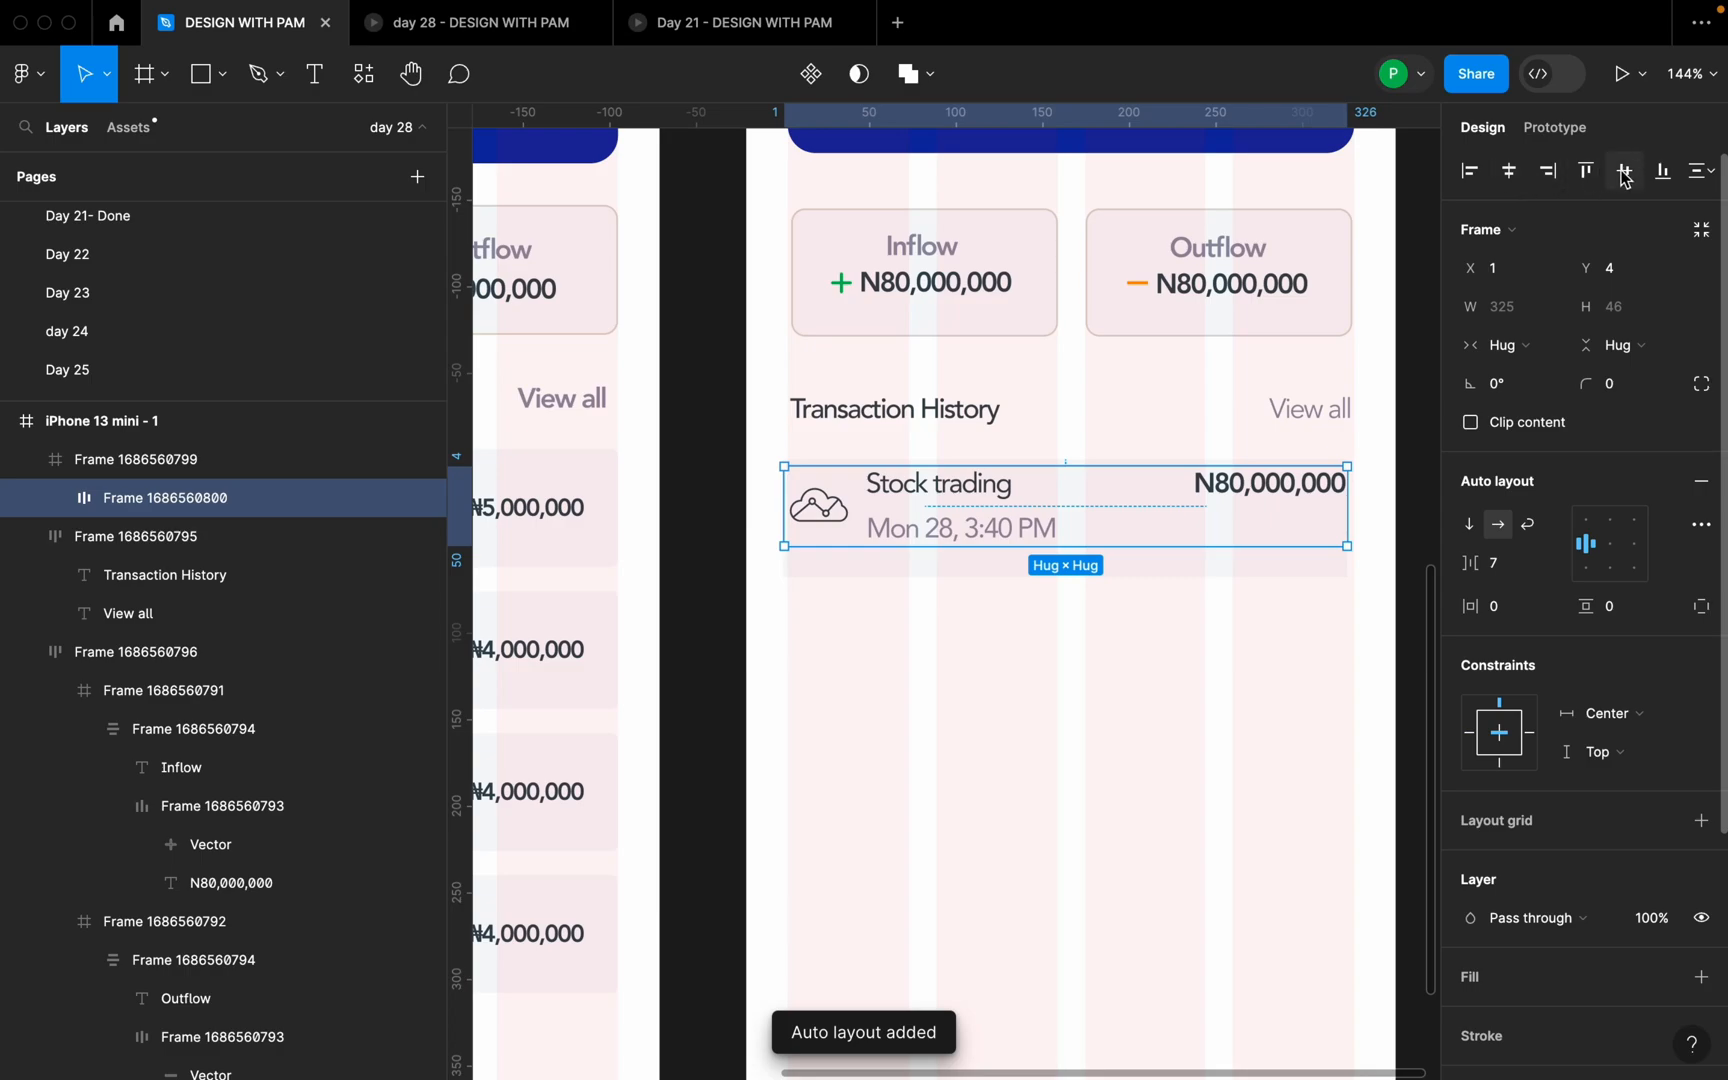
click(1624, 171)
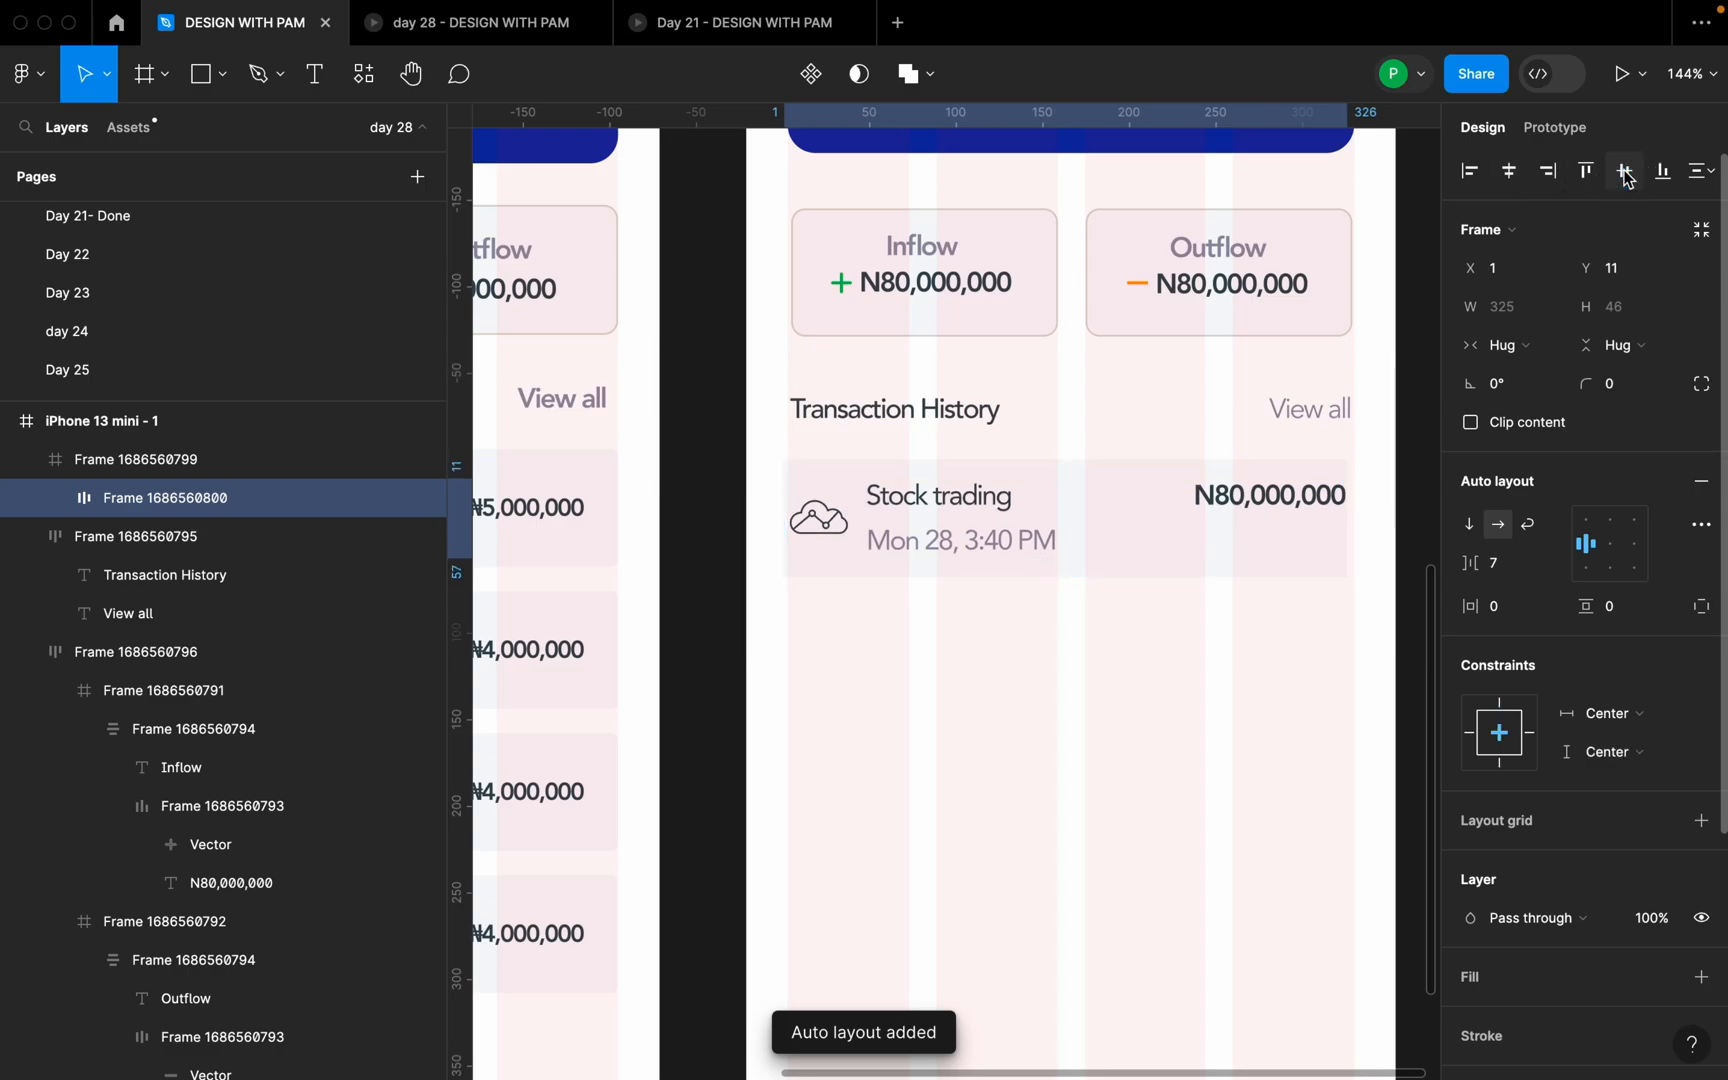
click(1283, 673)
- Reduce the gap between the Stock trading text and the N80,000,000 amount to 64
scroll(1340, 605, up, 2)
click(1088, 517)
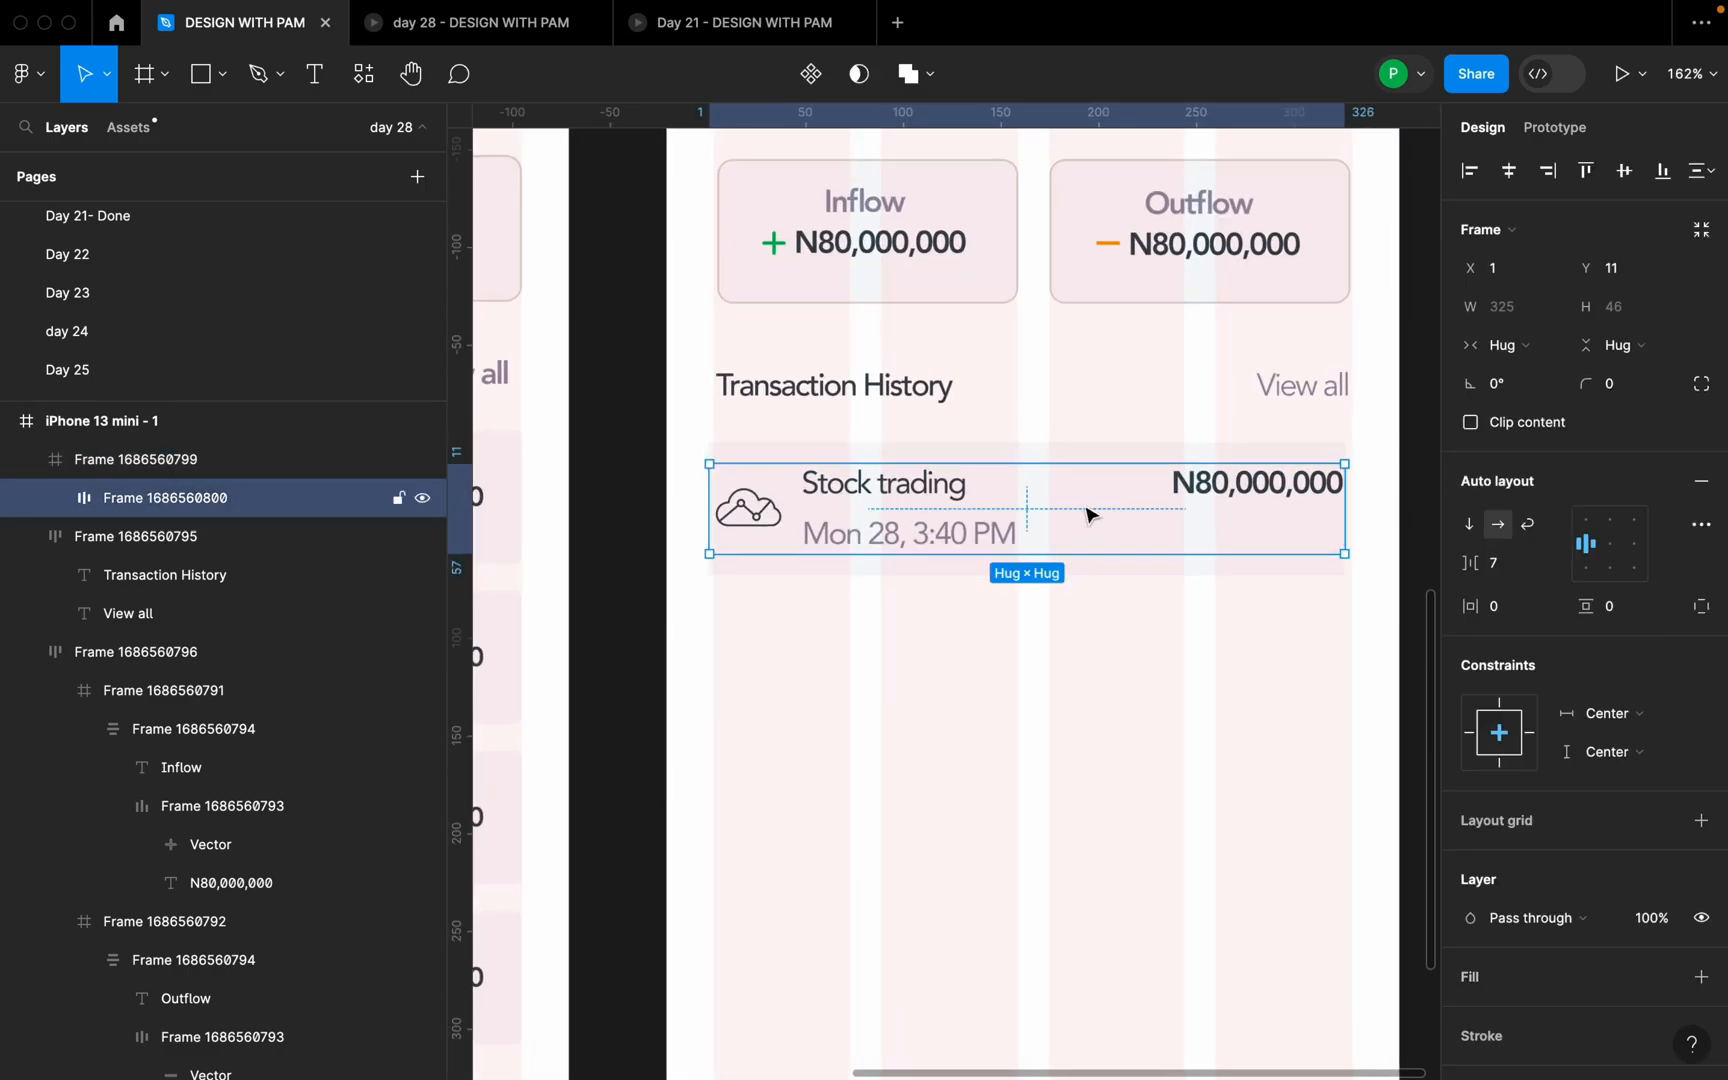
double_click(1090, 515)
drag(1095, 503, 1084, 500)
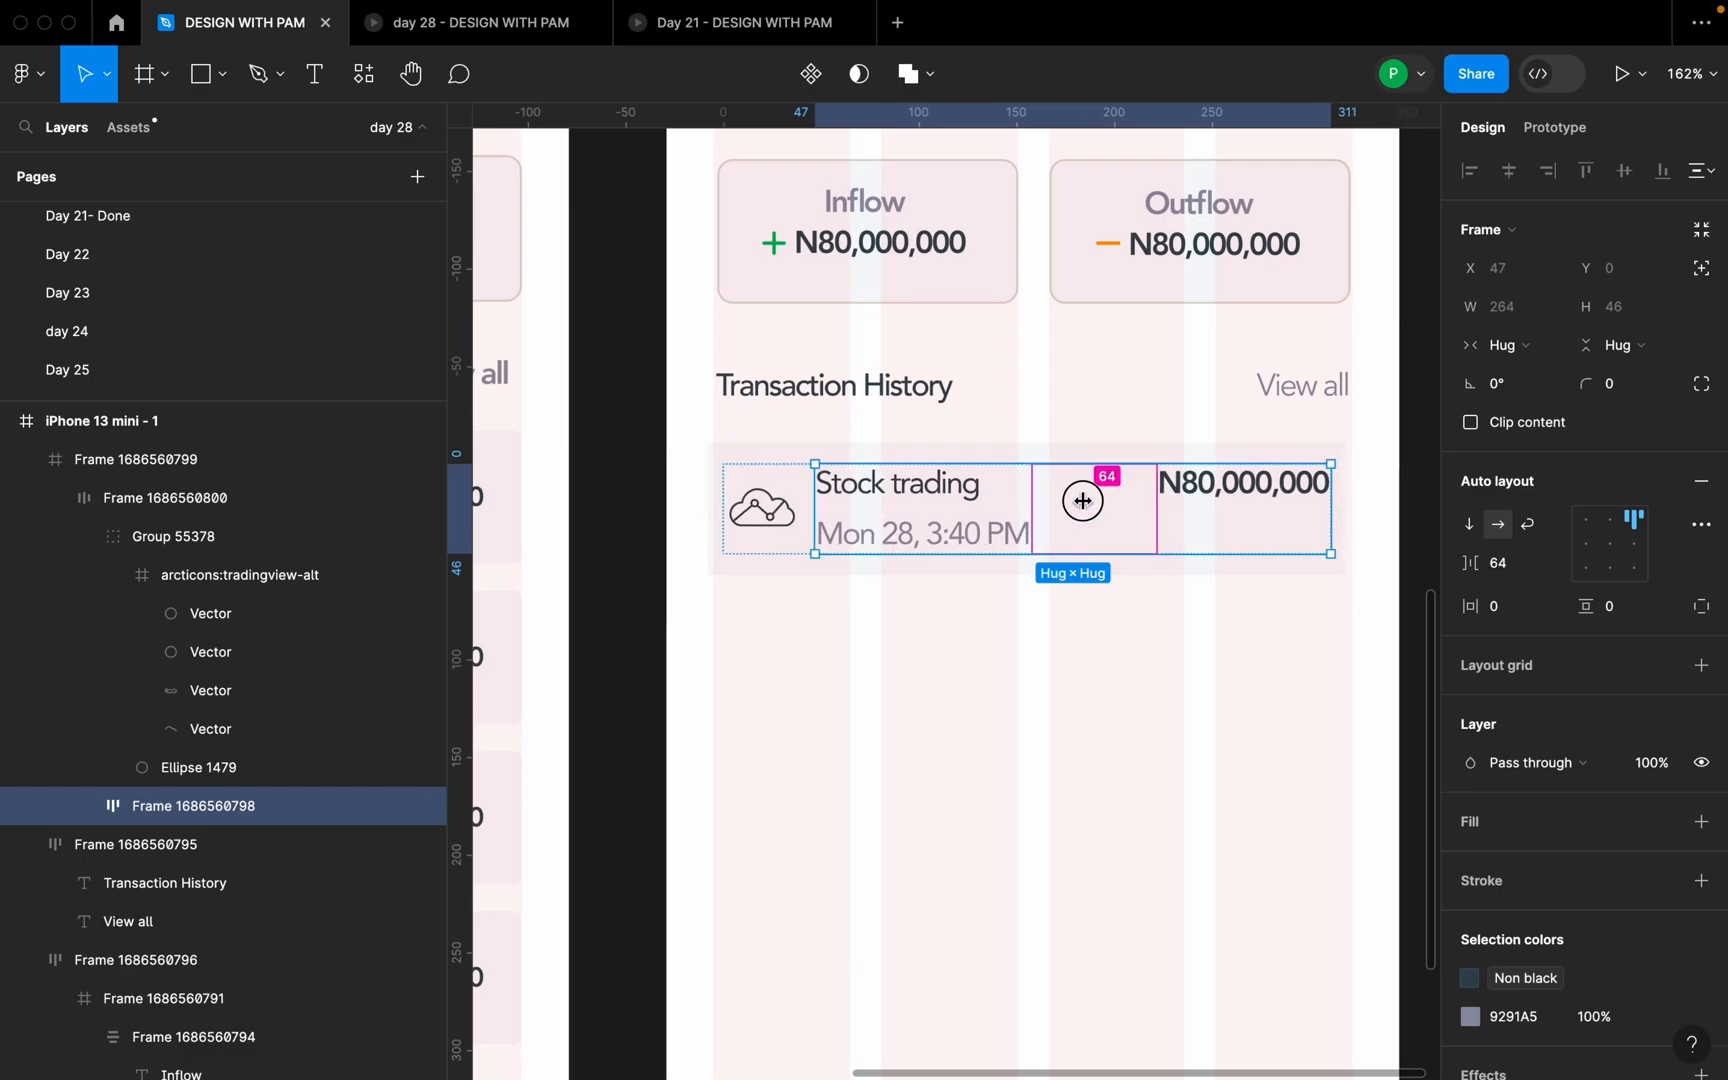
click(1144, 647)
scroll(680, 700, down, 2)
- Set the corner radius of the Stock trading row frame to 8
click(860, 577)
click(1172, 523)
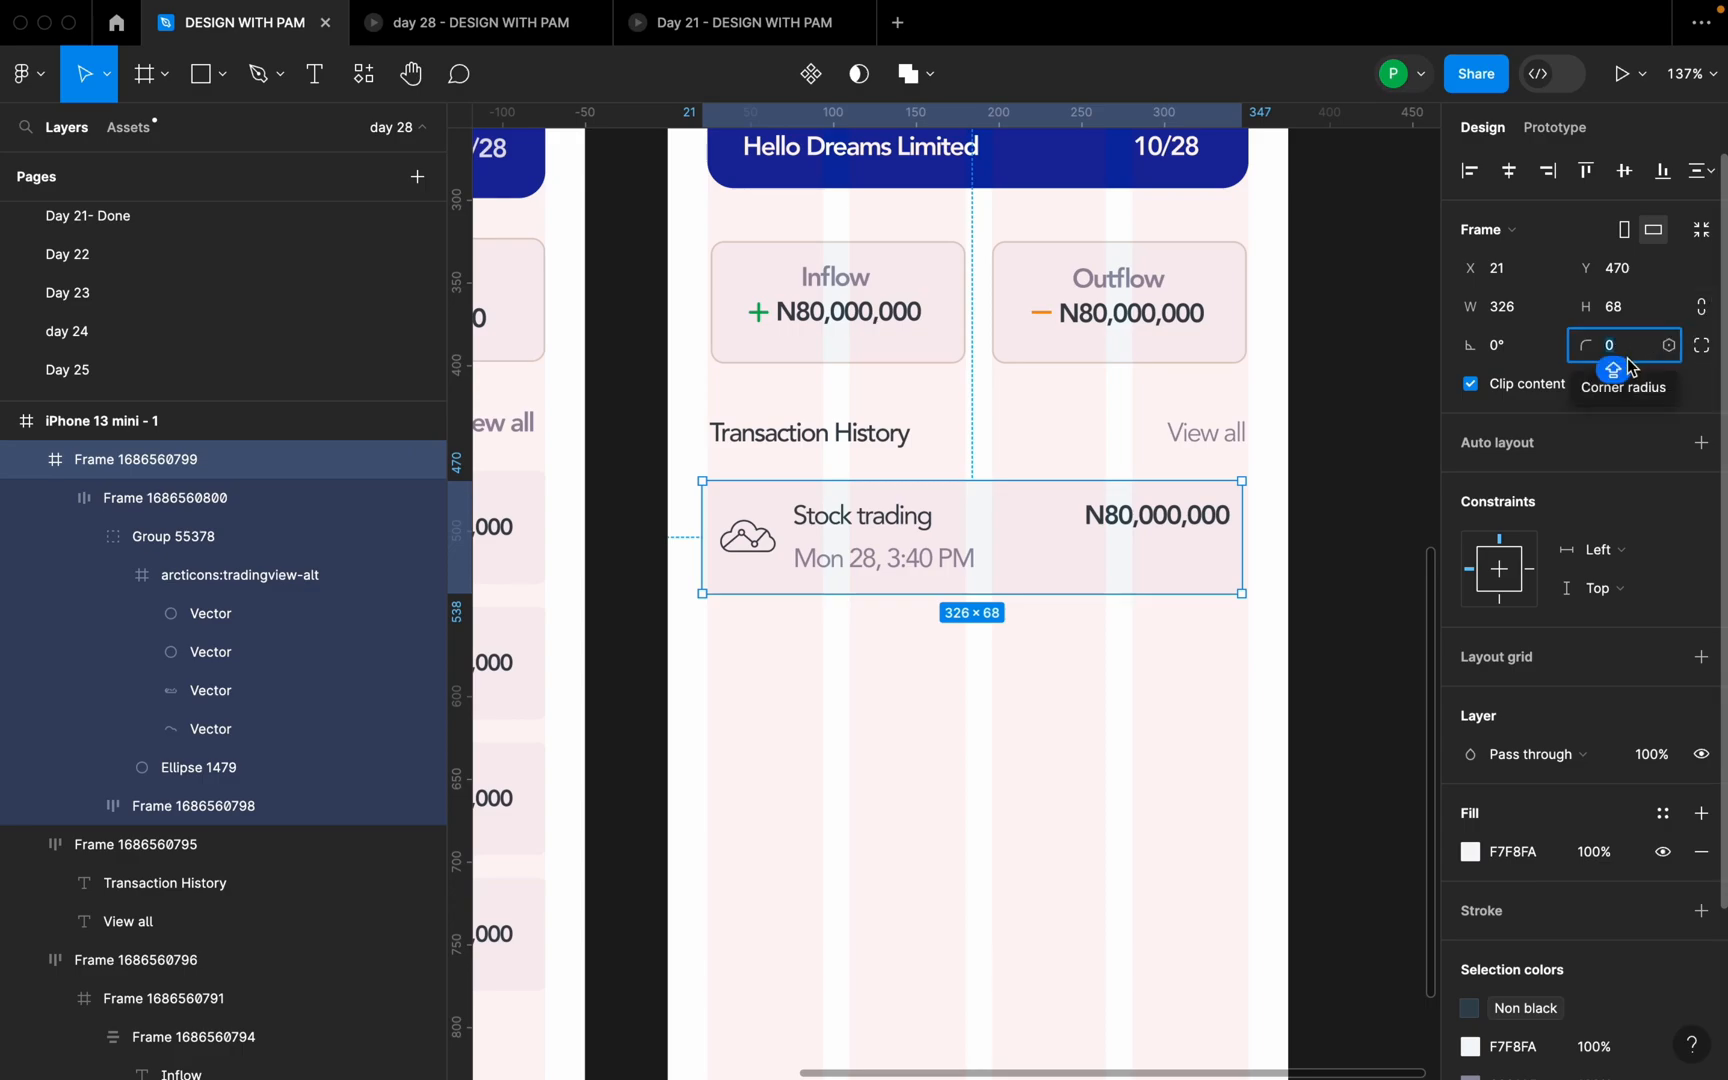
click(1420, 590)
scroll(1100, 665, down, 2)
click(1064, 579)
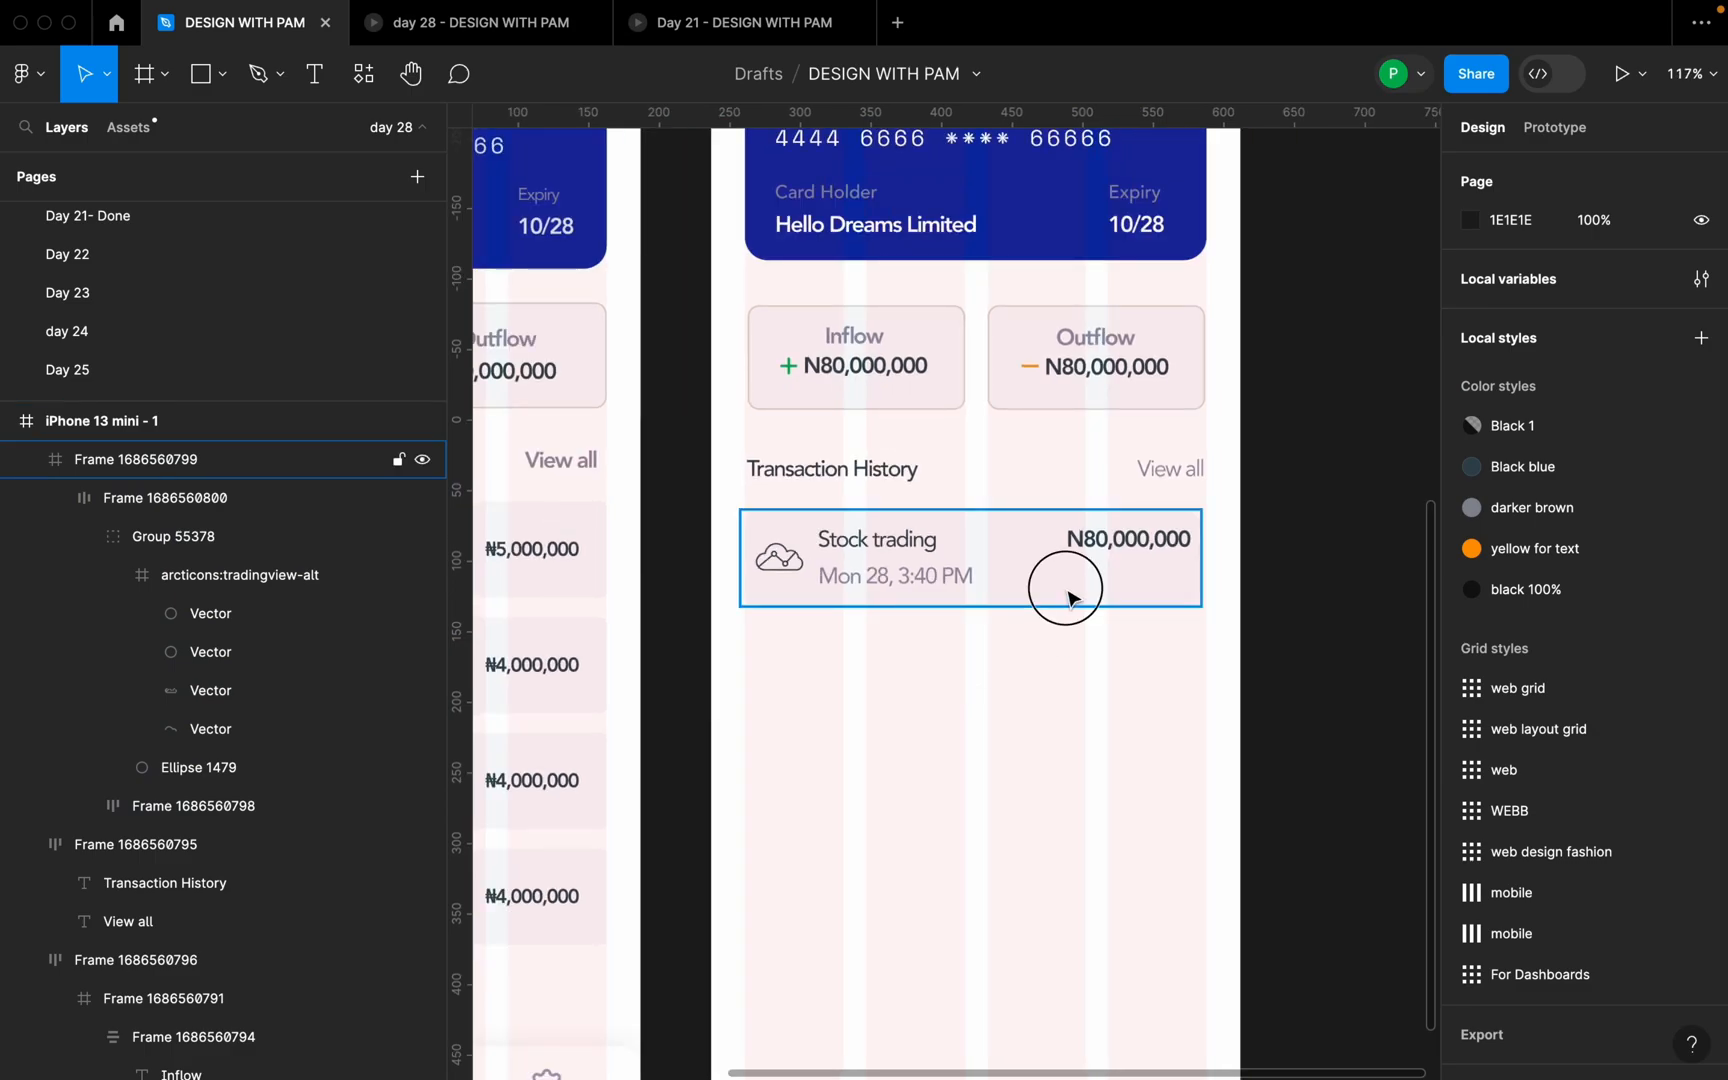
text(8)
key(Return)
- Hide the layout grids to view the iPhone 13 mini screen without its columns
scroll(1057, 278, down, 5)
click(868, 157)
key(ctrl+shift+4)
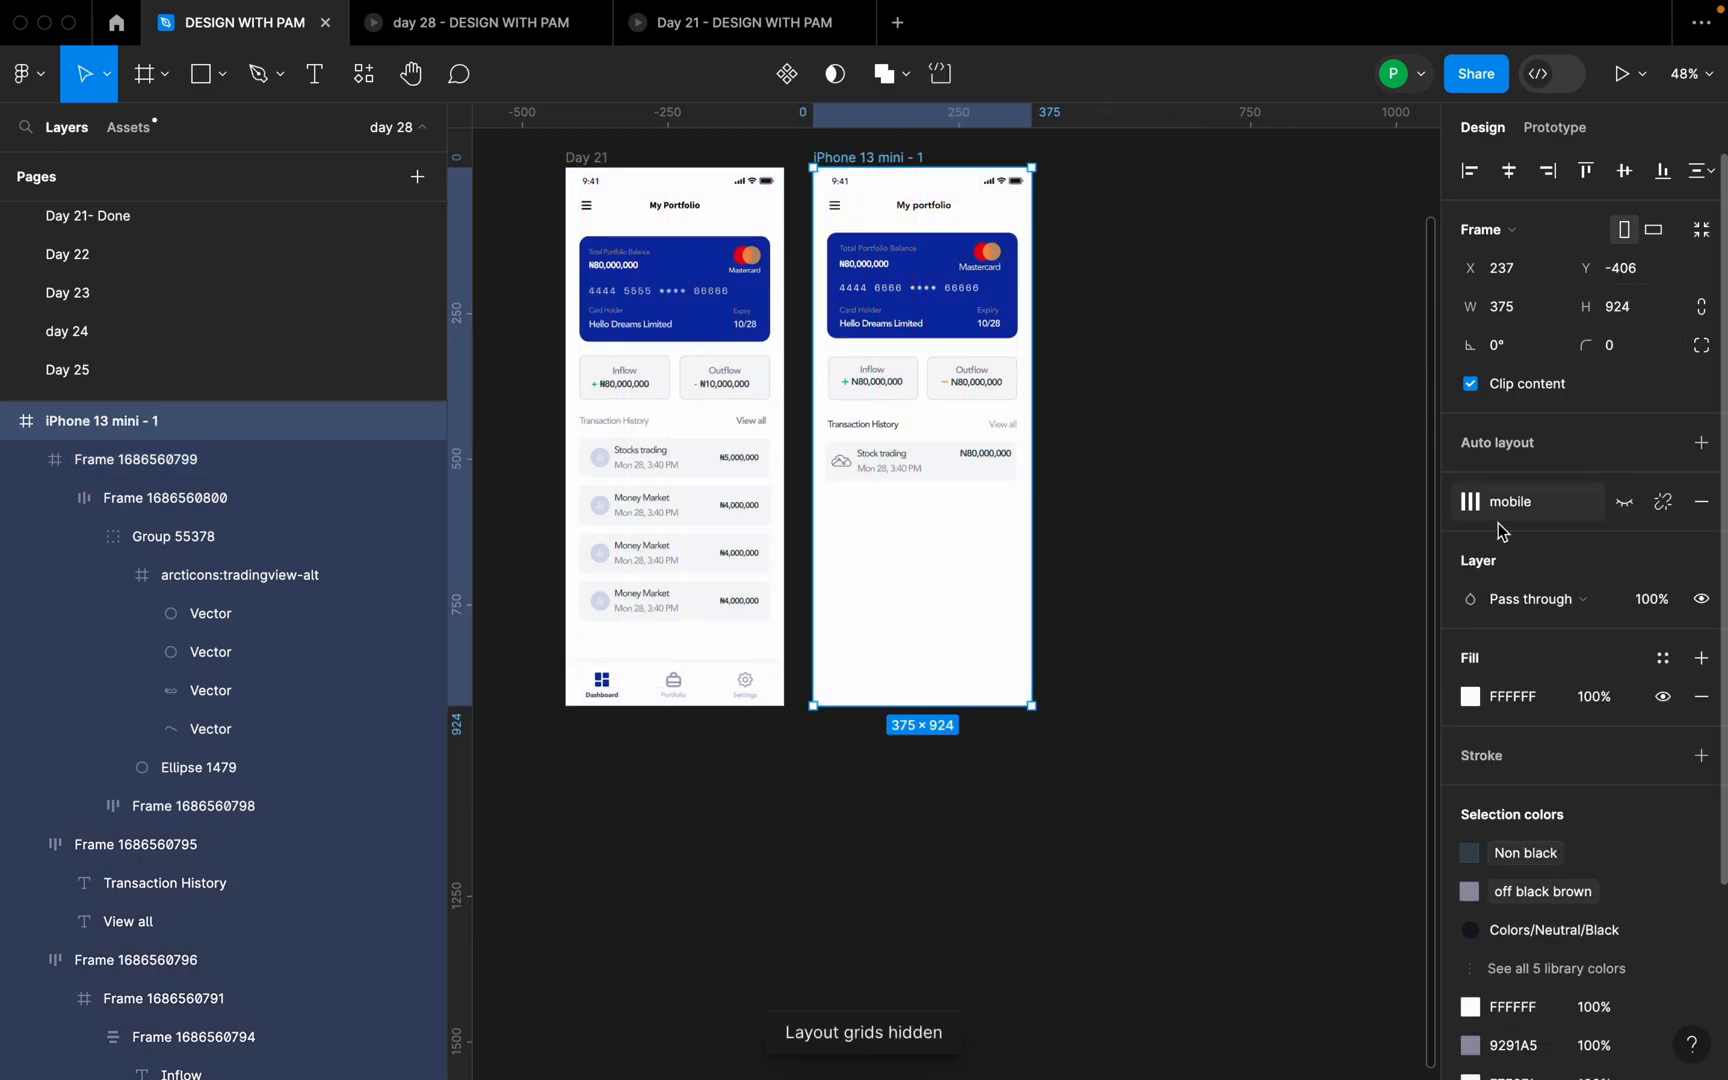
- Duplicate the Stock trading row below itself and wrap both rows in a vertical auto layout with 16 spacing
scroll(962, 522, up, 5)
scroll(1047, 530, up, 2)
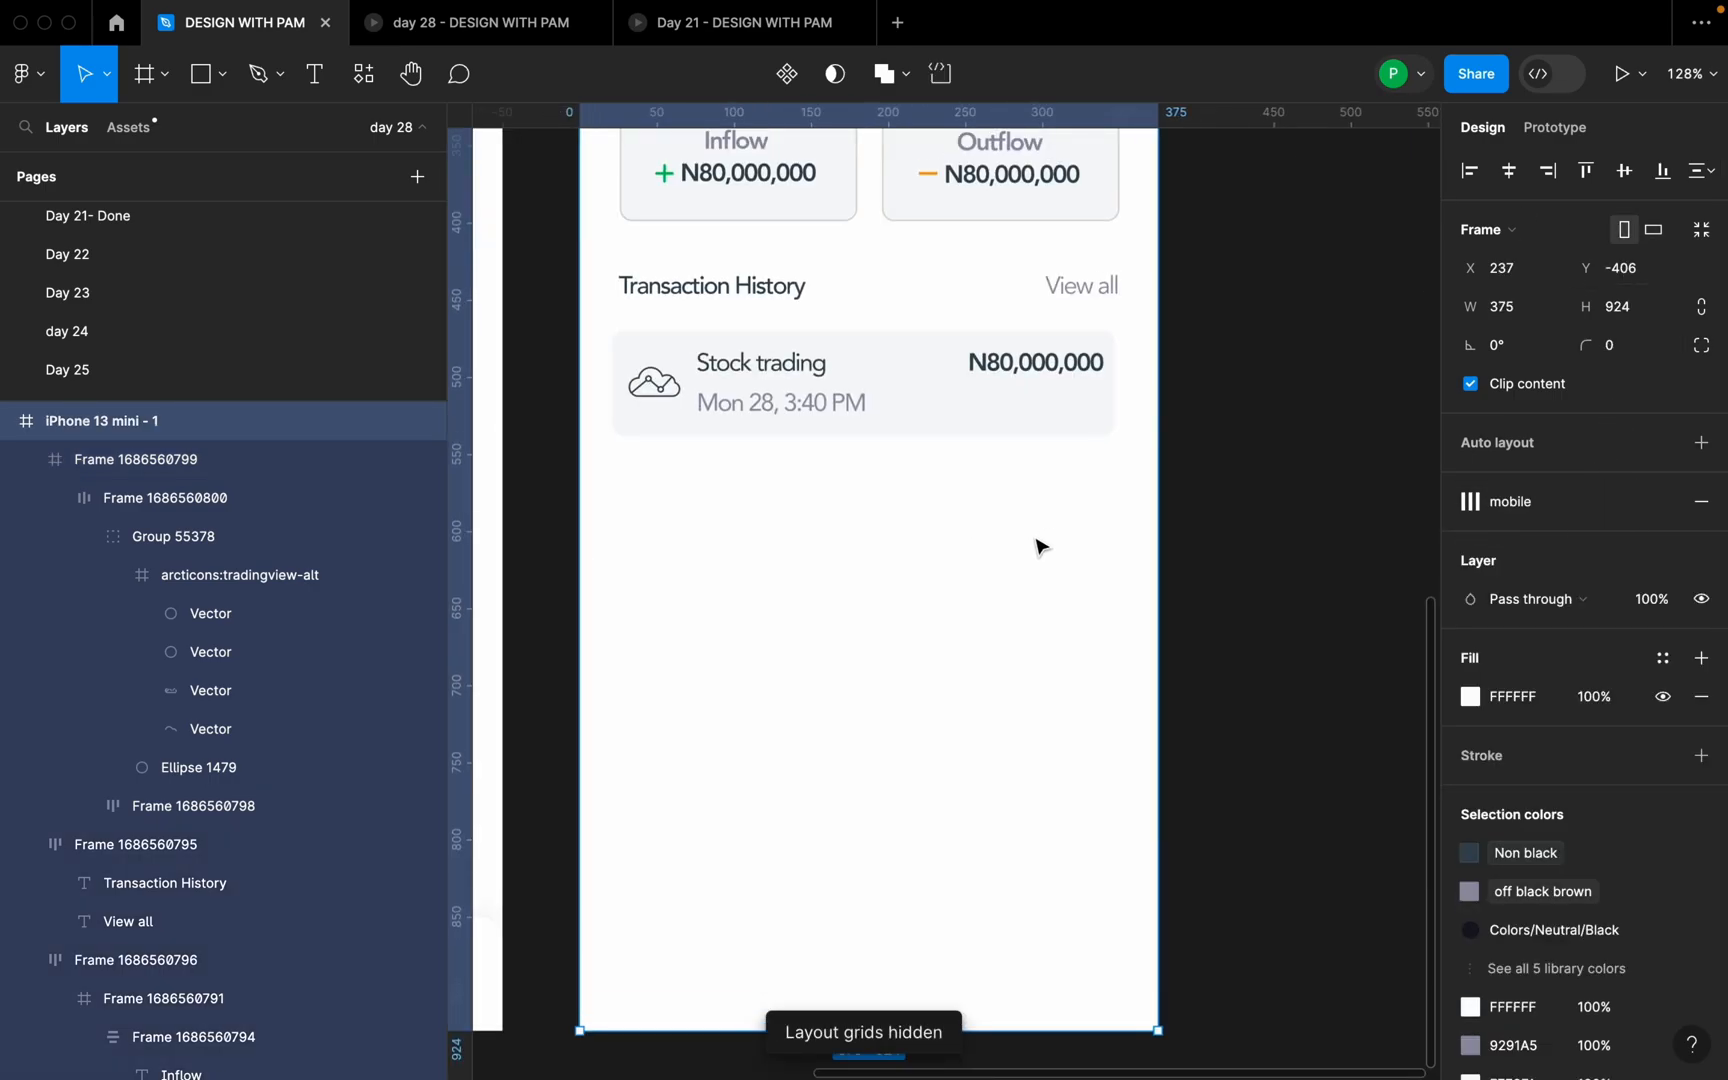
scroll(1062, 580, down, 1)
click(930, 451)
drag(930, 451, 937, 559)
shift+click(960, 447)
key(shift+a)
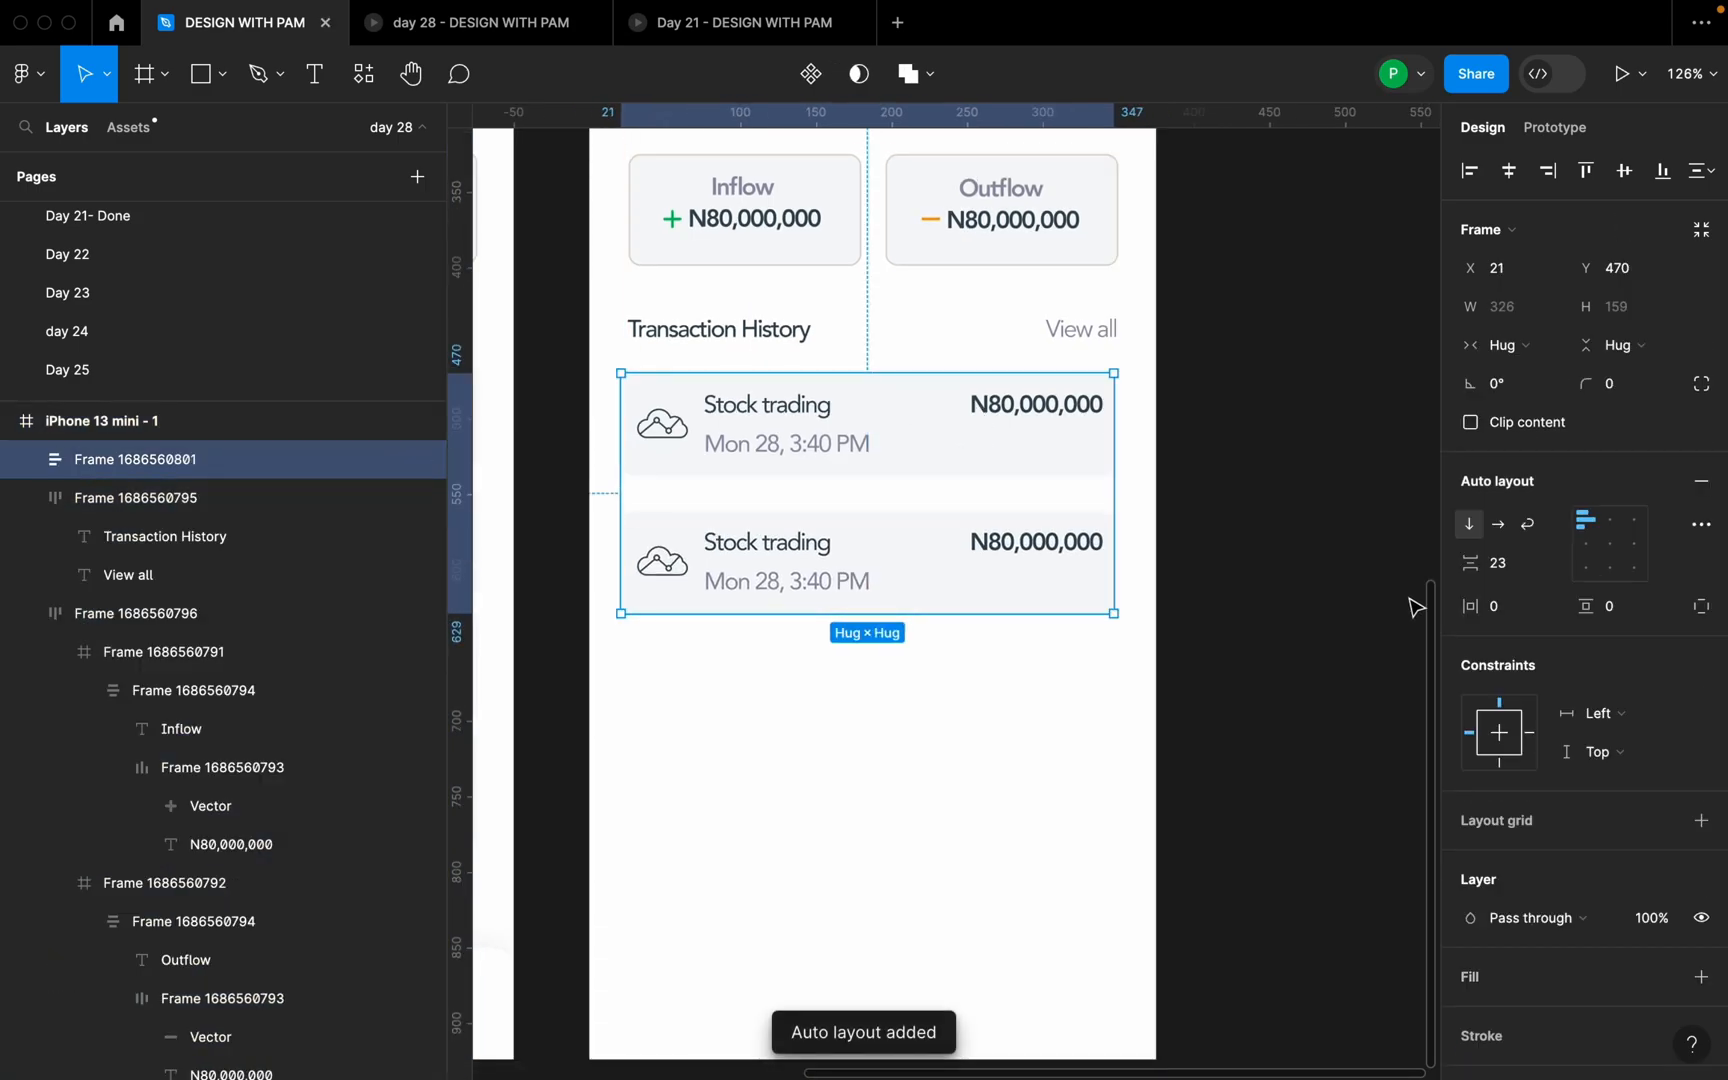
click(1505, 565)
text(16)
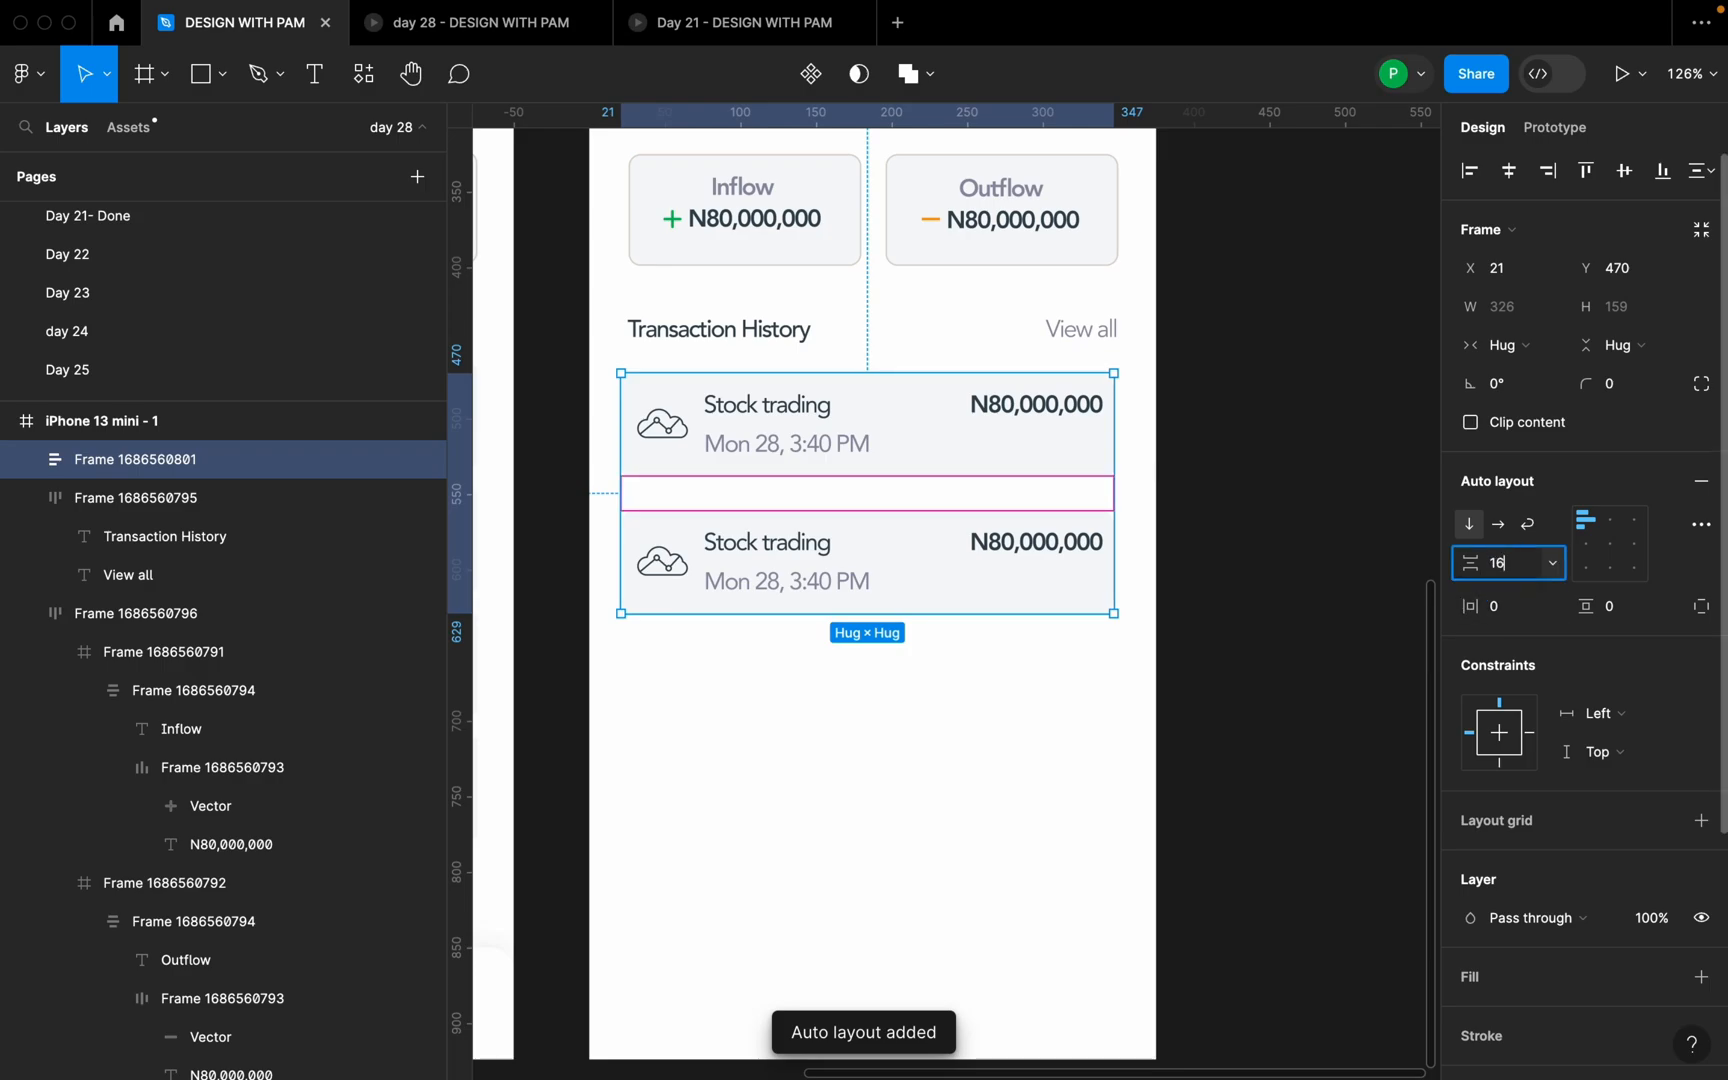
key(Return)
click(1273, 629)
- Recolour the circle behind the first row's cloud icon to a muted grey-blue
scroll(1273, 629, down, 4)
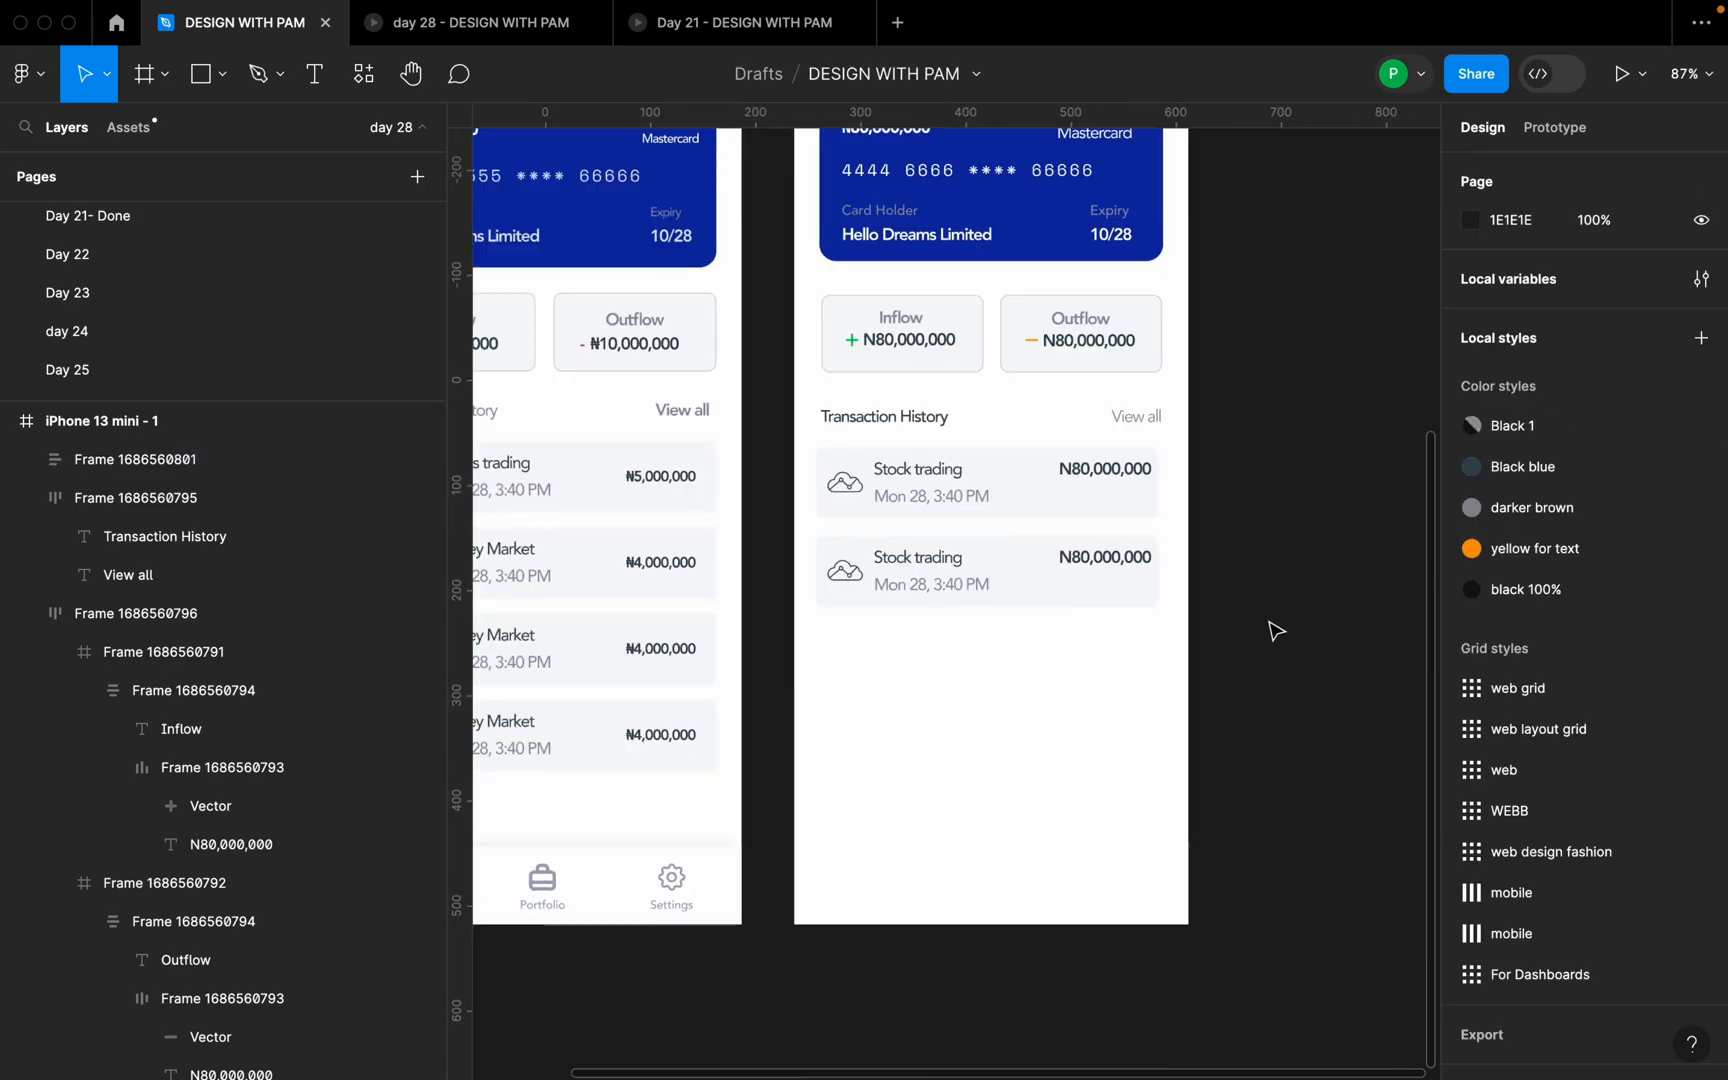
scroll(1277, 636, down, 2)
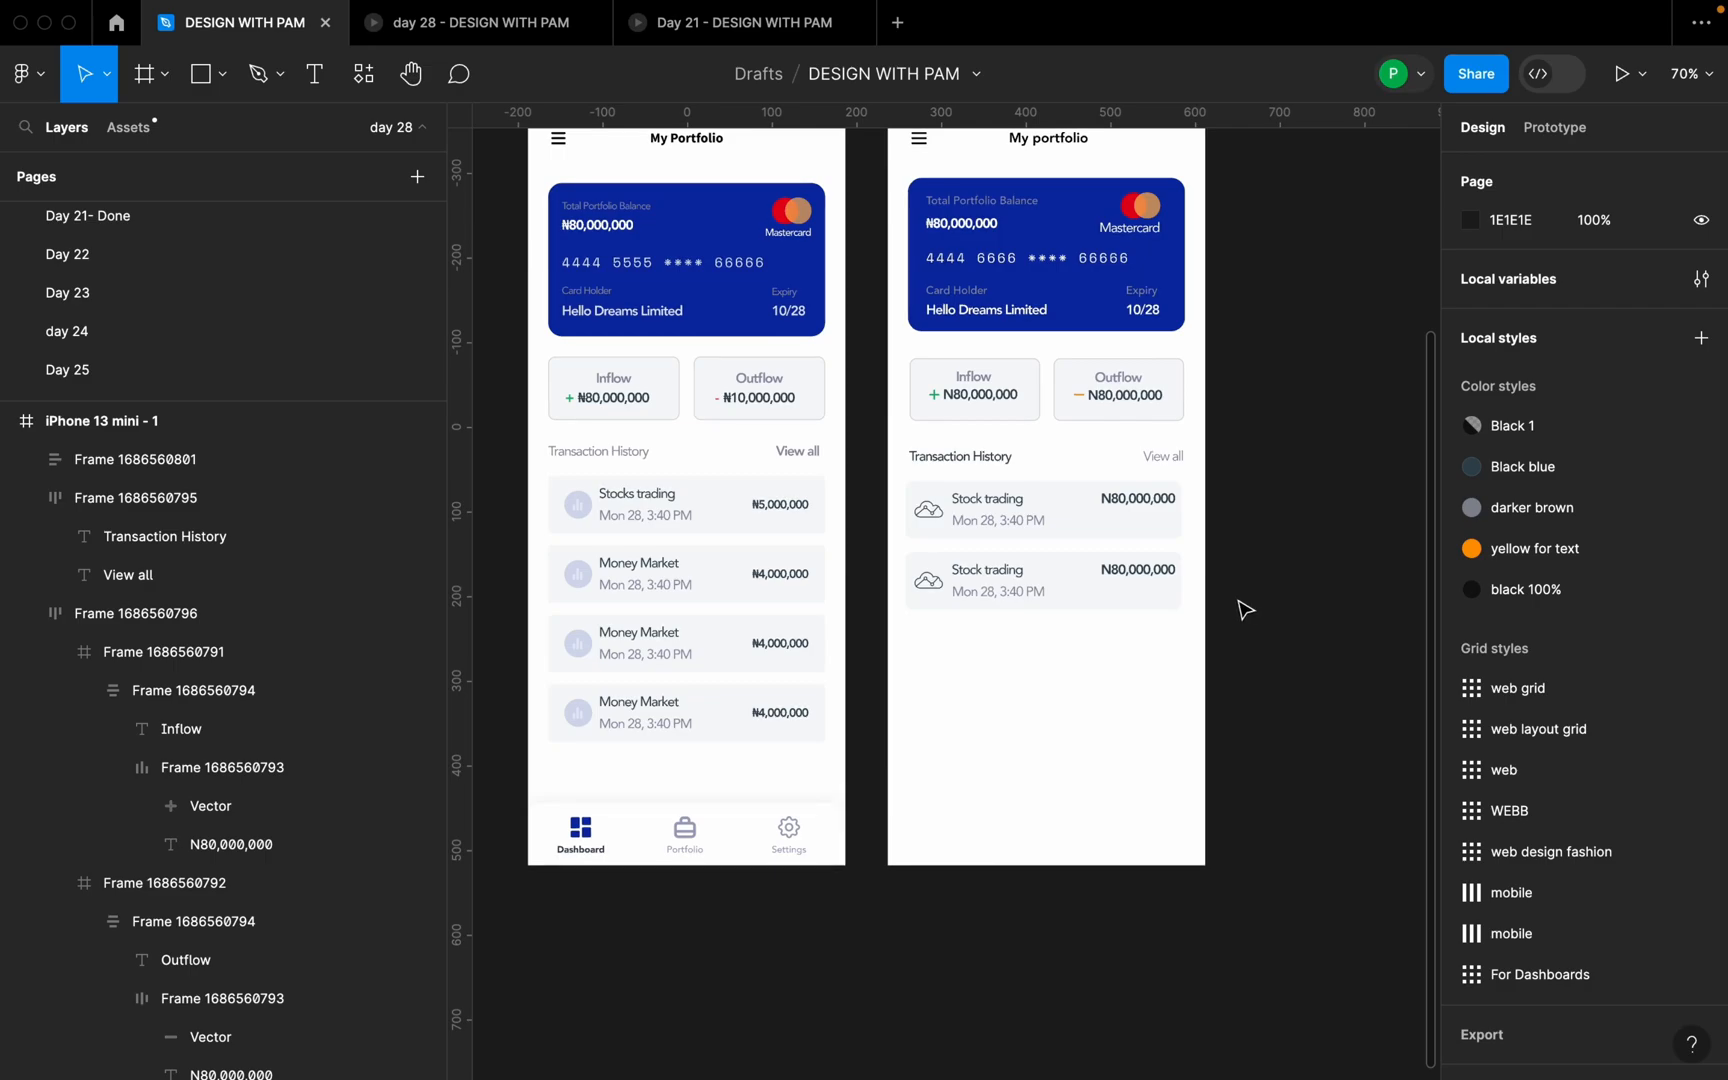
scroll(1245, 610, up, 2)
click(802, 536)
scroll(883, 490, up, 5)
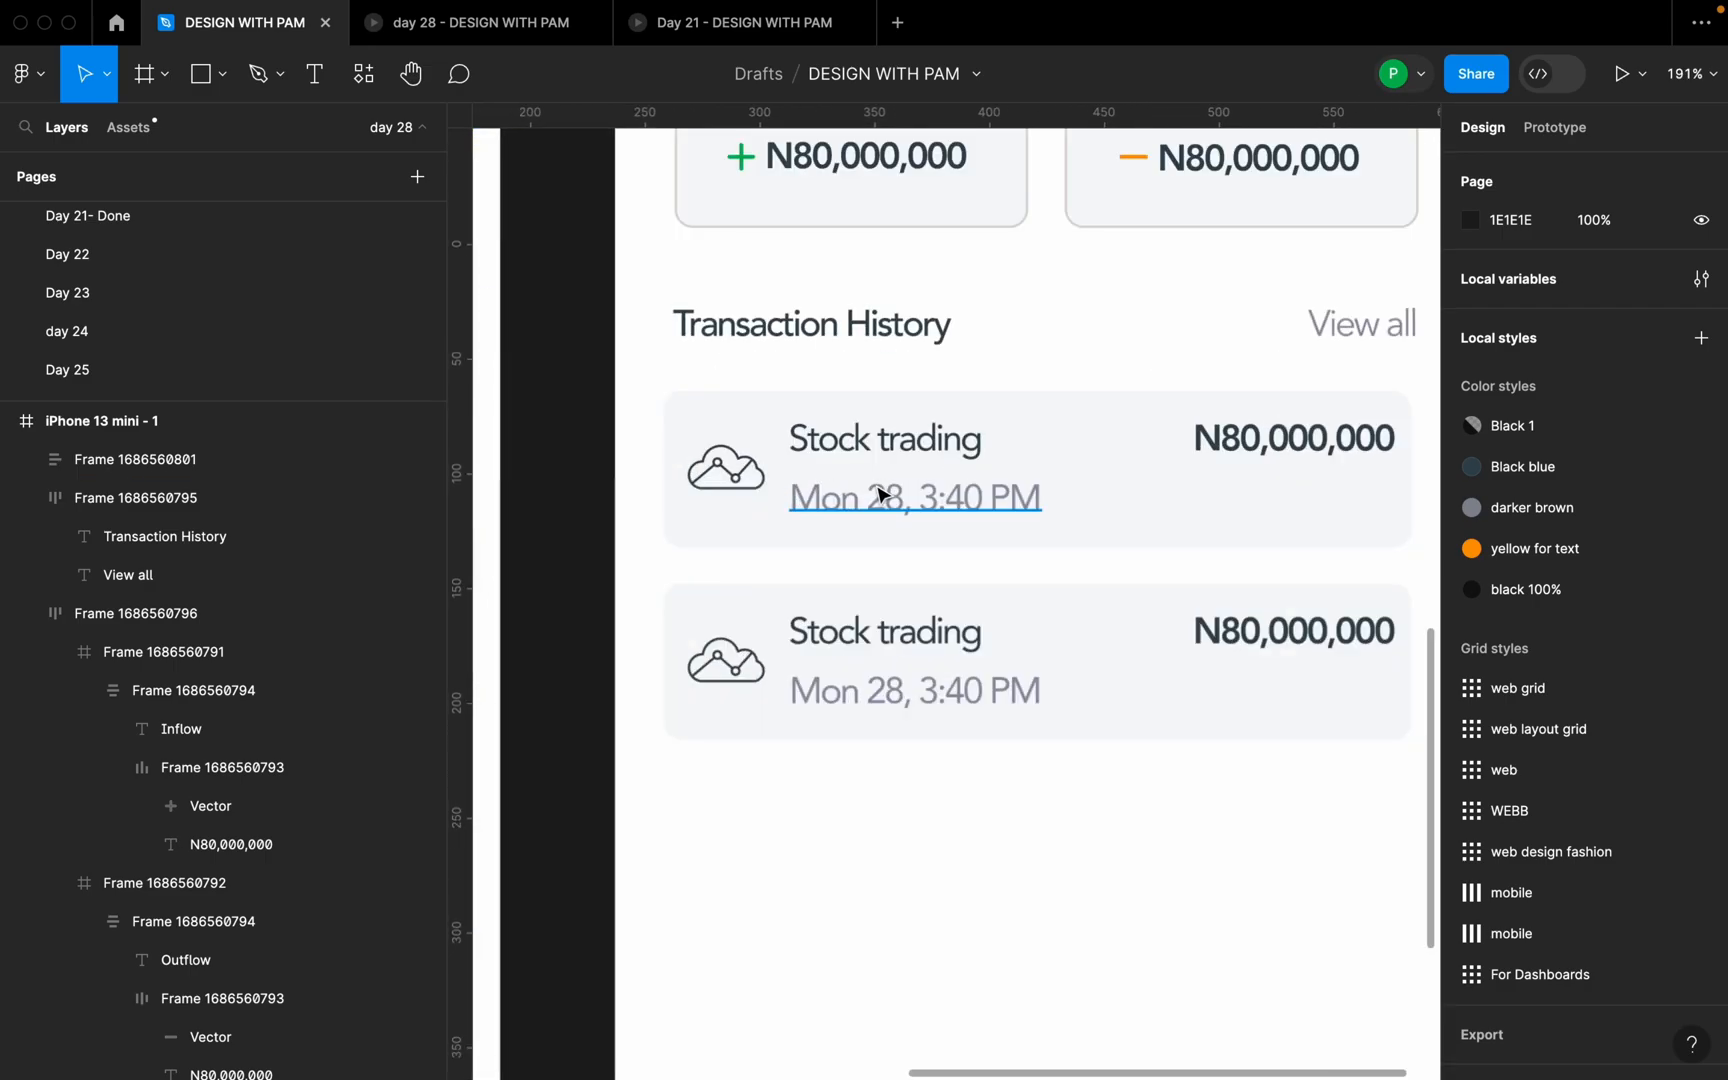
double_click(741, 459)
double_click(742, 450)
double_click(745, 457)
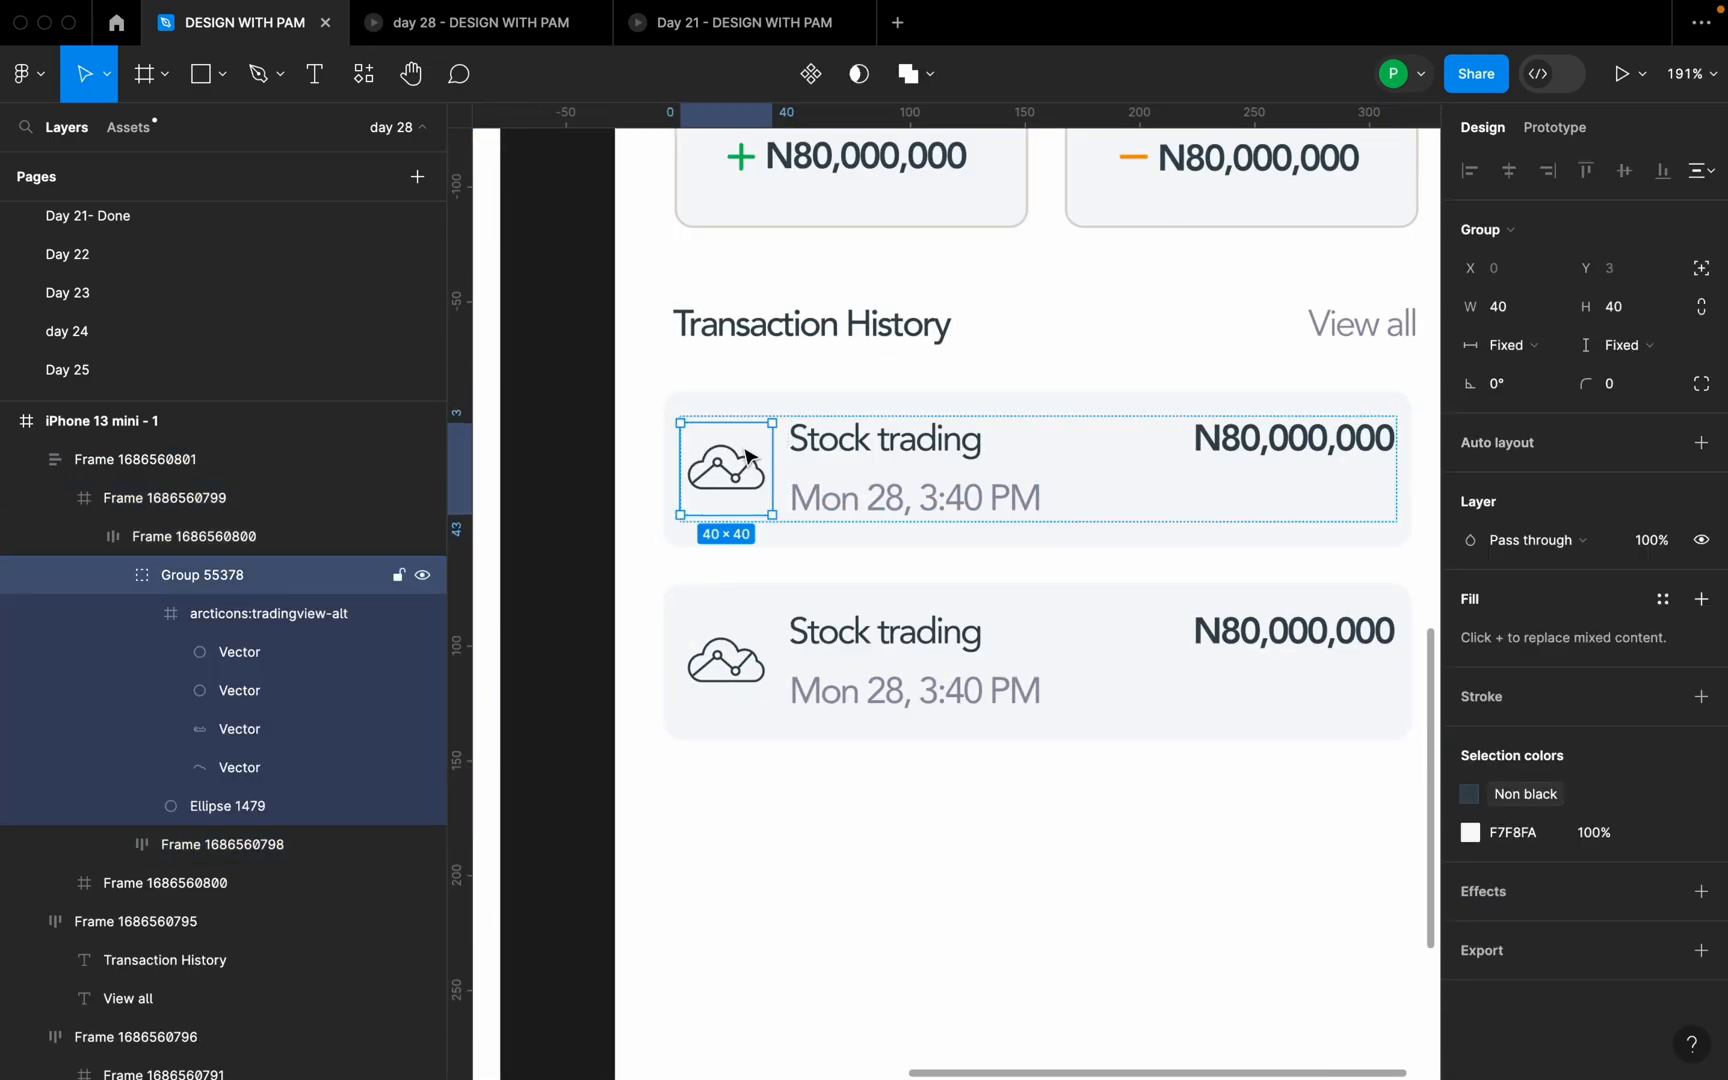
click(279, 812)
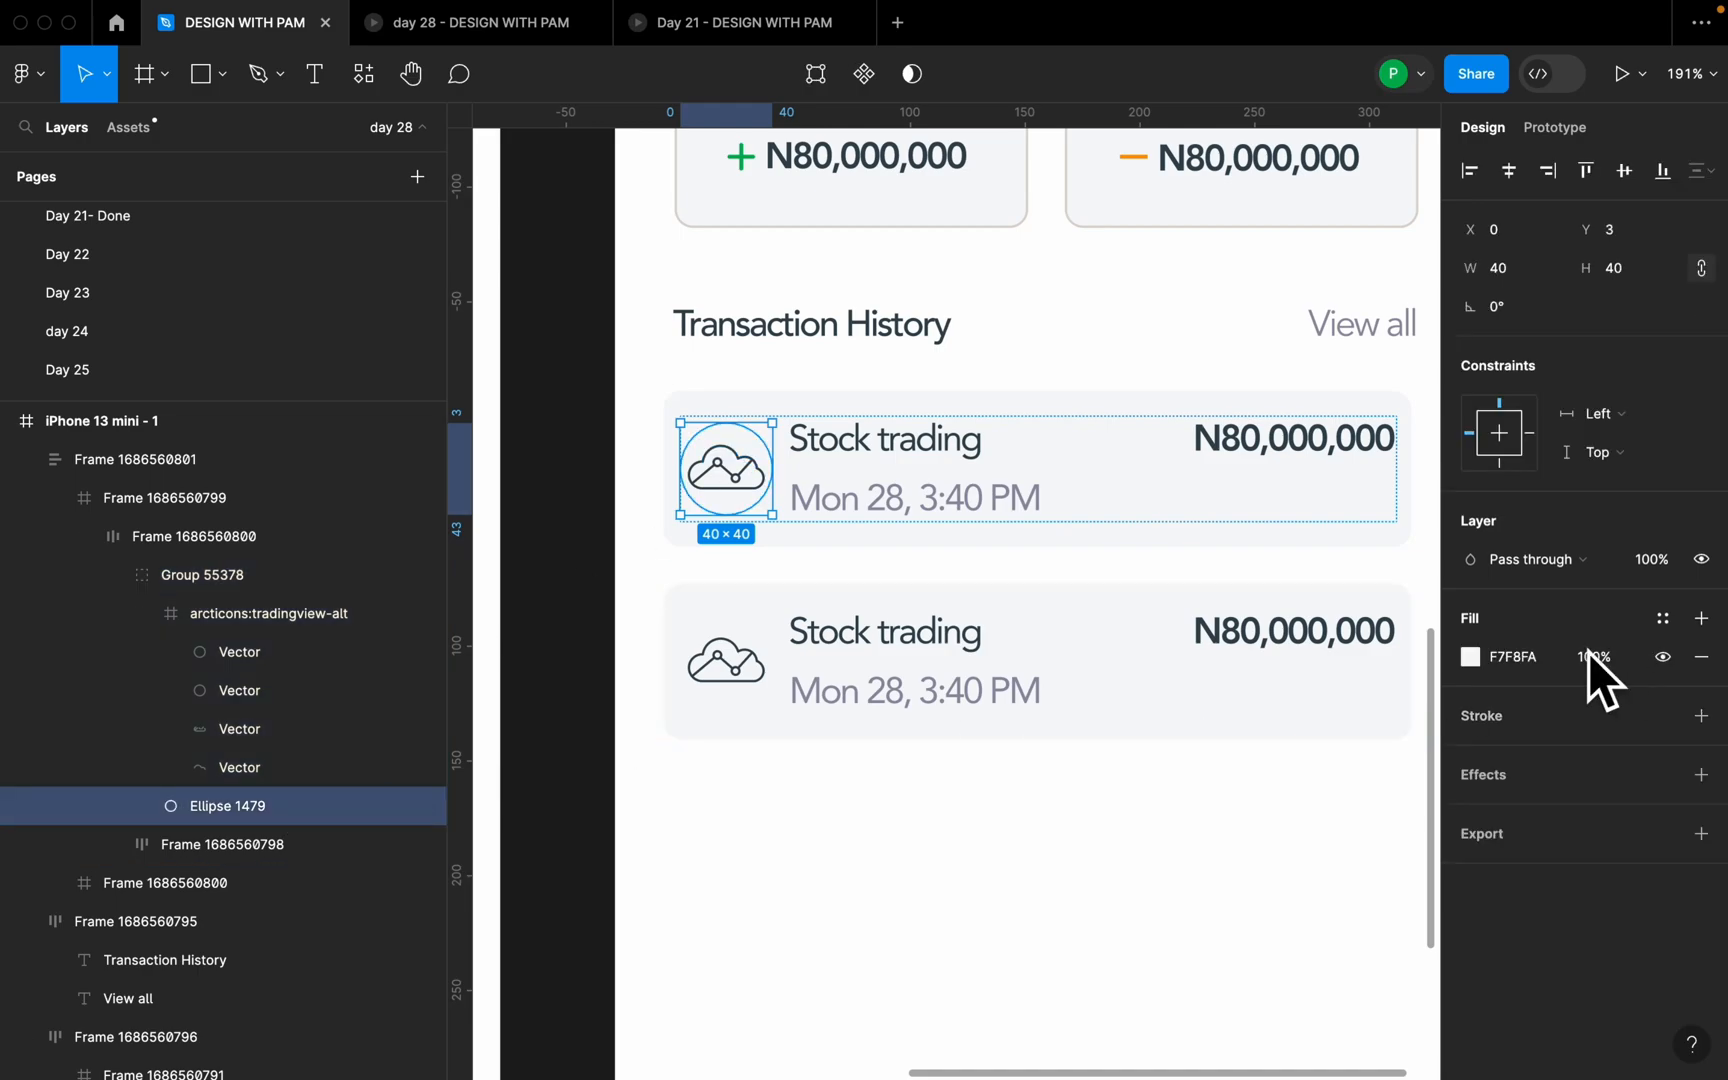
click(1478, 657)
drag(1190, 628, 1186, 548)
- Copy the first circle's fill colour to the circle behind the second row's cloud icon
click(1525, 657)
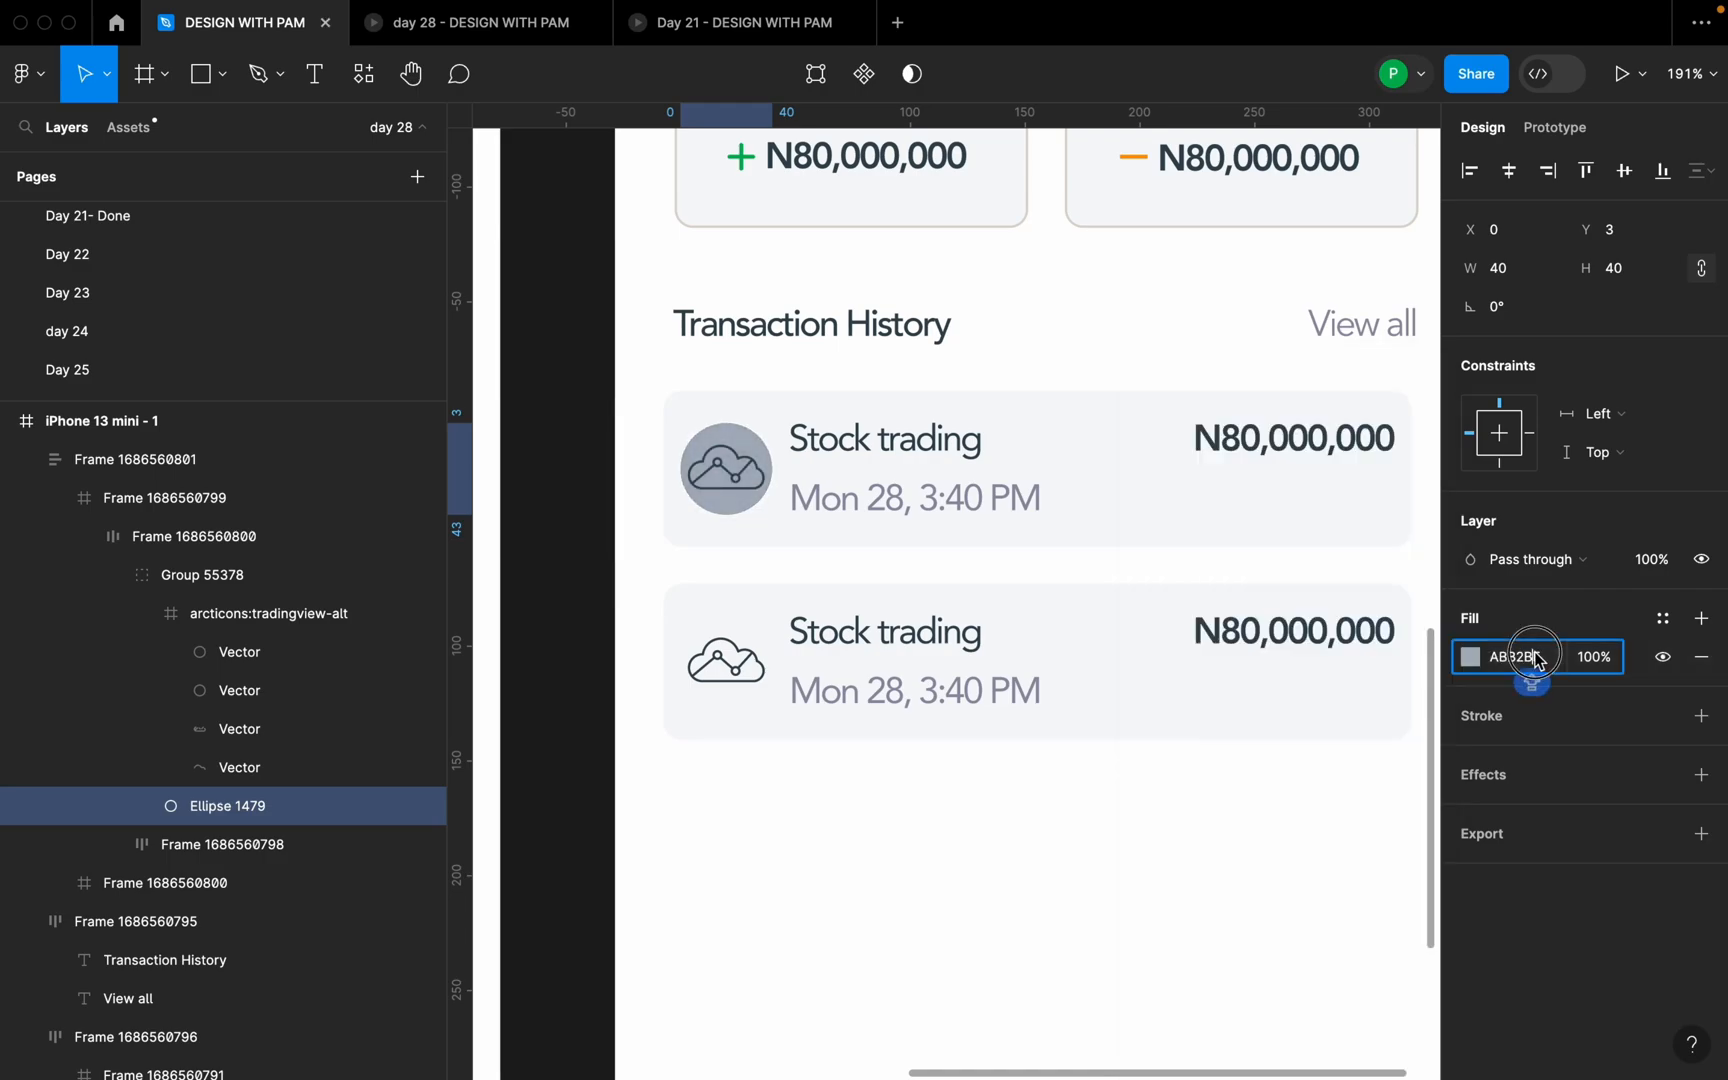
click(748, 648)
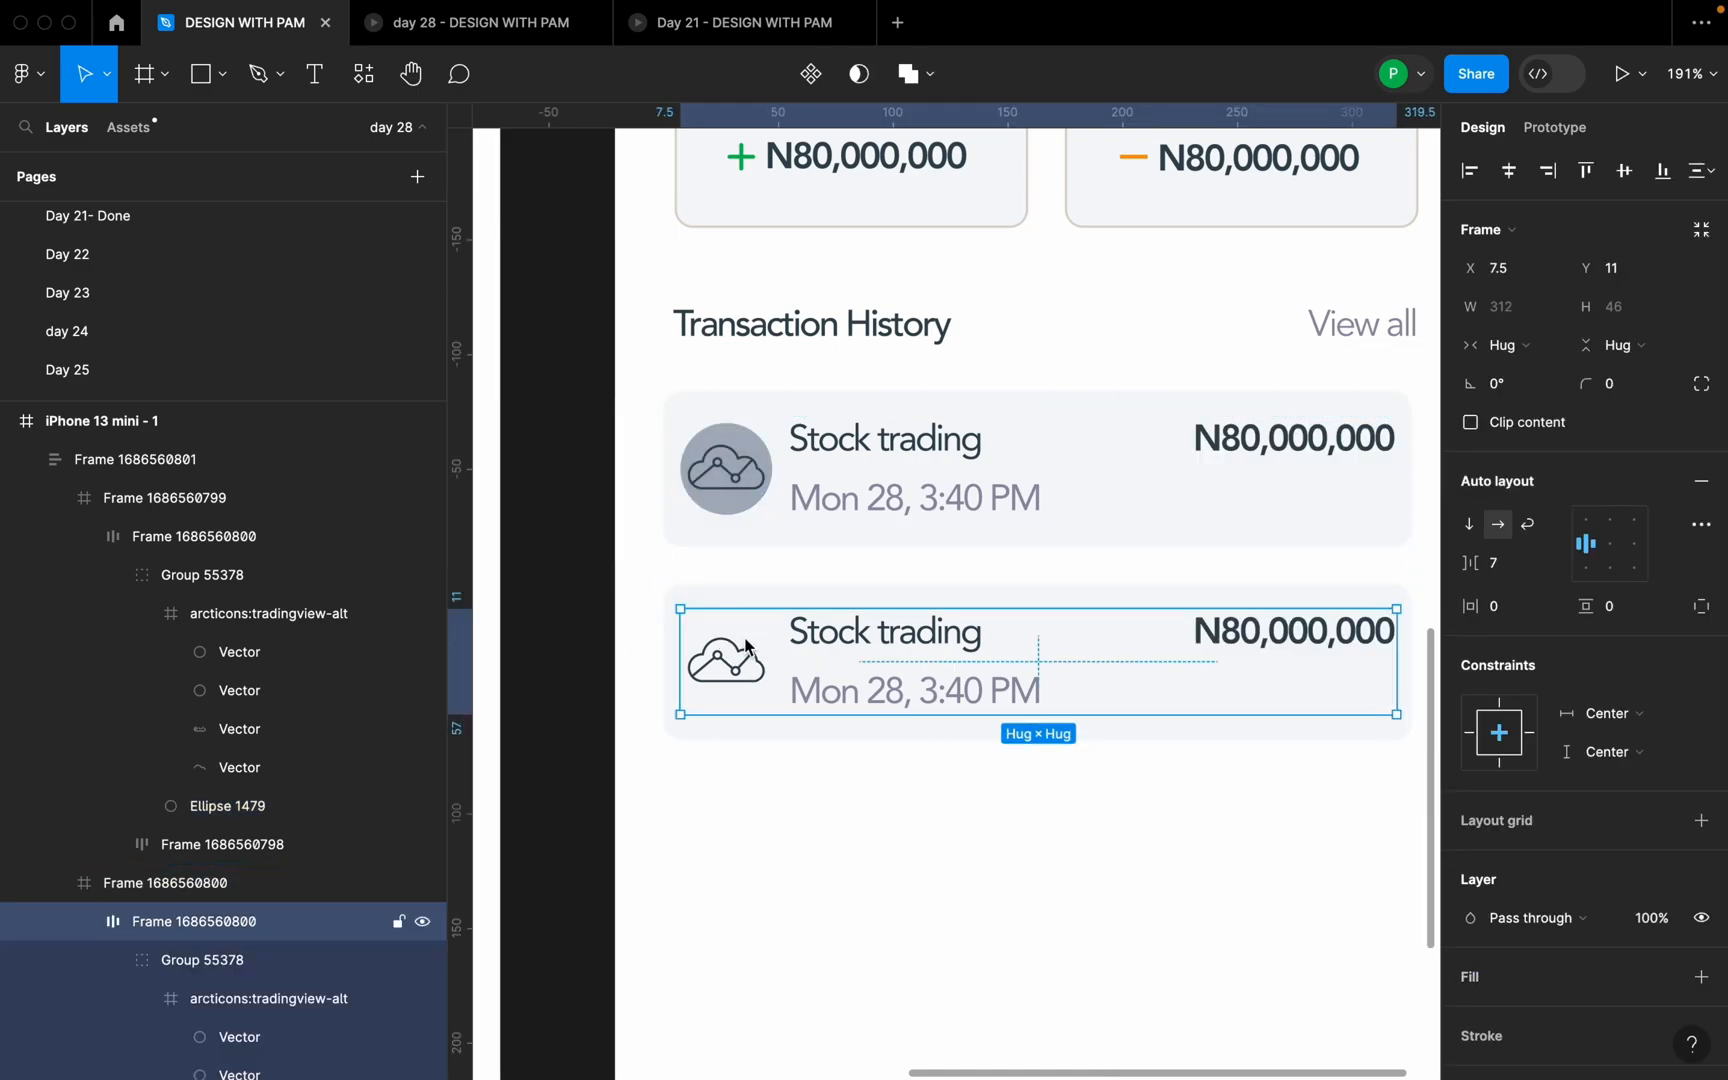
click(755, 647)
scroll(278, 1010, down, 5)
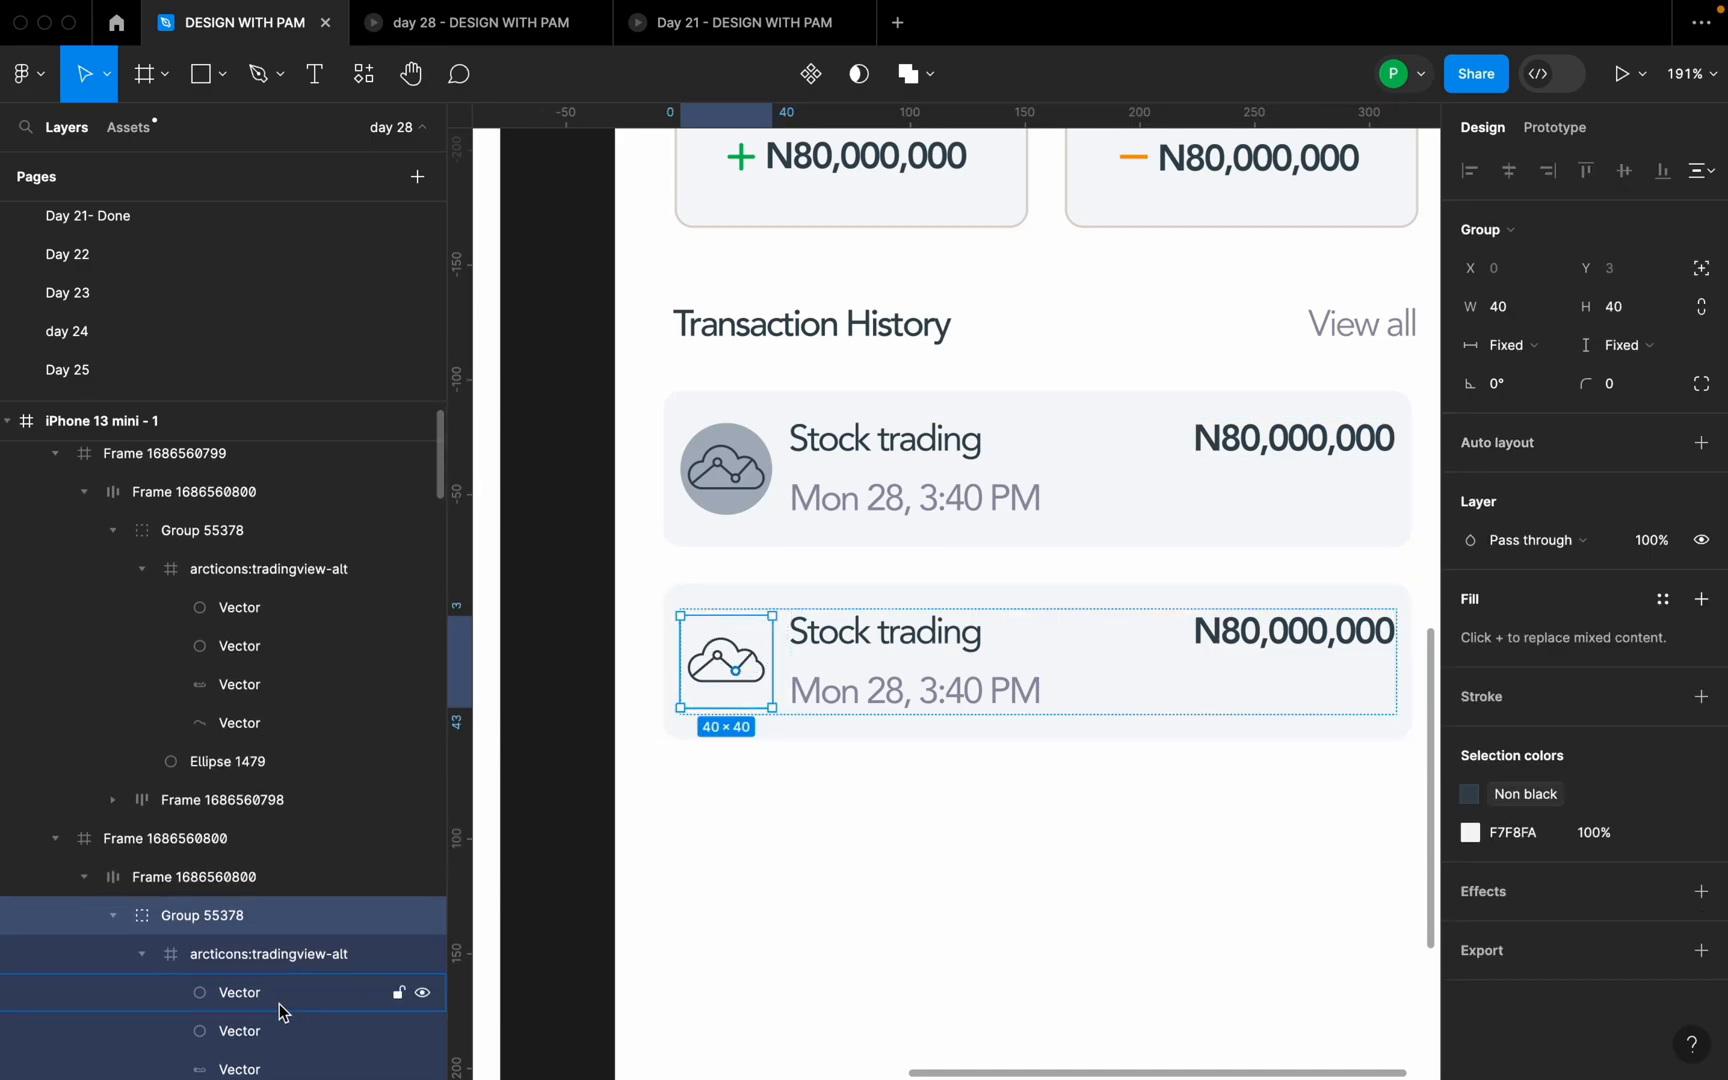
click(297, 649)
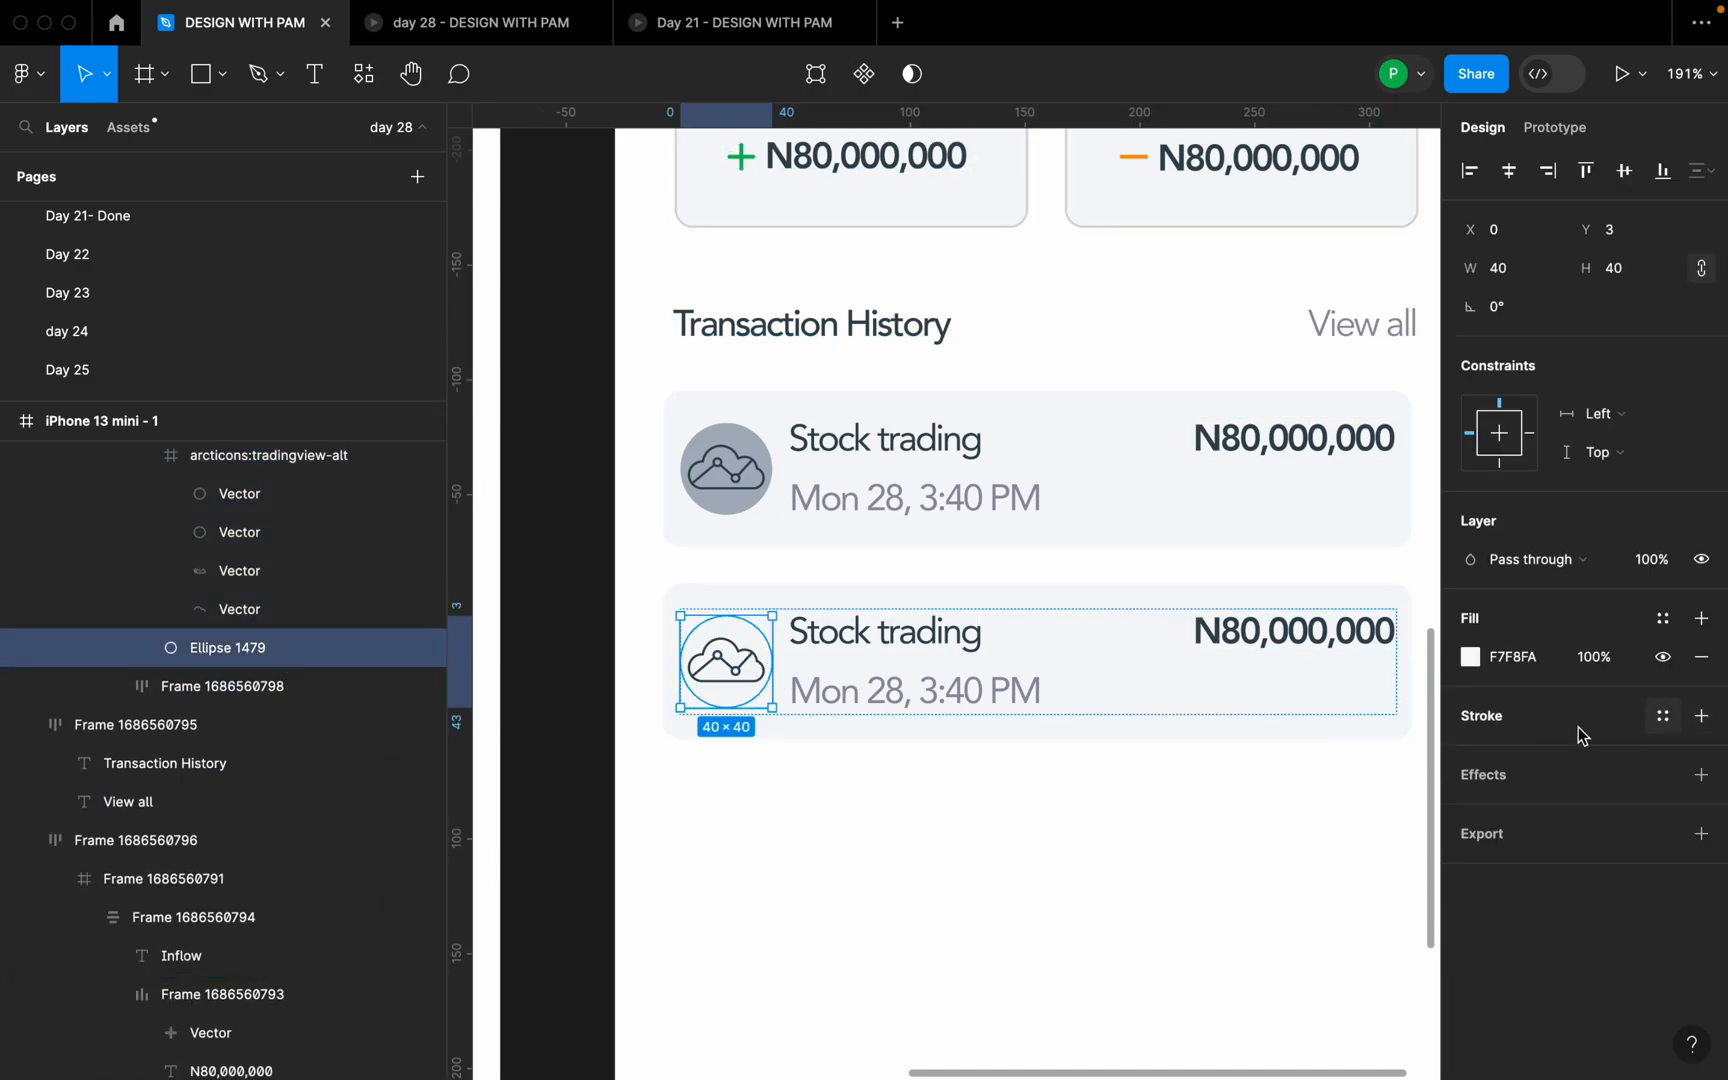
click(1537, 670)
key(Return)
scroll(679, 822, down, 5)
click(806, 829)
scroll(1150, 757, down, 2)
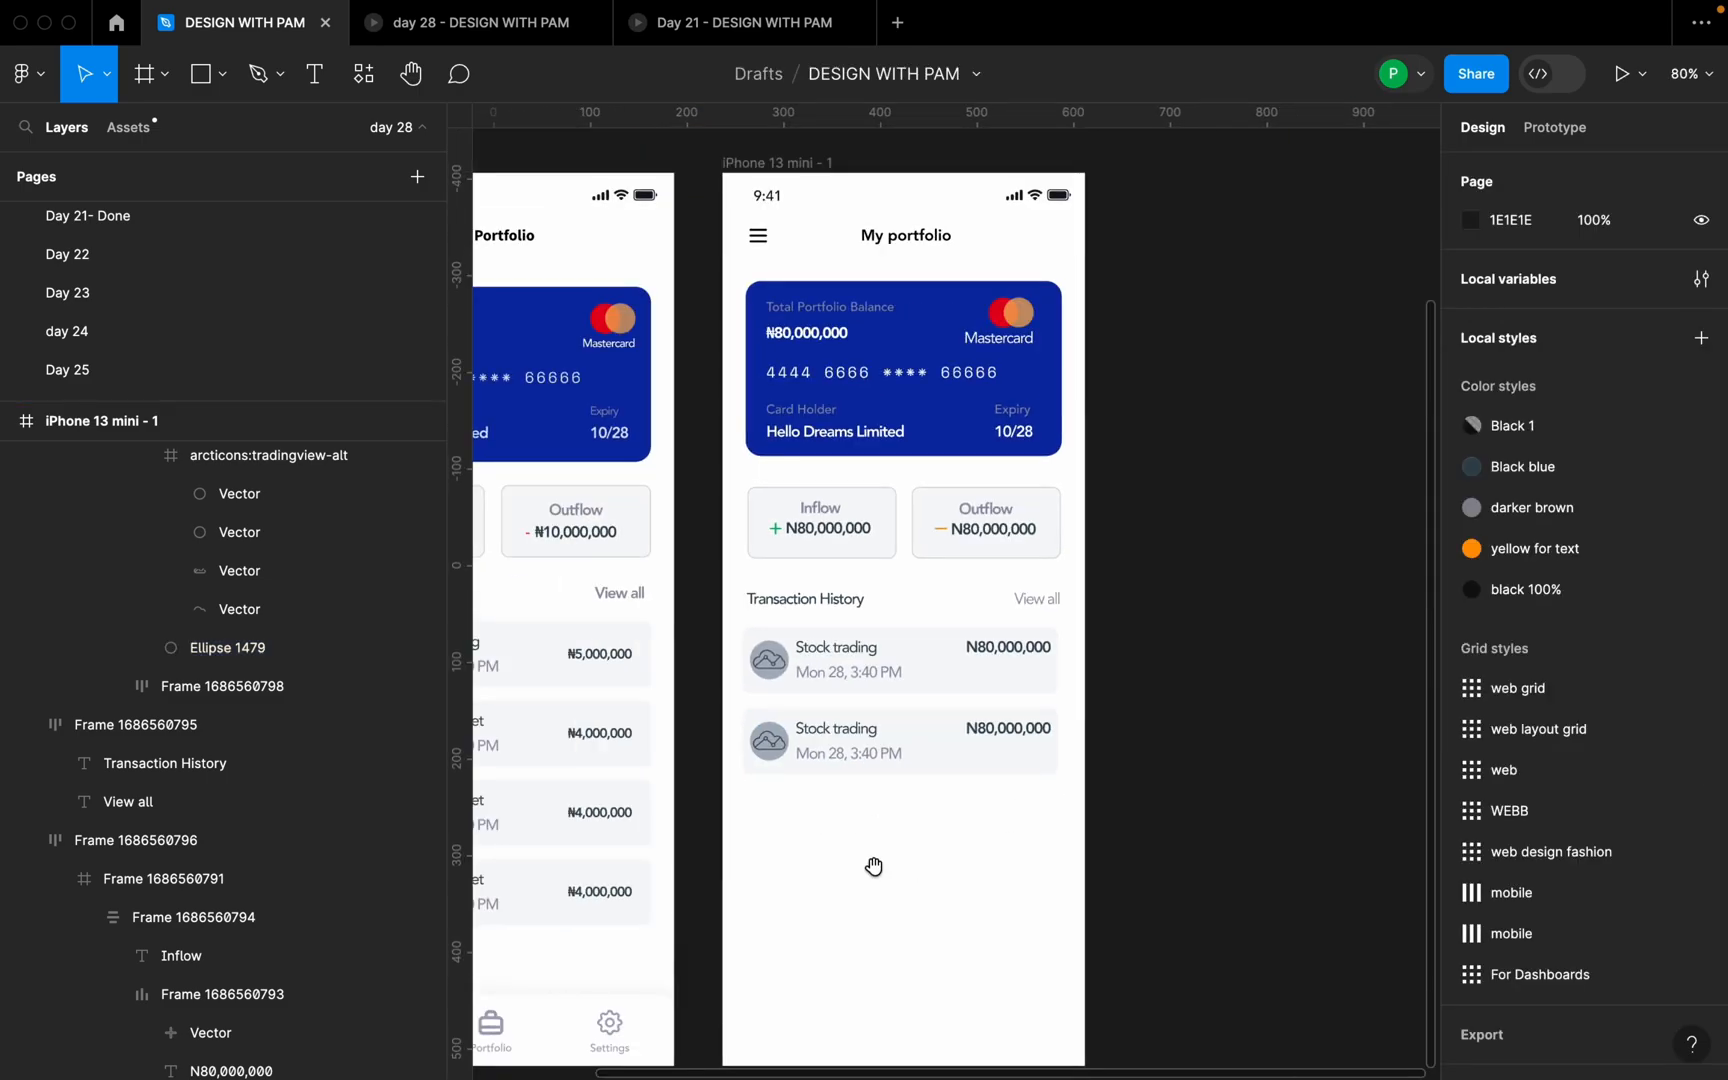
- Open the Day 1-Done page to view its contents
drag(872, 868, 984, 814)
scroll(180, 250, up, 5)
scroll(205, 298, up, 5)
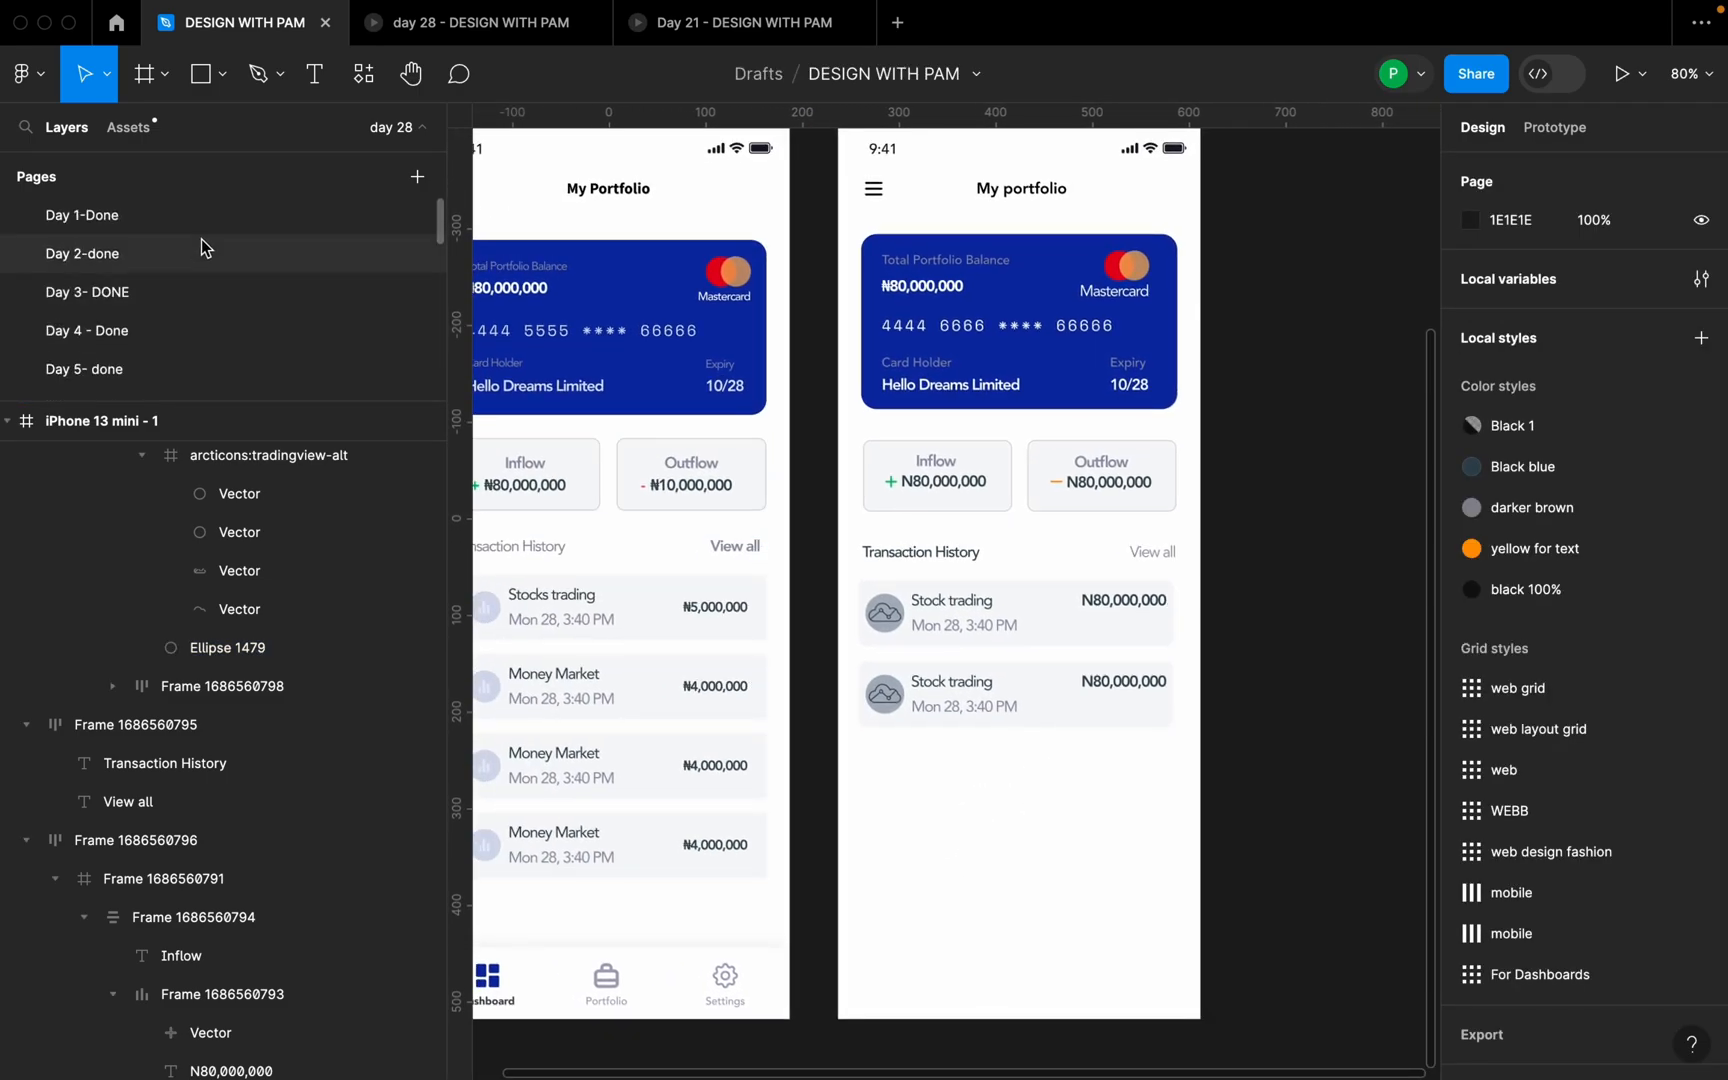
click(195, 215)
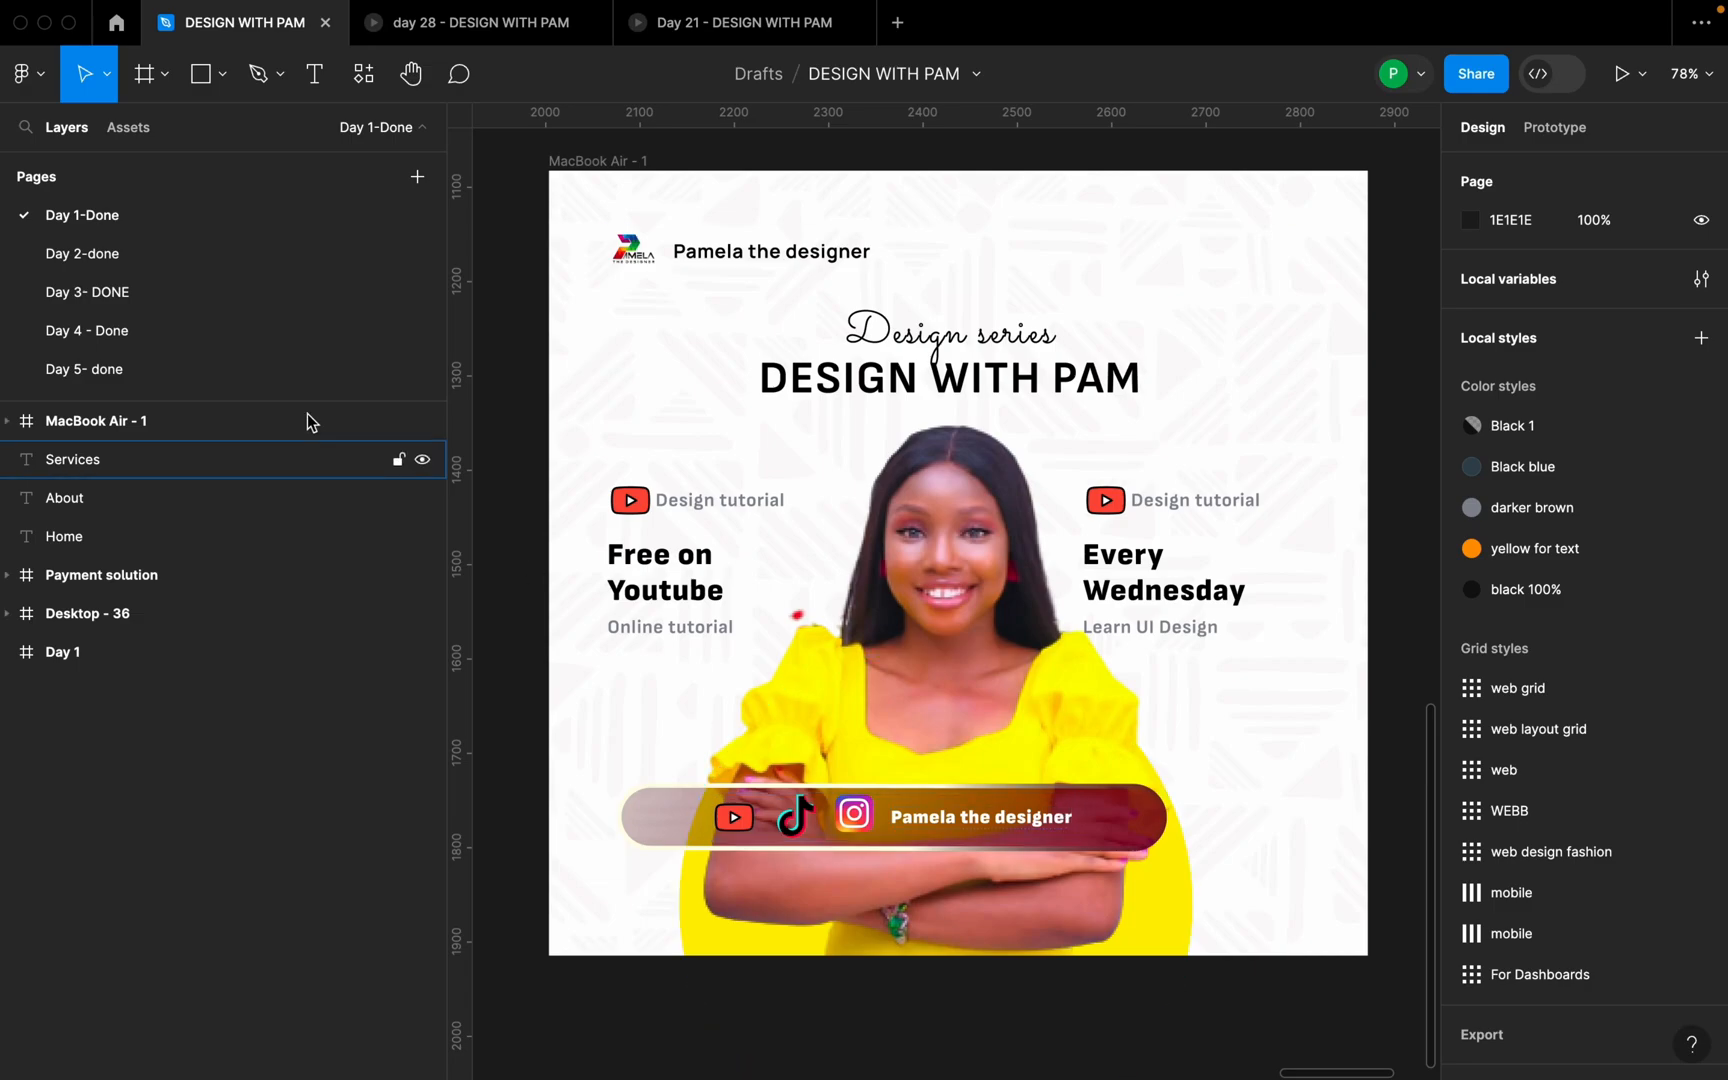
- Go through the later pages of the file and return to the day 28 page
scroll(253, 300, down, 10)
scroll(250, 325, down, 2)
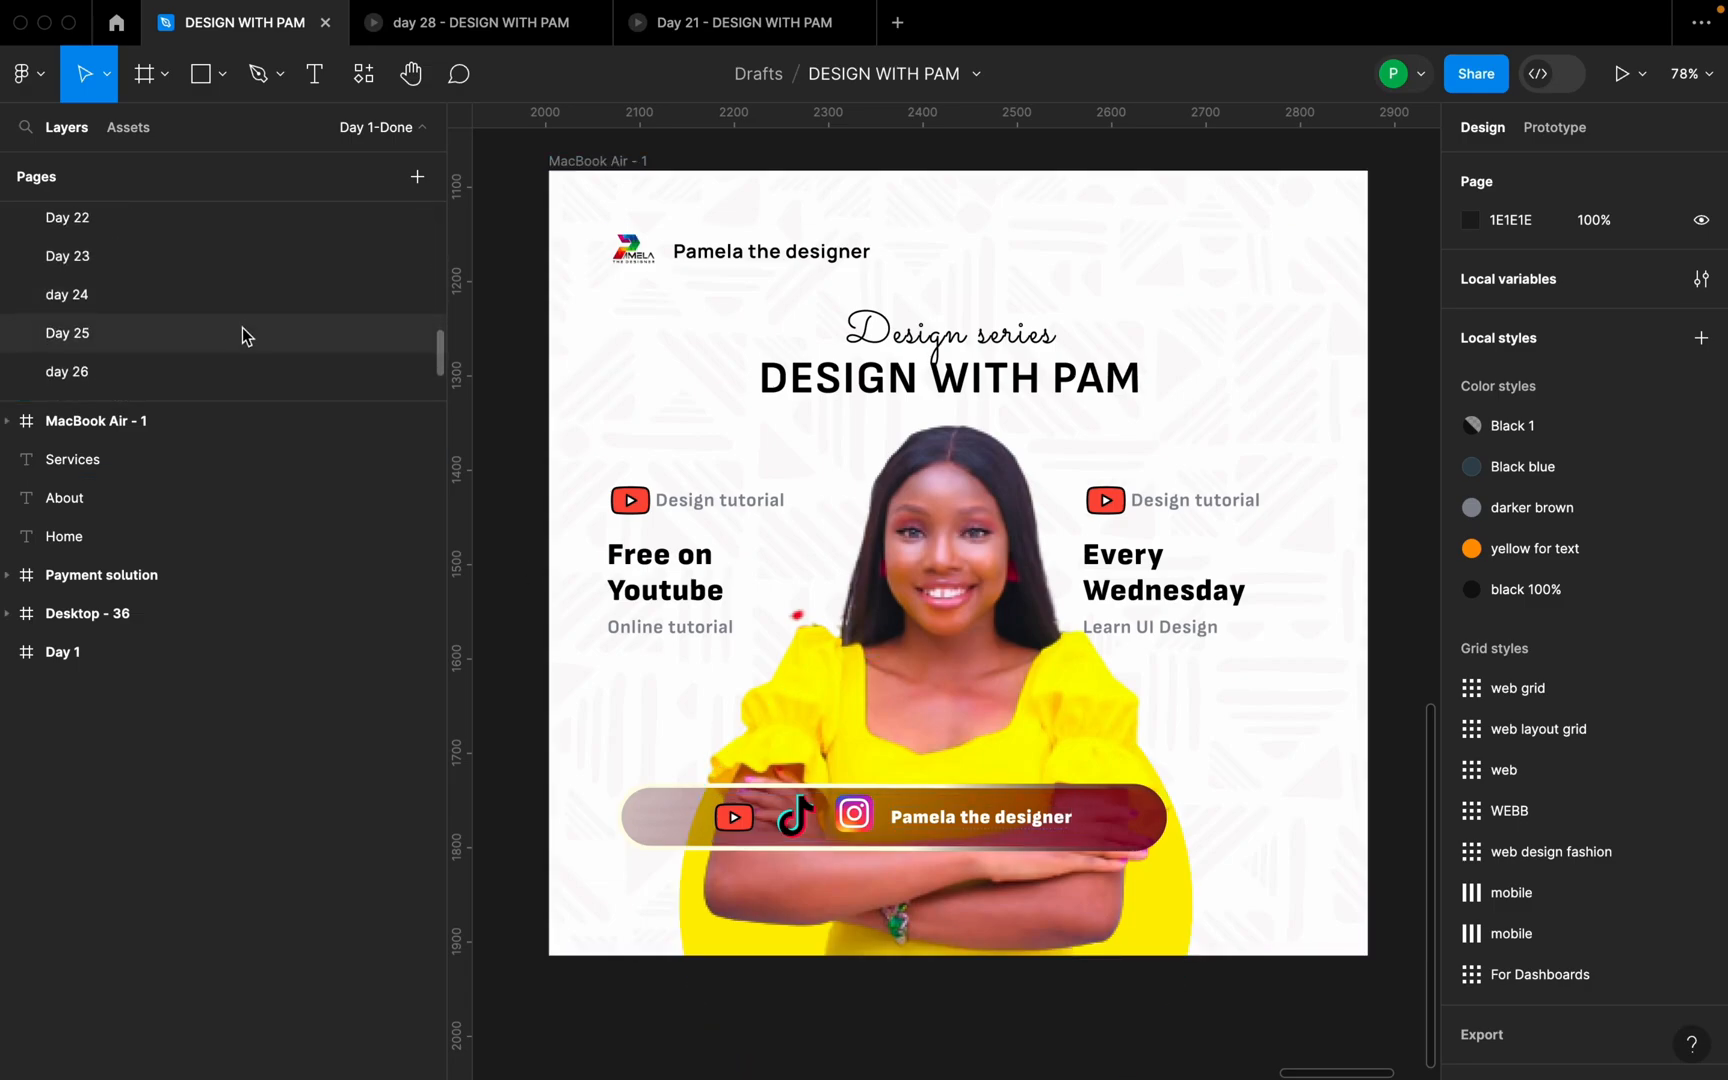
click(225, 298)
click(225, 258)
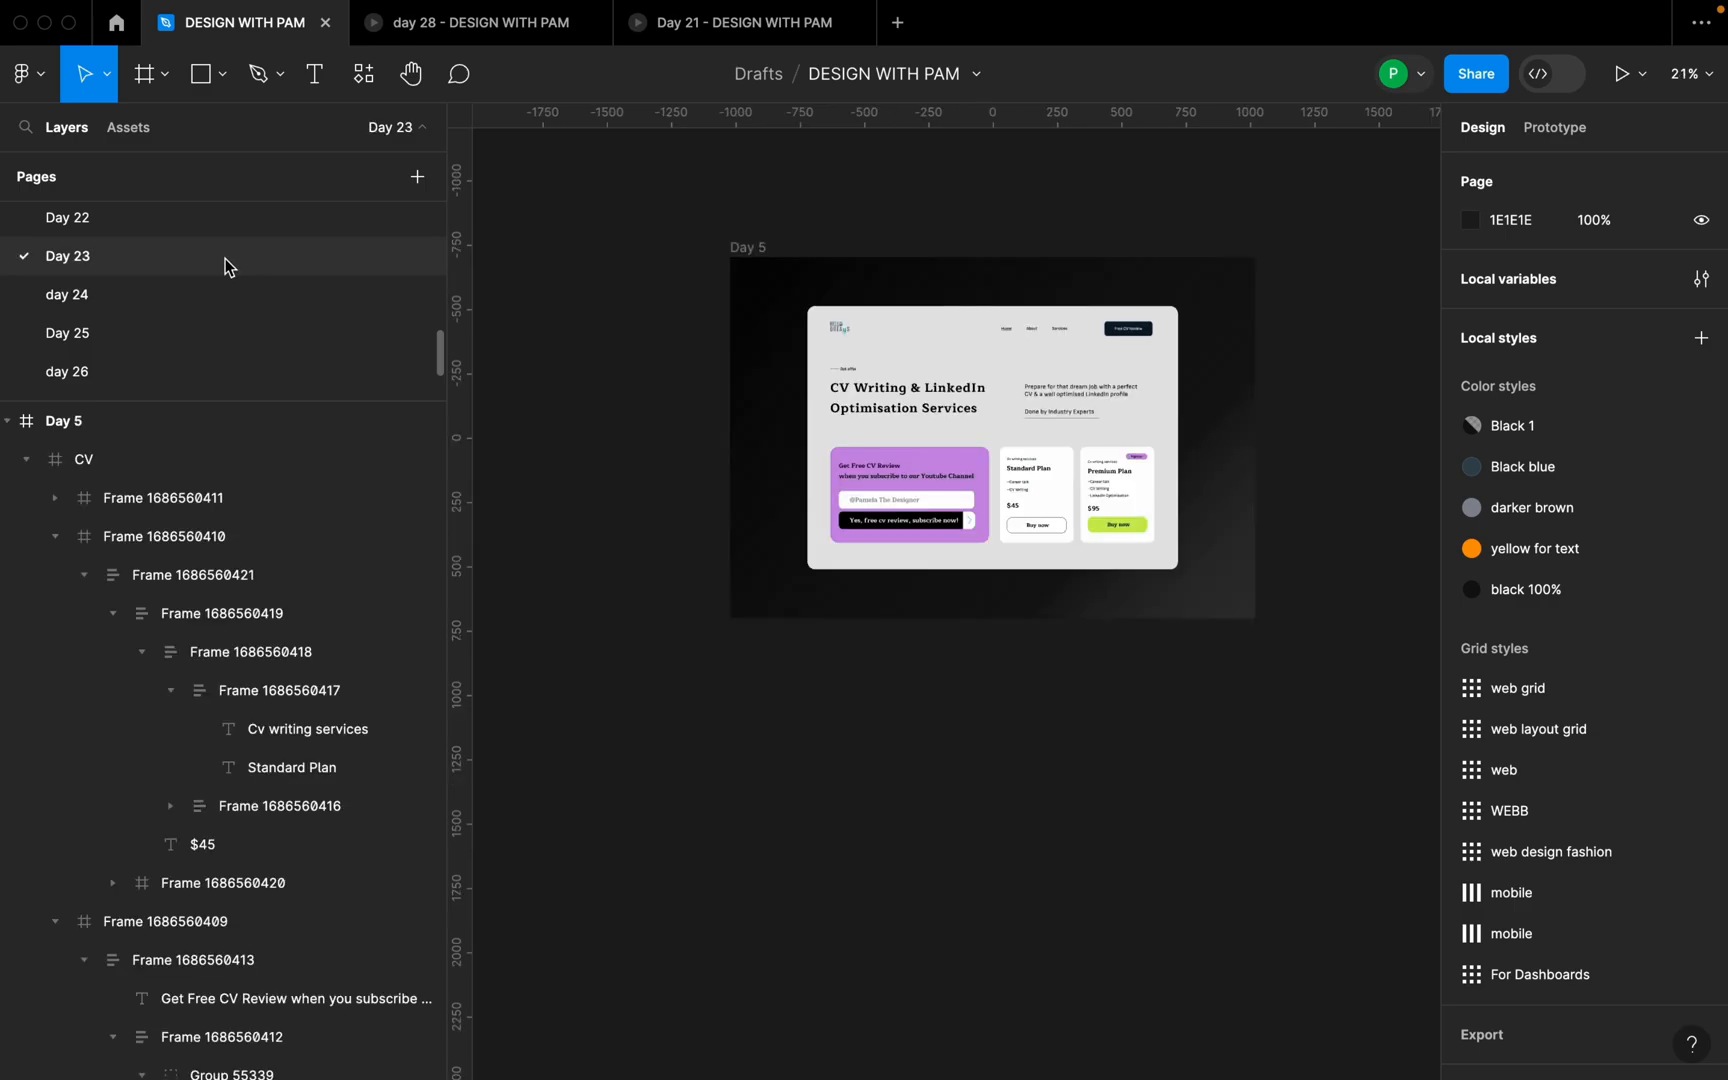
scroll(223, 345, down, 2)
click(188, 344)
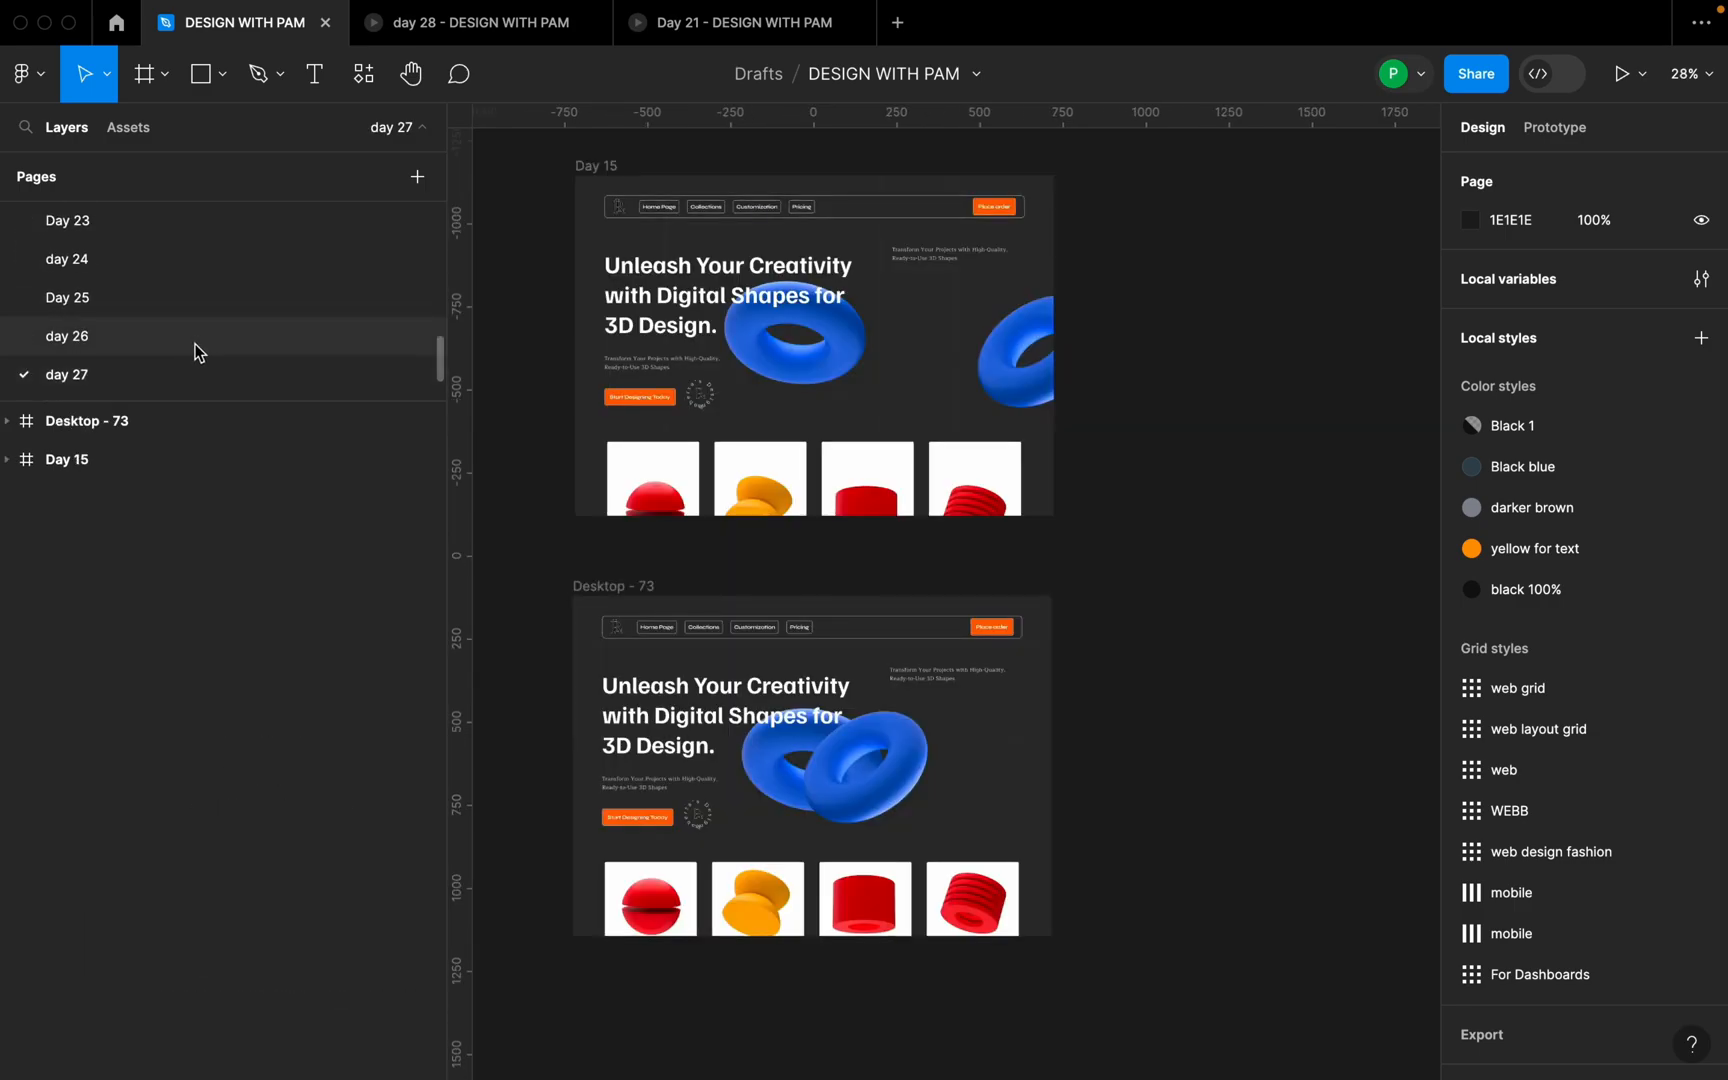
scroll(194, 343, down, 2)
click(175, 336)
click(175, 314)
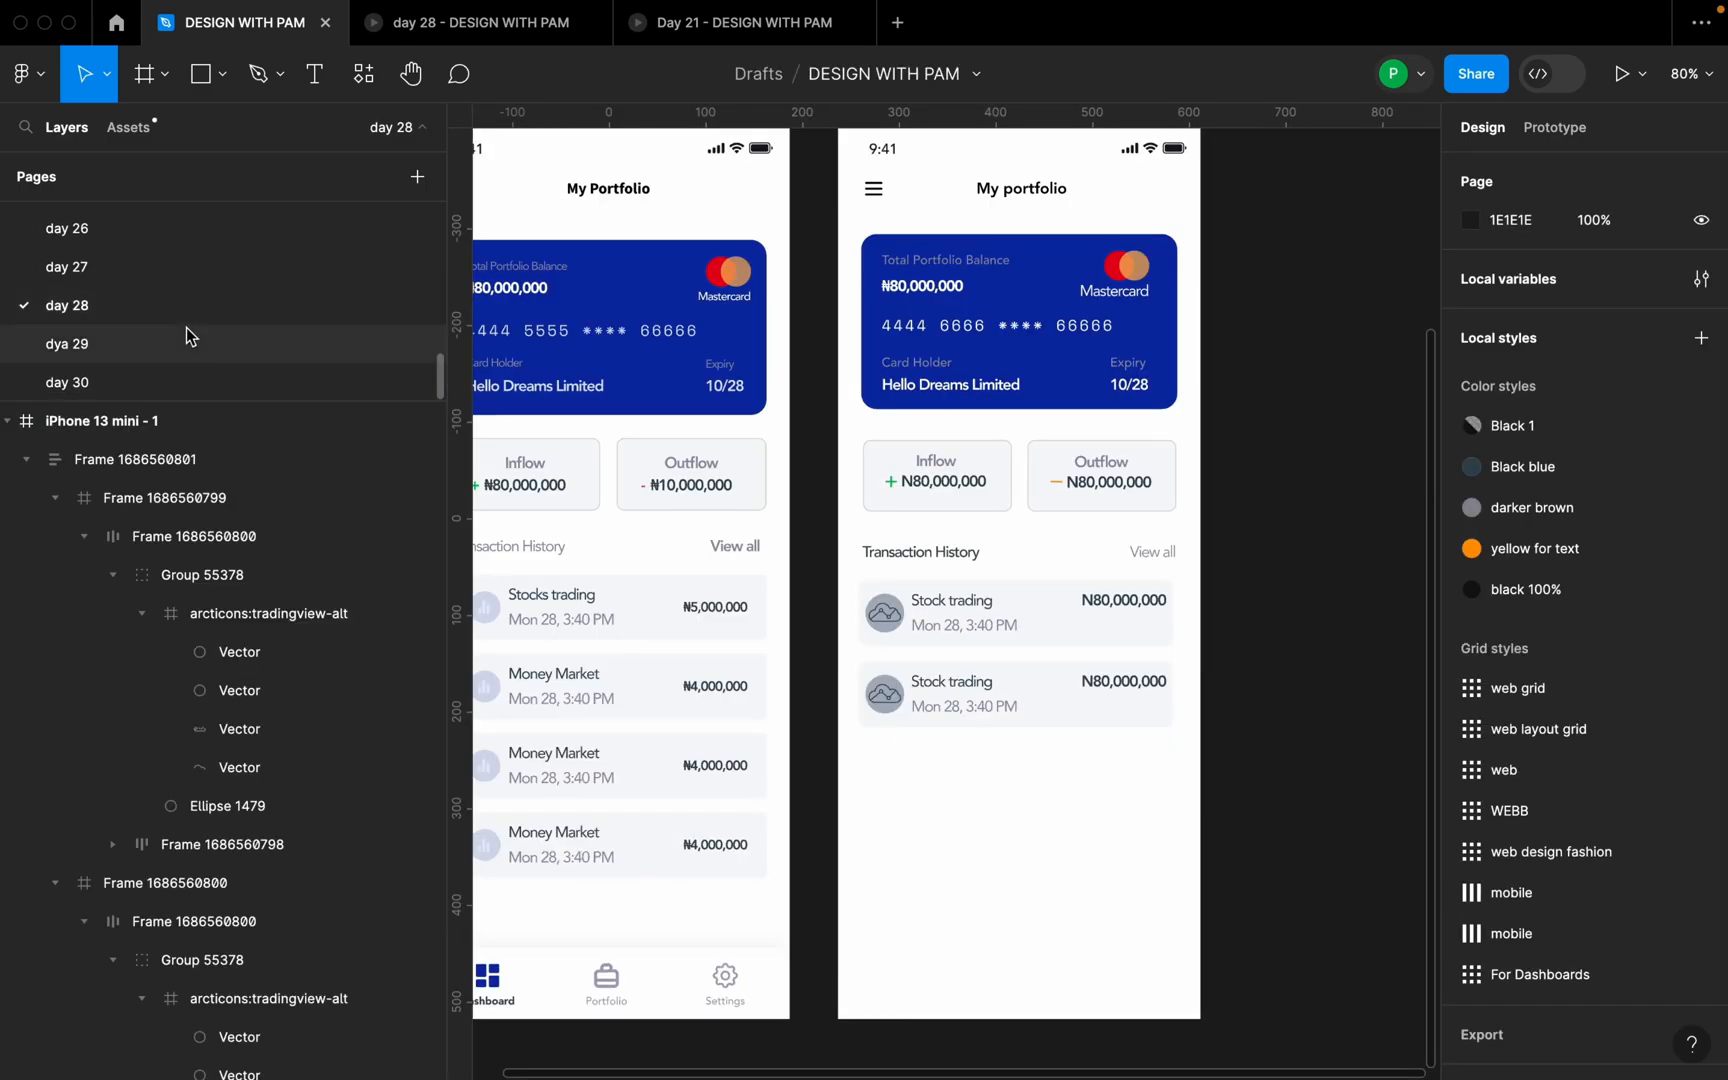
- Wrap the Transaction History heading row and the two stock trading rows in a vertical auto layout with 16 spacing
scroll(1250, 690, down, 2)
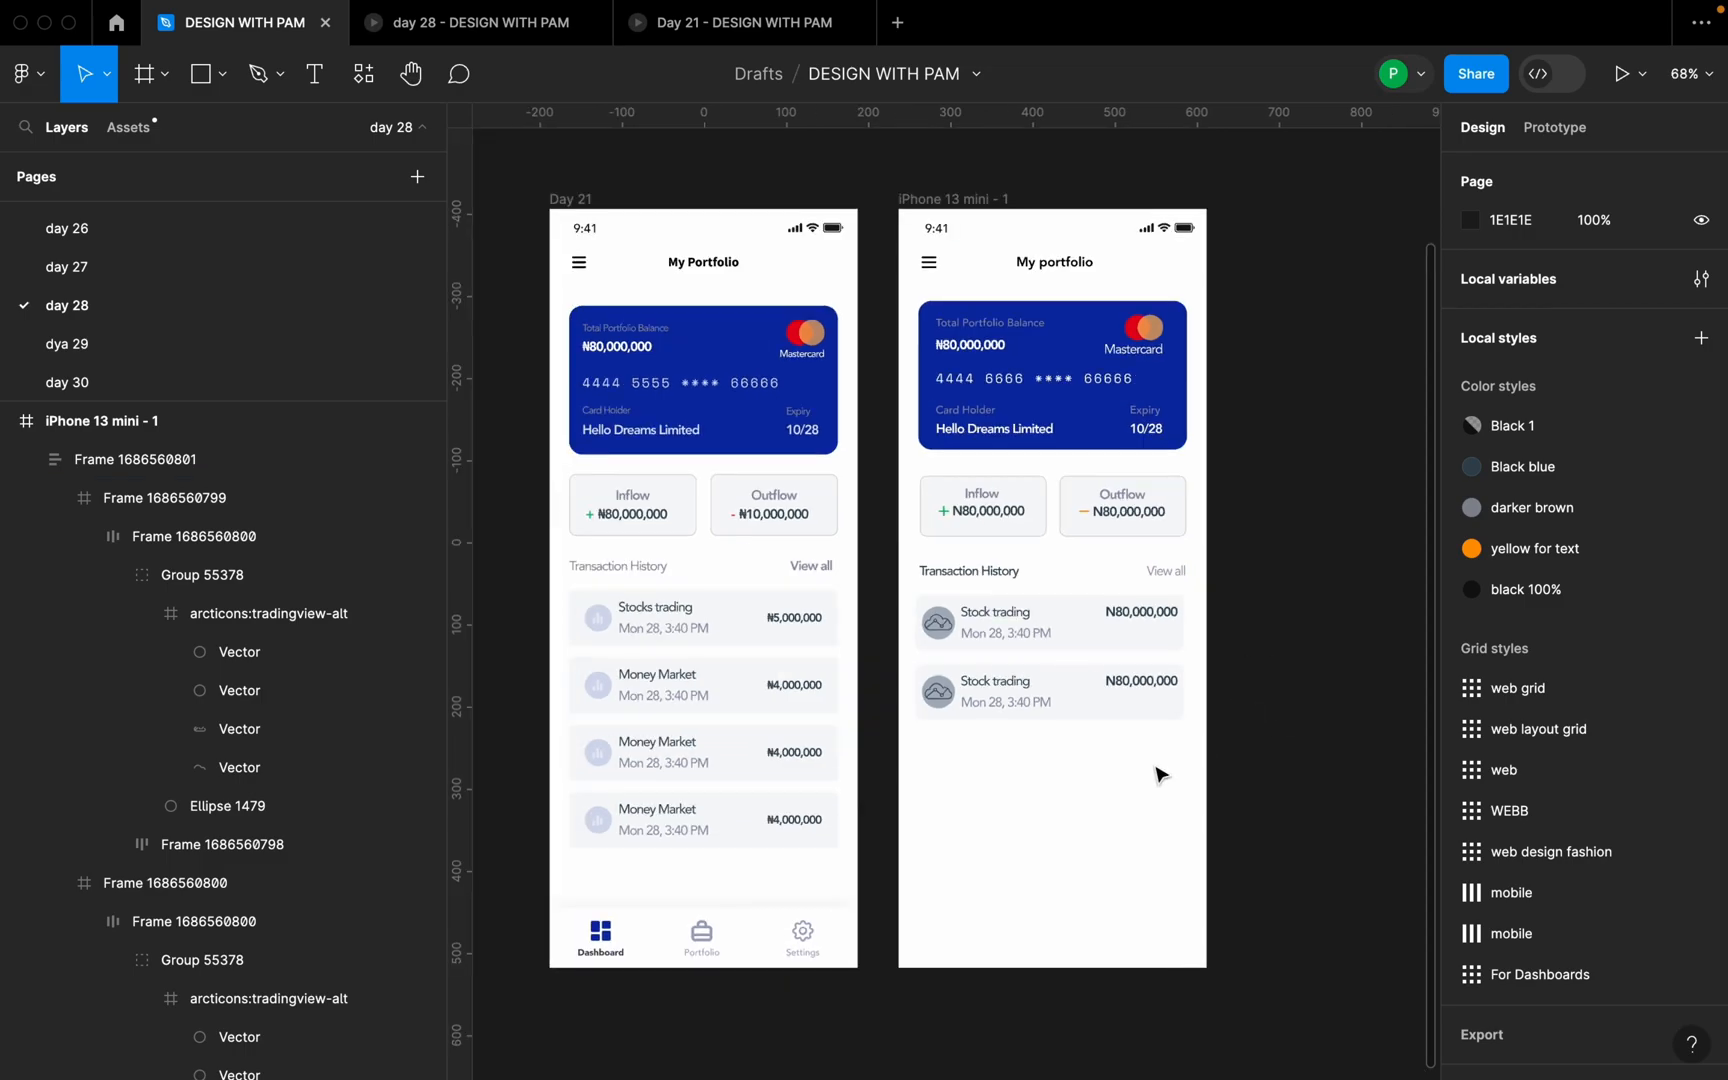
click(1038, 622)
scroll(1126, 630, up, 3)
shift+click(1191, 545)
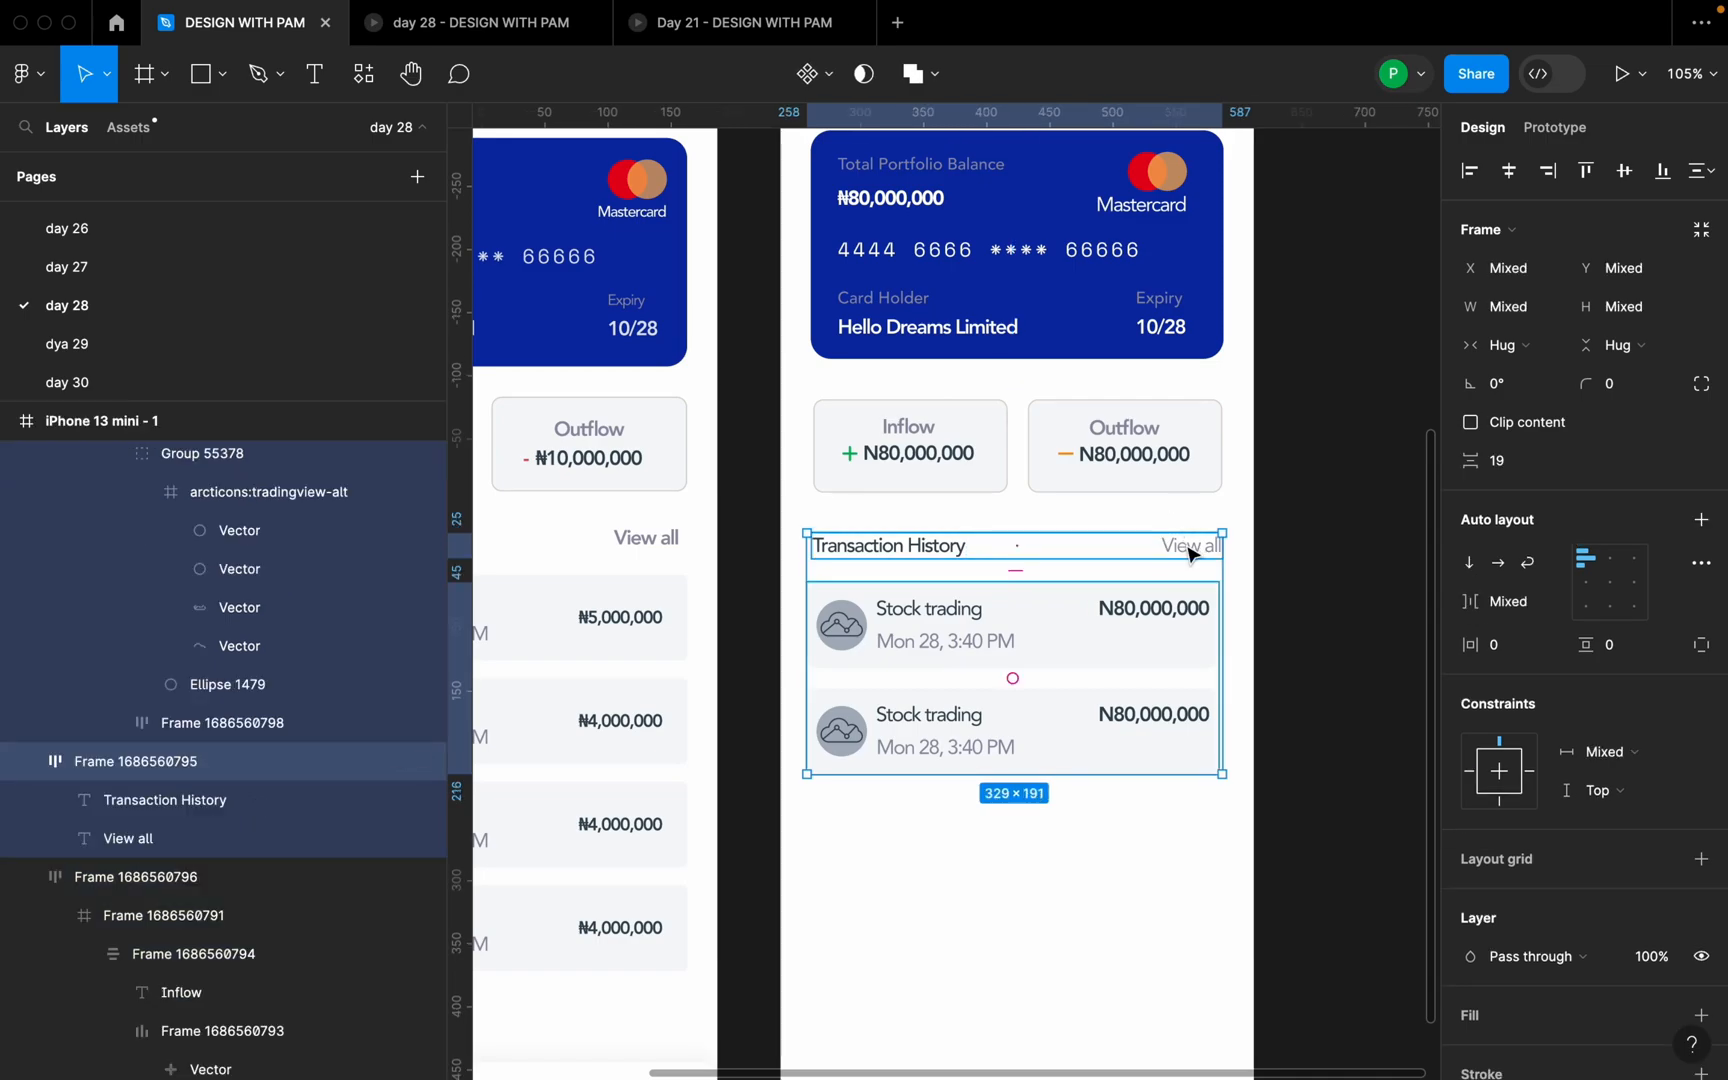
key(shift+a)
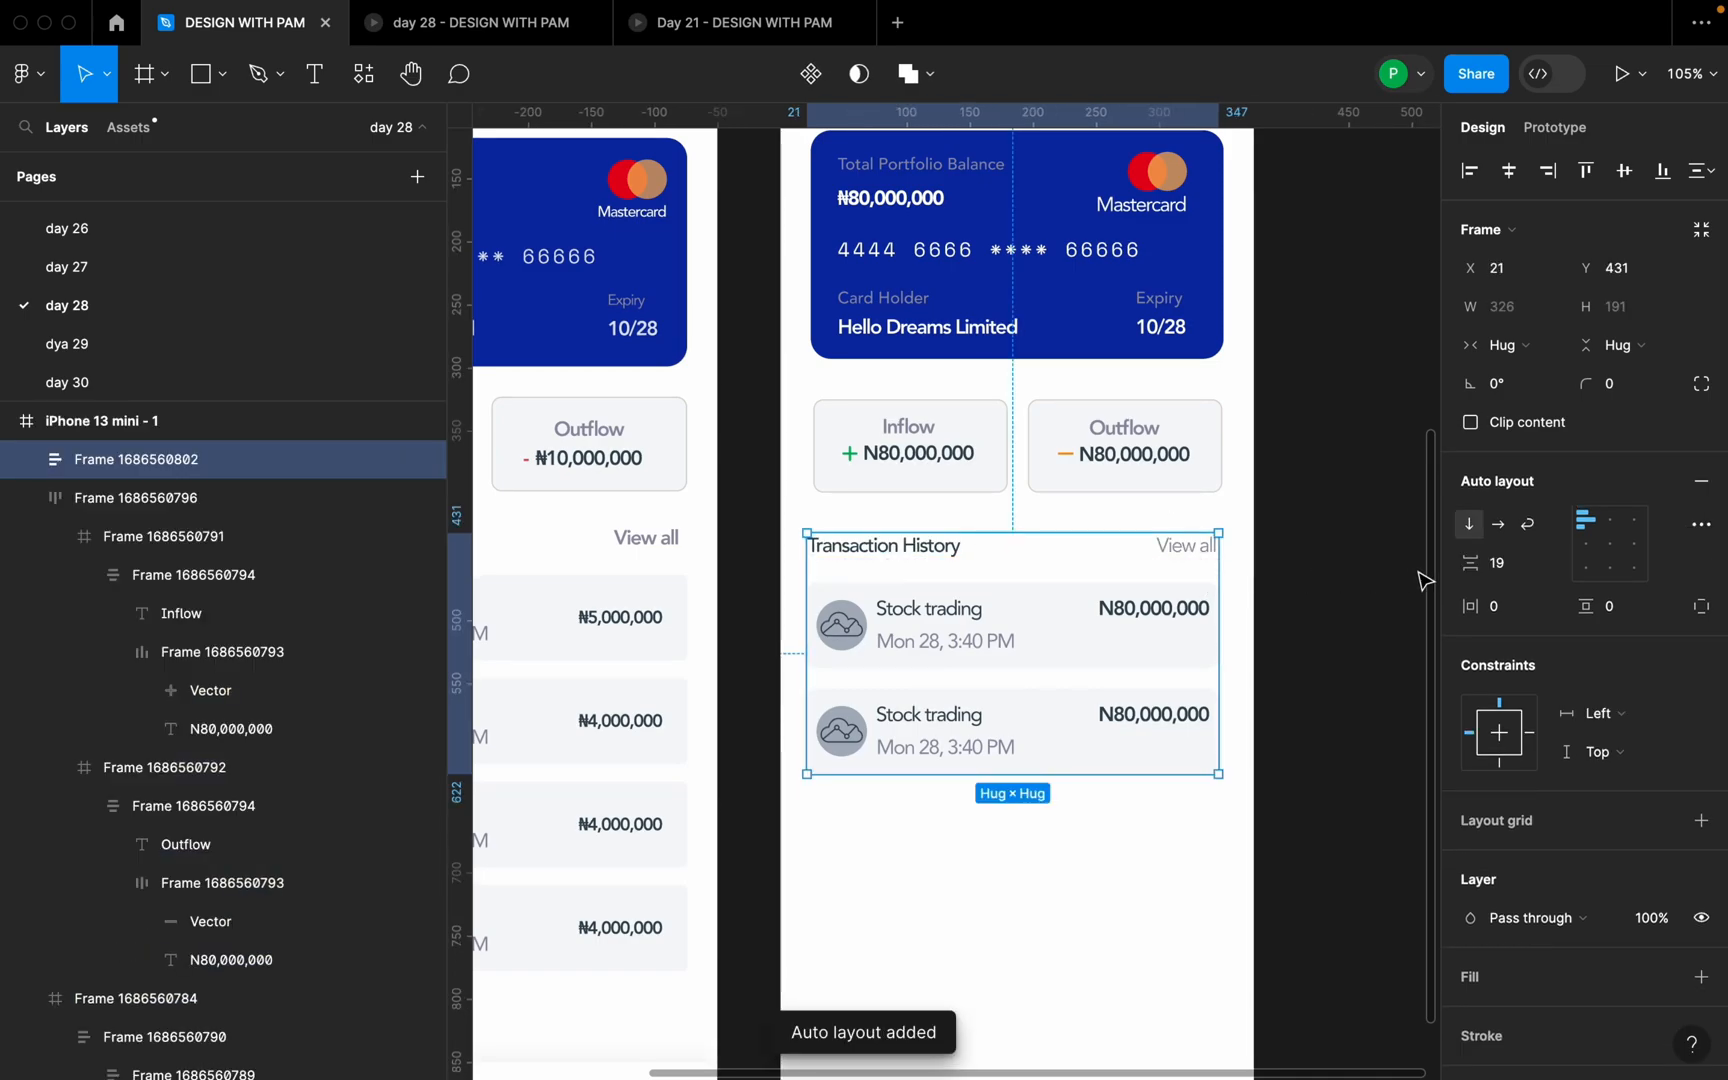
click(1510, 565)
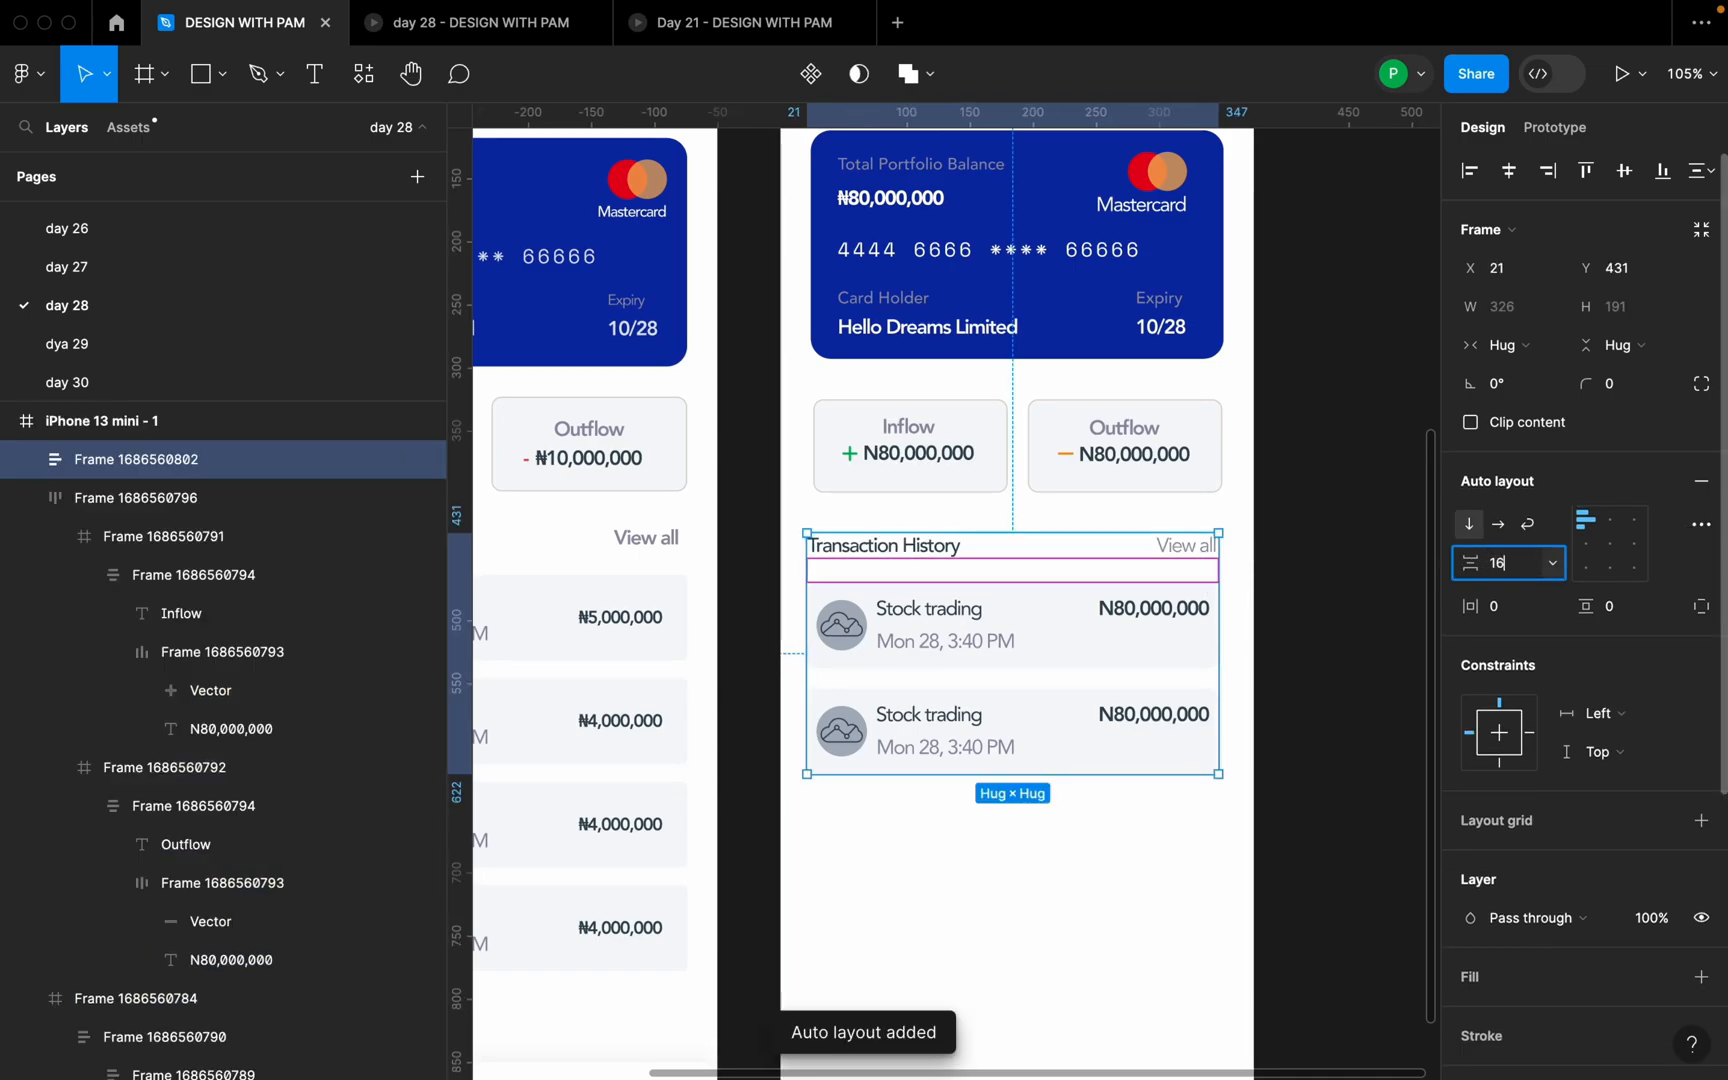
- Set the gap between the Inflow/Outflow cards and the Transaction History group to 24 and wrap both in auto layout
shift+click(1207, 478)
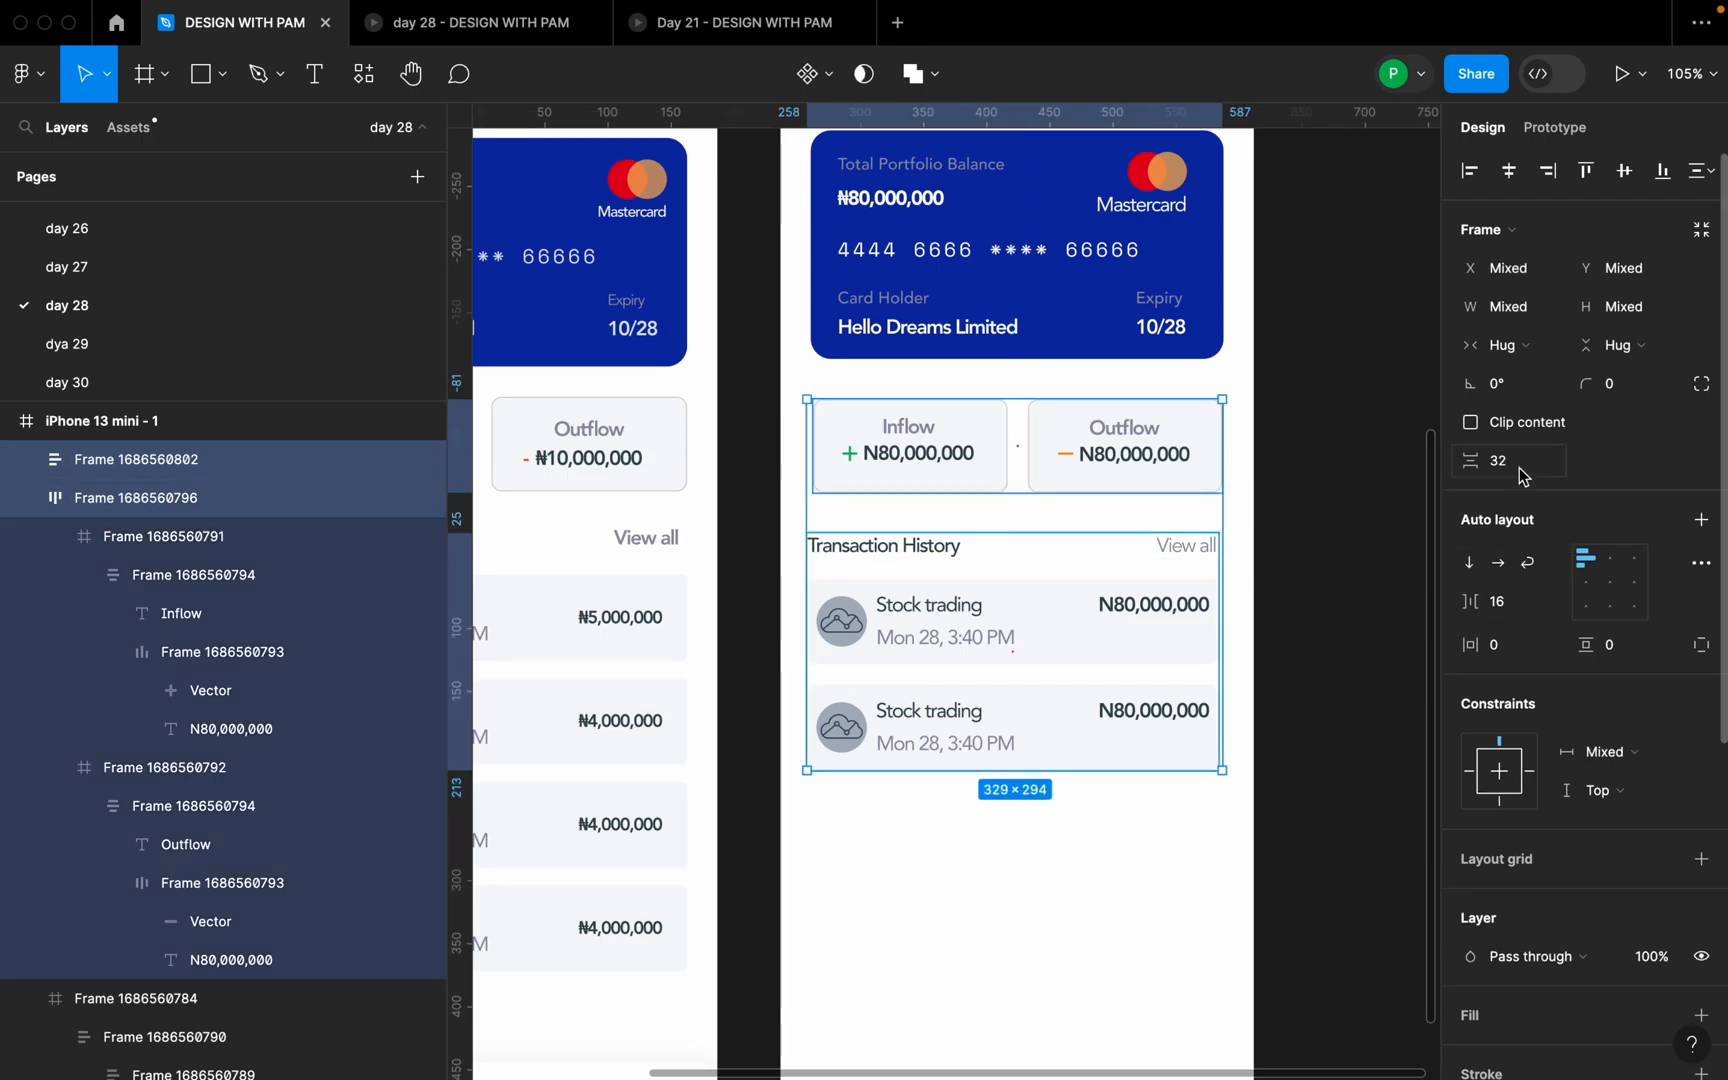
text(24)
key(Return)
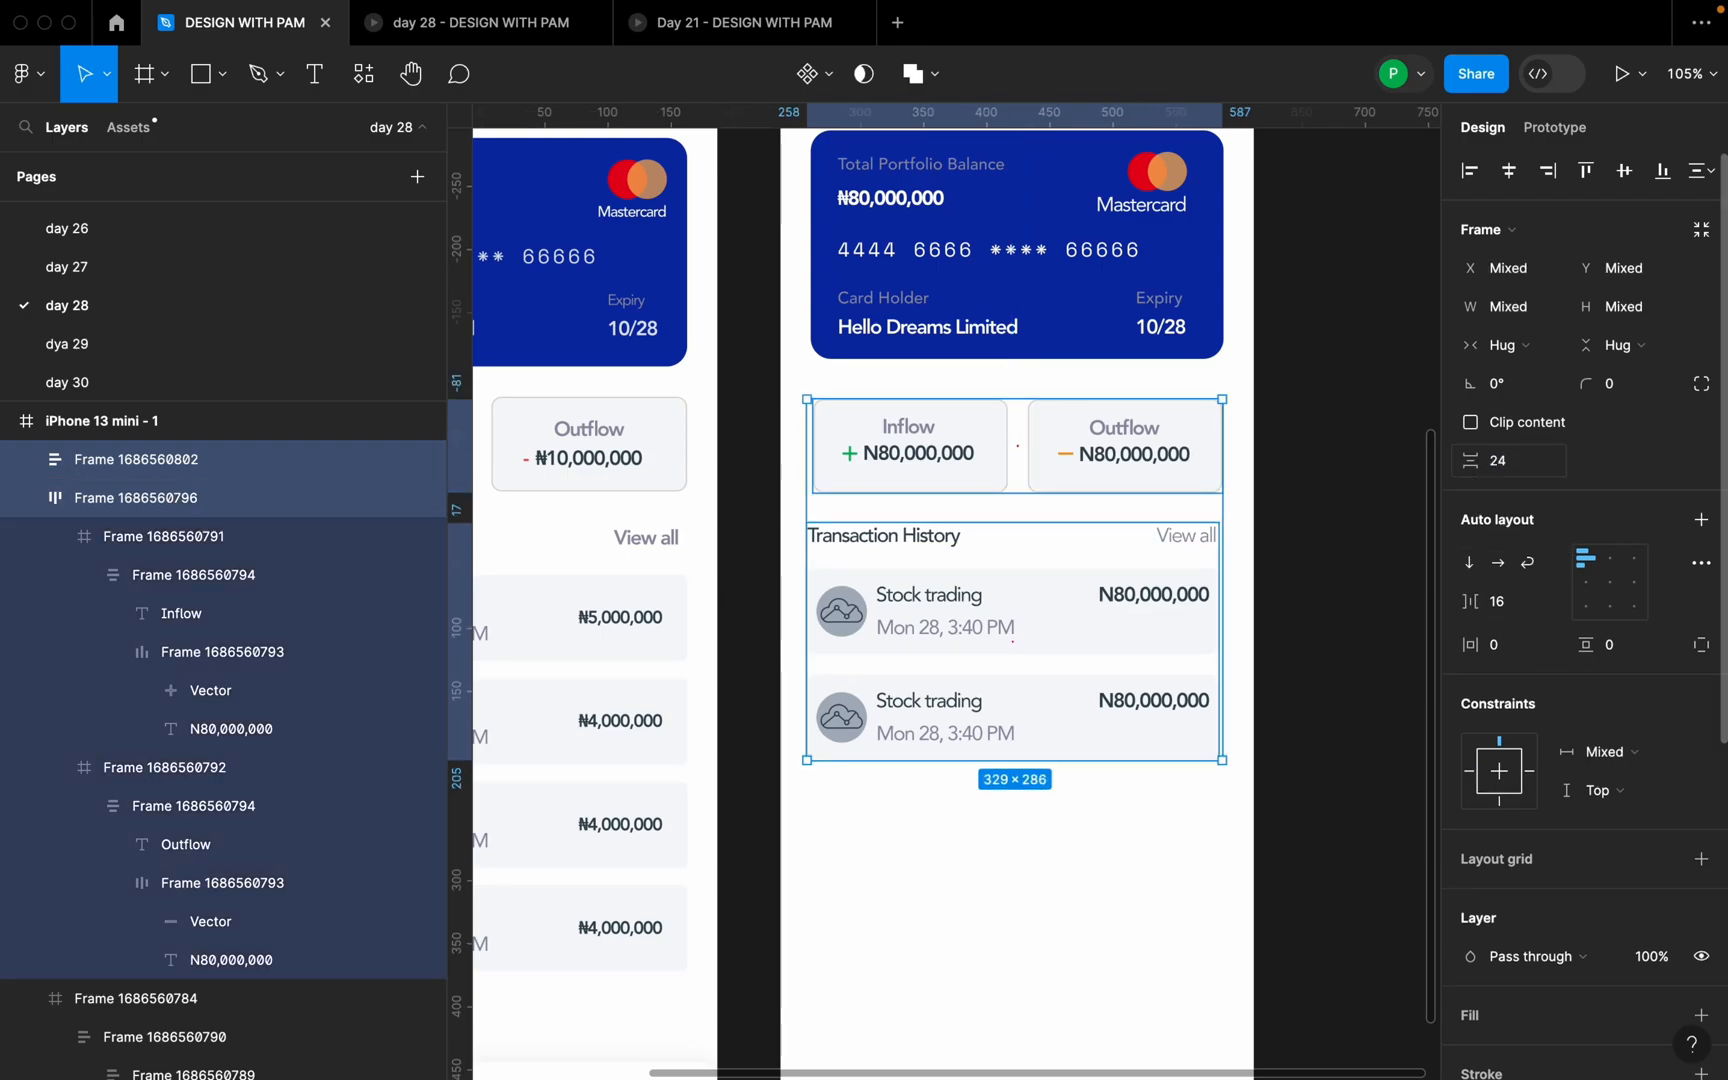
key(shift+a)
- Wrap the blue balance card and the group of sections below it in one vertical auto layout
shift+click(1180, 362)
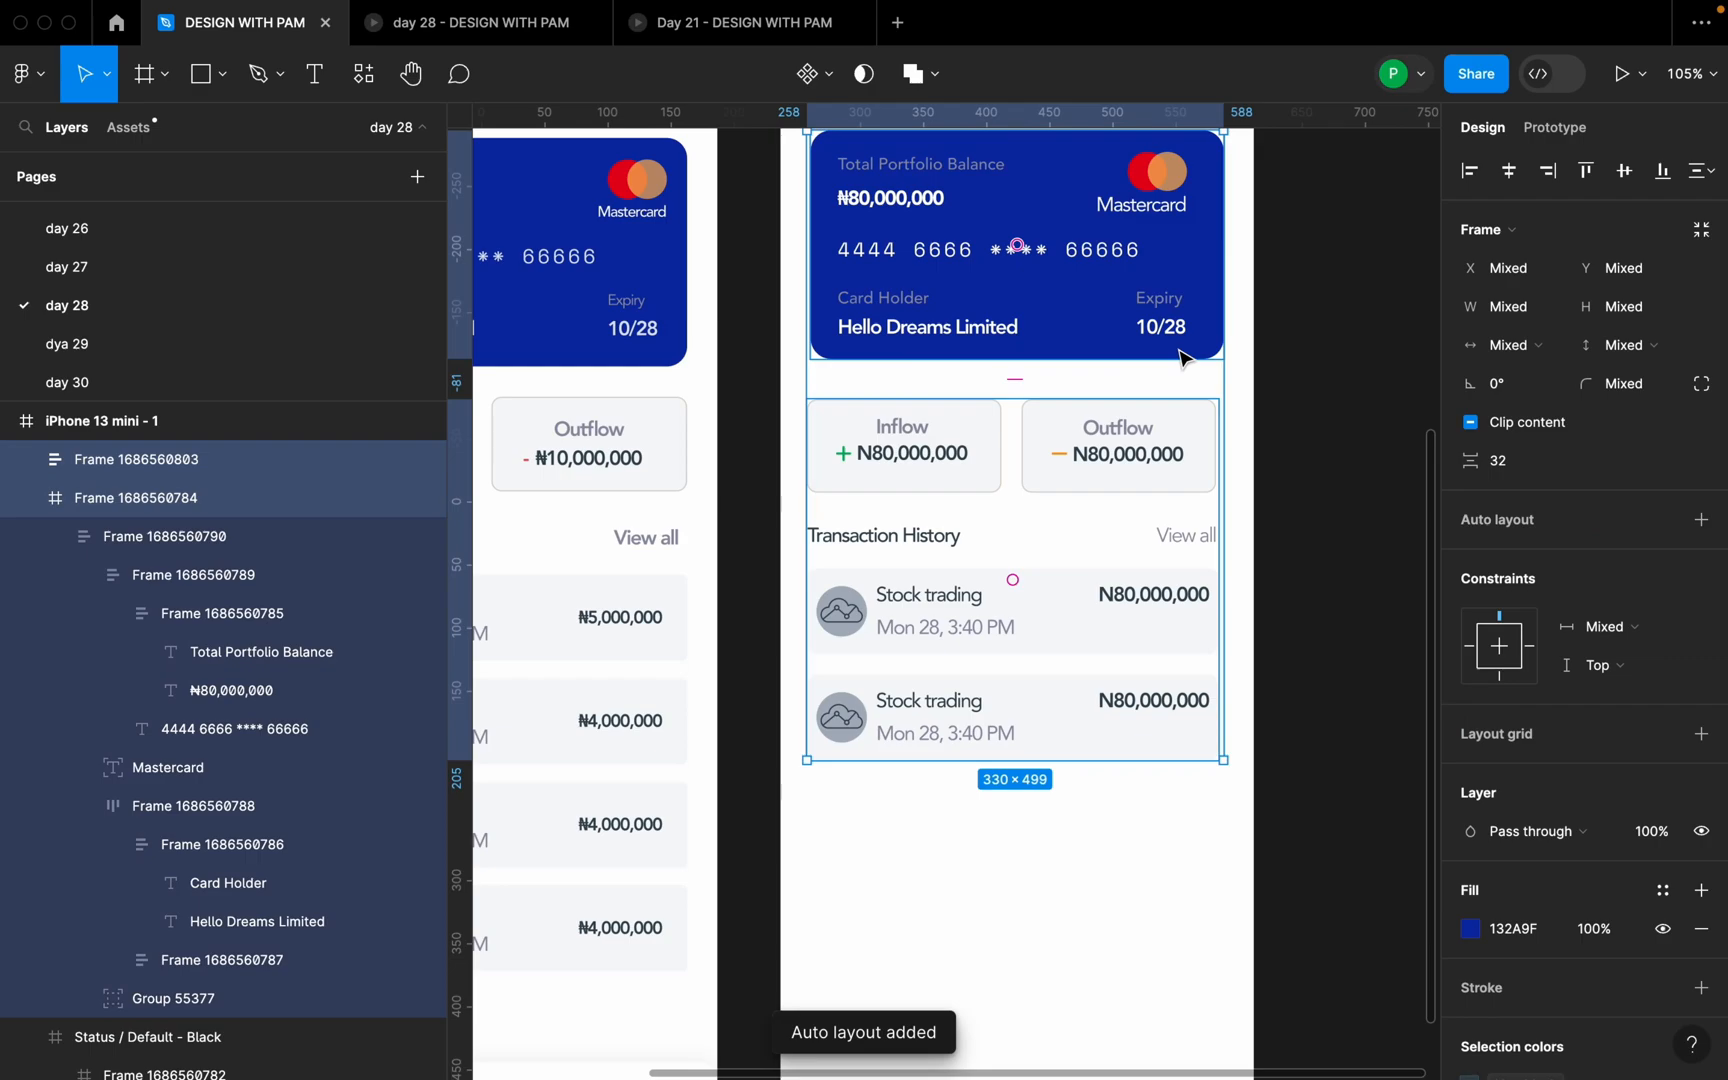
key(shift+a)
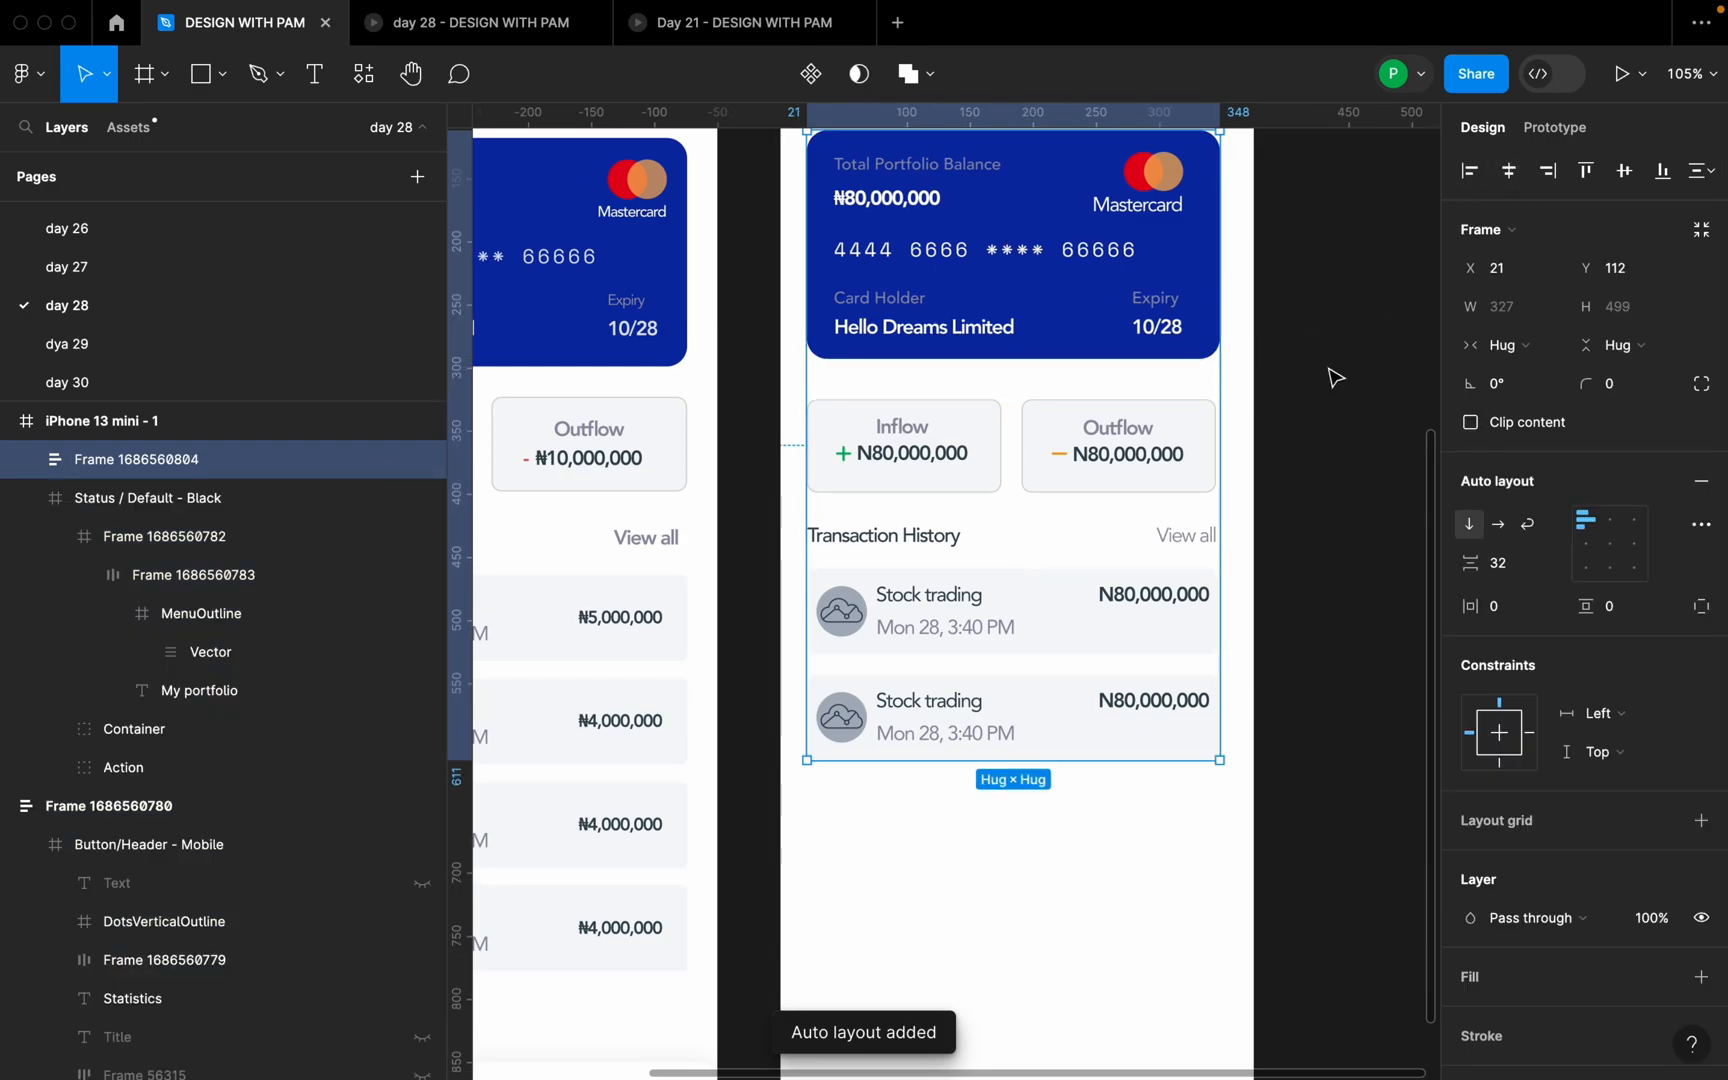
click(1308, 382)
scroll(1186, 535, down, 4)
scroll(1278, 521, up, 5)
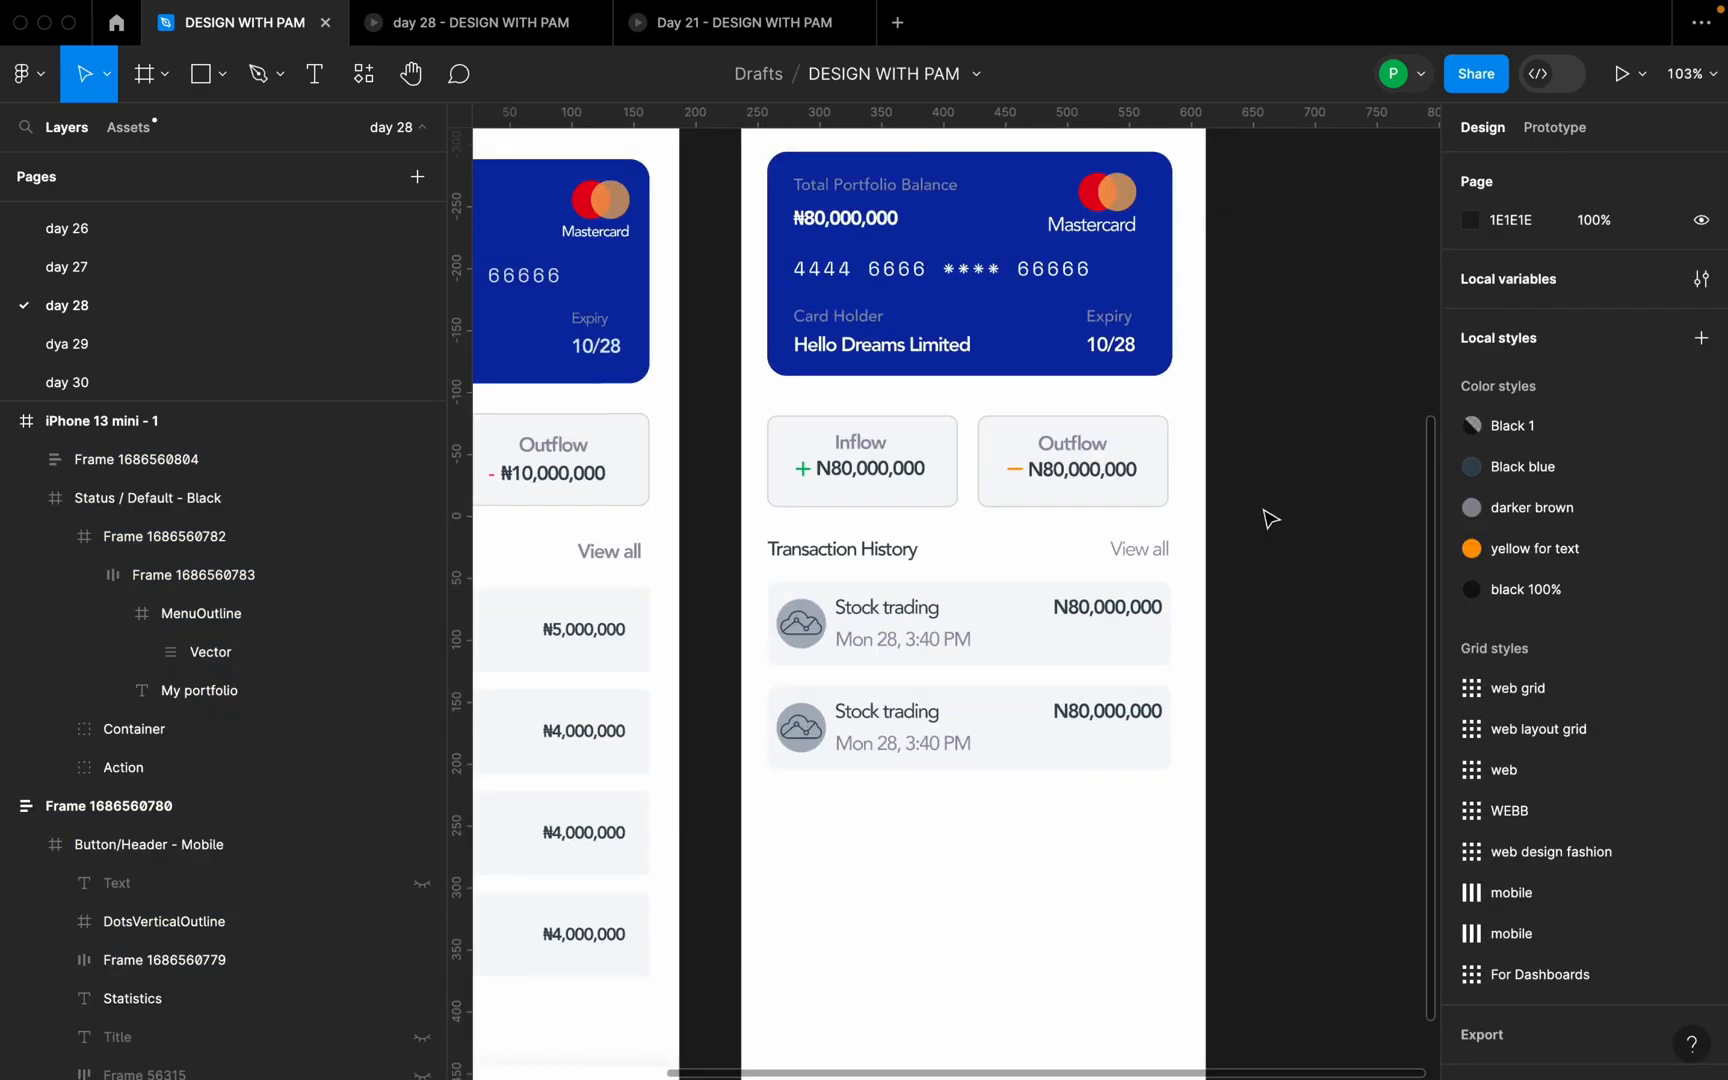
- Present the iPhone 13 mini - 1 frame as a prototype and return to the design file
scroll(850, 215, up, 2)
click(822, 196)
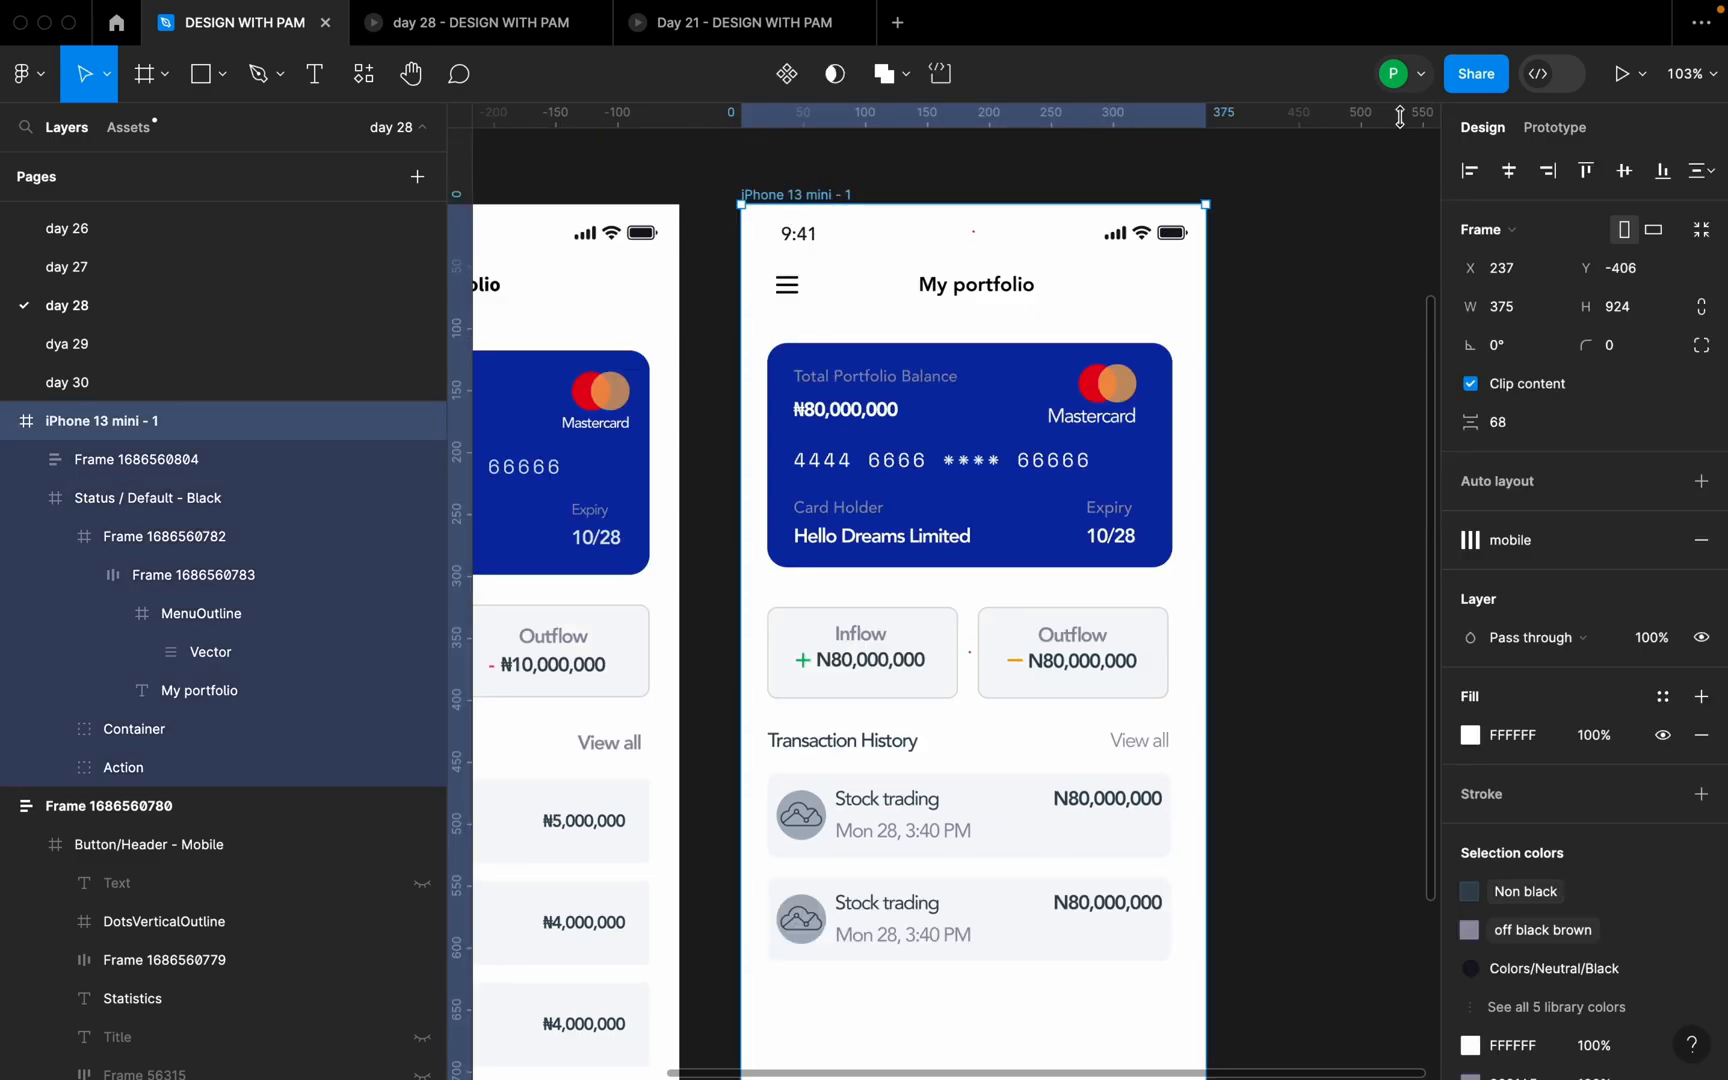
click(1555, 130)
click(1624, 73)
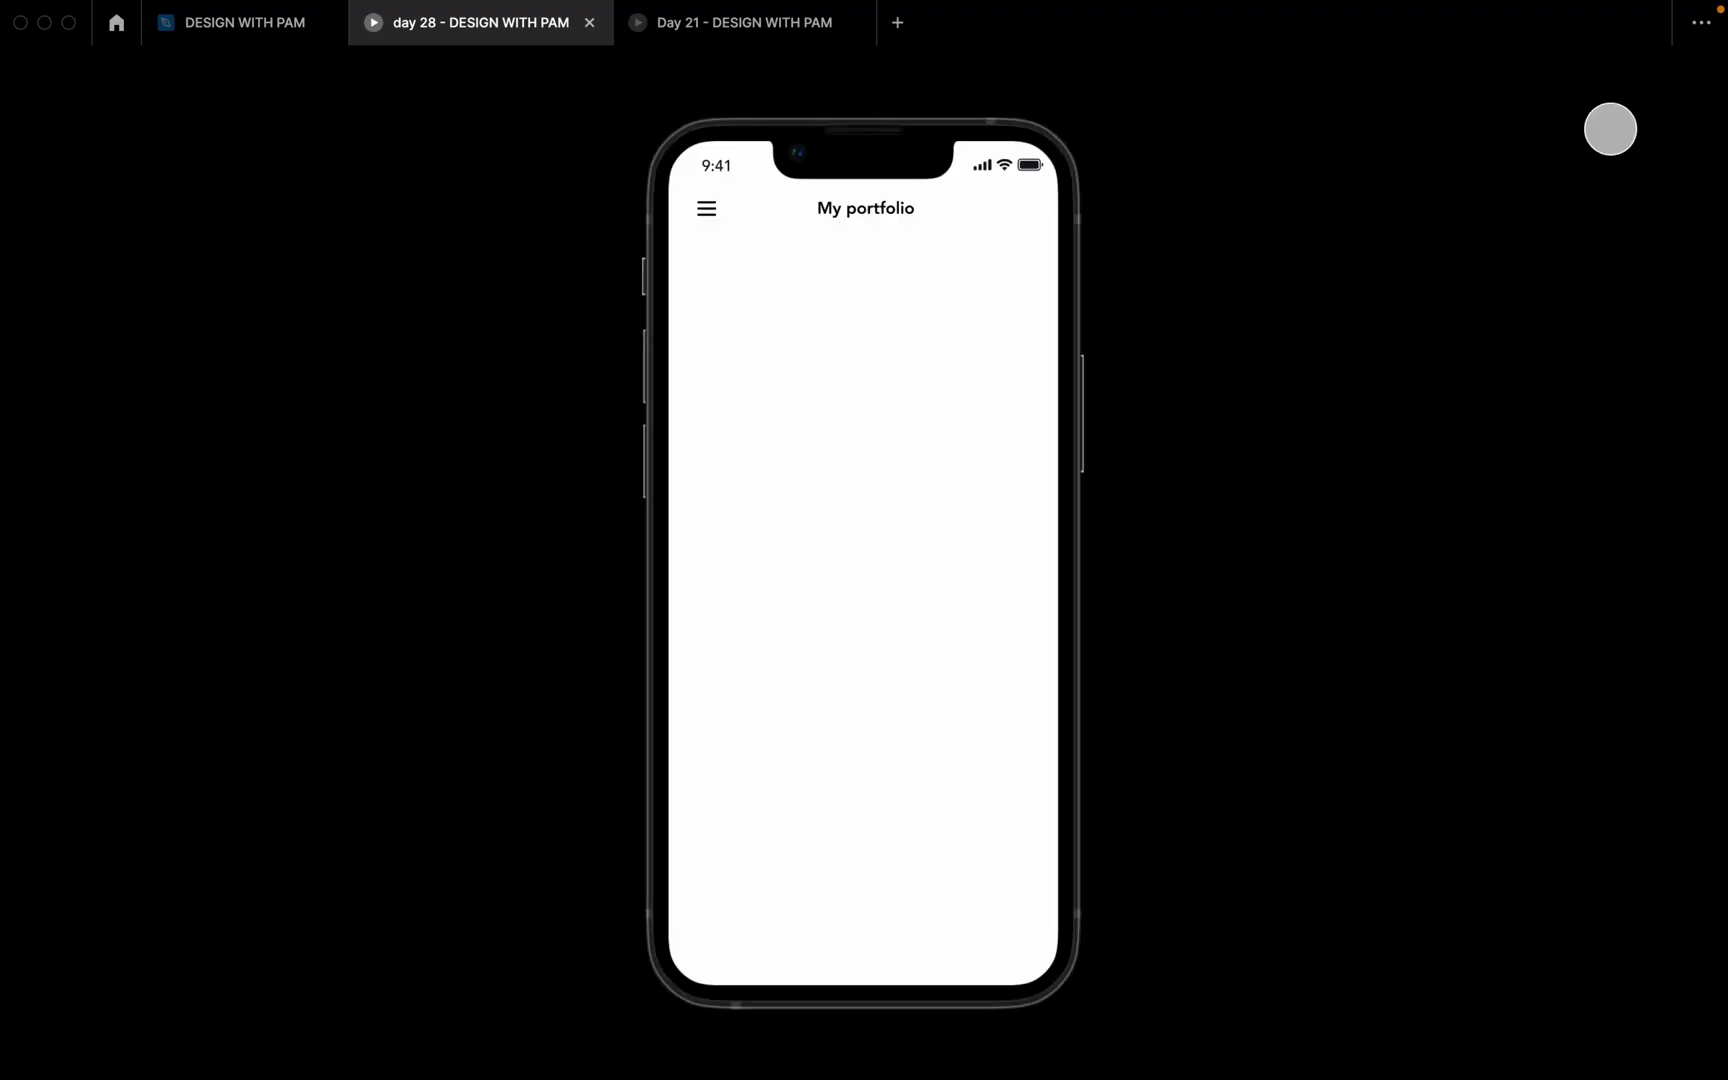
click(272, 42)
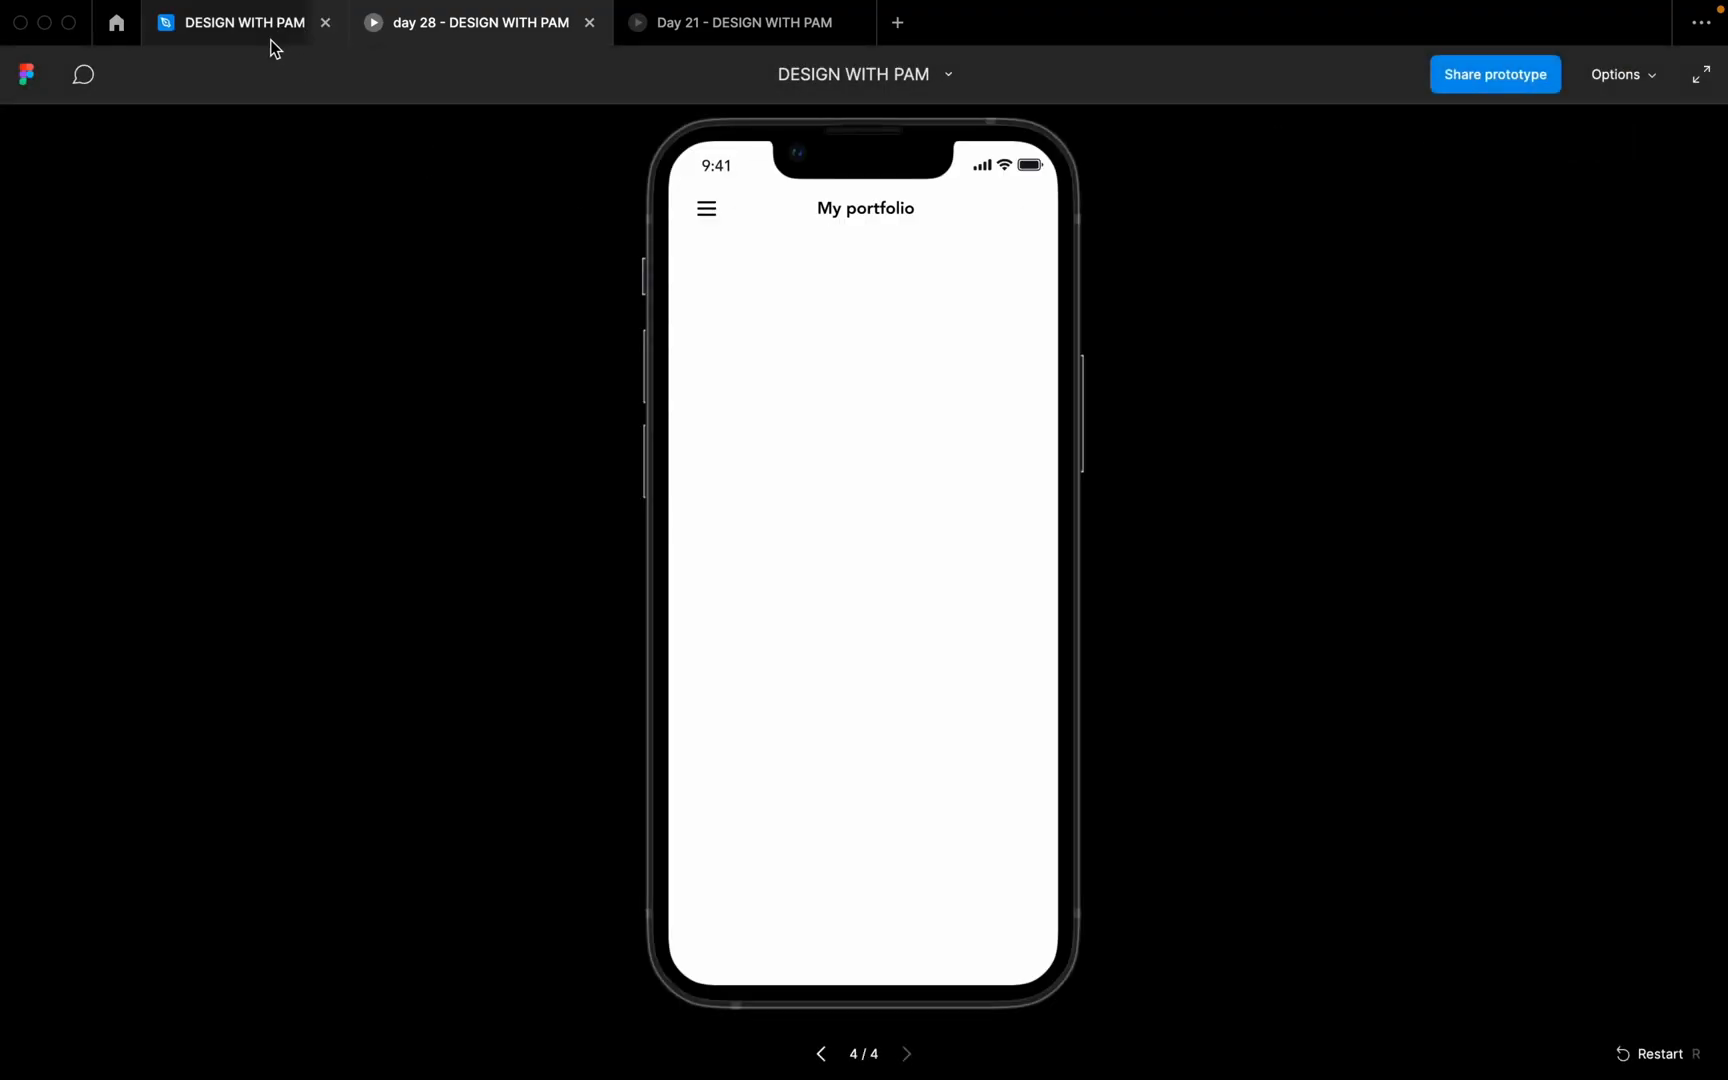
- Preview the My portfolio frame in a floating window beside it and compare it with the day 28 presentation
click(1642, 73)
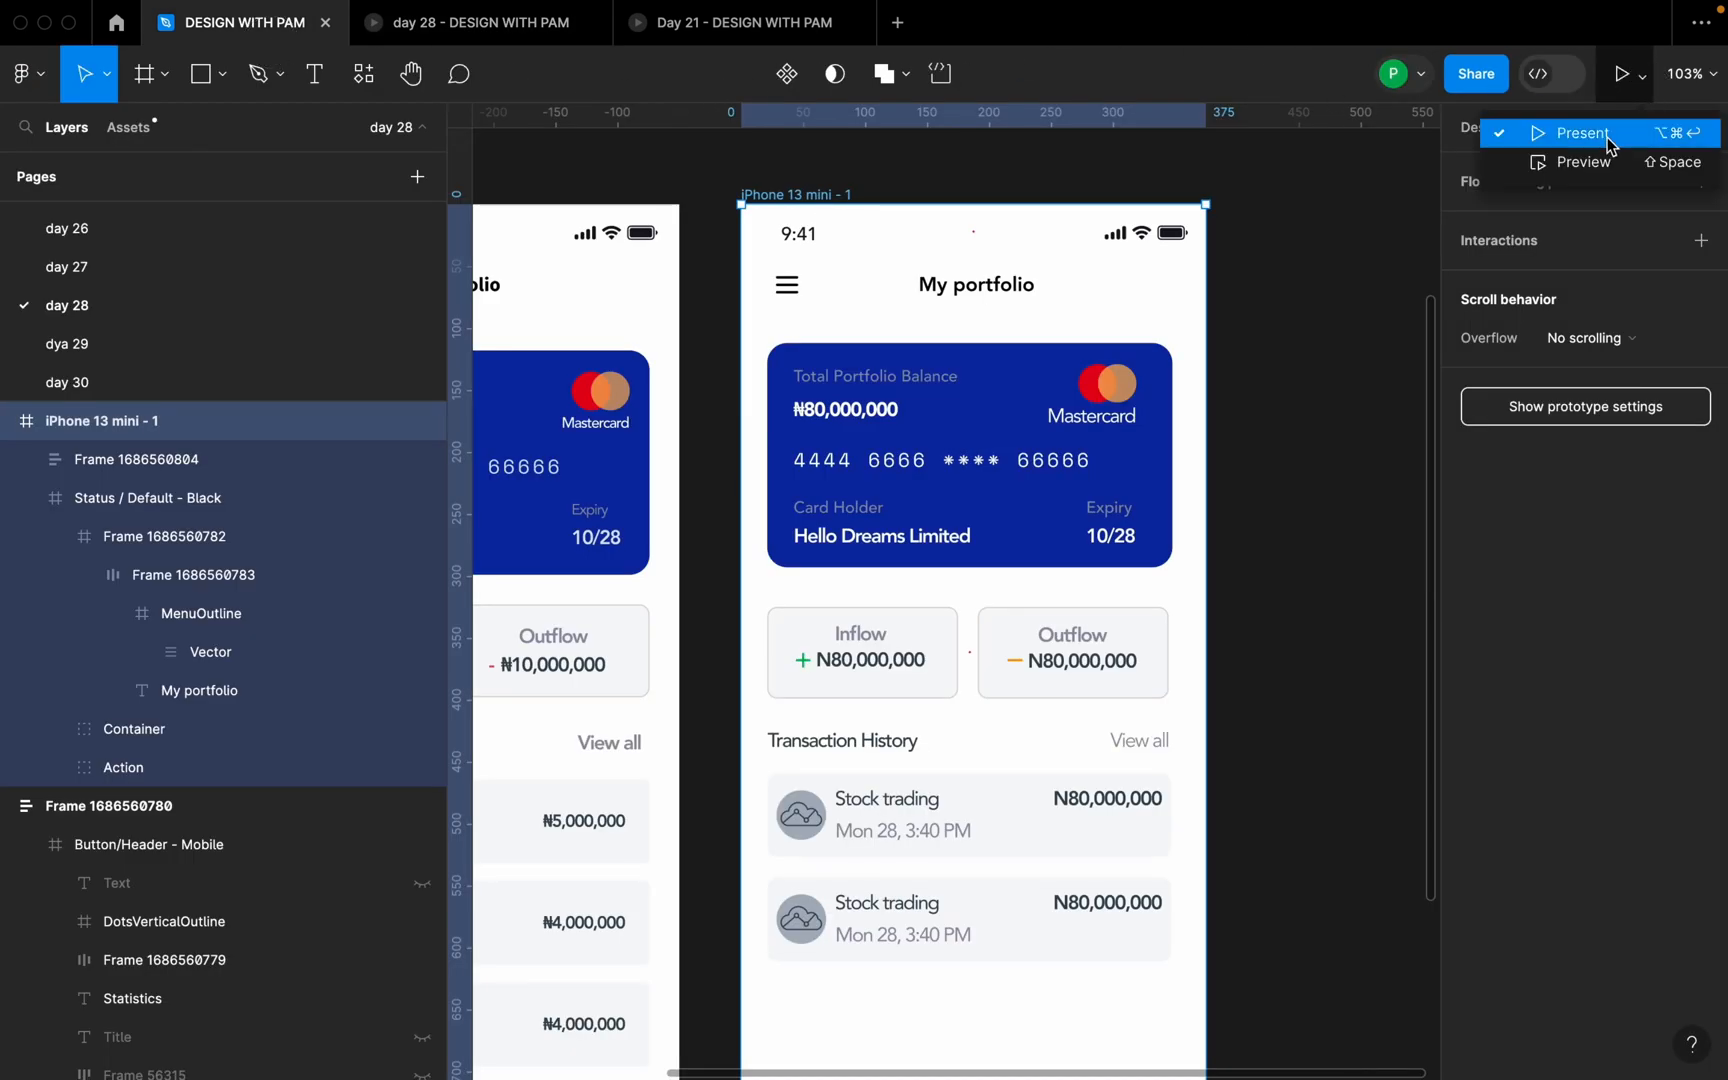
click(1590, 158)
drag(675, 158, 430, 152)
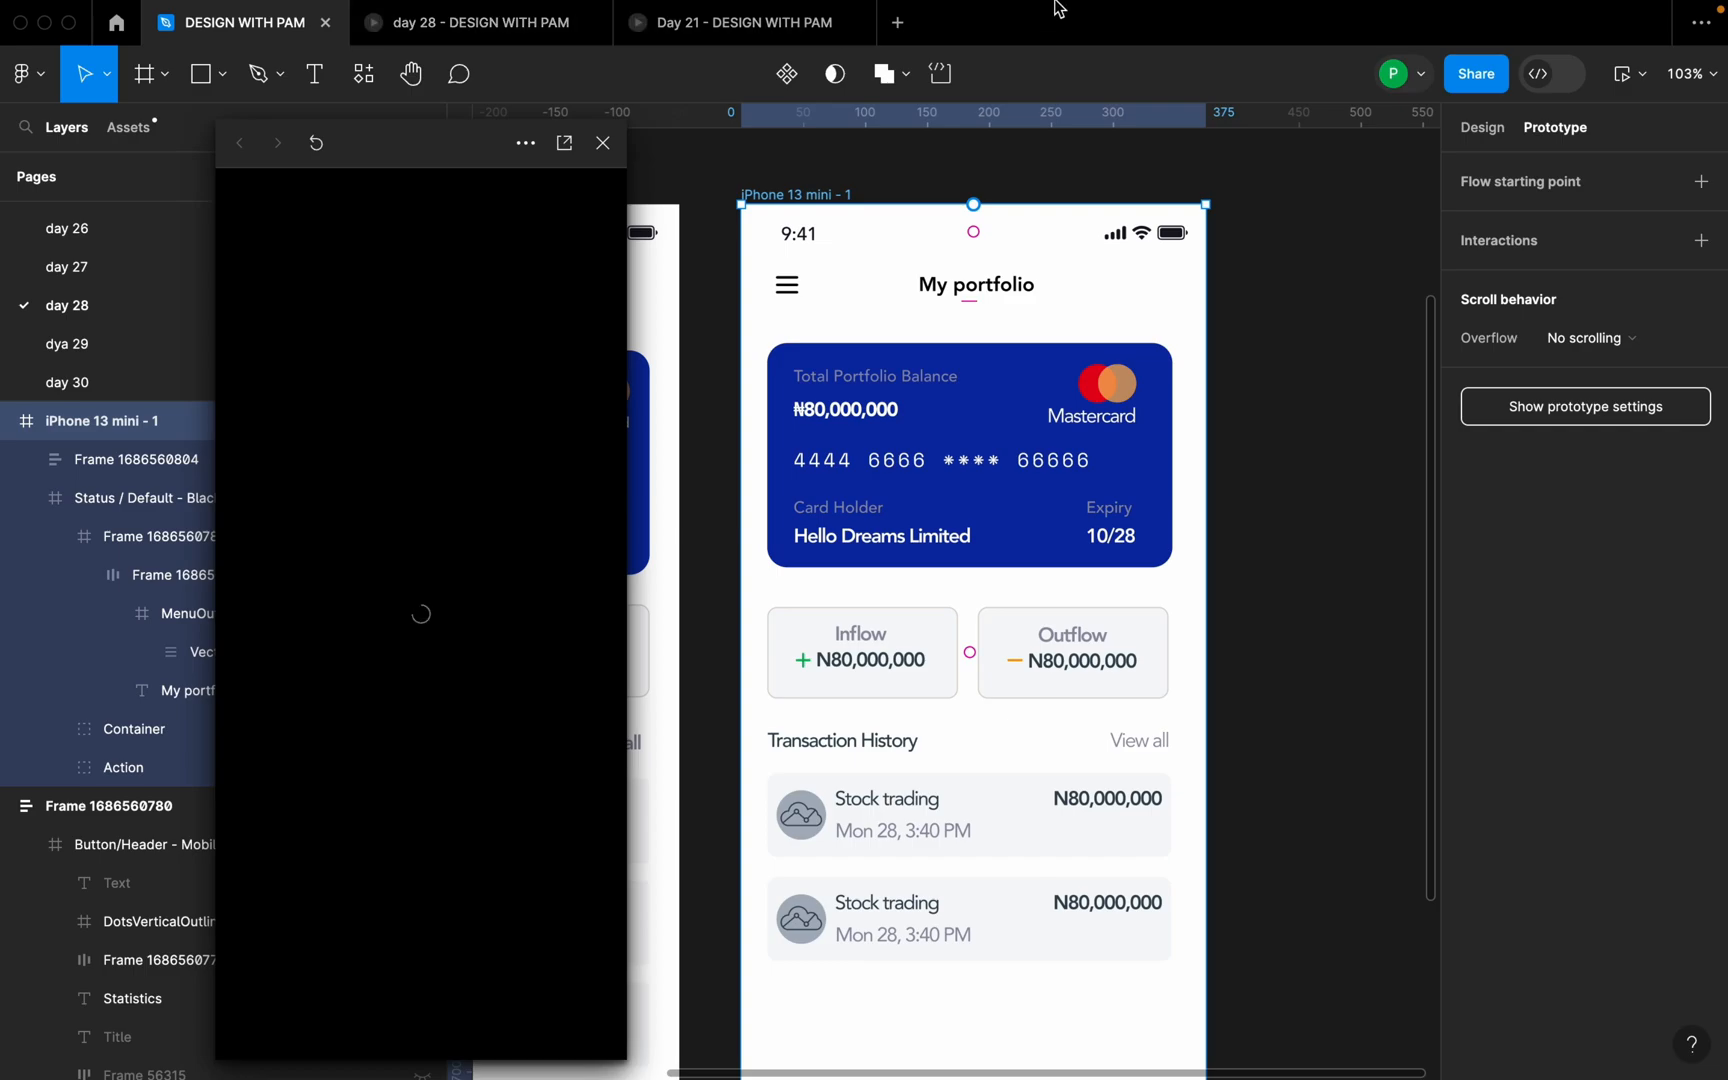
click(530, 38)
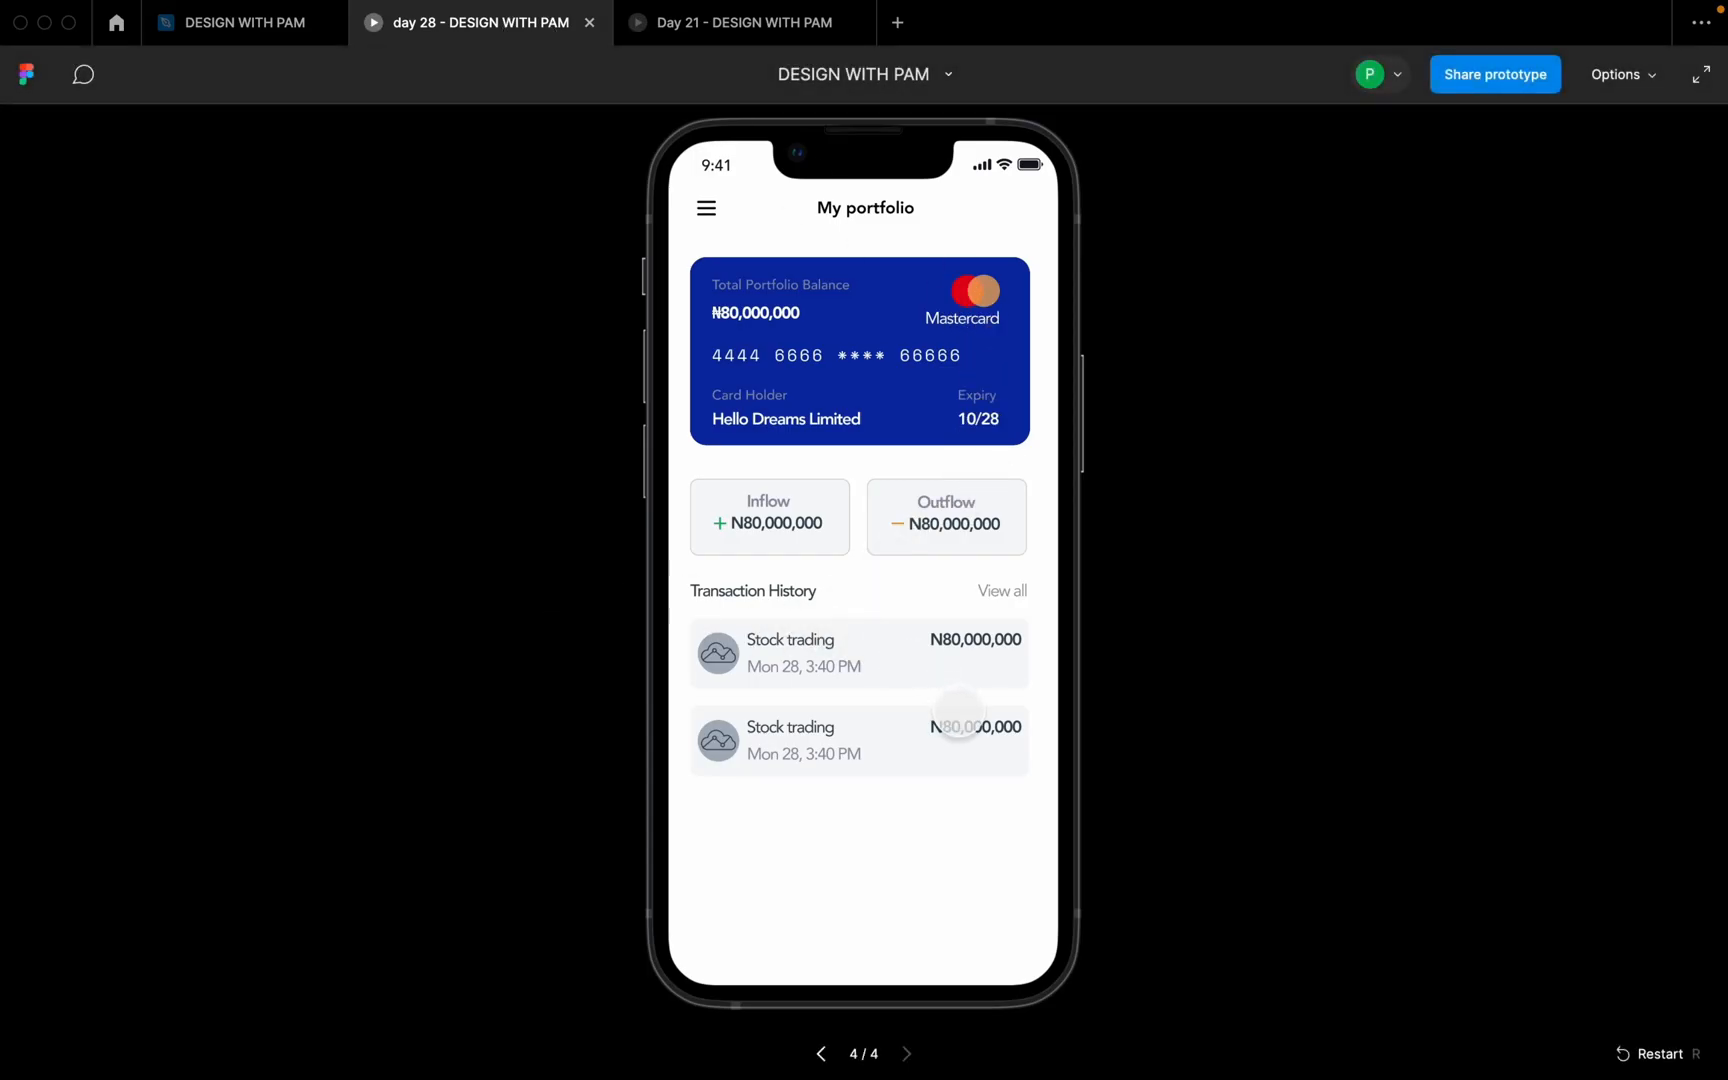
click(250, 32)
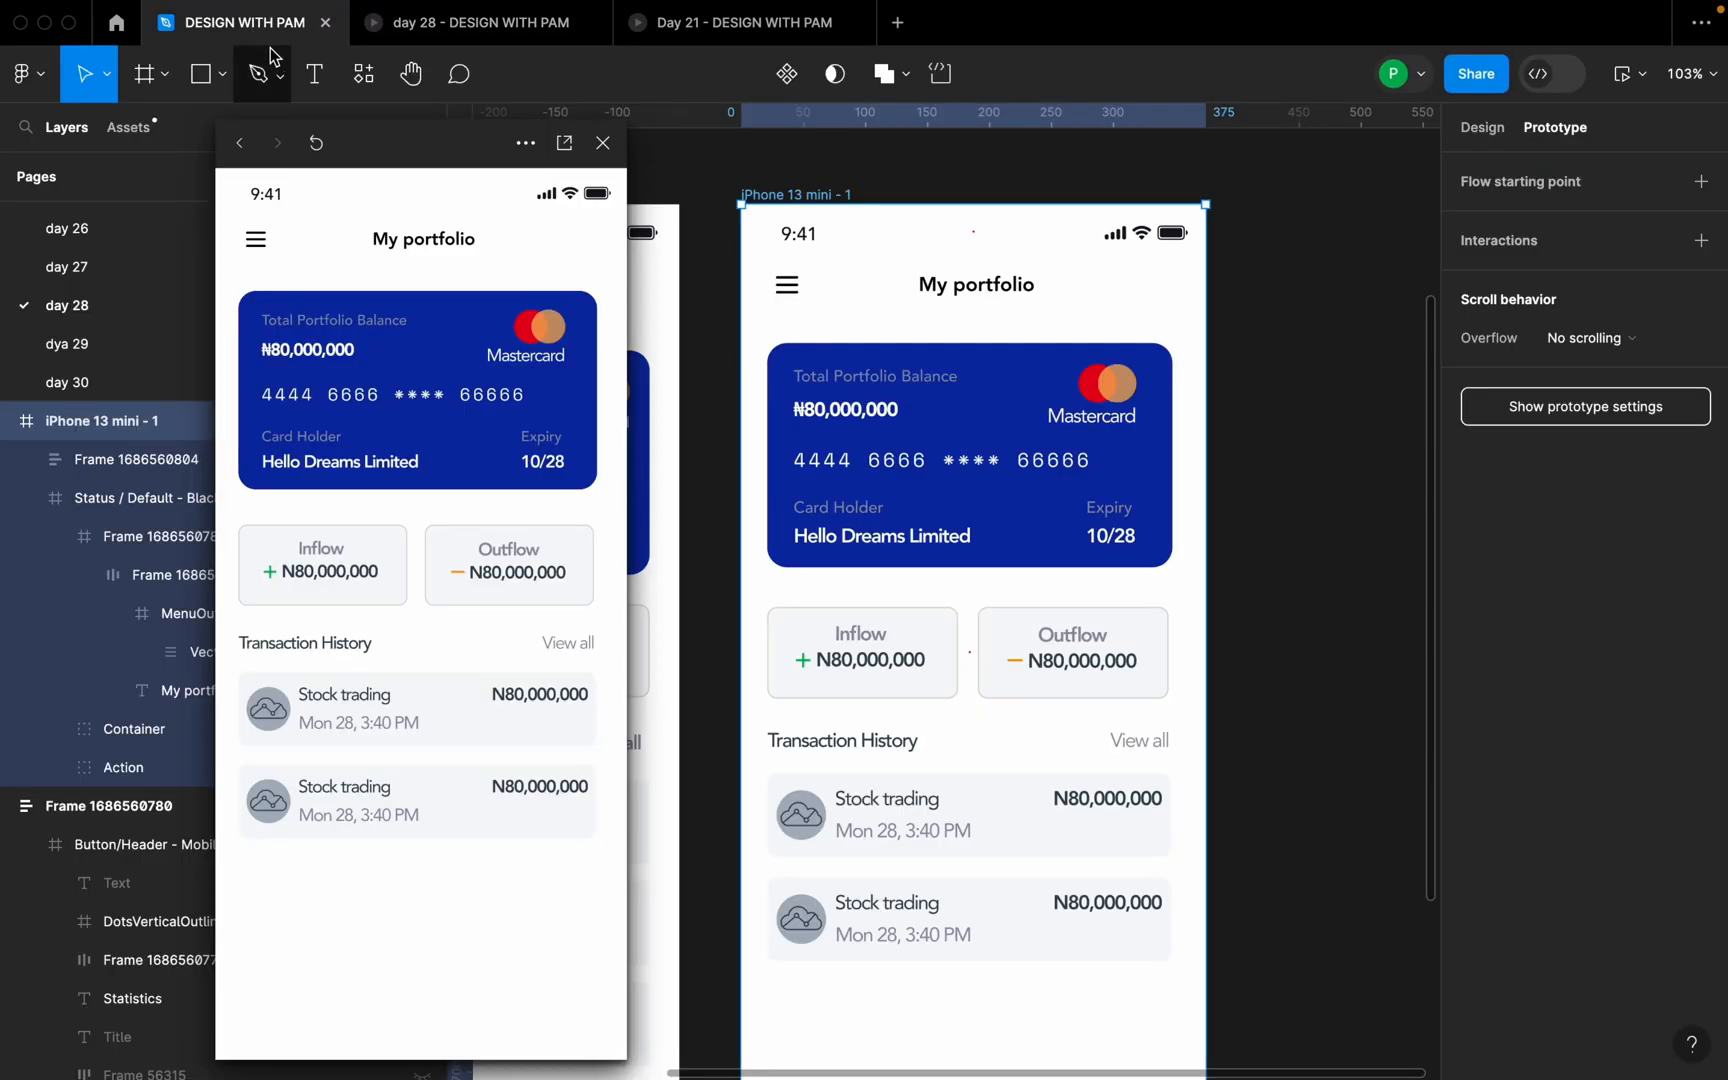